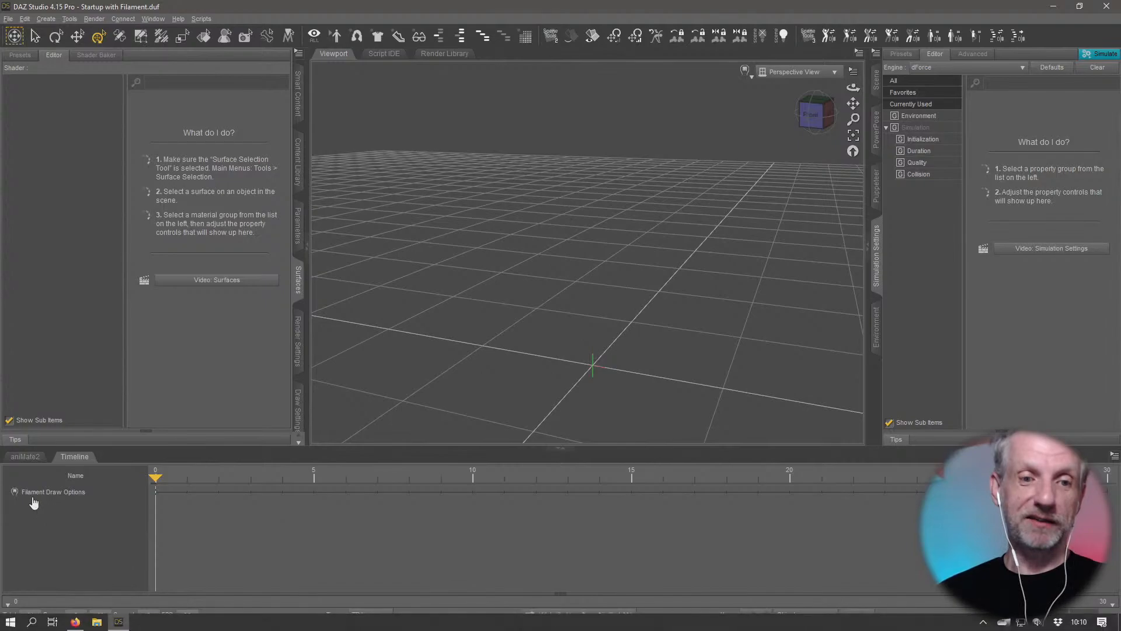
# Enlarge the 3D view by collapsing the animation timeline and narrowing the Surfaces area, and bring up the content library's Simple Dress folder
pyautogui.click(85, 457)
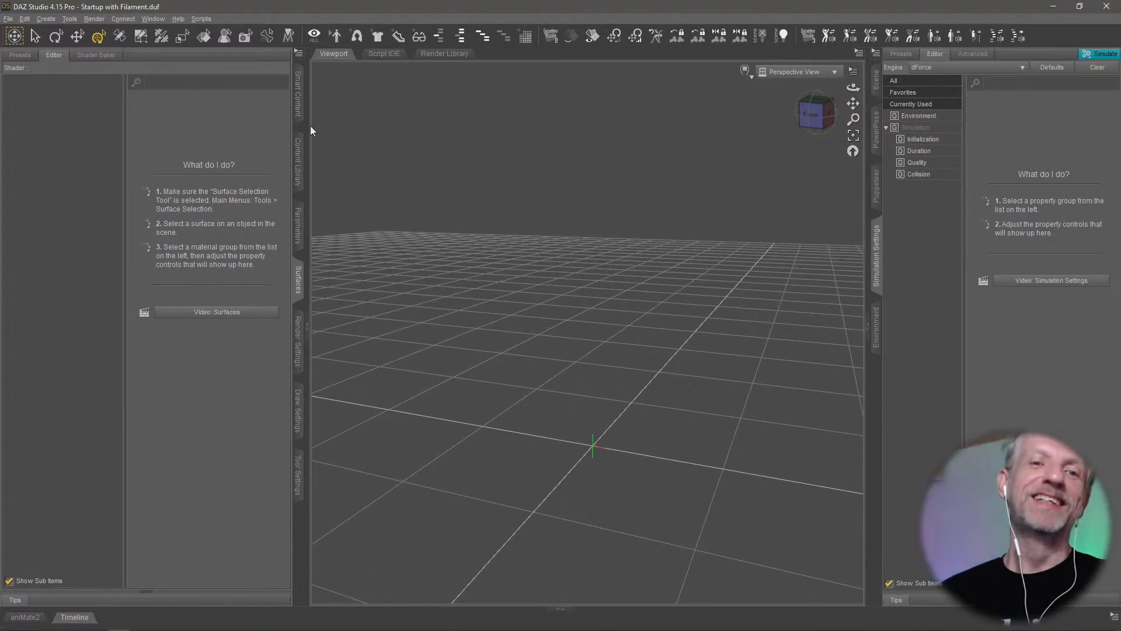
pyautogui.moveTo(310, 125); pyautogui.dragTo(295, 125)
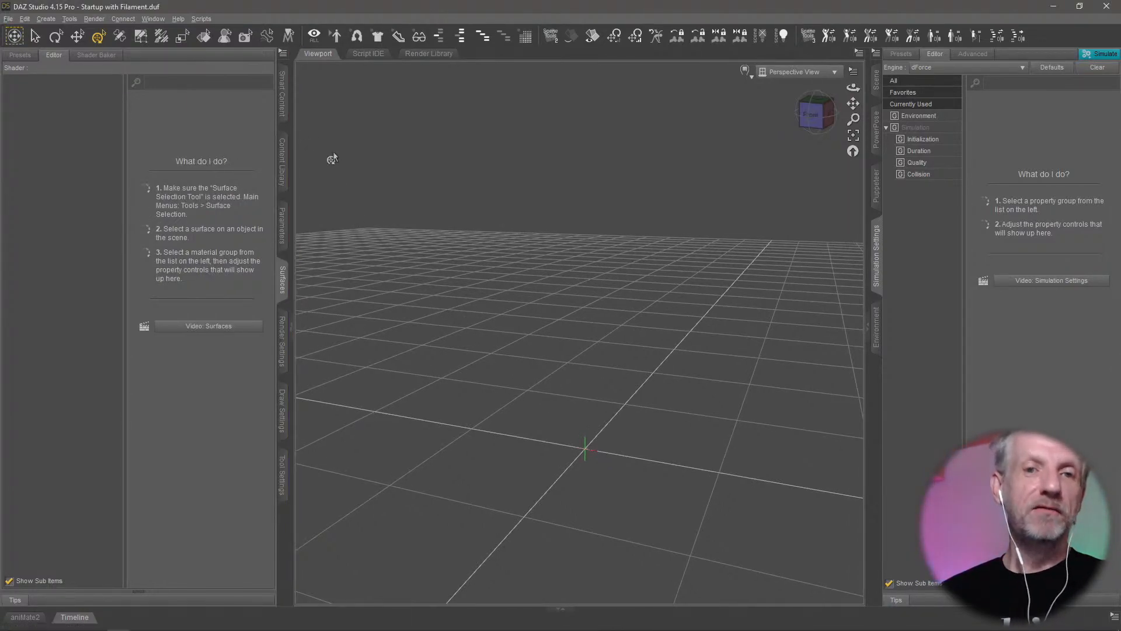
pyautogui.click(283, 161)
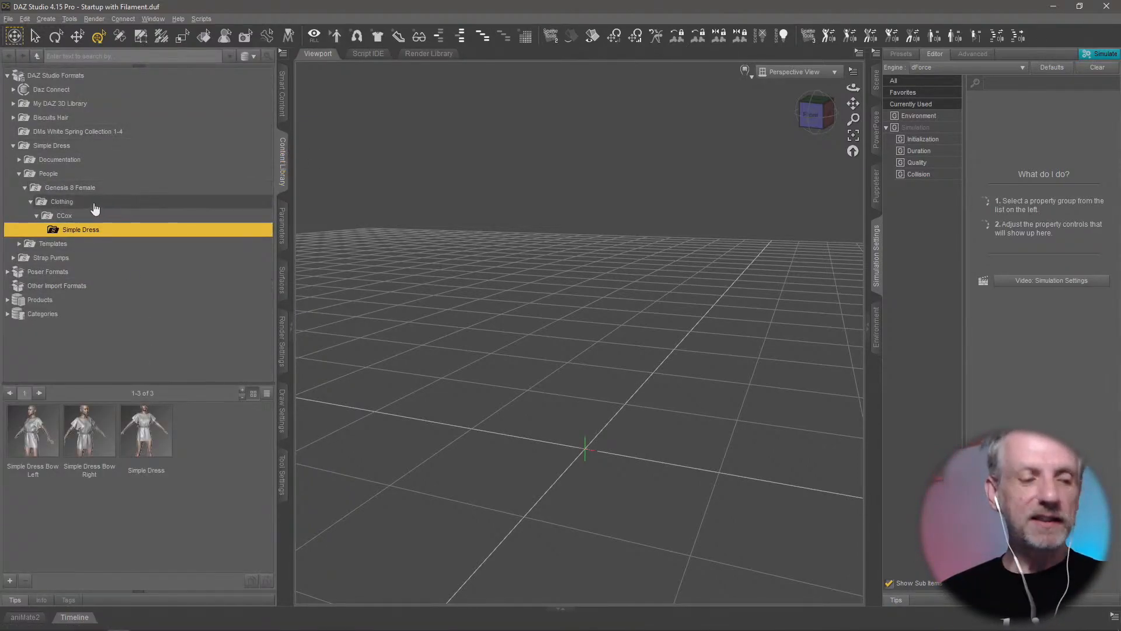
# Switch to PointerFocus and turn on highlighting of the mouse pointer
pyautogui.click(11, 621)
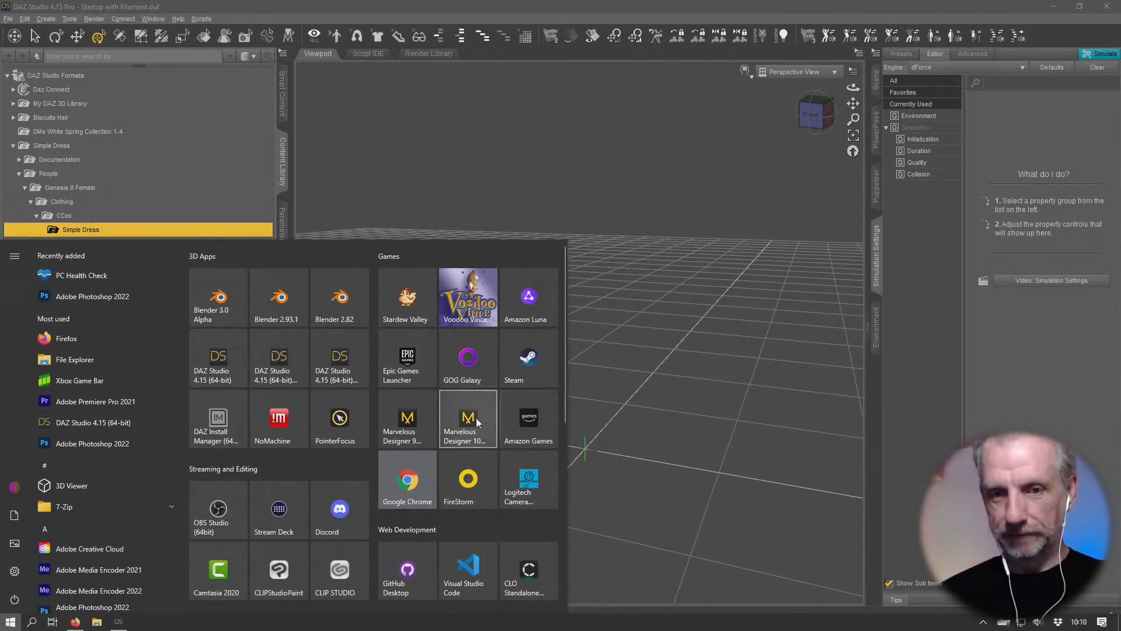
pyautogui.click(338, 418)
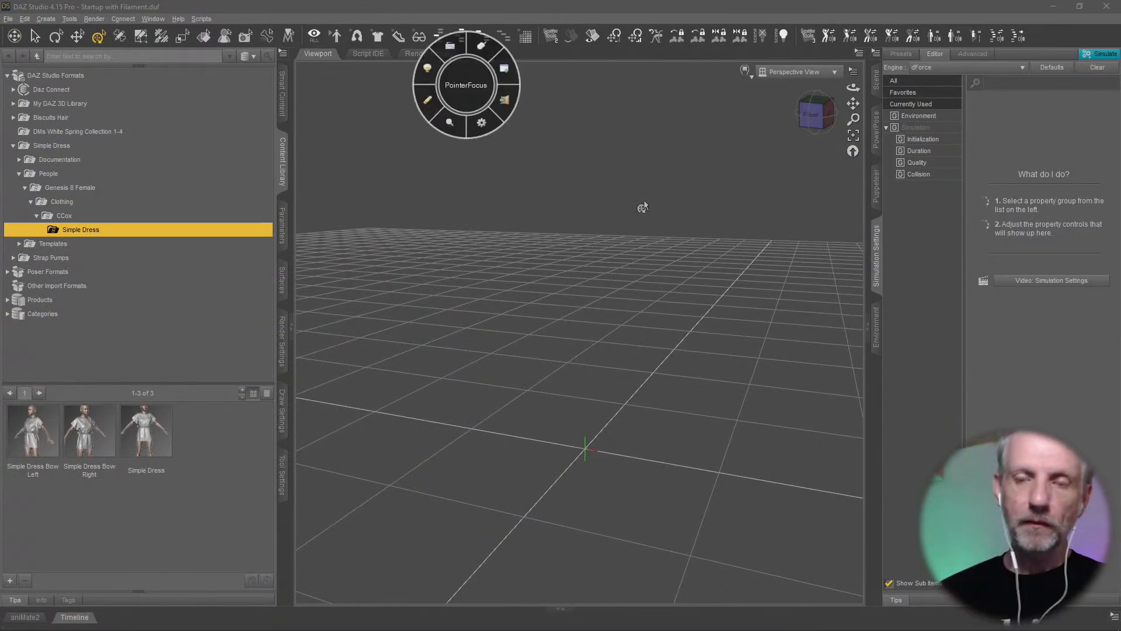
pyautogui.click(497, 68)
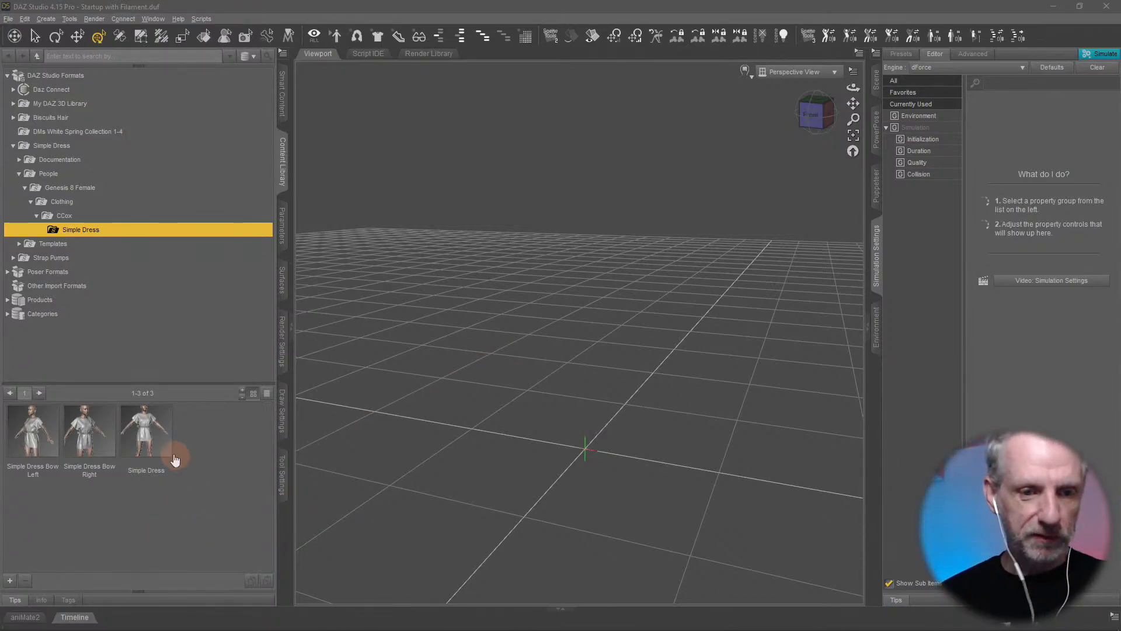
# Load the Simple Dress garment into the empty scene and show the scene's node list
pyautogui.doubleClick(152, 449)
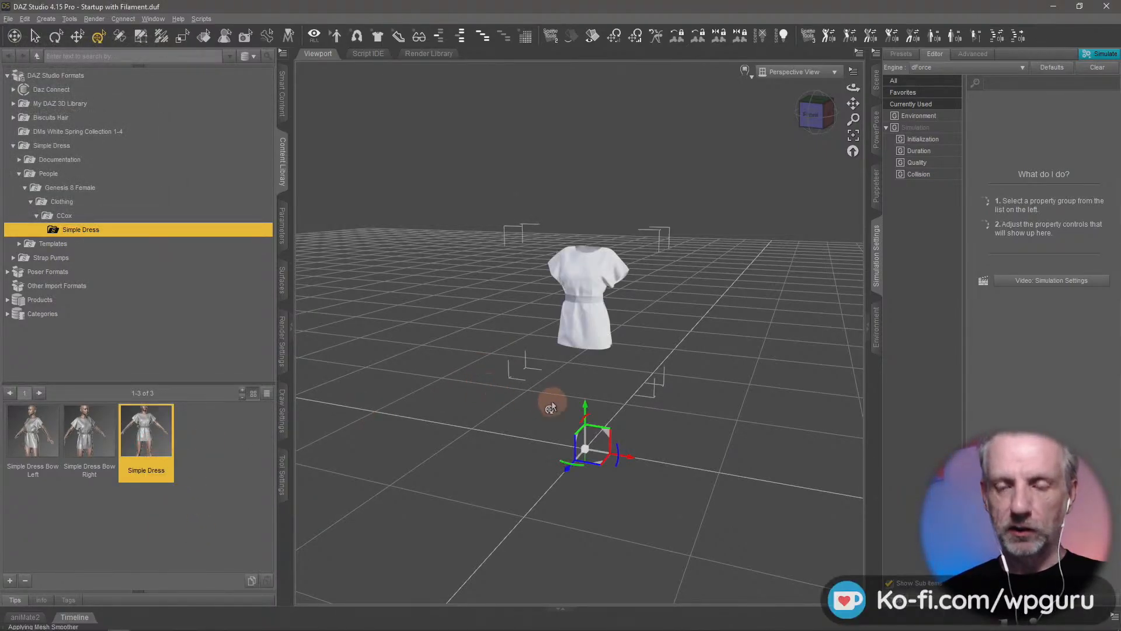
pyautogui.scroll(5, 552, 407)
pyautogui.scroll(3, 552, 405)
pyautogui.moveTo(564, 319); pyautogui.dragTo(569, 320, button='middle')
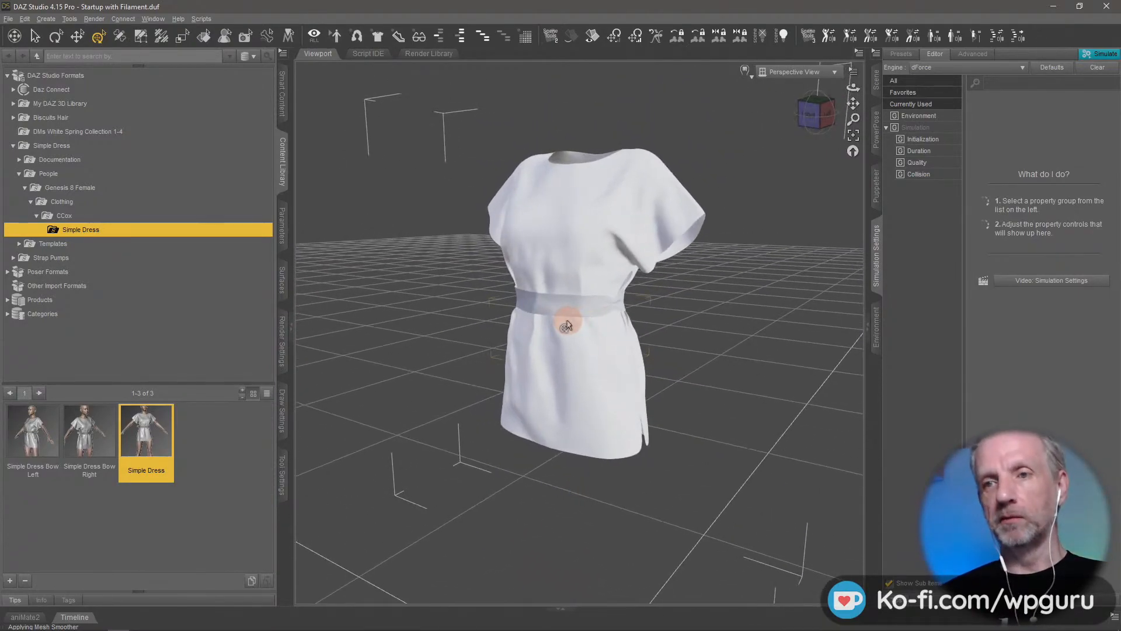
pyautogui.click(880, 84)
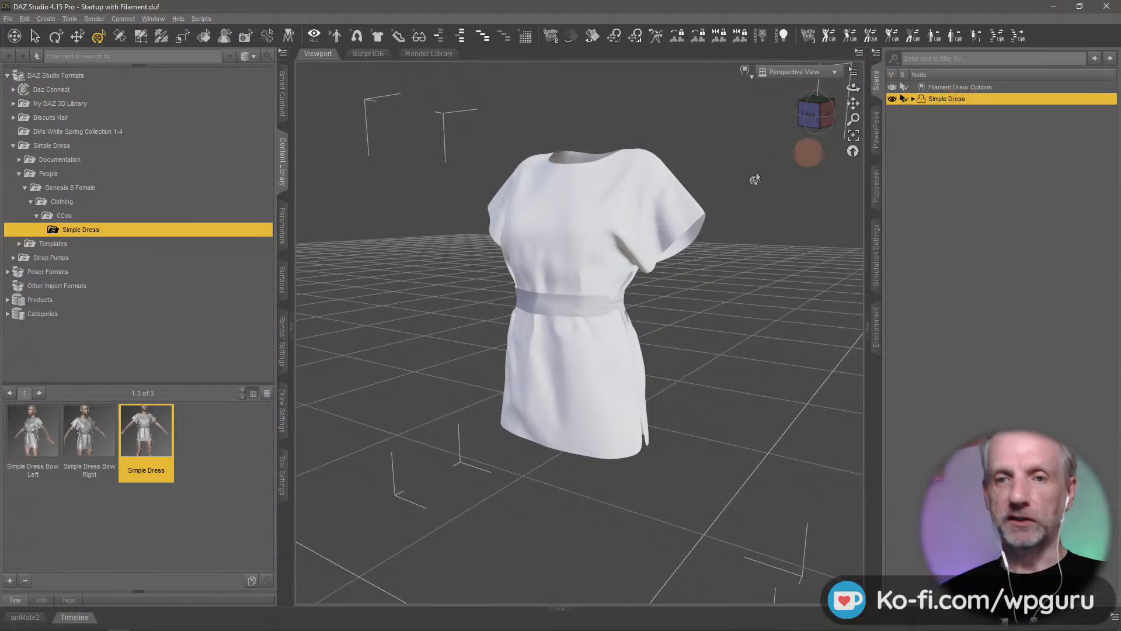
# Add the Simple Dress Bow Right and Simple Dress Bow Left accessories to the loaded dress
pyautogui.moveTo(681, 193); pyautogui.dragTo(706, 185, button='middle')
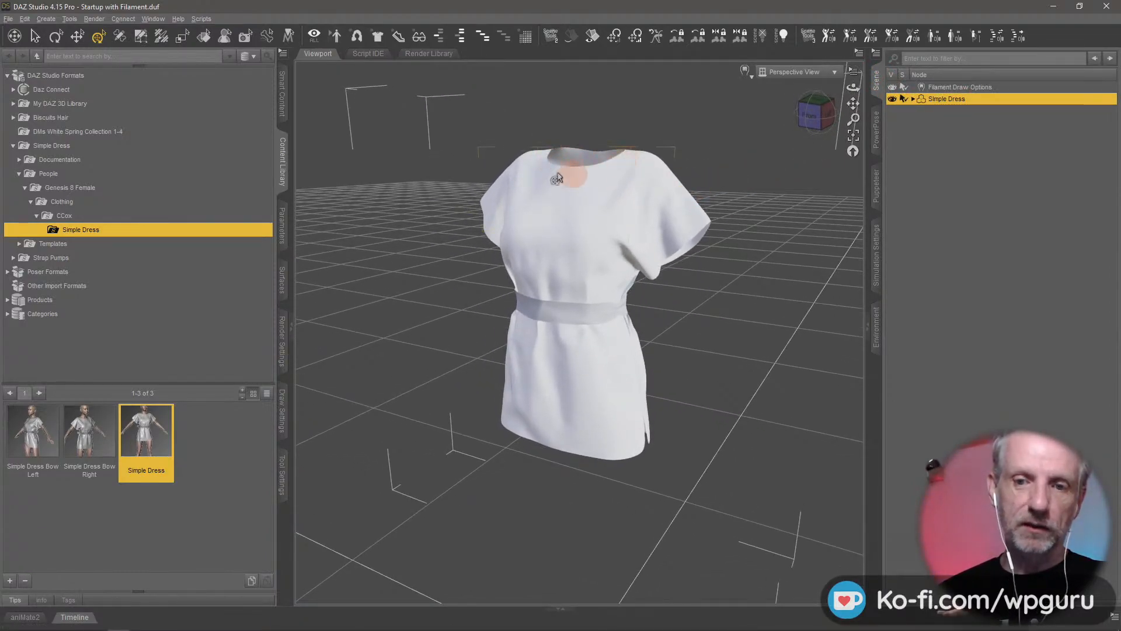
pyautogui.scroll(3, 619, 203)
pyautogui.moveTo(633, 206); pyautogui.dragTo(718, 187, button='middle')
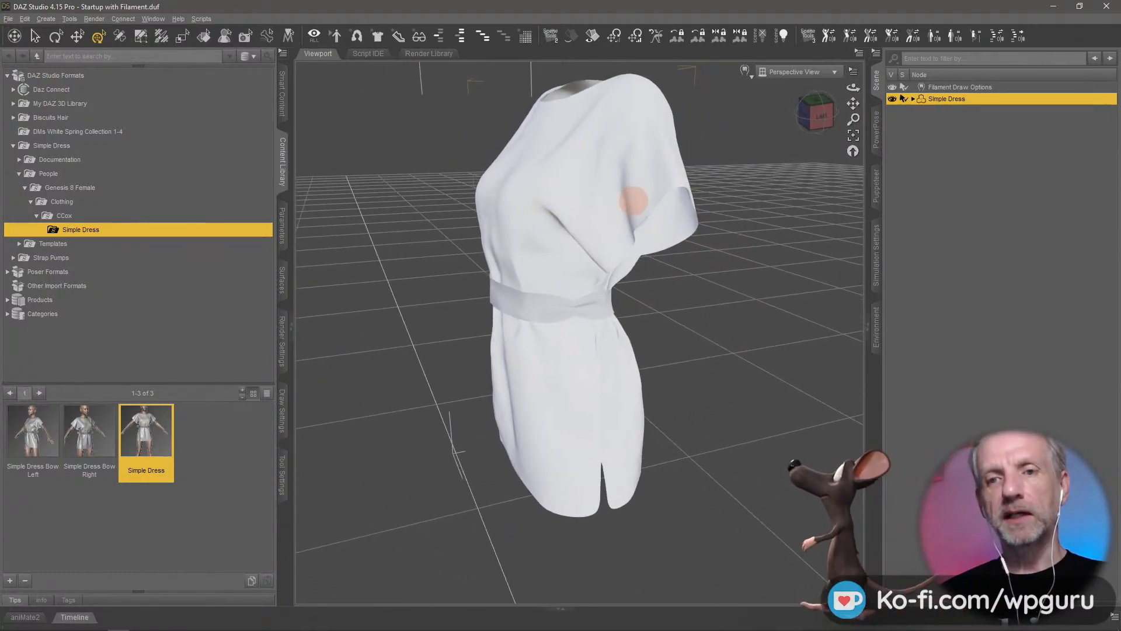
pyautogui.moveTo(621, 233); pyautogui.dragTo(526, 75, button='middle')
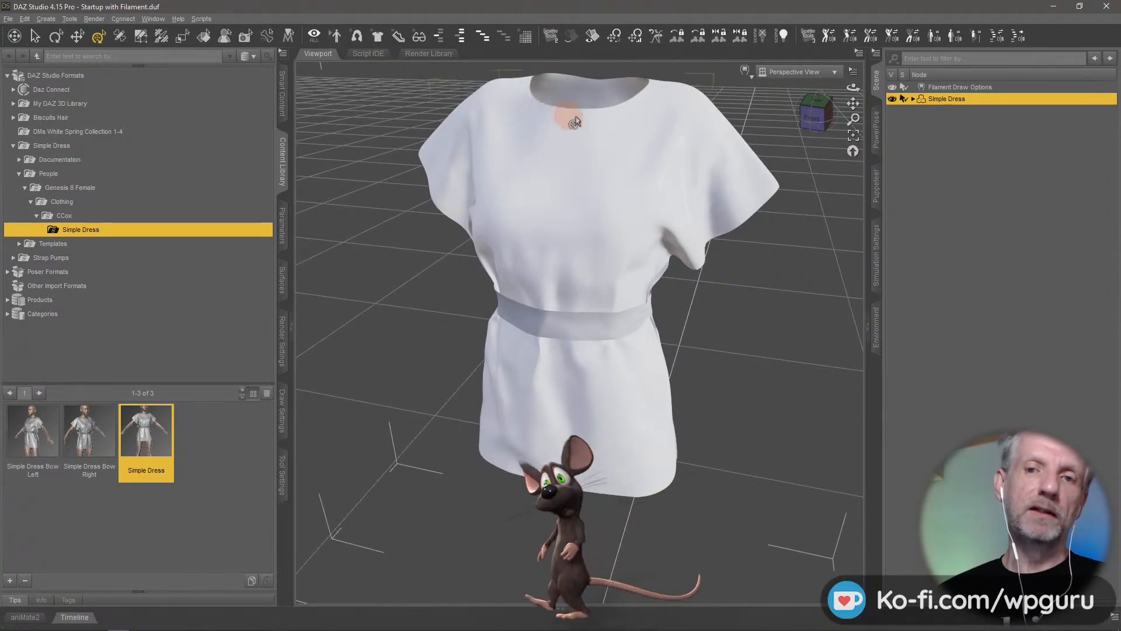
pyautogui.moveTo(557, 212); pyautogui.dragTo(551, 193, button='middle')
pyautogui.doubleClick(98, 445)
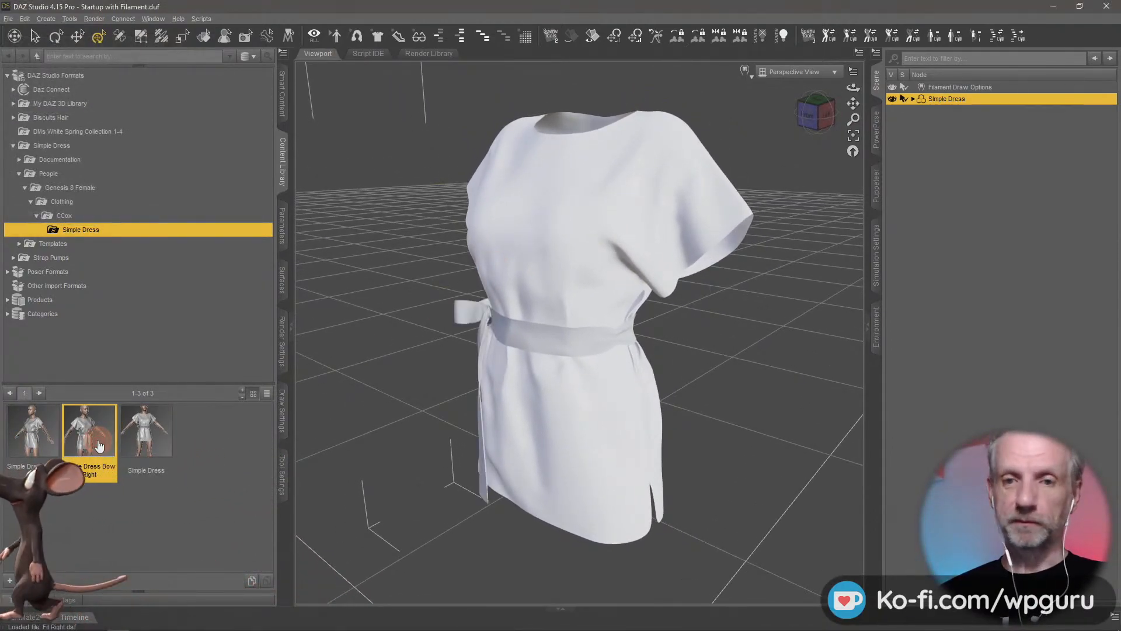
pyautogui.doubleClick(37, 446)
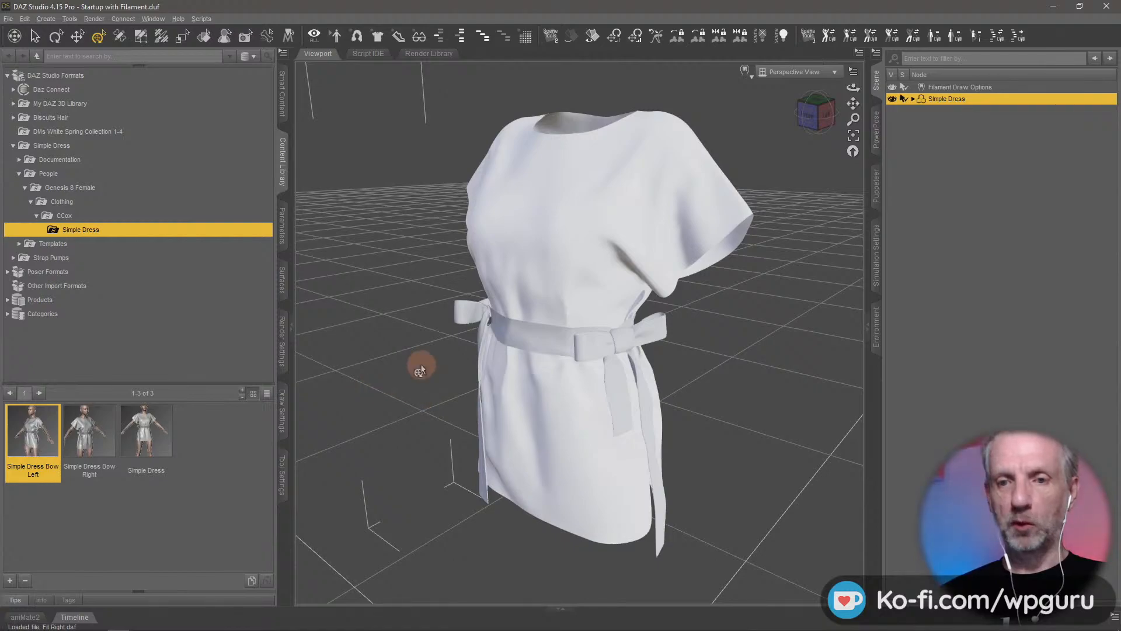
pyautogui.moveTo(420, 363)
pyautogui.mouseDown(button='middle')
pyautogui.moveTo(420, 350)
pyautogui.moveTo(425, 363)
pyautogui.mouseUp(button='middle')
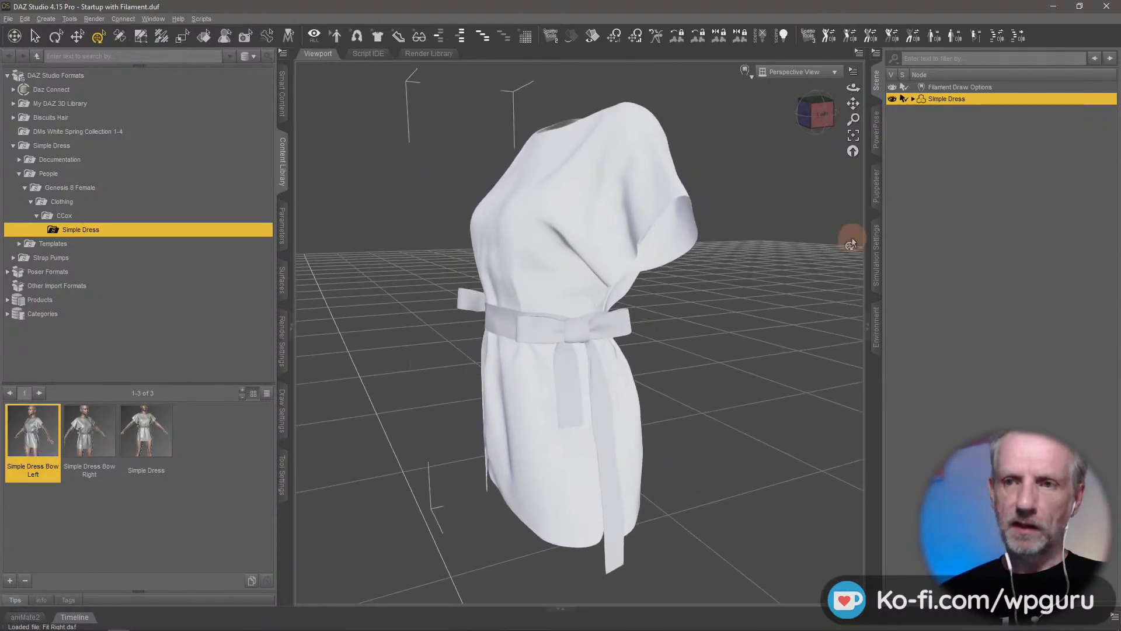
# Expand the Simple Dress hierarchy and select the Bow Left and Bow Right attachments in turn to locate them among its nodes
pyautogui.click(913, 100)
pyautogui.click(919, 111)
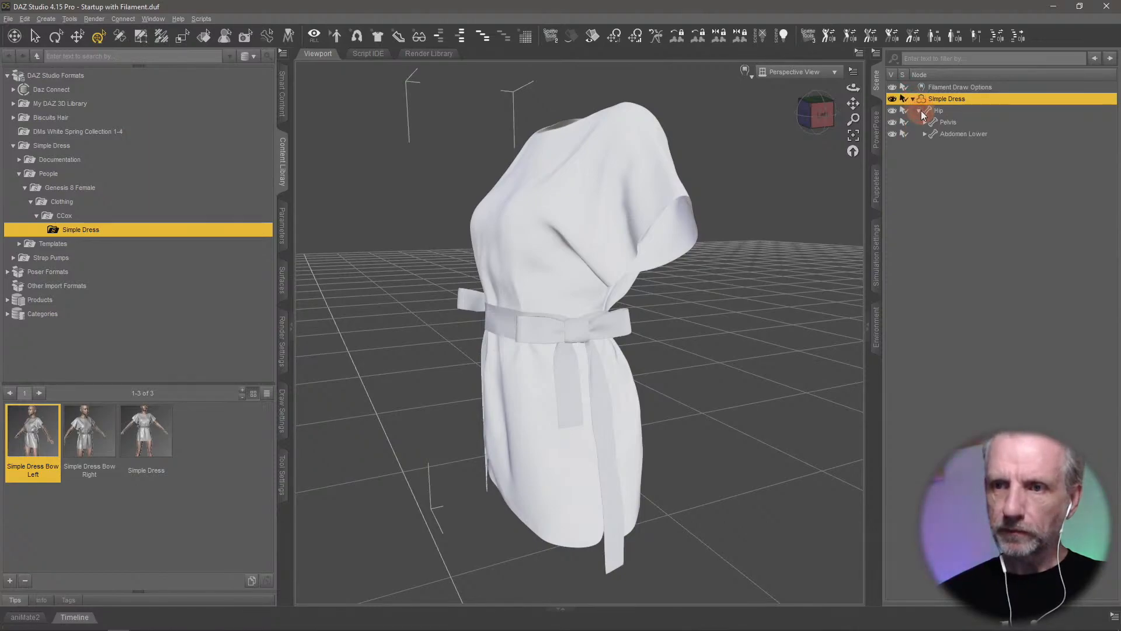
pyautogui.click(630, 322)
pyautogui.scroll(3, 654, 349)
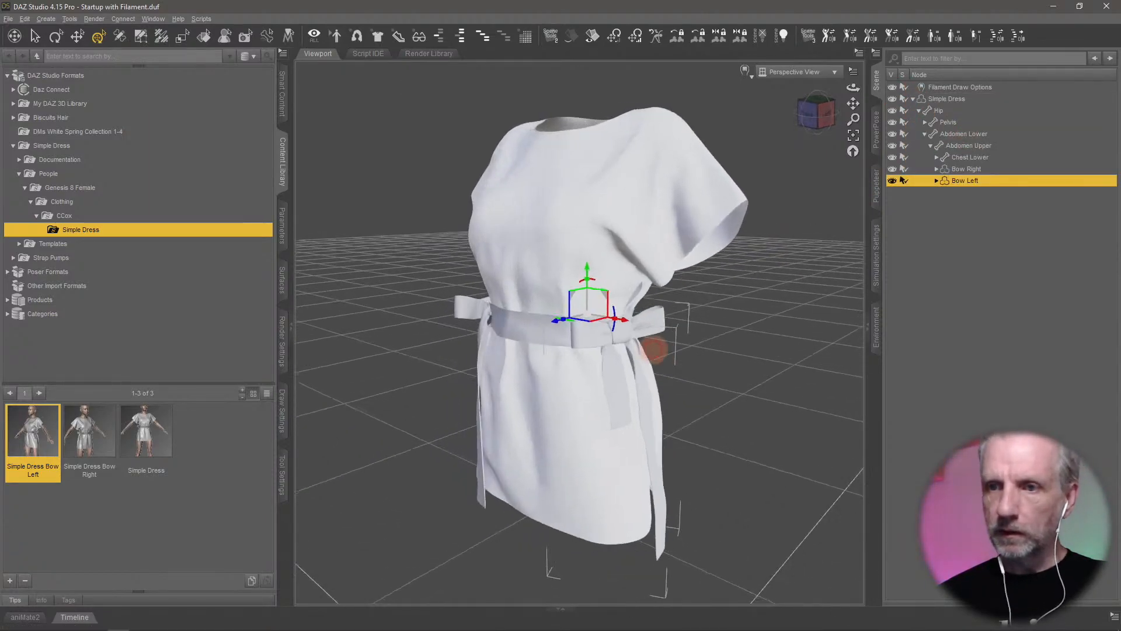
pyautogui.keyDown('alt'); pyautogui.moveTo(654, 349); pyautogui.dragTo(685, 340); pyautogui.keyUp('alt')
pyautogui.click(604, 353)
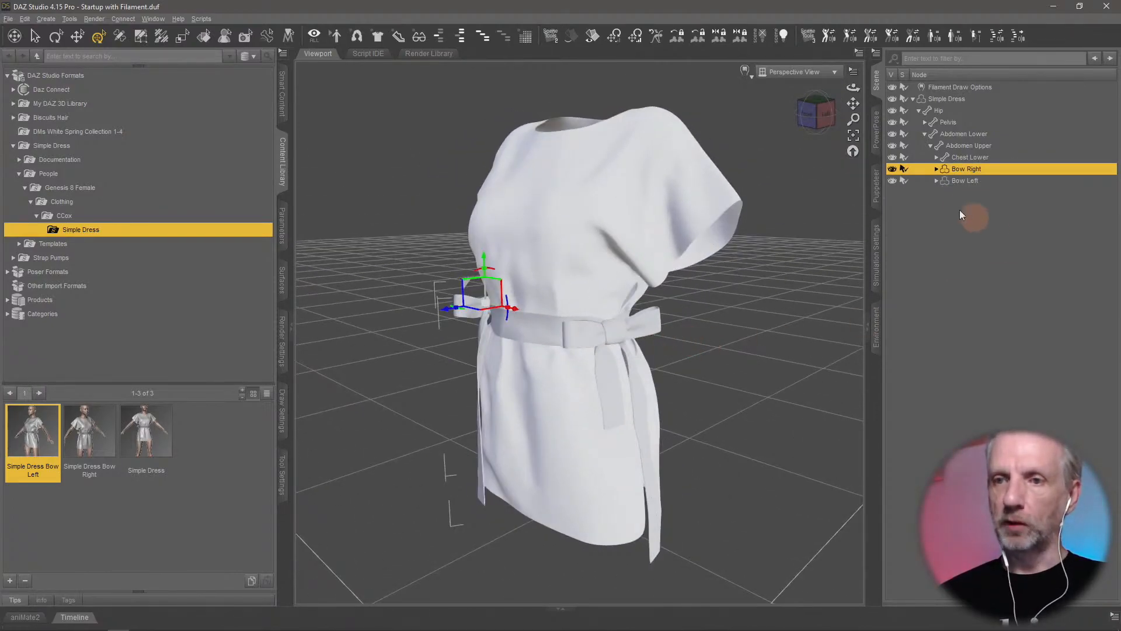
# Examine the bones nested under Bow Right and its Main Bow, and collapse that branch again
pyautogui.click(937, 169)
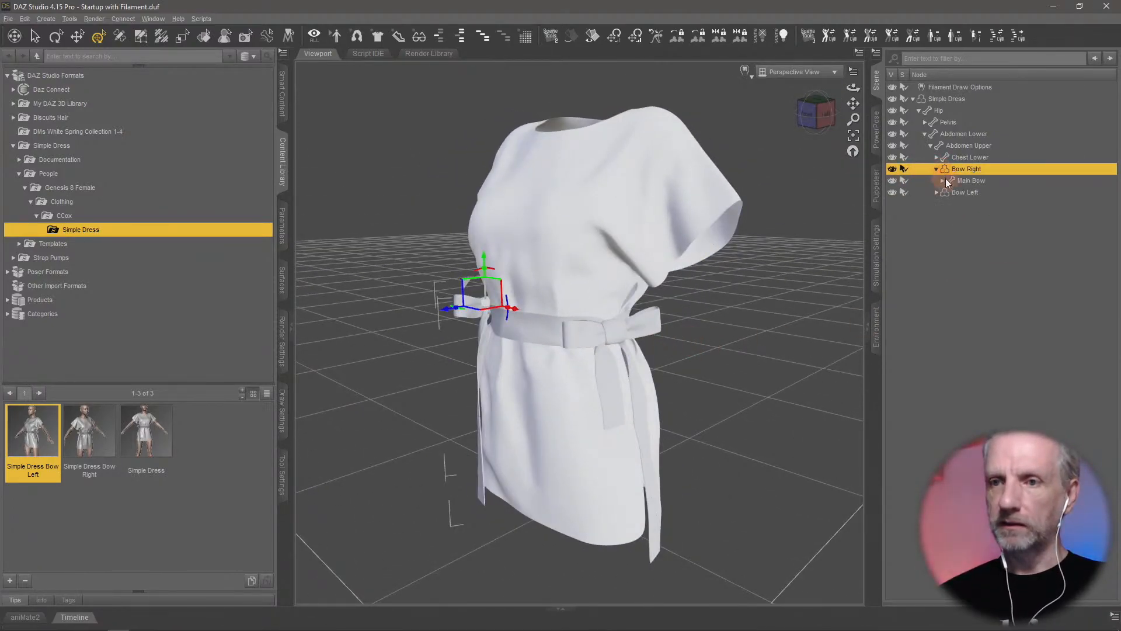
pyautogui.click(942, 181)
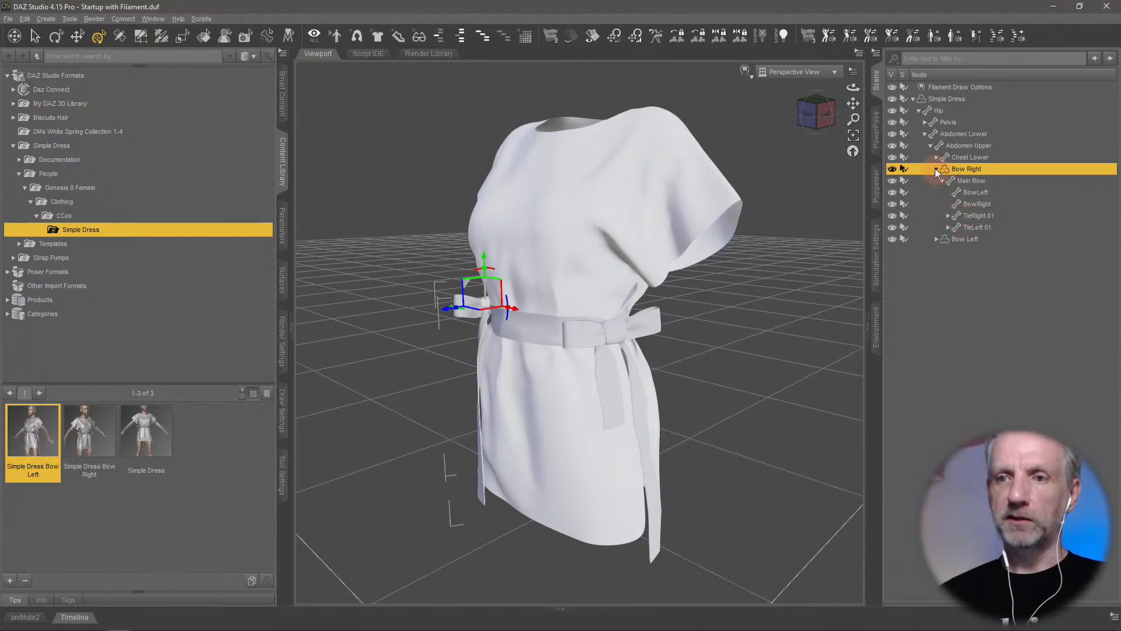
pyautogui.click(936, 169)
# Switch the viewport to UV View and display the UV layout of all Bow Right surfaces
pyautogui.keyDown('alt'); pyautogui.moveTo(658, 297); pyautogui.dragTo(747, 263); pyautogui.keyUp('alt')
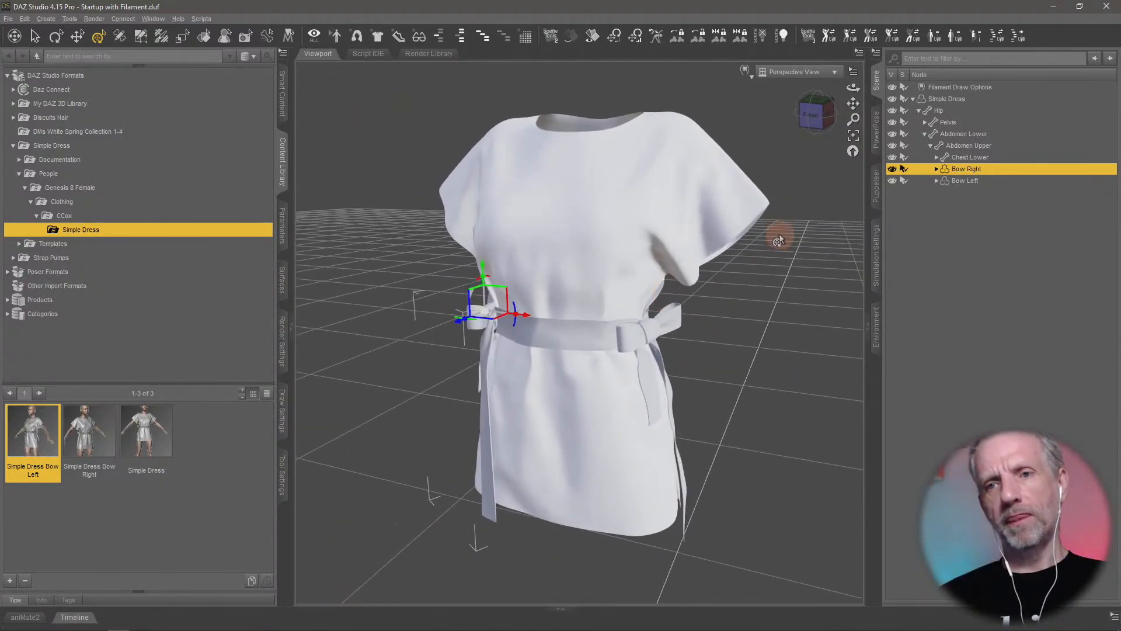
pyautogui.click(831, 73)
pyautogui.click(847, 167)
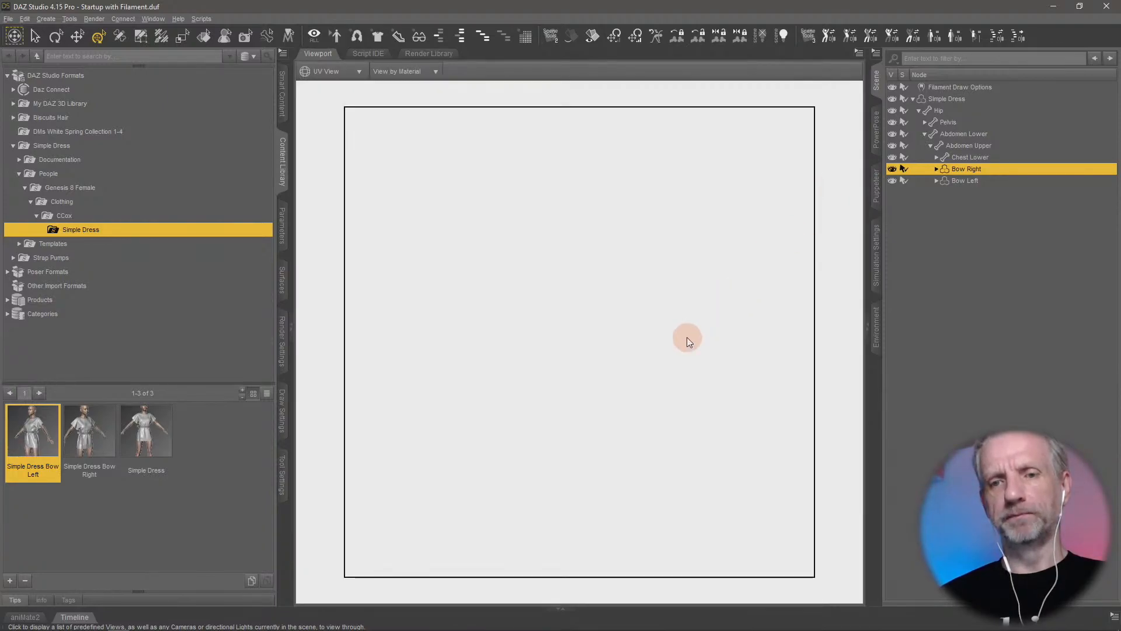
pyautogui.click(282, 281)
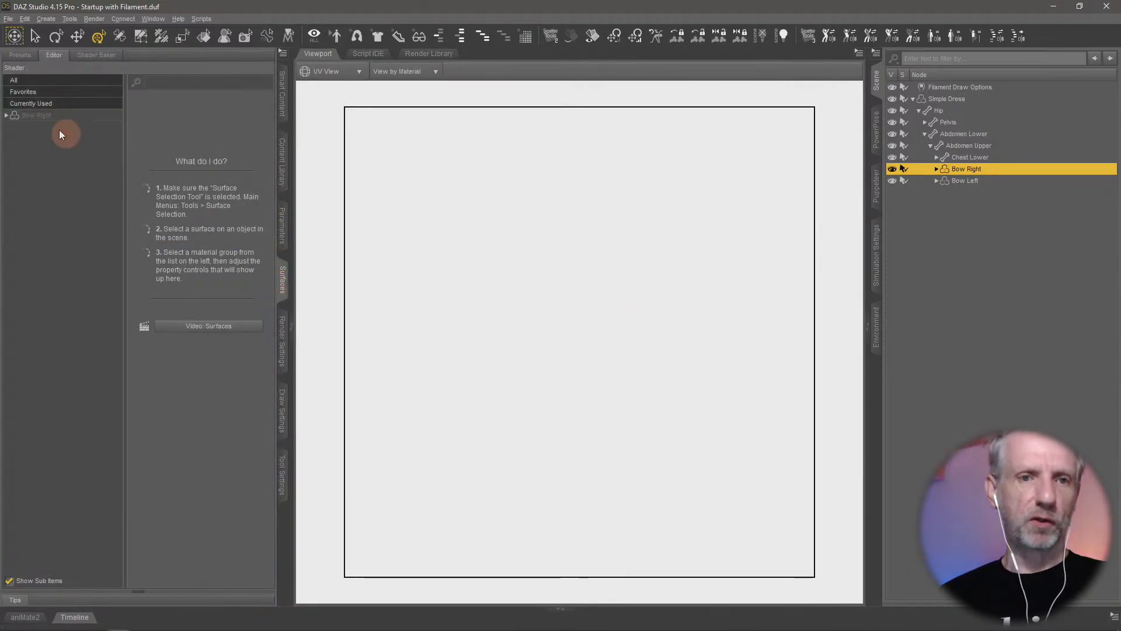
pyautogui.click(47, 115)
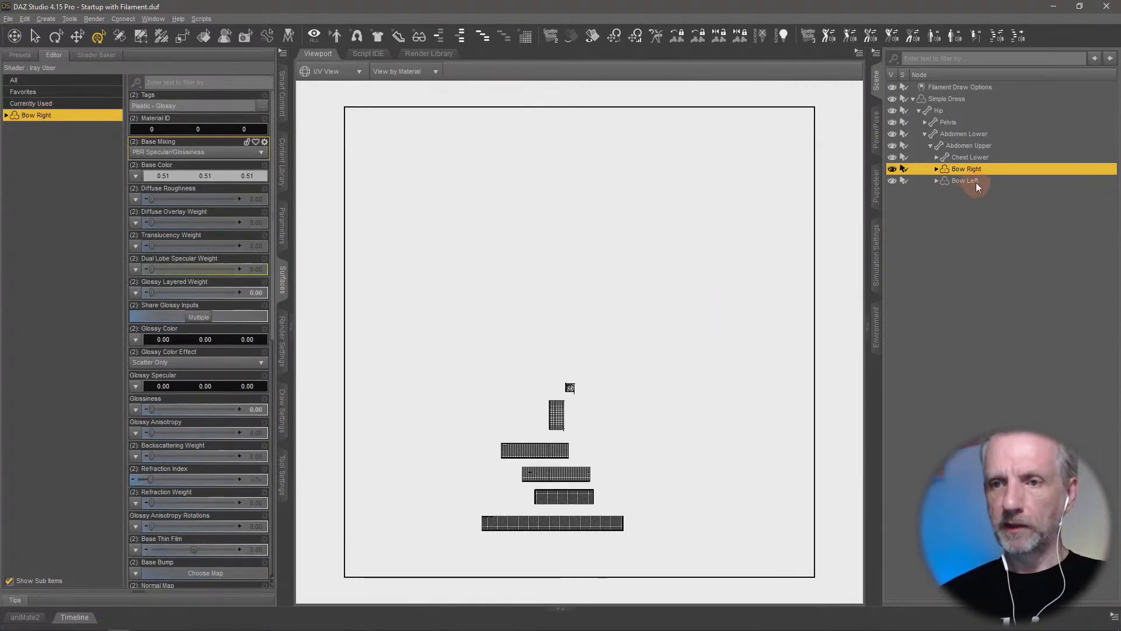
# Display the UV layout of the Simple Dress and expand its list of material surfaces
pyautogui.click(975, 181)
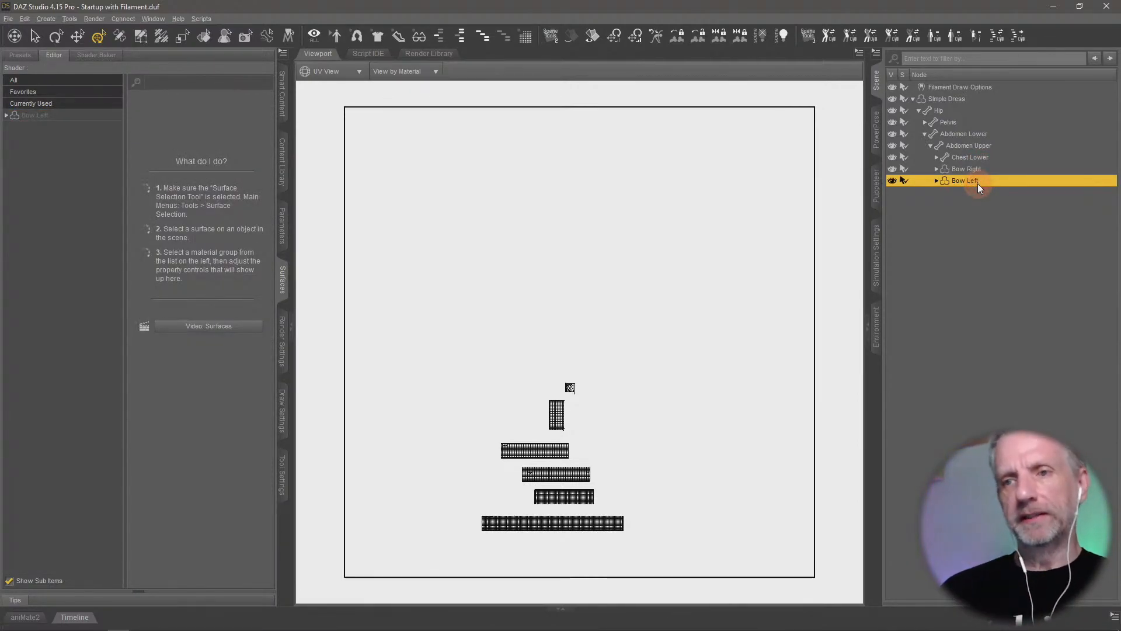
pyautogui.click(961, 99)
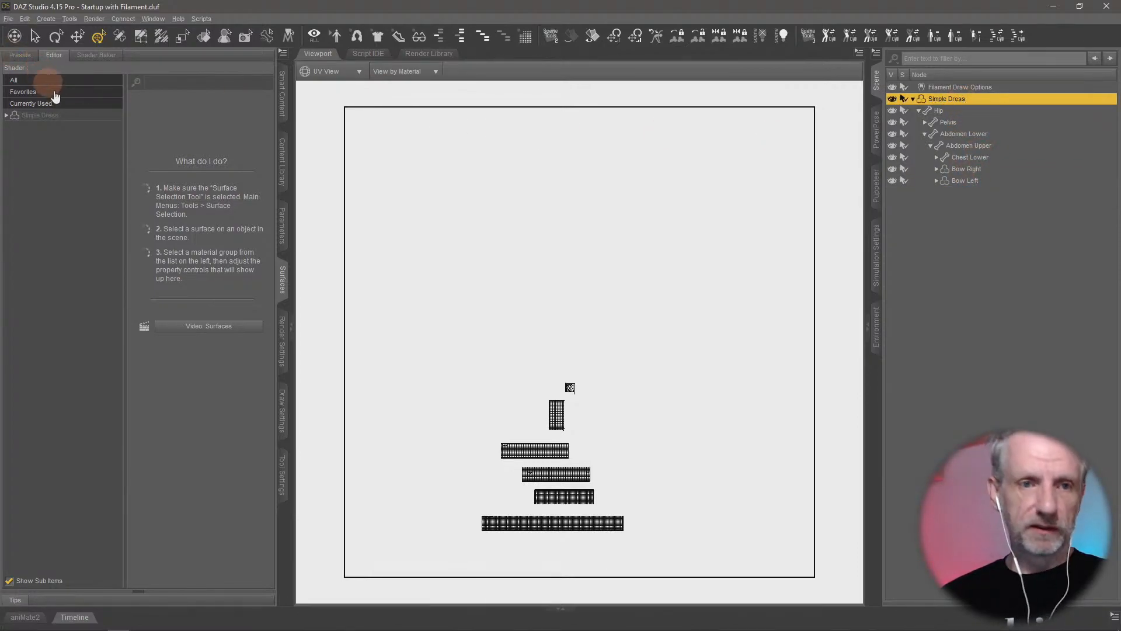
pyautogui.click(11, 116)
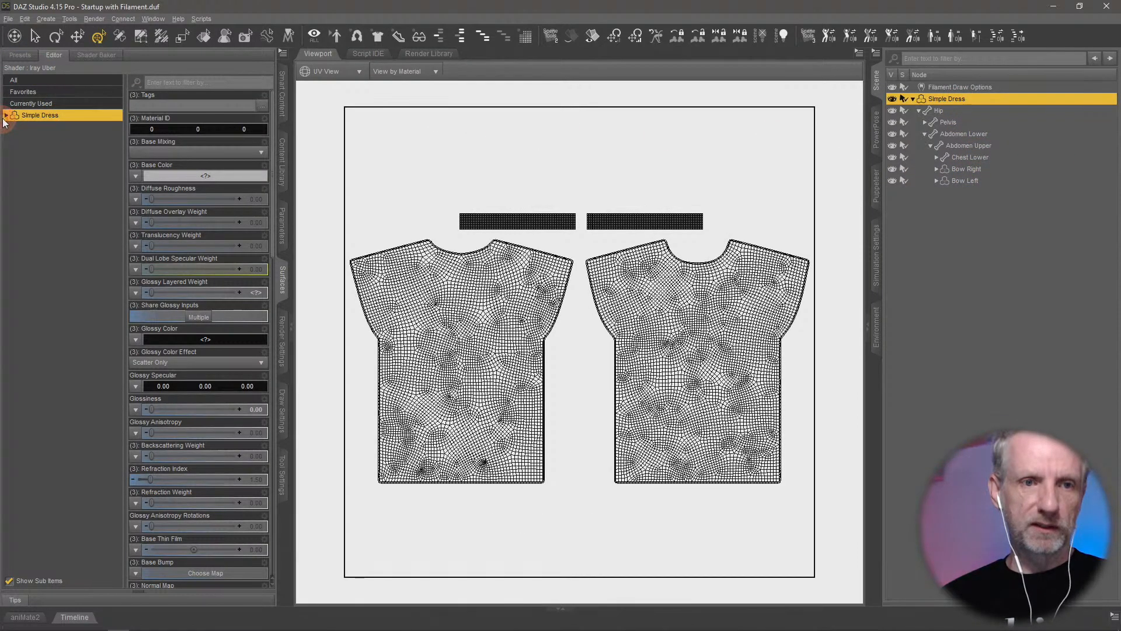
pyautogui.click(5, 116)
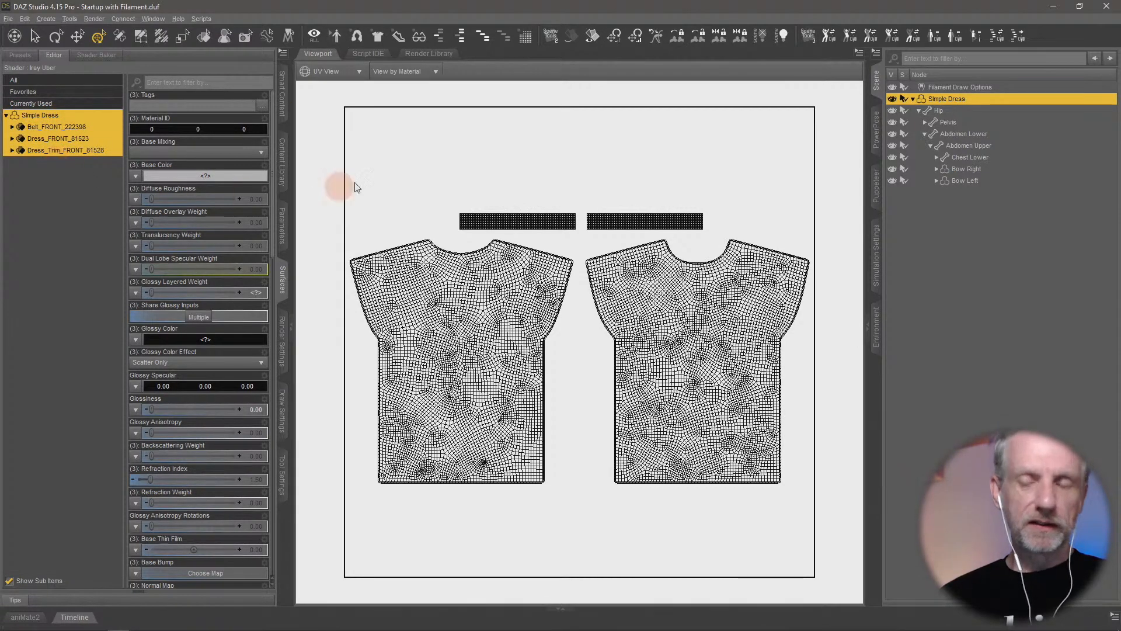
# Display the UV layout of the Bow Left surfaces to compare it with the other bow
pyautogui.click(965, 168)
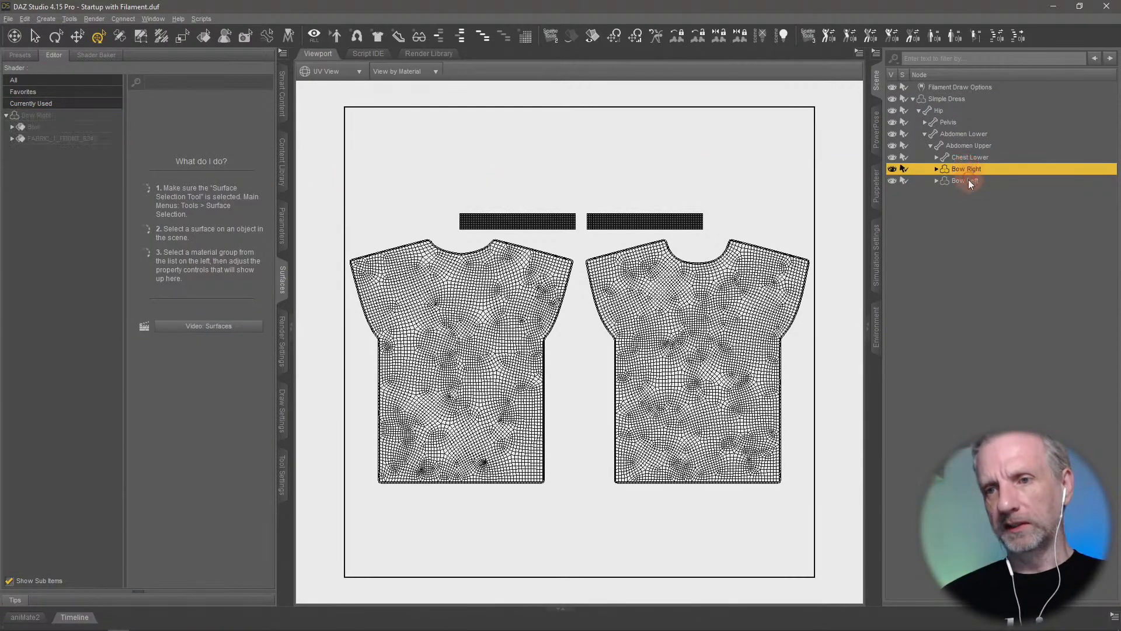
pyautogui.click(967, 182)
pyautogui.click(974, 170)
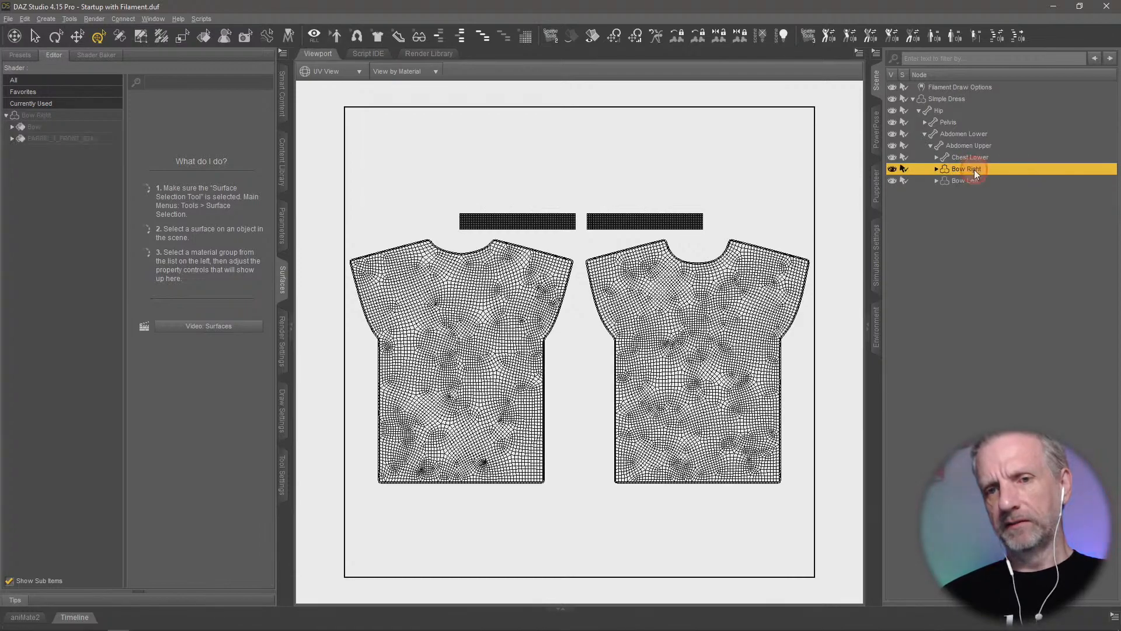
pyautogui.click(970, 182)
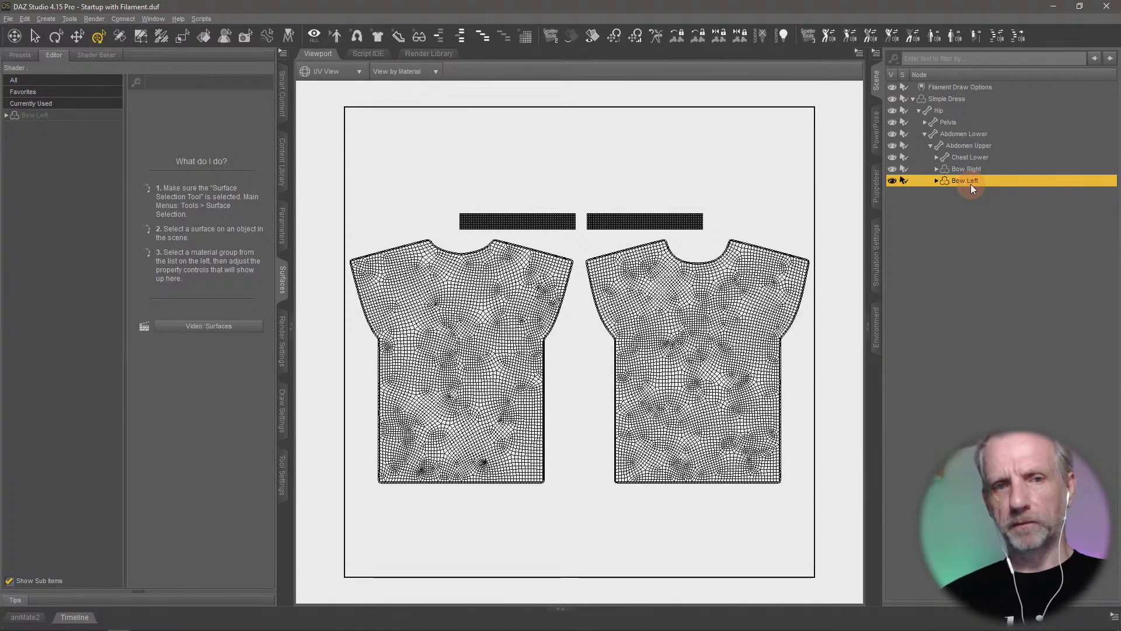
pyautogui.click(101, 116)
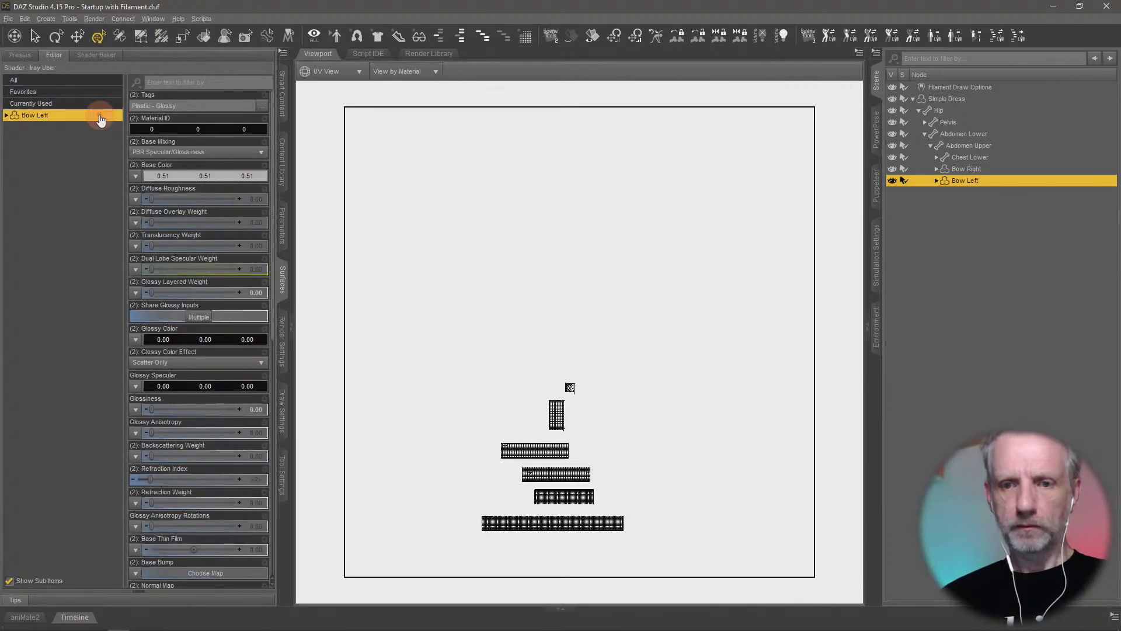
# Select Bow Right and inspect its two material surfaces individually, ending on the Bow surface
pyautogui.click(973, 168)
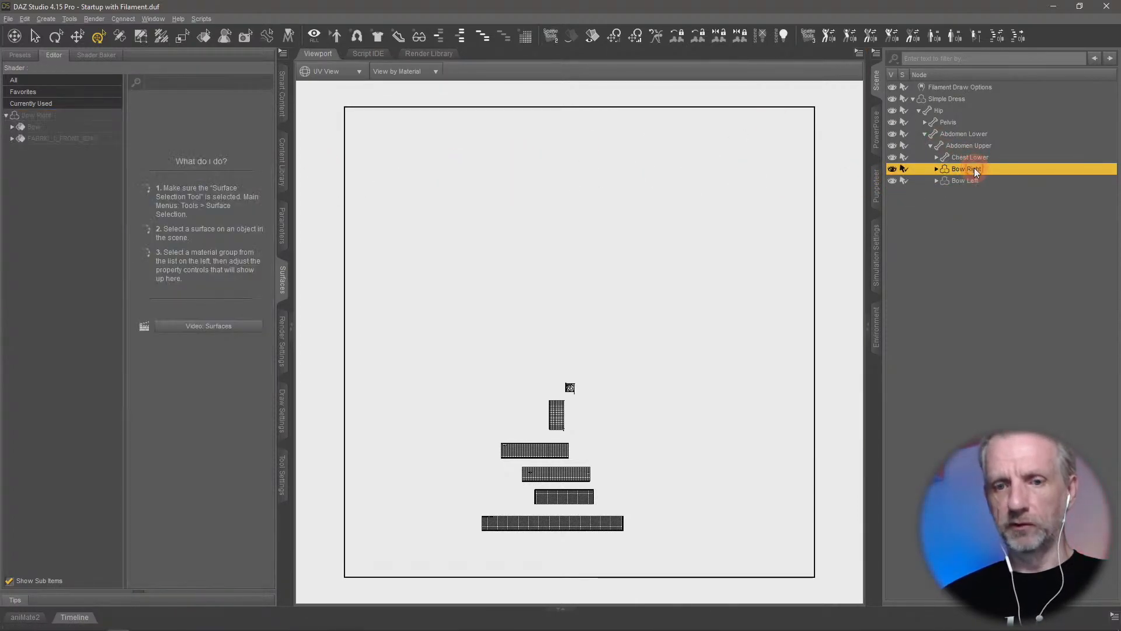
pyautogui.click(89, 127)
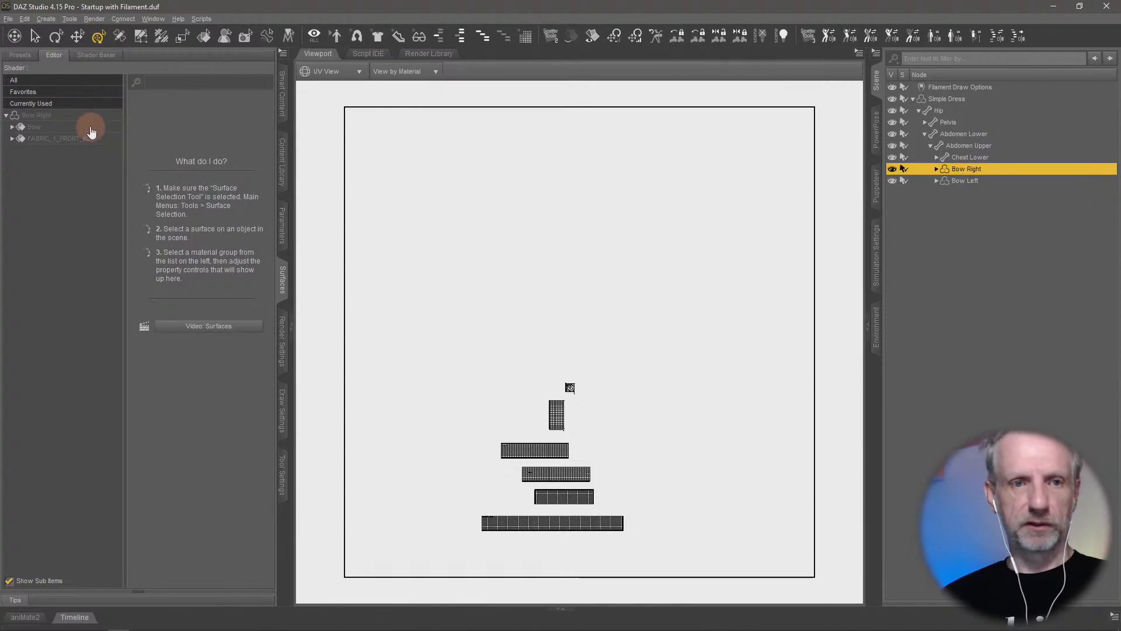
pyautogui.click(88, 140)
pyautogui.click(85, 127)
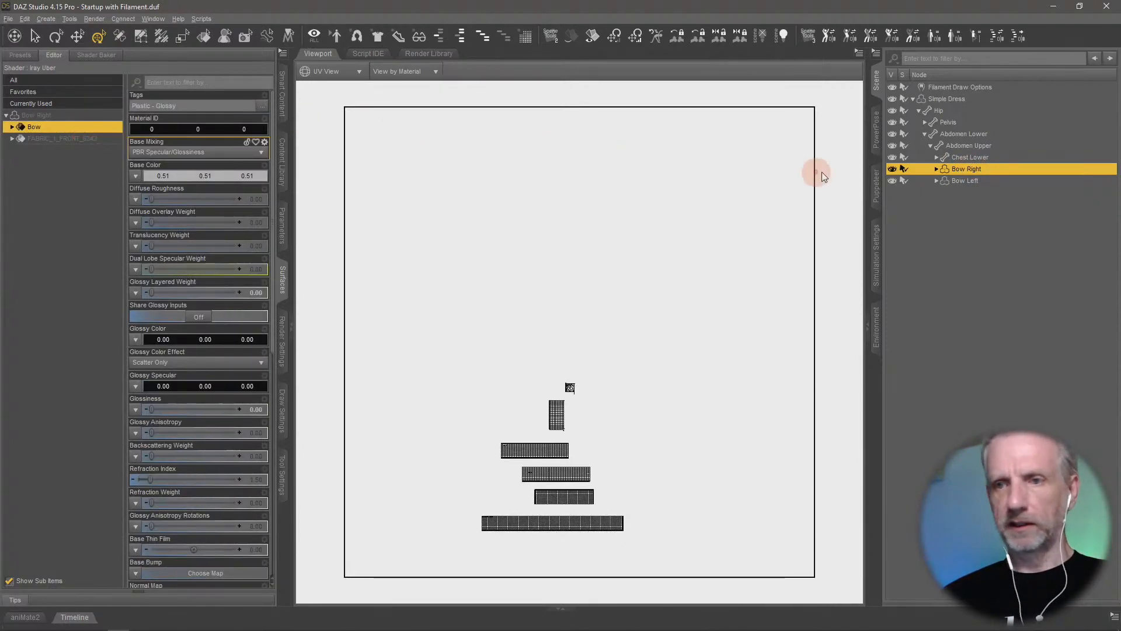
# Select the Simple Dress and display the UV layout of all its surfaces in UV View
pyautogui.click(957, 99)
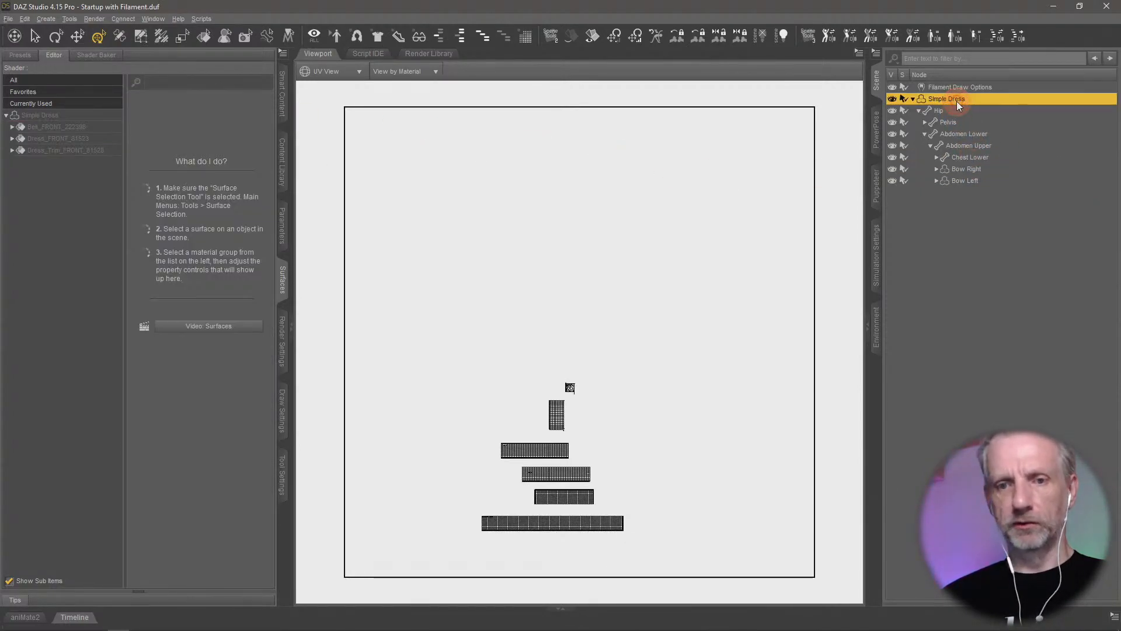
pyautogui.click(97, 117)
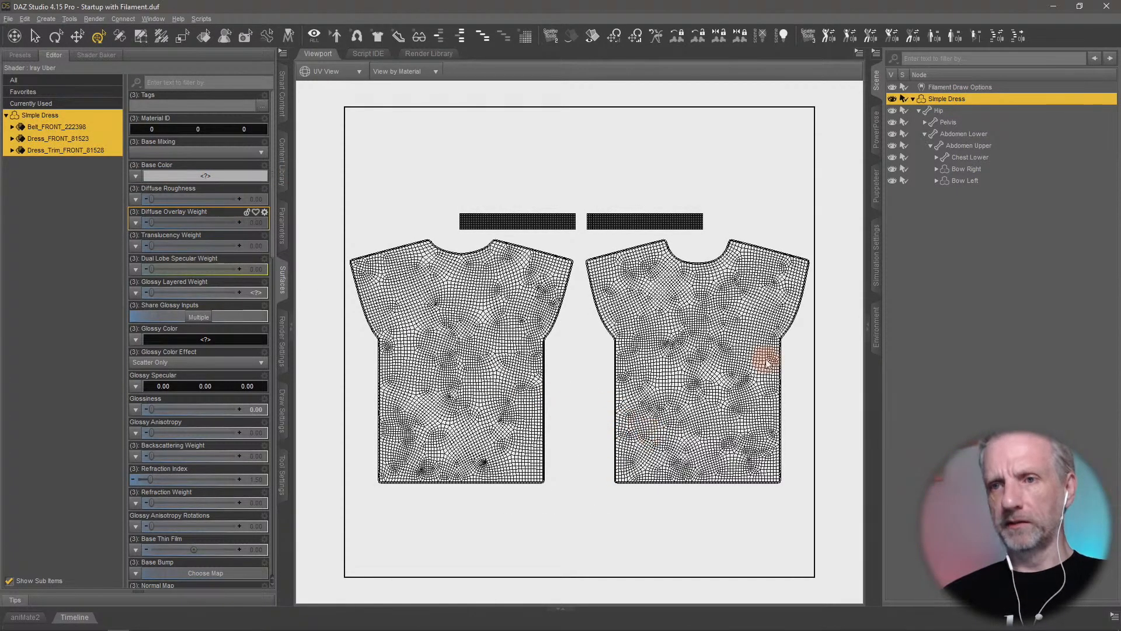
pyautogui.click(436, 72)
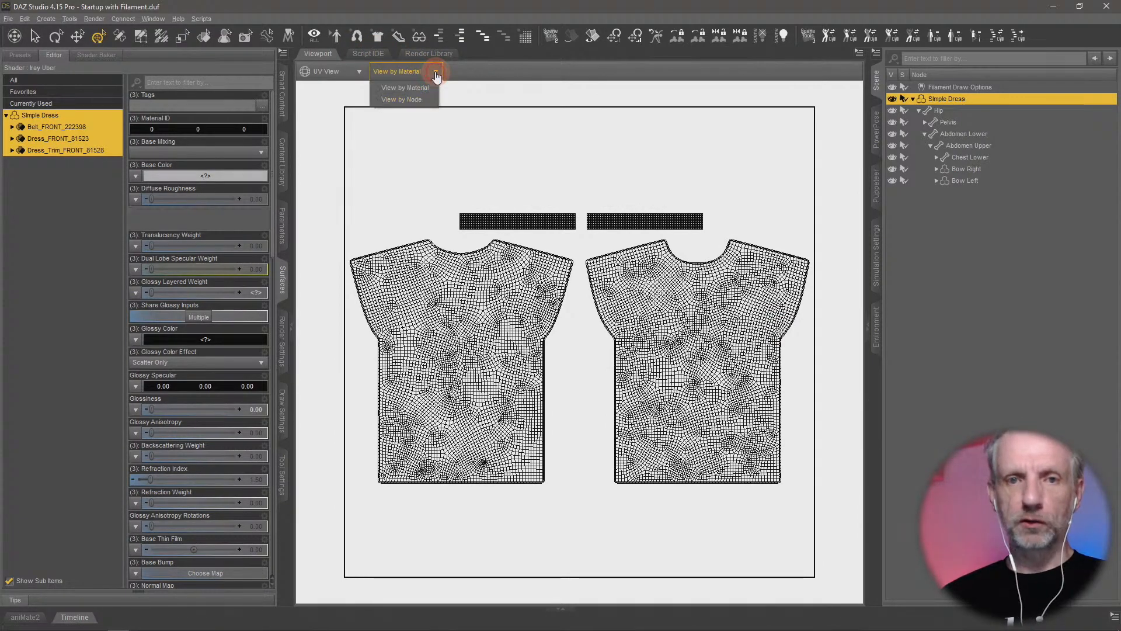
# Return the viewport to Perspective View, hide the Bow Right and Bow Left nodes, and collapse the Abdomen Lower branch
pyautogui.click(348, 72)
pyautogui.click(349, 90)
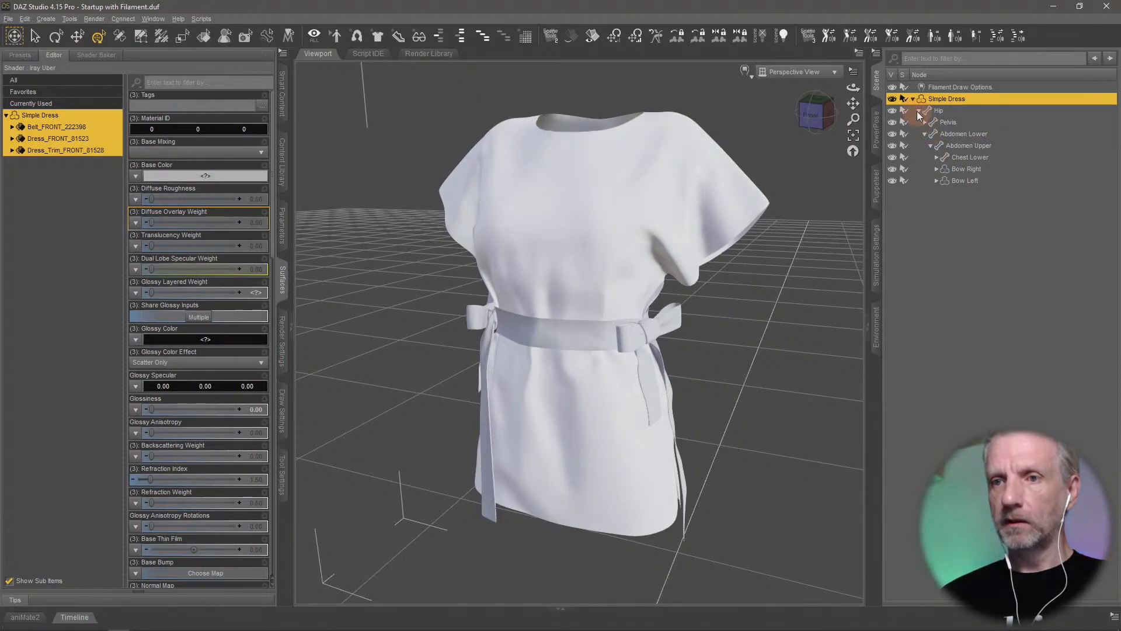
pyautogui.click(892, 169)
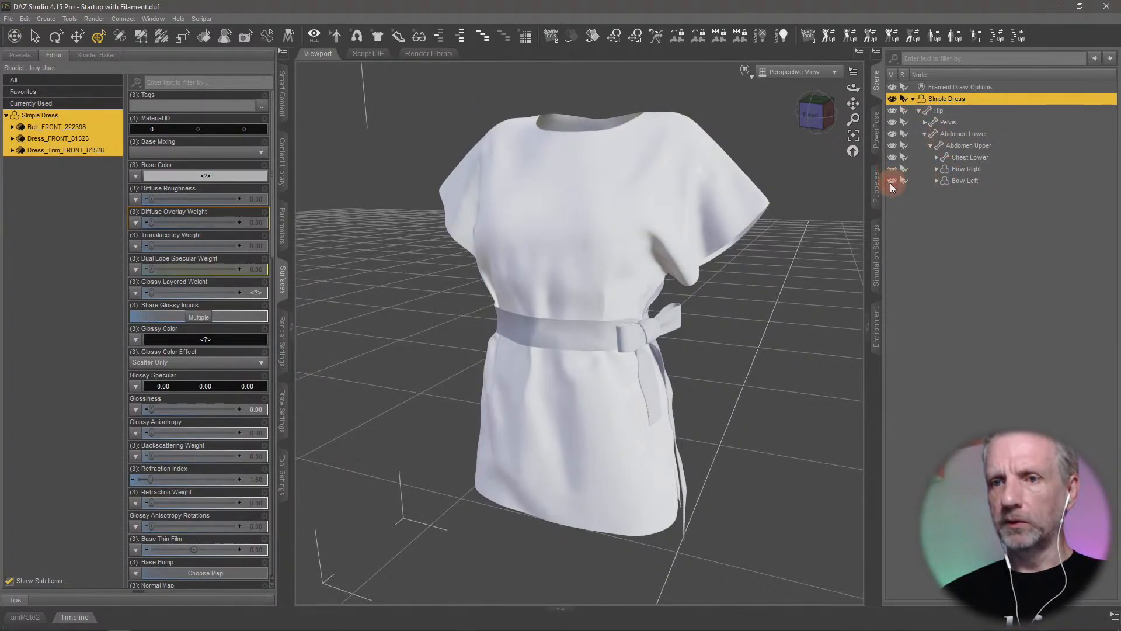
pyautogui.click(892, 181)
pyautogui.click(925, 134)
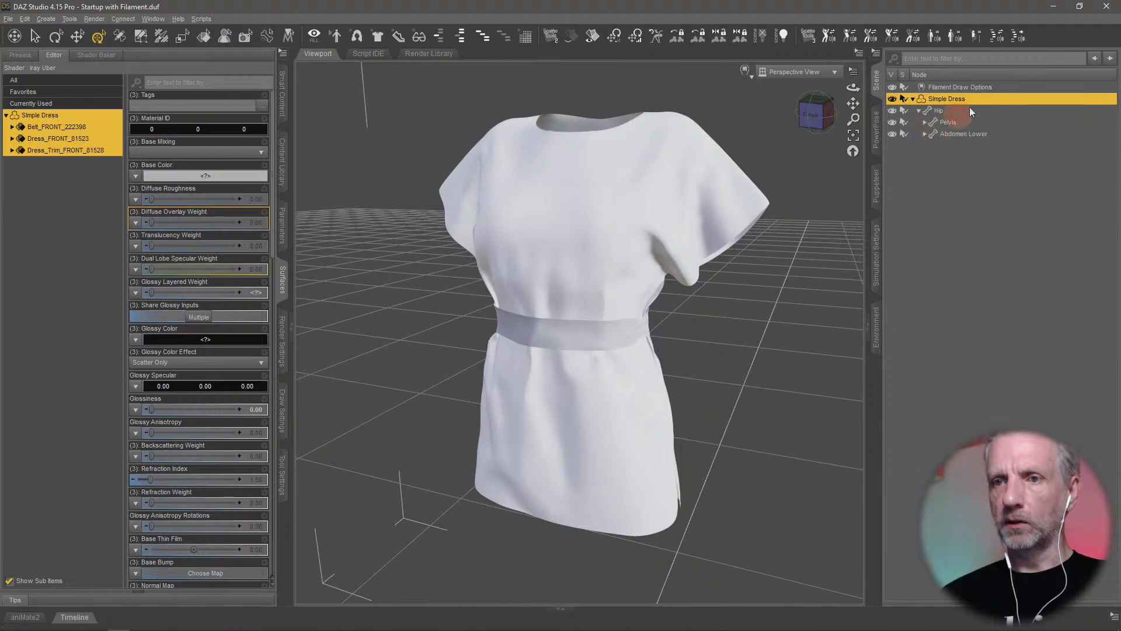
# Start exporting the scene as a Wavefront OBJ and browse to the Simple Dress folder inside ! Substance
pyautogui.click(18, 20)
pyautogui.click(85, 153)
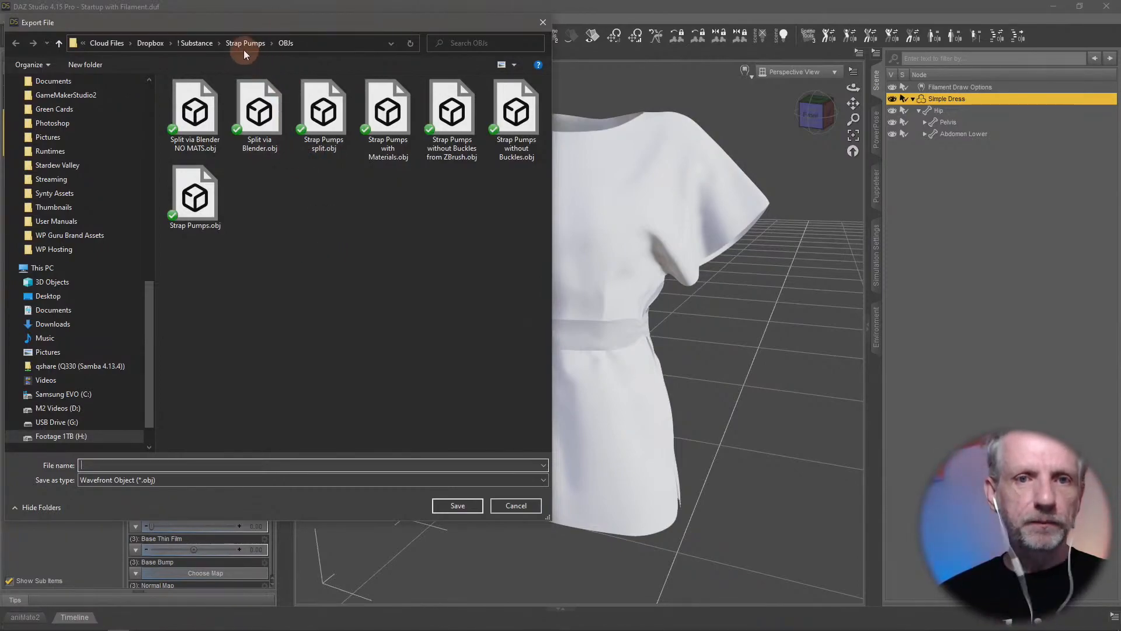
pyautogui.click(191, 44)
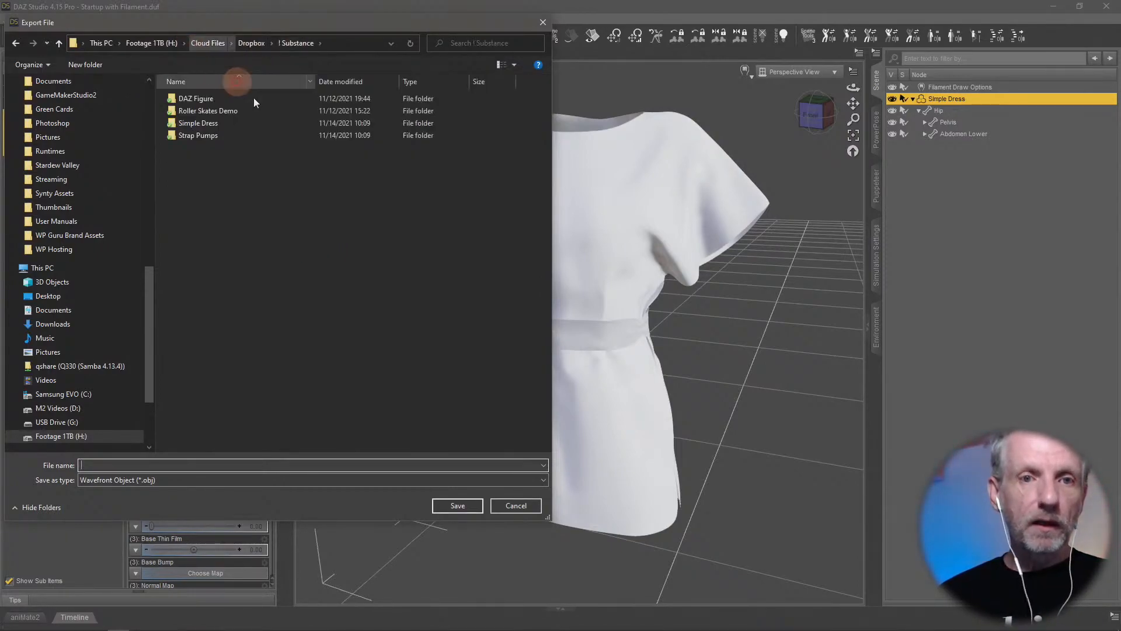
pyautogui.doubleClick(228, 125)
# Create a folder named OBJs inside the Simple Dress folder and open it as the export destination
pyautogui.rightClick(244, 240)
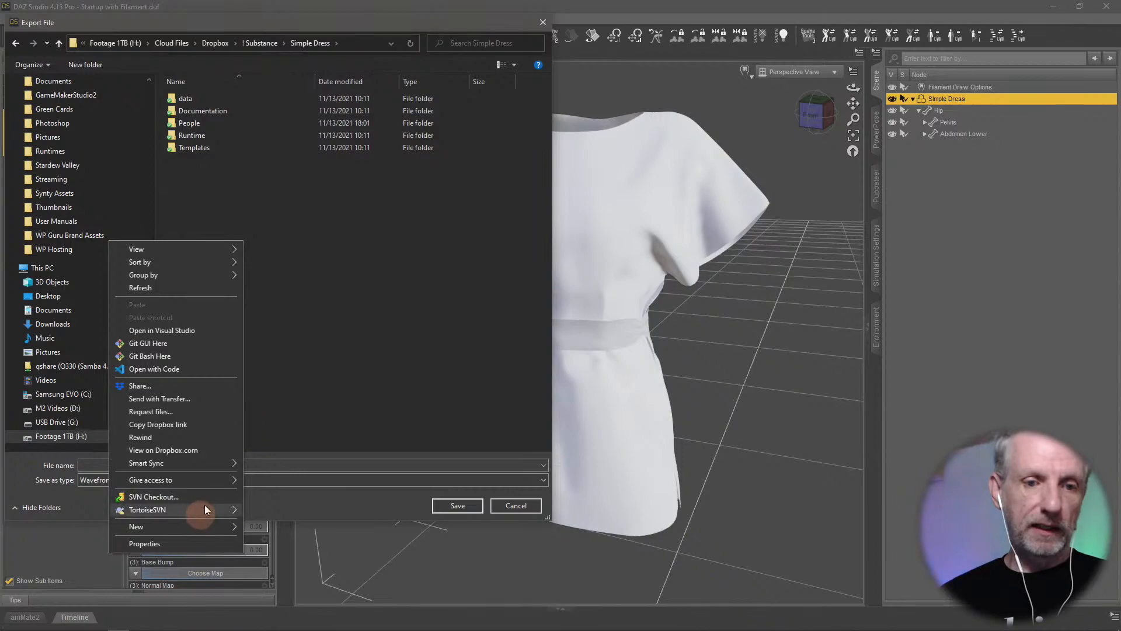
pyautogui.moveTo(204, 526)
pyautogui.click(317, 374)
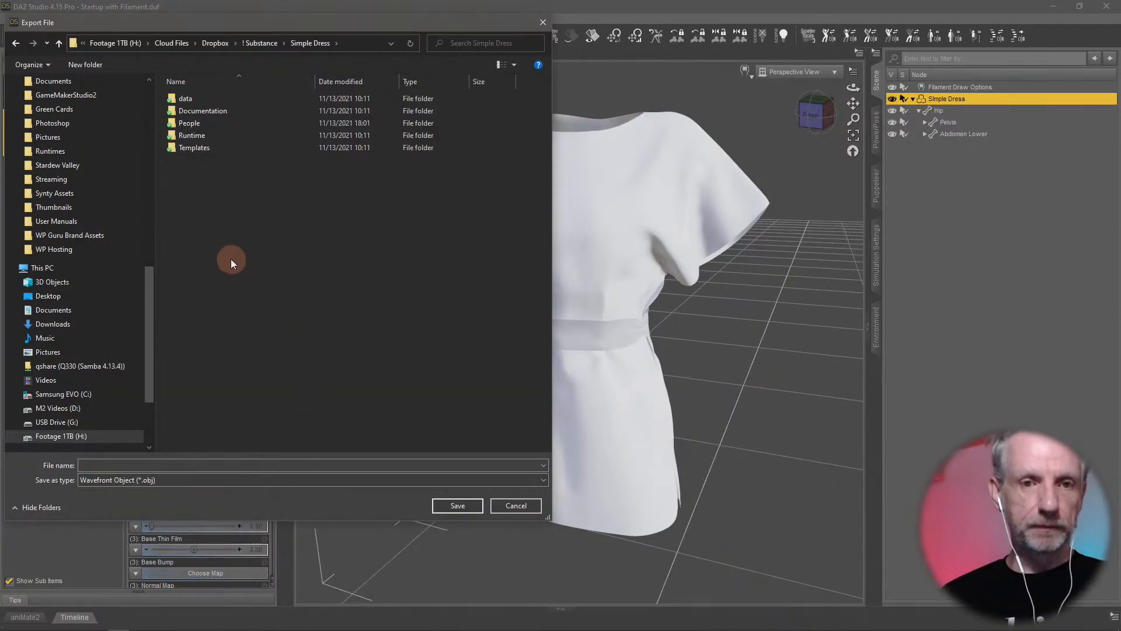
pyautogui.hotkey('ctrl', 'shift', 'n')
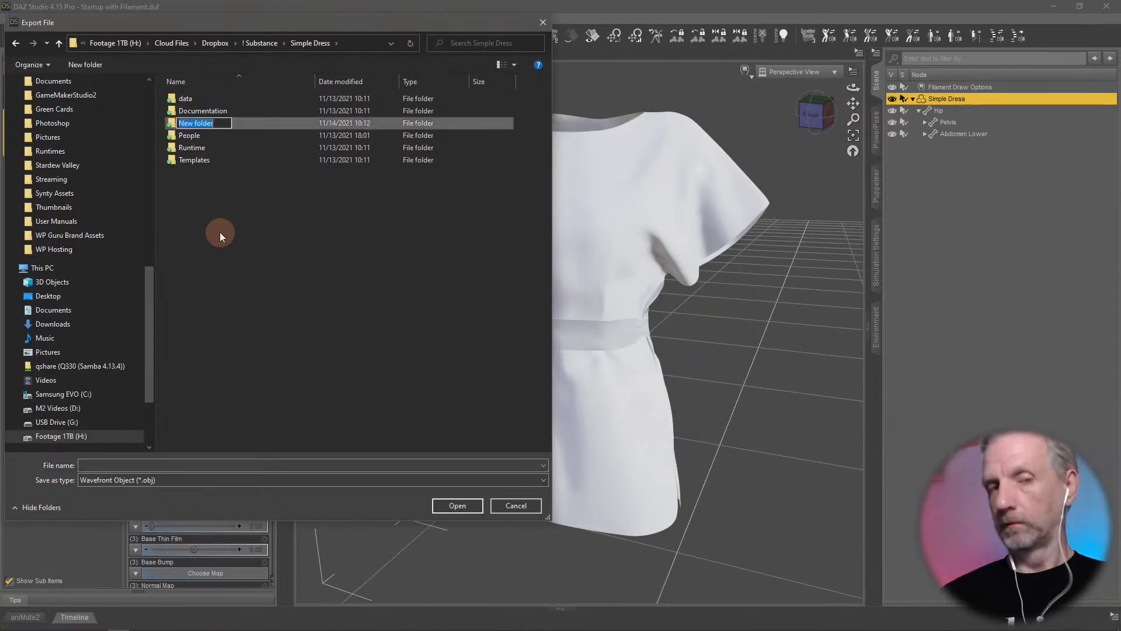
pyautogui.write('OBJs')
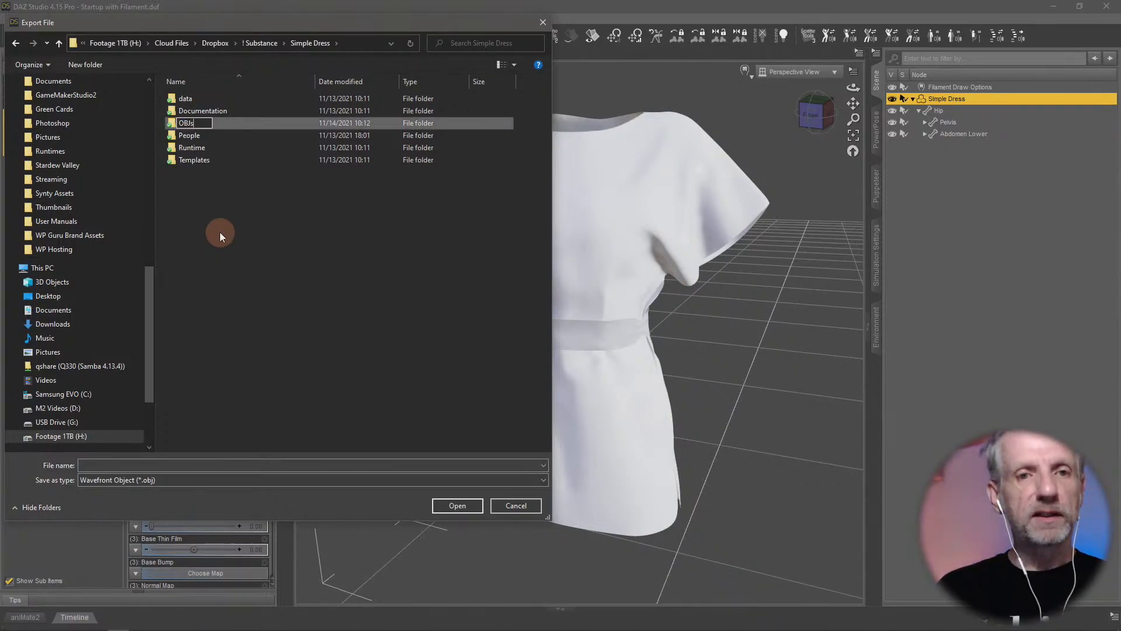
pyautogui.press('Return')
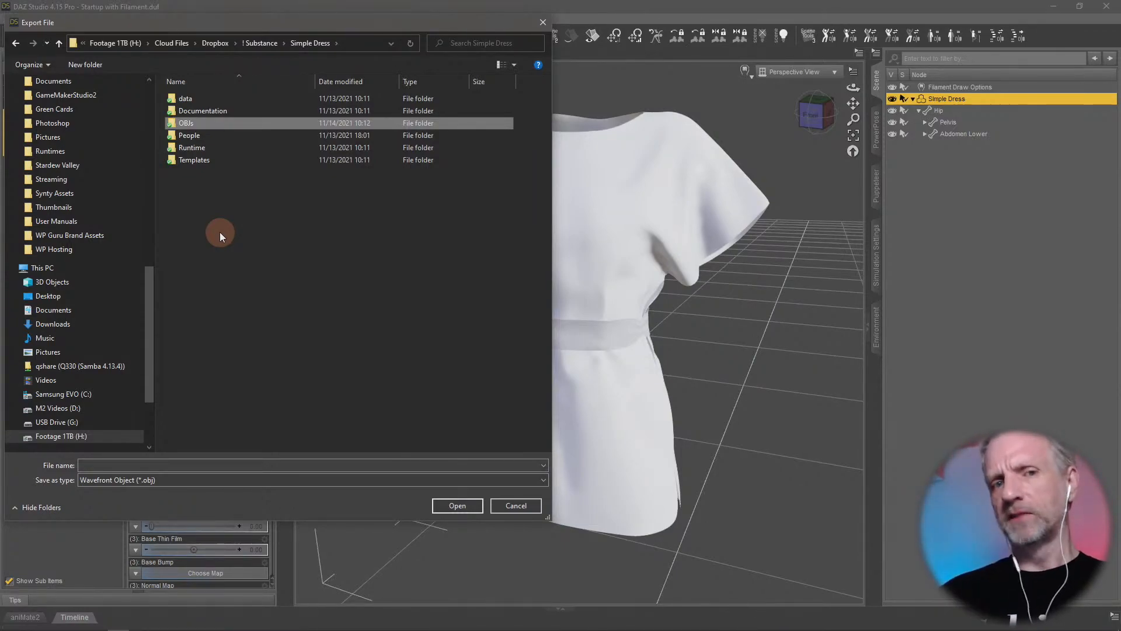
pyautogui.doubleClick(200, 123)
pyautogui.click(264, 466)
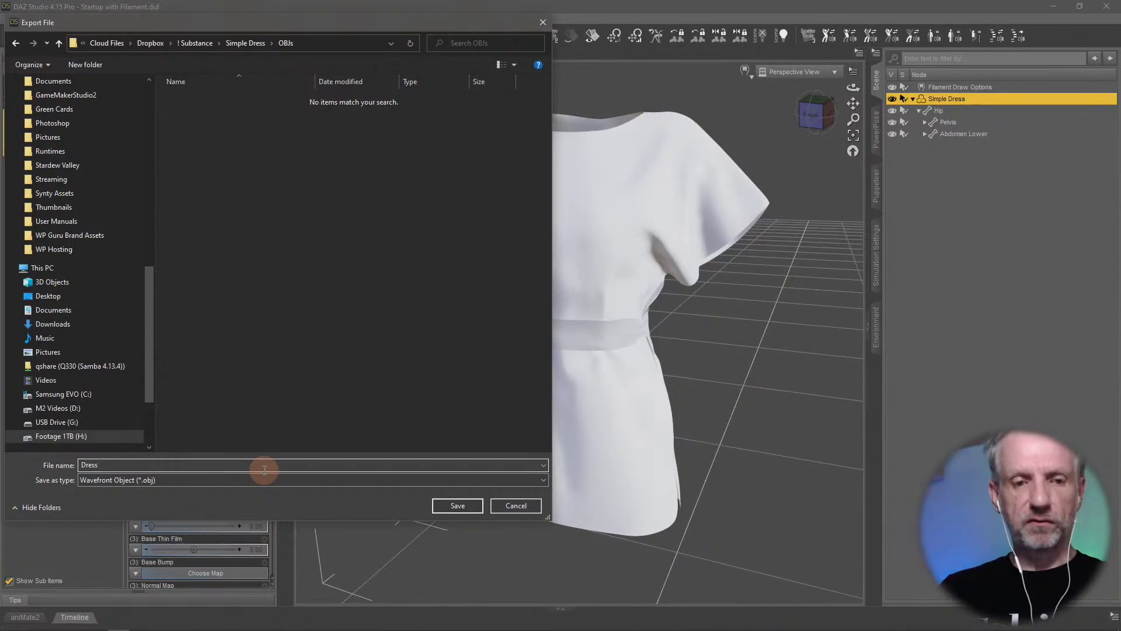
pyautogui.write('v1')
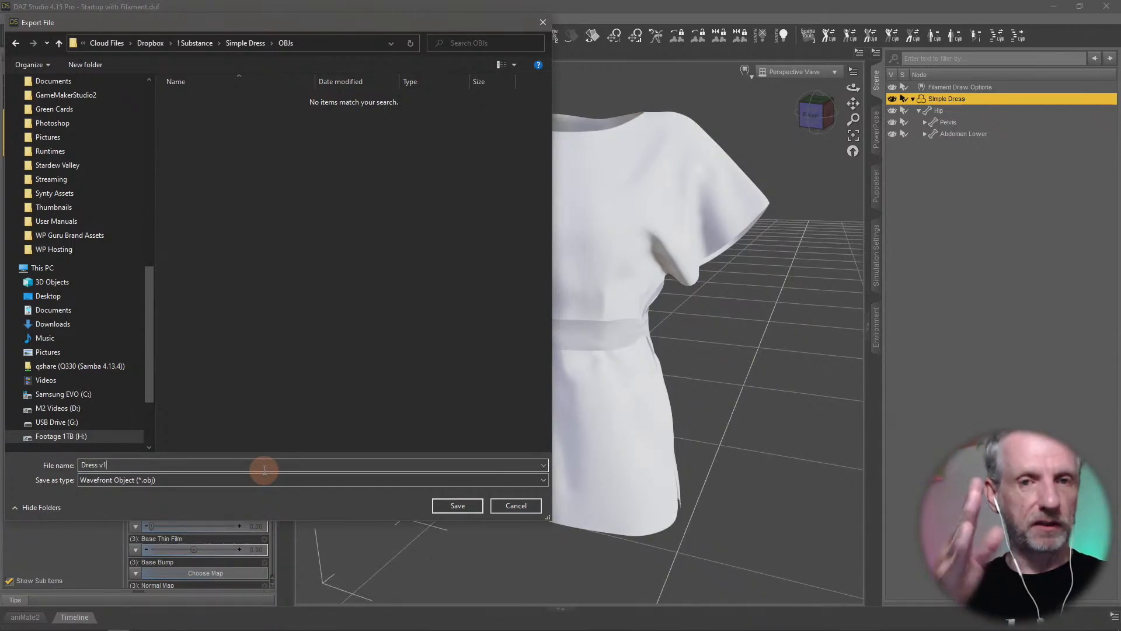
pyautogui.click(445, 506)
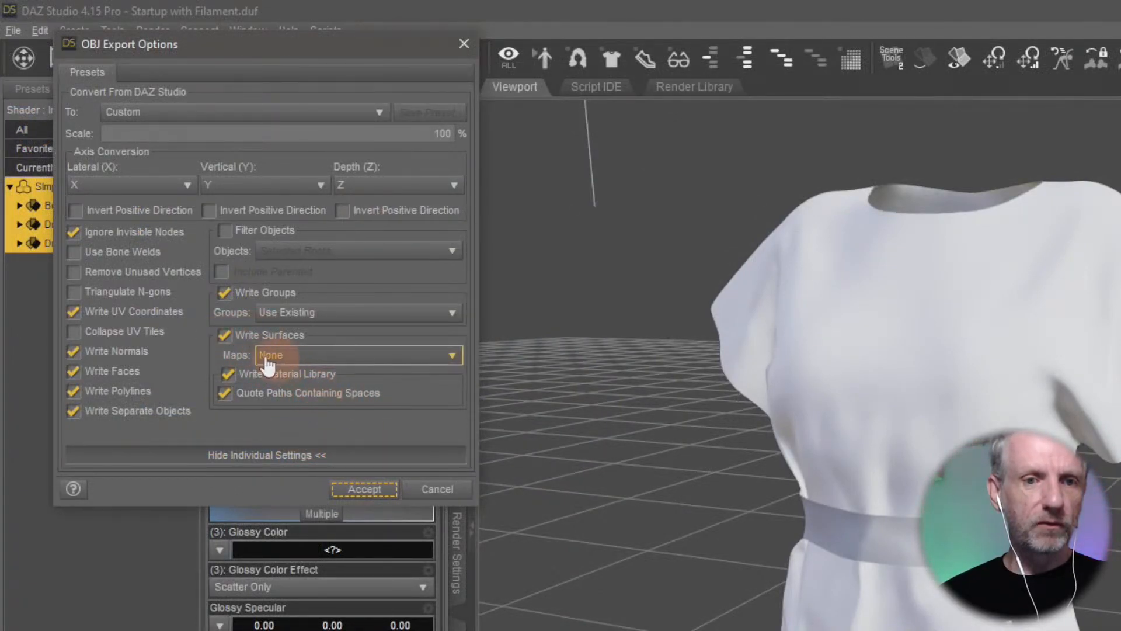
pyautogui.click(225, 335)
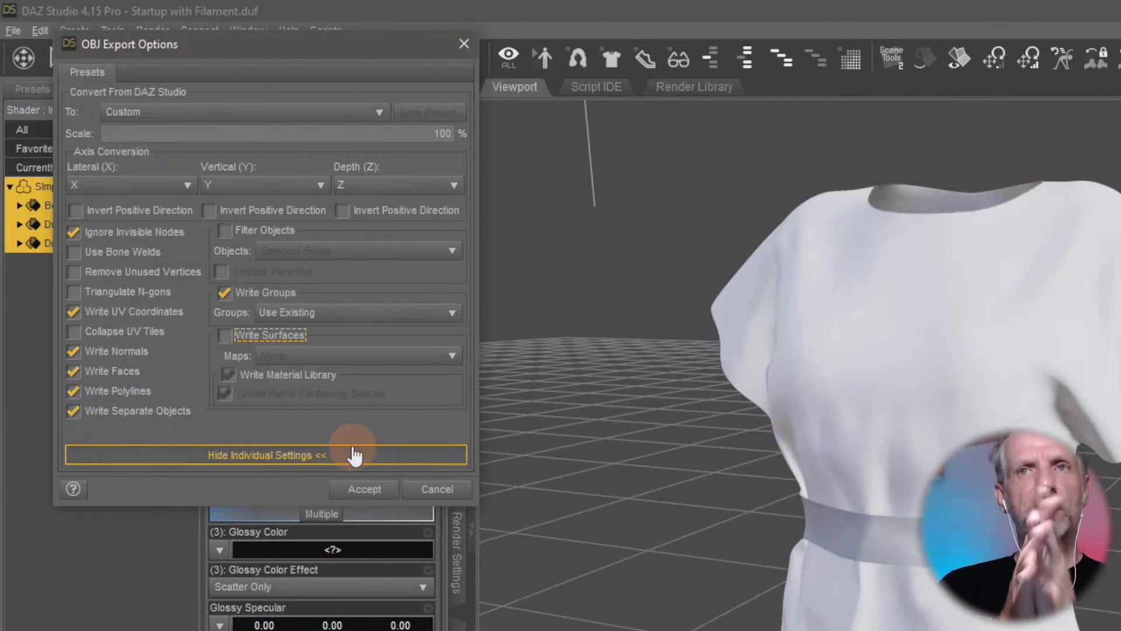
pyautogui.click(265, 337)
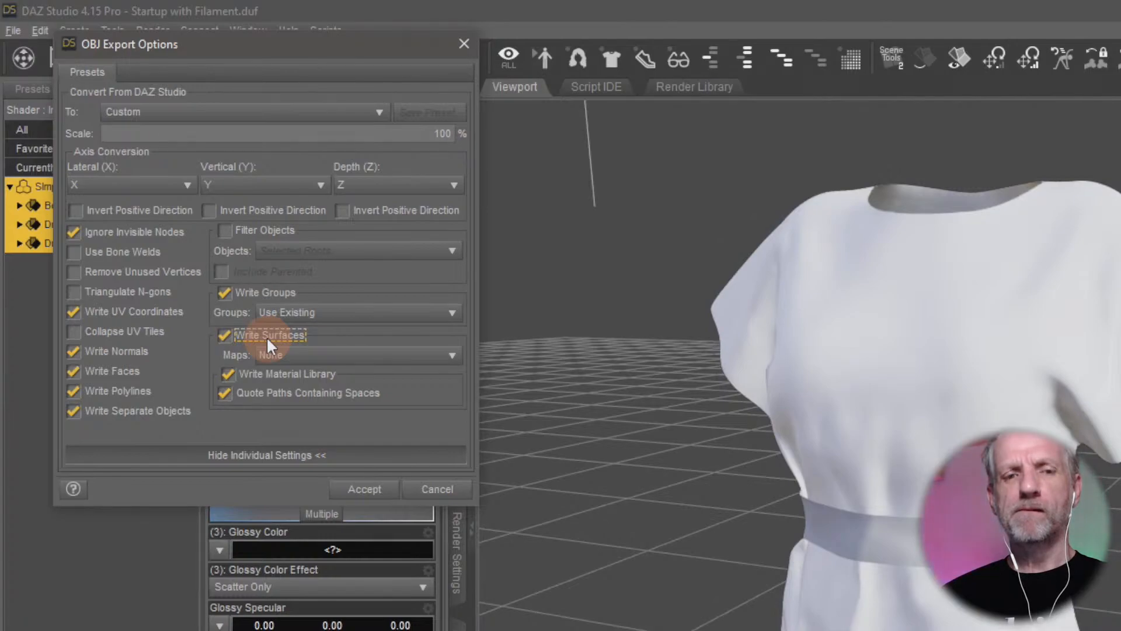
pyautogui.click(443, 489)
# Export the dress as "Dress v1 - with surfaces.obj" to the Simple Dress OBJs folder, keeping Write Surfaces enabled
pyautogui.click(13, 31)
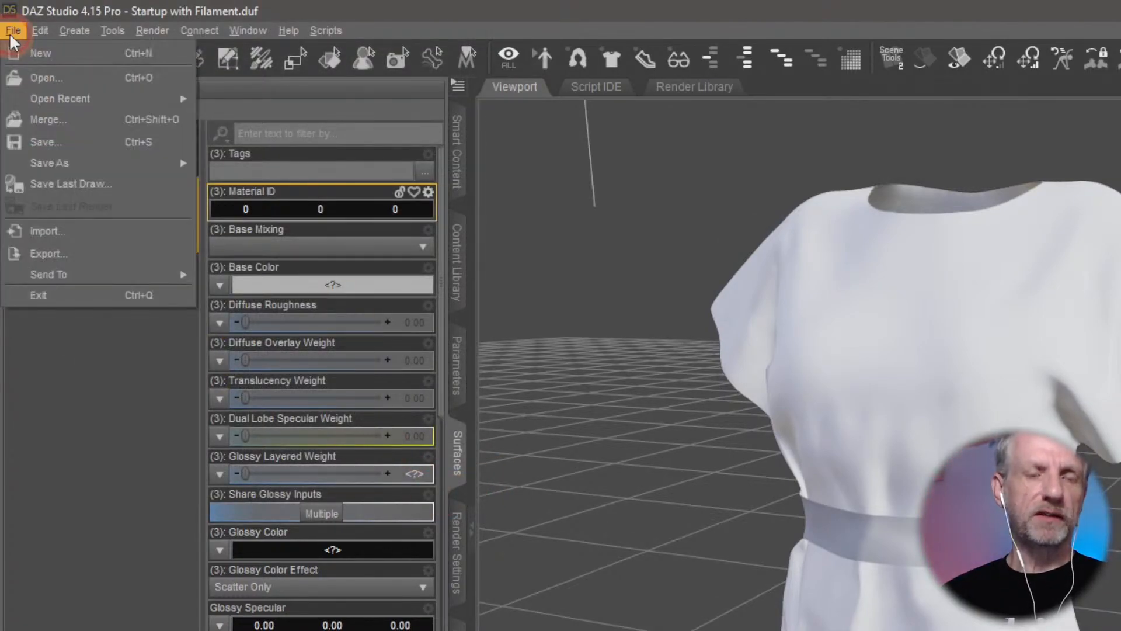
pyautogui.click(149, 255)
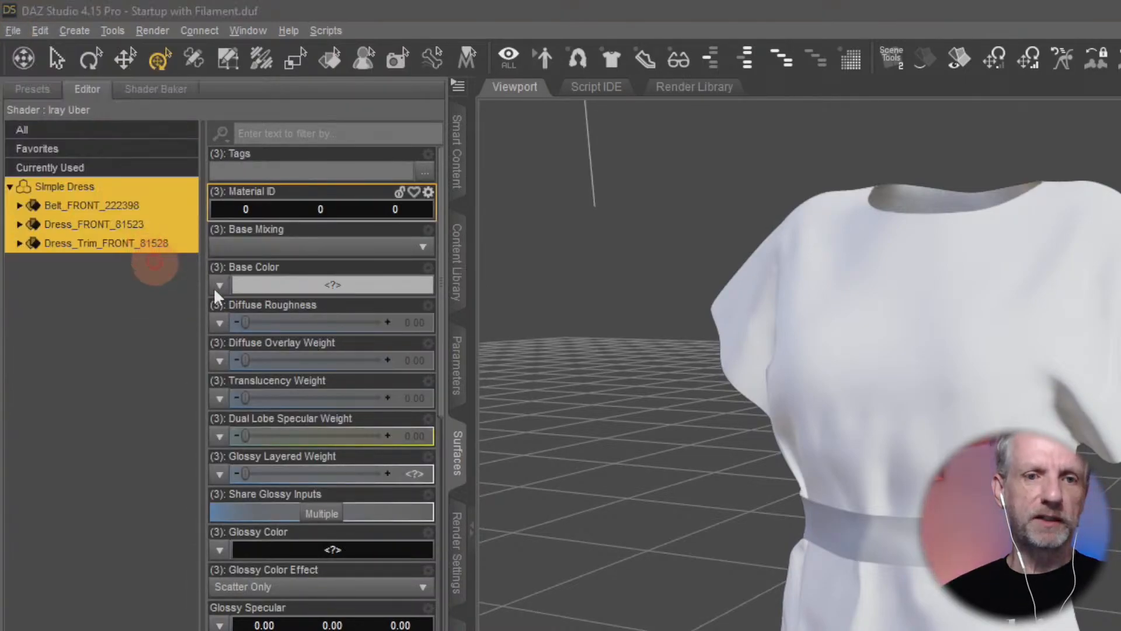
pyautogui.click(330, 75)
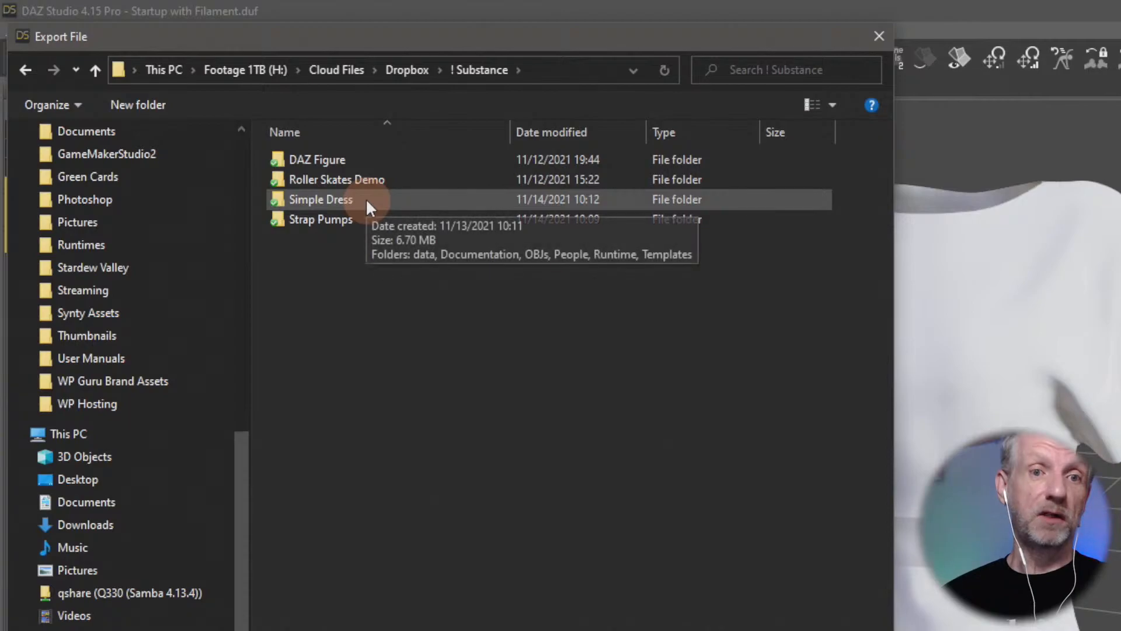
pyautogui.doubleClick(365, 199)
pyautogui.doubleClick(357, 200)
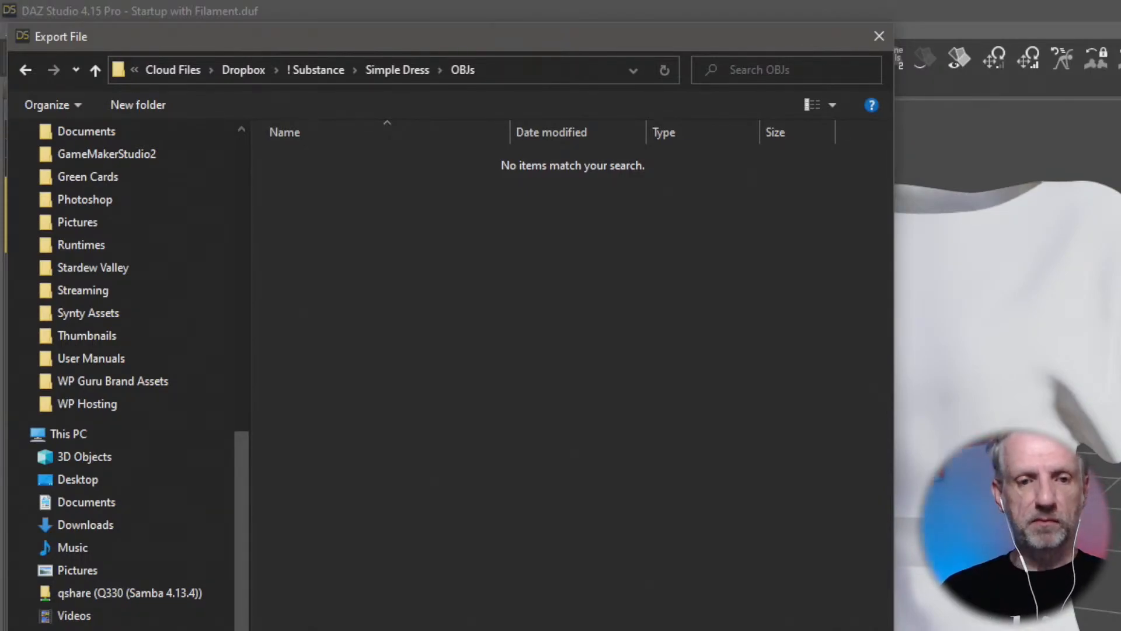
pyautogui.press('Return')
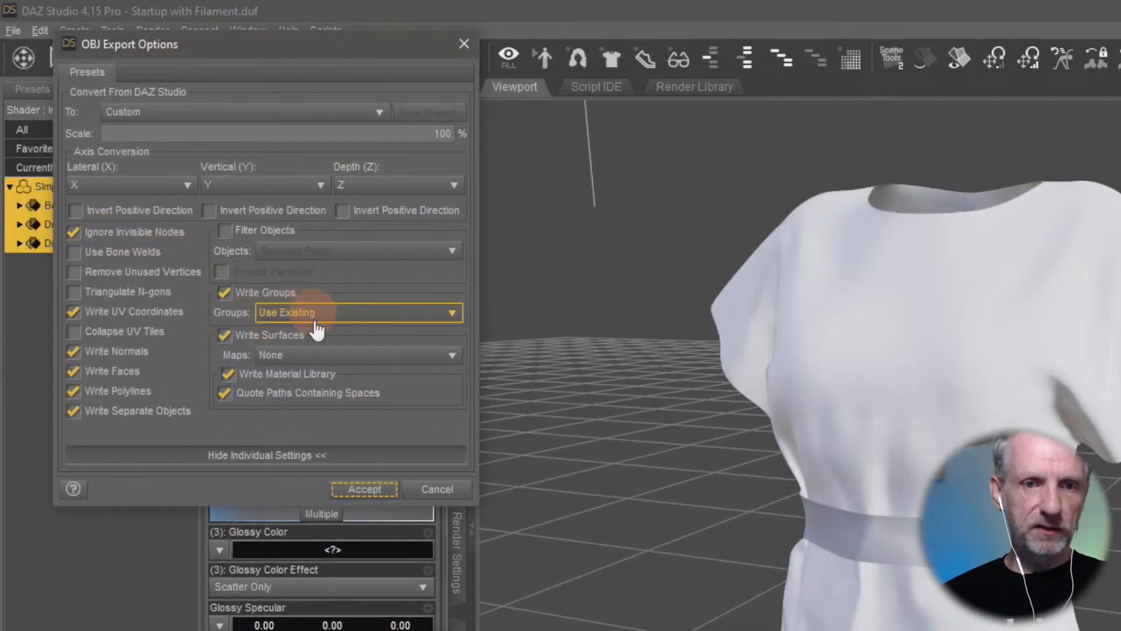
pyautogui.click(385, 490)
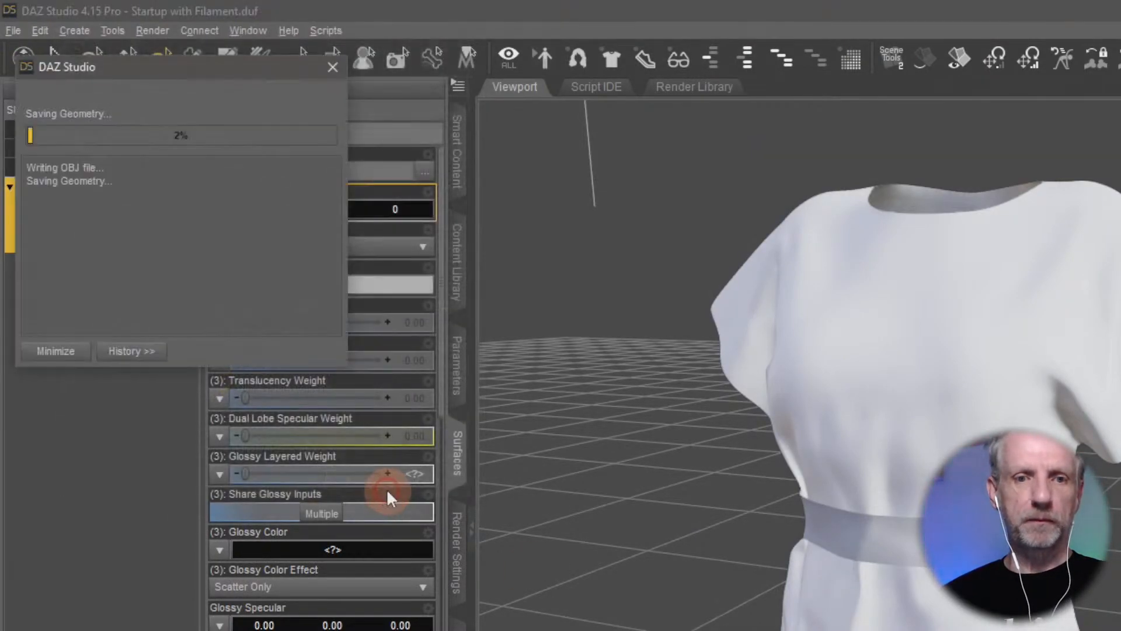
# Export the dress as another OBJ file to the same OBJs folder with Write Surfaces turned off
pyautogui.click(12, 31)
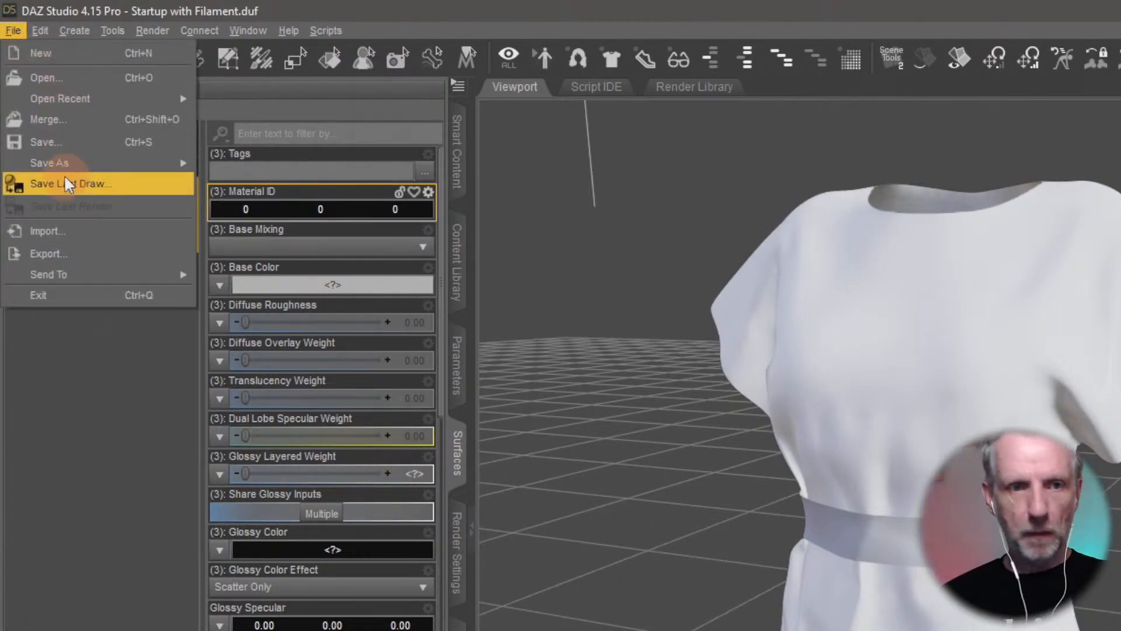
pyautogui.click(104, 254)
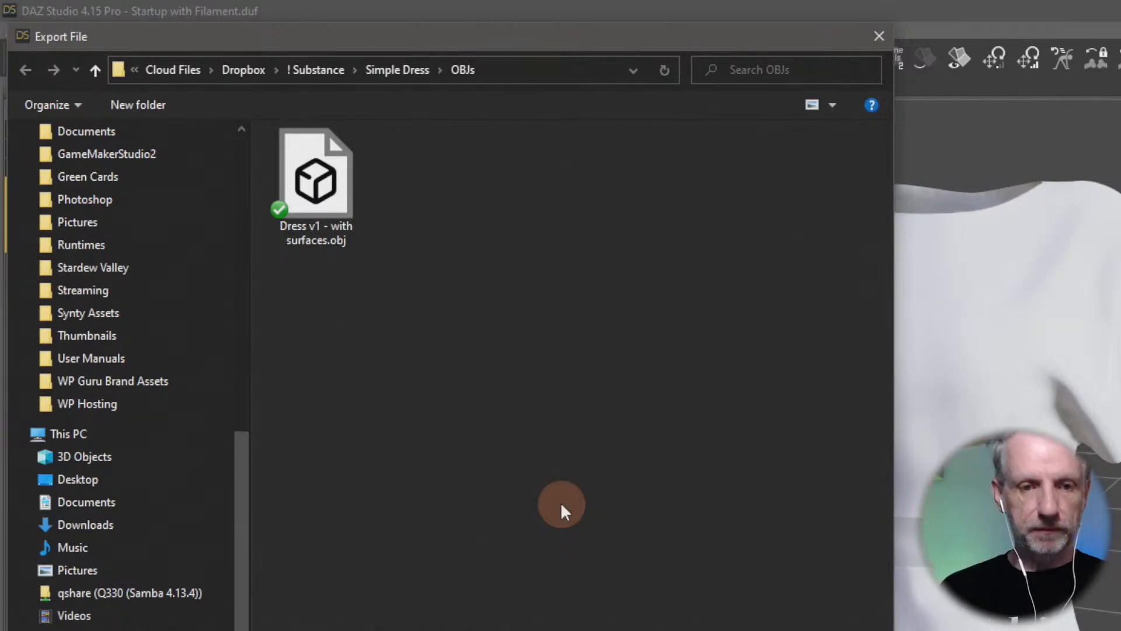
pyautogui.press('Return')
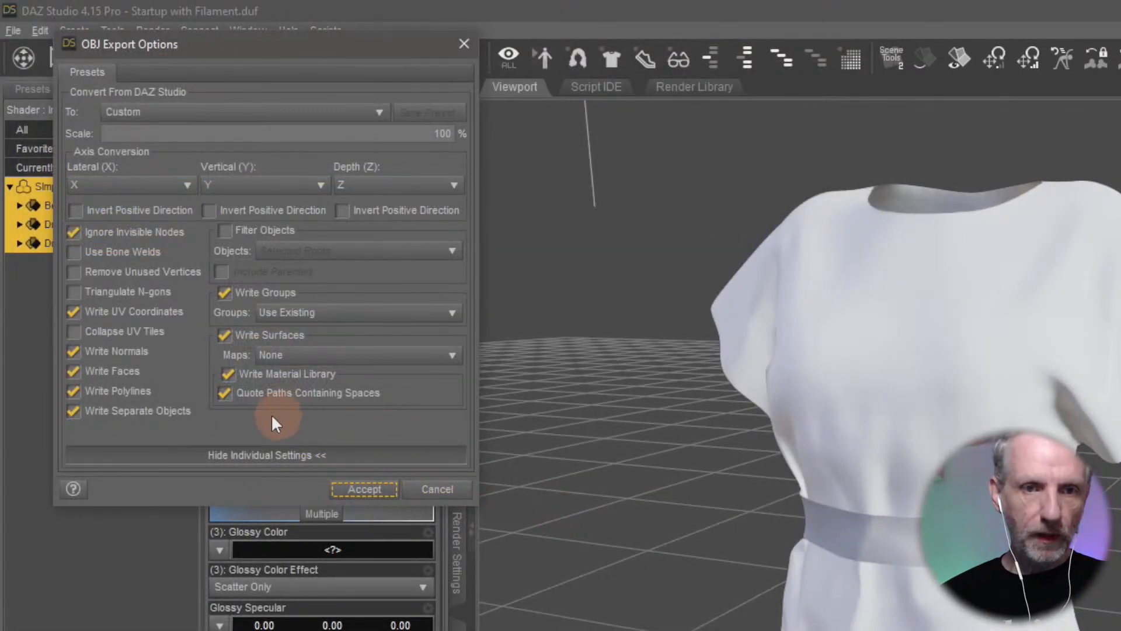
pyautogui.click(223, 334)
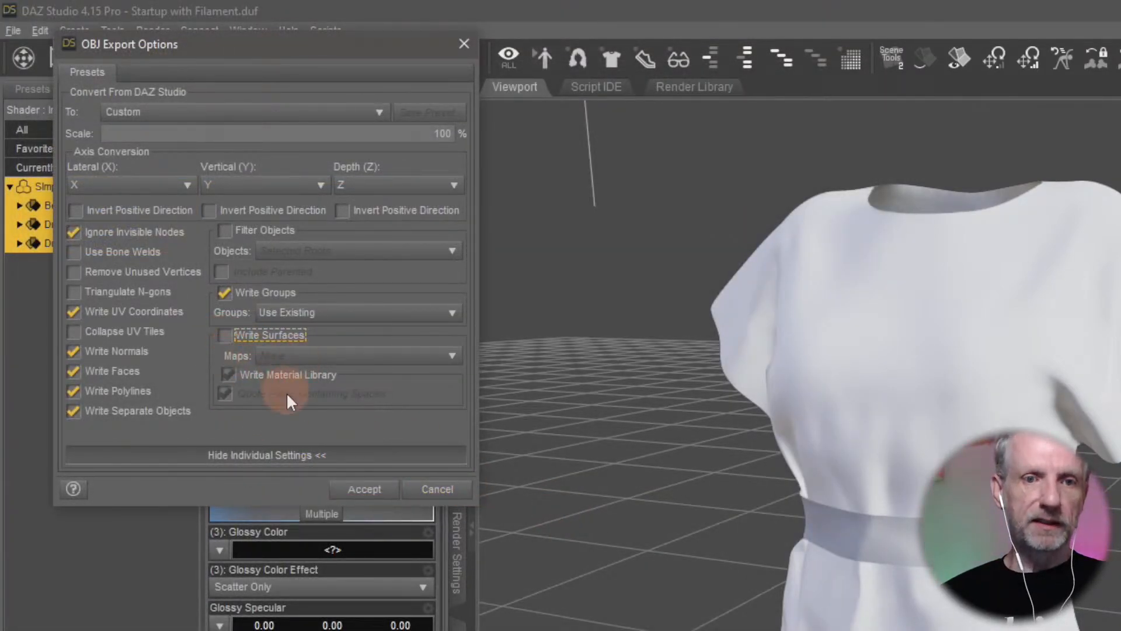
pyautogui.click(370, 487)
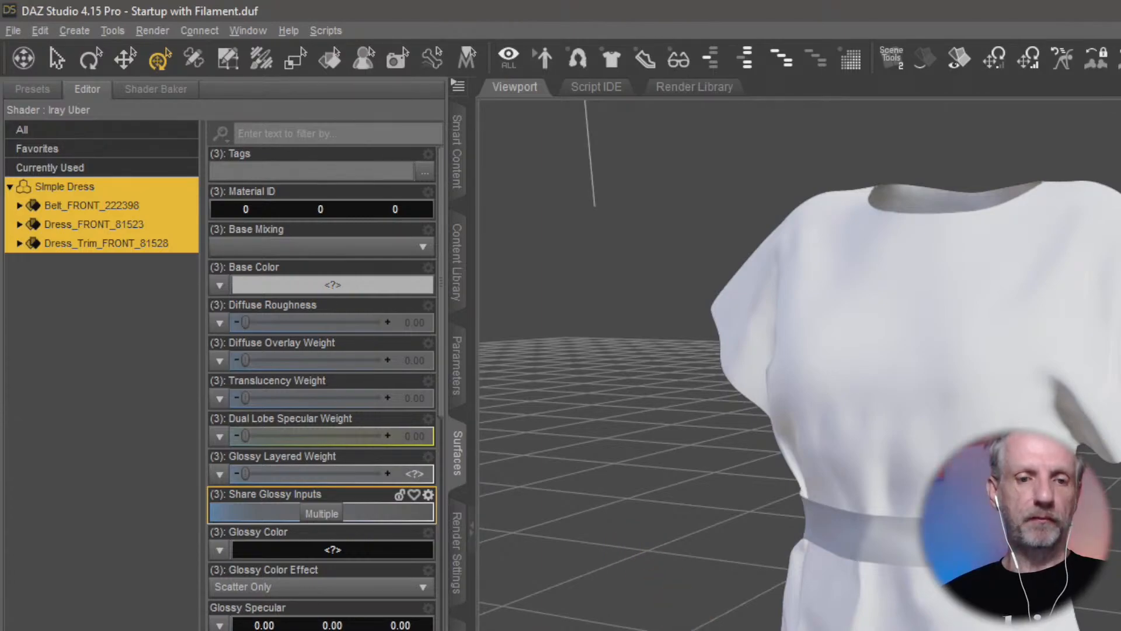
# Open Adobe Substance 3D Painter
pyautogui.press('super')
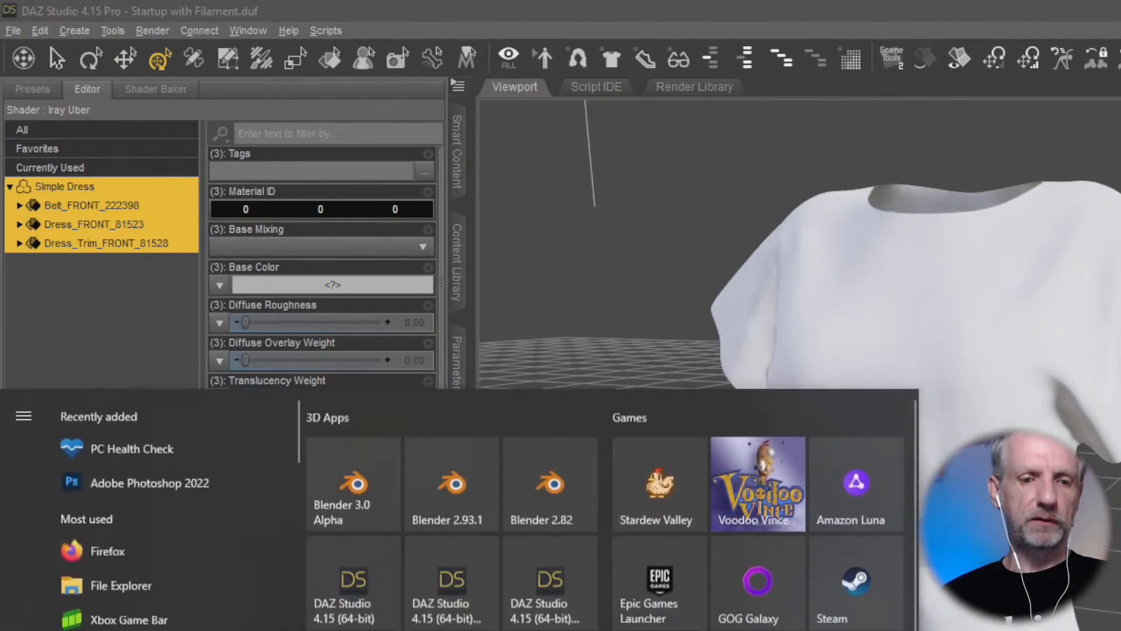
pyautogui.scroll(-5, 613, 508)
pyautogui.press('Escape')
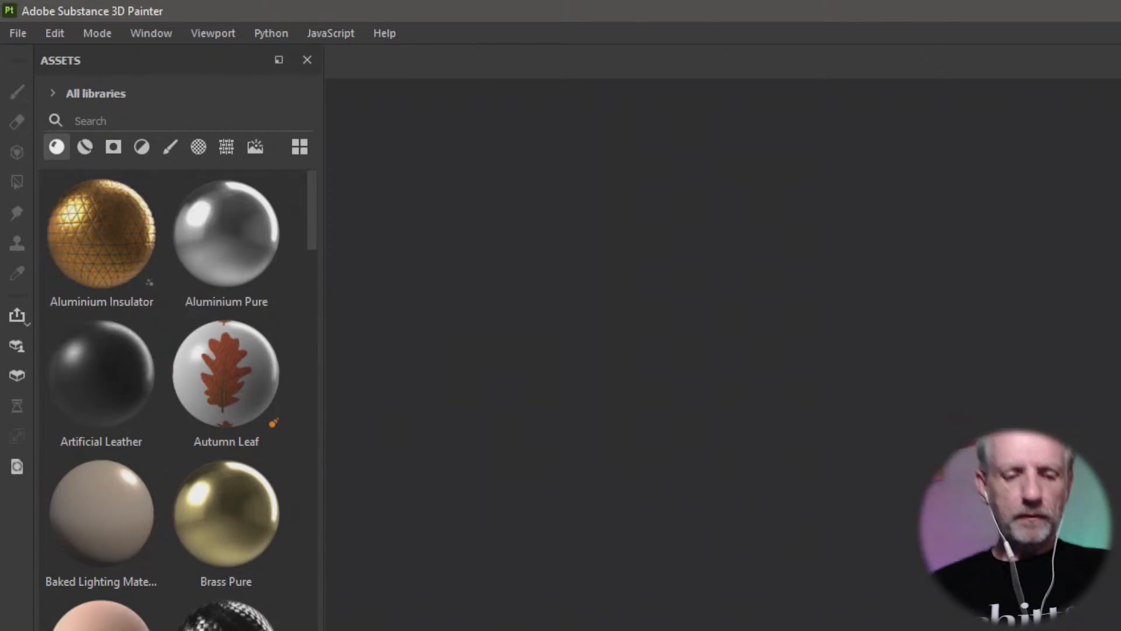
# Switch to the Firefox browser and open wpguru.co.uk in a new tab
pyautogui.press('super')
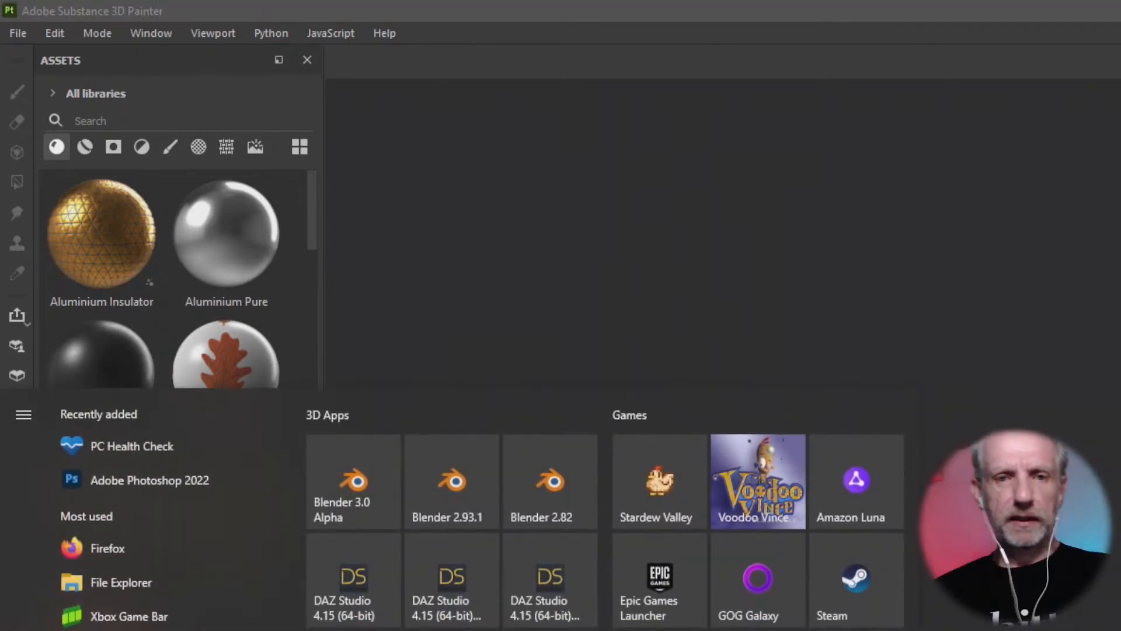
pyautogui.hotkey('alt', 'Tab')
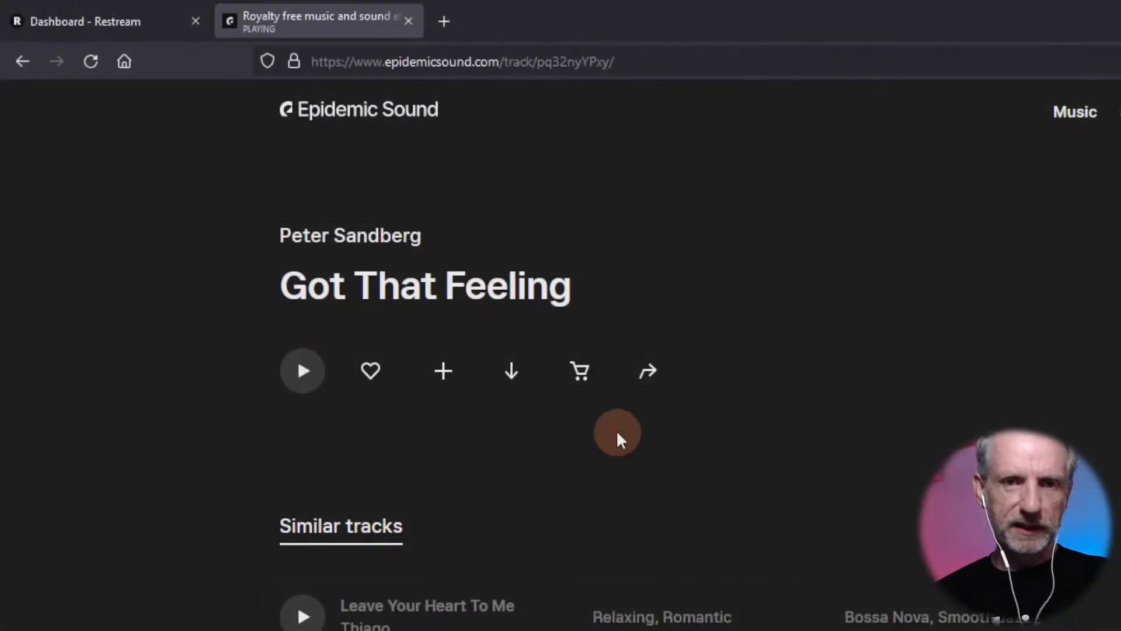
pyautogui.click(447, 35)
pyautogui.write('wpguru.co.uk/')
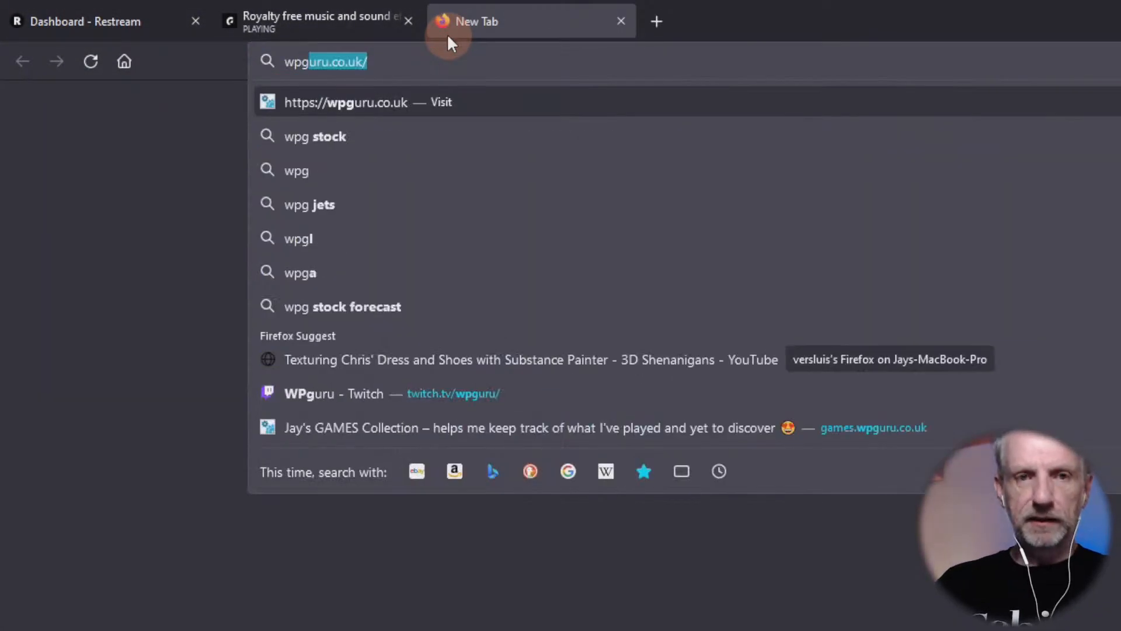
pyautogui.press('Return')
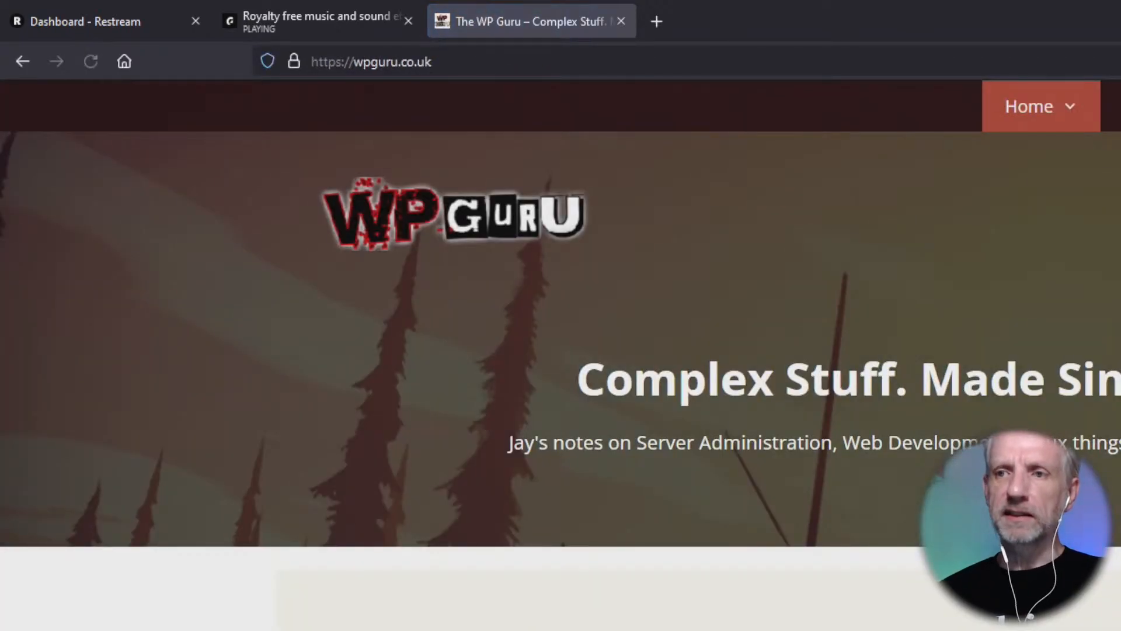
# Search the site for "windows lag" and look through the results for a relevant article
pyautogui.write('windows lag')
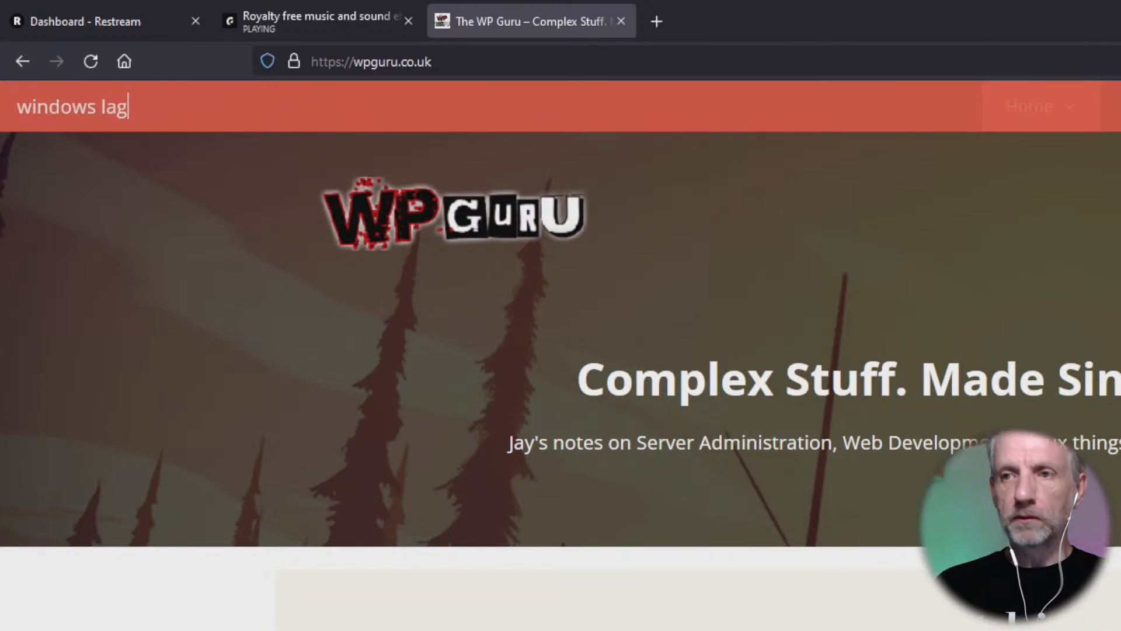
pyautogui.press('Return')
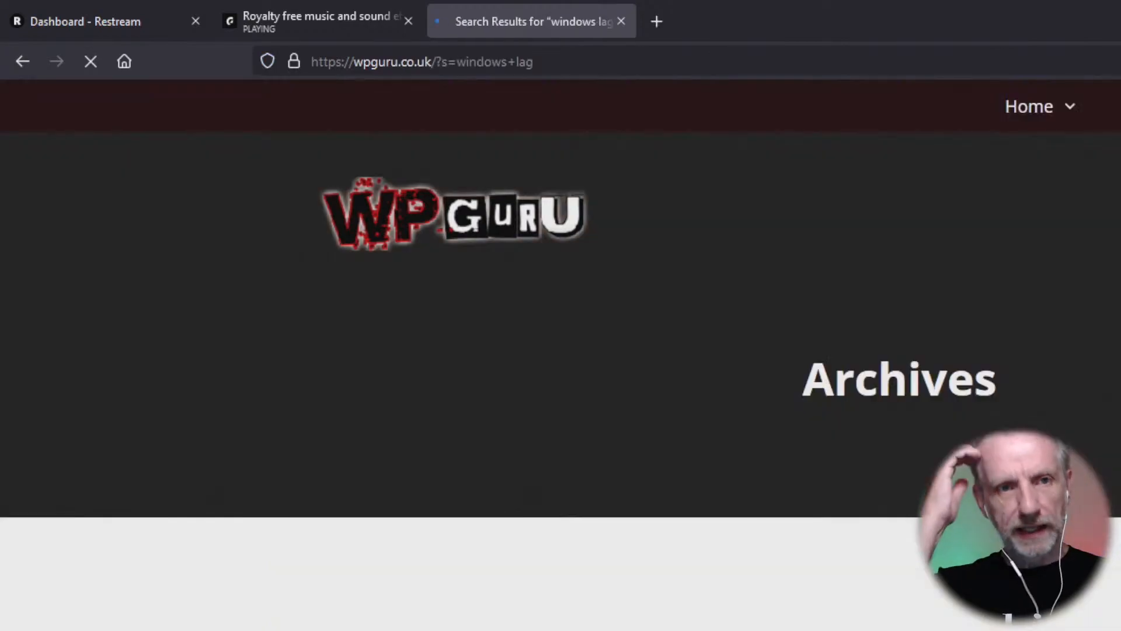
pyautogui.scroll(-5, 306, 531)
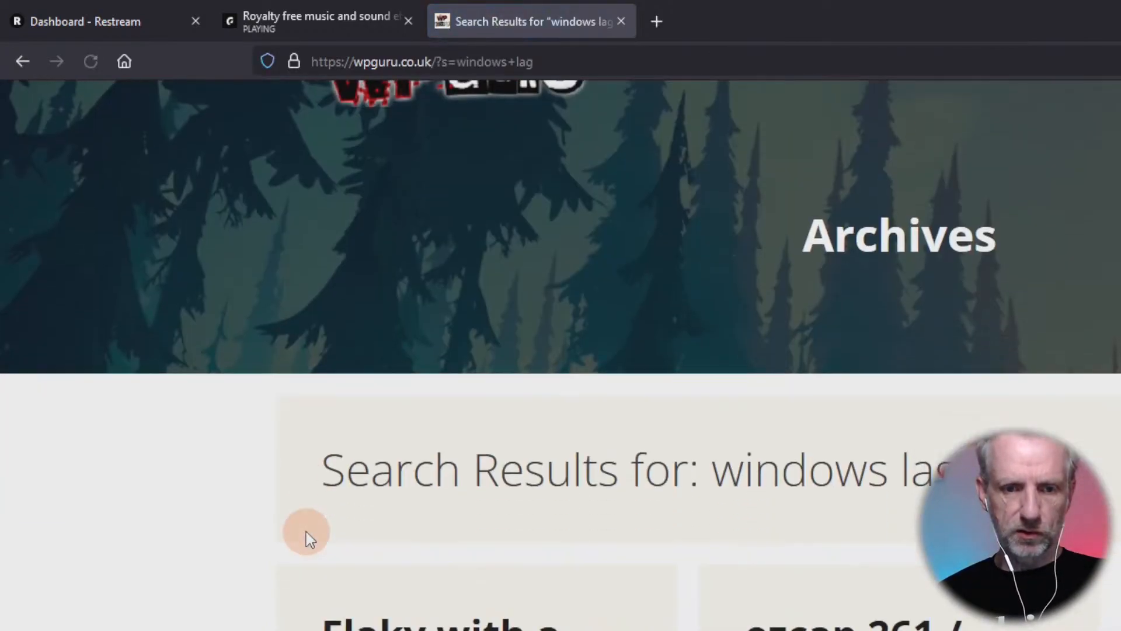
pyautogui.scroll(-9, 280, 580)
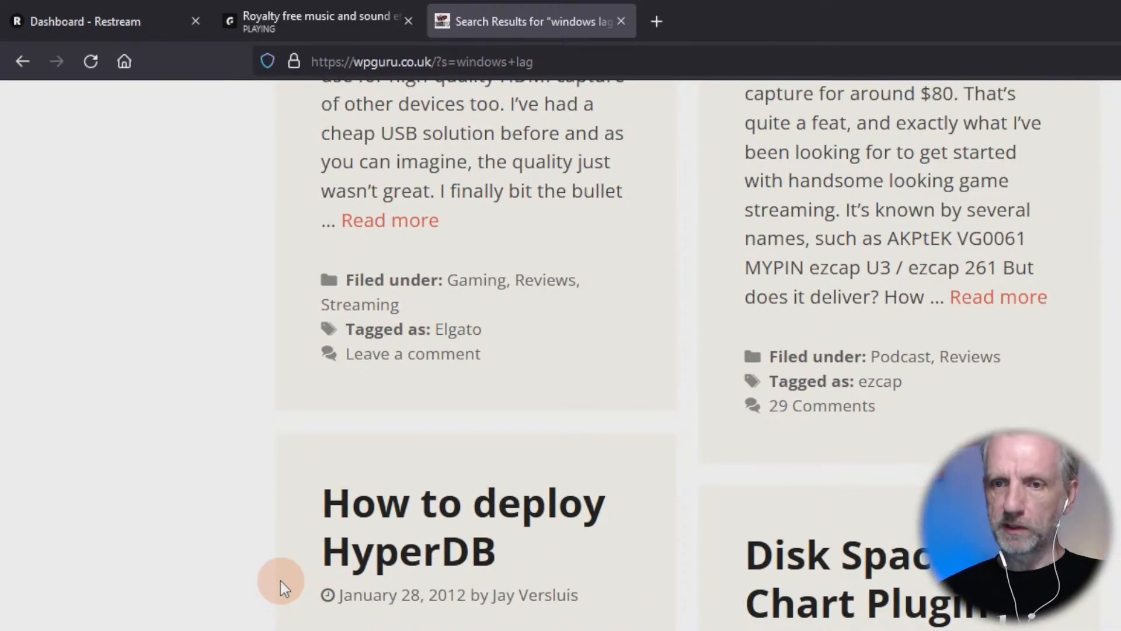
pyautogui.scroll(-8, 280, 580)
pyautogui.press('Home')
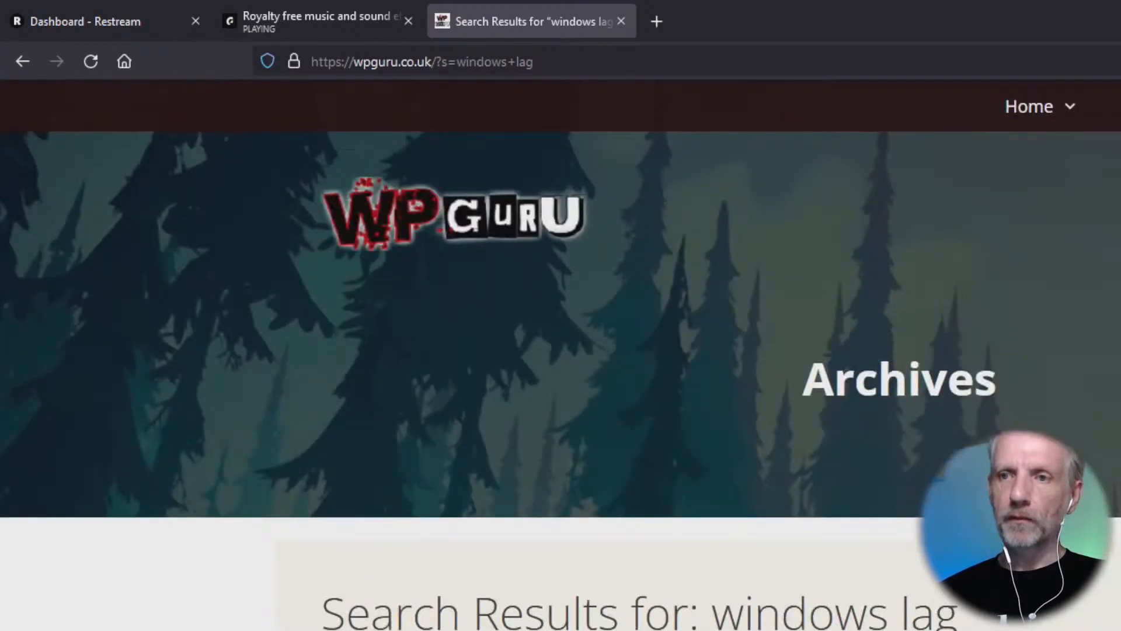
# Search the site again using the term "windows explorer"
pyautogui.click(18, 106)
pyautogui.write('windows expl')
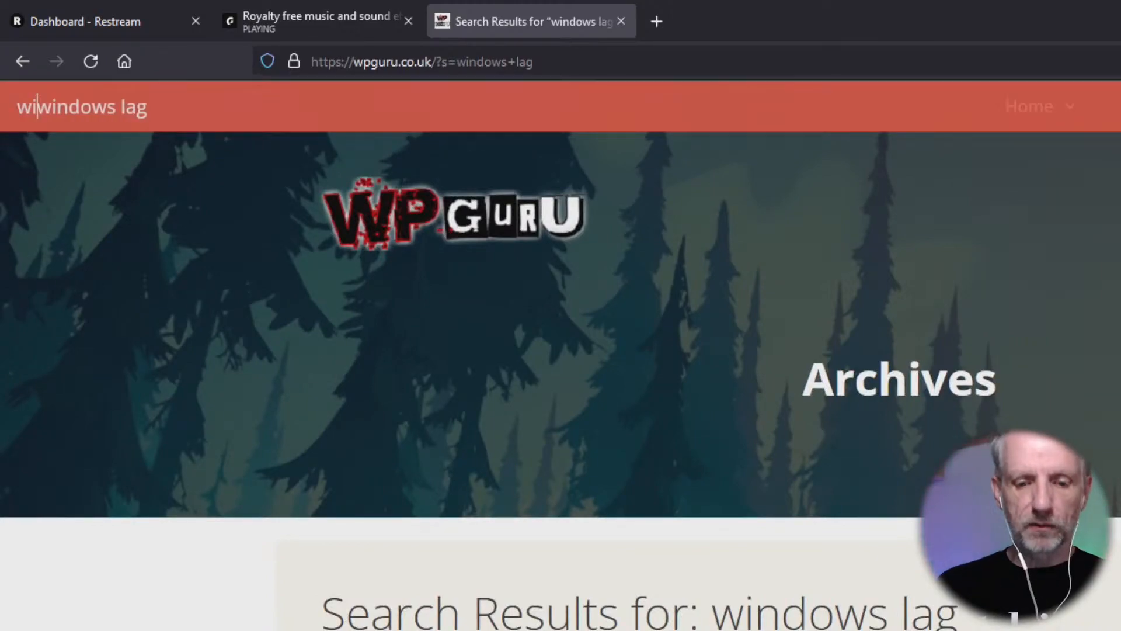
pyautogui.write('orer')
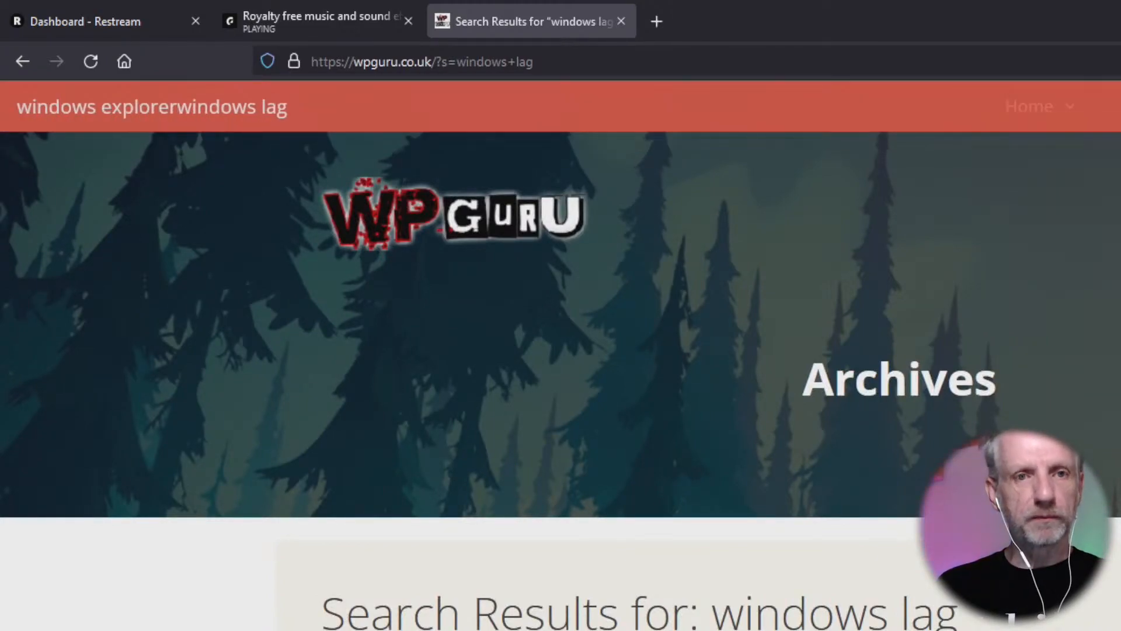
pyautogui.moveTo(177, 107); pyautogui.dragTo(261, 107)
pyautogui.hotkey('shift', 'End')
pyautogui.press('Delete')
pyautogui.press('Return')
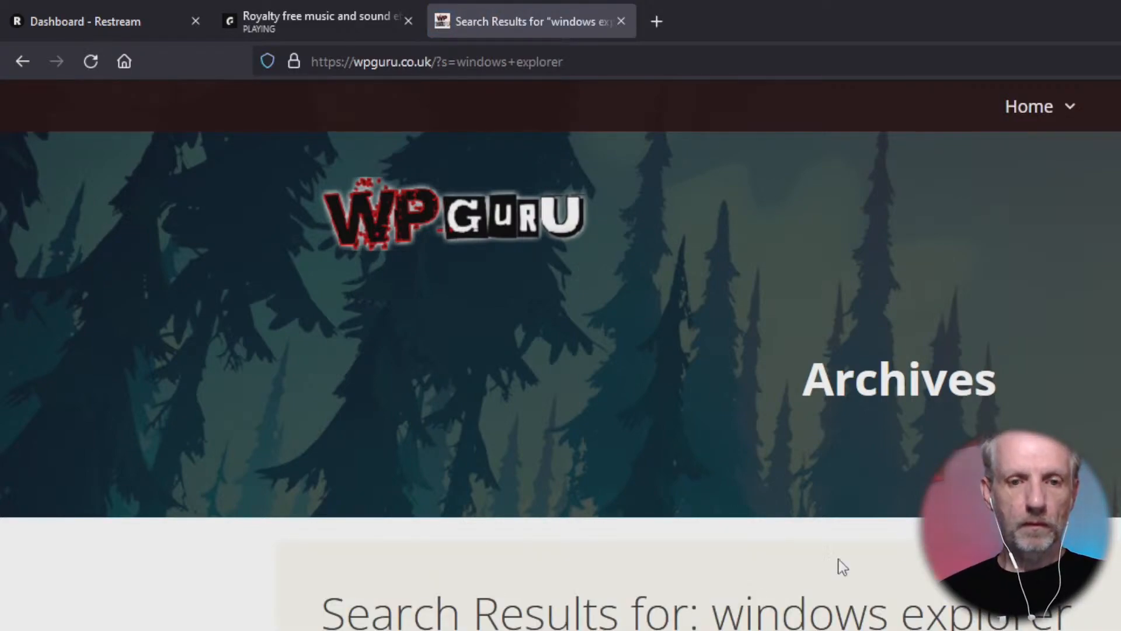
# Open the article about creating folders and renaming files taking forever in Windows from the search results
pyautogui.scroll(-3, 838, 563)
pyautogui.scroll(-2, 545, 463)
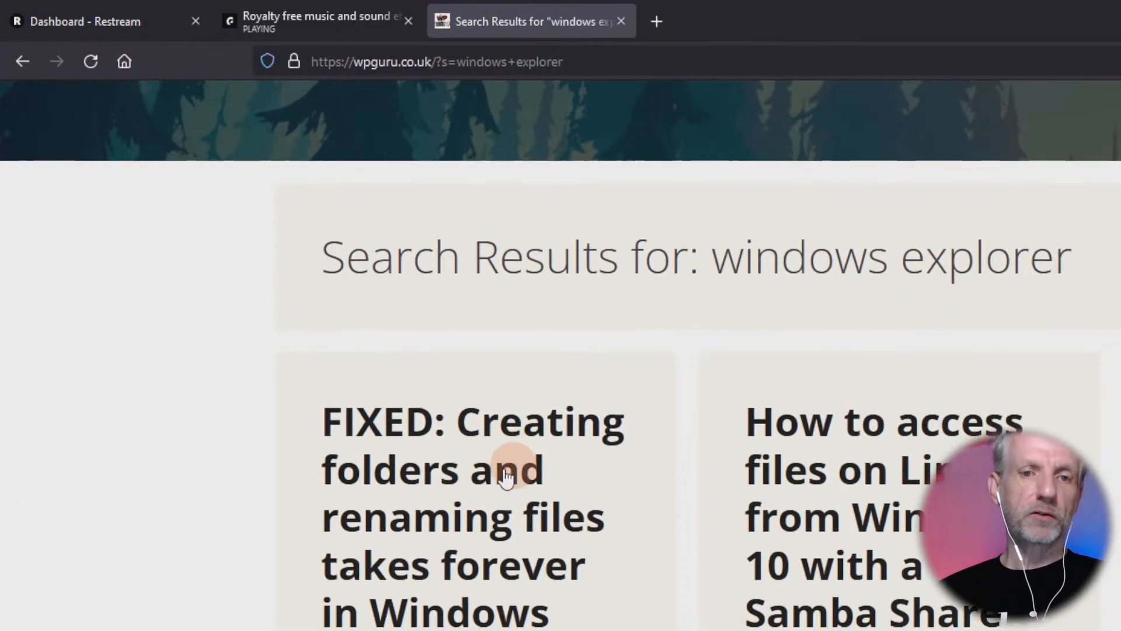
pyautogui.click(478, 482)
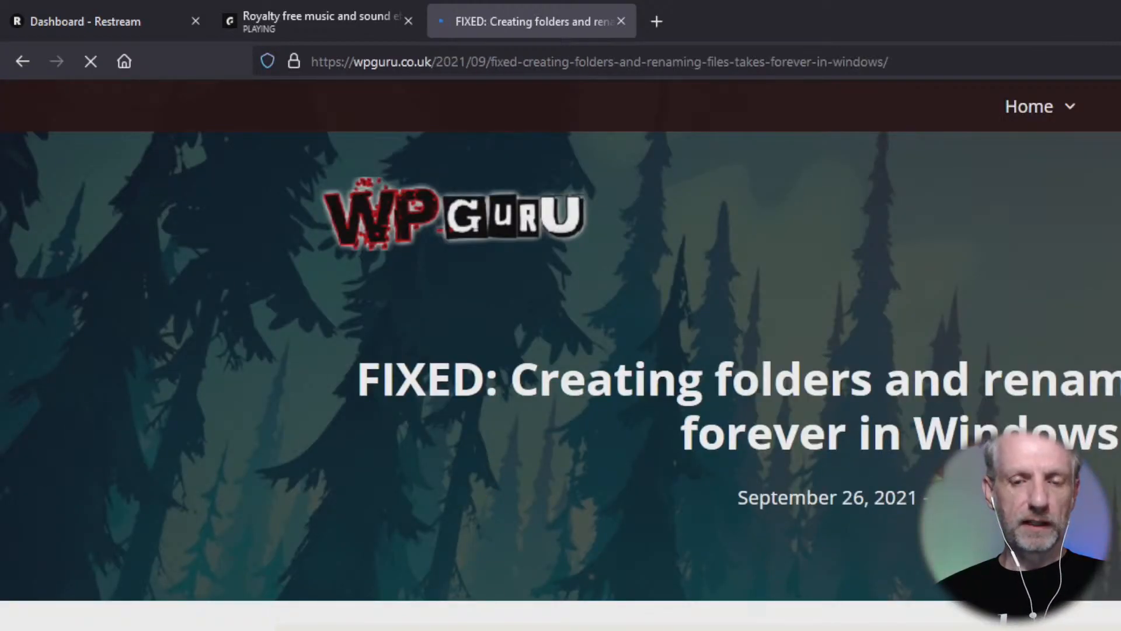
# Read the article's instructions and annotated images on clearing the File Explorer history through Folder Options
pyautogui.scroll(-5, 561, 339)
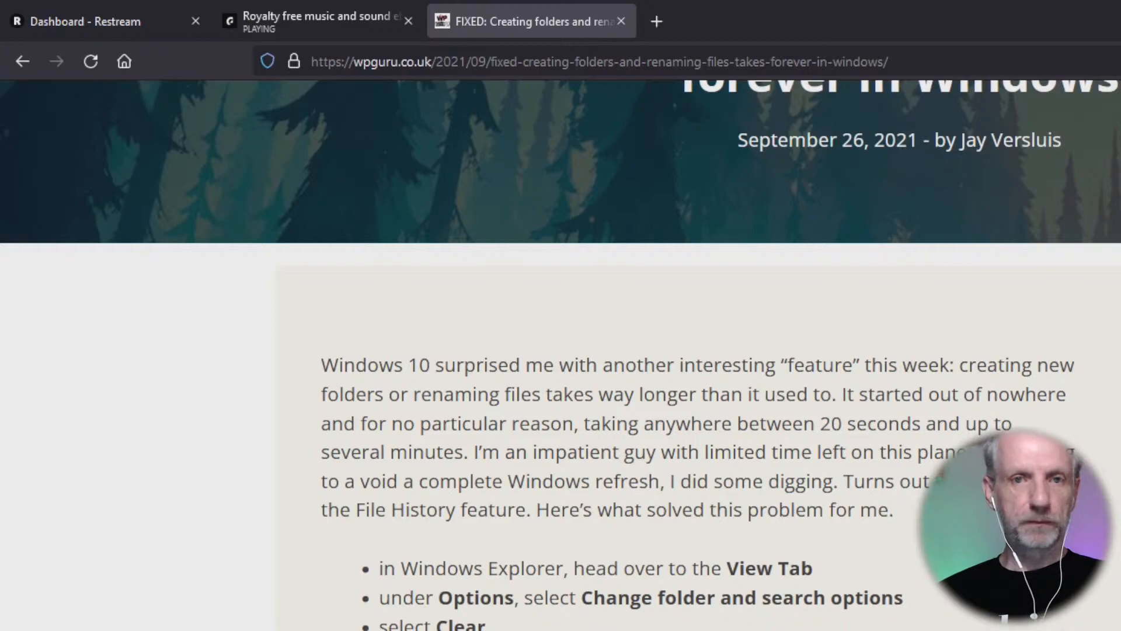
pyautogui.scroll(3, 561, 355)
pyautogui.scroll(-8, 561, 355)
pyautogui.scroll(-9, 561, 355)
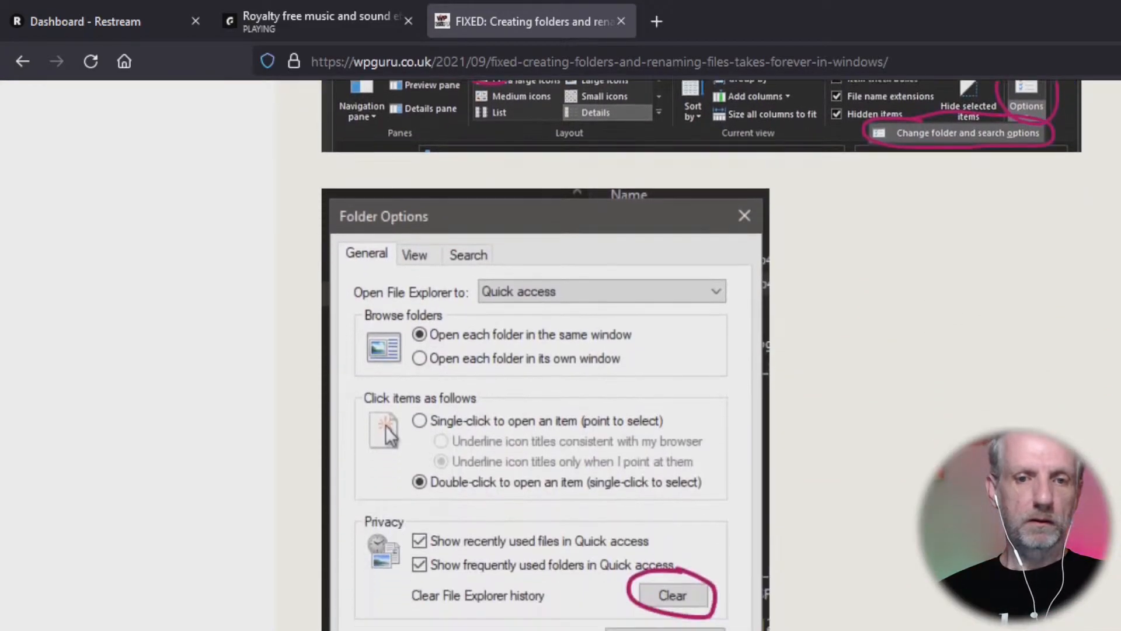
pyautogui.scroll(6, 560, 355)
pyautogui.scroll(6, 561, 355)
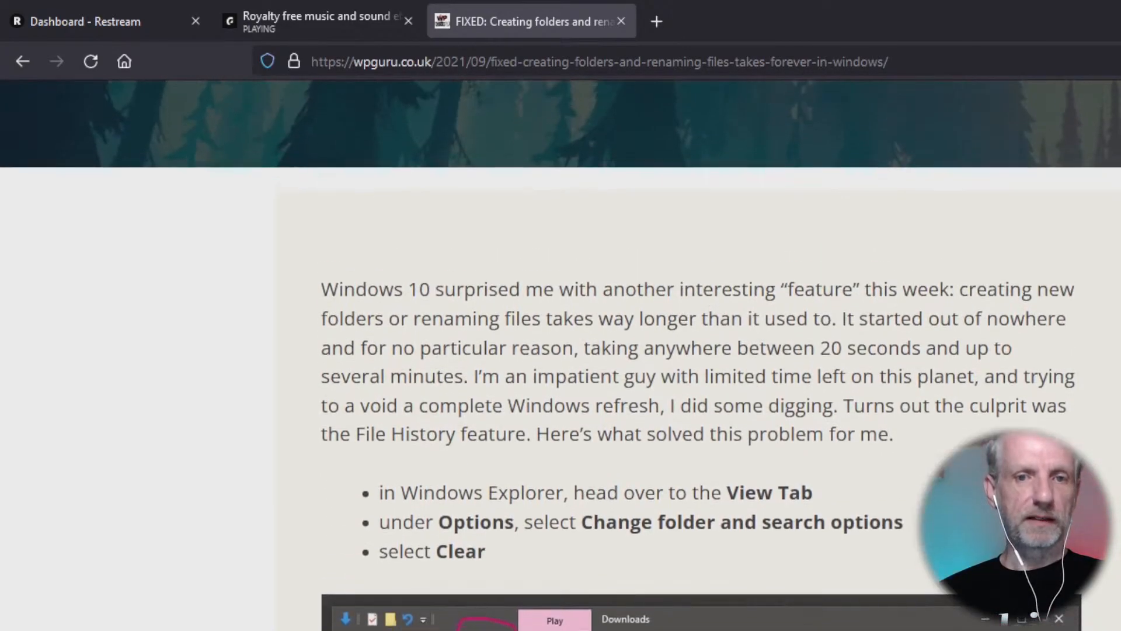
pyautogui.scroll(-6, 560, 355)
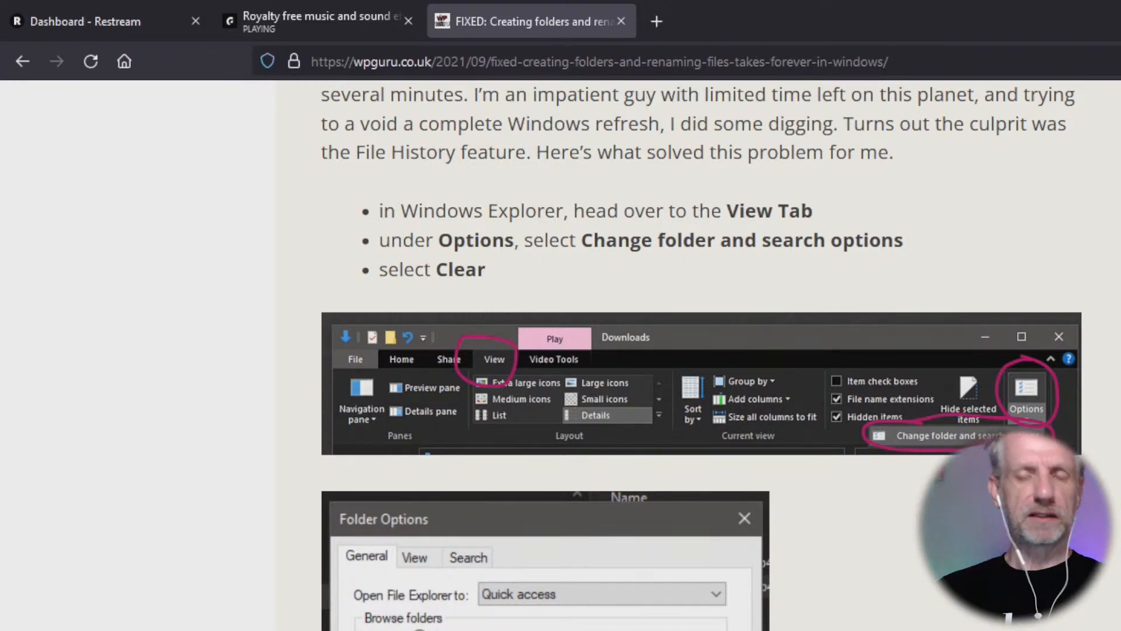
pyautogui.scroll(10, 561, 354)
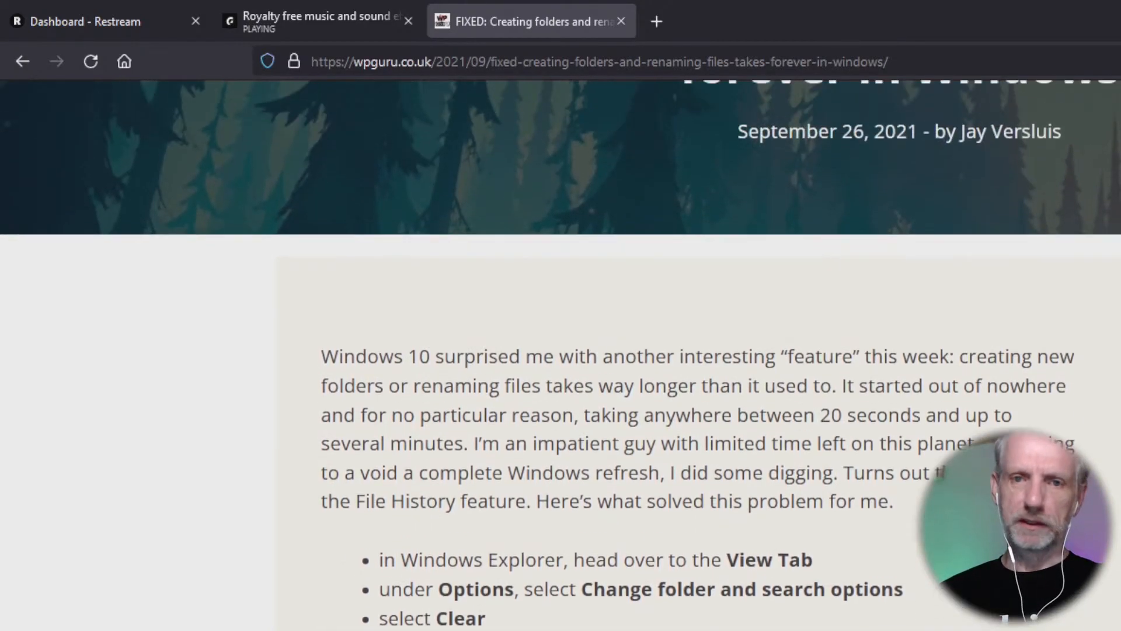
pyautogui.scroll(2, 561, 355)
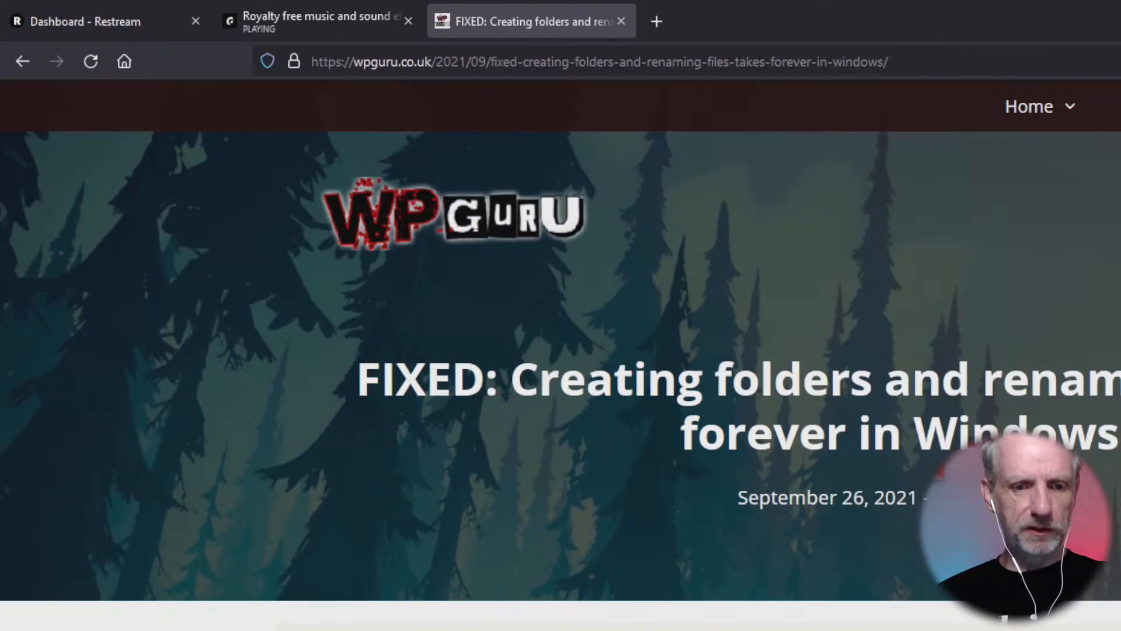
pyautogui.scroll(-15, 561, 354)
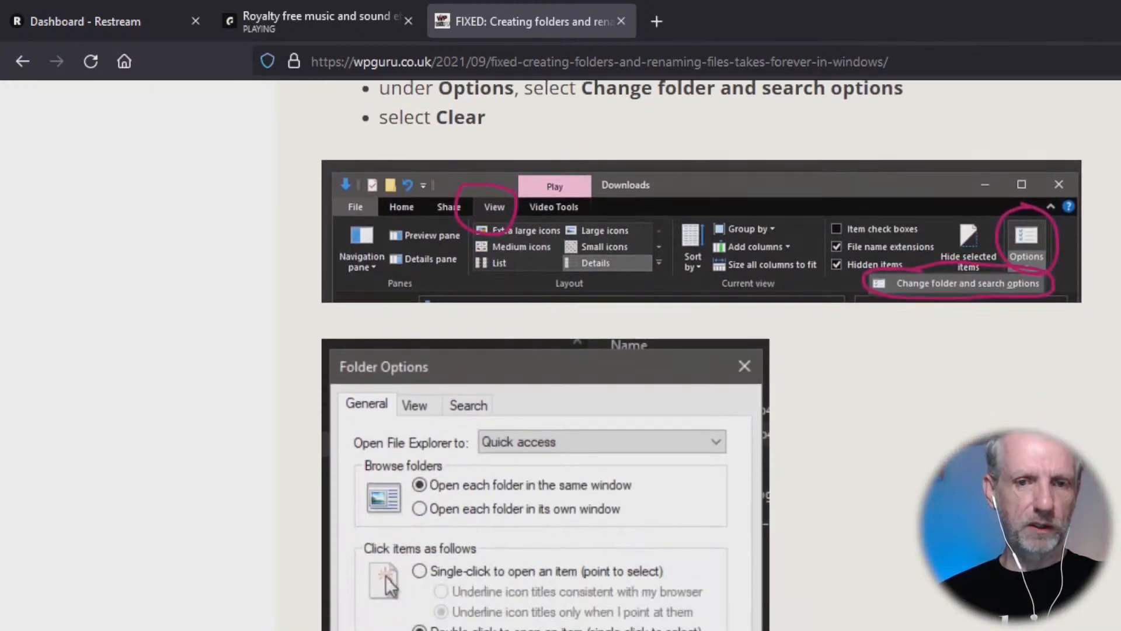
# Open a File Explorer window, view its Folder Options next to the article, and close the options
pyautogui.press('super+e')
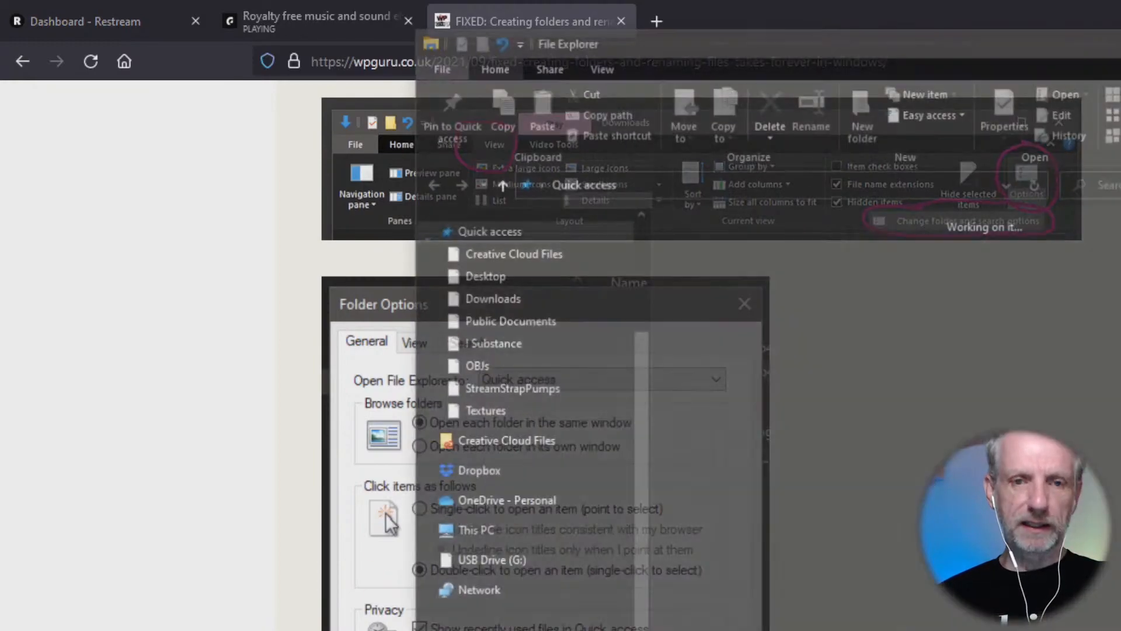
pyautogui.moveTo(879, 54); pyautogui.dragTo(1120, 44)
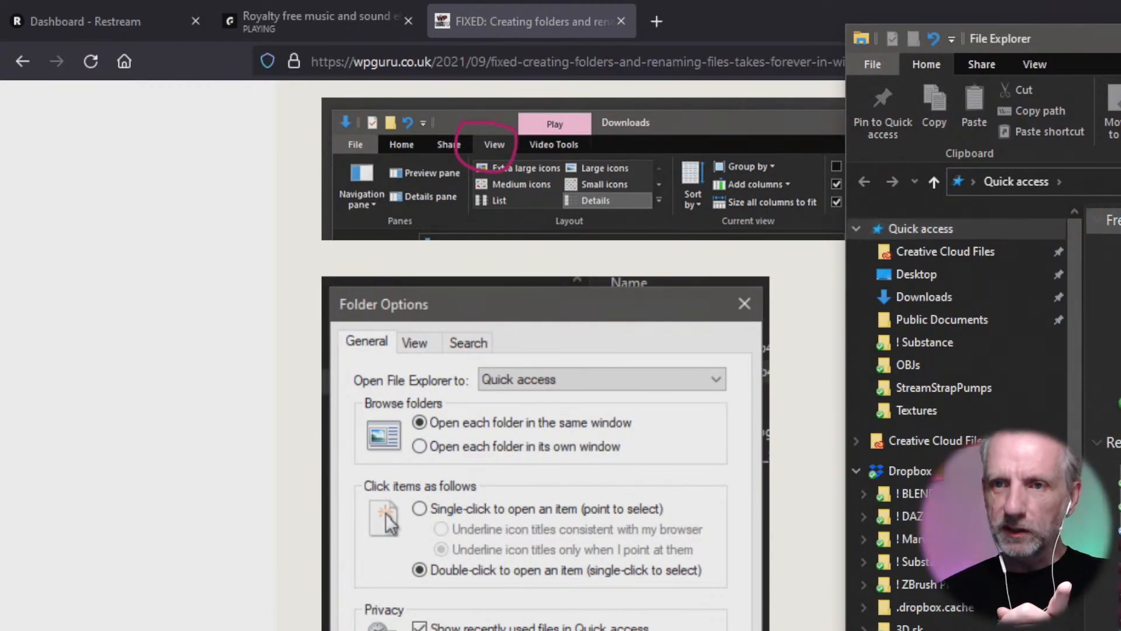
pyautogui.click(1025, 65)
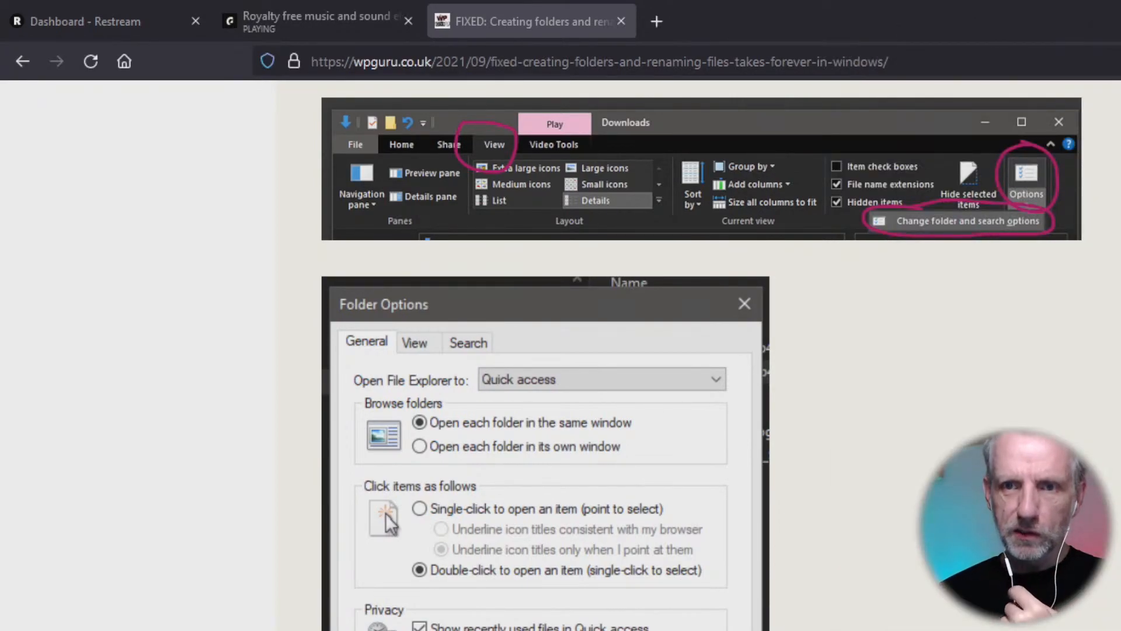
pyautogui.moveTo(1120, 76); pyautogui.dragTo(967, 53)
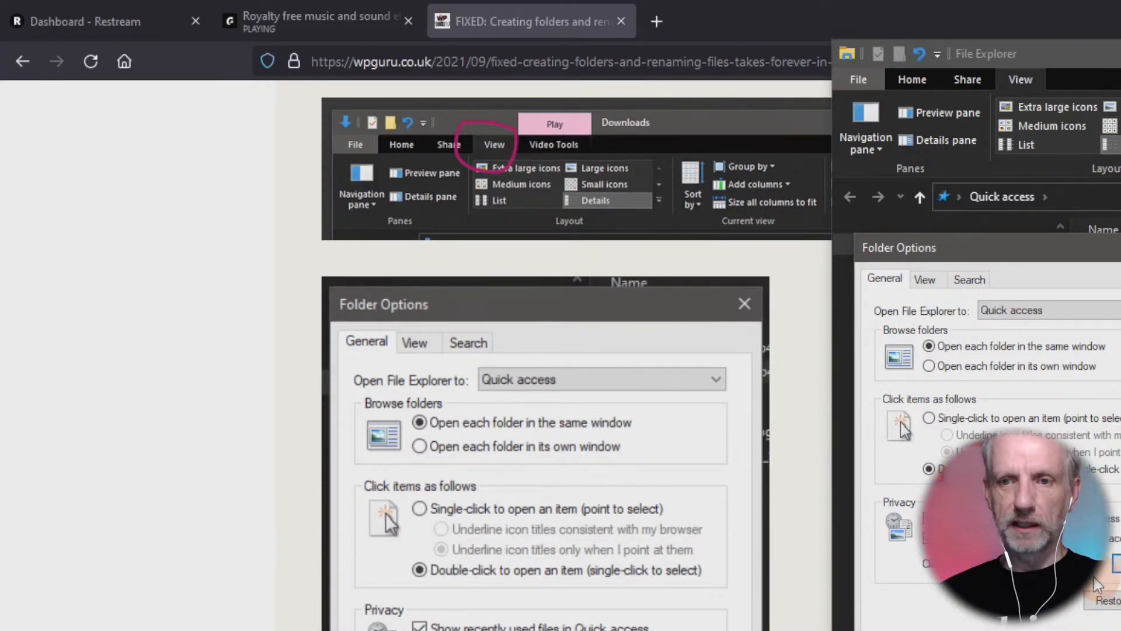
pyautogui.press('Escape')
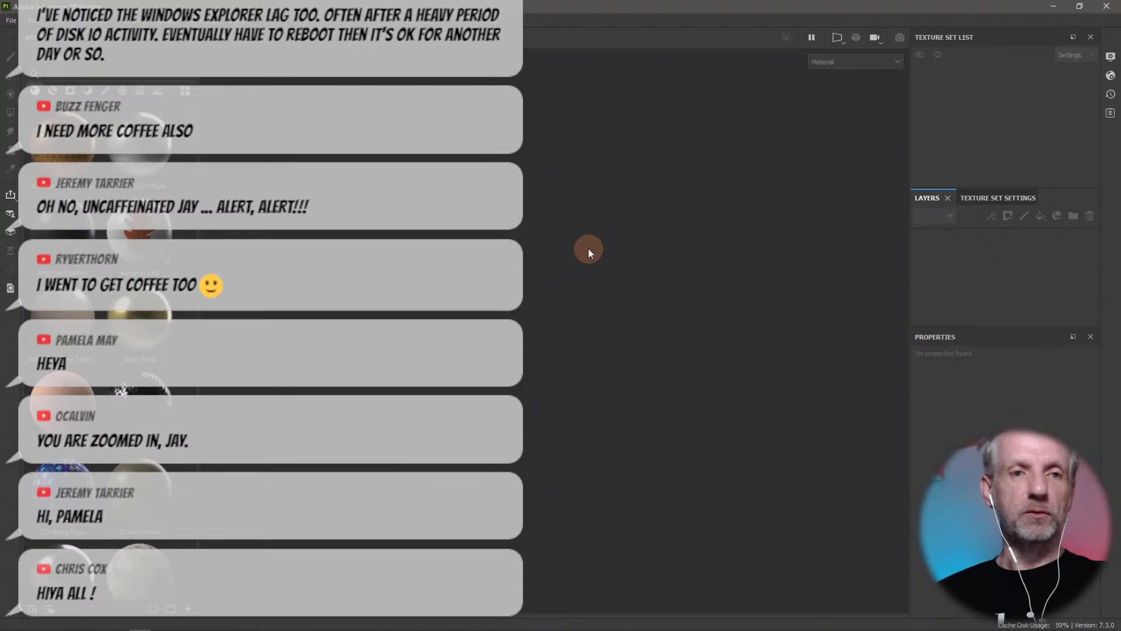
# Switch to Adobe Substance 3D Painter and start a new project with a document resolution of 2048
pyautogui.click(16, 24)
pyautogui.click(15, 24)
pyautogui.click(15, 24)
pyautogui.click(19, 42)
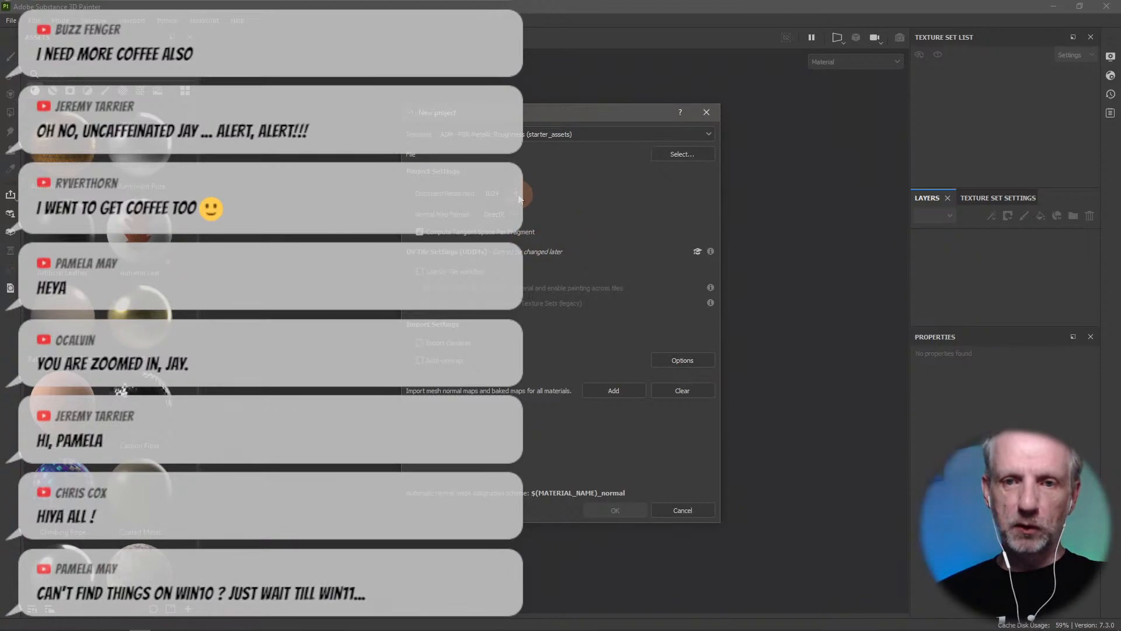
pyautogui.click(520, 192)
pyautogui.click(499, 260)
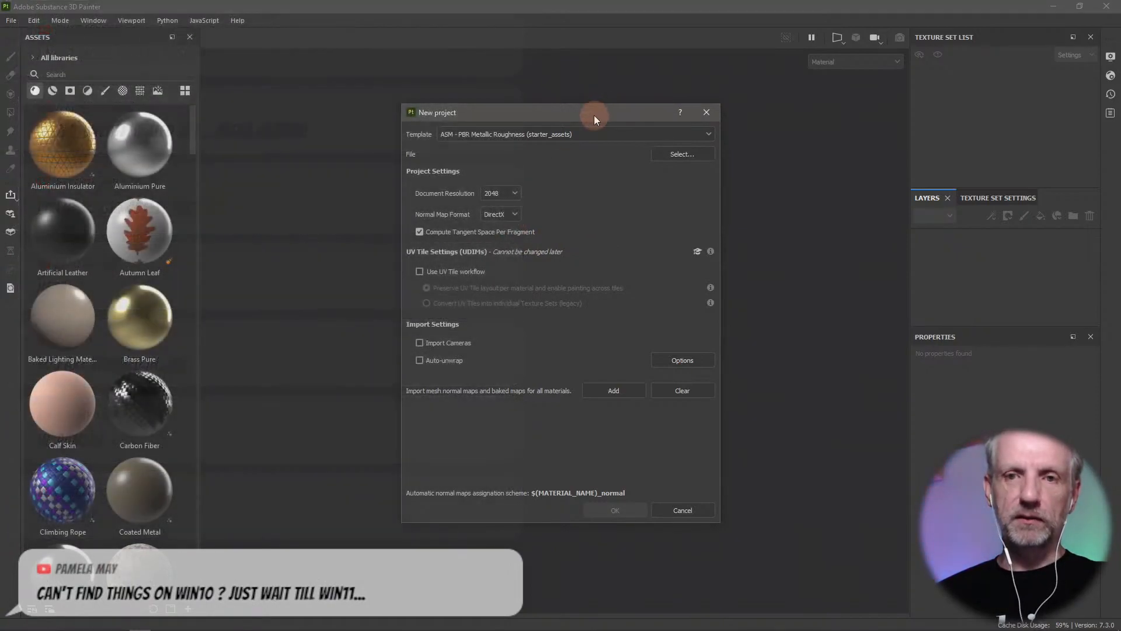
# Select "Dress v1 - with surfaces.obj" from the Simple Dress OBJs folder as the mesh and create the project
pyautogui.moveTo(594, 114); pyautogui.dragTo(548, 102)
pyautogui.click(631, 141)
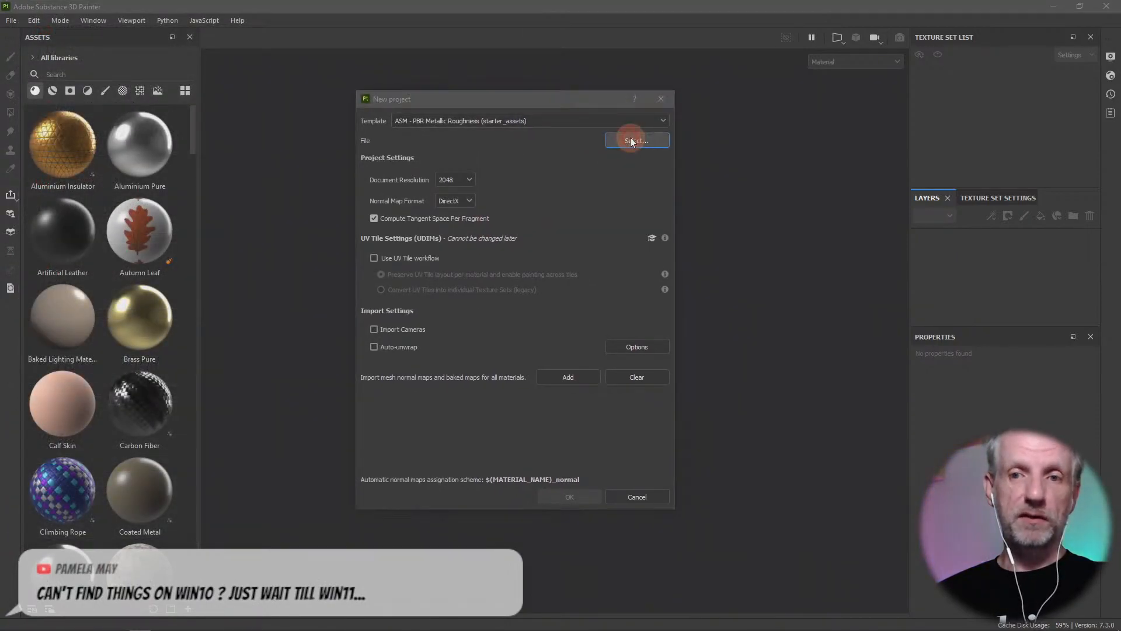
pyautogui.click(618, 138)
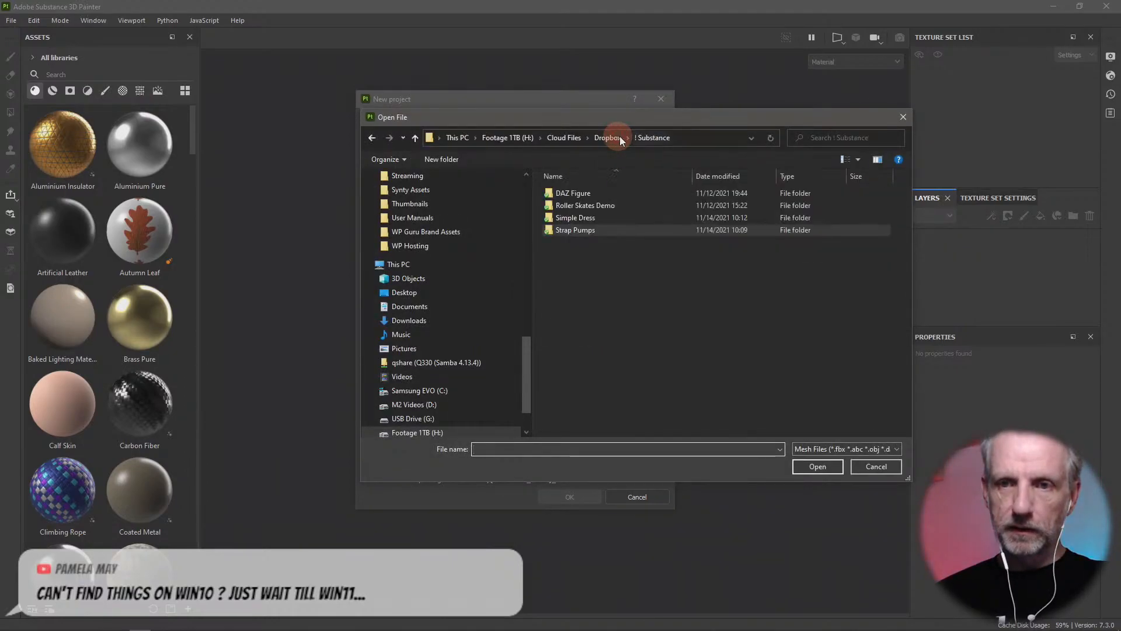
pyautogui.doubleClick(610, 212)
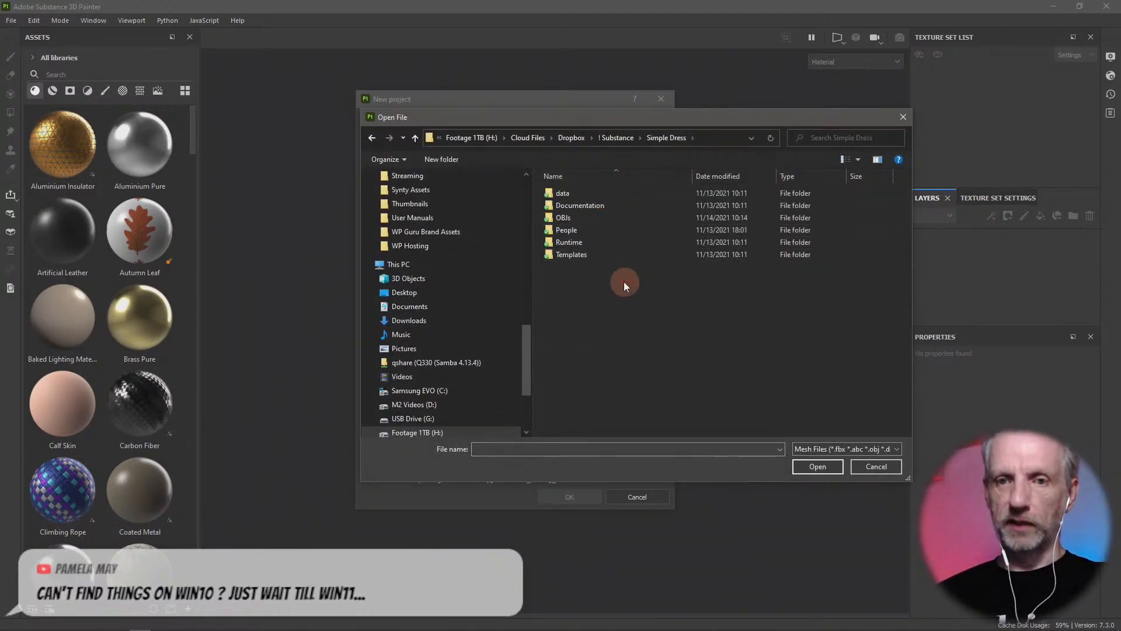
pyautogui.doubleClick(594, 216)
pyautogui.click(586, 214)
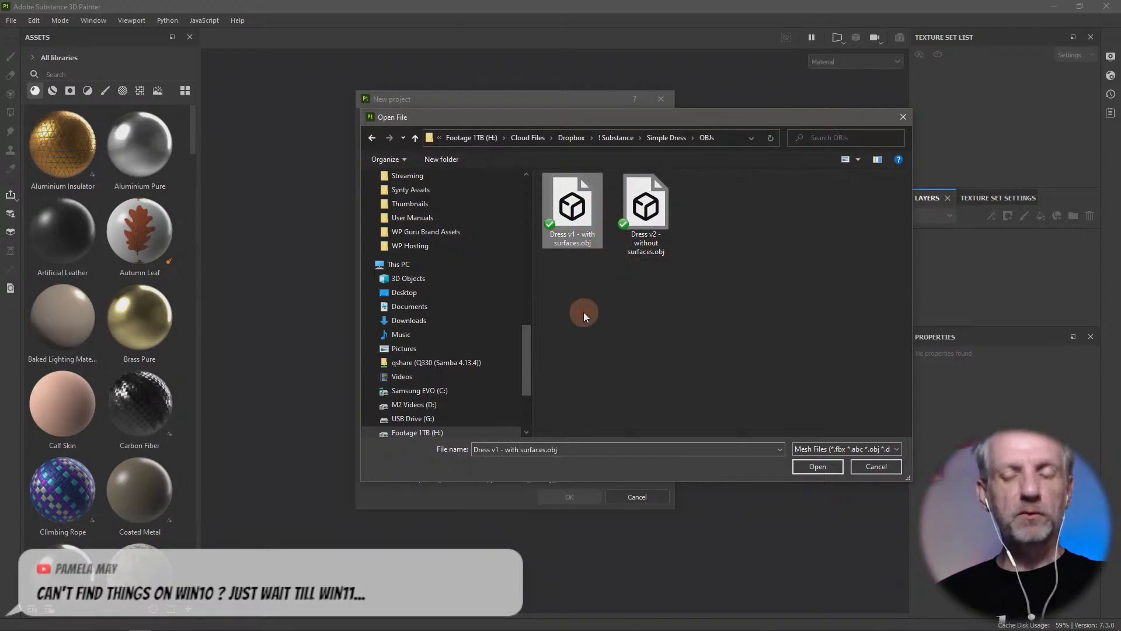
pyautogui.click(816, 466)
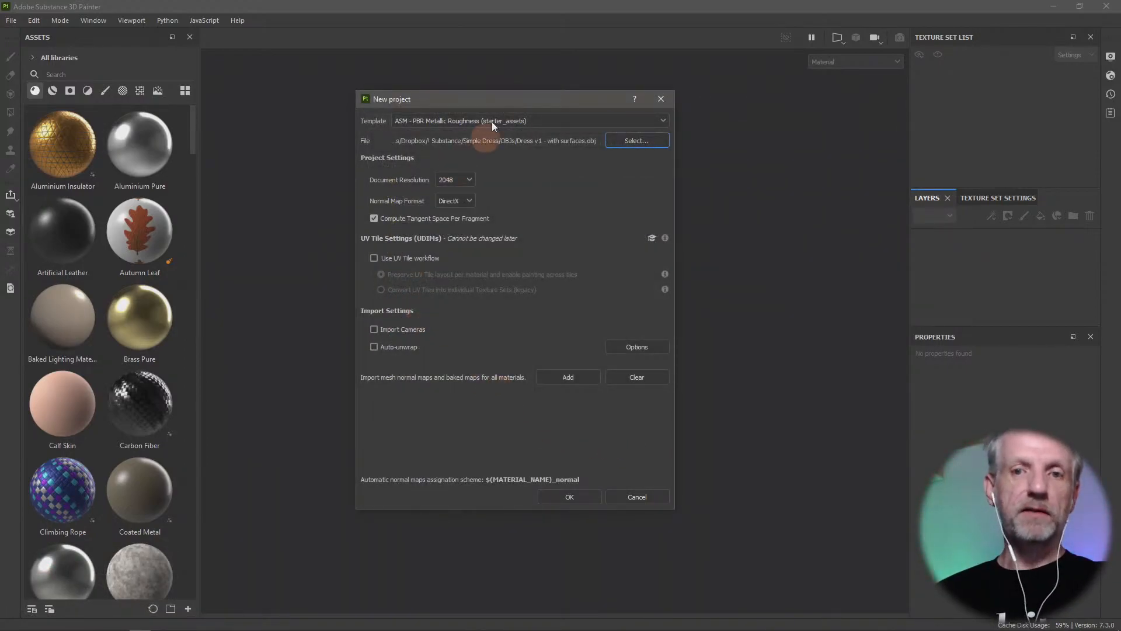
pyautogui.moveTo(505, 104); pyautogui.dragTo(477, 87)
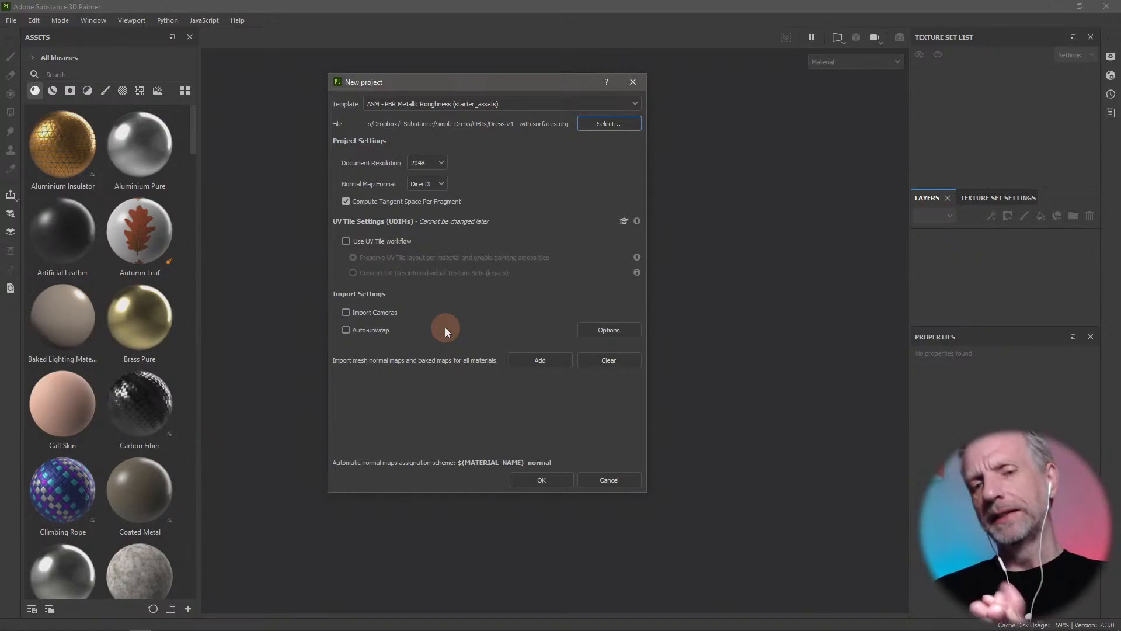
pyautogui.click(551, 480)
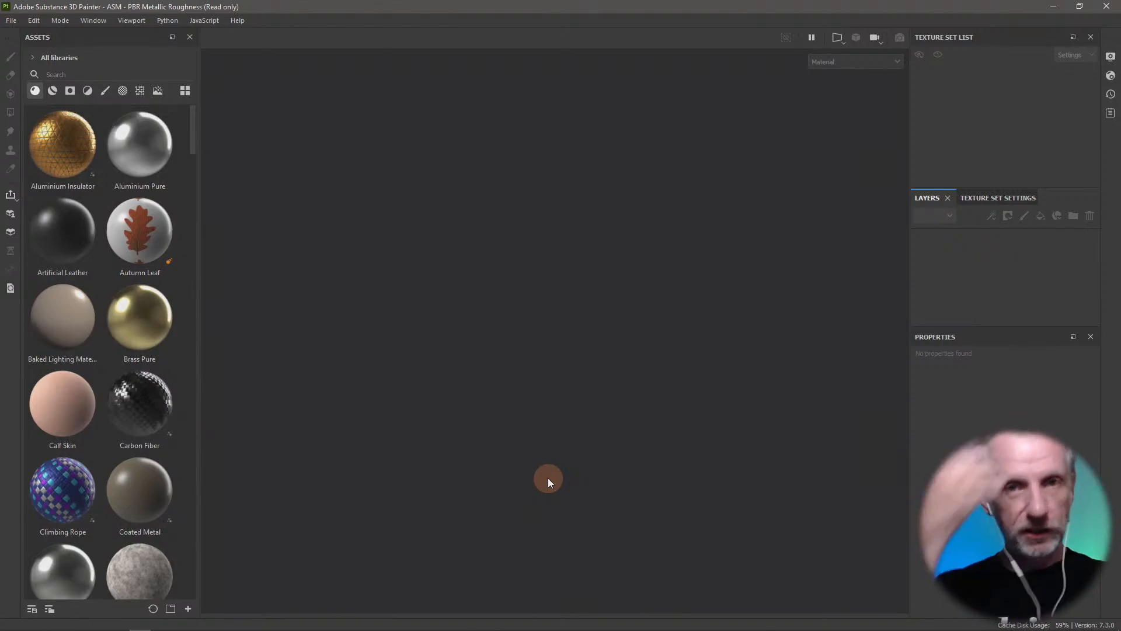
# Inspect the imported dress in the 3D viewport from the front and at an angle
pyautogui.scroll(1, 600, 383)
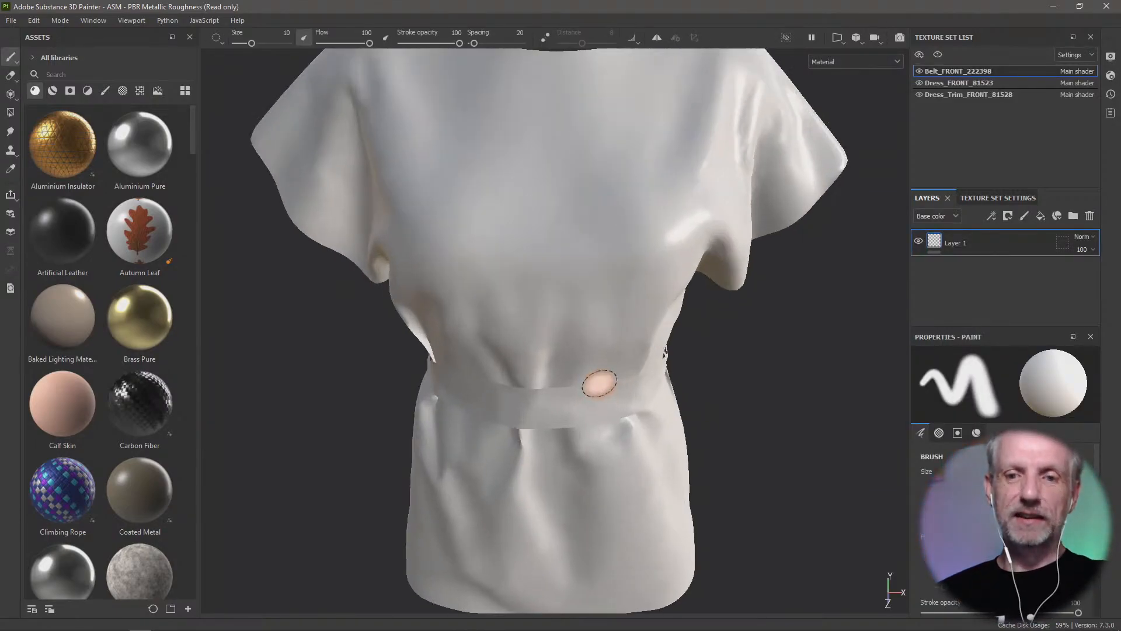
pyautogui.scroll(-2, 599, 386)
pyautogui.keyDown('alt'); pyautogui.moveTo(690, 397); pyautogui.dragTo(553, 365); pyautogui.keyUp('alt')
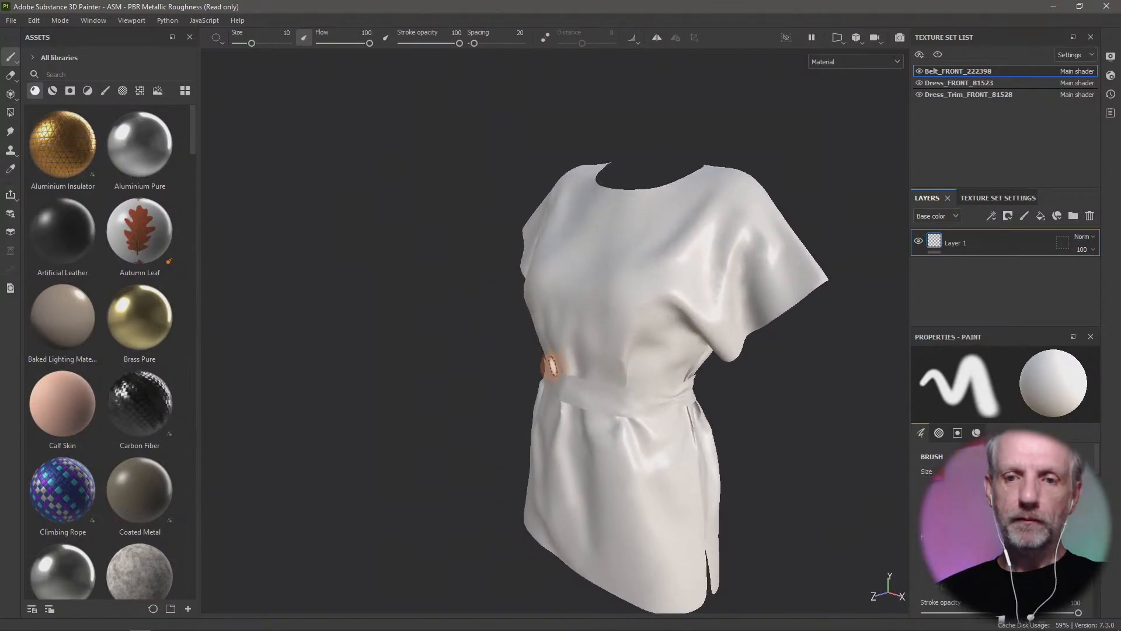
pyautogui.keyDown('alt'); pyautogui.moveTo(554, 359); pyautogui.dragTo(457, 305, button='middle'); pyautogui.keyUp('alt')
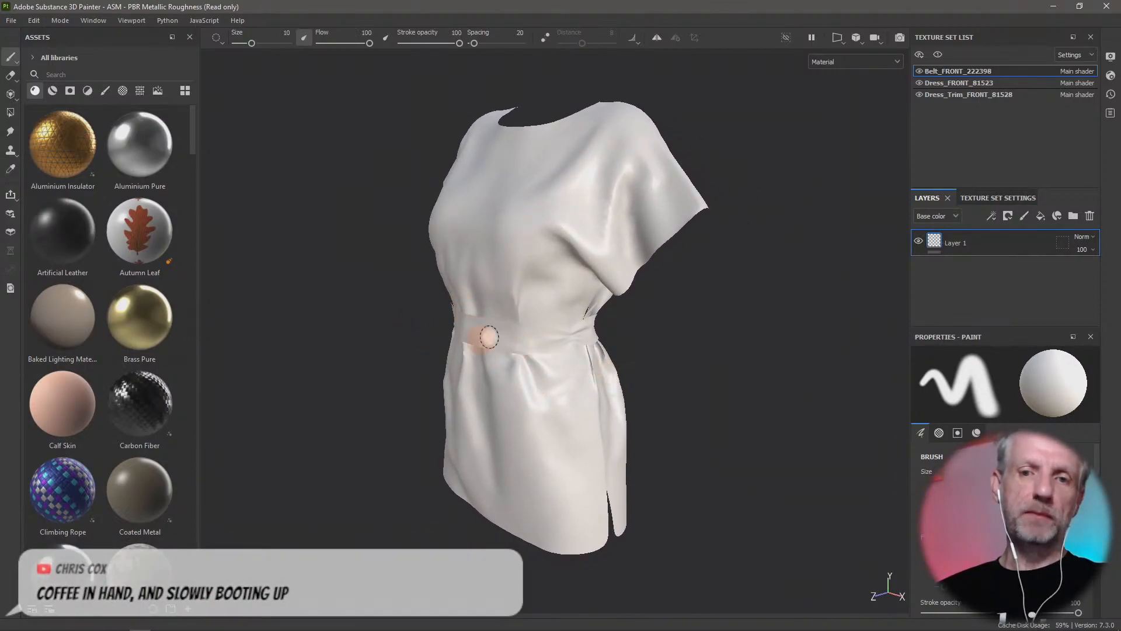
pyautogui.moveTo(587, 378)
pyautogui.keyDown('alt'); pyautogui.mouseDown()
pyautogui.moveTo(563, 333)
pyautogui.moveTo(514, 327)
pyautogui.mouseUp(); pyautogui.keyUp('alt')
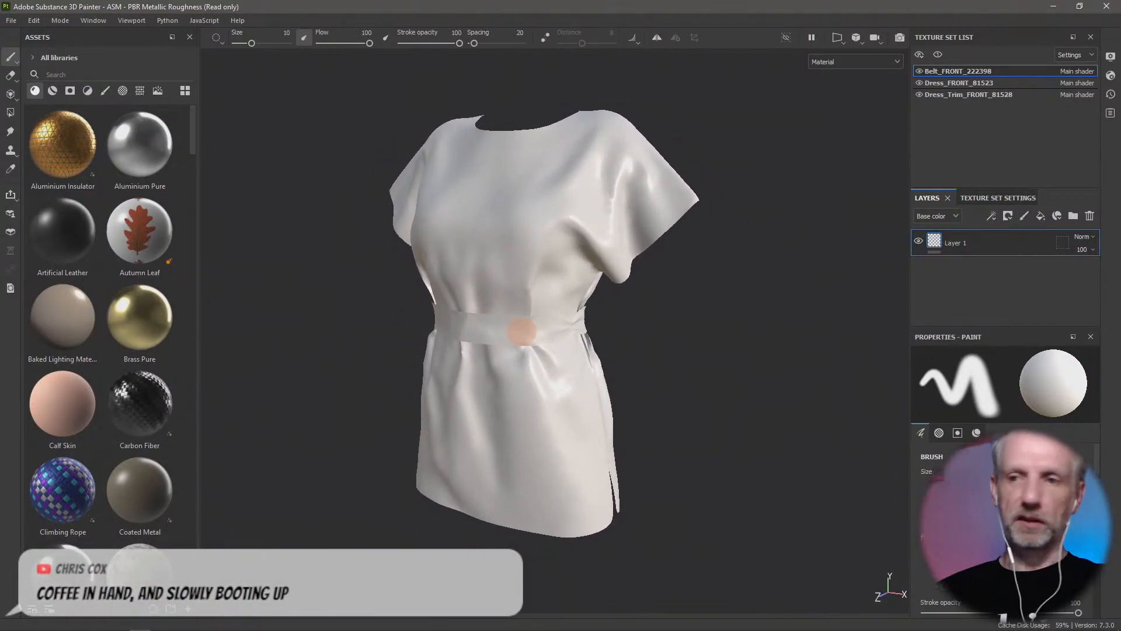
# Select the dress and dress trim texture sets in turn to review the separate surfaces of the imported mesh
pyautogui.click(992, 82)
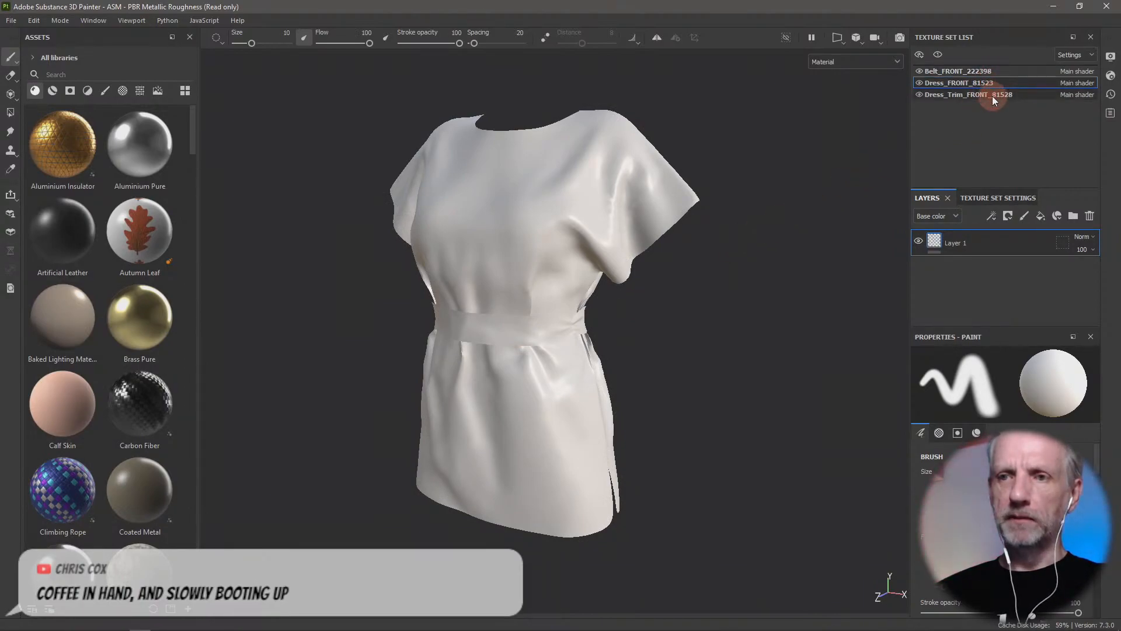
pyautogui.click(993, 96)
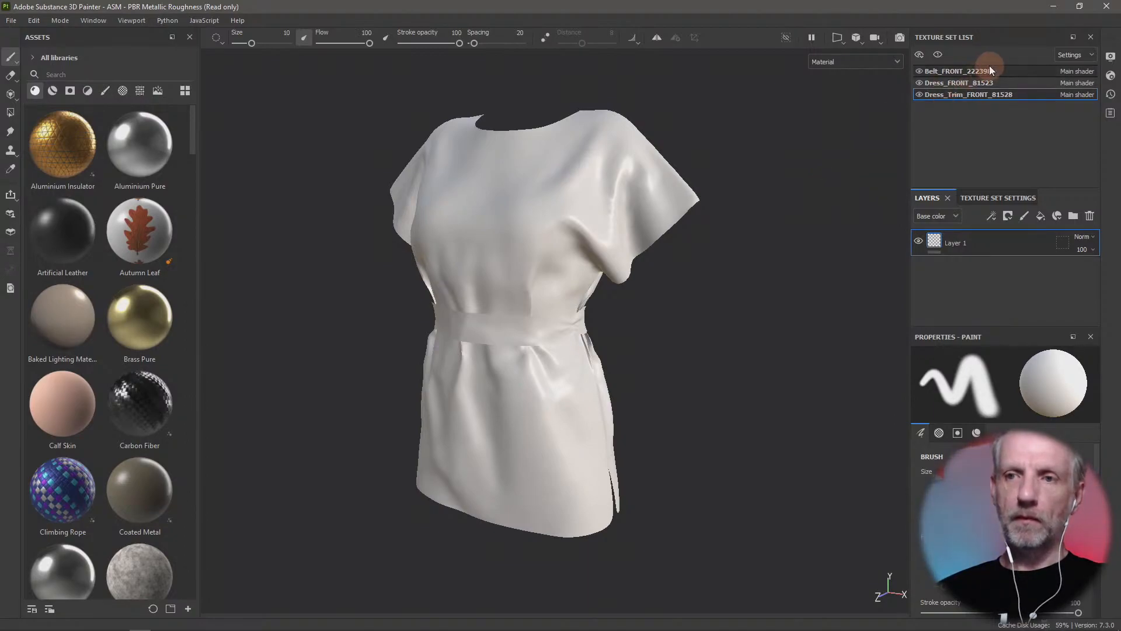
# Create a new project from "Dress v2 - without surfaces.obj" and discard the changes to the current project
pyautogui.click(11, 21)
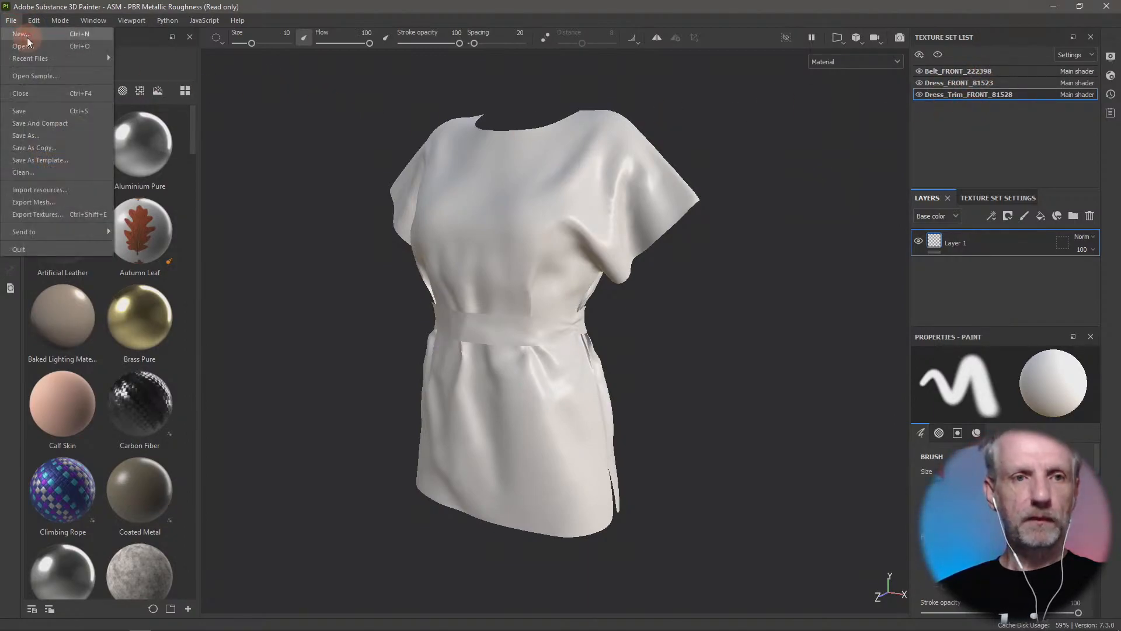
pyautogui.click(27, 36)
pyautogui.click(680, 155)
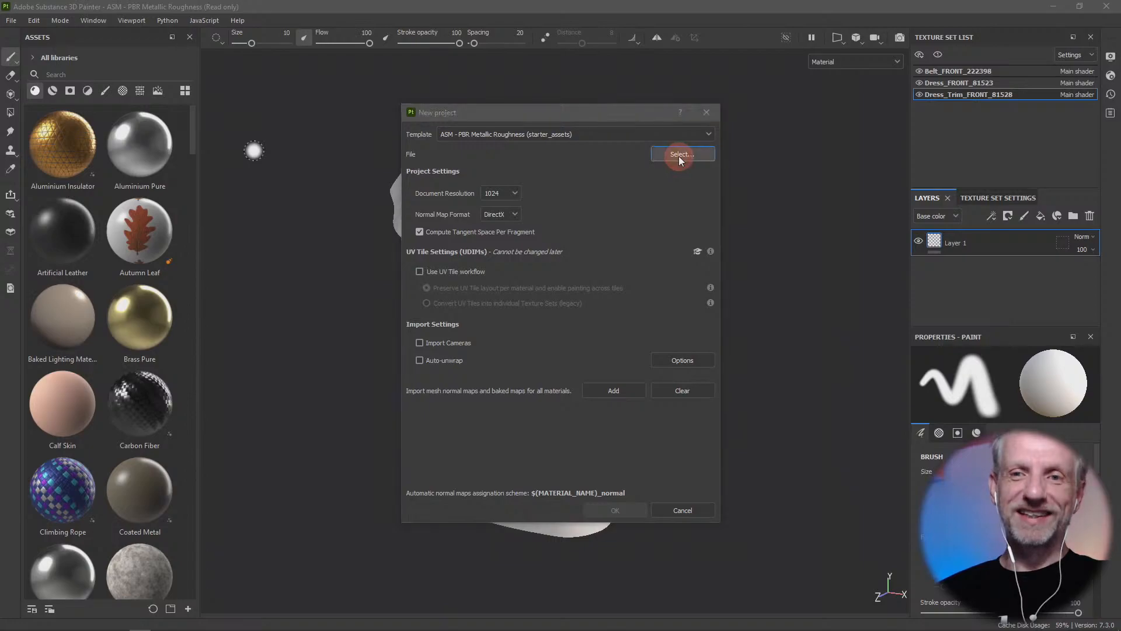
pyautogui.click(713, 219)
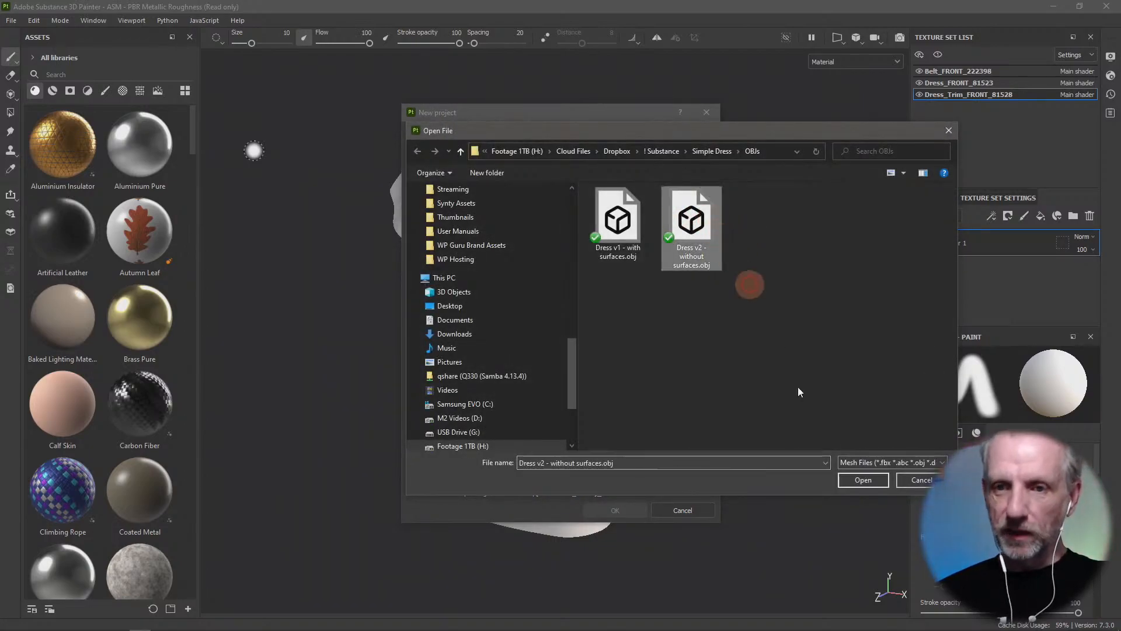
pyautogui.click(866, 481)
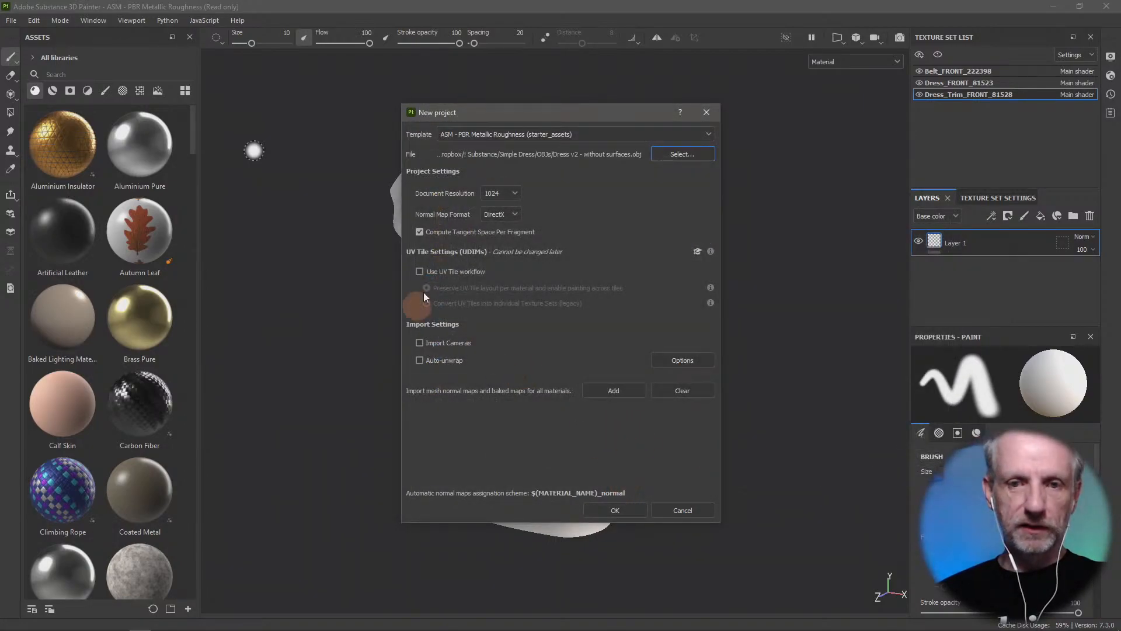
pyautogui.click(624, 509)
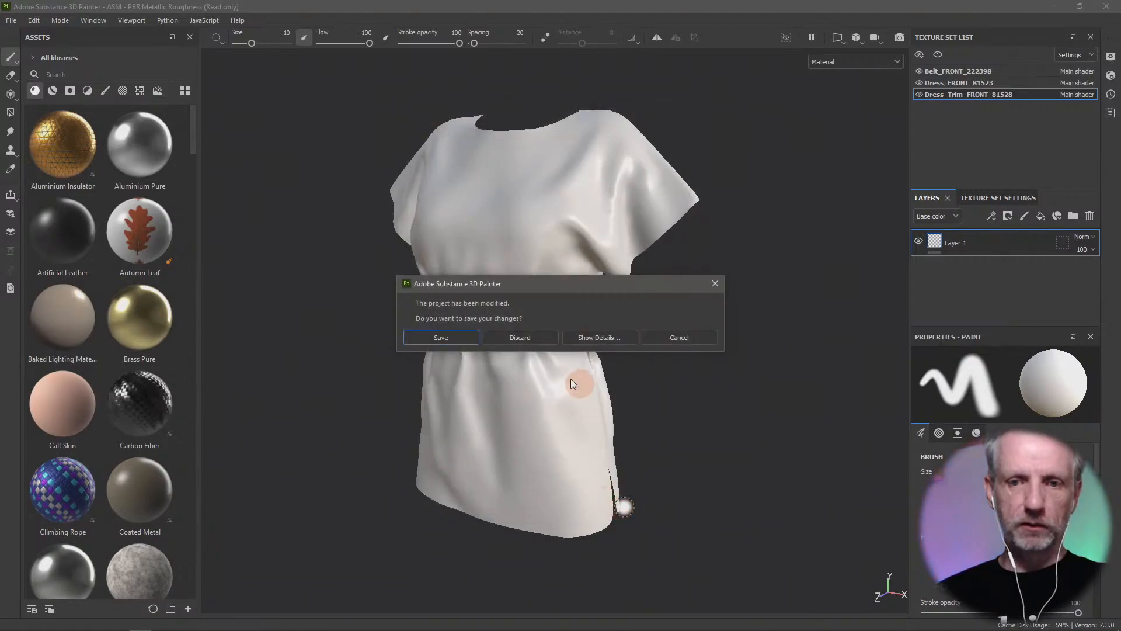
pyautogui.click(539, 338)
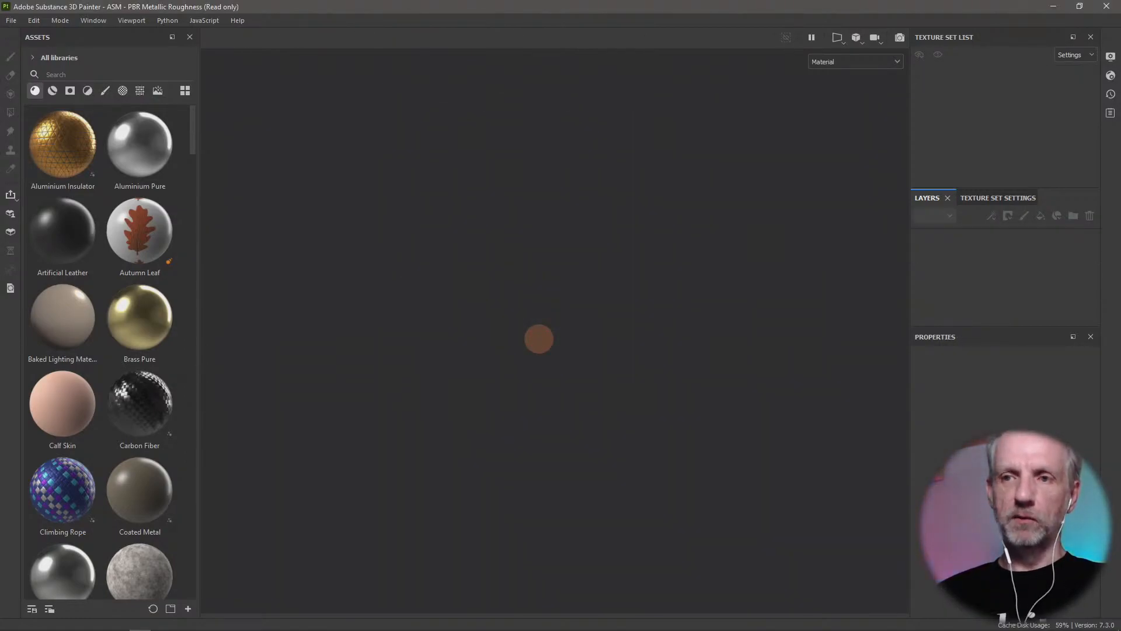
# Inspect the newly imported dress at an angle and check its texture set list
pyautogui.moveTo(676, 325)
pyautogui.keyDown('alt'); pyautogui.mouseDown()
pyautogui.moveTo(581, 325)
pyautogui.moveTo(600, 308)
pyautogui.mouseUp(); pyautogui.keyUp('alt')
pyautogui.click(987, 73)
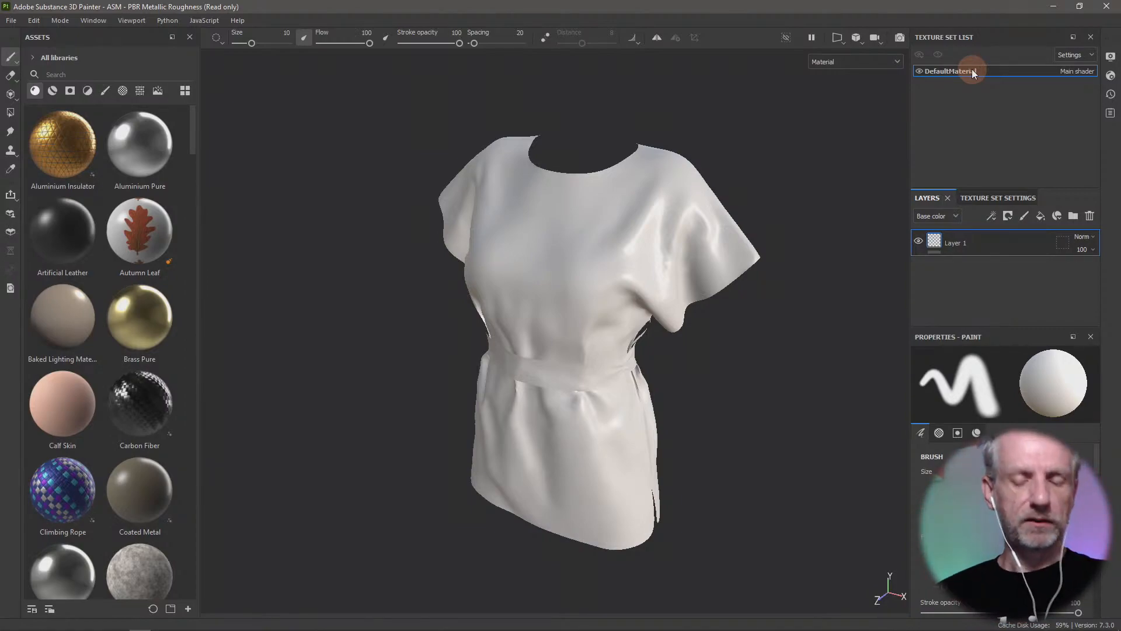
# Switch to DAZ Studio and open the OBJ export options for the Simple Dress using the file name Test
pyautogui.hotkey('alt', 'Tab')
pyautogui.press('Tab')
pyautogui.press('Tab')
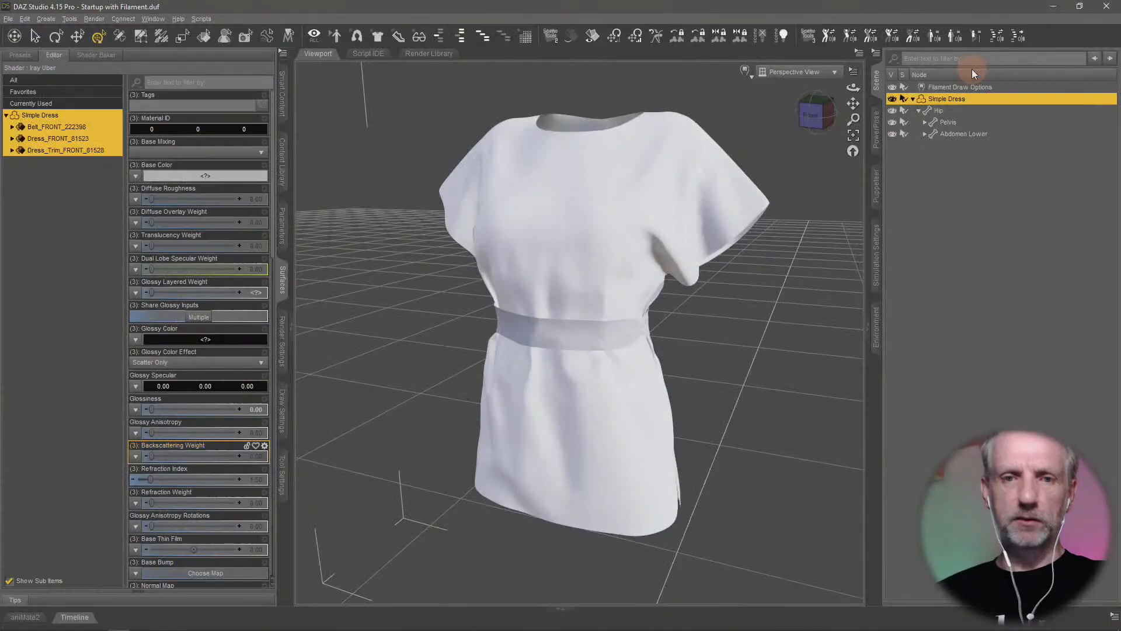
pyautogui.click(8, 19)
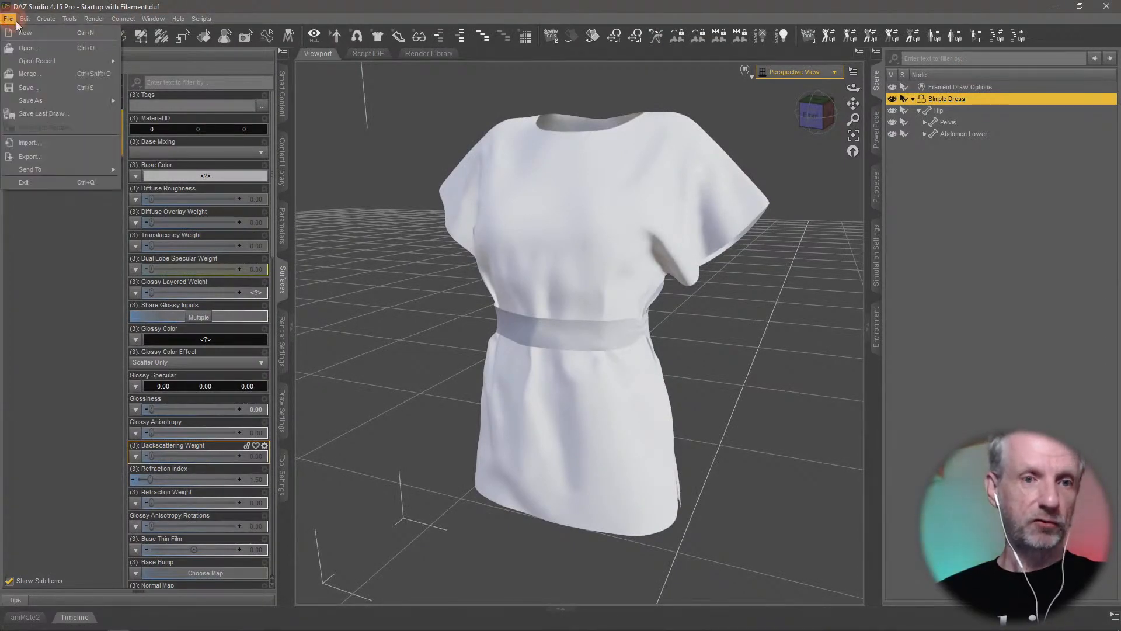
pyautogui.click(73, 155)
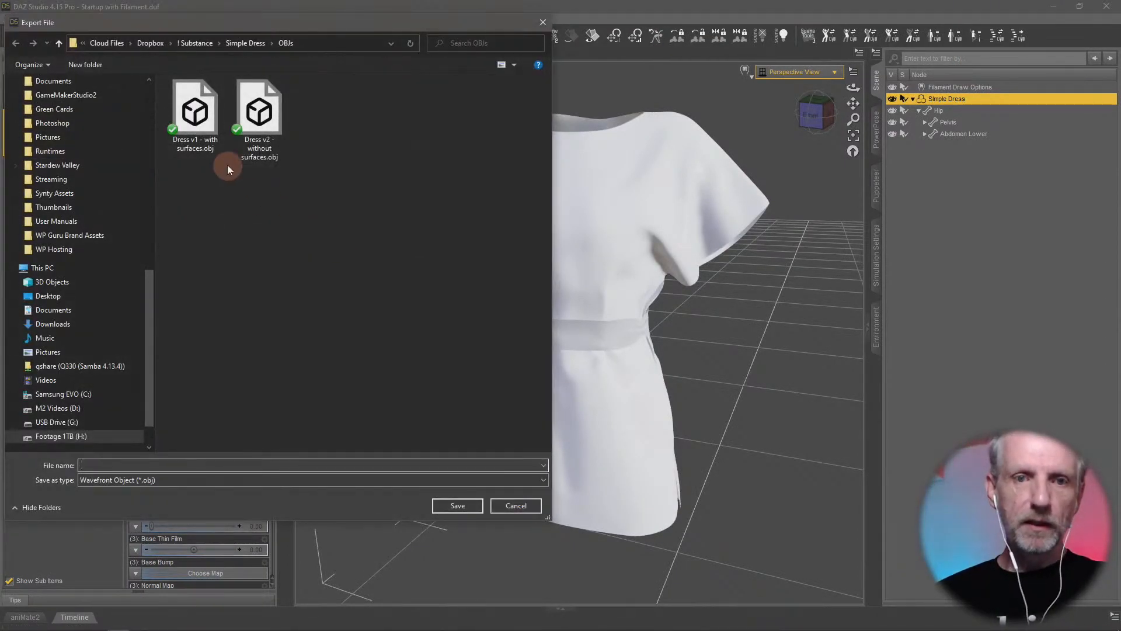
pyautogui.write('Test')
pyautogui.press('Return')
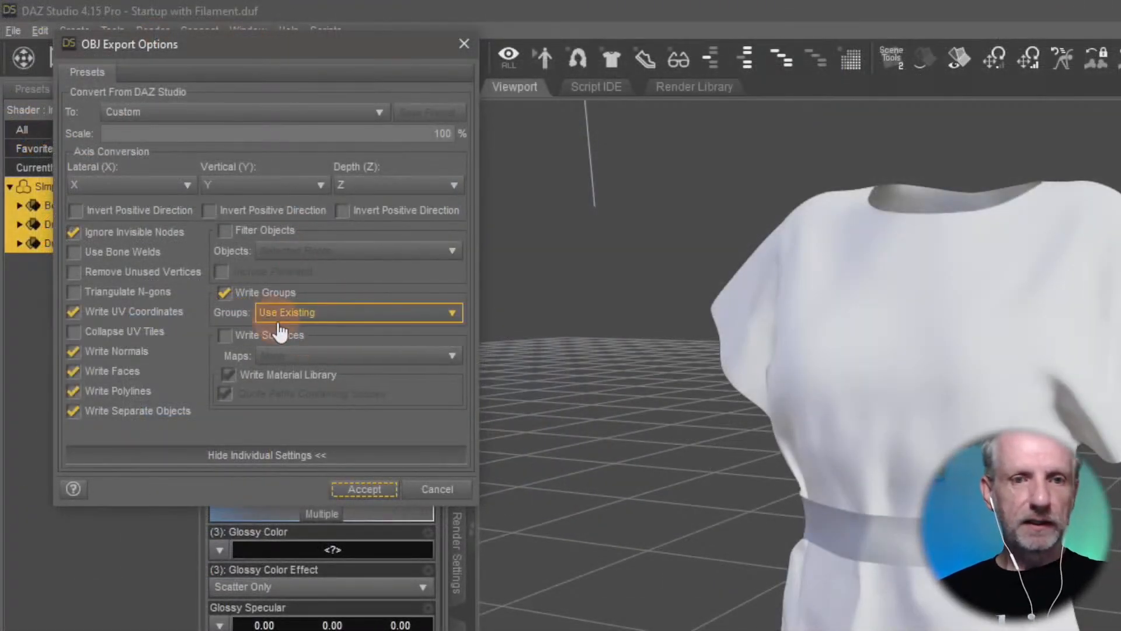
# Turn Write Surfaces on and off again in the OBJ export options, and cancel the export
pyautogui.click(225, 336)
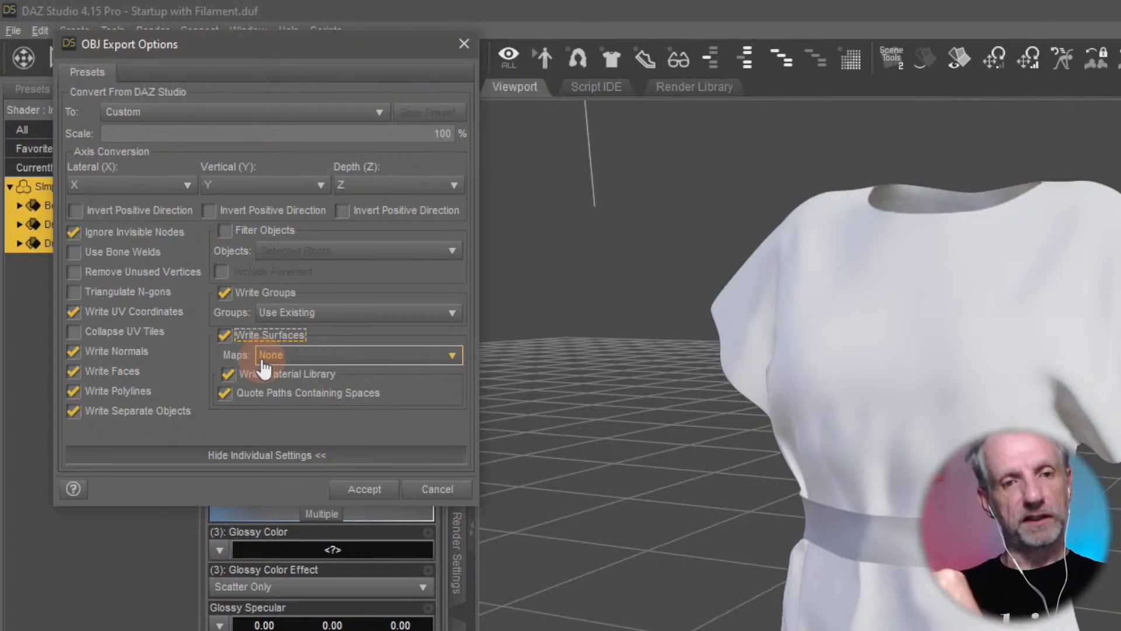
pyautogui.click(223, 334)
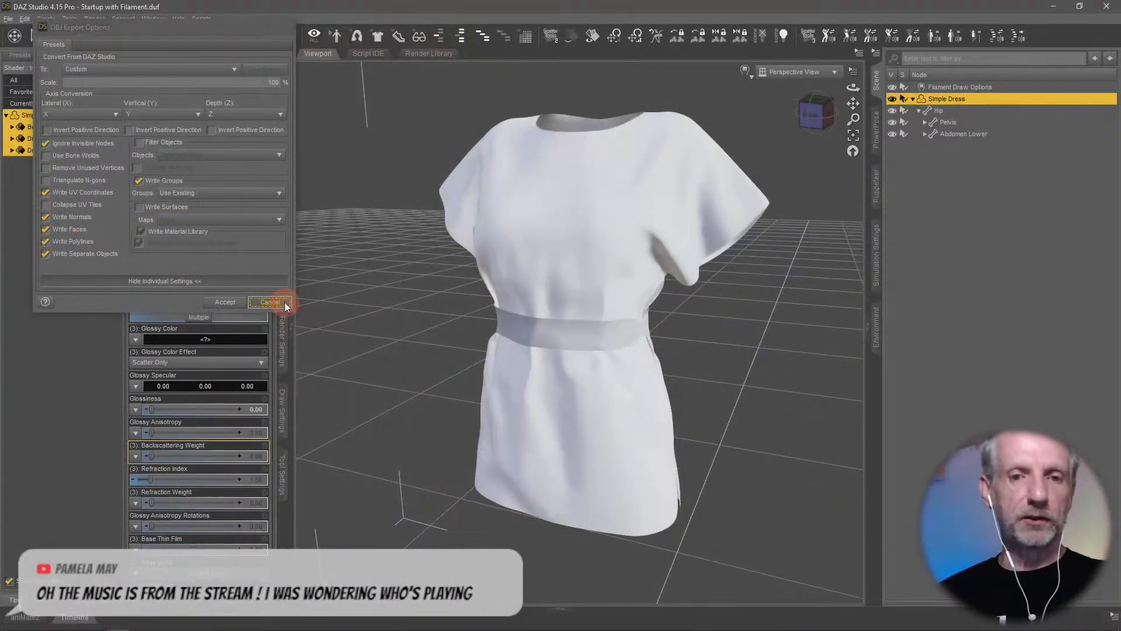
pyautogui.click(271, 303)
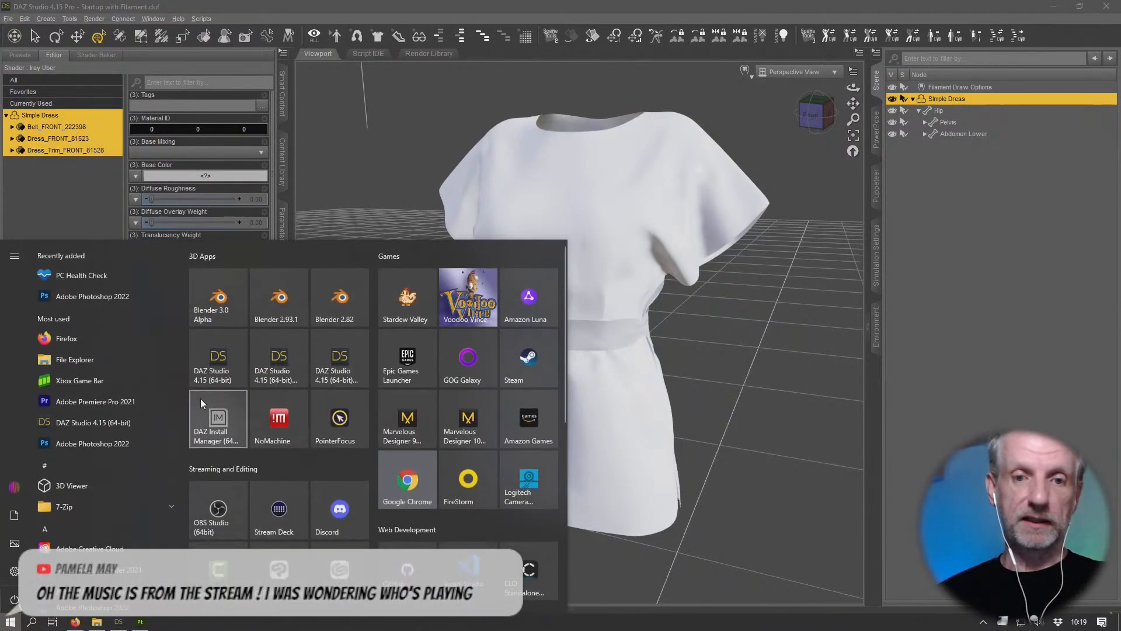
# Launch Blender 2.93.1, dismiss the splash screen and delete the default cube
pyautogui.click(286, 287)
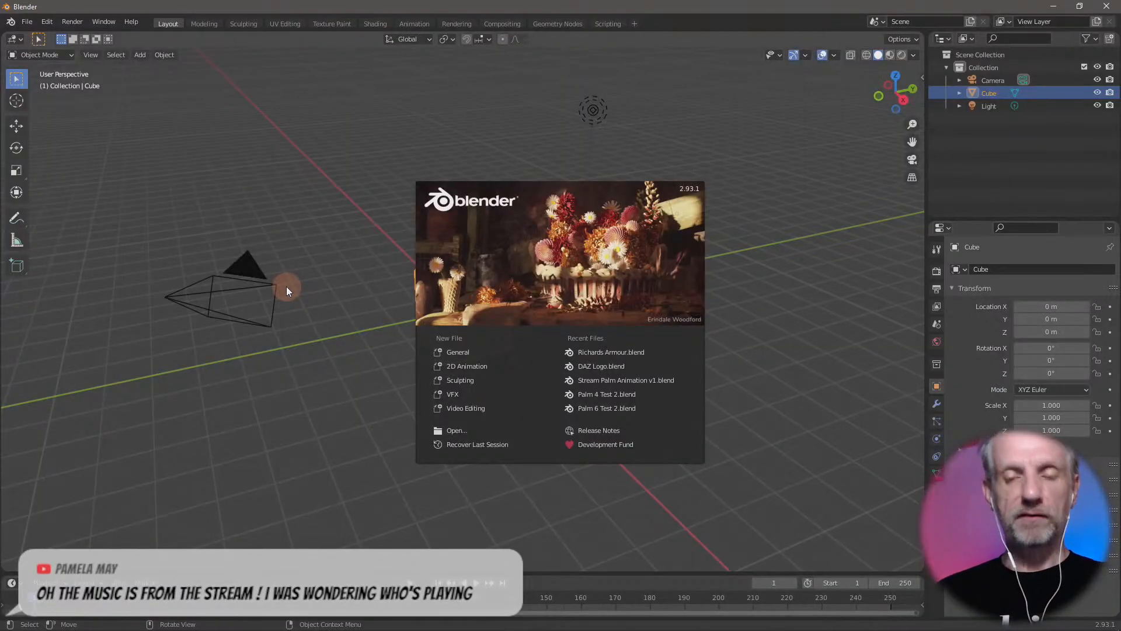
pyautogui.click(658, 297)
pyautogui.press('x')
pyautogui.click(529, 344)
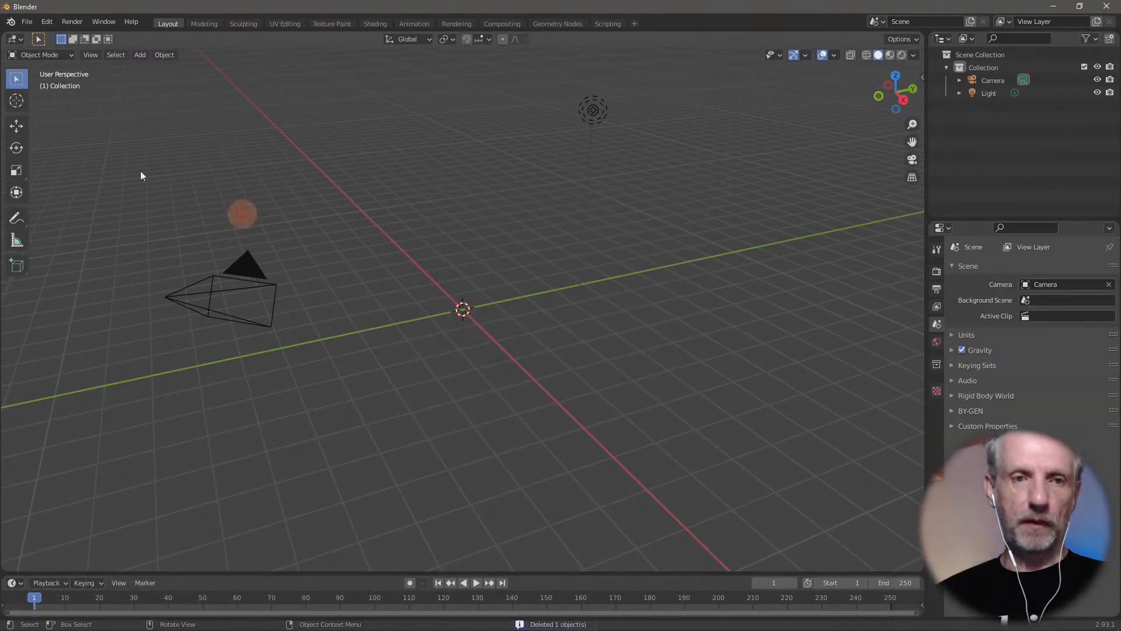
# Start a Wavefront OBJ import and browse to Dropbox > ! Substance > Simple Dress > OBJs
pyautogui.click(26, 22)
pyautogui.moveTo(88, 192)
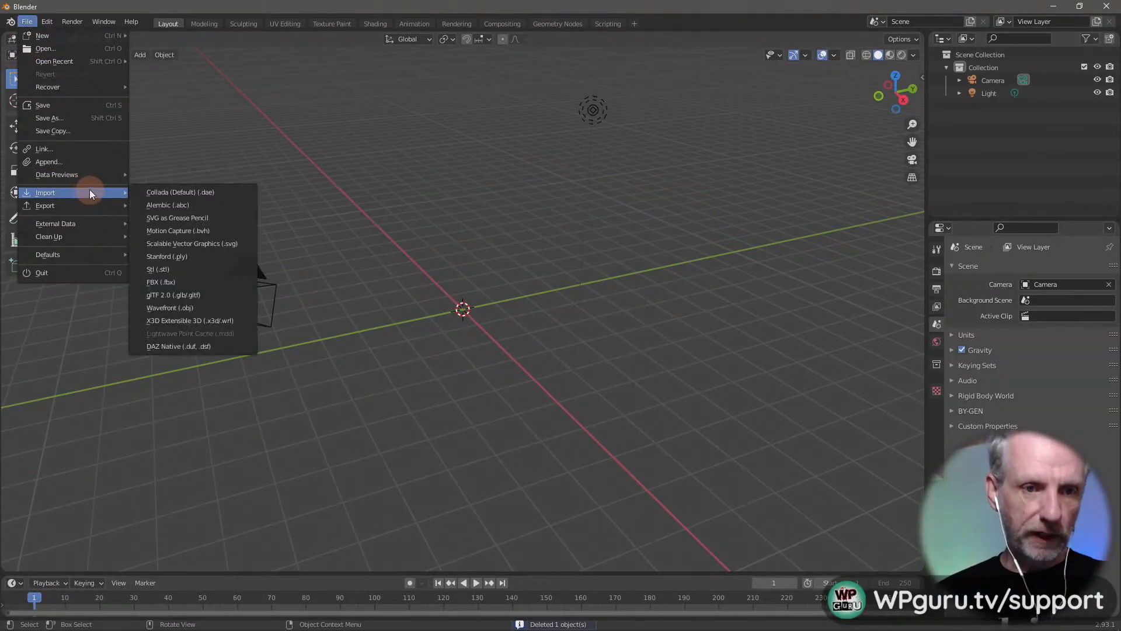
pyautogui.click(218, 307)
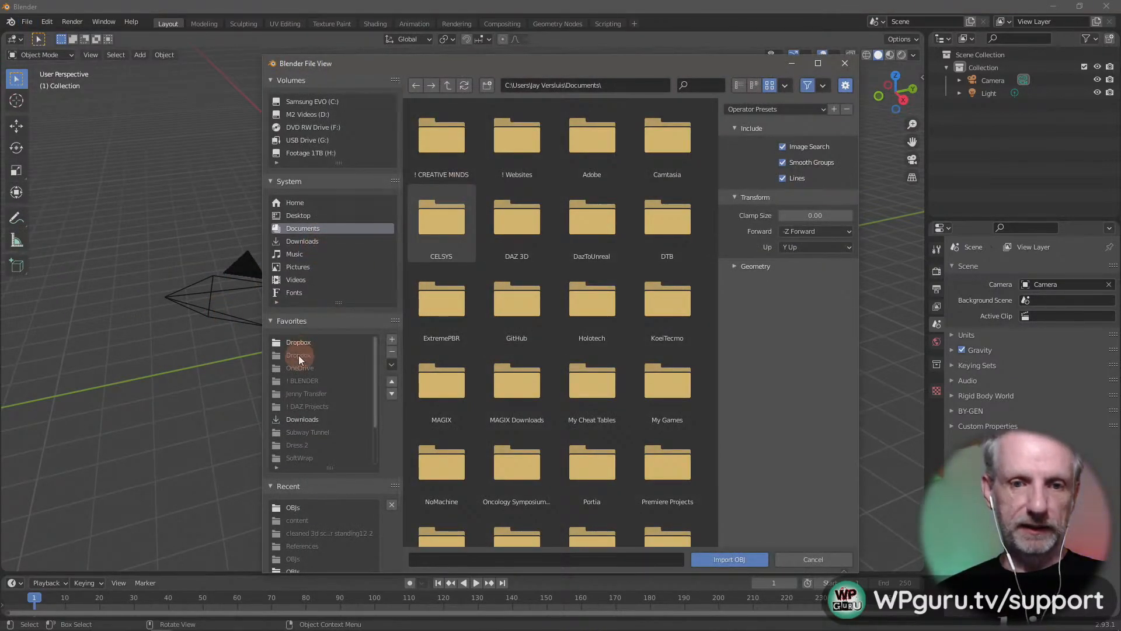
pyautogui.click(326, 341)
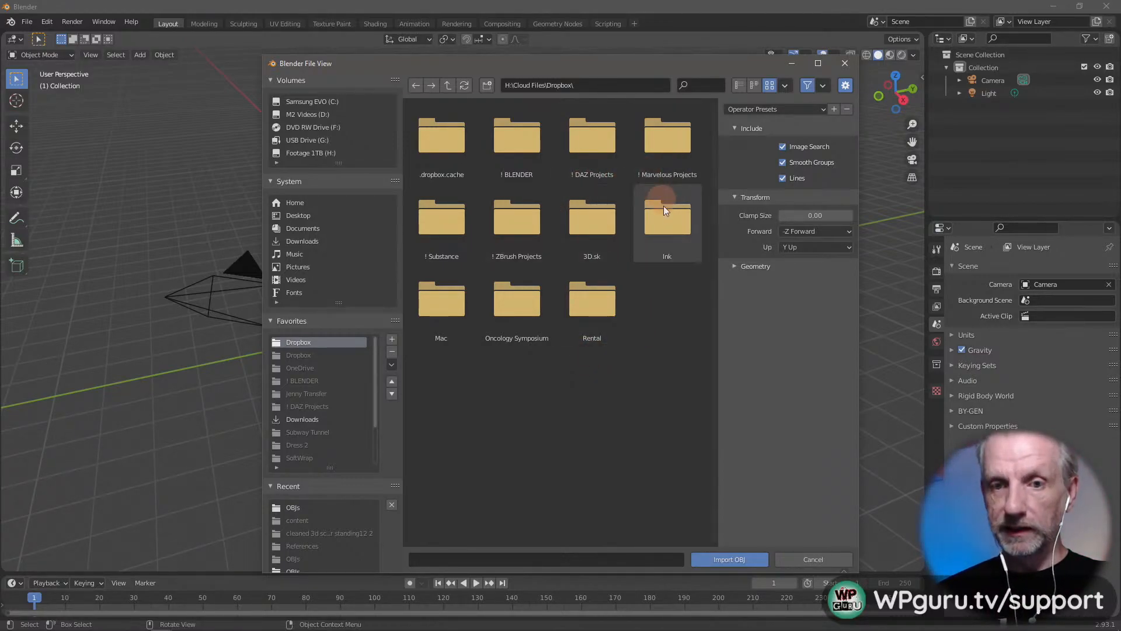
pyautogui.click(468, 221)
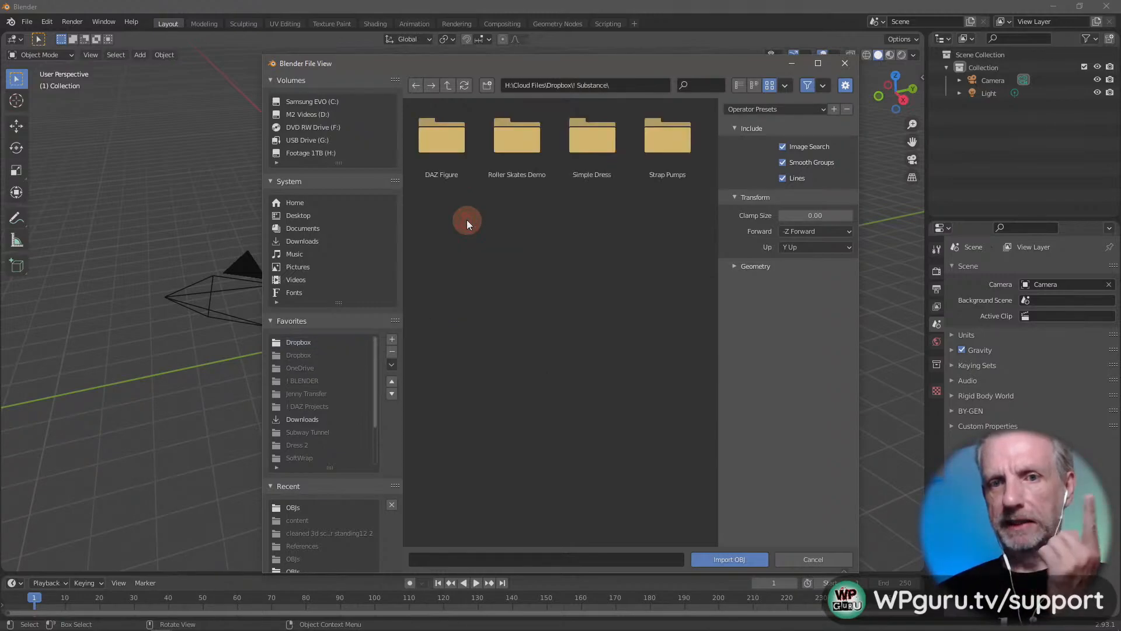
pyautogui.click(613, 154)
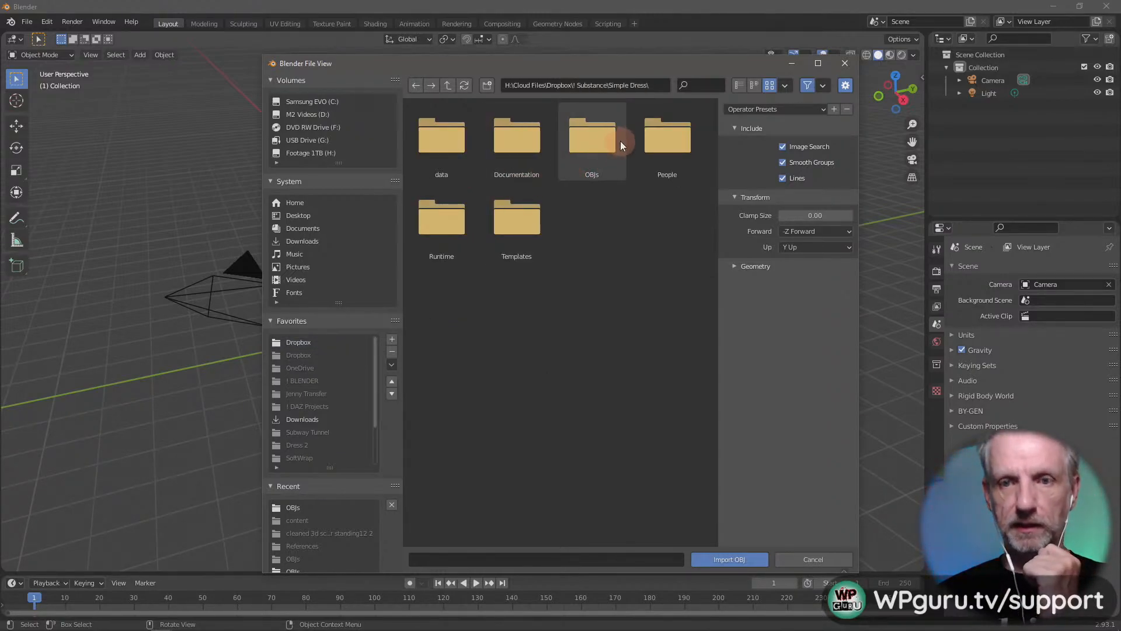
pyautogui.click(621, 141)
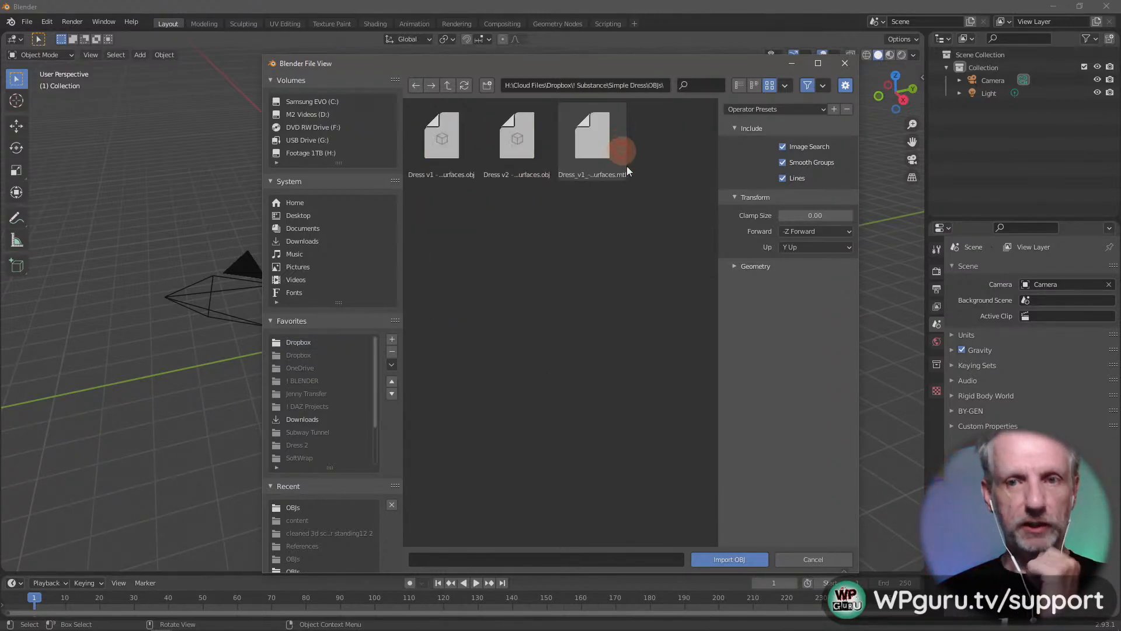
# Import "Dress v2 - without surfaces.obj" with the geometry option Keep Vert Order and Poly Groups left off
pyautogui.click(531, 138)
pyautogui.click(739, 266)
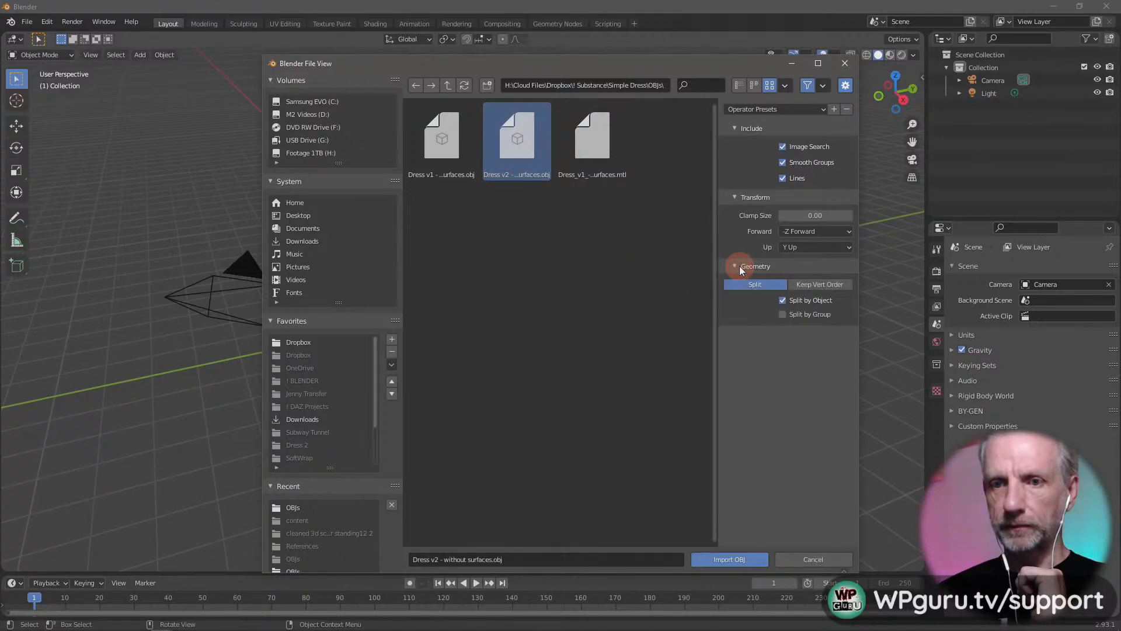
pyautogui.click(781, 301)
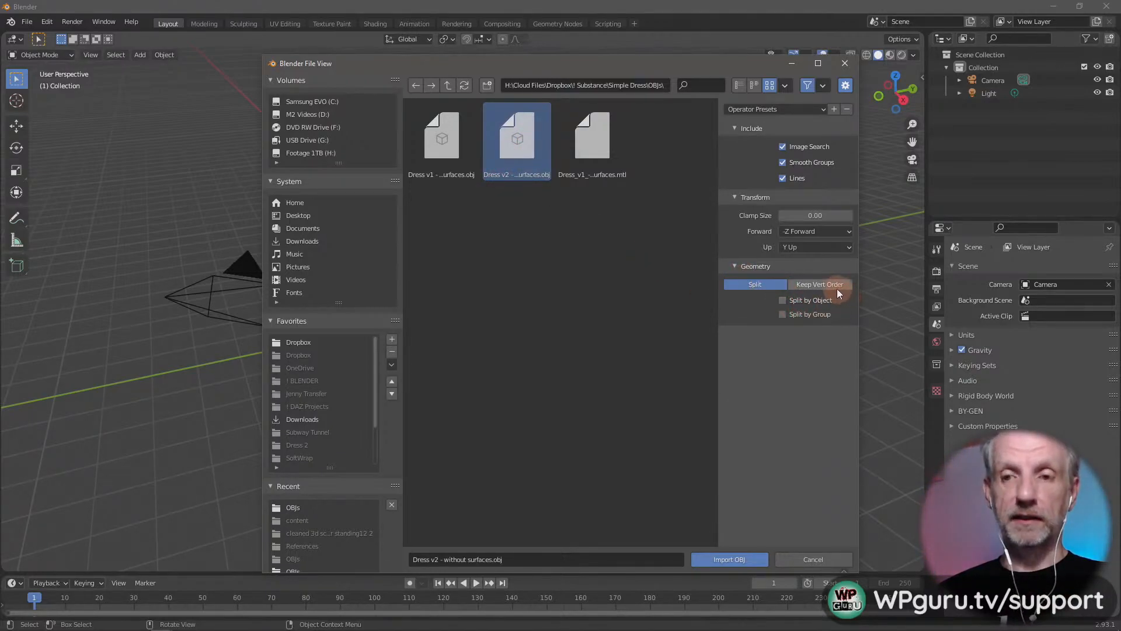
pyautogui.click(836, 287)
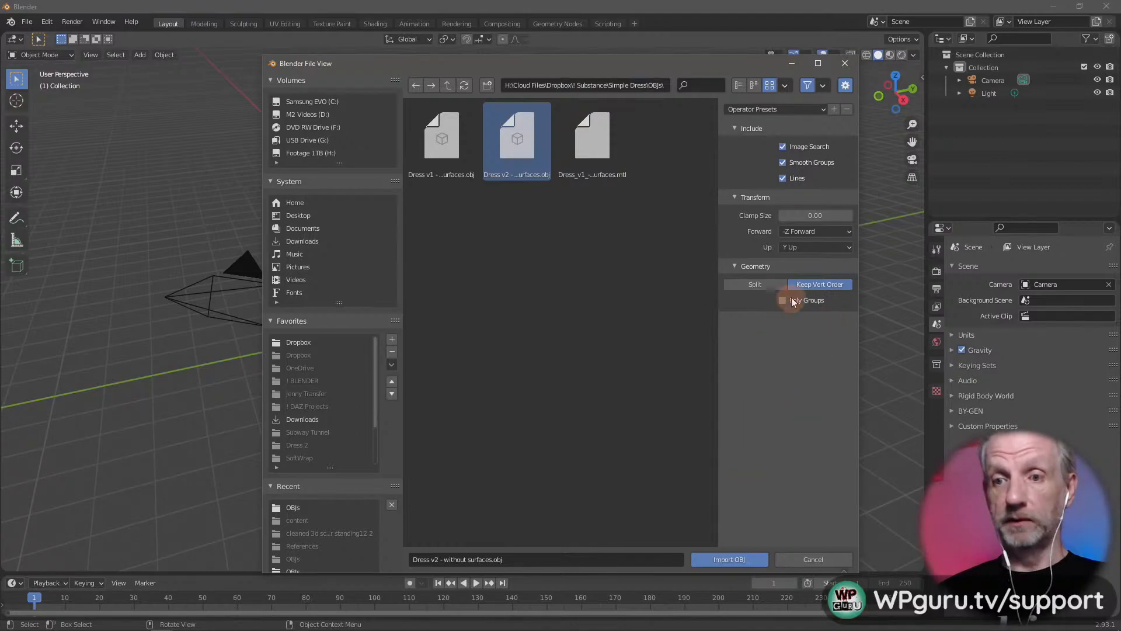
pyautogui.click(727, 559)
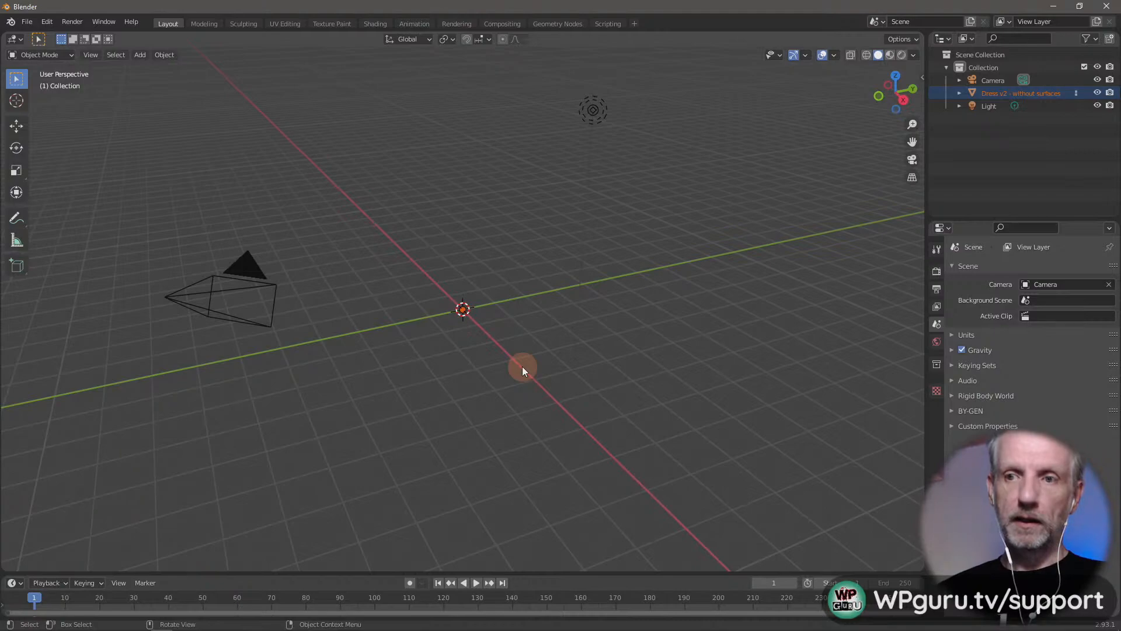
# Find the imported dress in the viewport by zooming and framing it as the selected object
pyautogui.scroll(-6, 570, 331)
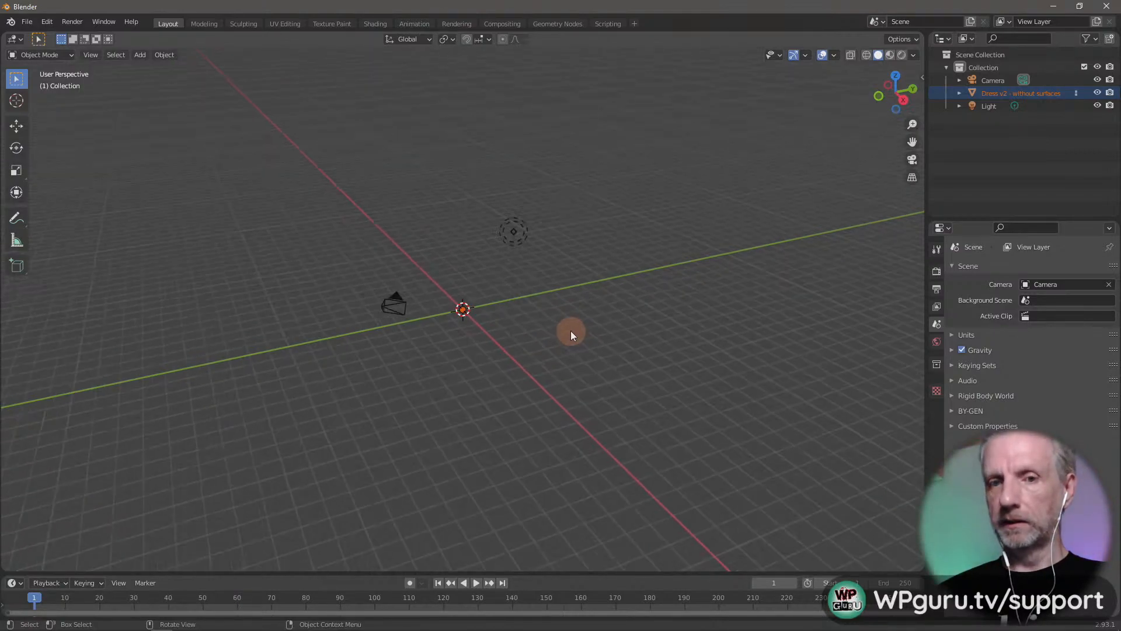
pyautogui.scroll(8, 570, 331)
pyautogui.scroll(-4, 569, 330)
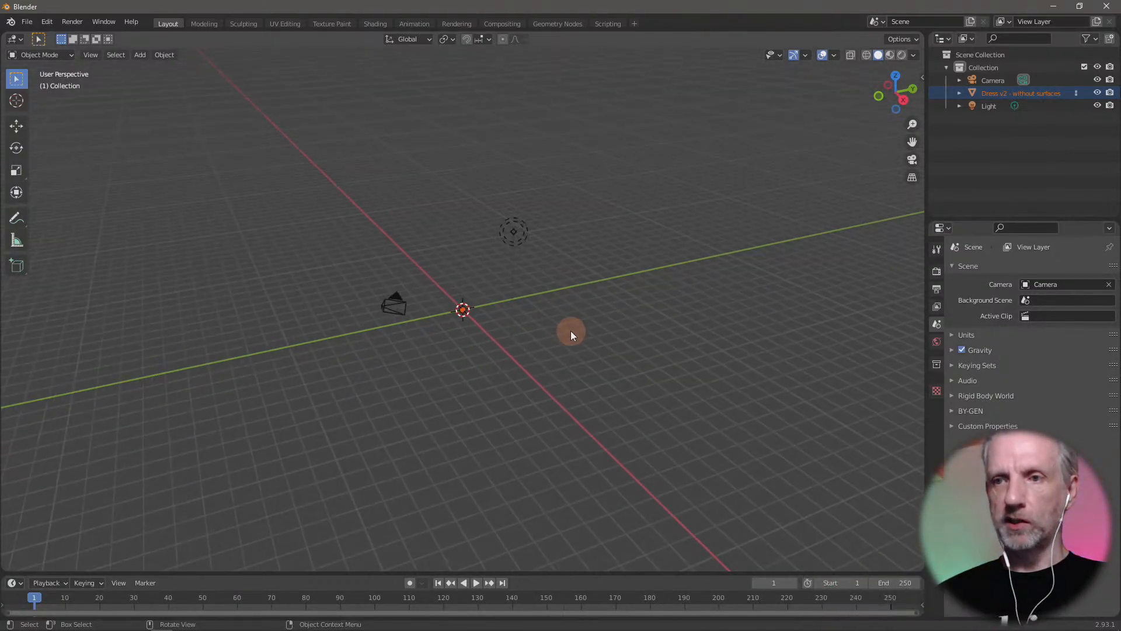
pyautogui.scroll(-2, 570, 330)
pyautogui.scroll(10, 570, 331)
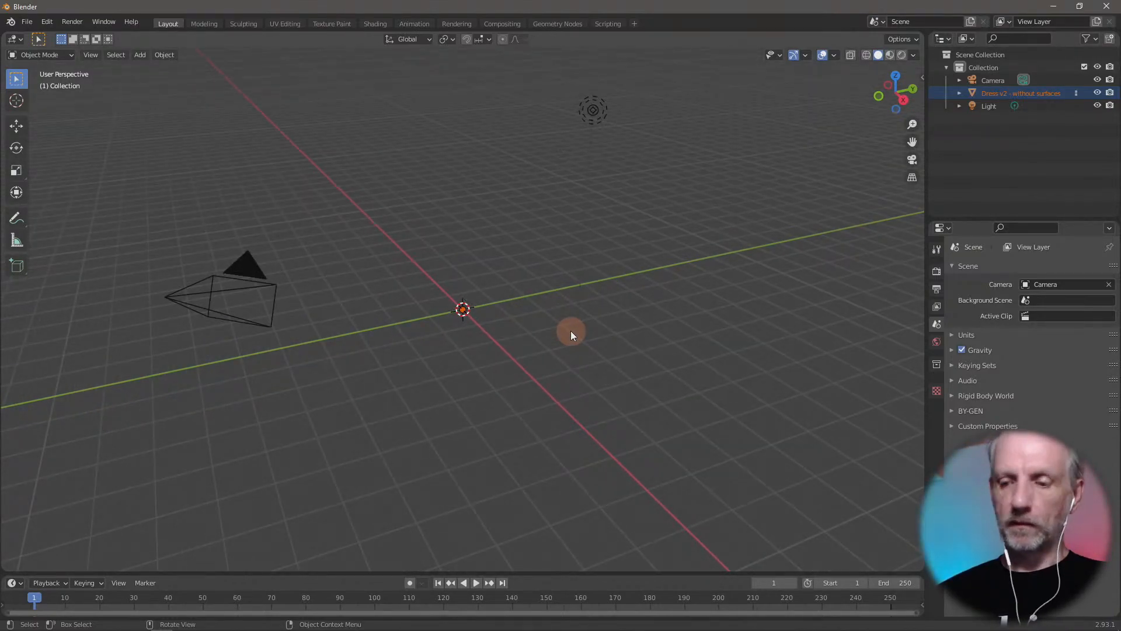
pyautogui.press('KP_Decimal')
pyautogui.scroll(-7, 603, 352)
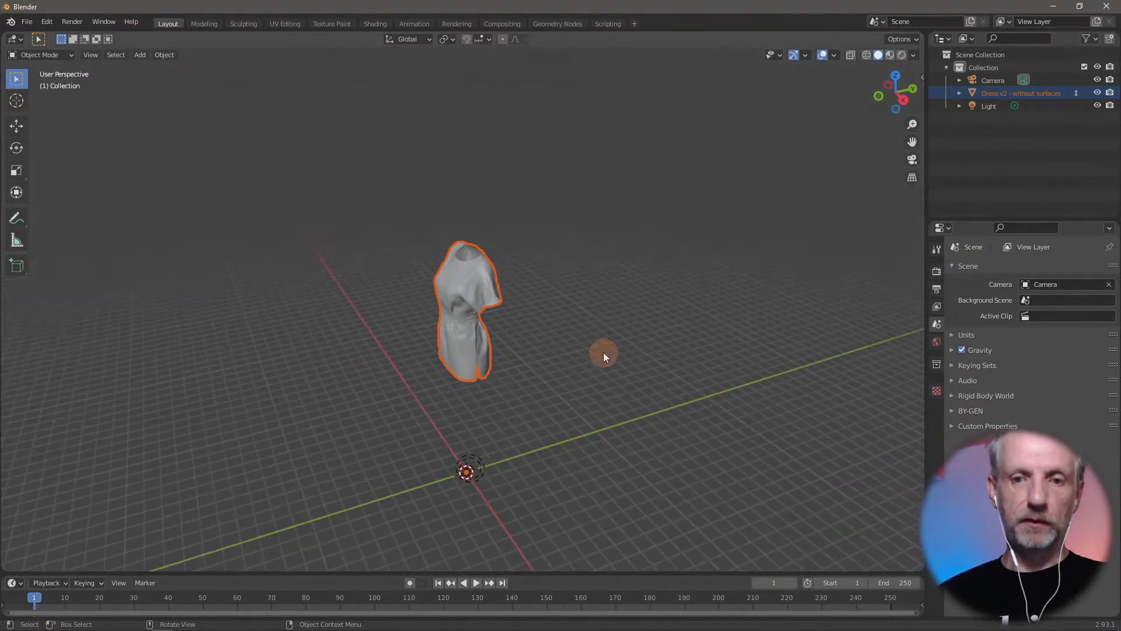
# Scale the dress by 0.01 and frame it in the viewport at an angle
pyautogui.click(465, 327)
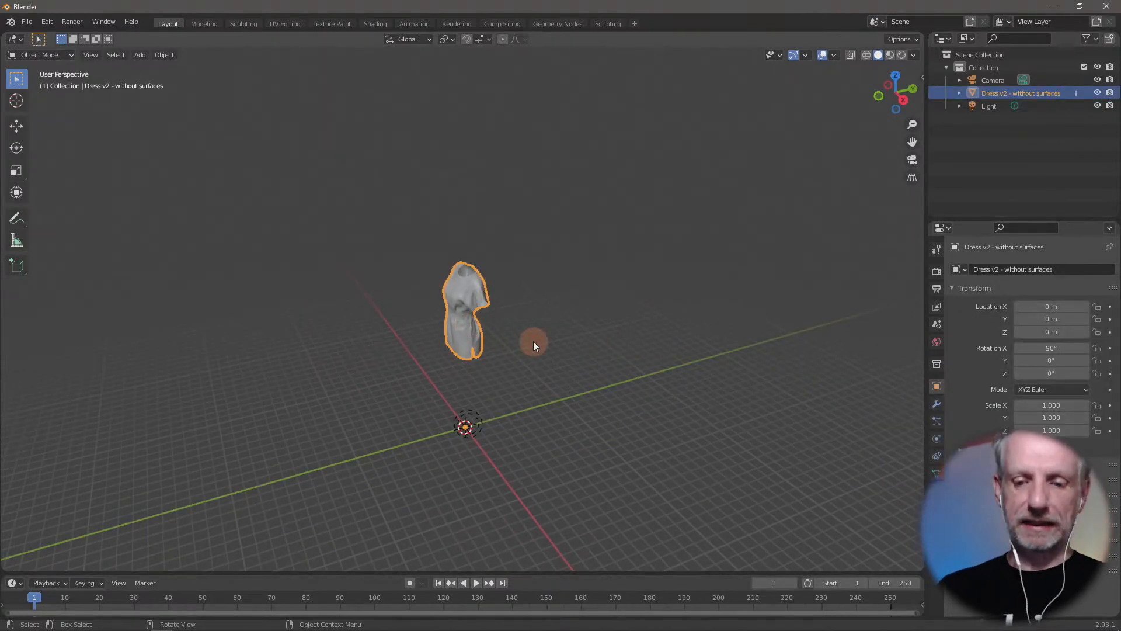
pyautogui.write('s0.01')
pyautogui.press('Return')
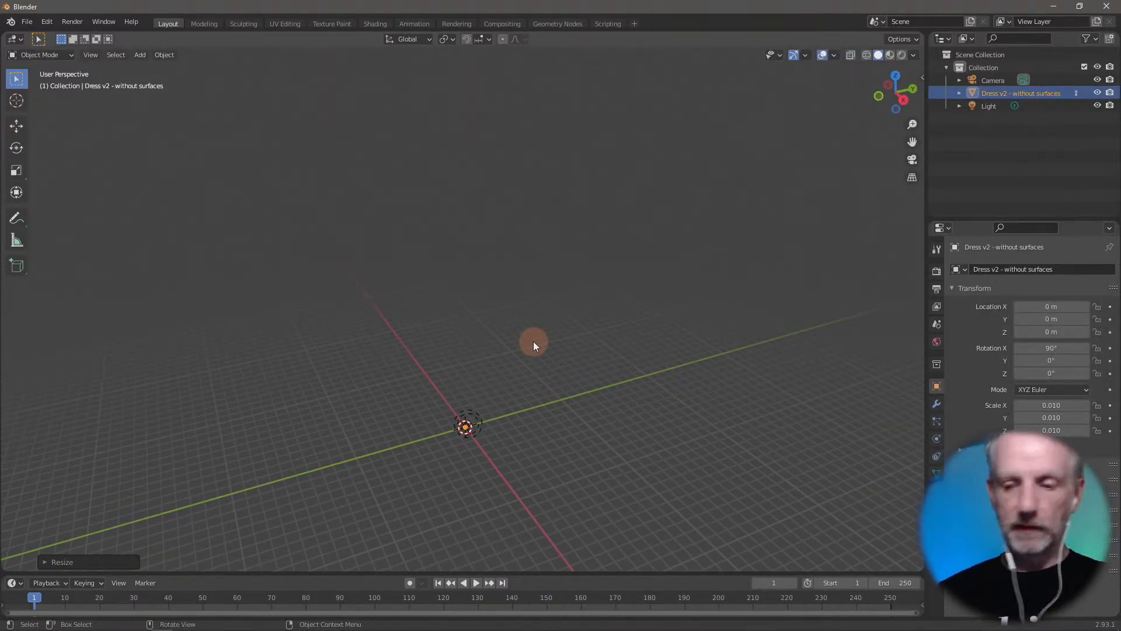
pyautogui.press('KP_Decimal')
pyautogui.moveTo(547, 345); pyautogui.dragTo(575, 327, button='middle')
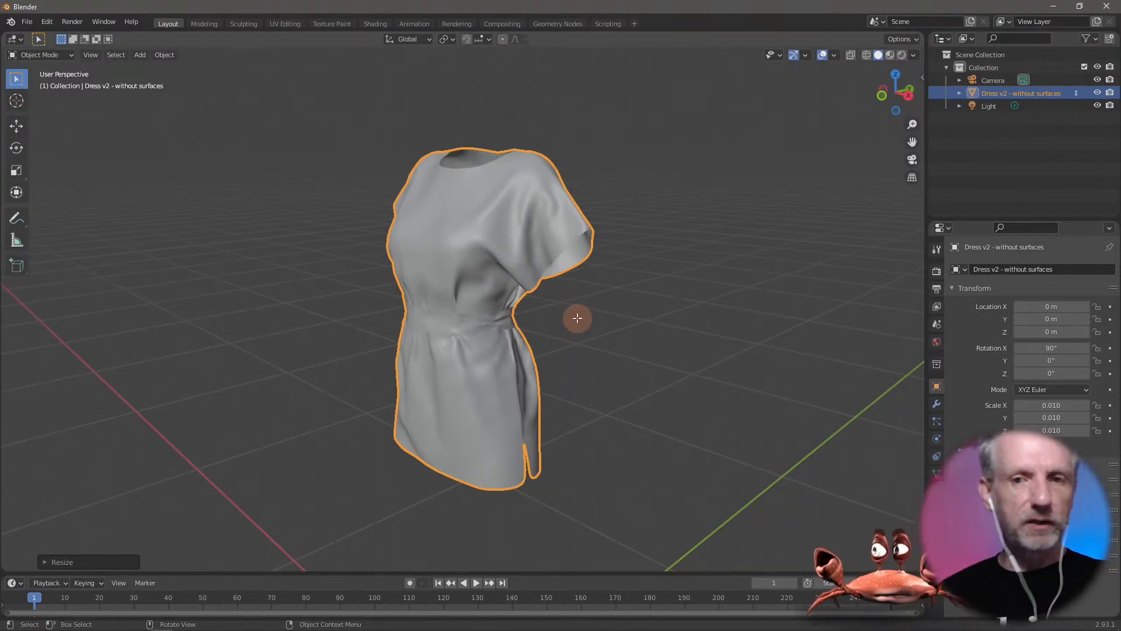
# Separate the dress mesh into individual objects by loose parts and return to Object Mode
pyautogui.press('Tab')
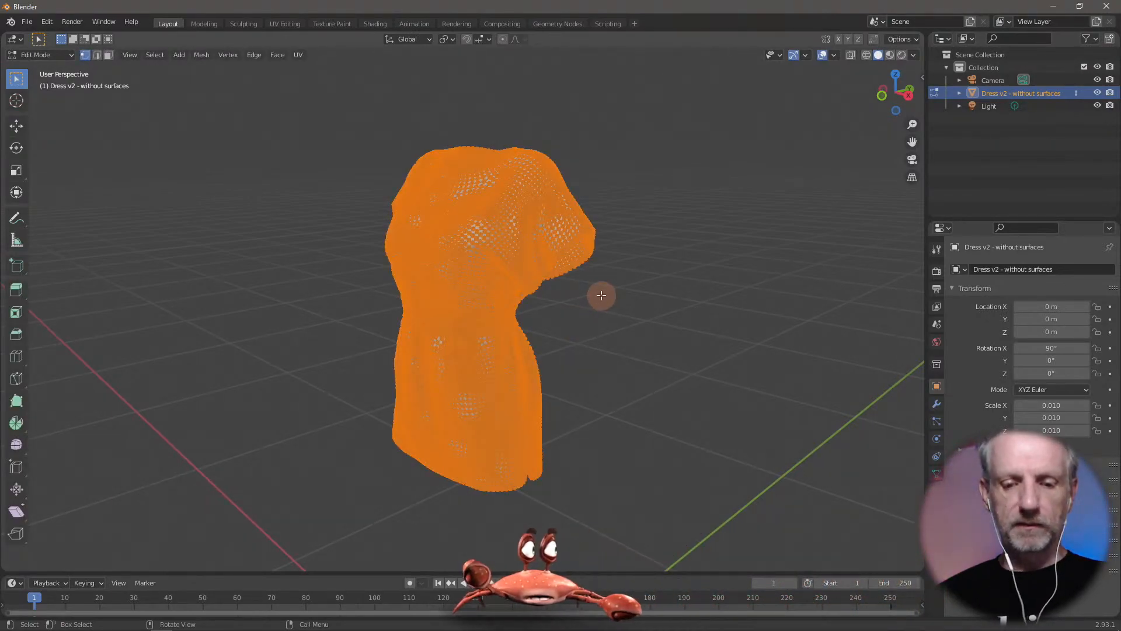
pyautogui.press('p')
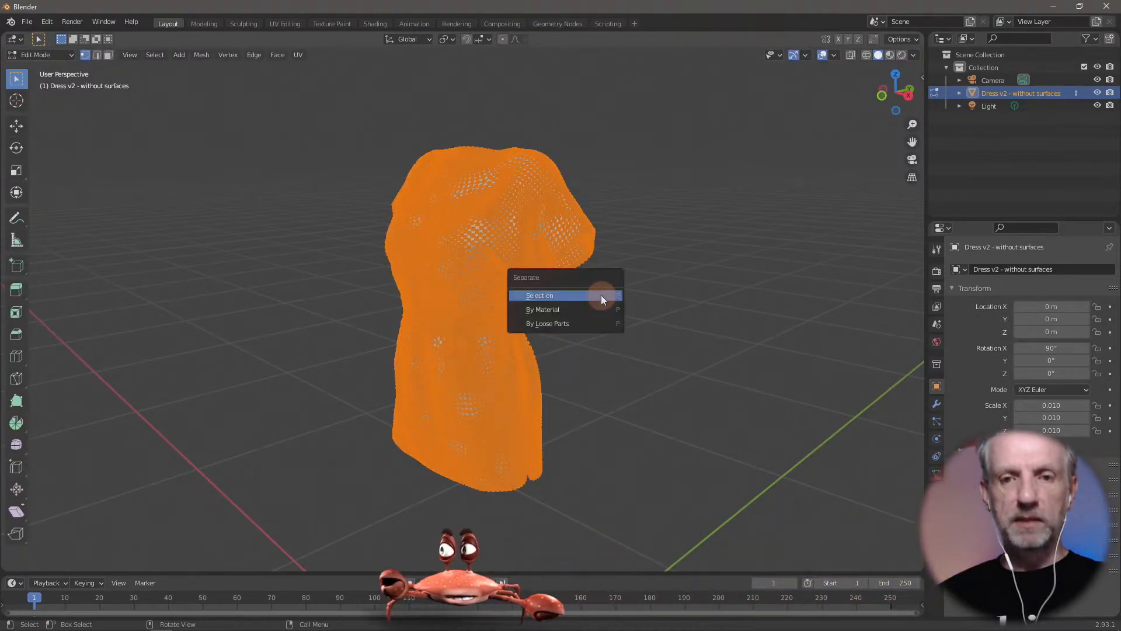
pyautogui.click(596, 326)
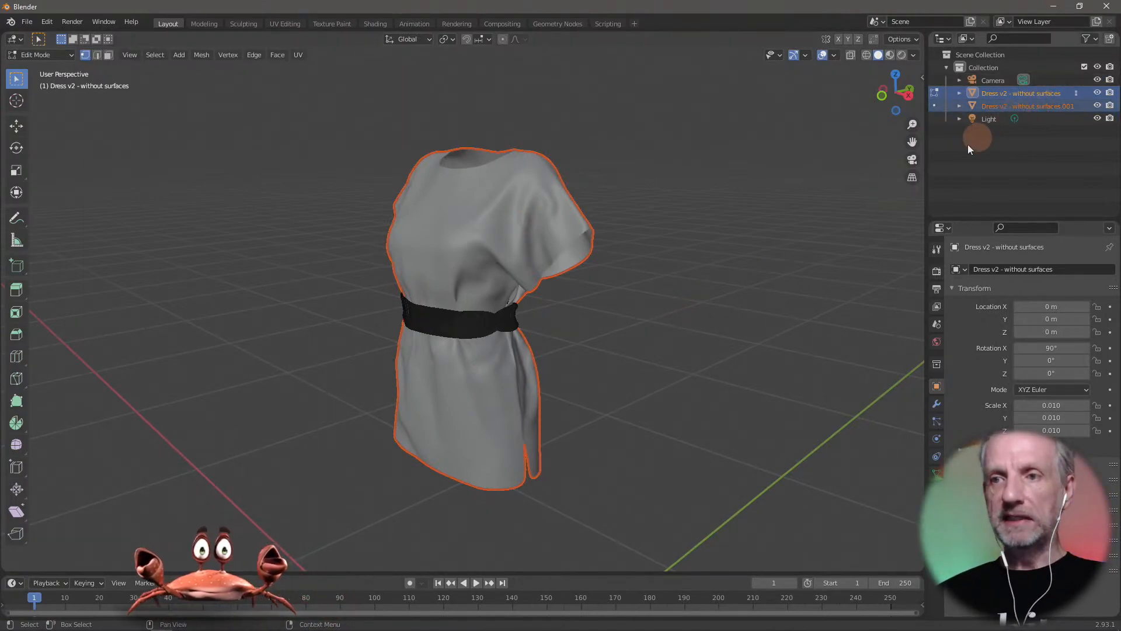
pyautogui.press('Tab')
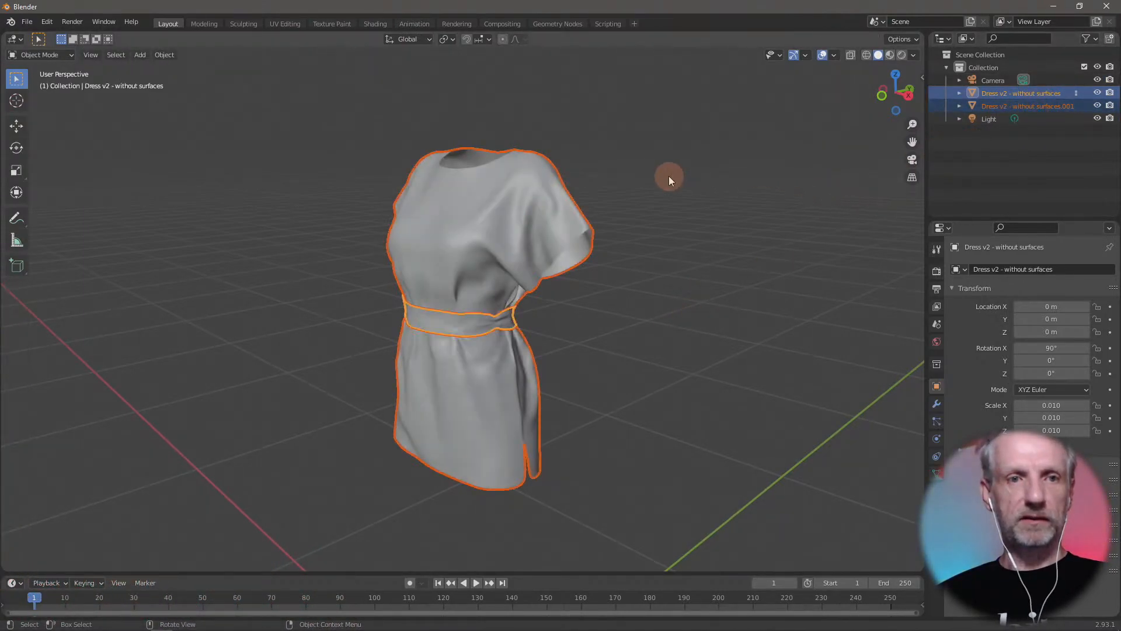
# Start a Wavefront OBJ export and browse to Dropbox > ! Substance > Simple Dress > OBJs
pyautogui.click(32, 23)
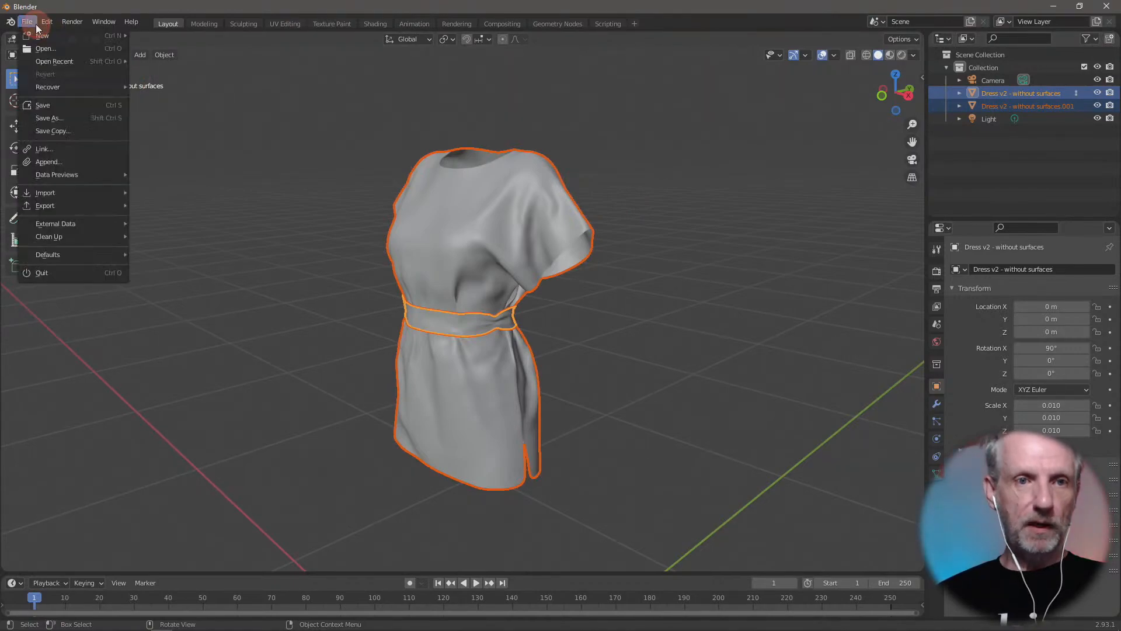
pyautogui.moveTo(72, 204)
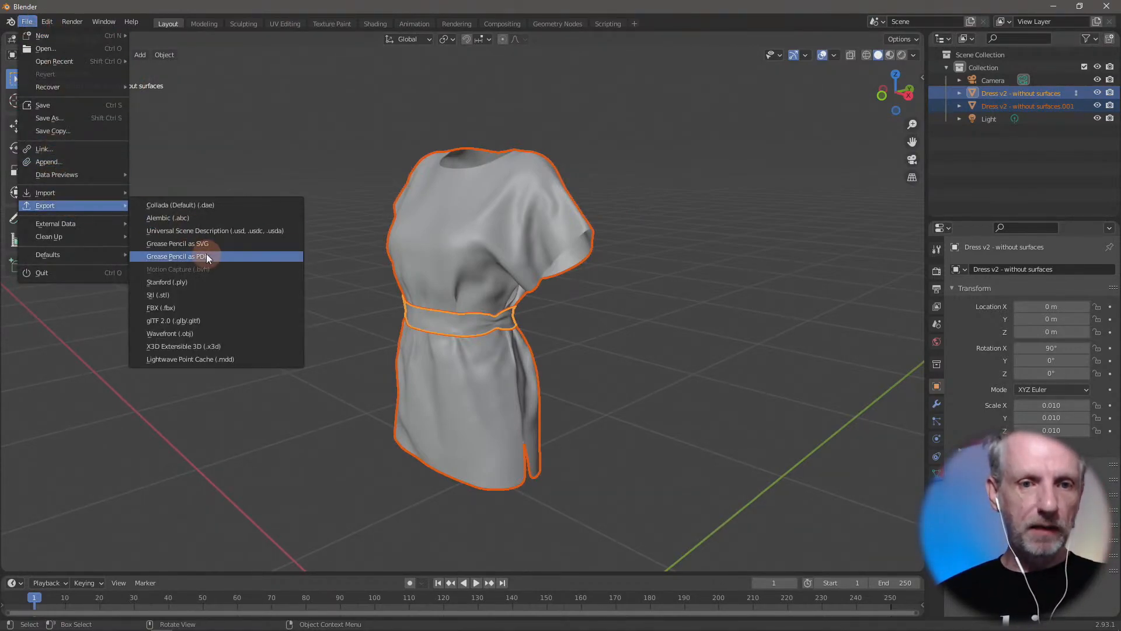
pyautogui.click(212, 335)
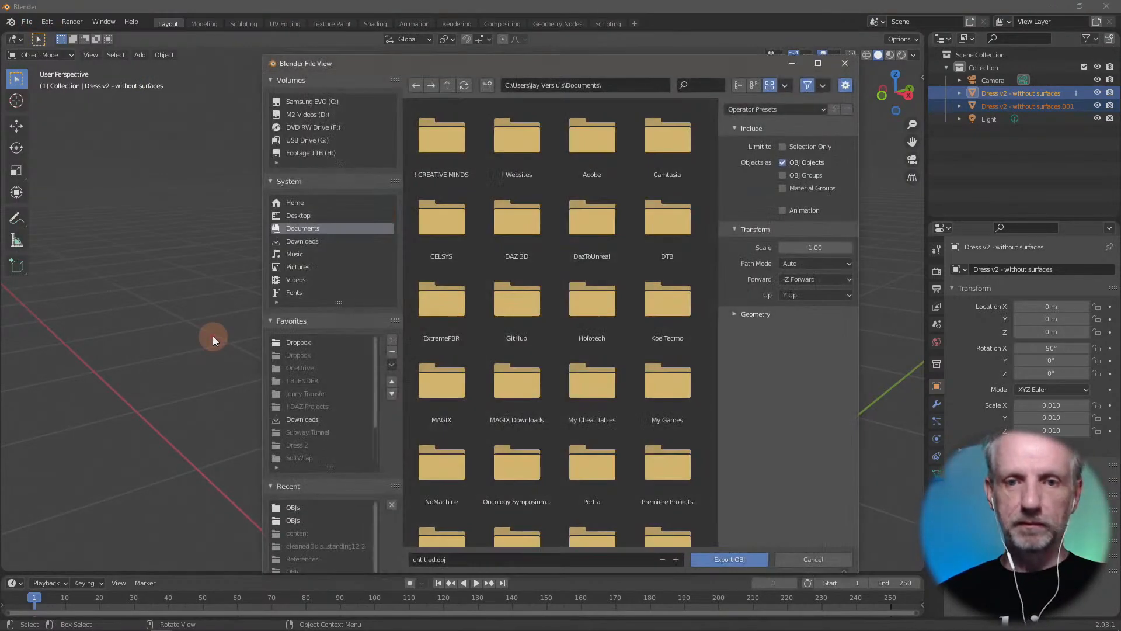
pyautogui.click(310, 342)
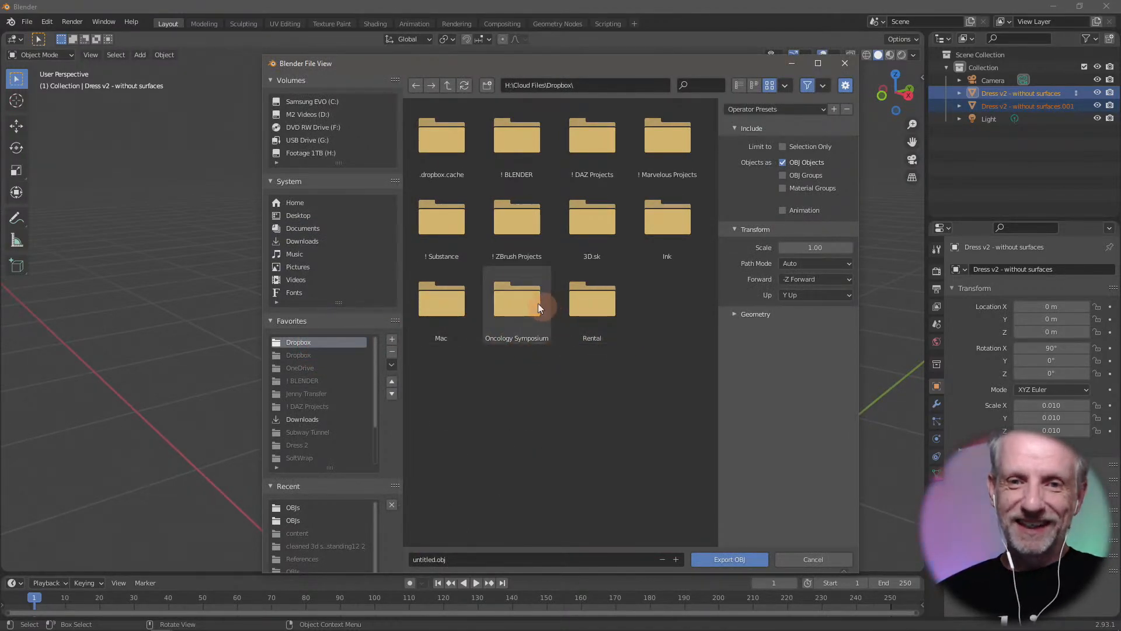
pyautogui.doubleClick(463, 224)
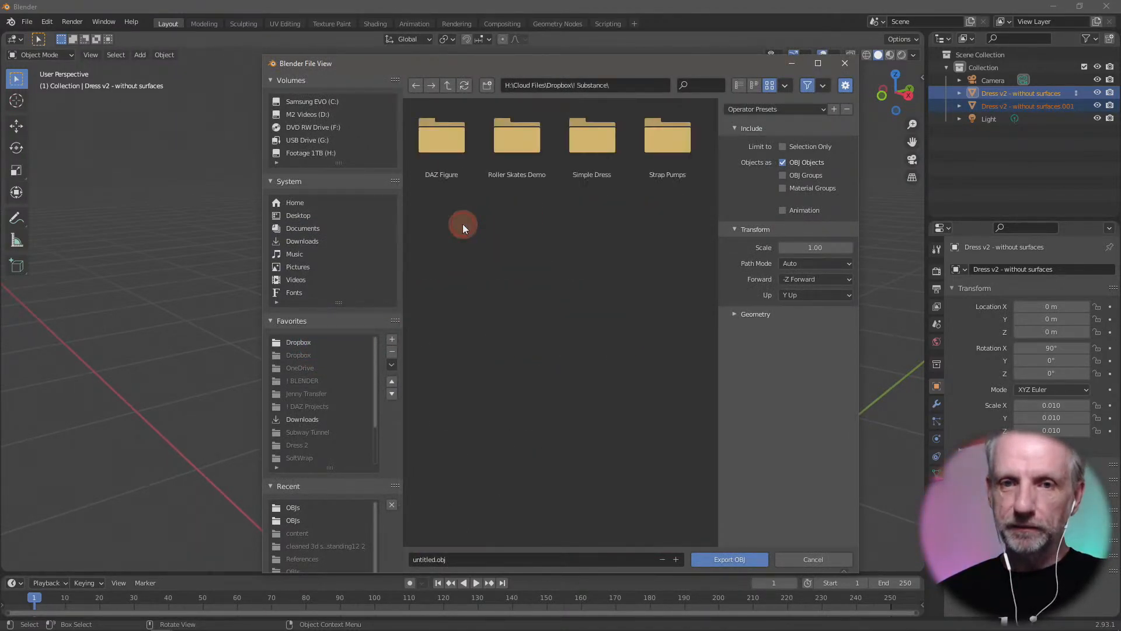
pyautogui.doubleClick(590, 160)
pyautogui.doubleClick(595, 149)
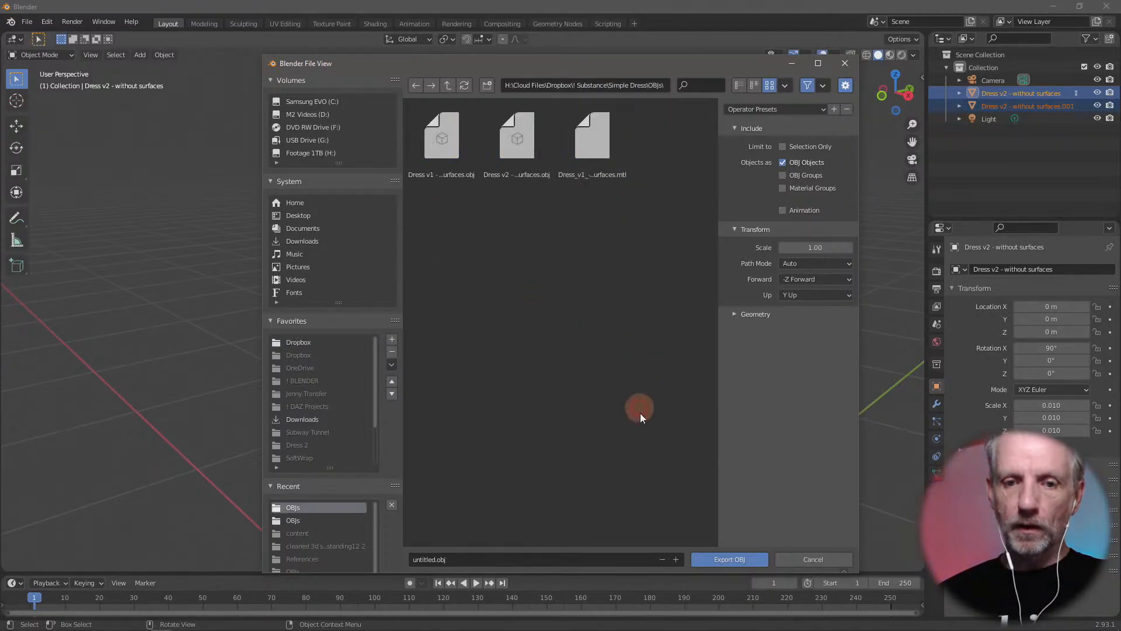
# Name the export "Dress v3 - split no surfaces.obj" and export it with OBJ Objects enabled and scale 1.00
pyautogui.click(590, 561)
pyautogui.write('DR')
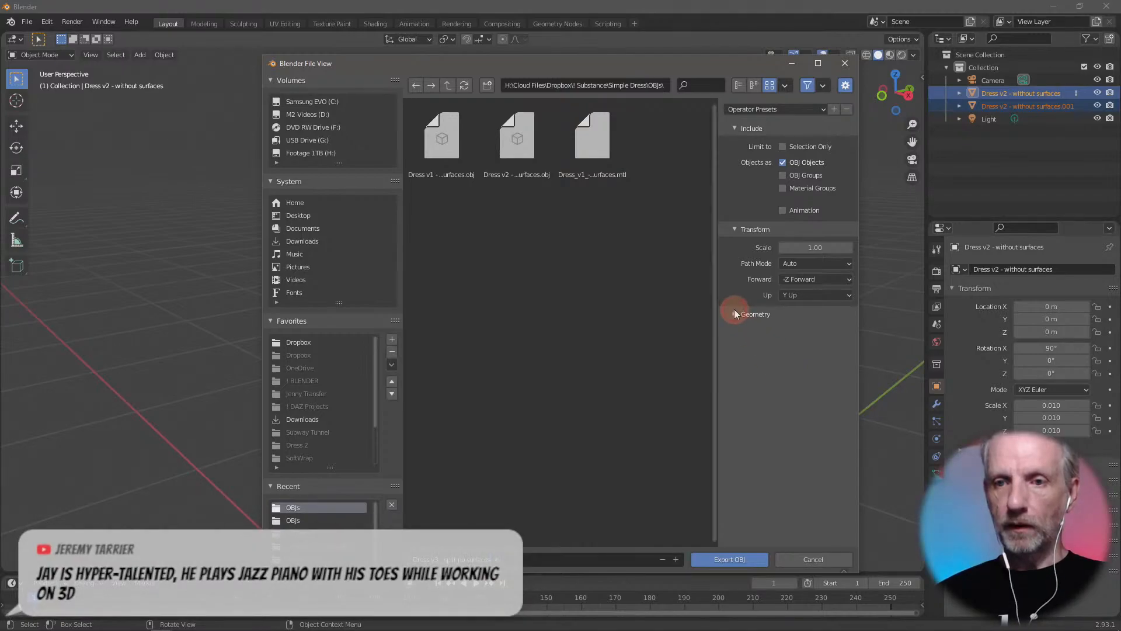
pyautogui.click(727, 559)
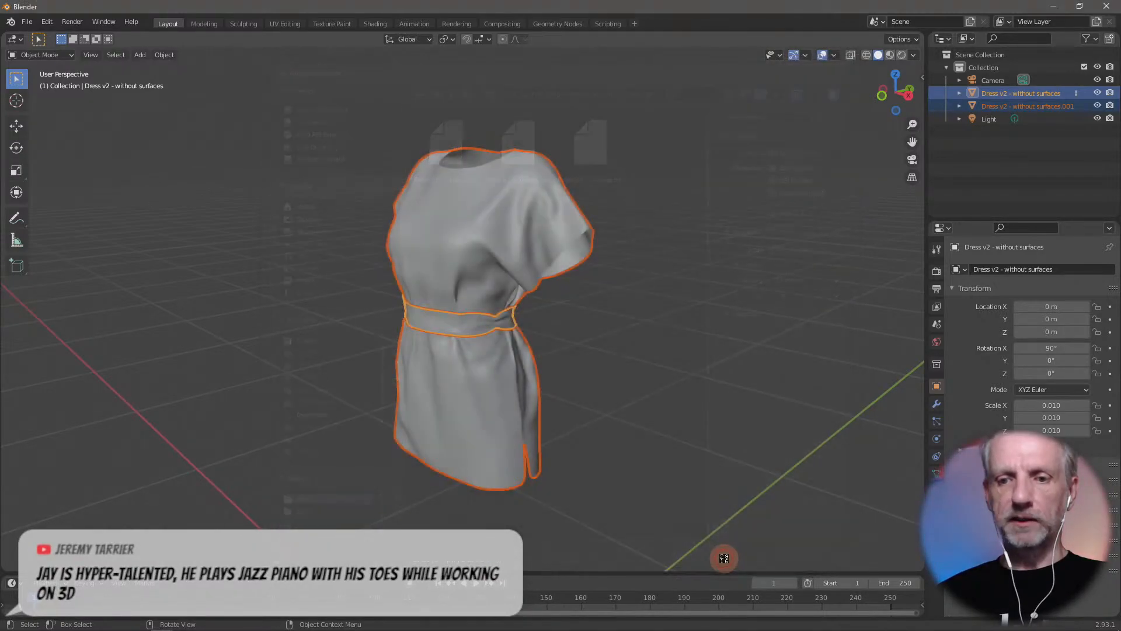
# Switch to Substance 3D Painter, start a new project and begin selecting its mesh file from the OBJs folder
pyautogui.hotkey('alt', 'Tab')
pyautogui.hotkey('alt', 'Tab')
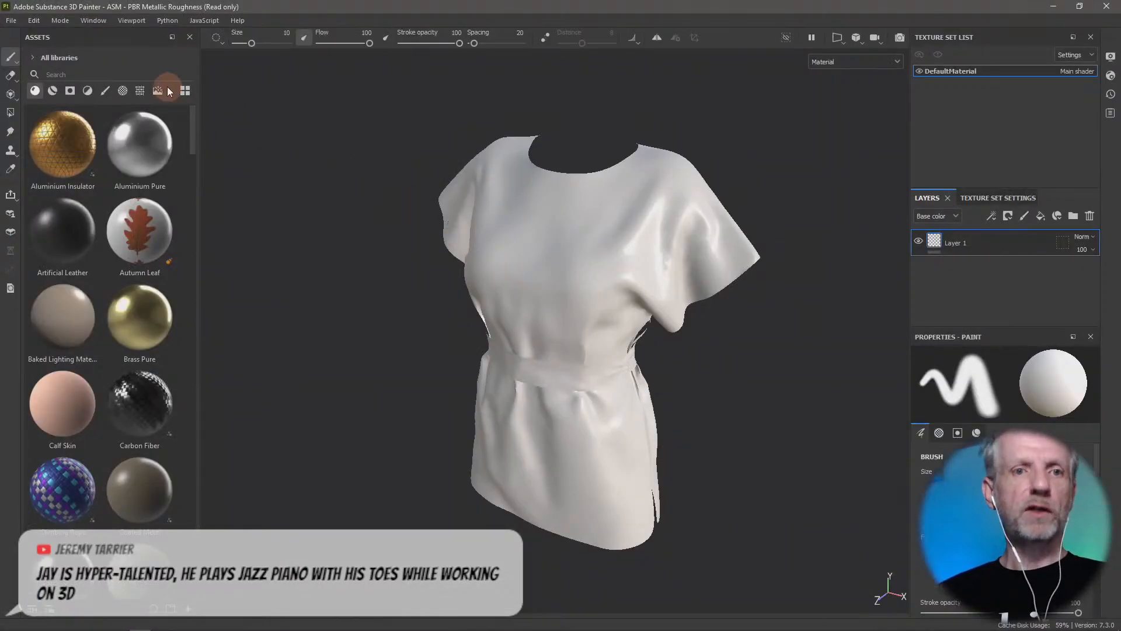
pyautogui.click(6, 21)
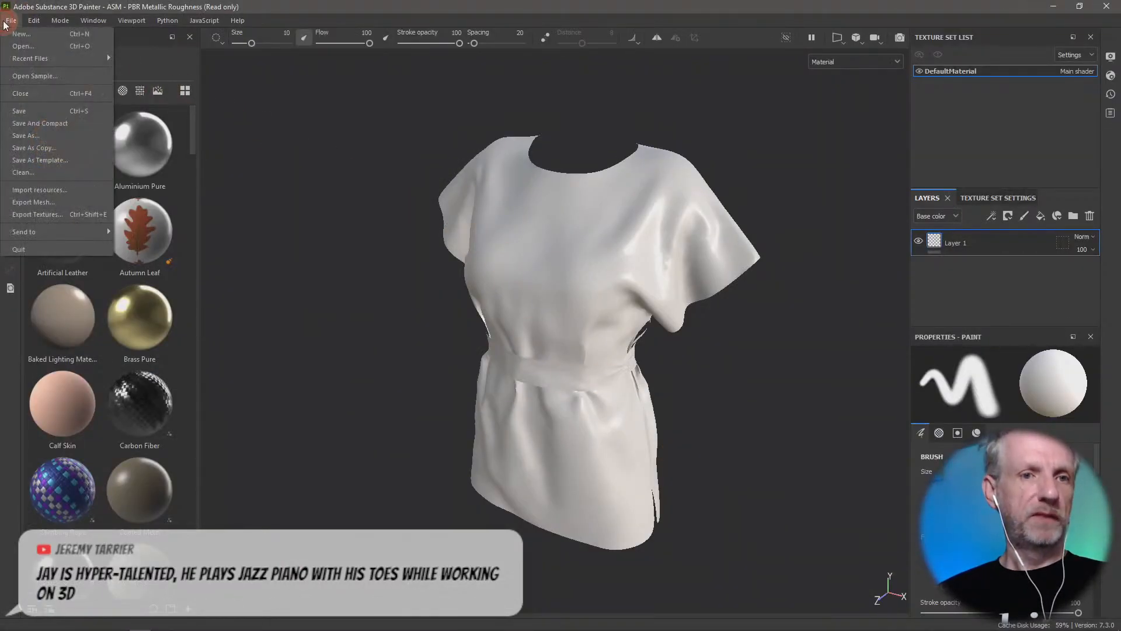
pyautogui.click(86, 36)
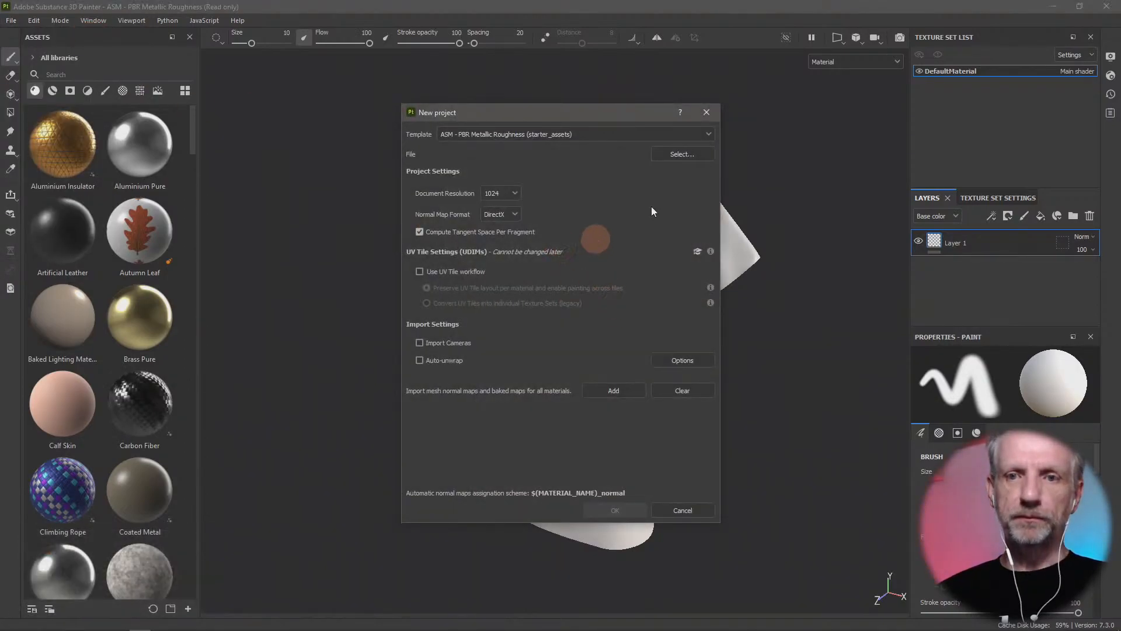
pyautogui.click(675, 153)
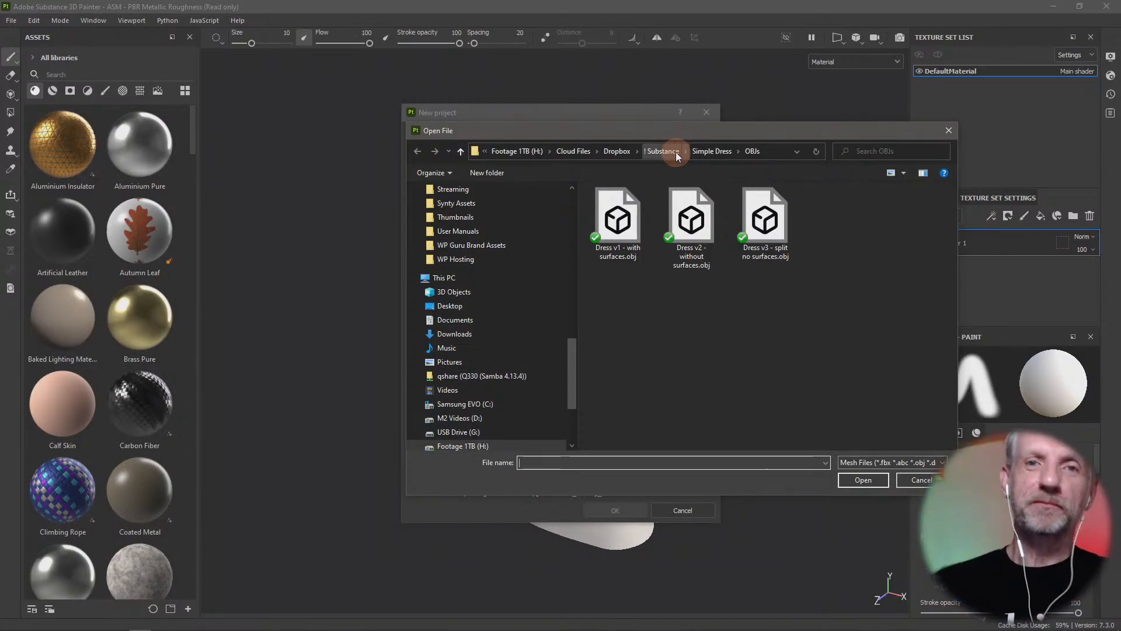
# Switch to the browser to view the Epidemic Sound music page, and return to the mesh file selection in Substance 3D Painter
pyautogui.hotkey('alt', 'Tab')
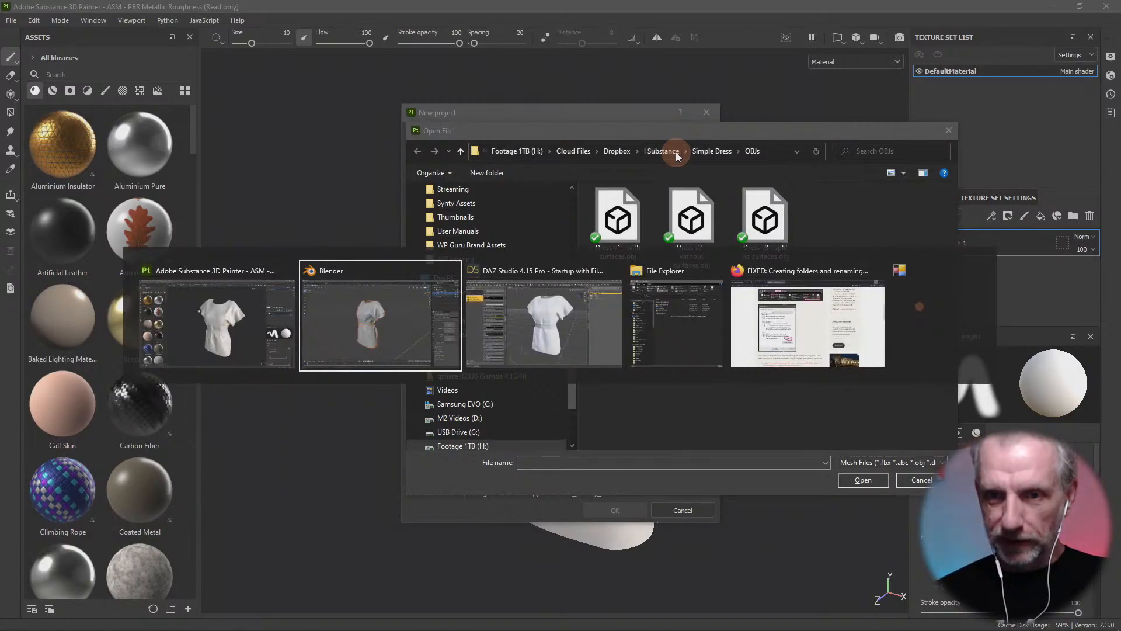
pyautogui.hotkey('alt', 'Tab')
pyautogui.hotkey('alt', 'Tab')
pyautogui.hotkey('alt', 'Tab')
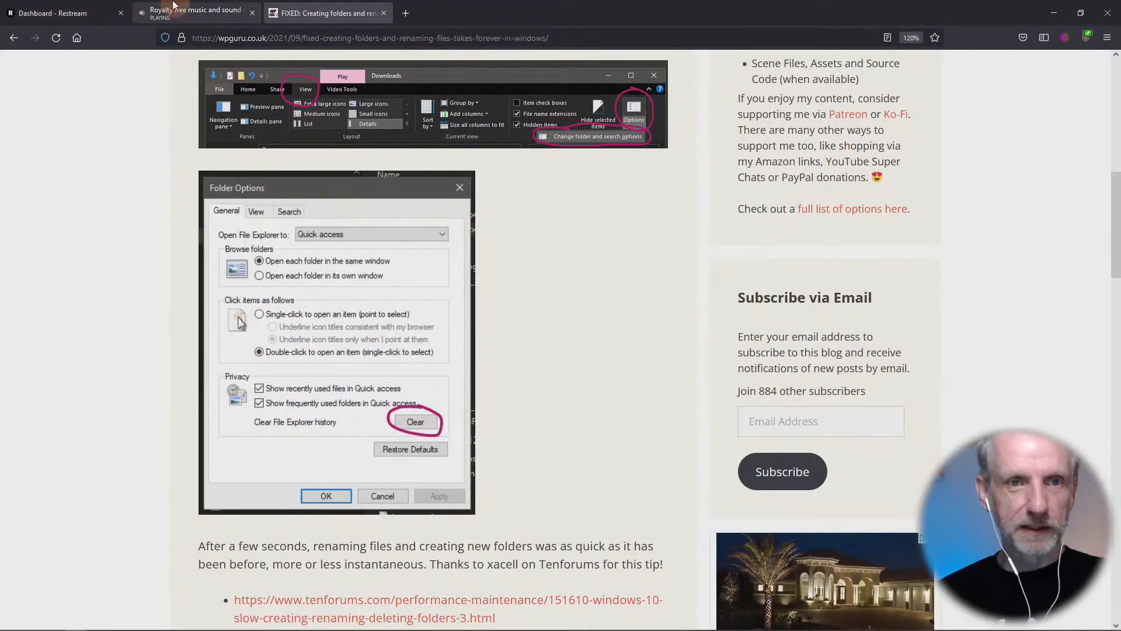
pyautogui.click(173, 8)
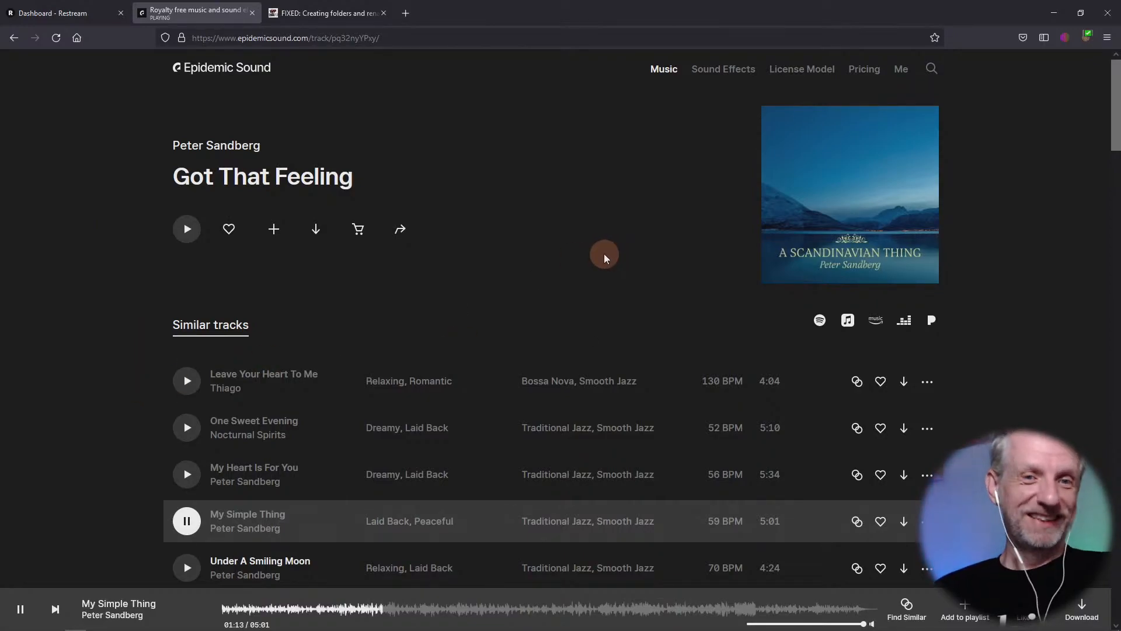
pyautogui.hotkey('alt', 'Tab')
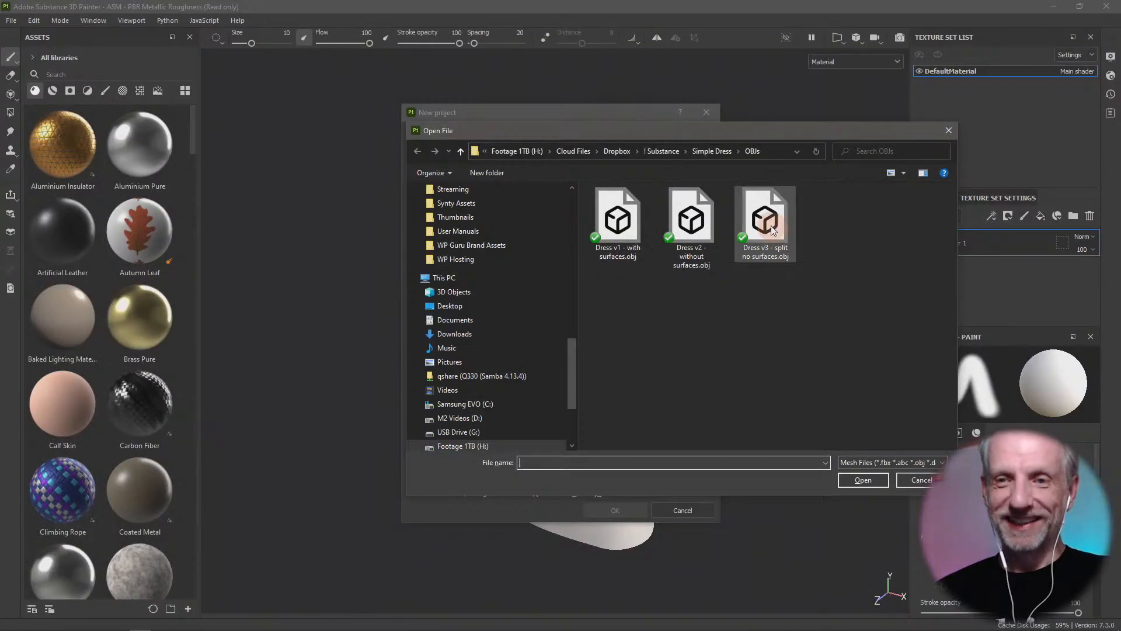
# Create the project from "Dress v3 - split no surfaces.obj" with the ASM - PBR Metallic Roughness template and 1024 resolution
pyautogui.click(772, 230)
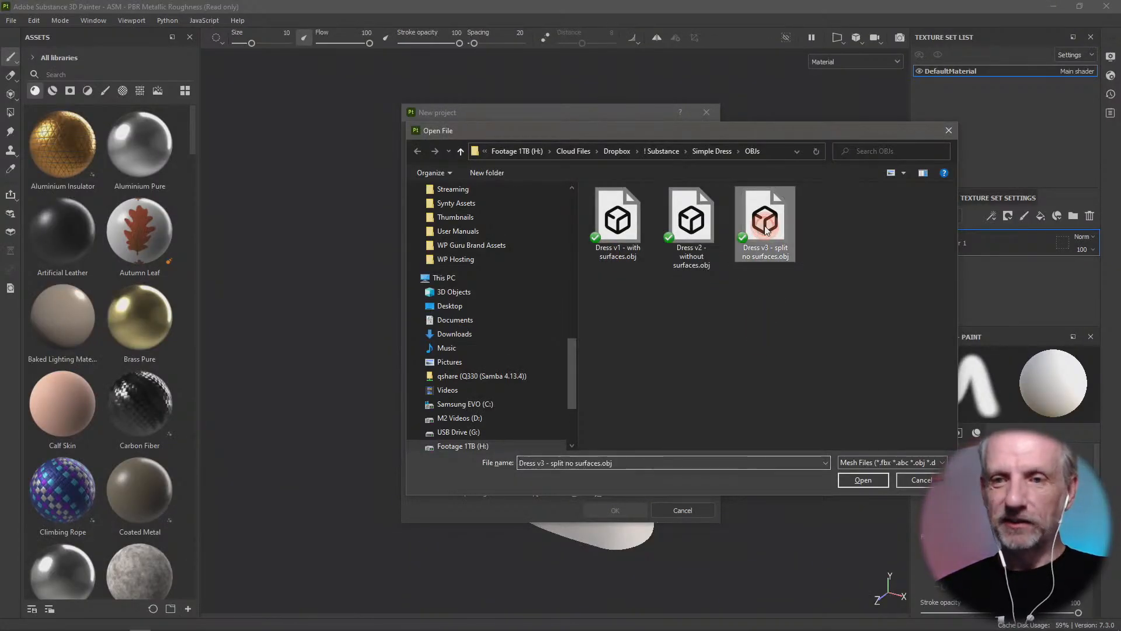
pyautogui.click(863, 480)
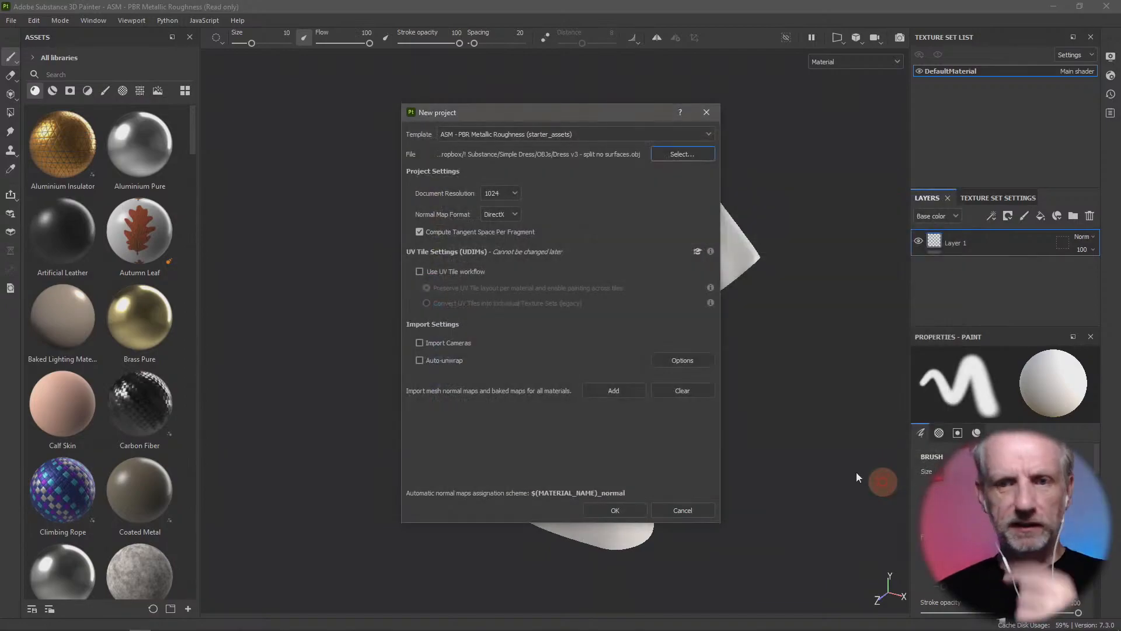
pyautogui.click(628, 509)
pyautogui.click(540, 342)
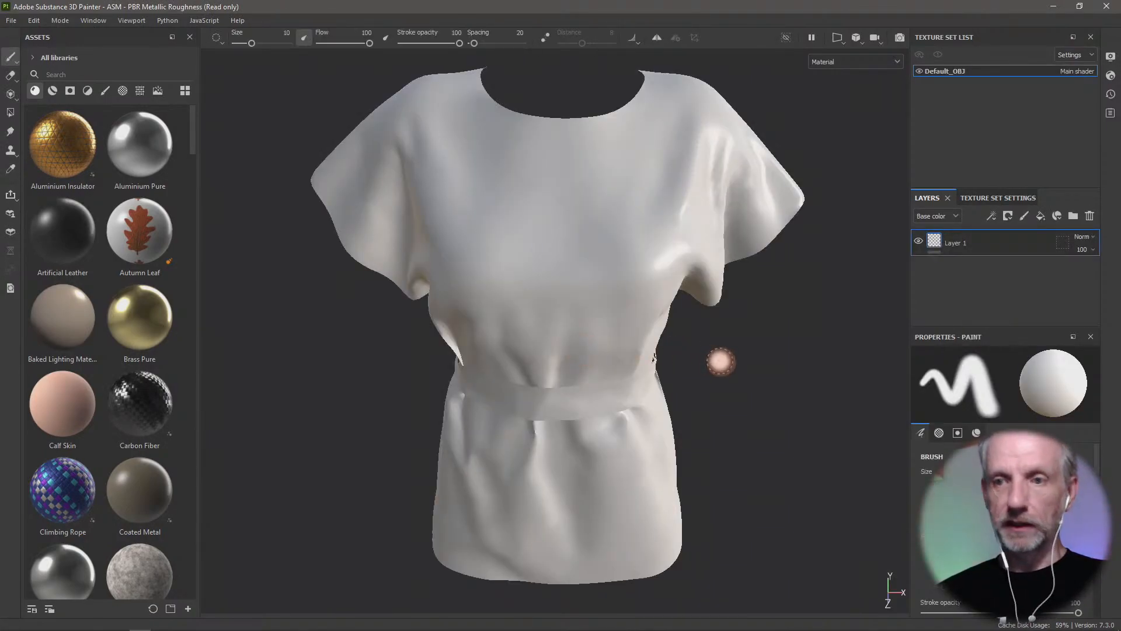
# Edit Layer 1's geometry mask and exclude both the dress and belt meshes from it
pyautogui.keyDown('alt'); pyautogui.moveTo(763, 380); pyautogui.dragTo(671, 363); pyautogui.keyUp('alt')
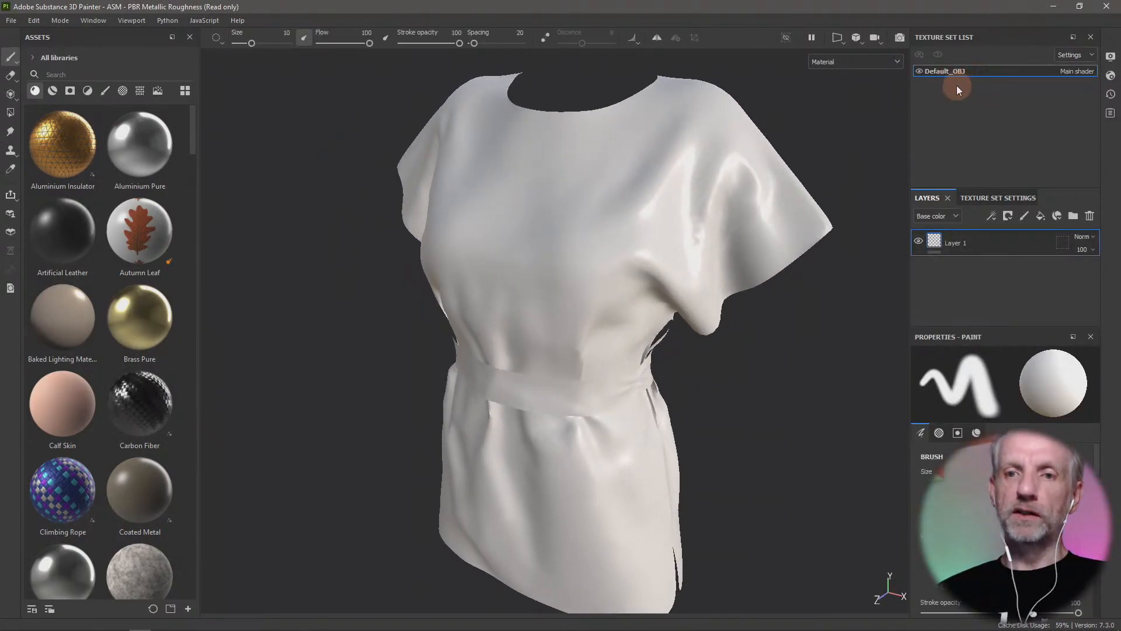
pyautogui.scroll(-3, 726, 296)
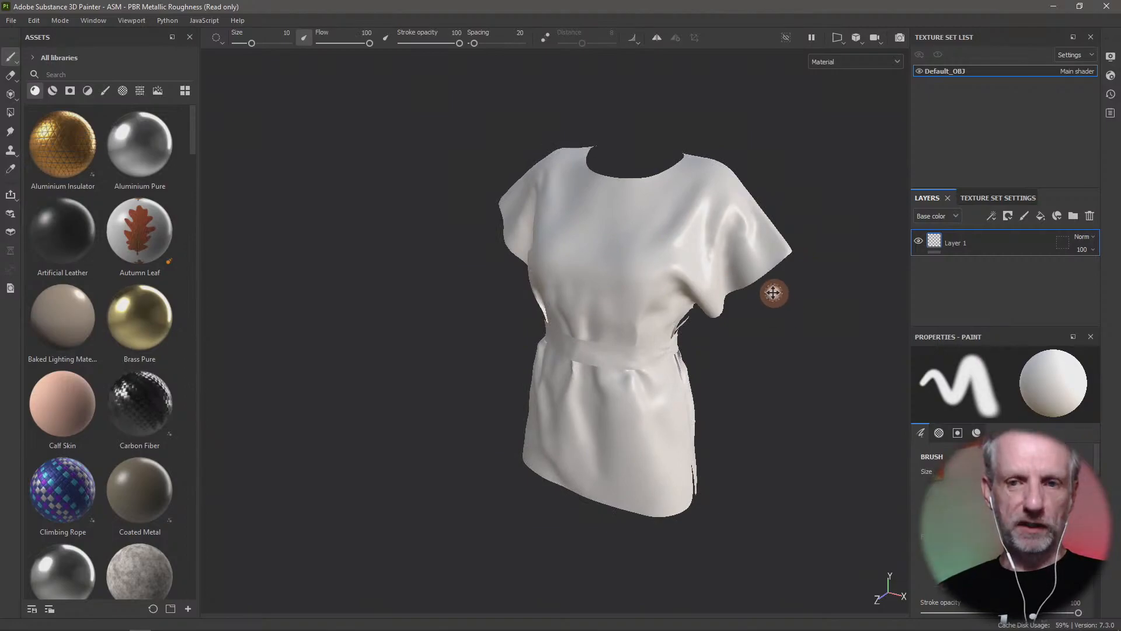
pyautogui.keyDown('alt'); pyautogui.moveTo(773, 293); pyautogui.dragTo(660, 275, button='middle'); pyautogui.keyUp('alt')
pyautogui.scroll(1, 661, 279)
pyautogui.keyDown('alt'); pyautogui.moveTo(660, 281); pyautogui.dragTo(701, 292); pyautogui.keyUp('alt')
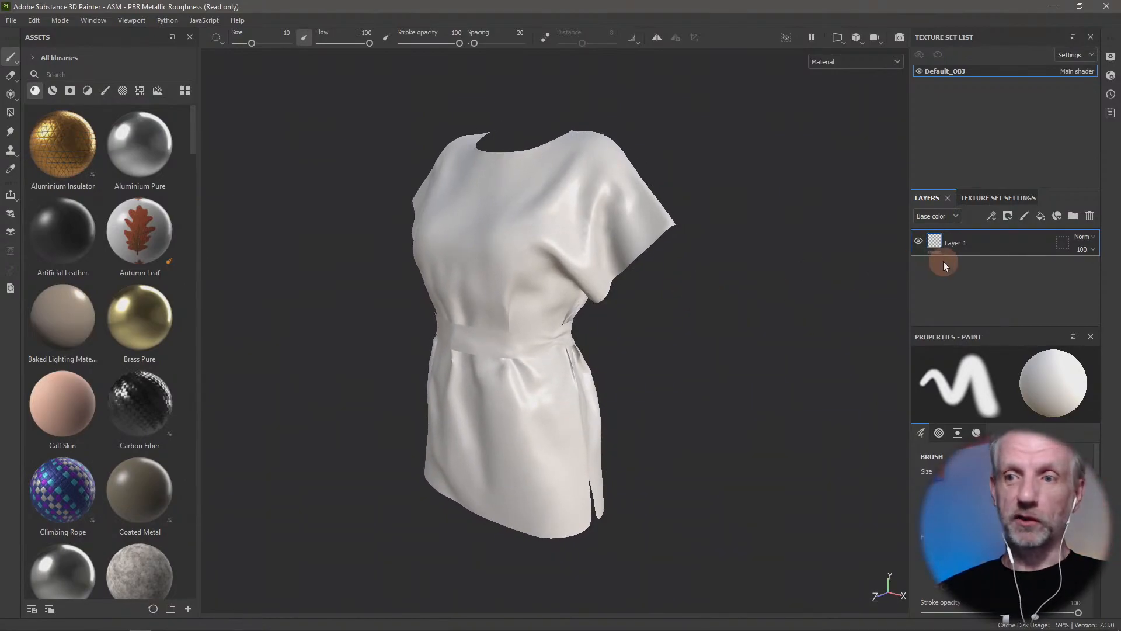
pyautogui.click(1063, 242)
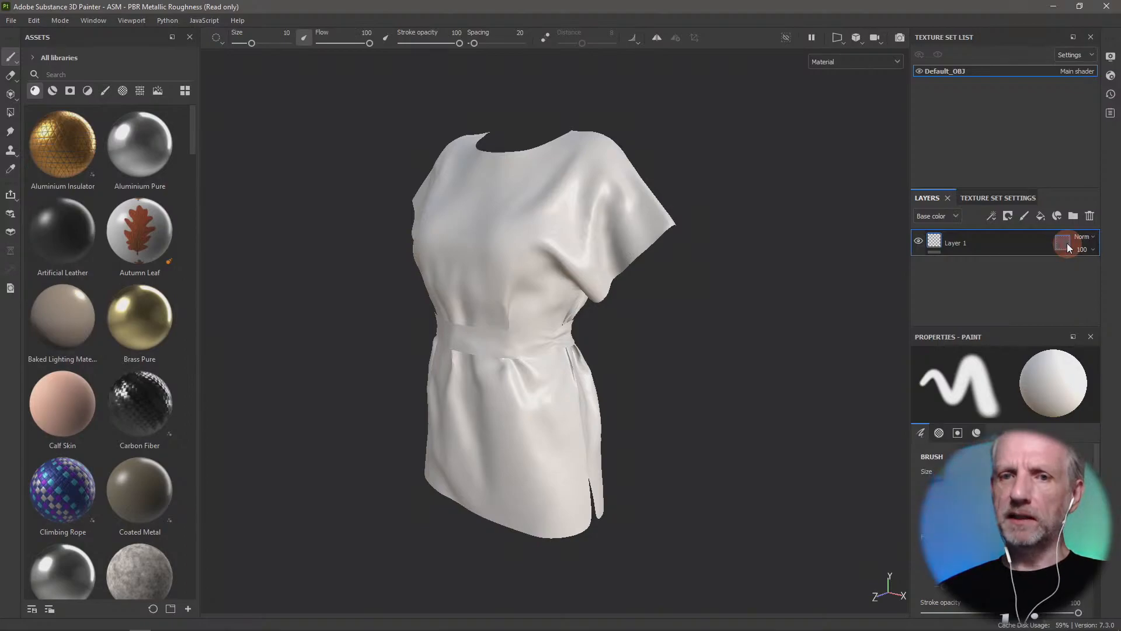
pyautogui.moveTo(326, 102); pyautogui.dragTo(811, 597)
# Examine from several angles how the geometry mask distinguishes the belt from the rest of the dress
pyautogui.keyDown('alt'); pyautogui.moveTo(794, 503); pyautogui.dragTo(618, 493); pyautogui.keyUp('alt')
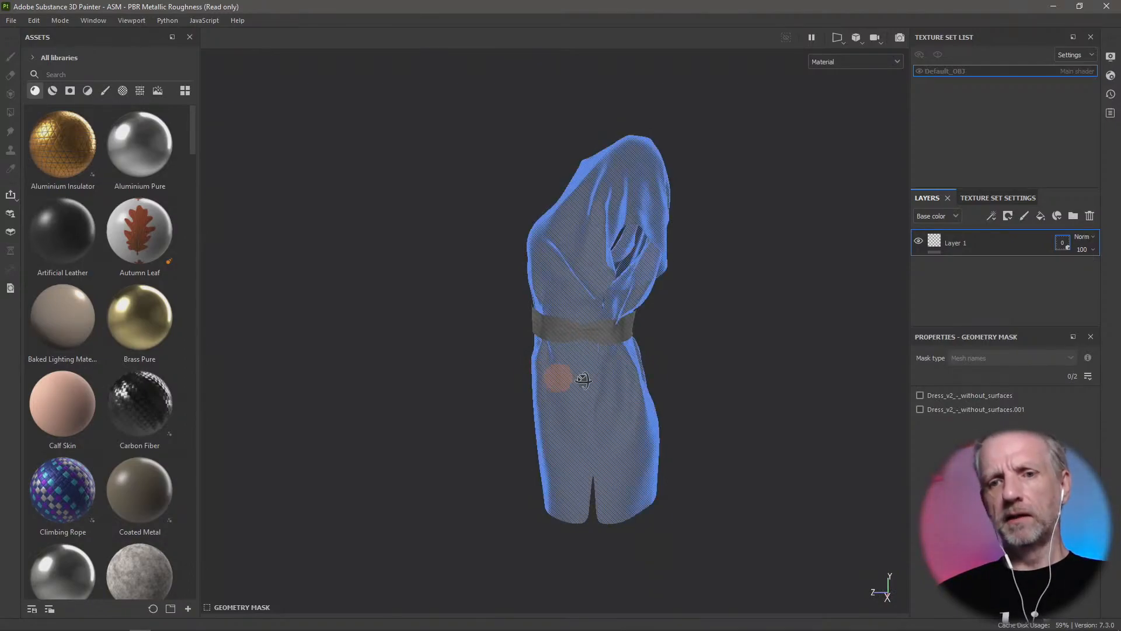
pyautogui.keyDown('alt'); pyautogui.moveTo(552, 376); pyautogui.dragTo(738, 396); pyautogui.keyUp('alt')
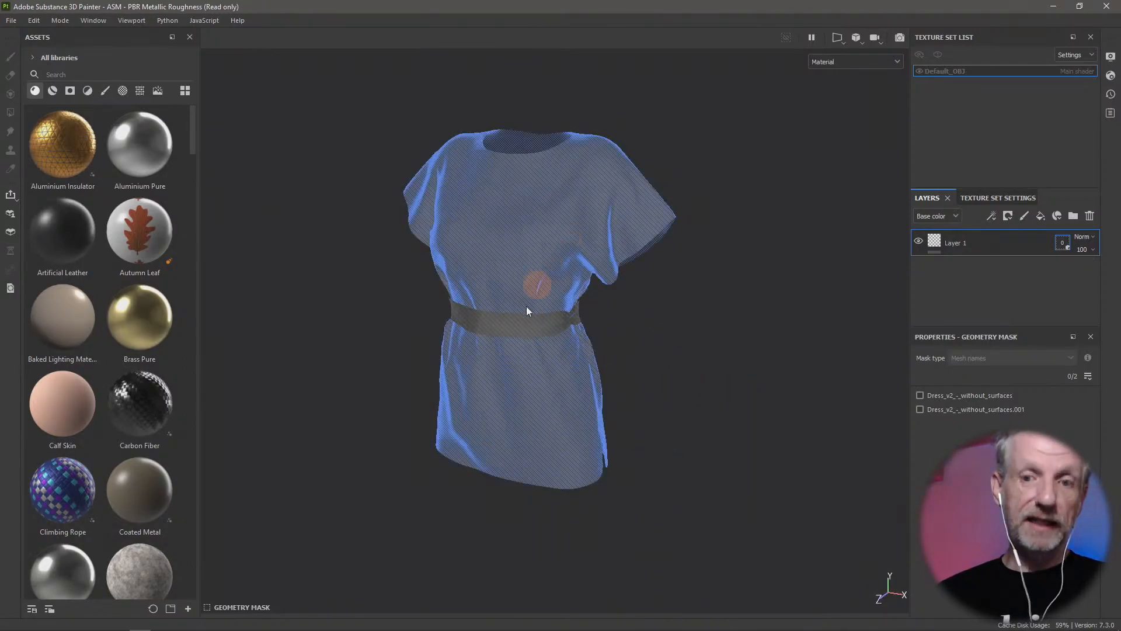
pyautogui.keyDown('alt'); pyautogui.moveTo(545, 270); pyautogui.dragTo(575, 320); pyautogui.keyUp('alt')
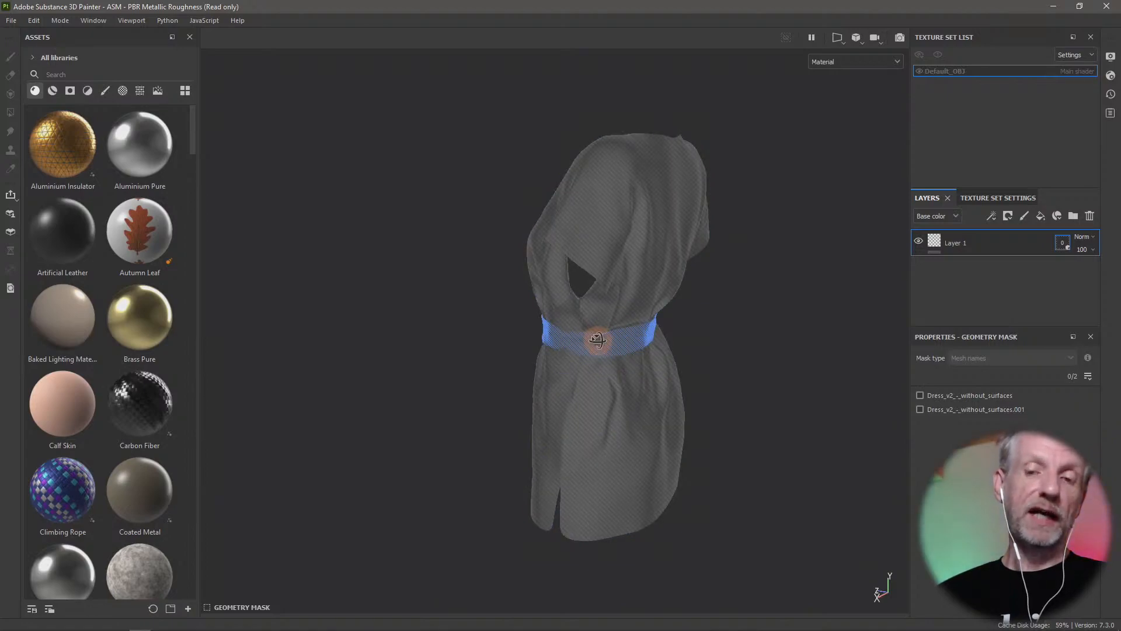
pyautogui.keyDown('alt'); pyautogui.moveTo(602, 340); pyautogui.dragTo(865, 331); pyautogui.keyUp('alt')
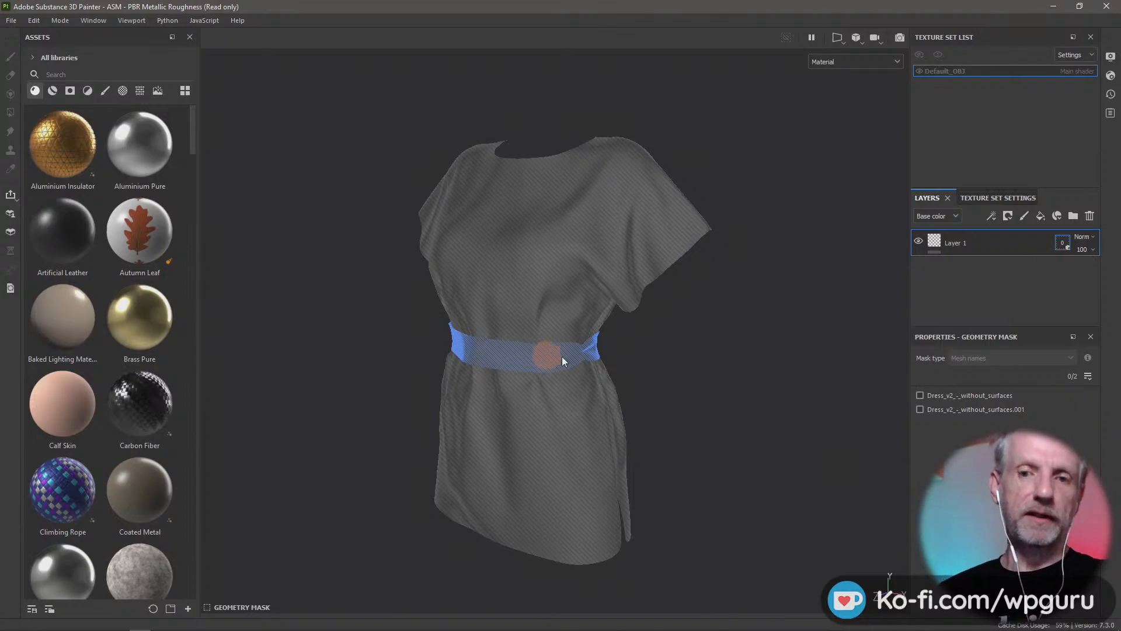
pyautogui.moveTo(569, 352)
pyautogui.keyDown('alt'); pyautogui.mouseDown()
pyautogui.moveTo(470, 352)
pyautogui.moveTo(557, 354)
pyautogui.mouseUp(); pyautogui.keyUp('alt')
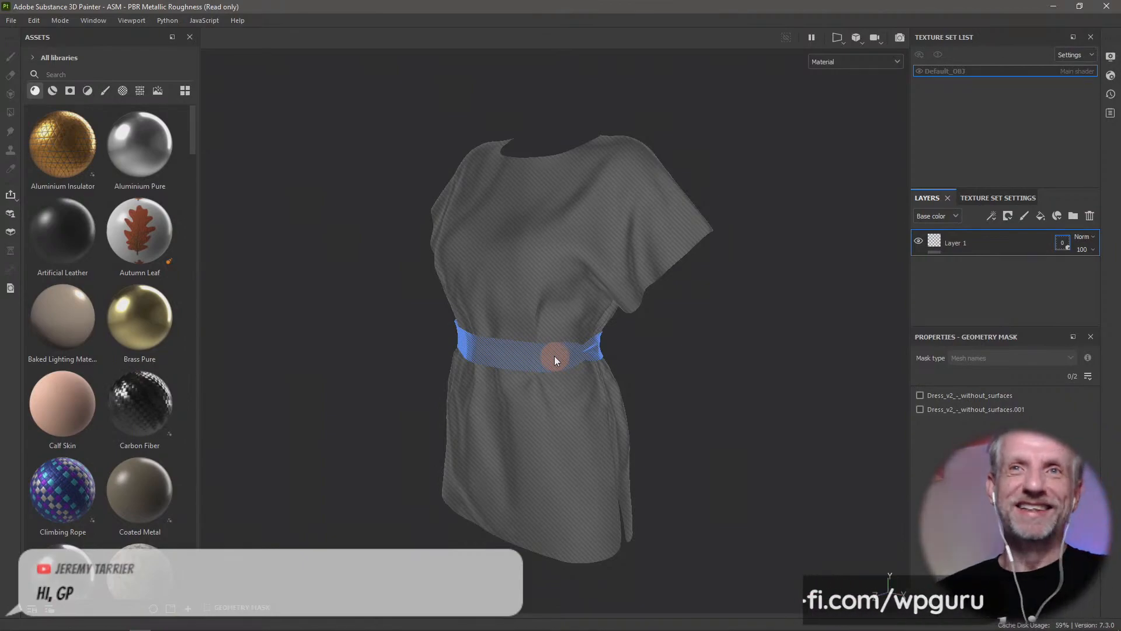
pyautogui.keyDown('alt'); pyautogui.moveTo(541, 354); pyautogui.dragTo(544, 343); pyautogui.keyUp('alt')
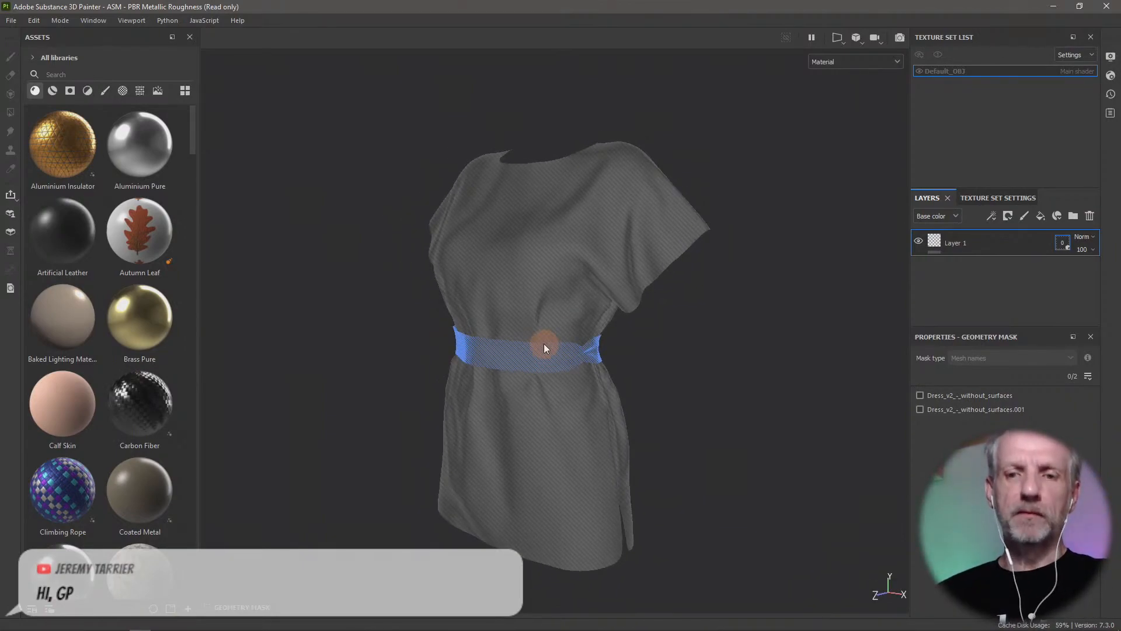
# Switch to DAZ Studio, where the Simple Dress is loaded
pyautogui.hotkey('alt', 'Tab')
pyautogui.hotkey('alt', 'Tab')
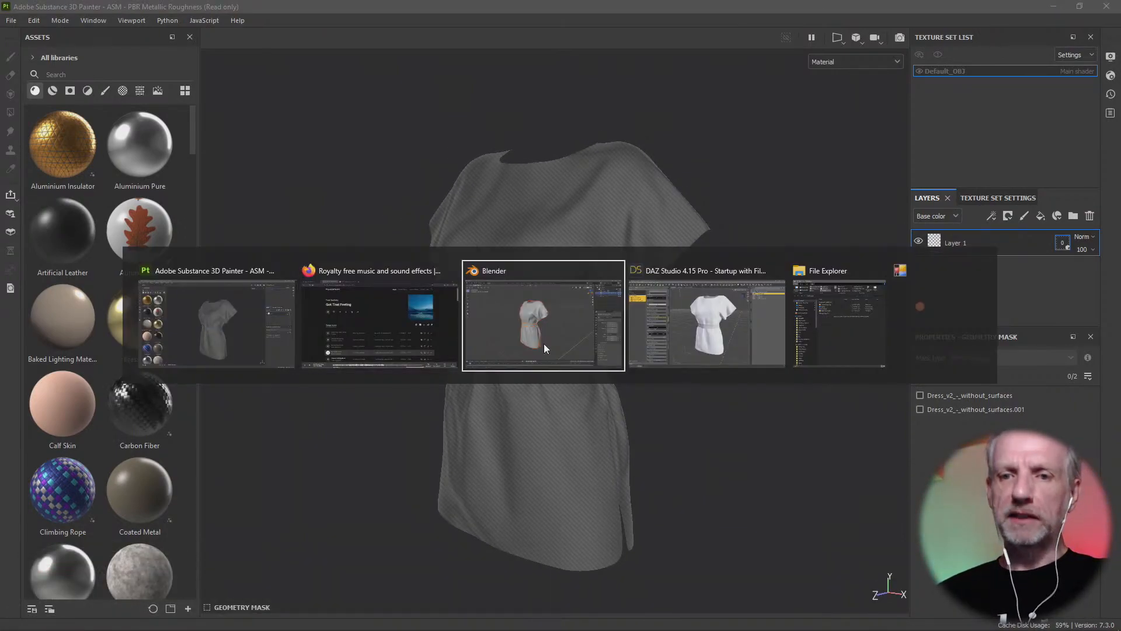
pyautogui.hotkey('alt', 'Tab')
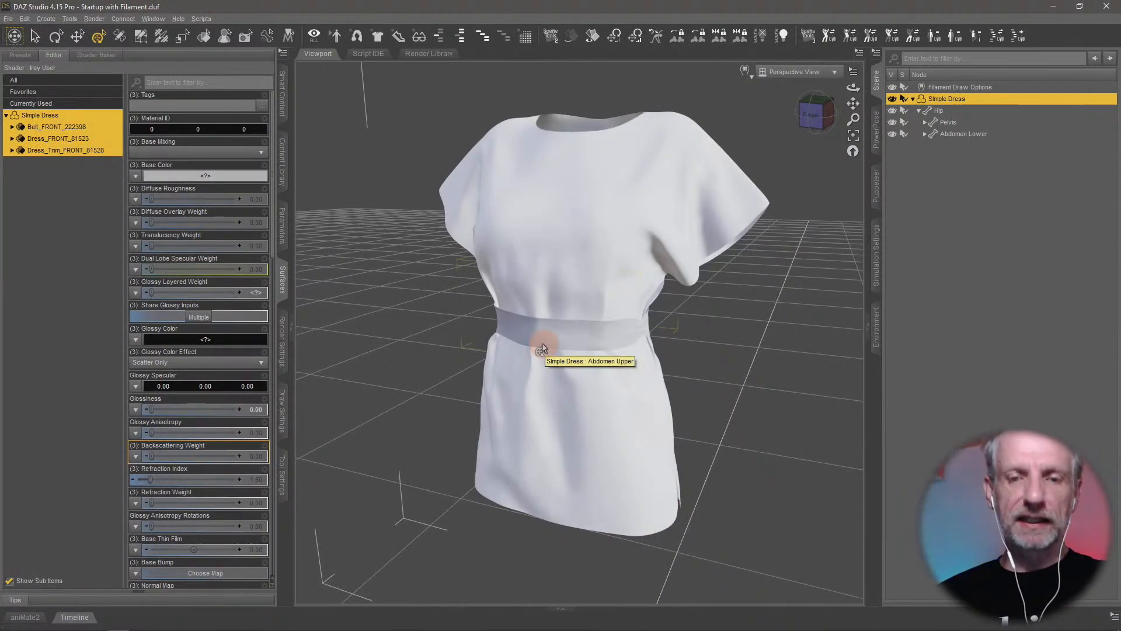
pyautogui.hotkey('alt', 'Tab')
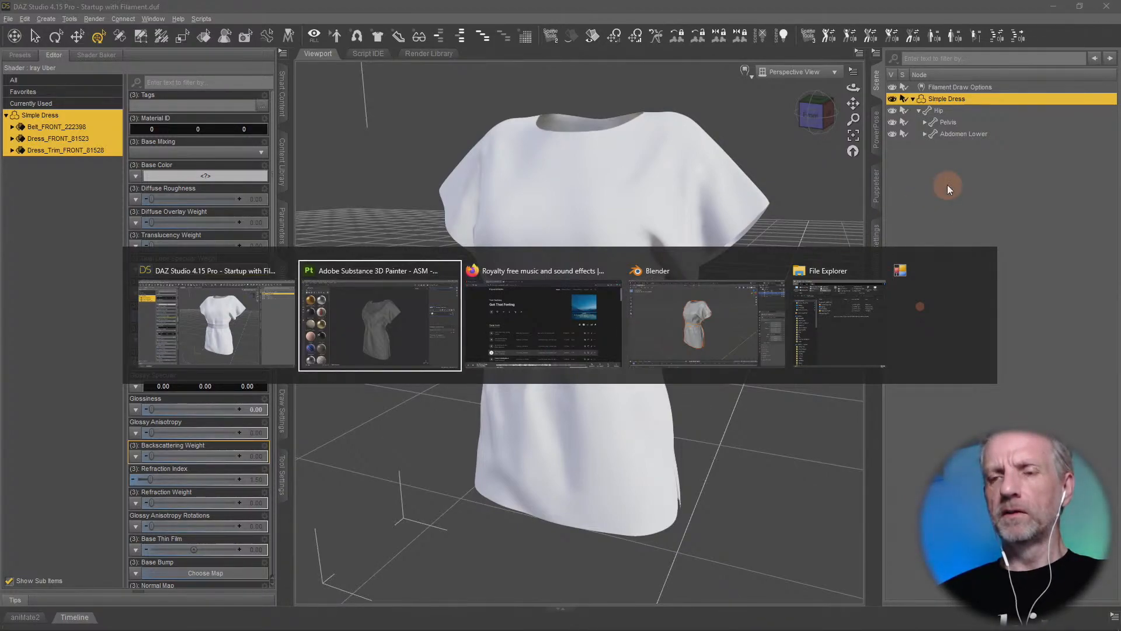
pyautogui.hotkey('alt', 'Tab')
pyautogui.hotkey('alt', 'Tab')
pyautogui.hotkey('alt', 'Tab')
pyautogui.hotkey('alt', 'Tab')
pyautogui.hotkey('alt', 'Tab')
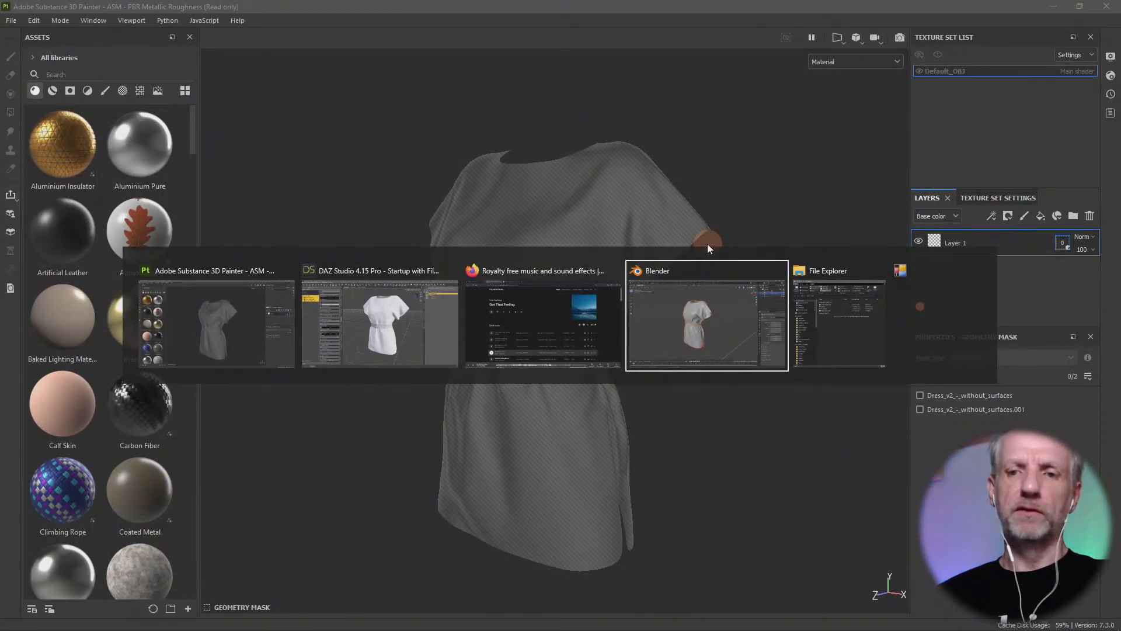
pyautogui.hotkey('alt', 'Tab')
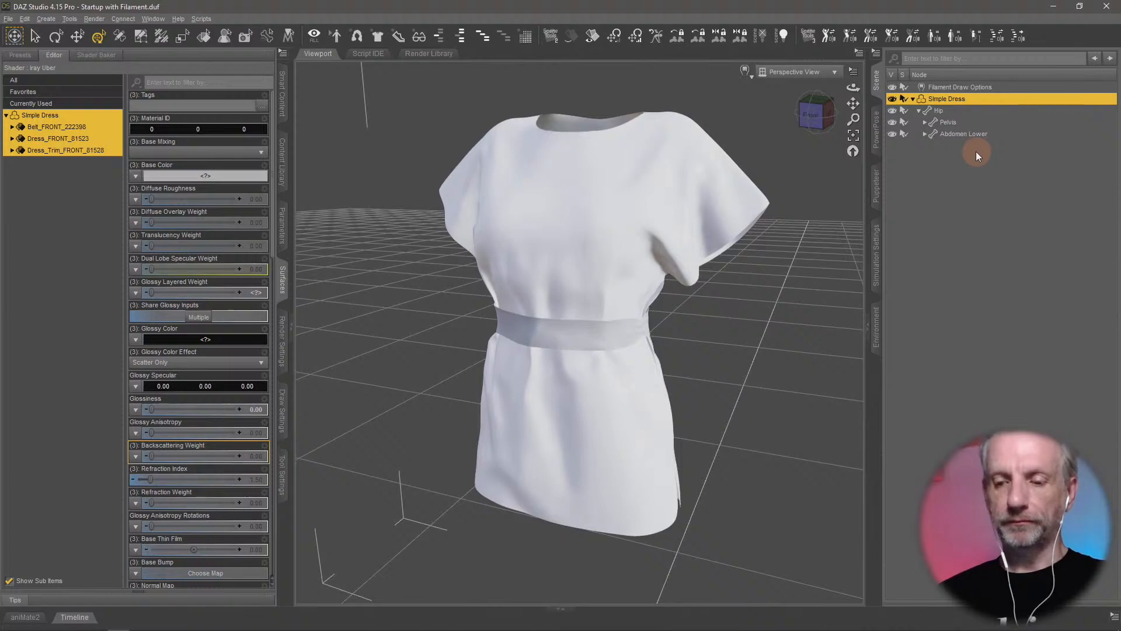
# Delete the Simple Dress from the scene and open the Steam Strap Heels folder of the Strap Pumps content
pyautogui.press('Delete')
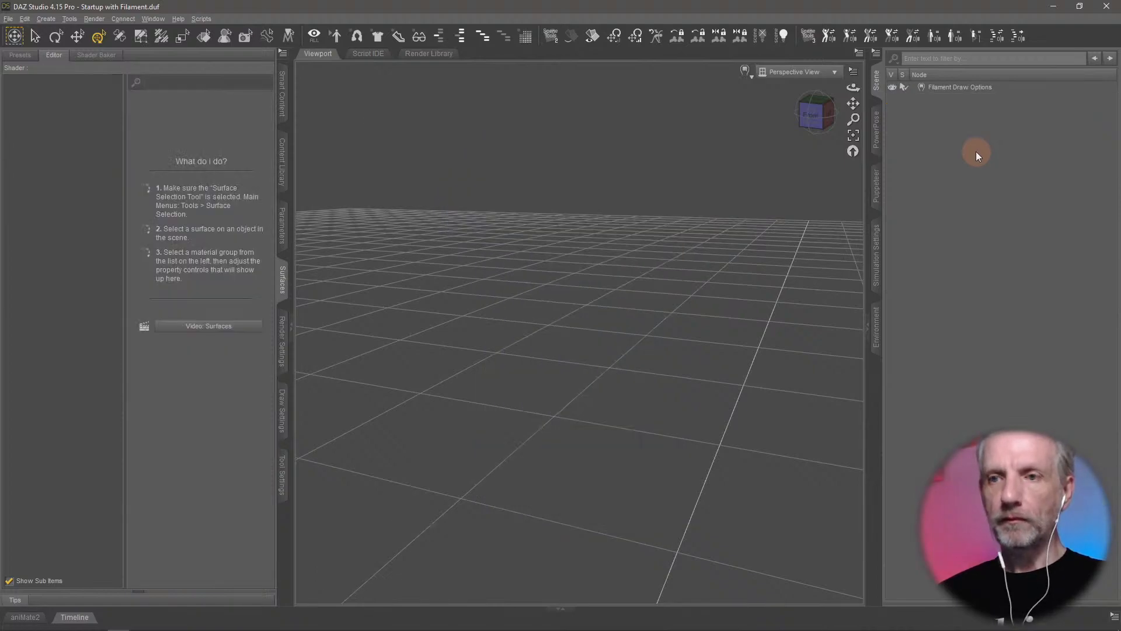
pyautogui.click(284, 157)
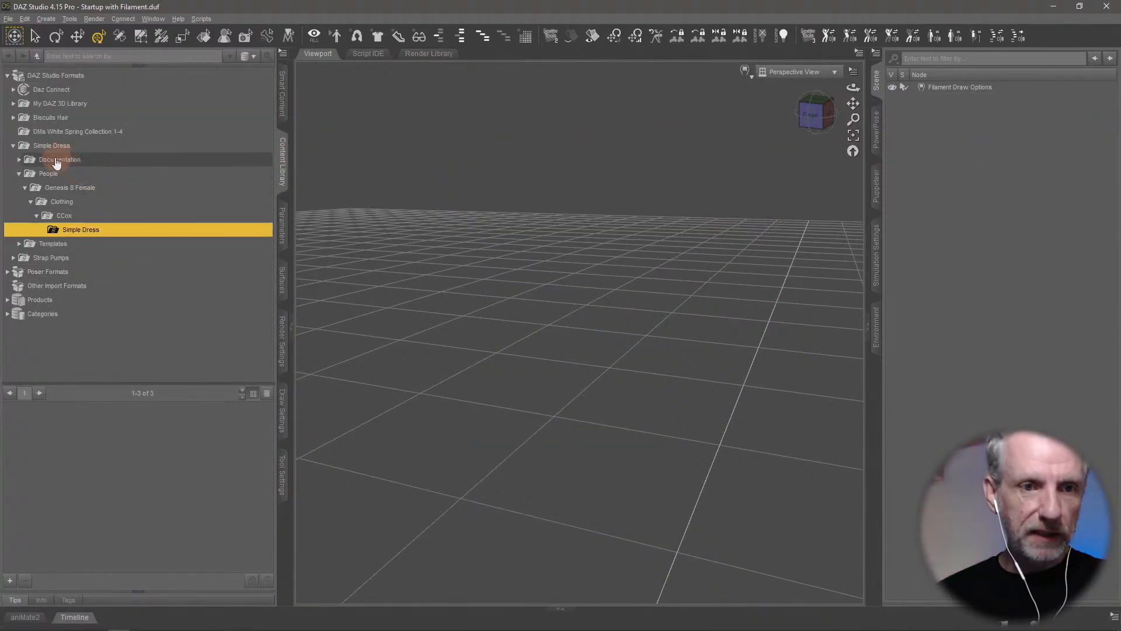
pyautogui.click(13, 147)
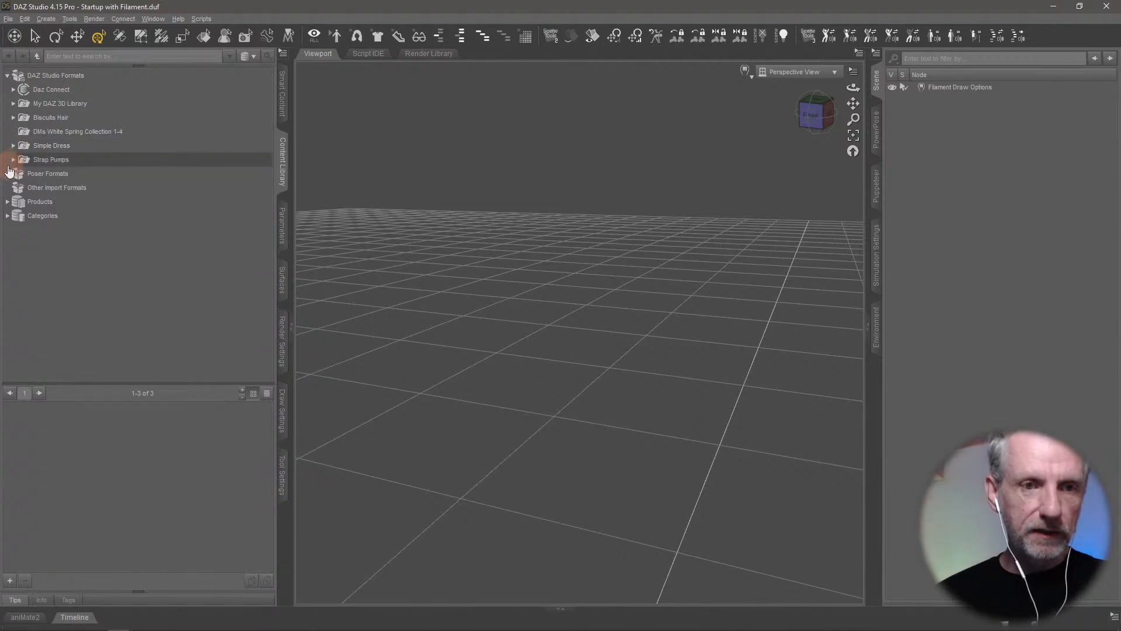
pyautogui.click(13, 160)
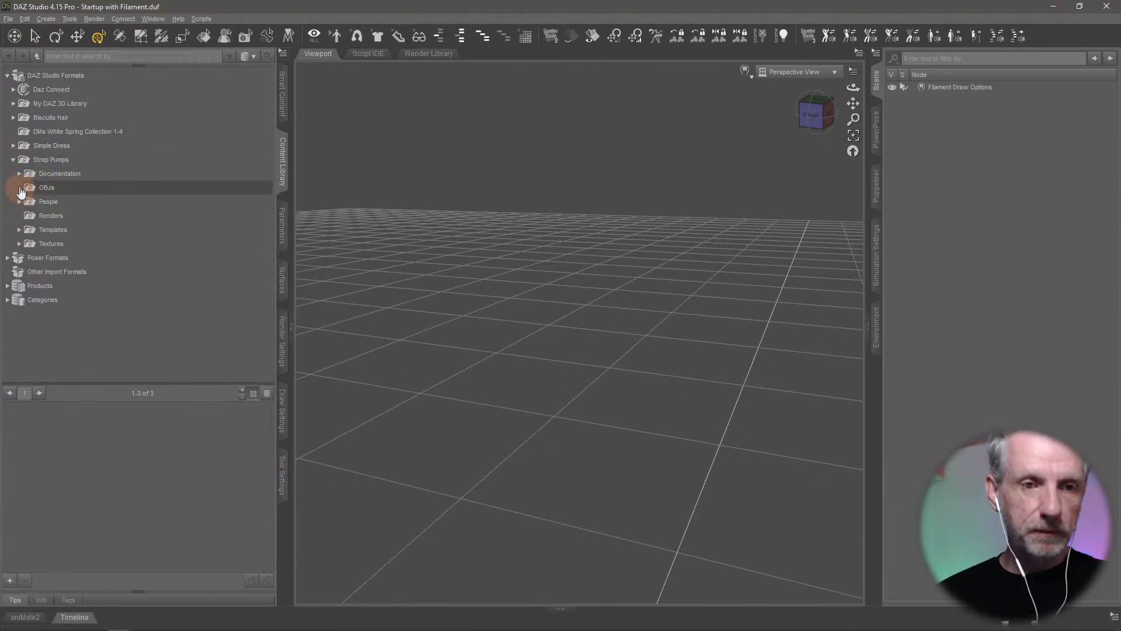
pyautogui.click(67, 205)
pyautogui.click(105, 216)
pyautogui.click(108, 231)
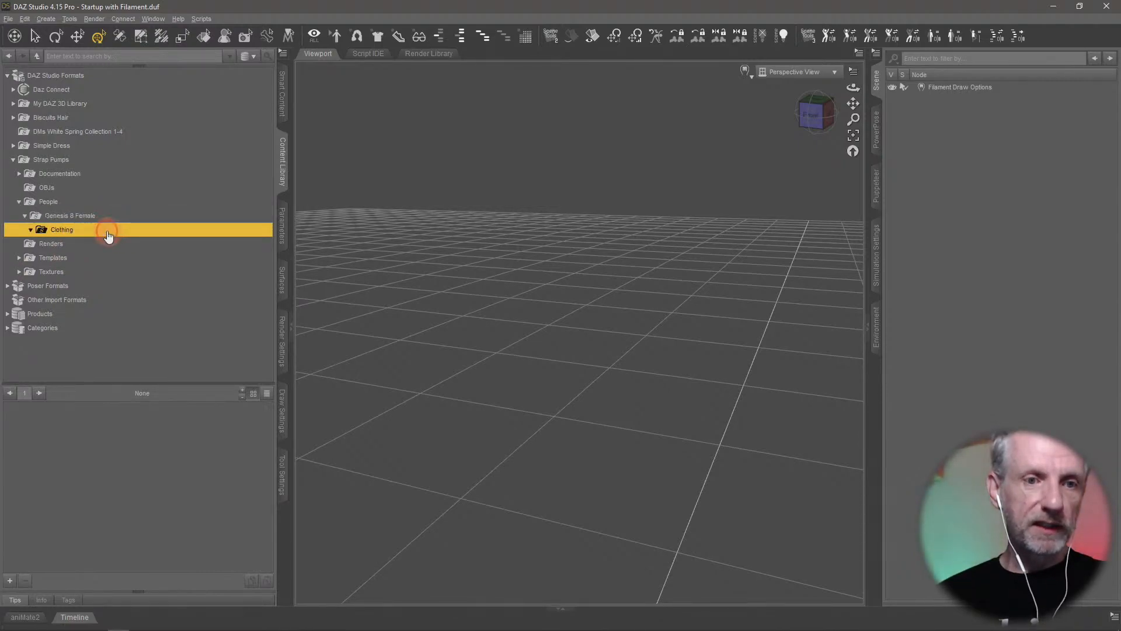
pyautogui.click(118, 244)
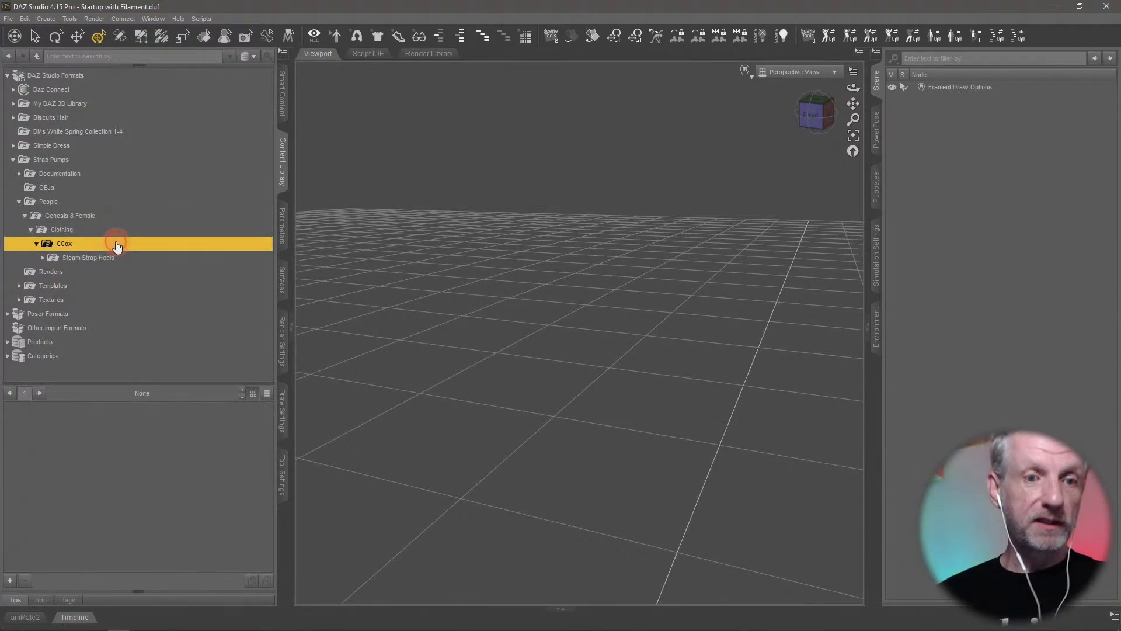
pyautogui.click(141, 258)
pyautogui.click(151, 273)
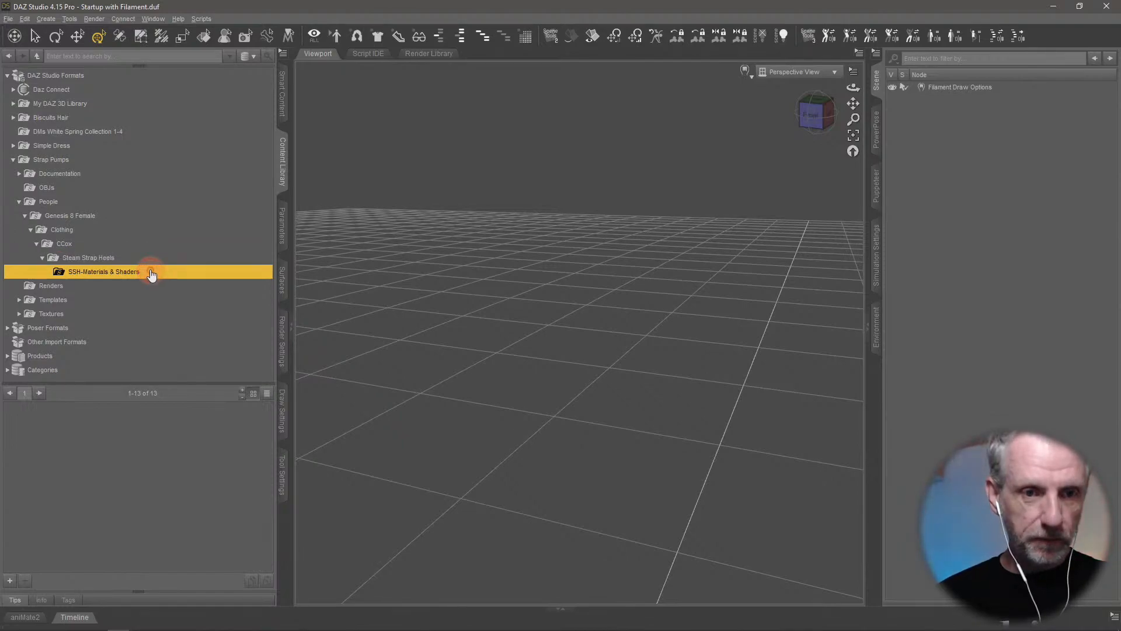
pyautogui.click(151, 258)
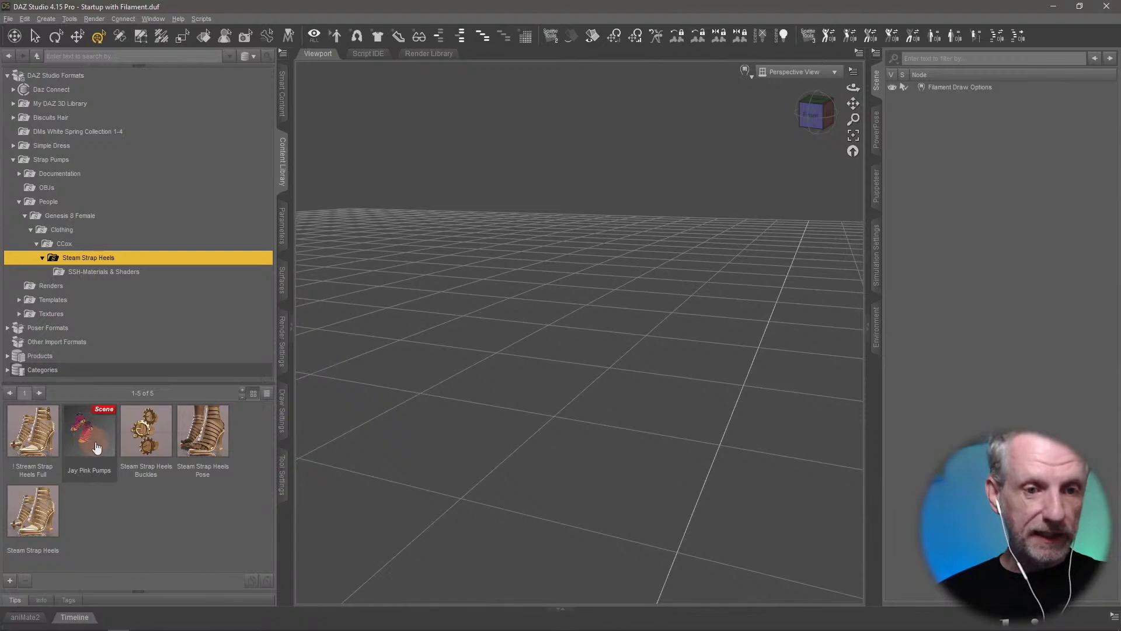
# Load "! Stream Strap Heels Full" into the scene and select the Steam Strap Heels node
pyautogui.doubleClick(48, 442)
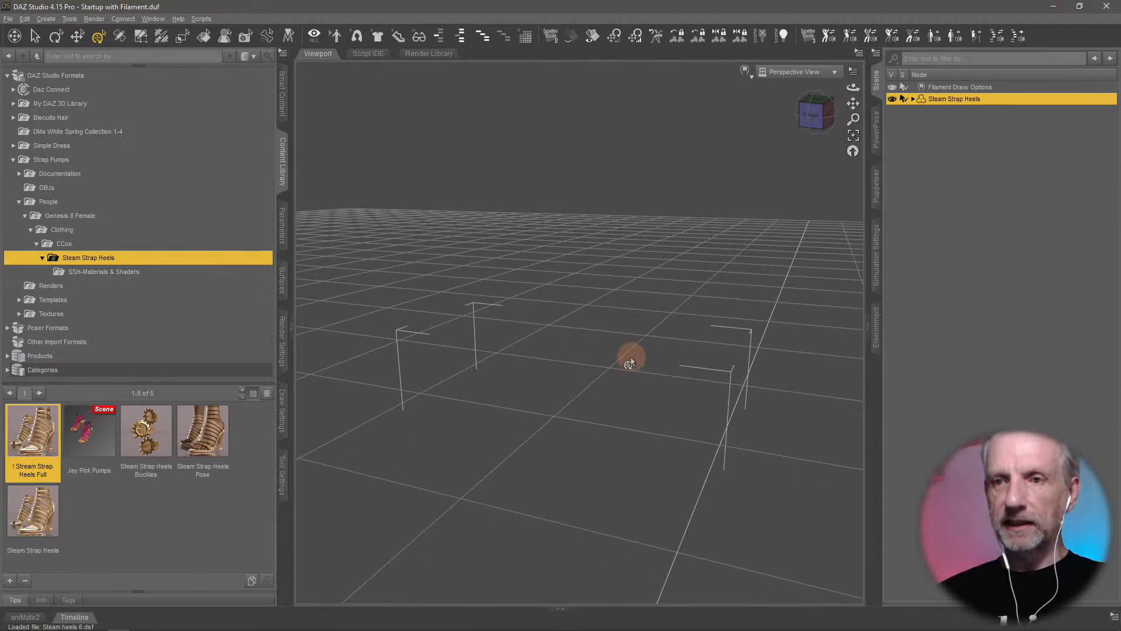
pyautogui.scroll(-8, 633, 363)
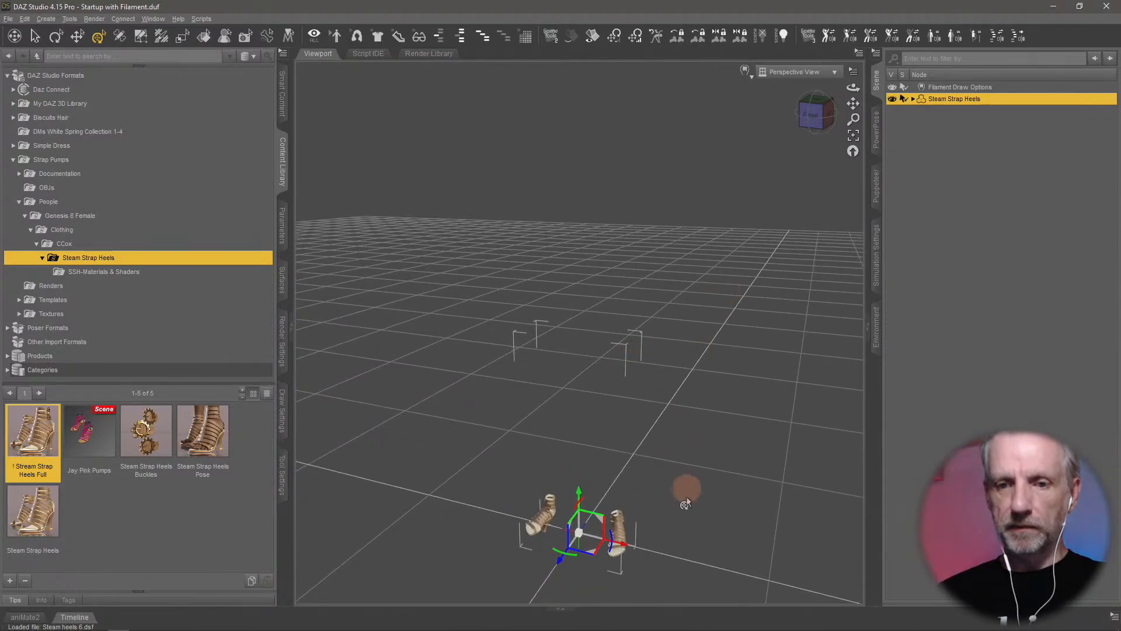
pyautogui.scroll(5, 685, 496)
pyautogui.scroll(2, 685, 501)
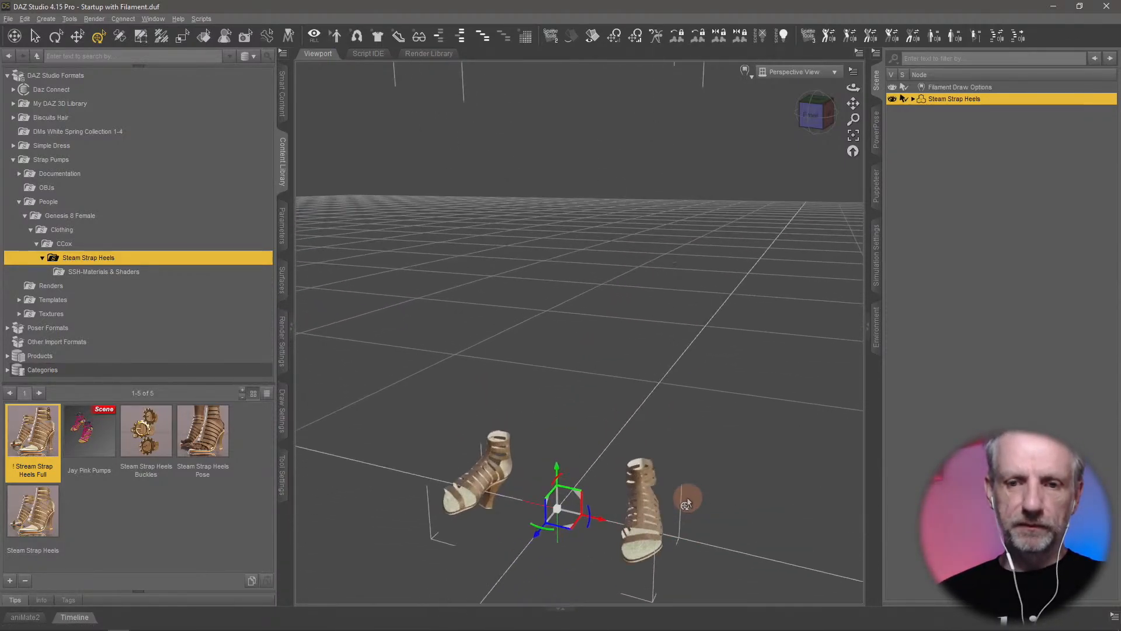
pyautogui.click(683, 367)
pyautogui.moveTo(665, 479); pyautogui.dragTo(688, 413)
pyautogui.scroll(3, 686, 418)
pyautogui.click(963, 100)
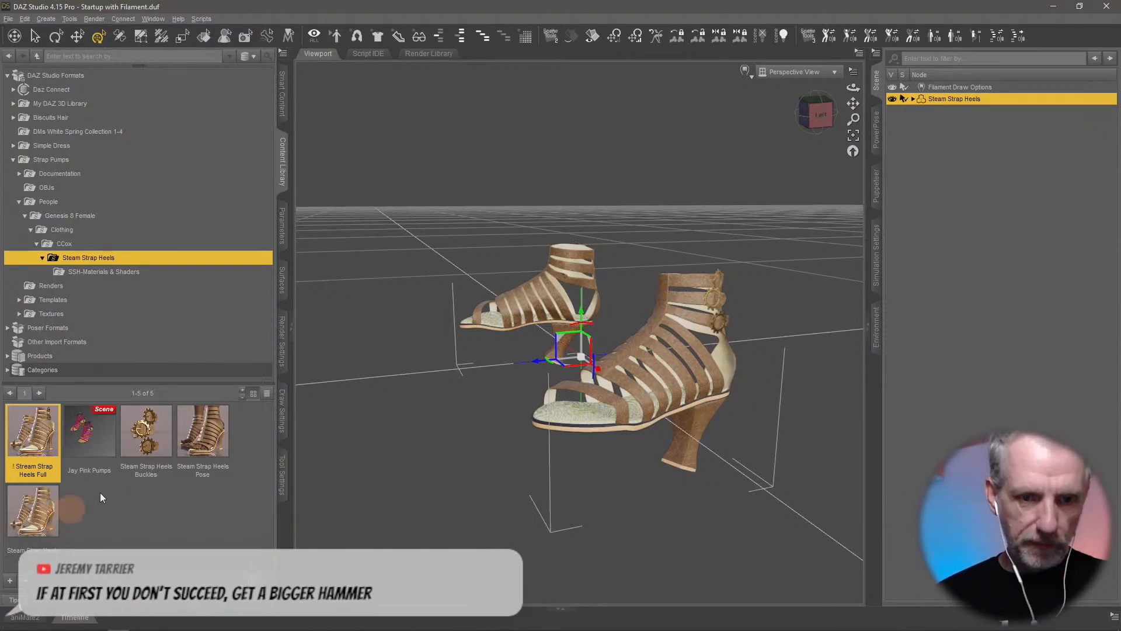
# Apply the Steam Strap Heels Pose to the shoes and bring the left shoe's buckles into close view
pyautogui.doubleClick(197, 444)
pyautogui.moveTo(400, 442)
pyautogui.mouseDown(button='middle')
pyautogui.moveTo(336, 387)
pyautogui.moveTo(396, 445)
pyautogui.moveTo(380, 436)
pyautogui.mouseUp(button='middle')
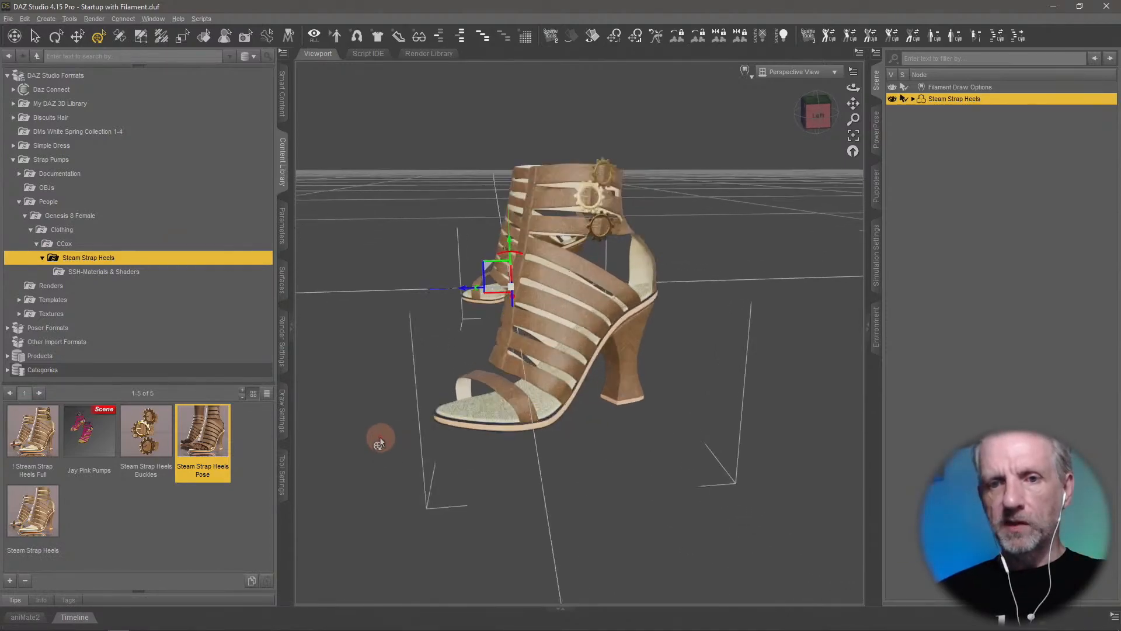
pyautogui.scroll(2, 380, 437)
pyautogui.scroll(-1, 379, 438)
pyautogui.moveTo(440, 350); pyautogui.dragTo(423, 423, button='middle')
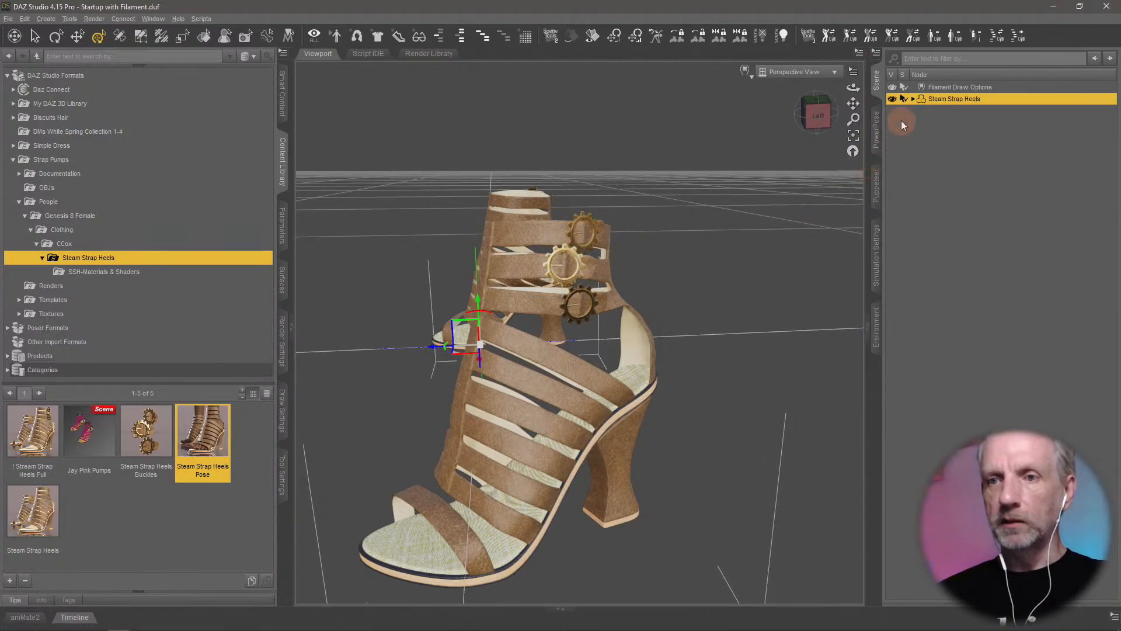
# Hide the left shoe's three gear buckles, Buckle-L01, Buckle-L02 and Buckle-L03
pyautogui.click(590, 238)
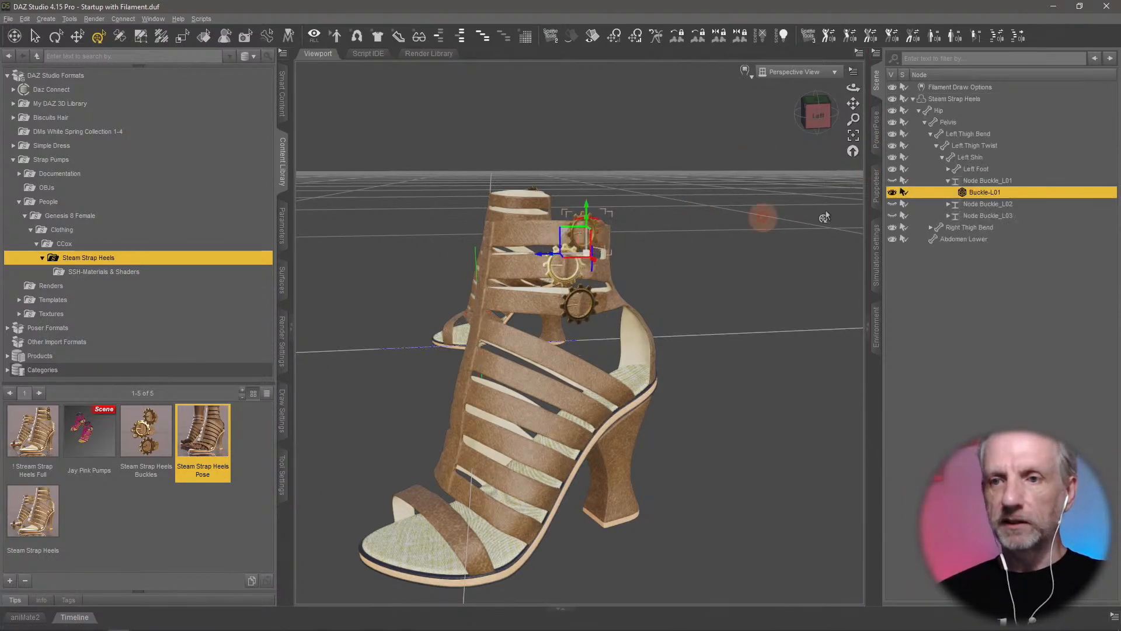
pyautogui.click(892, 192)
pyautogui.click(563, 268)
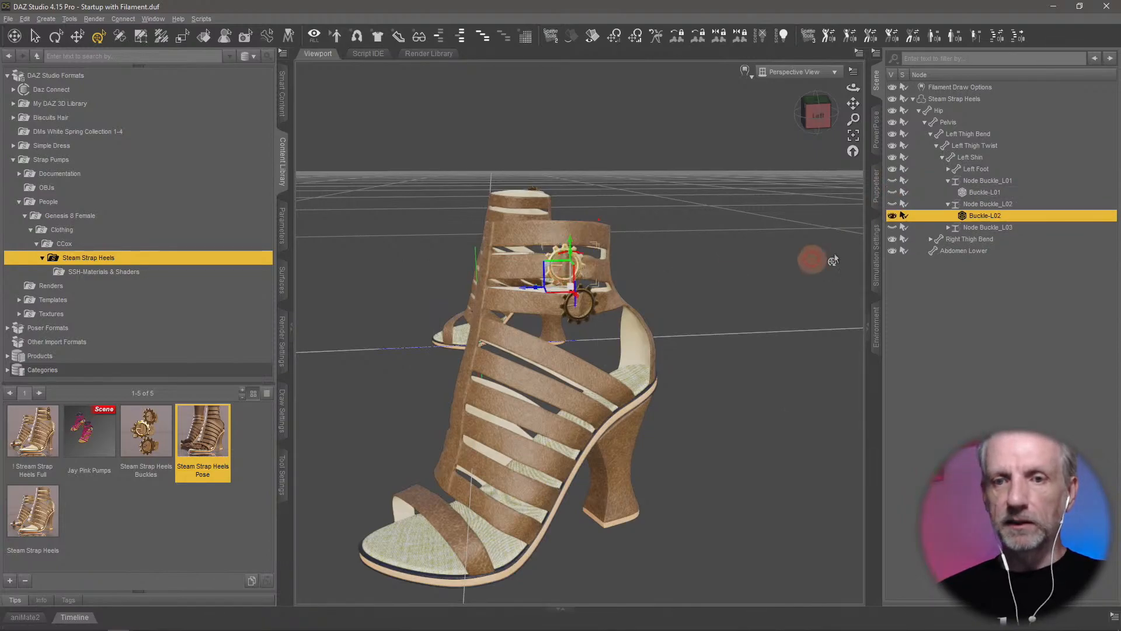
pyautogui.click(892, 216)
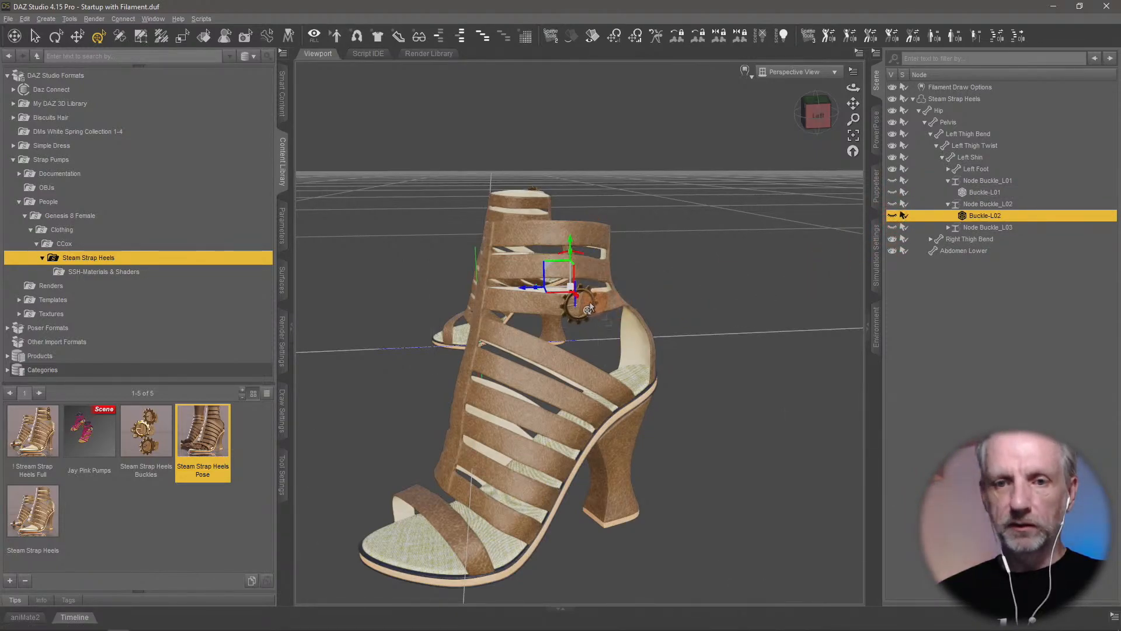
pyautogui.click(618, 309)
pyautogui.click(892, 239)
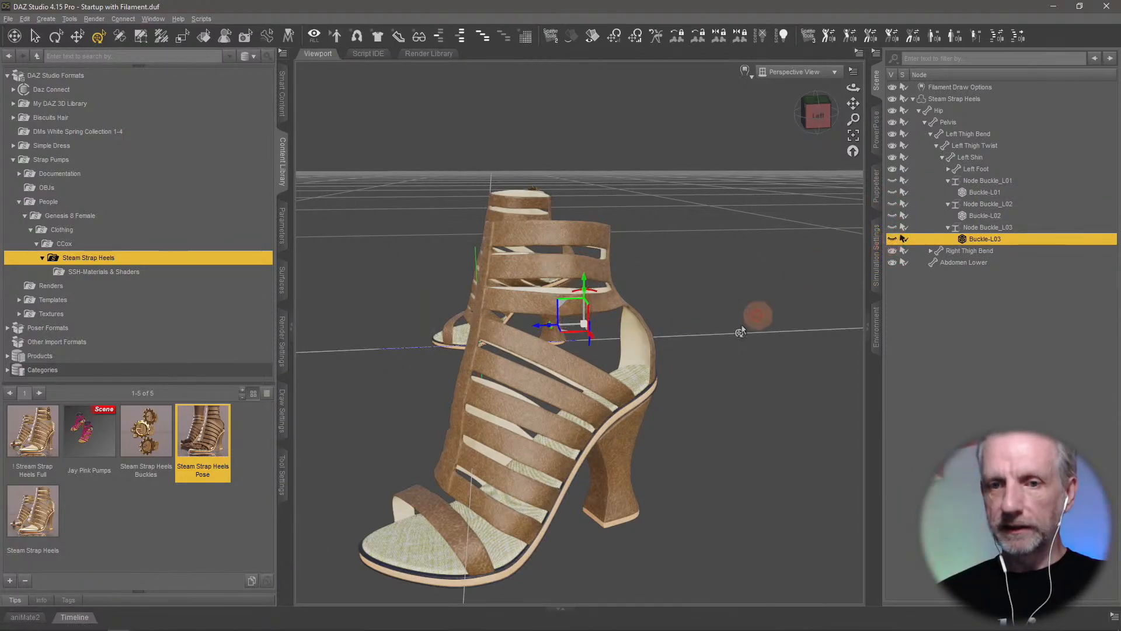
# Hide the right shoe's three gear buckles, Buckle-R01, Buckle-R02 and Buckle-R03
pyautogui.moveTo(652, 345); pyautogui.dragTo(652, 344, button='middle')
pyautogui.click(552, 266)
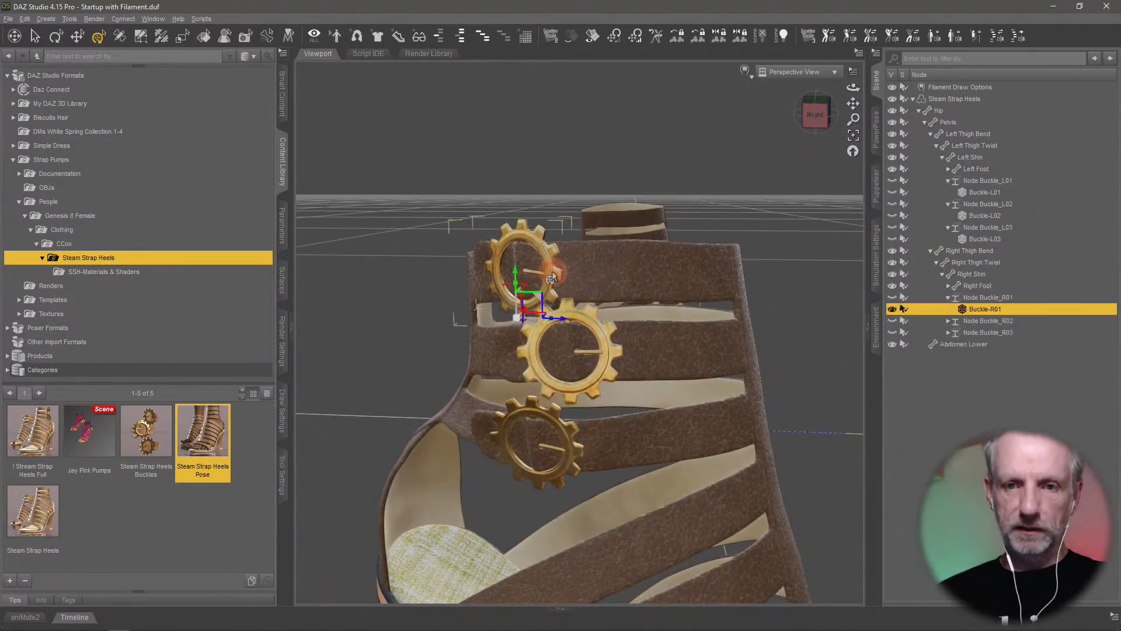
pyautogui.click(892, 309)
pyautogui.click(612, 345)
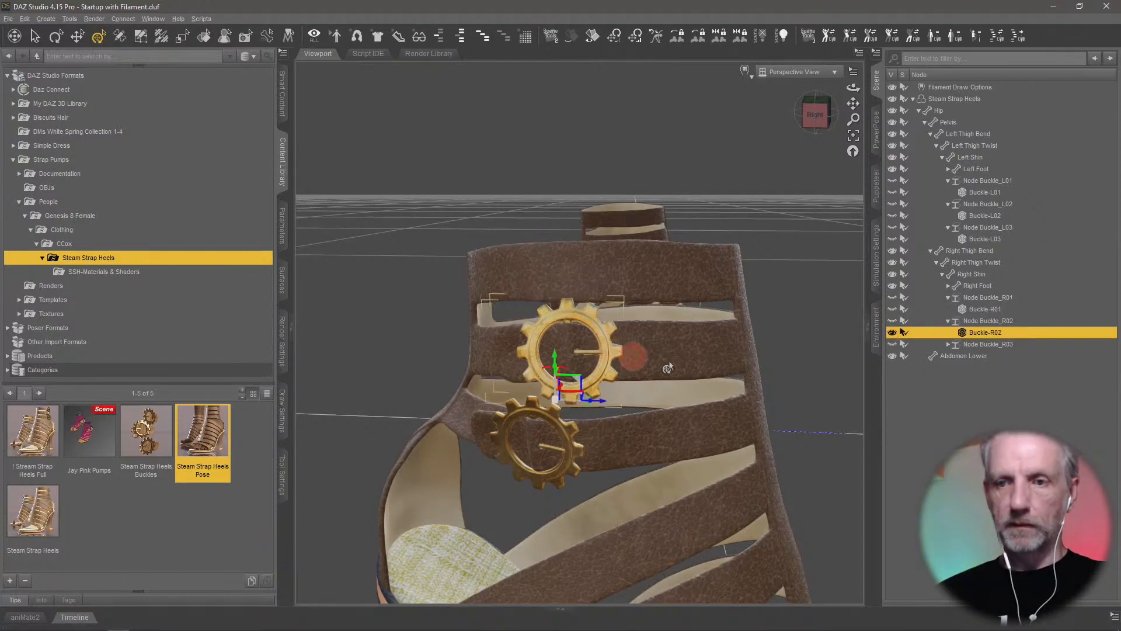
pyautogui.click(892, 332)
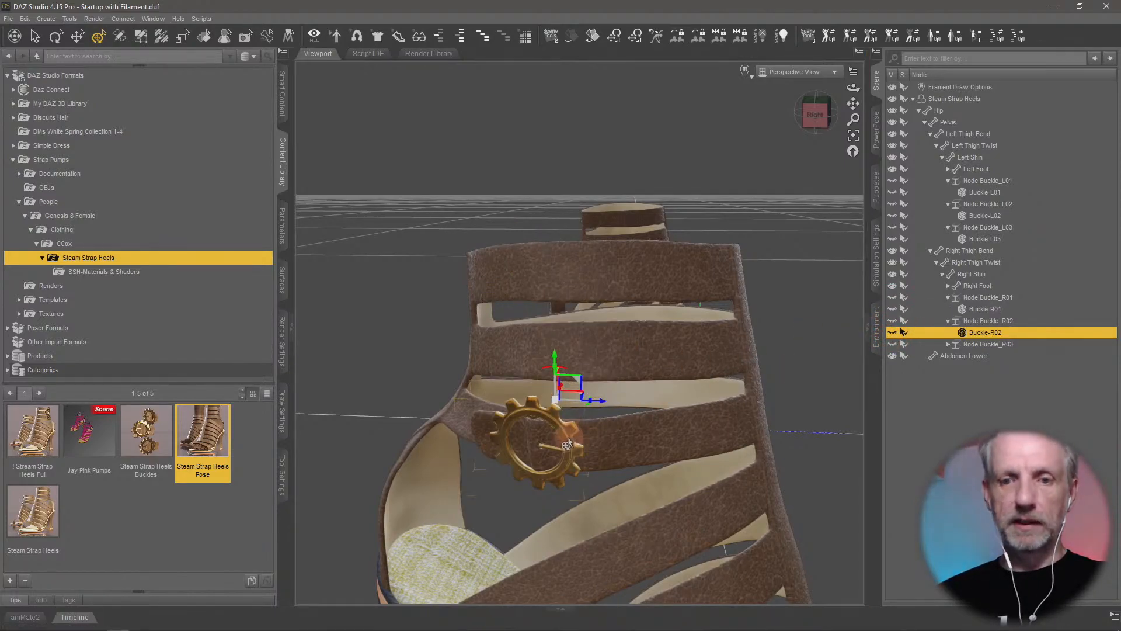
pyautogui.click(568, 443)
pyautogui.click(891, 356)
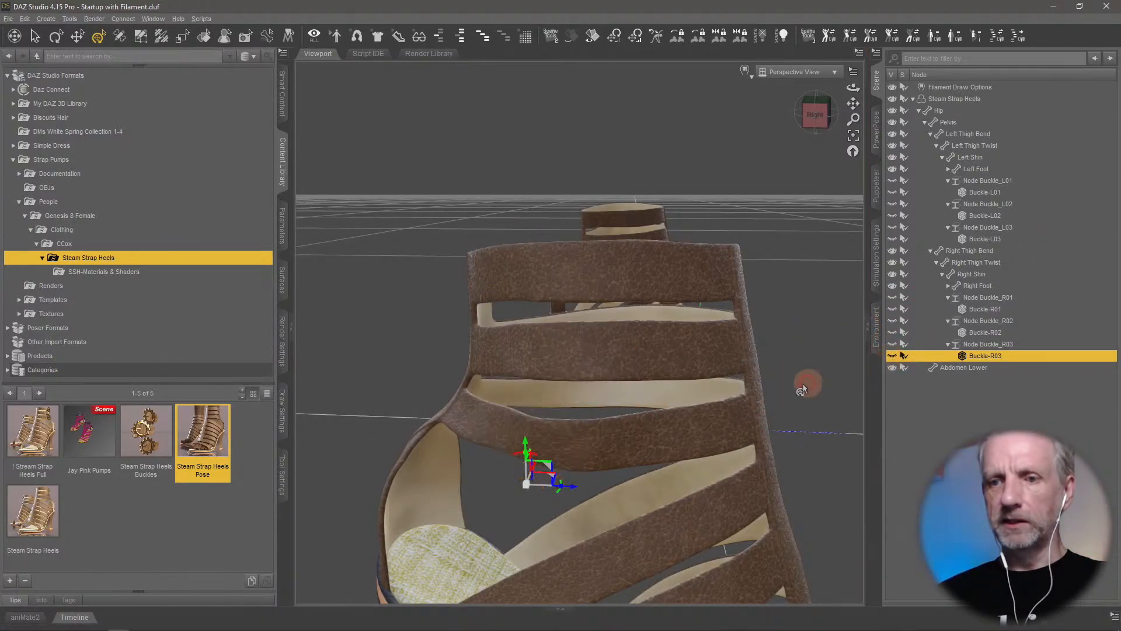
# Bring both shoes back into view and collapse the Steam Strap Heels hierarchy in the scene
pyautogui.scroll(-5, 779, 384)
pyautogui.moveTo(779, 383); pyautogui.dragTo(725, 368, button='middle')
pyautogui.scroll(-5, 777, 389)
pyautogui.moveTo(724, 368); pyautogui.dragTo(724, 367, button='right')
pyautogui.moveTo(725, 367); pyautogui.dragTo(725, 368, button='middle')
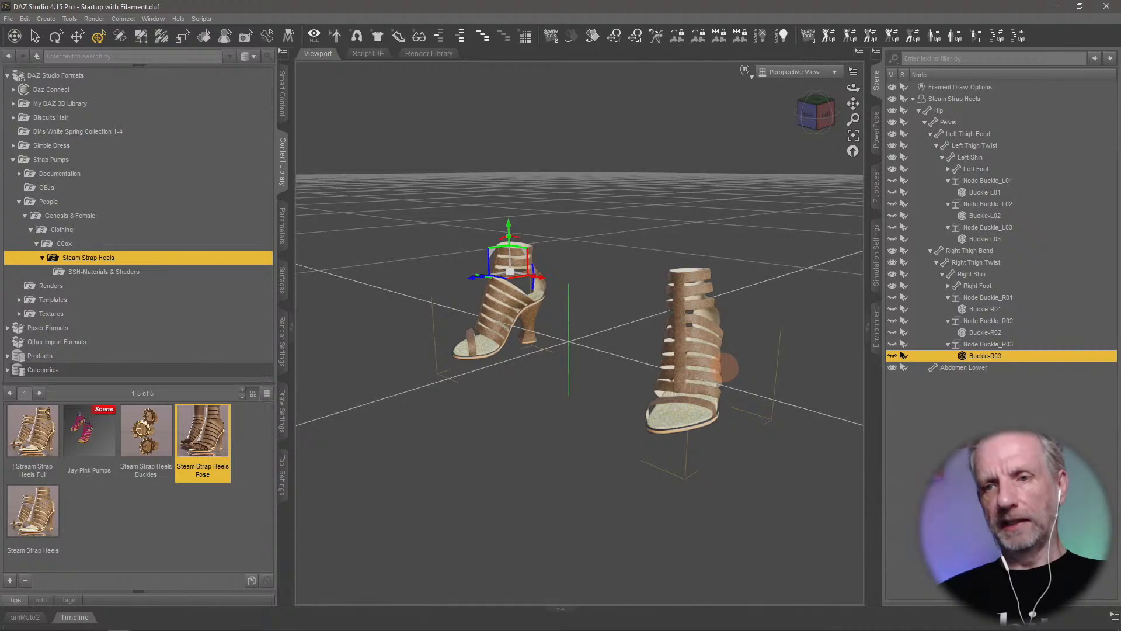
pyautogui.click(913, 100)
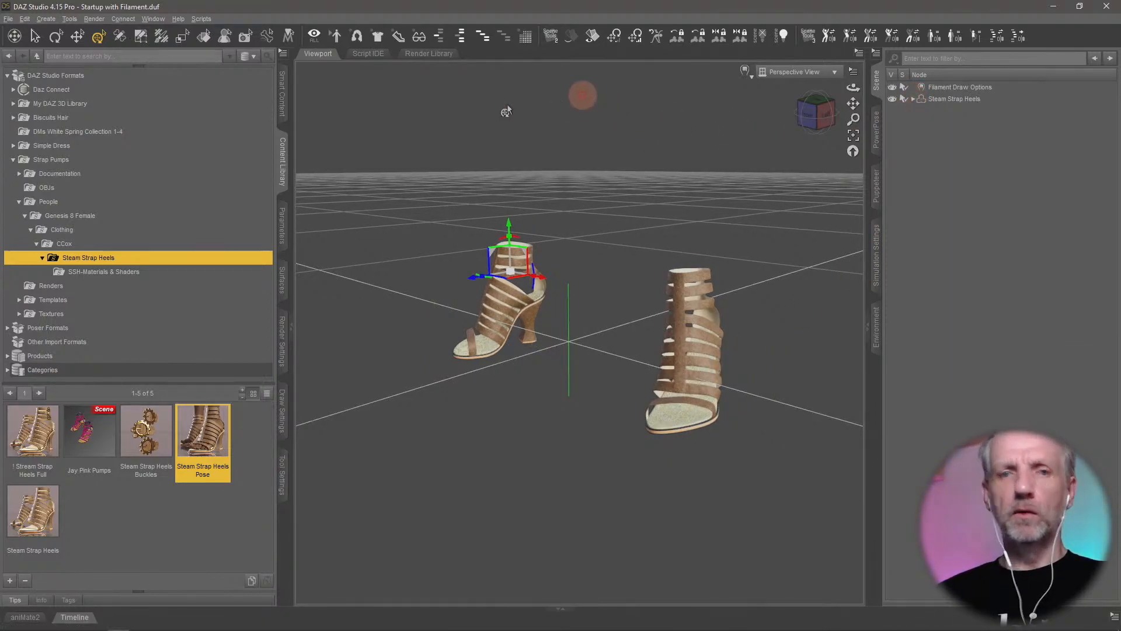
# Export the shoes as the OBJ file "Pumps v1 - no mats" into the Strap Pumps OBJs folder, with groups but without surfaces
pyautogui.click(8, 19)
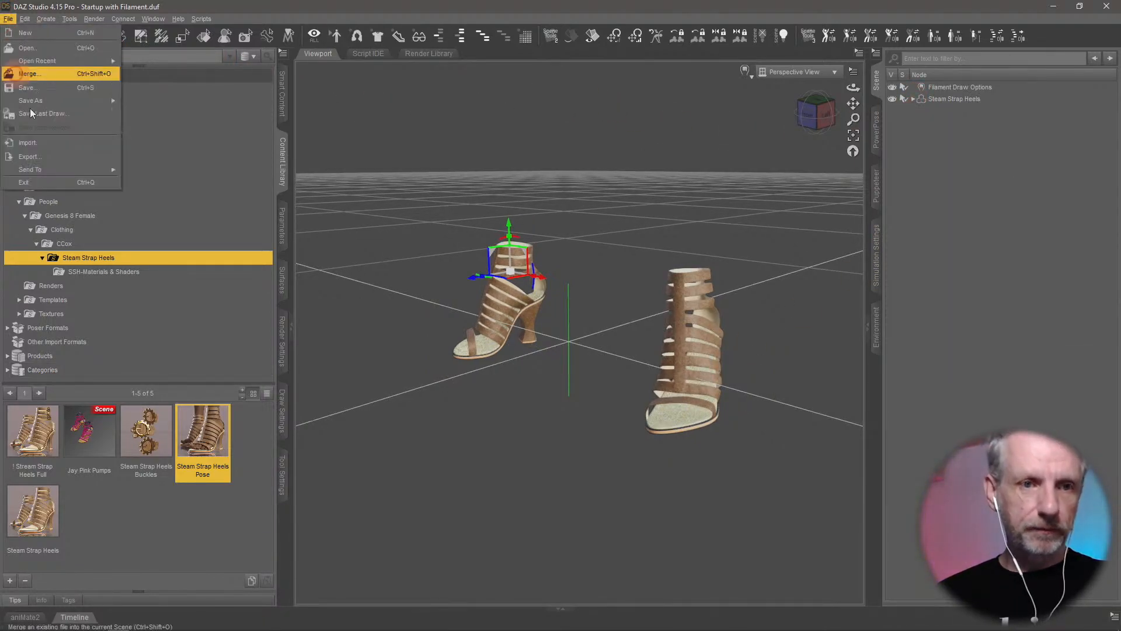
pyautogui.click(62, 156)
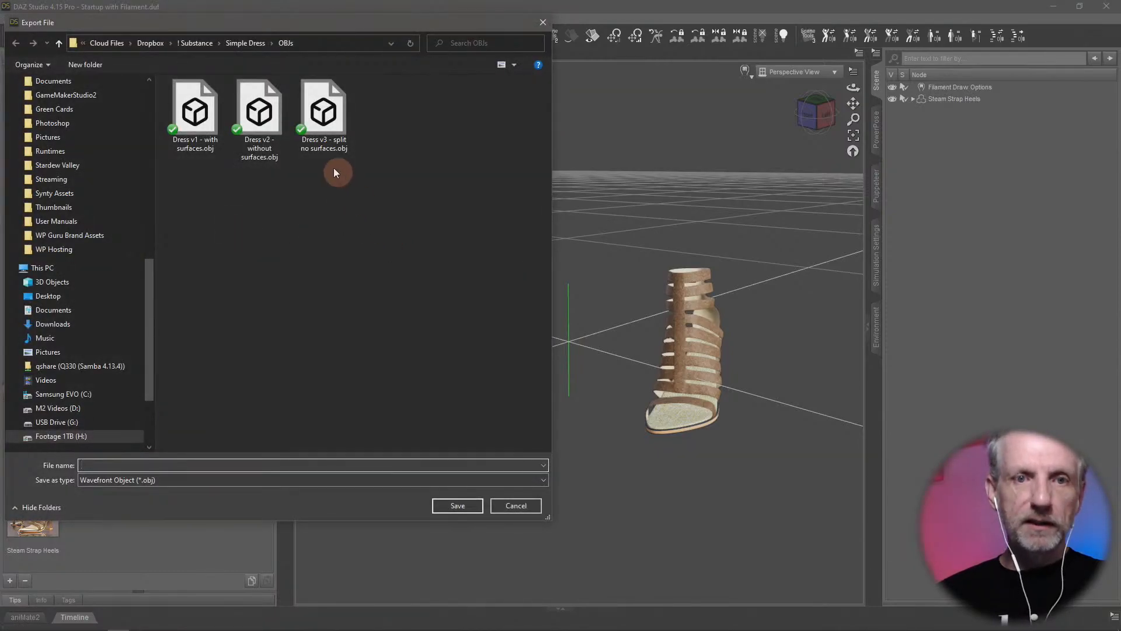
pyautogui.click(250, 43)
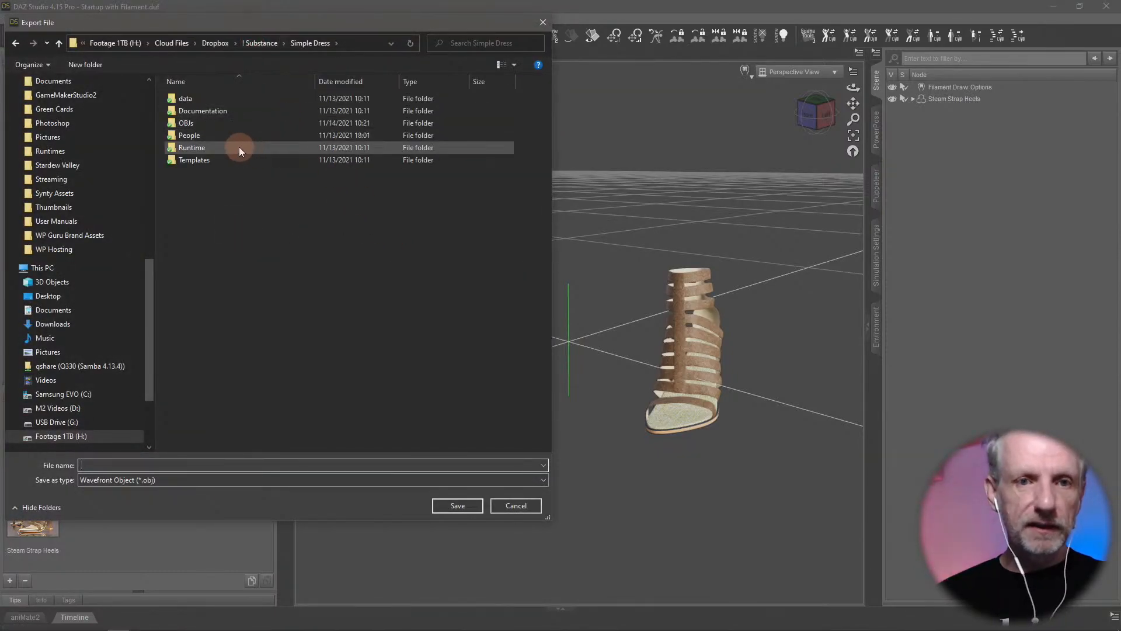
pyautogui.doubleClick(239, 122)
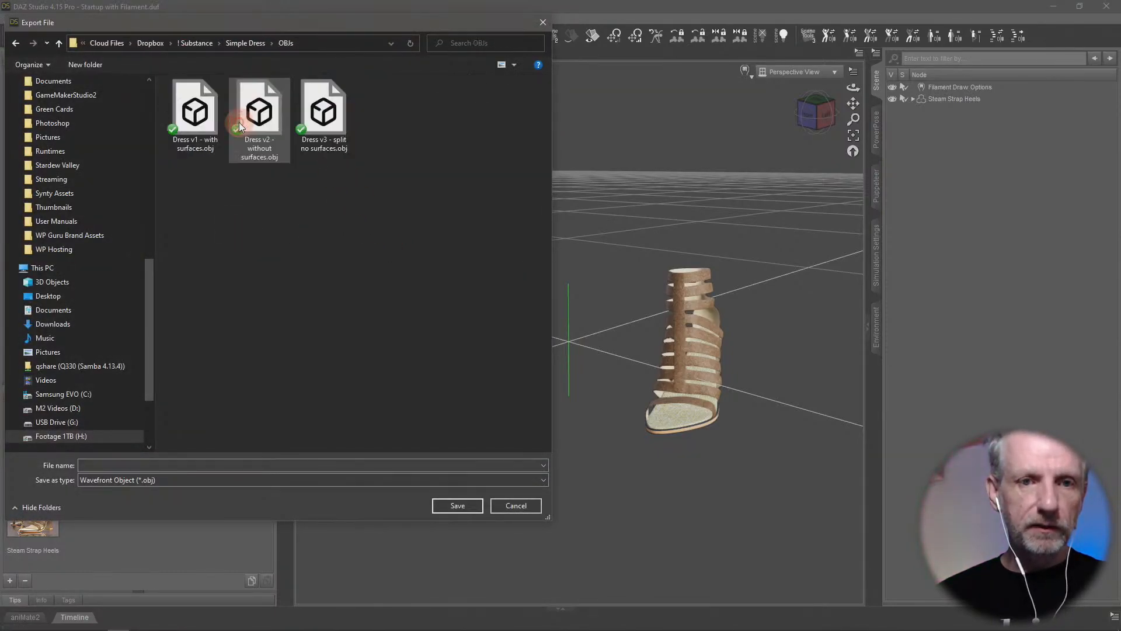
pyautogui.click(209, 45)
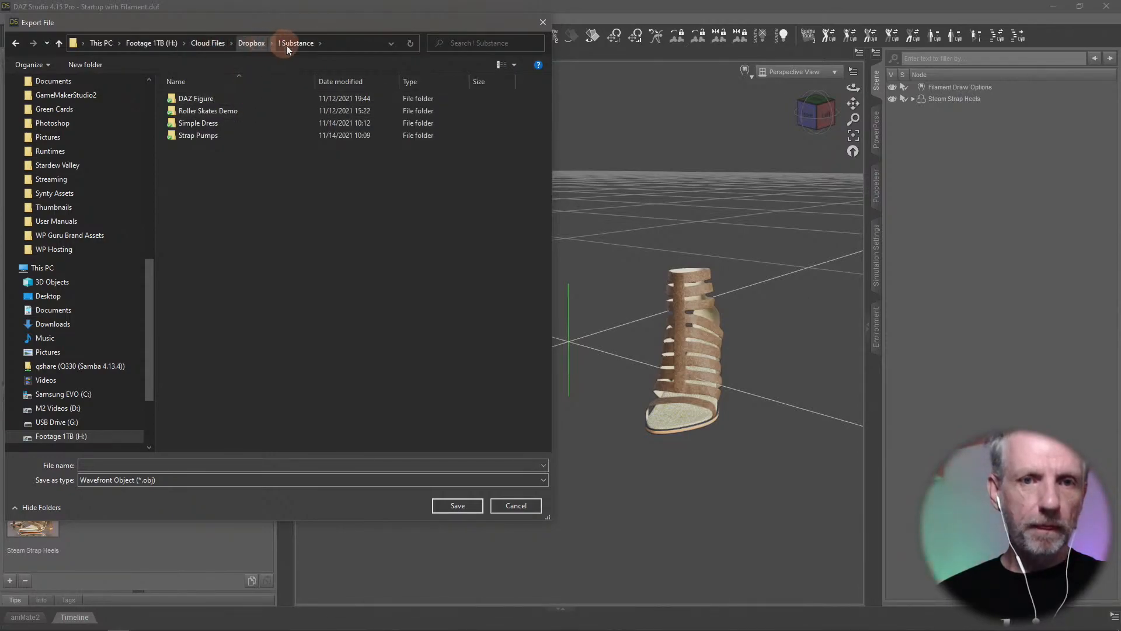
pyautogui.doubleClick(233, 135)
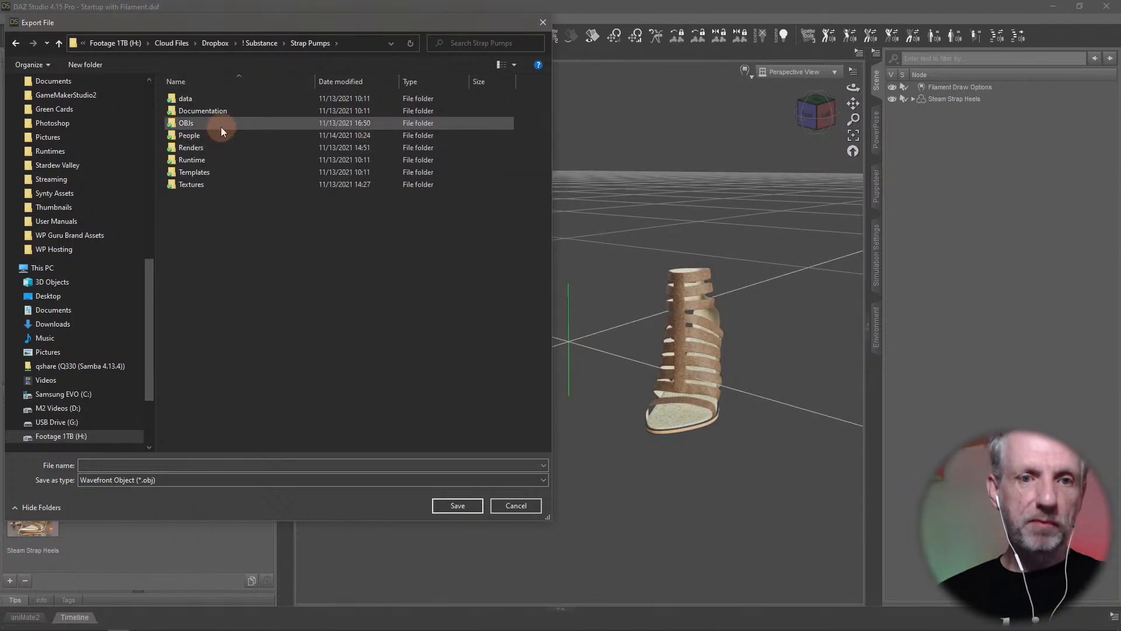
pyautogui.doubleClick(225, 123)
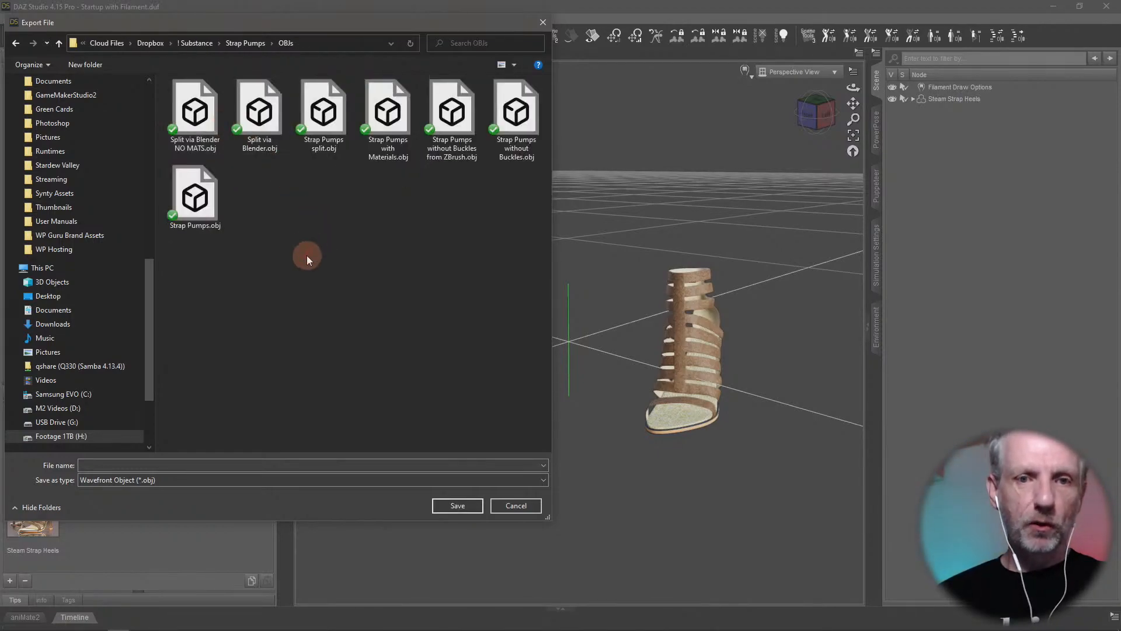
pyautogui.click(291, 462)
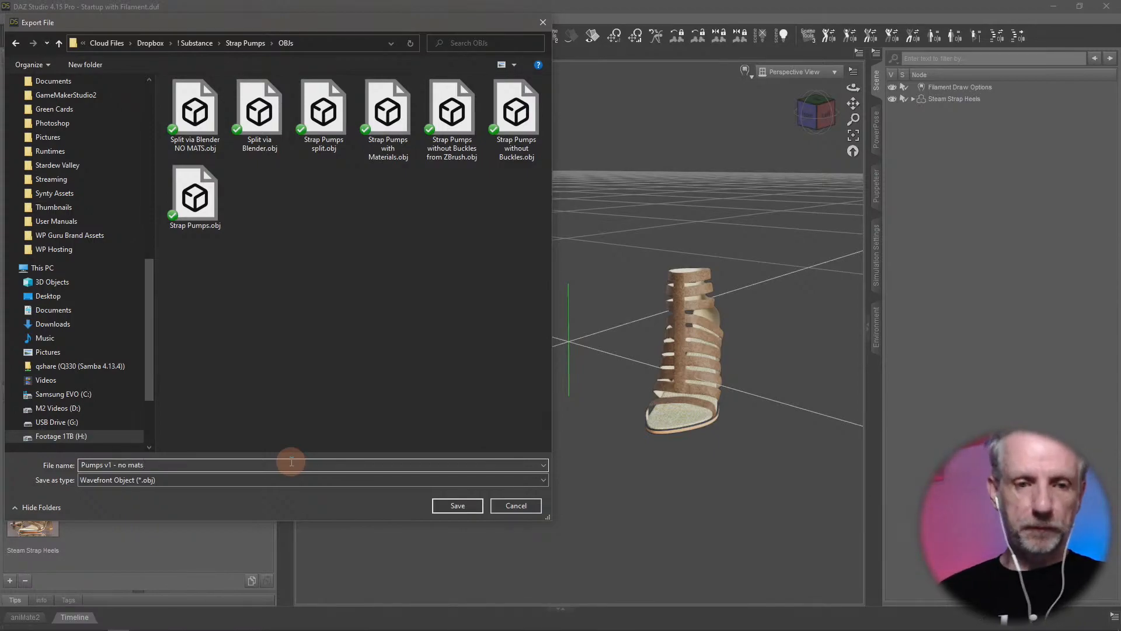
pyautogui.click(457, 506)
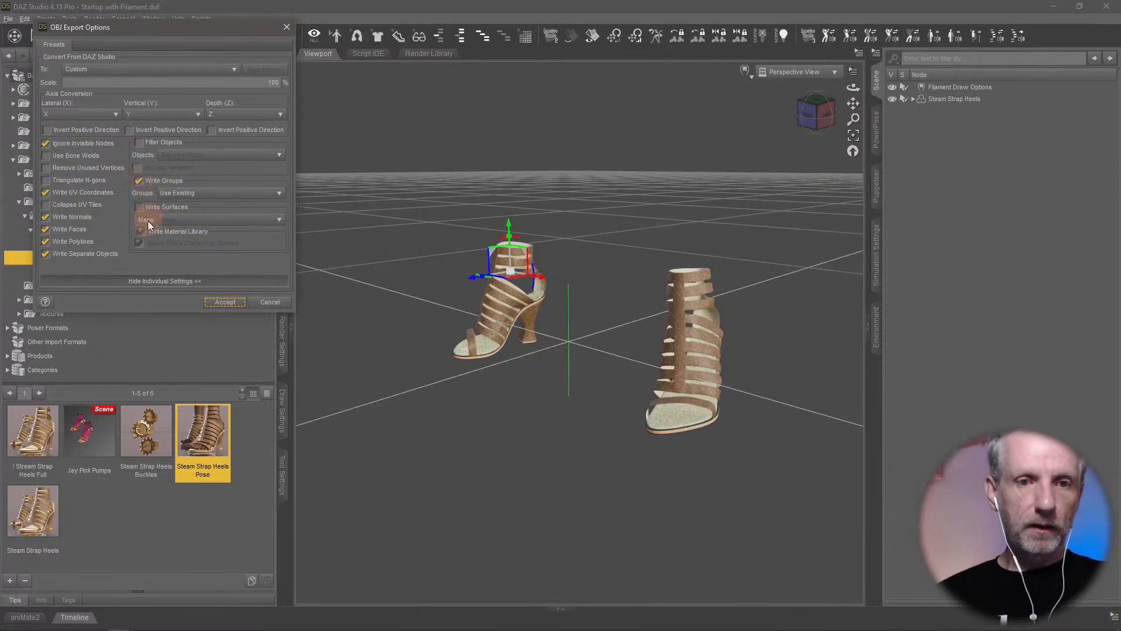
pyautogui.click(225, 300)
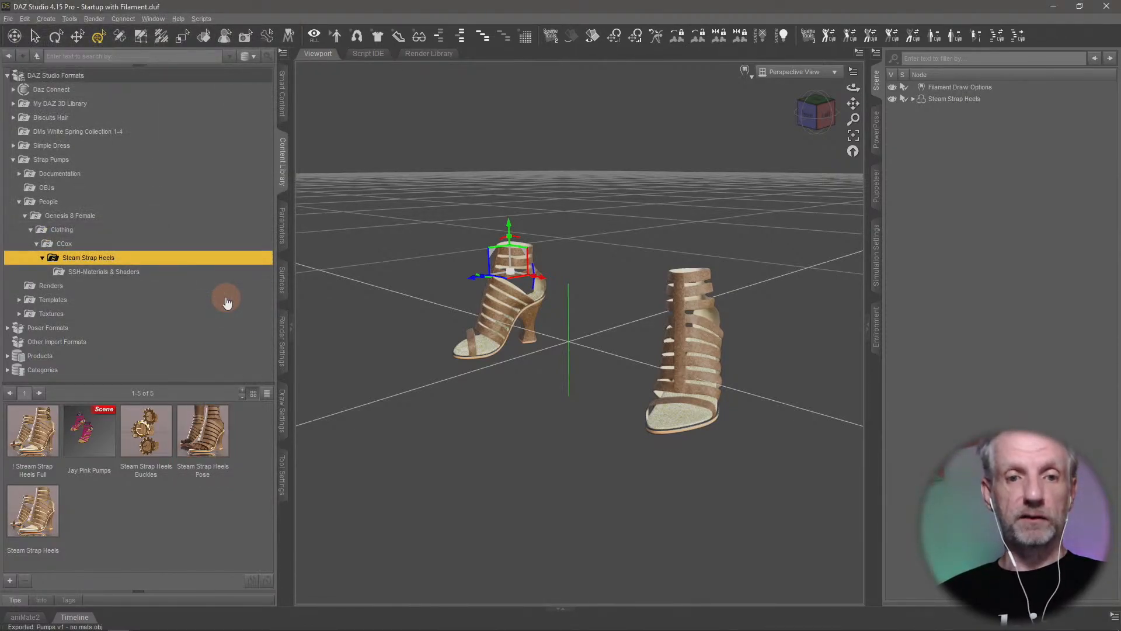
# Switch to Blender and delete every object in the scene, including the dress parts, camera and light
pyautogui.hotkey('alt', 'Tab')
pyautogui.hotkey('alt', 'Tab')
pyautogui.hotkey('alt', 'Tab')
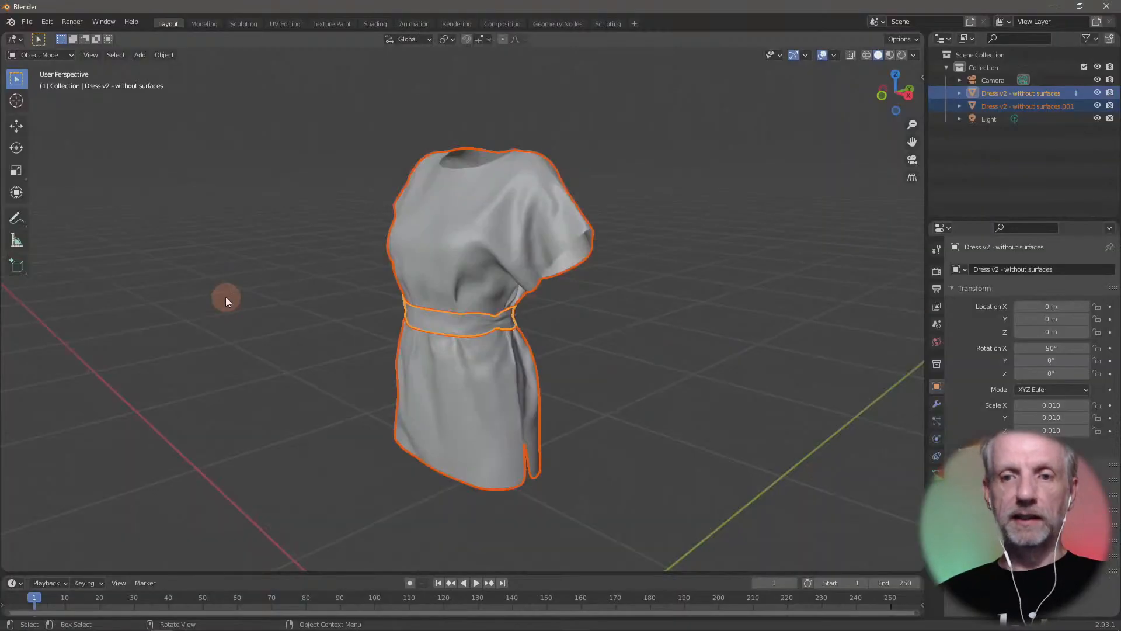
pyautogui.hotkey('alt', 'a')
pyautogui.press('a')
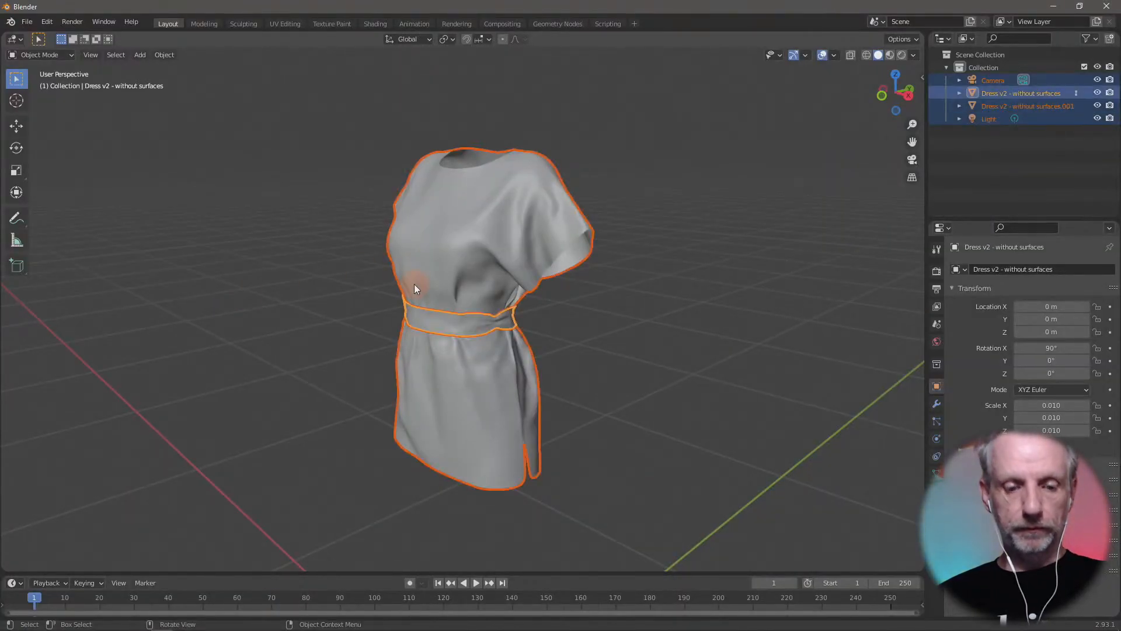
pyautogui.press('x')
pyautogui.click(415, 283)
# Import "Pumps v1 - no mats.obj" from the Strap Pumps OBJs folder with the Keep Vert Order geometry option
pyautogui.click(29, 22)
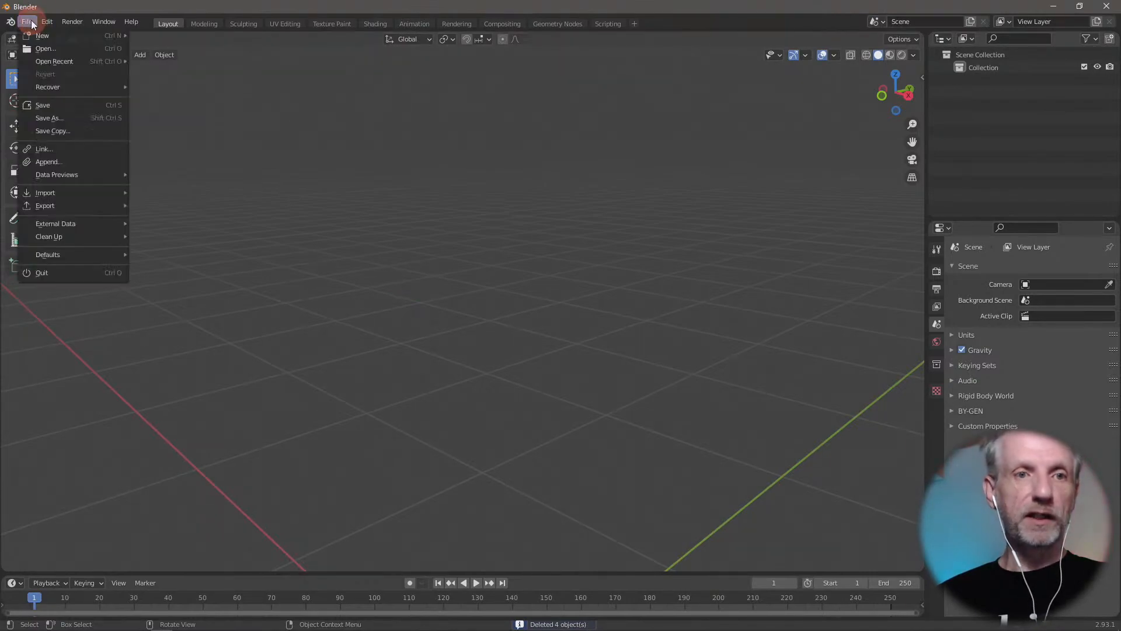
pyautogui.click(113, 198)
pyautogui.click(205, 309)
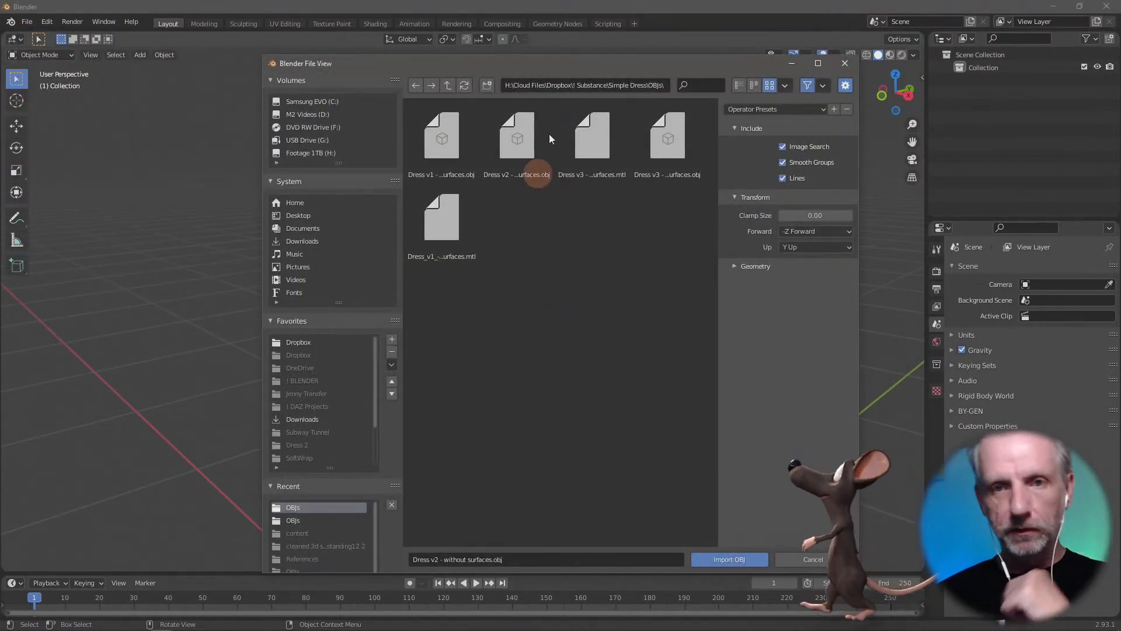
pyautogui.doubleClick(448, 86)
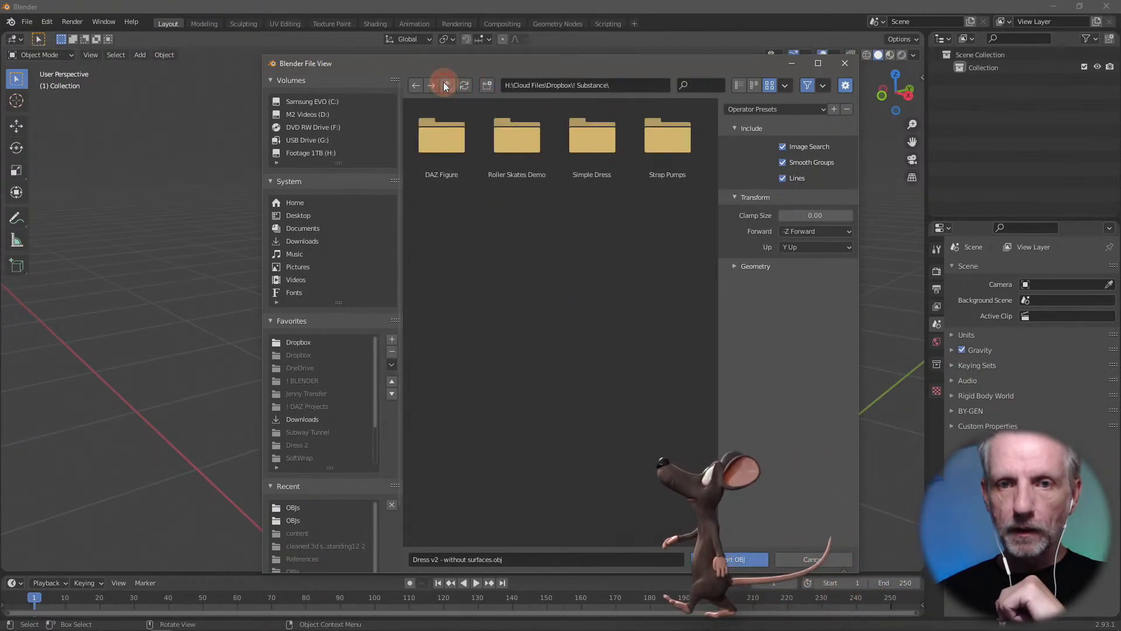
pyautogui.doubleClick(666, 153)
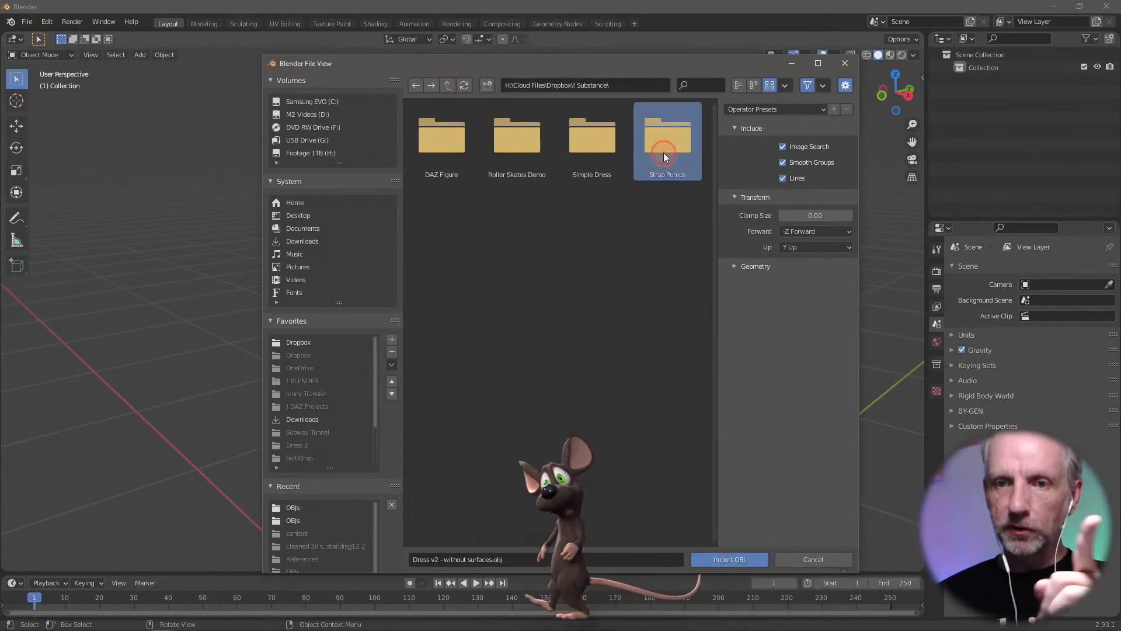
pyautogui.doubleClick(619, 157)
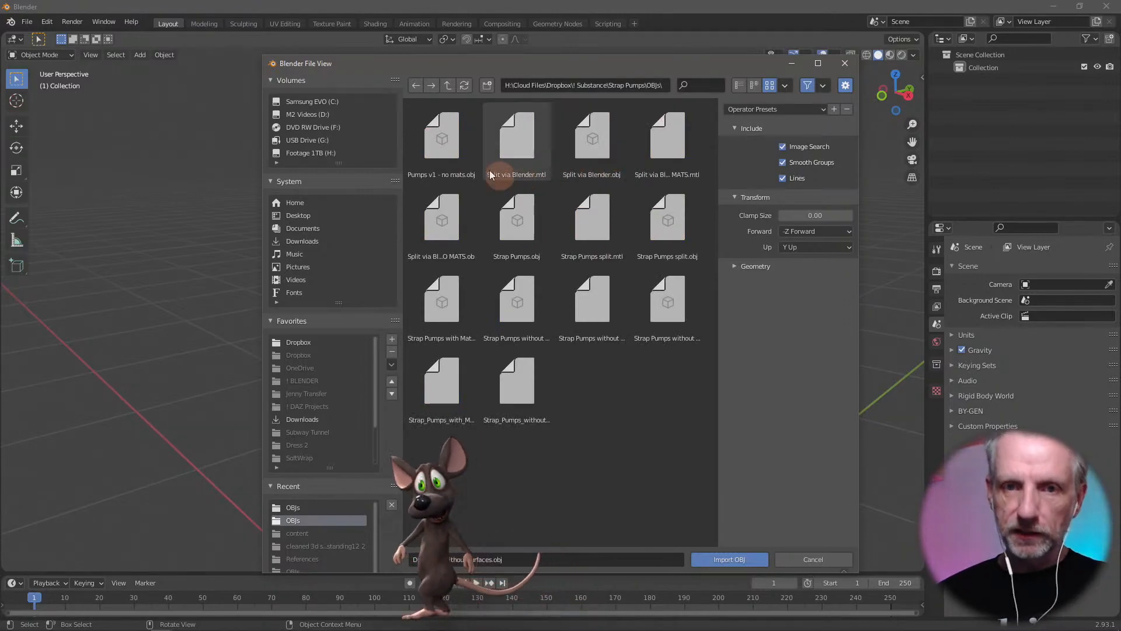
pyautogui.click(457, 152)
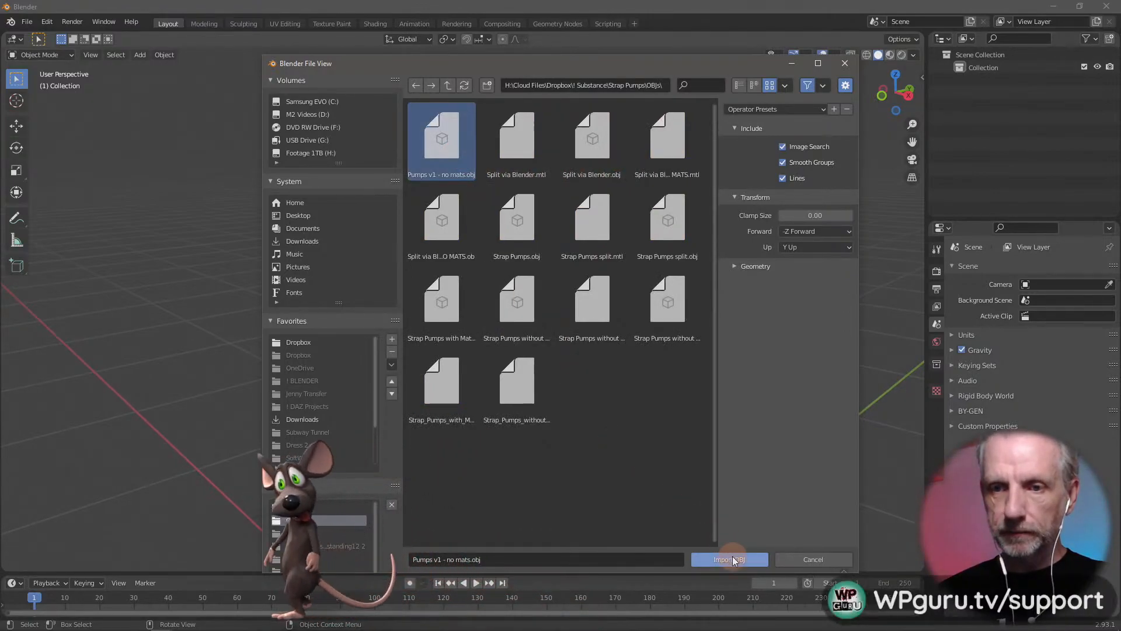
pyautogui.click(738, 267)
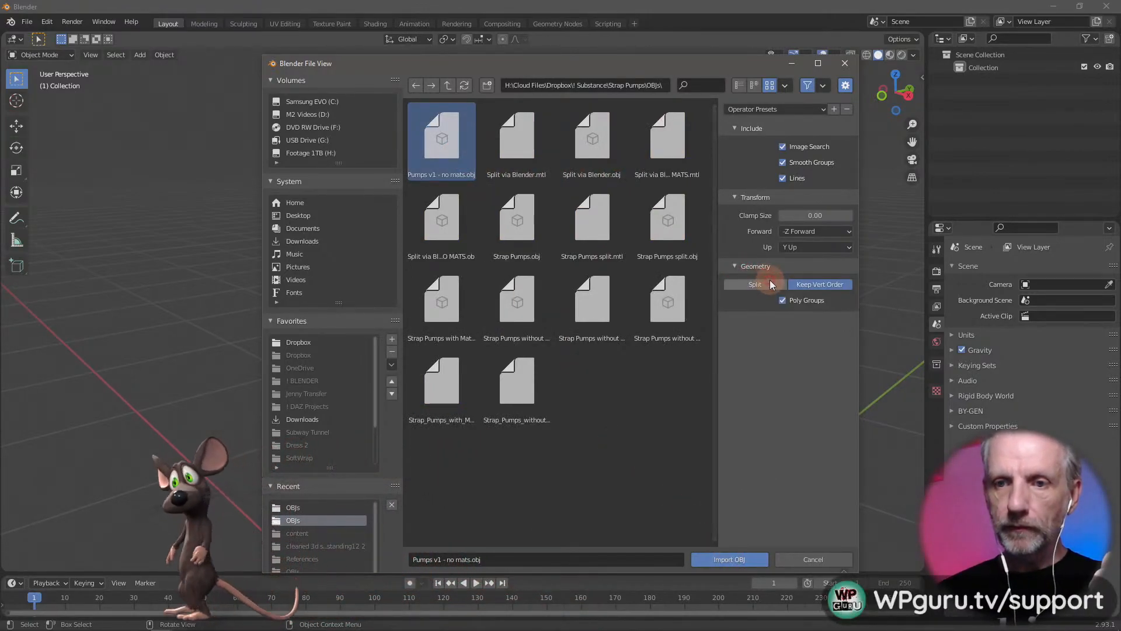
pyautogui.click(809, 285)
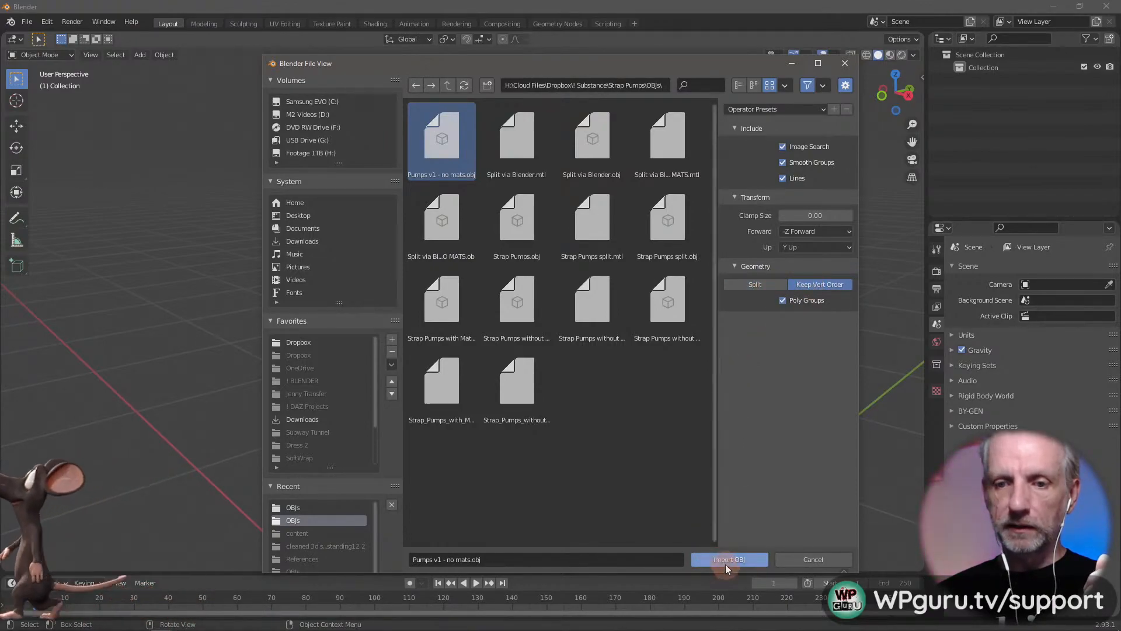
pyautogui.click(743, 559)
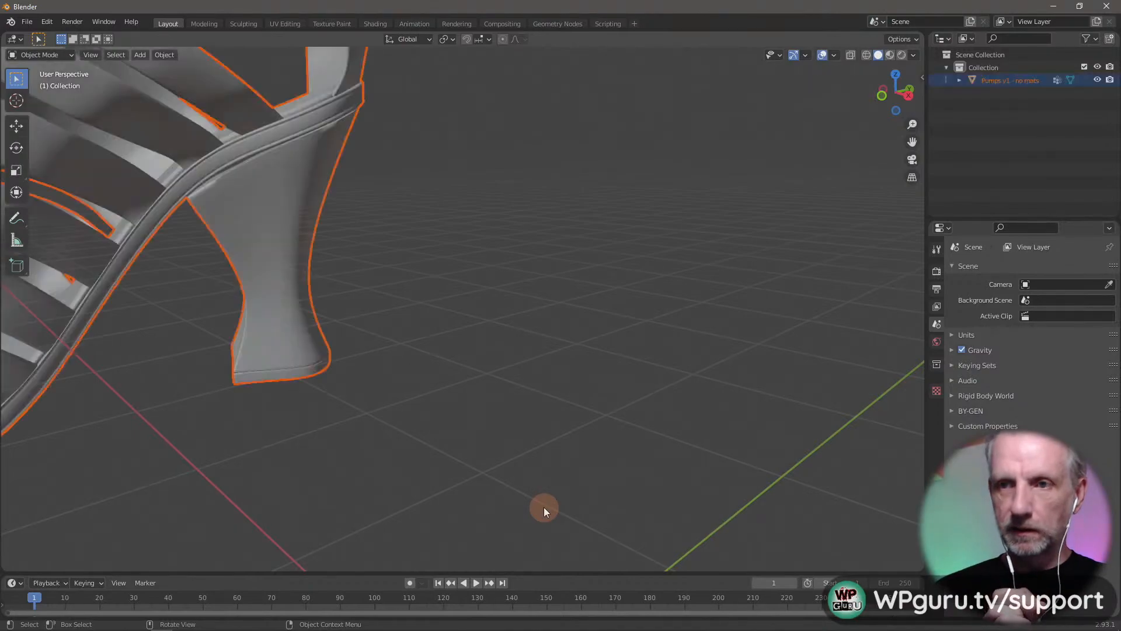
# Scale the imported shoes uniformly by a factor of 0.01
pyautogui.scroll(-6, 544, 507)
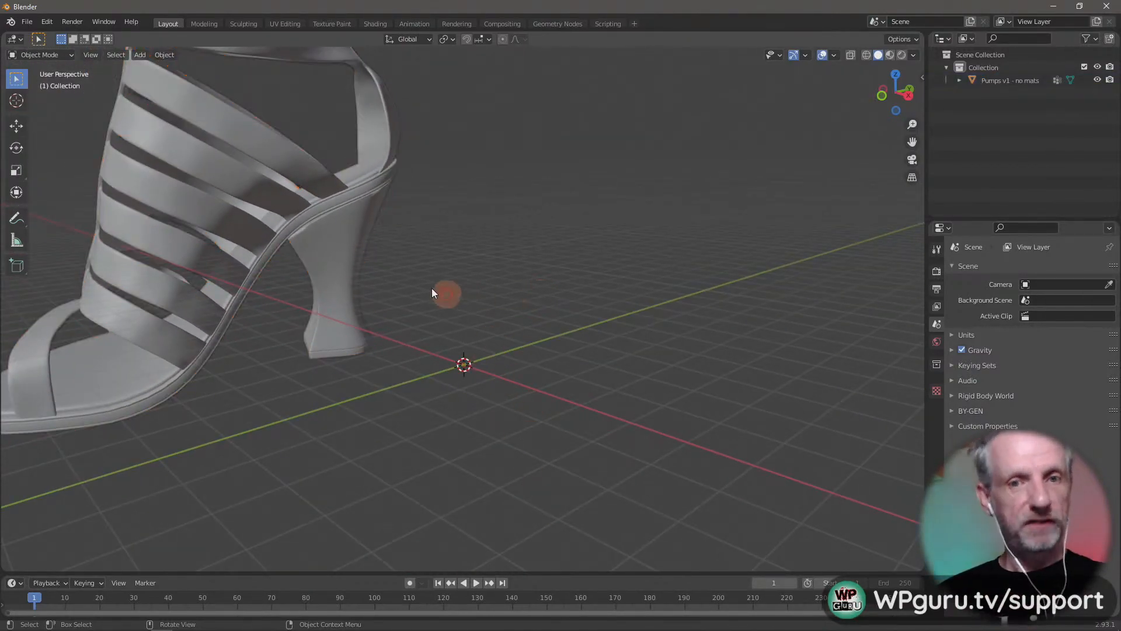
pyautogui.click(332, 272)
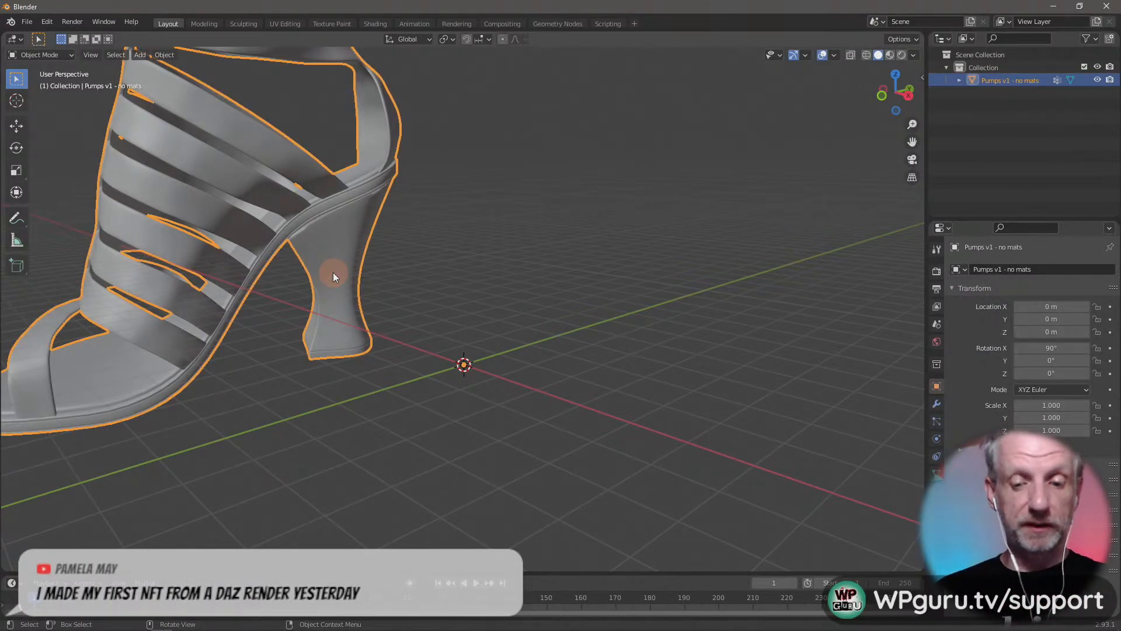
pyautogui.write('s0.0')
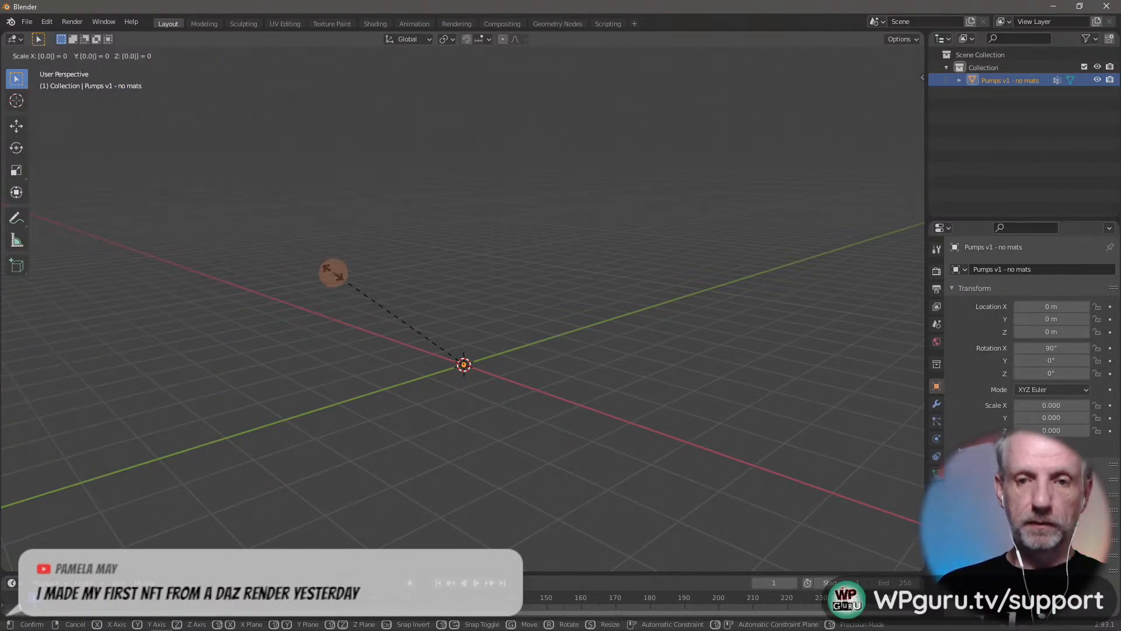
pyautogui.write('1')
pyautogui.press('Return')
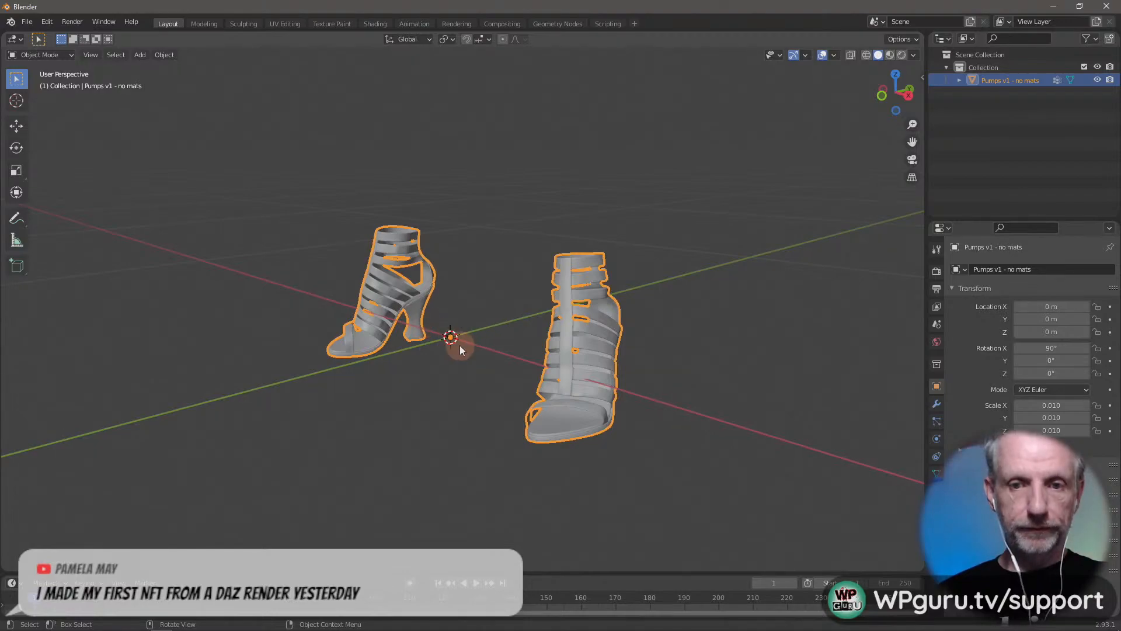
# Separate the whole shoe mesh by loose parts in Edit Mode and return to Object Mode
pyautogui.moveTo(461, 346); pyautogui.dragTo(415, 356, button='middle')
pyautogui.moveTo(403, 353); pyautogui.dragTo(418, 358, button='middle')
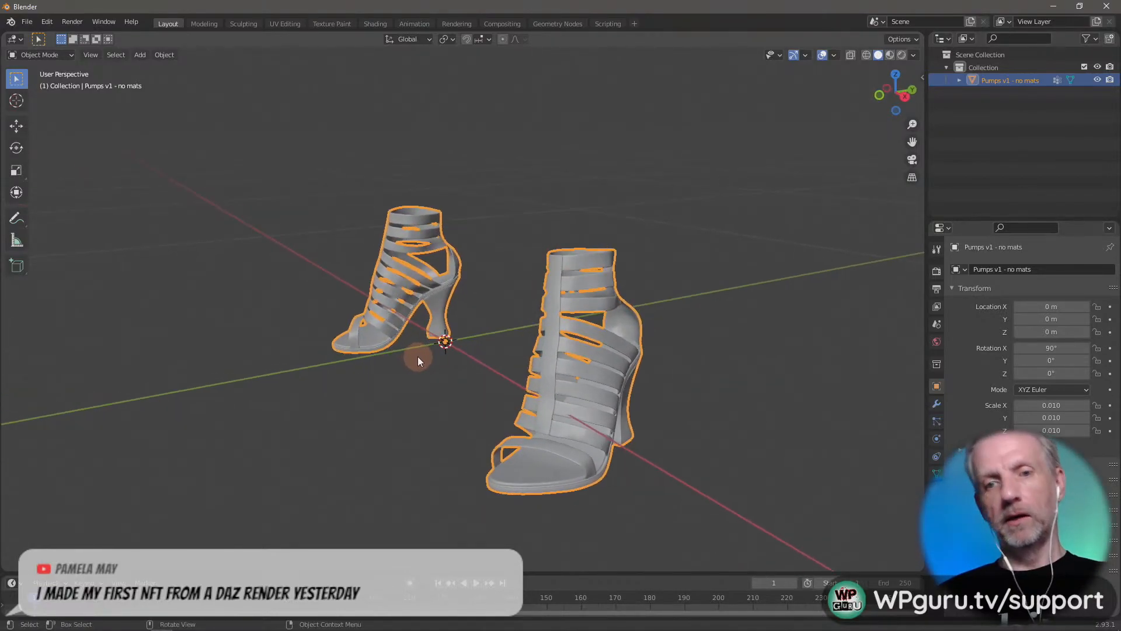
pyautogui.press('Tab')
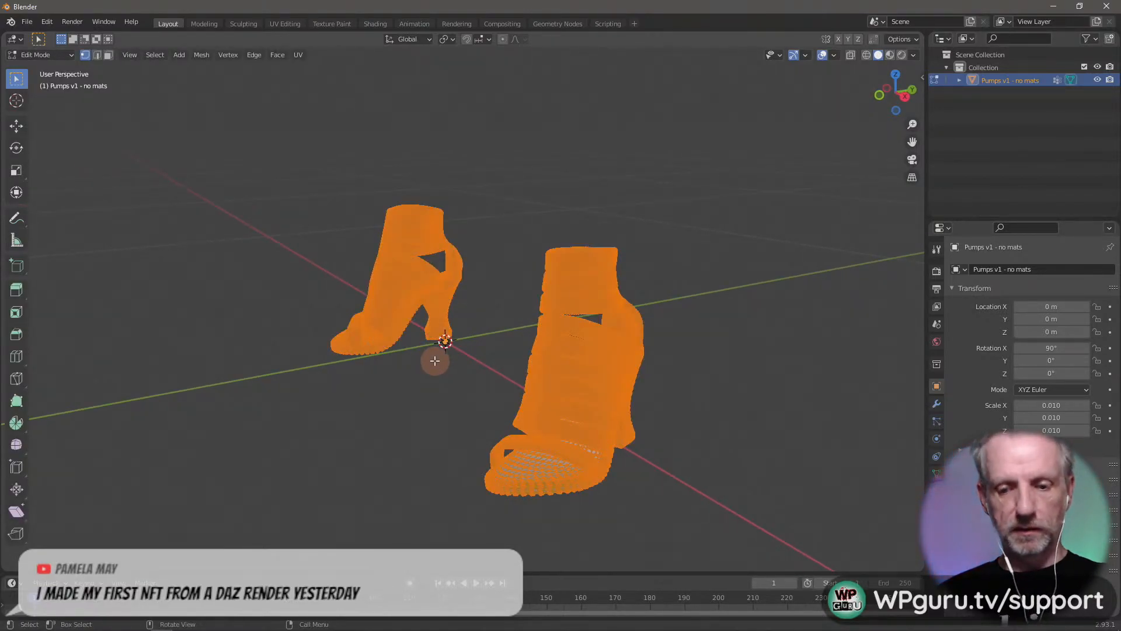
pyautogui.press('p')
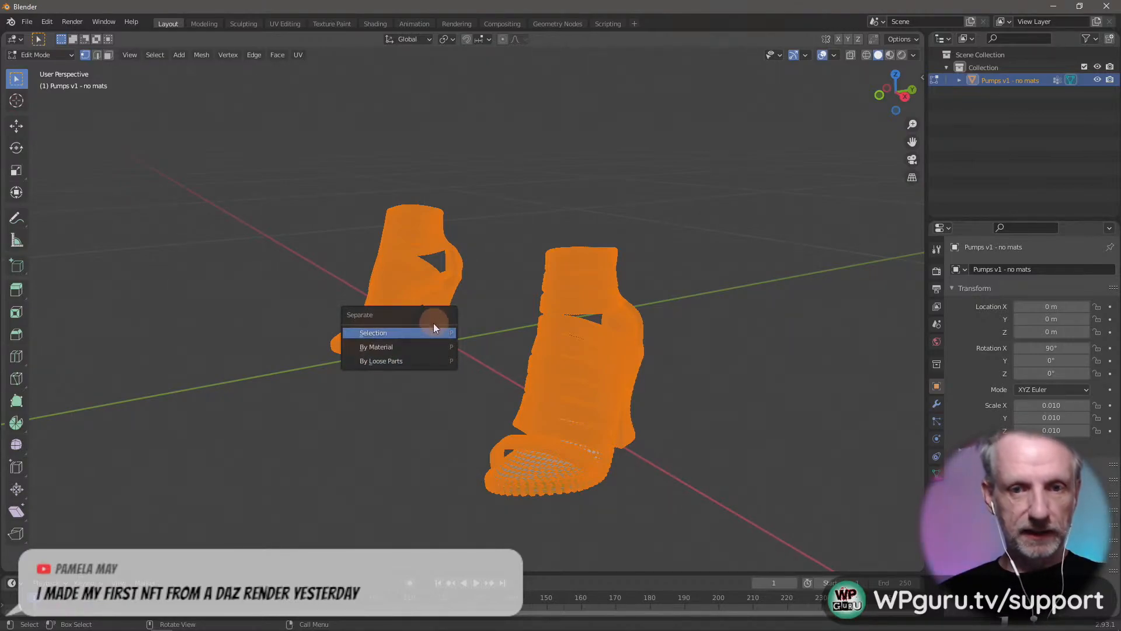
pyautogui.click(420, 361)
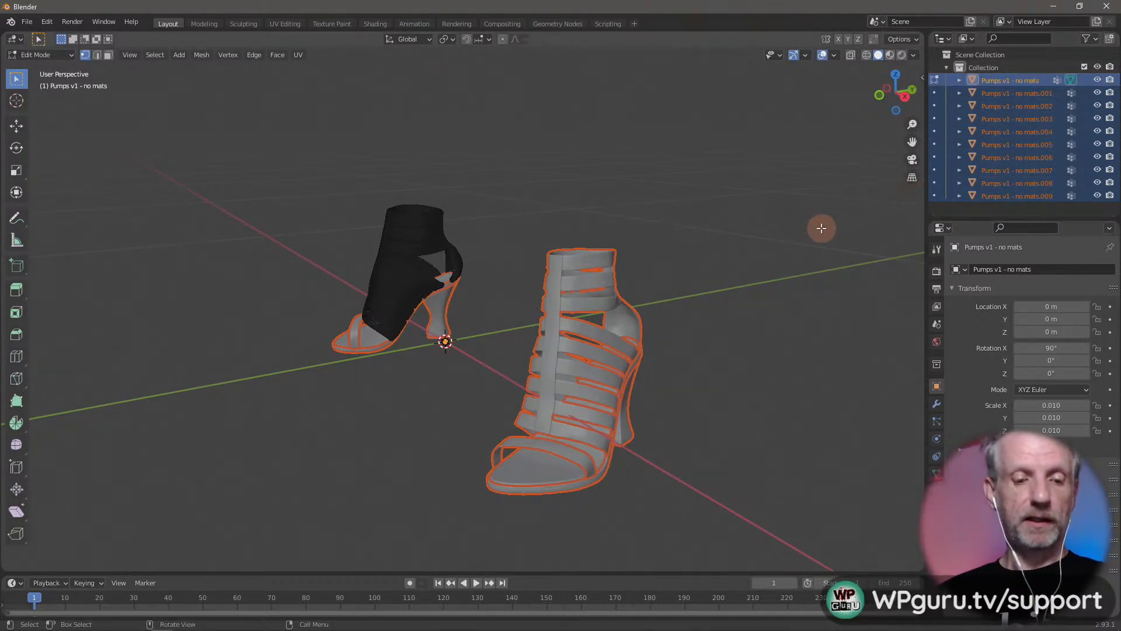
pyautogui.press('Tab')
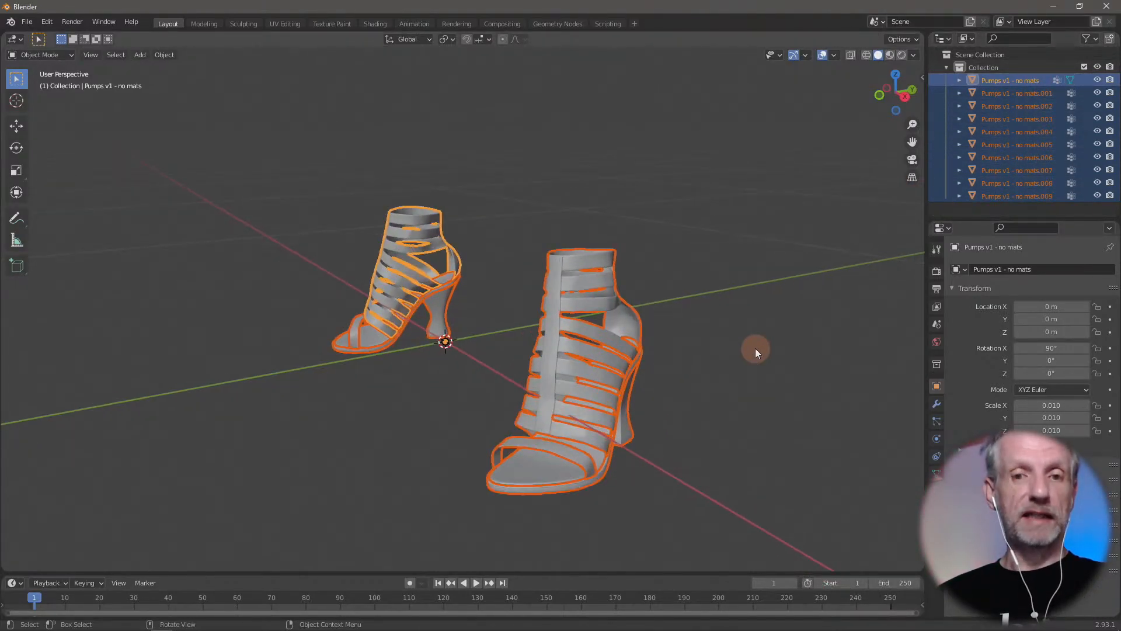
# Start a Wavefront OBJ export of the separated shoe parts and browse to the Strap Pumps OBJs folder
pyautogui.moveTo(755, 349); pyautogui.dragTo(787, 357, button='middle')
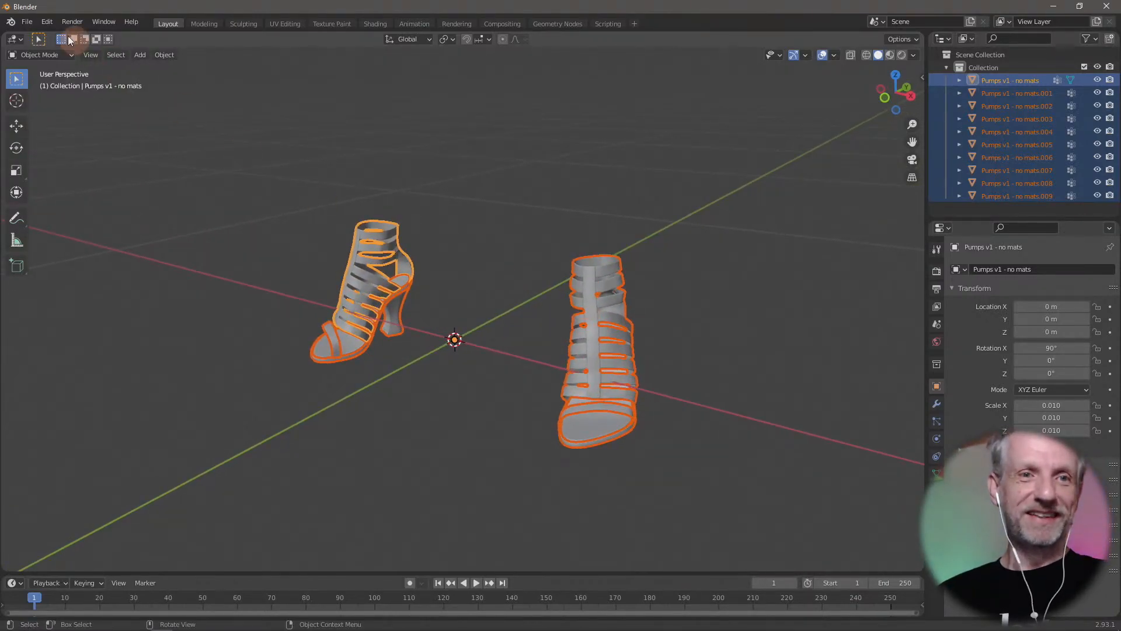
pyautogui.click(29, 23)
pyautogui.moveTo(96, 205)
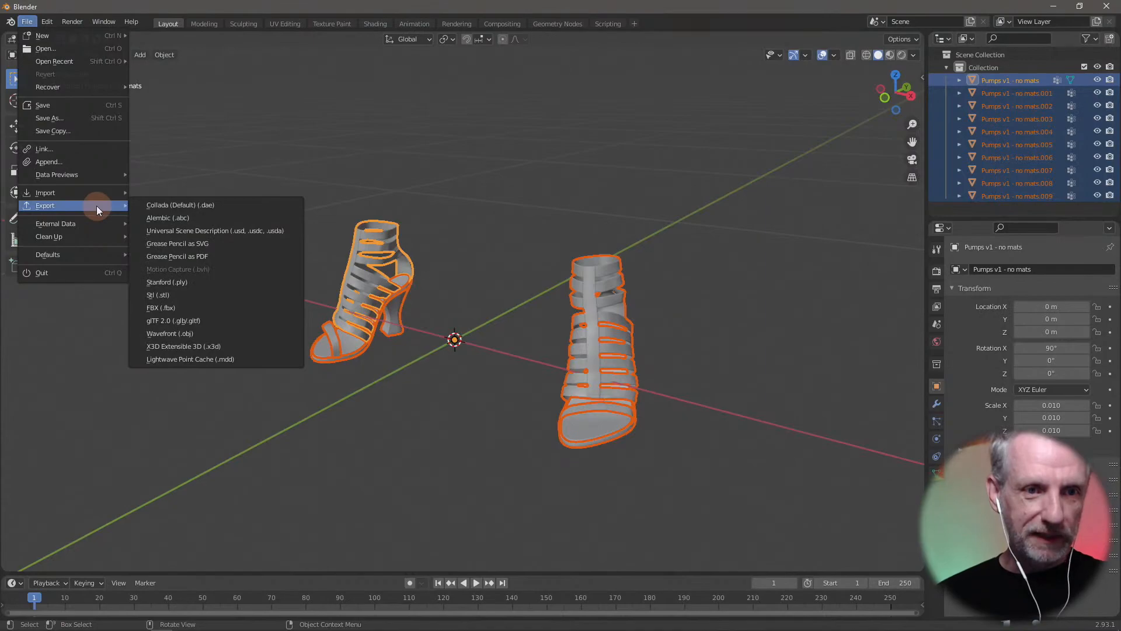
pyautogui.click(223, 331)
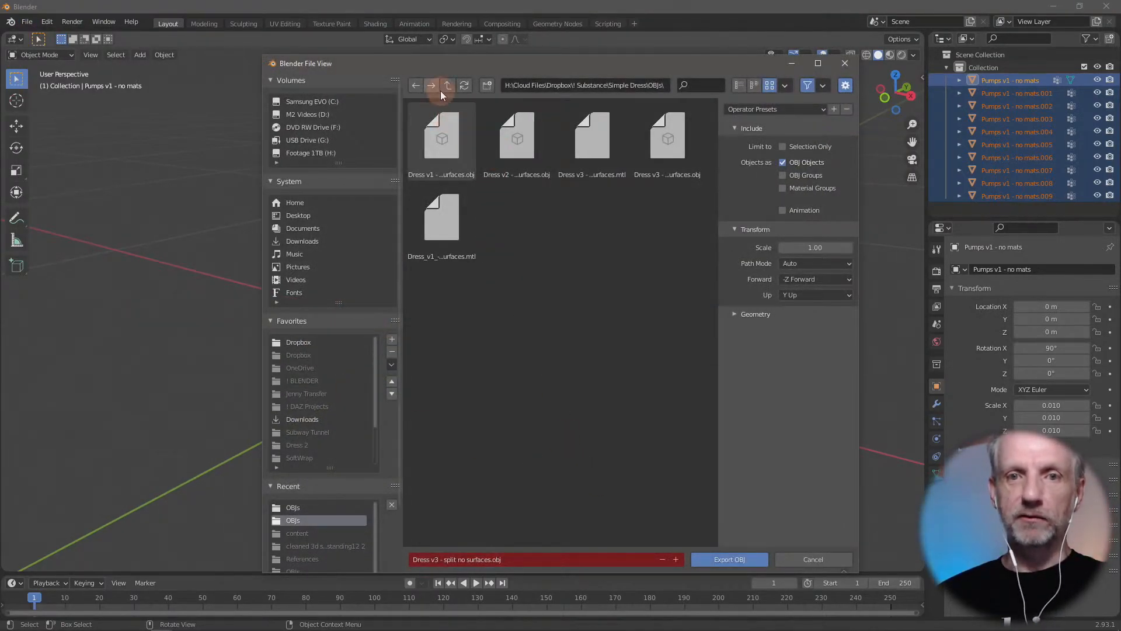
pyautogui.click(454, 86)
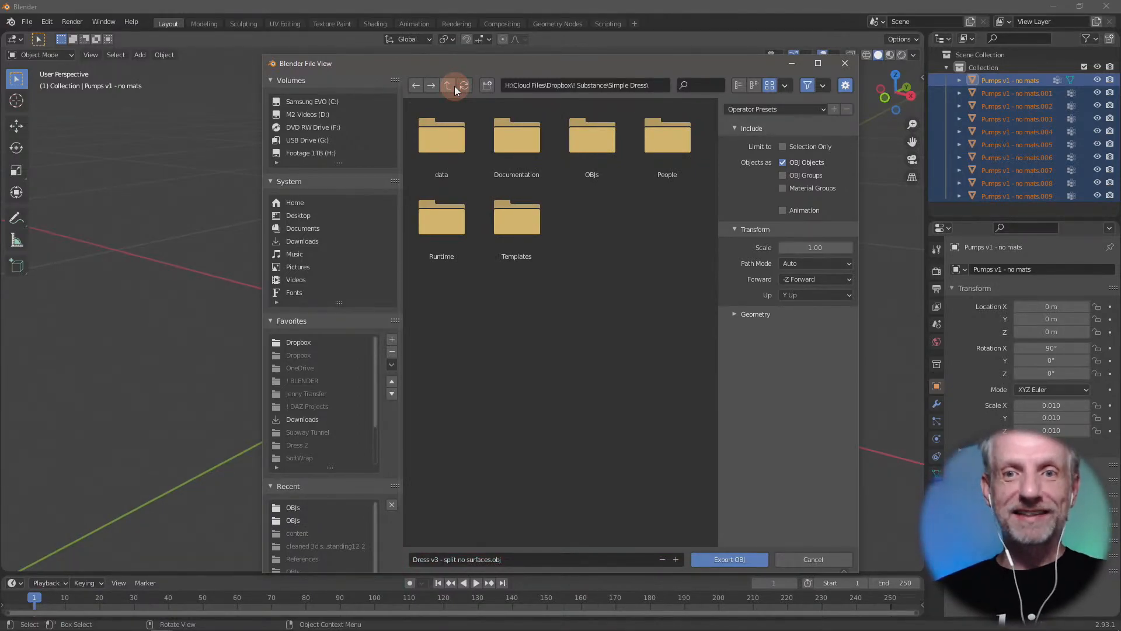
pyautogui.moveTo(499, 66); pyautogui.dragTo(462, 43)
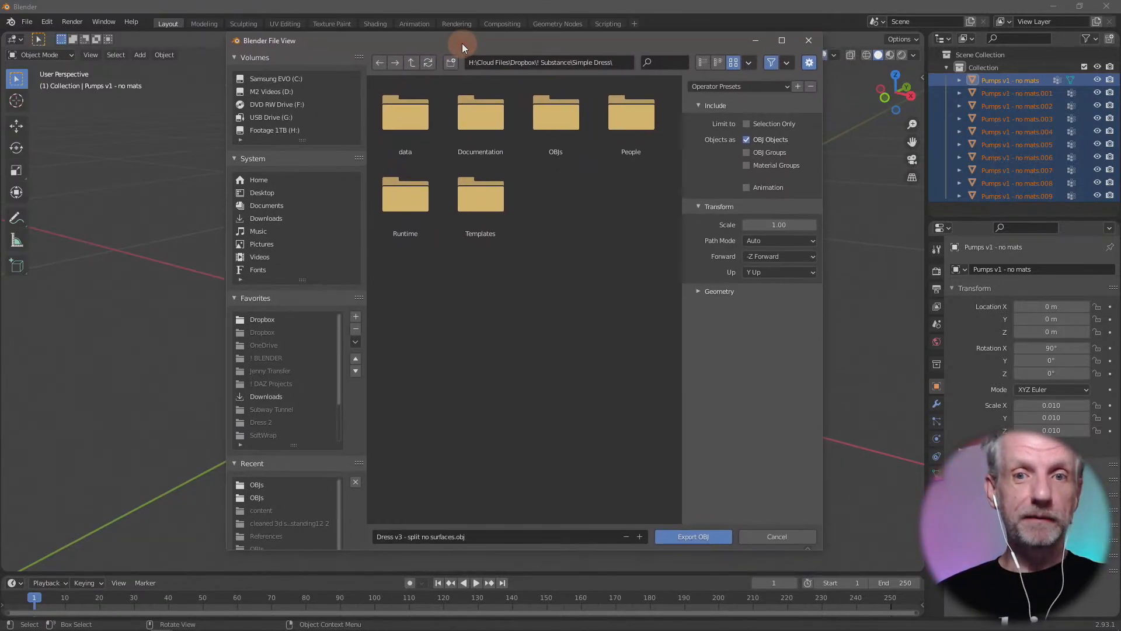
pyautogui.doubleClick(550, 136)
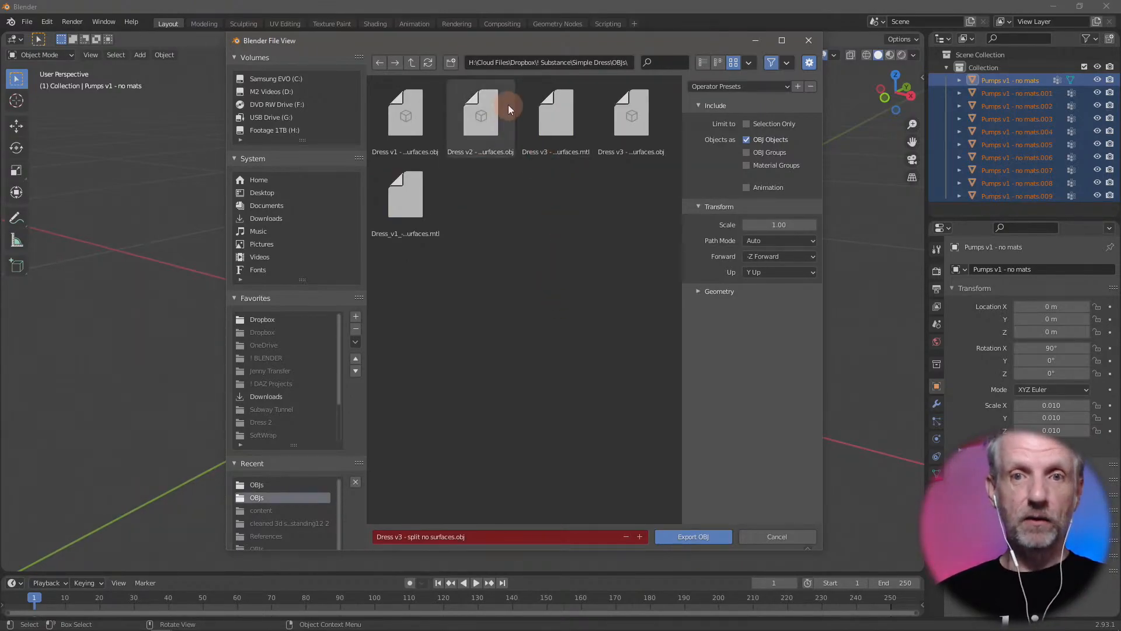
pyautogui.click(411, 64)
pyautogui.click(412, 63)
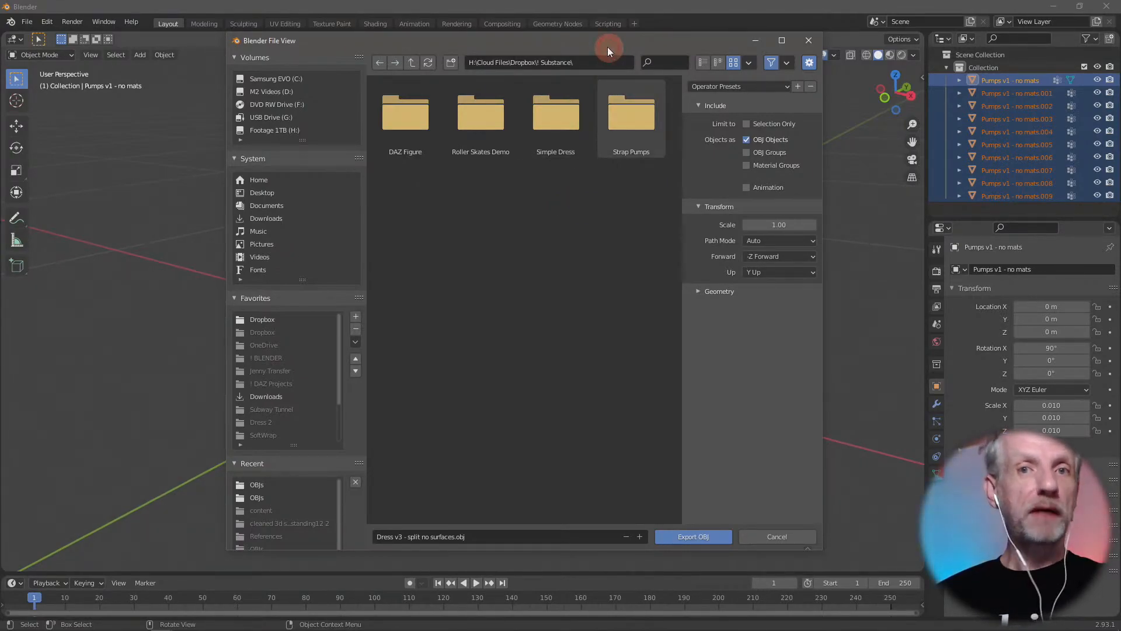
pyautogui.moveTo(607, 47); pyautogui.dragTo(601, 43)
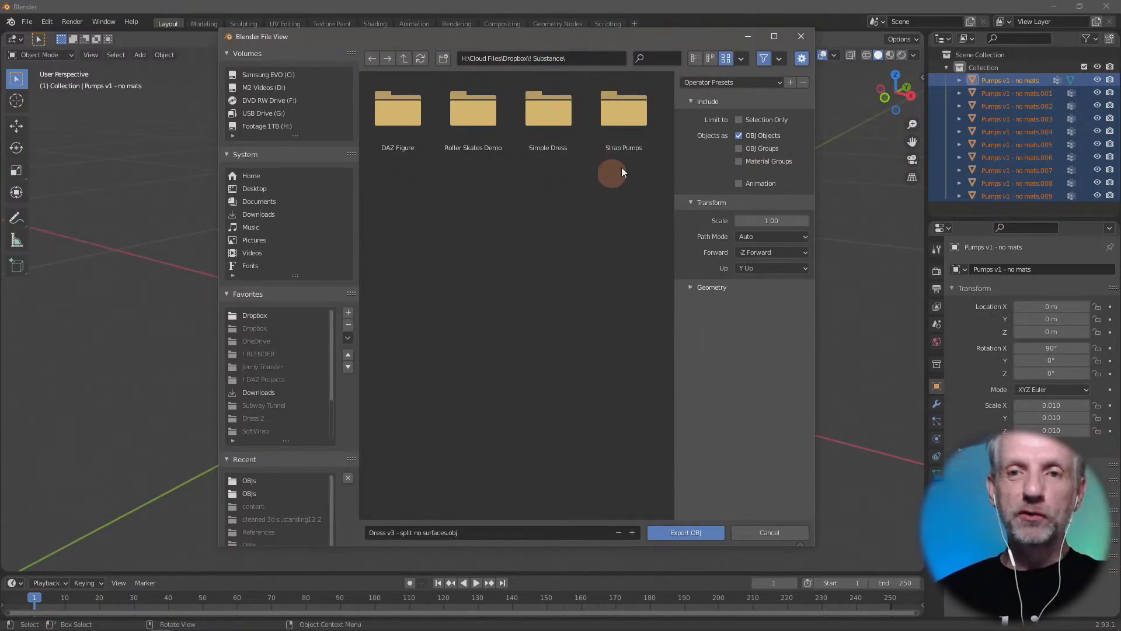
pyautogui.doubleClick(615, 126)
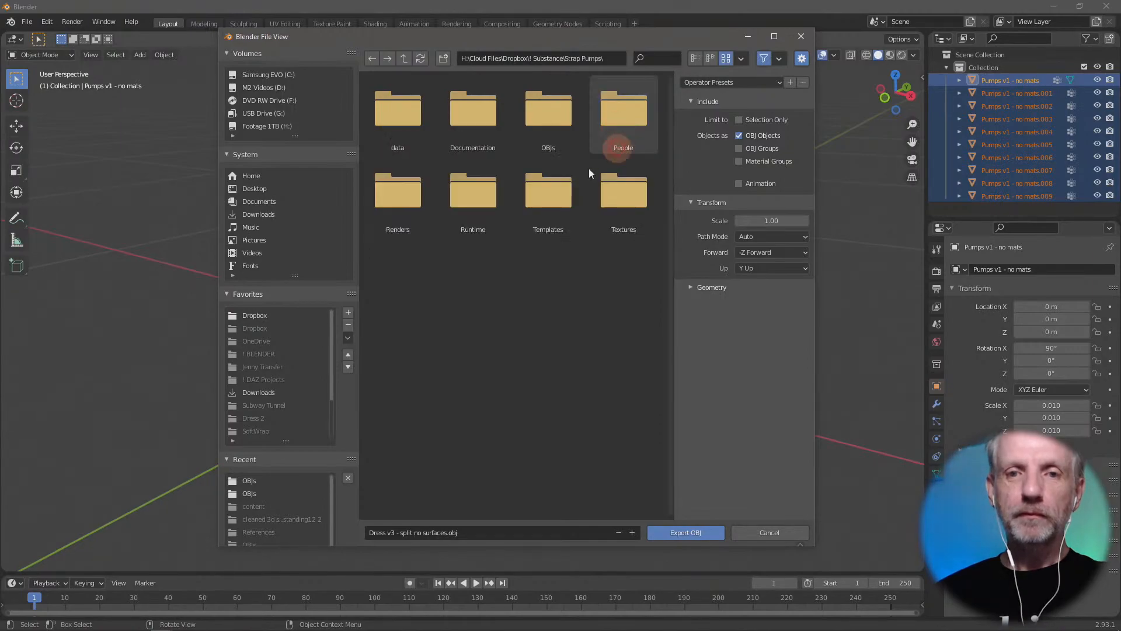
pyautogui.click(526, 120)
pyautogui.doubleClick(526, 120)
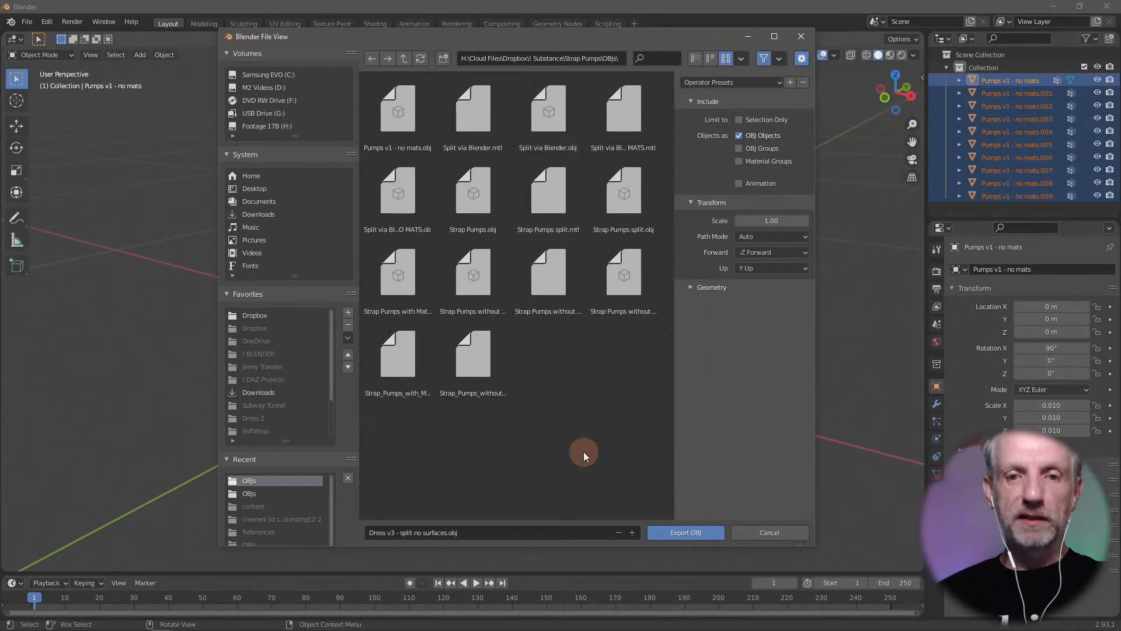
# Name the export file "Pumps v2 - split" and export the OBJ
pyautogui.click(523, 531)
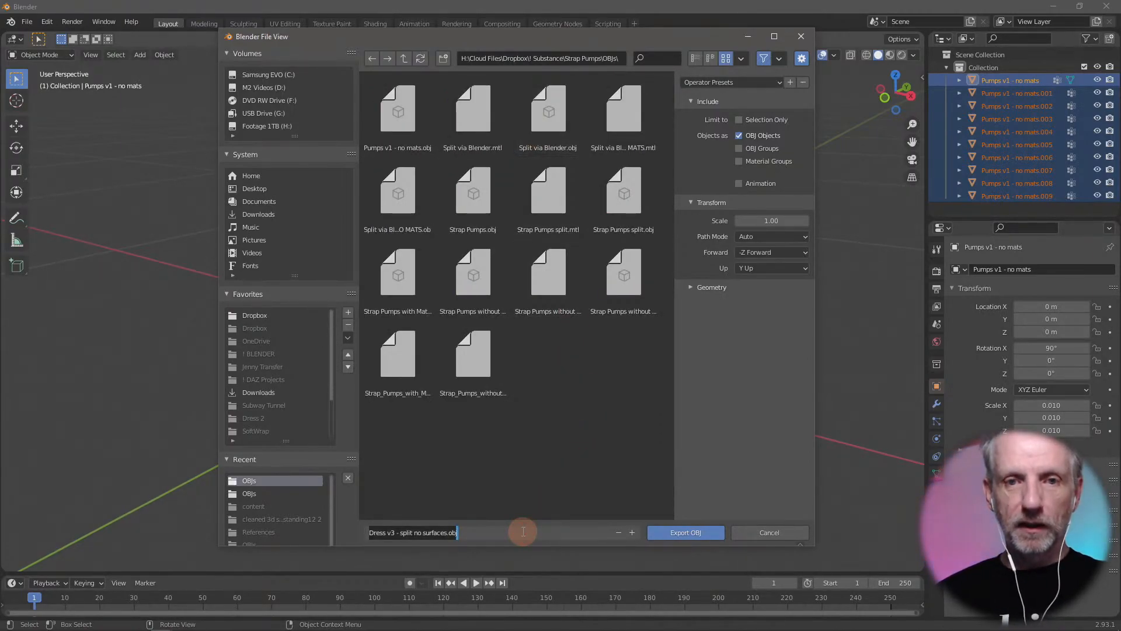
pyautogui.write('Pumps v2')
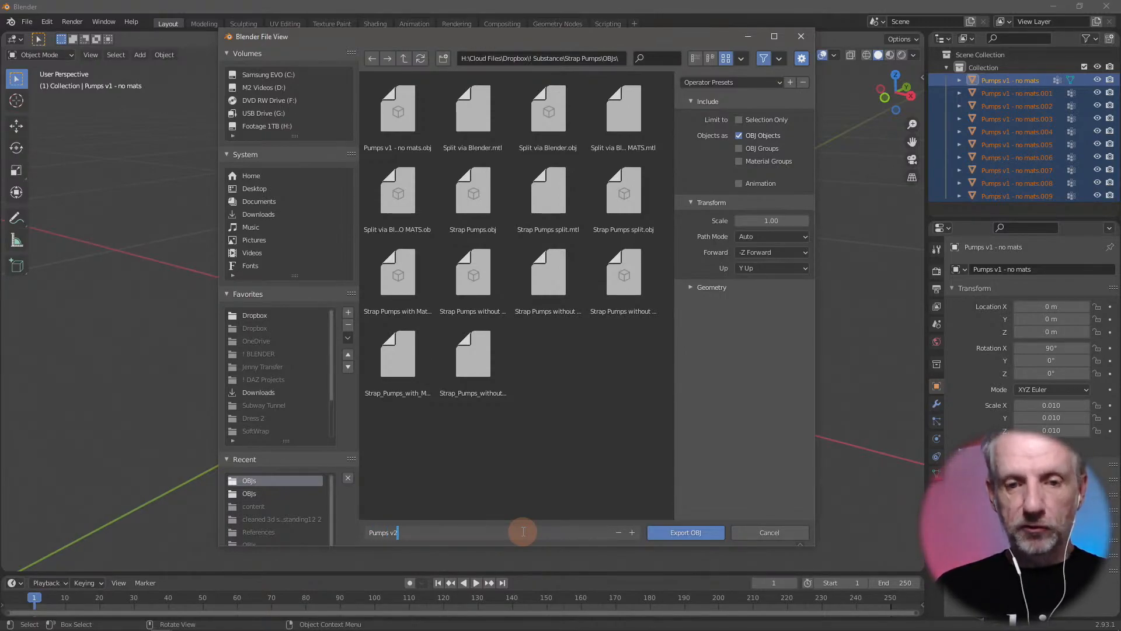
pyautogui.write(' - spl')
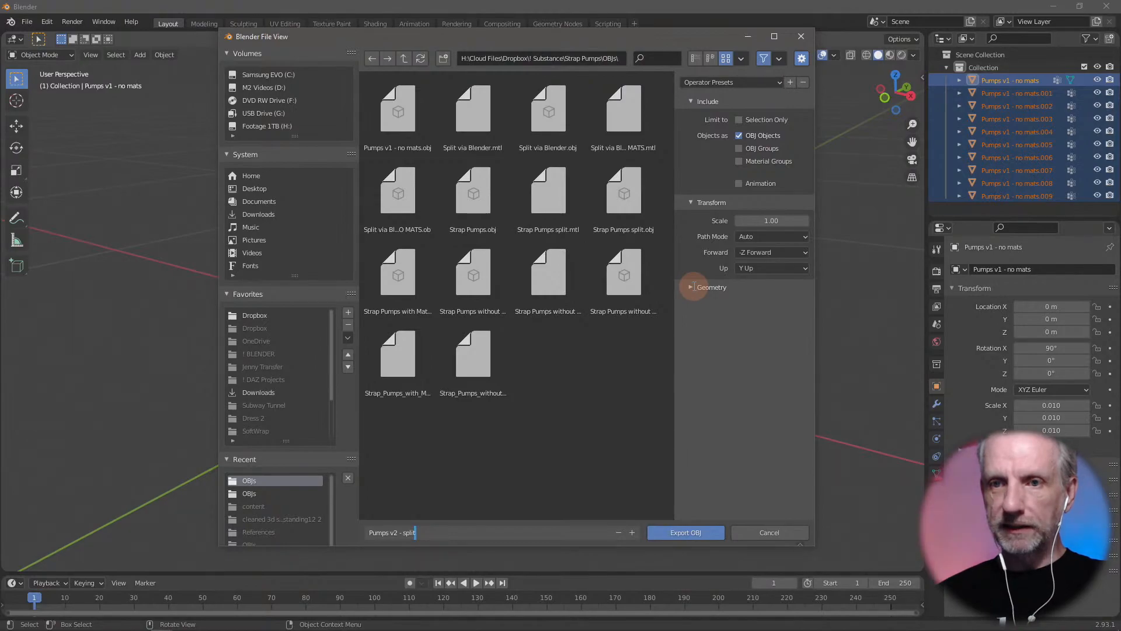
pyautogui.write('it')
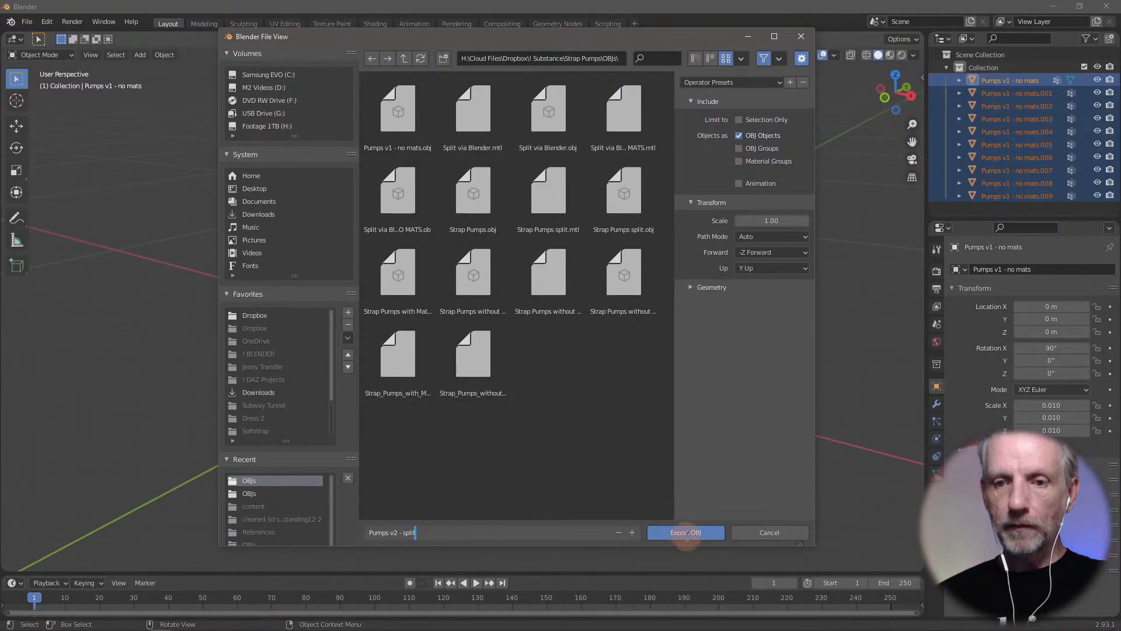
pyautogui.click(686, 534)
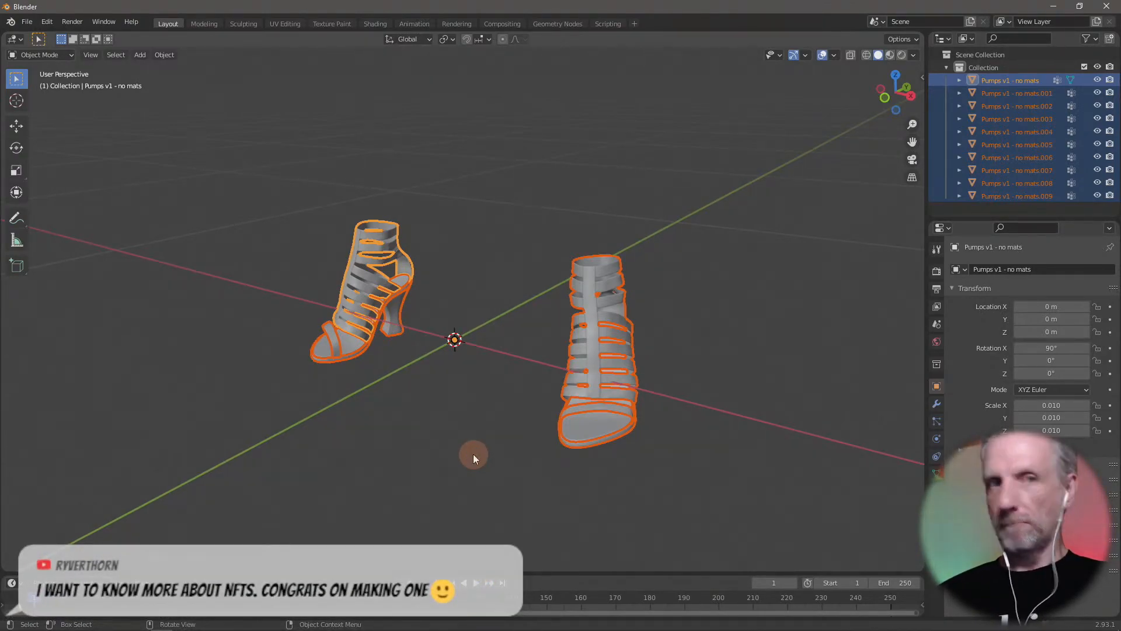
# Switch to Substance 3D Painter and create a new project from "Pumps v2 - split.obj" in the Strap Pumps OBJs folder, discarding the dress project's changes
pyautogui.hotkey('alt', 'Tab')
pyautogui.hotkey('alt', 'Tab')
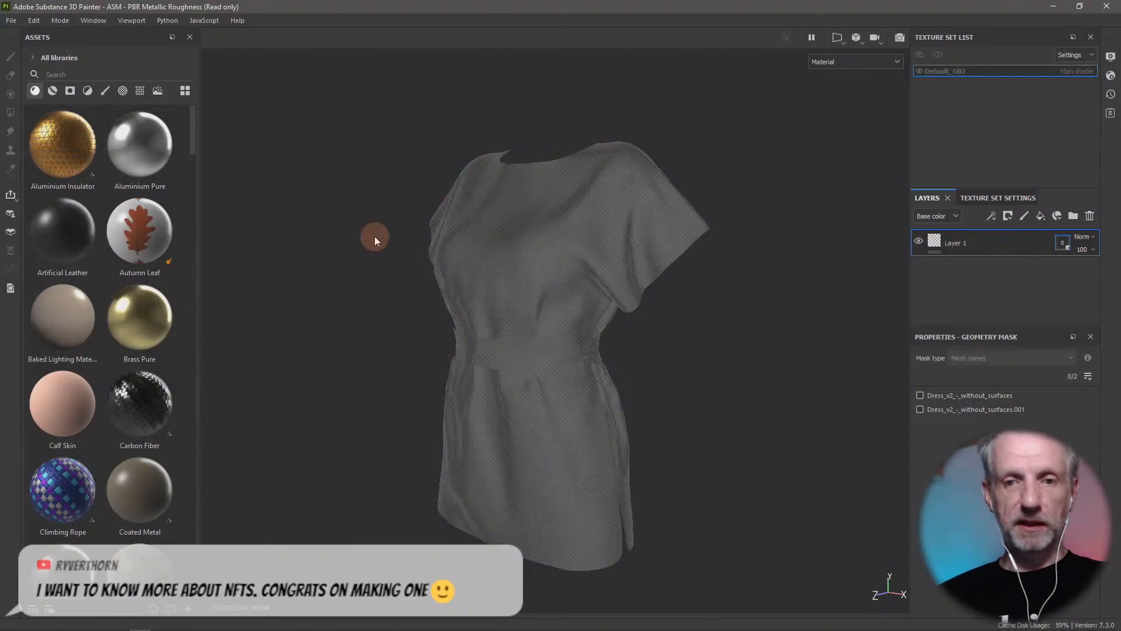
pyautogui.click(11, 20)
pyautogui.click(19, 32)
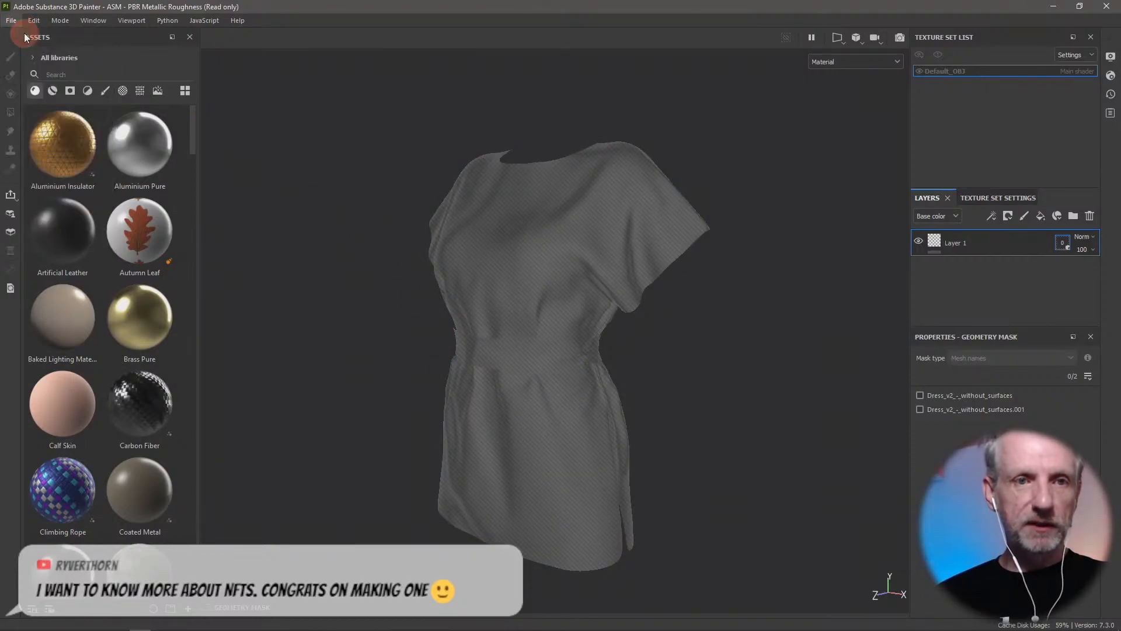
pyautogui.click(669, 155)
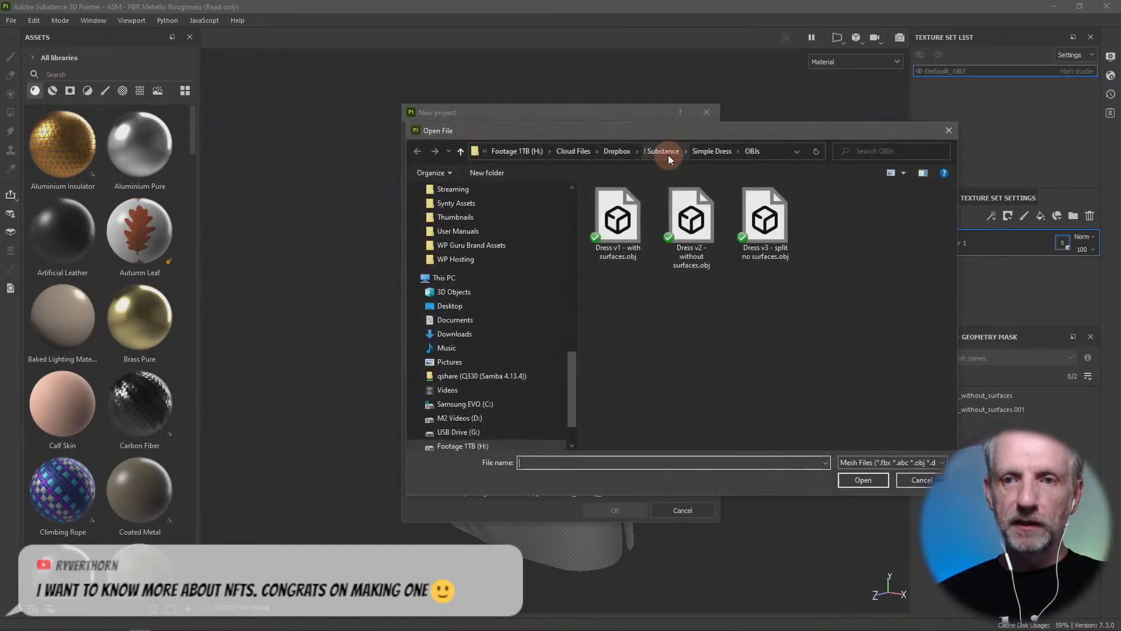
pyautogui.click(671, 151)
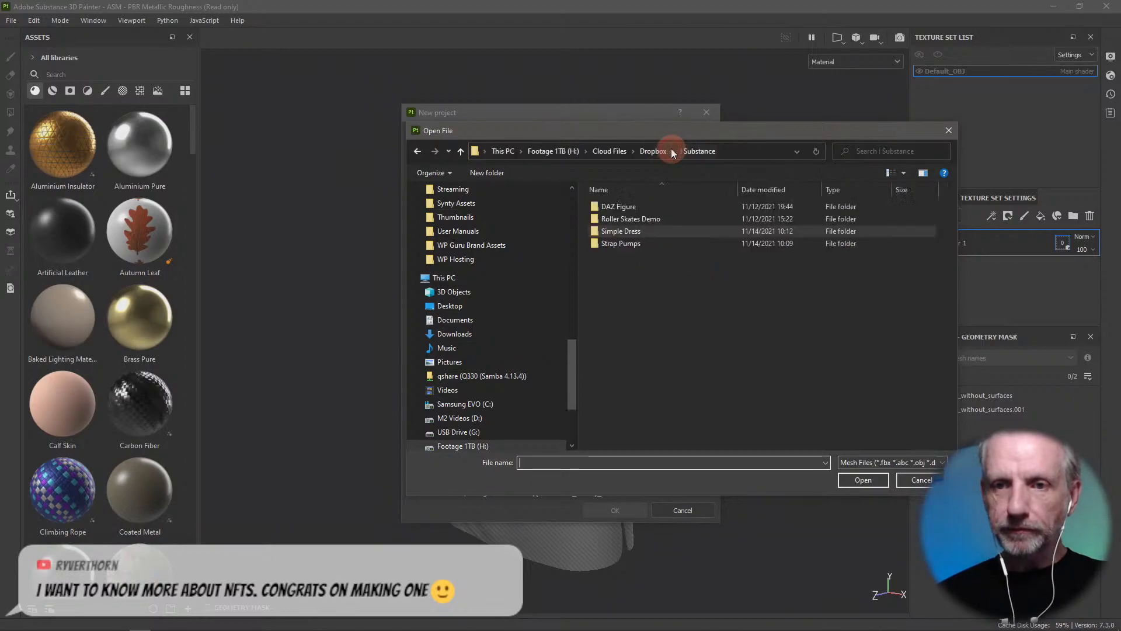
pyautogui.doubleClick(656, 242)
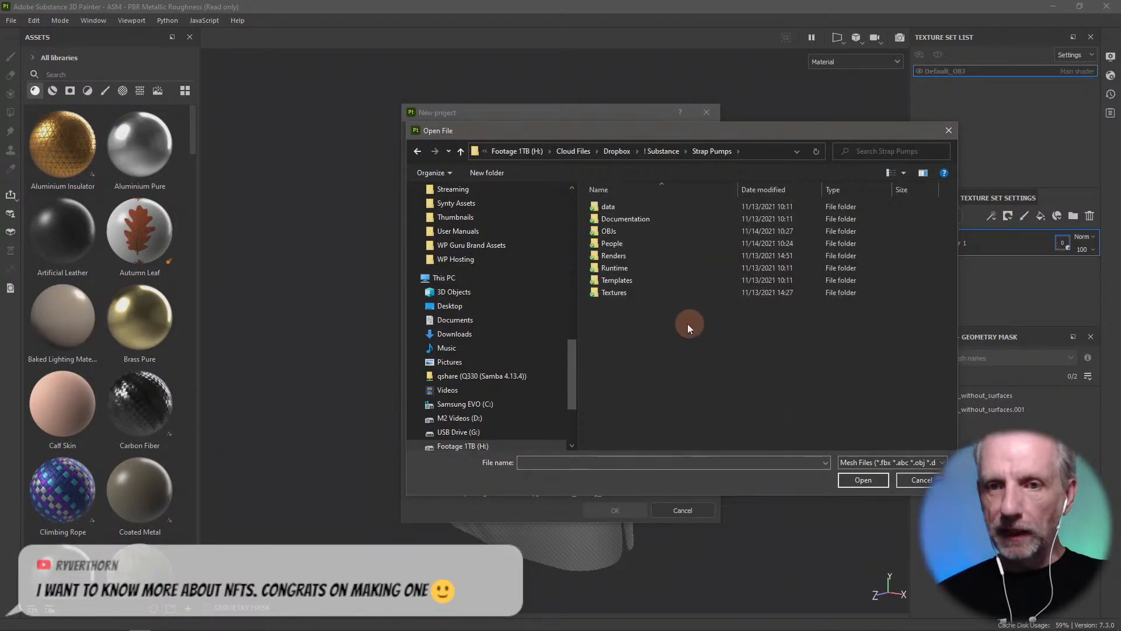
pyautogui.doubleClick(646, 229)
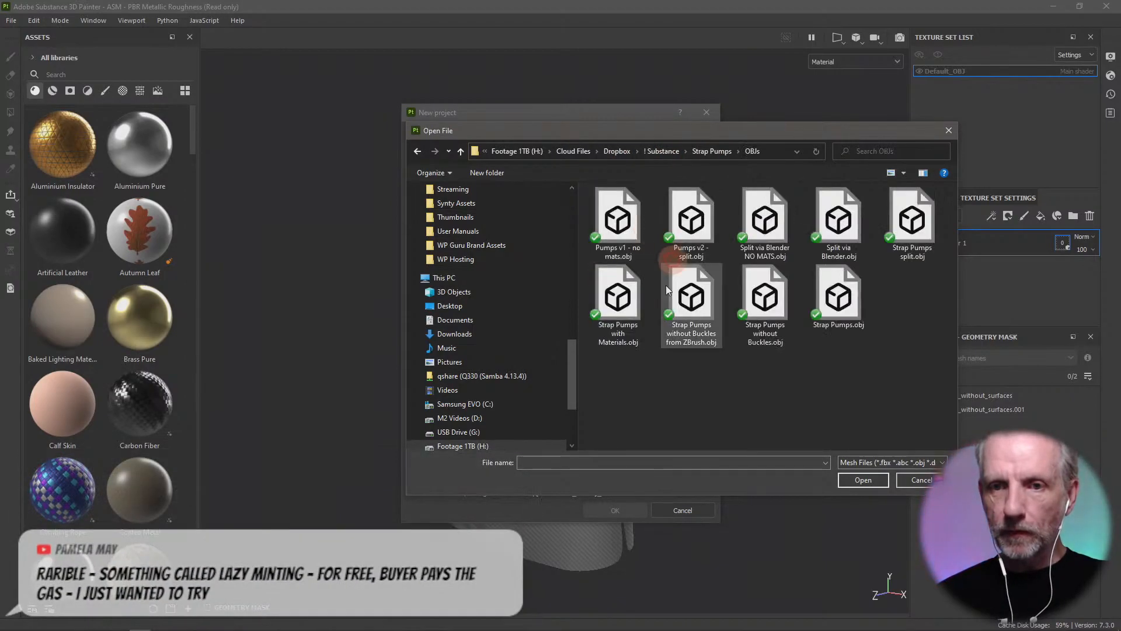
pyautogui.click(685, 246)
pyautogui.click(862, 479)
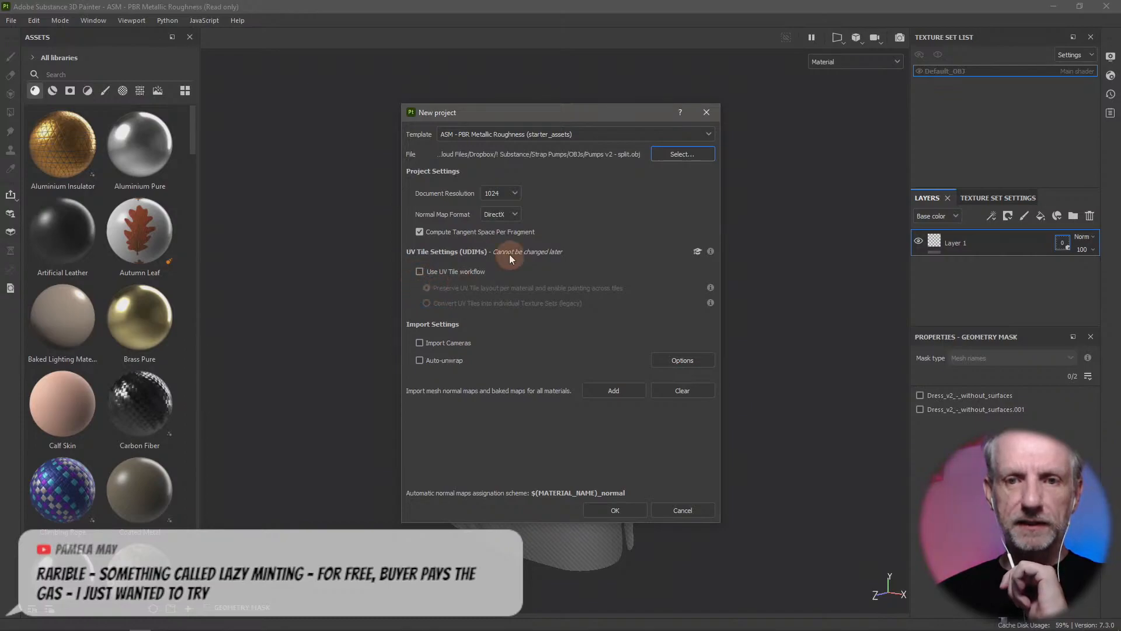
pyautogui.click(607, 508)
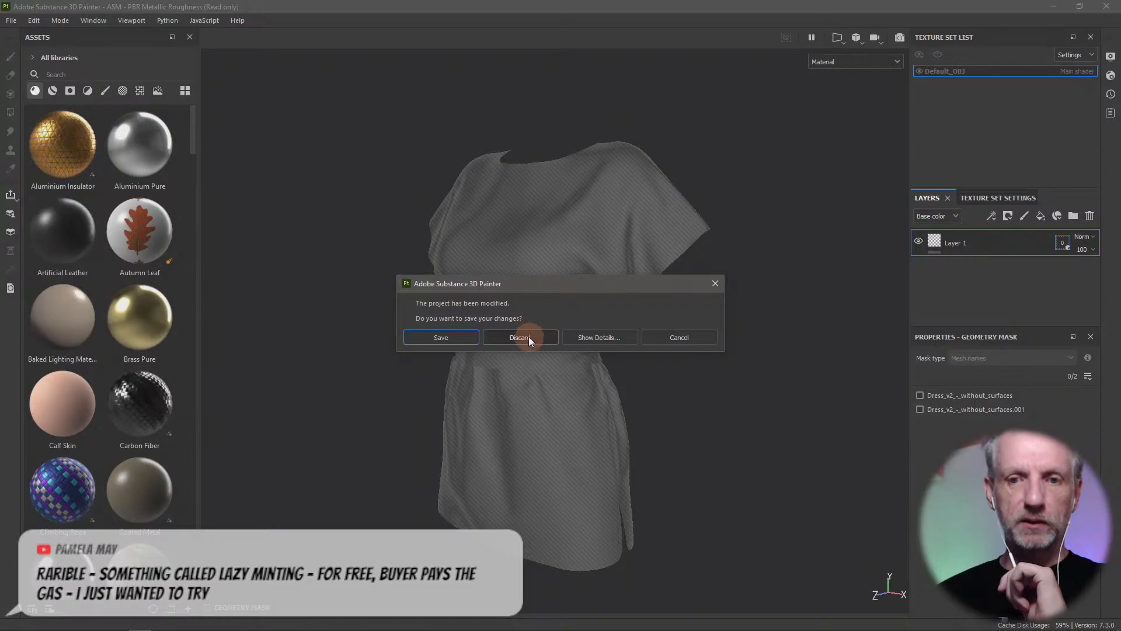
pyautogui.click(528, 336)
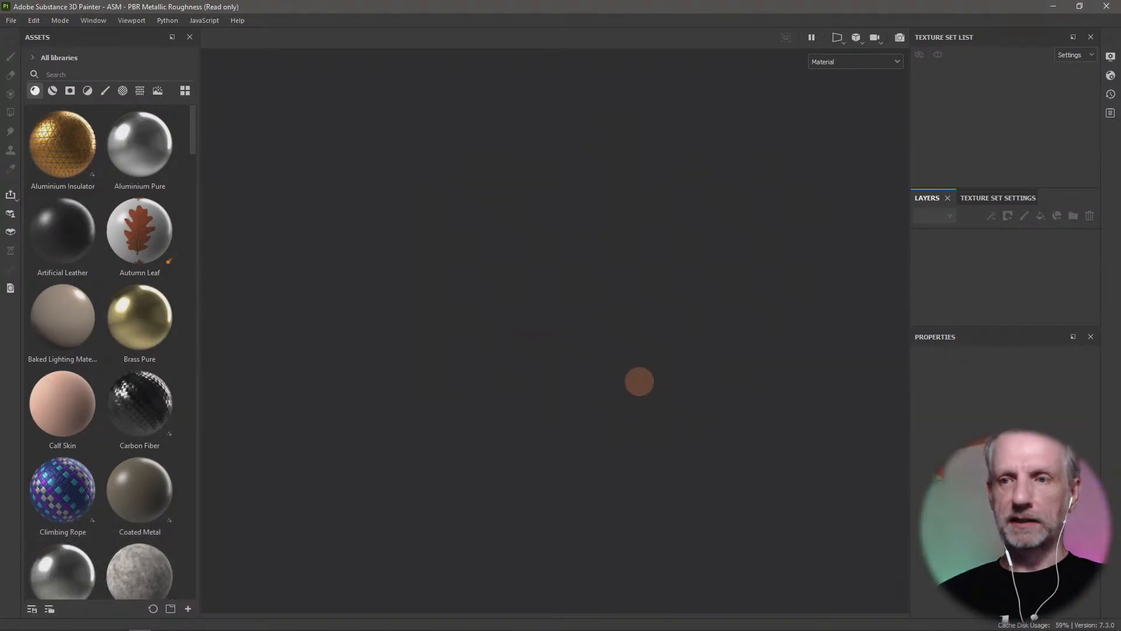
# Open Layer 1's geometry mask and exclude all the shoe mesh parts from it
pyautogui.keyDown('alt'); pyautogui.moveTo(648, 441); pyautogui.dragTo(578, 333); pyautogui.keyUp('alt')
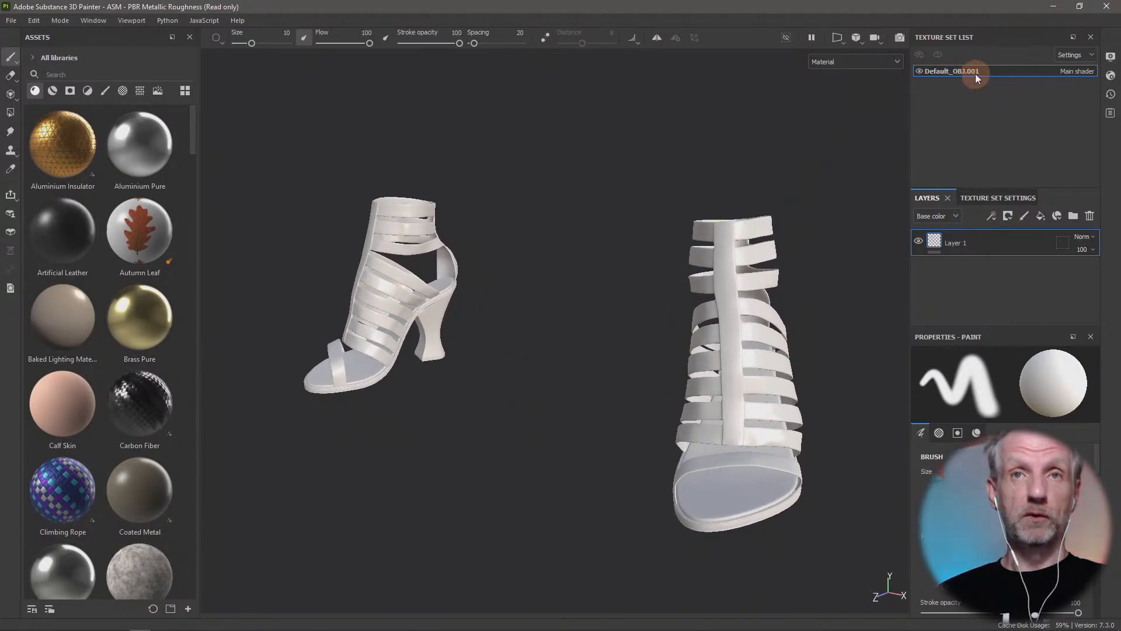
pyautogui.keyDown('alt'); pyautogui.moveTo(645, 275); pyautogui.dragTo(604, 278); pyautogui.keyUp('alt')
pyautogui.click(1062, 242)
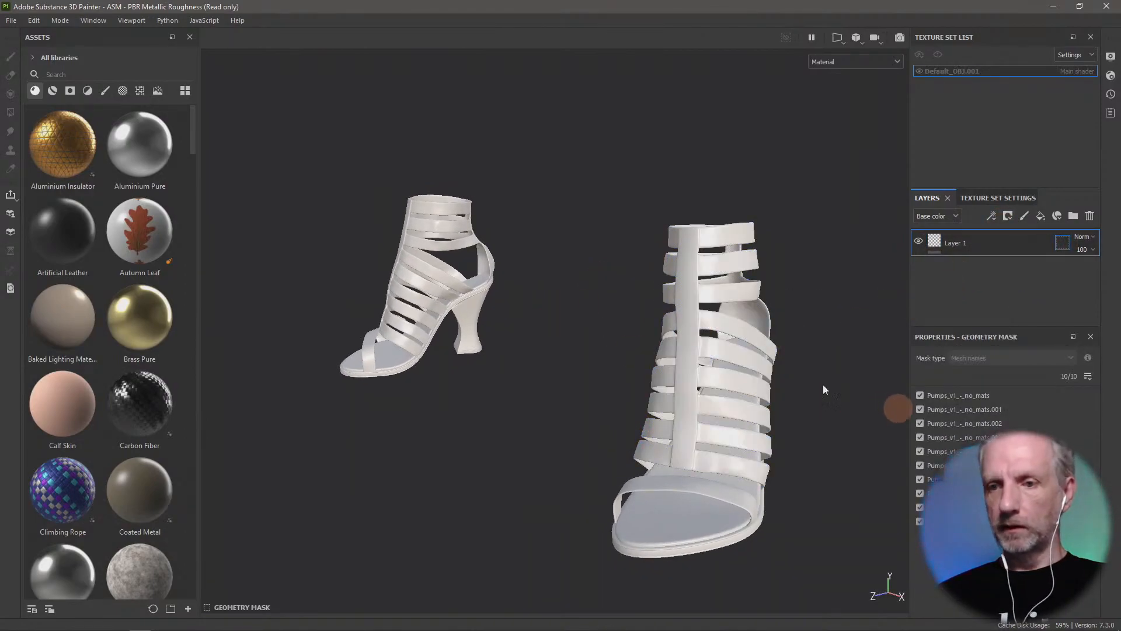
pyautogui.moveTo(303, 169); pyautogui.dragTo(812, 588)
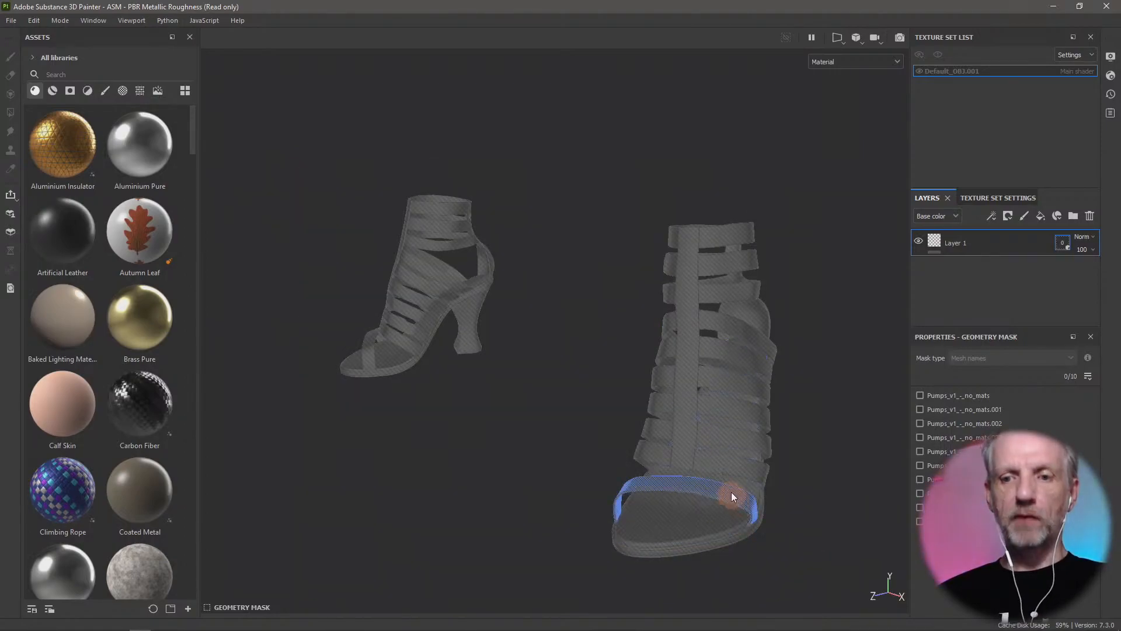
# Examine around both shoes which parts the geometry mask treats separately, including the heel, sole, toe strap and ankle straps
pyautogui.keyDown('alt'); pyautogui.moveTo(803, 487); pyautogui.dragTo(718, 439); pyautogui.keyUp('alt')
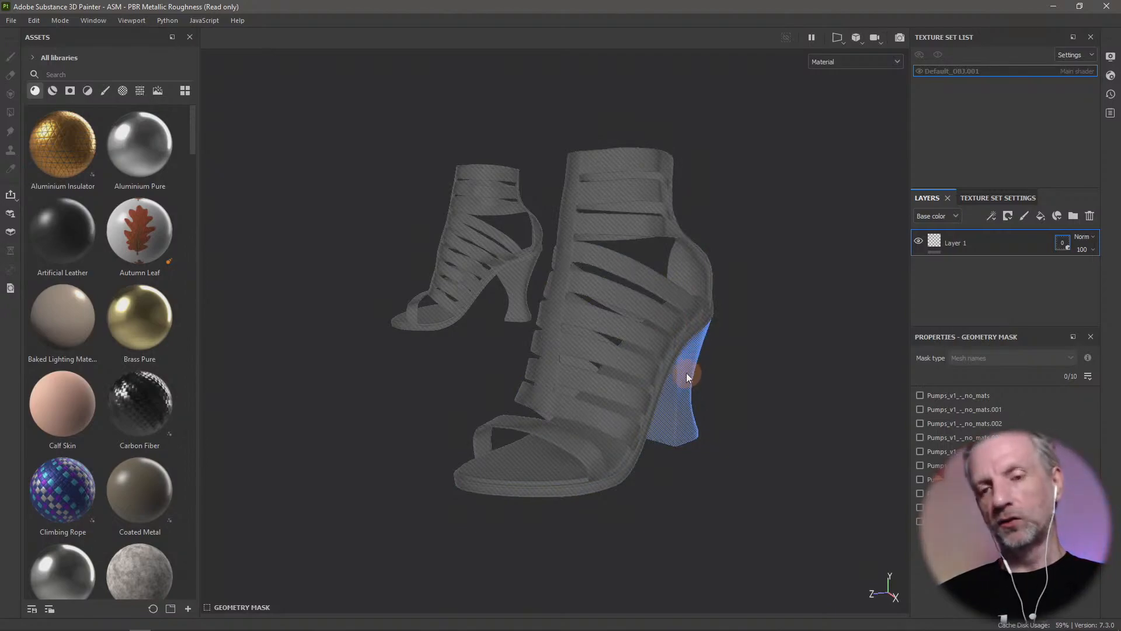
pyautogui.keyDown('alt'); pyautogui.moveTo(685, 382); pyautogui.dragTo(470, 348); pyautogui.keyUp('alt')
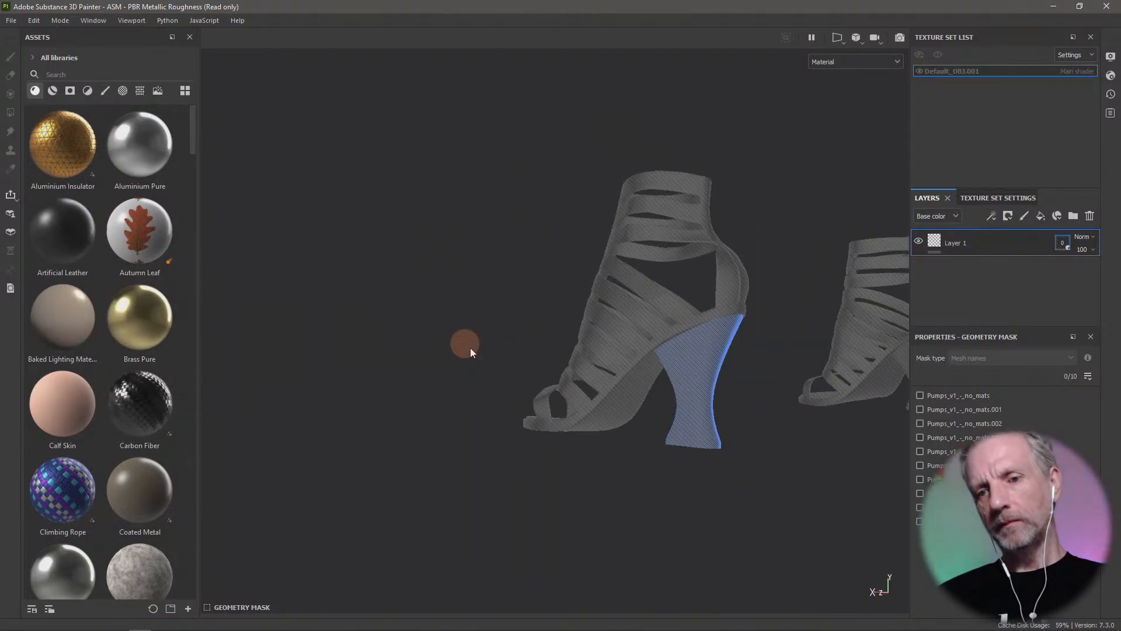
pyautogui.scroll(5, 649, 388)
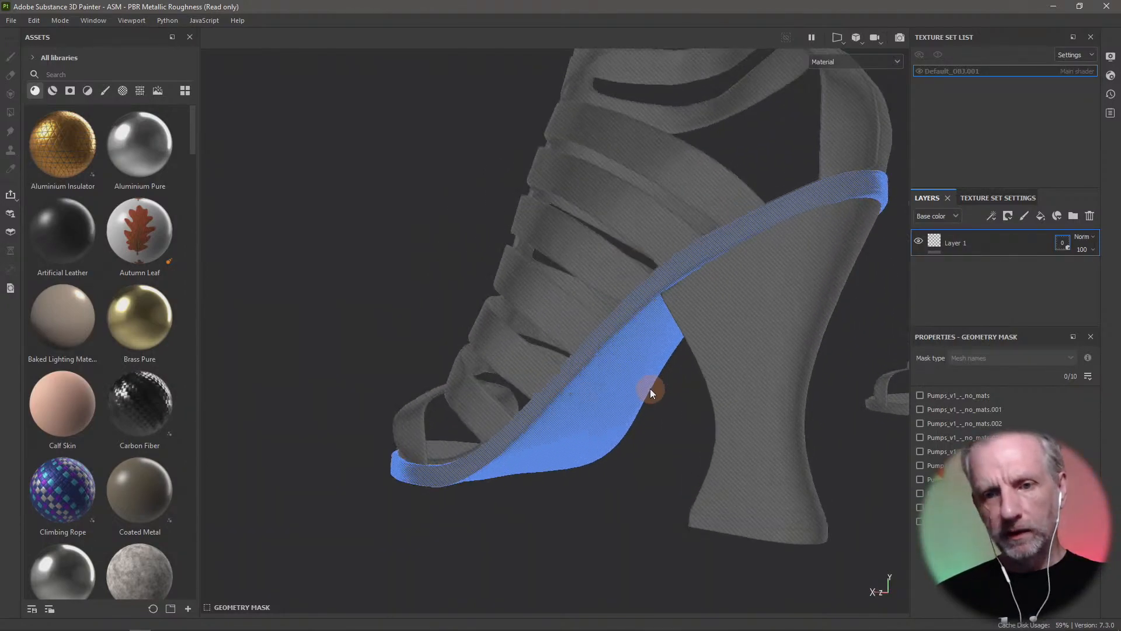
pyautogui.scroll(2, 650, 388)
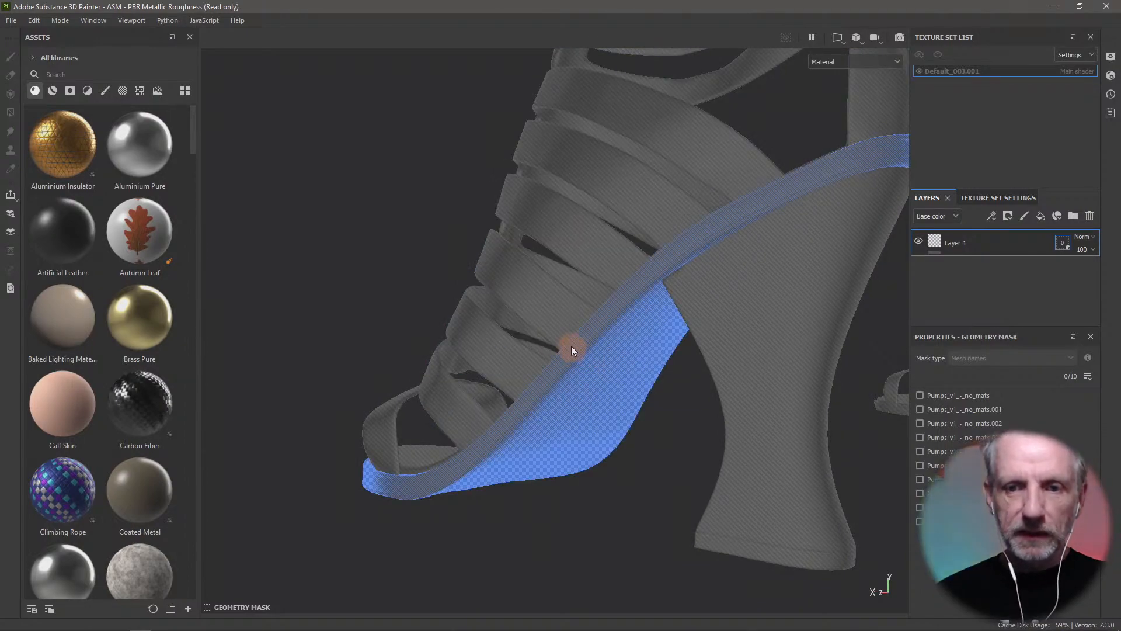
pyautogui.keyDown('alt'); pyautogui.moveTo(579, 359); pyautogui.dragTo(733, 369); pyautogui.keyUp('alt')
pyautogui.scroll(-3, 550, 233)
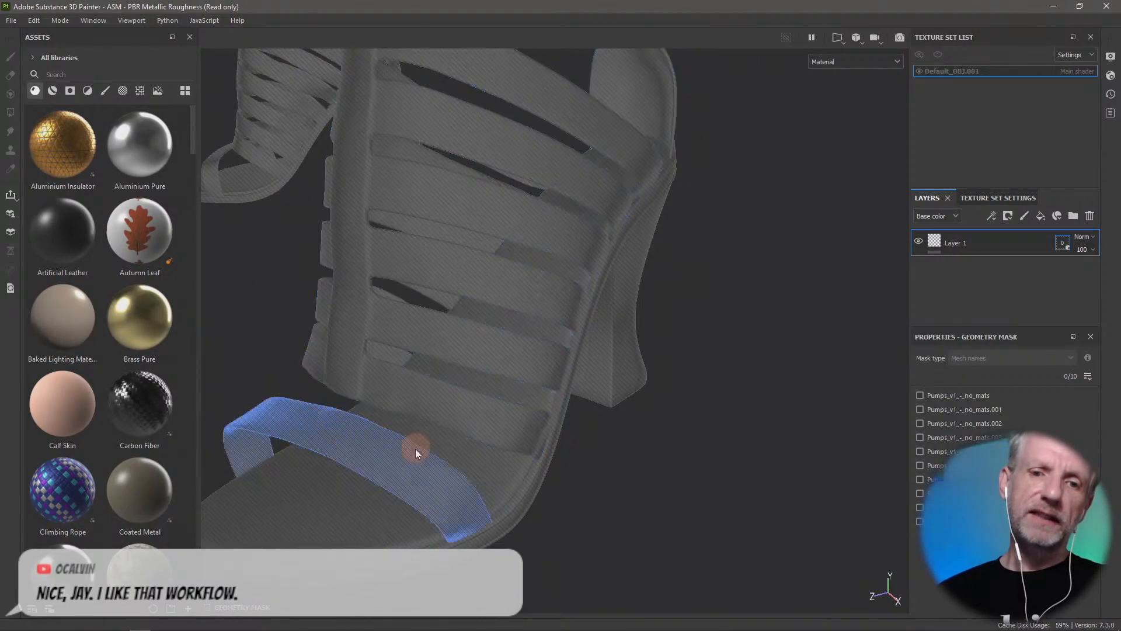
pyautogui.scroll(-3, 389, 435)
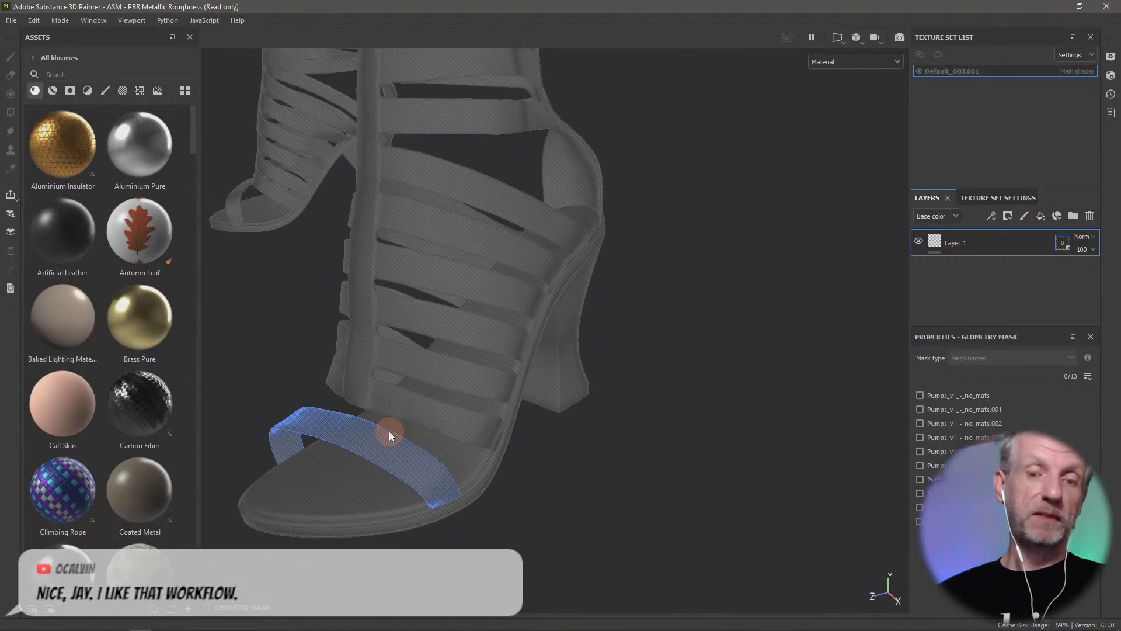
pyautogui.keyDown('alt'); pyautogui.moveTo(452, 340); pyautogui.dragTo(209, 451); pyautogui.keyUp('alt')
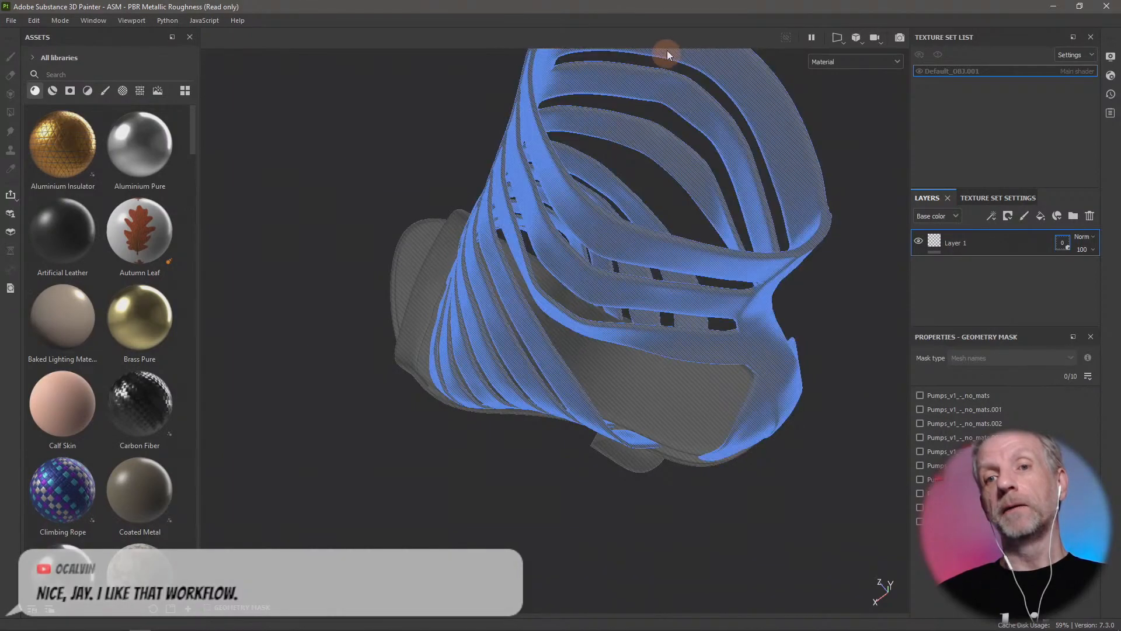
pyautogui.keyDown('alt'); pyautogui.moveTo(649, 154); pyautogui.dragTo(568, 163); pyautogui.keyUp('alt')
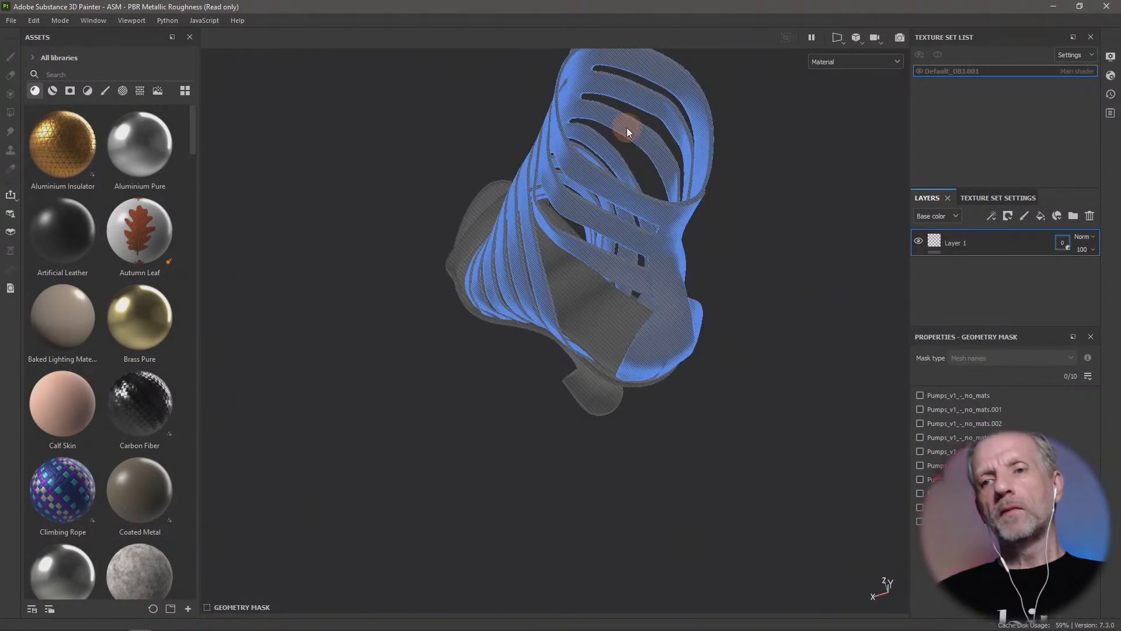
# Examine the shoes from the front, side and underside to see how the heel, sole and straps are divided into maskable parts
pyautogui.keyDown('alt'); pyautogui.moveTo(626, 127); pyautogui.dragTo(896, 208); pyautogui.keyUp('alt')
pyautogui.scroll(3, 896, 207)
pyautogui.scroll(-5, 896, 208)
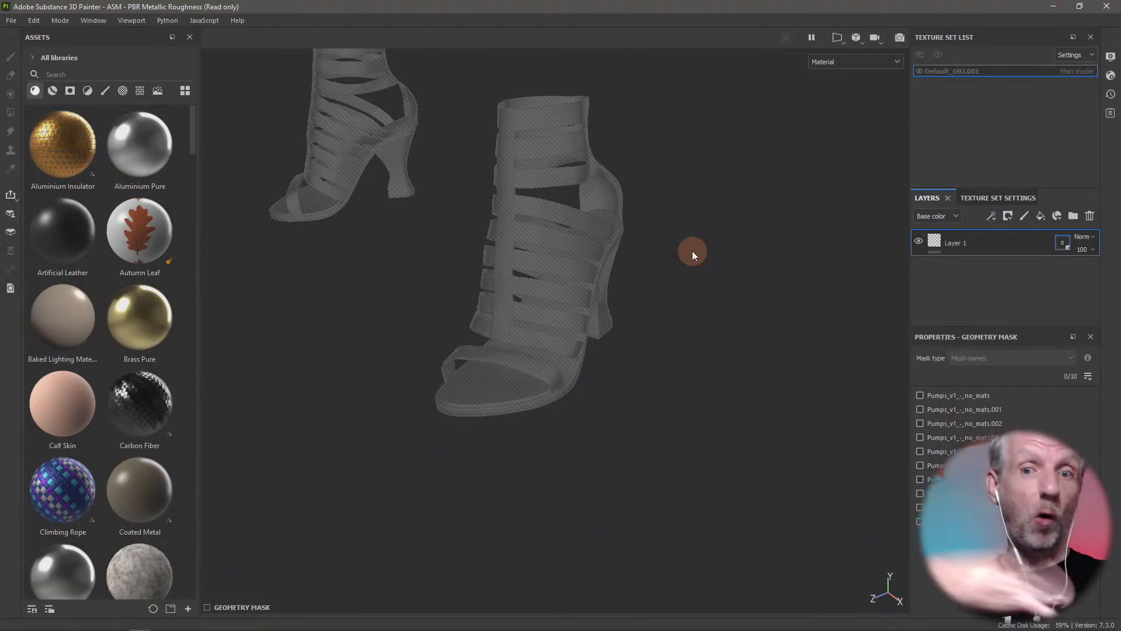
pyautogui.moveTo(678, 251); pyautogui.dragTo(771, 310)
pyautogui.moveTo(666, 278); pyautogui.dragTo(801, 369, button='middle')
pyautogui.keyDown('alt'); pyautogui.moveTo(763, 363); pyautogui.dragTo(690, 477); pyautogui.keyUp('alt')
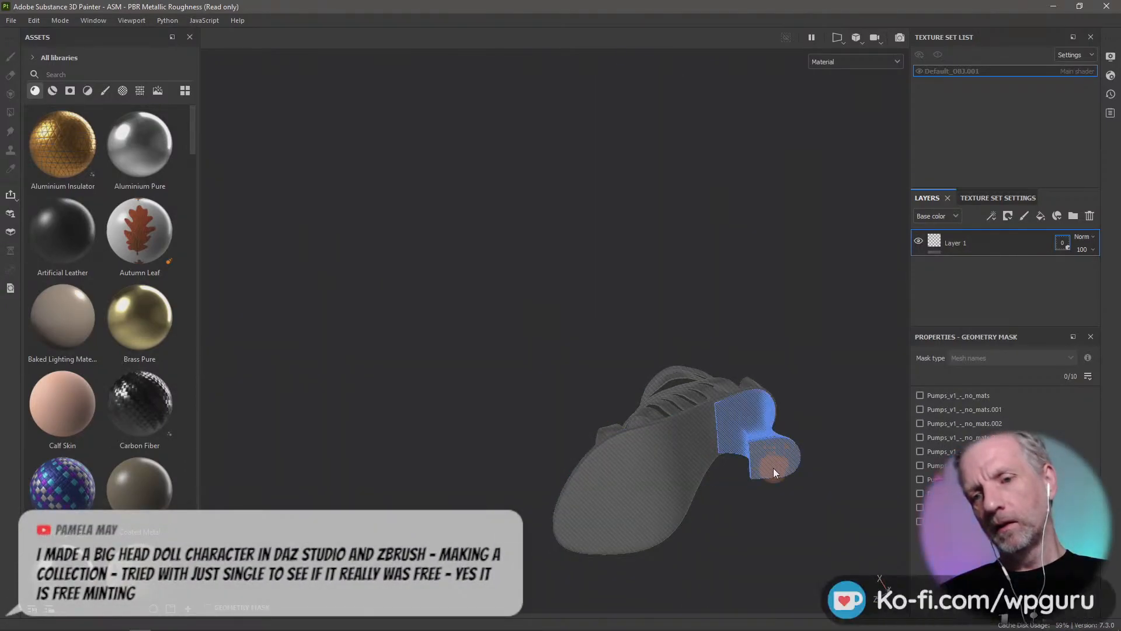
pyautogui.keyDown('alt'); pyautogui.moveTo(774, 443); pyautogui.dragTo(663, 575); pyautogui.keyUp('alt')
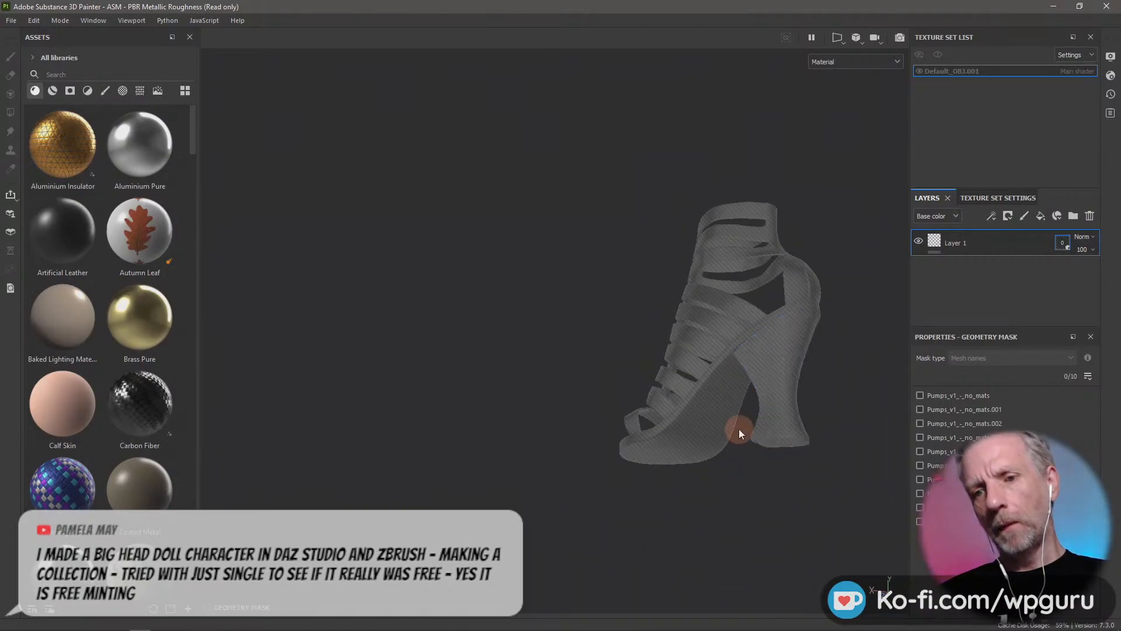
pyautogui.keyDown('alt'); pyautogui.moveTo(680, 347); pyautogui.dragTo(635, 434); pyautogui.keyUp('alt')
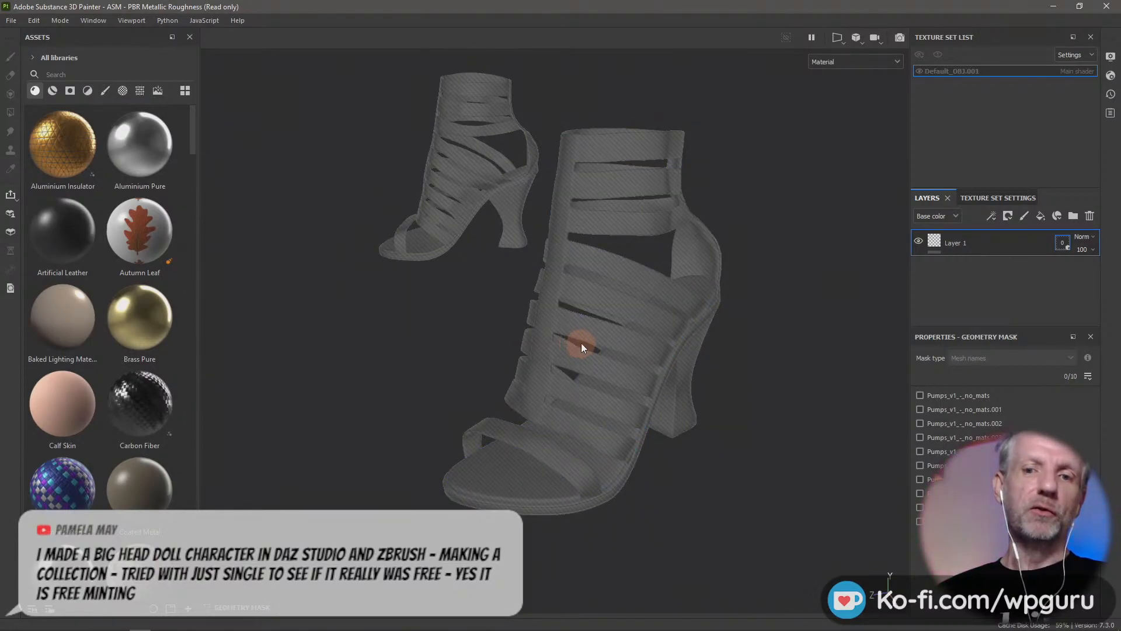
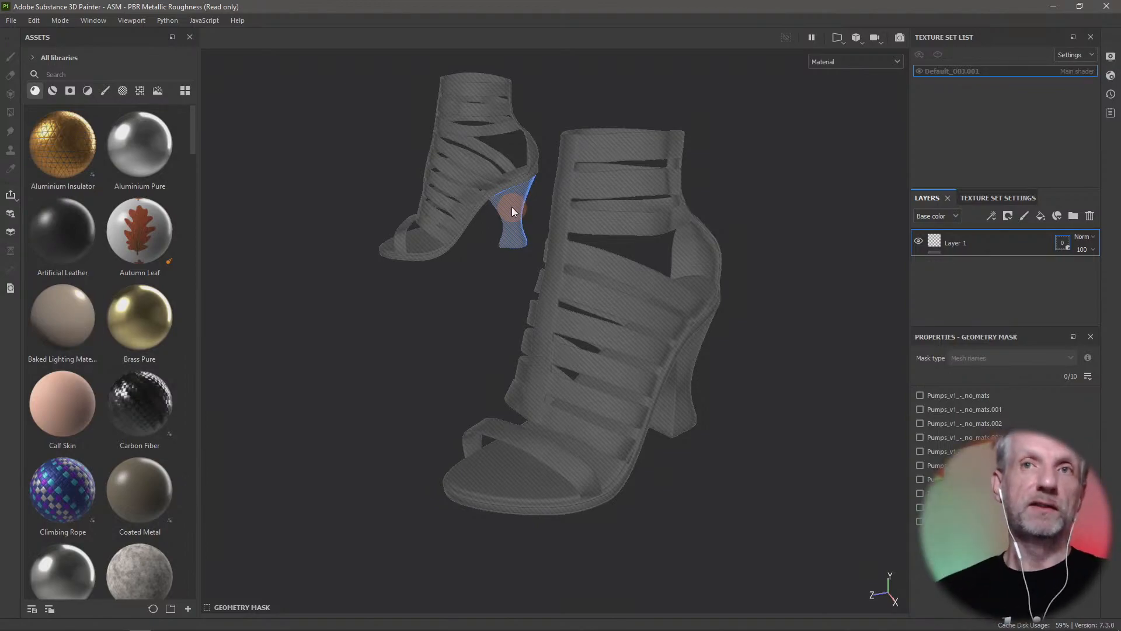
# Switch to DAZ Studio and start exporting the strap heels to the OBJs folder as an OBJ named "Pumps v3 - with mats"
pyautogui.hotkey('alt', 'Tab')
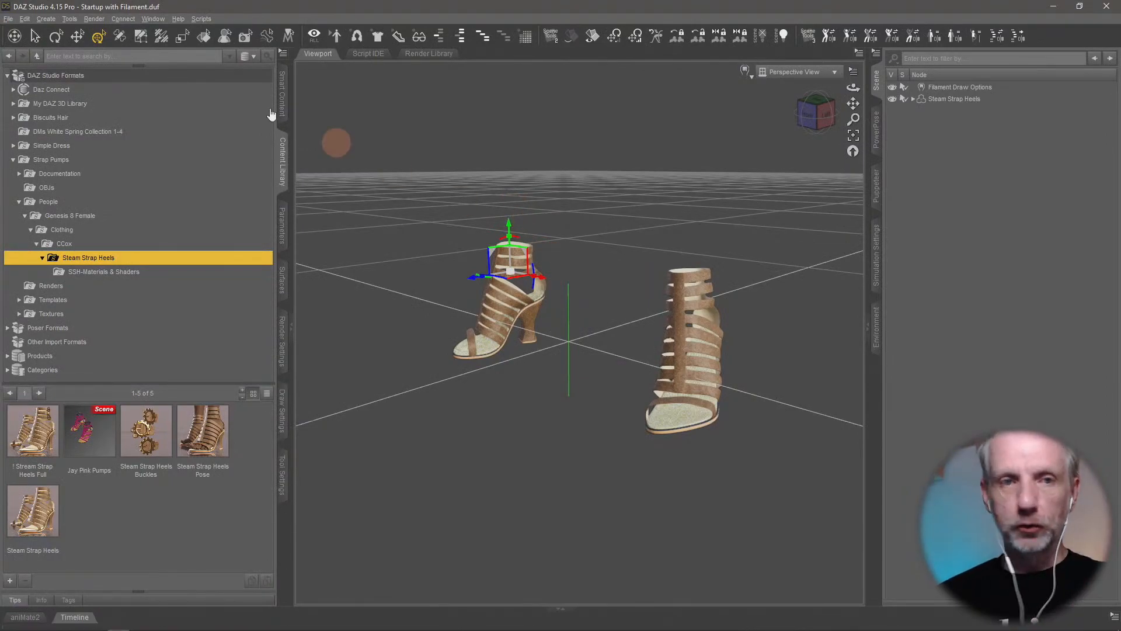
pyautogui.click(8, 19)
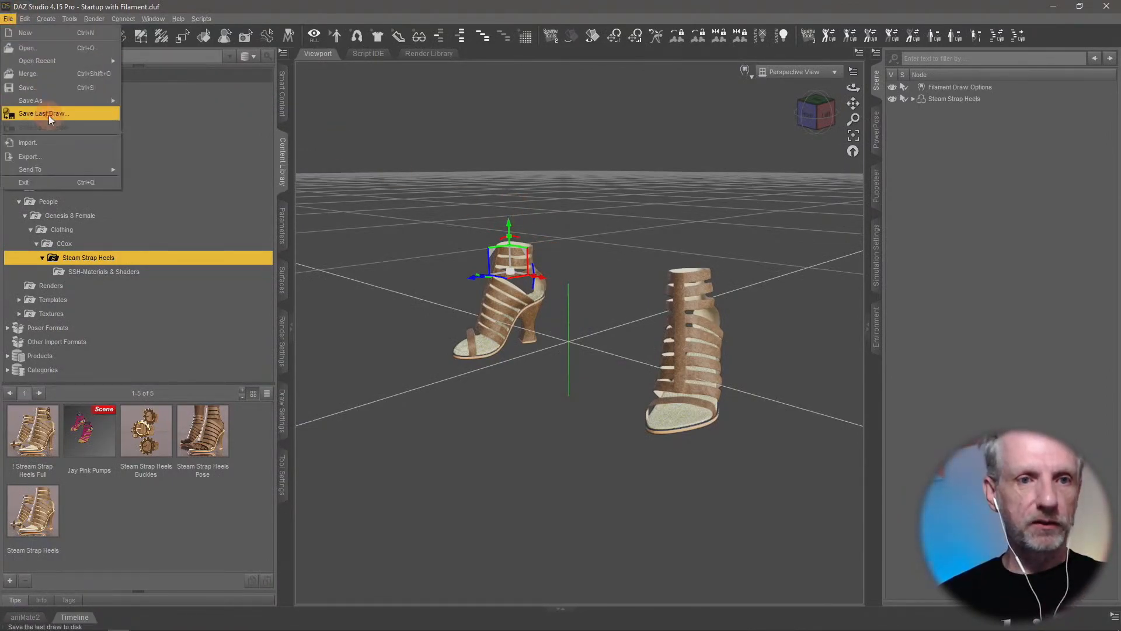
pyautogui.click(62, 156)
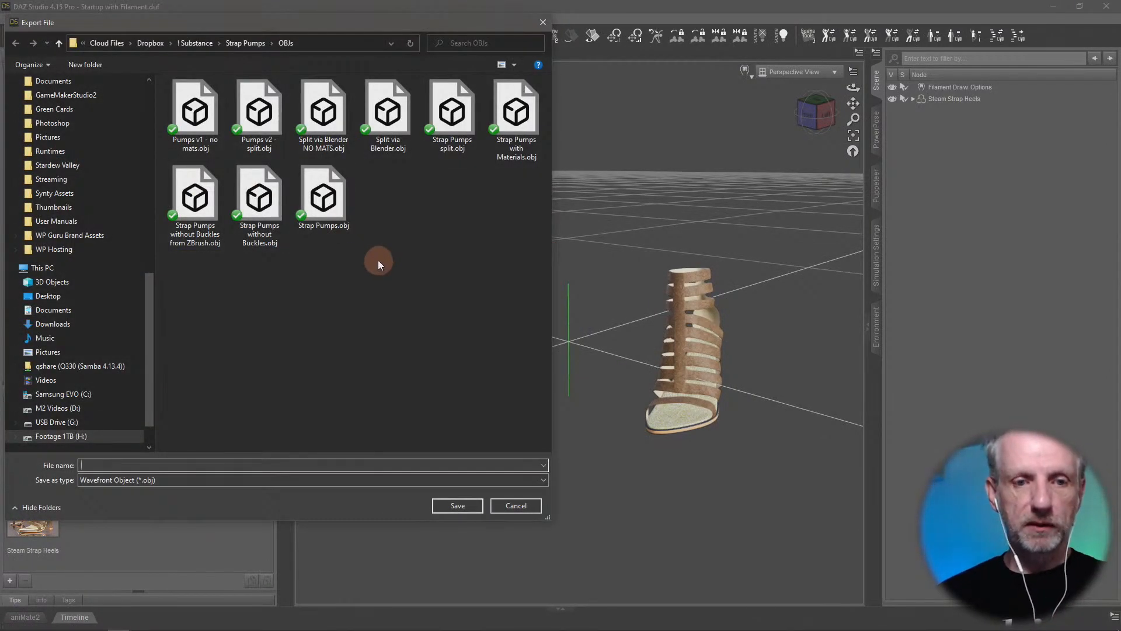
pyautogui.write('Pumps v')
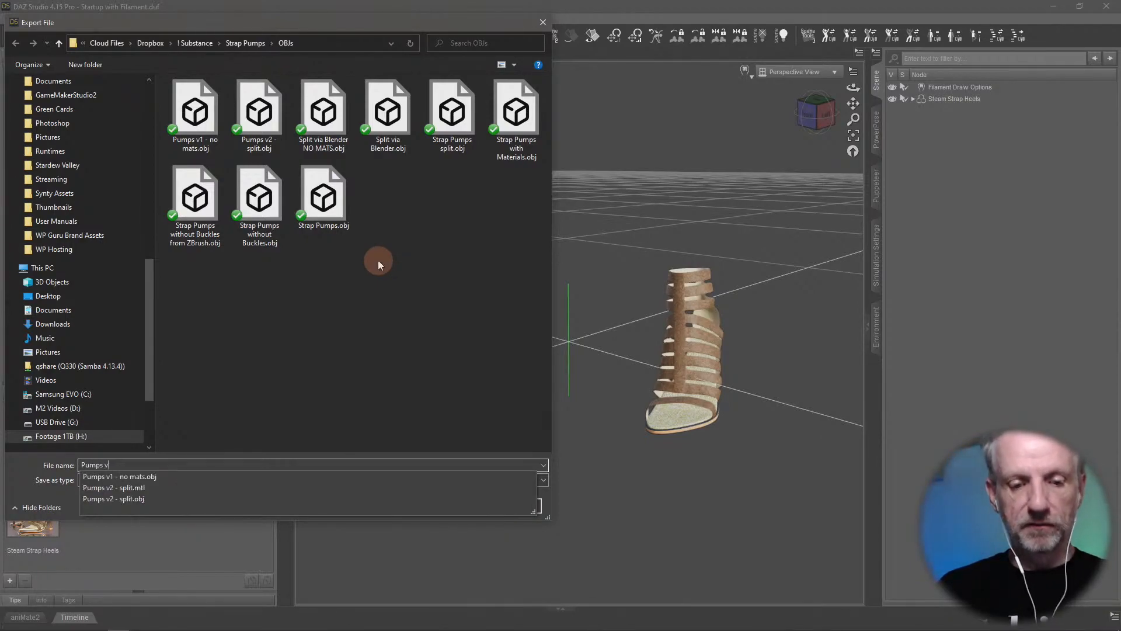
pyautogui.write('3 - with mats')
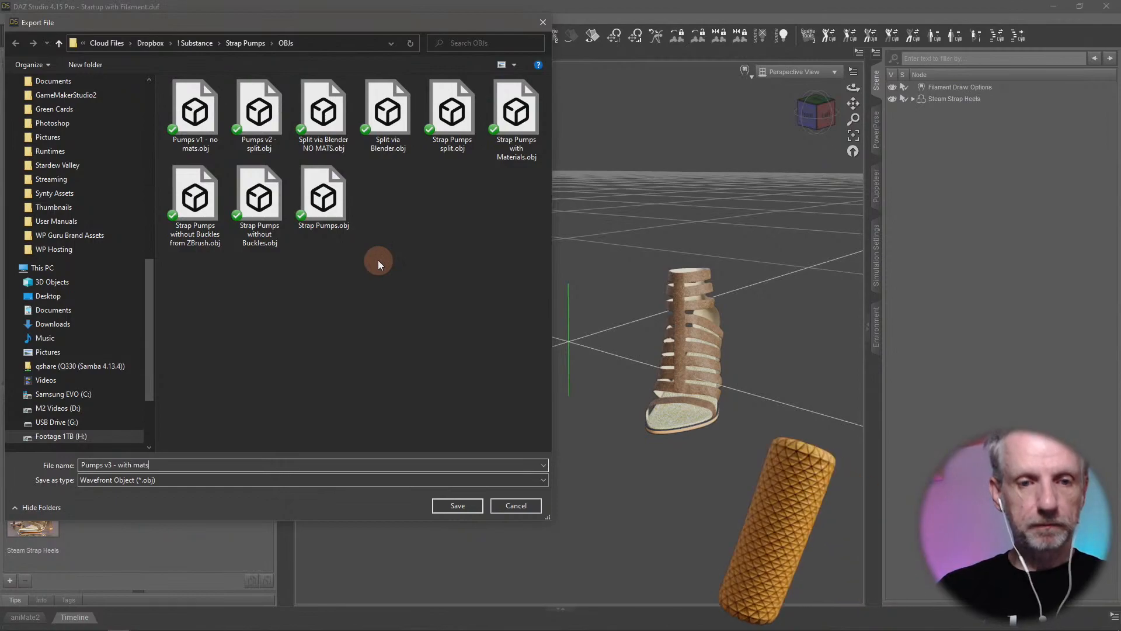
pyautogui.press('Return')
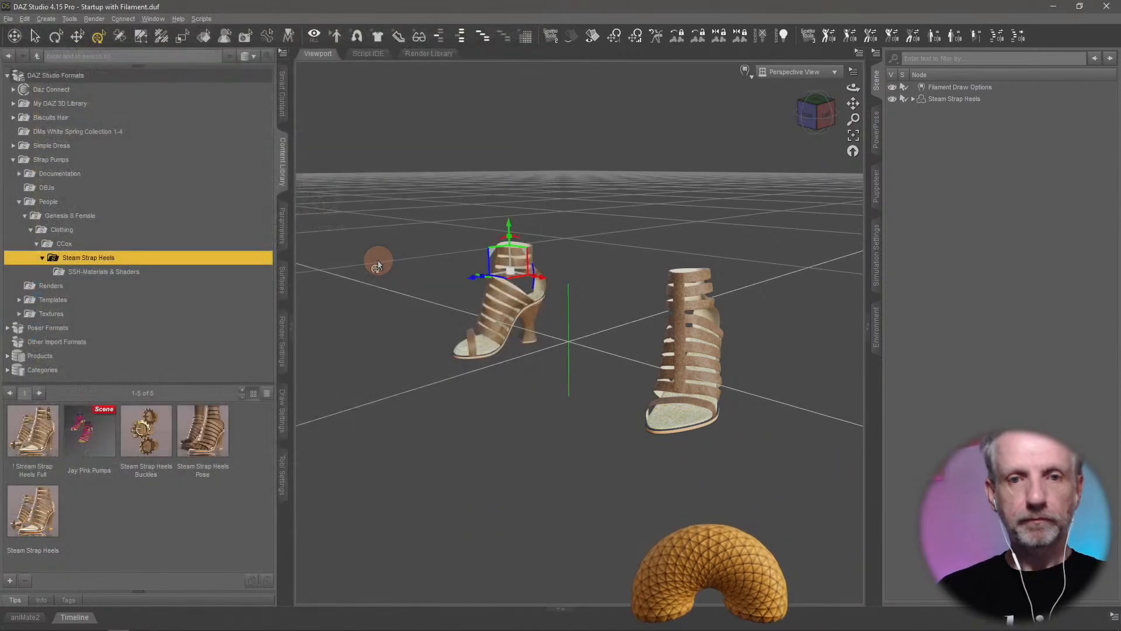
# Enable Write Surfaces with Maps kept at None in the OBJ export options and complete the export
pyautogui.click(138, 207)
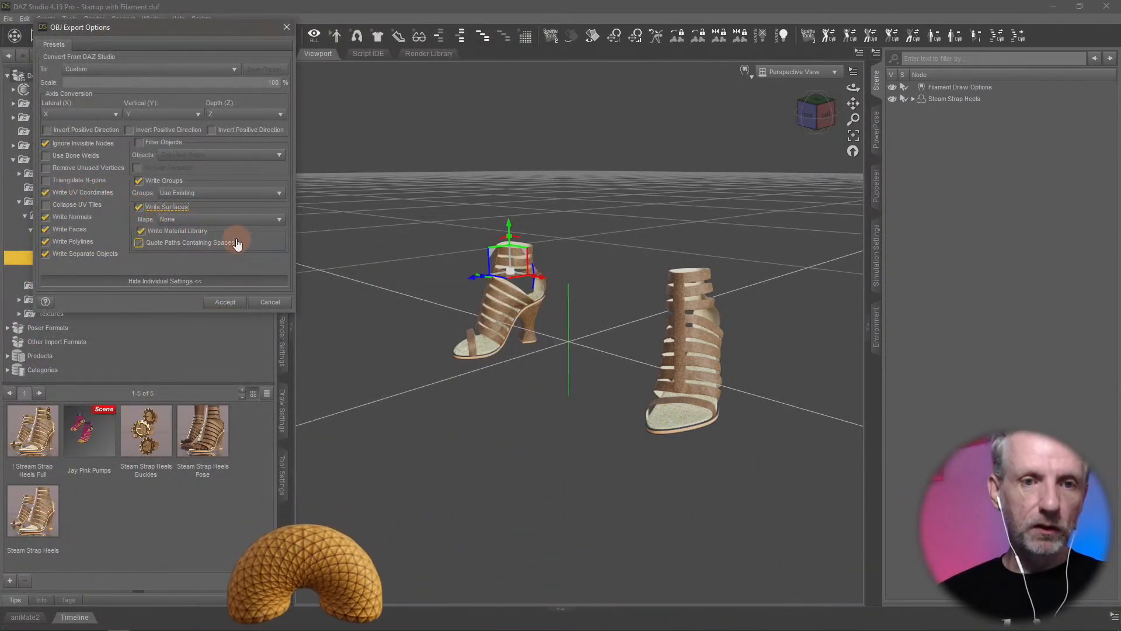
pyautogui.click(232, 220)
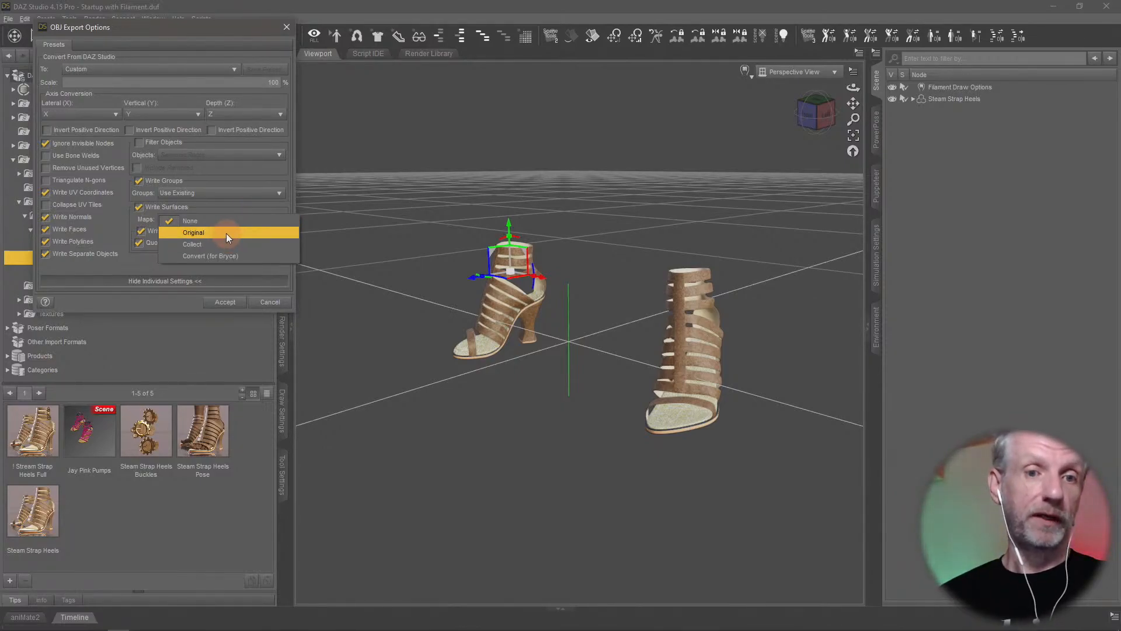
pyautogui.click(234, 222)
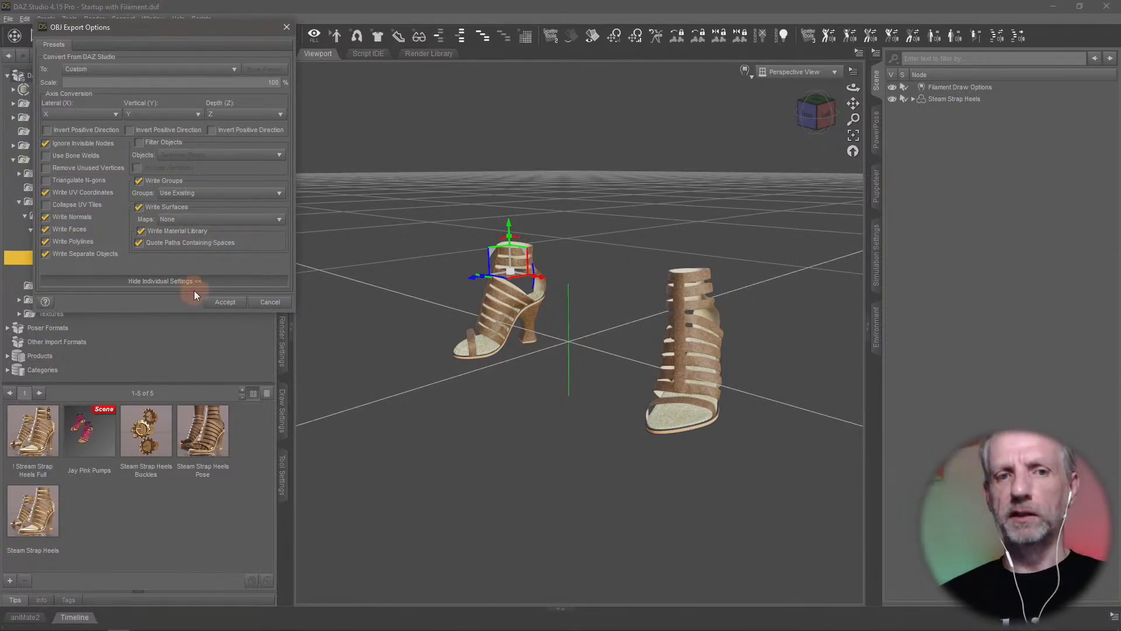
pyautogui.click(227, 304)
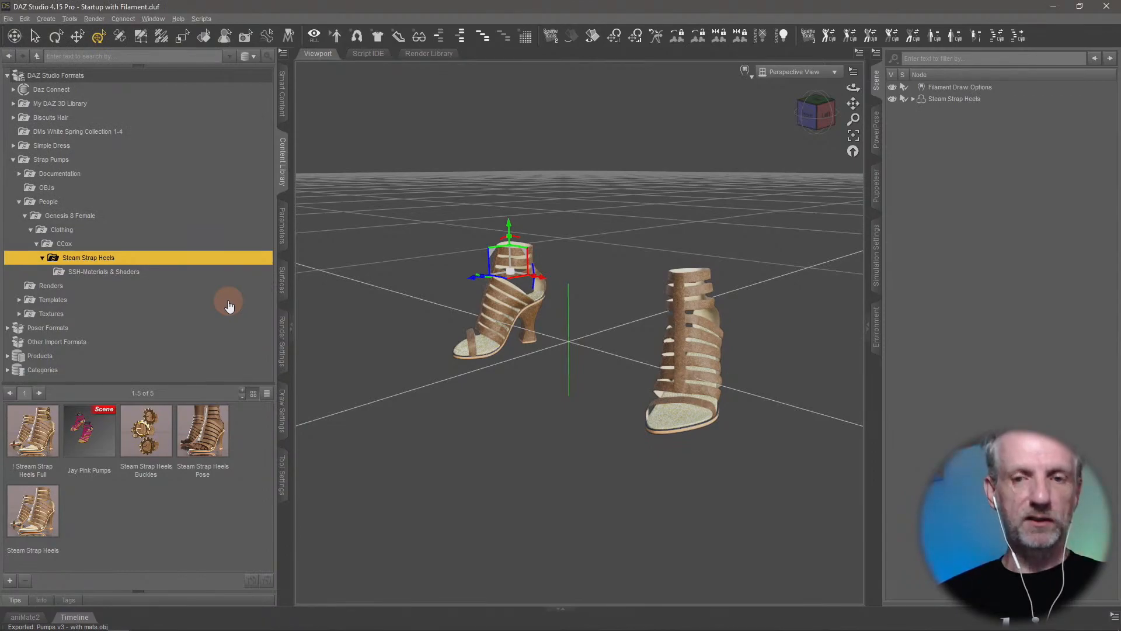
# Switch to Blender and delete all the previously split shoe objects from the scene
pyautogui.hotkey('alt', 'Tab')
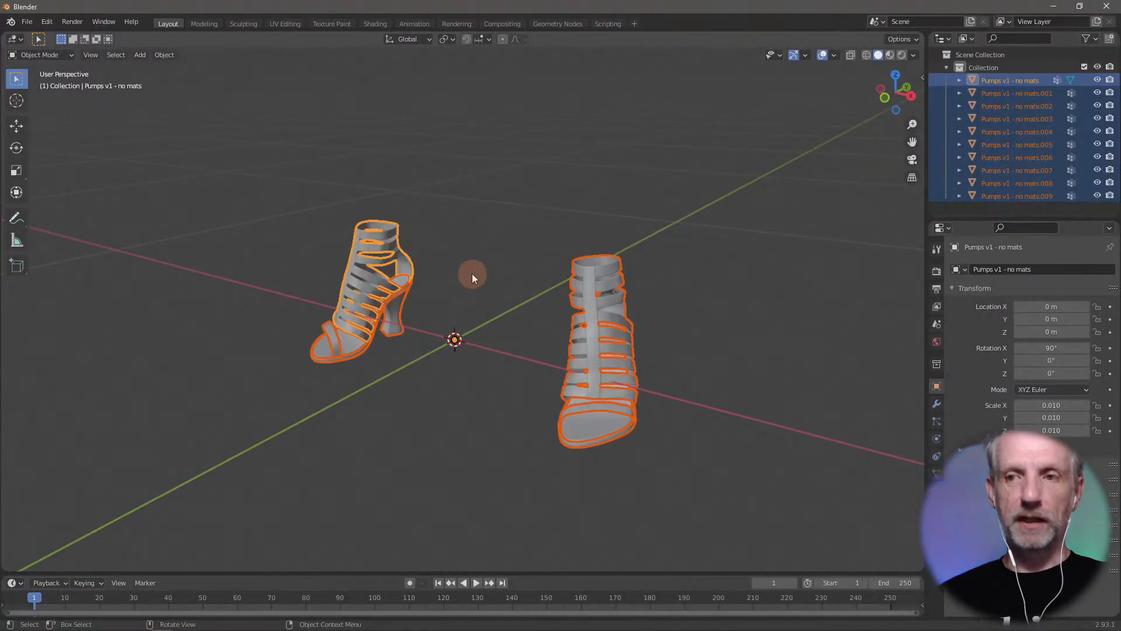
pyautogui.hotkey('alt', 'a')
pyautogui.press('a')
pyautogui.press('Delete')
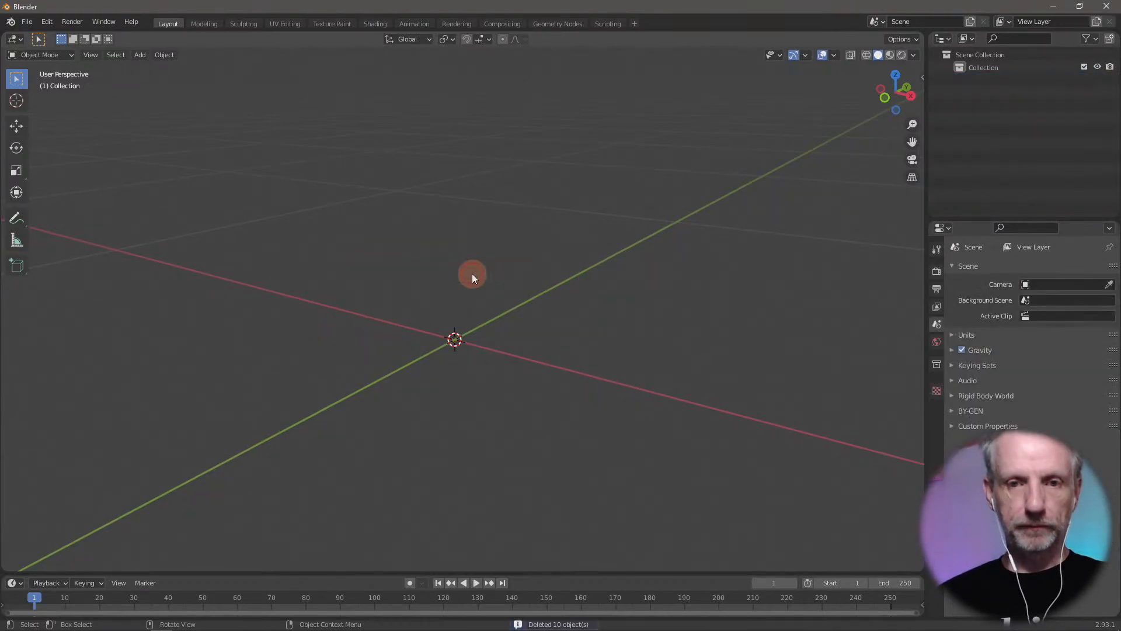
# Import "Pumps v3 - with mats.obj" from the Strap Pumps OBJs folder with the default OBJ import options
pyautogui.click(26, 22)
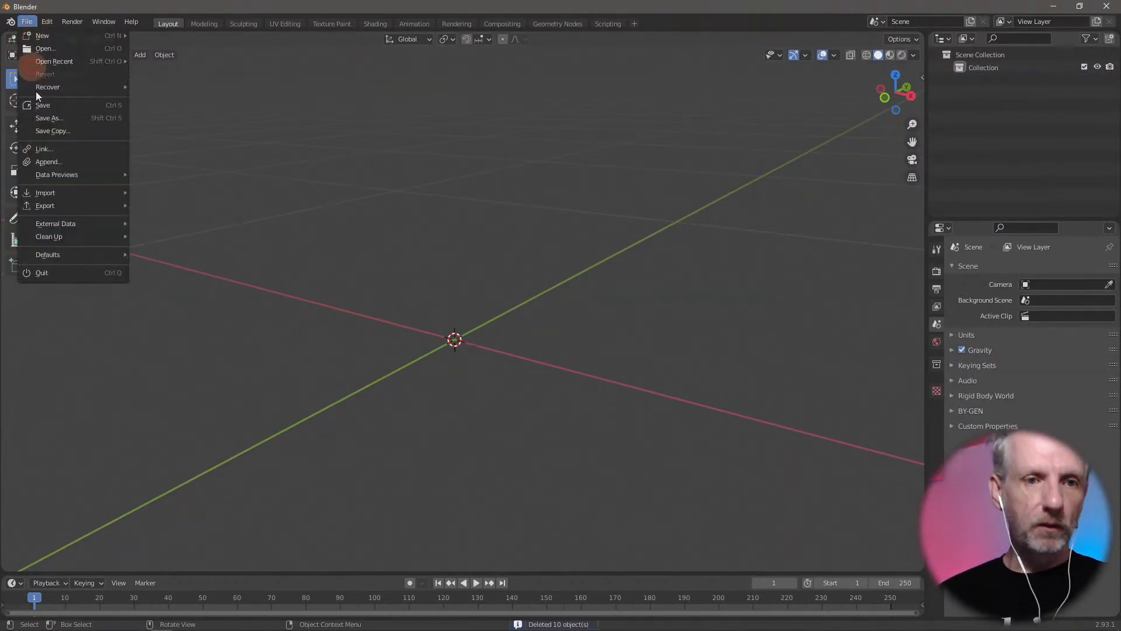
pyautogui.moveTo(75, 194)
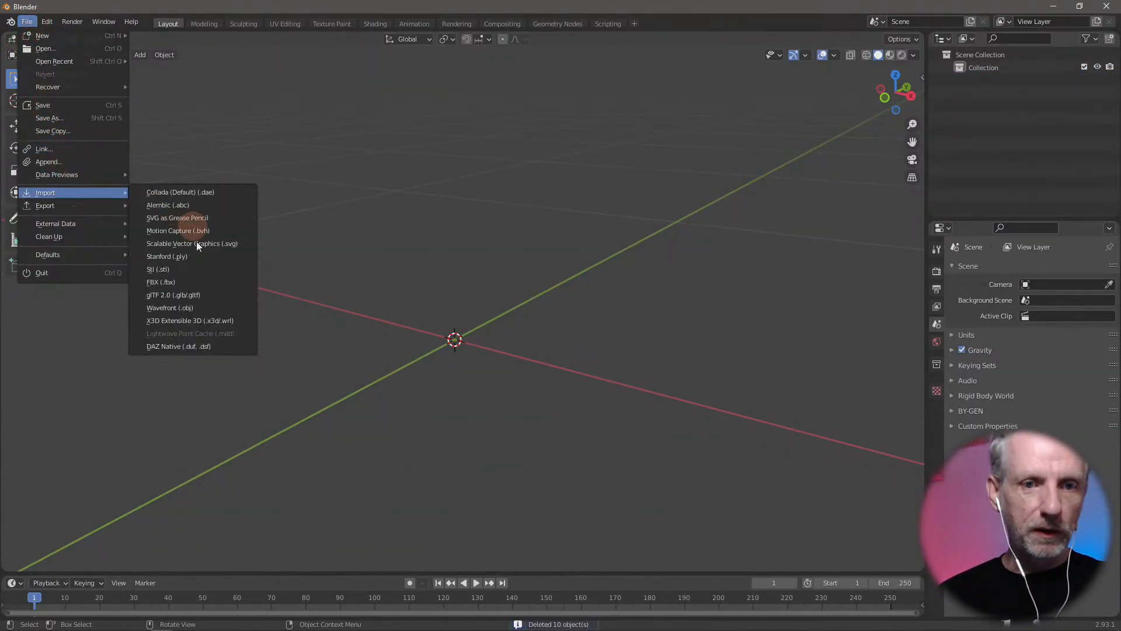
pyautogui.click(199, 304)
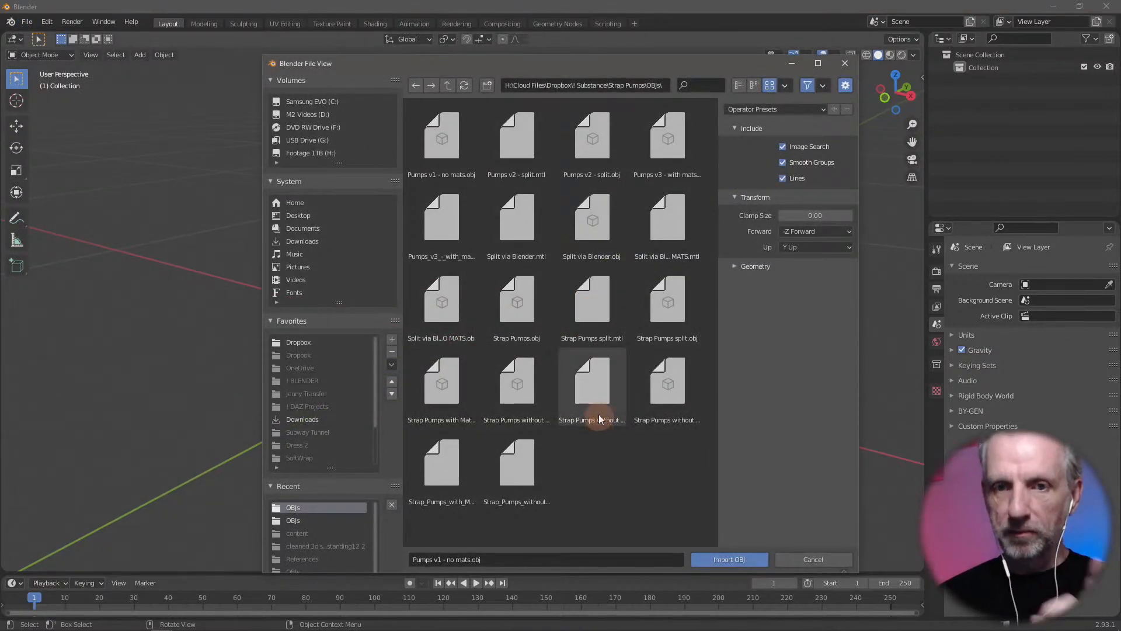
pyautogui.click(672, 139)
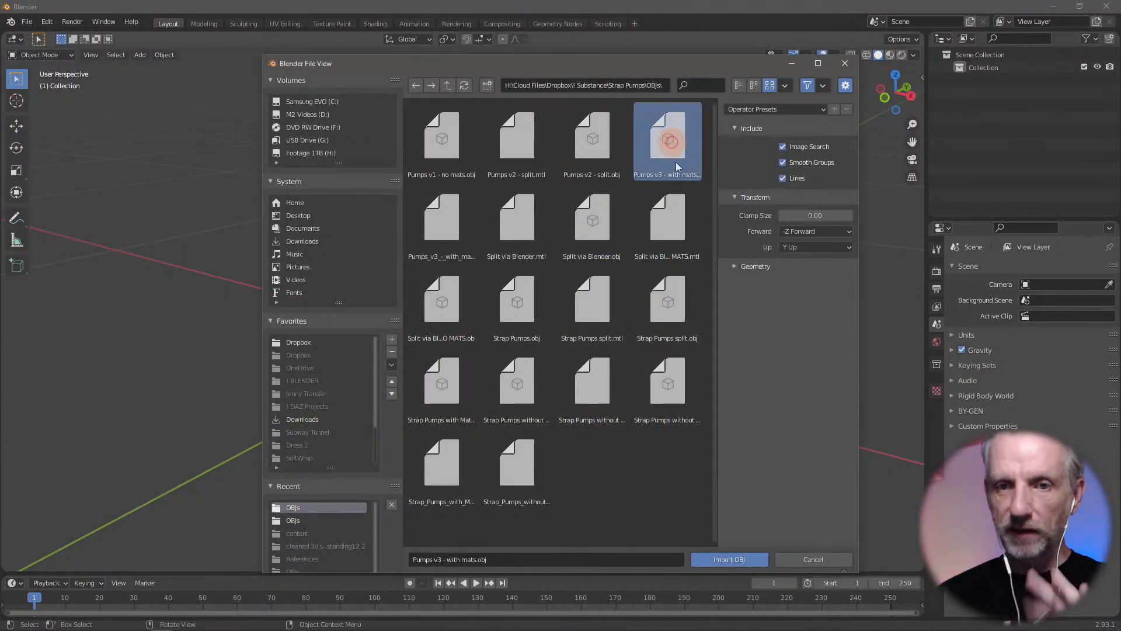
pyautogui.click(718, 559)
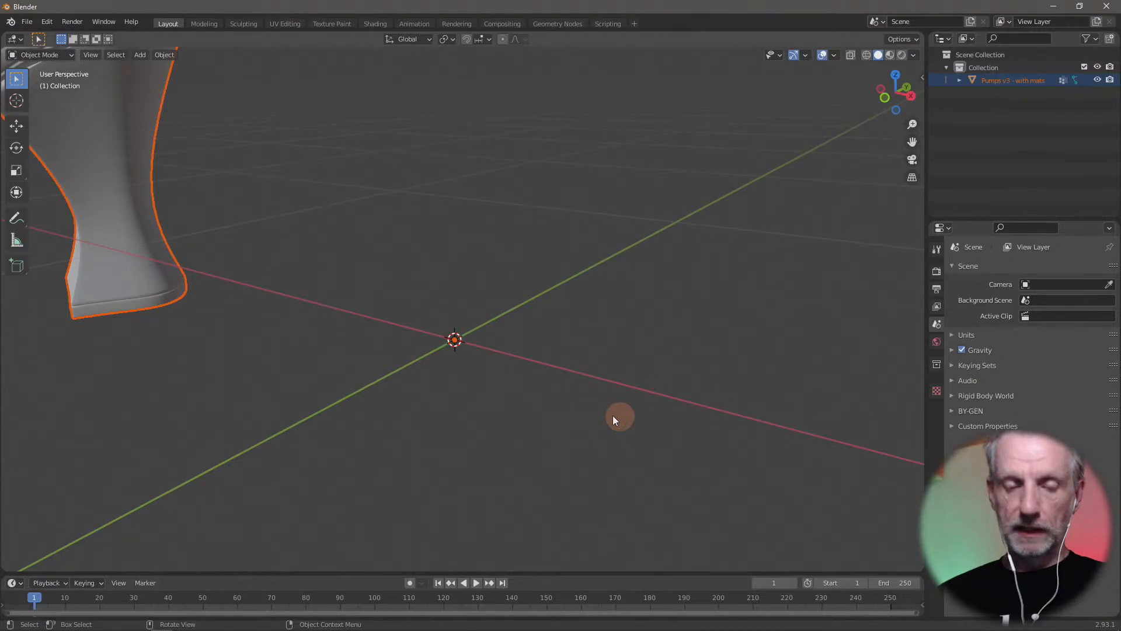
# Check the imported shoes' dimensions and scale them down by a factor of 0.01
pyautogui.click(132, 222)
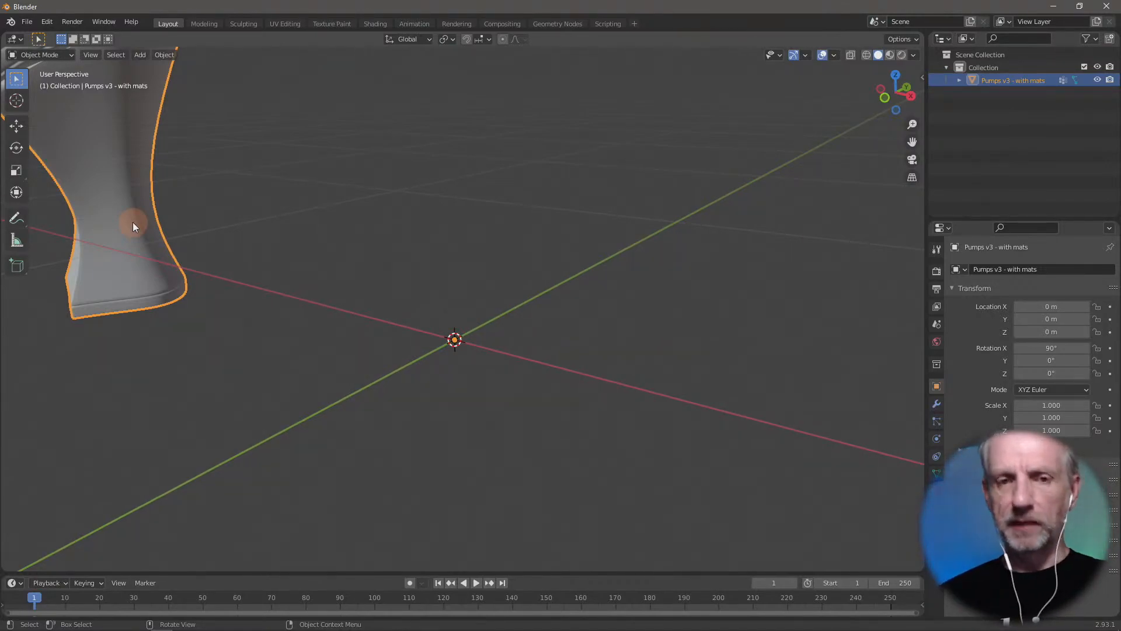
pyautogui.press('n')
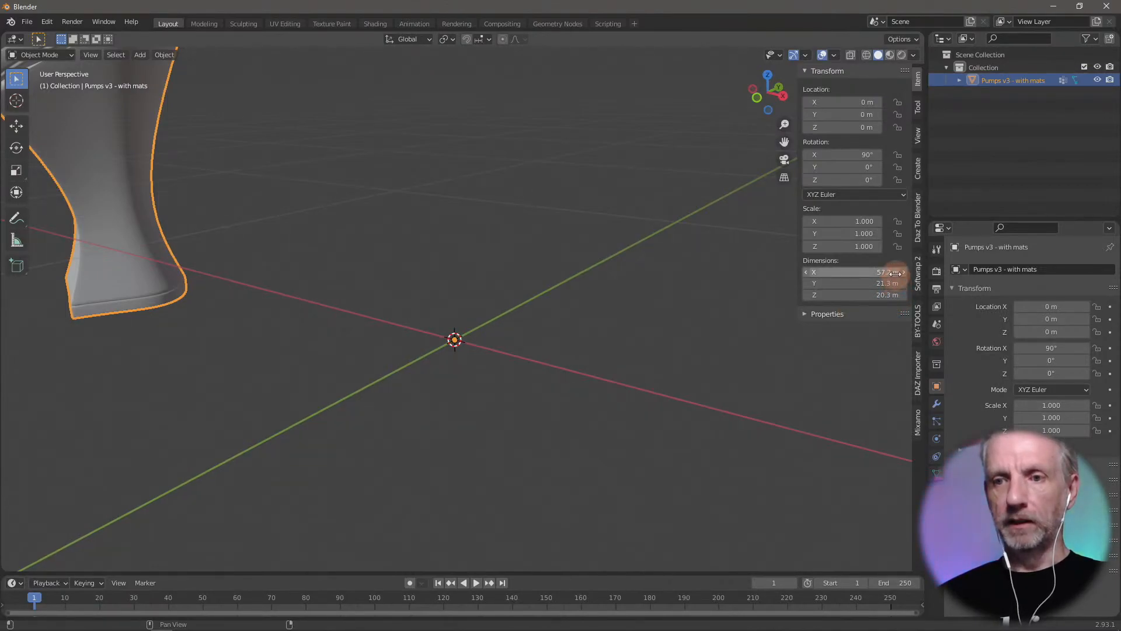
pyautogui.write('n')
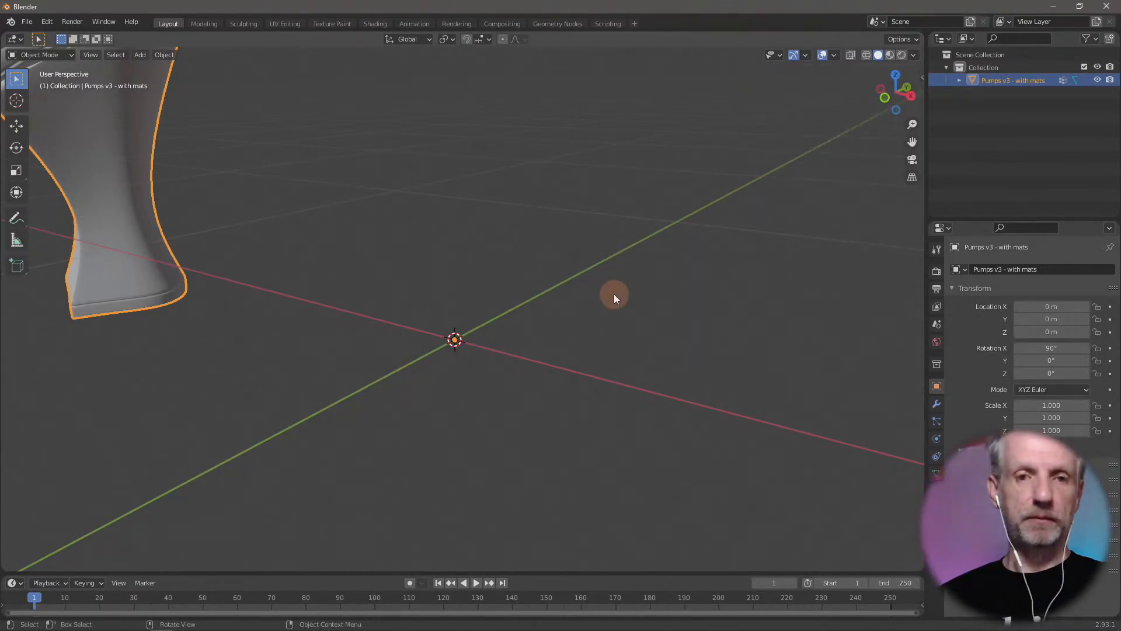
pyautogui.write('s0.01')
pyautogui.press('Return')
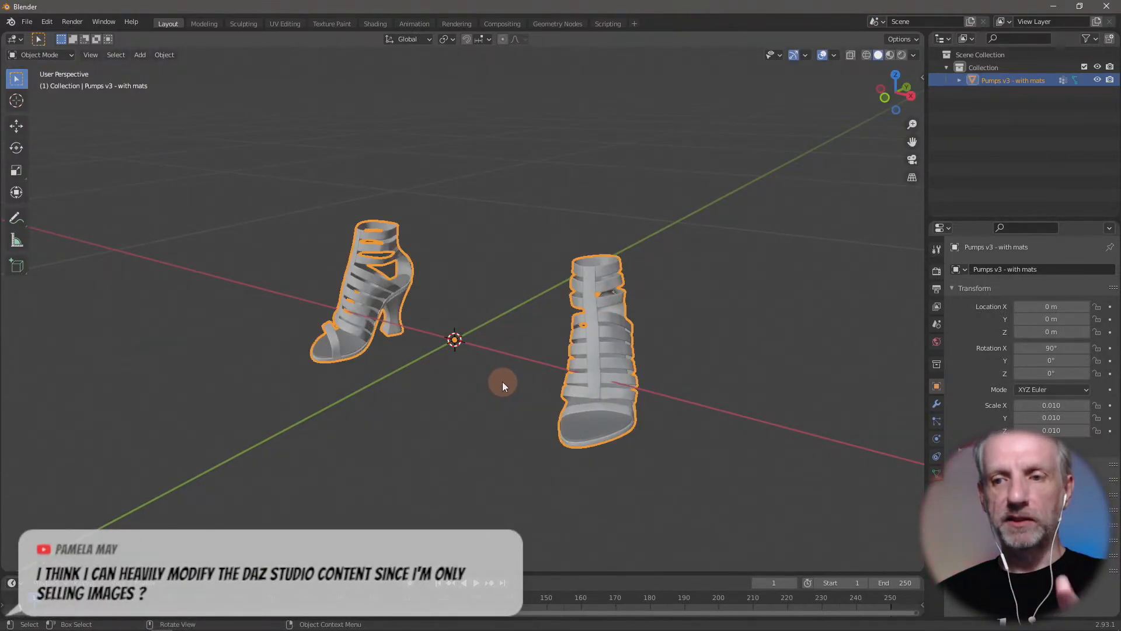
# Review the shoes' material slots, separate the whole mesh by loose parts, and return to Object Mode
pyautogui.click(936, 490)
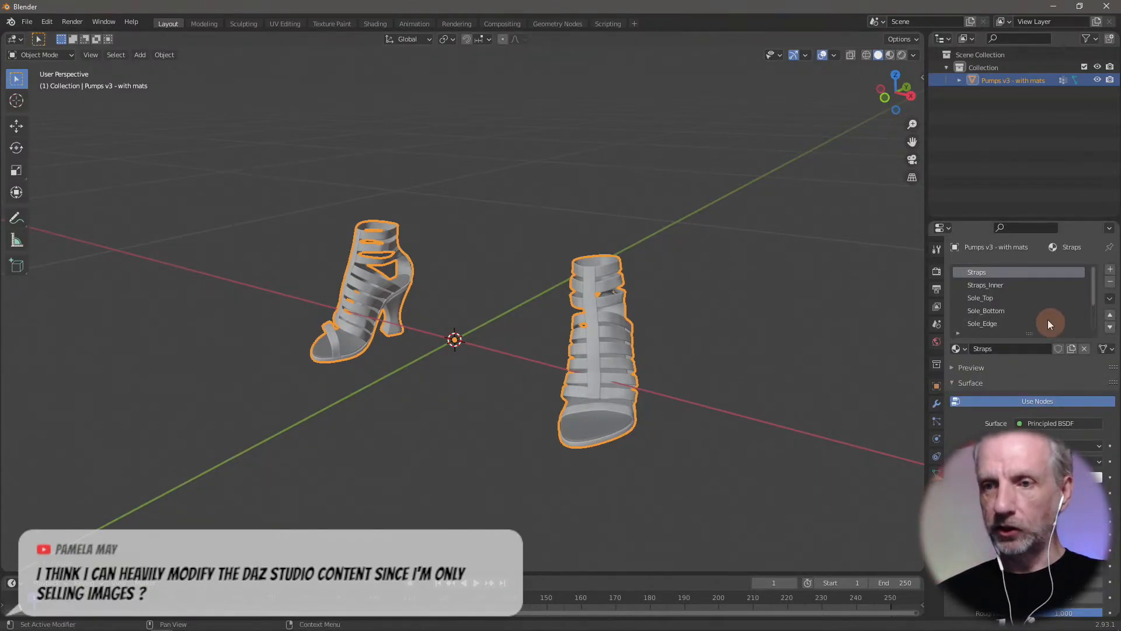
pyautogui.scroll(-3, 1021, 310)
pyautogui.scroll(3, 1021, 309)
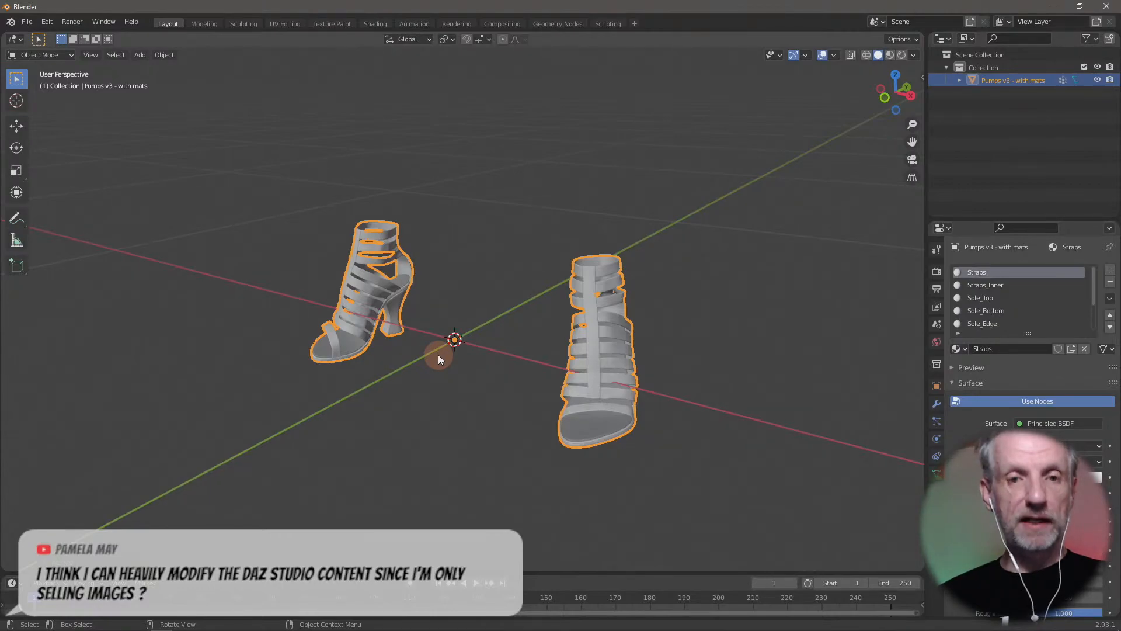
pyautogui.press('Tab')
pyautogui.press('p')
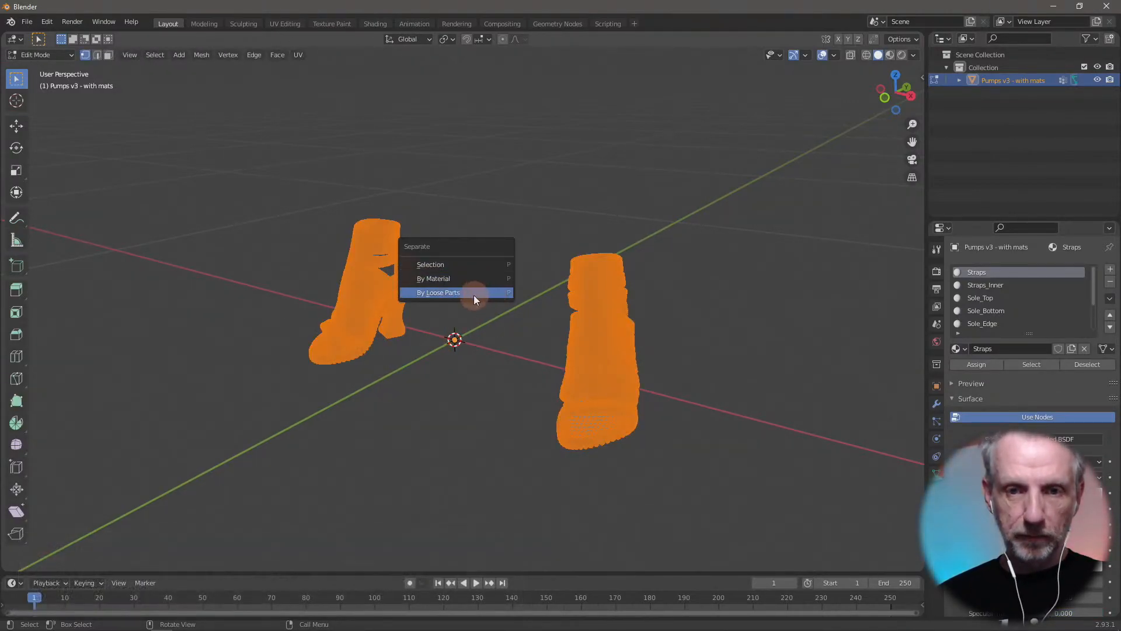
pyautogui.click(474, 296)
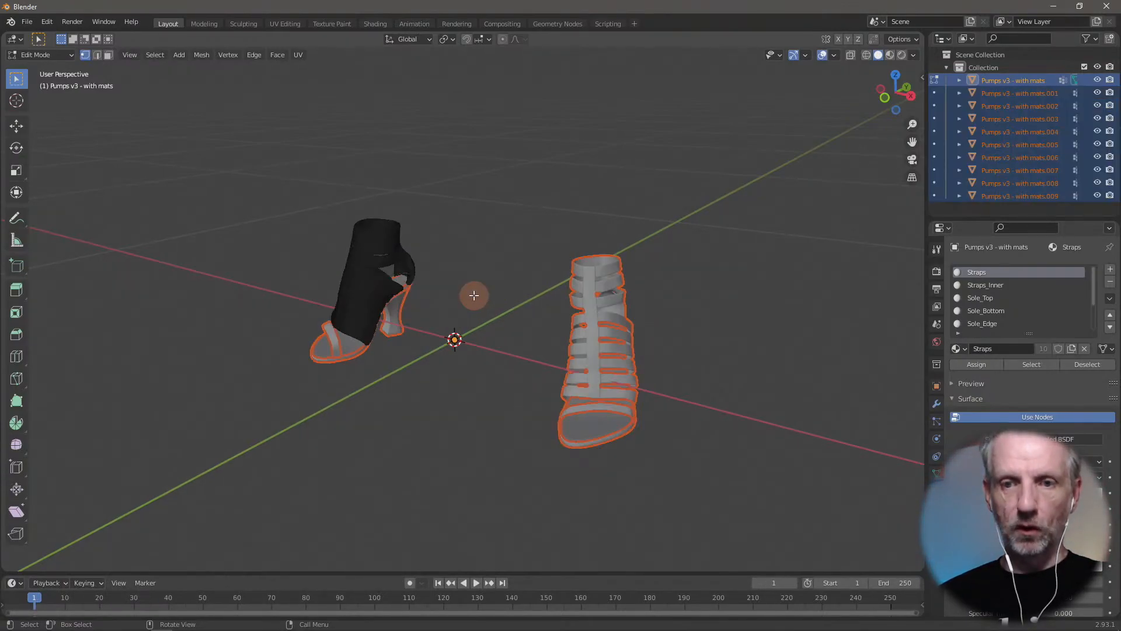
pyautogui.press('Tab')
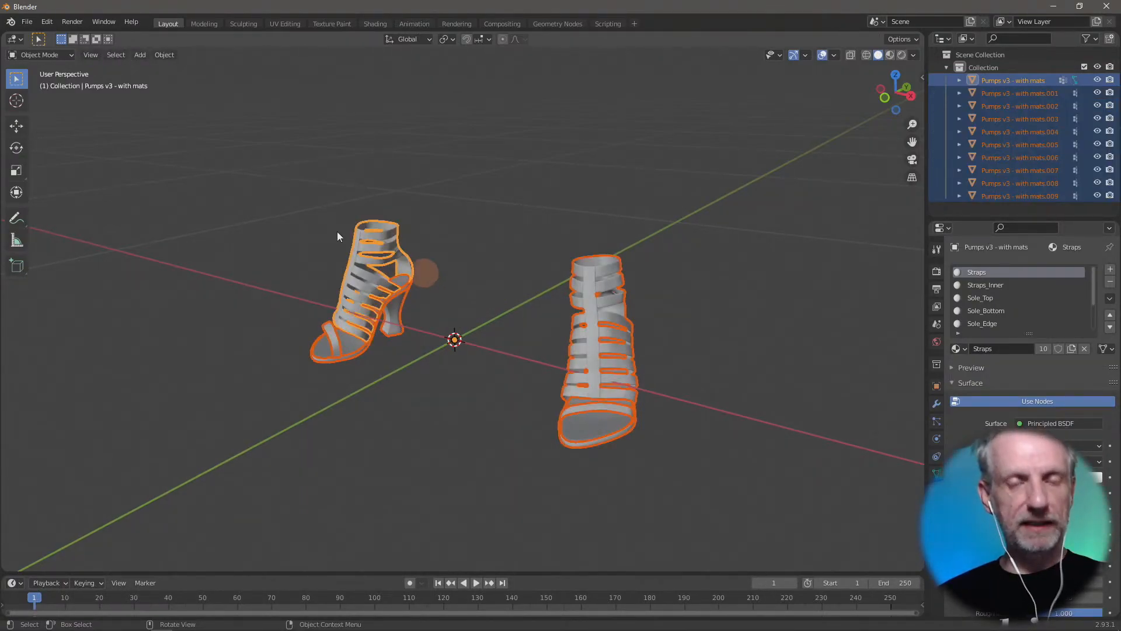
# Export the separated shoes as a Wavefront OBJ named "Pumps v4 - split.obj" in the Strap Pumps OBJs folder, with OBJ Objects enabled
pyautogui.click(27, 22)
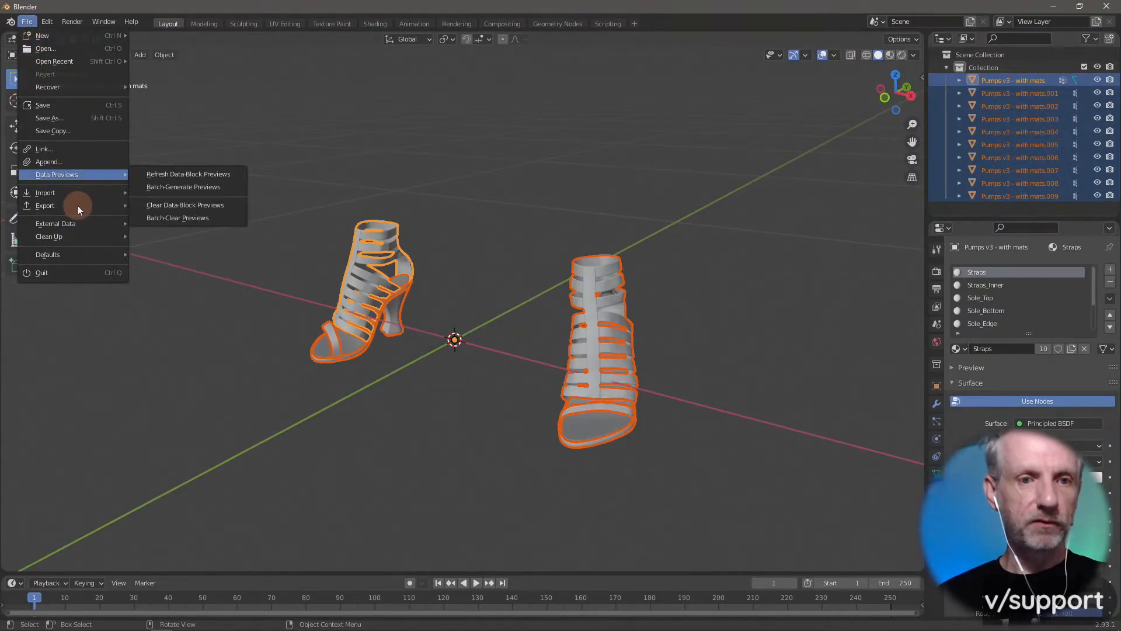
pyautogui.moveTo(77, 205)
pyautogui.click(175, 333)
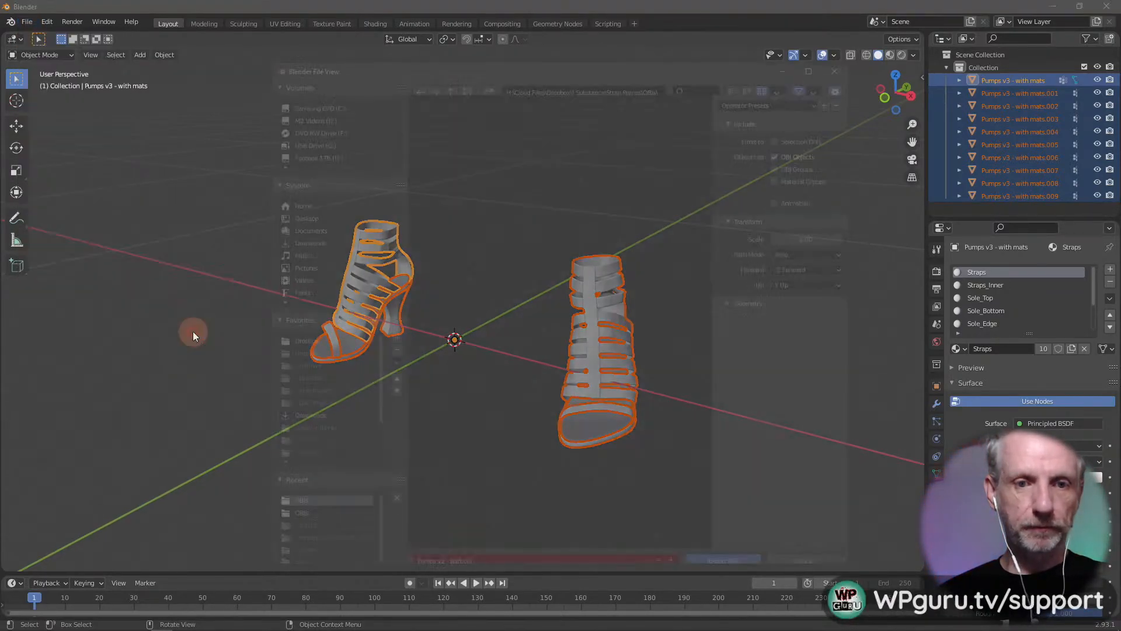
pyautogui.click(550, 559)
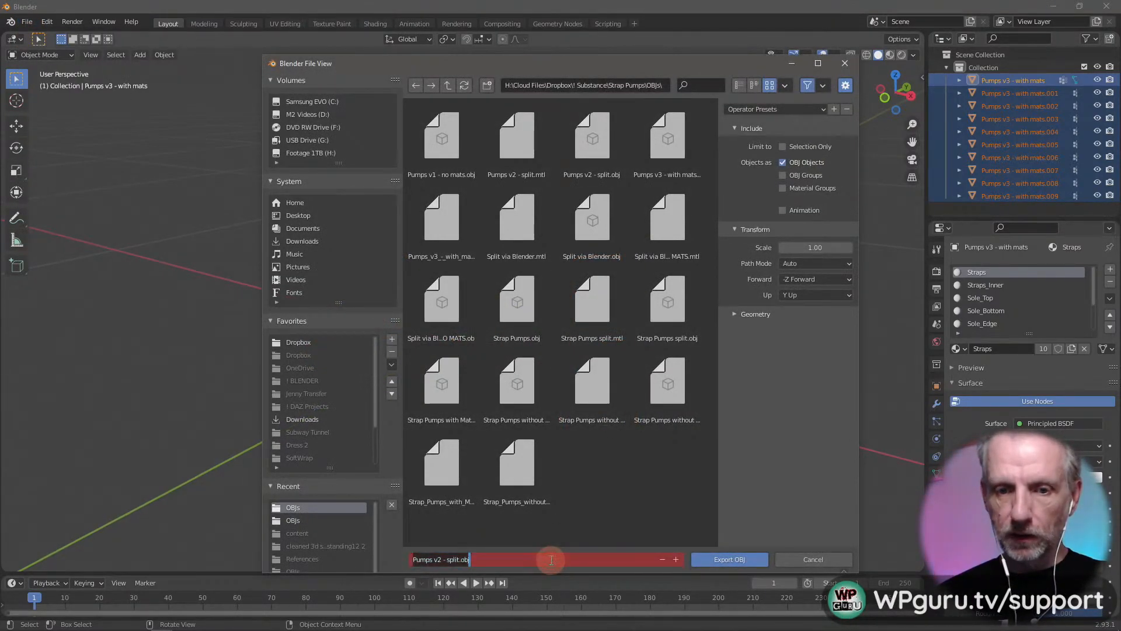
pyautogui.press('Left')
pyautogui.press('Left')
pyautogui.press('Left')
pyautogui.press('Left')
pyautogui.press('Left')
pyautogui.press('Left')
pyautogui.press('Left')
pyautogui.press('Left')
pyautogui.press('Left')
pyautogui.press('Left')
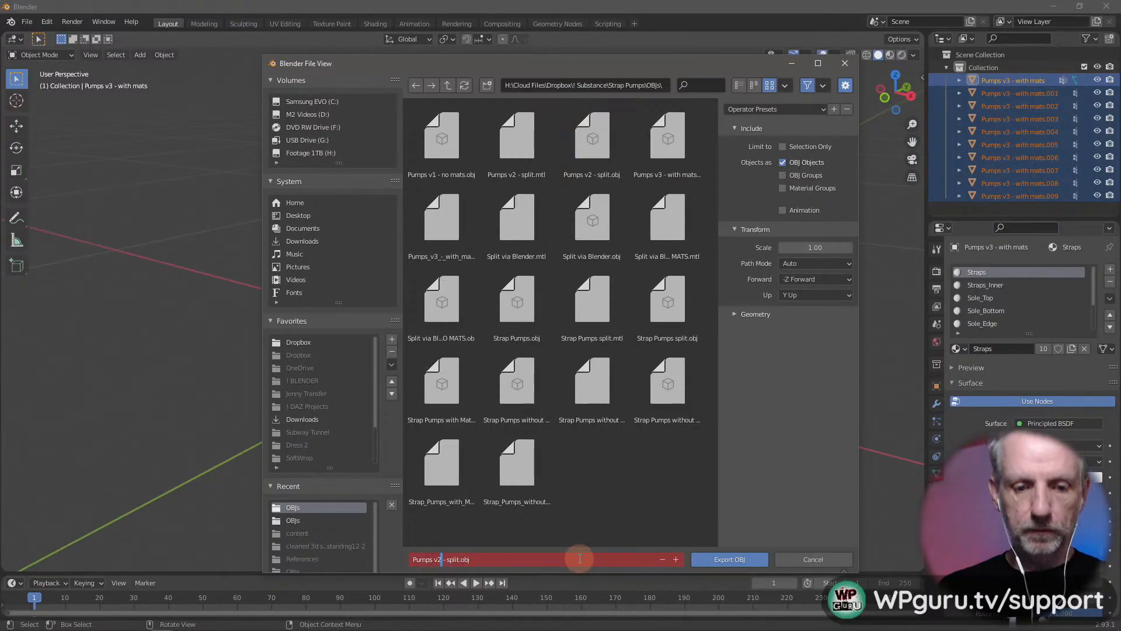
pyautogui.press('BackSpace')
pyautogui.write('4')
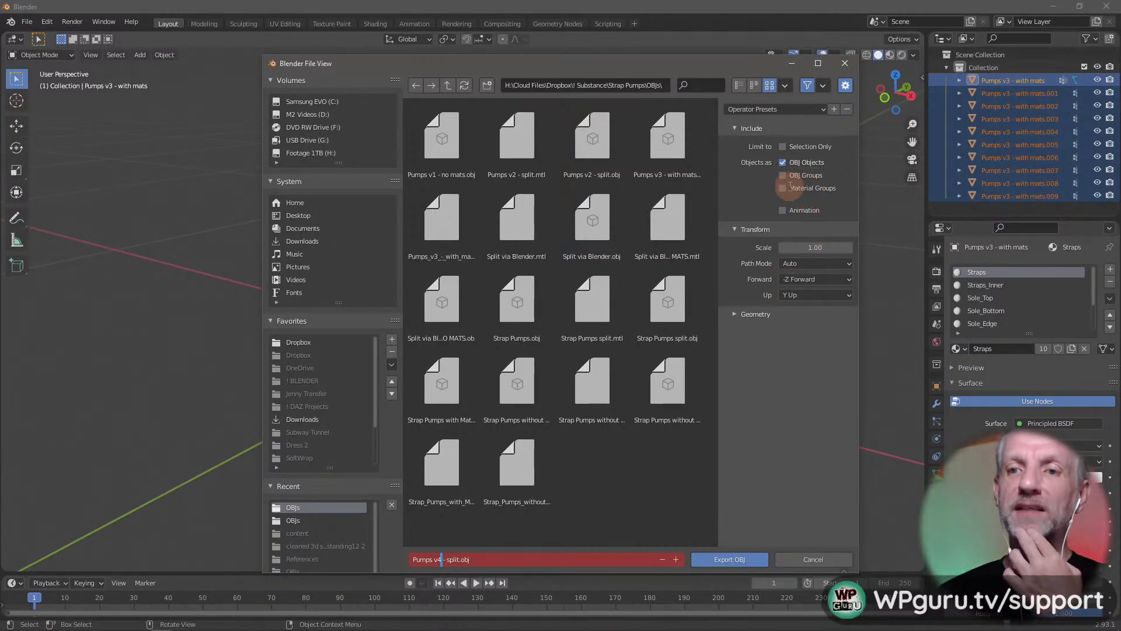
pyautogui.click(730, 557)
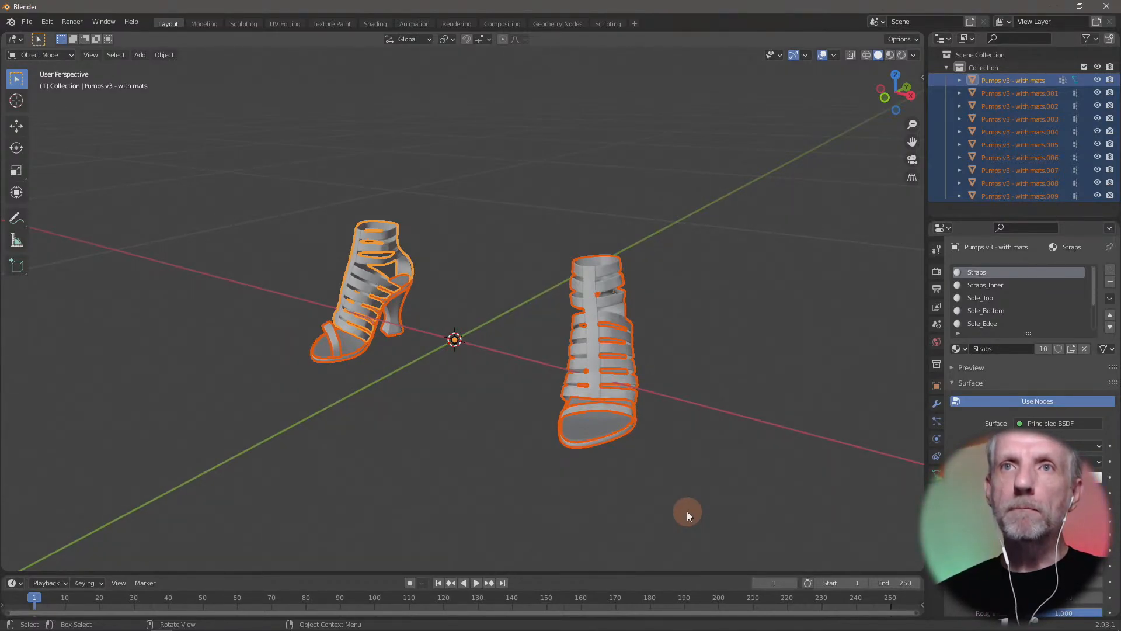
# Switch to Substance 3D Painter and create a new project from "Pumps v4 - split.obj" with the ASM - PBR Metallic Roughness template
pyautogui.hotkey('alt', 'Tab')
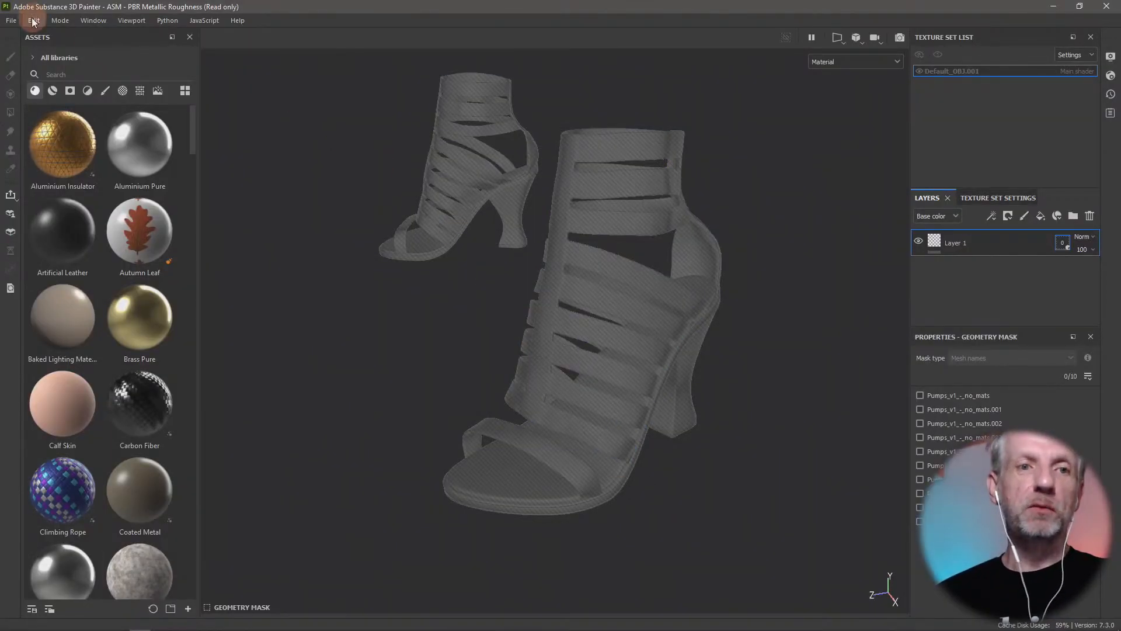
pyautogui.click(10, 20)
pyautogui.click(30, 36)
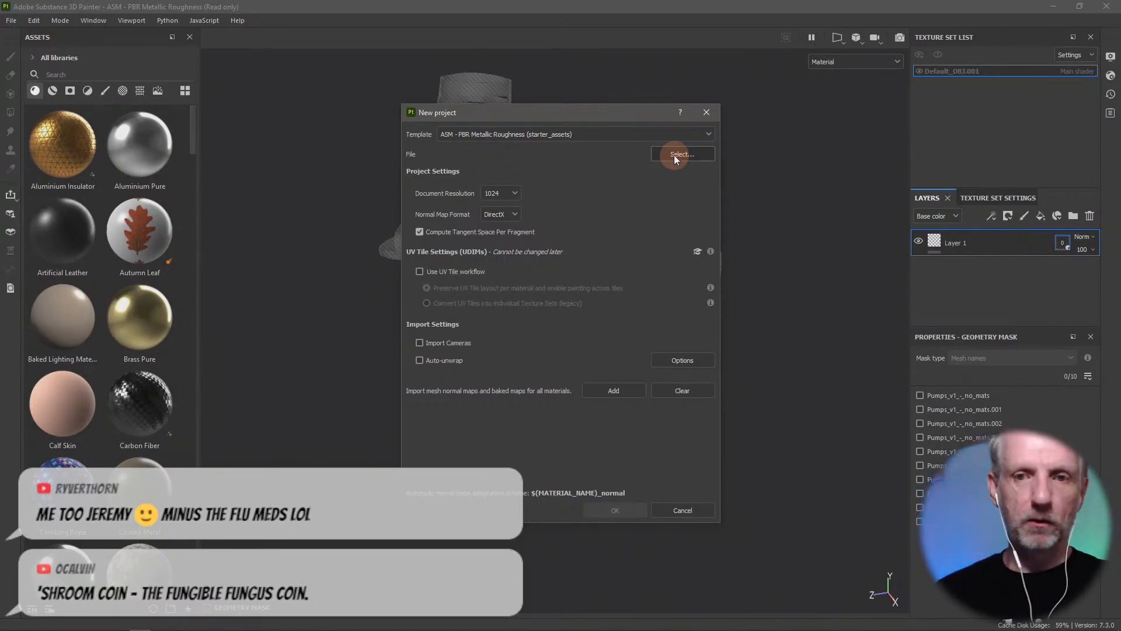
pyautogui.click(674, 155)
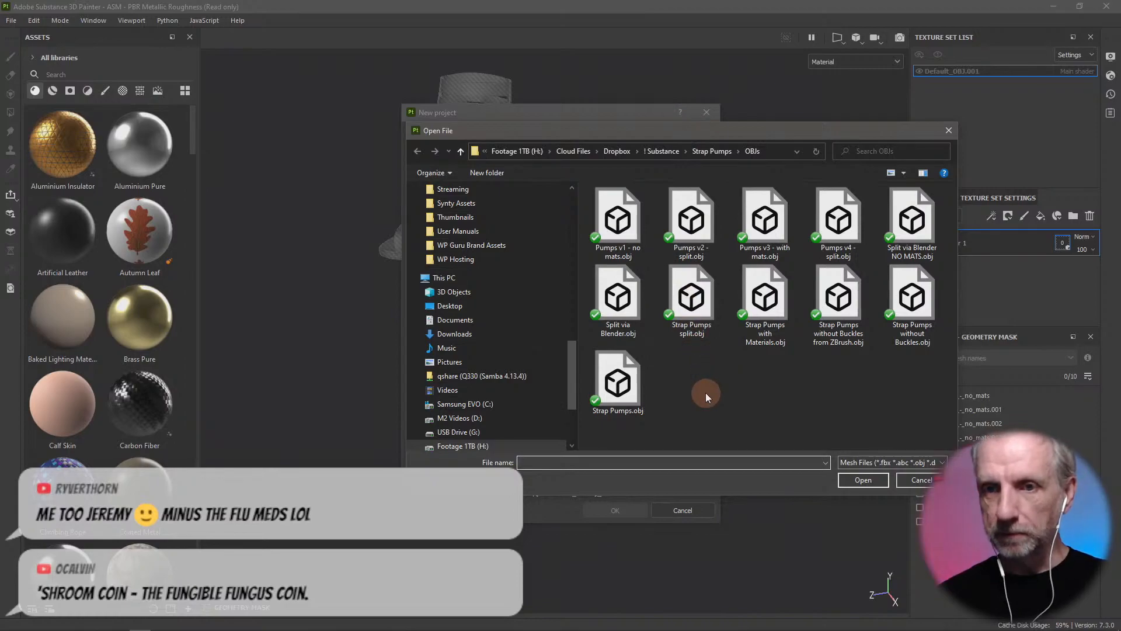
pyautogui.click(839, 222)
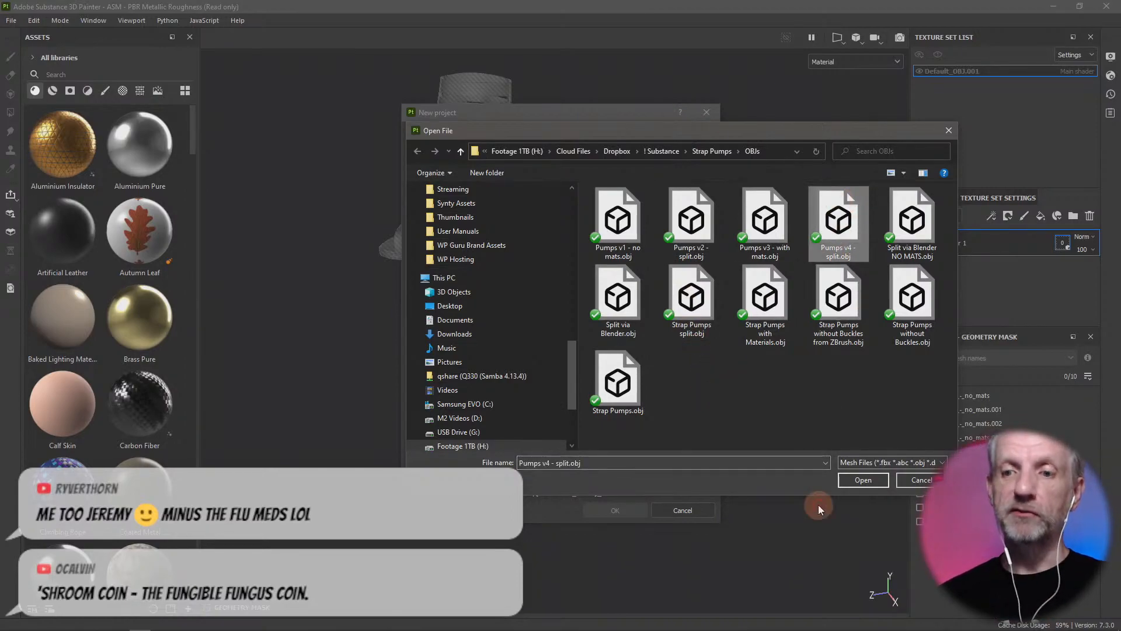
pyautogui.click(863, 480)
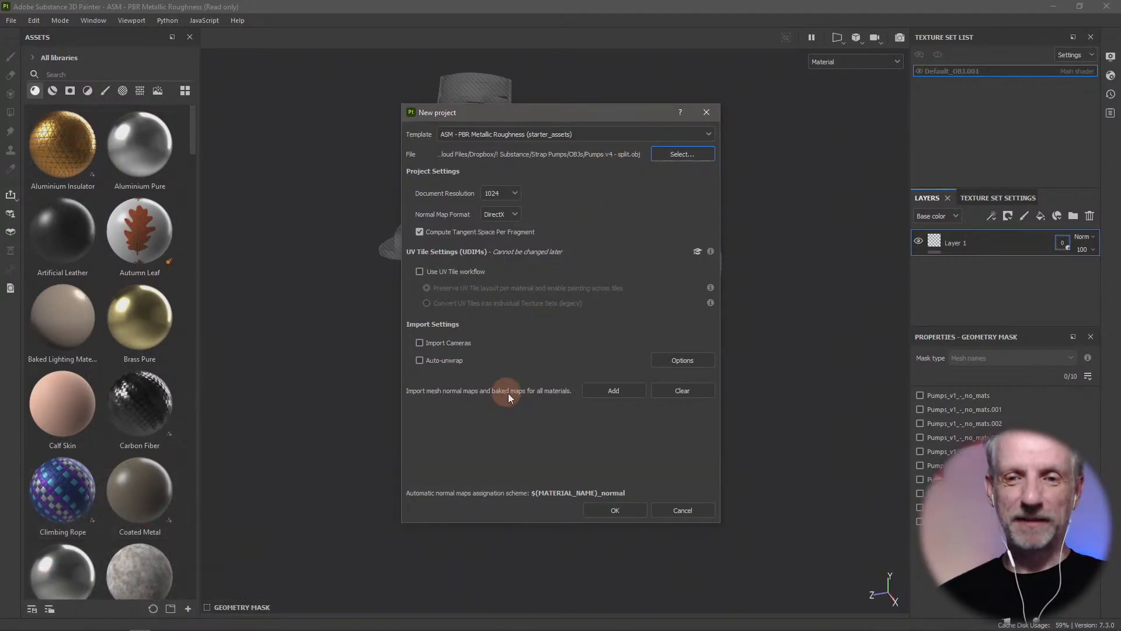
pyautogui.click(629, 514)
pyautogui.click(535, 337)
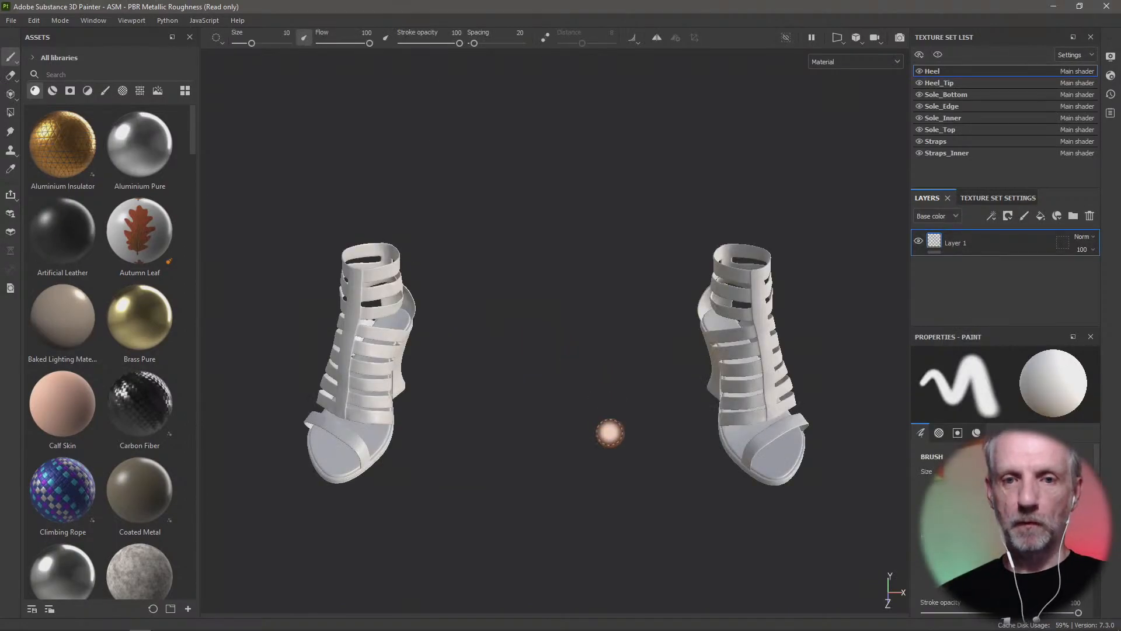
# Exclude both heel meshes from the geometry mask of Layer 1 in the Heel texture set, and return to the layer's paint content
pyautogui.keyDown('alt'); pyautogui.moveTo(623, 453); pyautogui.dragTo(492, 419); pyautogui.keyUp('alt')
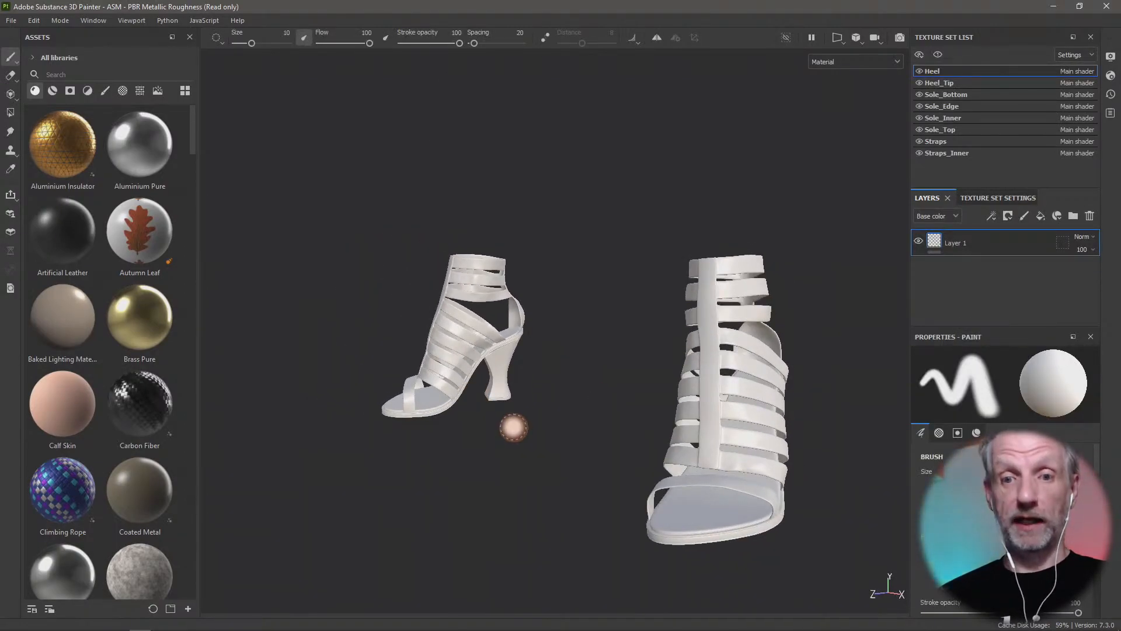
pyautogui.moveTo(487, 437)
pyautogui.keyDown('alt'); pyautogui.mouseDown(button='right')
pyautogui.moveTo(469, 397)
pyautogui.moveTo(491, 425)
pyautogui.mouseUp(button='right'); pyautogui.keyUp('alt')
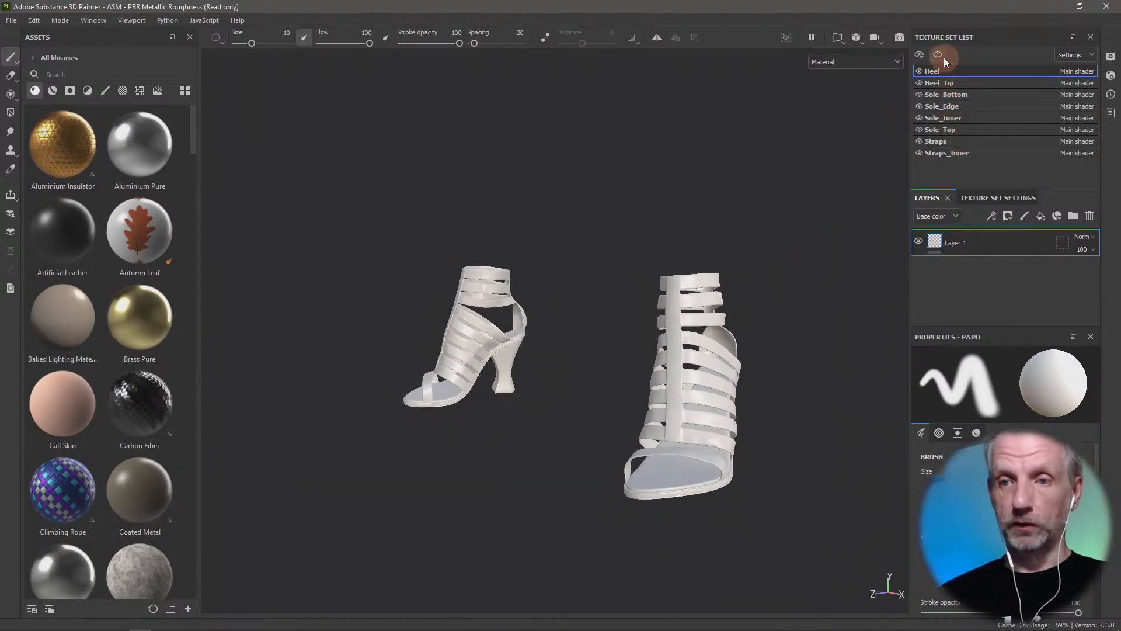
pyautogui.click(1062, 243)
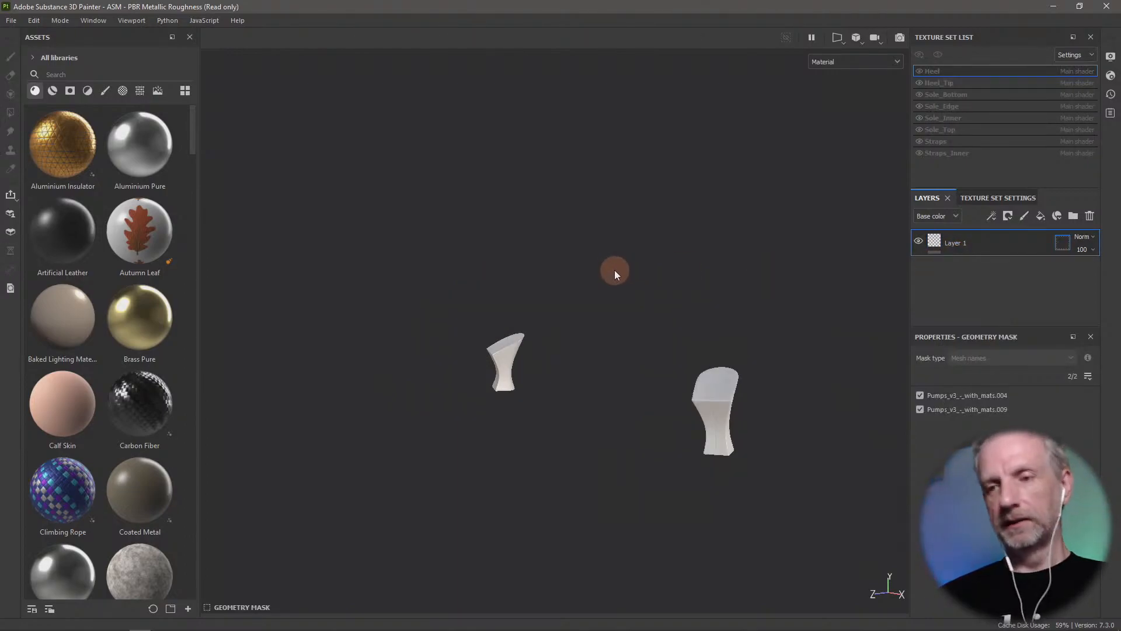
pyautogui.keyDown('ctrl'); pyautogui.moveTo(352, 232); pyautogui.dragTo(833, 517); pyautogui.keyUp('ctrl')
pyautogui.keyDown('alt'); pyautogui.moveTo(728, 468); pyautogui.dragTo(649, 375); pyautogui.keyUp('alt')
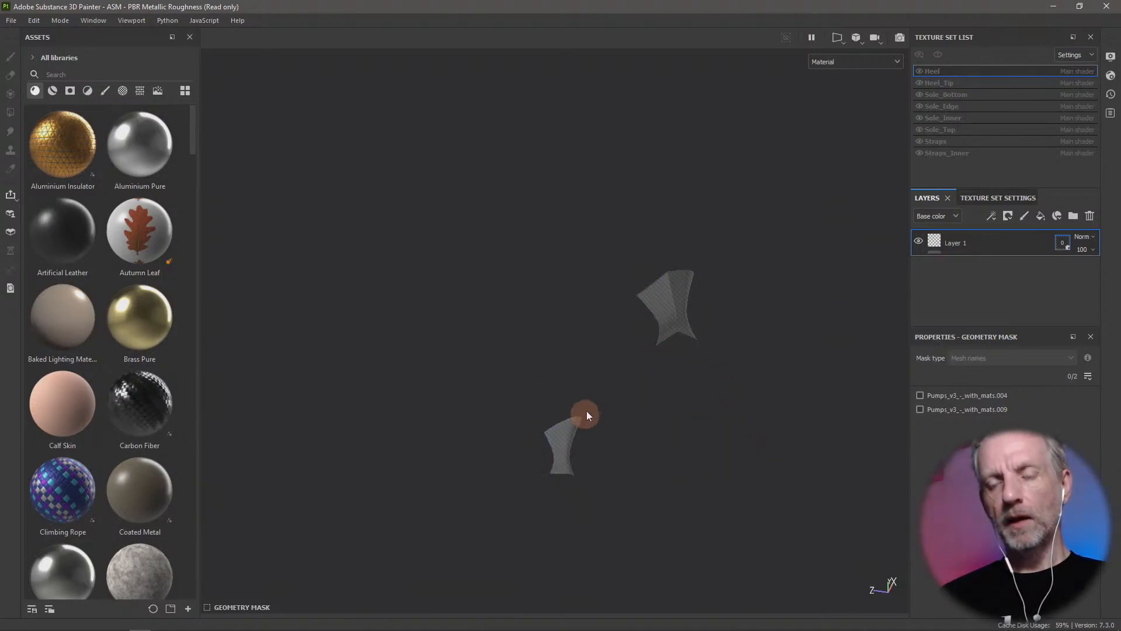
pyautogui.keyDown('alt'); pyautogui.moveTo(583, 416); pyautogui.dragTo(633, 471); pyautogui.keyUp('alt')
pyautogui.click(1000, 72)
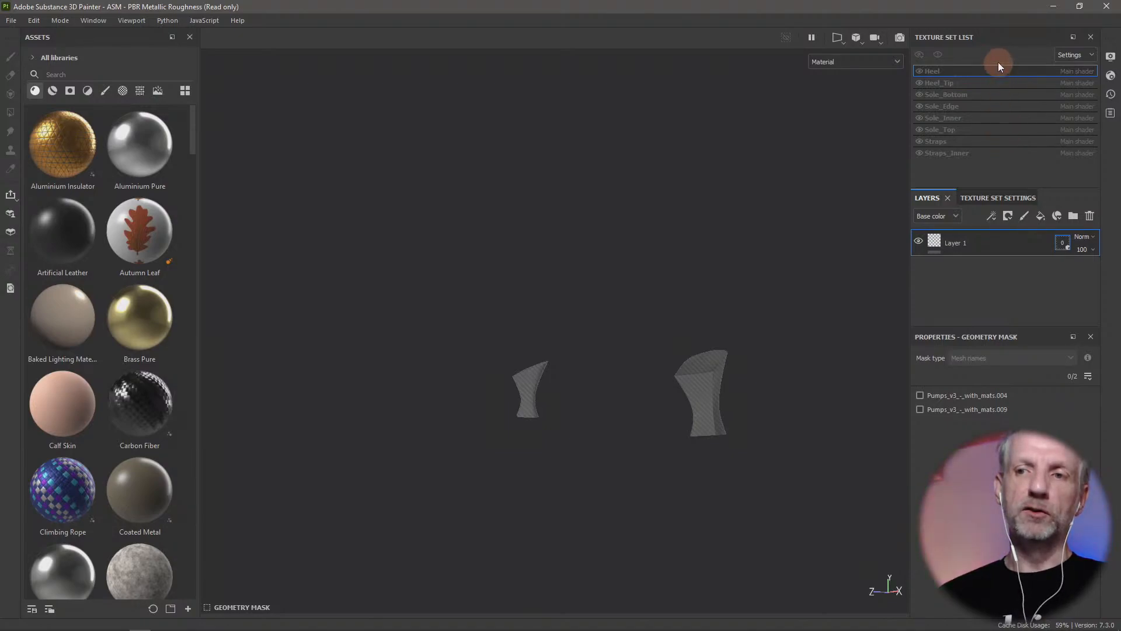
pyautogui.keyDown('alt'); pyautogui.moveTo(677, 374); pyautogui.dragTo(722, 392); pyautogui.keyUp('alt')
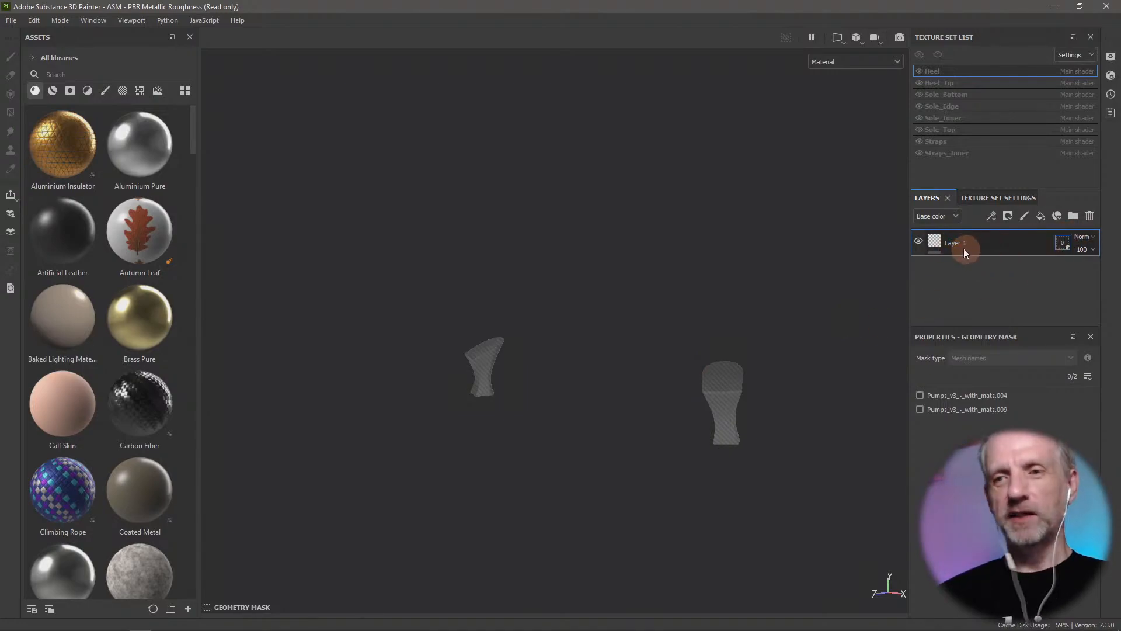
pyautogui.click(935, 240)
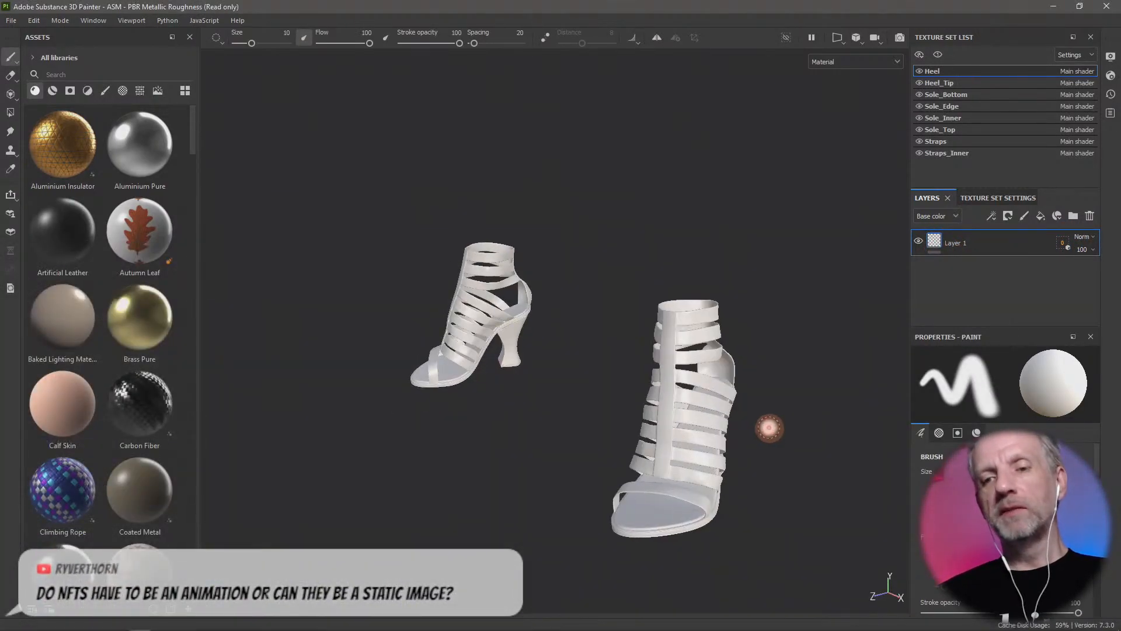
# Go through the texture sets from Heel_Tip to Sole_Top and back to Sole_Inner, checking each one's layer stack
pyautogui.moveTo(769, 425)
pyautogui.keyDown('alt'); pyautogui.mouseDown()
pyautogui.moveTo(756, 420)
pyautogui.moveTo(790, 419)
pyautogui.moveTo(743, 373)
pyautogui.moveTo(724, 424)
pyautogui.moveTo(711, 375)
pyautogui.moveTo(723, 393)
pyautogui.moveTo(773, 375)
pyautogui.moveTo(741, 401)
pyautogui.moveTo(758, 396)
pyautogui.mouseUp(); pyautogui.keyUp('alt')
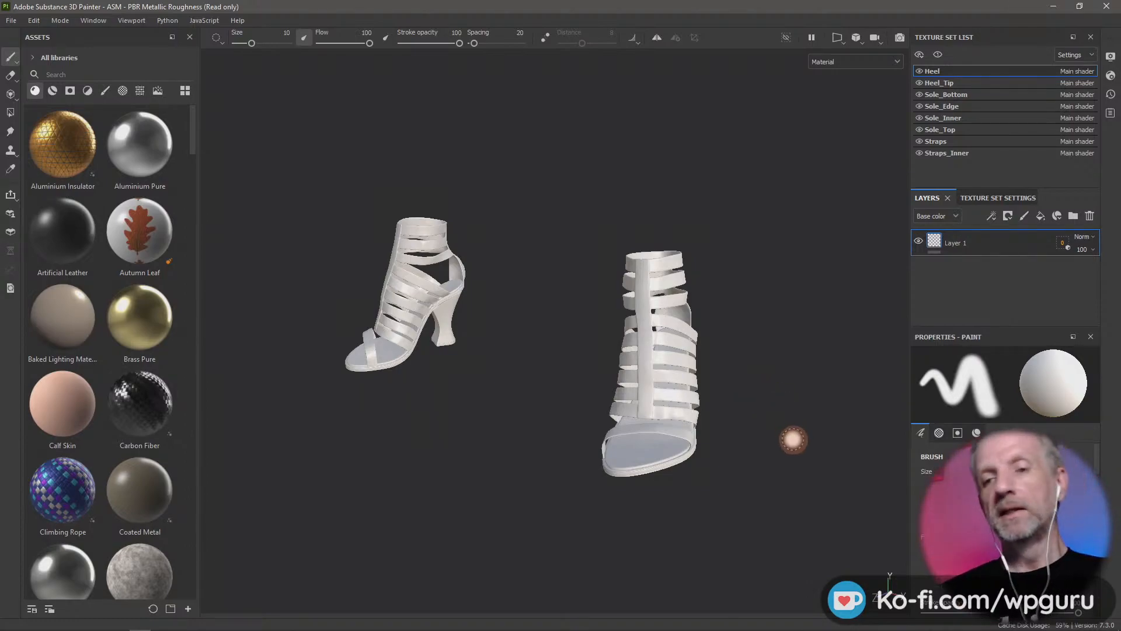
pyautogui.moveTo(794, 438)
pyautogui.keyDown('alt'); pyautogui.mouseDown()
pyautogui.moveTo(703, 460)
pyautogui.moveTo(780, 437)
pyautogui.mouseUp(); pyautogui.keyUp('alt')
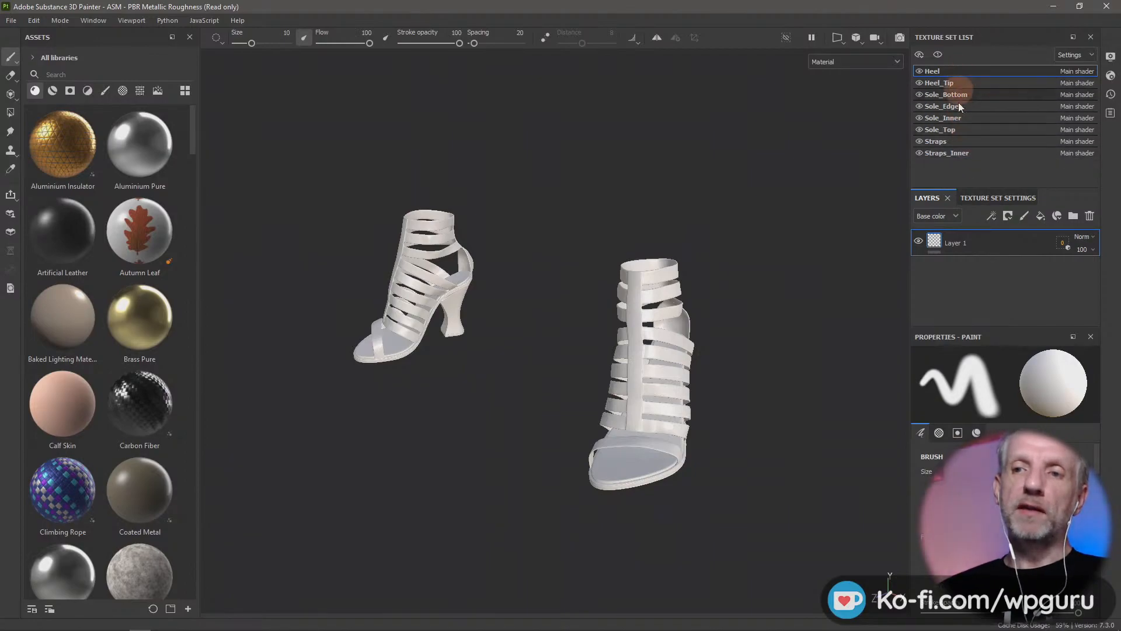
pyautogui.click(965, 84)
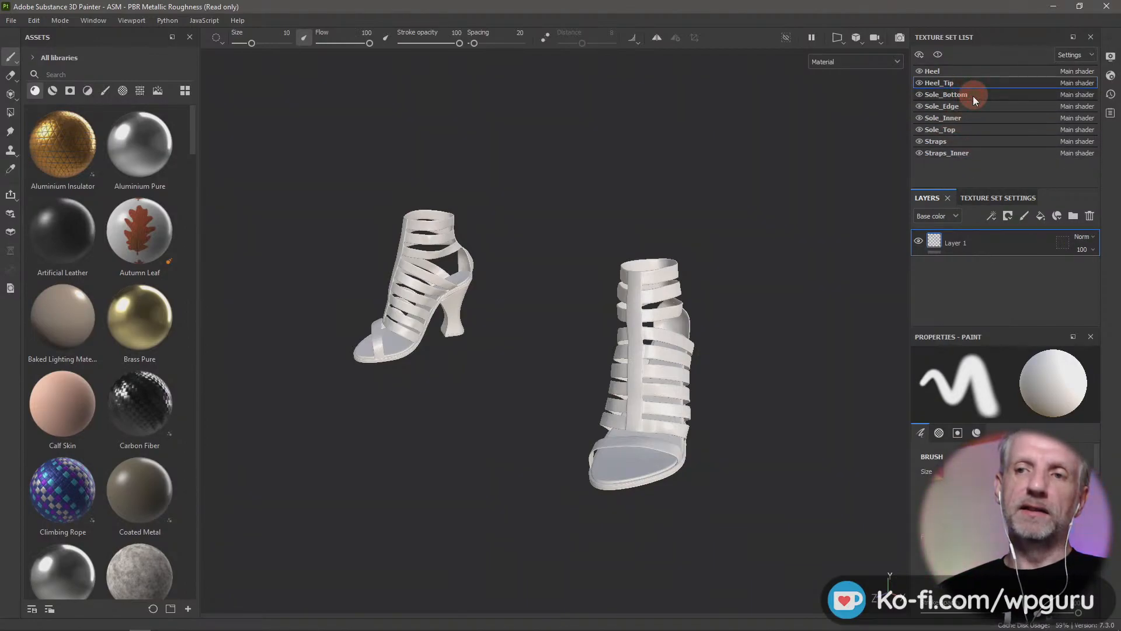
pyautogui.click(973, 95)
pyautogui.click(973, 106)
pyautogui.click(976, 119)
pyautogui.click(978, 131)
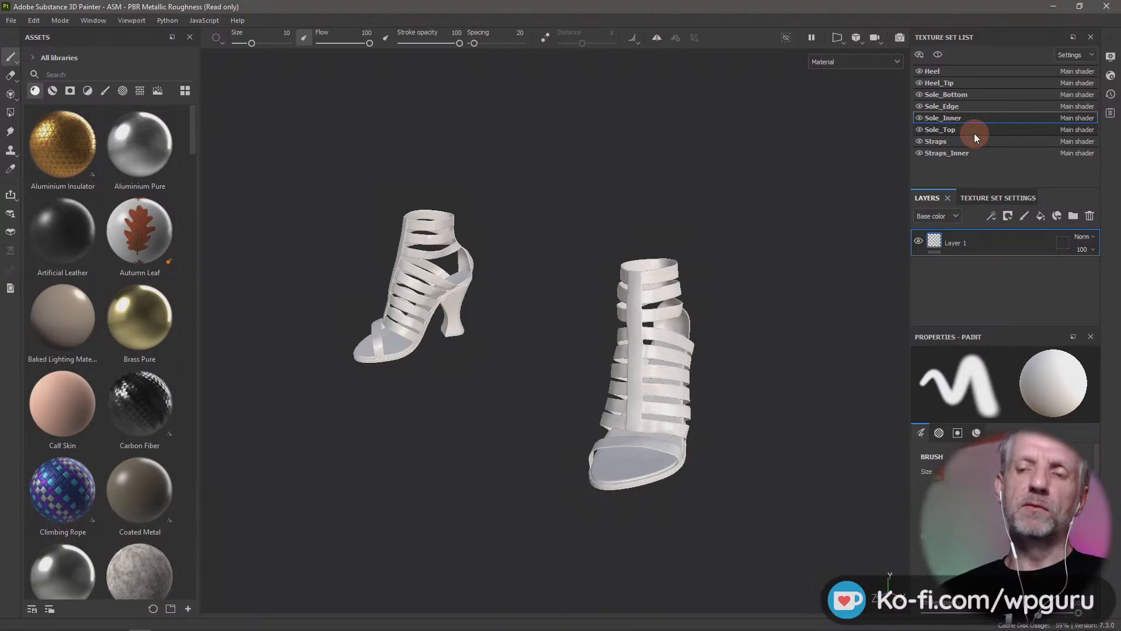
pyautogui.click(976, 118)
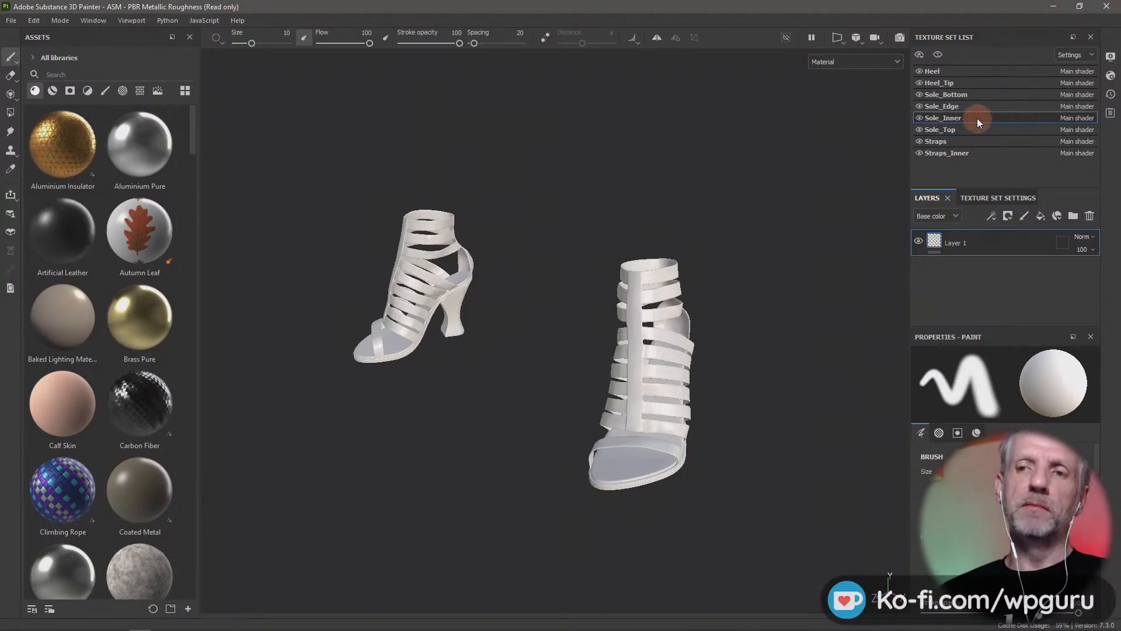
# Select all texture sets from Heel to Straps_Inner and inspect their shared geometry mask, finishing with only Straps_Inner selected
pyautogui.click(989, 69)
pyautogui.keyDown('shift'); pyautogui.click(989, 153); pyautogui.keyUp('shift')
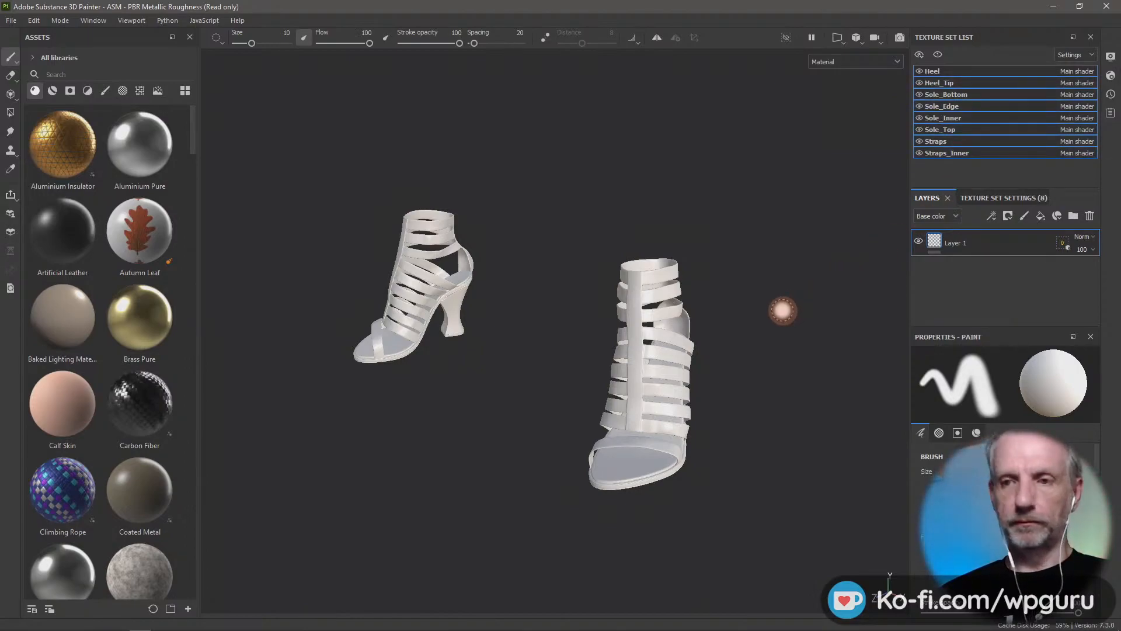
pyautogui.click(1067, 242)
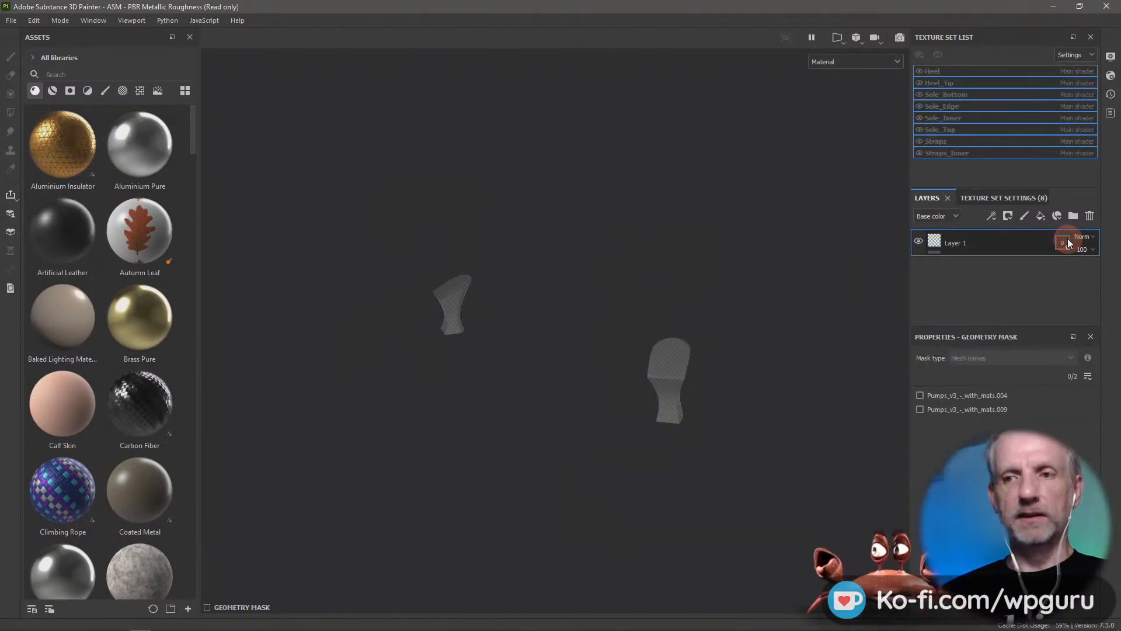
pyautogui.click(935, 240)
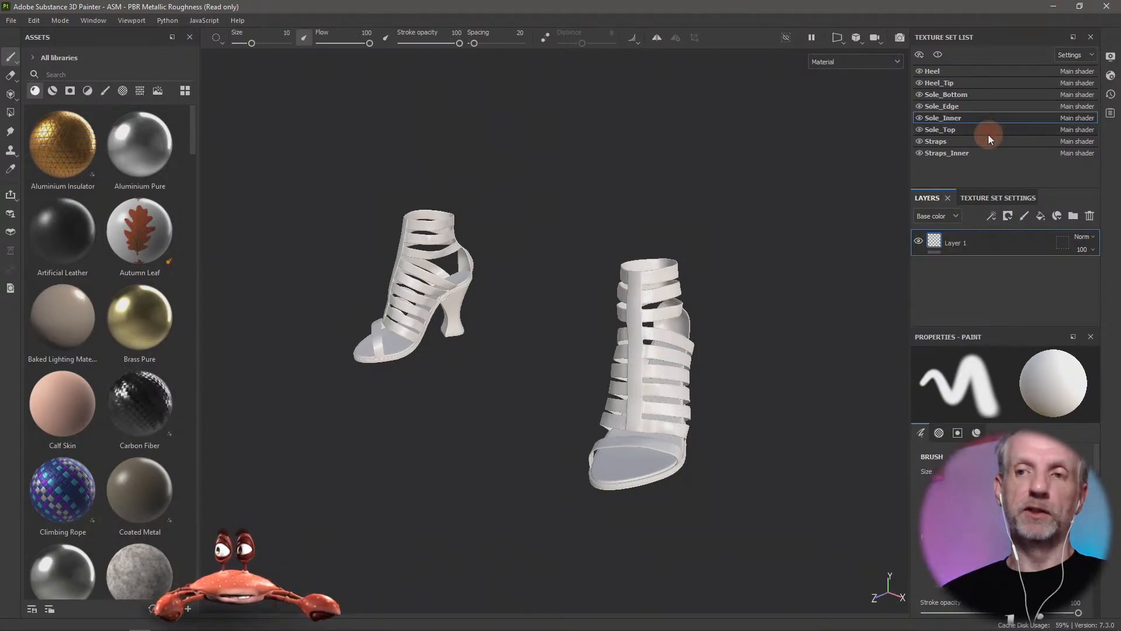
pyautogui.click(991, 152)
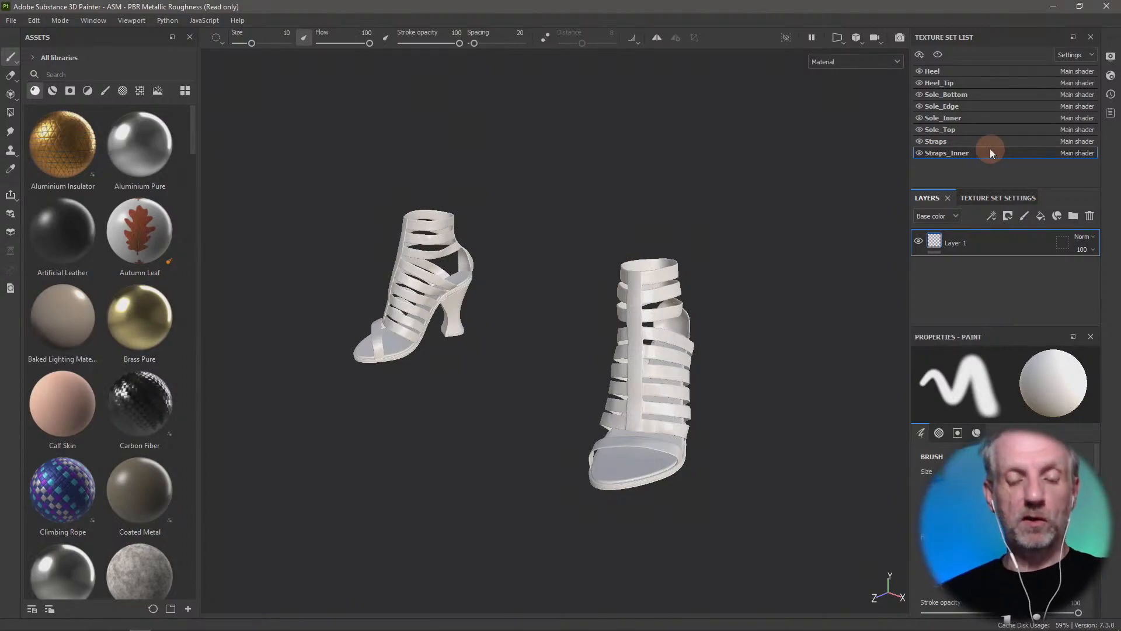
# Switch to Blender and delete all the separated "Pumps v3 - with mats" objects from the scene
pyautogui.hotkey('alt', 'Tab')
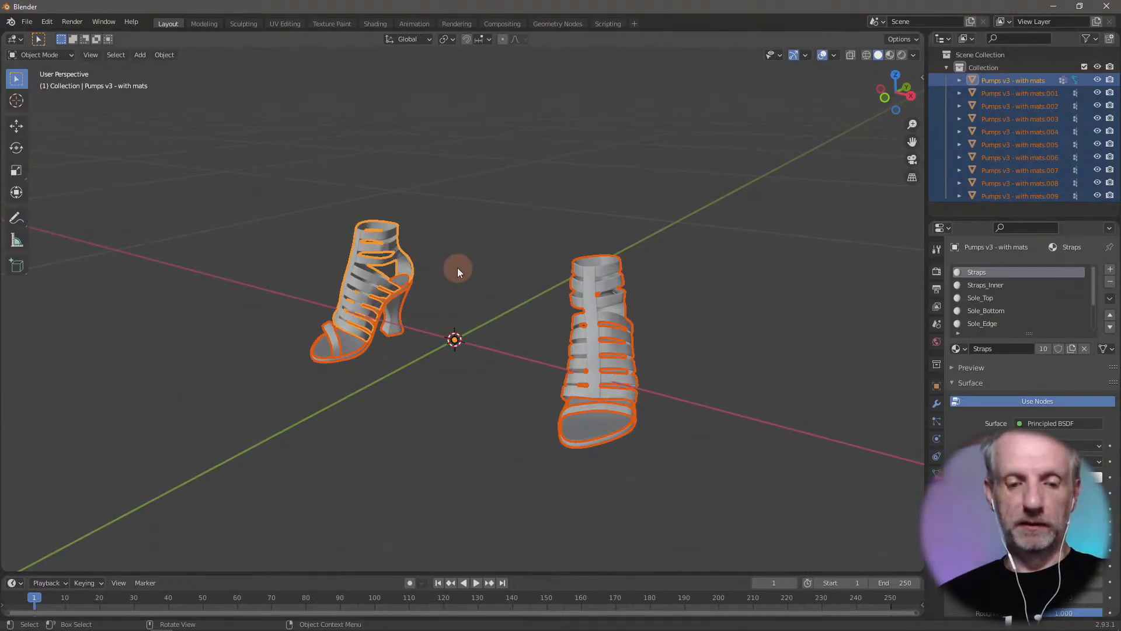
pyautogui.hotkey('alt', 'a')
pyautogui.press('a')
pyautogui.press('x')
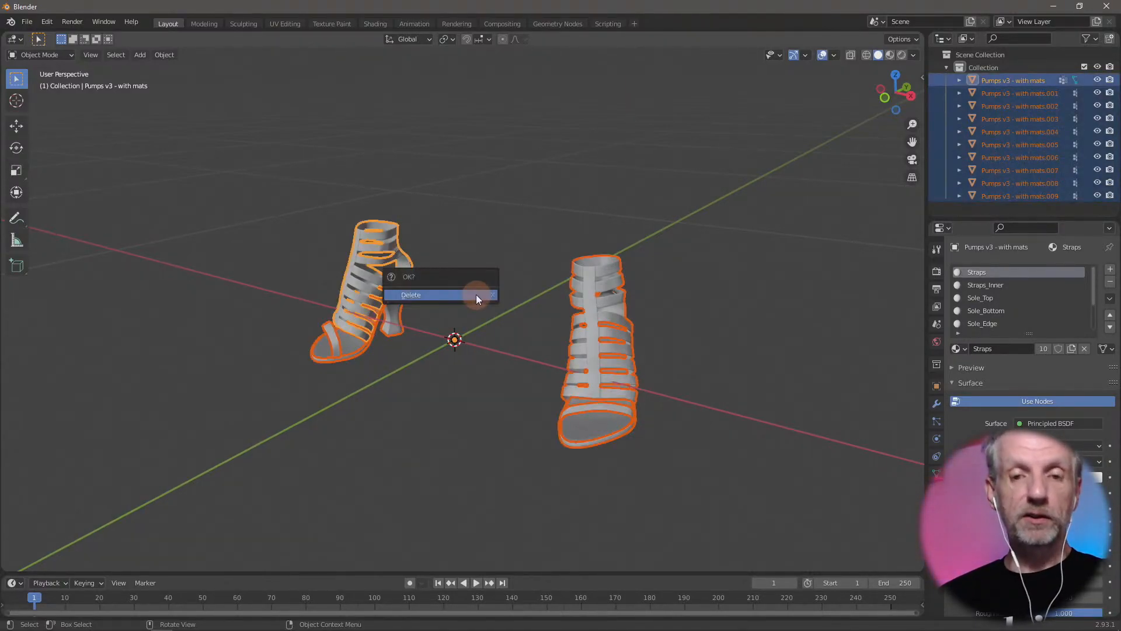
pyautogui.click(476, 294)
pyautogui.click(27, 22)
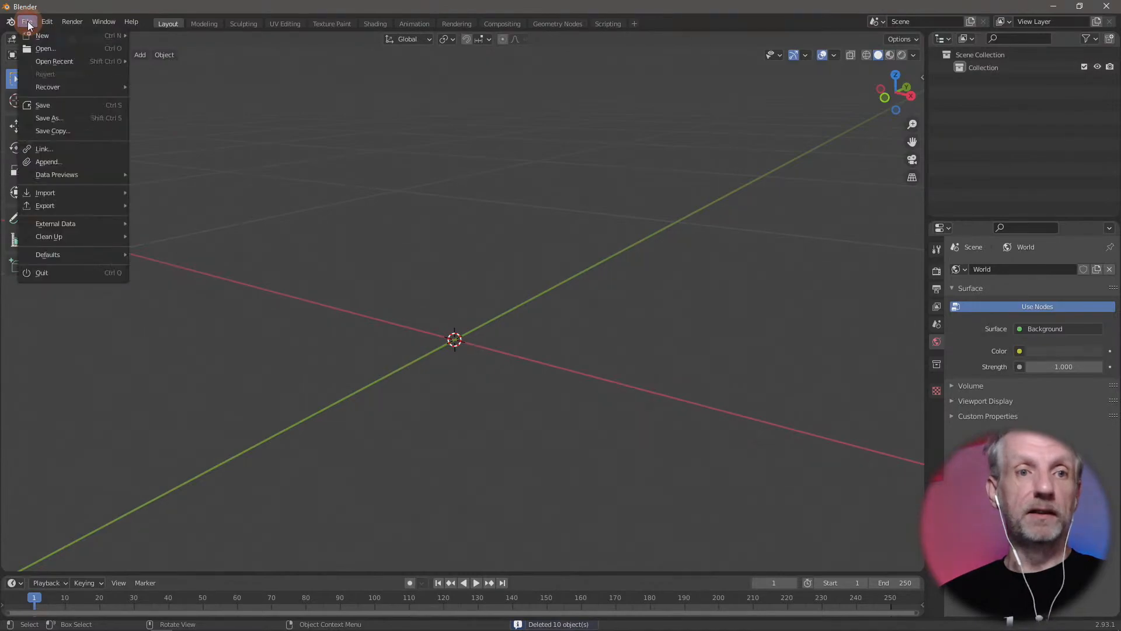
pyautogui.moveTo(68, 193)
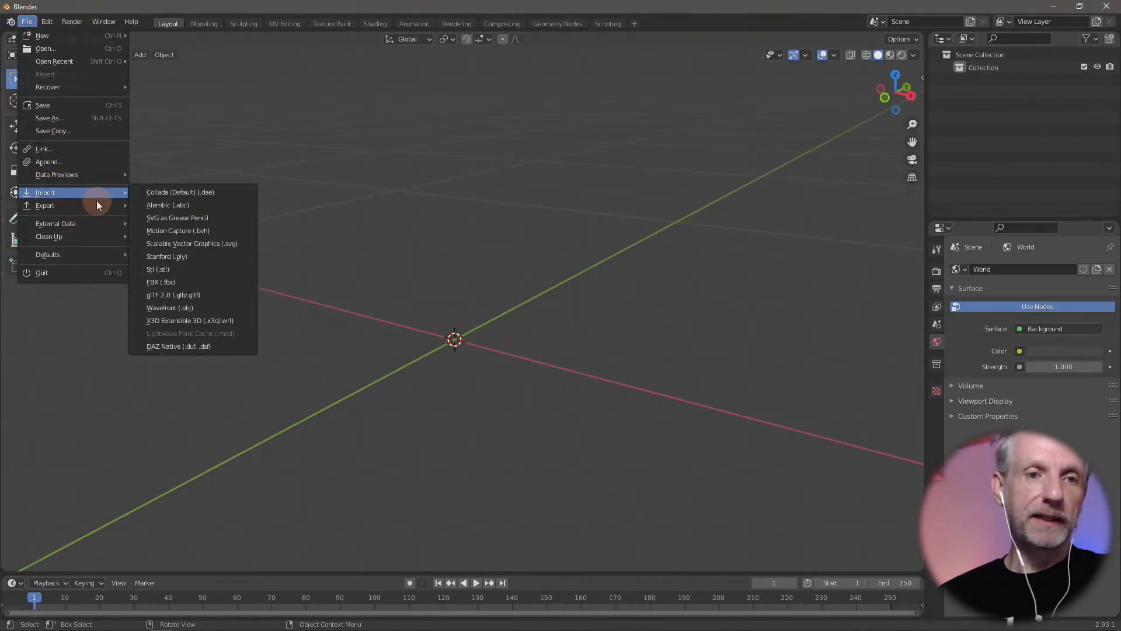
pyautogui.press('Escape')
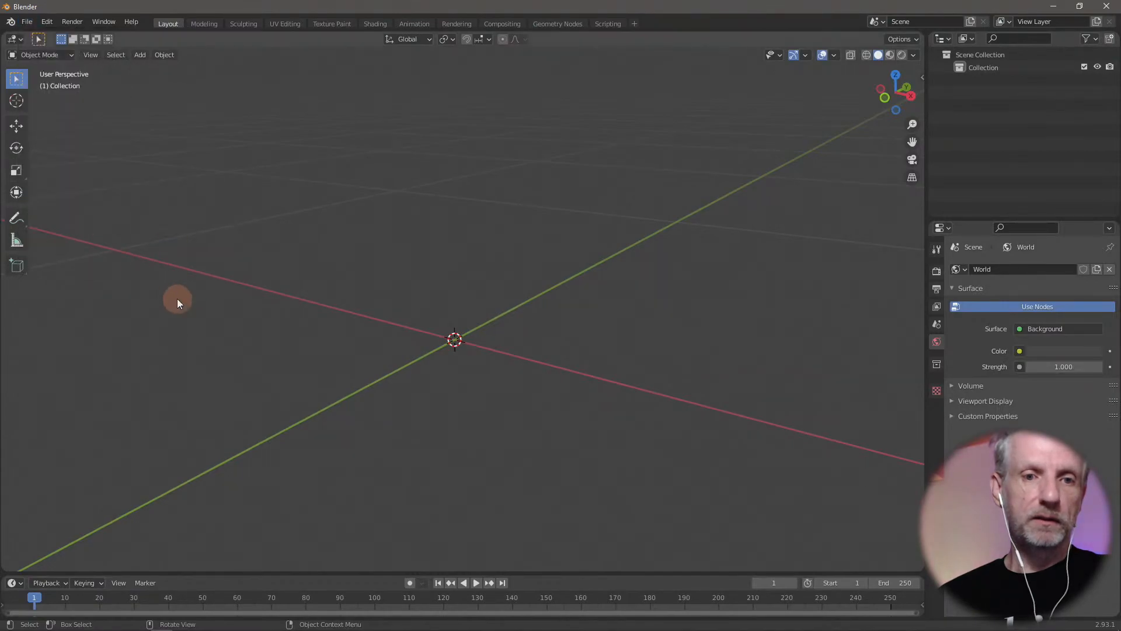
# Import the Wavefront file "Pumps v3 - with mats.obj" from the Strap Pumps OBJs folder into the empty scene
pyautogui.click(26, 21)
pyautogui.moveTo(96, 193)
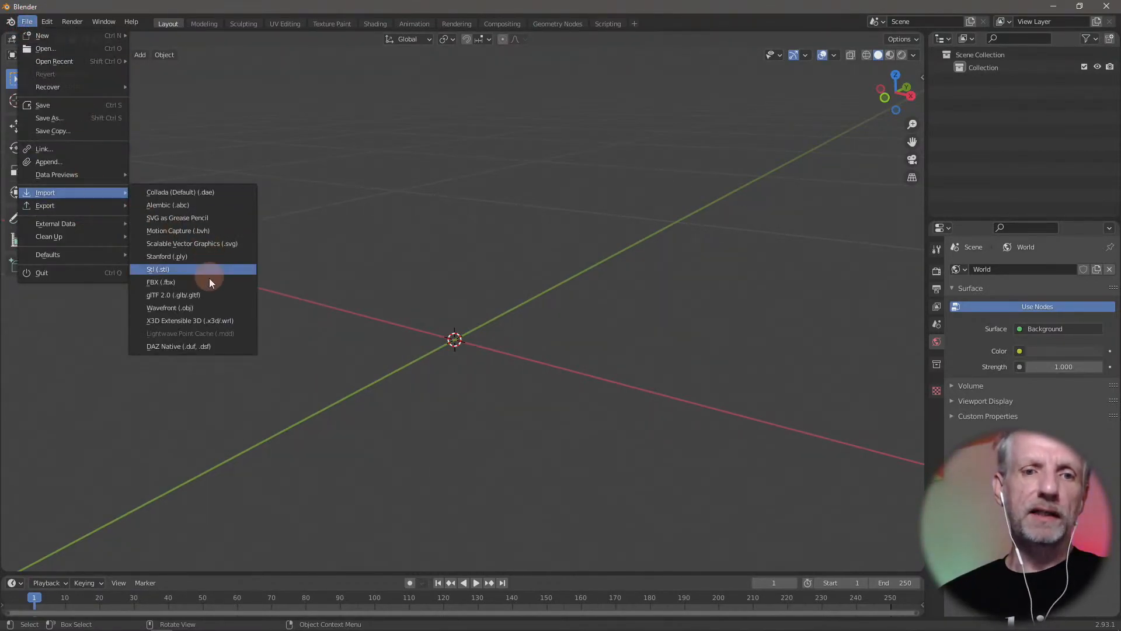
pyautogui.click(195, 306)
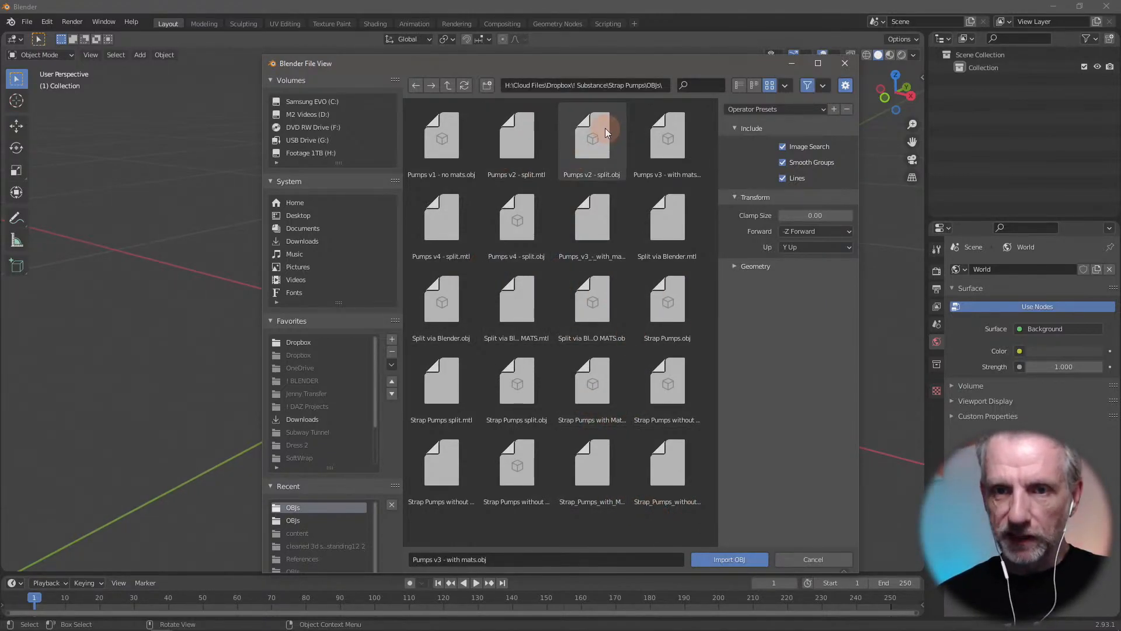
pyautogui.click(673, 139)
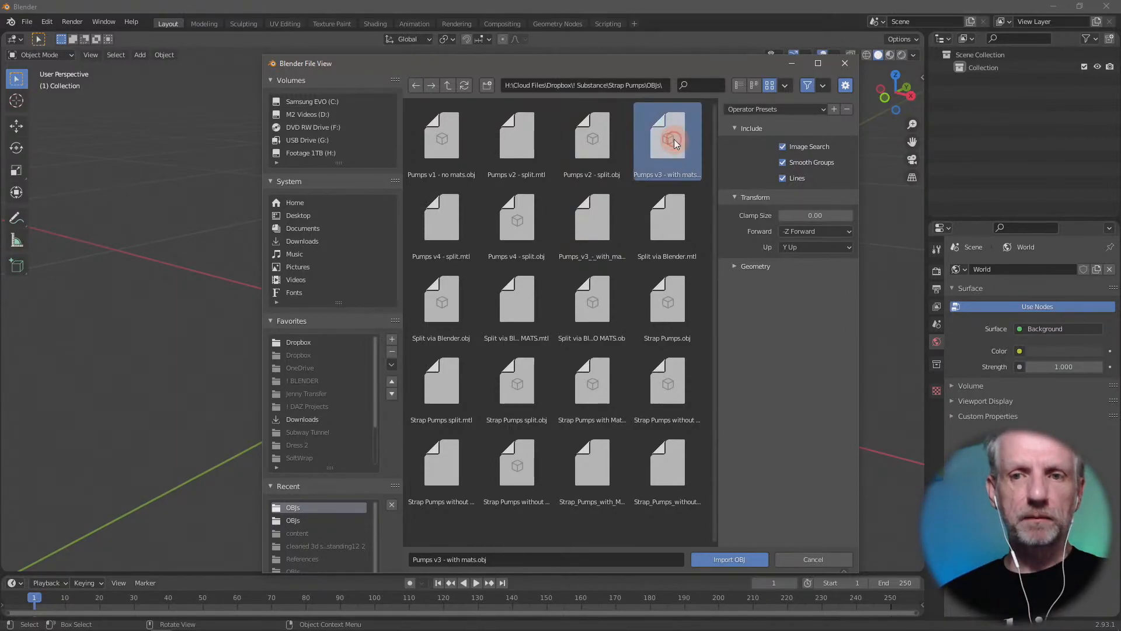
pyautogui.click(748, 562)
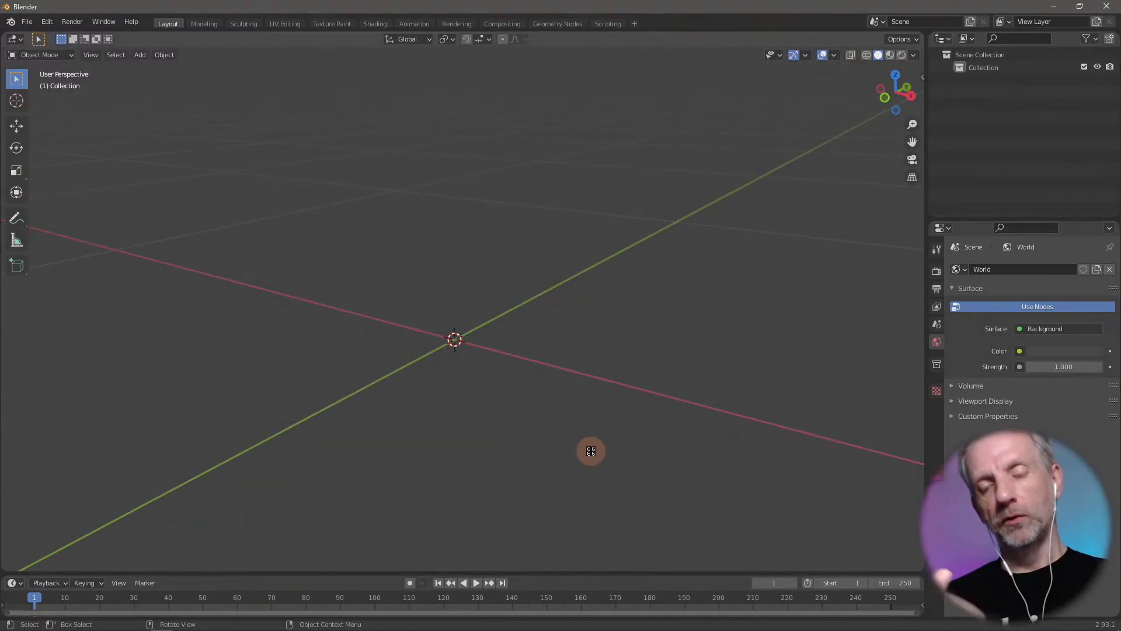
# Scale the imported pumps mesh uniformly by 0.01
pyautogui.click(380, 354)
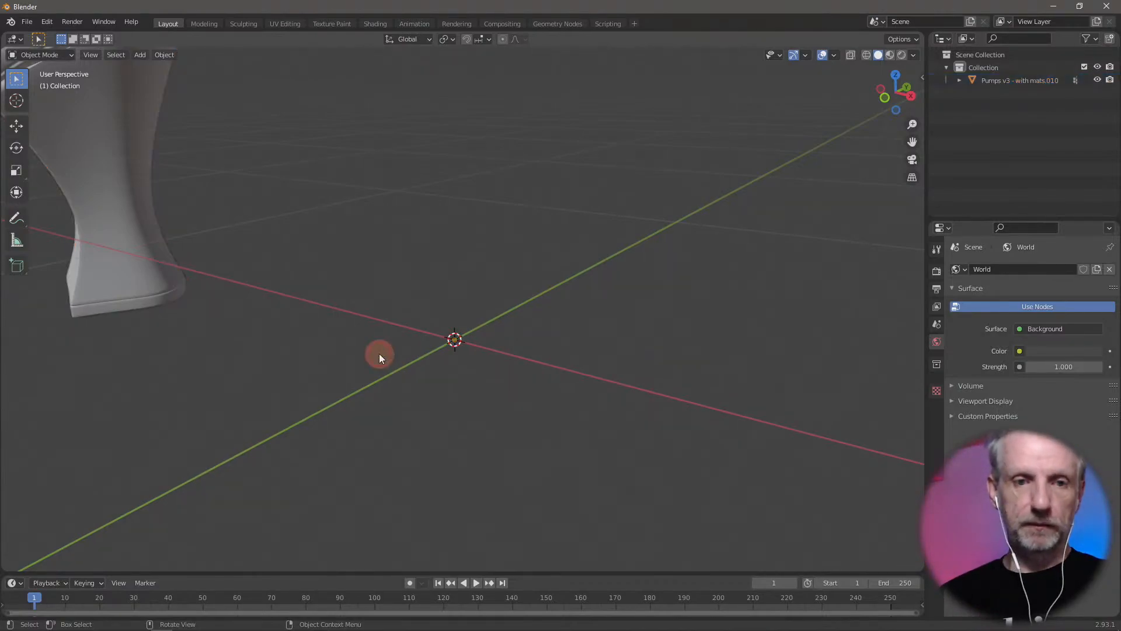
pyautogui.click(154, 268)
pyautogui.write('s0.01')
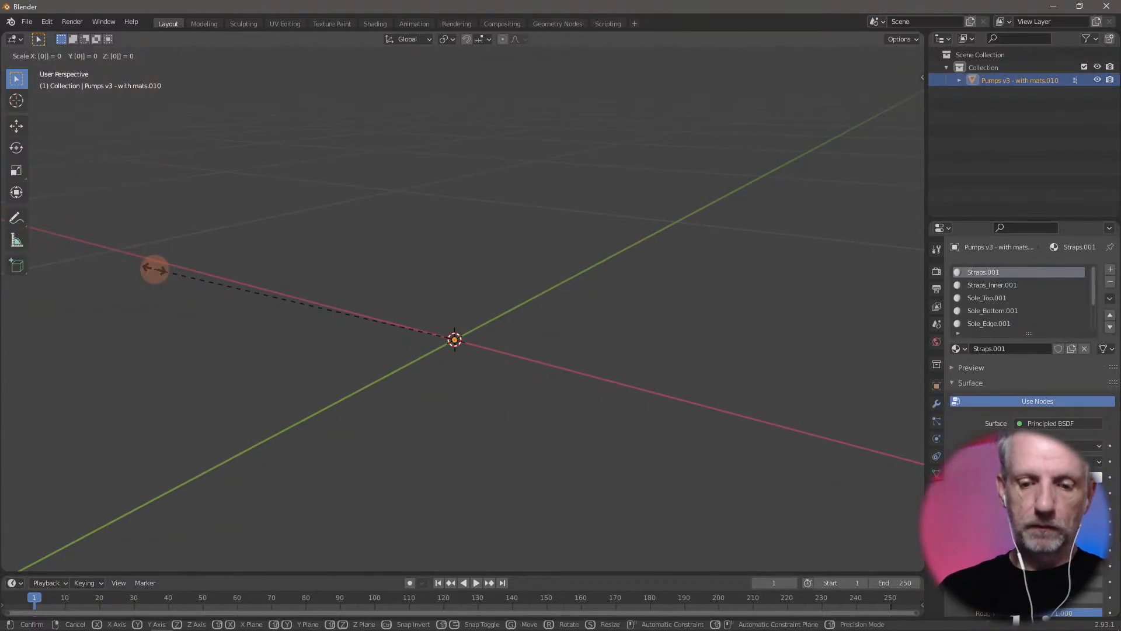
pyautogui.press('Return')
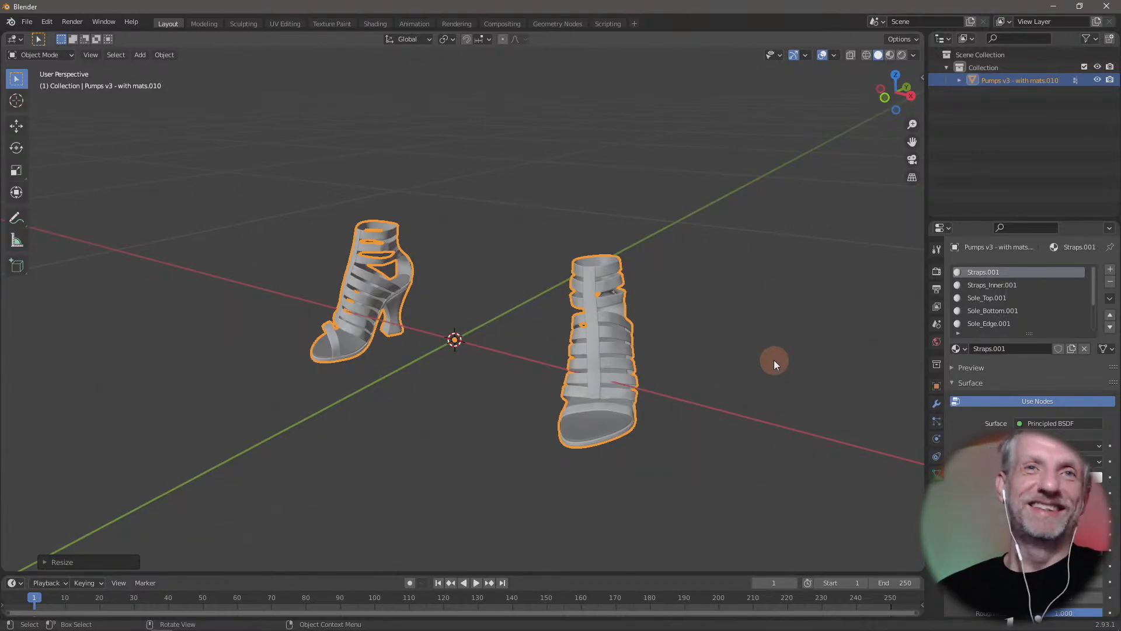
# Switch to the UV Editing workspace and frame the shoes together with their UV layout
pyautogui.moveTo(759, 359); pyautogui.dragTo(724, 352, button='middle')
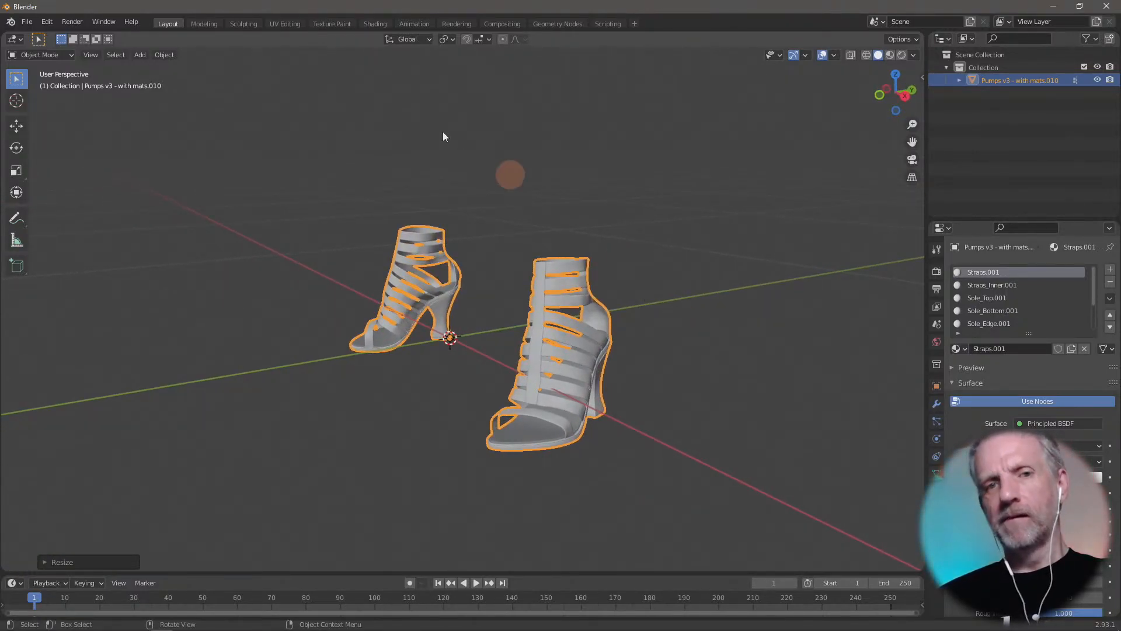
pyautogui.click(296, 27)
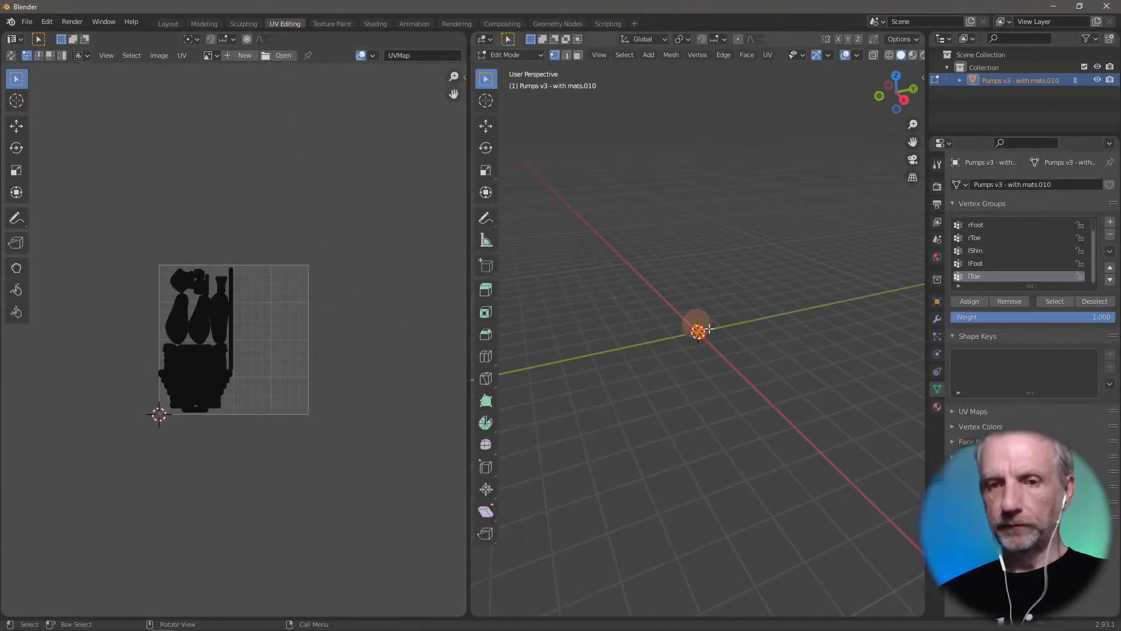
pyautogui.scroll(5, 590, 300)
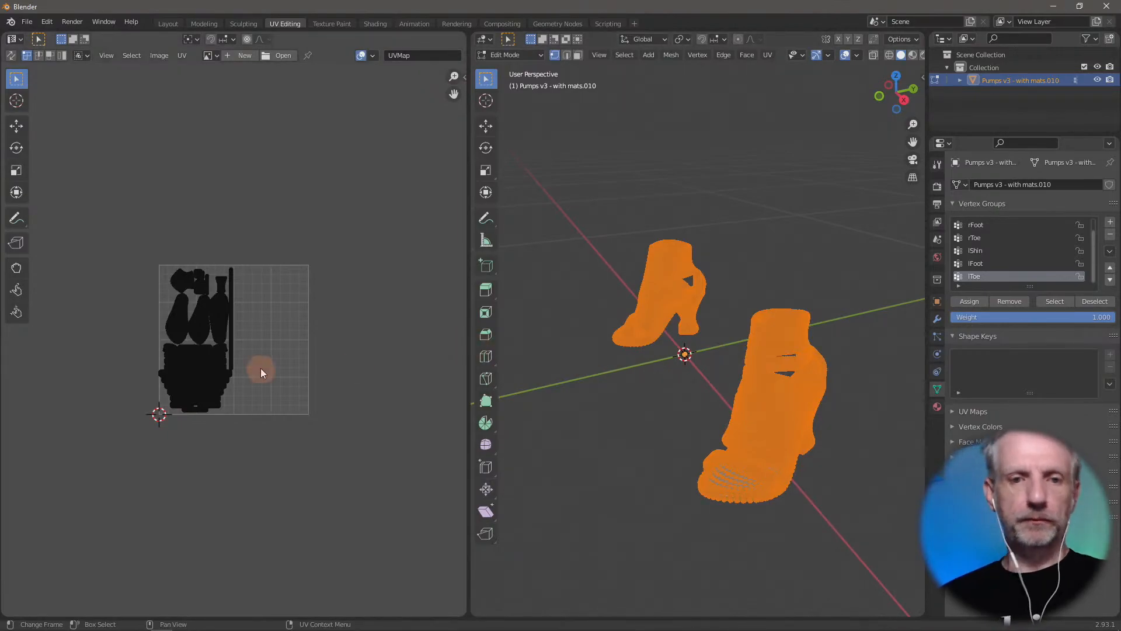
pyautogui.scroll(4, 261, 369)
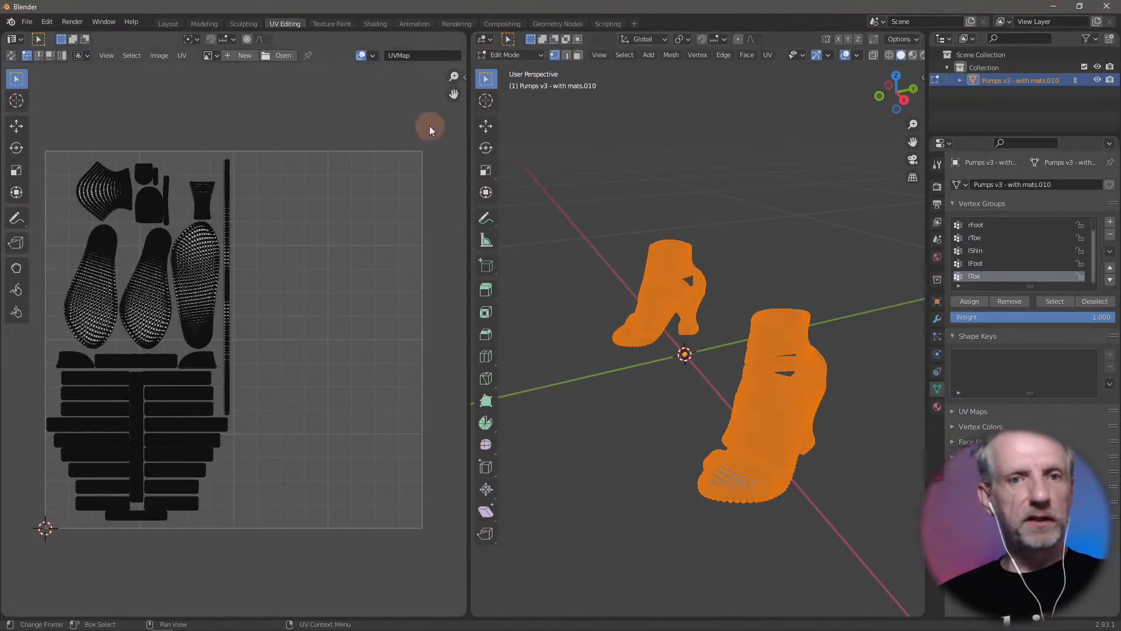
# Start a new image in the UV editor and name it "ID Map"
pyautogui.click(244, 55)
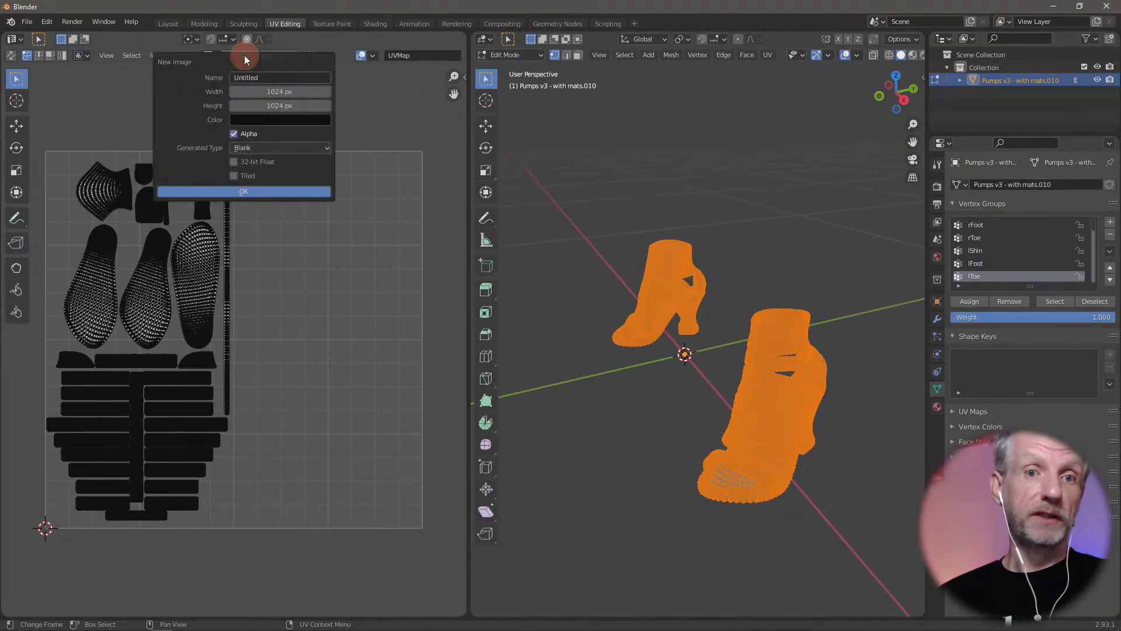
pyautogui.click(296, 79)
pyautogui.write('IDMap')
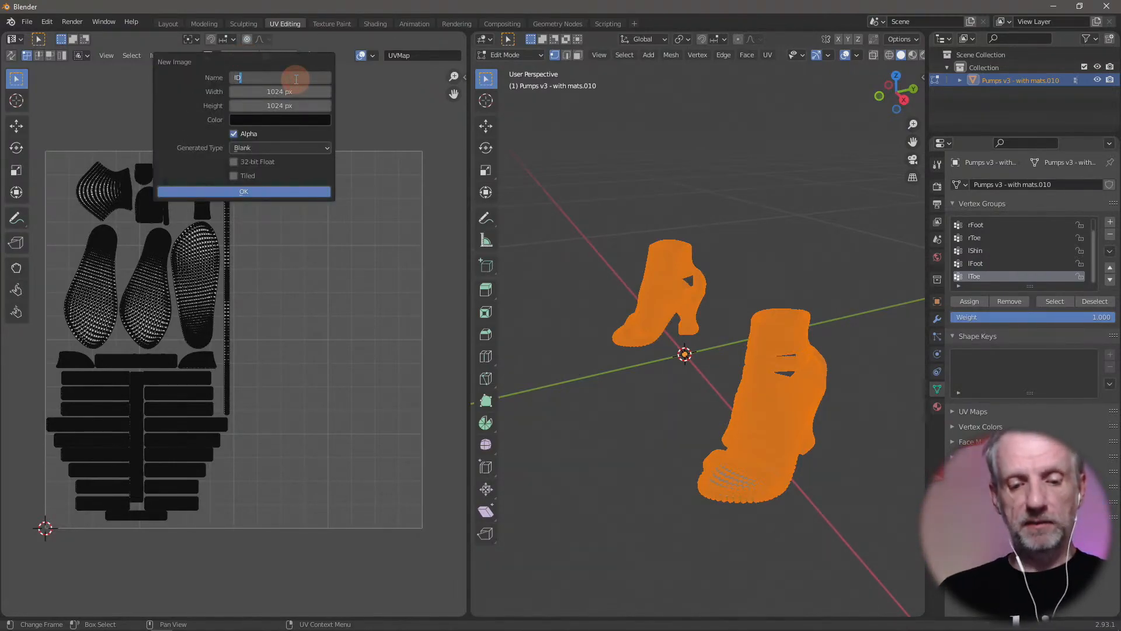
pyautogui.press('Left')
pyautogui.press('Left')
pyautogui.press('Left')
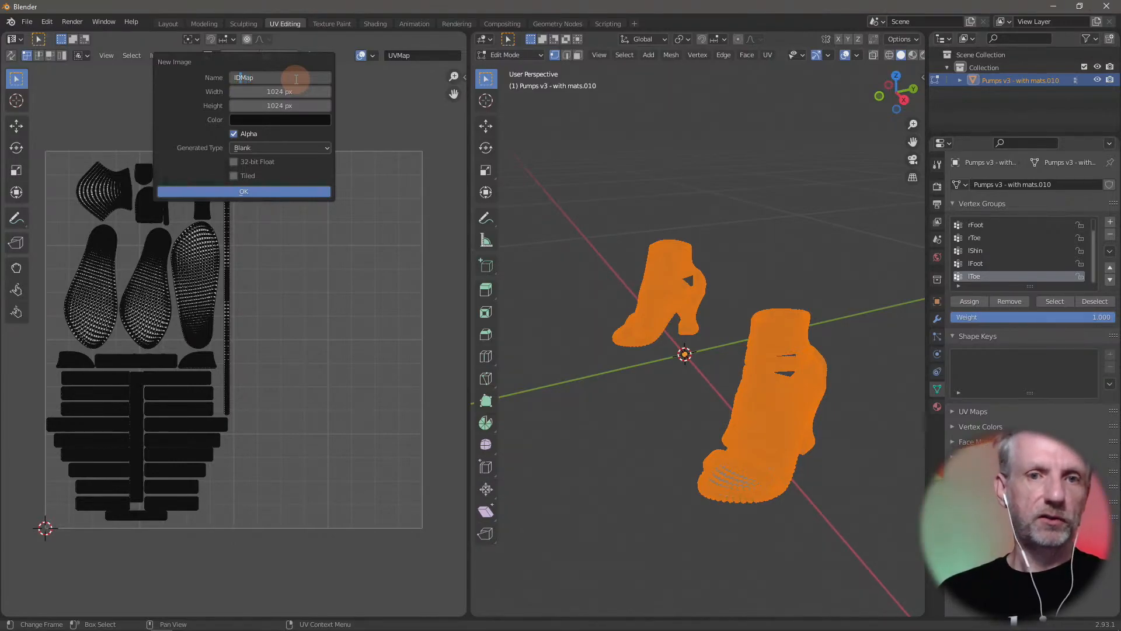
pyautogui.press('Return')
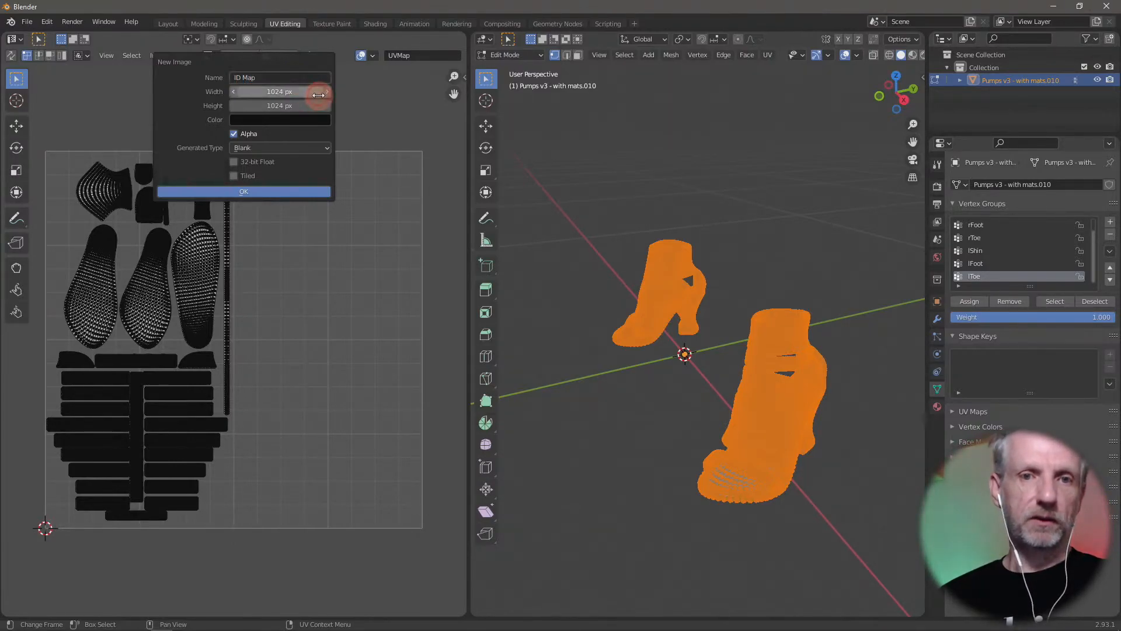
# Set the new image to 2048 x 2048 px with the Blank generated type, and create it
pyautogui.moveTo(305, 105); pyautogui.dragTo(293, 87)
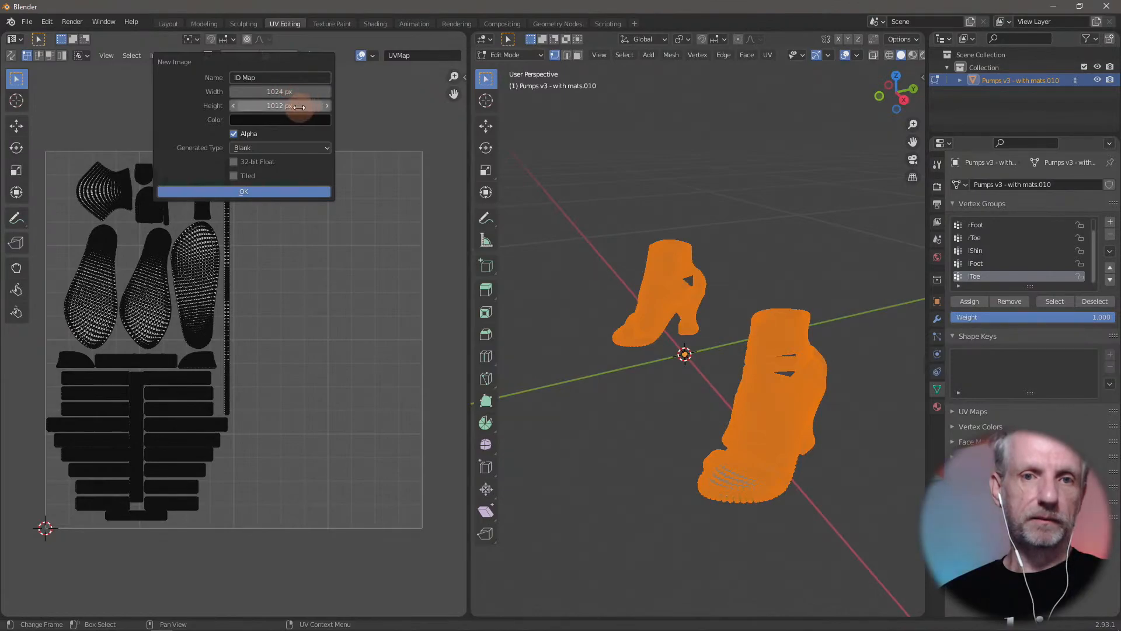
pyautogui.click(308, 91)
pyautogui.write('2048')
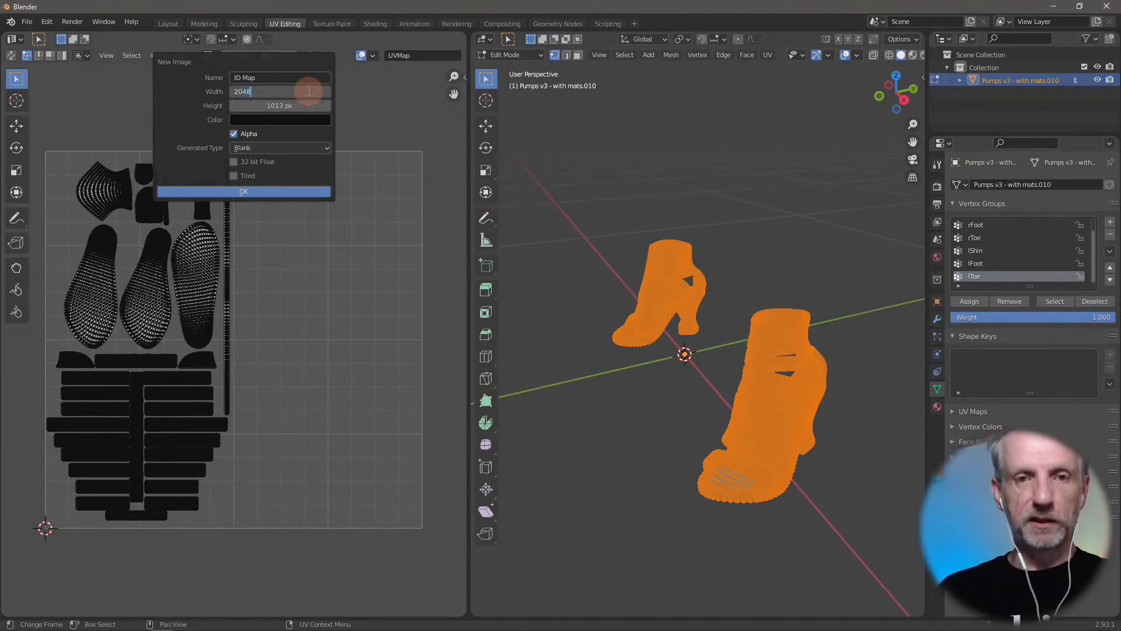
pyautogui.press('Tab')
pyautogui.write('2048')
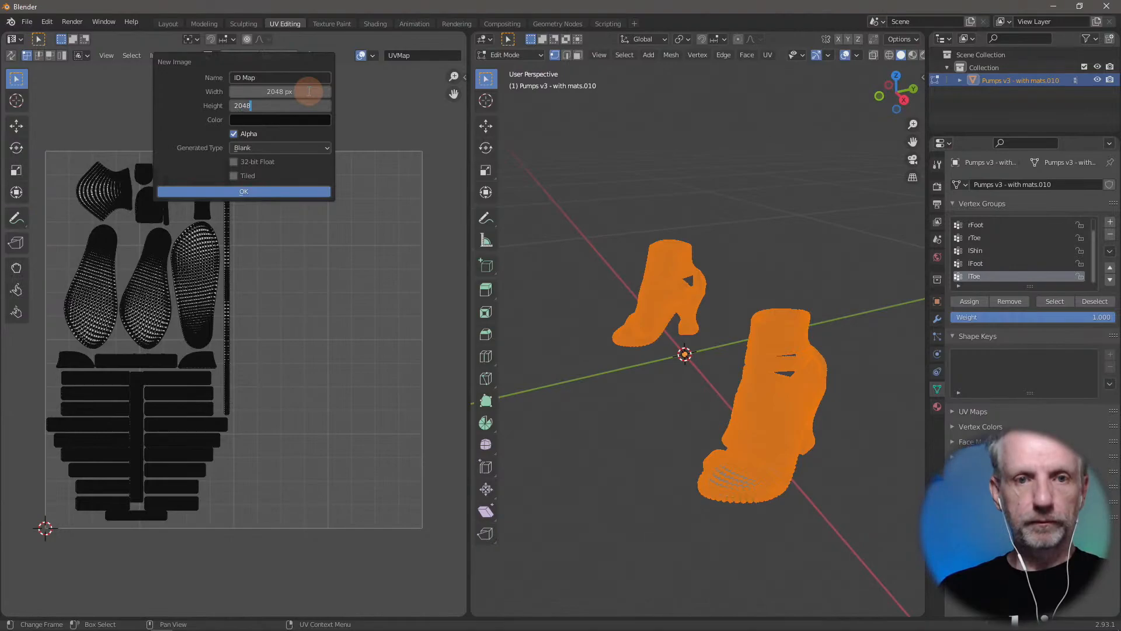
pyautogui.press('Return')
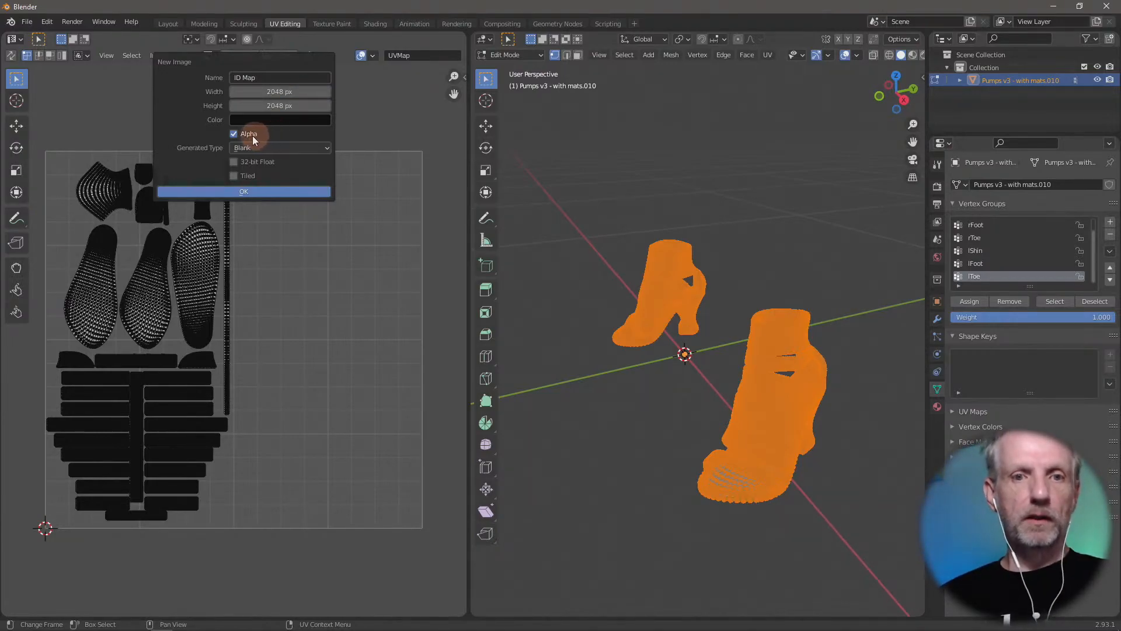
pyautogui.click(308, 146)
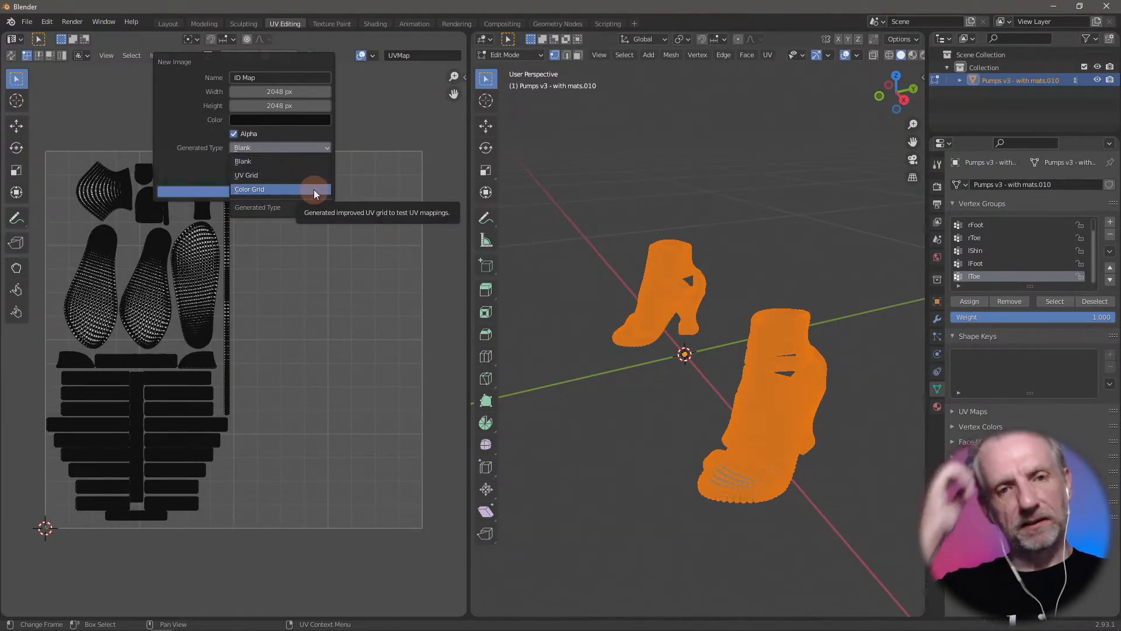
pyautogui.click(282, 162)
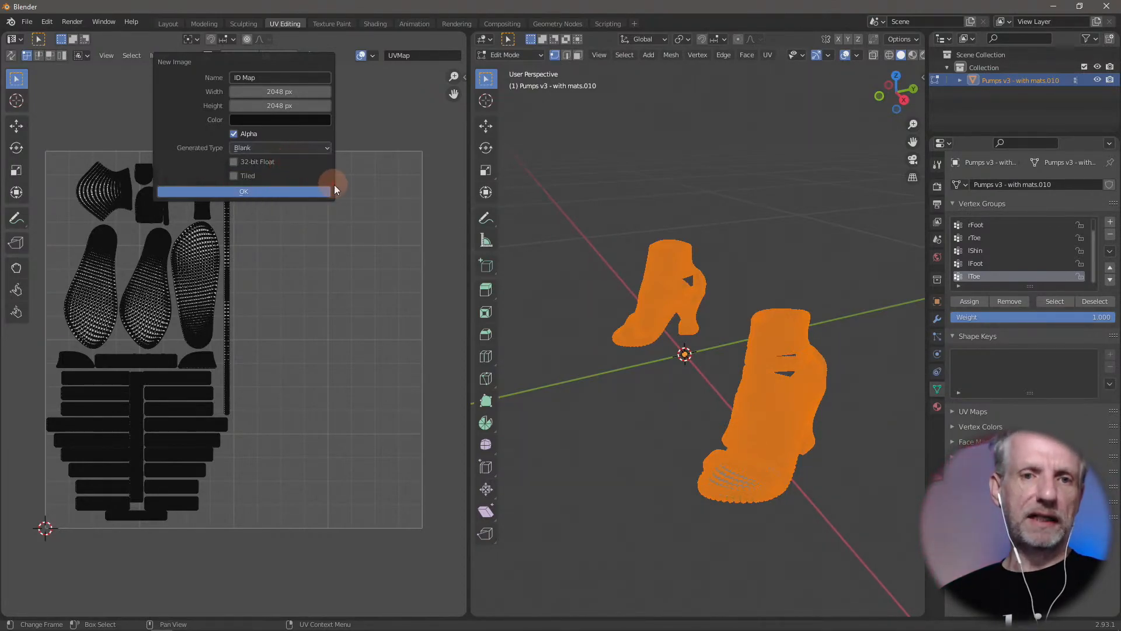
pyautogui.click(269, 194)
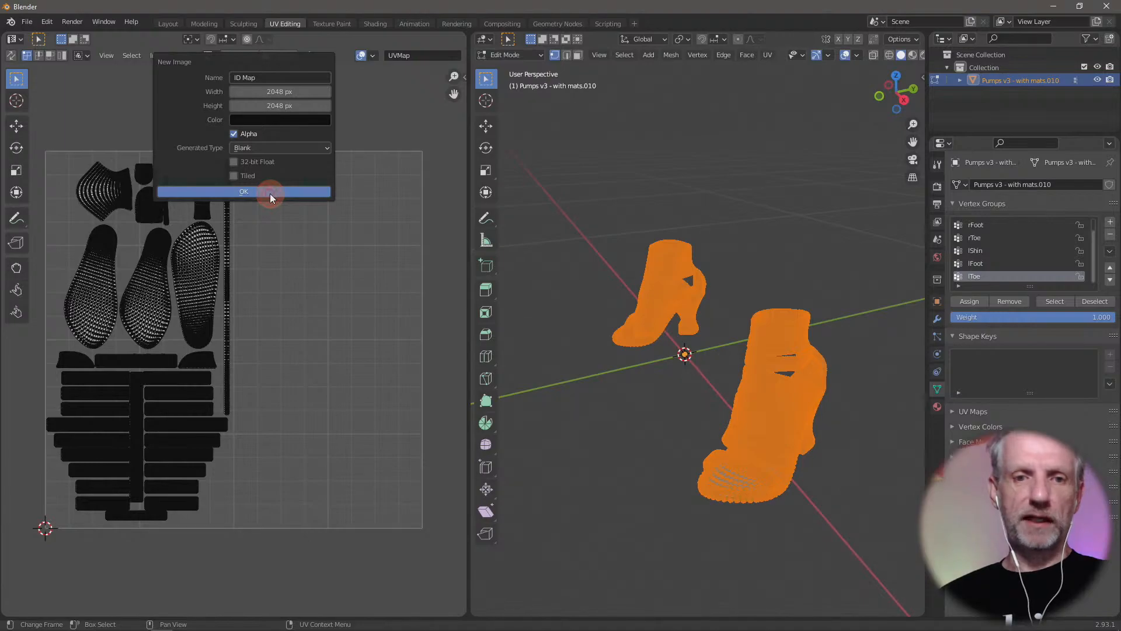
# Widen the UV editor area so the entire ID Map image fits inside it
pyautogui.scroll(-12, 270, 359)
pyautogui.scroll(8, 270, 358)
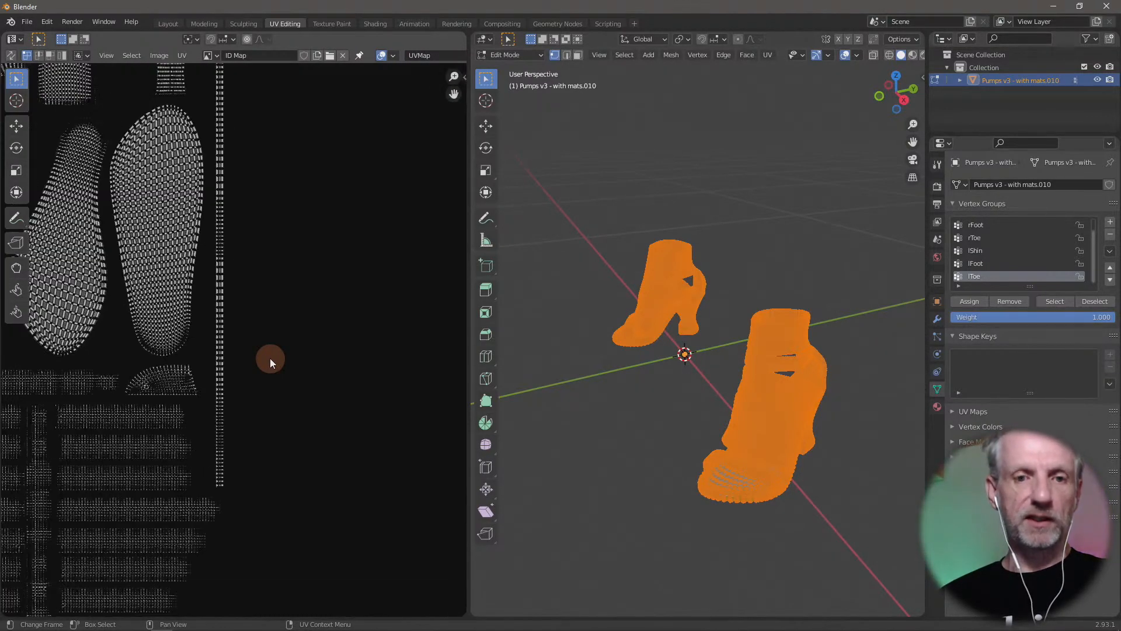
pyautogui.scroll(-3, 270, 358)
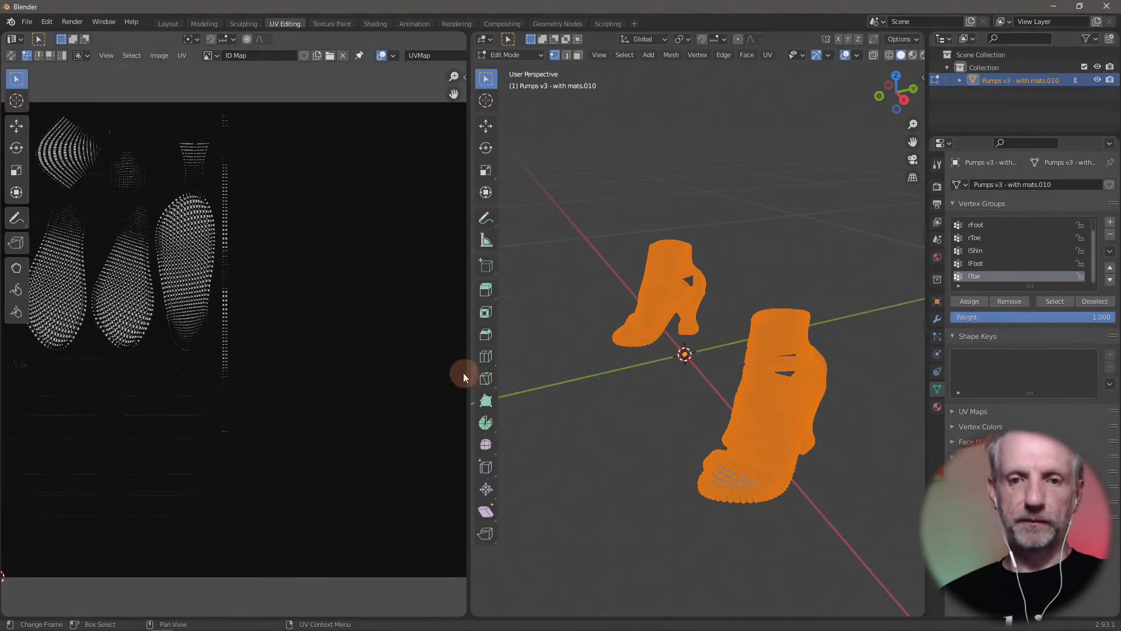
pyautogui.moveTo(471, 373); pyautogui.dragTo(548, 371)
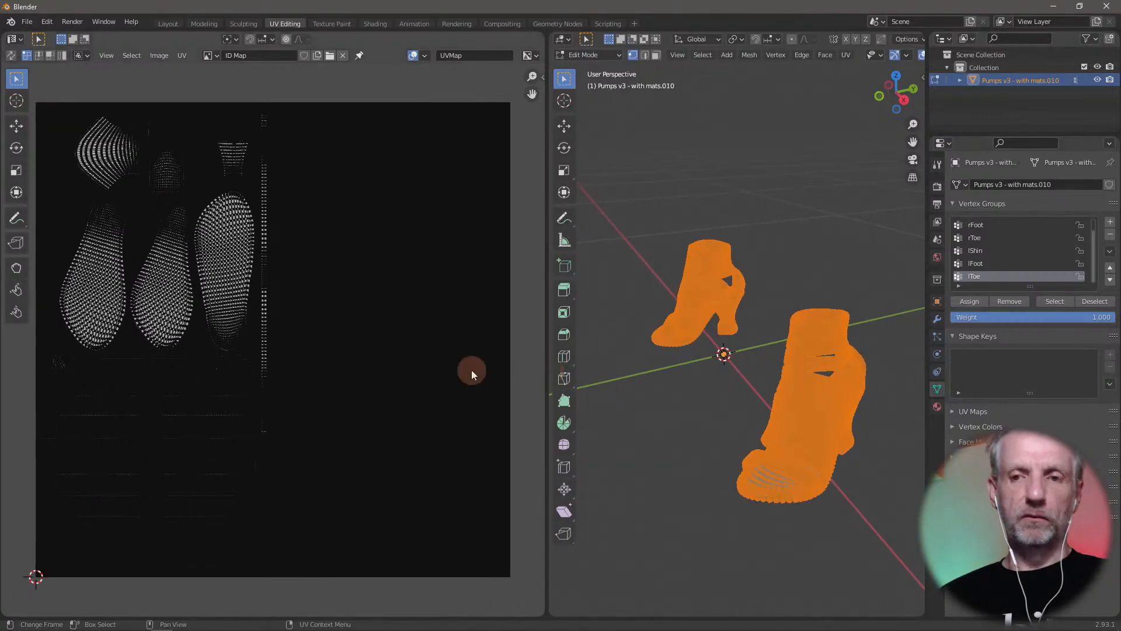
pyautogui.scroll(-1, 260, 280)
pyautogui.scroll(1, 259, 281)
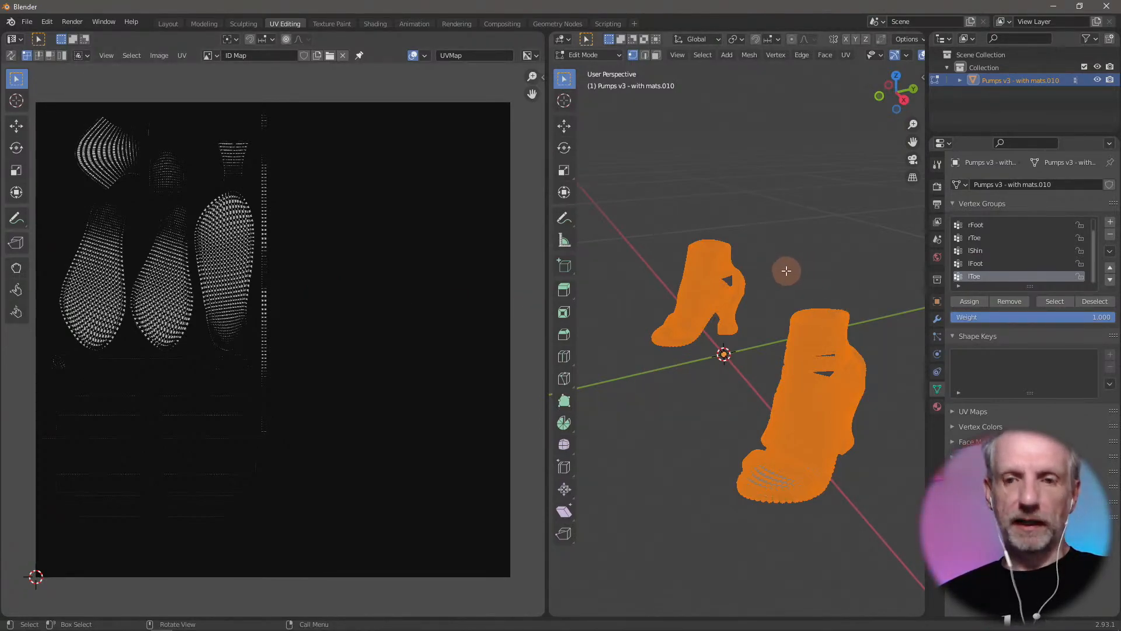
# Deselect all geometry of the pumps, collapse the vertex groups, and review the mesh's material slots from Straps.001 to Heel_Tip.001
pyautogui.click(773, 301)
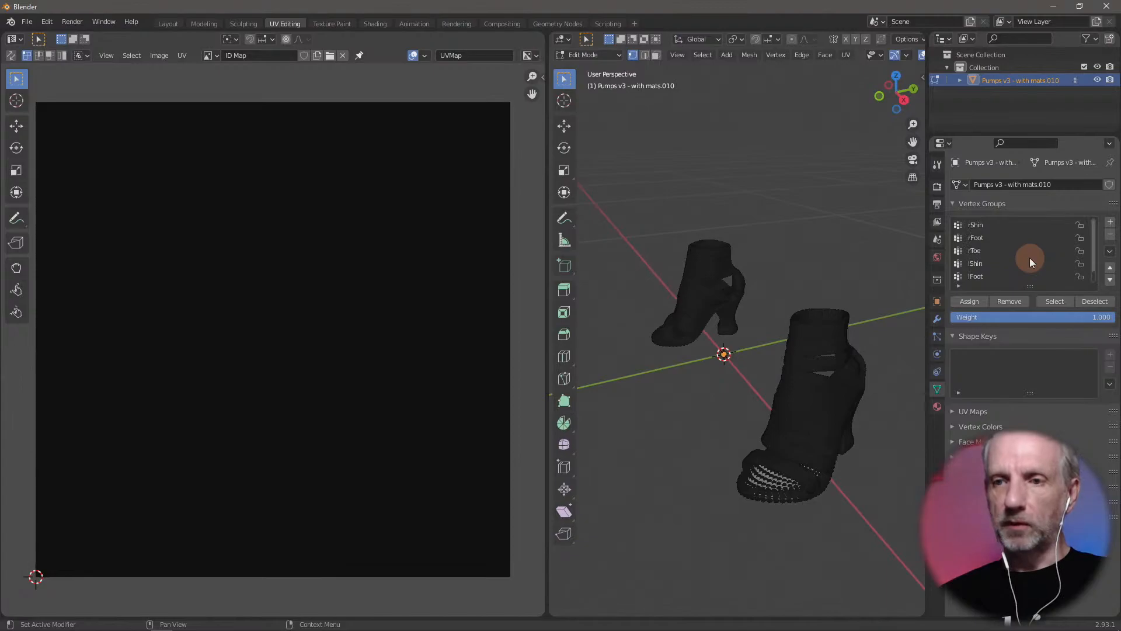
pyautogui.click(952, 203)
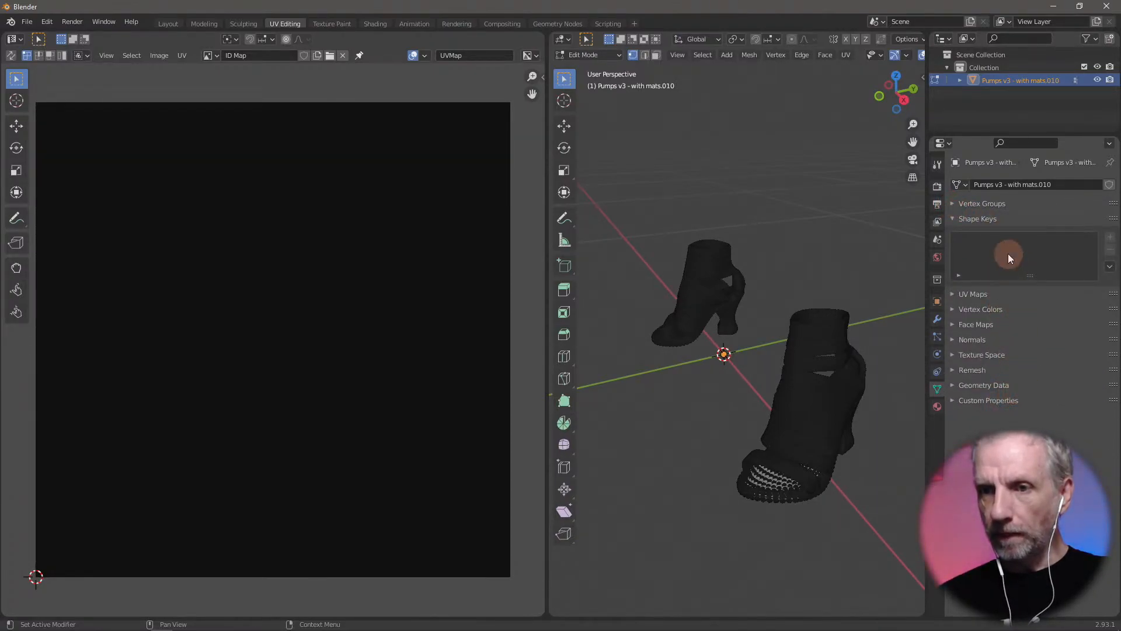
pyautogui.click(937, 406)
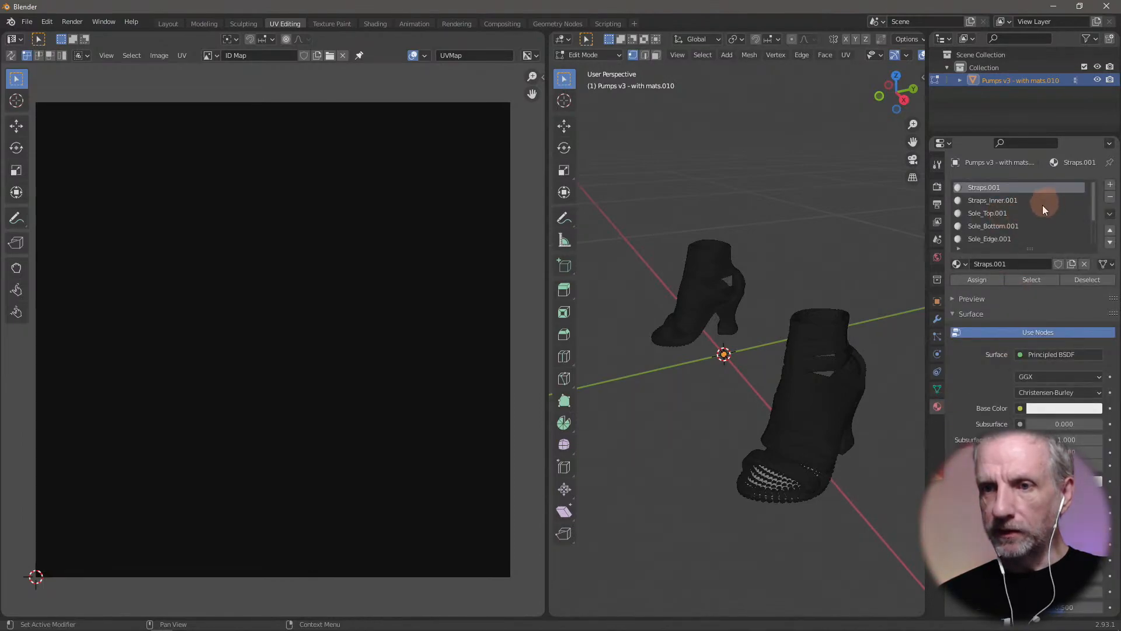
pyautogui.press('a')
pyautogui.hotkey('alt', 'a')
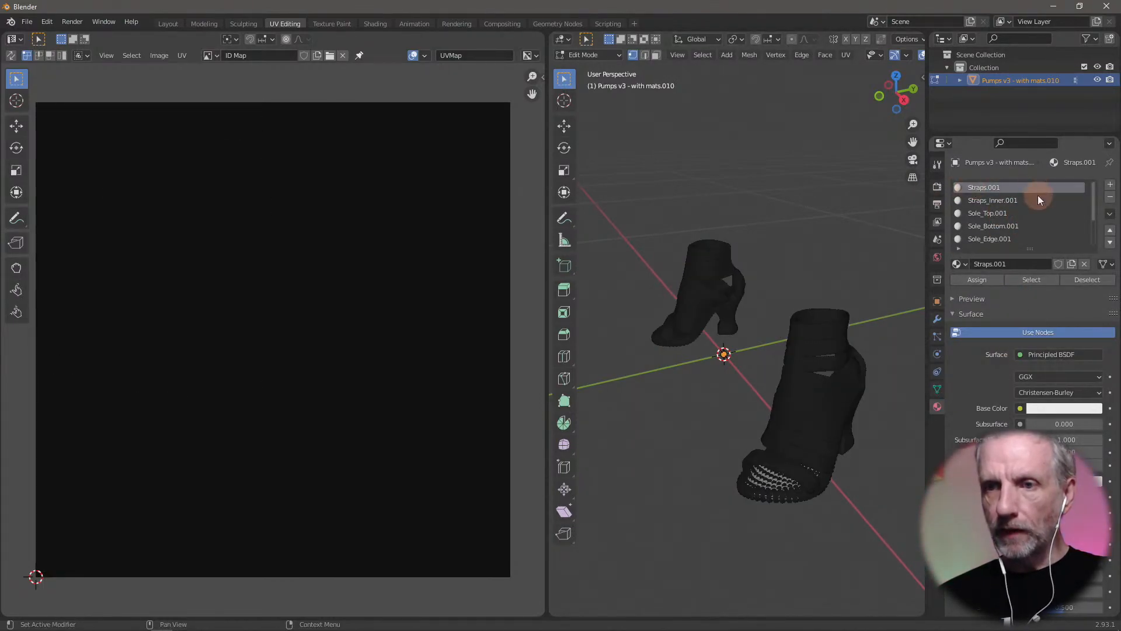
pyautogui.scroll(-2, 1039, 199)
pyautogui.scroll(-1, 1038, 199)
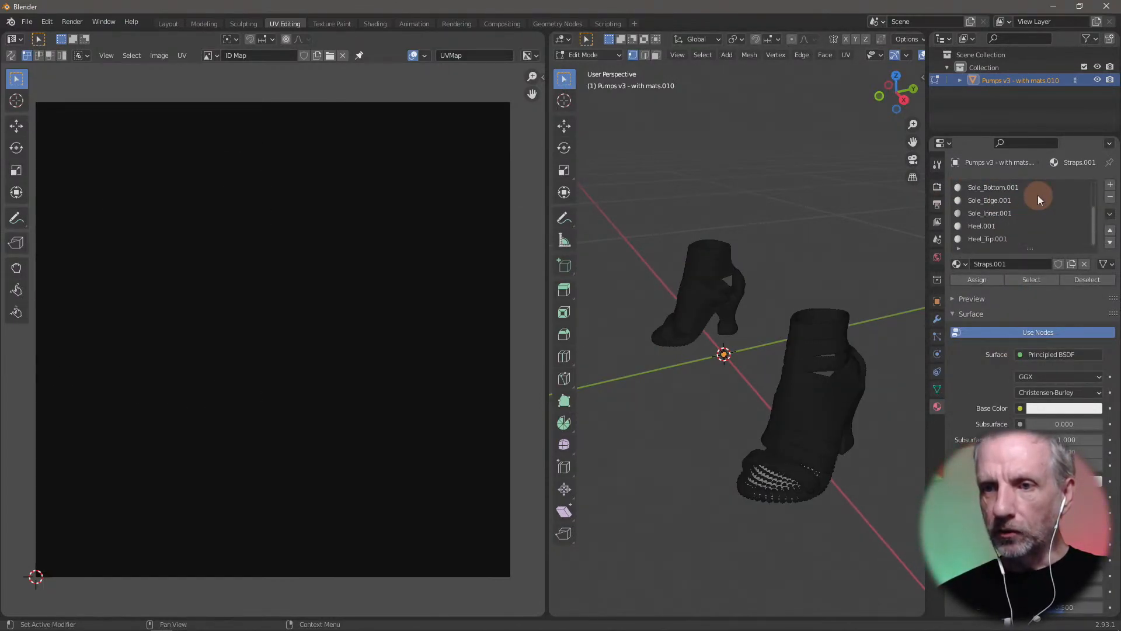
pyautogui.scroll(3, 1039, 195)
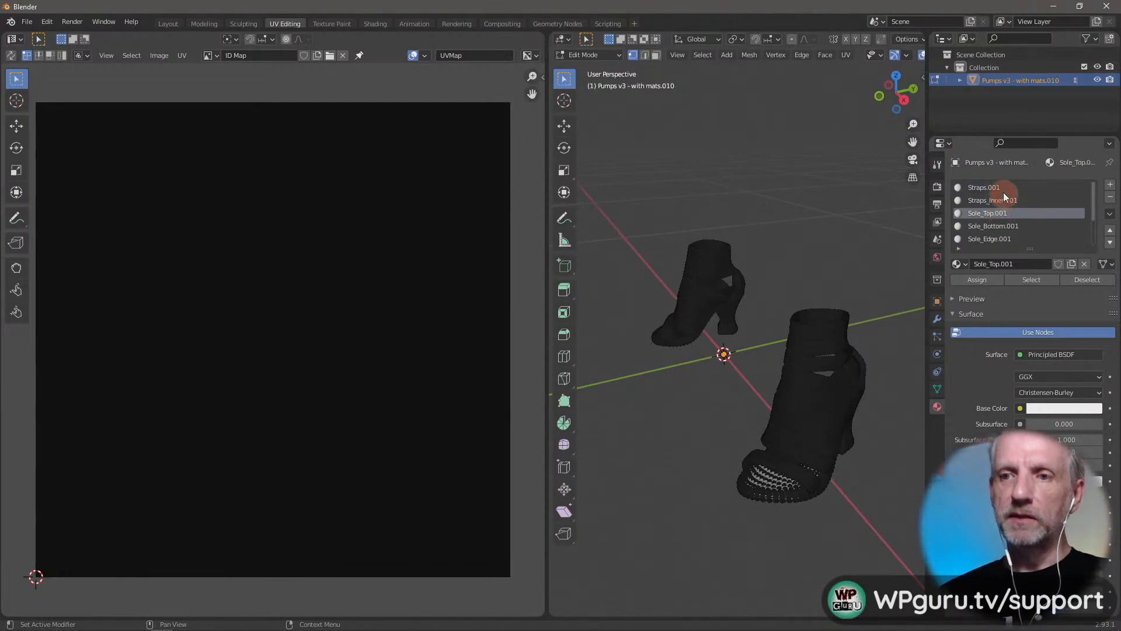
# Select all geometry assigned to the Straps.001 material and bring its UVs into view with the full ID Map image
pyautogui.click(1032, 281)
pyautogui.click(341, 396)
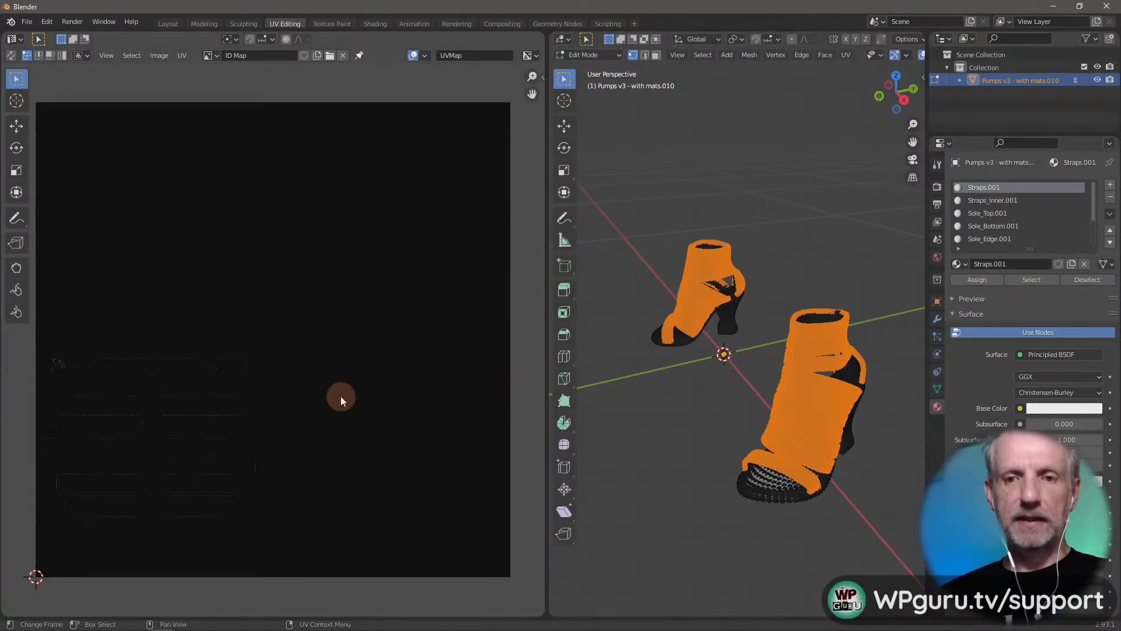
pyautogui.scroll(-2, 341, 395)
pyautogui.scroll(1, 341, 395)
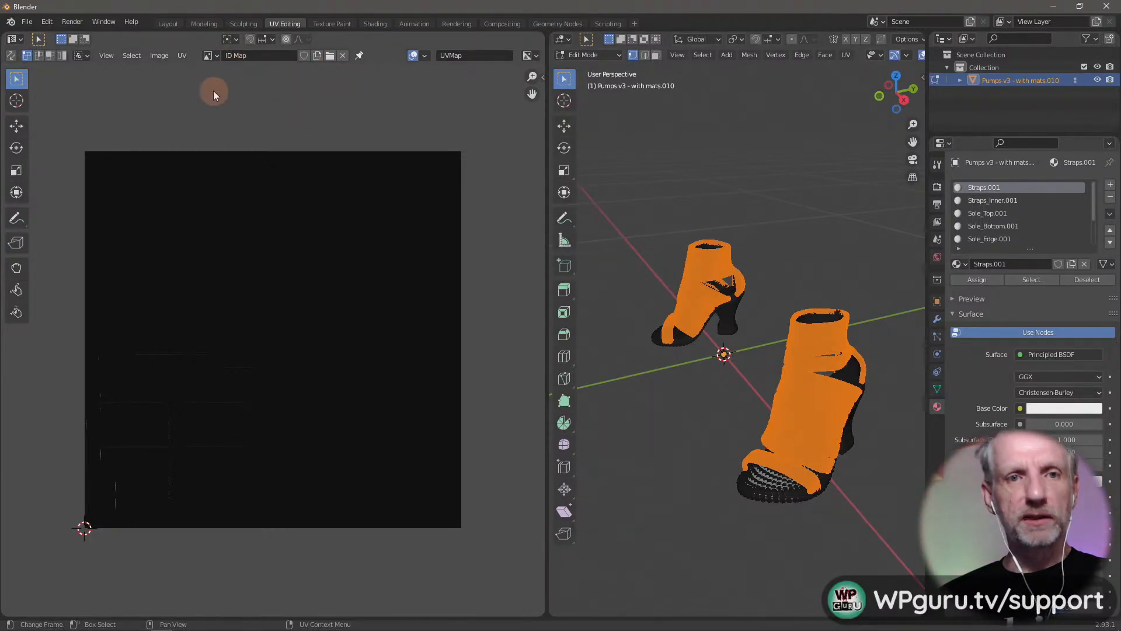
# Turn on Live Unwrap in the UV editor and check the option's state
pyautogui.click(184, 56)
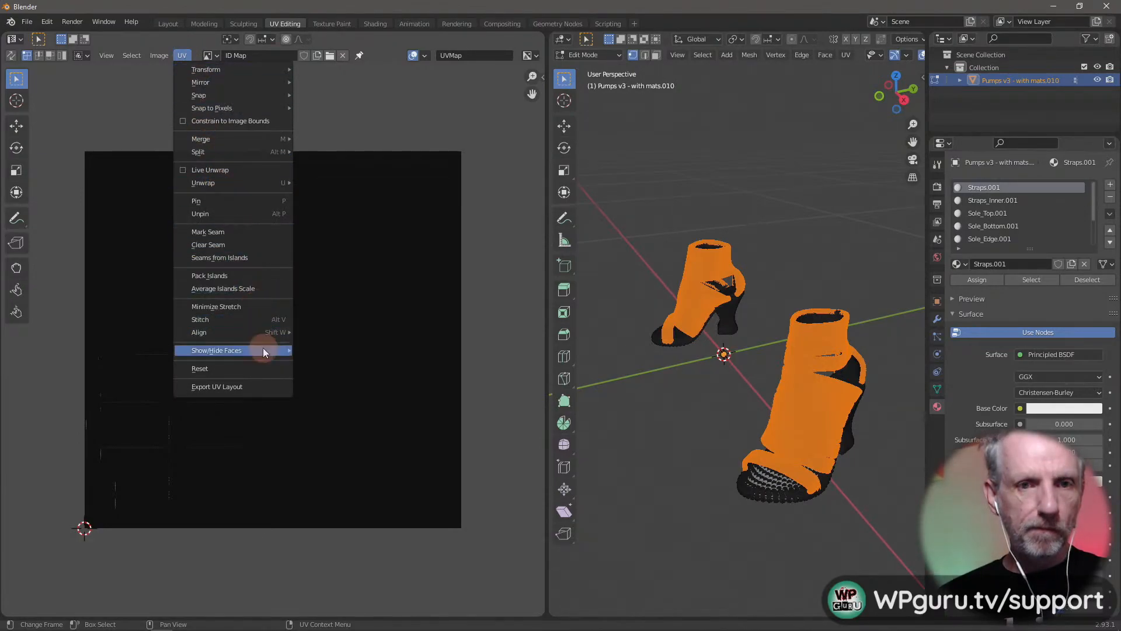
pyautogui.moveTo(286, 151)
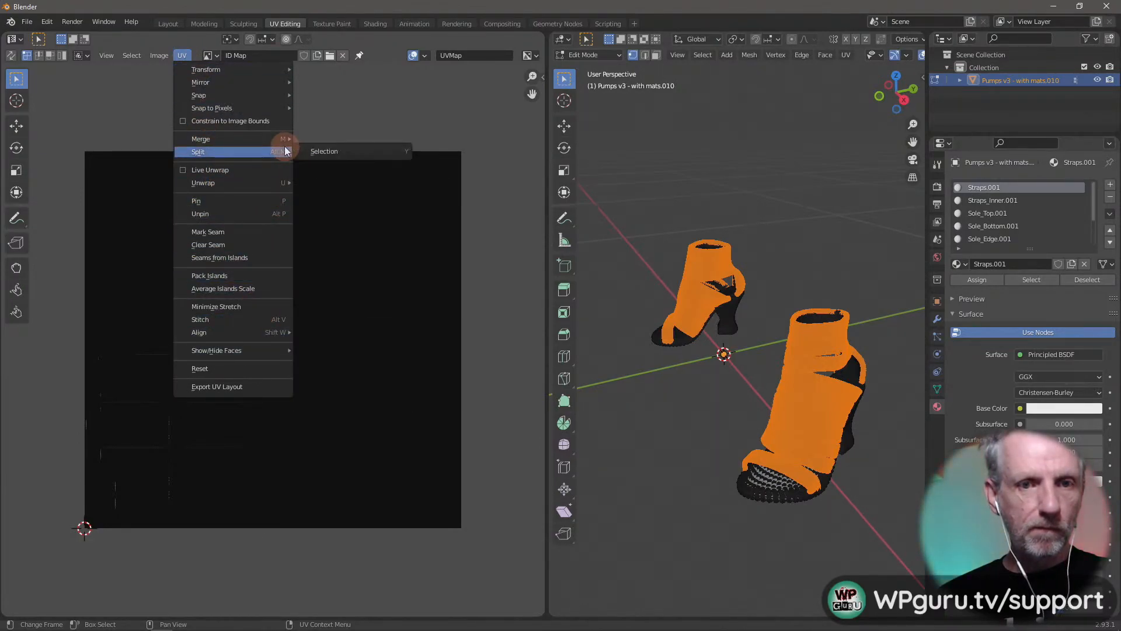
pyautogui.click(236, 167)
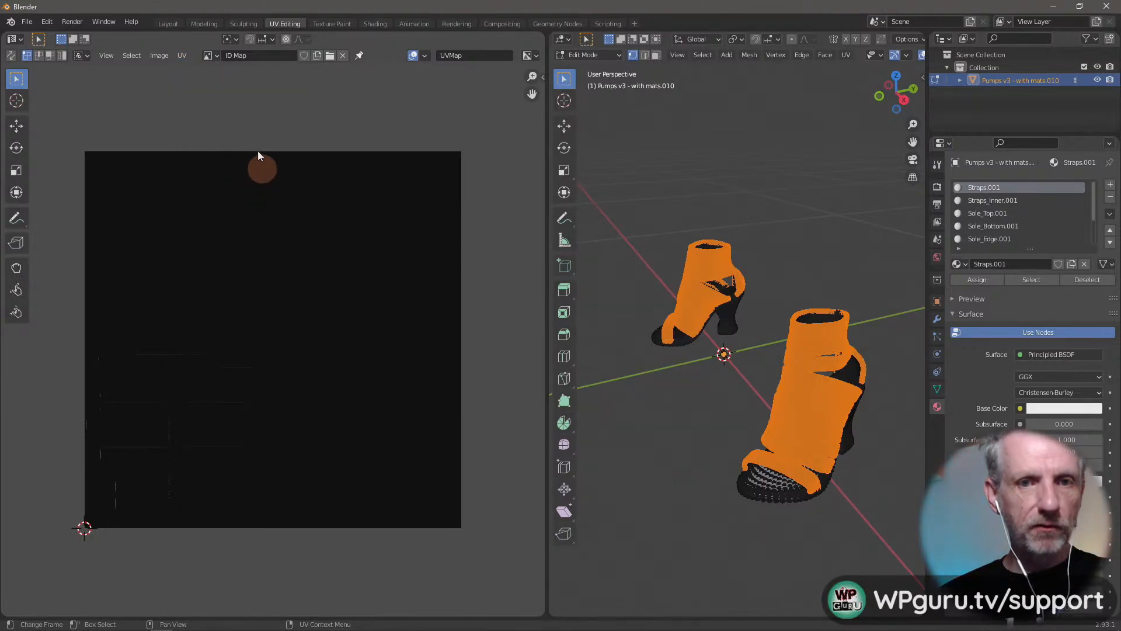
pyautogui.click(185, 56)
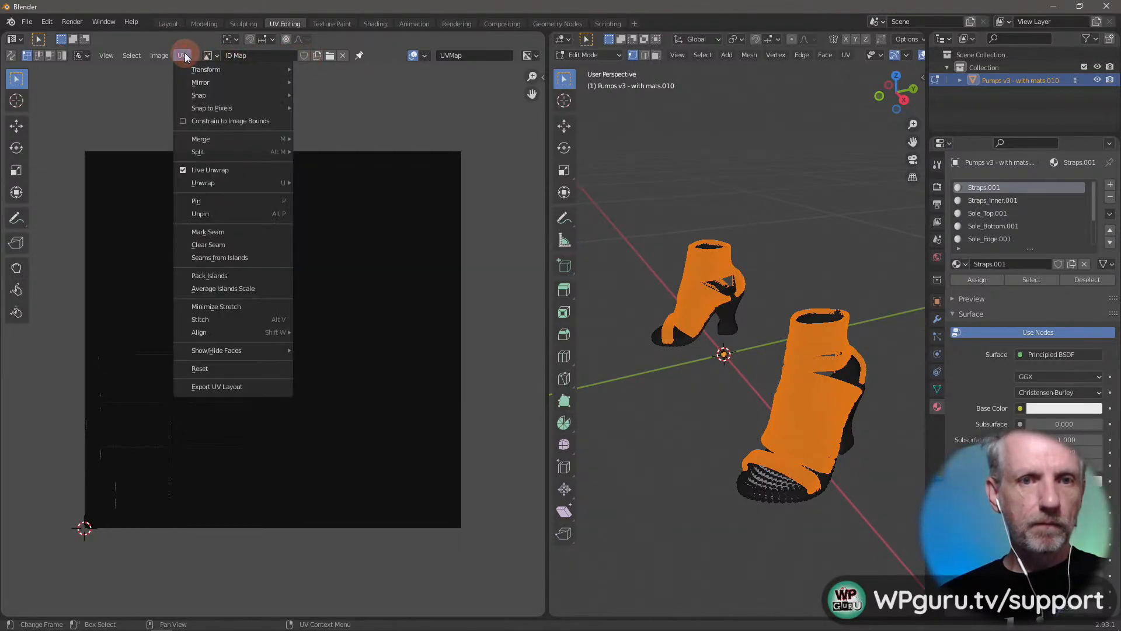
pyautogui.click(161, 55)
pyautogui.click(610, 93)
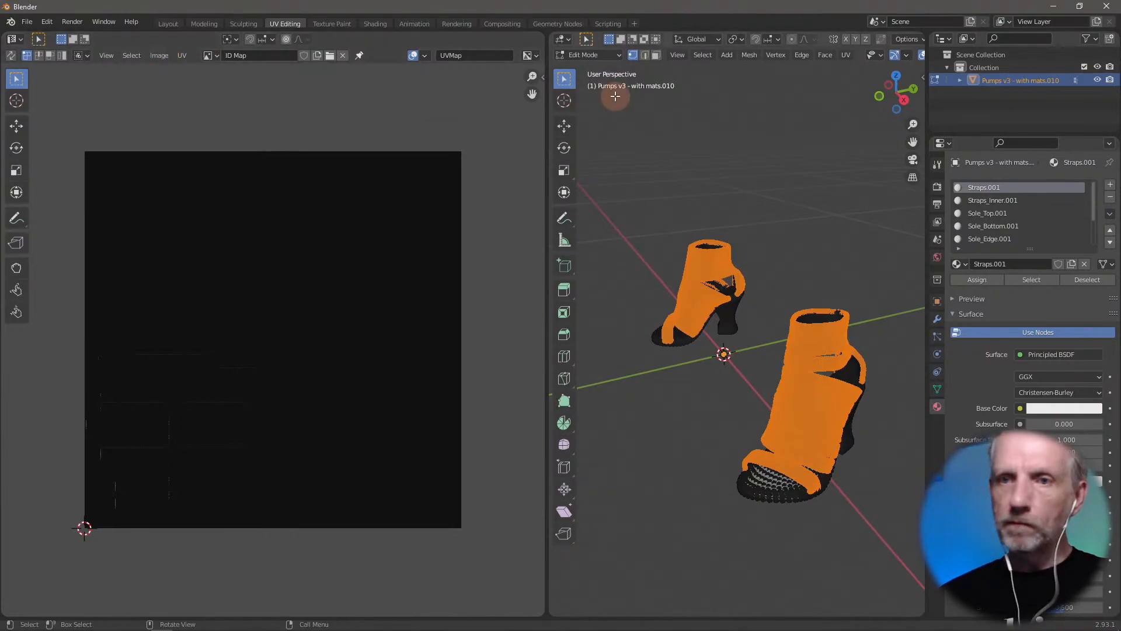
pyautogui.click(844, 54)
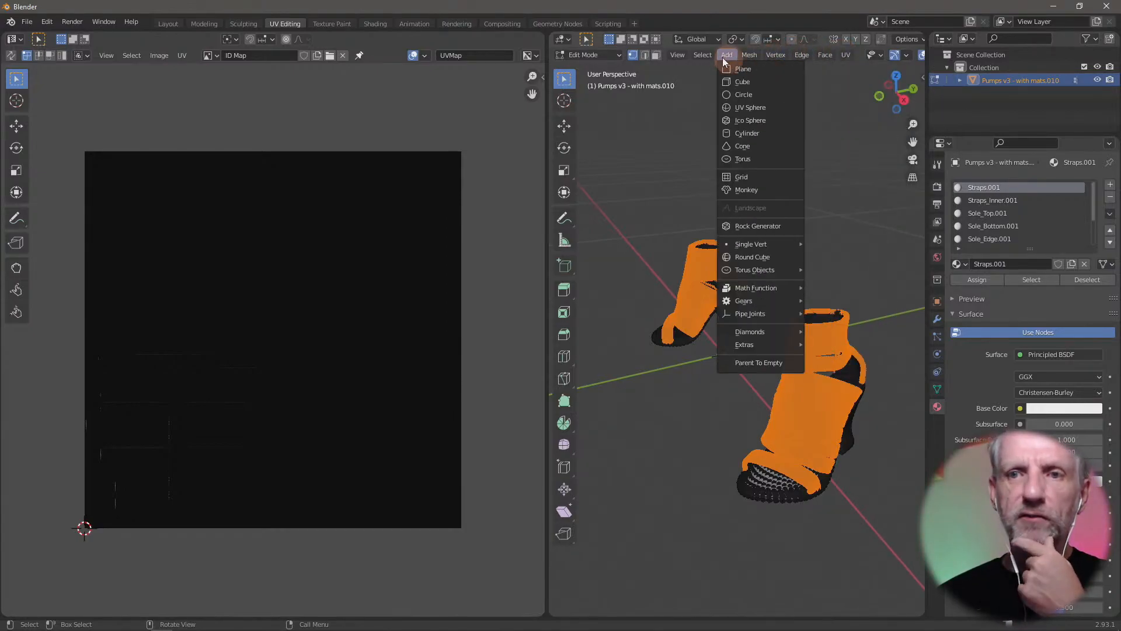
pyautogui.moveTo(703, 57)
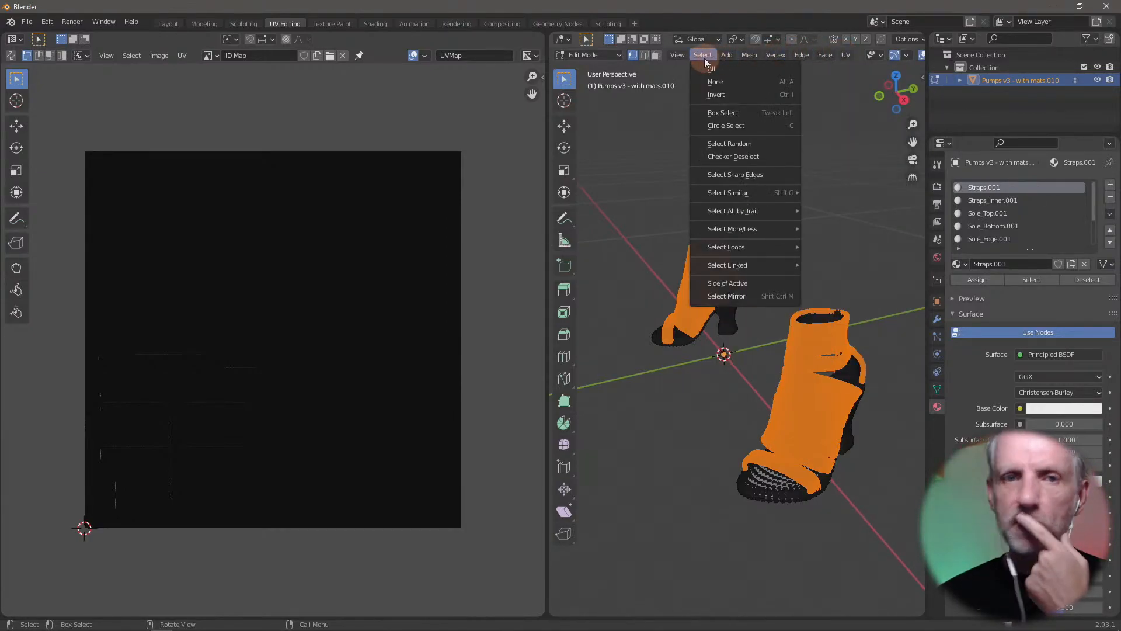
pyautogui.click(184, 55)
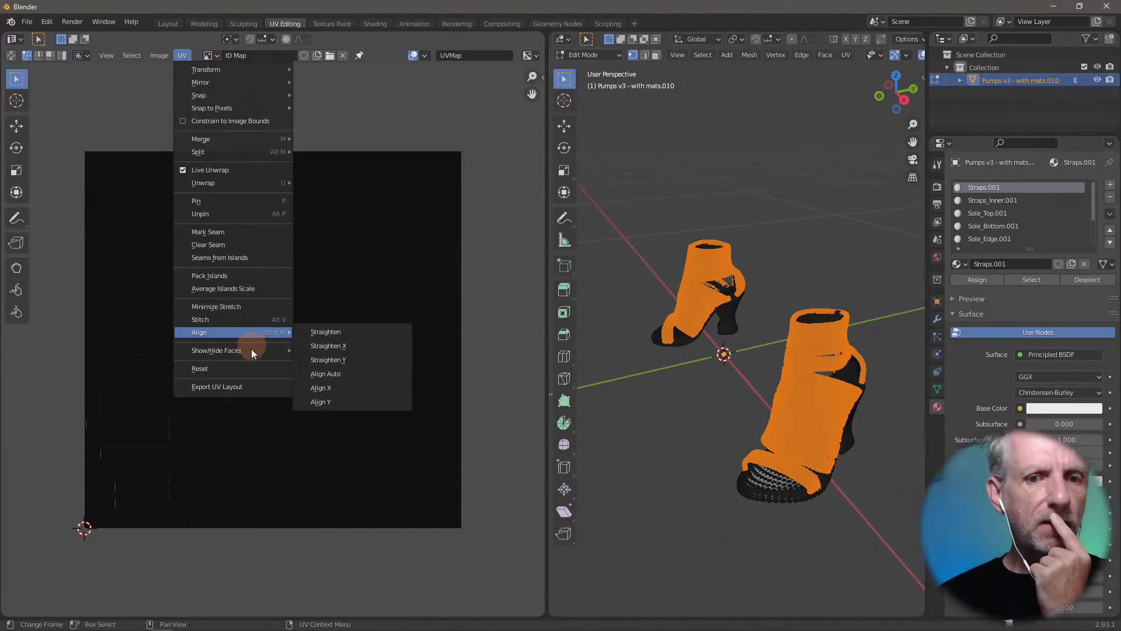
pyautogui.click(163, 55)
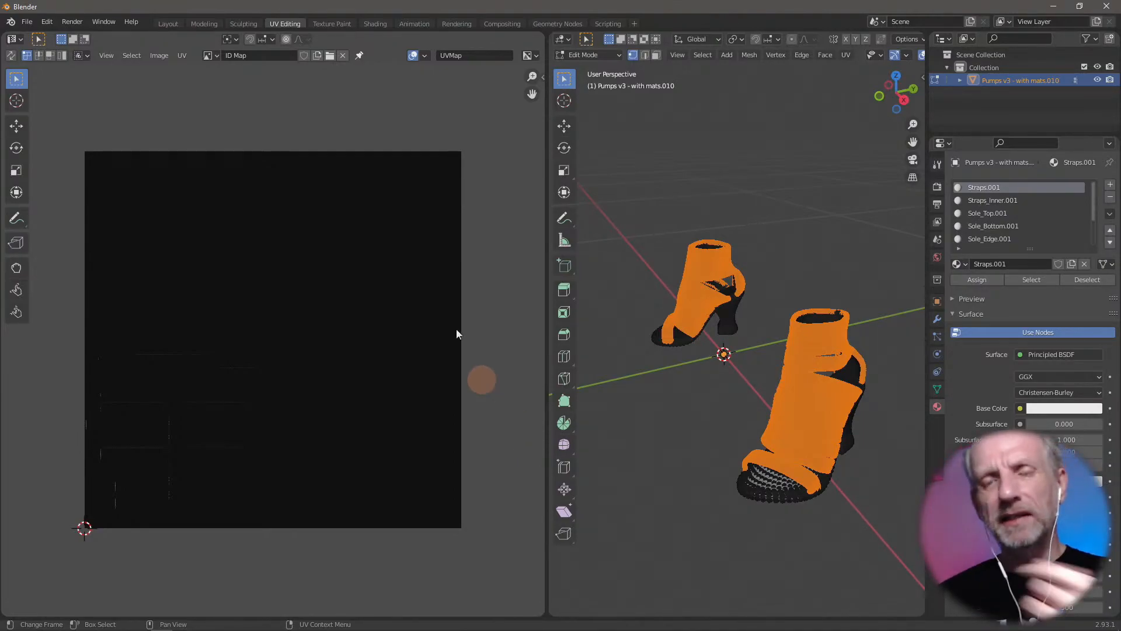
pyautogui.click(535, 56)
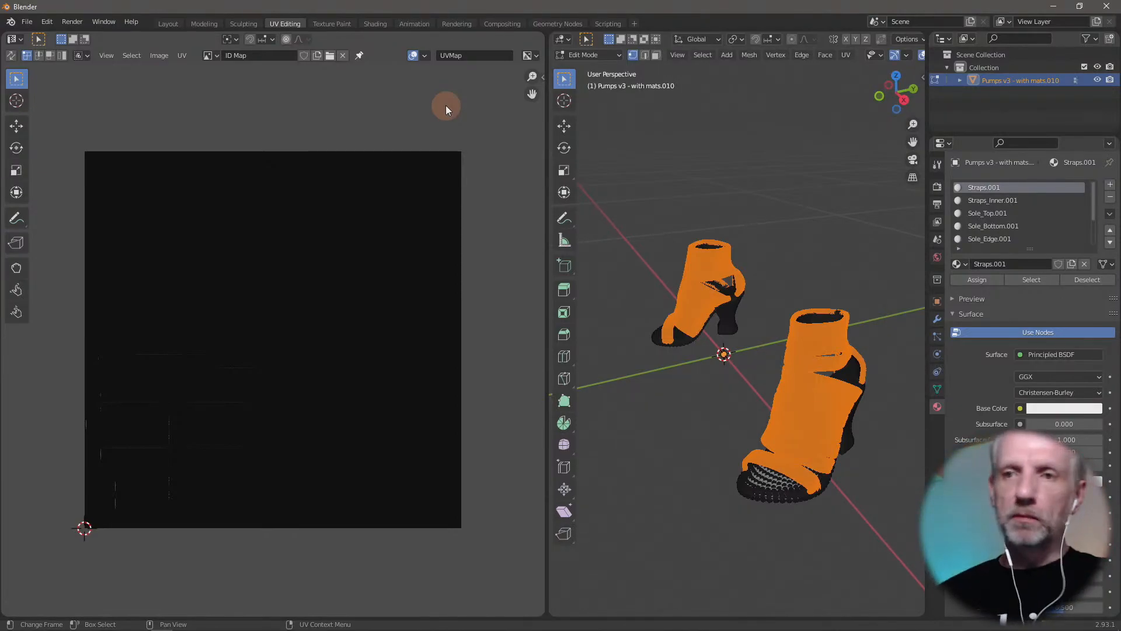
# Deselect the pumps' mesh and try to box-select all its UVs in the UV editor
pyautogui.click(815, 235)
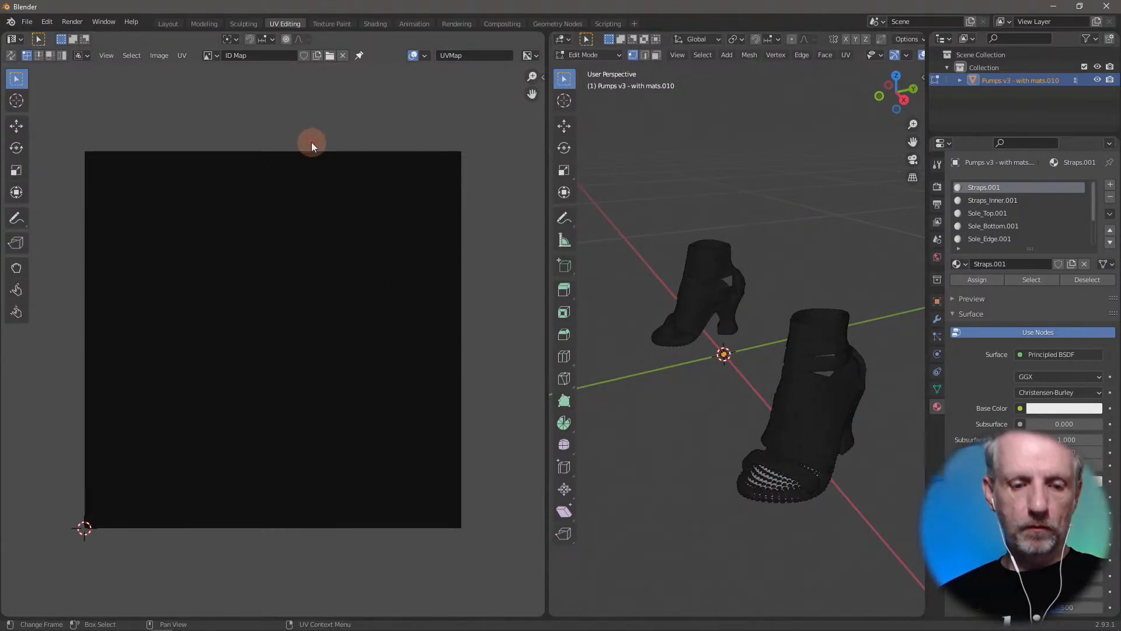
pyautogui.moveTo(54, 135); pyautogui.dragTo(502, 589)
pyautogui.click(282, 111)
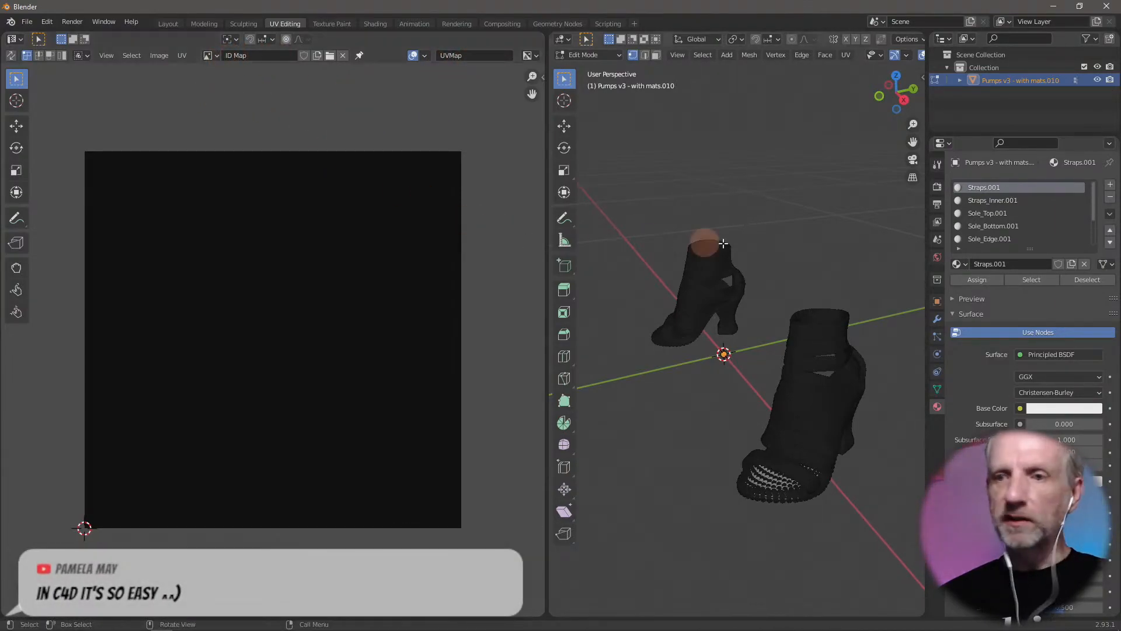
# Reselect the pumps object, return it to Edit Mode and box-select the small group of UV islands above the sole islands
pyautogui.press('Tab')
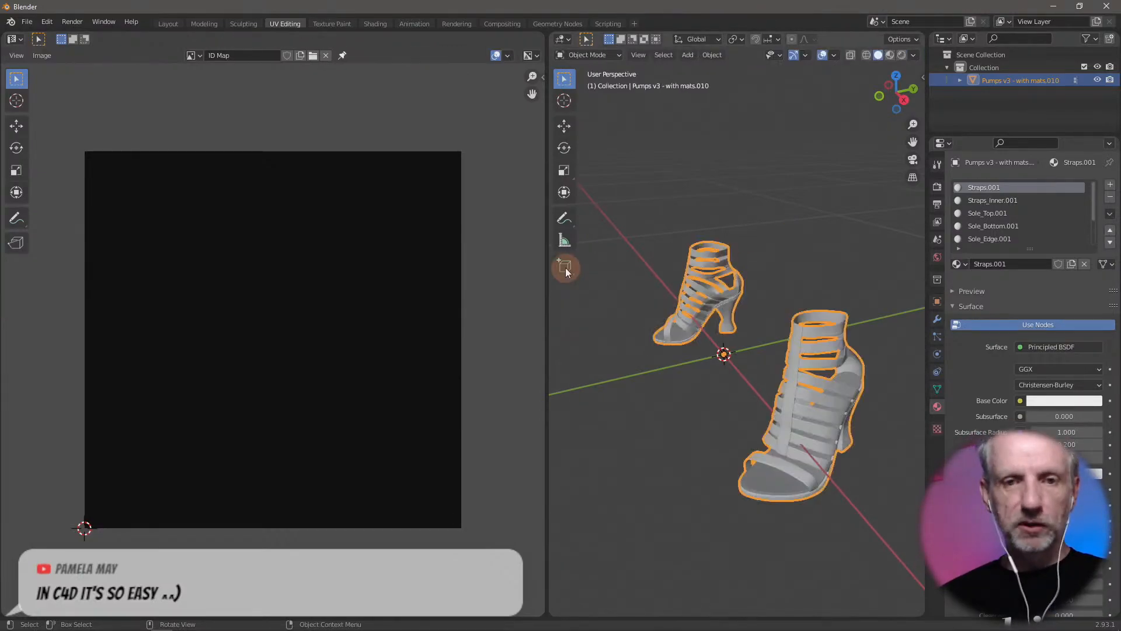
pyautogui.click(759, 310)
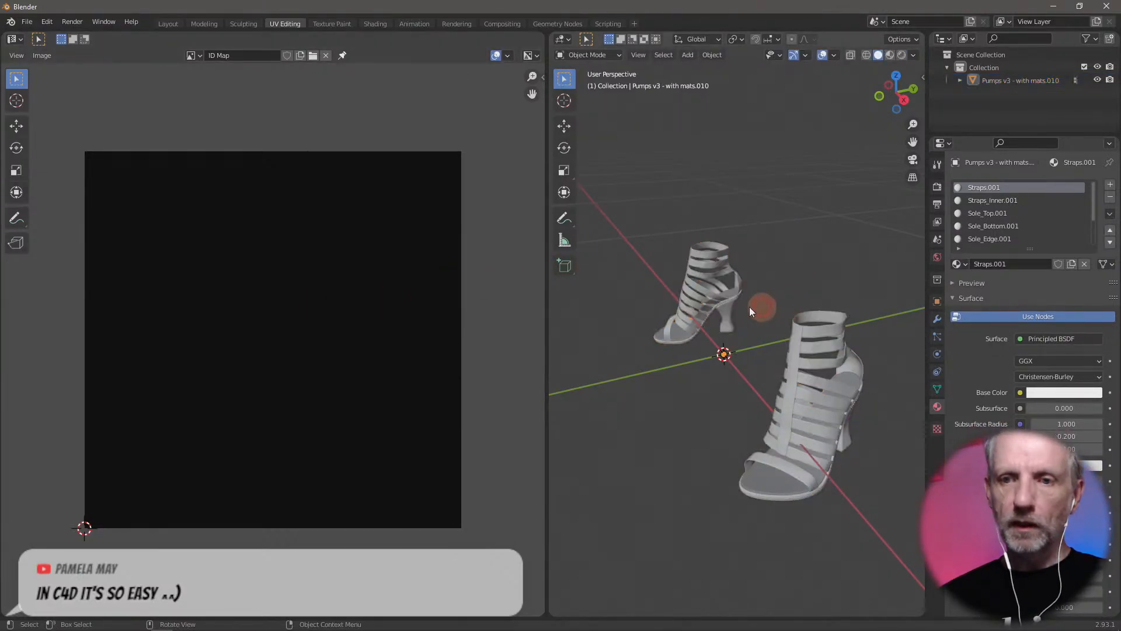
pyautogui.click(730, 300)
pyautogui.press('Tab')
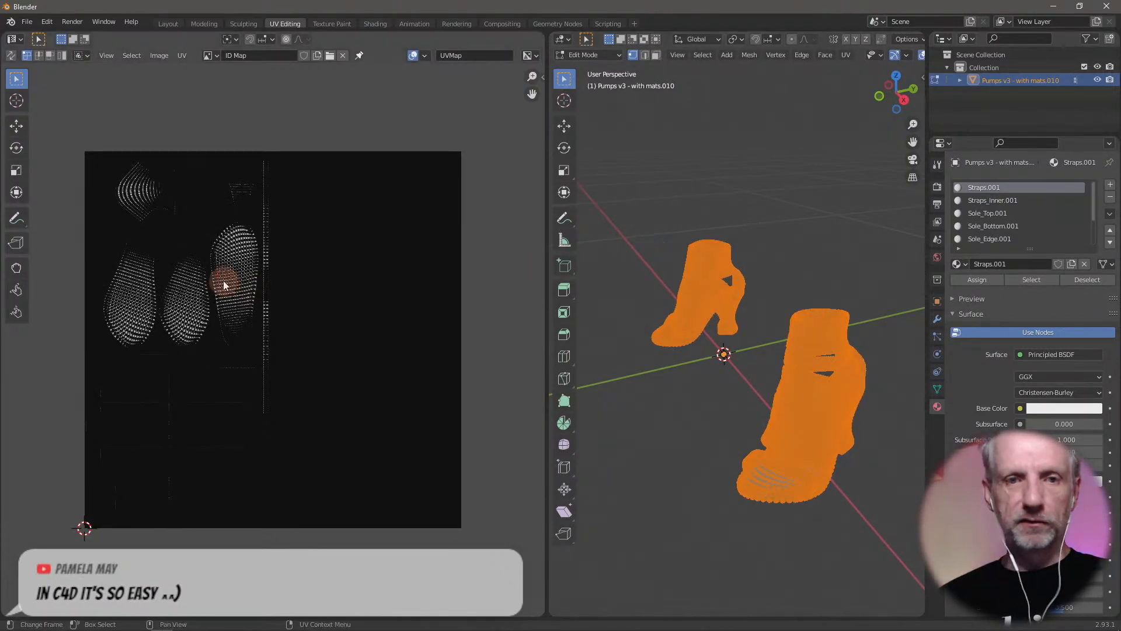
pyautogui.moveTo(99, 137); pyautogui.dragTo(192, 236)
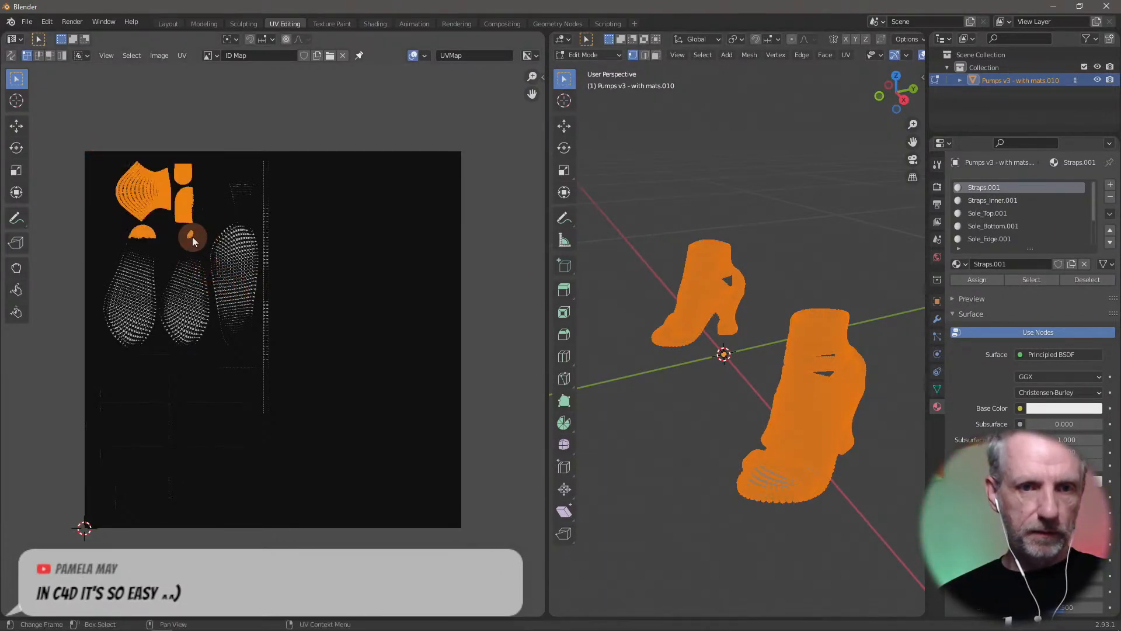
# Clear the mesh selection and box-select both shoes in the 3D viewport
pyautogui.click(625, 296)
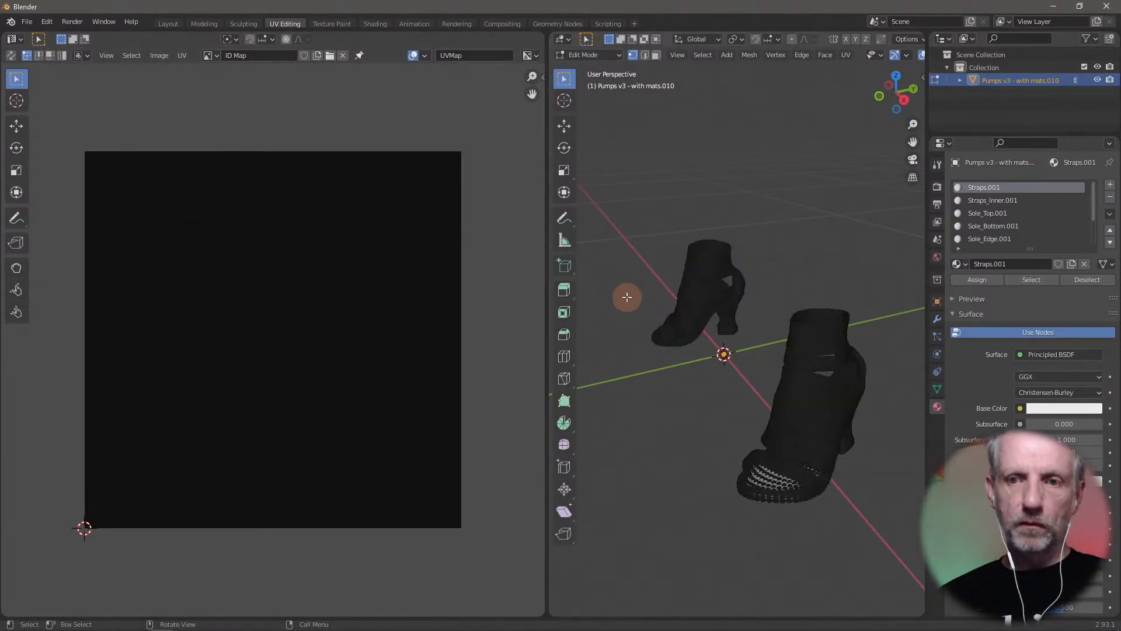
pyautogui.moveTo(63, 118); pyautogui.dragTo(257, 285)
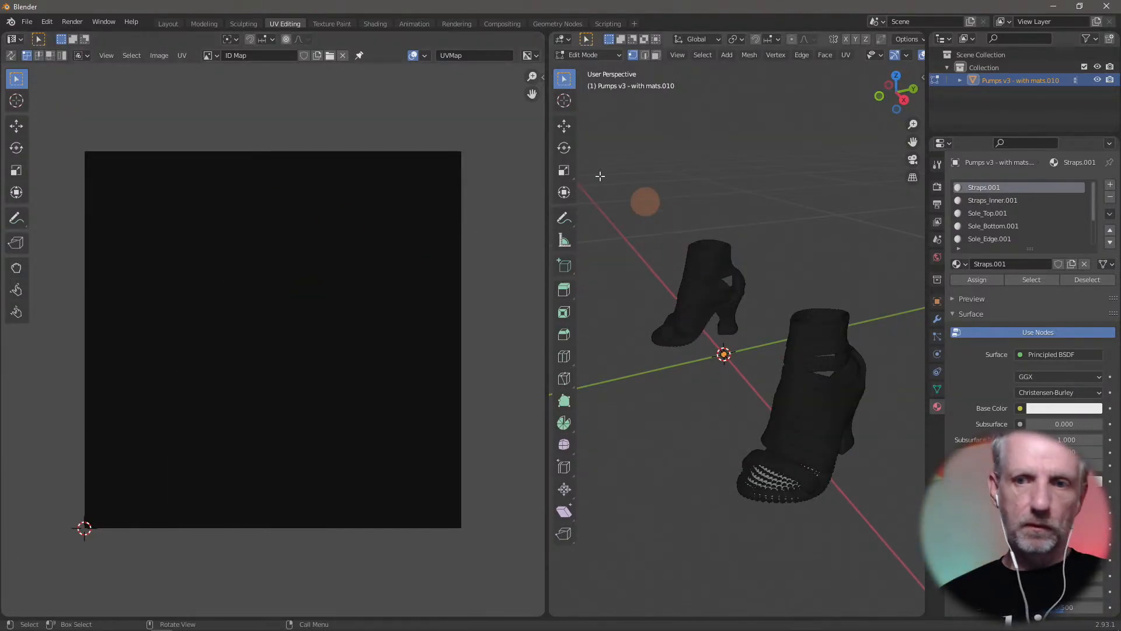
pyautogui.moveTo(587, 170); pyautogui.dragTo(912, 527)
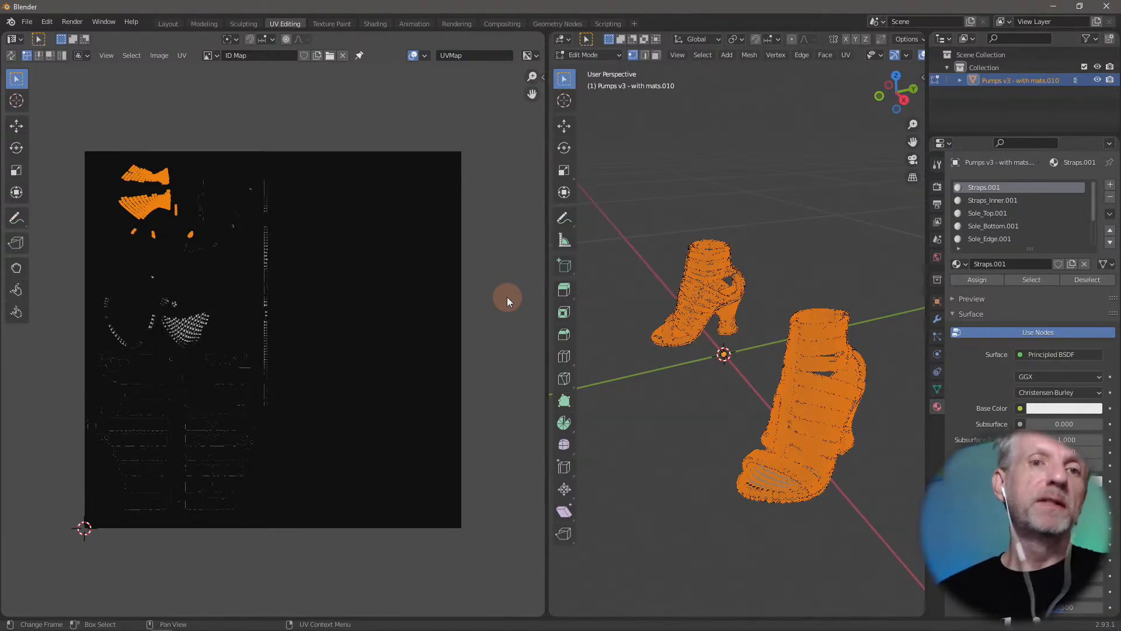
# Switch to the Layout workspace and launch ZBrush 2021
pyautogui.click(167, 22)
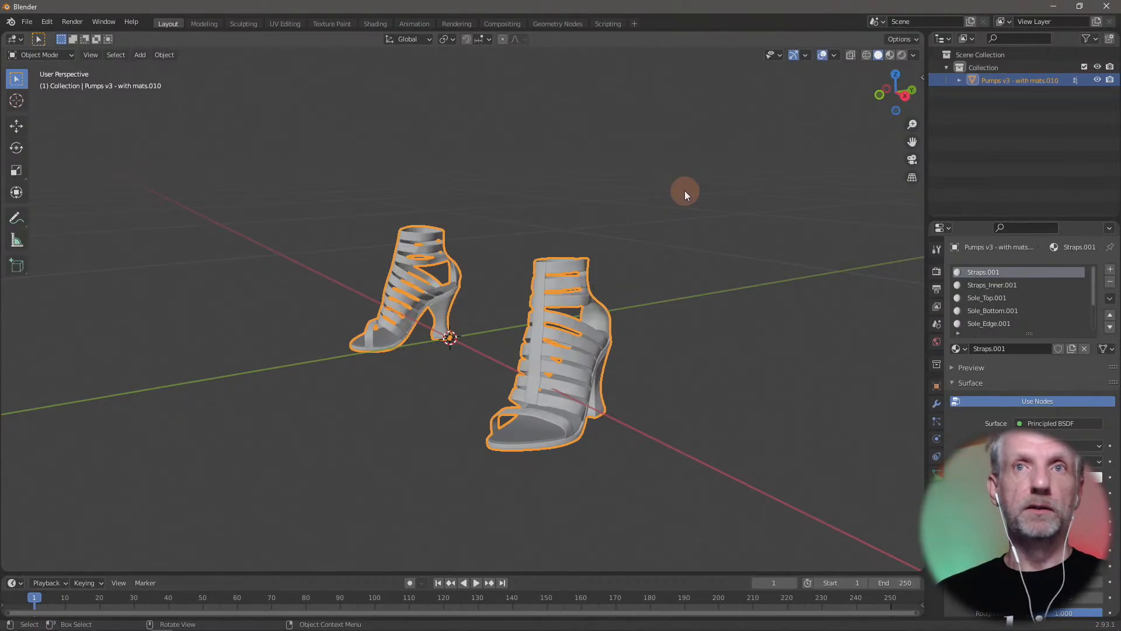
pyautogui.click(10, 622)
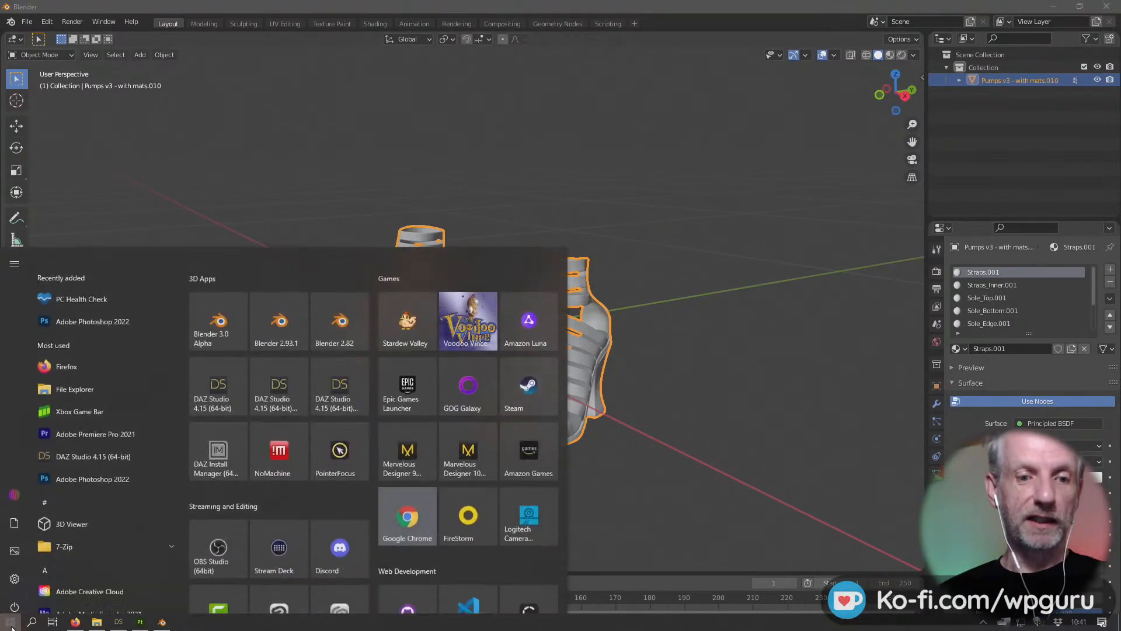
pyautogui.scroll(-5, 408, 435)
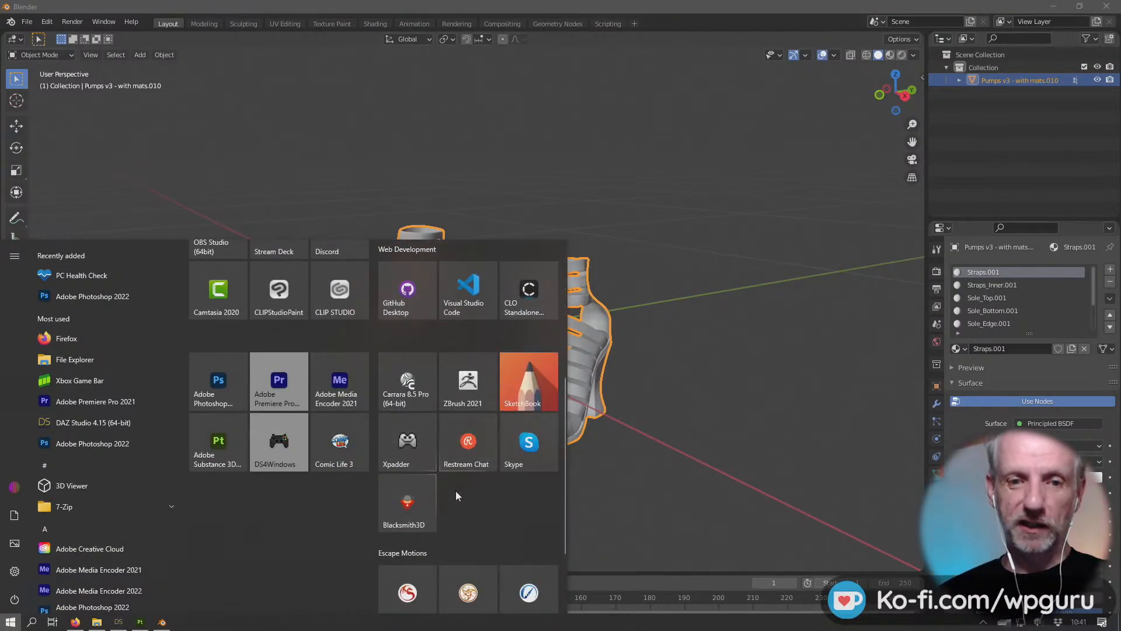
pyautogui.click(450, 376)
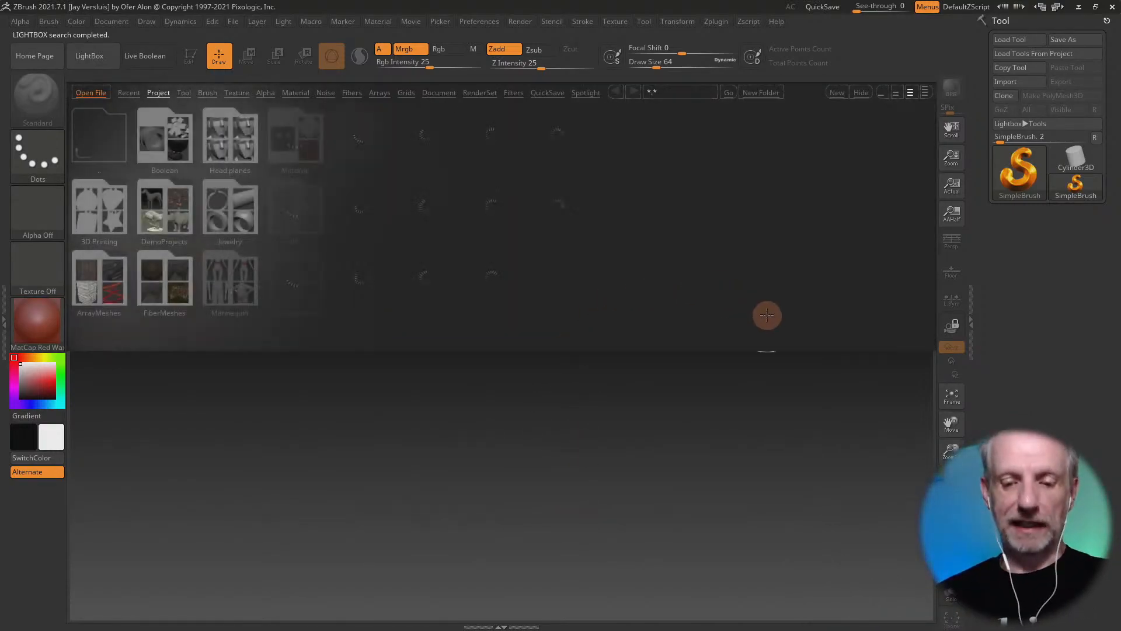
# Hide LightBox and import the mesh Pumps v3 - with mats.obj from the Dropbox folder ! Substance > Strap Pumps > OBJs
pyautogui.press(',')
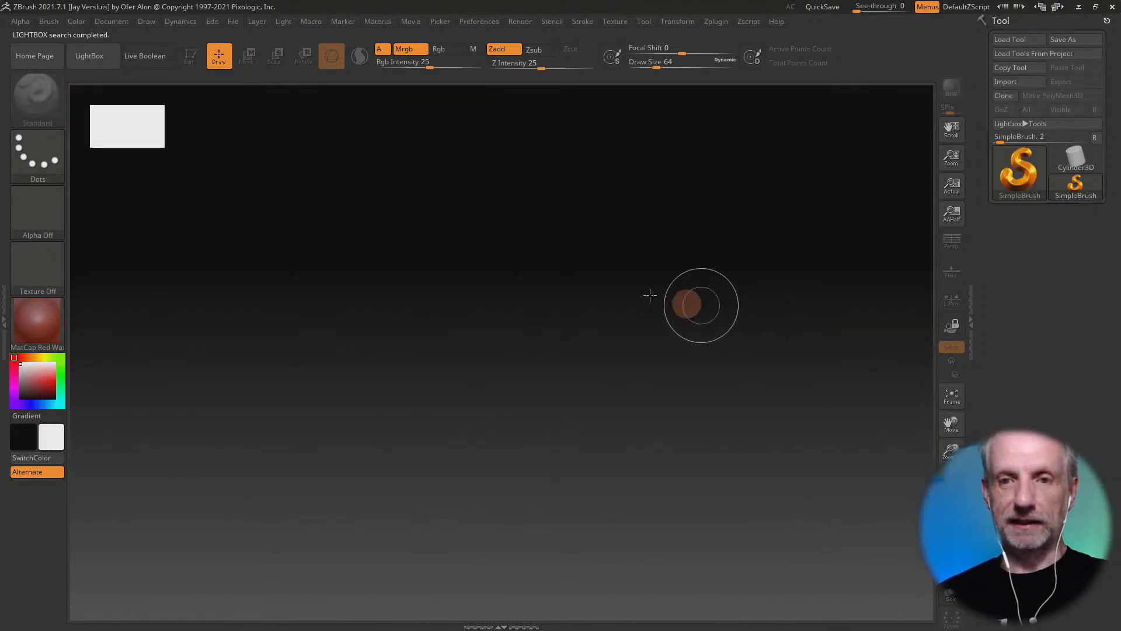
pyautogui.click(1017, 83)
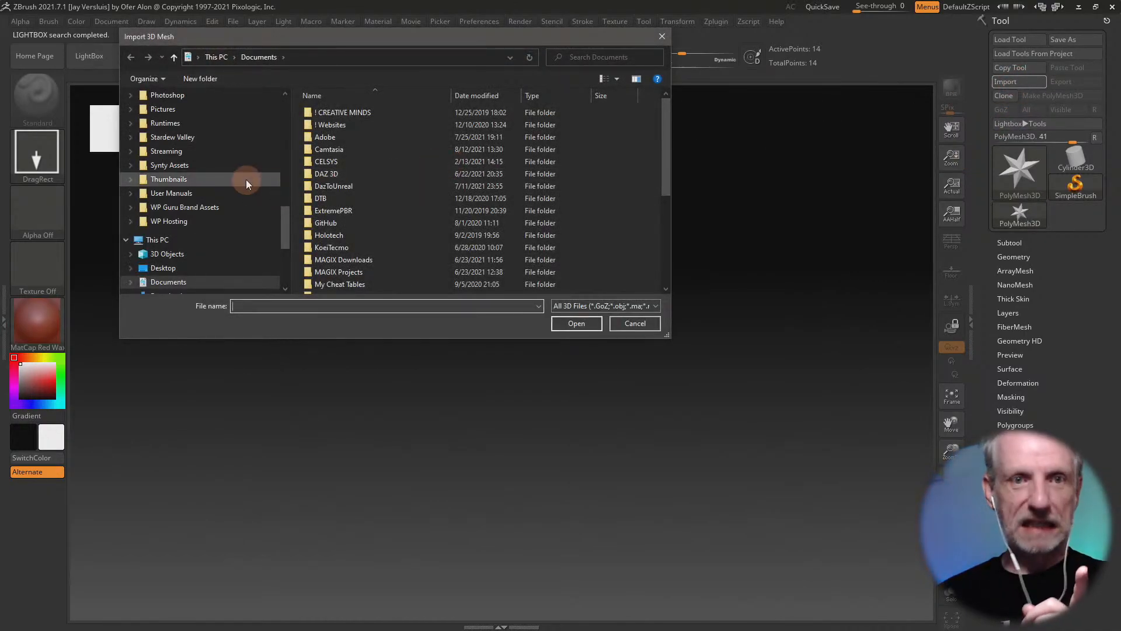
pyautogui.scroll(-2, 247, 180)
pyautogui.scroll(-1, 247, 181)
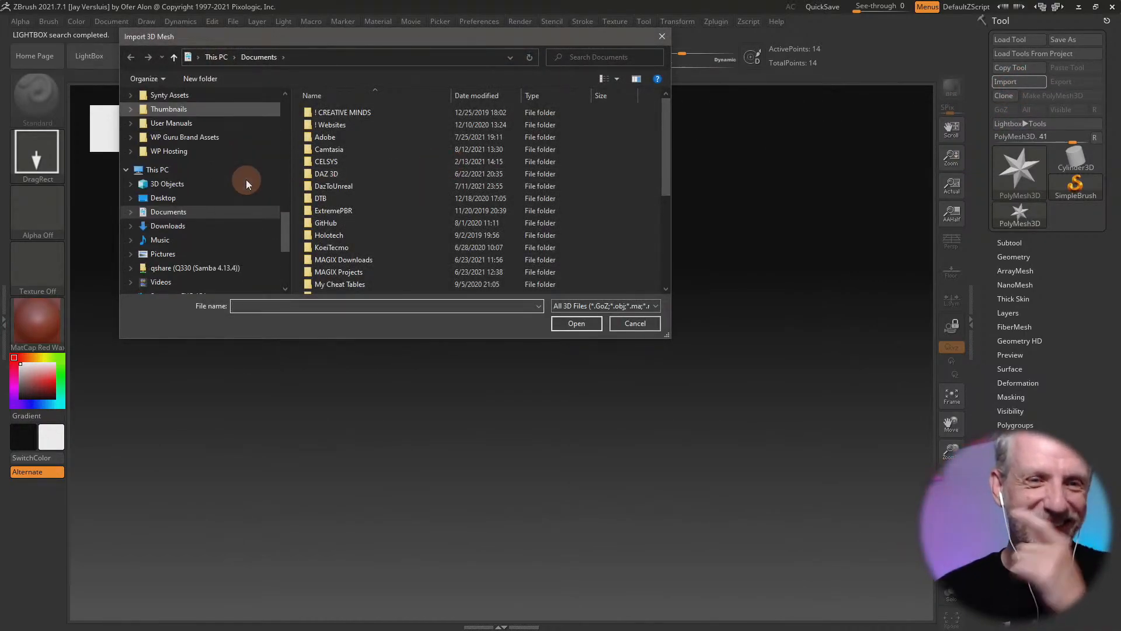
pyautogui.scroll(7, 247, 180)
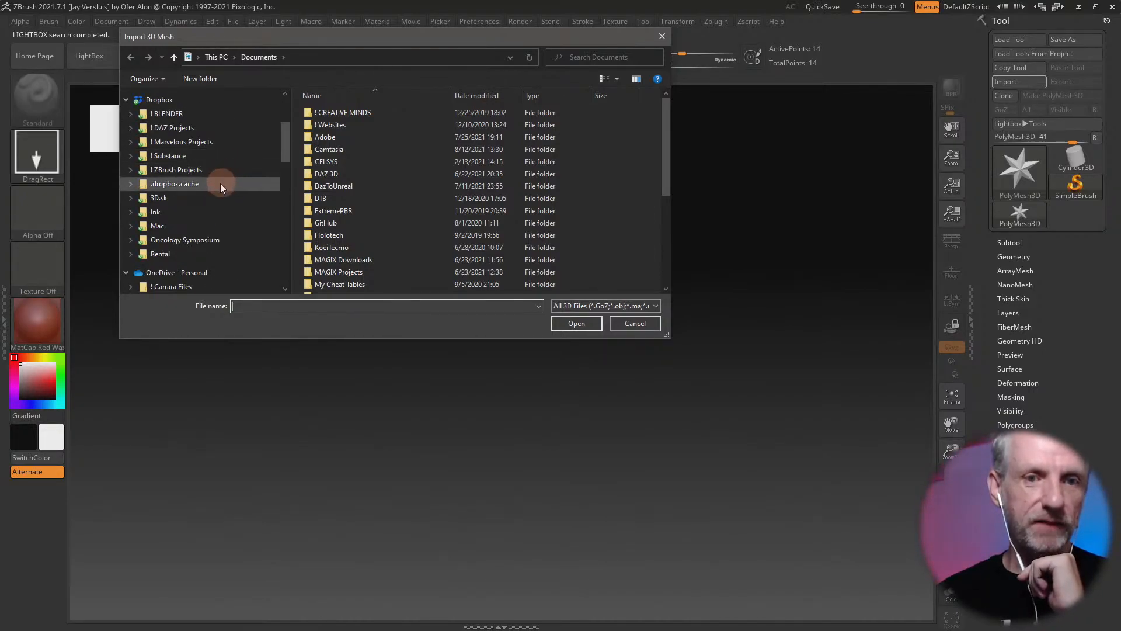
pyautogui.click(223, 157)
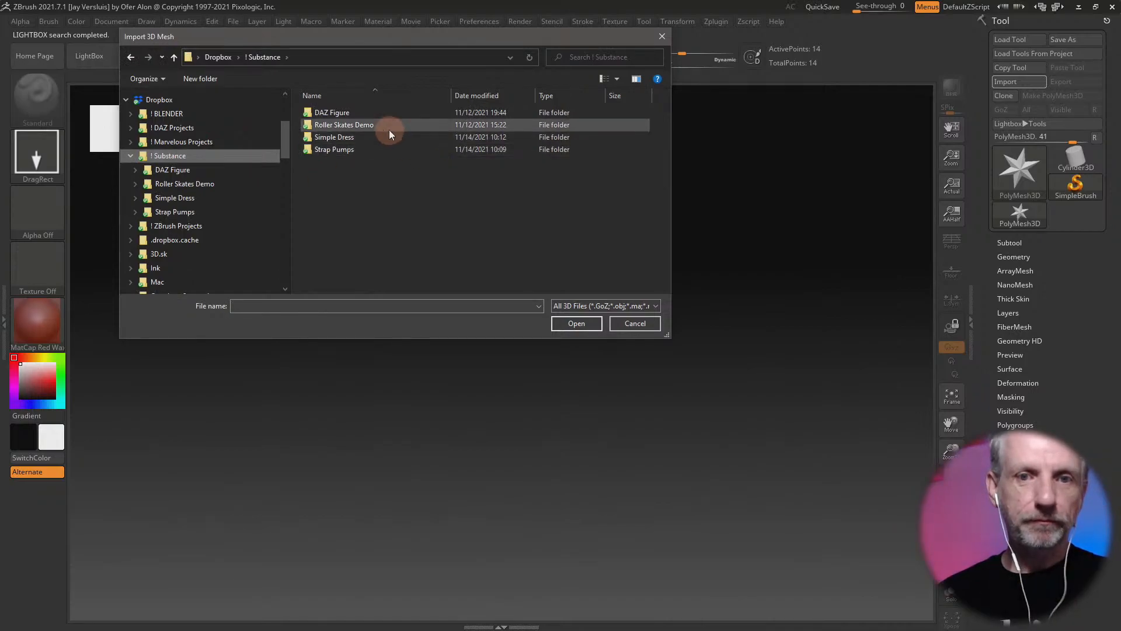
pyautogui.doubleClick(366, 149)
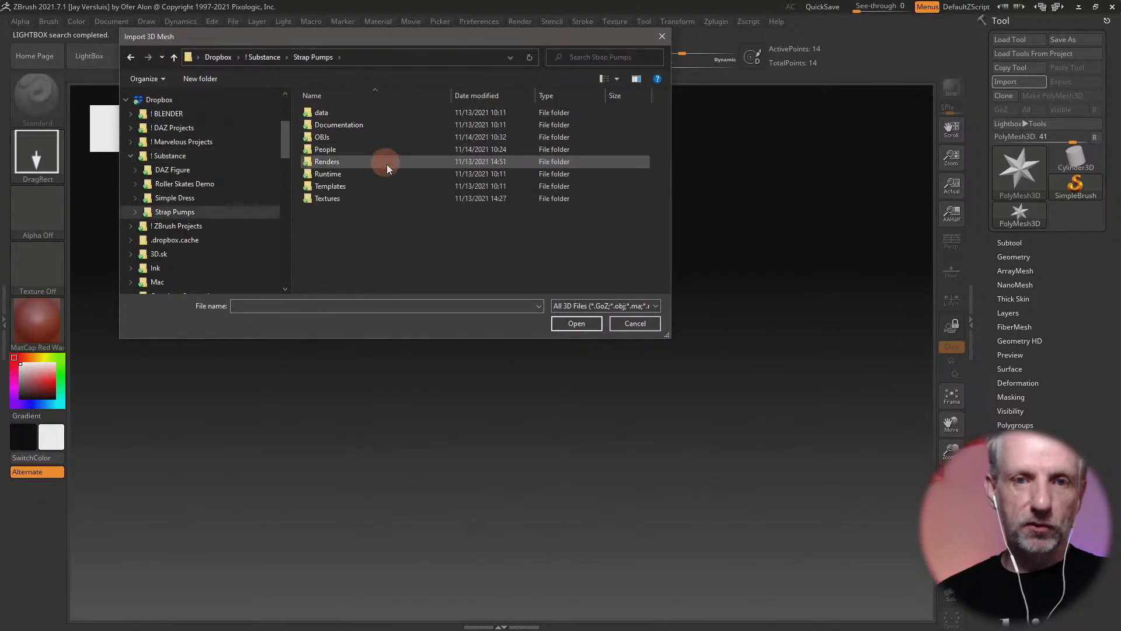
pyautogui.doubleClick(348, 142)
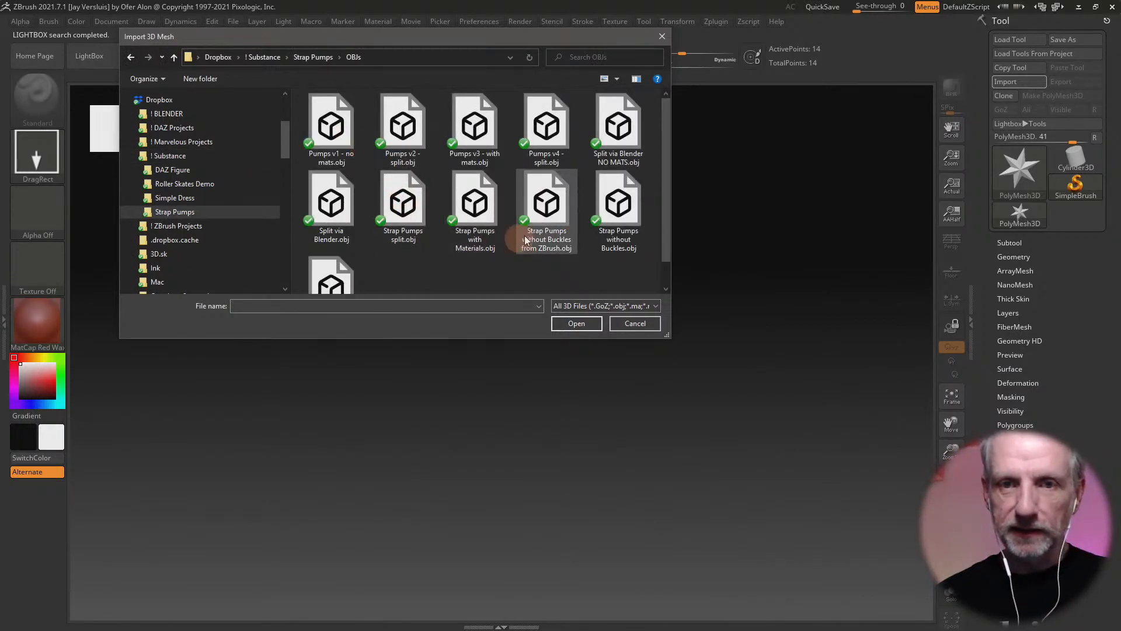
pyautogui.click(490, 129)
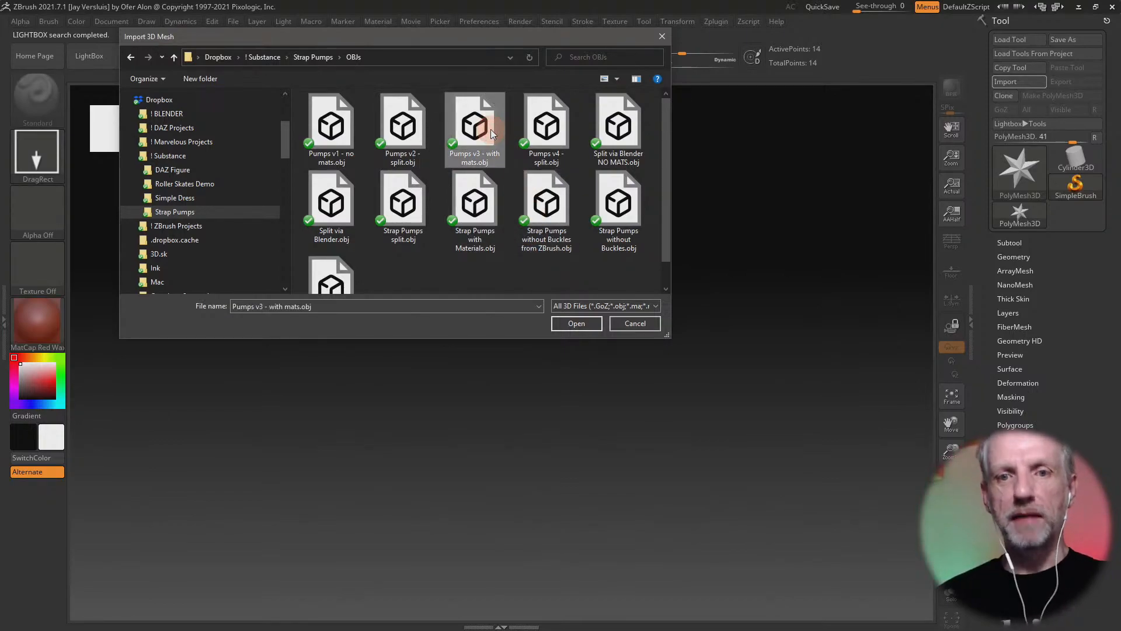
pyautogui.click(586, 324)
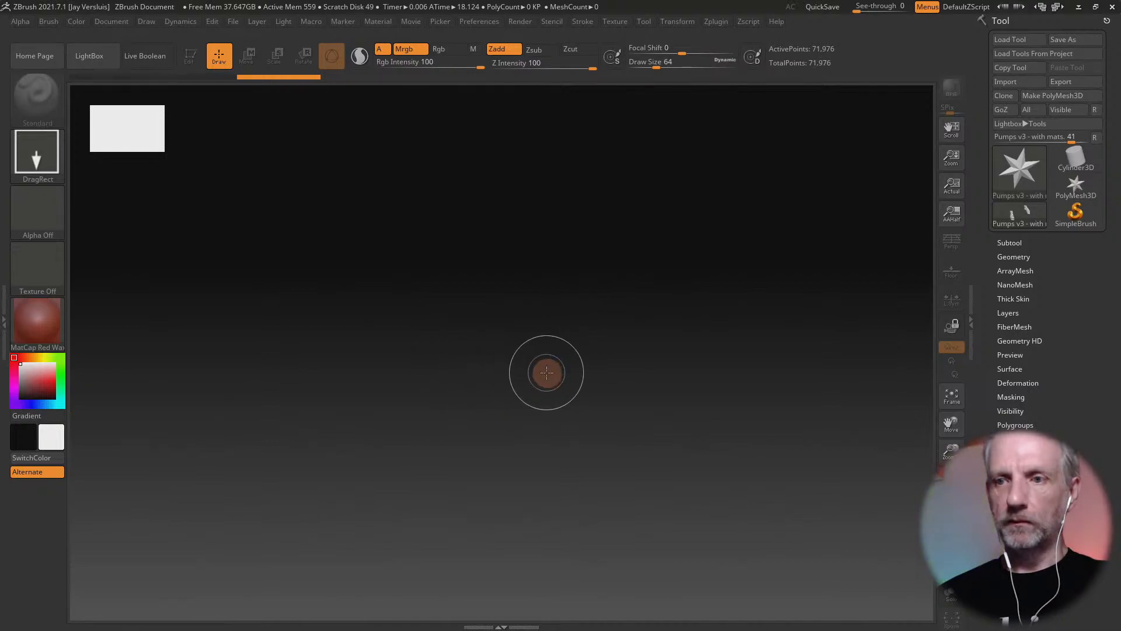
# Draw the imported pumps on the canvas, enter Edit mode and snap the view to the front
pyautogui.moveTo(453, 356)
pyautogui.mouseDown()
pyautogui.moveTo(533, 520)
pyautogui.moveTo(520, 594)
pyautogui.moveTo(466, 615)
pyautogui.mouseUp()
pyautogui.press('t')
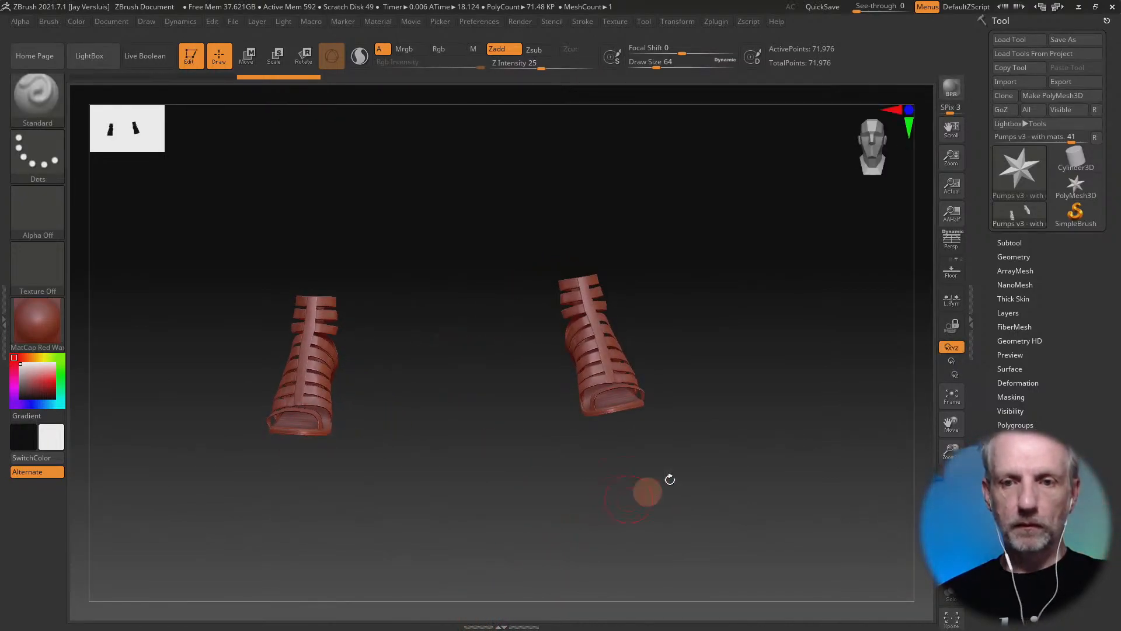
pyautogui.keyDown('shift'); pyautogui.moveTo(747, 433); pyautogui.dragTo(734, 466); pyautogui.keyUp('shift')
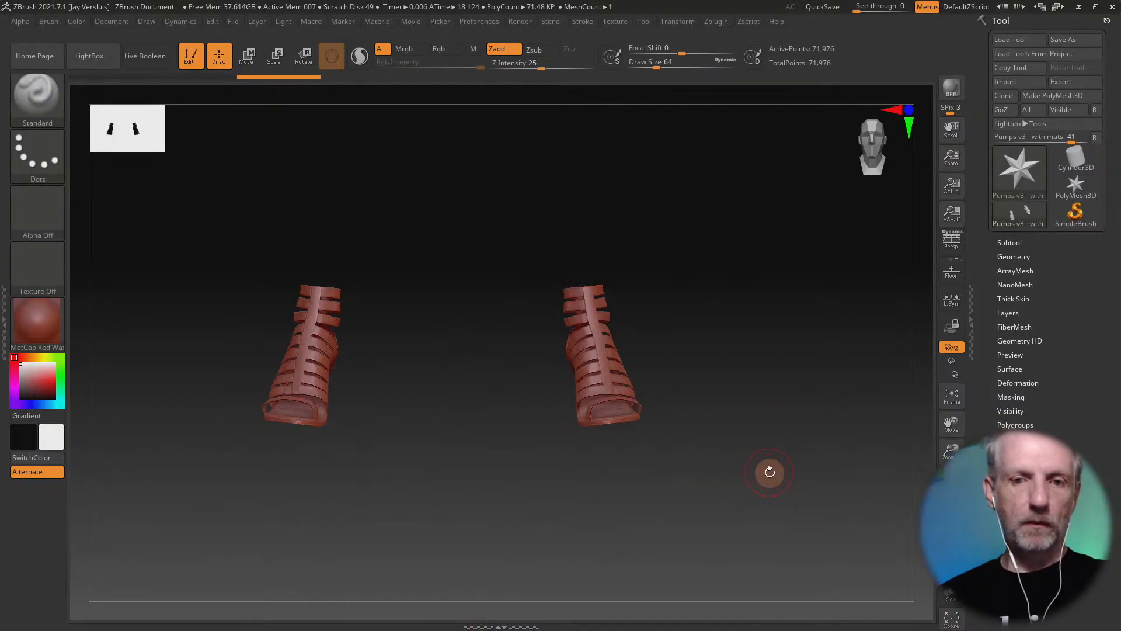
# Apply the SkinShade4 material to the pumps and fill the object with white (RGB 255, 255, 255)
pyautogui.click(56, 330)
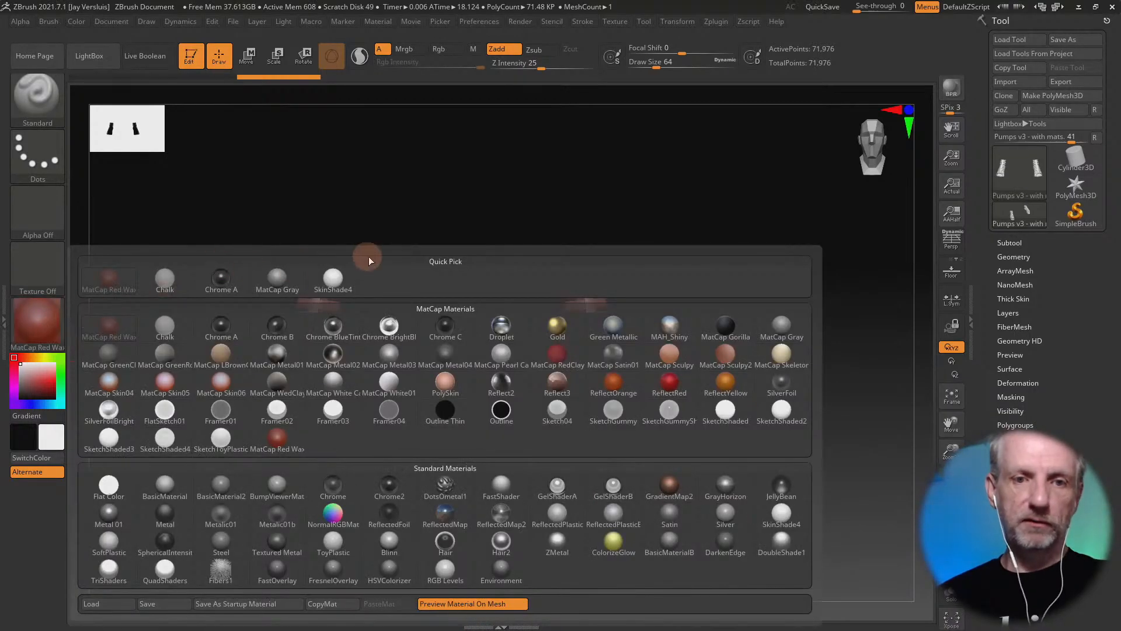
pyautogui.click(333, 279)
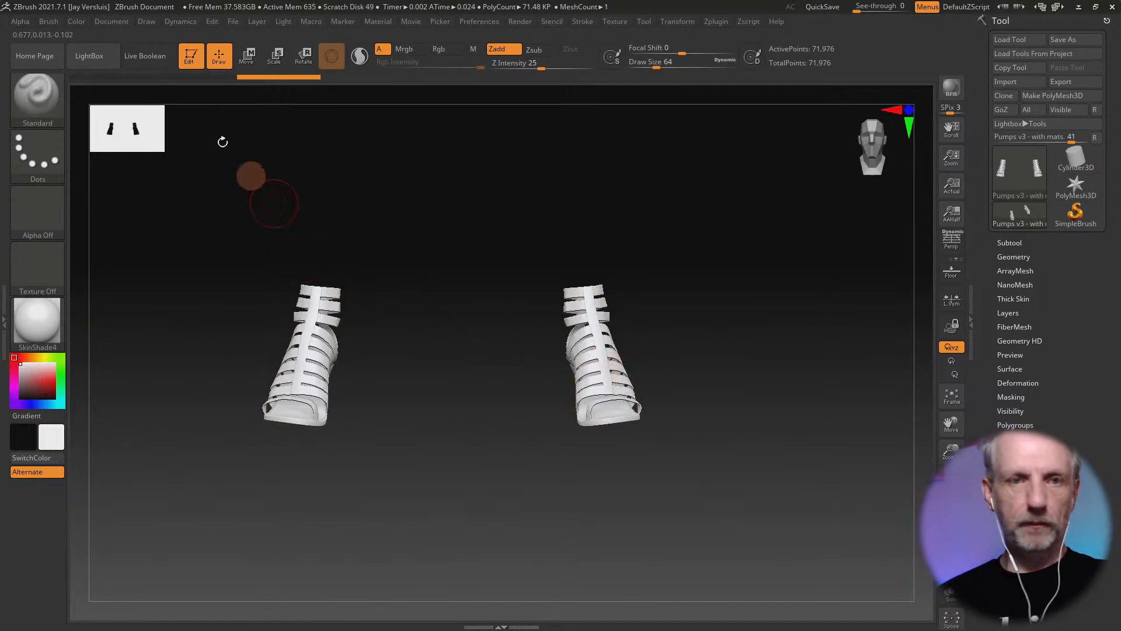
pyautogui.click(87, 24)
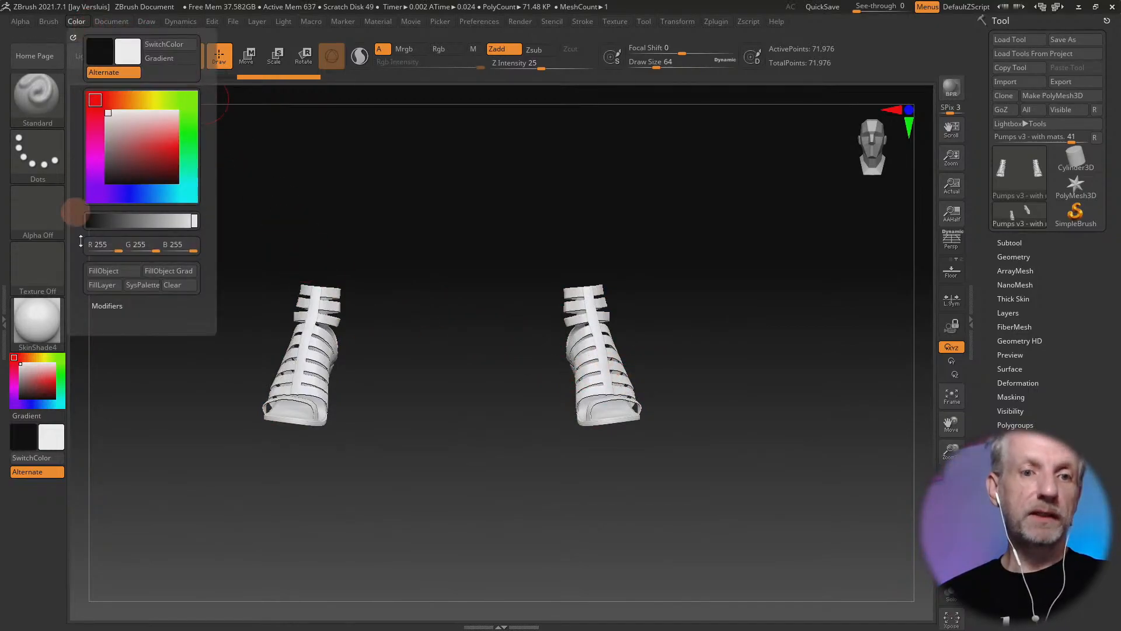
pyautogui.click(111, 272)
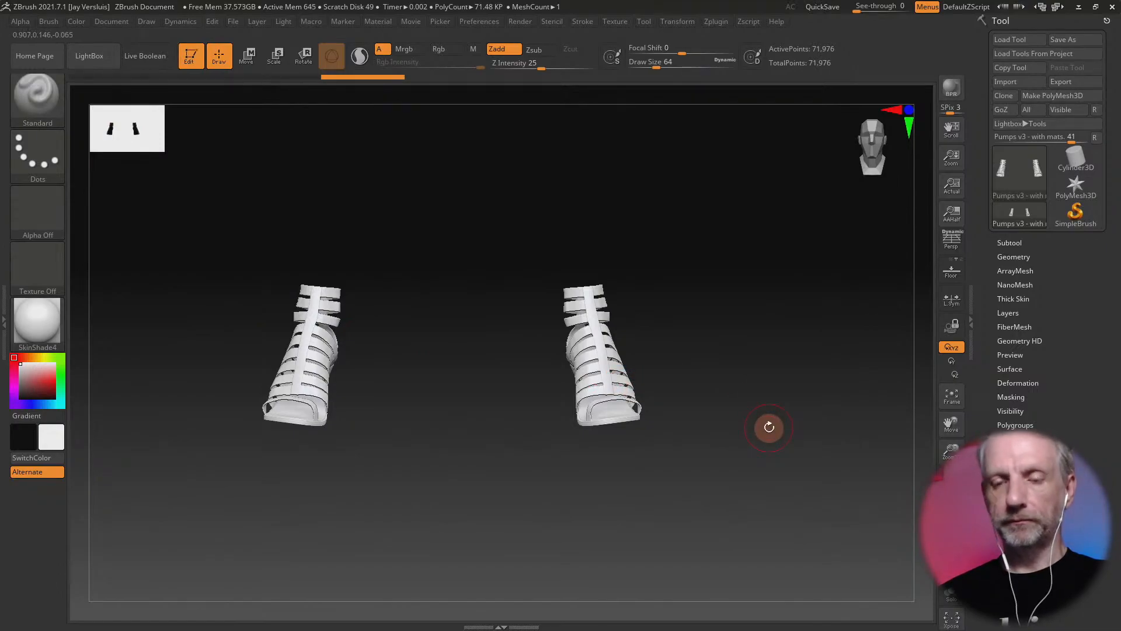
pyautogui.moveTo(769, 427); pyautogui.dragTo(743, 453)
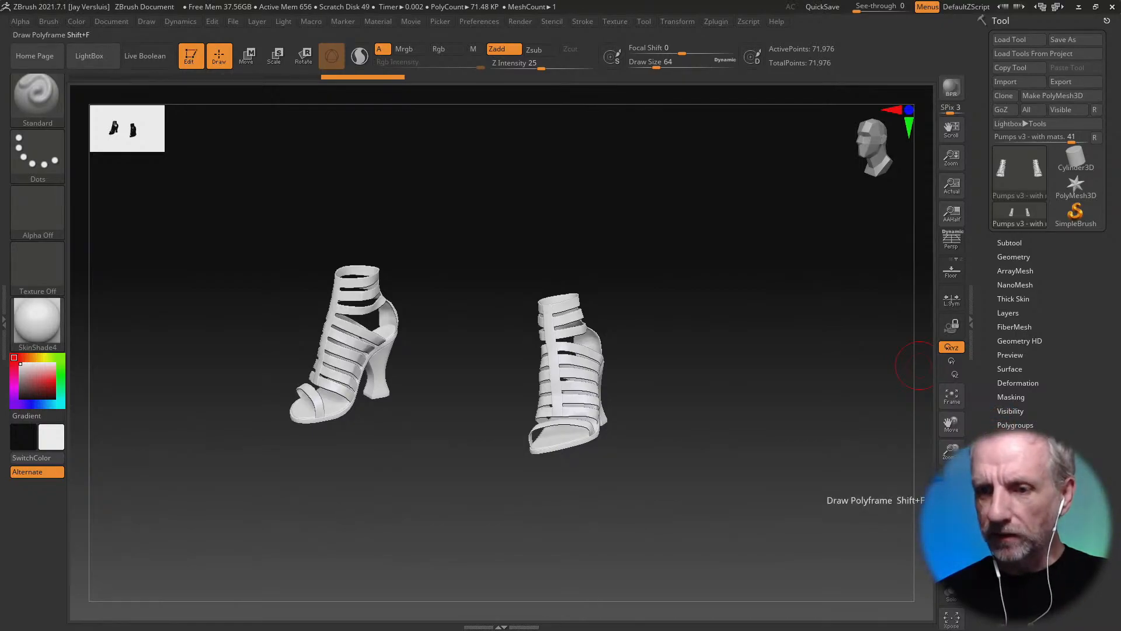
# Show the polyframe on the pumps and split the mesh into polygroups with Auto Groups With UV
pyautogui.click(952, 501)
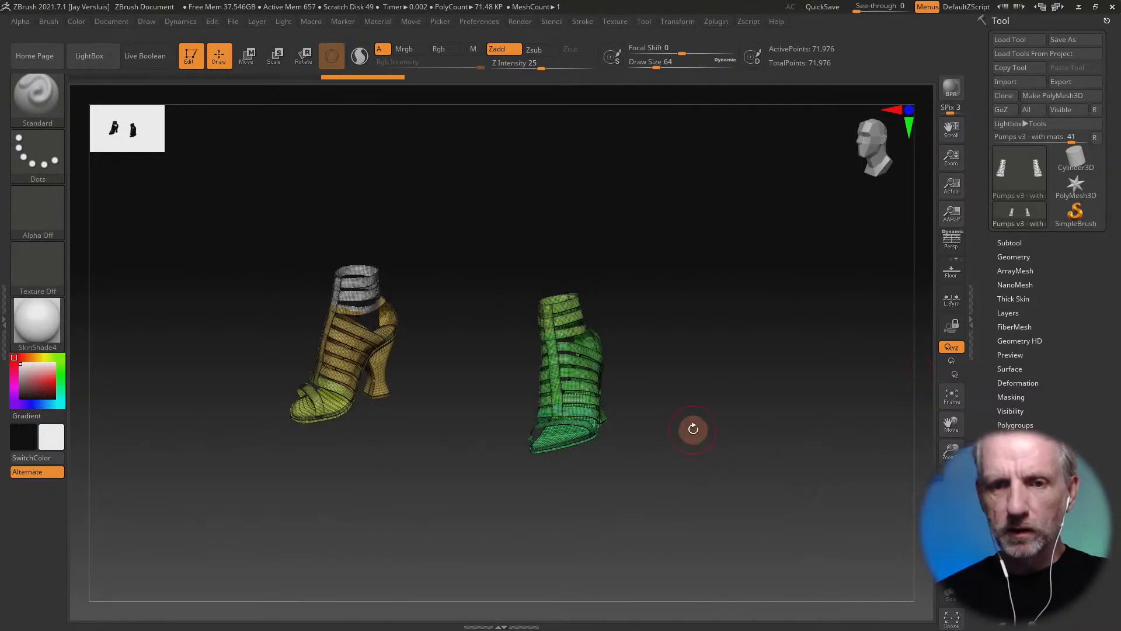
pyautogui.moveTo(693, 429); pyautogui.dragTo(793, 457)
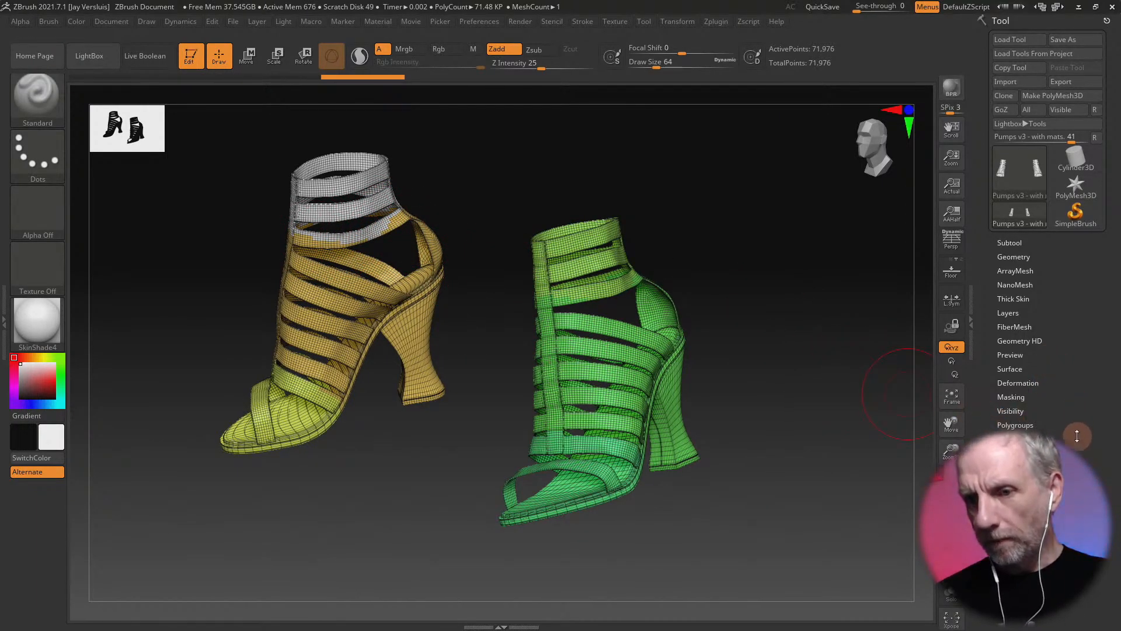
pyautogui.click(1051, 424)
pyautogui.moveTo(1094, 286); pyautogui.dragTo(1090, 153)
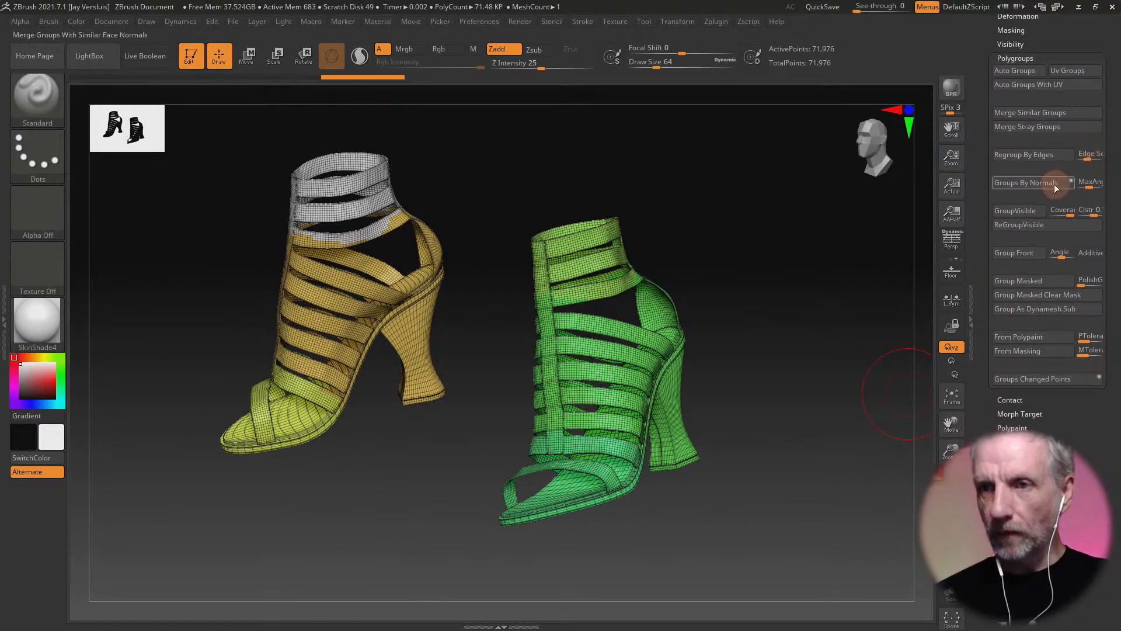
pyautogui.click(1051, 86)
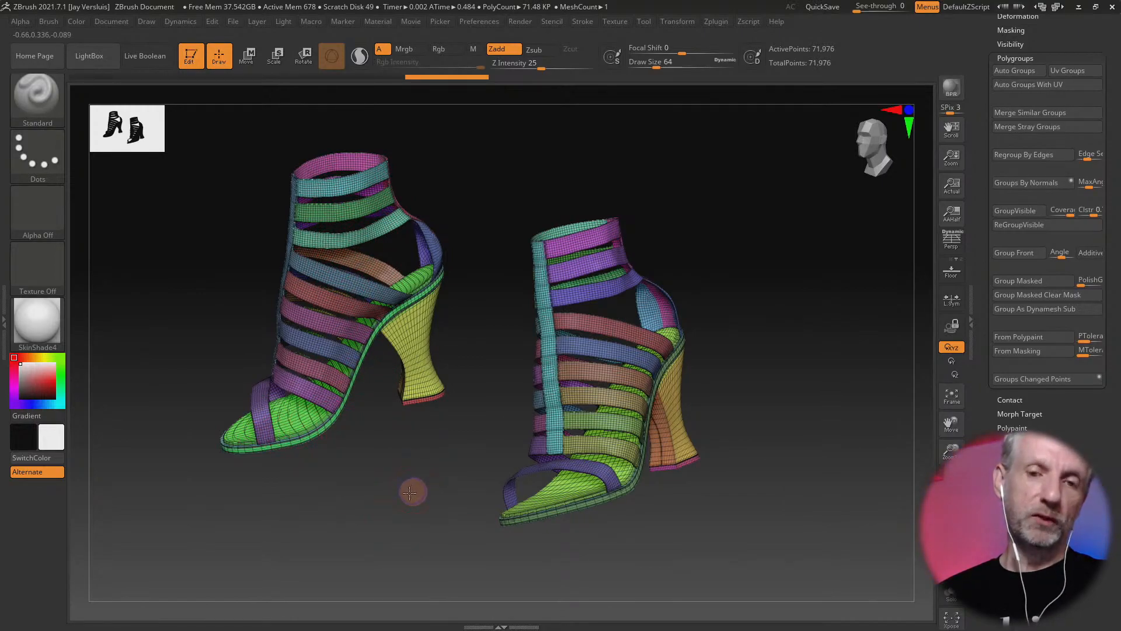
pyautogui.moveTo(410, 492)
pyautogui.mouseDown()
pyautogui.moveTo(366, 488)
pyautogui.moveTo(370, 440)
pyautogui.moveTo(447, 498)
pyautogui.moveTo(415, 498)
pyautogui.moveTo(418, 490)
pyautogui.mouseUp()
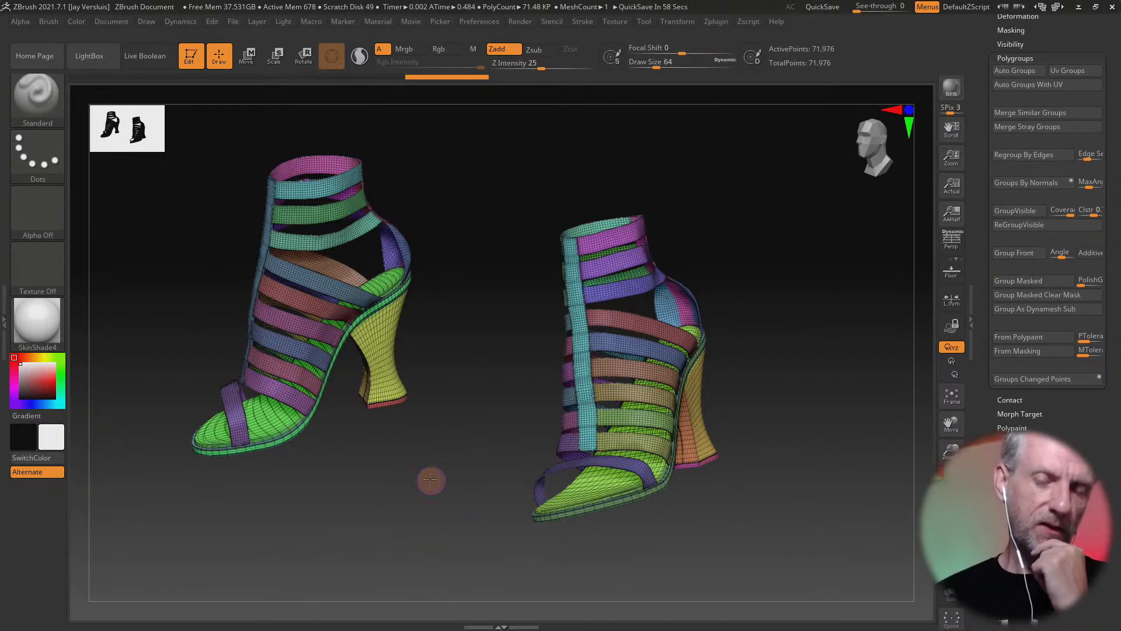
pyautogui.moveTo(430, 480); pyautogui.dragTo(424, 478)
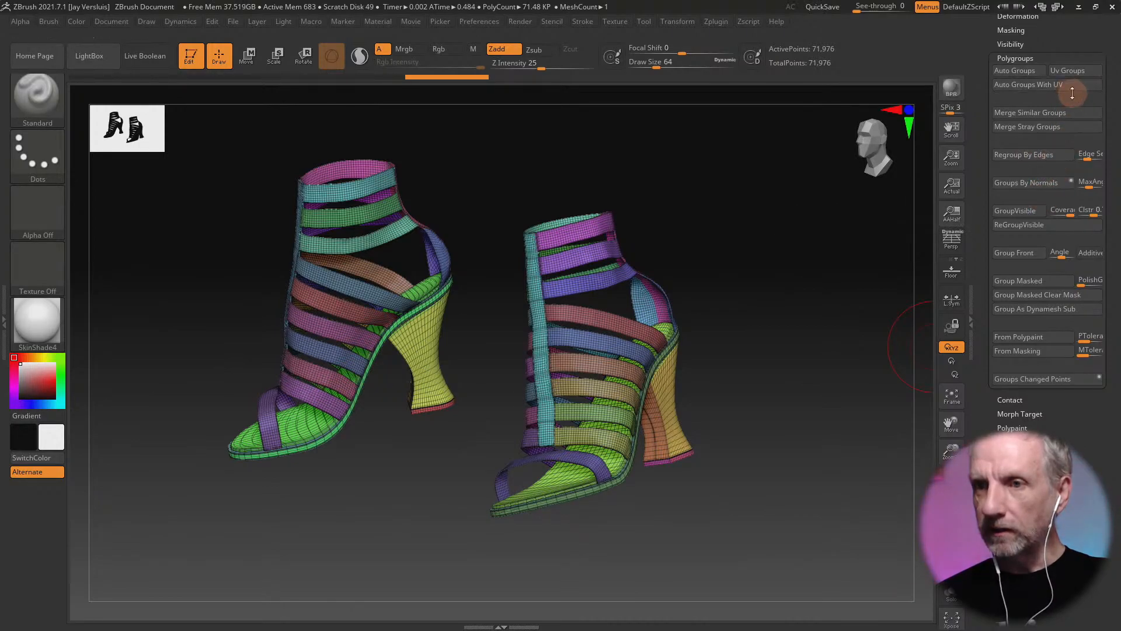
# Compare Auto Groups with Auto Groups With UV on the pumps, finishing on Auto Groups
pyautogui.click(1033, 75)
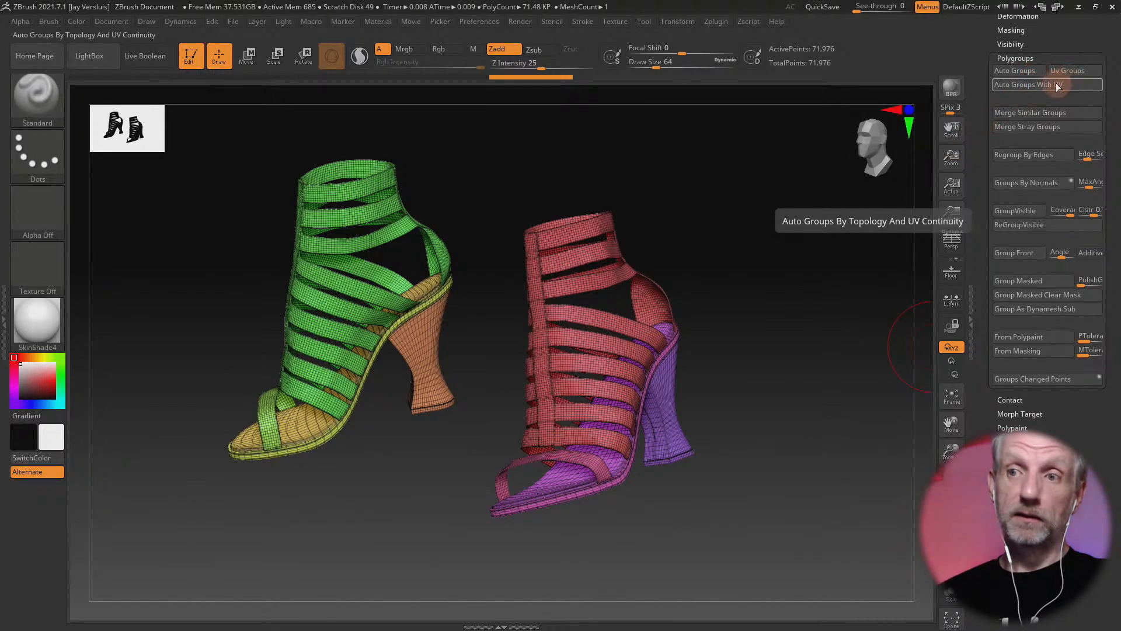
pyautogui.click(1056, 84)
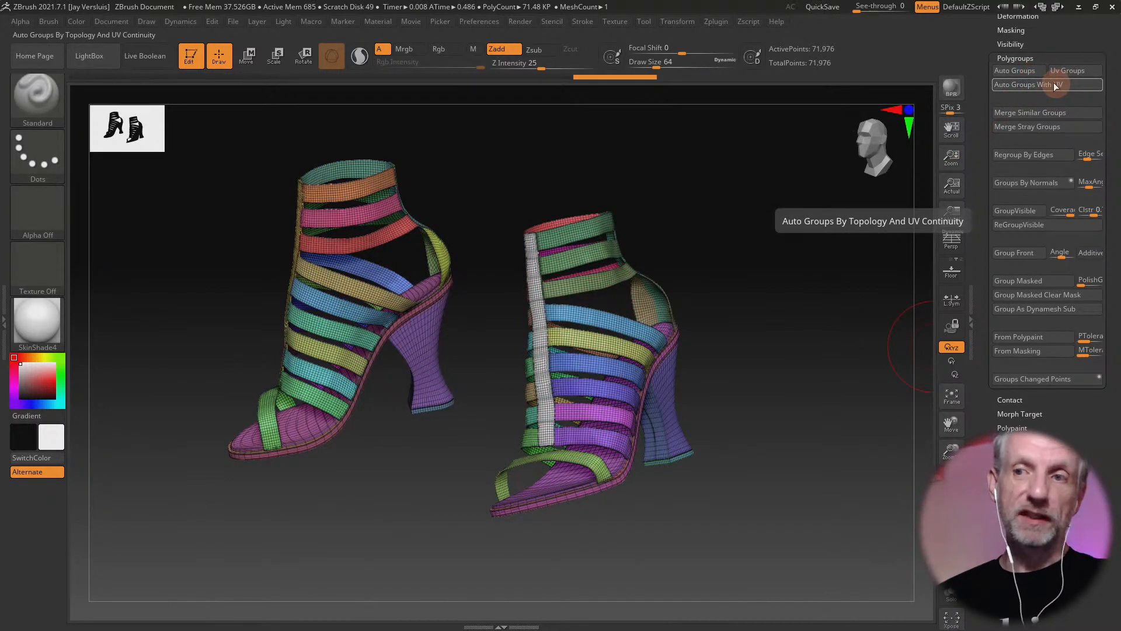
pyautogui.click(1036, 73)
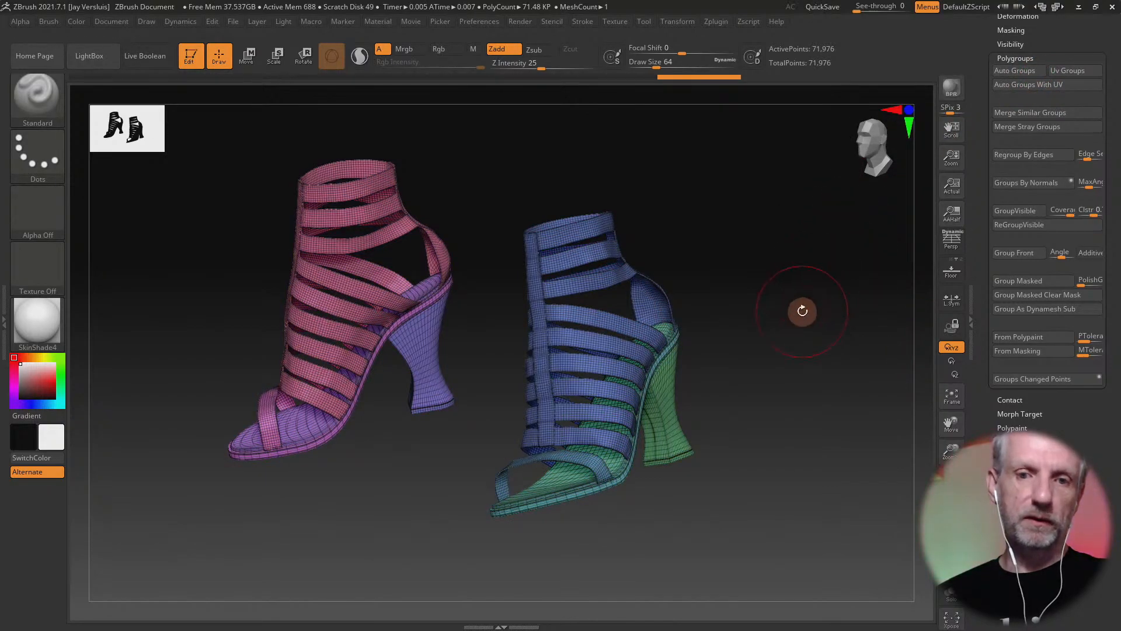
pyautogui.moveTo(790, 329); pyautogui.dragTo(793, 359)
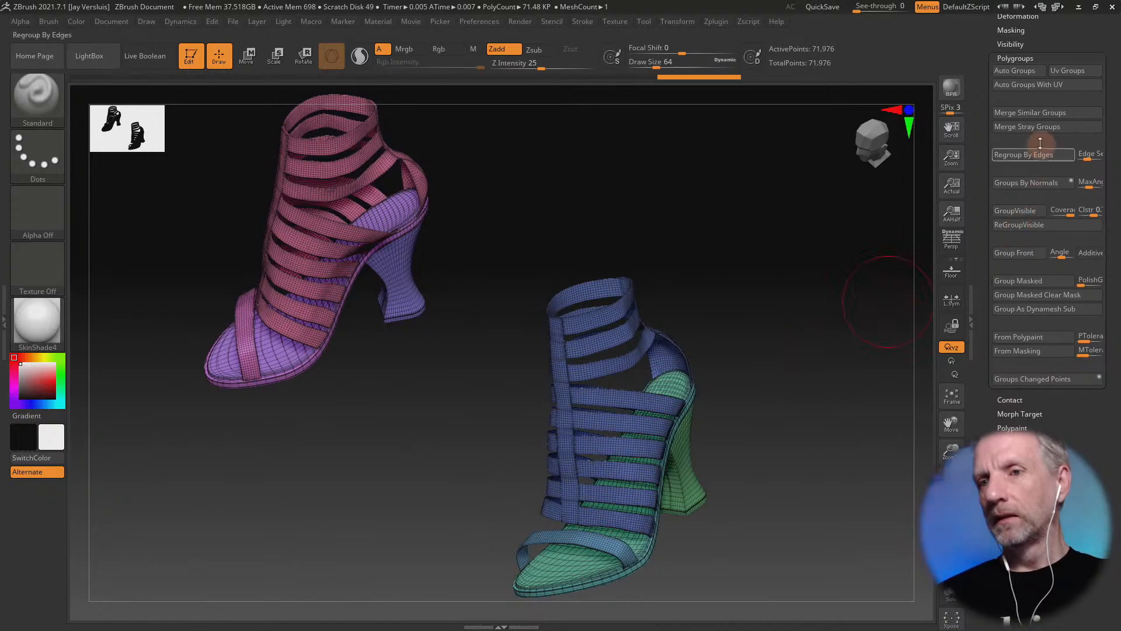
# Regroup the pumps with Auto Groups With UV and merge the similar groups
pyautogui.click(1061, 84)
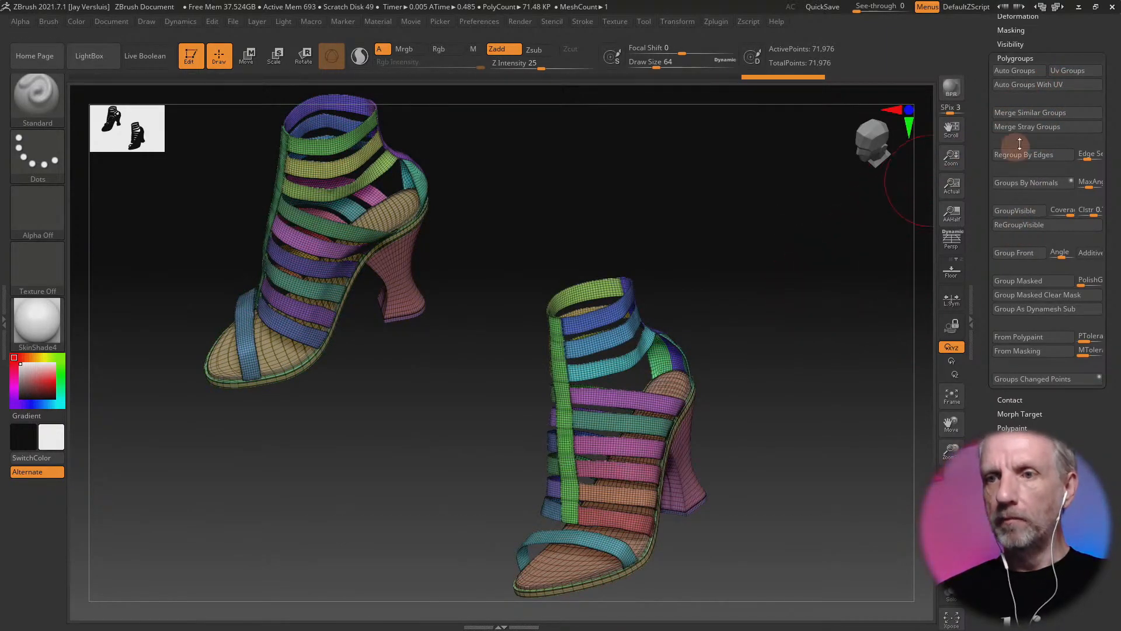
pyautogui.click(1066, 112)
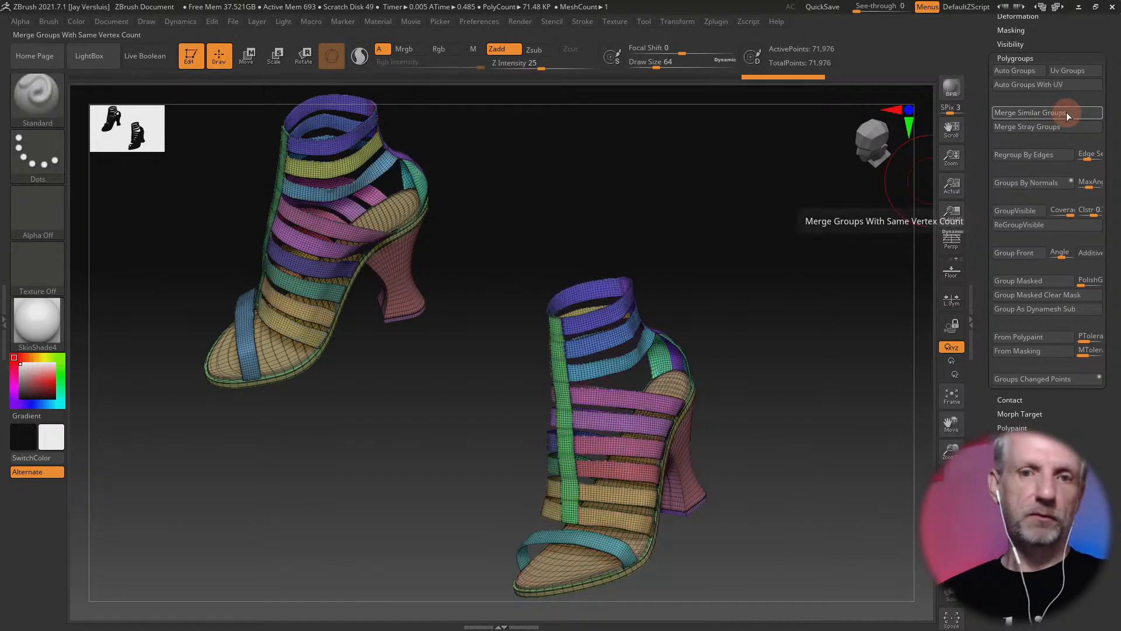
pyautogui.moveTo(789, 238); pyautogui.dragTo(768, 228)
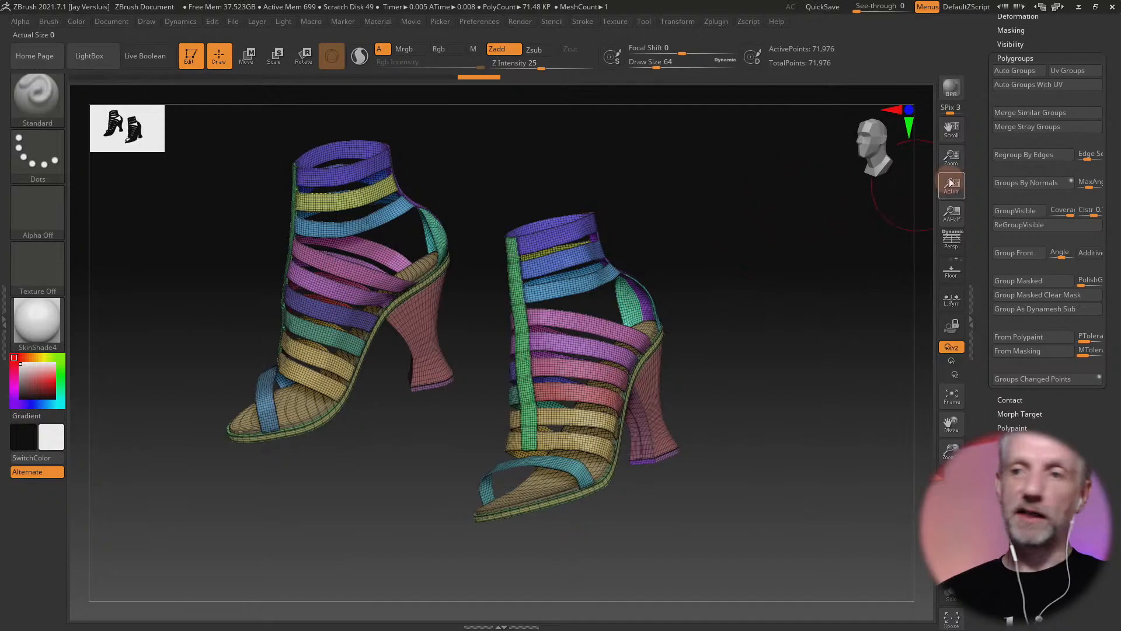
# Combine the pumps into one polygroup with GroupVisible, then try Regroup By Edges and ReGroupVisible
pyautogui.click(1028, 211)
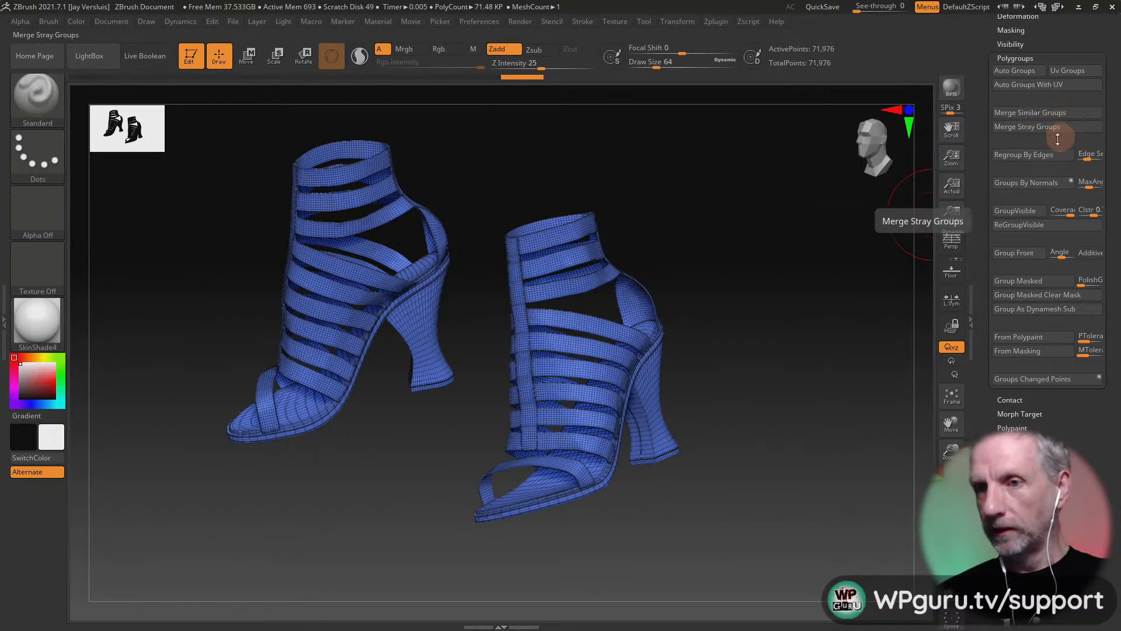
pyautogui.click(1025, 156)
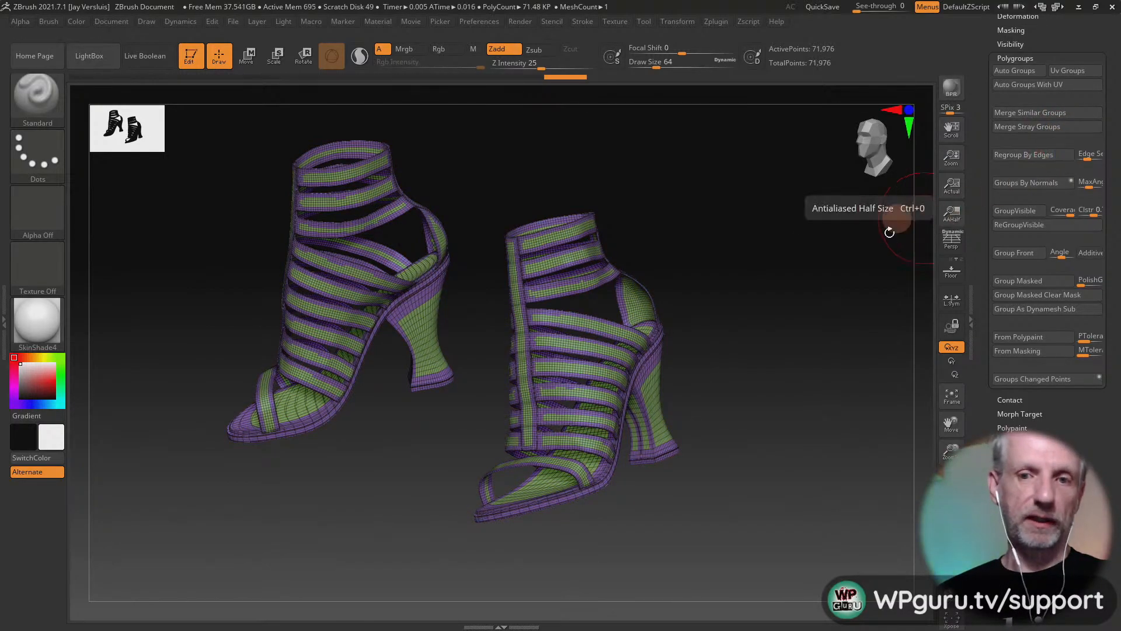
pyautogui.moveTo(796, 268); pyautogui.dragTo(780, 303)
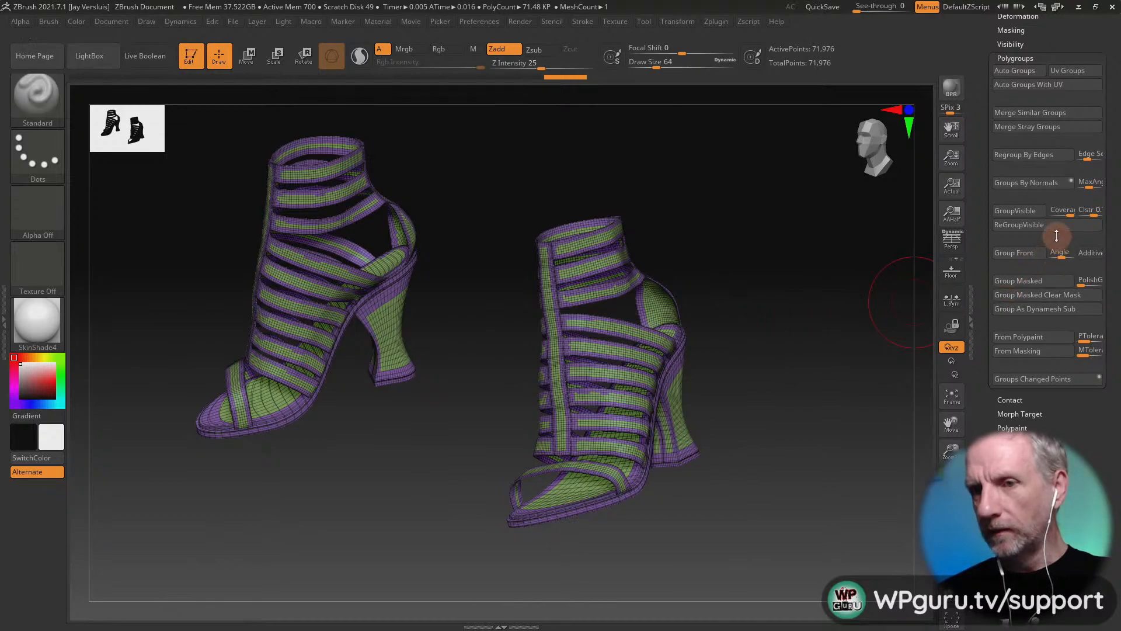
pyautogui.click(1042, 224)
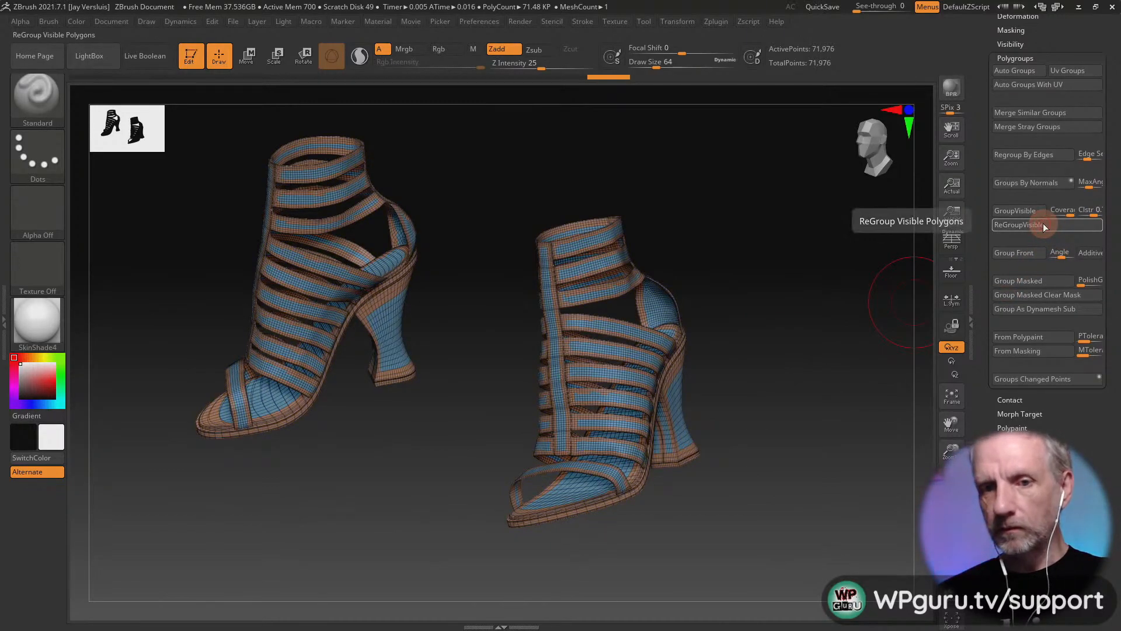
pyautogui.moveTo(808, 295)
pyautogui.mouseDown()
pyautogui.moveTo(786, 320)
pyautogui.moveTo(808, 297)
pyautogui.mouseUp()
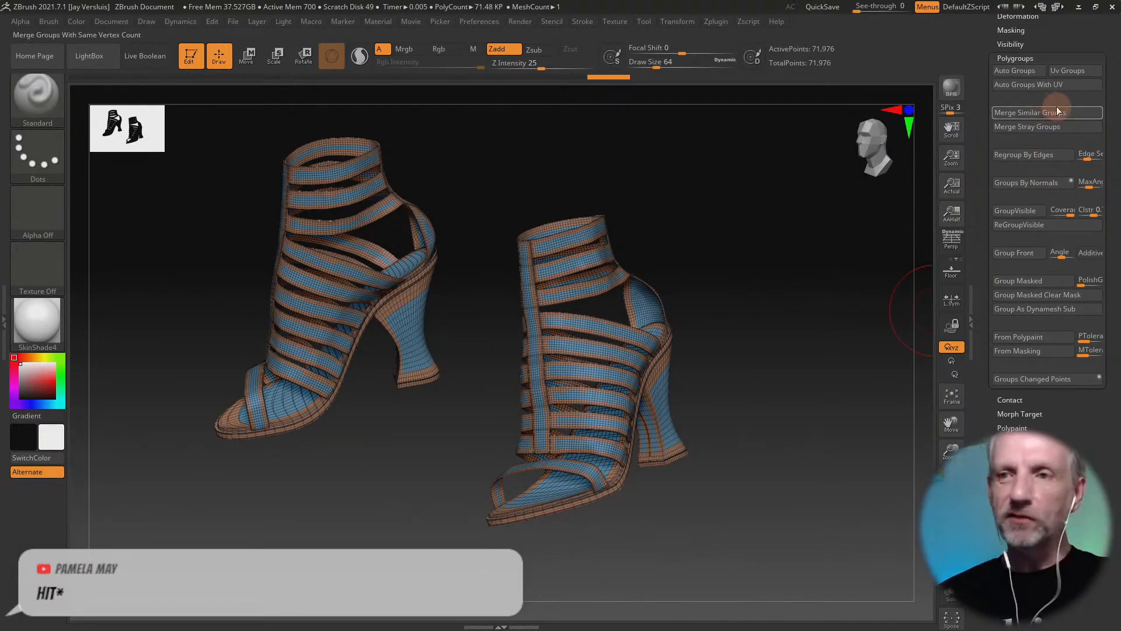
# Regroup the pumps with Auto Groups and inspect the straps, soles and heels of both shoes up close
pyautogui.click(1039, 70)
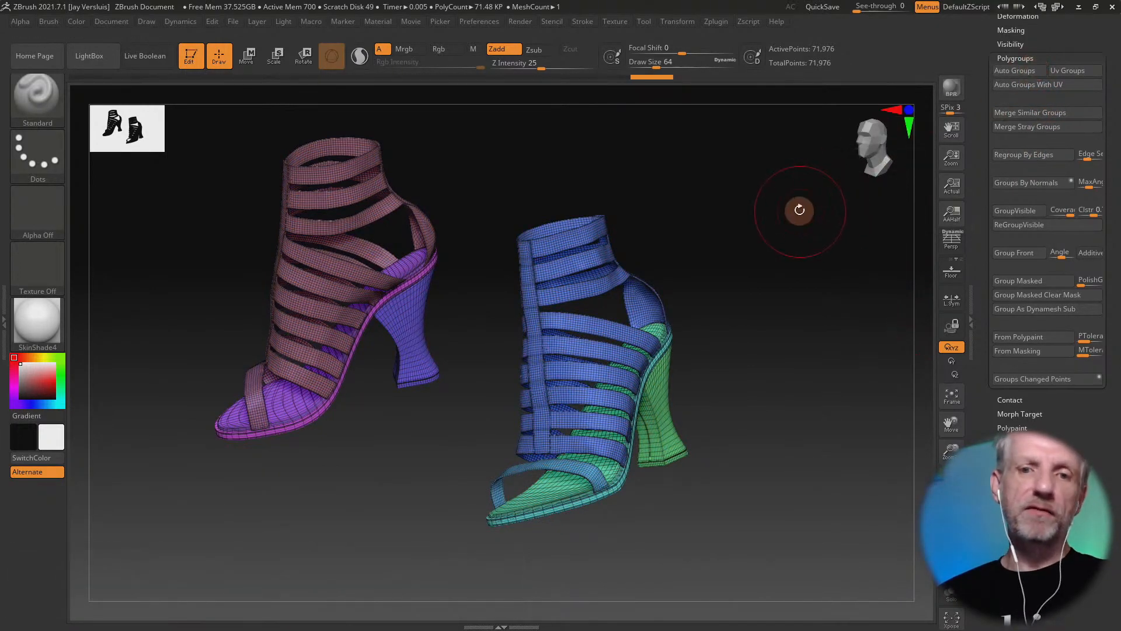
pyautogui.moveTo(783, 243)
pyautogui.mouseDown()
pyautogui.moveTo(767, 235)
pyautogui.moveTo(790, 263)
pyautogui.moveTo(776, 257)
pyautogui.moveTo(791, 260)
pyautogui.mouseUp()
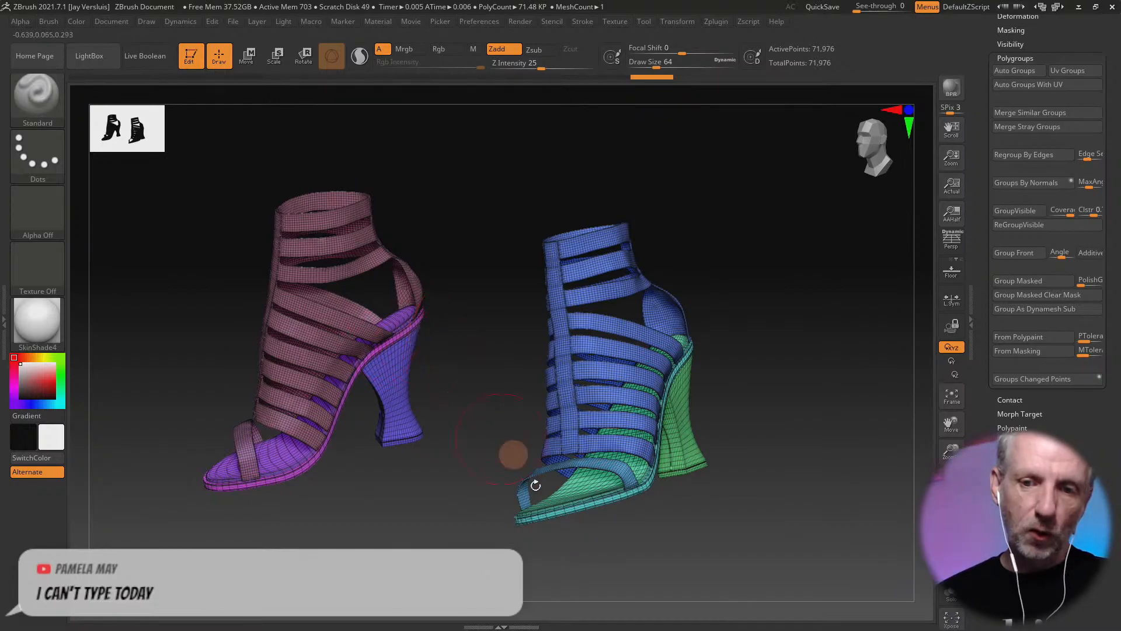
pyautogui.keyDown('alt'); pyautogui.moveTo(662, 549); pyautogui.dragTo(687, 604); pyautogui.keyUp('alt')
pyautogui.moveTo(553, 490)
pyautogui.keyDown('alt'); pyautogui.mouseDown()
pyautogui.moveTo(380, 383)
pyautogui.moveTo(375, 362)
pyautogui.mouseUp(); pyautogui.keyUp('alt')
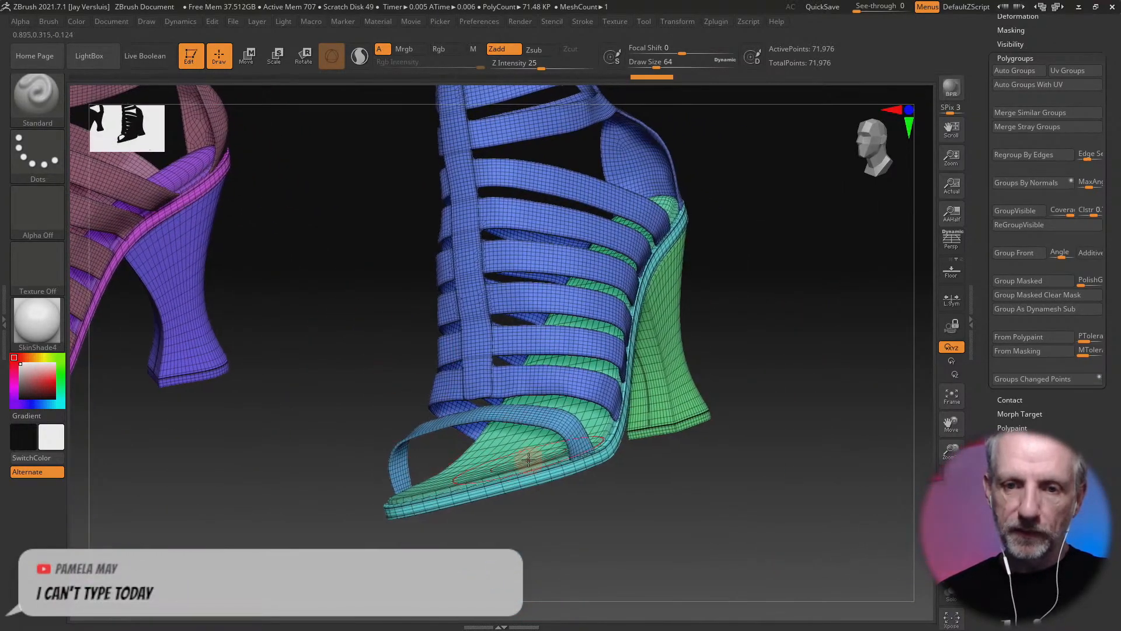
pyautogui.moveTo(759, 426)
pyautogui.mouseDown()
pyautogui.moveTo(783, 455)
pyautogui.moveTo(759, 526)
pyautogui.mouseUp()
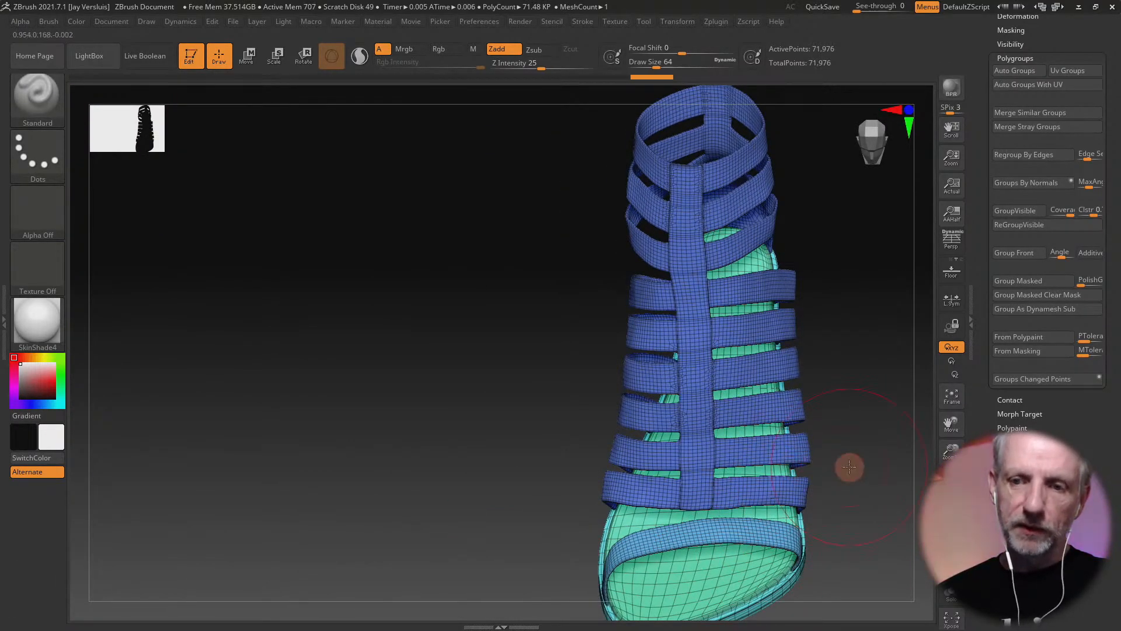
pyautogui.moveTo(849, 466)
pyautogui.mouseDown()
pyautogui.moveTo(788, 408)
pyautogui.moveTo(848, 478)
pyautogui.mouseUp()
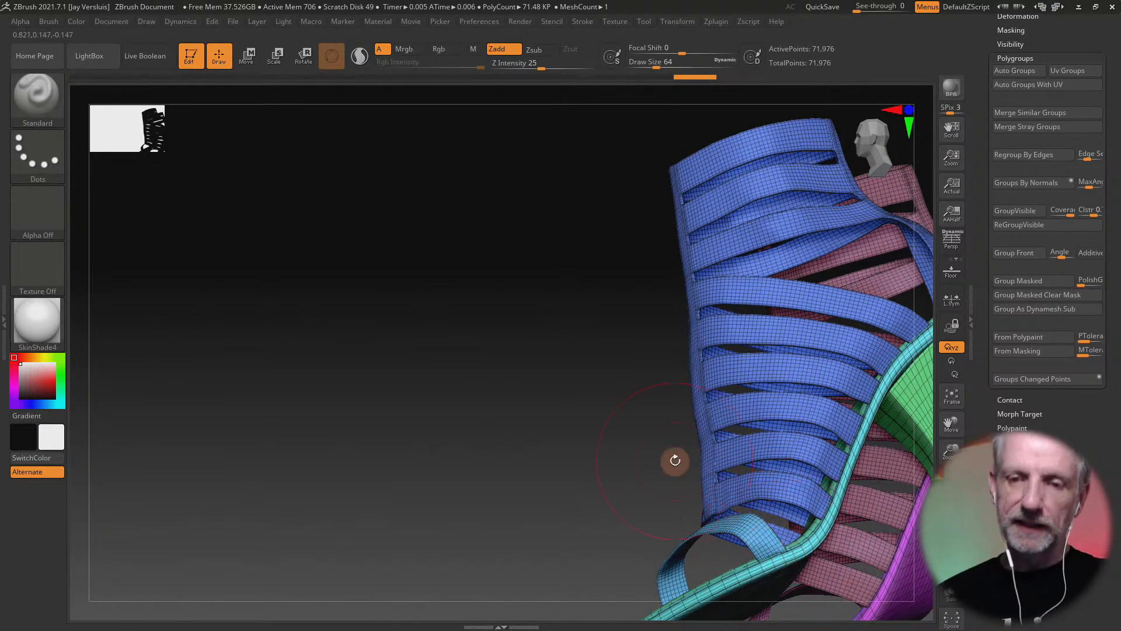
pyautogui.moveTo(675, 460); pyautogui.dragTo(595, 453)
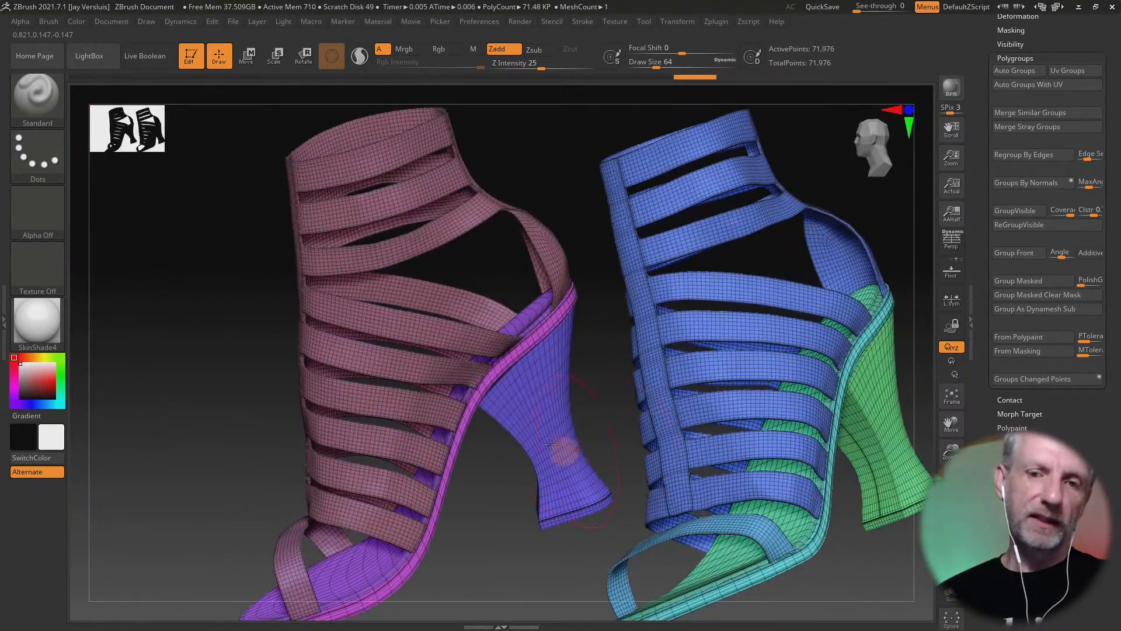
pyautogui.moveTo(522, 490); pyautogui.dragTo(520, 496)
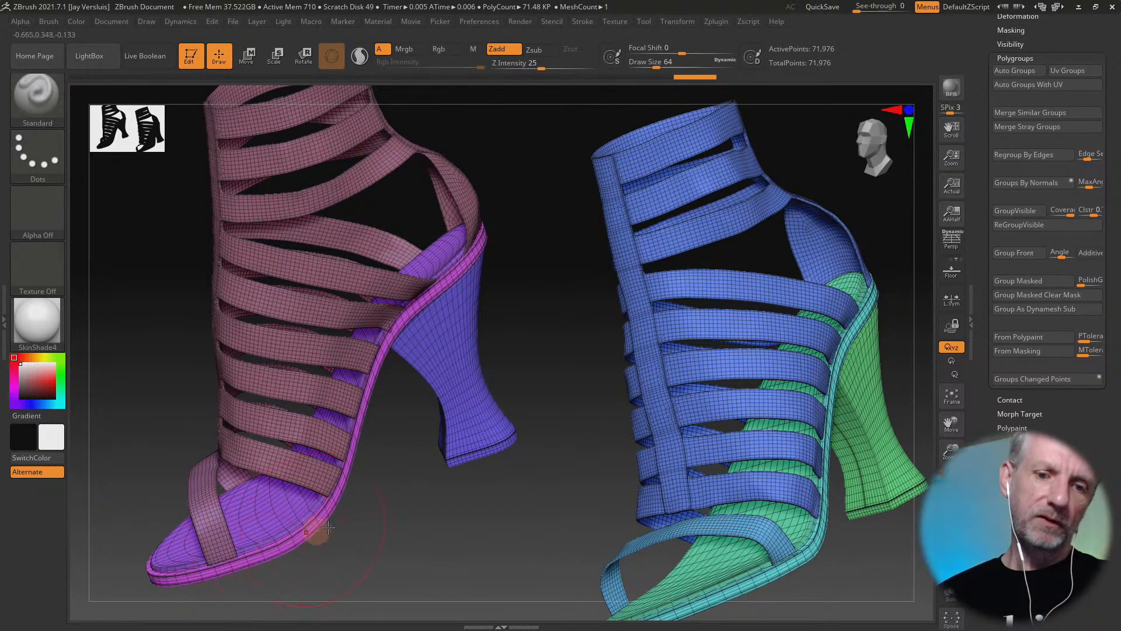
pyautogui.moveTo(328, 528)
pyautogui.mouseDown()
pyautogui.moveTo(365, 493)
pyautogui.moveTo(374, 501)
pyautogui.mouseUp()
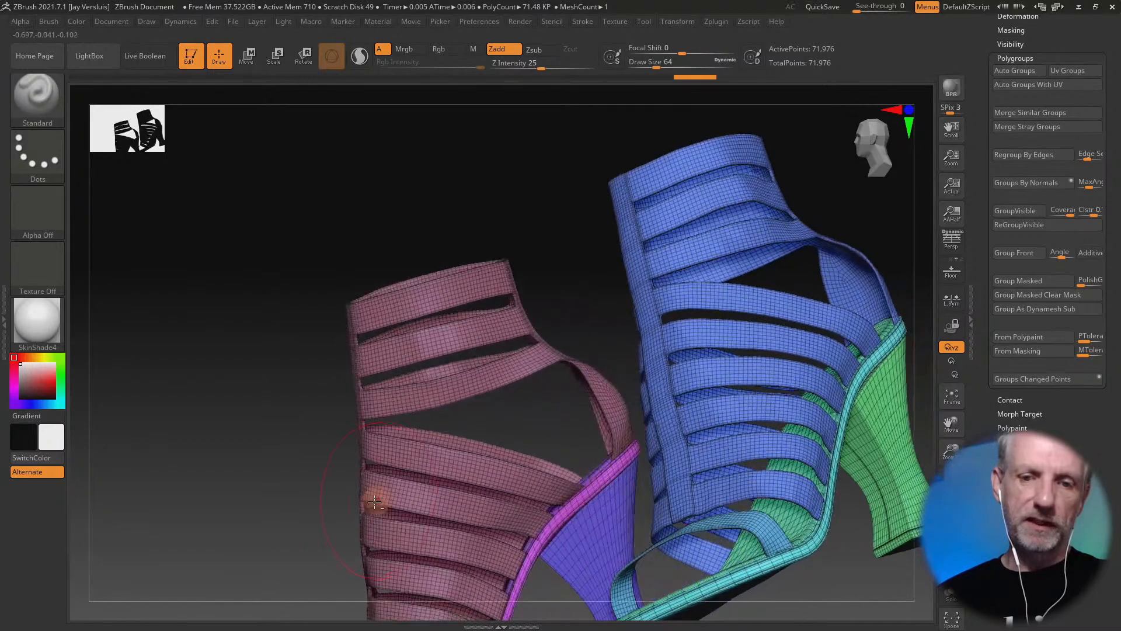
pyautogui.moveTo(493, 545)
pyautogui.mouseDown()
pyautogui.moveTo(430, 438)
pyautogui.moveTo(458, 438)
pyautogui.moveTo(427, 404)
pyautogui.moveTo(467, 336)
pyautogui.moveTo(456, 450)
pyautogui.moveTo(430, 457)
pyautogui.moveTo(422, 446)
pyautogui.moveTo(475, 501)
pyautogui.moveTo(433, 463)
pyautogui.moveTo(498, 475)
pyautogui.moveTo(498, 490)
pyautogui.moveTo(476, 490)
pyautogui.mouseUp()
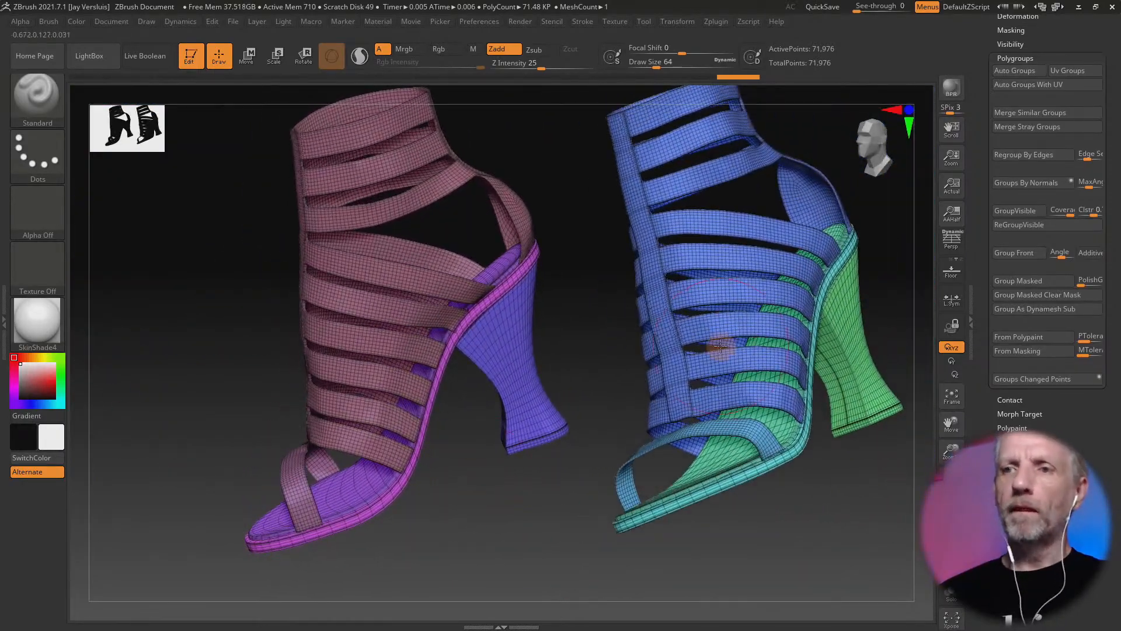
# Assign polygroups by topology and UV continuity to both pumps with Auto Groups With UV
pyautogui.click(1064, 85)
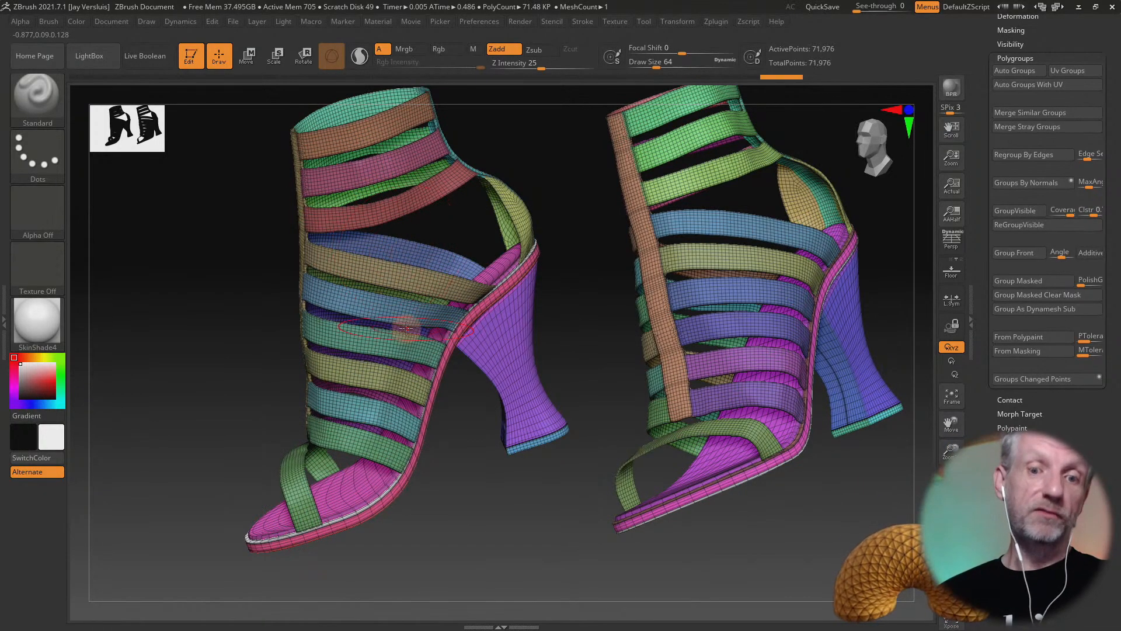
pyautogui.moveTo(468, 506); pyautogui.dragTo(495, 531)
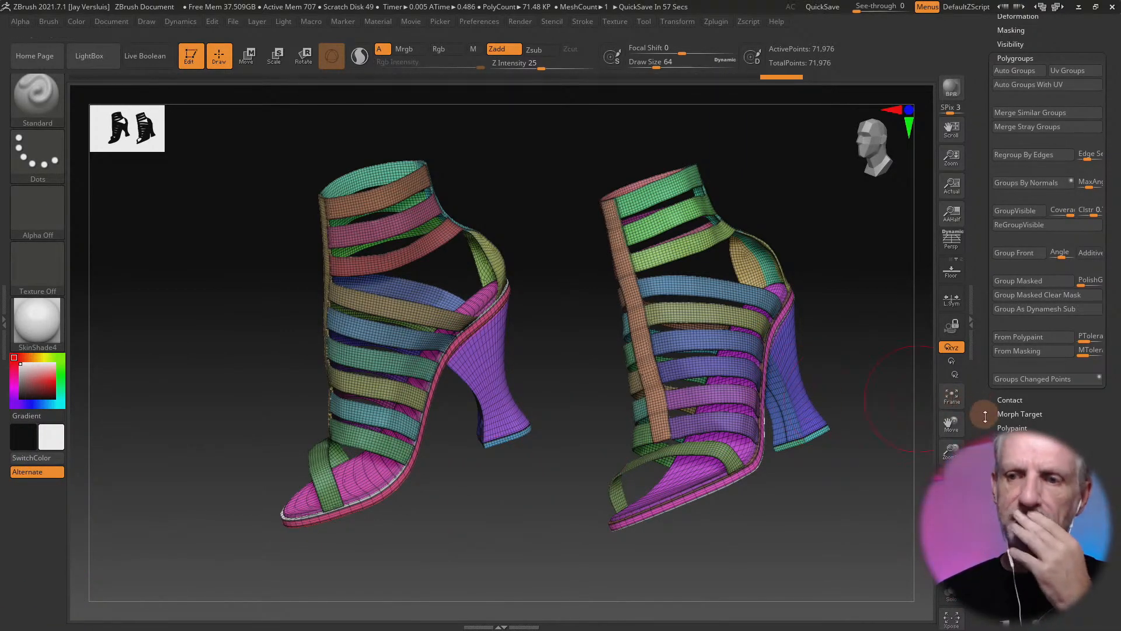
# Close the Polygroups settings and review the Texture Map and UV Map settings, including the UV map size options
pyautogui.scroll(-3, 993, 421)
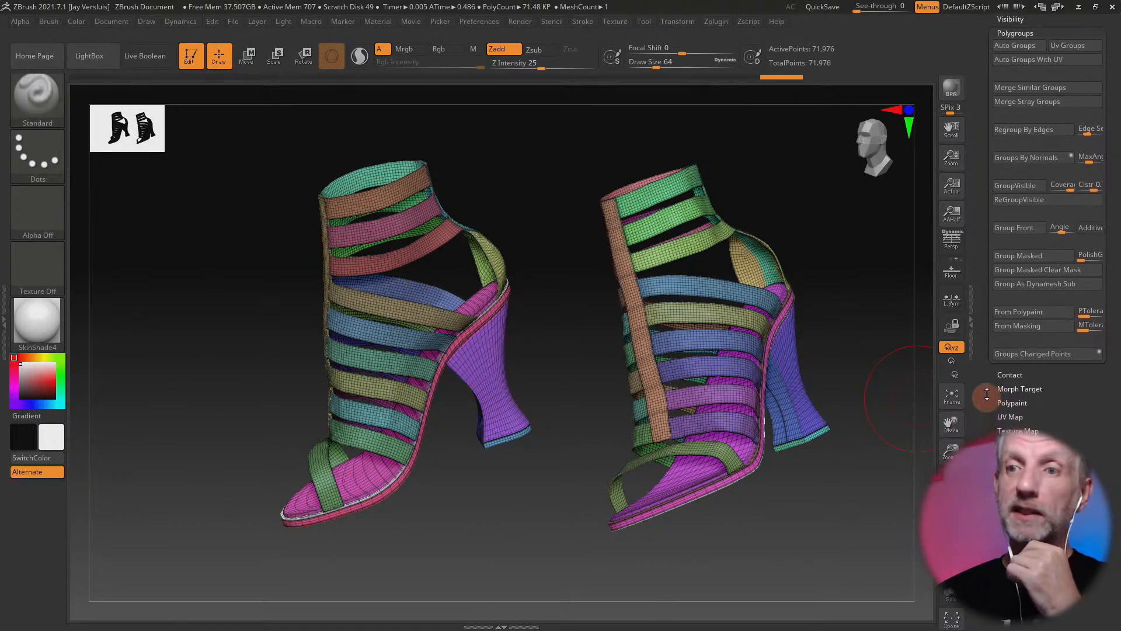
pyautogui.scroll(5, 993, 421)
pyautogui.scroll(1, 1045, 234)
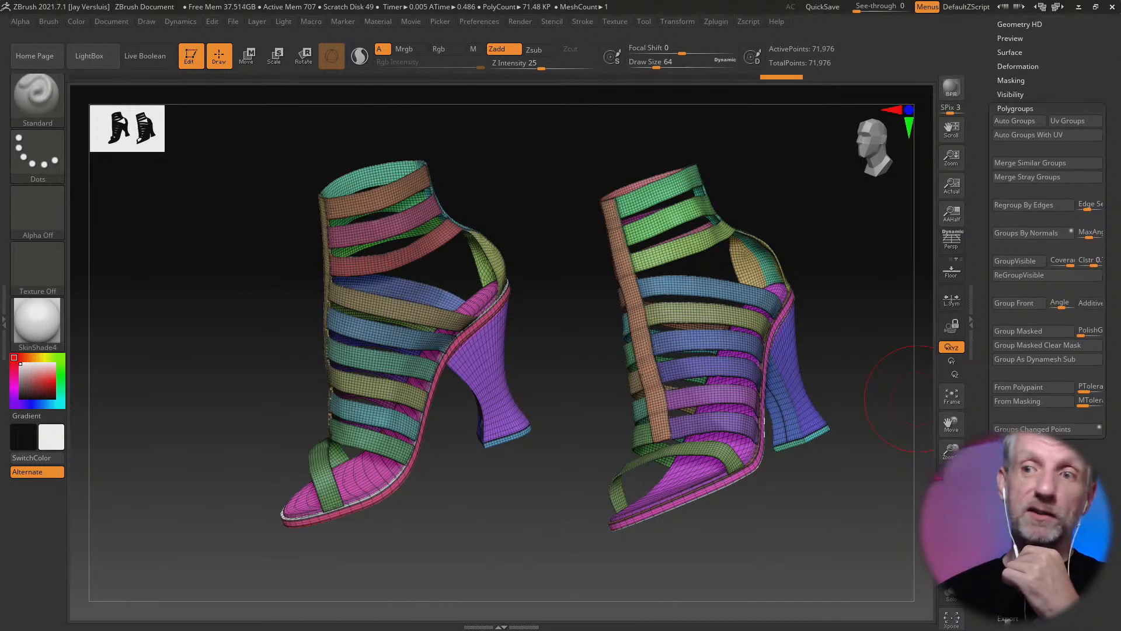
pyautogui.click(1016, 108)
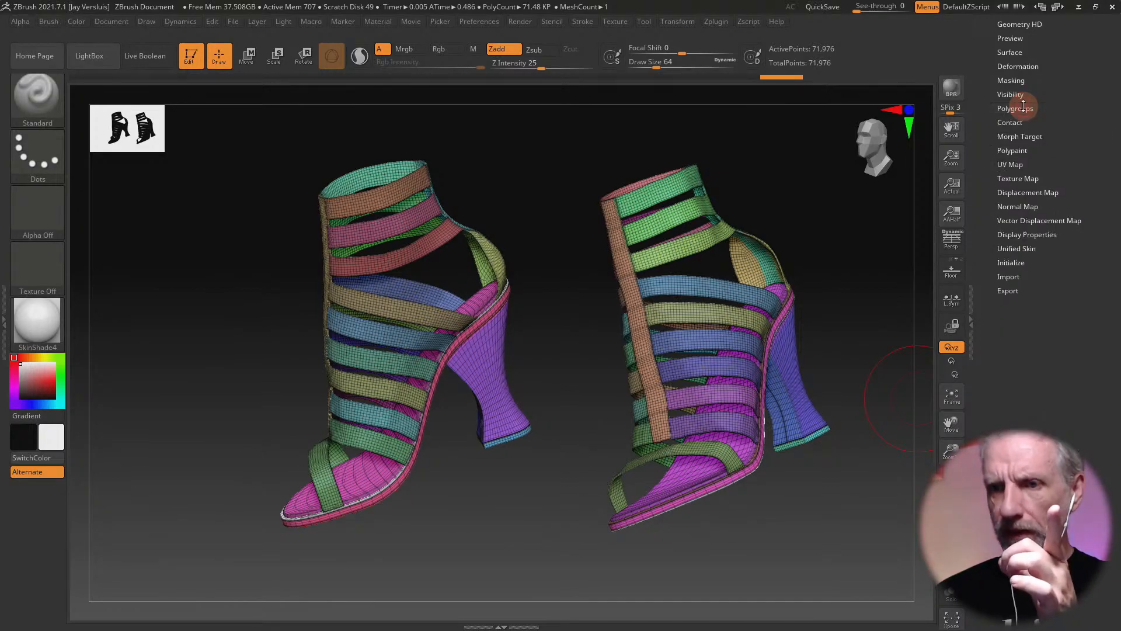
pyautogui.click(1018, 166)
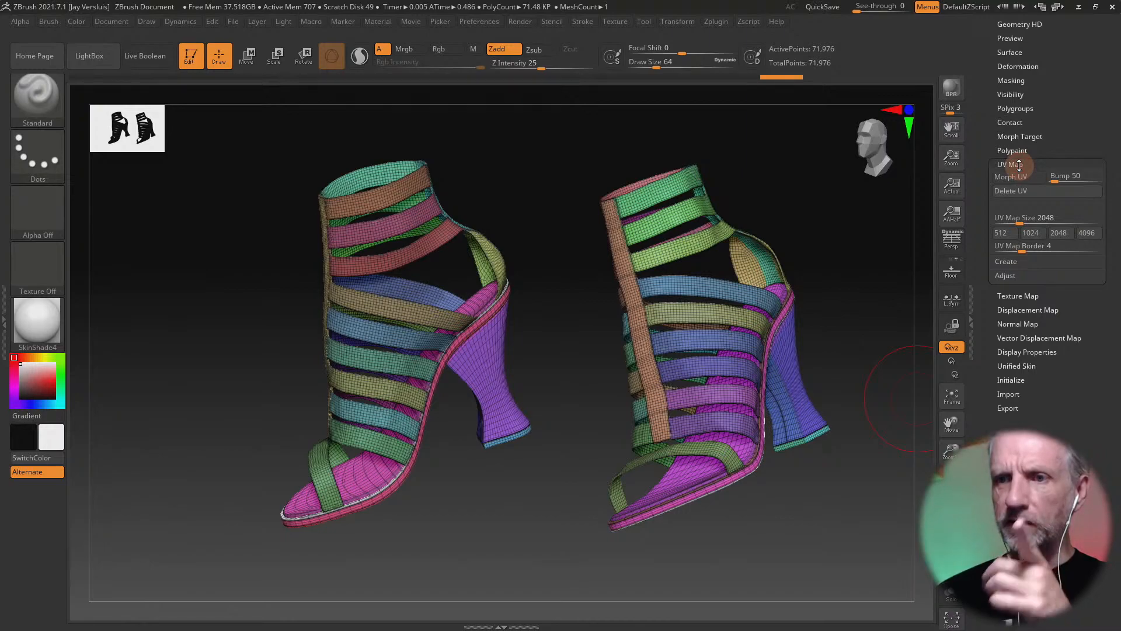
pyautogui.click(1037, 295)
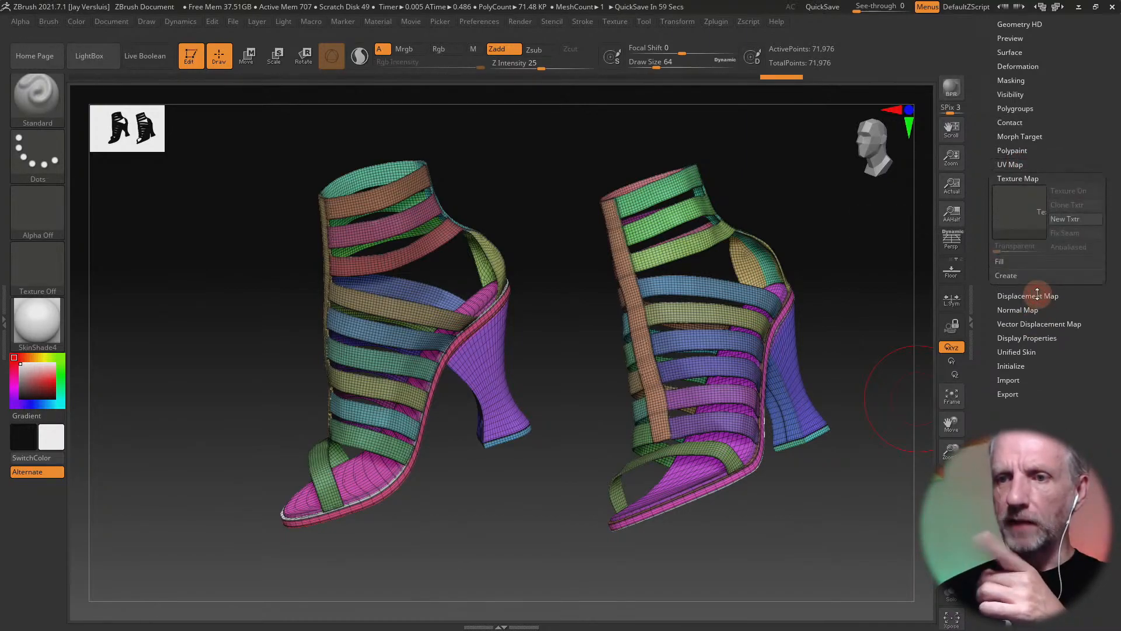
pyautogui.click(1019, 164)
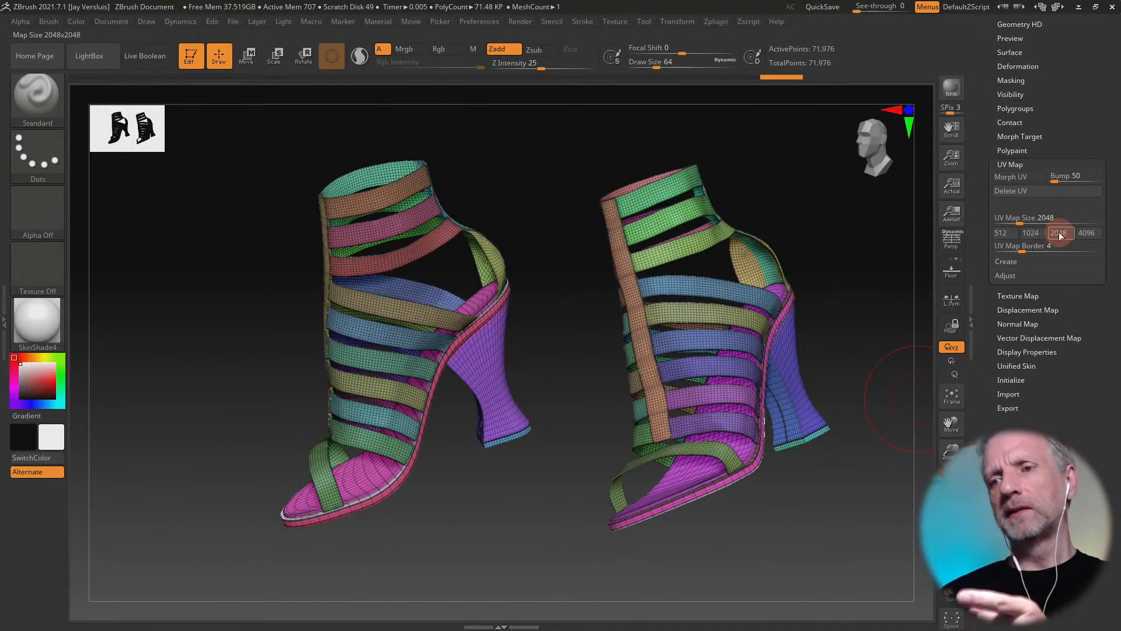
# Polypaint both pumps with the colours of their polygroups using Polypaint From Polygroups
pyautogui.click(1021, 165)
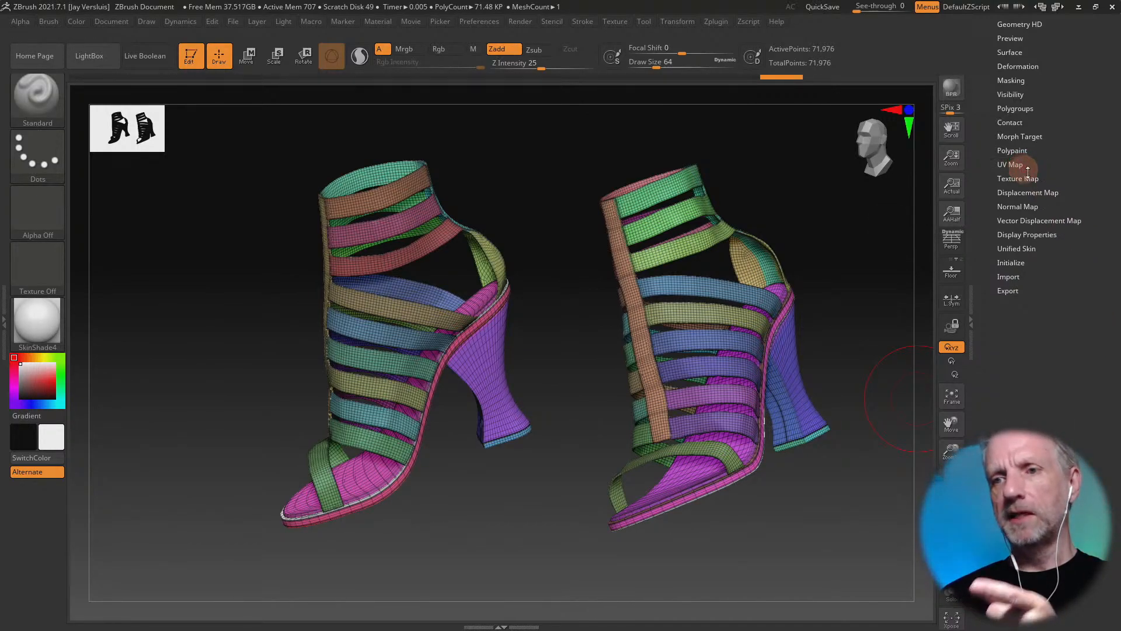
pyautogui.click(1020, 180)
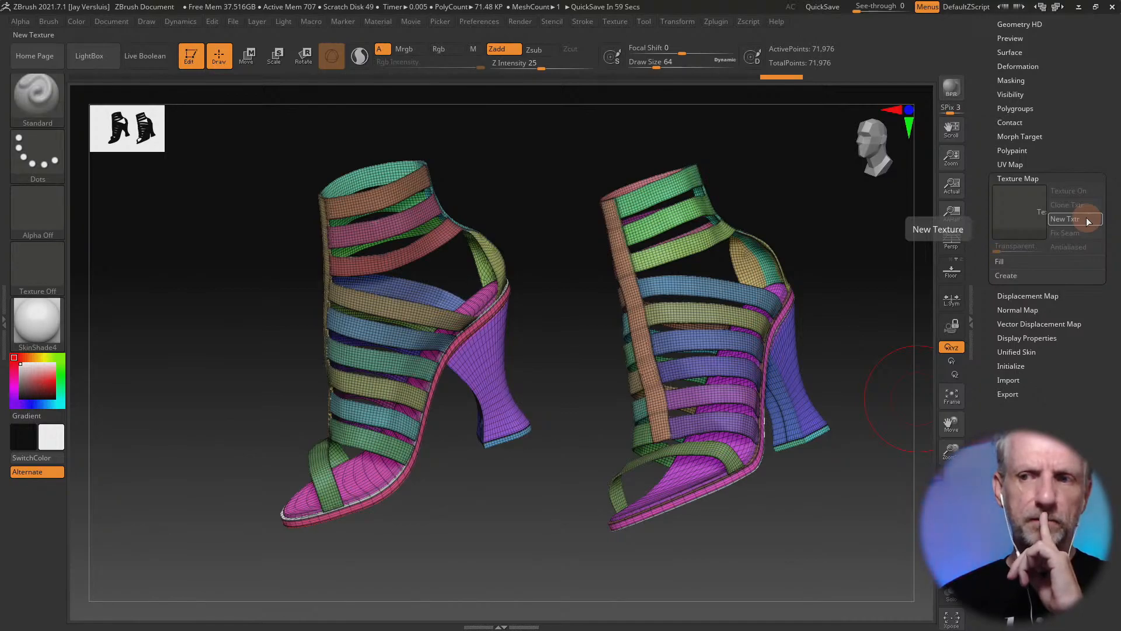
pyautogui.click(1020, 150)
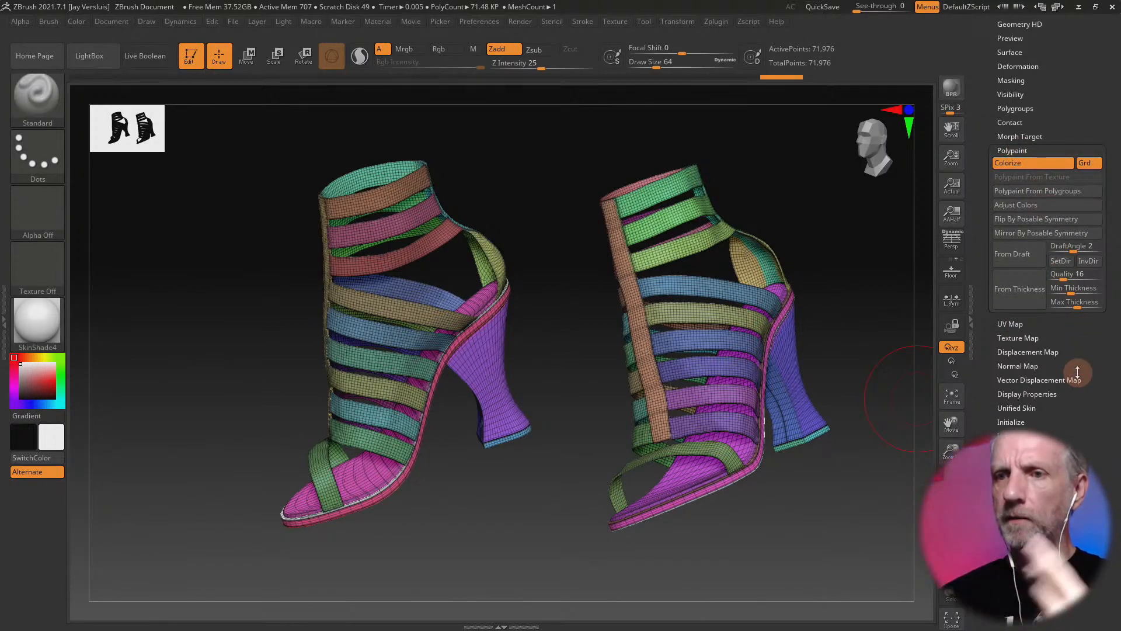
pyautogui.click(1066, 192)
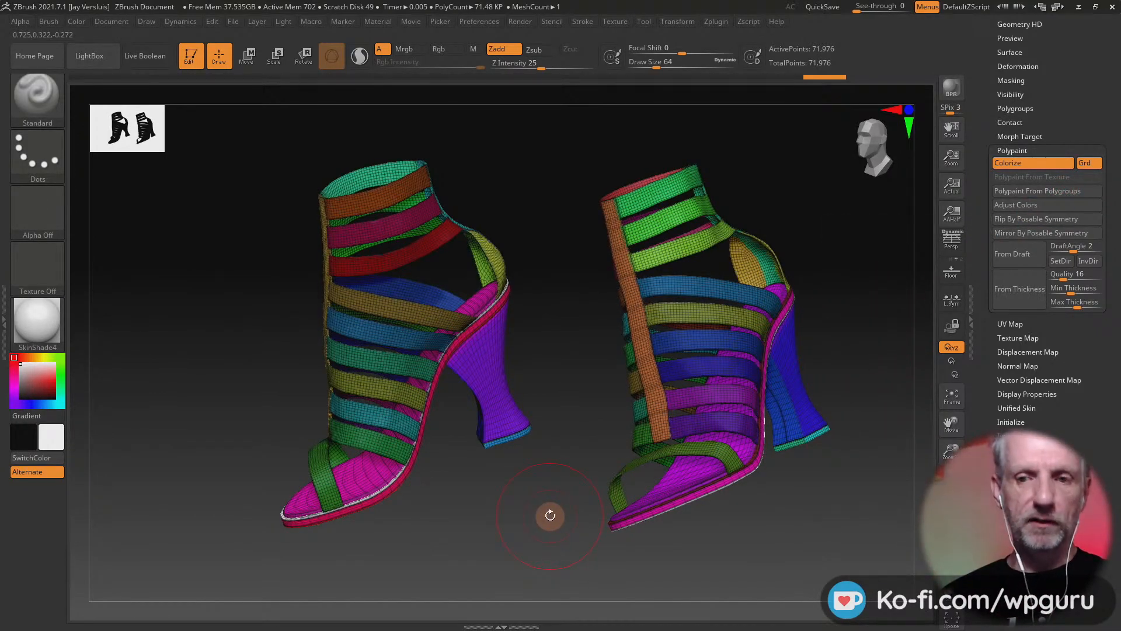
# Create a texture map for the pumps from the polypaint and clone it into the texture palette
pyautogui.click(1031, 337)
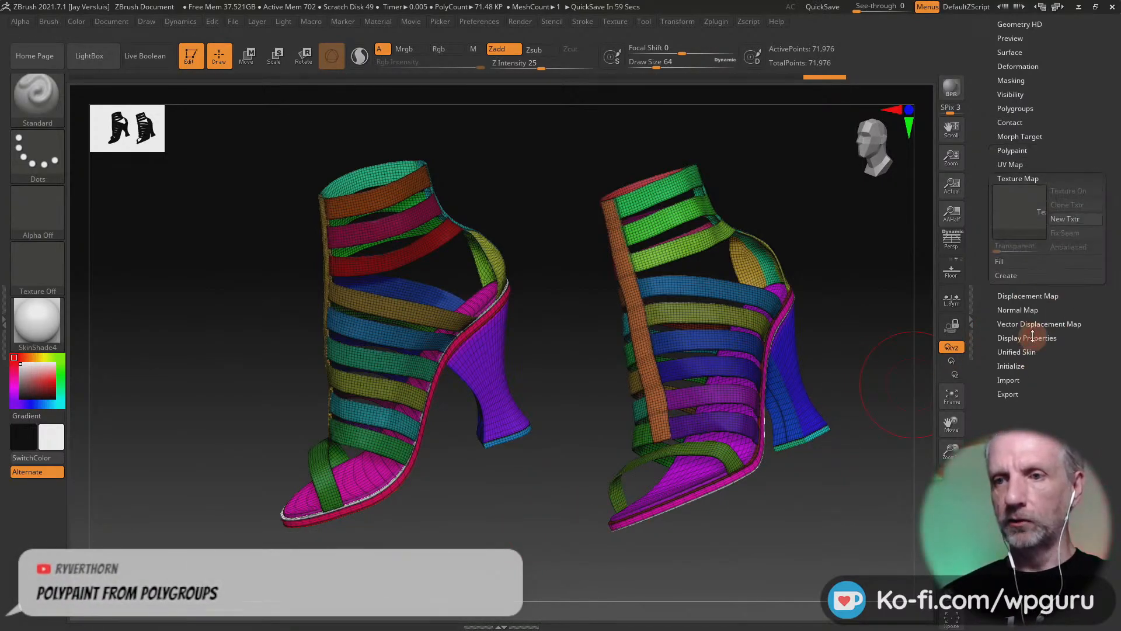
pyautogui.click(1078, 222)
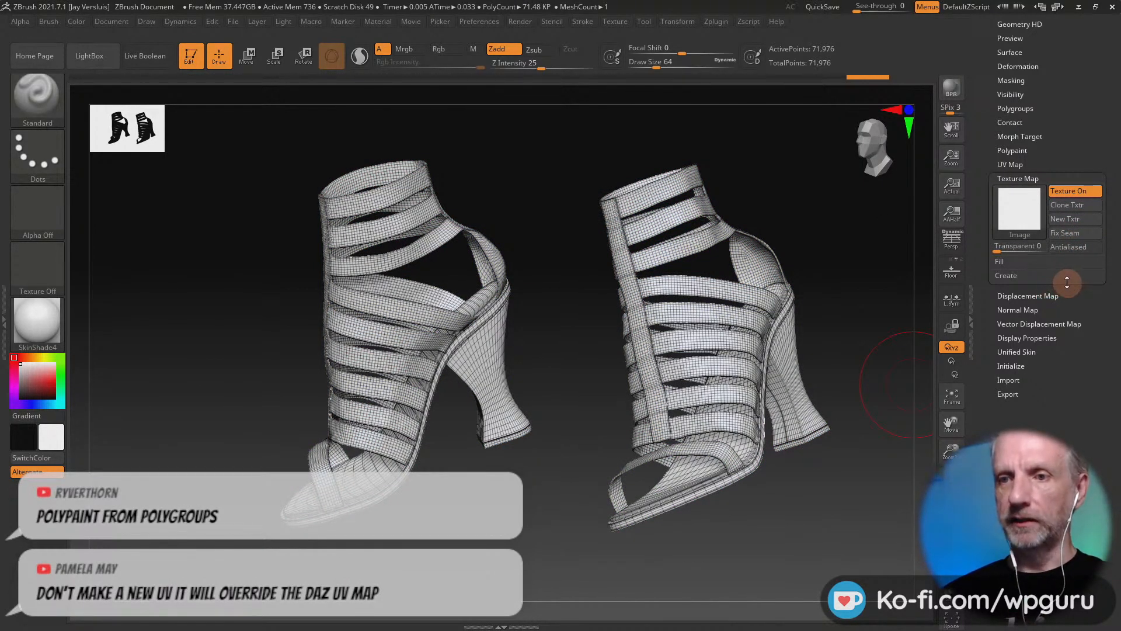
pyautogui.click(1024, 275)
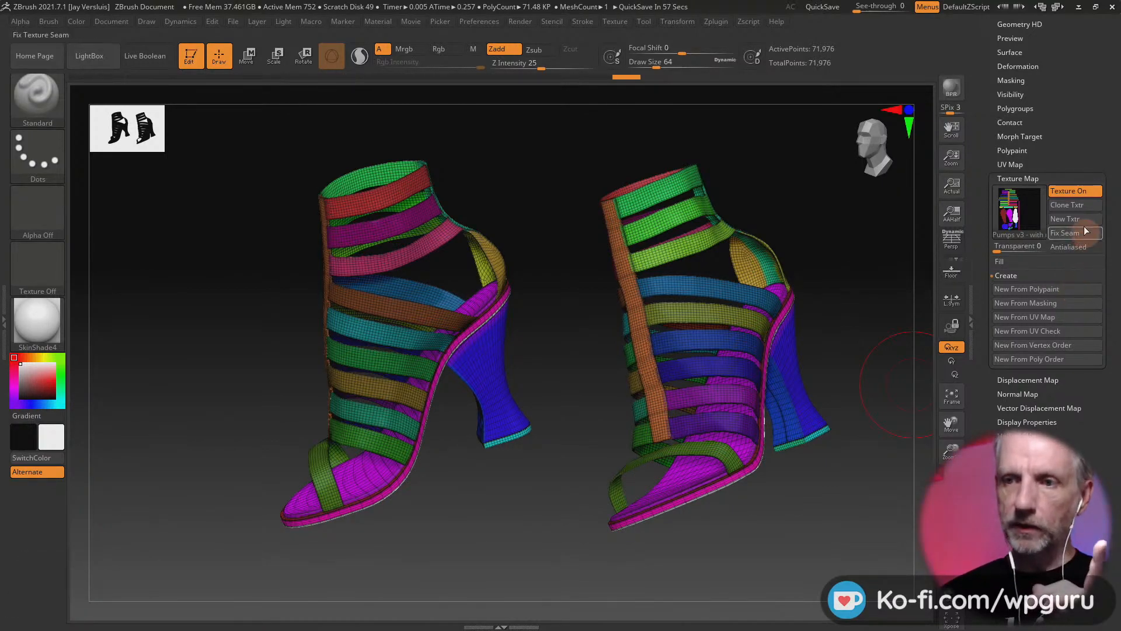
pyautogui.click(1091, 205)
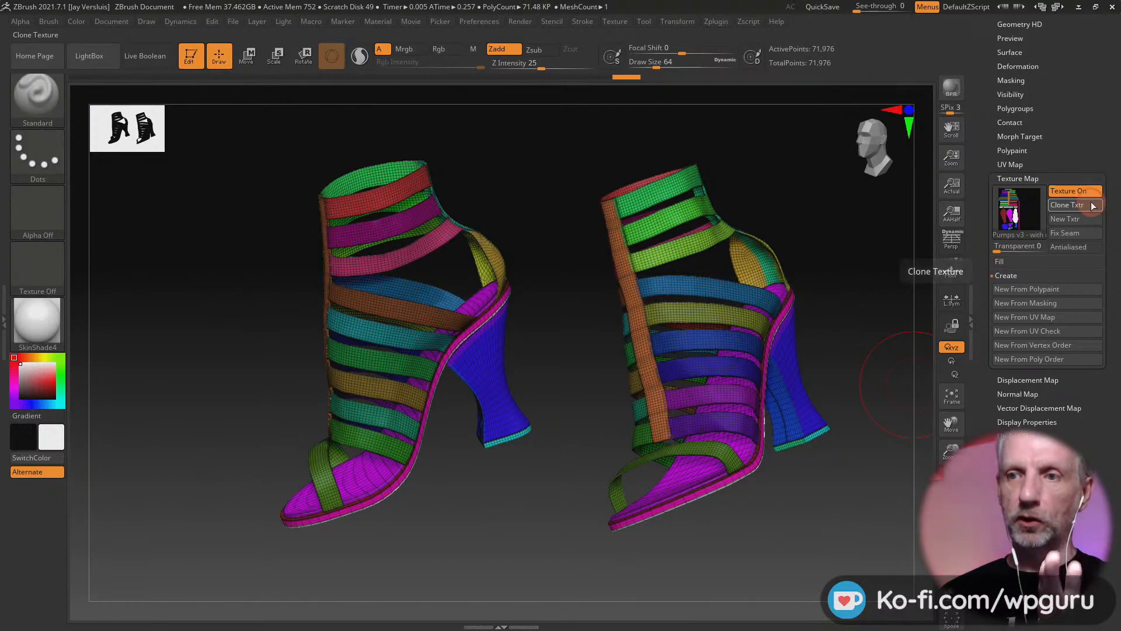
pyautogui.click(41, 264)
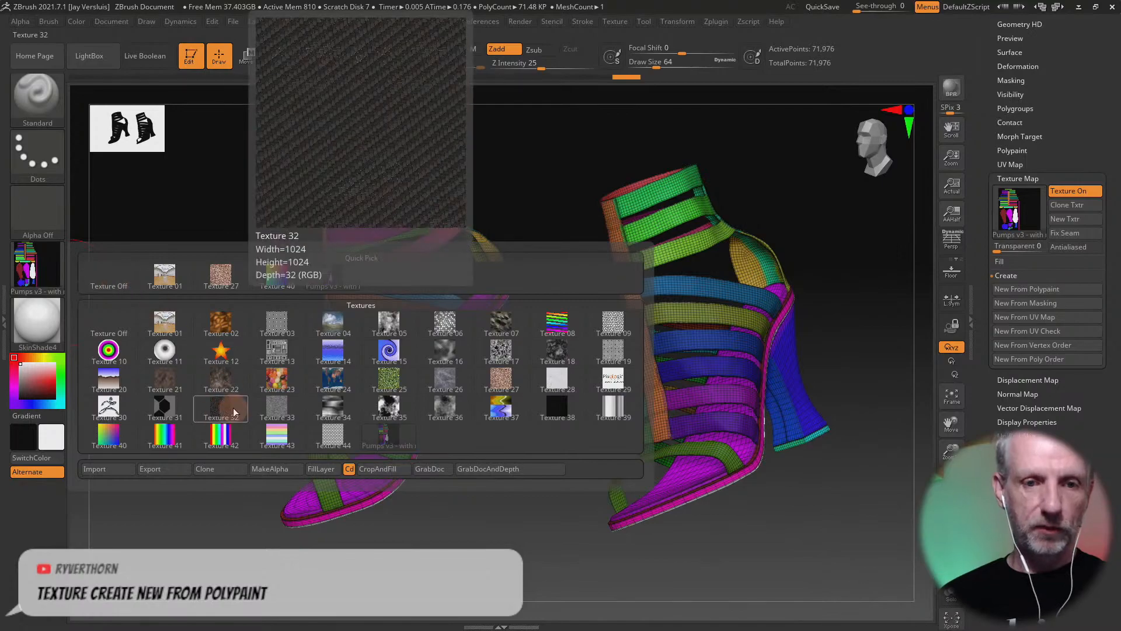
pyautogui.click(173, 473)
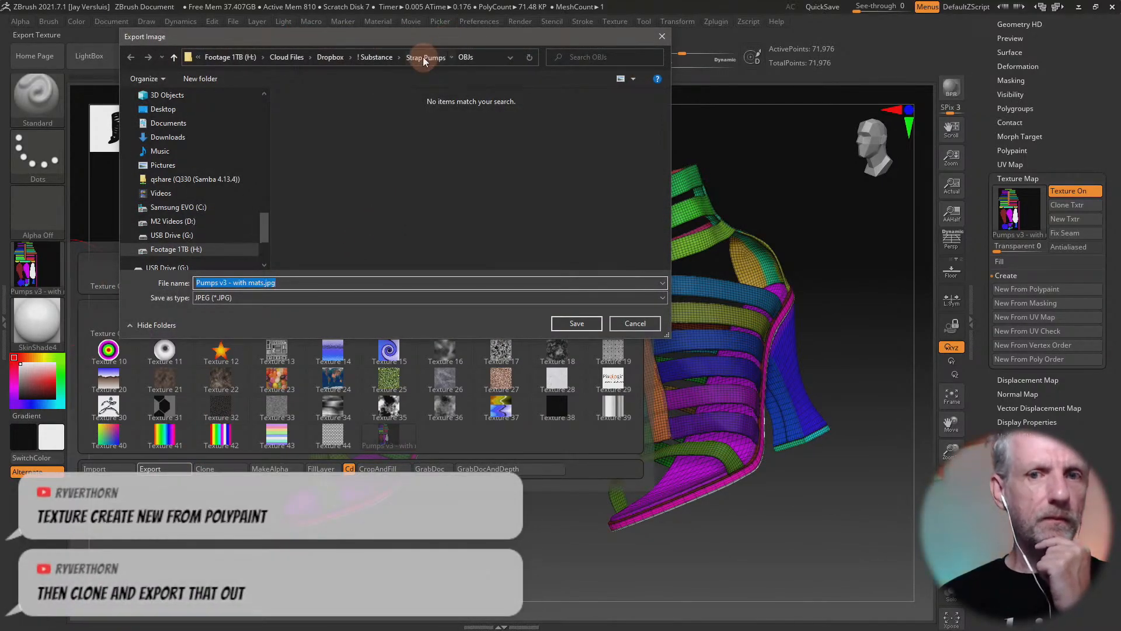
pyautogui.click(426, 57)
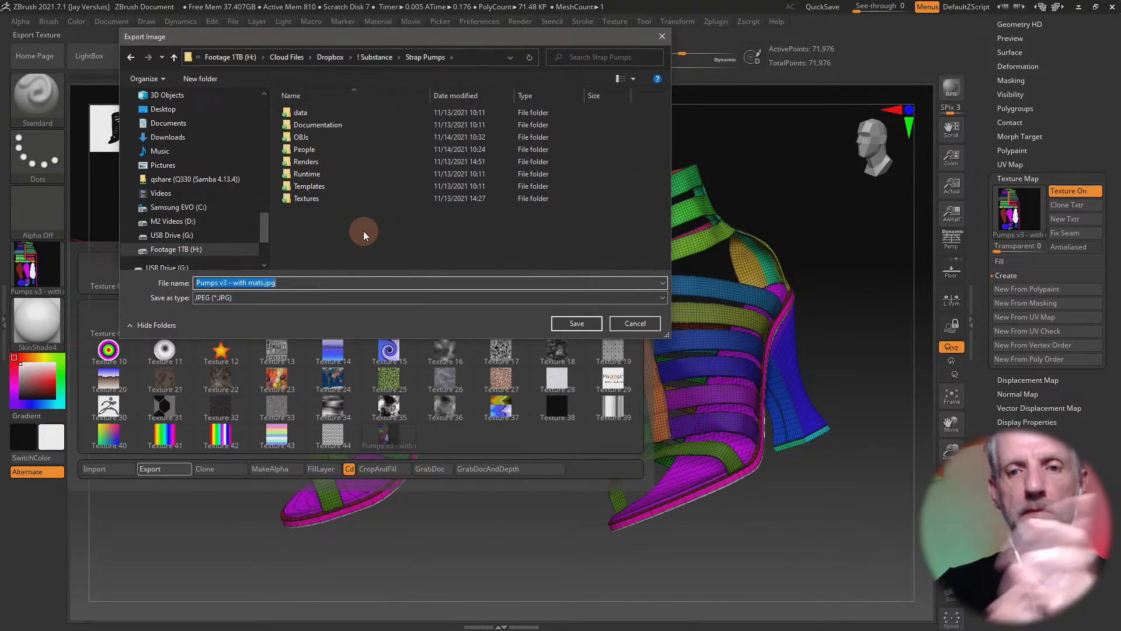
pyautogui.click(642, 323)
pyautogui.press('space')
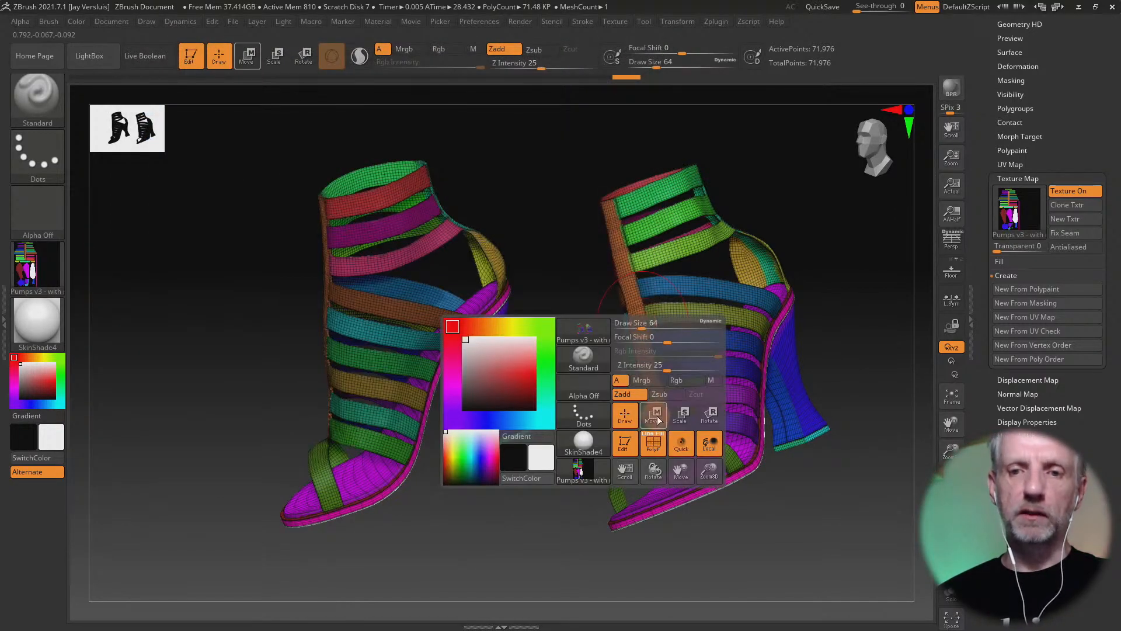
# Review the UV Master, UV Map and Texture Map options and preview the cloned pumps texture
pyautogui.click(692, 19)
pyautogui.click(716, 21)
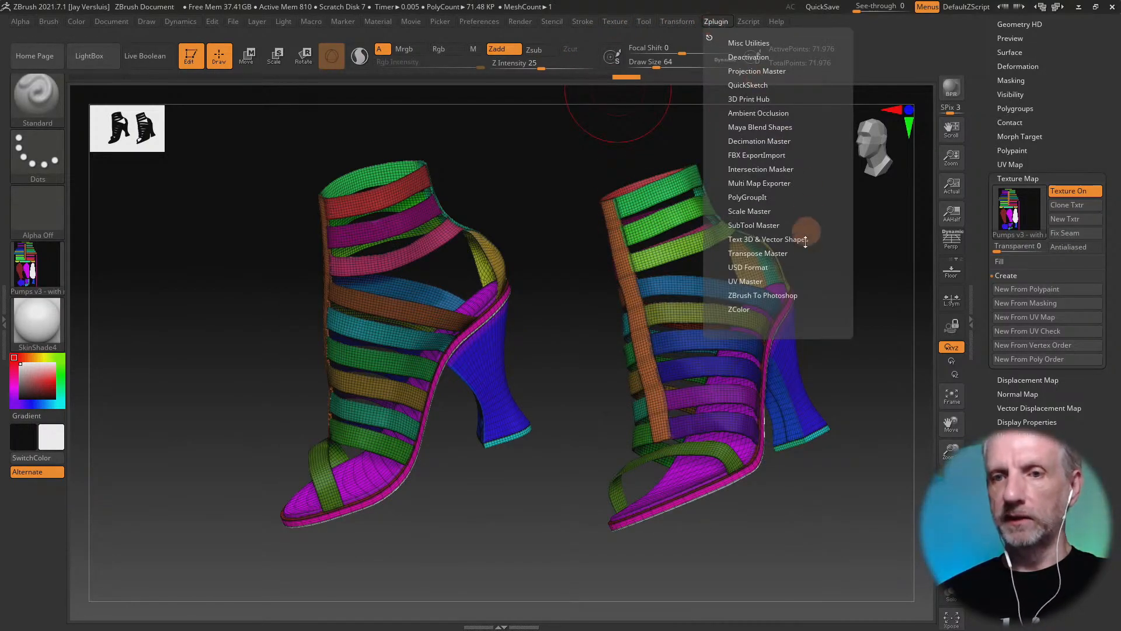
pyautogui.click(759, 282)
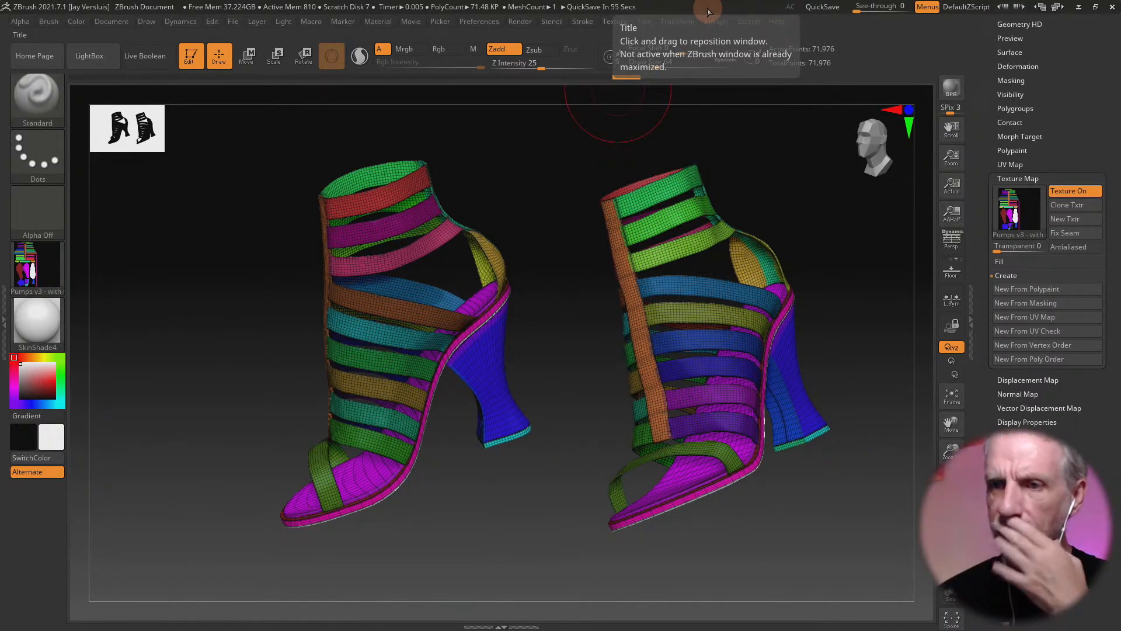
pyautogui.click(1024, 164)
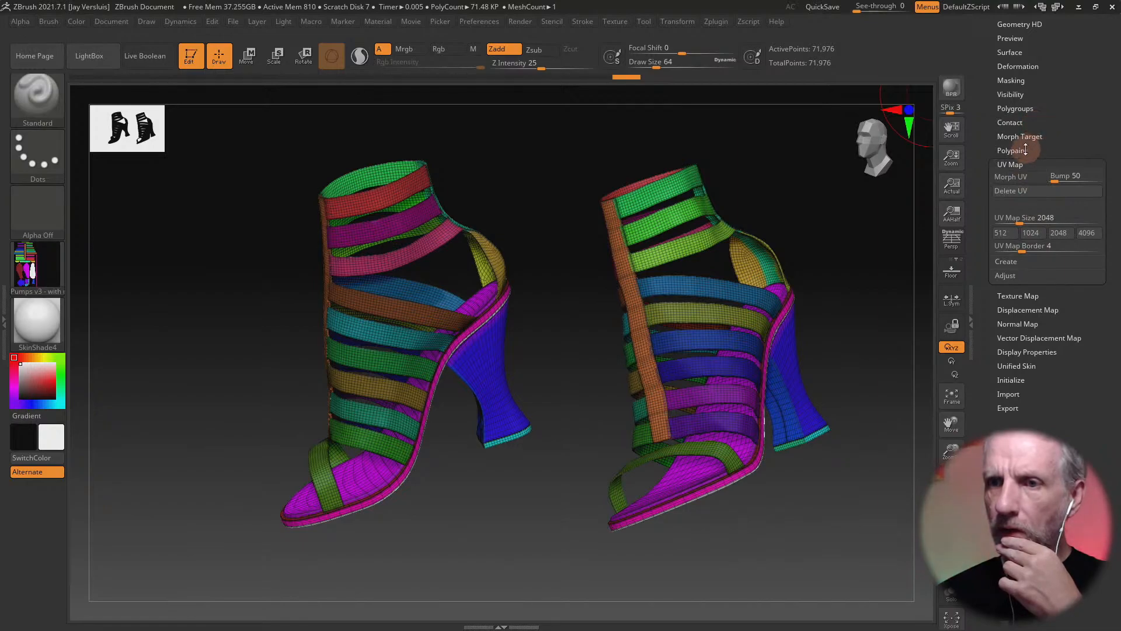
pyautogui.click(1019, 296)
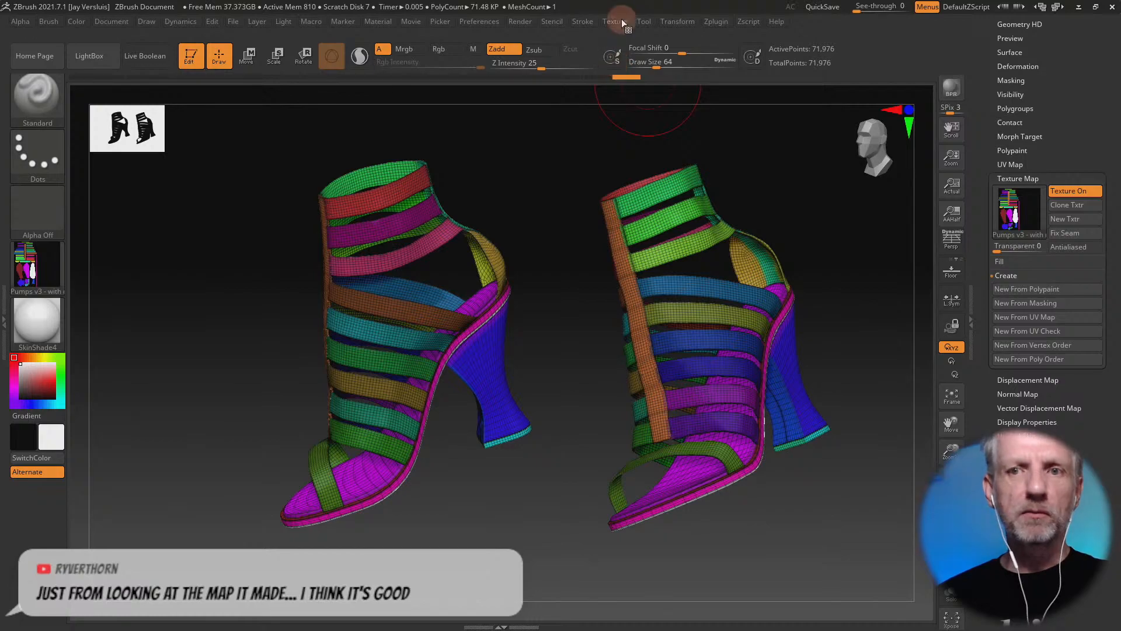
pyautogui.click(709, 21)
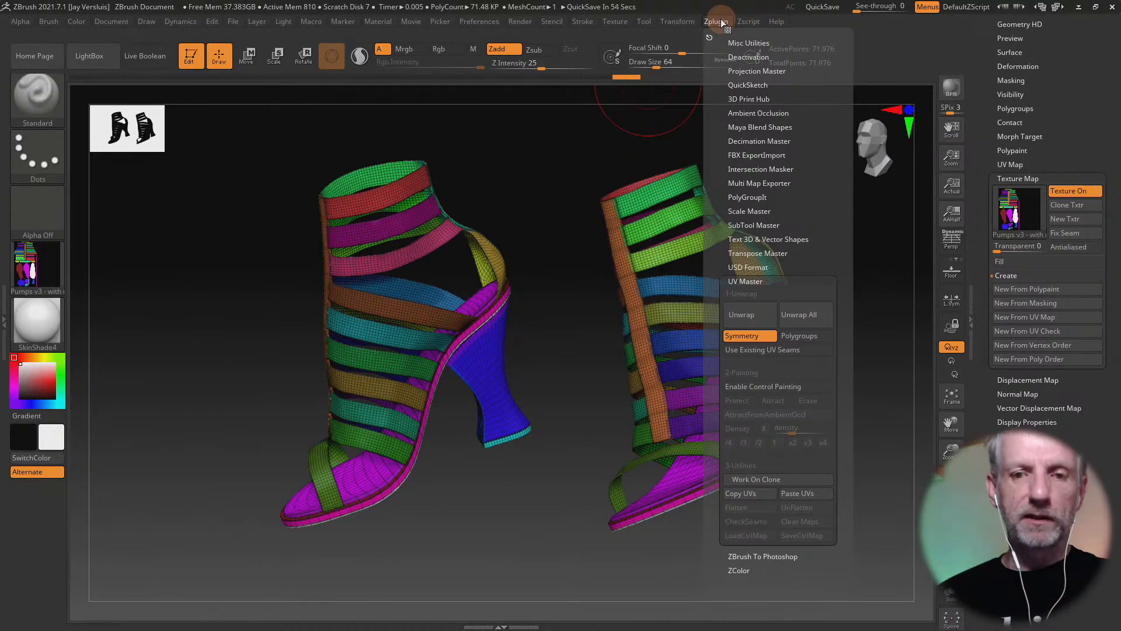
pyautogui.moveTo(51, 271)
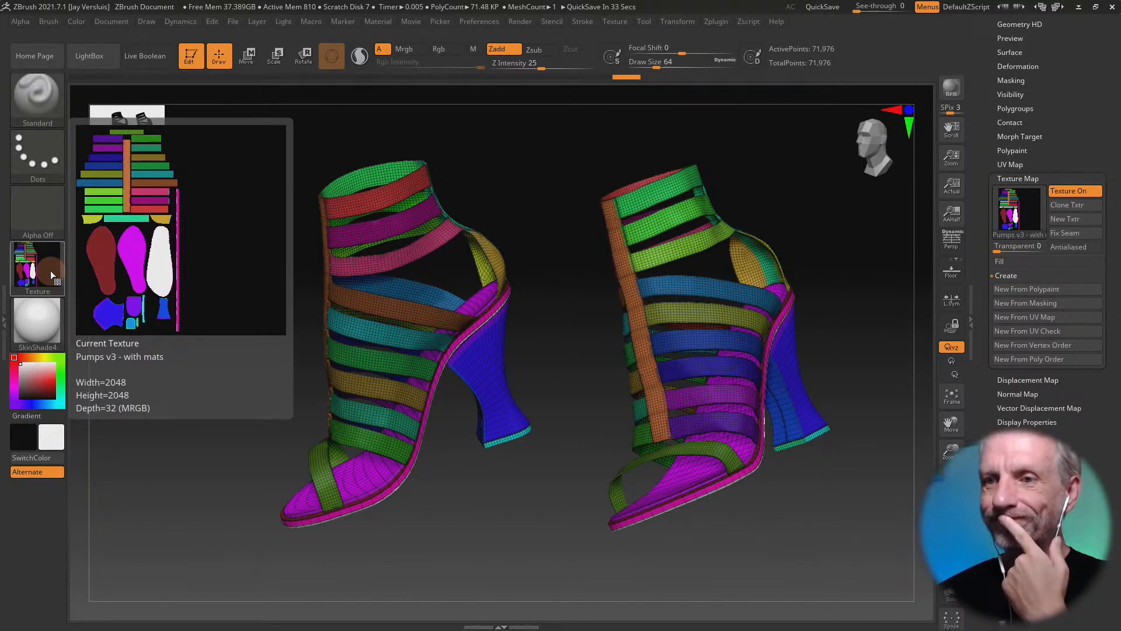
pyautogui.click(708, 20)
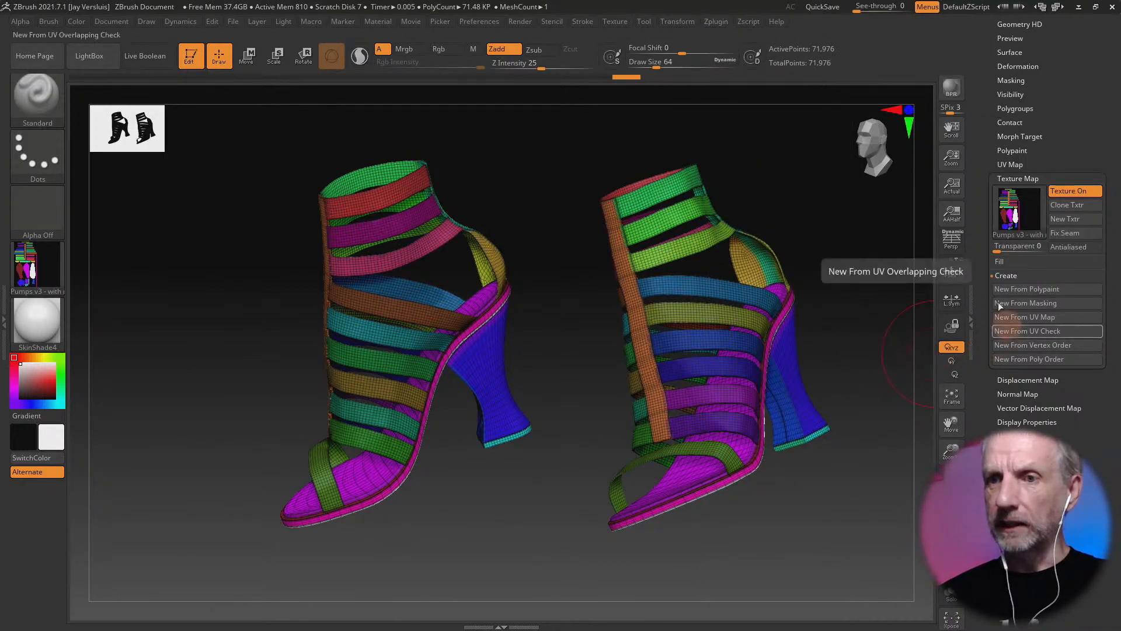
# Flatten the pumps with Morph UV, view the layout from the front, and compare it repeatedly with the 3D shape
pyautogui.click(1011, 165)
pyautogui.click(1013, 177)
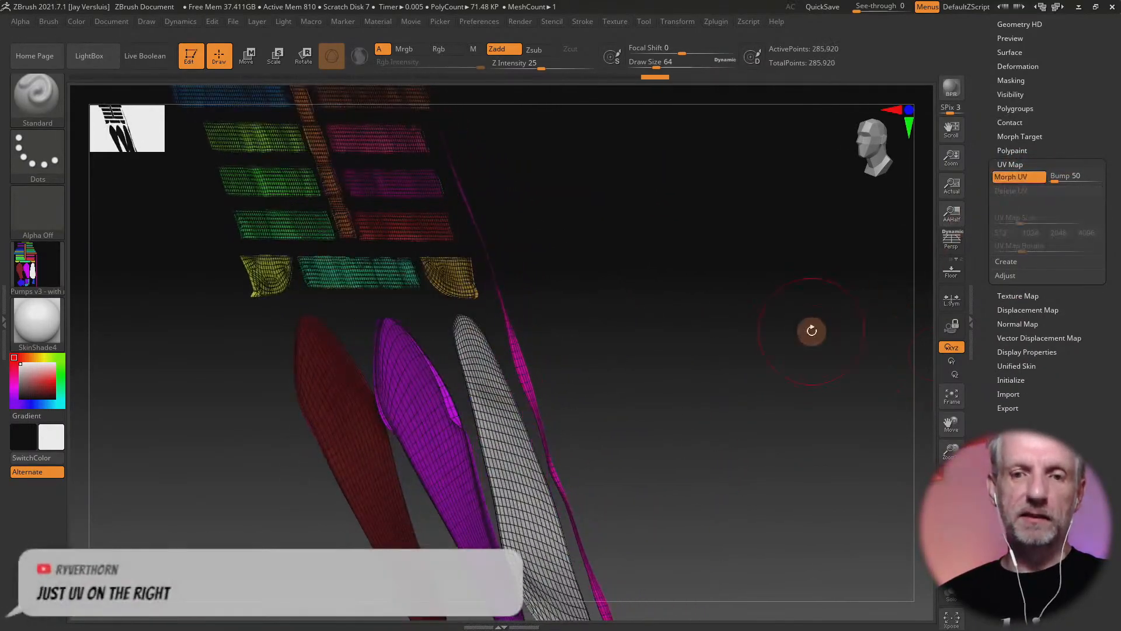
pyautogui.moveTo(811, 331)
pyautogui.mouseDown()
pyautogui.moveTo(838, 452)
pyautogui.moveTo(745, 175)
pyautogui.moveTo(778, 260)
pyautogui.moveTo(779, 226)
pyautogui.moveTo(751, 346)
pyautogui.moveTo(800, 327)
pyautogui.moveTo(796, 318)
pyautogui.moveTo(797, 344)
pyautogui.mouseUp()
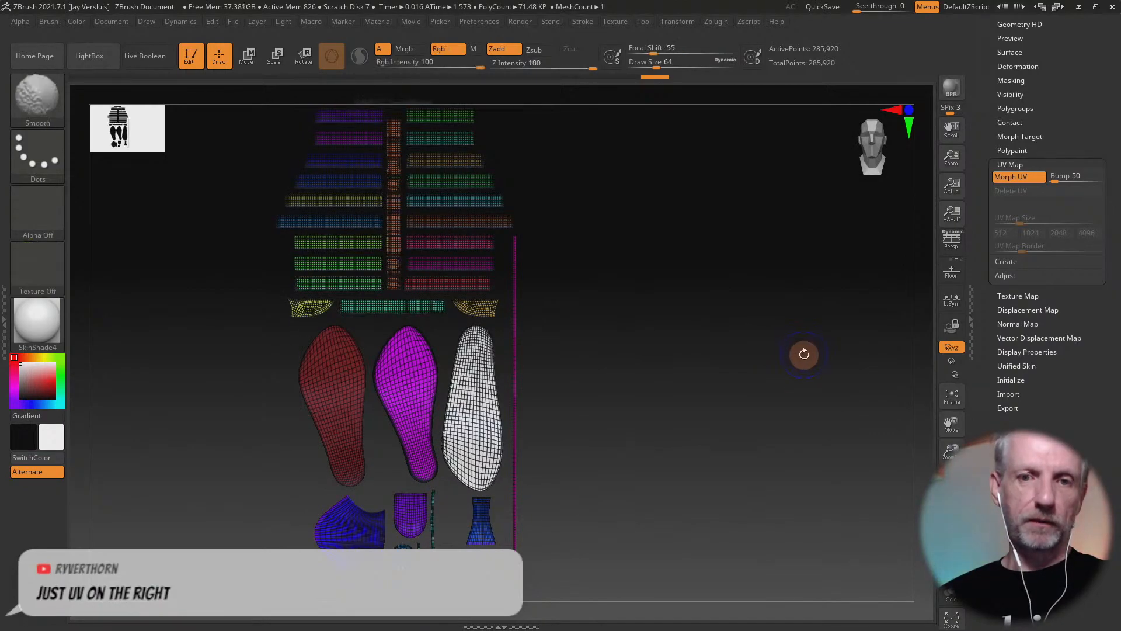
pyautogui.click(1020, 183)
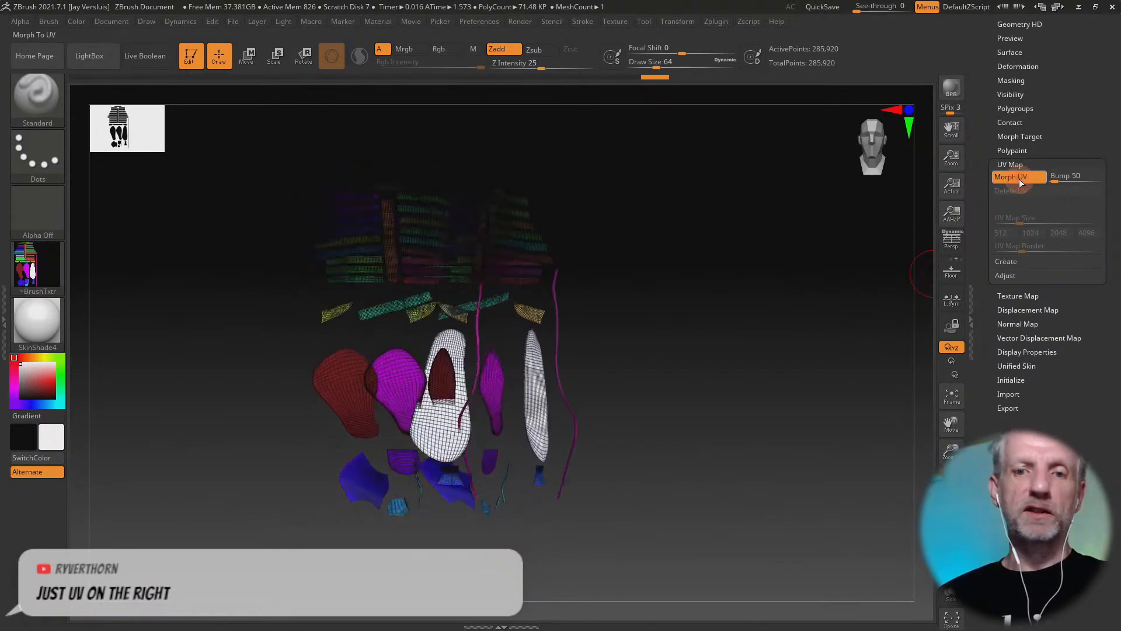
pyautogui.click(1019, 178)
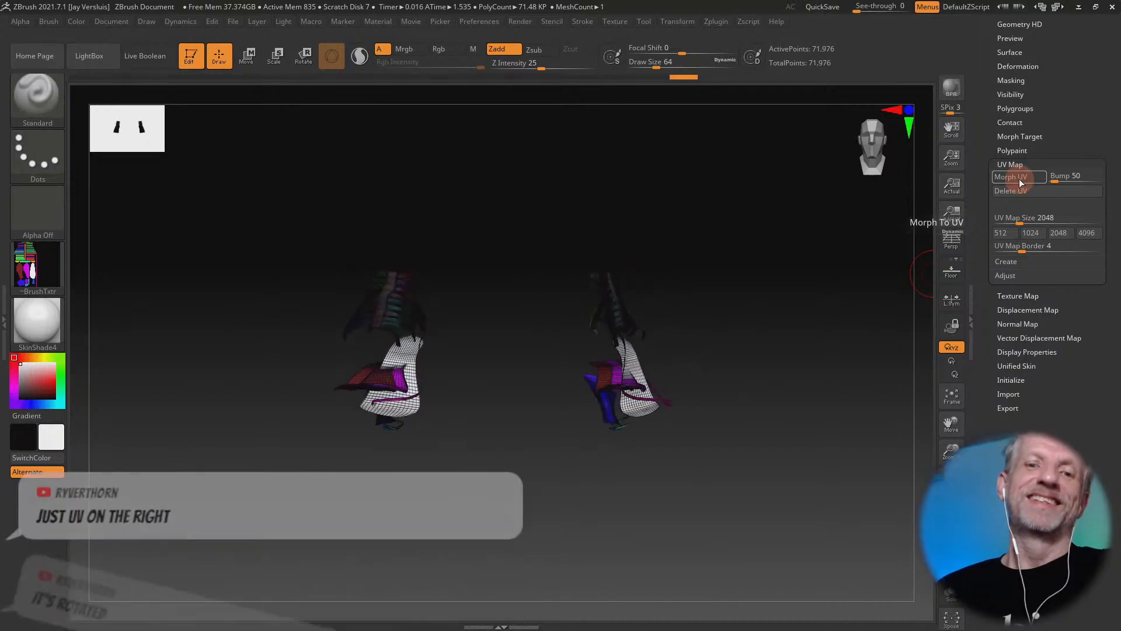
pyautogui.click(1018, 179)
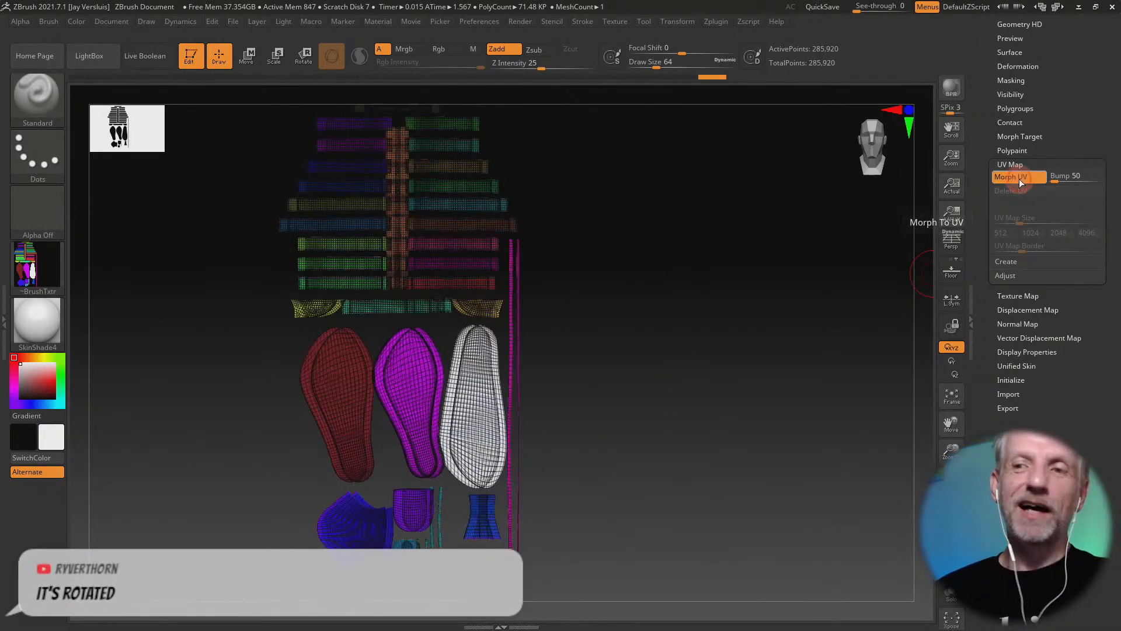
pyautogui.click(1018, 179)
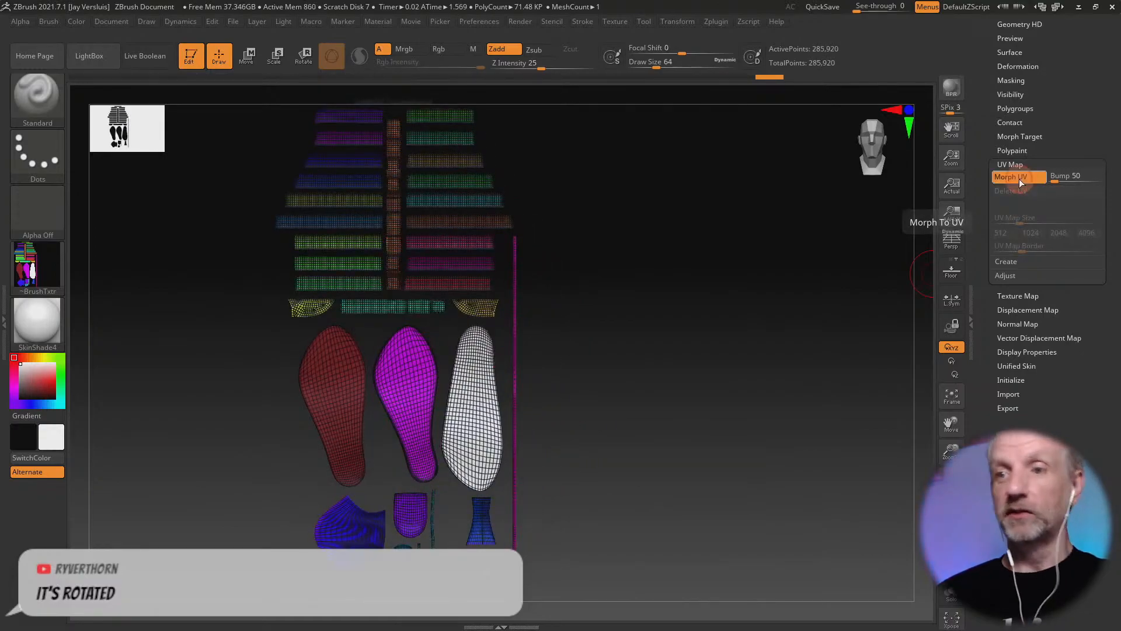
pyautogui.click(1019, 178)
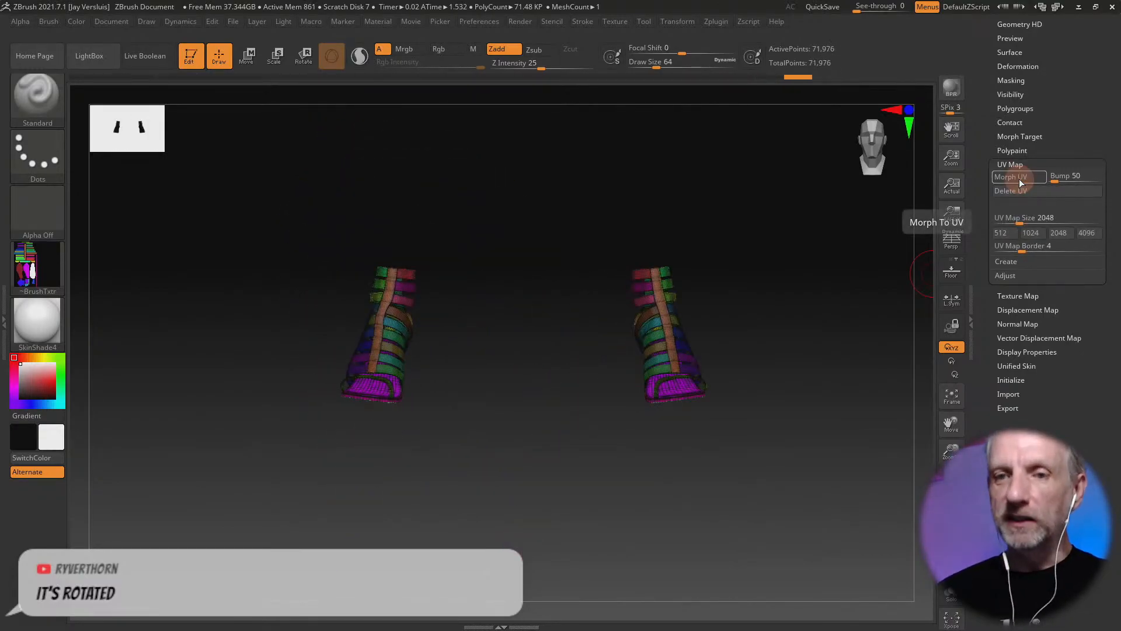
pyautogui.click(1018, 179)
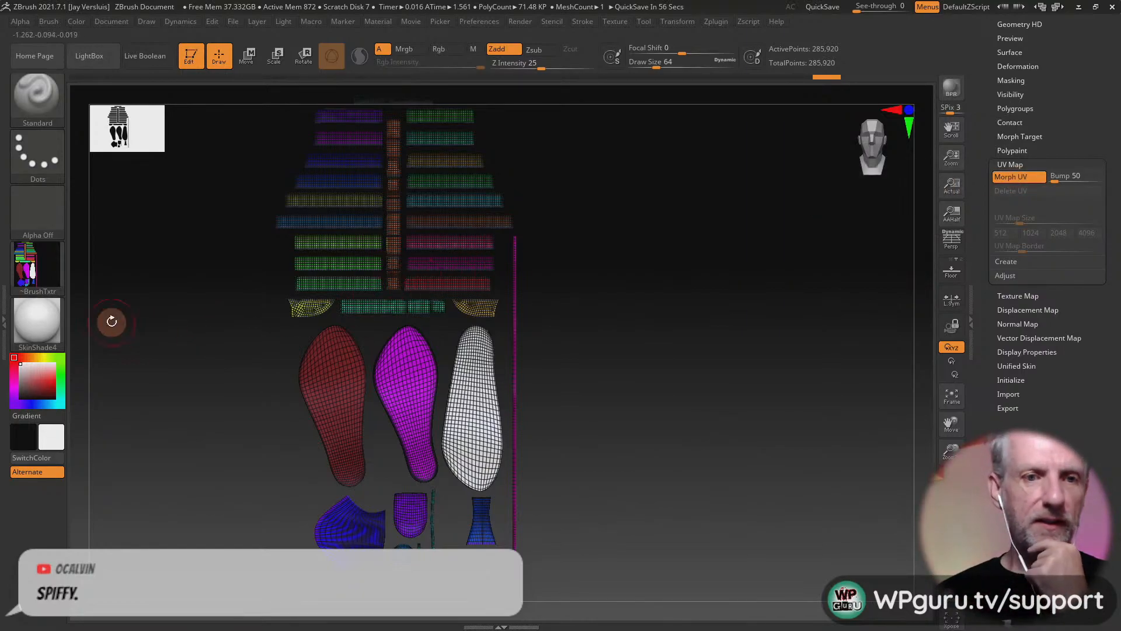
# Examine the texture palette and the Texture Map creation options alongside the flattened UV layout
pyautogui.click(48, 278)
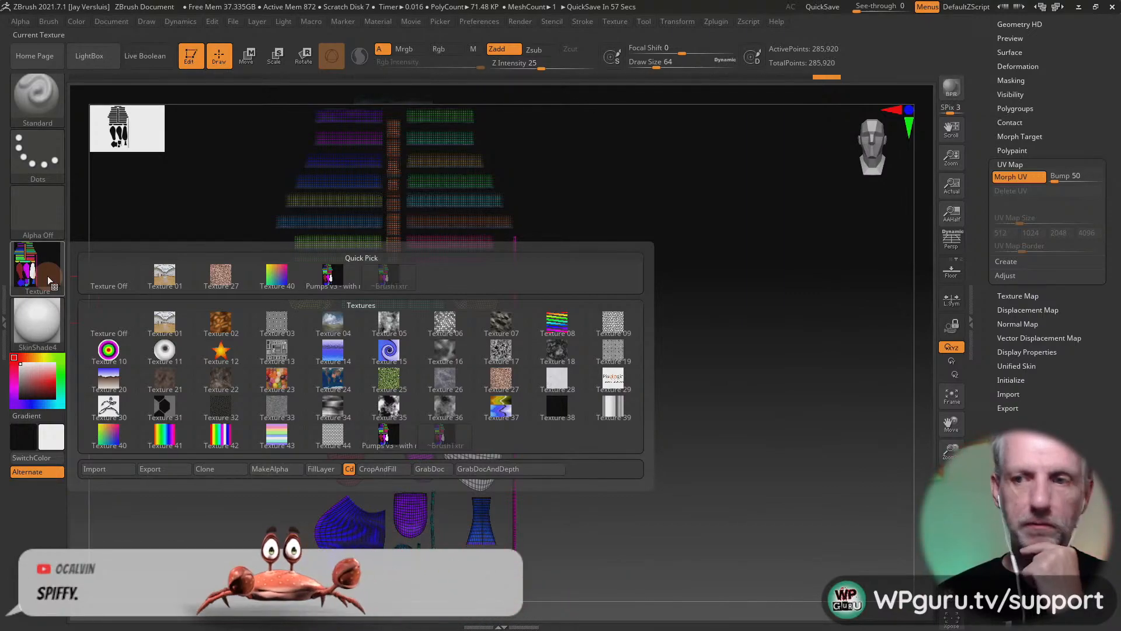
pyautogui.press('space')
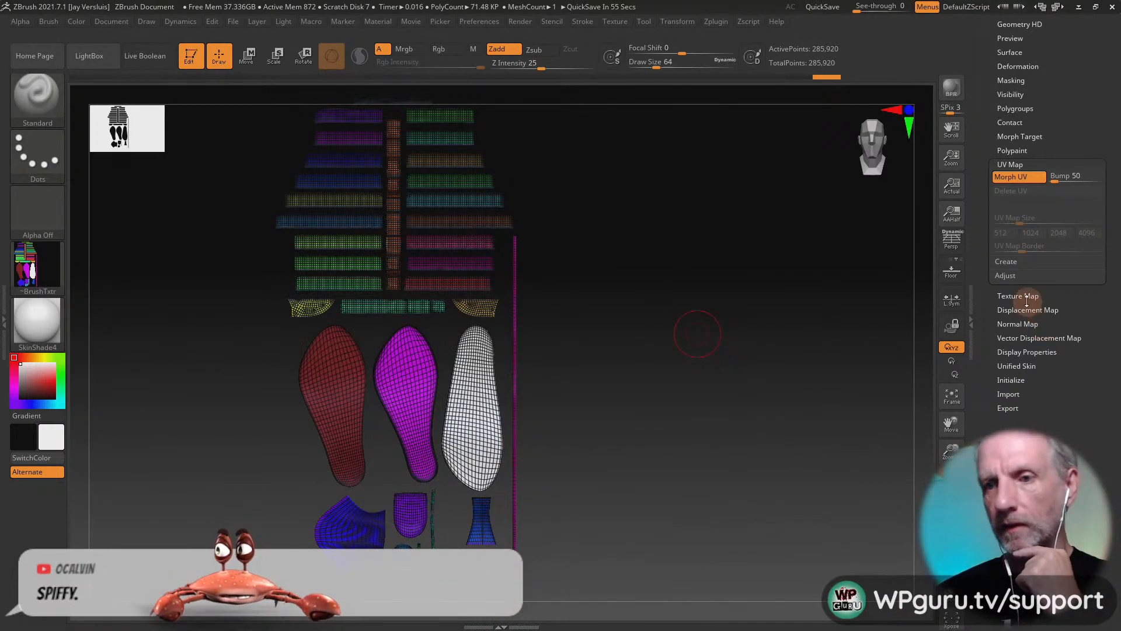
pyautogui.click(1018, 295)
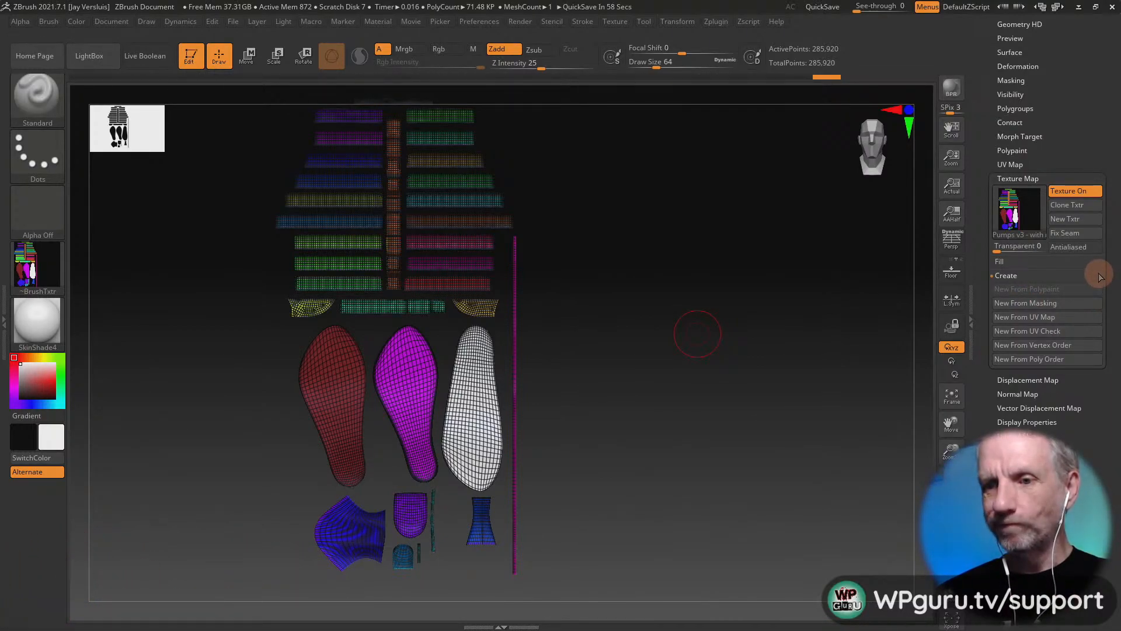
# Switch off Morph UV, flip the pumps' UVs vertically with Flip V, and return to the Texture Map creation options
pyautogui.click(1022, 164)
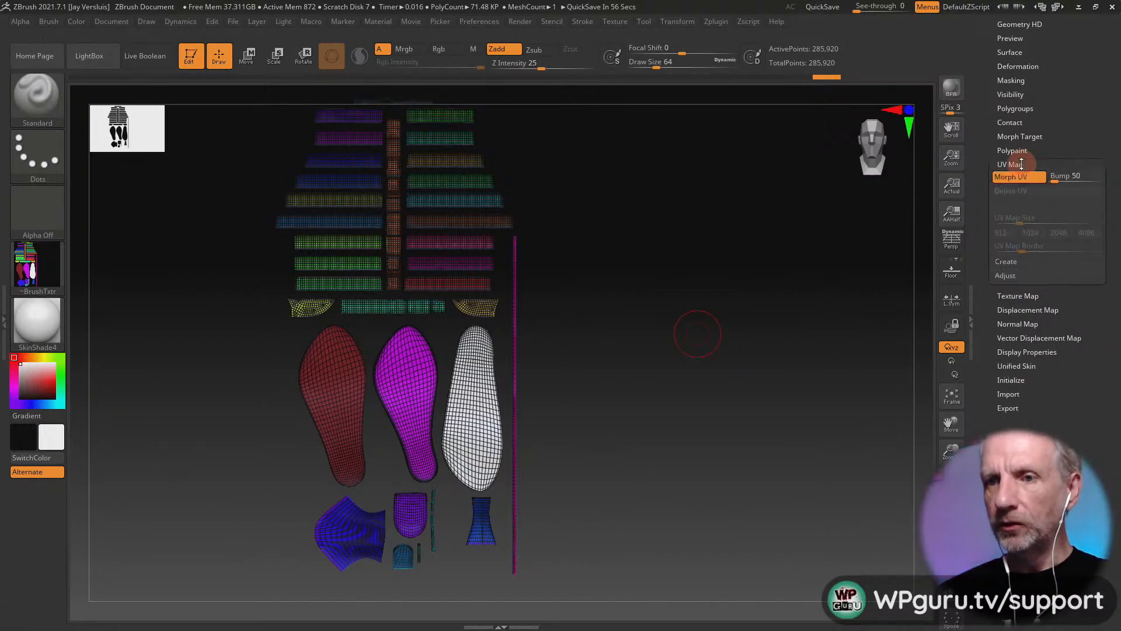
pyautogui.click(1005, 275)
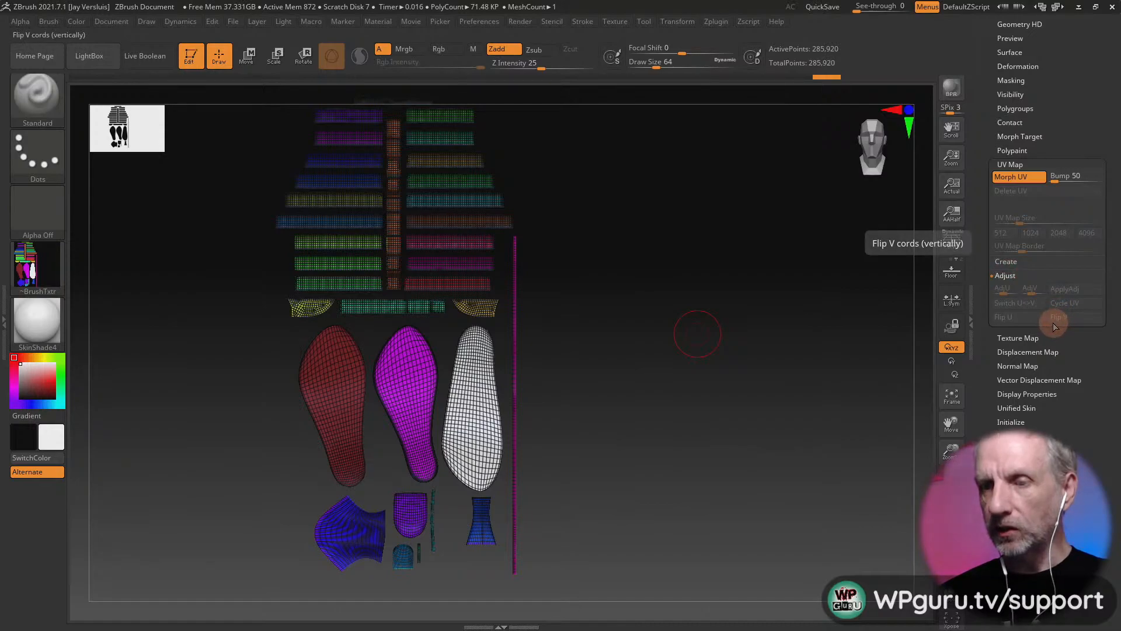
pyautogui.click(1037, 183)
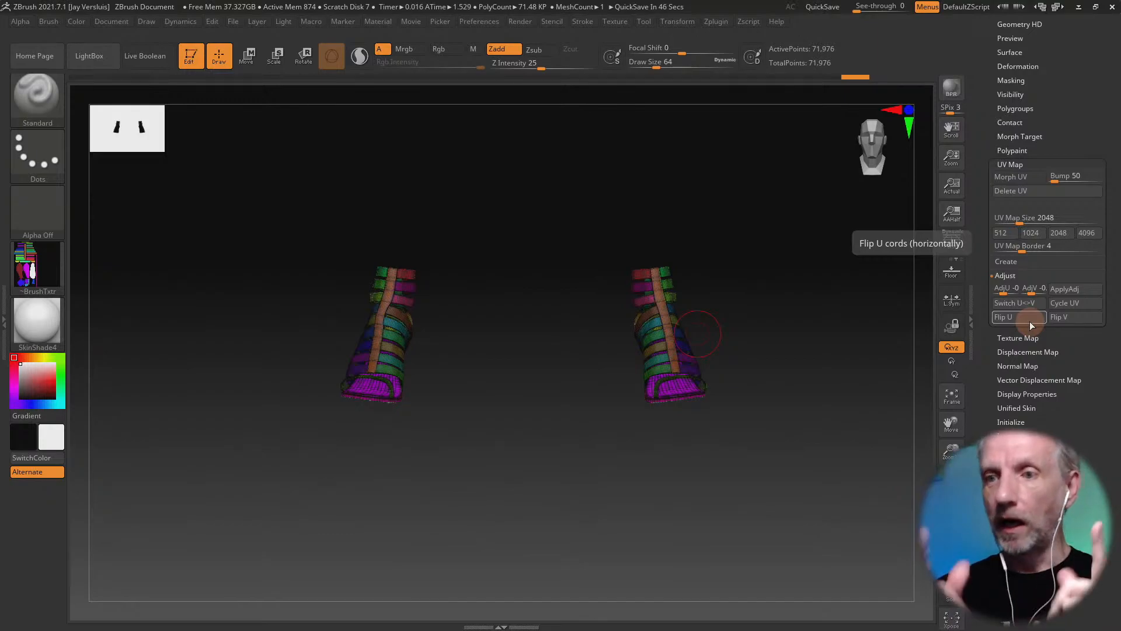
pyautogui.click(1084, 318)
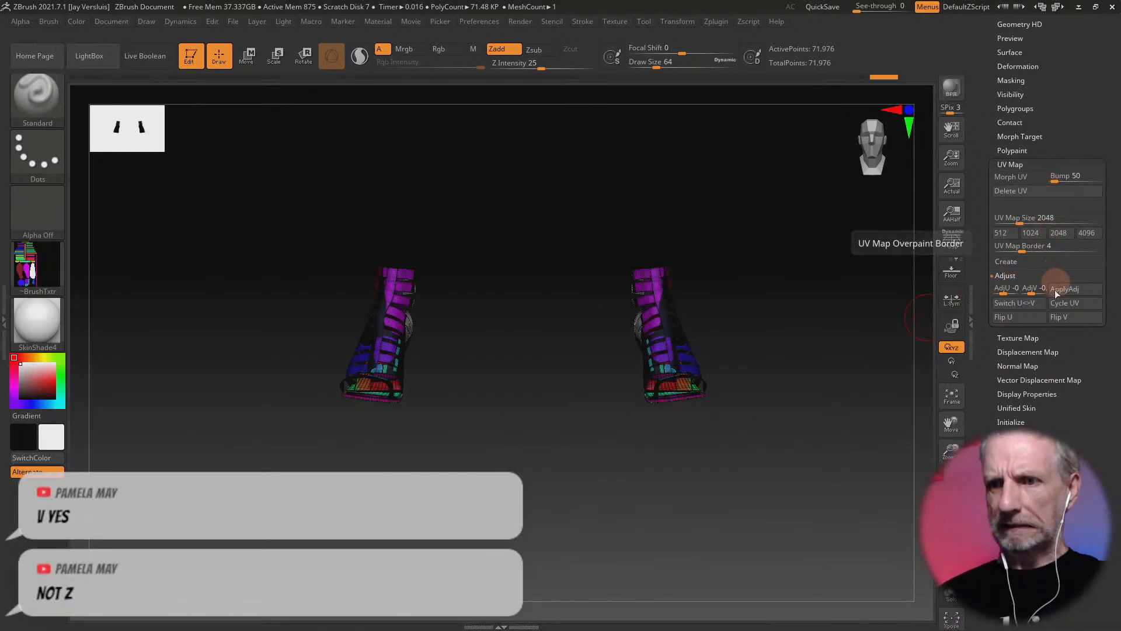
pyautogui.click(1022, 337)
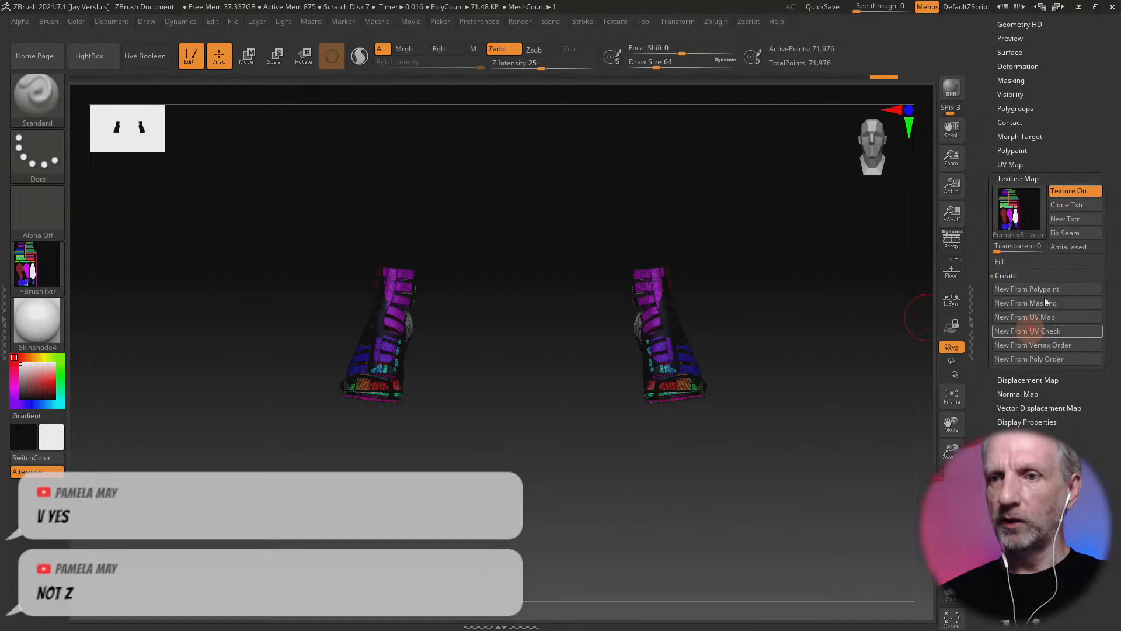
# Generate a new texture map from the pumps' polypaint and clone it into the texture palette
pyautogui.click(1080, 209)
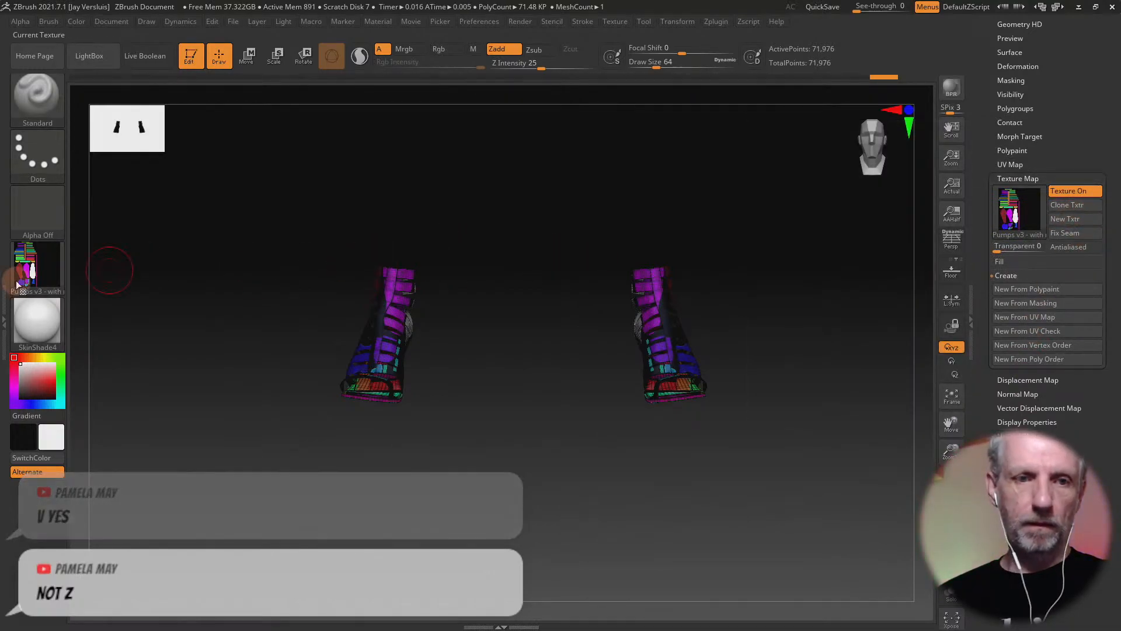
pyautogui.moveTo(39, 278)
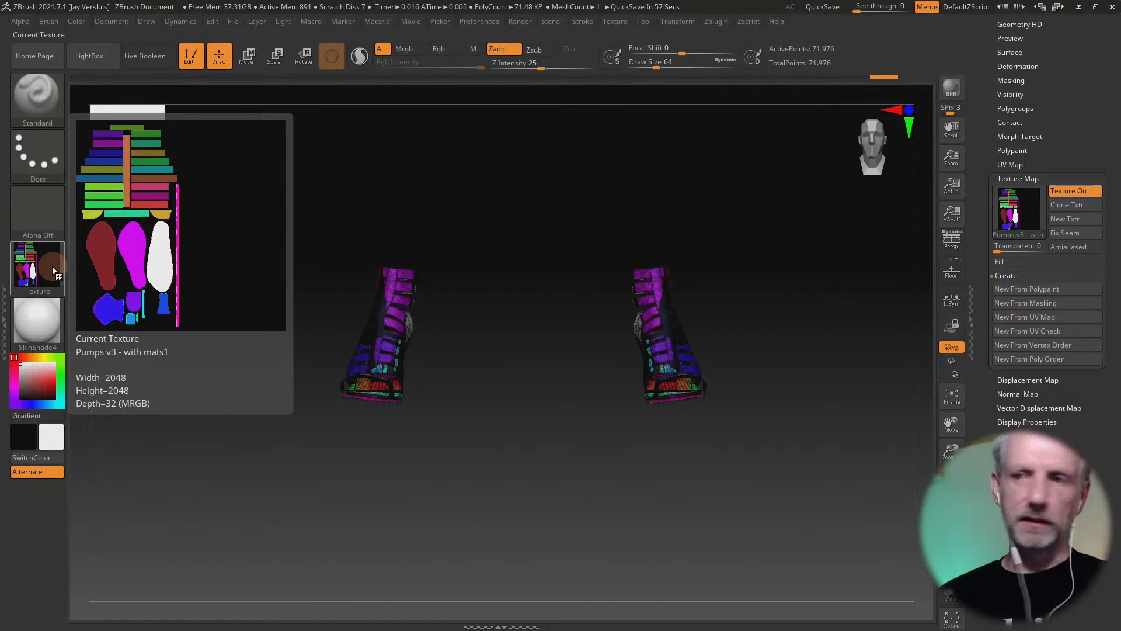
pyautogui.click(1070, 191)
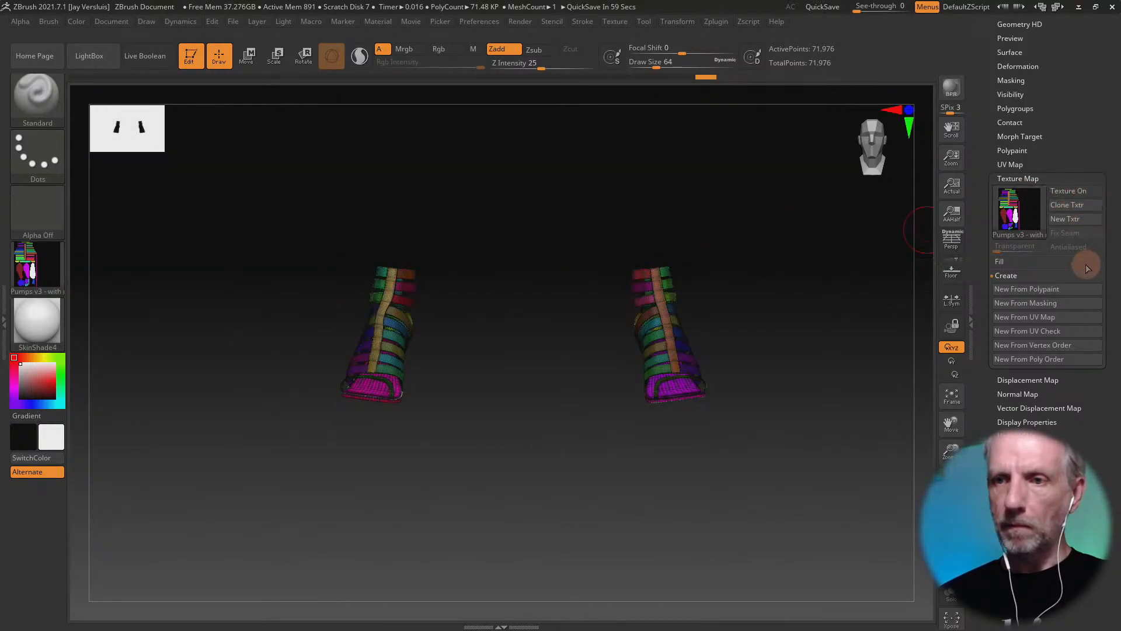
pyautogui.click(1089, 195)
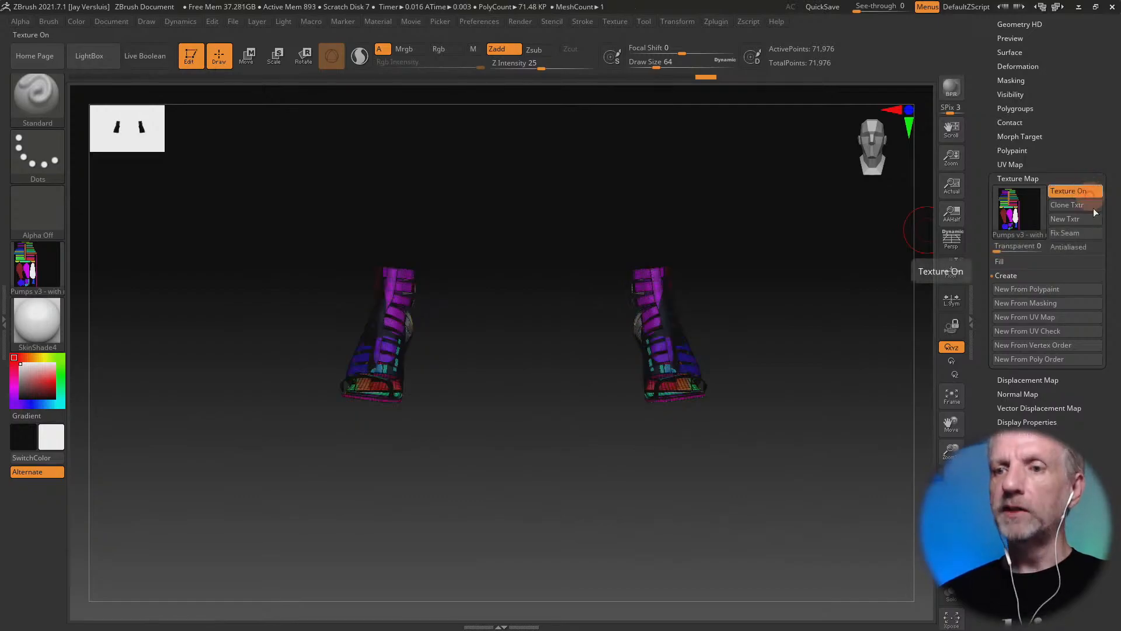
pyautogui.click(1060, 286)
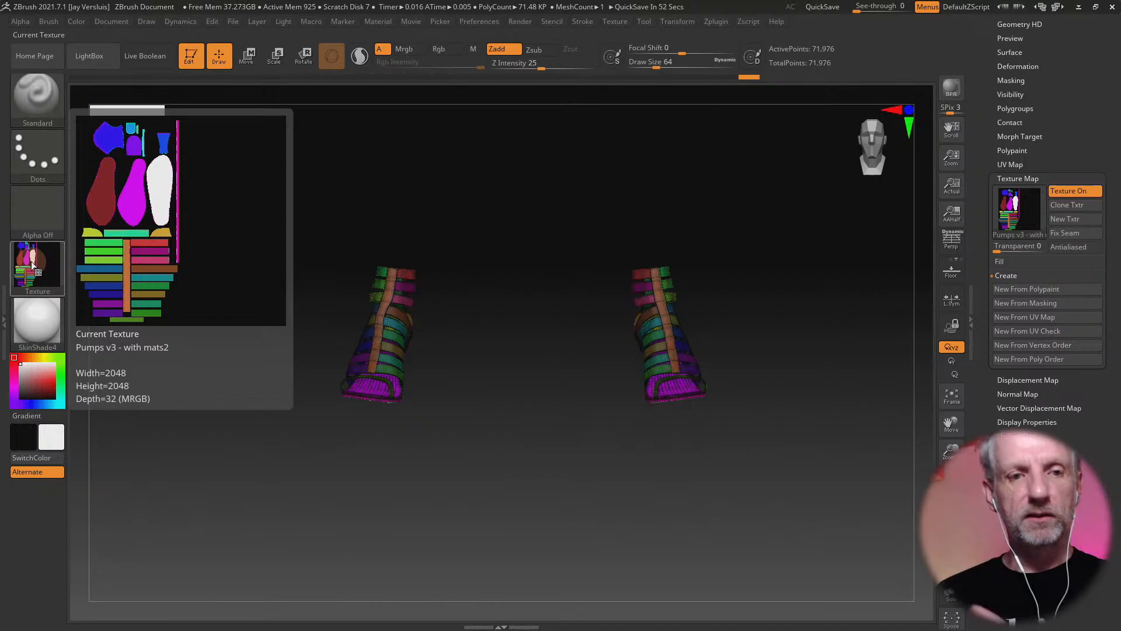
# Start exporting the cloned polypaint texture and browse to the Textures folder inside Strap Pumps
pyautogui.click(31, 261)
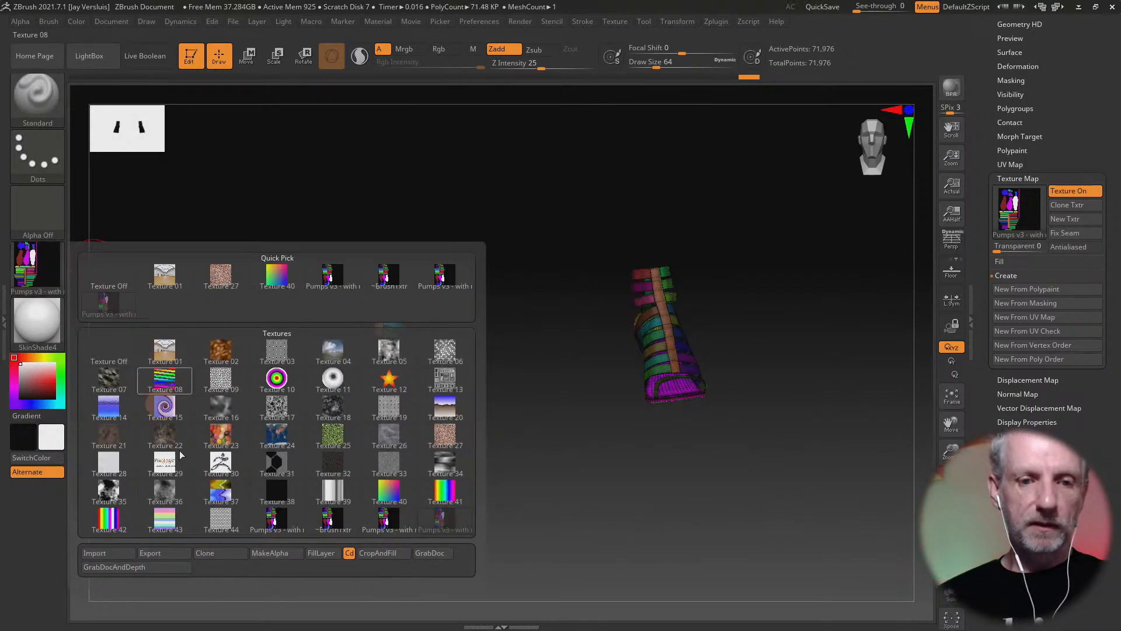
pyautogui.click(175, 554)
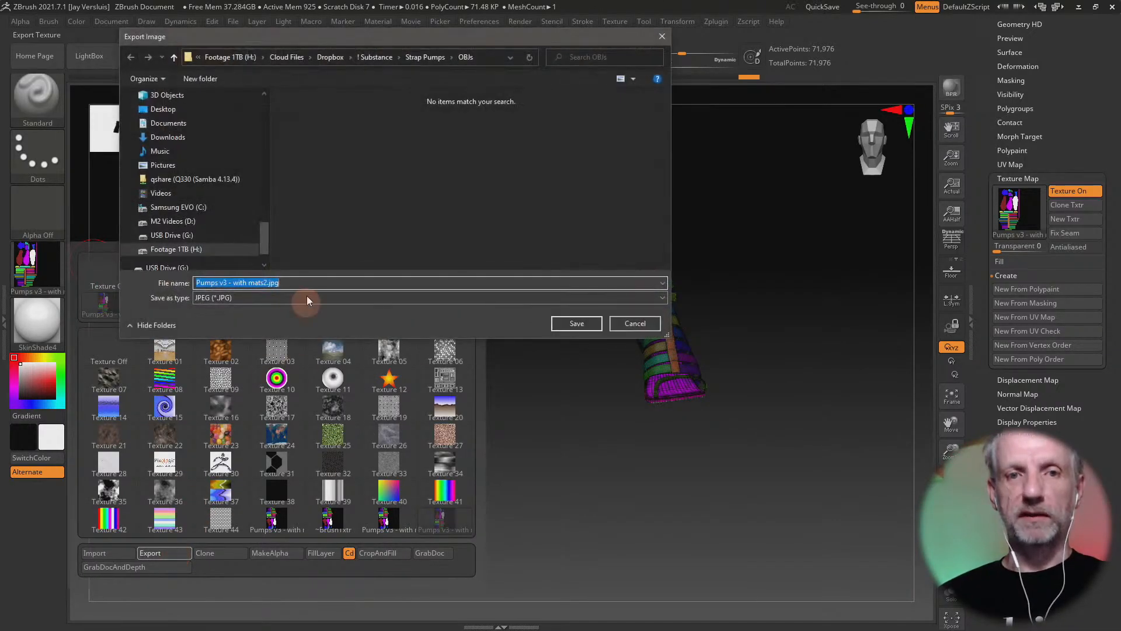
pyautogui.click(428, 56)
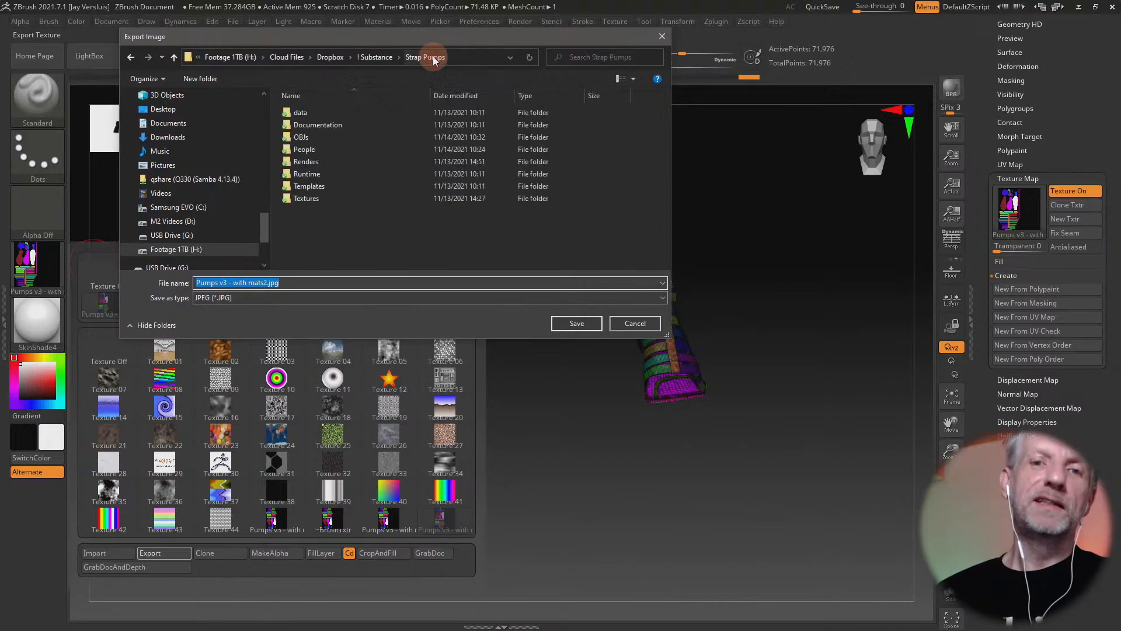
pyautogui.click(362, 198)
pyautogui.doubleClick(362, 199)
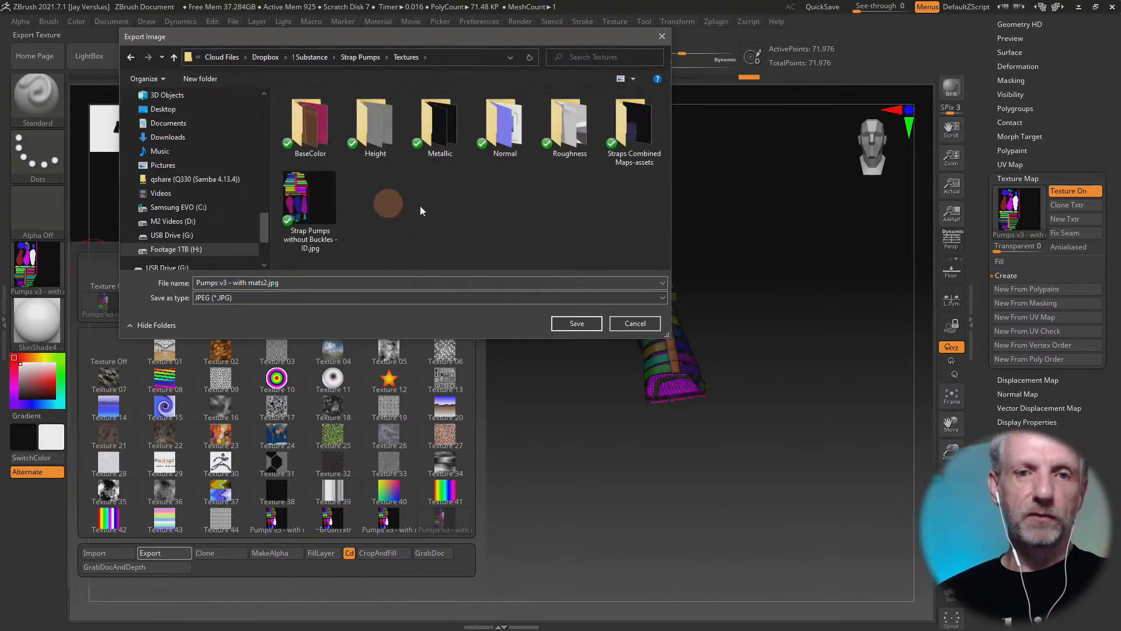
pyautogui.click(365, 285)
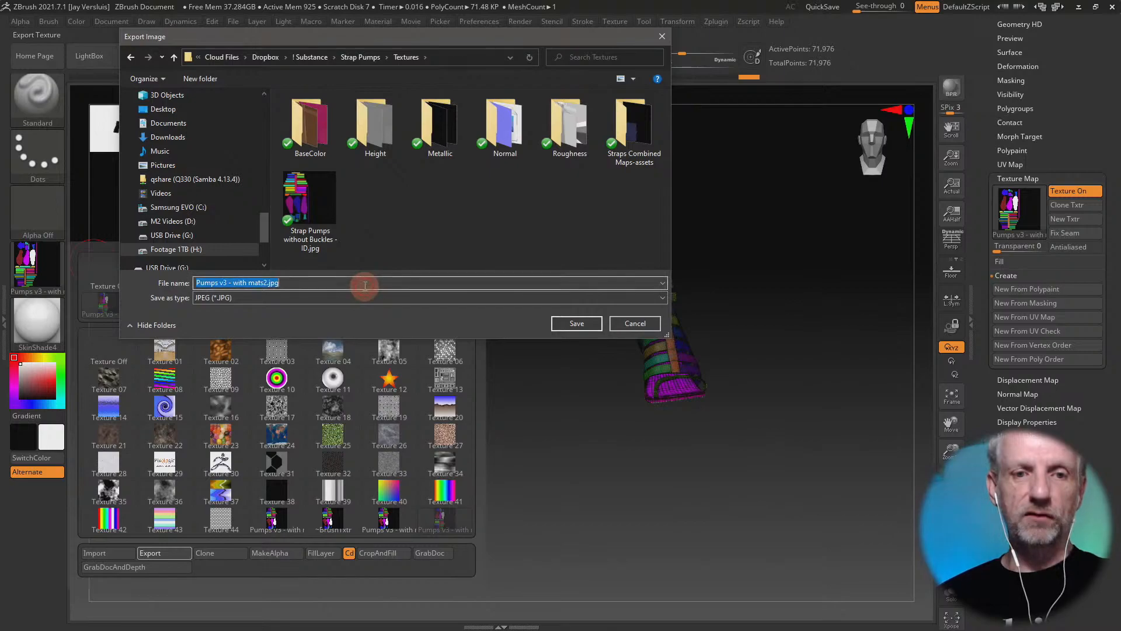
pyautogui.click(433, 285)
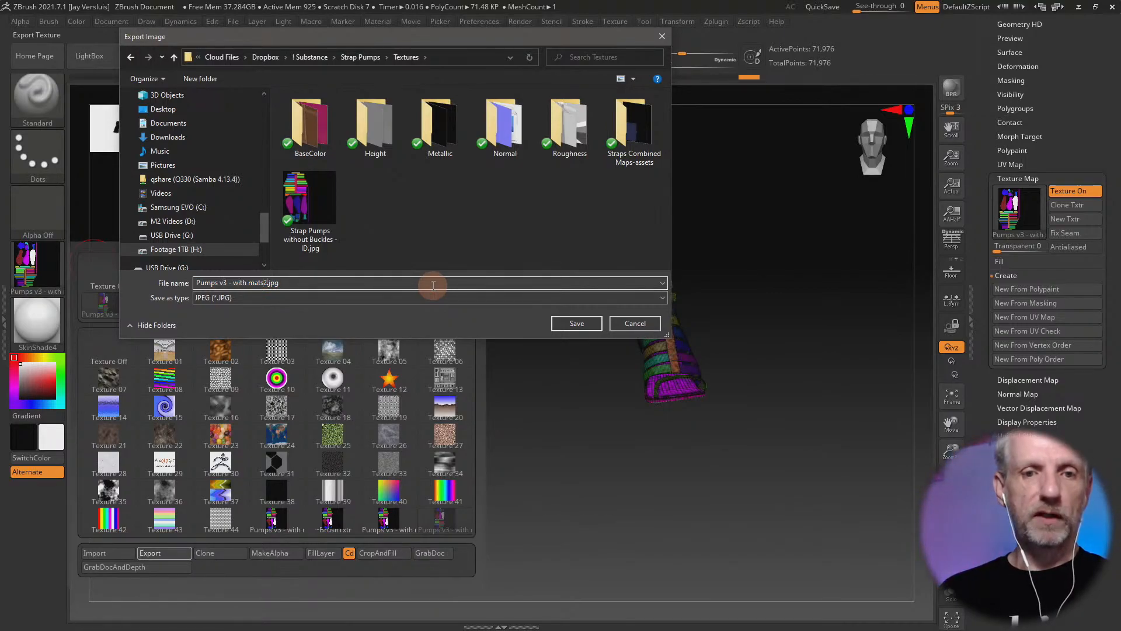
pyautogui.press('BackSpace')
pyautogui.write('and ')
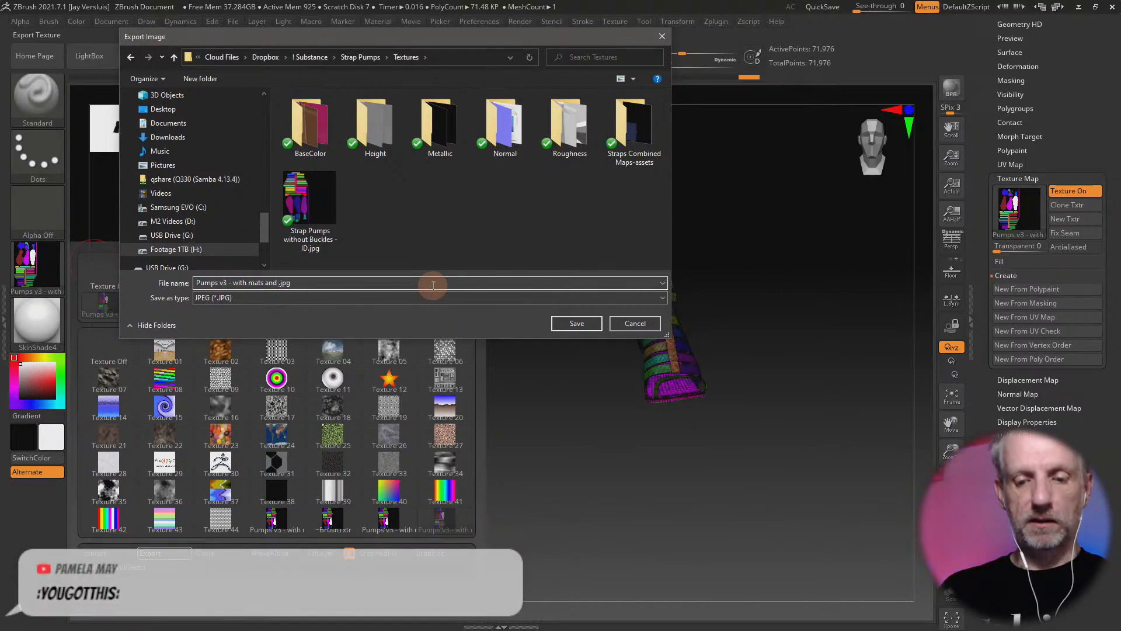
pyautogui.write('polypaint')
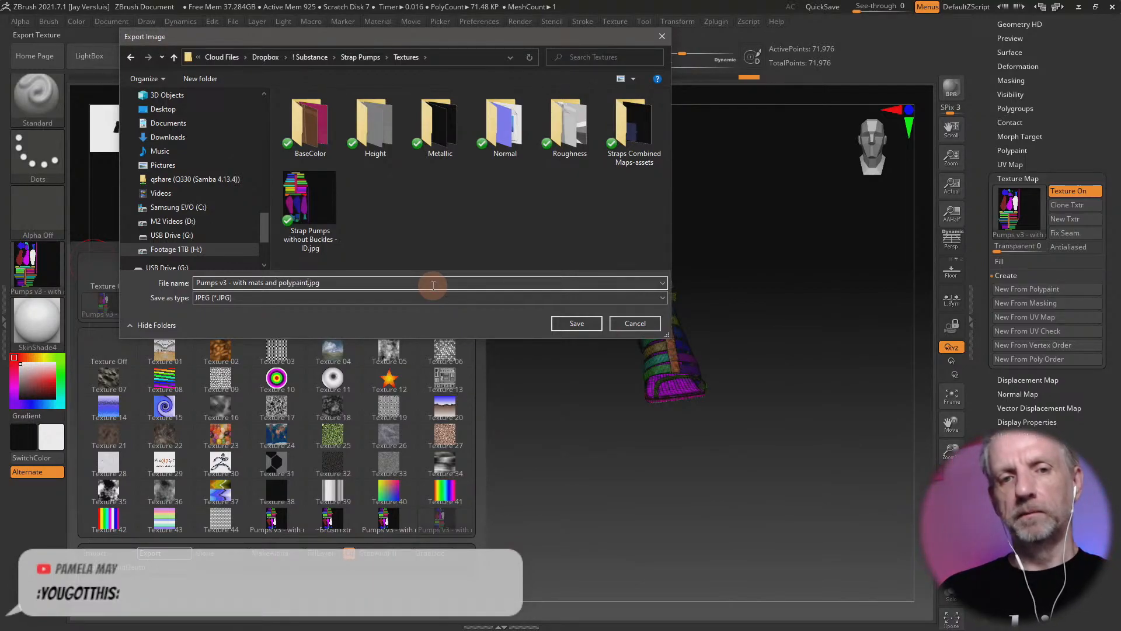
# Export the texture as "Pumps v3 - ID Map.jpg" and accept the default image export settings
pyautogui.hotkey('shift', 'Left')
pyautogui.hotkey('shift', 'Left')
pyautogui.hotkey('shift', 'Left')
pyautogui.hotkey('shift', 'Left')
pyautogui.hotkey('shift', 'Left')
pyautogui.hotkey('shift', 'Left')
pyautogui.hotkey('shift', 'Left')
pyautogui.hotkey('shift', 'Left')
pyautogui.hotkey('shift', 'Left')
pyautogui.hotkey('shift', 'Left')
pyautogui.hotkey('shift', 'Left')
pyautogui.hotkey('shift', 'Left')
pyautogui.hotkey('shift', 'Left')
pyautogui.hotkey('shift', 'Left')
pyautogui.hotkey('shift', 'Left')
pyautogui.hotkey('shift', 'Left')
pyautogui.hotkey('shift', 'Left')
pyautogui.hotkey('shift', 'Left')
pyautogui.hotkey('shift', 'Left')
pyautogui.hotkey('shift', 'Left')
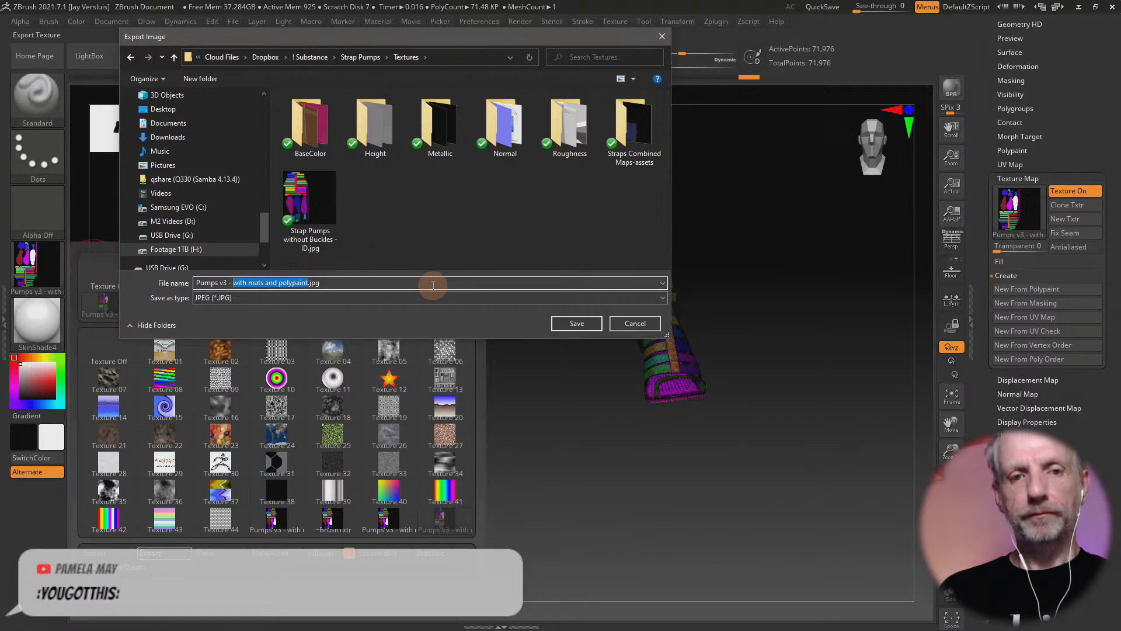
pyautogui.write('ID Map')
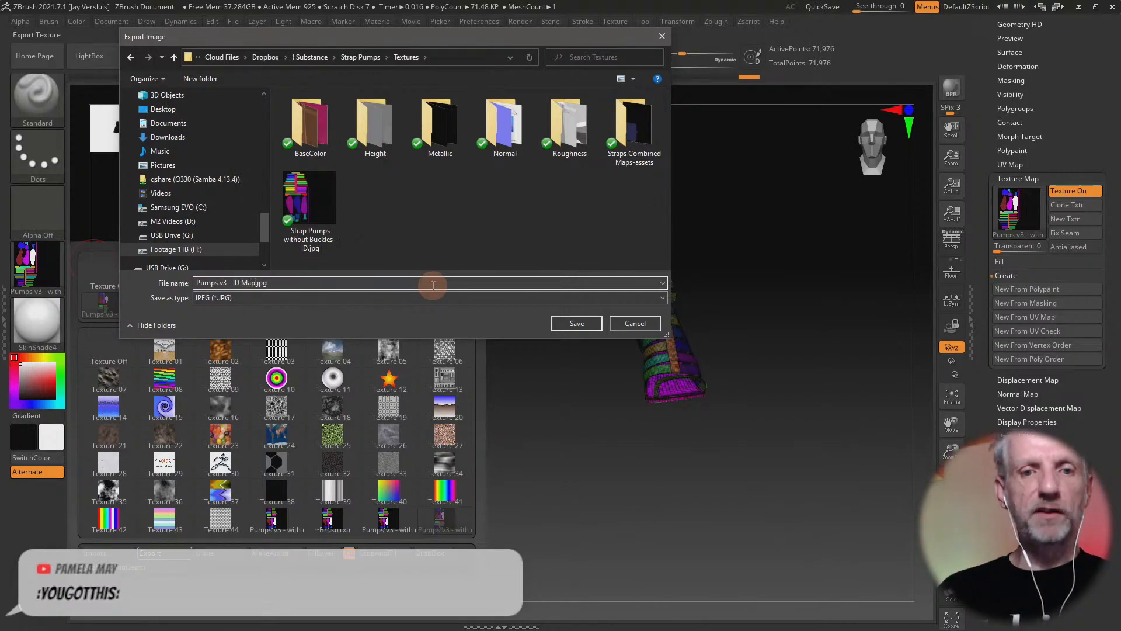
pyautogui.press('Return')
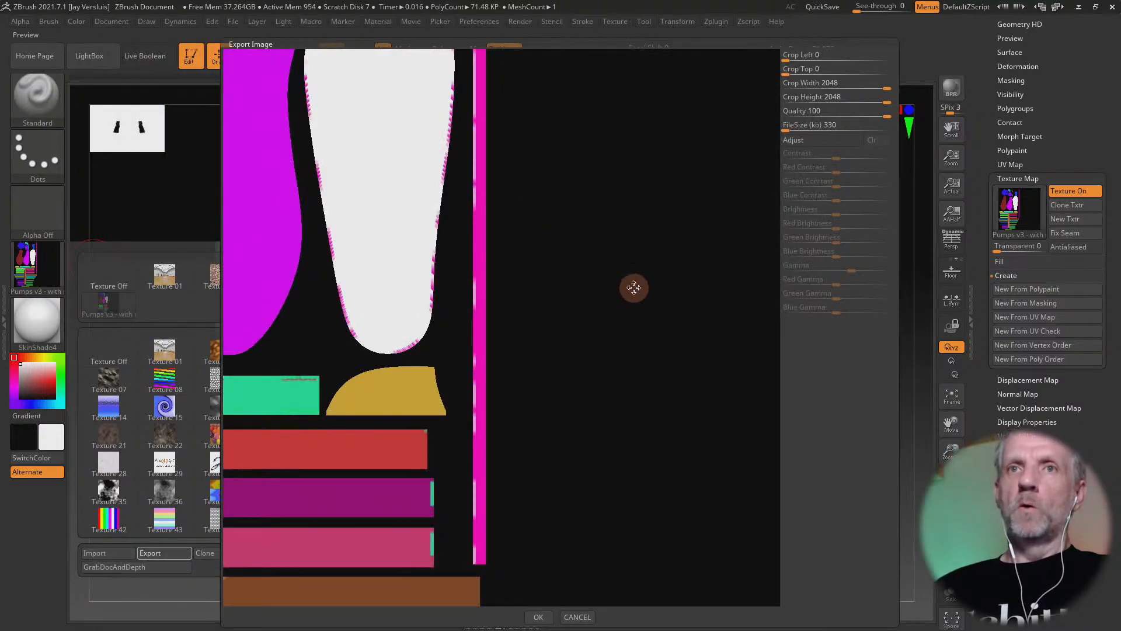
pyautogui.click(540, 617)
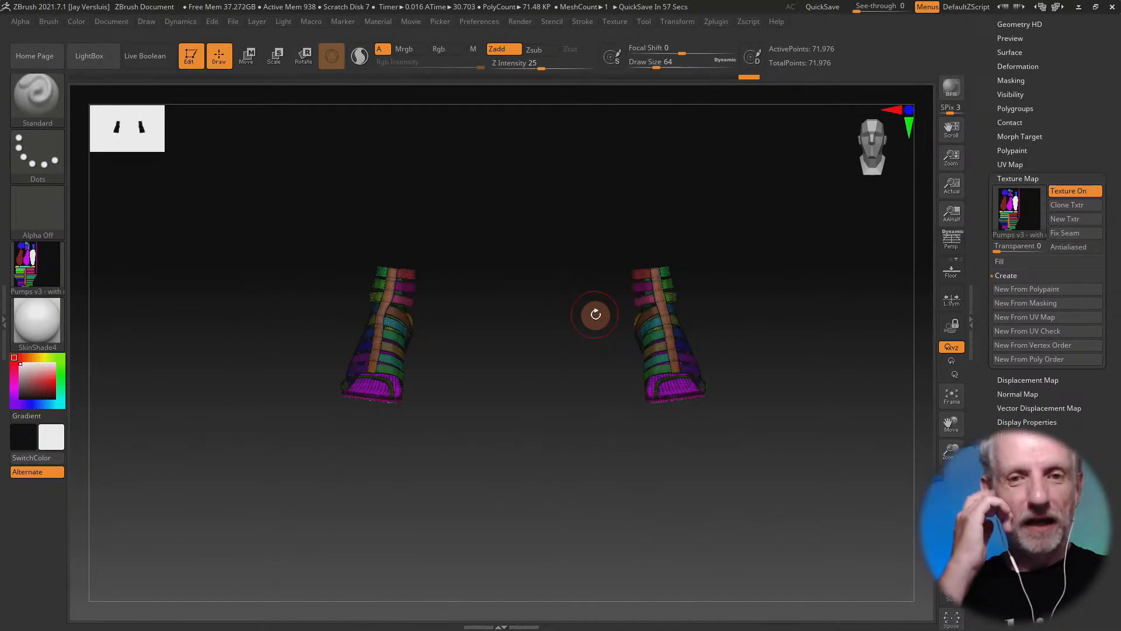
# Switch to Adobe Substance 3D Painter and start a new project using the mesh Pumps v1 - no mats.obj
pyautogui.hotkey('alt', 'Tab')
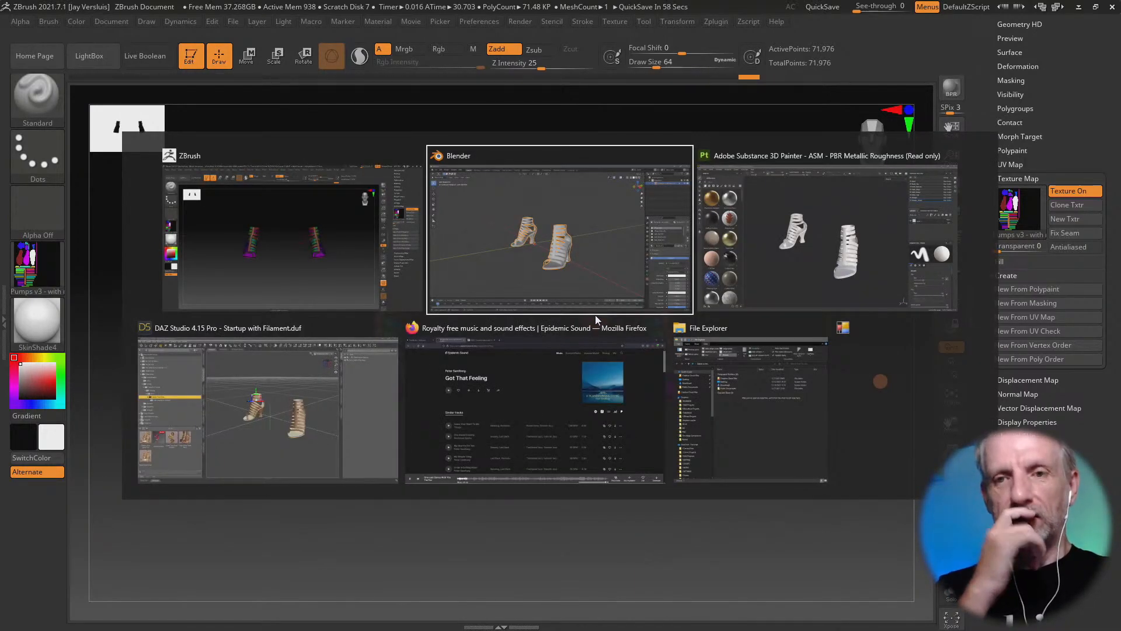
pyautogui.hotkey('alt', 'Tab')
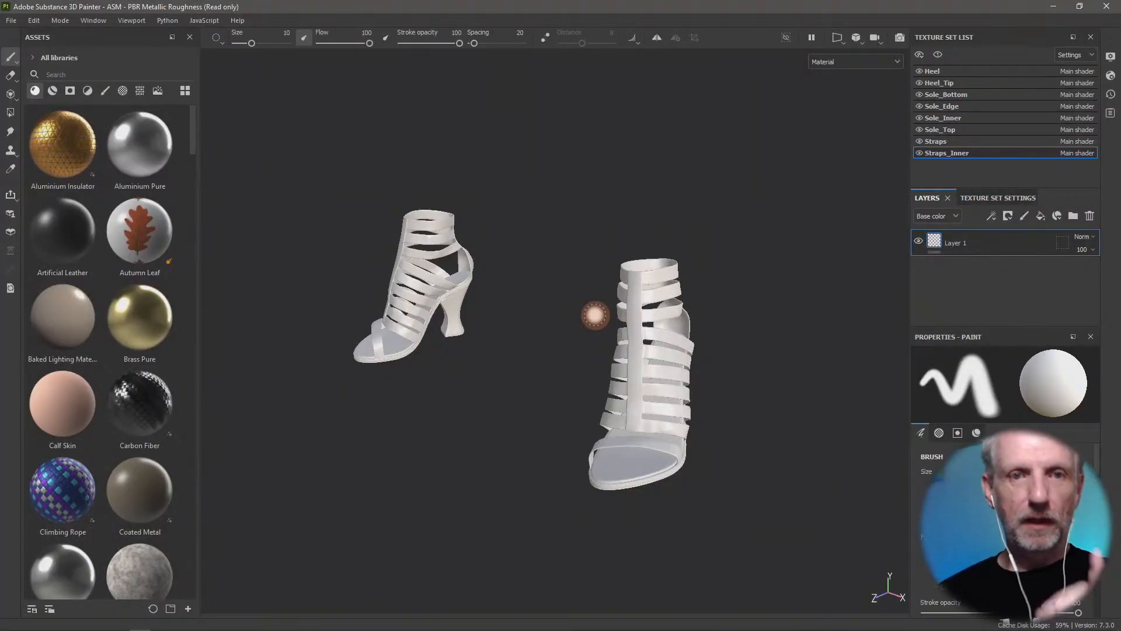
pyautogui.click(11, 20)
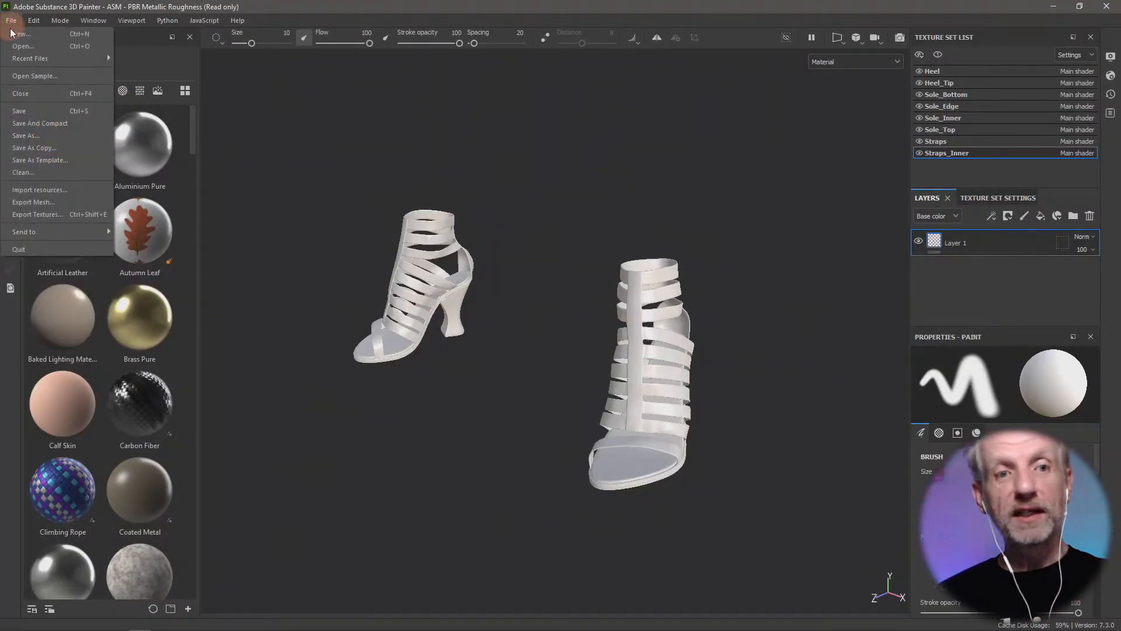
pyautogui.click(26, 34)
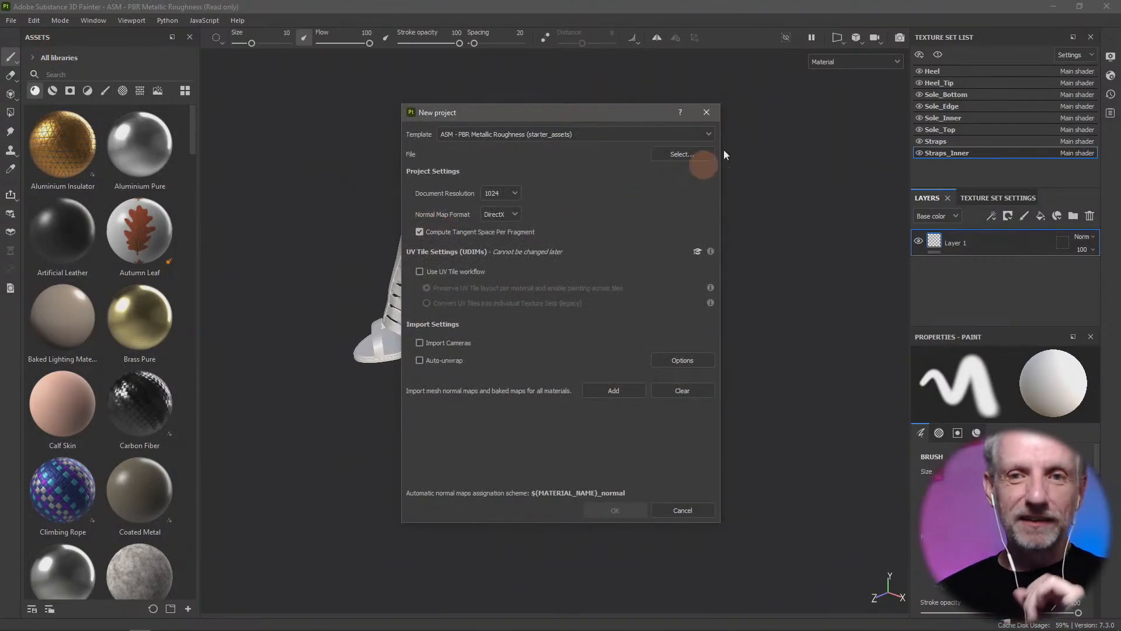
pyautogui.click(696, 156)
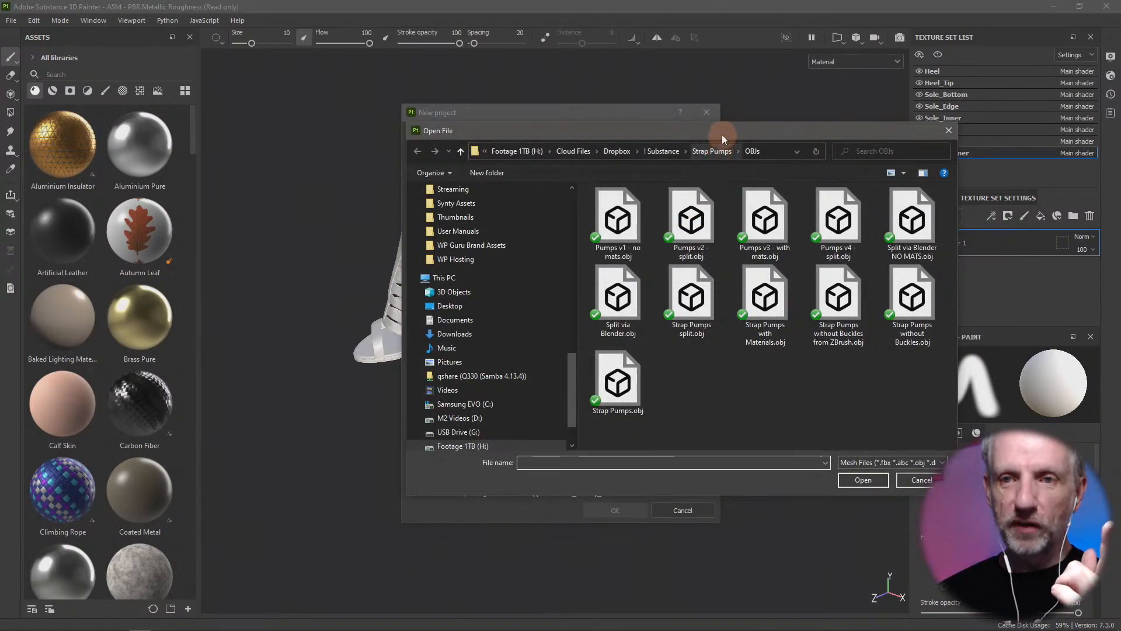
pyautogui.moveTo(722, 134); pyautogui.dragTo(584, 83)
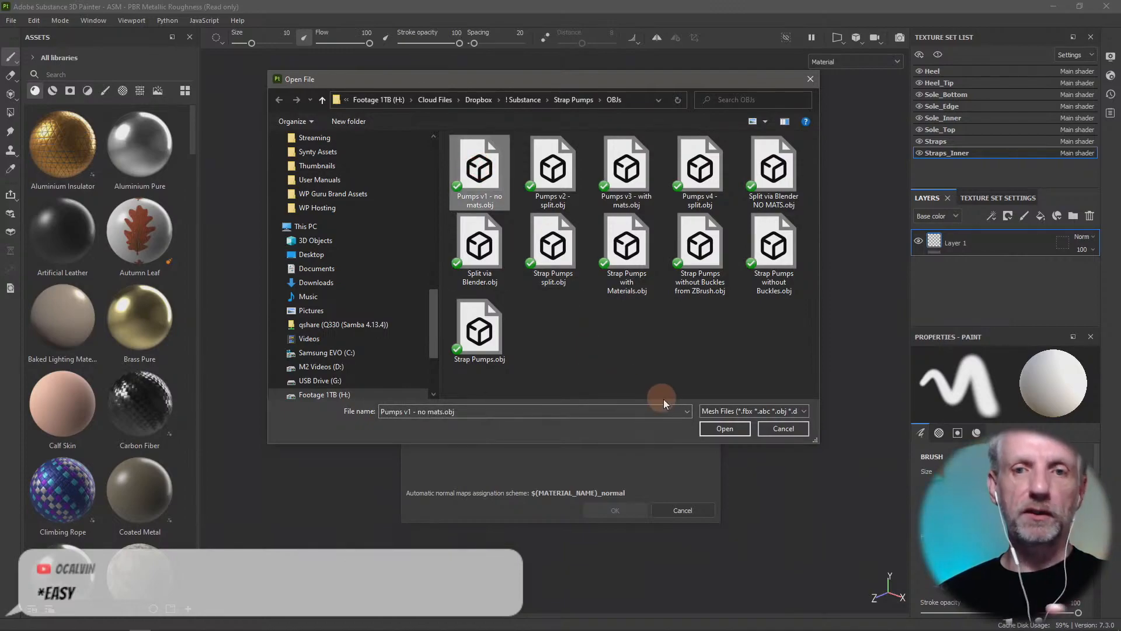
pyautogui.click(727, 429)
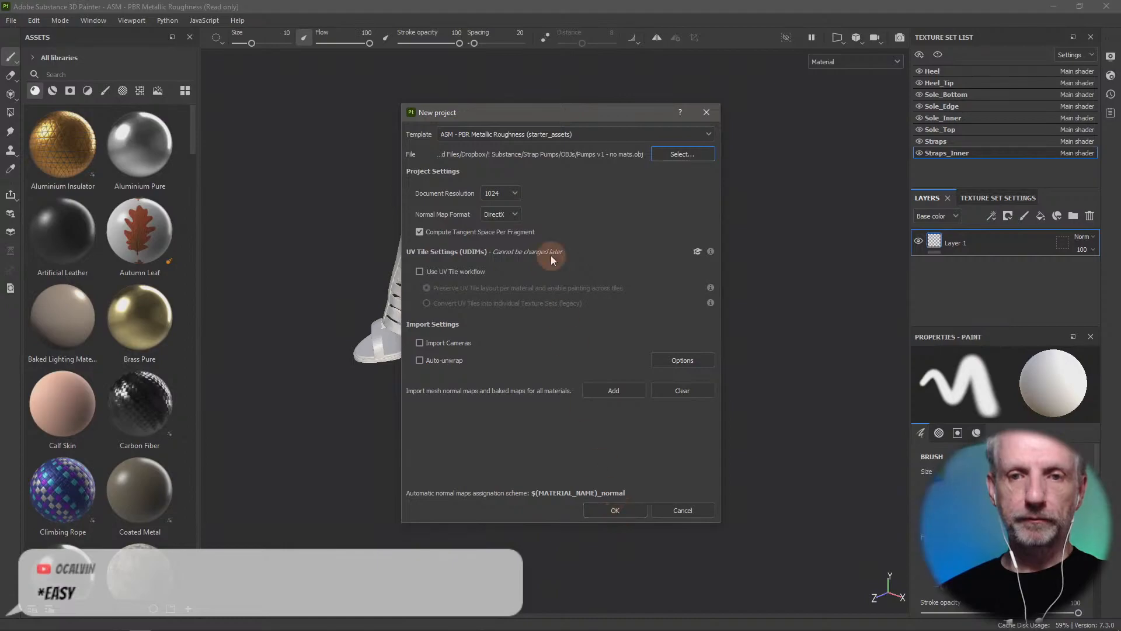
# Set the document resolution to 2048 and create the project, discarding the changes to the previous one
pyautogui.click(509, 194)
pyautogui.click(495, 257)
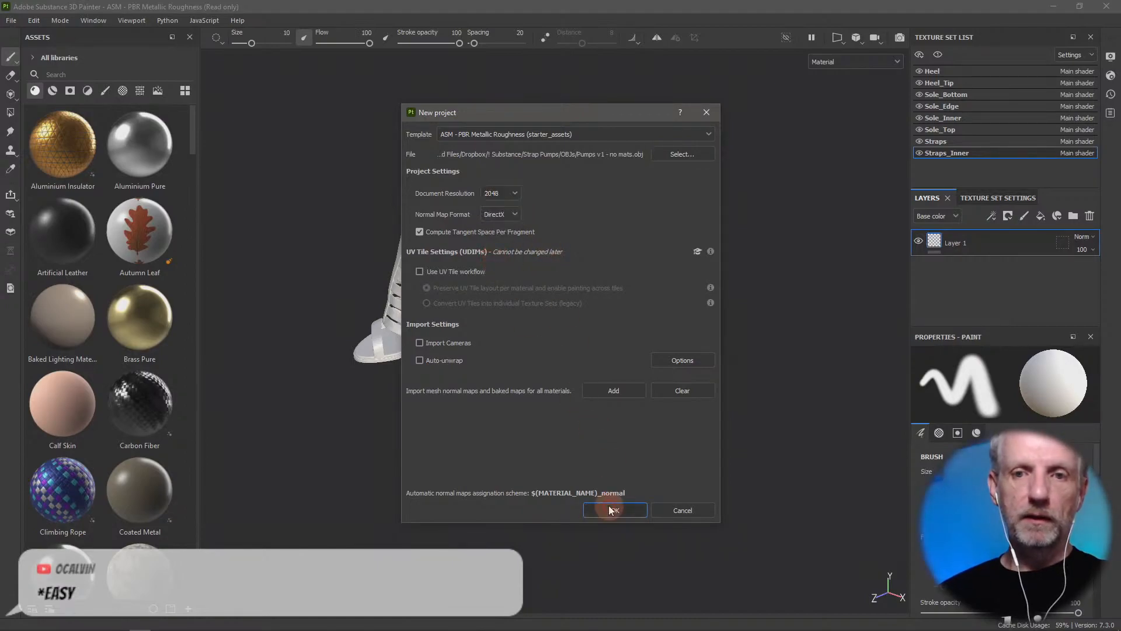
pyautogui.click(615, 509)
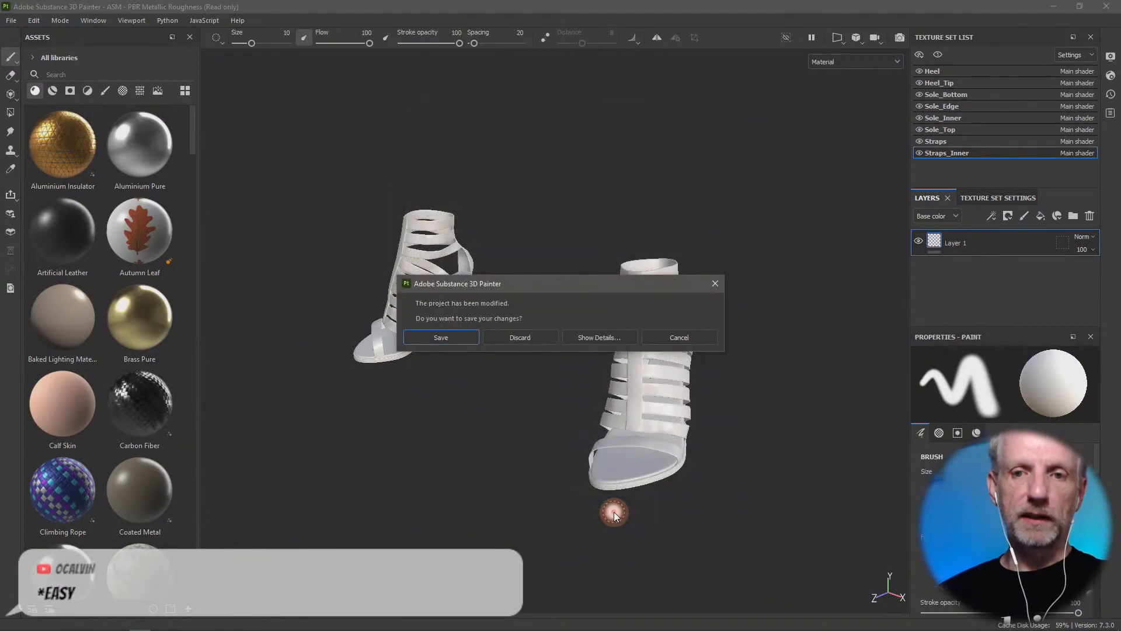
pyautogui.click(520, 336)
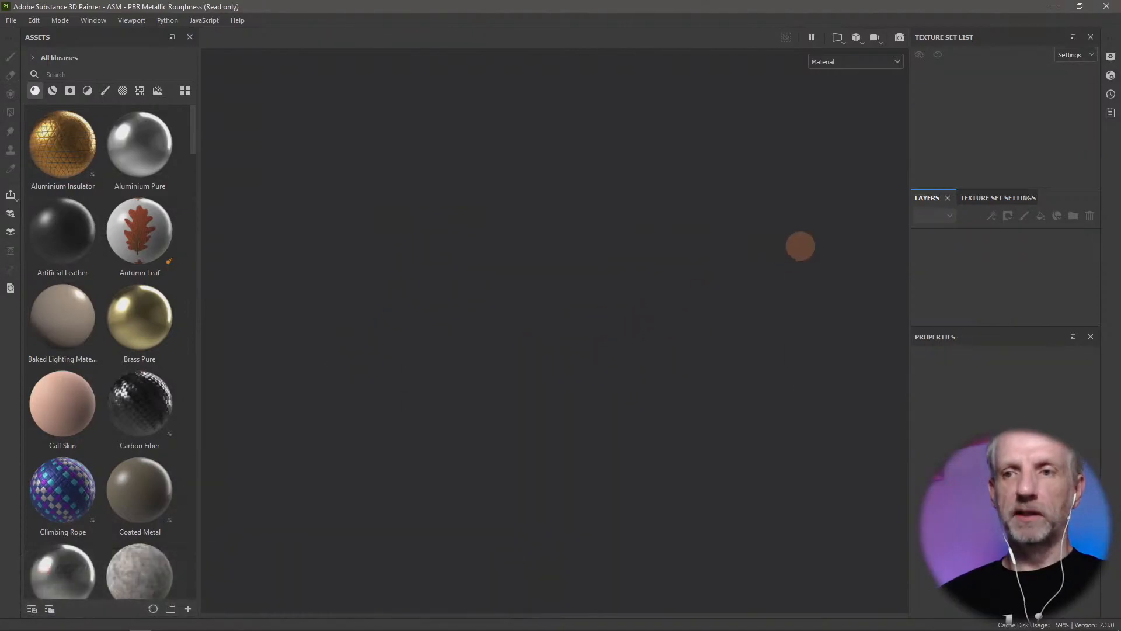
# Inspect the imported pumps up close and examine Layer 1's geometry mask on them
pyautogui.moveTo(706, 301)
pyautogui.keyDown('alt'); pyautogui.mouseDown()
pyautogui.moveTo(553, 260)
pyautogui.moveTo(549, 308)
pyautogui.mouseUp(); pyautogui.keyUp('alt')
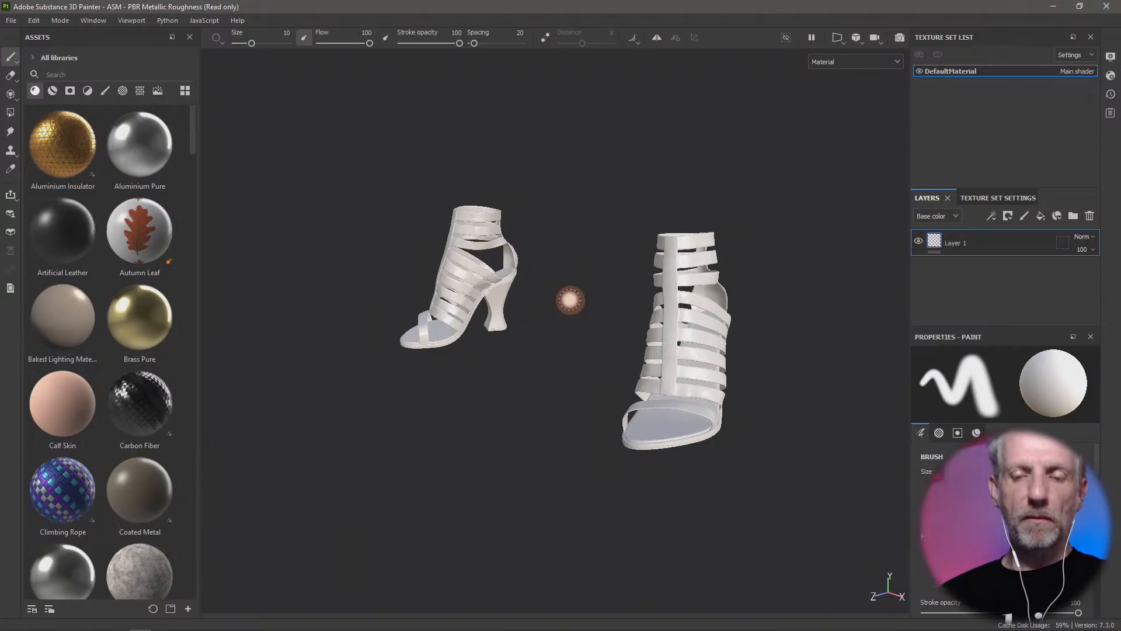
pyautogui.keyDown('alt'); pyautogui.moveTo(570, 298); pyautogui.dragTo(608, 393, button='right'); pyautogui.keyUp('alt')
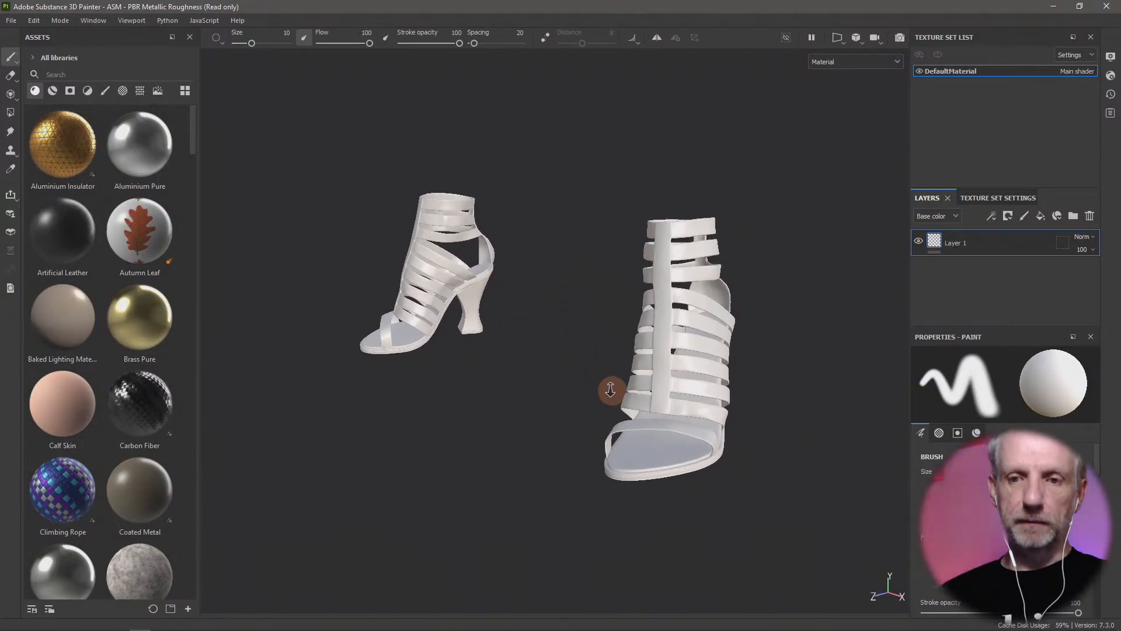
pyautogui.click(1063, 242)
pyautogui.moveTo(341, 146); pyautogui.dragTo(818, 514)
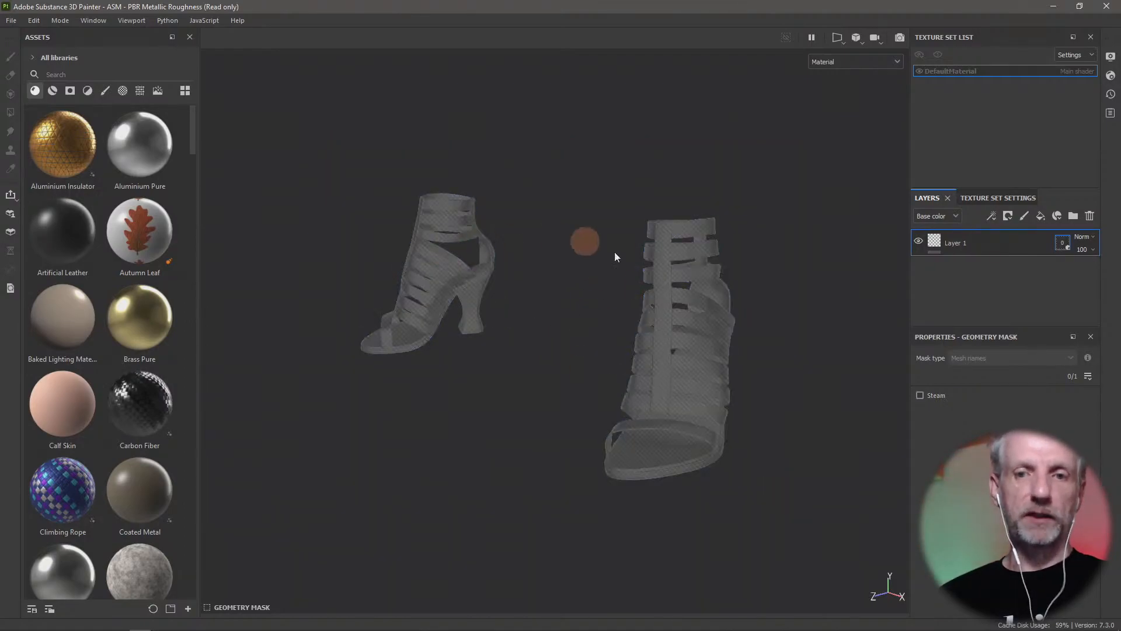
pyautogui.click(919, 247)
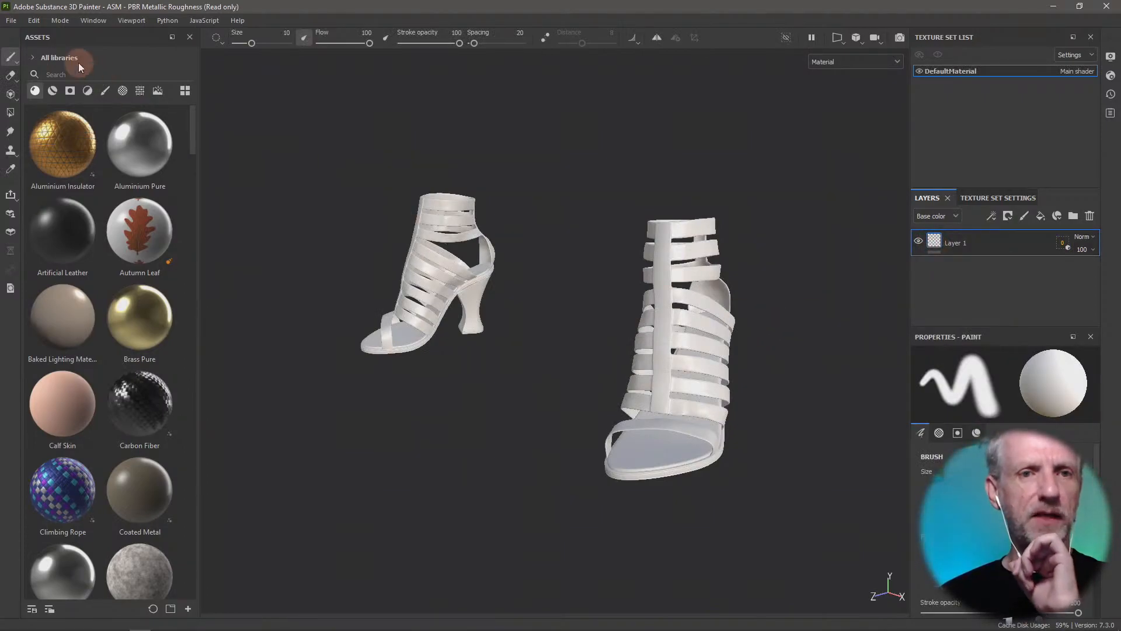
# Start a new project with the mesh Pumps v1 - no mats.obj and set the document resolution to 2048
pyautogui.click(12, 22)
pyautogui.click(112, 42)
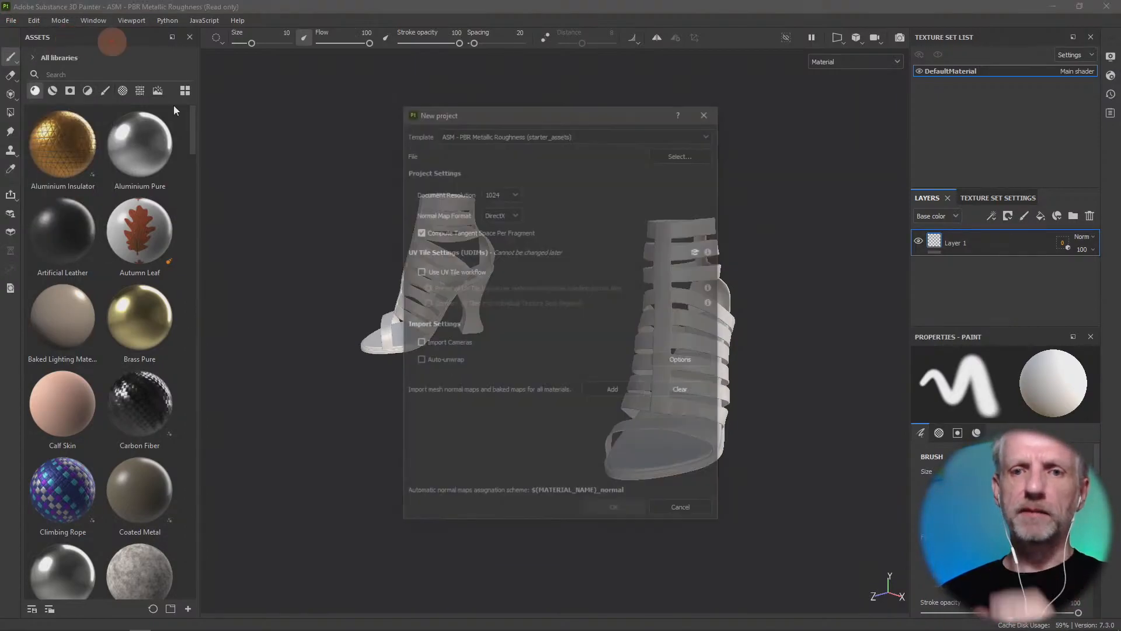
pyautogui.click(680, 156)
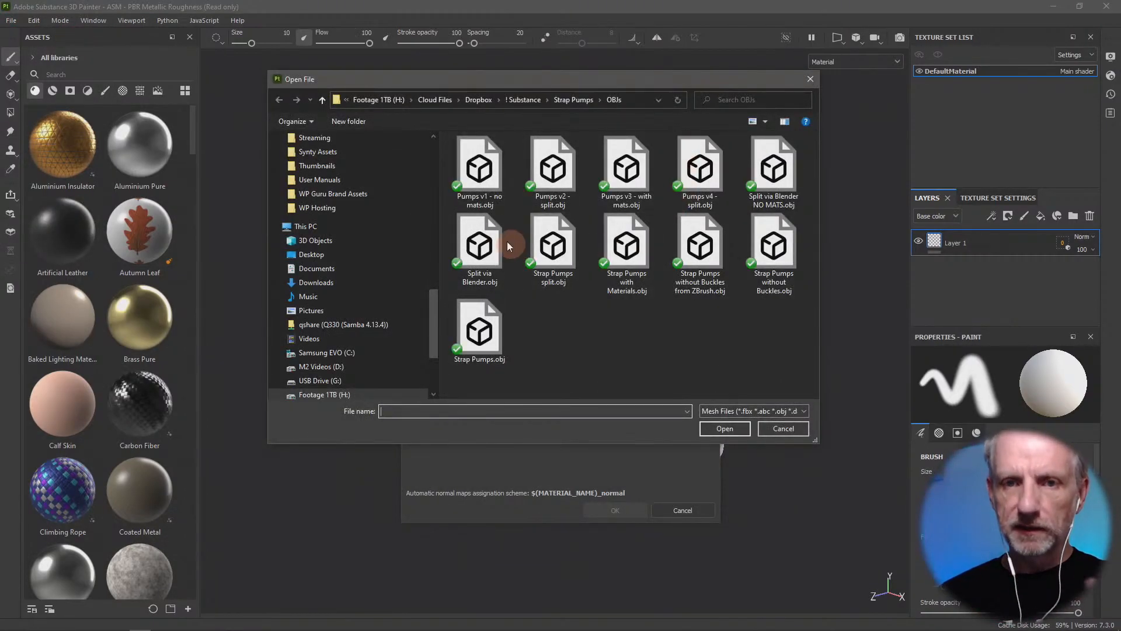
pyautogui.click(495, 179)
pyautogui.click(733, 432)
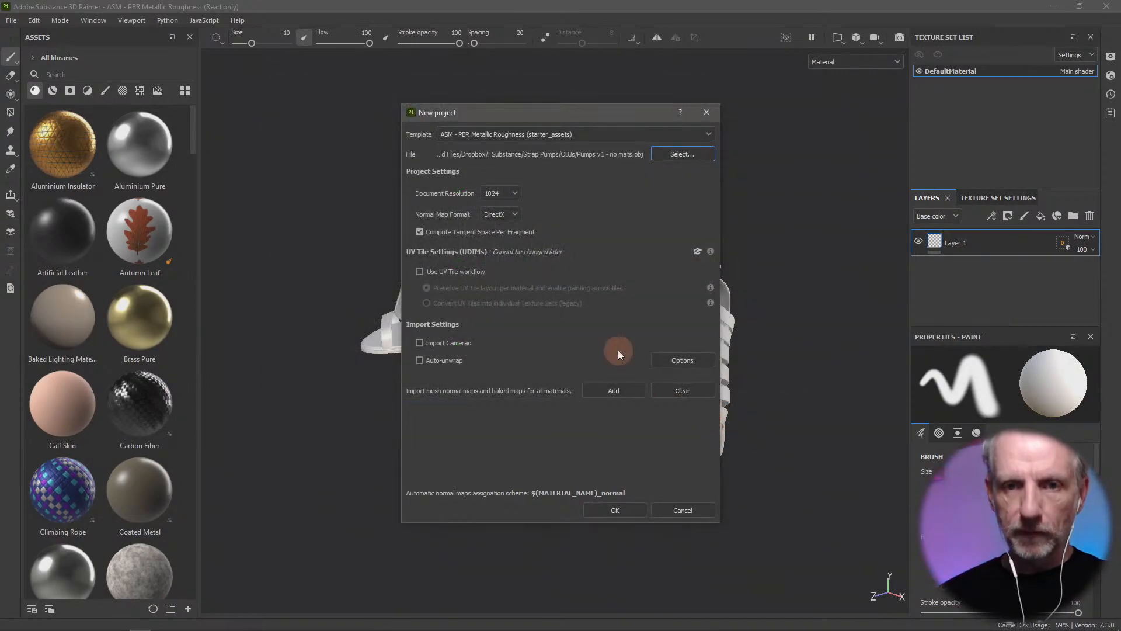
pyautogui.click(508, 193)
pyautogui.click(500, 256)
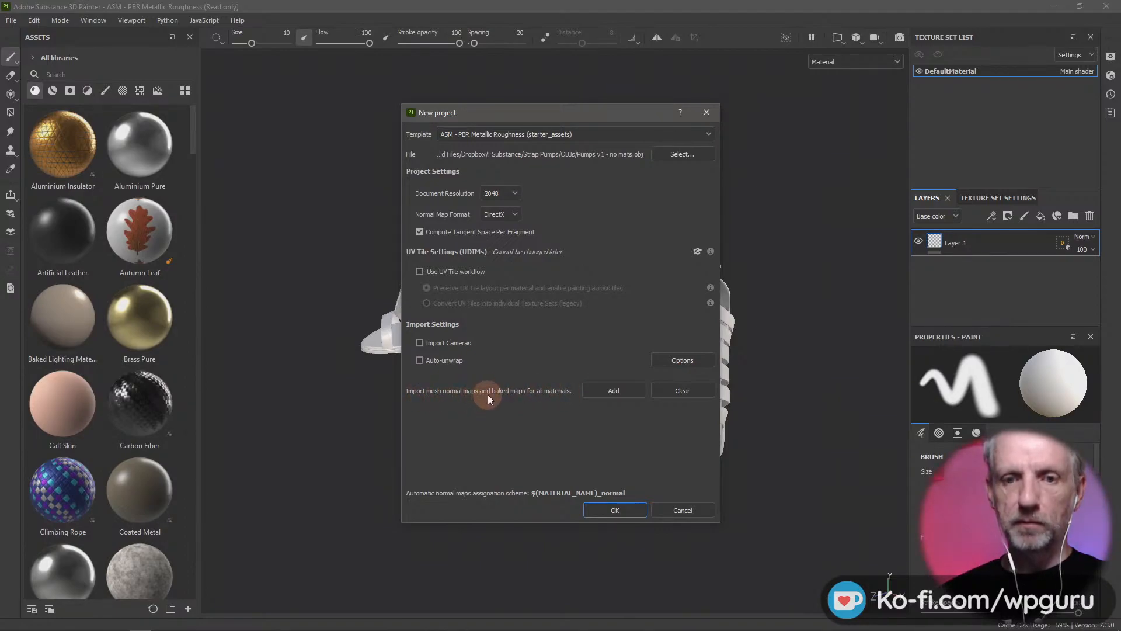
# Add Pumps v3 - ID Map.jpg from the Textures folder to the project imports and create the project, discarding the previous one's changes
pyautogui.click(611, 392)
pyautogui.click(529, 165)
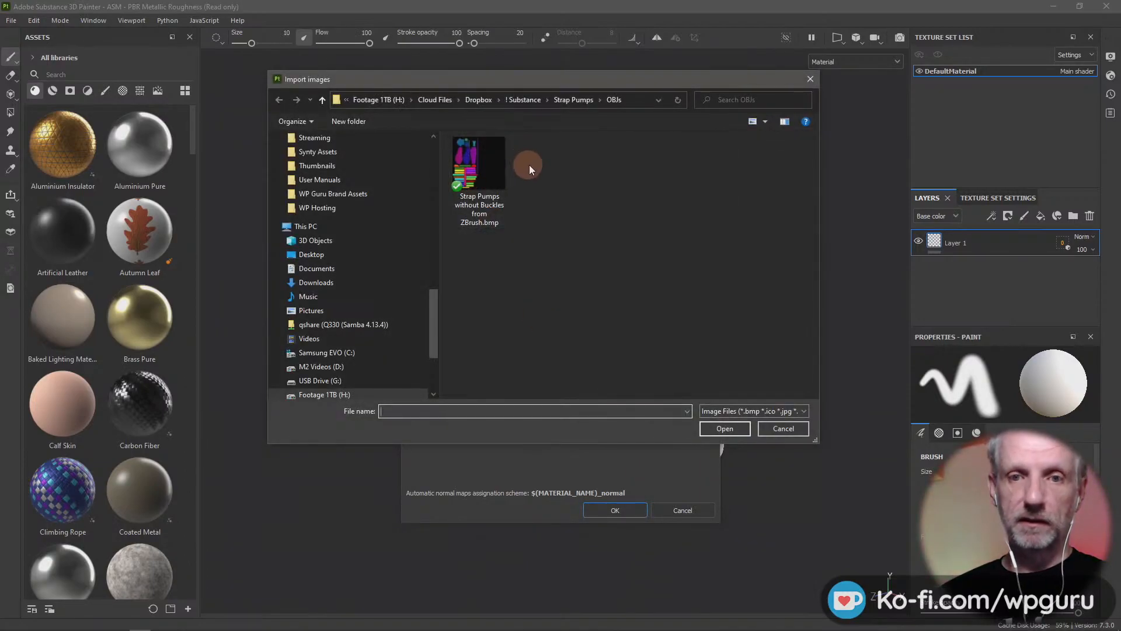
pyautogui.click(581, 102)
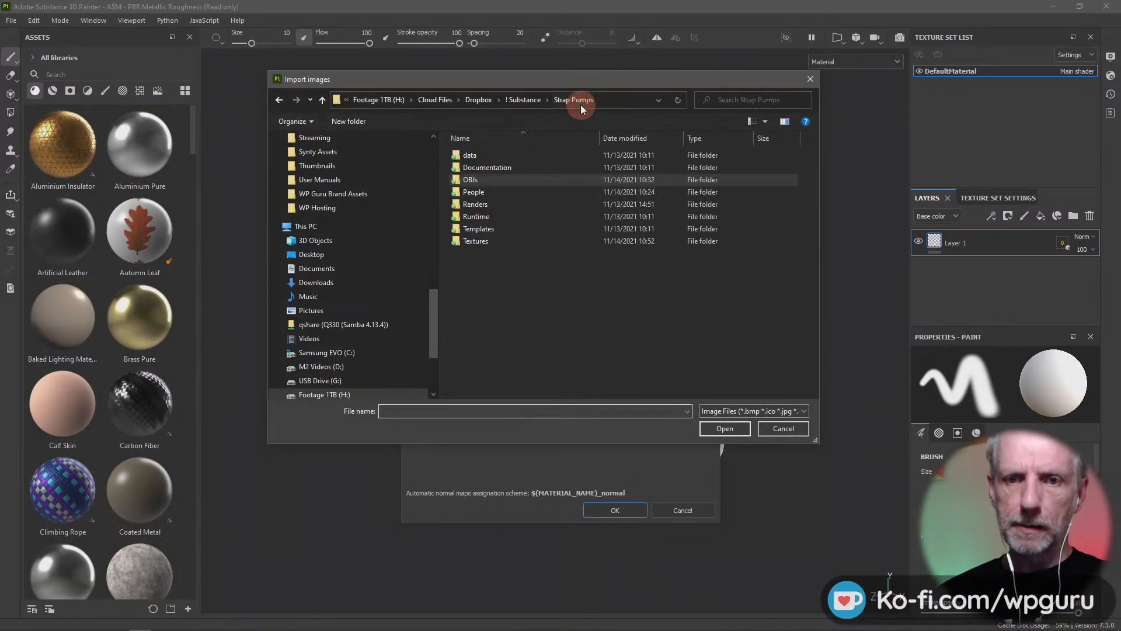
pyautogui.doubleClick(505, 240)
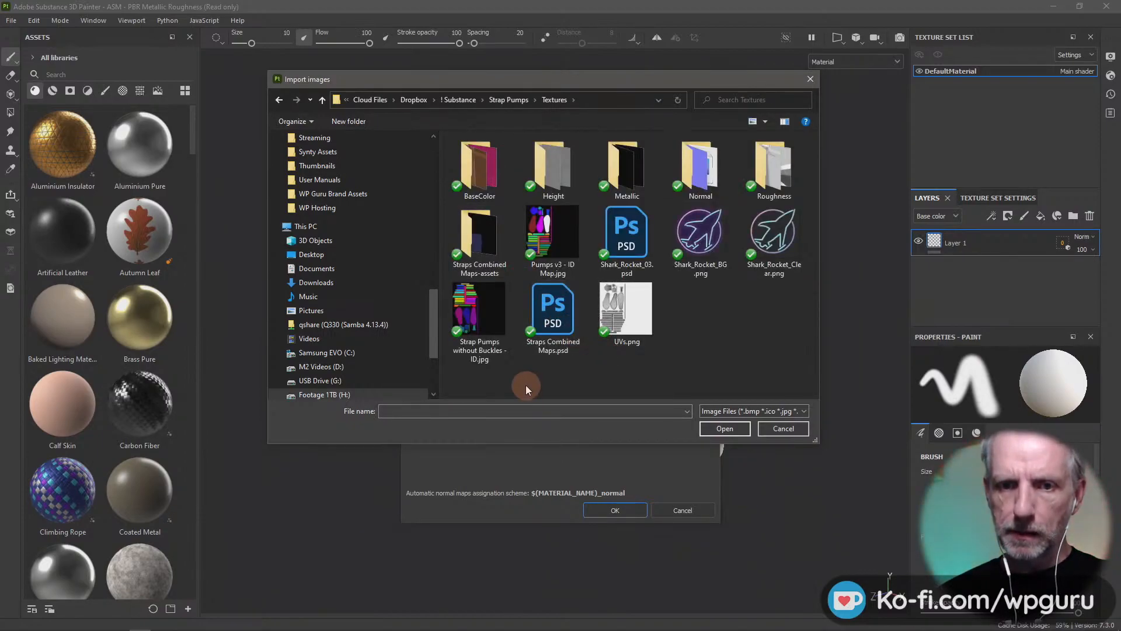
pyautogui.click(555, 245)
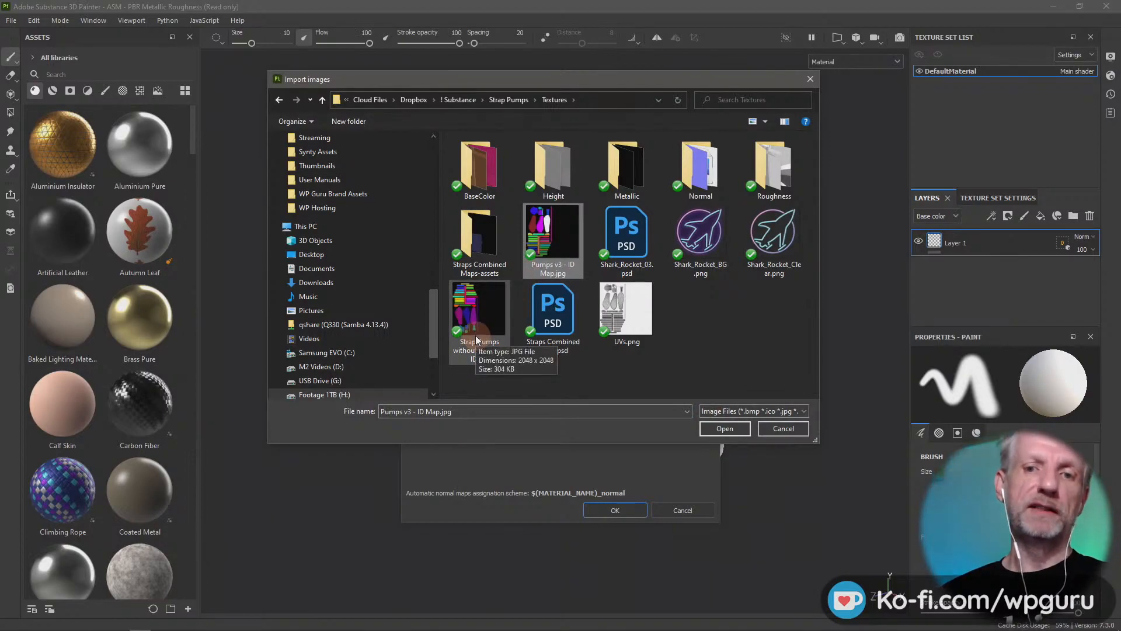
pyautogui.click(724, 428)
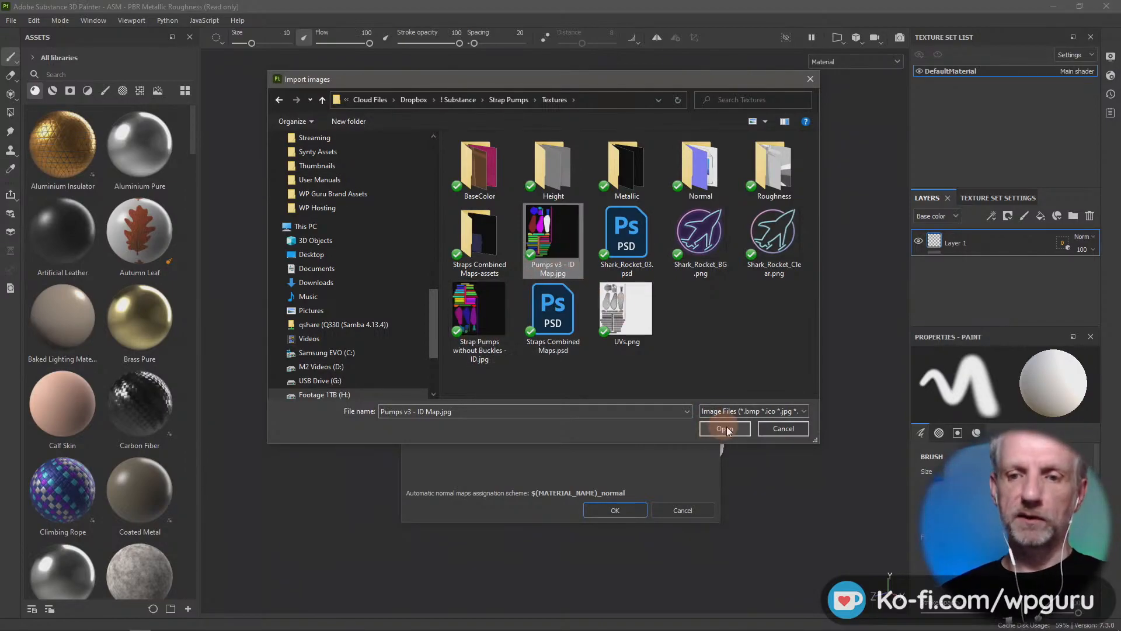
pyautogui.click(626, 510)
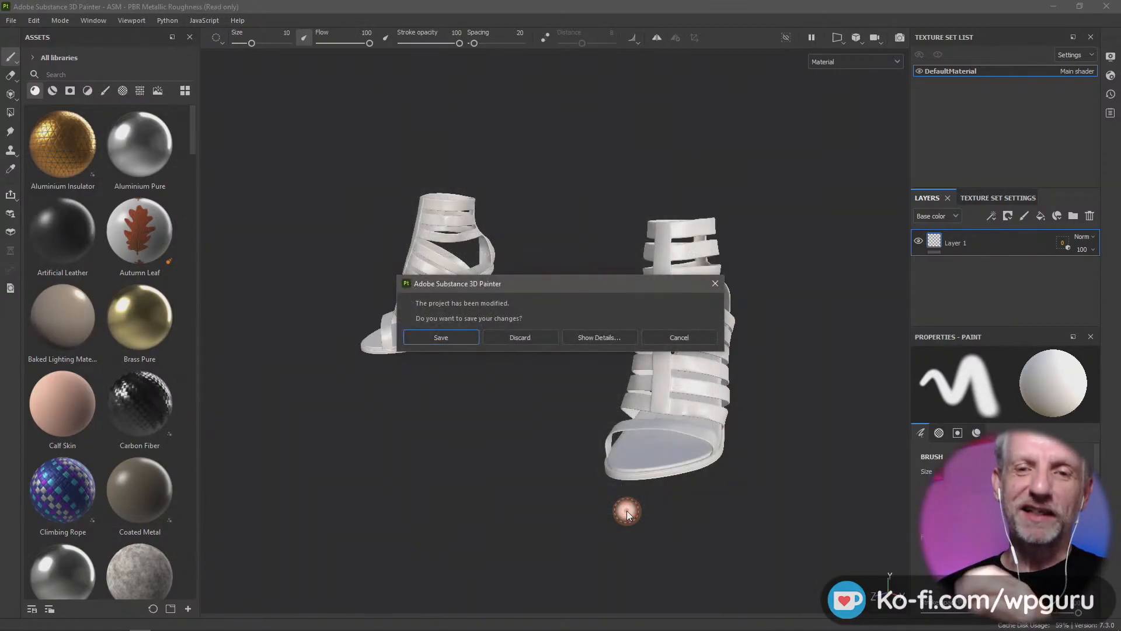
pyautogui.click(548, 339)
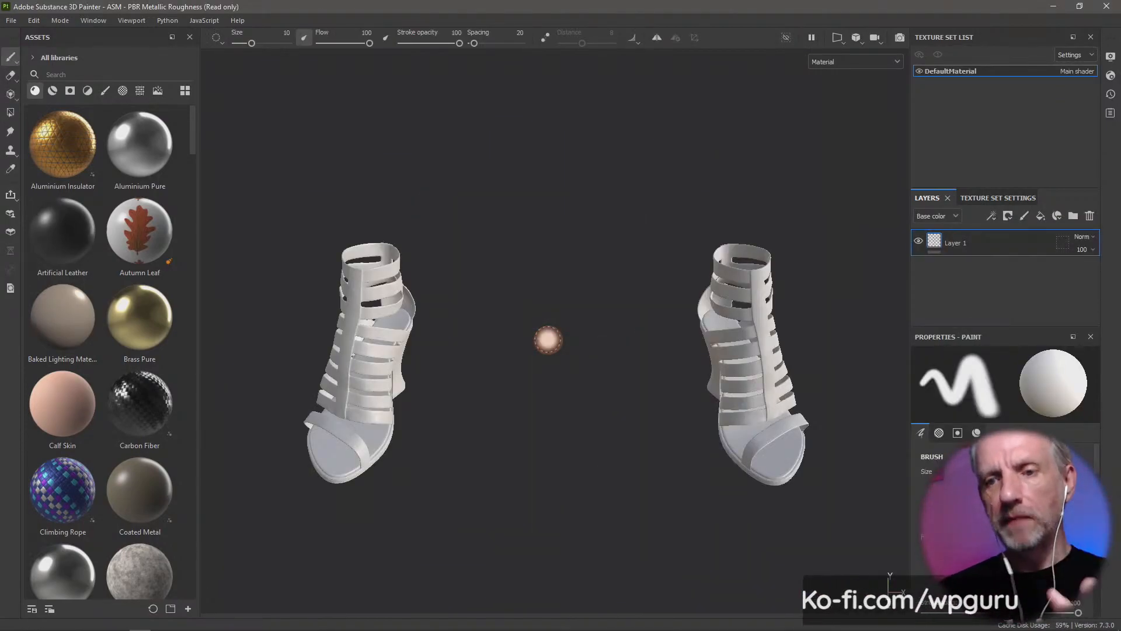
# Bake all of the pumps' mesh maps except ID at the 512 output size
pyautogui.keyDown('alt'); pyautogui.moveTo(581, 398); pyautogui.dragTo(526, 395); pyautogui.keyUp('alt')
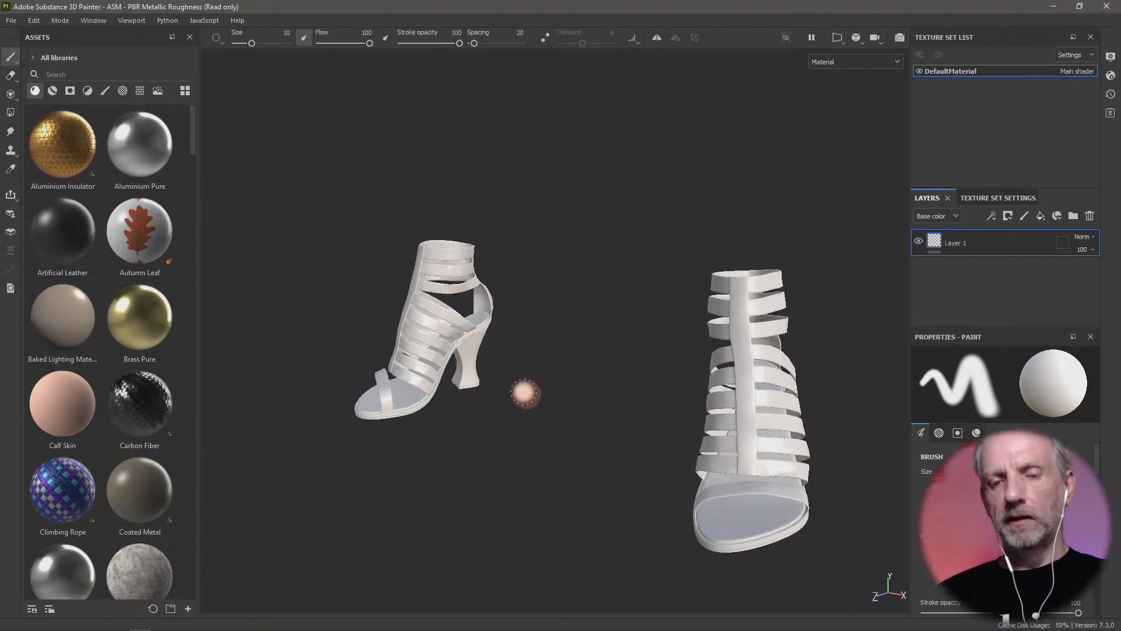
pyautogui.keyDown('alt'); pyautogui.moveTo(530, 399); pyautogui.dragTo(494, 353, button='middle'); pyautogui.keyUp('alt')
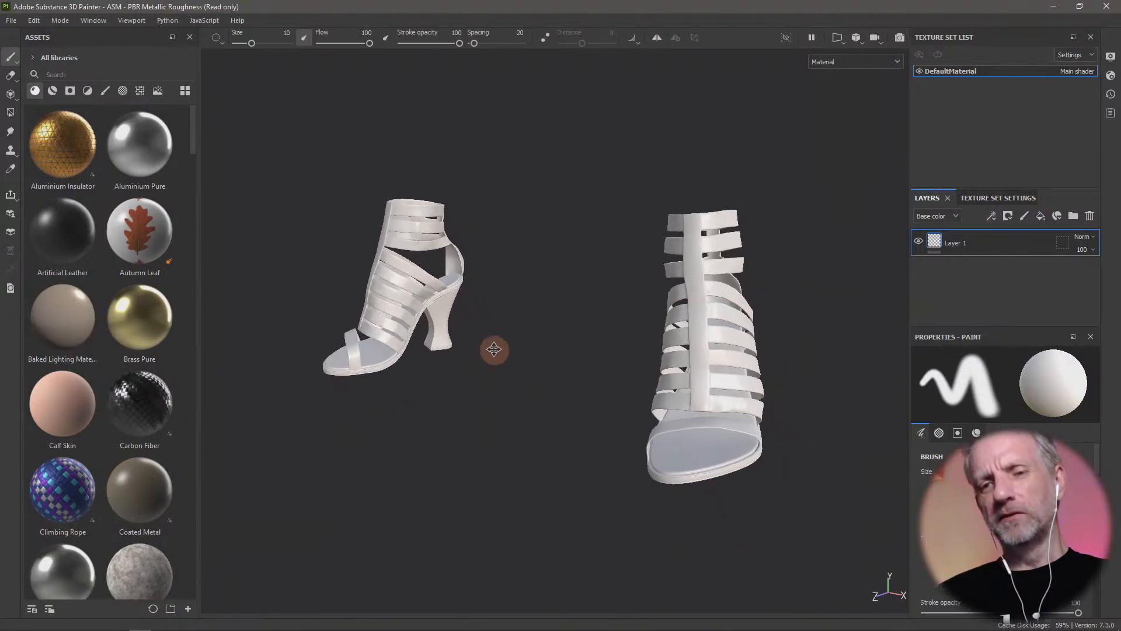
pyautogui.click(34, 20)
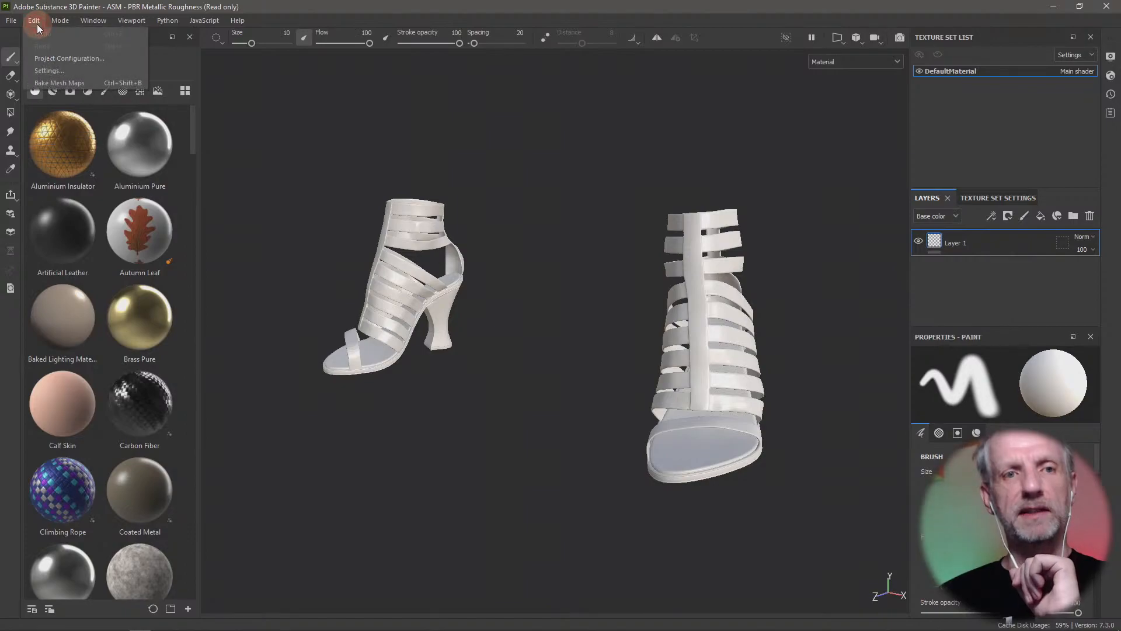
pyautogui.click(58, 86)
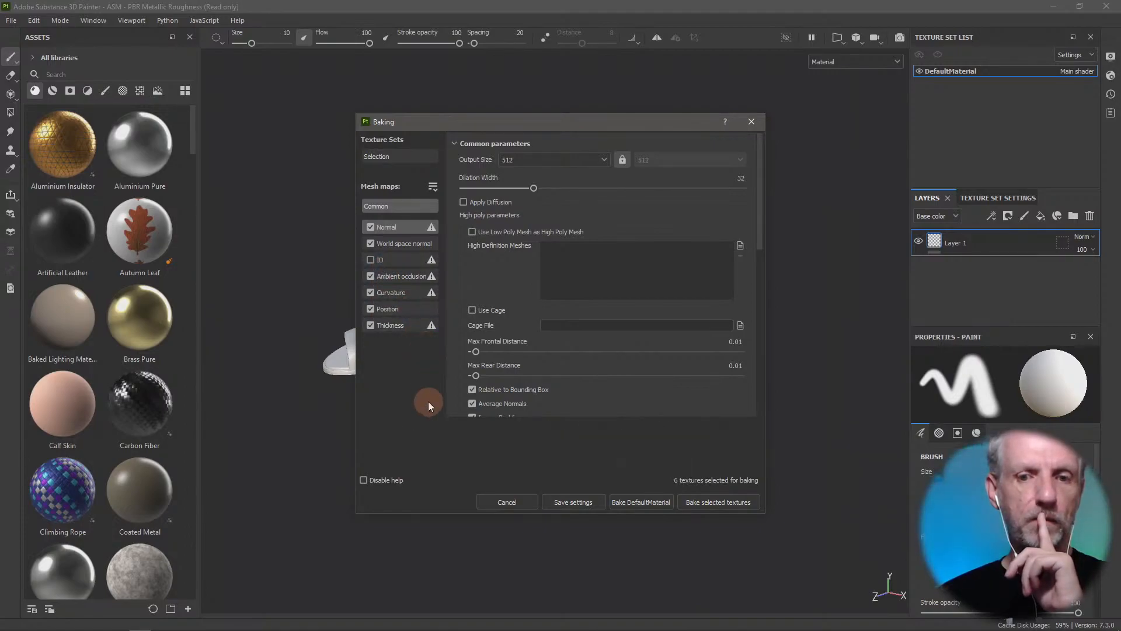
pyautogui.click(727, 503)
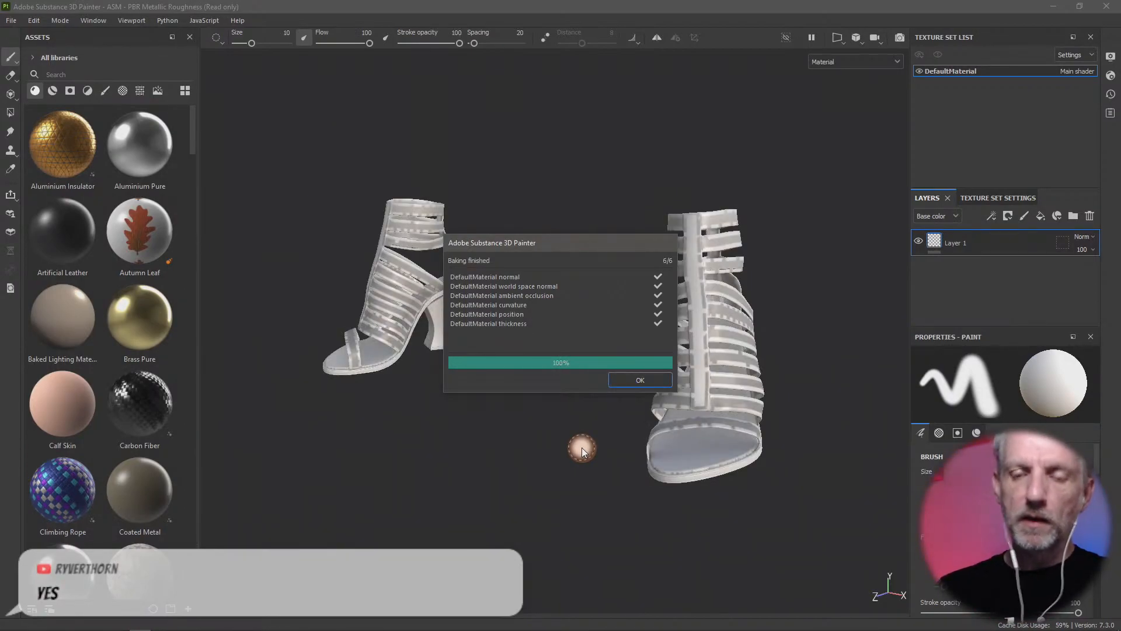
pyautogui.click(640, 380)
# Bake the mesh maps, still without ID, at an output size of 2048
pyautogui.press('f')
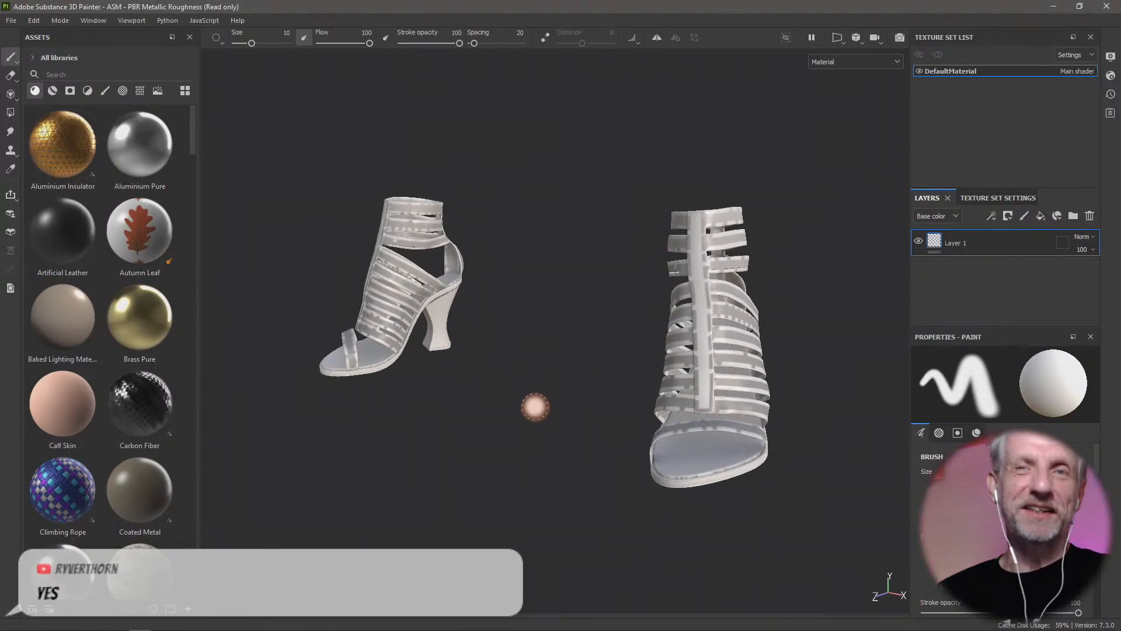
pyautogui.moveTo(535, 406)
pyautogui.keyDown('alt'); pyautogui.mouseDown()
pyautogui.moveTo(471, 399)
pyautogui.moveTo(428, 416)
pyautogui.mouseUp(); pyautogui.keyUp('alt')
pyautogui.scroll(3, 471, 399)
pyautogui.scroll(-2, 445, 414)
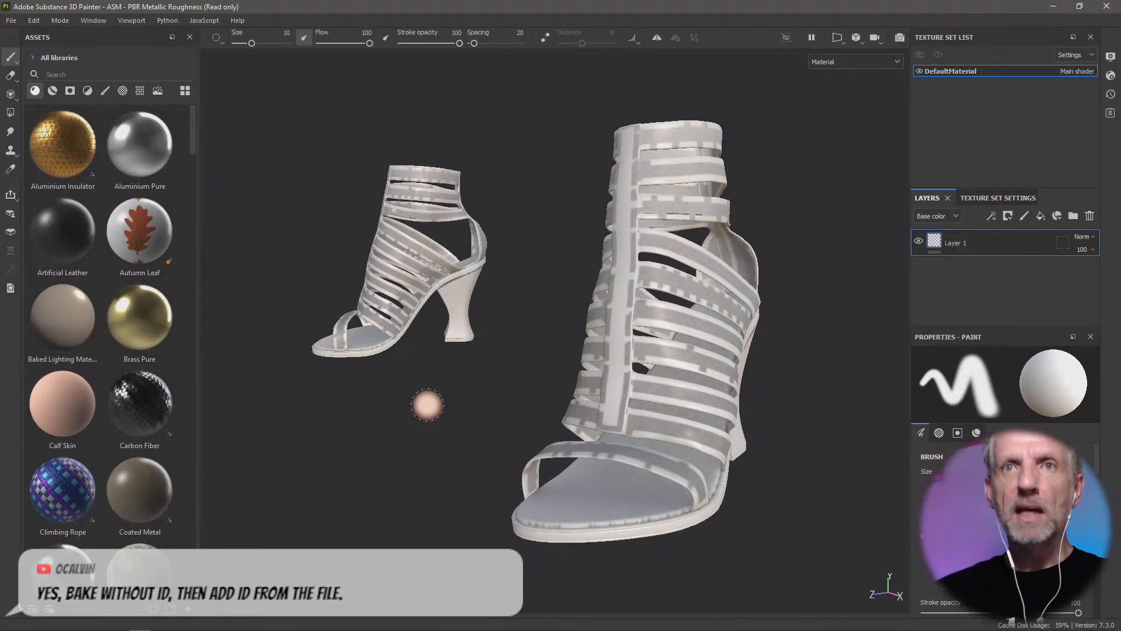
pyautogui.click(34, 20)
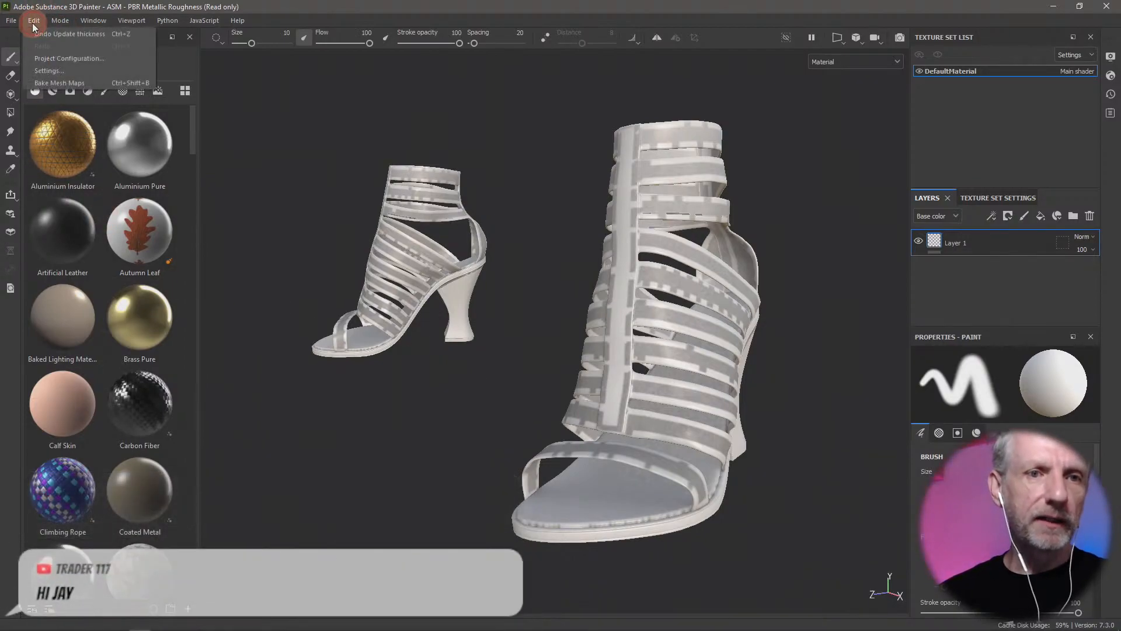
pyautogui.click(59, 83)
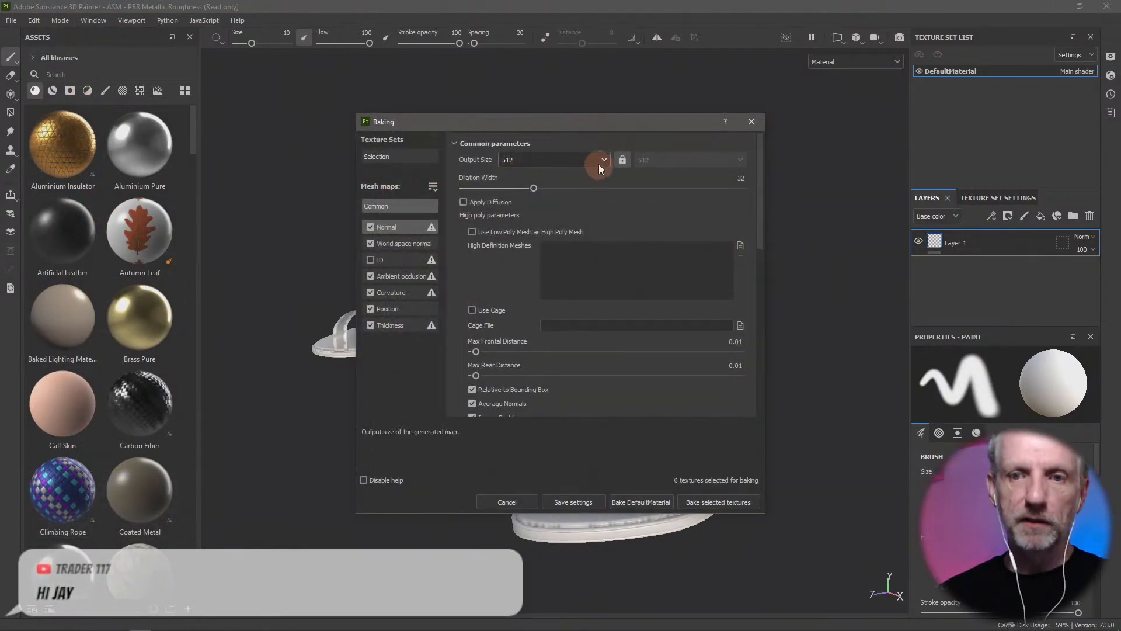
pyautogui.click(599, 166)
pyautogui.click(583, 247)
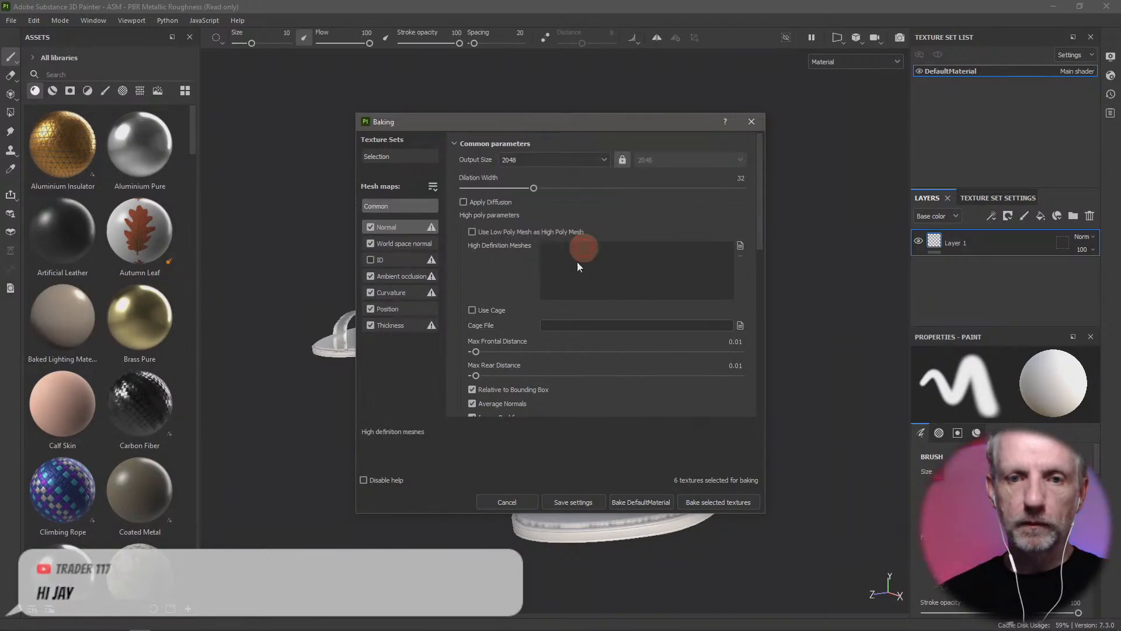
pyautogui.click(708, 504)
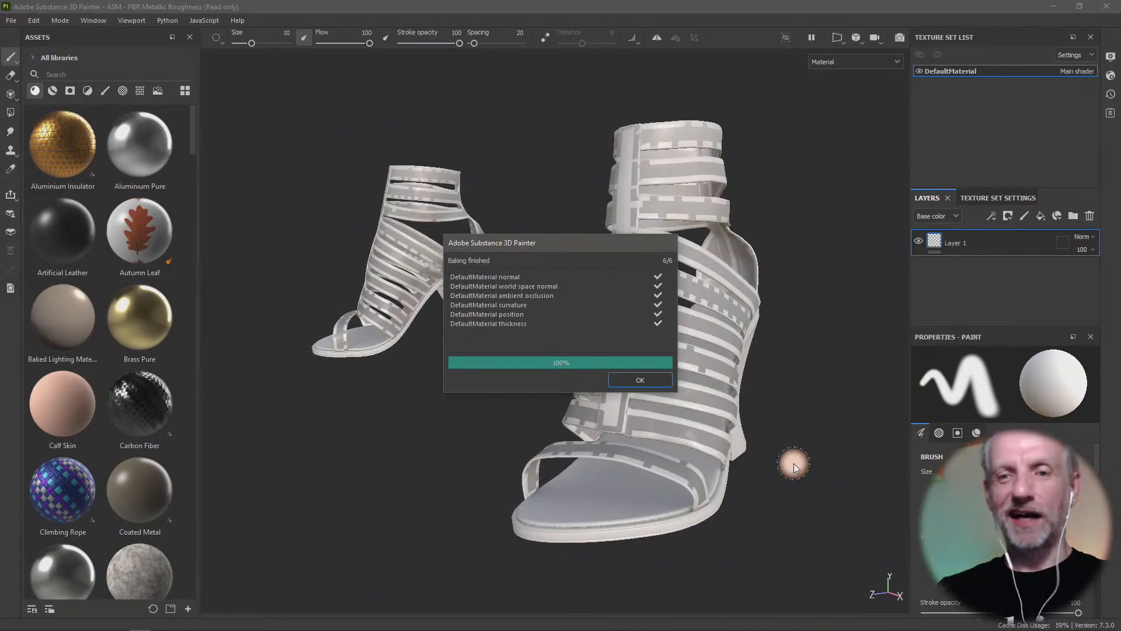
pyautogui.click(642, 379)
# Assign the imported Pumps v3 - ID Map as the ID mesh map of DefaultMaterial in the texture set settings
pyautogui.keyDown('alt'); pyautogui.moveTo(833, 438); pyautogui.dragTo(831, 440); pyautogui.keyUp('alt')
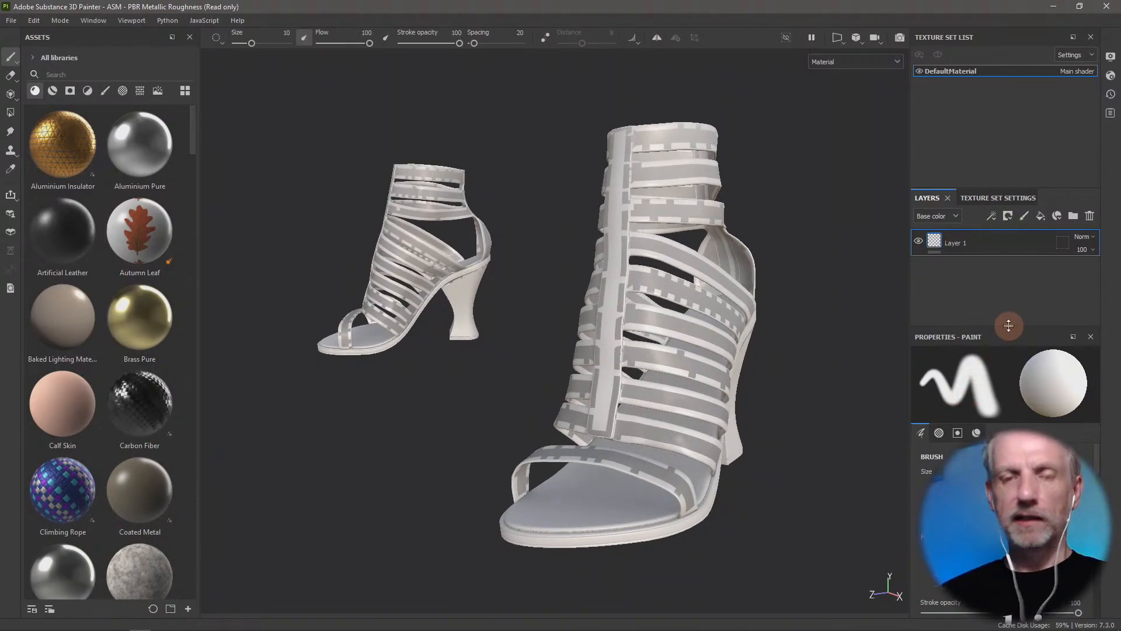
pyautogui.moveTo(1008, 325); pyautogui.dragTo(1015, 252)
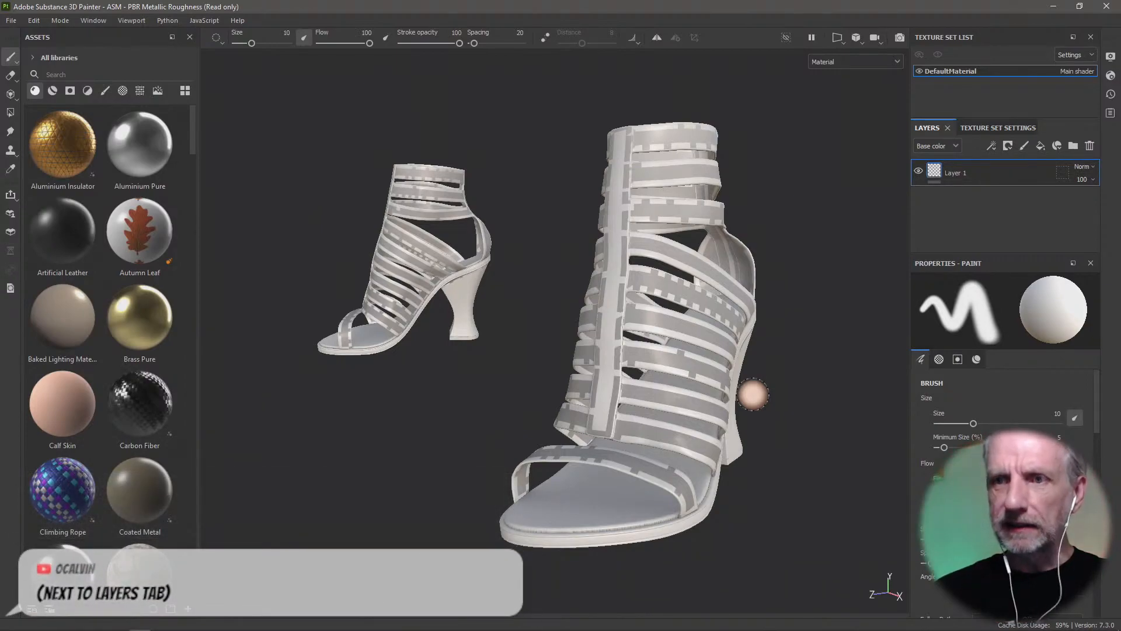
pyautogui.click(1016, 127)
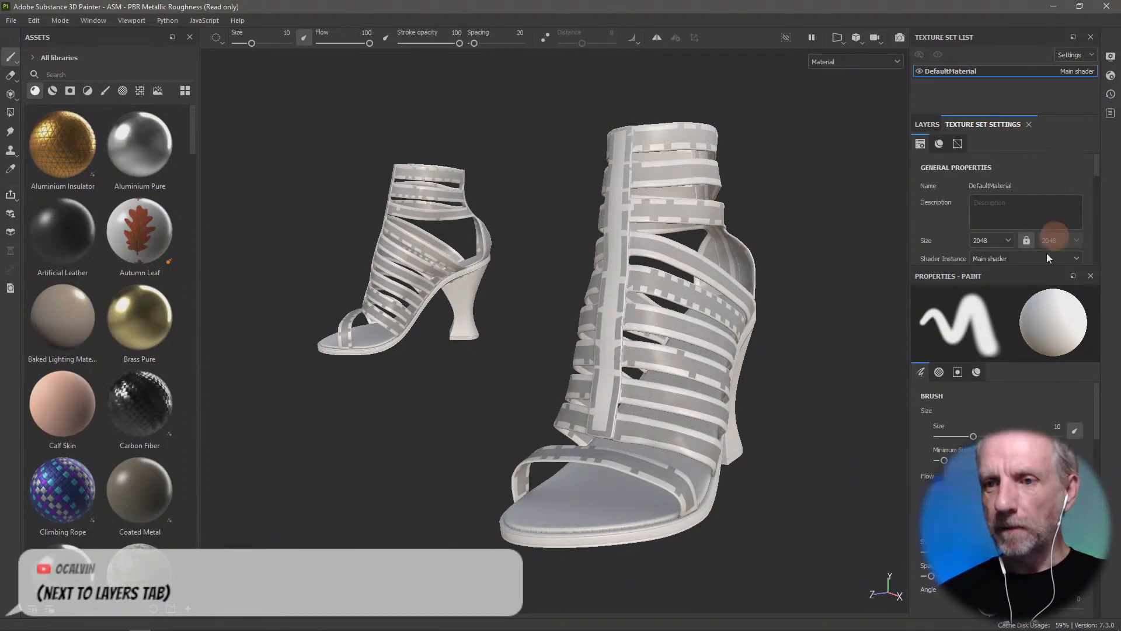
pyautogui.moveTo(1017, 270); pyautogui.dragTo(1016, 408)
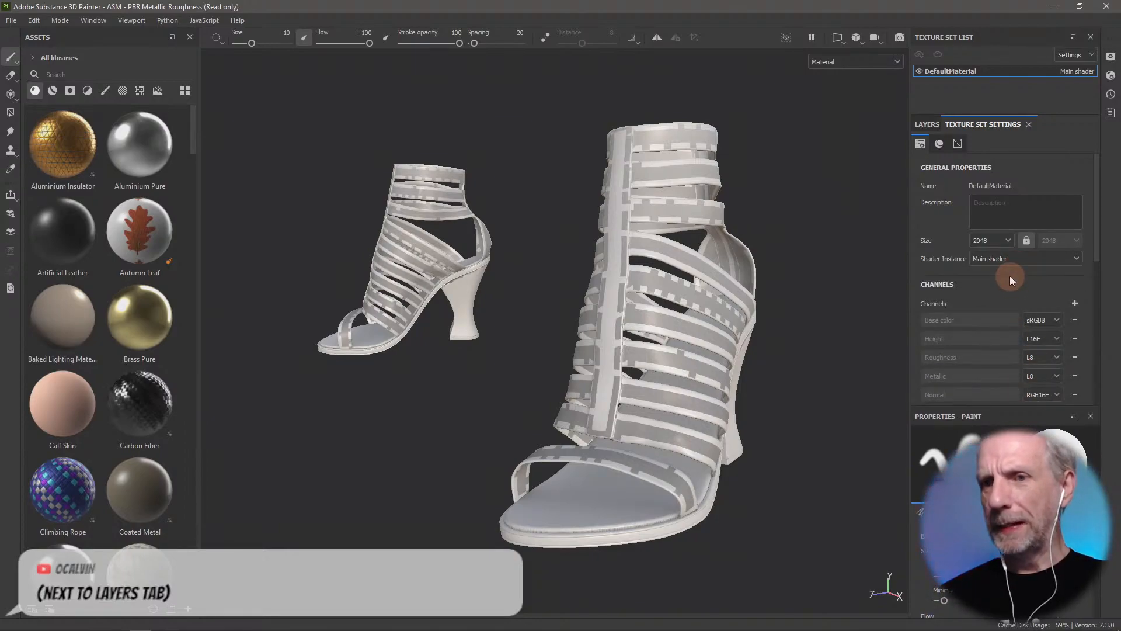
pyautogui.scroll(-5, 1010, 275)
pyautogui.scroll(-4, 1010, 275)
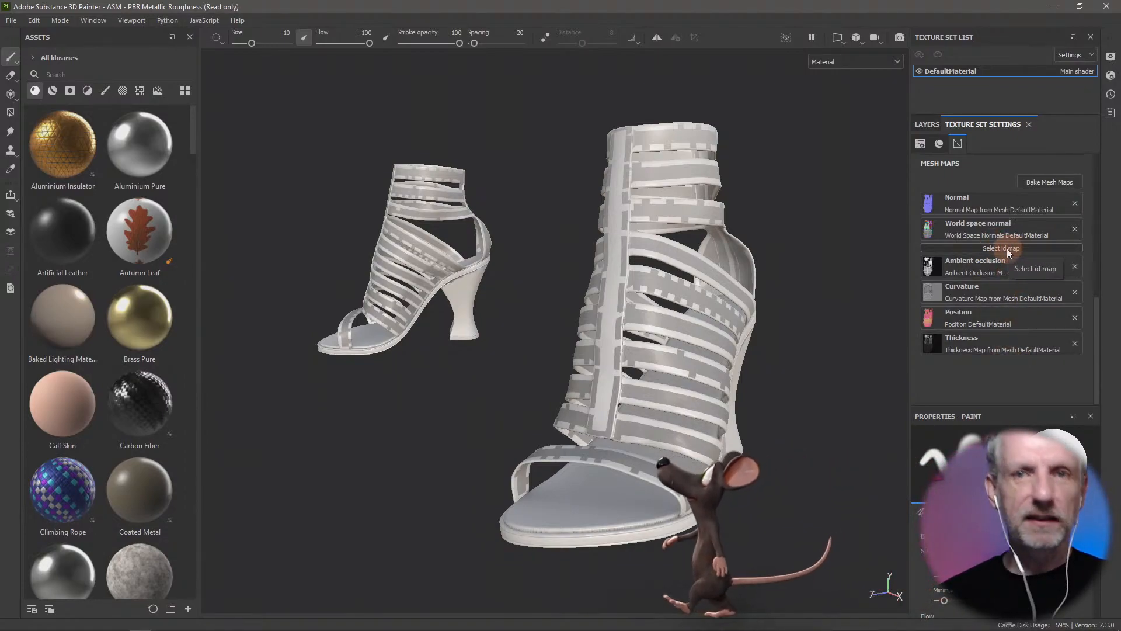
pyautogui.click(1008, 248)
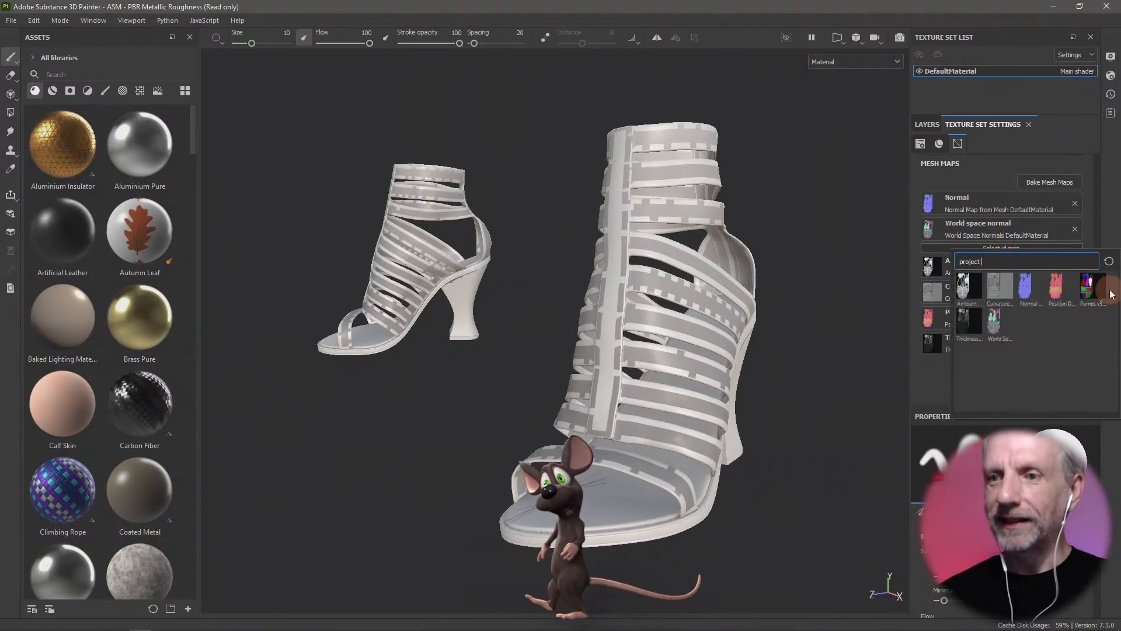
pyautogui.click(1091, 287)
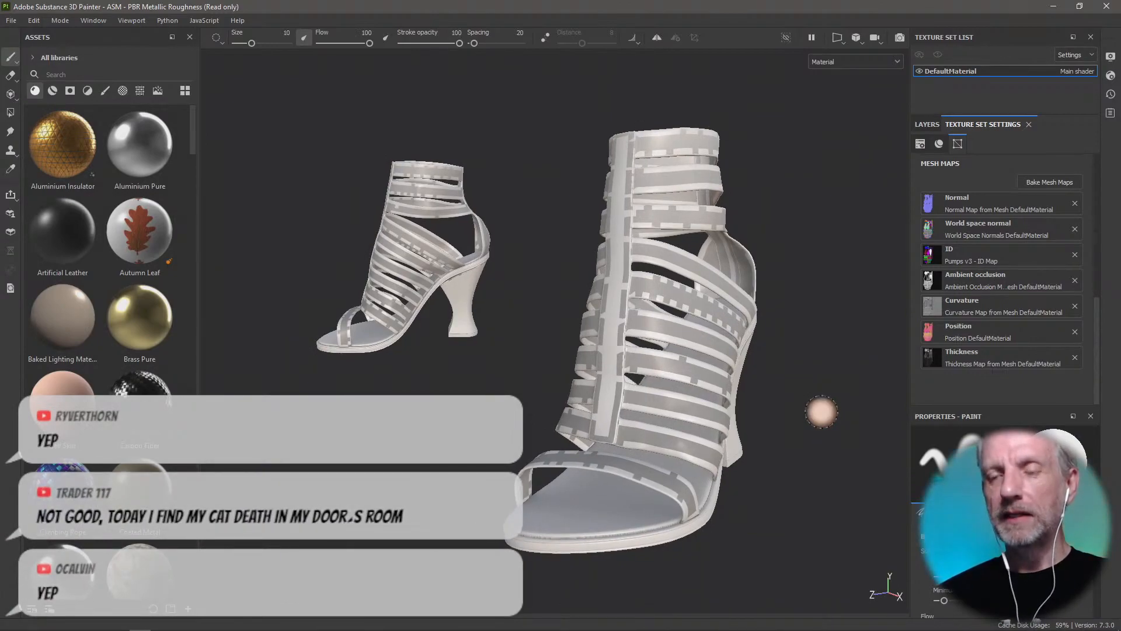
# Display the ID mesh map on the pumps and inspect its colour regions from several angles
pyautogui.click(867, 63)
pyautogui.scroll(-3, 868, 126)
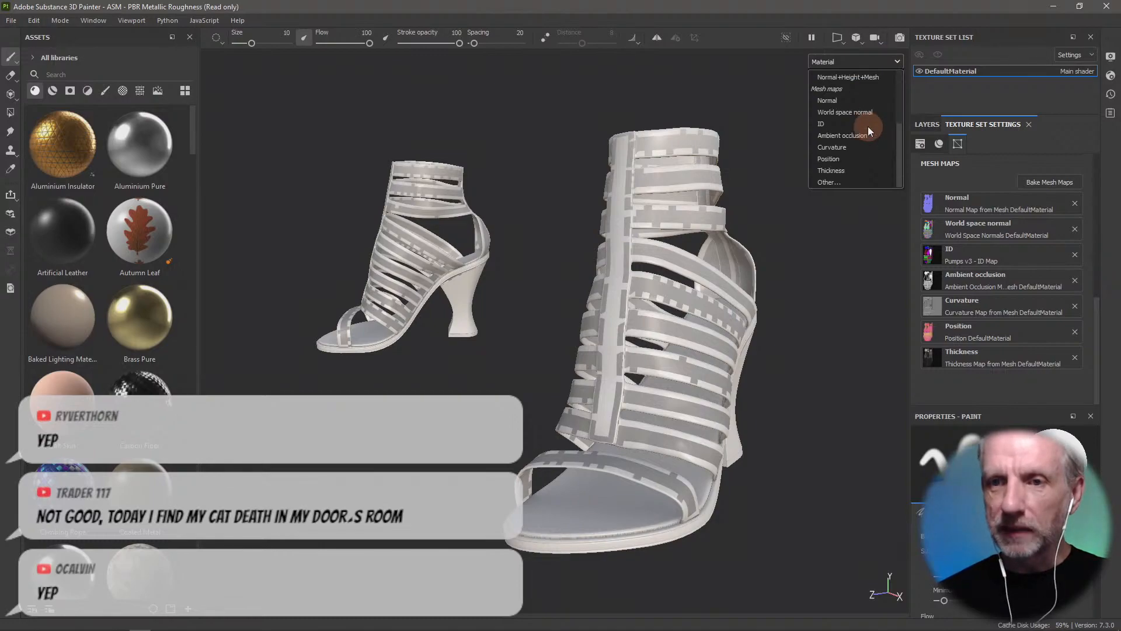
pyautogui.click(849, 124)
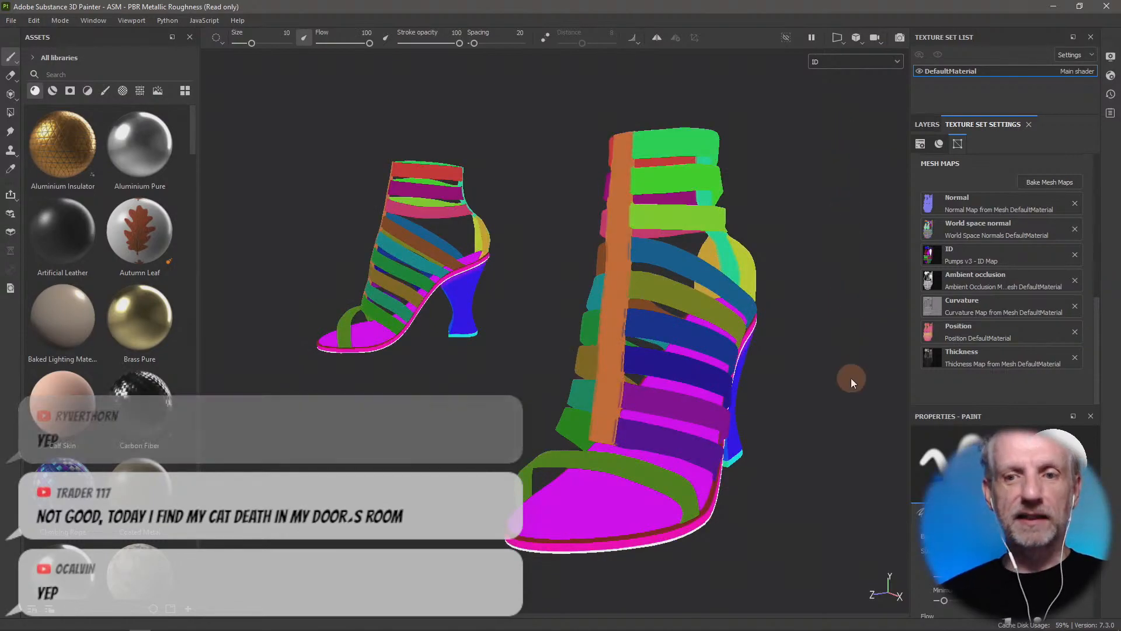
pyautogui.keyDown('alt'); pyautogui.moveTo(843, 388); pyautogui.dragTo(814, 404); pyautogui.keyUp('alt')
pyautogui.scroll(2, 850, 386)
pyautogui.scroll(-3, 800, 400)
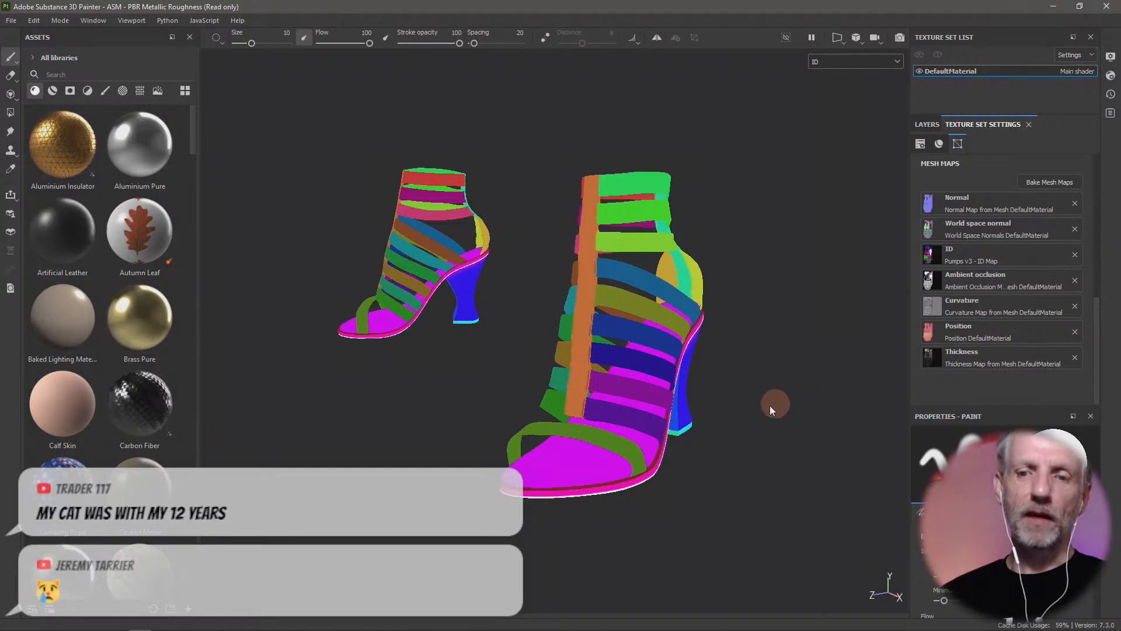
pyautogui.moveTo(766, 398)
pyautogui.keyDown('alt'); pyautogui.mouseDown()
pyautogui.moveTo(759, 427)
pyautogui.moveTo(721, 435)
pyautogui.moveTo(621, 405)
pyautogui.moveTo(496, 398)
pyautogui.moveTo(670, 395)
pyautogui.moveTo(695, 373)
pyautogui.moveTo(799, 397)
pyautogui.moveTo(783, 409)
pyautogui.mouseUp(); pyautogui.keyUp('alt')
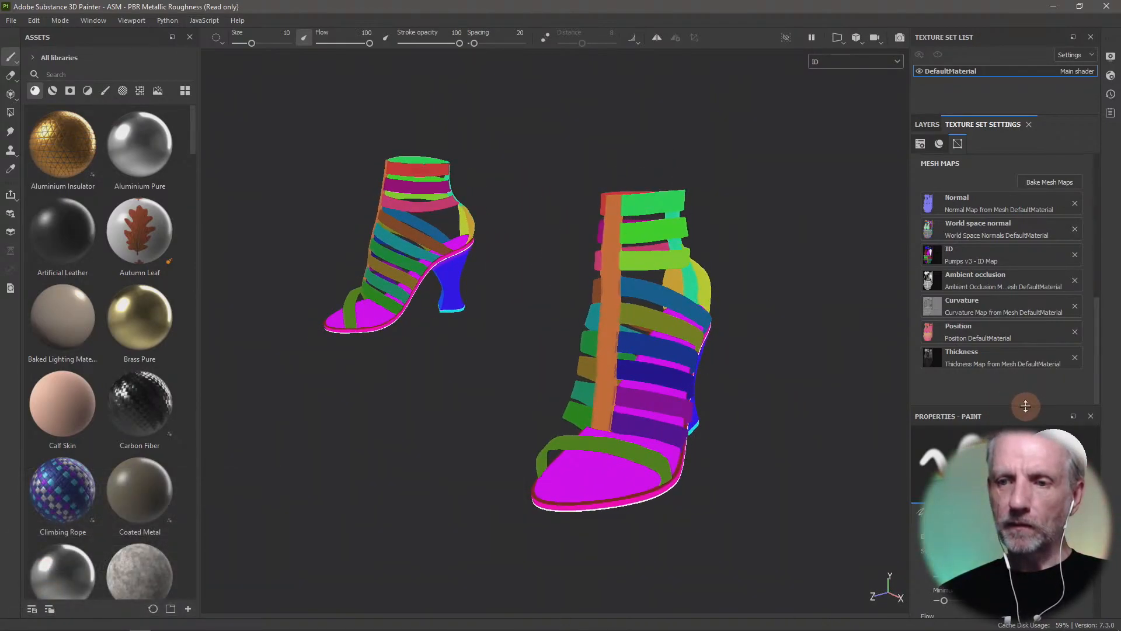
pyautogui.moveTo(1024, 405)
pyautogui.mouseDown()
pyautogui.moveTo(990, 231)
pyautogui.moveTo(1001, 324)
pyautogui.mouseUp()
pyautogui.click(938, 144)
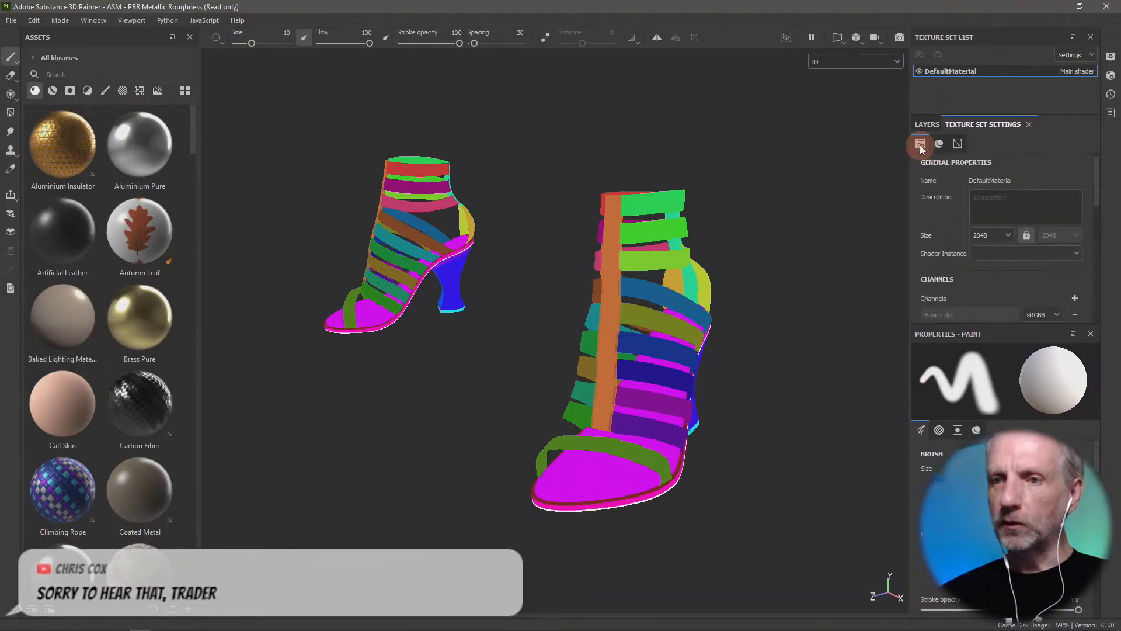
pyautogui.click(958, 144)
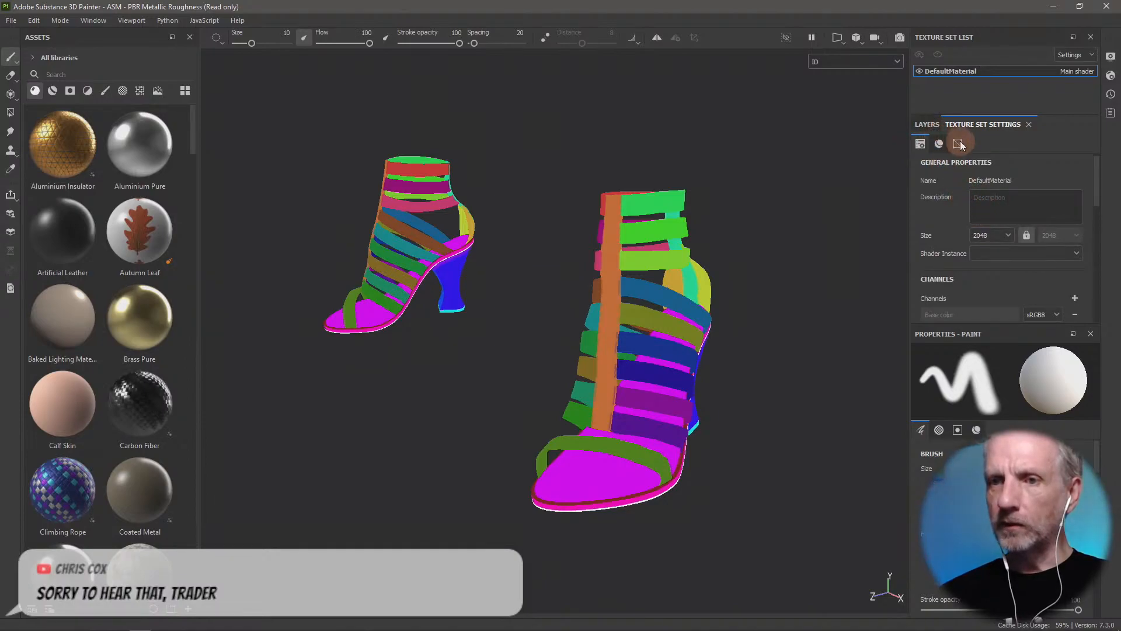
# Switch to the layer stack and examine the geometry mask options of Layer 1
pyautogui.click(927, 124)
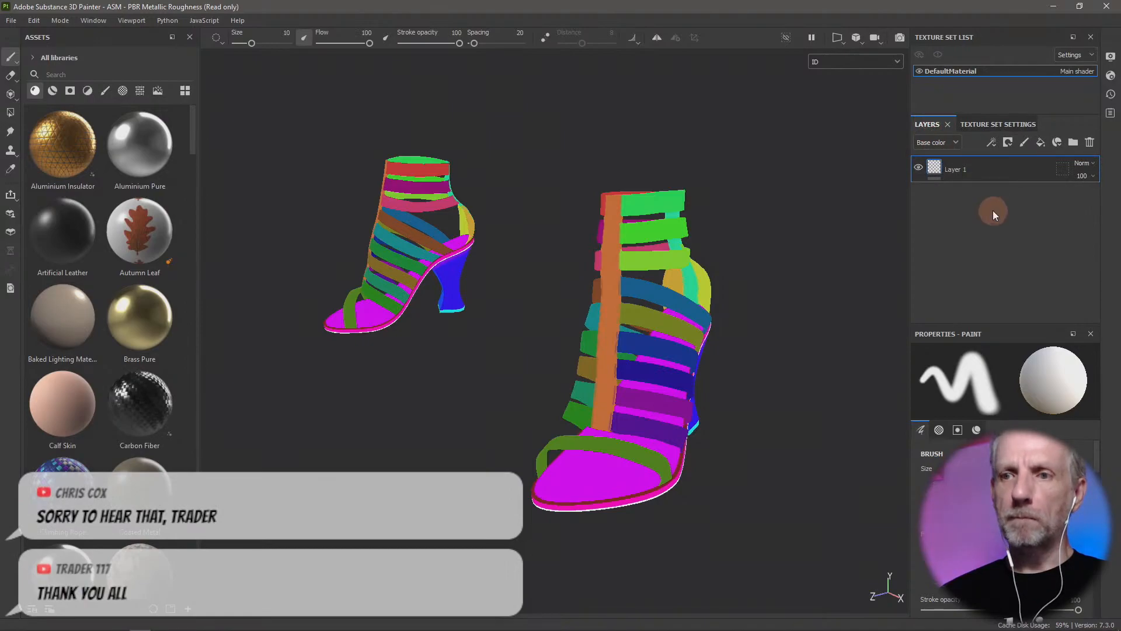
pyautogui.click(1062, 170)
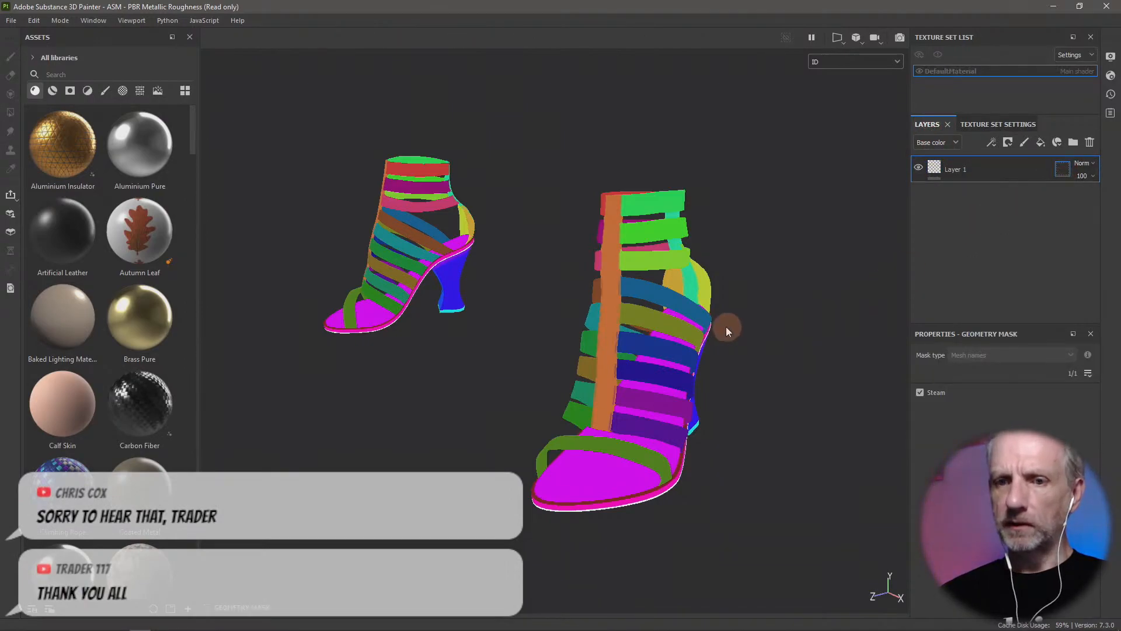
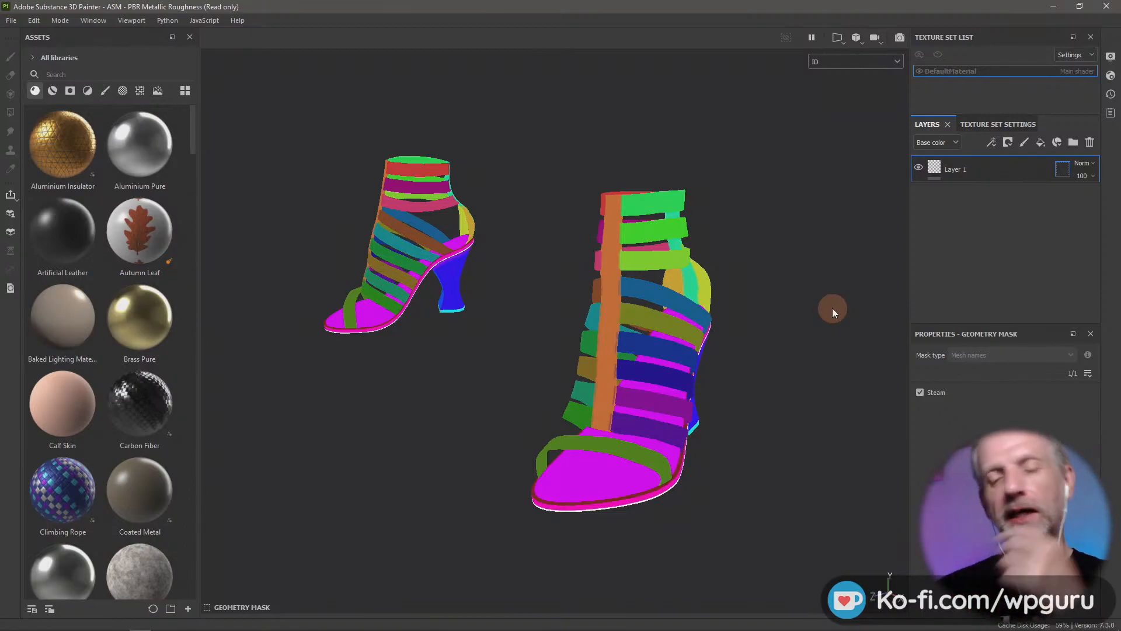
pyautogui.keyDown('alt'); pyautogui.moveTo(775, 380); pyautogui.dragTo(744, 380); pyautogui.keyUp('alt')
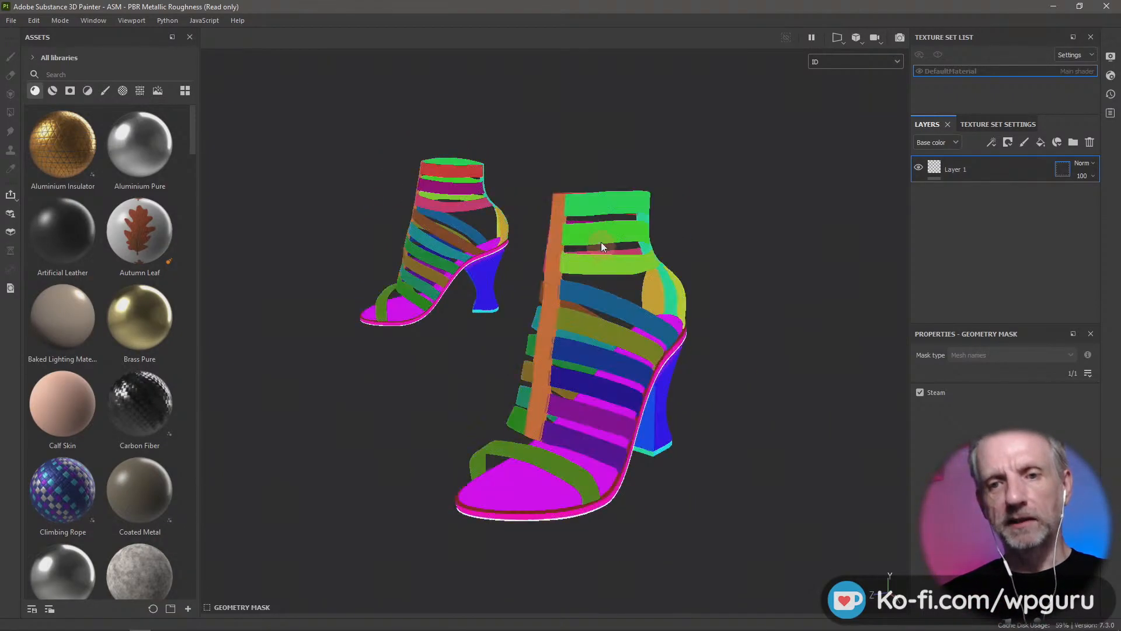
pyautogui.click(941, 169)
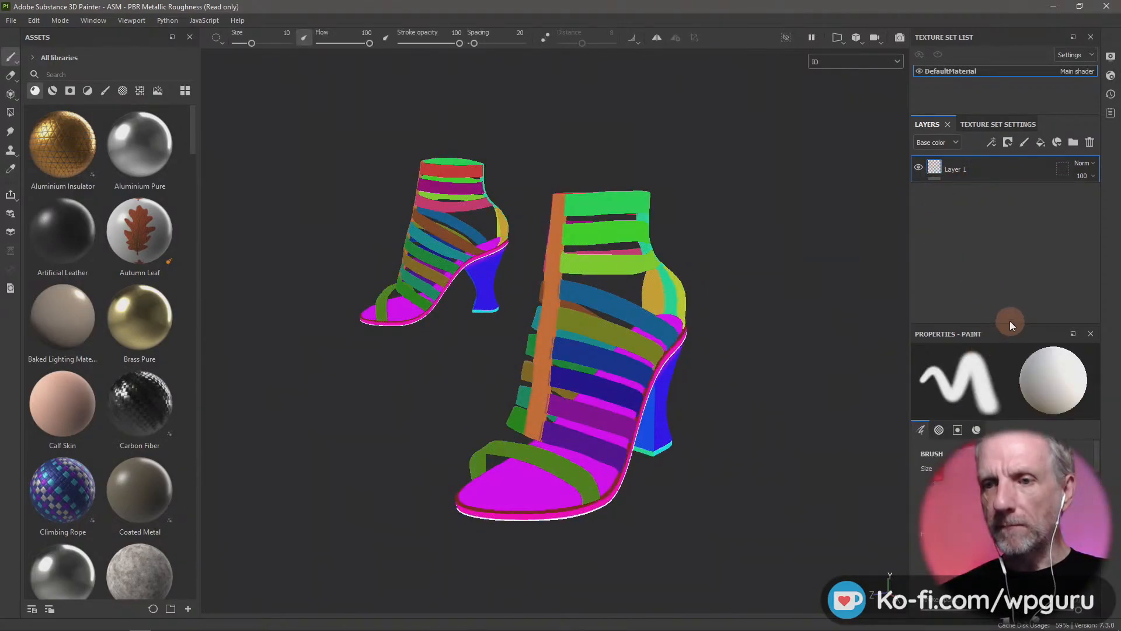
pyautogui.moveTo(1011, 325); pyautogui.dragTo(1010, 248)
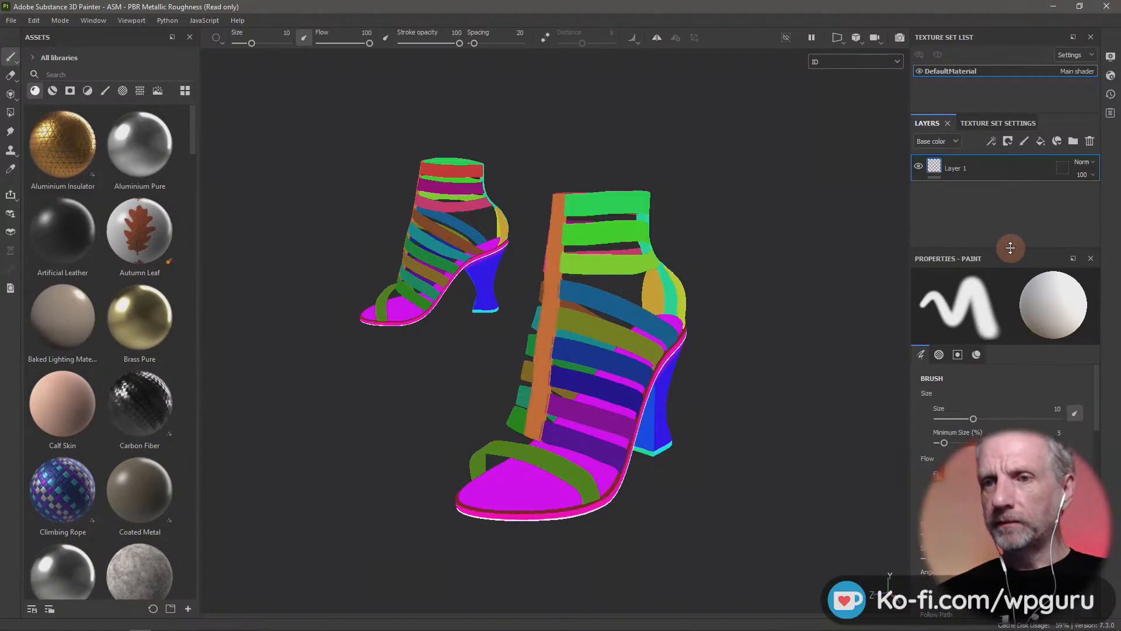
pyautogui.keyDown('alt'); pyautogui.moveTo(710, 421); pyautogui.dragTo(735, 444); pyautogui.keyUp('alt')
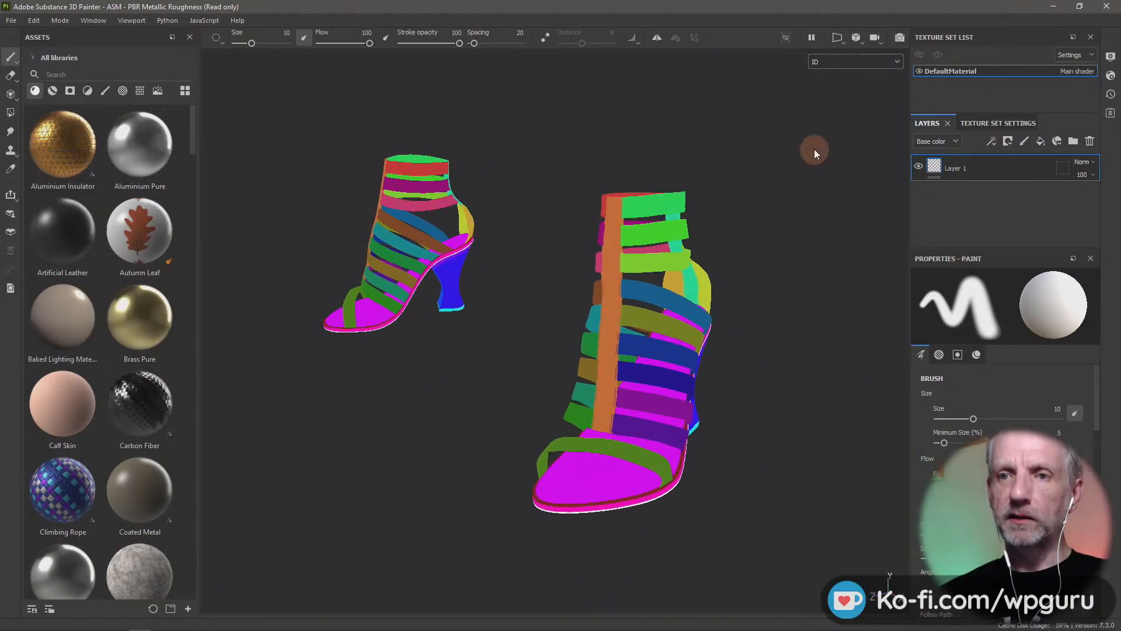
pyautogui.click(1060, 168)
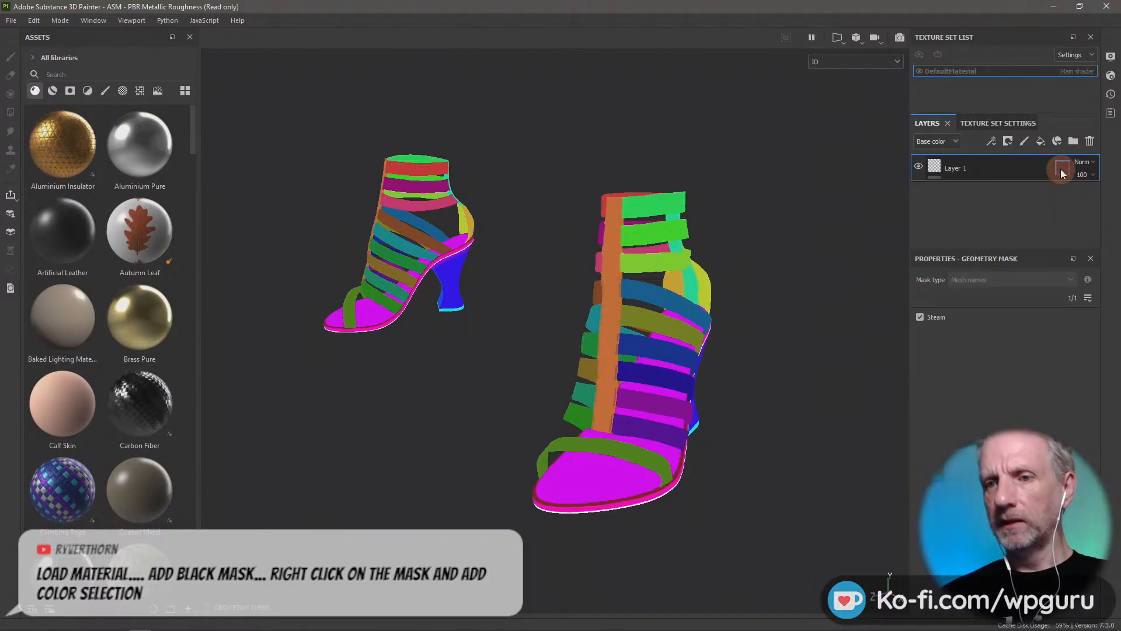
pyautogui.rightClick(674, 307)
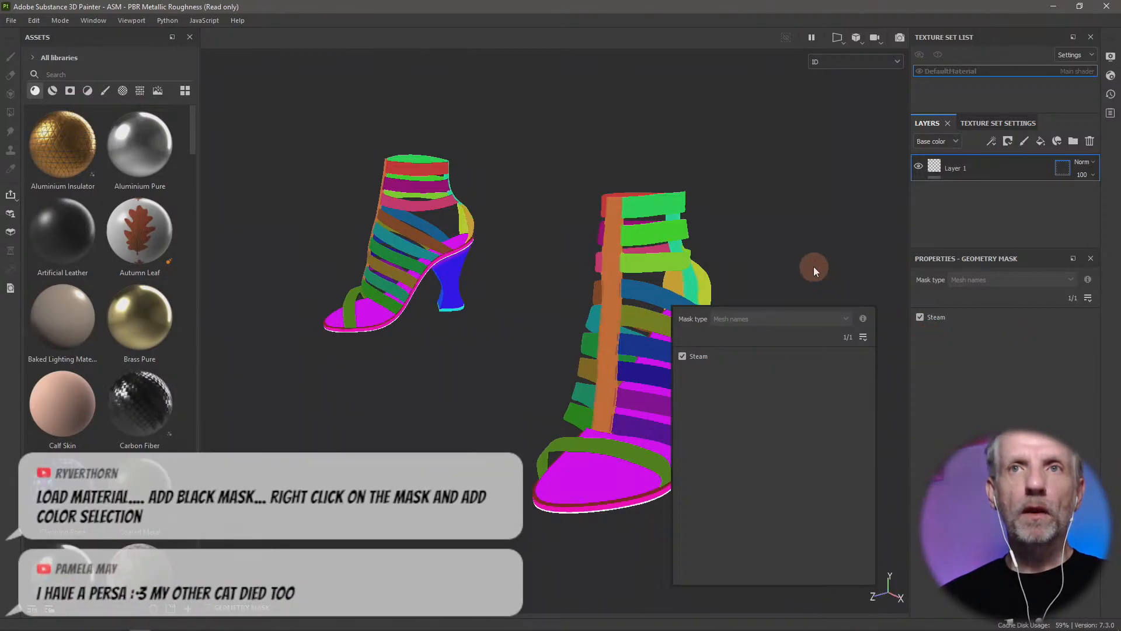
pyautogui.click(814, 267)
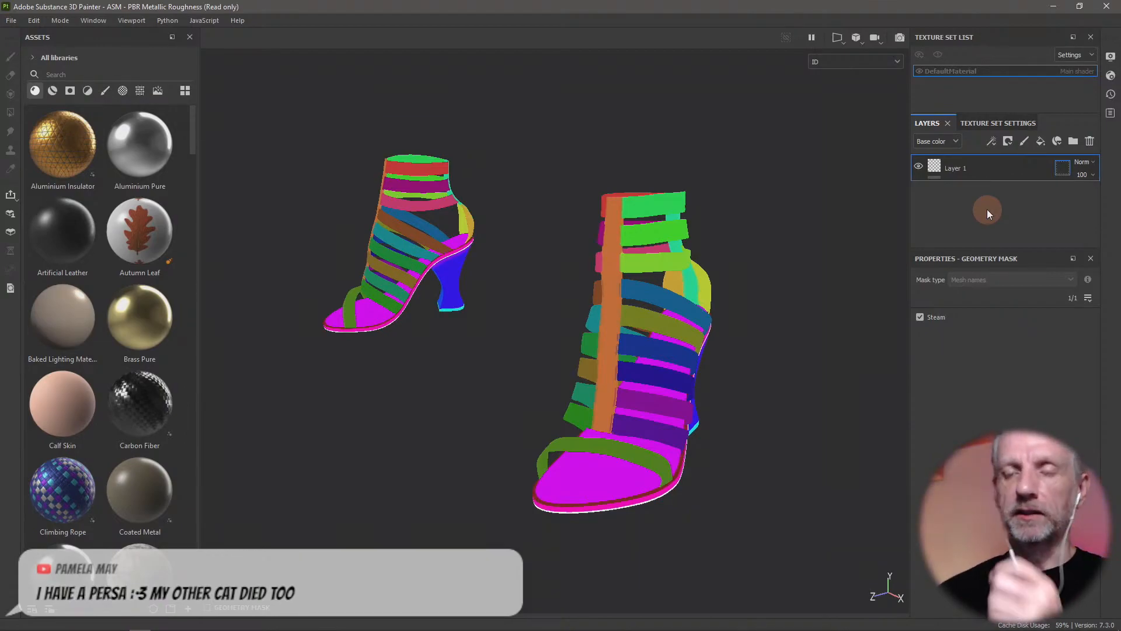
# Add a black mask to Layer 1 and attach a color selection effect to that mask
pyautogui.click(934, 169)
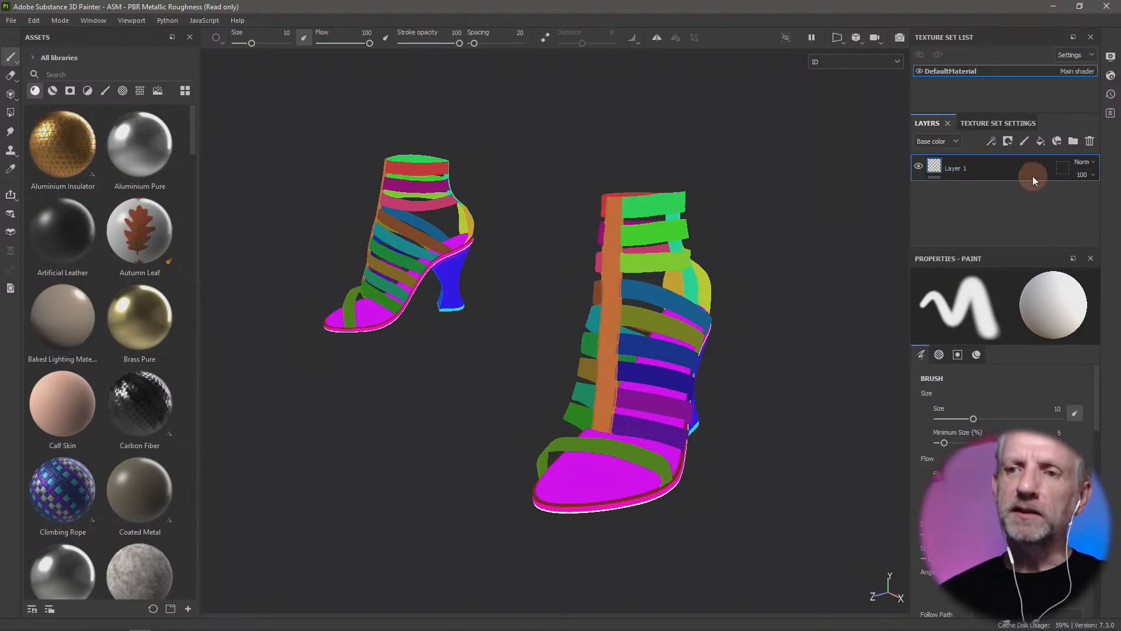
pyautogui.rightClick(983, 168)
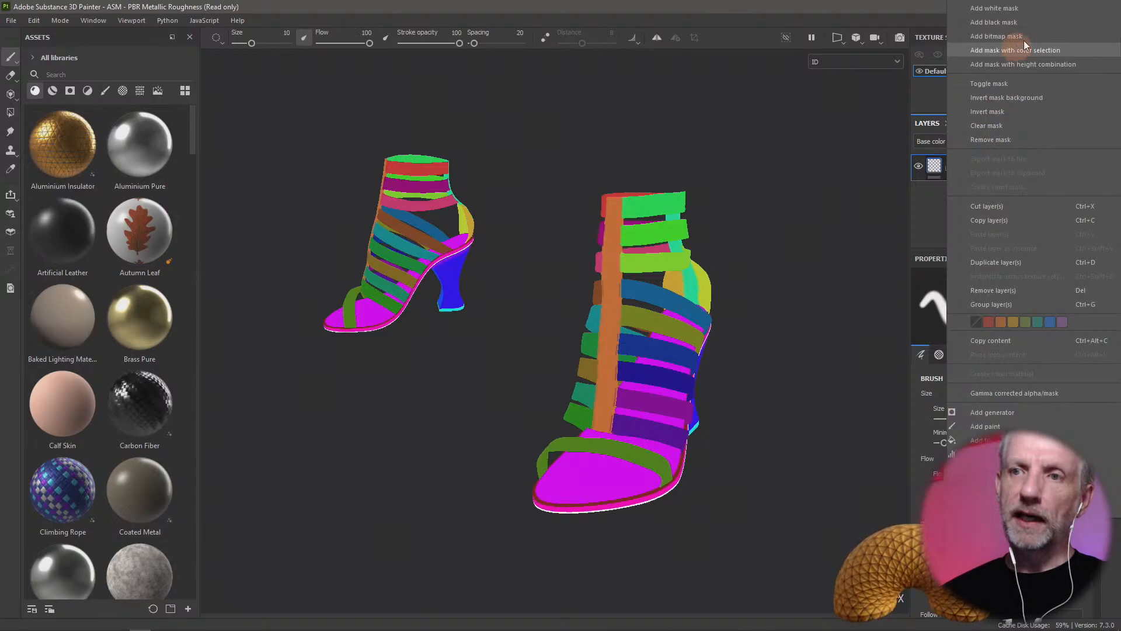
pyautogui.click(1025, 22)
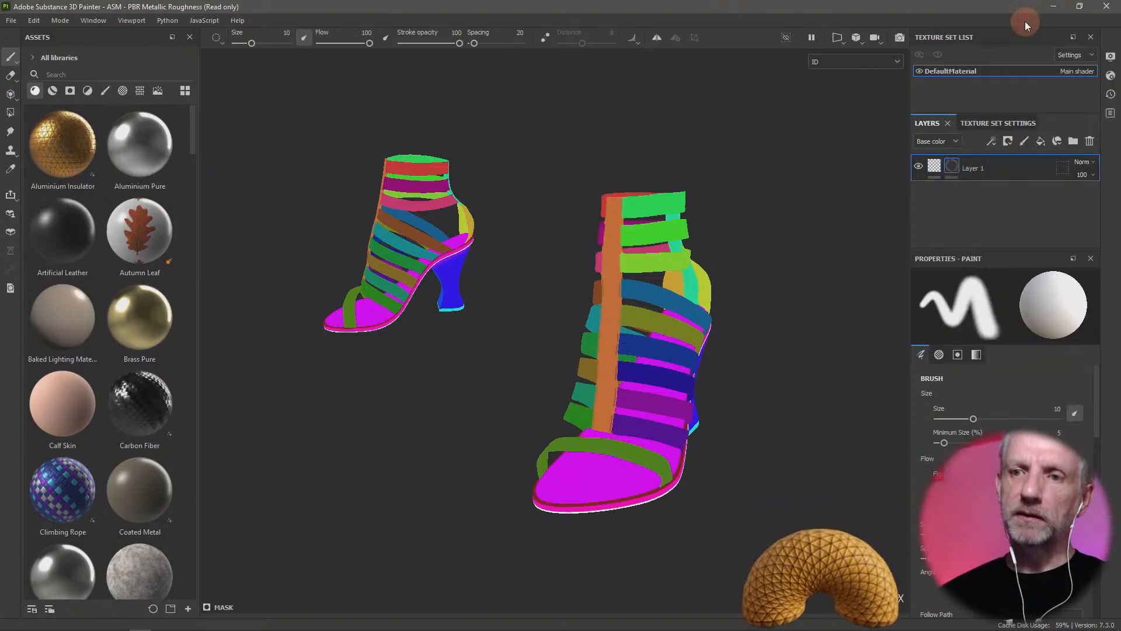
pyautogui.rightClick(951, 164)
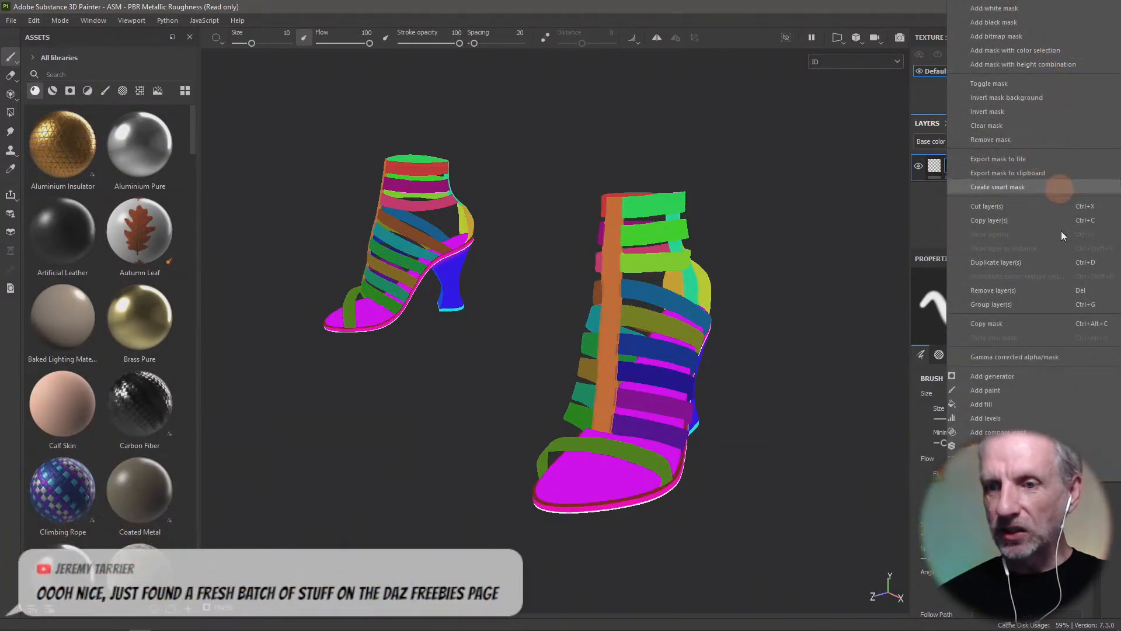
pyautogui.click(1001, 460)
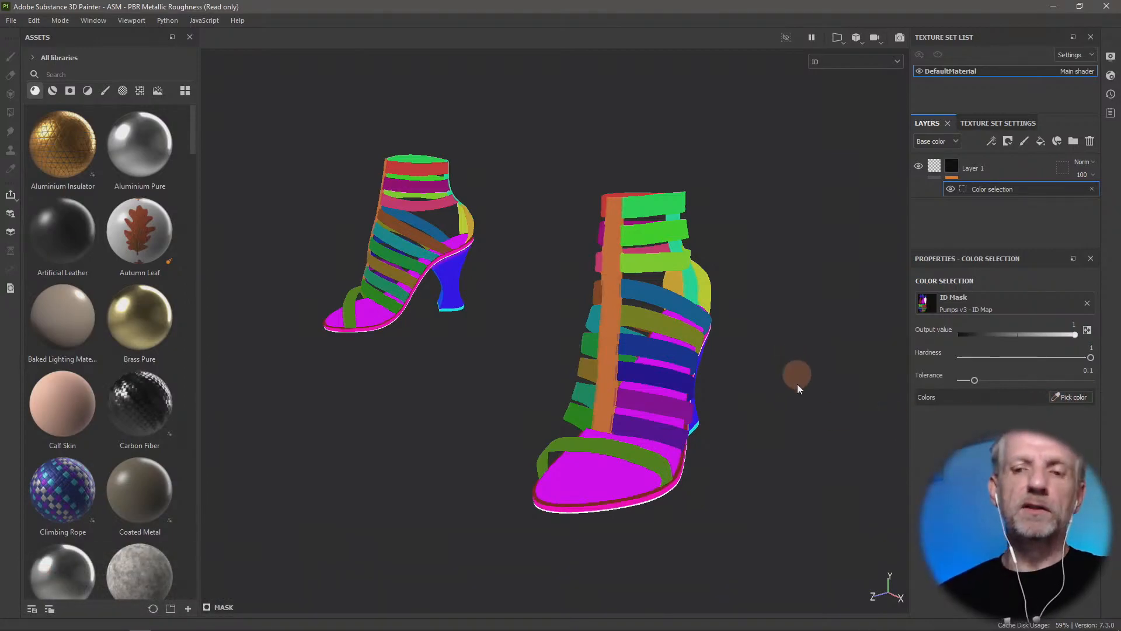
# Pick the white sole underneath the pump as the ID colour for Layer 1's color selection mask
pyautogui.keyDown('alt'); pyautogui.moveTo(795, 375); pyautogui.dragTo(671, 275); pyautogui.keyUp('alt')
pyautogui.click(1064, 396)
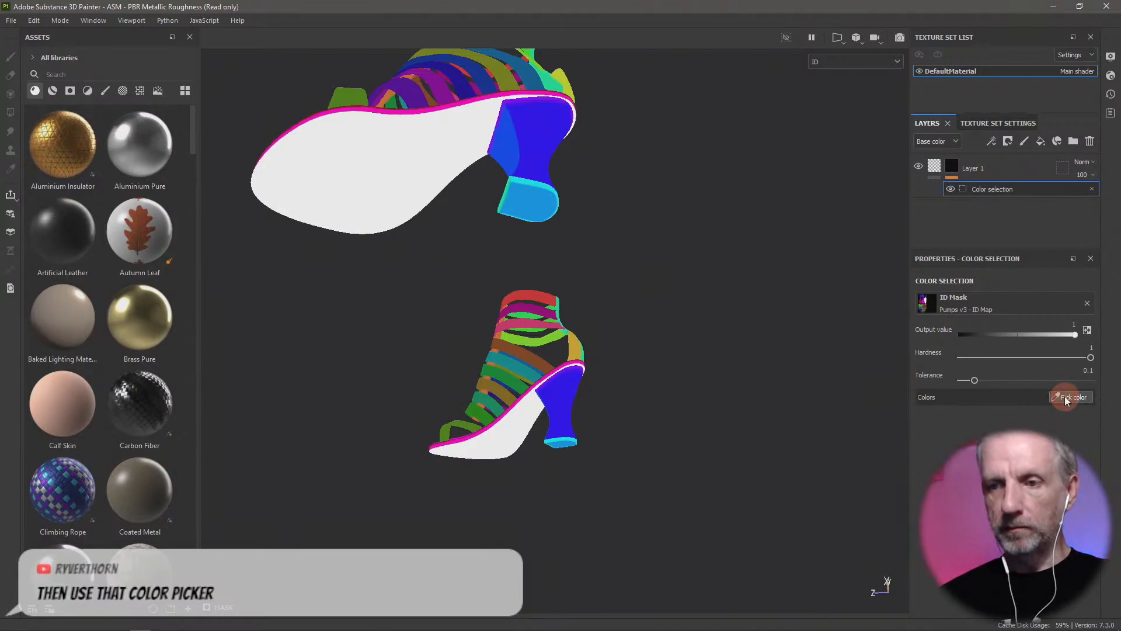
pyautogui.click(405, 181)
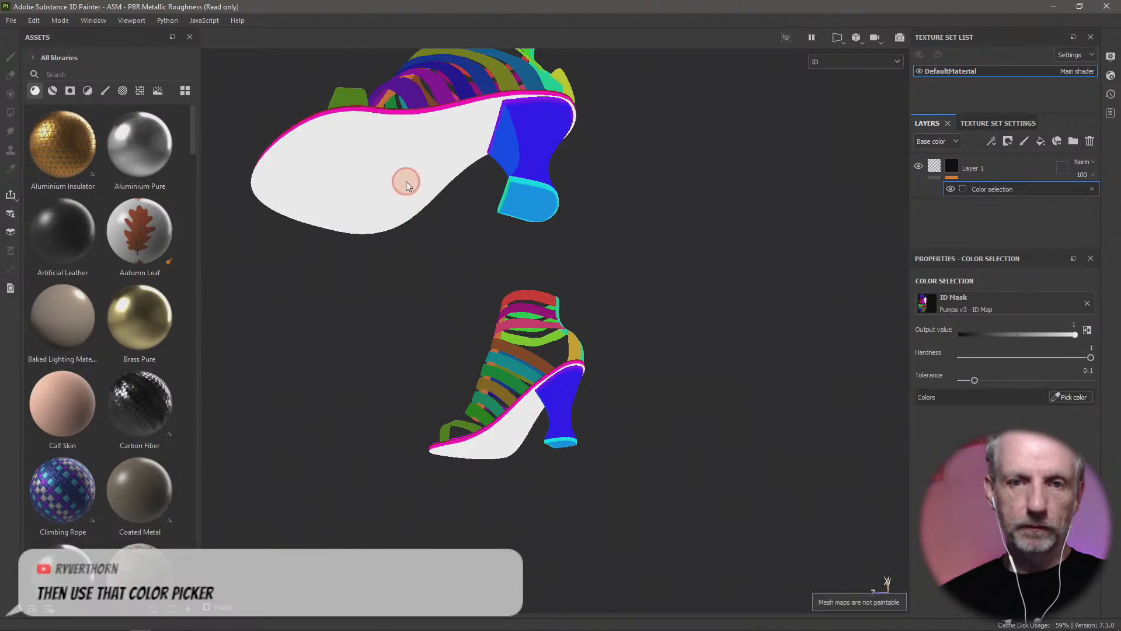
pyautogui.click(1076, 398)
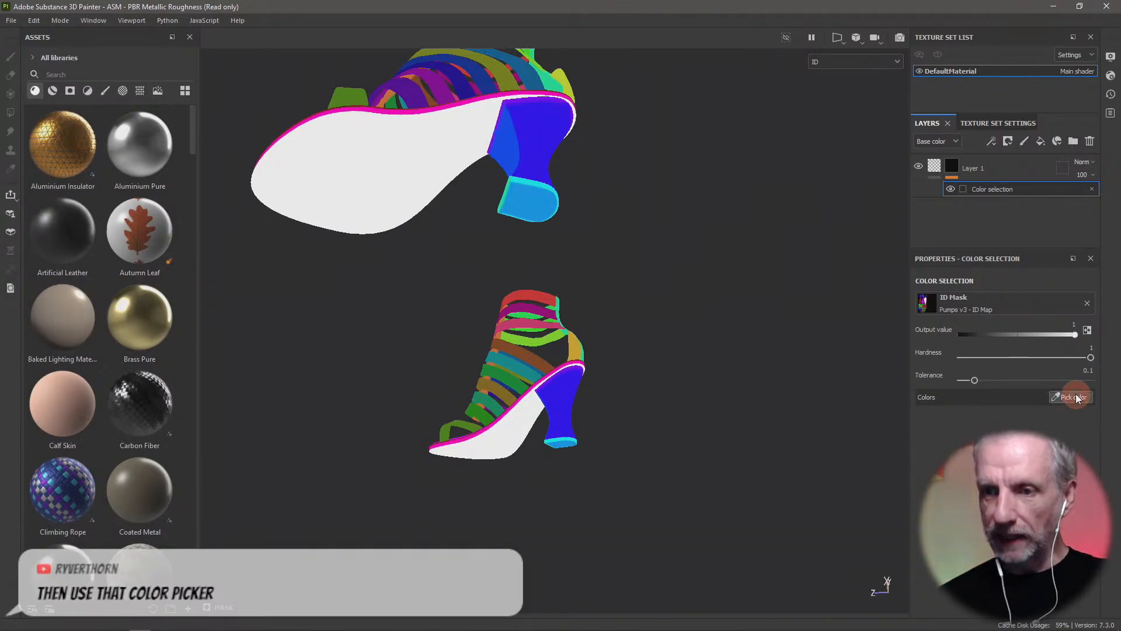
pyautogui.click(415, 178)
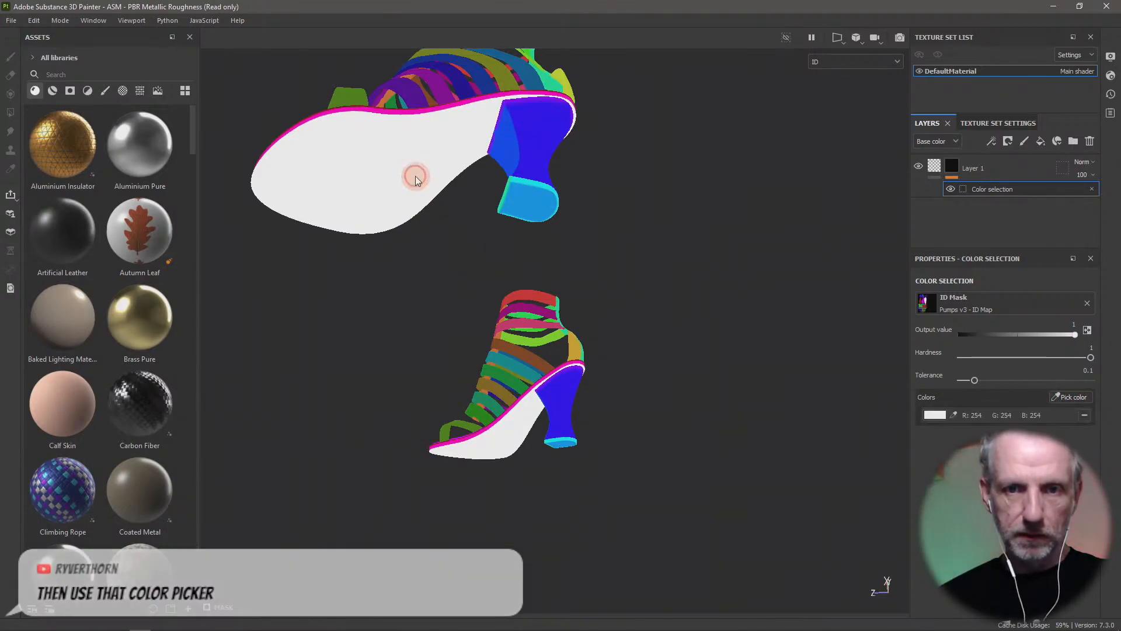
pyautogui.keyDown('alt'); pyautogui.moveTo(581, 317); pyautogui.dragTo(682, 423); pyautogui.keyUp('alt')
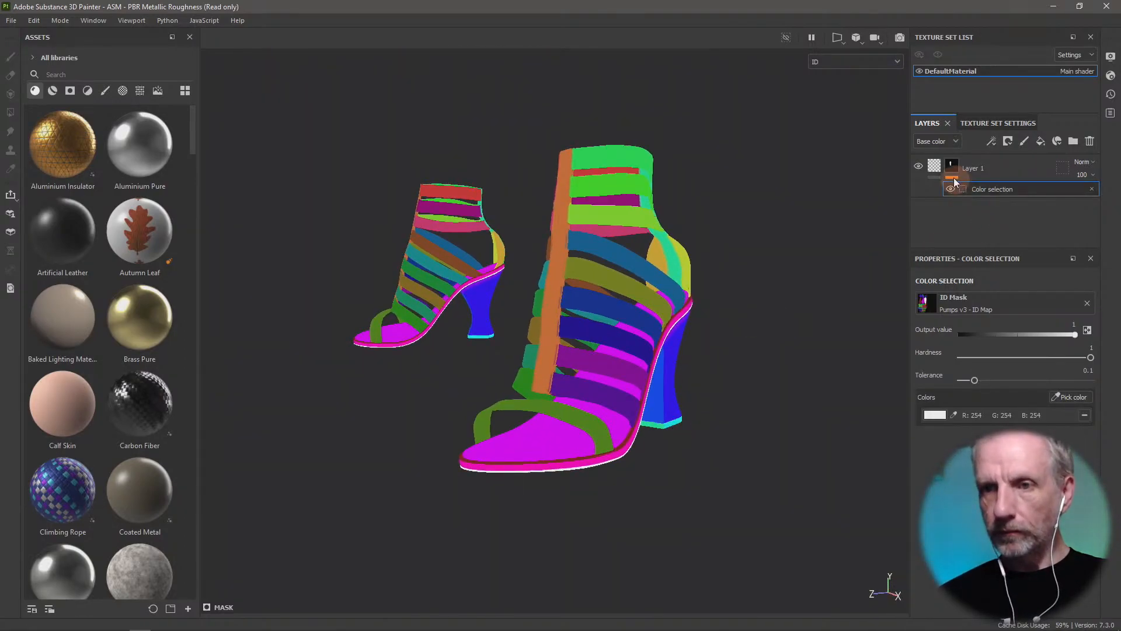
pyautogui.moveTo(952, 167)
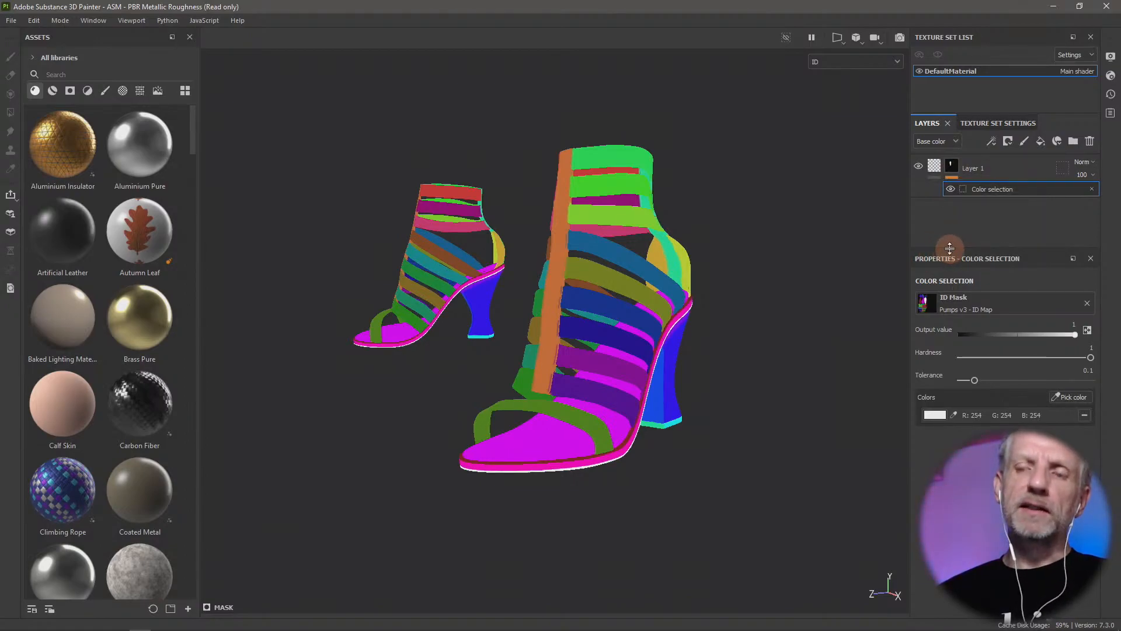
# Enlarge the layer stack area and rename Layer 1 as Sole
pyautogui.moveTo(950, 248); pyautogui.dragTo(955, 307)
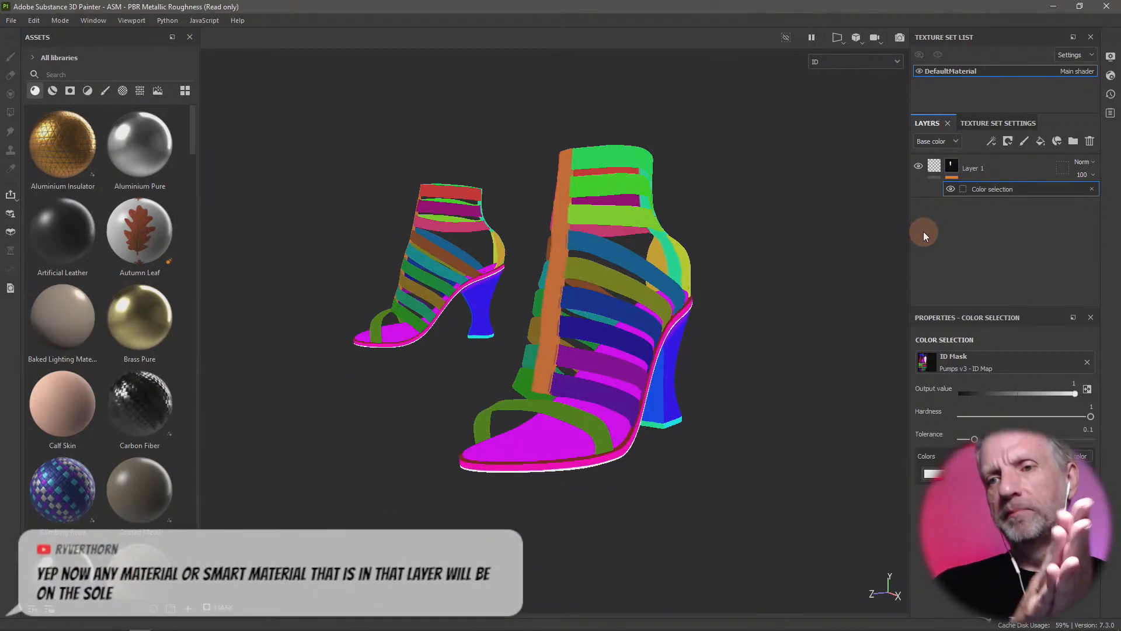
pyautogui.doubleClick(983, 168)
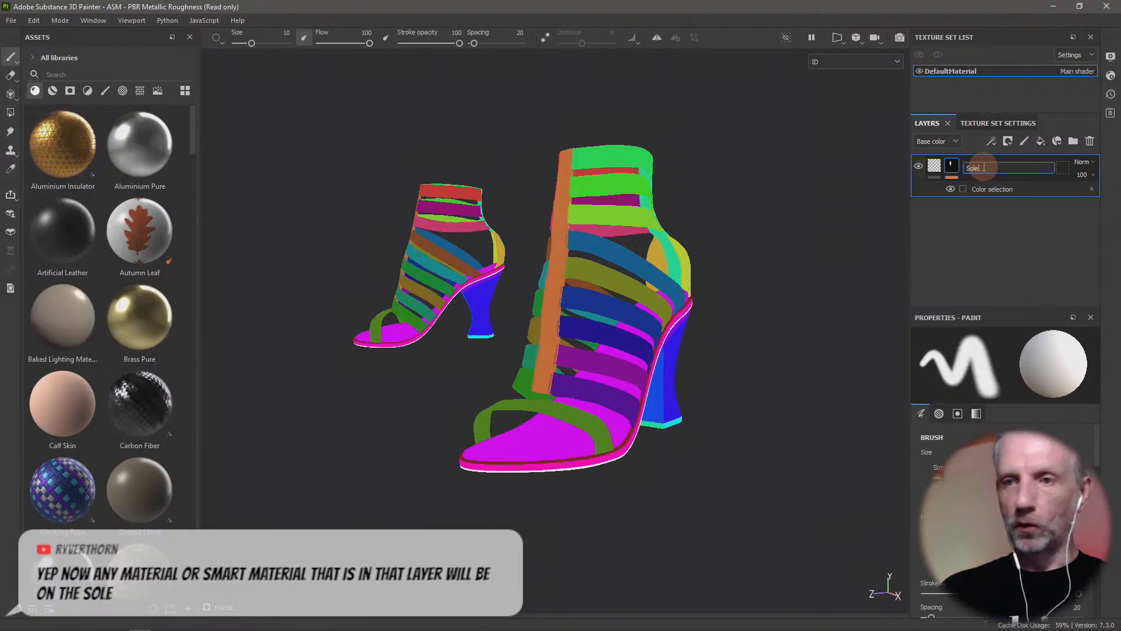
pyautogui.click(949, 168)
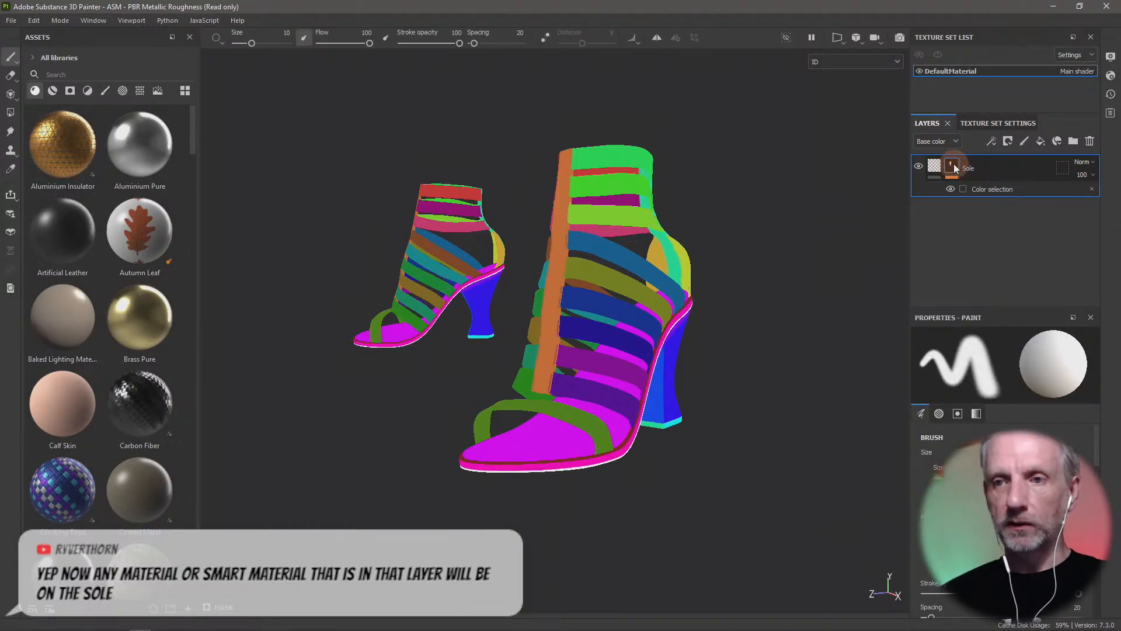
pyautogui.keyDown('alt'); pyautogui.moveTo(652, 364); pyautogui.dragTo(626, 382); pyautogui.keyUp('alt')
pyautogui.click(951, 167)
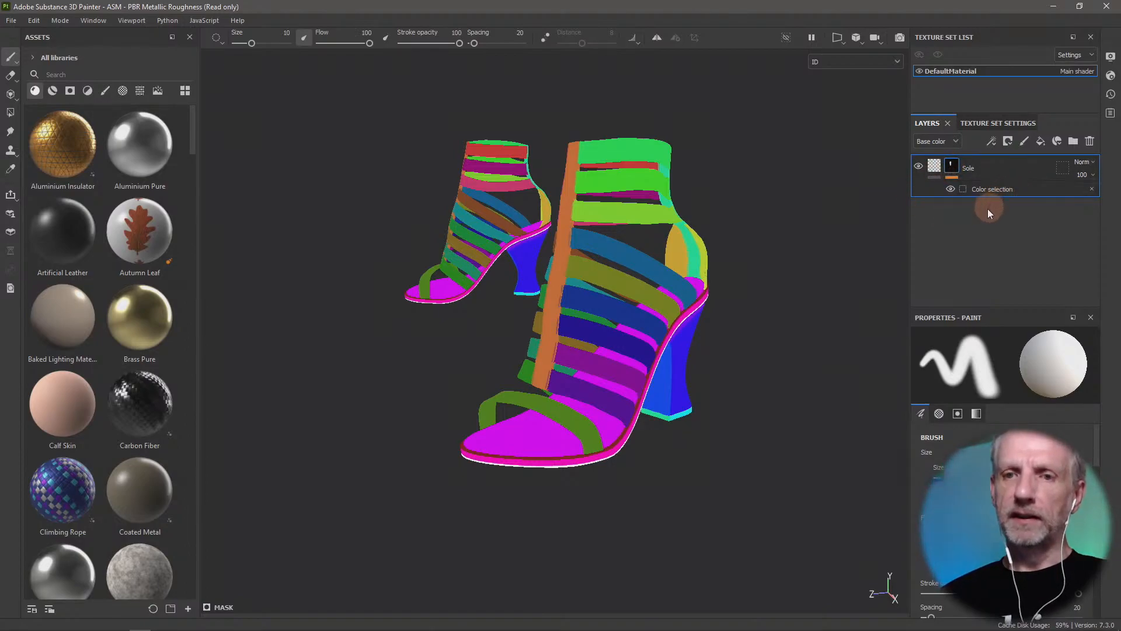
pyautogui.moveTo(785, 317)
pyautogui.keyDown('alt'); pyautogui.mouseDown()
pyautogui.moveTo(801, 328)
pyautogui.moveTo(790, 324)
pyautogui.mouseUp(); pyautogui.keyUp('alt')
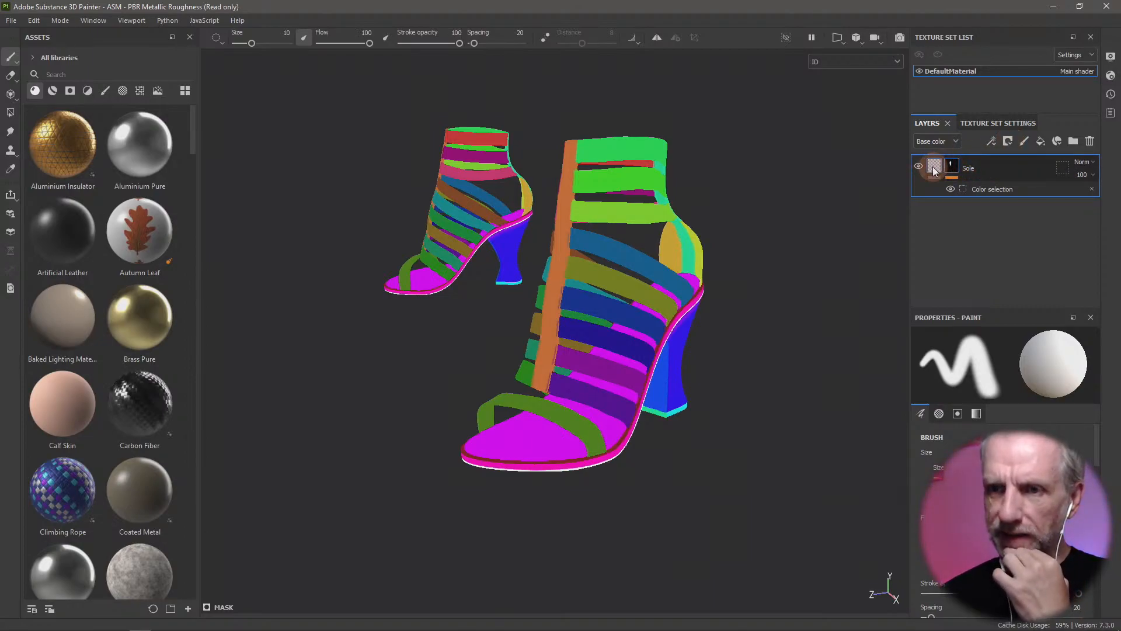
pyautogui.moveTo(935, 170)
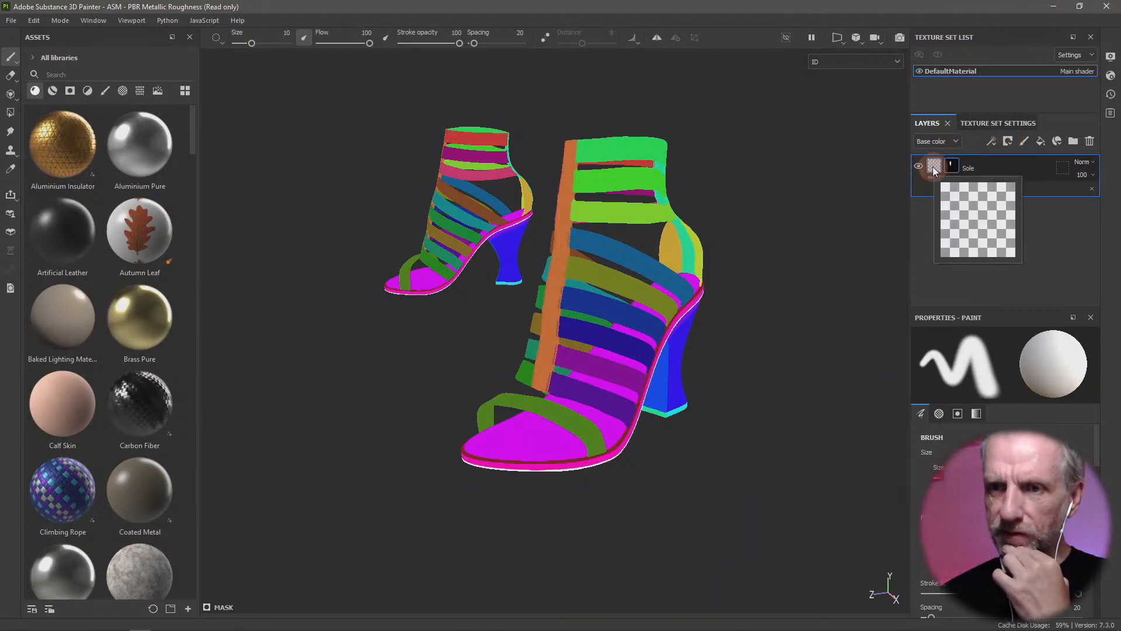
# Add a new paint layer above Sole and give it a black mask with a color selection effect
pyautogui.click(1025, 142)
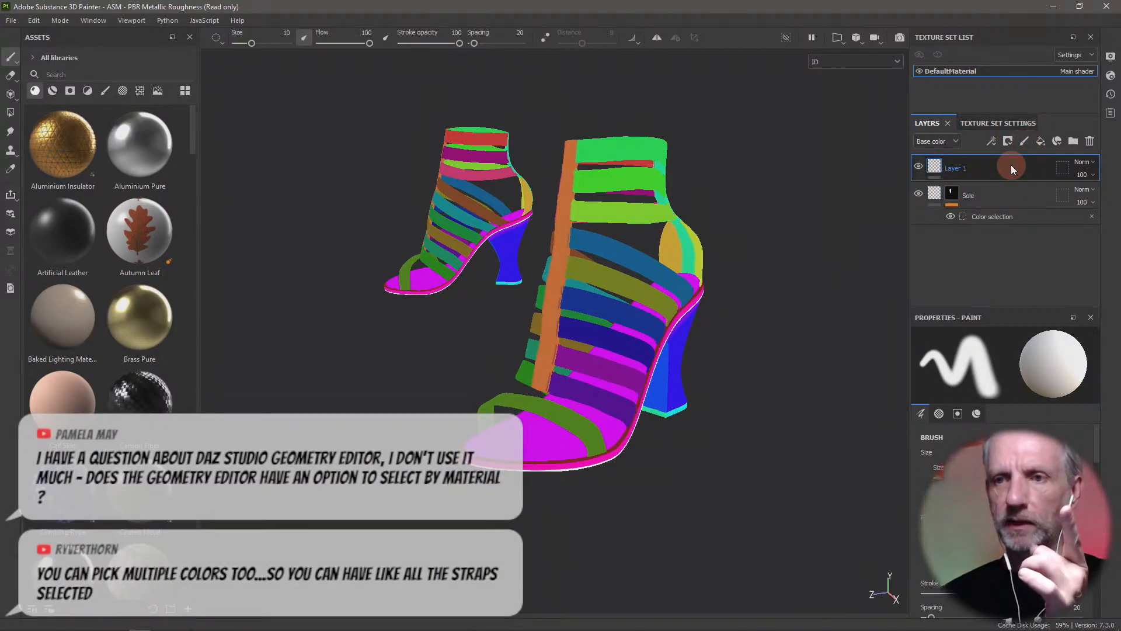
pyautogui.rightClick(1011, 165)
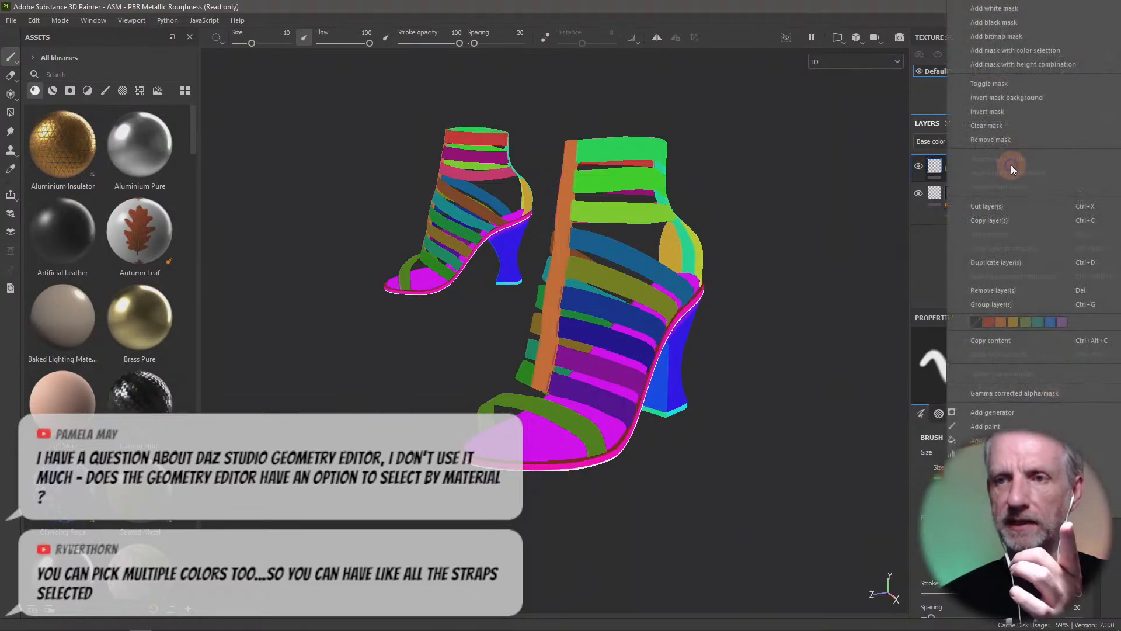
pyautogui.click(1032, 23)
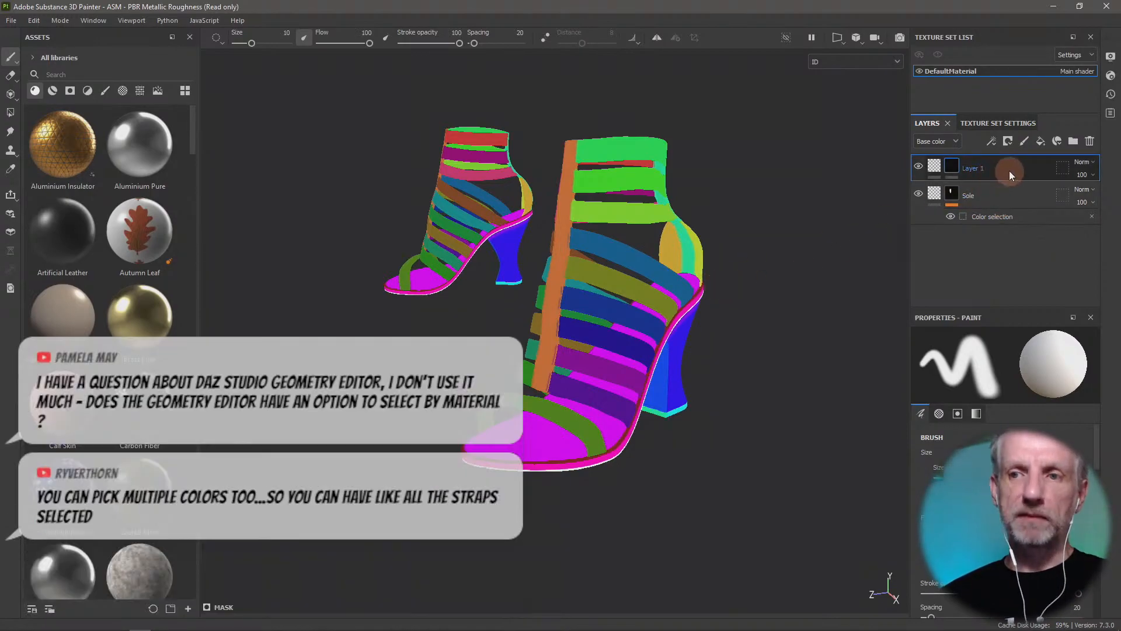
pyautogui.rightClick(955, 165)
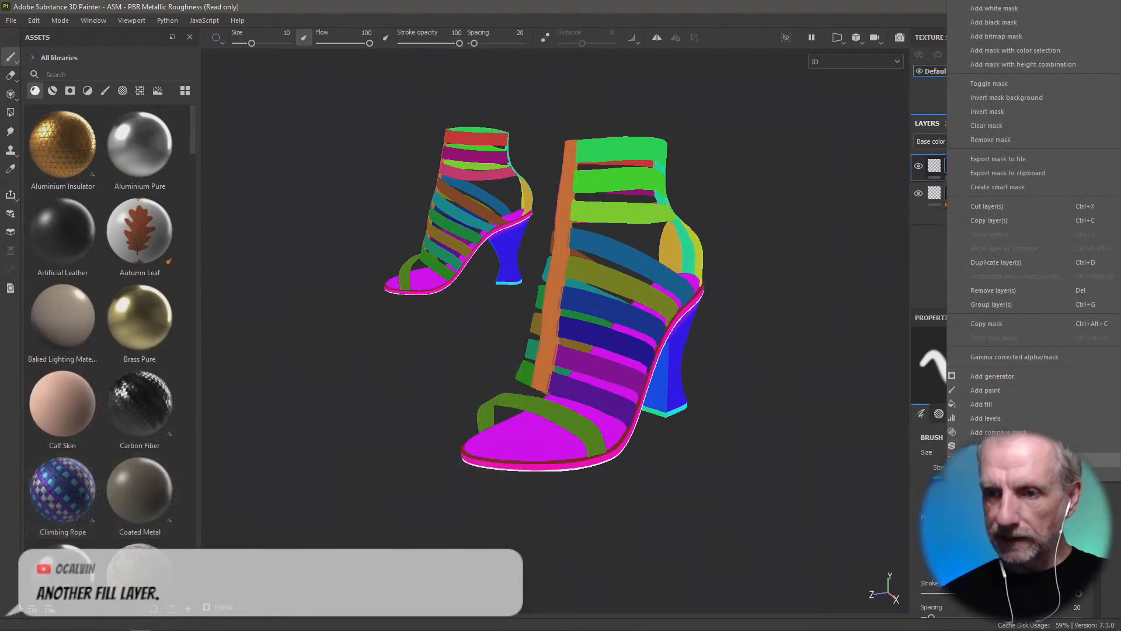
pyautogui.click(999, 460)
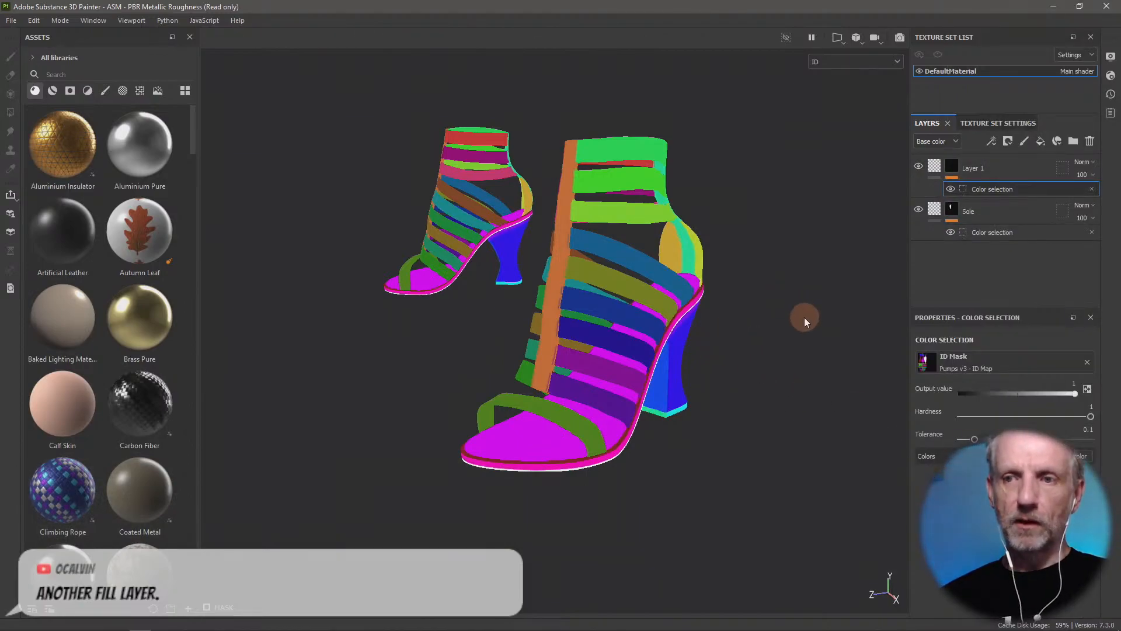
# Pick the pump heel's blue as the ID colour for the new layer's color selection mask
pyautogui.keyDown('alt'); pyautogui.moveTo(782, 333); pyautogui.dragTo(747, 363); pyautogui.keyUp('alt')
pyautogui.moveTo(768, 357)
pyautogui.keyDown('alt'); pyautogui.mouseDown(button='right')
pyautogui.moveTo(713, 370)
pyautogui.moveTo(766, 355)
pyautogui.mouseUp(button='right'); pyautogui.keyUp('alt')
pyautogui.keyDown('alt'); pyautogui.moveTo(794, 347); pyautogui.dragTo(666, 350); pyautogui.keyUp('alt')
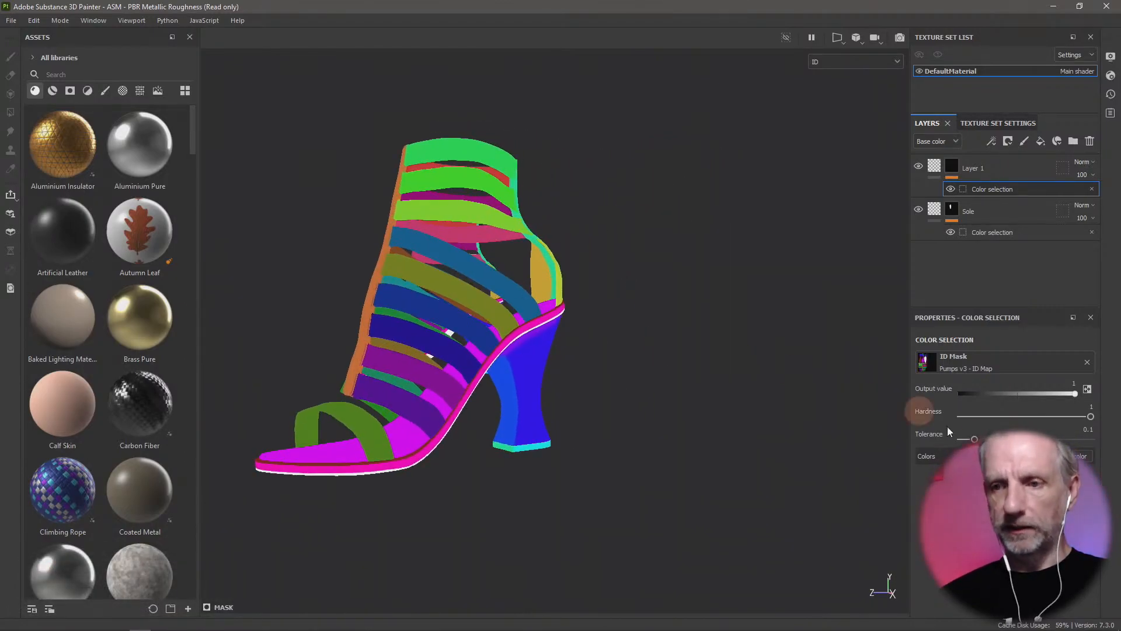
pyautogui.click(540, 377)
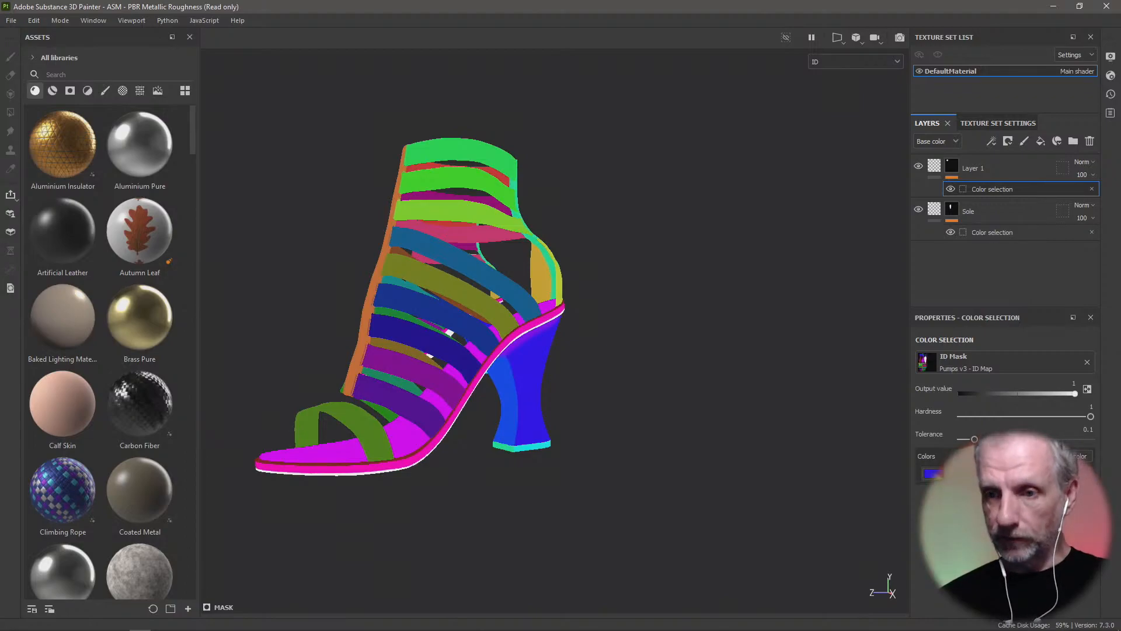
pyautogui.keyDown('alt'); pyautogui.moveTo(723, 451); pyautogui.dragTo(789, 315); pyautogui.keyUp('alt')
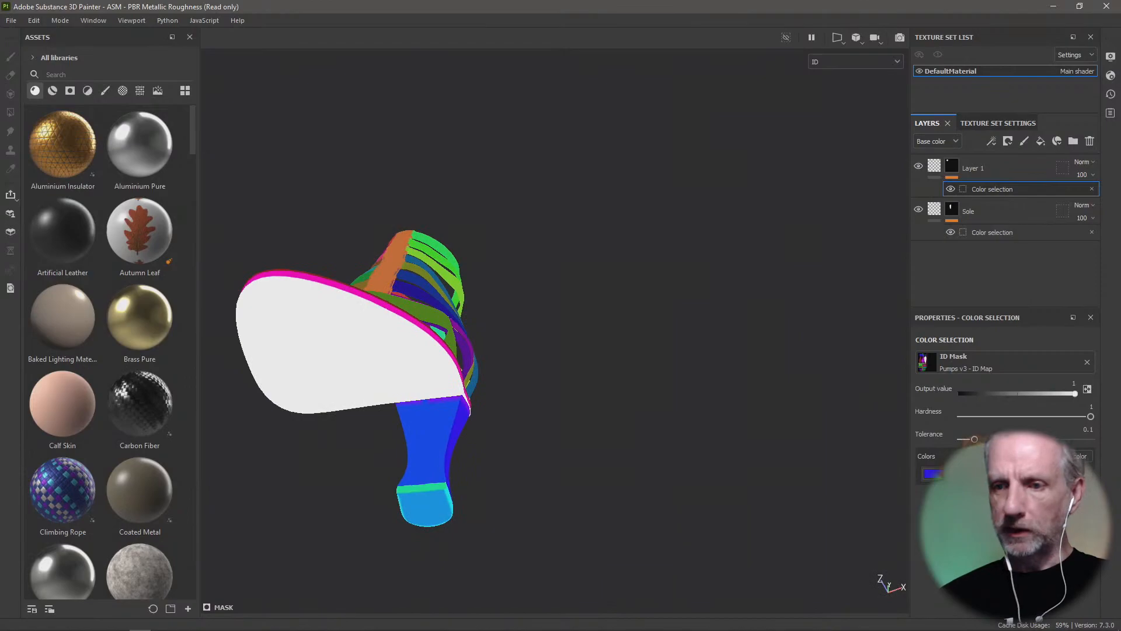
# Add the lighter blue face of the pump heel as a second ID colour in the new layer's color selection mask
pyautogui.click(432, 437)
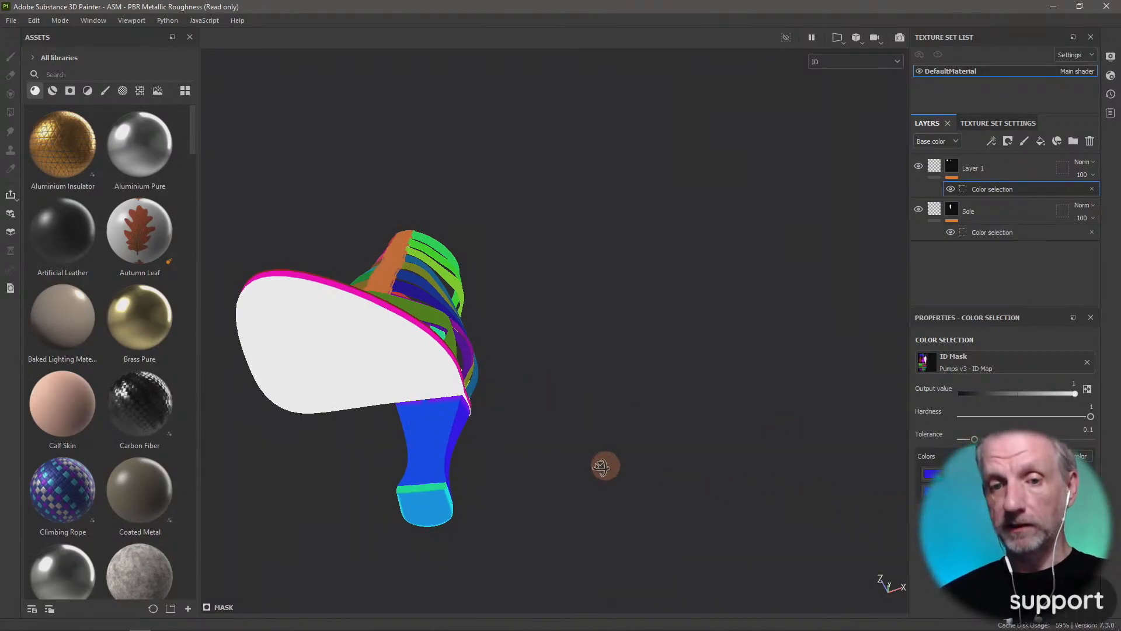
pyautogui.keyDown('alt'); pyautogui.moveTo(606, 463); pyautogui.dragTo(174, 580); pyautogui.keyUp('alt')
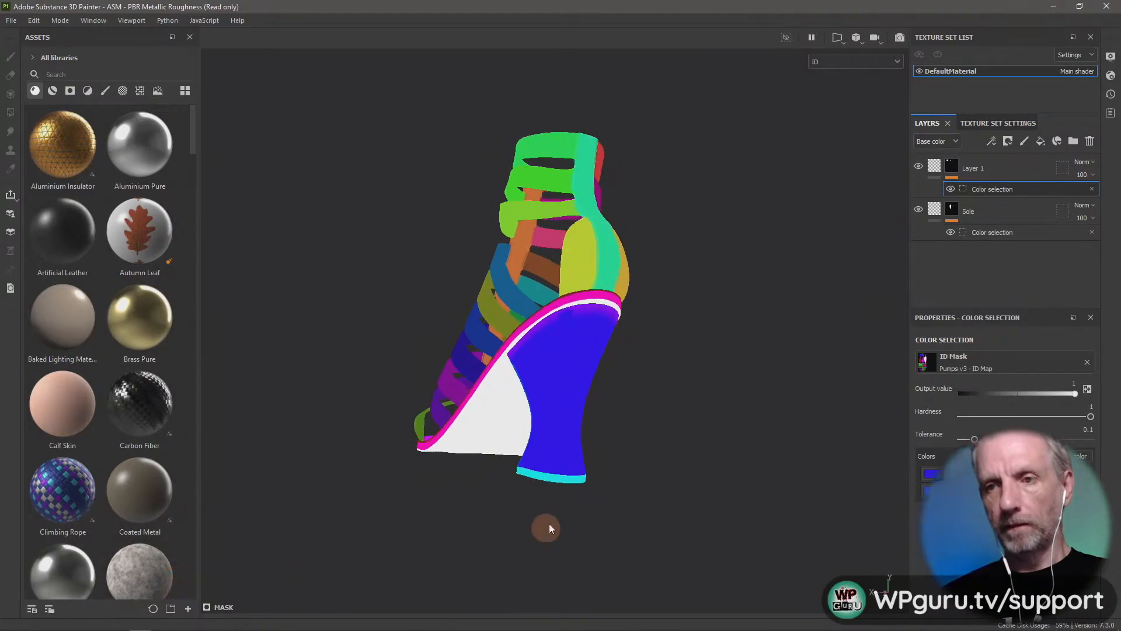
pyautogui.keyDown('alt'); pyautogui.moveTo(671, 483); pyautogui.dragTo(789, 368); pyautogui.keyUp('alt')
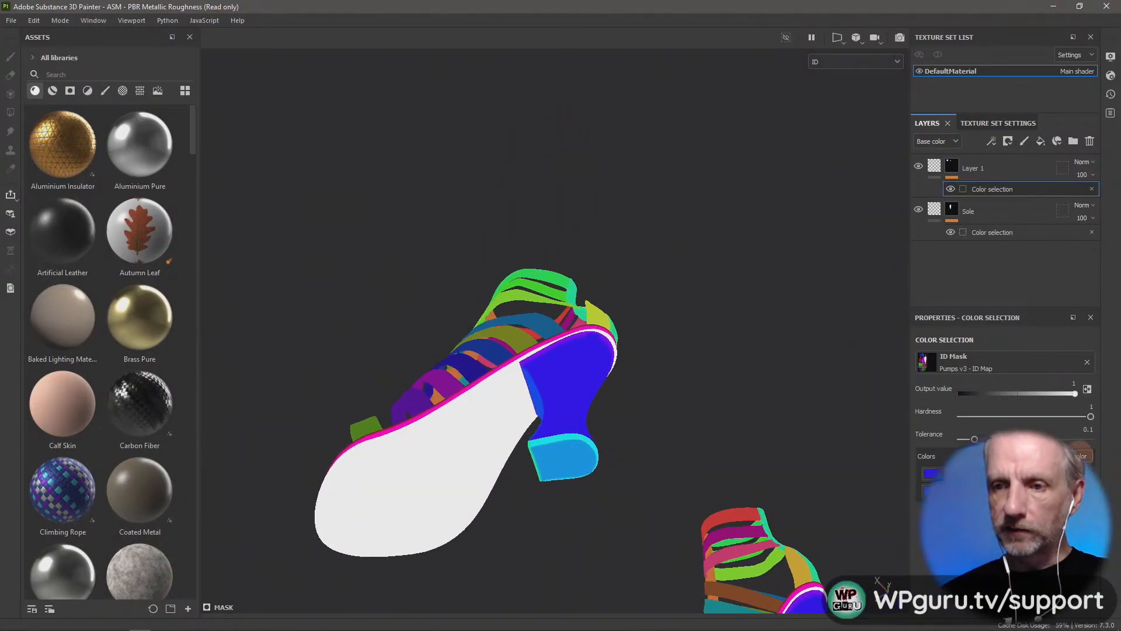
pyautogui.keyDown('alt'); pyautogui.moveTo(579, 448); pyautogui.dragTo(793, 488); pyautogui.keyUp('alt')
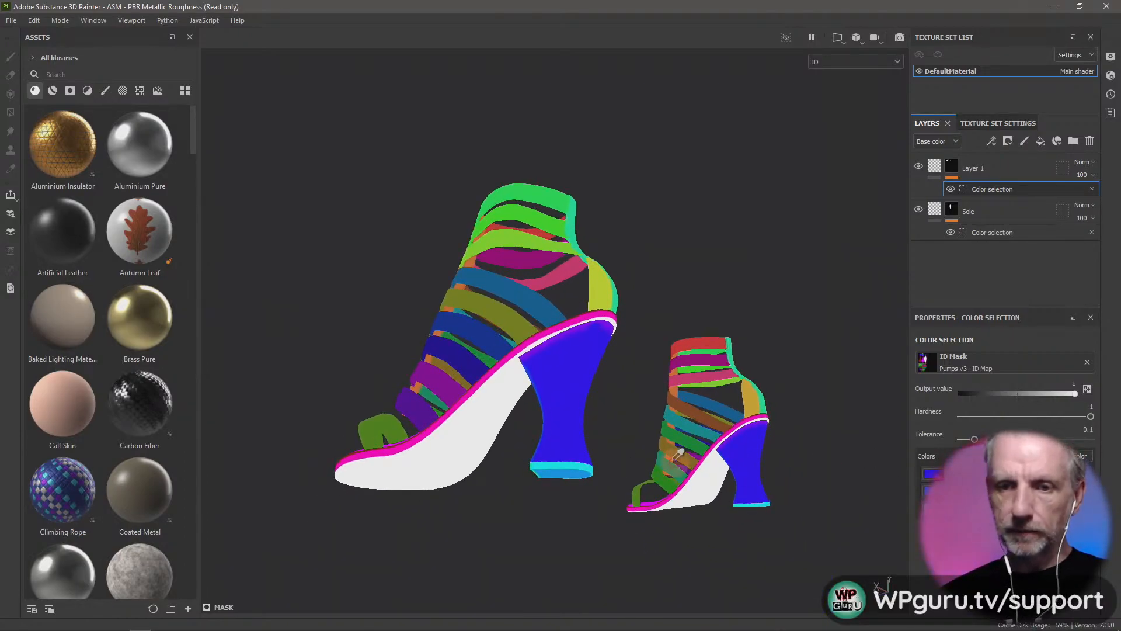
pyautogui.click(650, 444)
pyautogui.keyDown('alt'); pyautogui.moveTo(650, 444); pyautogui.dragTo(797, 505); pyautogui.keyUp('alt')
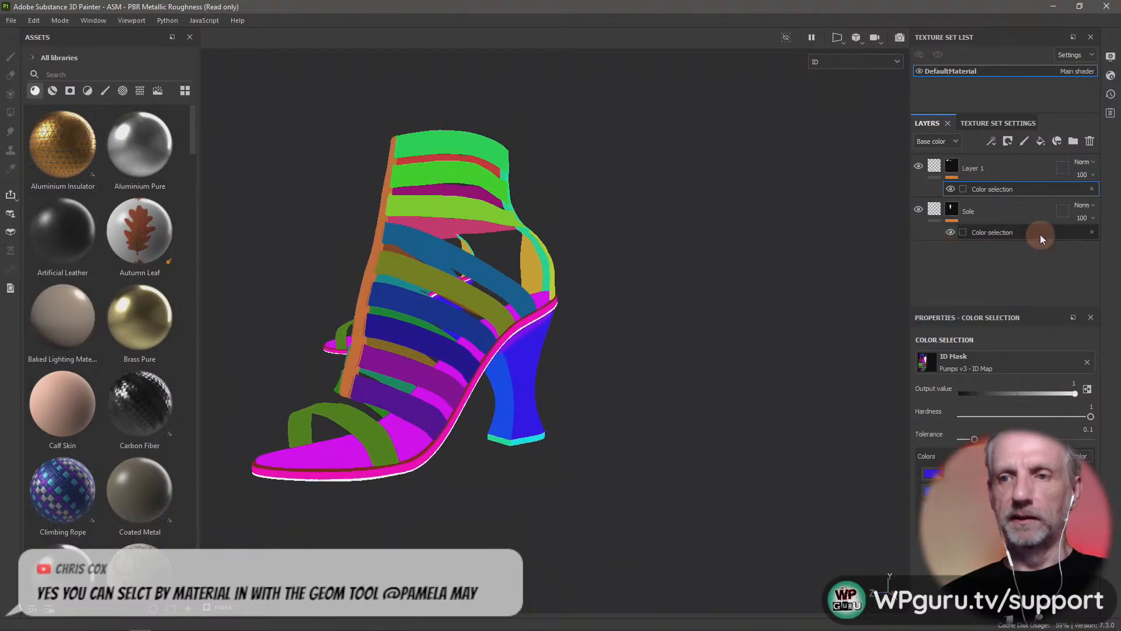
# Rename Layer 1 as Heel
pyautogui.doubleClick(980, 168)
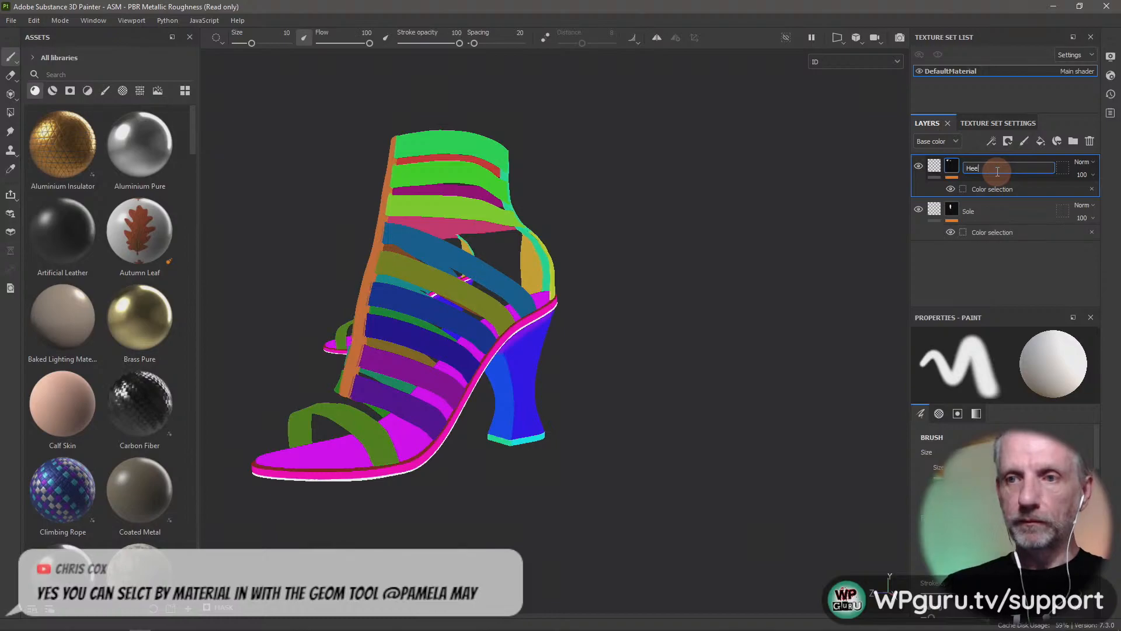
pyautogui.write('Heel')
pyautogui.press('Return')
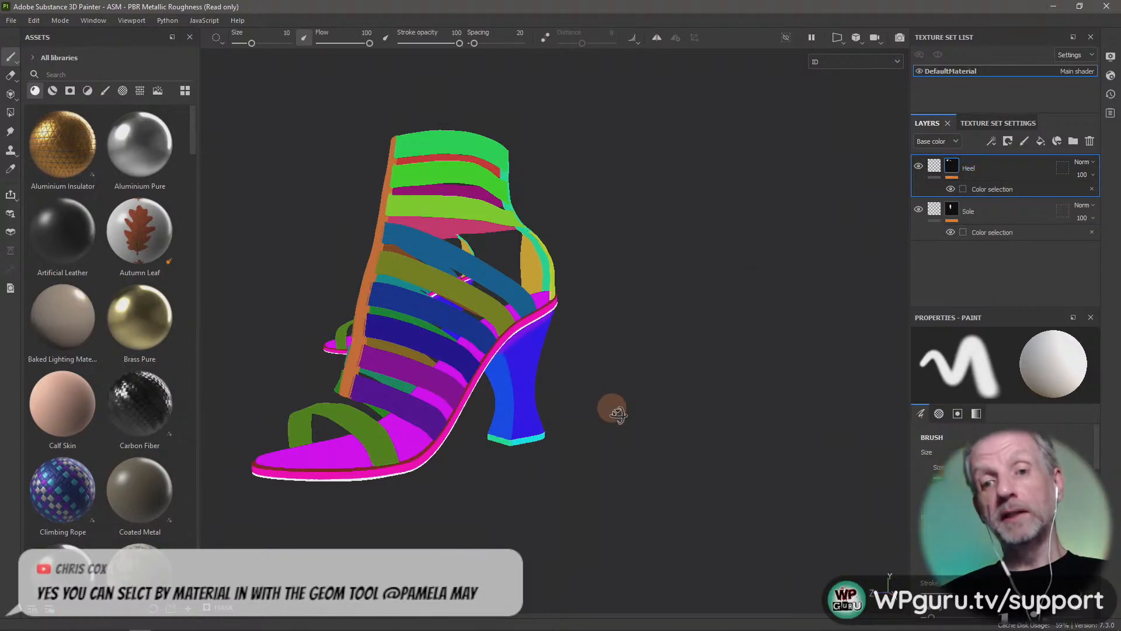
# Select the Heel layer's content and switch the viewport display from the ID map to Material
pyautogui.keyDown('alt'); pyautogui.moveTo(613, 412); pyautogui.dragTo(658, 425); pyautogui.keyUp('alt')
pyautogui.keyDown('alt'); pyautogui.moveTo(658, 426); pyautogui.dragTo(685, 423, button='right'); pyautogui.keyUp('alt')
pyautogui.keyDown('alt'); pyautogui.moveTo(686, 422); pyautogui.dragTo(641, 372); pyautogui.keyUp('alt')
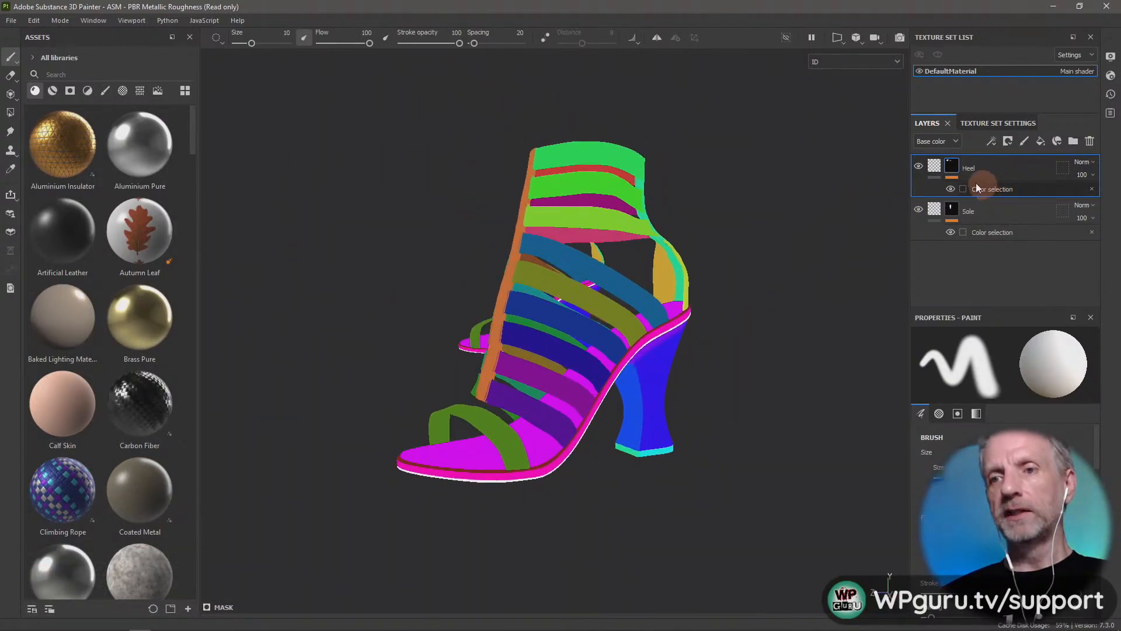
pyautogui.click(936, 170)
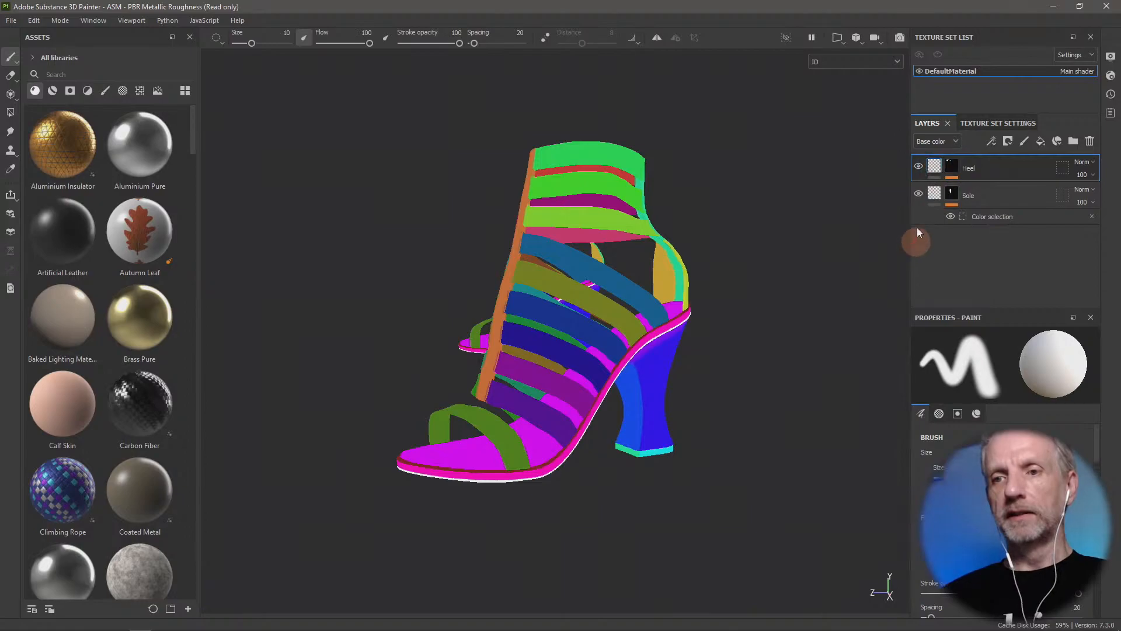
pyautogui.click(857, 63)
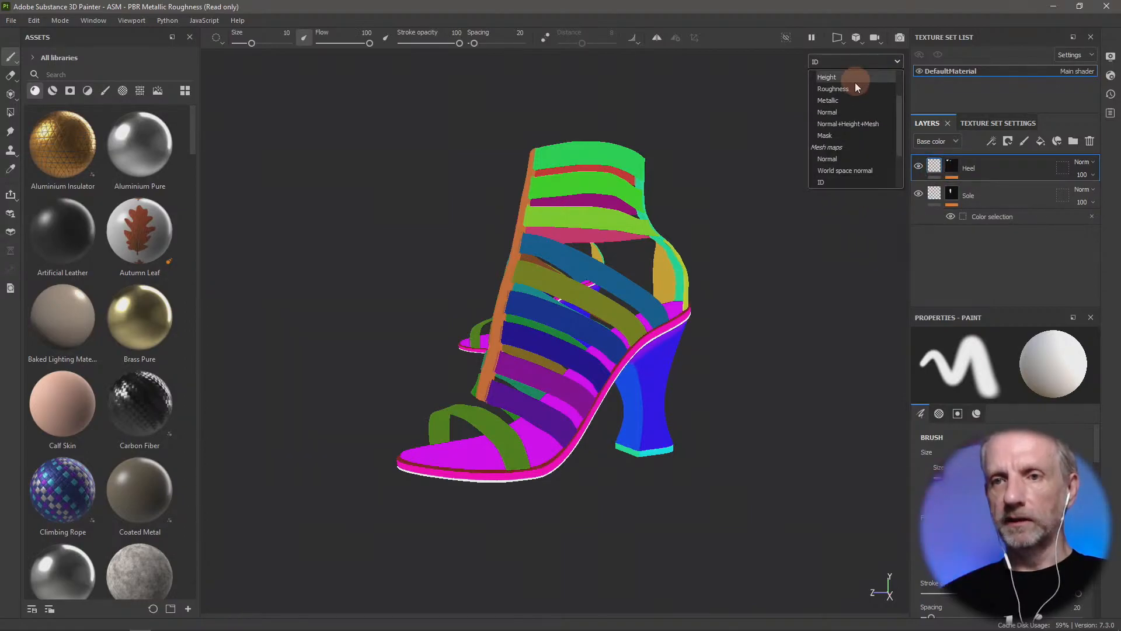
pyautogui.scroll(3, 855, 83)
pyautogui.click(858, 82)
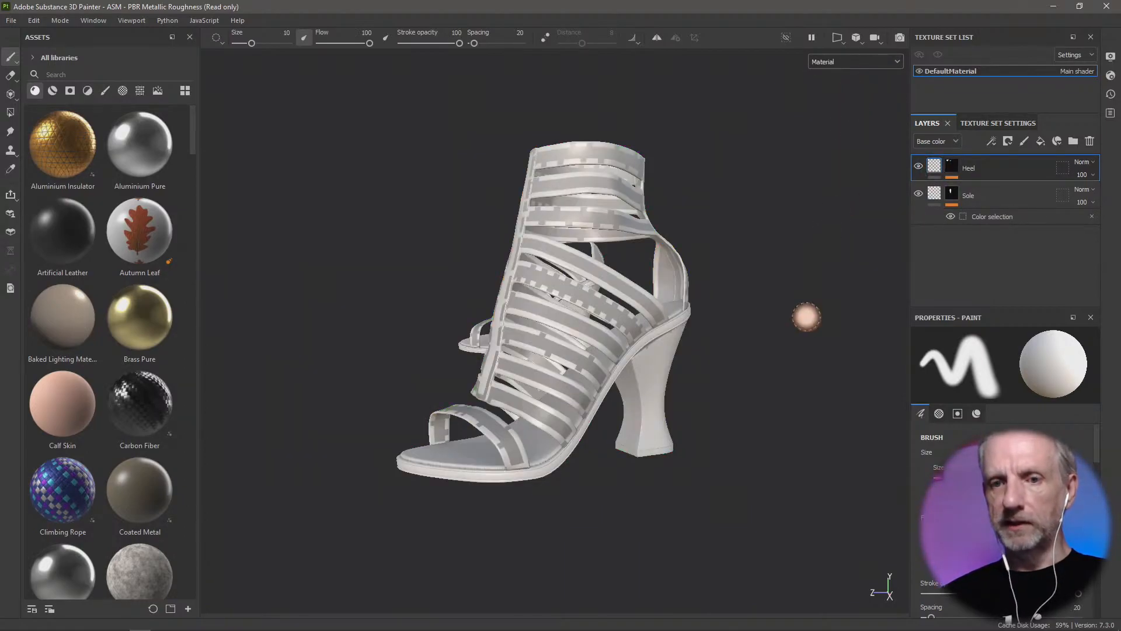
pyautogui.moveTo(779, 369)
pyautogui.keyDown('alt'); pyautogui.mouseDown()
pyautogui.moveTo(728, 374)
pyautogui.moveTo(701, 405)
pyautogui.moveTo(732, 340)
pyautogui.mouseUp(); pyautogui.keyUp('alt')
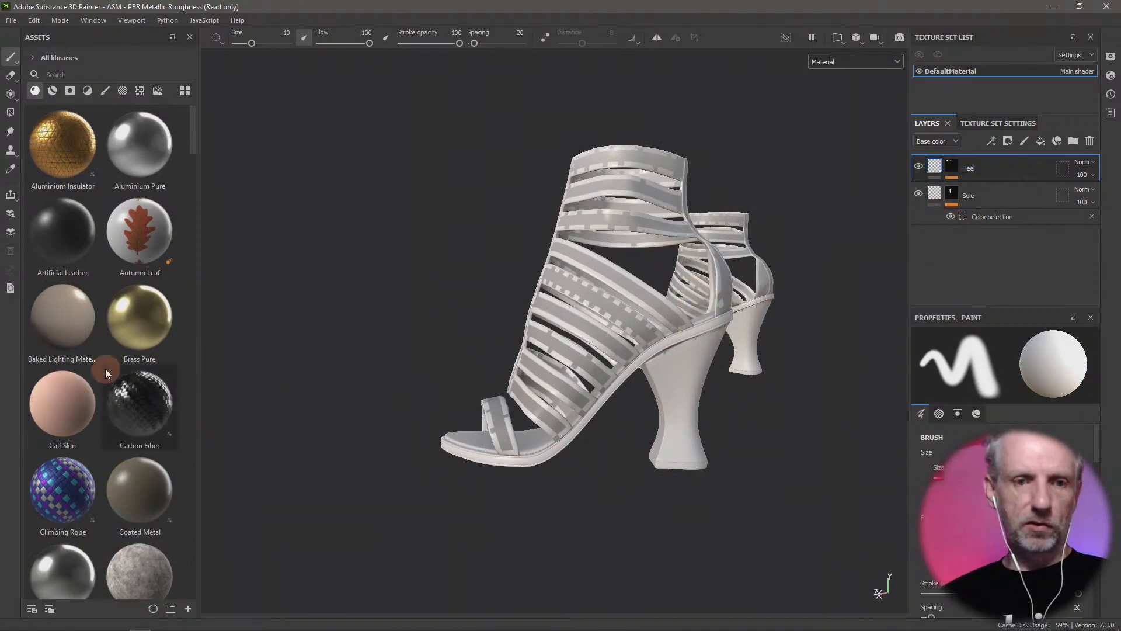
# Try to apply the Artificial Leather material to the Heel layer's content, and delete the separate material layer it creates
pyautogui.moveTo(89, 232); pyautogui.dragTo(933, 166)
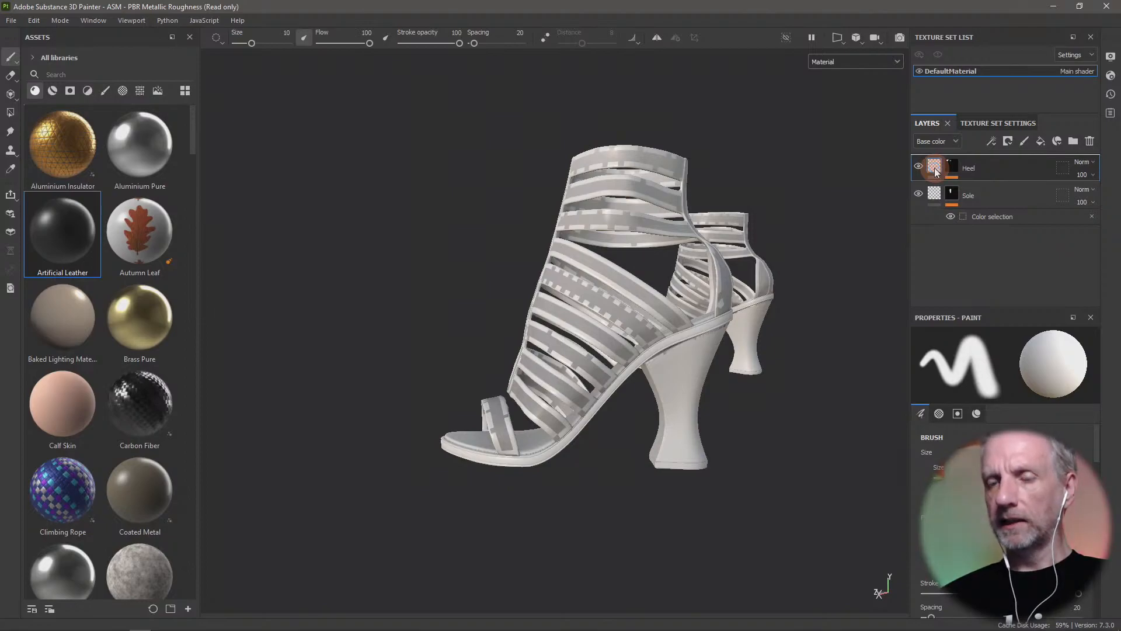
pyautogui.moveTo(933, 166); pyautogui.dragTo(935, 172)
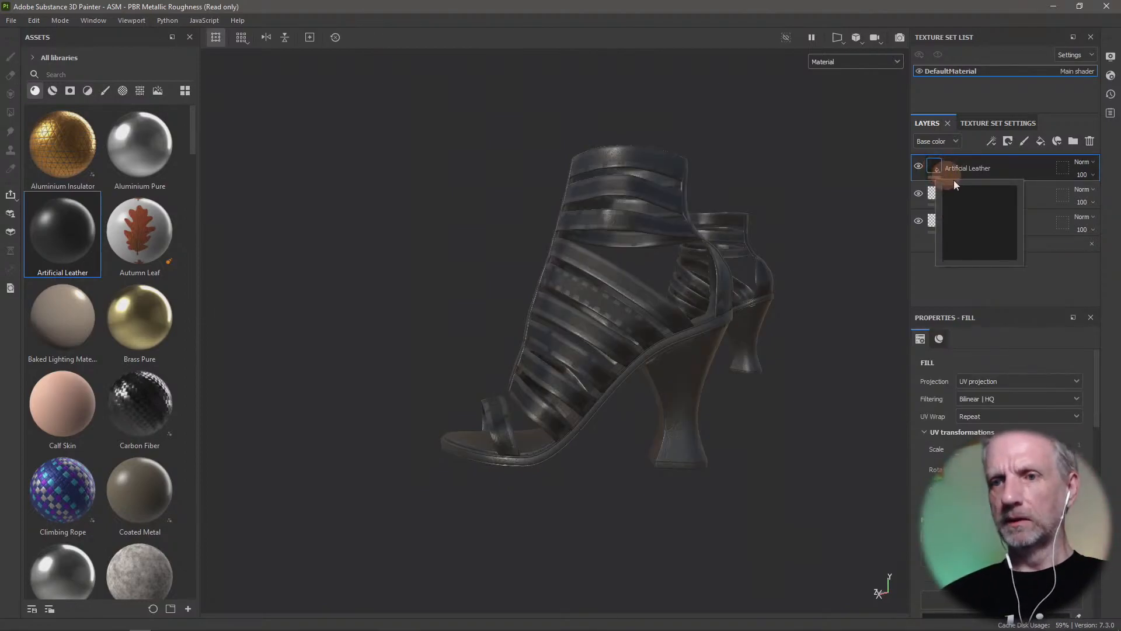
pyautogui.moveTo(934, 168)
pyautogui.mouseDown()
pyautogui.moveTo(933, 202)
pyautogui.moveTo(957, 193)
pyautogui.moveTo(941, 169)
pyautogui.mouseUp()
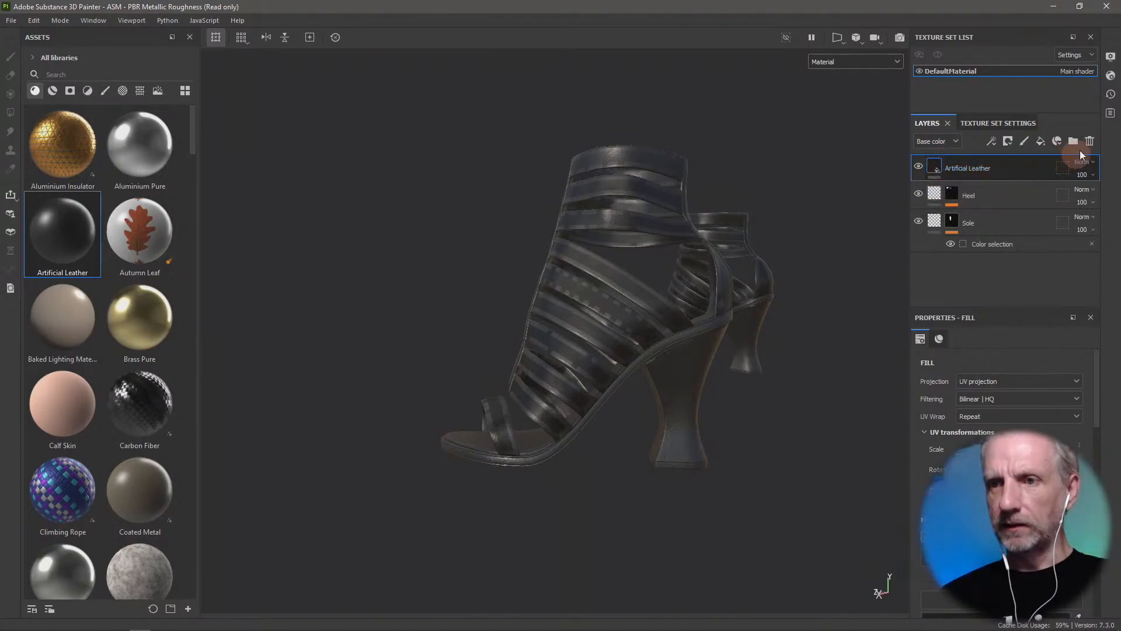
pyautogui.click(1090, 142)
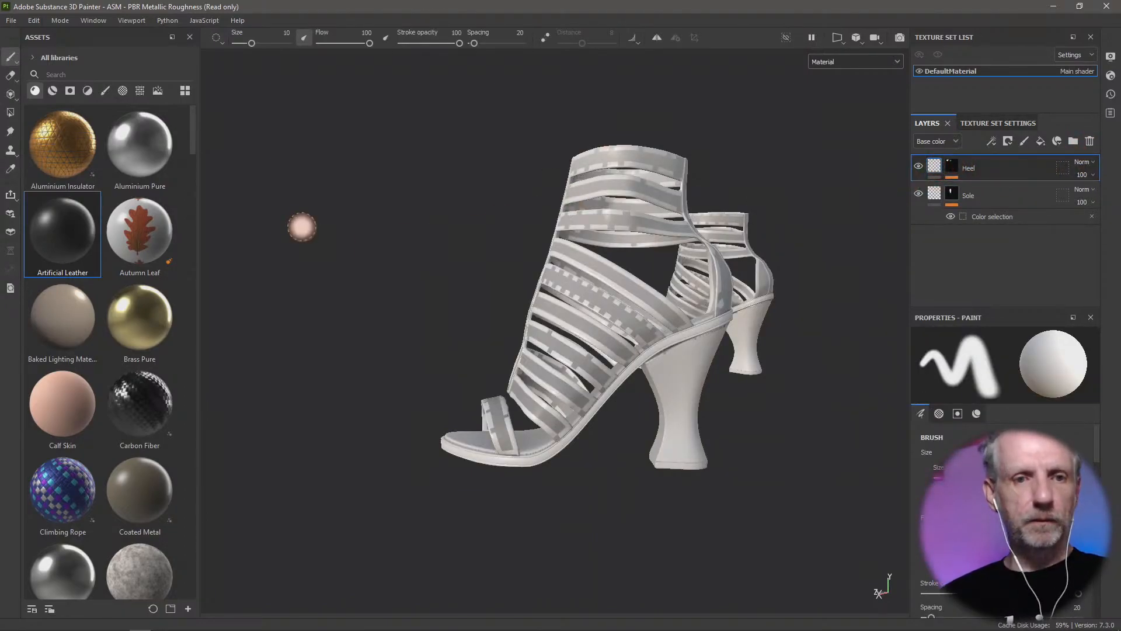
# Place Artificial Leather between Heel and Sole, try to transfer Heel's color selection onto it, and delete the material layer
pyautogui.moveTo(49, 240)
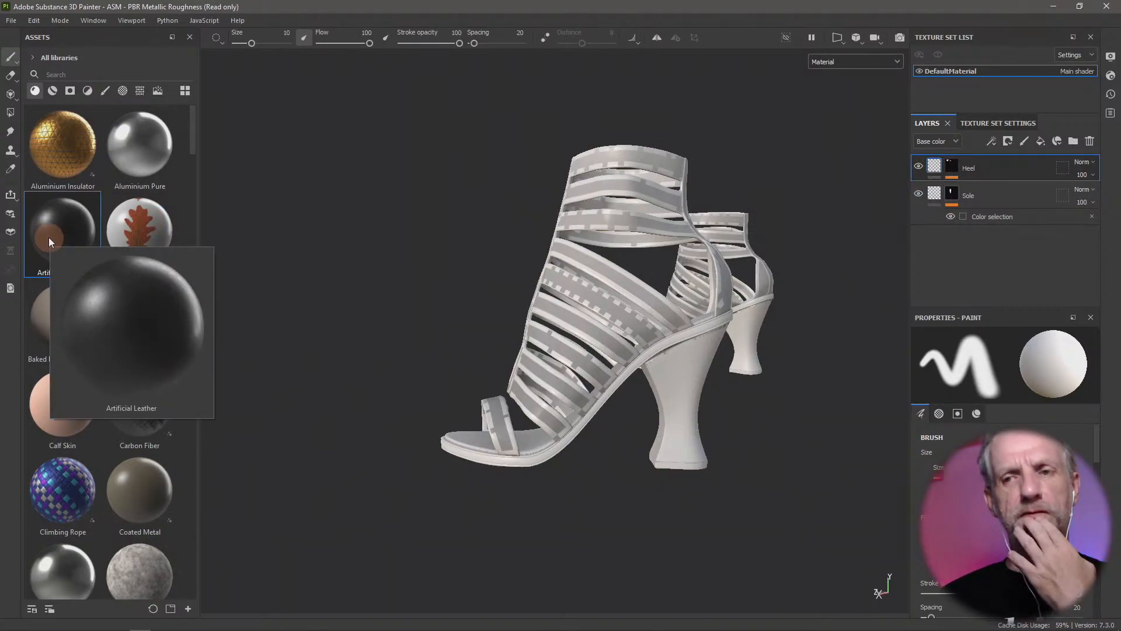
pyautogui.moveTo(48, 237); pyautogui.dragTo(1018, 185)
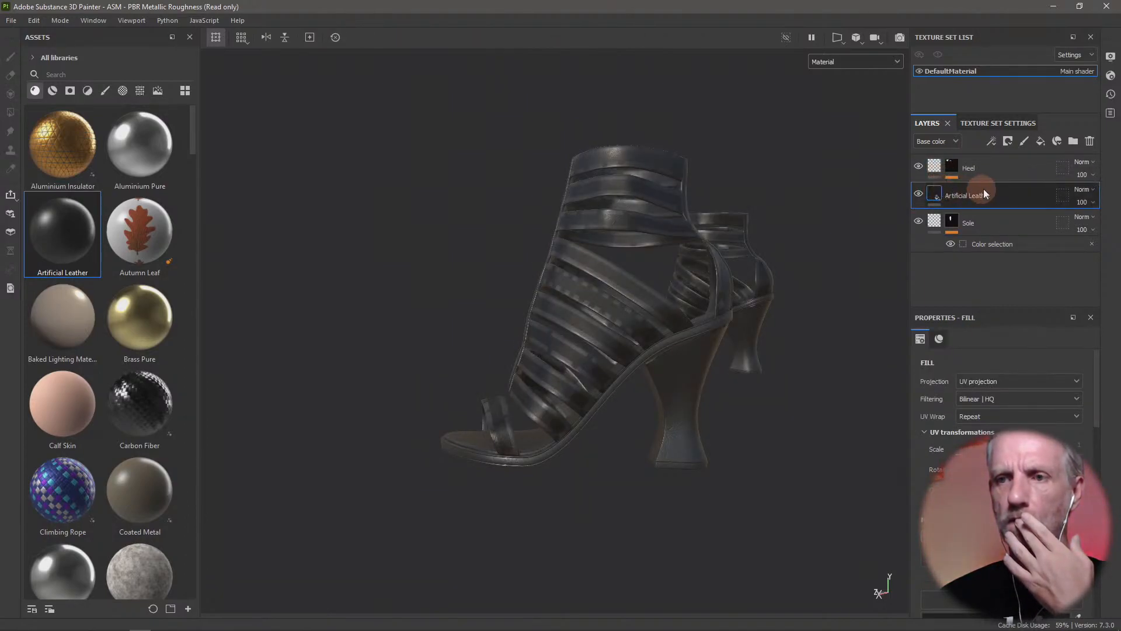
pyautogui.click(951, 167)
pyautogui.moveTo(963, 248)
pyautogui.keyDown('ctrl'); pyautogui.mouseDown()
pyautogui.moveTo(965, 189)
pyautogui.moveTo(976, 185)
pyautogui.mouseUp(); pyautogui.keyUp('ctrl')
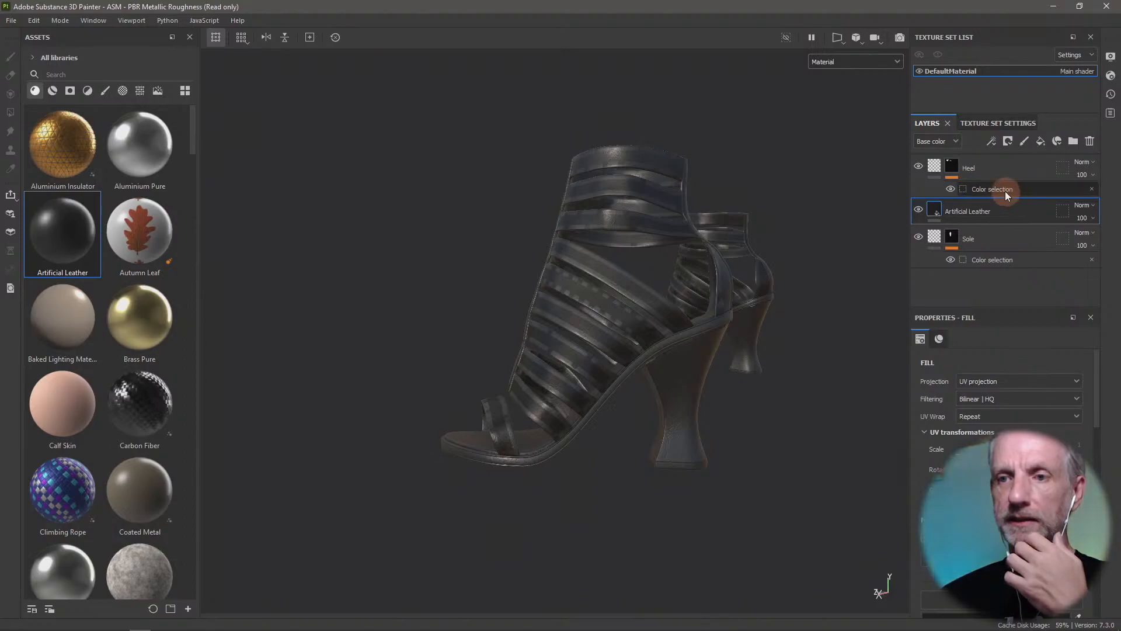
pyautogui.click(1088, 141)
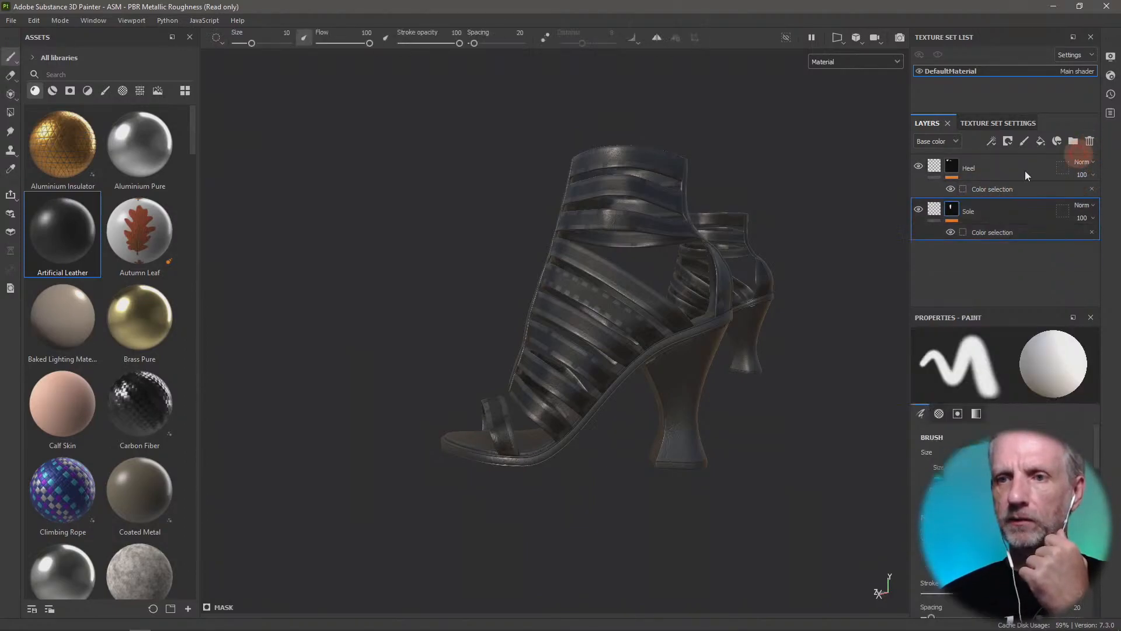
# Try to put Artificial Leather onto Heel's color selection effect, and delete the extra material layer
pyautogui.moveTo(55, 237); pyautogui.dragTo(988, 189)
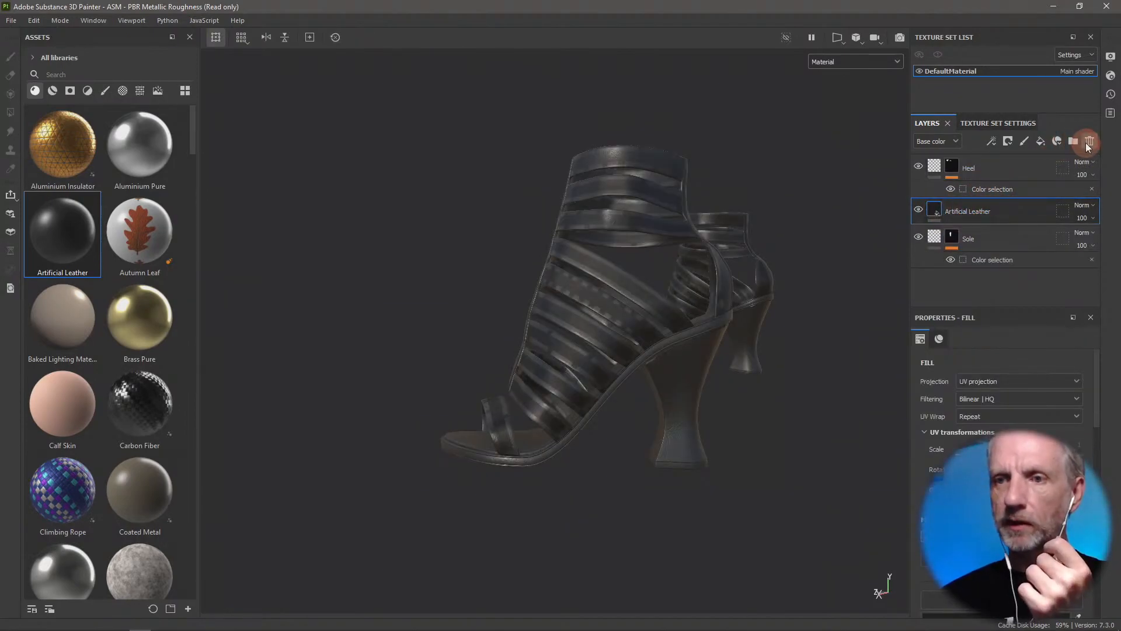
pyautogui.click(1089, 144)
pyautogui.click(1001, 193)
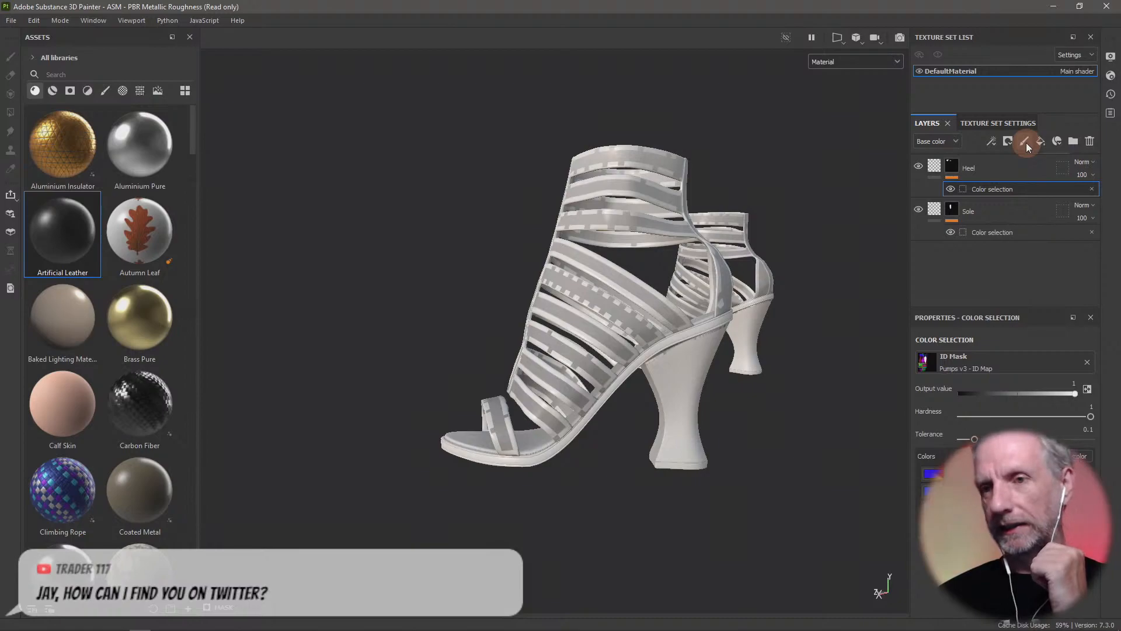
# Add a fill layer, place it between Heel and Sole, try to combine it with the Heel mask, and delete it
pyautogui.click(1043, 141)
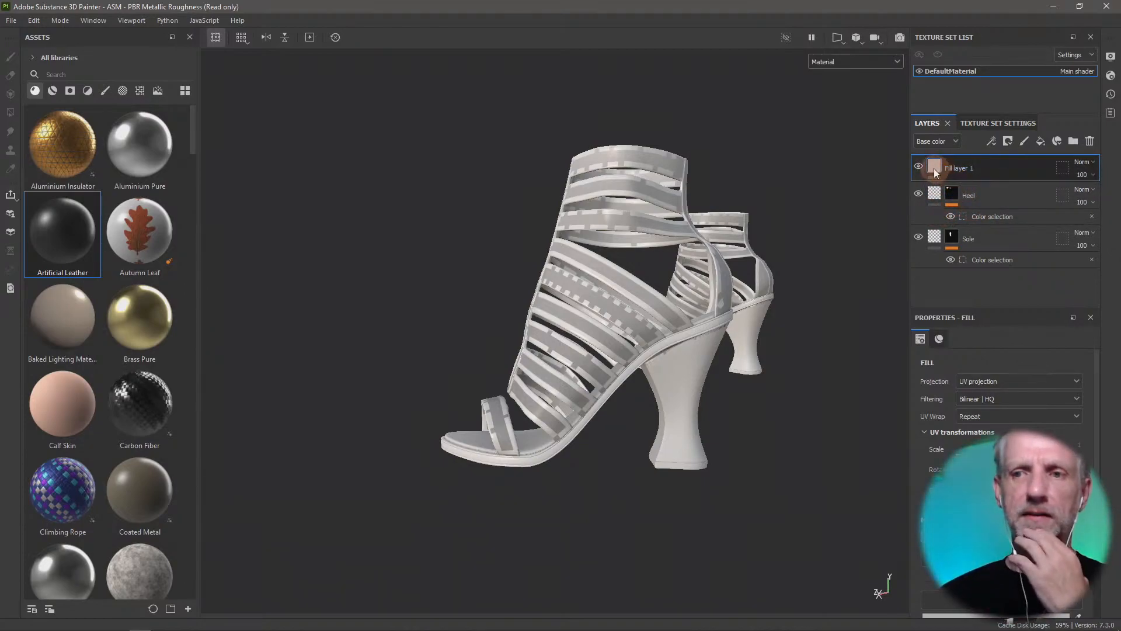
pyautogui.moveTo(935, 172); pyautogui.dragTo(952, 225)
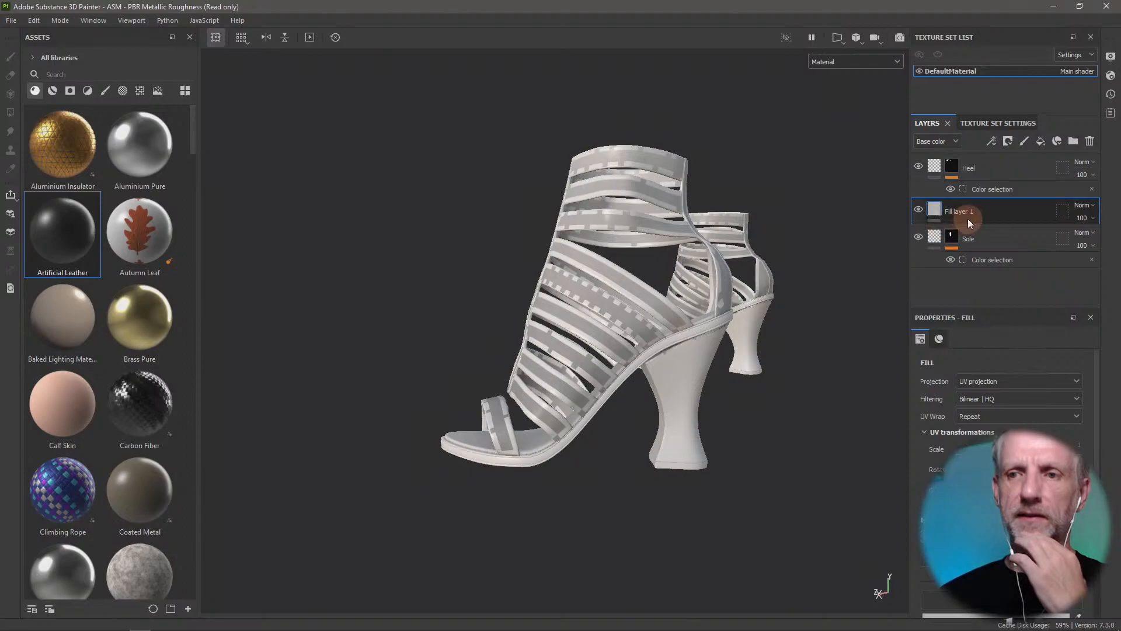
pyautogui.moveTo(141, 220)
pyautogui.mouseDown()
pyautogui.moveTo(67, 236)
pyautogui.moveTo(972, 210)
pyautogui.moveTo(939, 228)
pyautogui.moveTo(1089, 141)
pyautogui.mouseUp()
pyautogui.moveTo(981, 226); pyautogui.dragTo(937, 218)
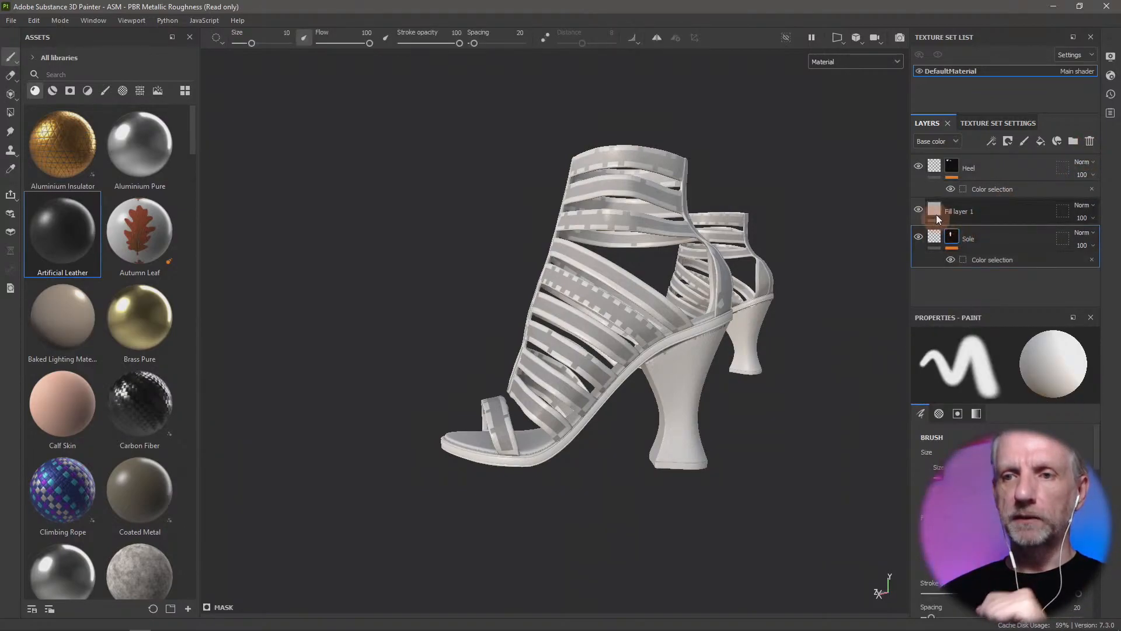
pyautogui.click(932, 211)
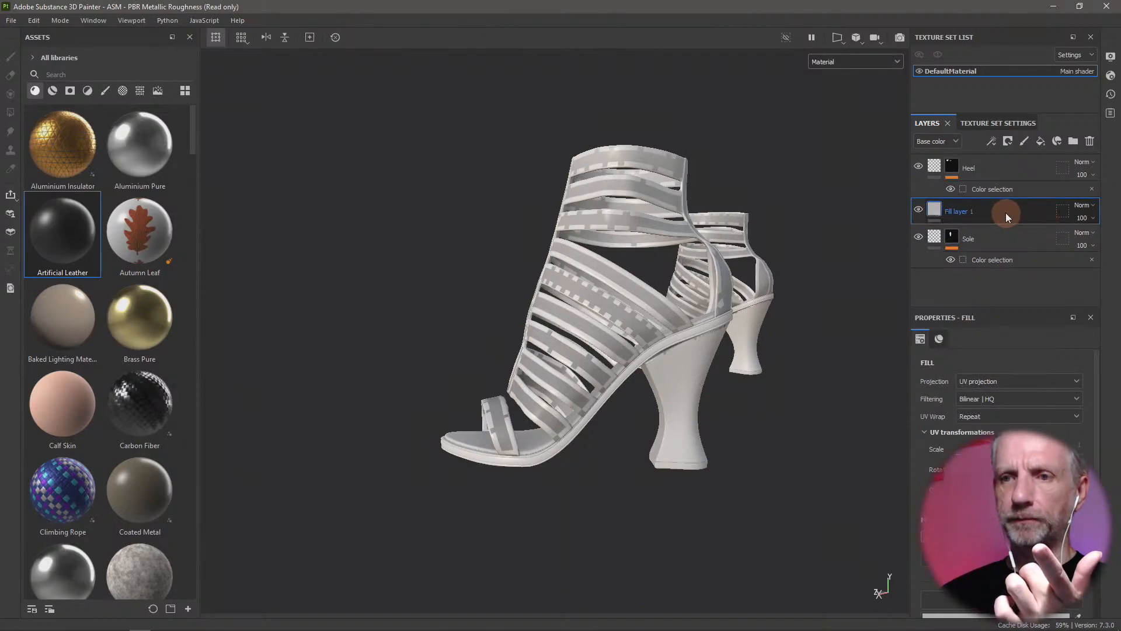
pyautogui.moveTo(1006, 214); pyautogui.dragTo(954, 169)
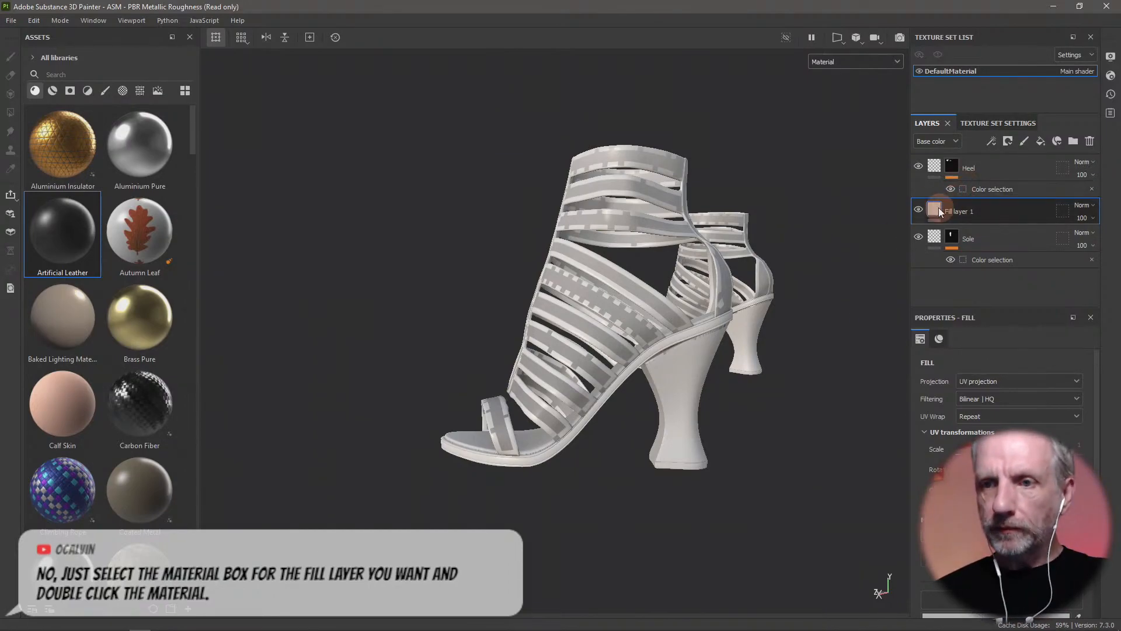
pyautogui.click(1090, 142)
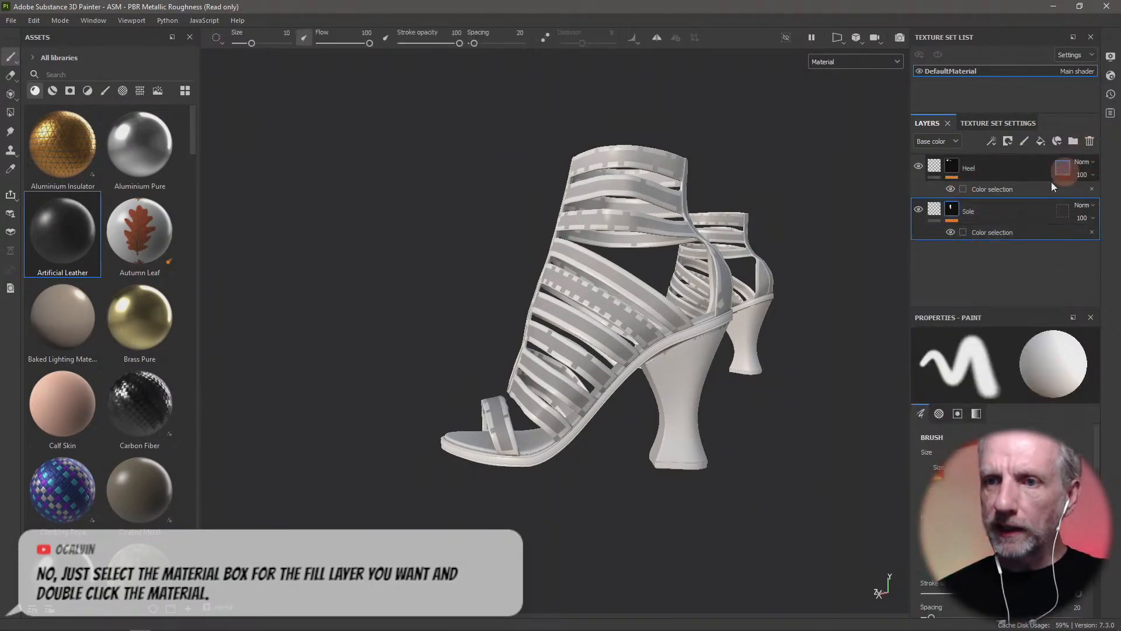
# Try to assign Artificial Leather to the Heel paint layer through its selected content thumbnail
pyautogui.click(1007, 190)
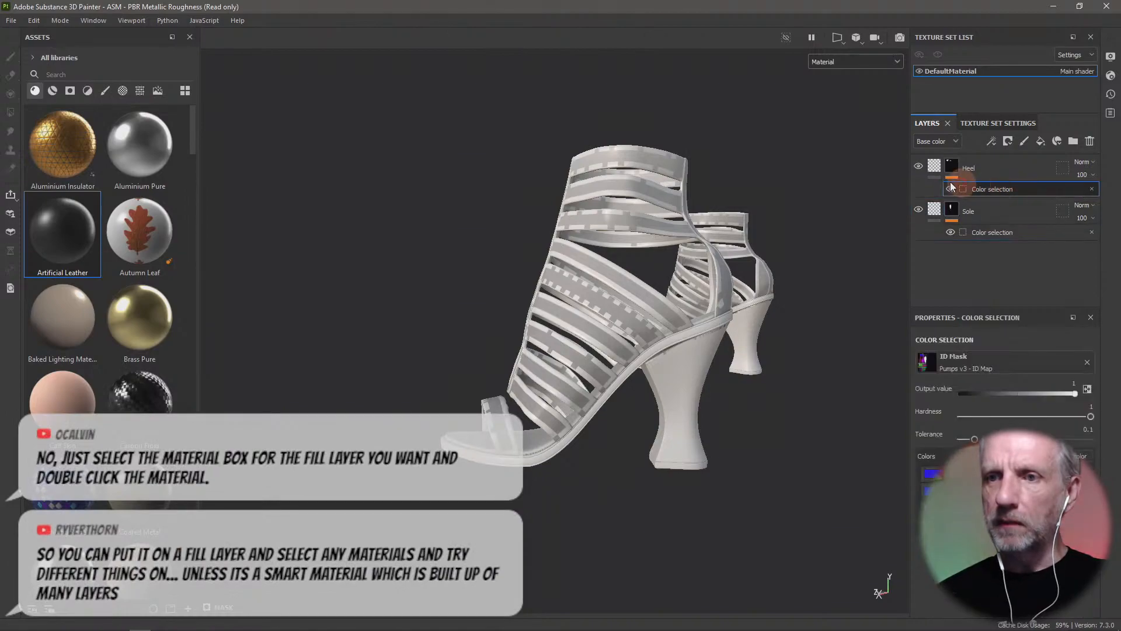
pyautogui.click(1002, 170)
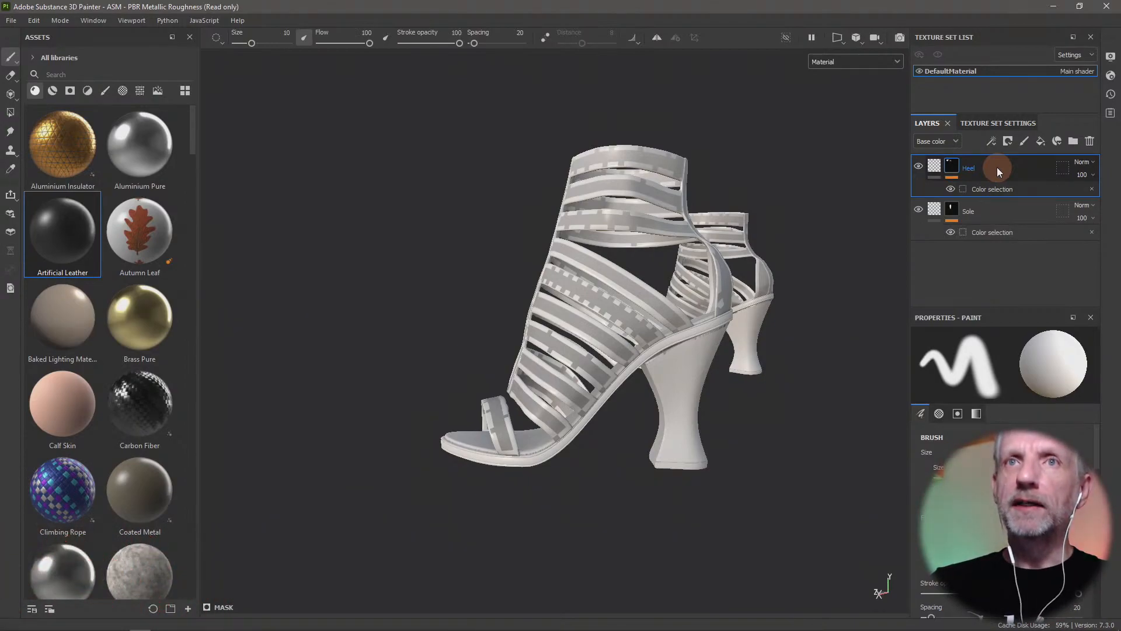
pyautogui.click(934, 166)
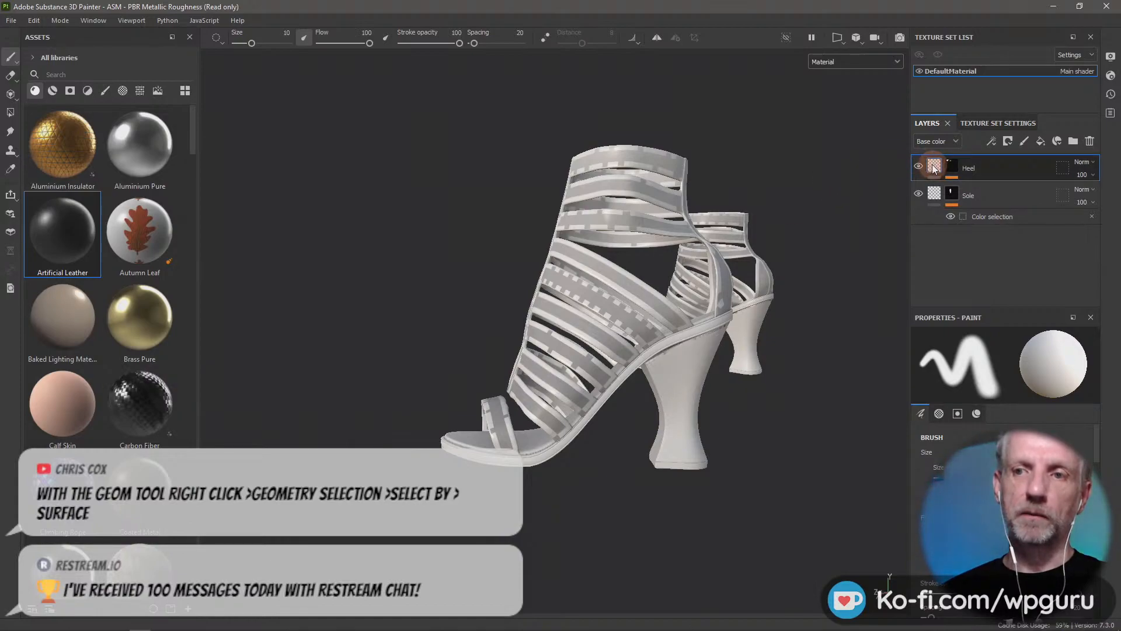
pyautogui.moveTo(934, 168)
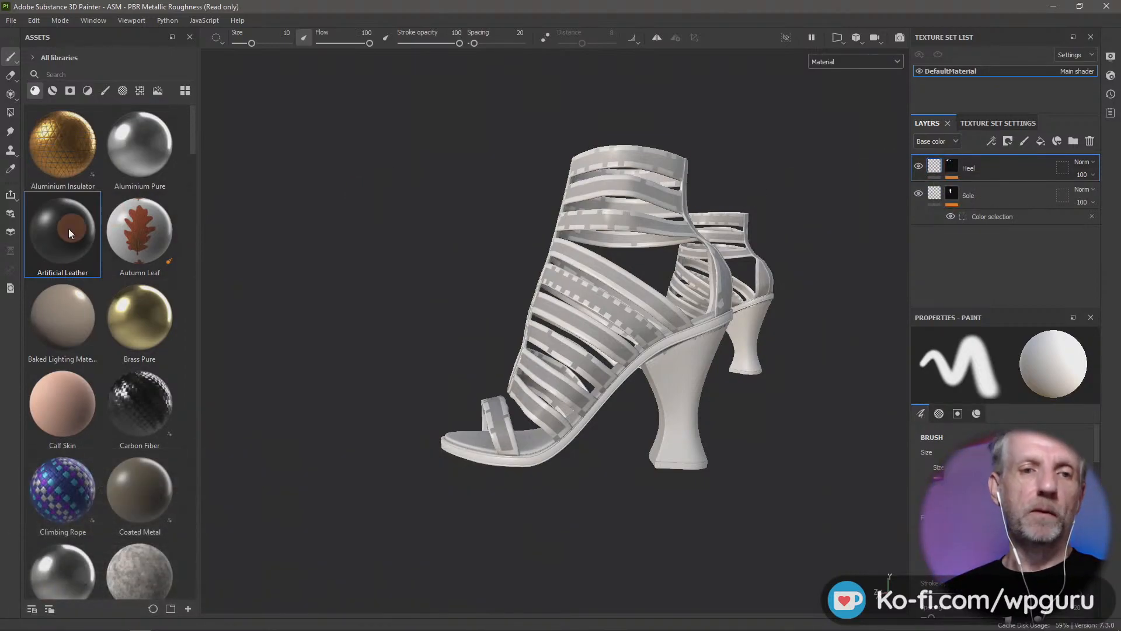
pyautogui.moveTo(68, 229)
pyautogui.mouseDown()
pyautogui.moveTo(586, 233)
pyautogui.moveTo(934, 166)
pyautogui.moveTo(844, 193)
pyautogui.moveTo(46, 245)
pyautogui.mouseUp()
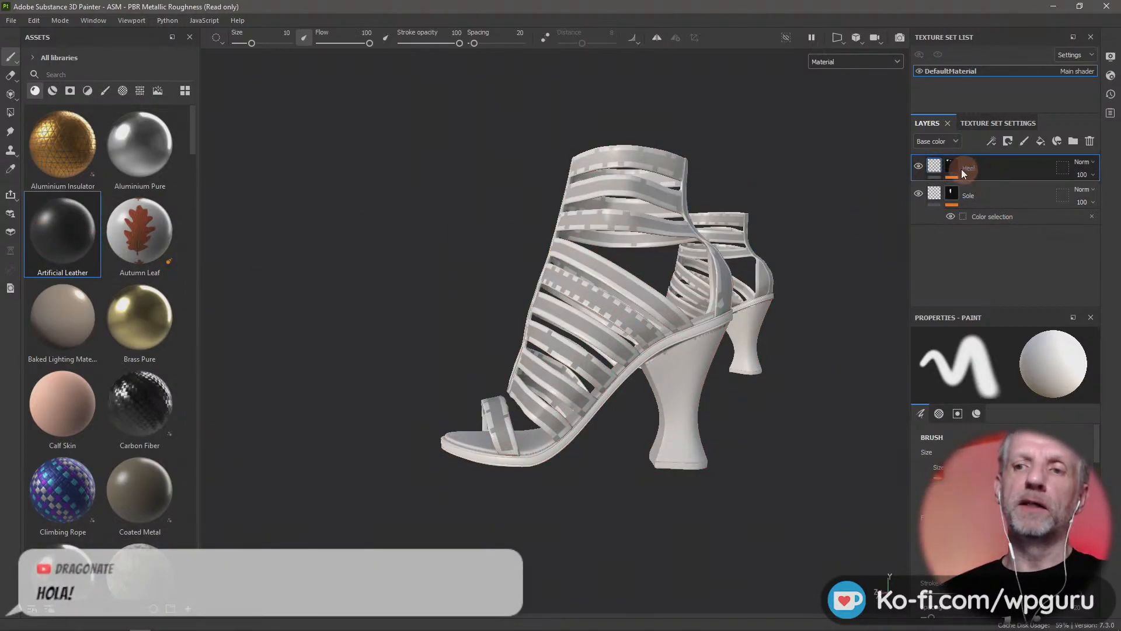
# Add a fill layer above Heel and duplicate the Heel layer directly beneath it
pyautogui.click(1039, 142)
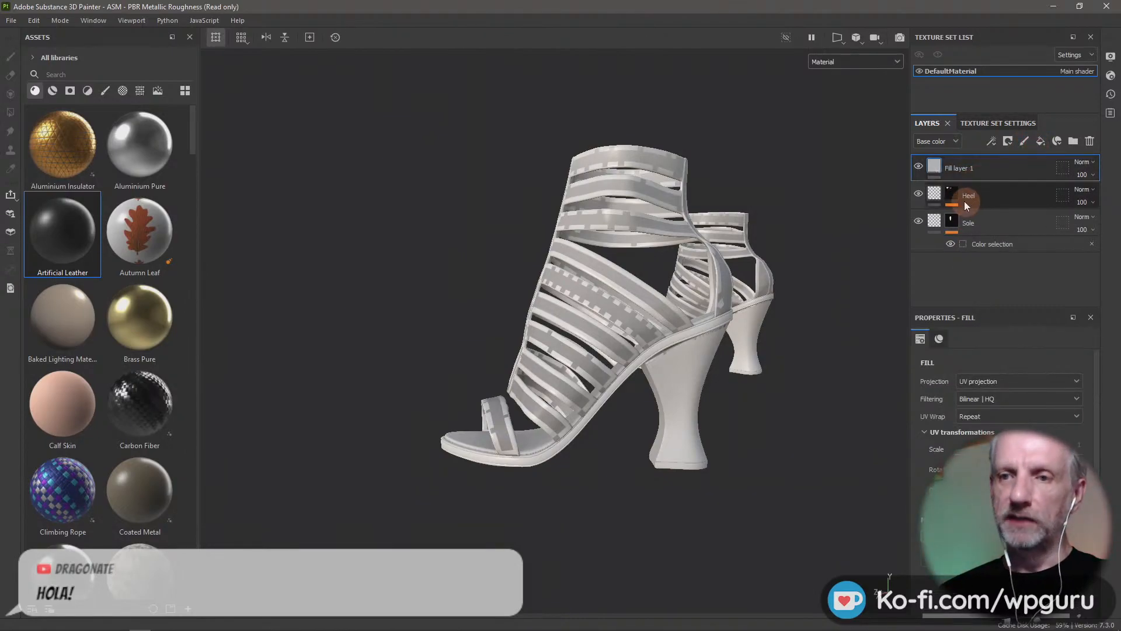
pyautogui.keyDown('ctrl'); pyautogui.moveTo(968, 177); pyautogui.dragTo(966, 168); pyautogui.keyUp('ctrl')
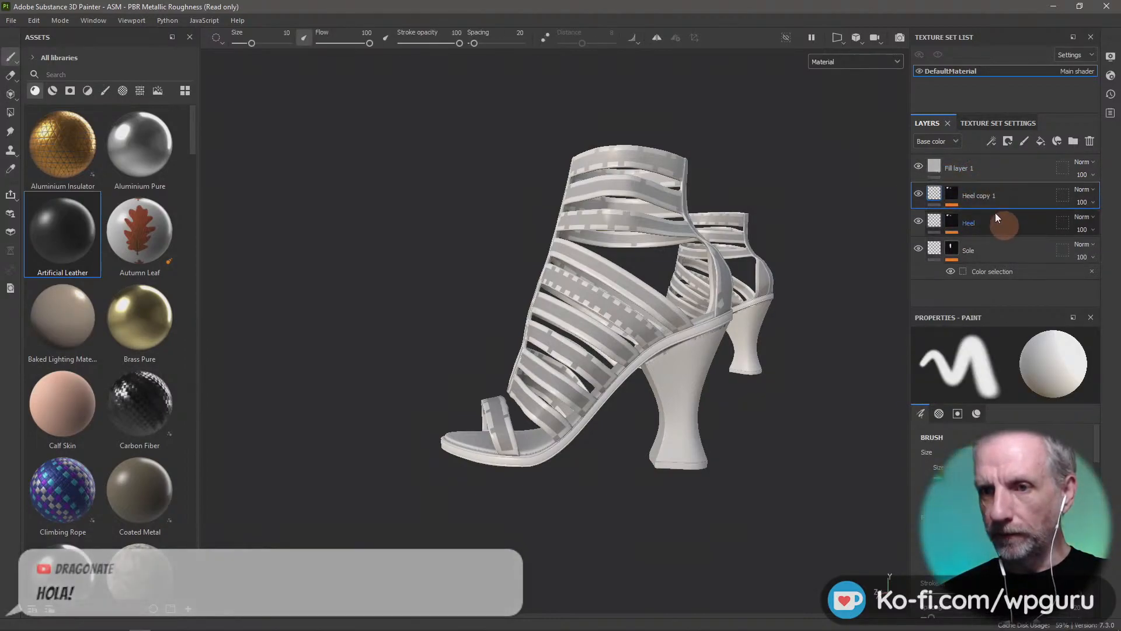
# Delete the duplicated Heel layer, try to copy Heel's mask onto the fill layer above it, and delete the extra Heel copy
pyautogui.click(1089, 142)
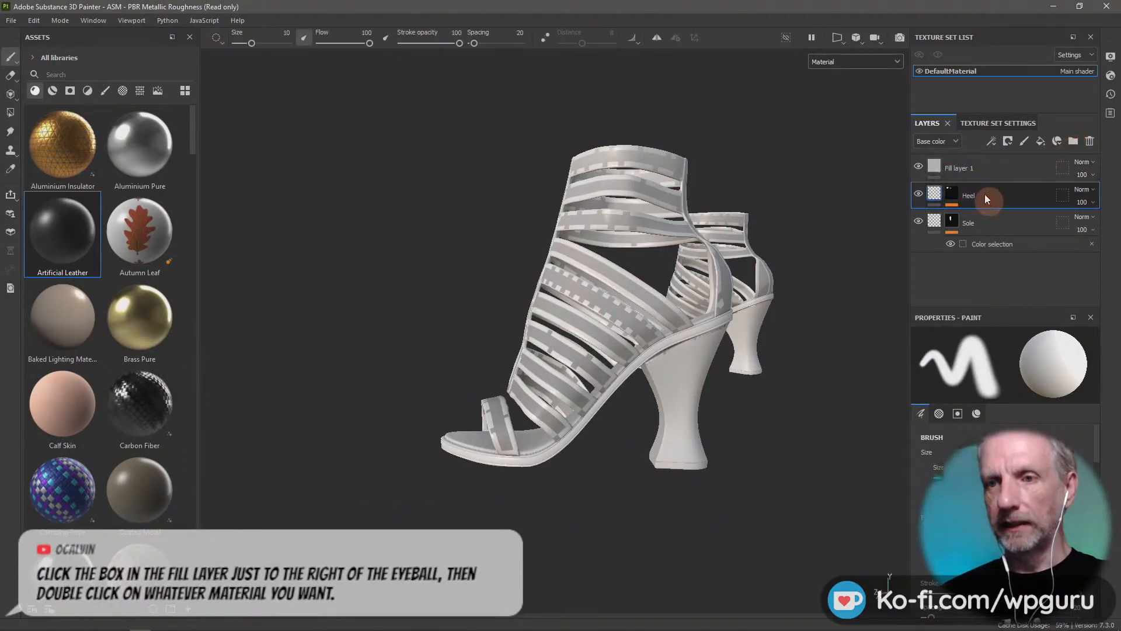
pyautogui.click(951, 194)
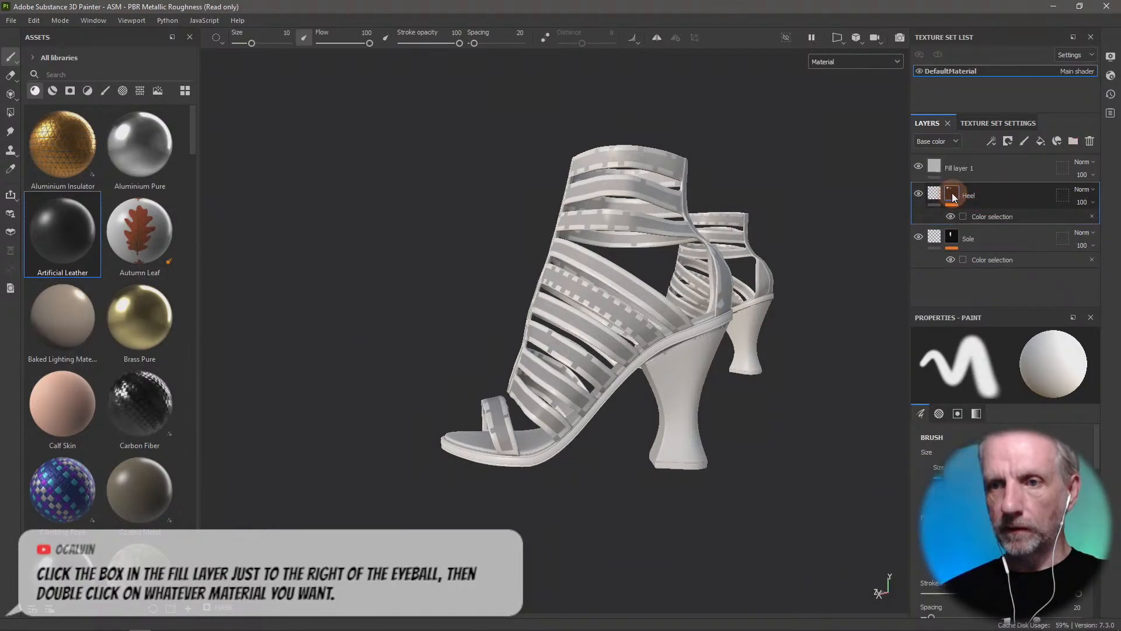
pyautogui.keyDown('ctrl'); pyautogui.moveTo(953, 197); pyautogui.dragTo(959, 169); pyautogui.keyUp('ctrl')
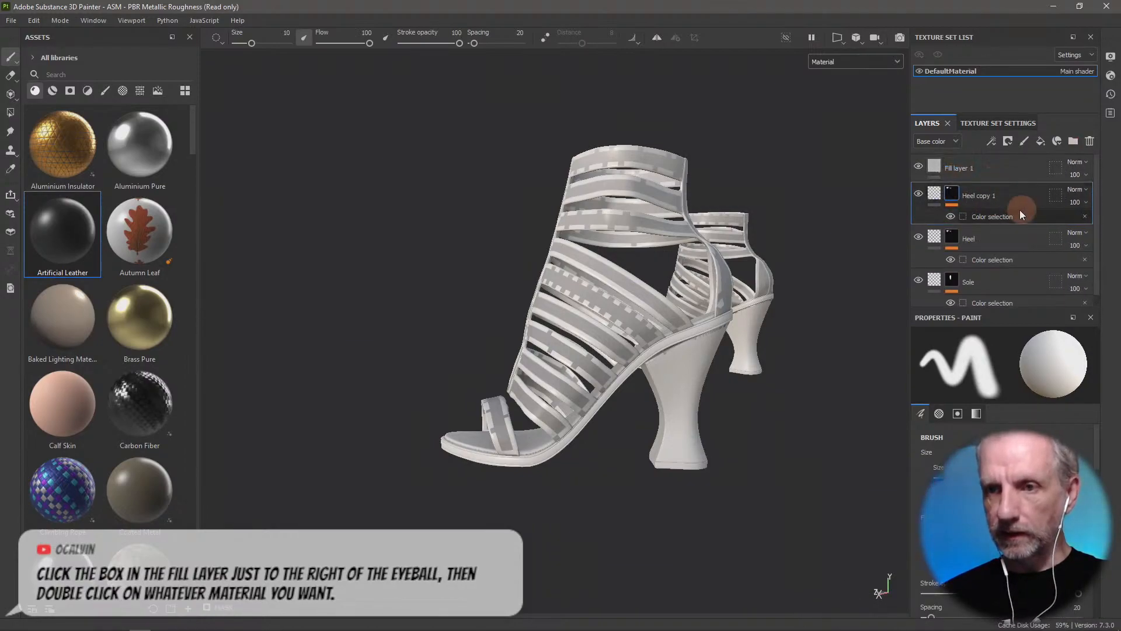
pyautogui.click(1087, 143)
pyautogui.click(981, 197)
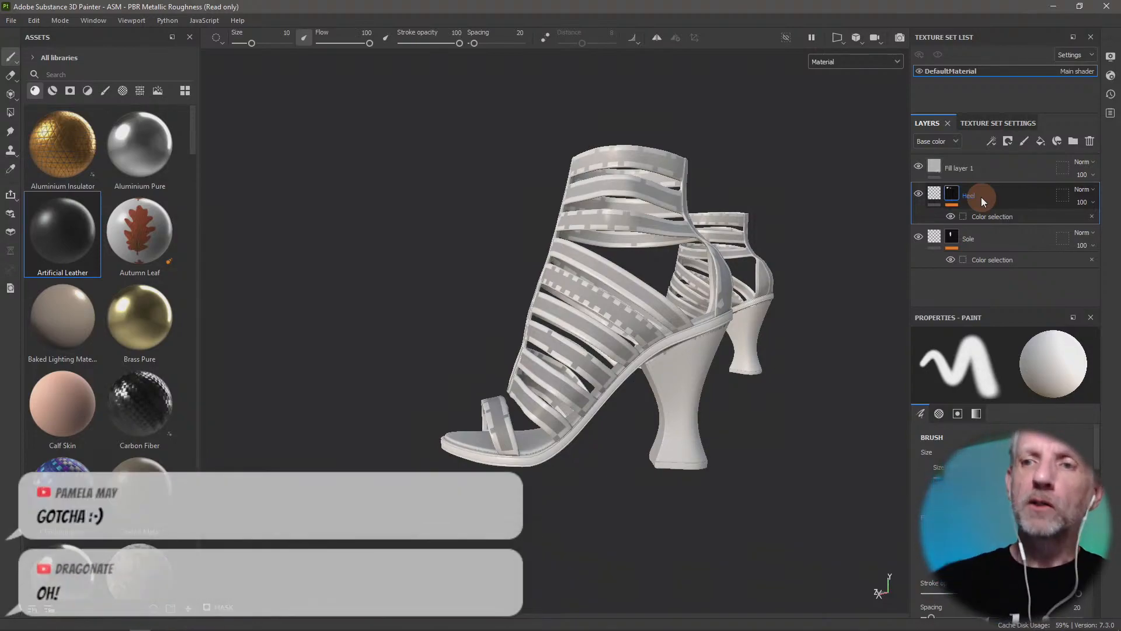
# Copy the Heel layer's mask and paste it into the mask of Fill layer 1
pyautogui.rightClick(950, 194)
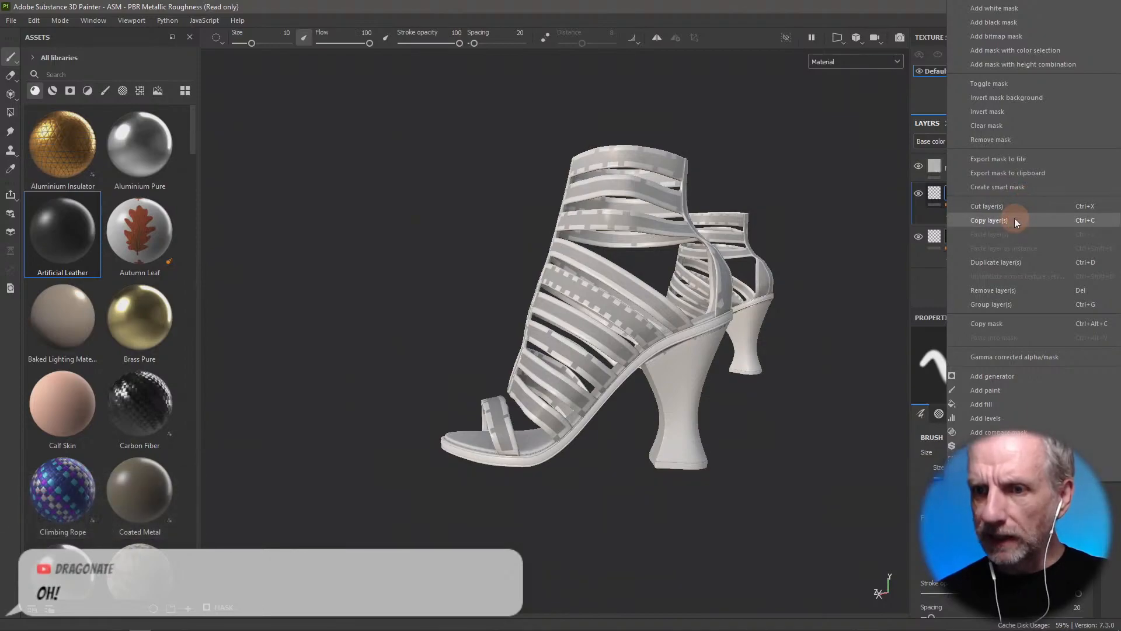
pyautogui.click(1028, 323)
pyautogui.click(987, 169)
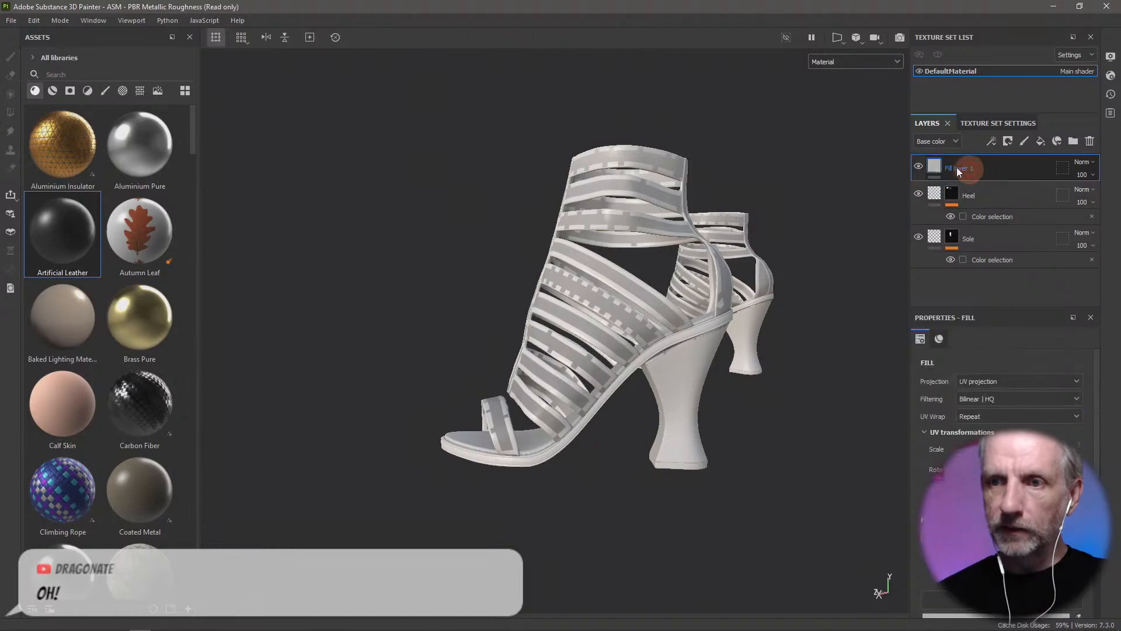
pyautogui.rightClick(992, 169)
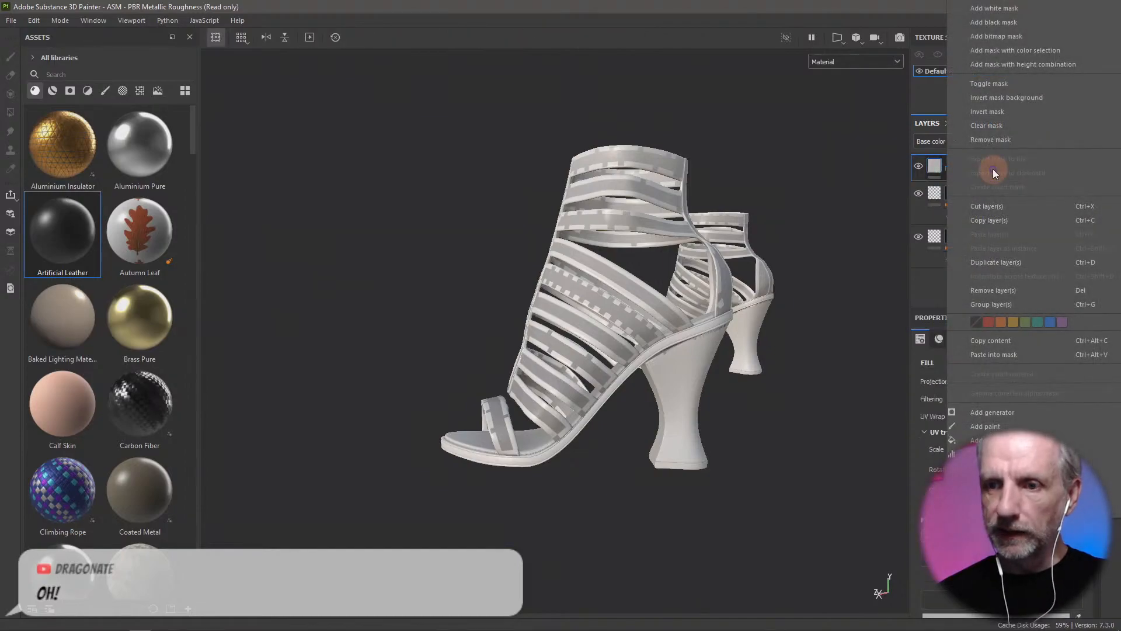
pyautogui.click(1035, 355)
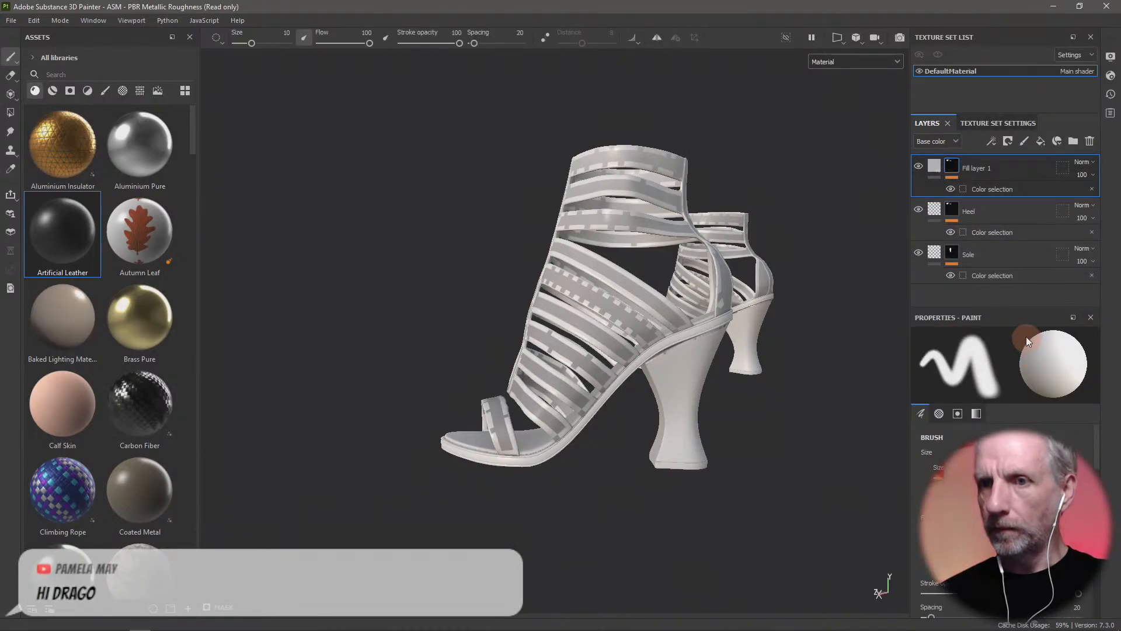
# Hide the Heel layer and delete Fill layer 1
pyautogui.click(919, 209)
pyautogui.click(932, 175)
pyautogui.click(1012, 210)
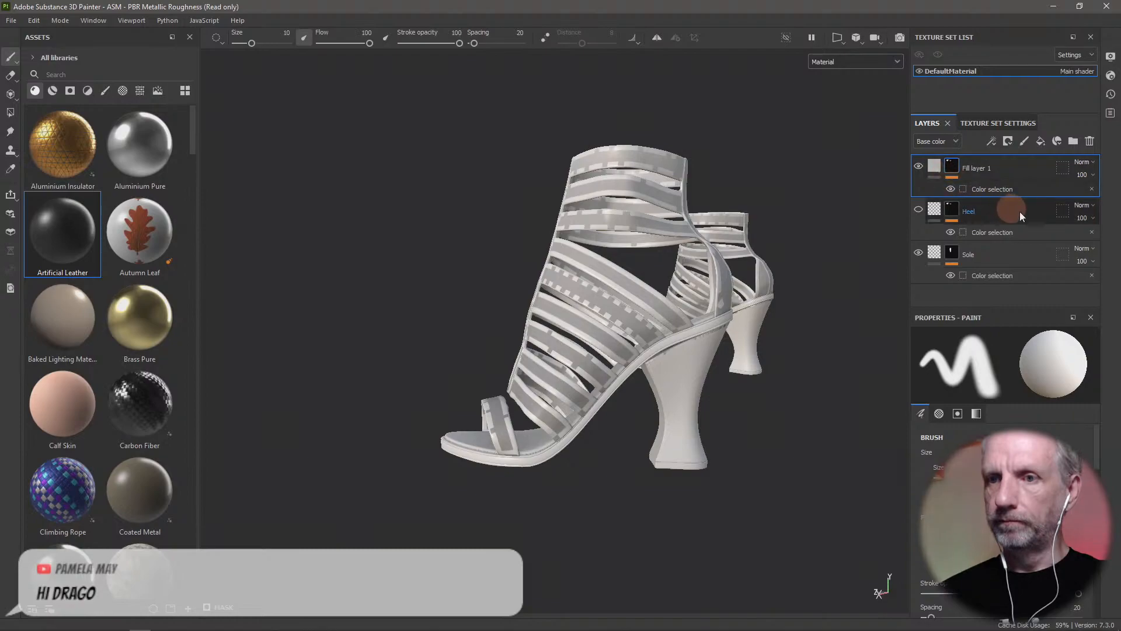
pyautogui.click(1013, 176)
pyautogui.click(1088, 141)
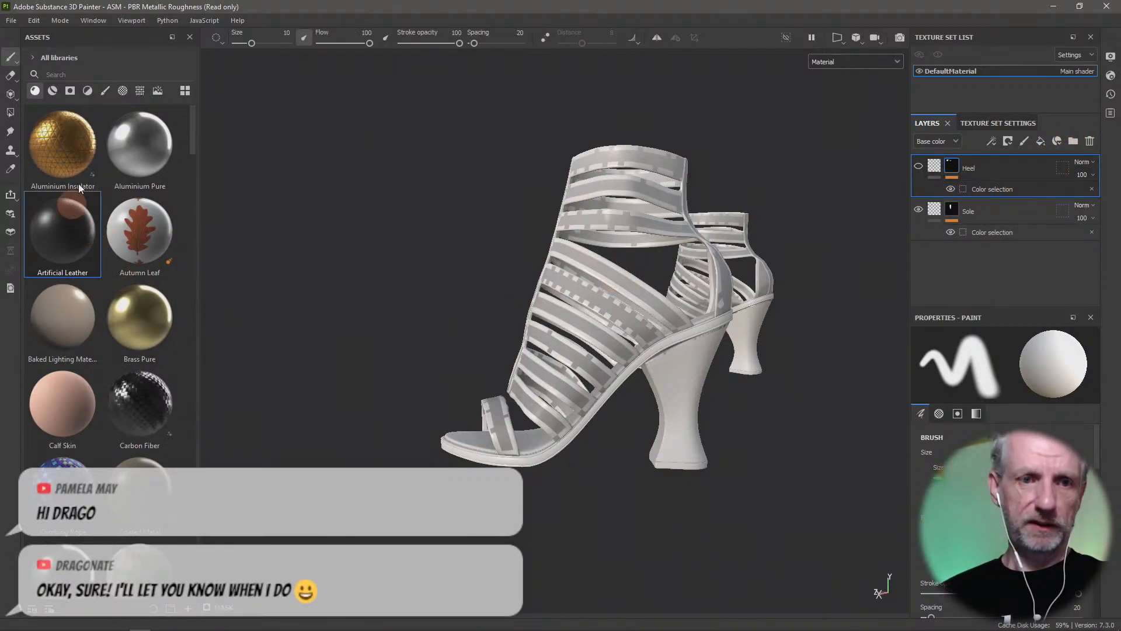
# Apply the Aluminium Insulator material to the shoes as a new layer and paste the copied Heel mask onto it
pyautogui.moveTo(62, 143); pyautogui.dragTo(670, 384)
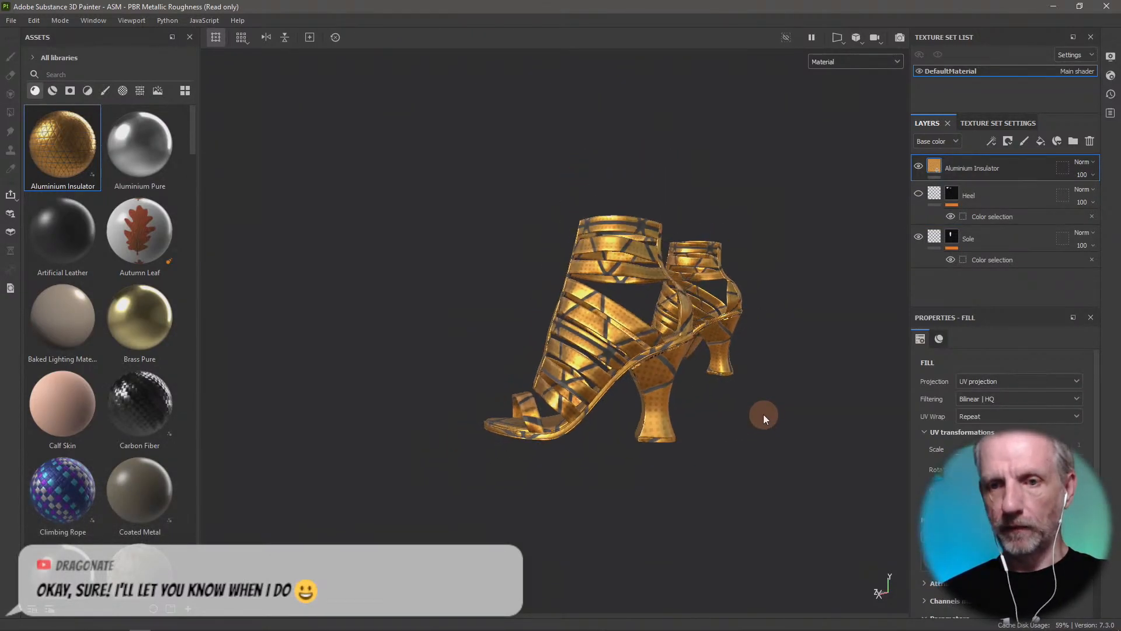
pyautogui.scroll(3, 762, 415)
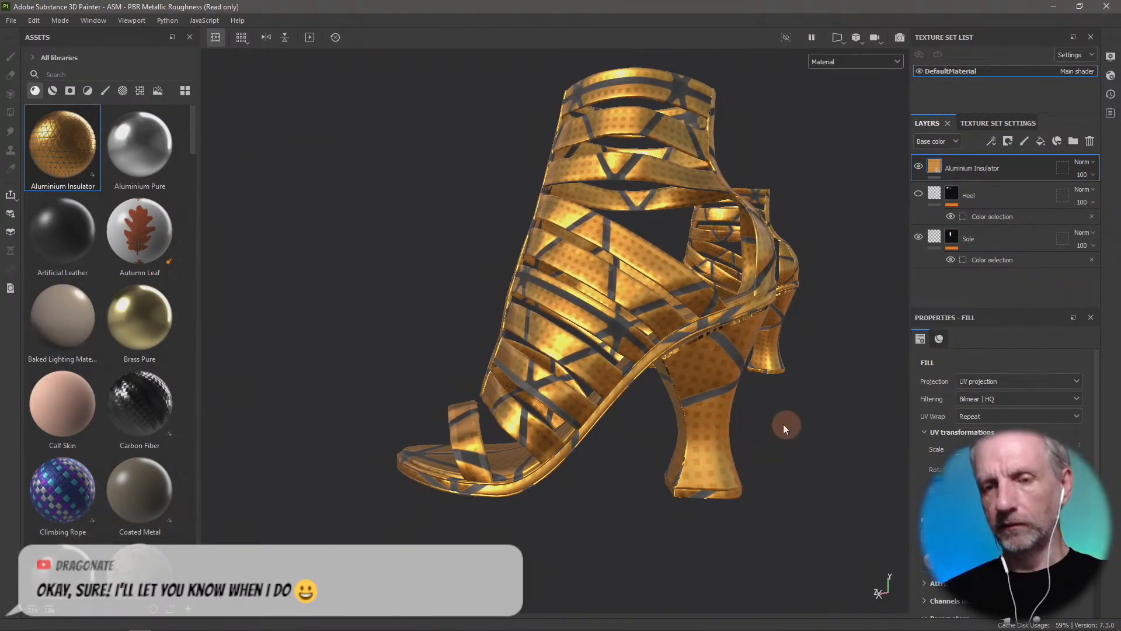
pyautogui.keyDown('alt'); pyautogui.moveTo(783, 425); pyautogui.dragTo(734, 421); pyautogui.keyUp('alt')
pyautogui.keyDown('alt'); pyautogui.moveTo(780, 422); pyautogui.dragTo(696, 415, button='middle'); pyautogui.keyUp('alt')
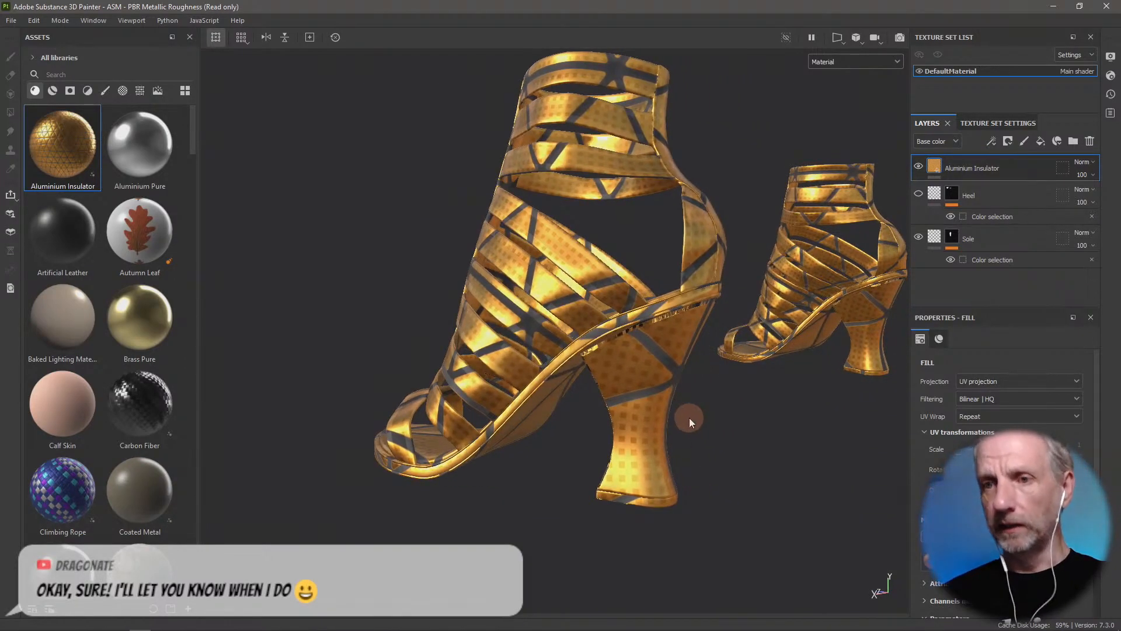
pyautogui.rightClick(989, 166)
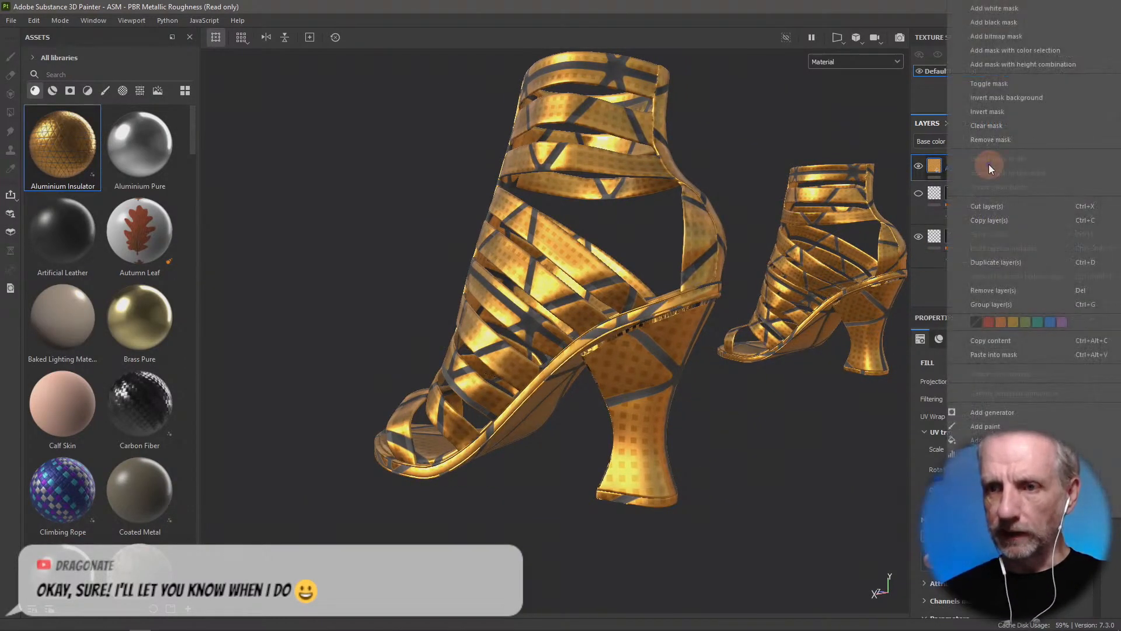
pyautogui.click(1011, 350)
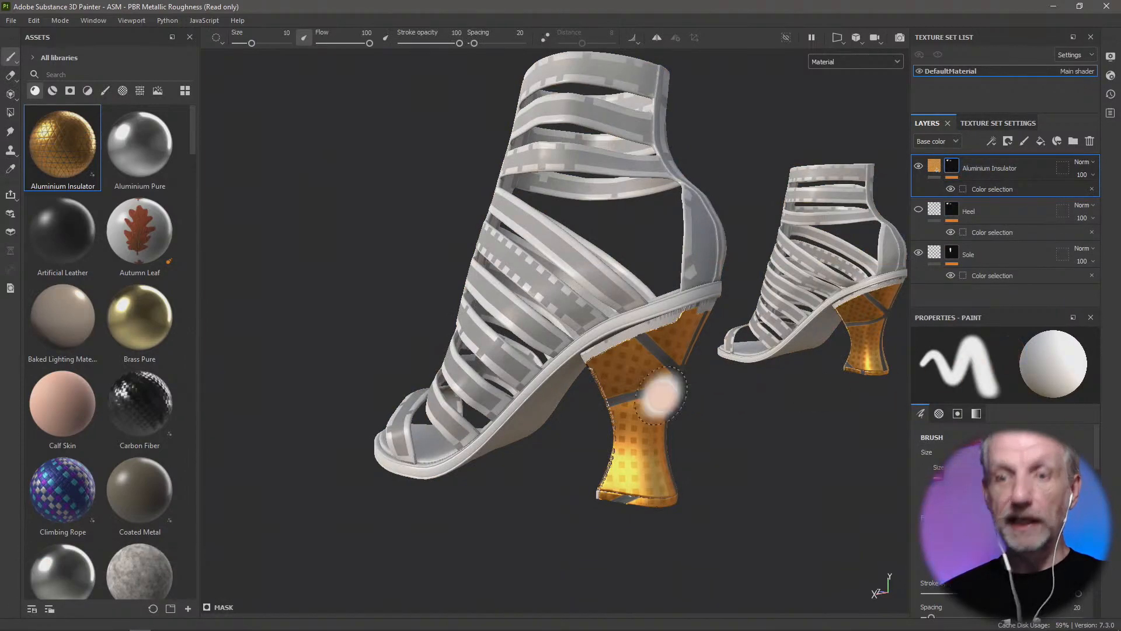
# Examine the masked Aluminium Insulator material on both heels from near and far
pyautogui.scroll(-1, 745, 441)
pyautogui.scroll(2, 746, 441)
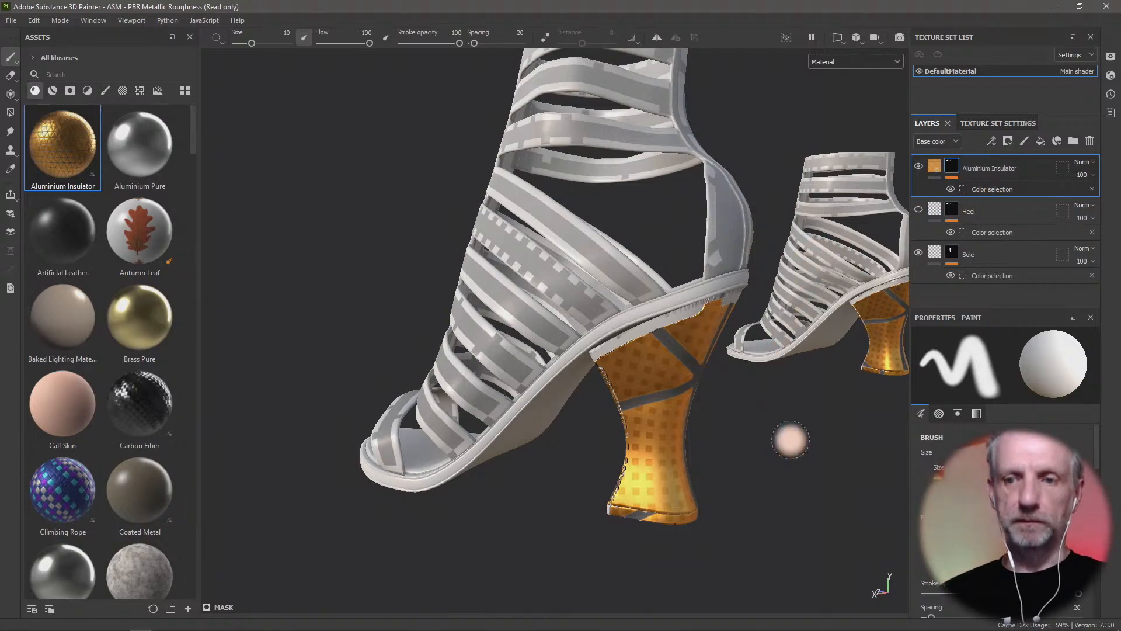
pyautogui.scroll(-3, 790, 442)
pyautogui.keyDown('alt'); pyautogui.moveTo(790, 442); pyautogui.dragTo(715, 452, button='middle'); pyautogui.keyUp('alt')
pyautogui.scroll(2, 715, 452)
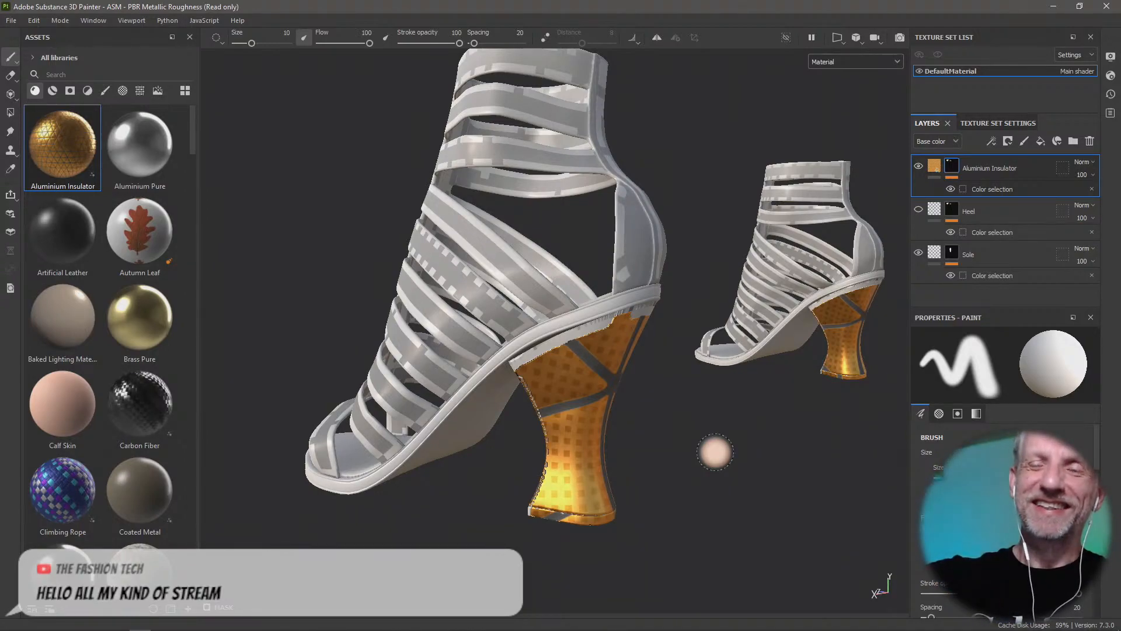
pyautogui.scroll(-3, 715, 452)
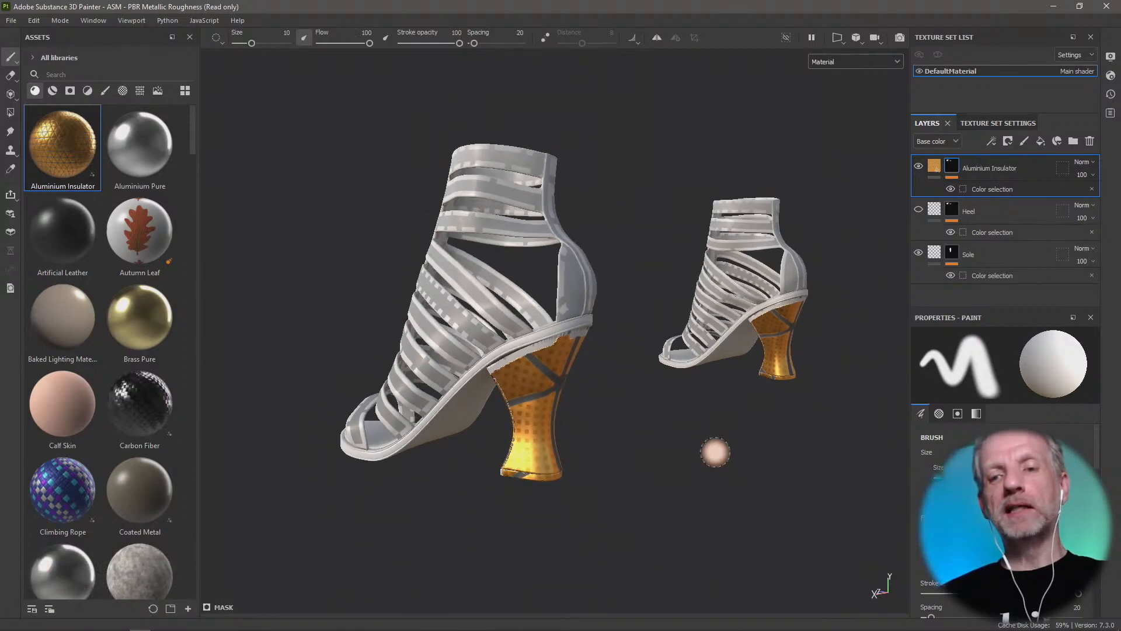
pyautogui.moveTo(668, 442)
pyautogui.keyDown('alt'); pyautogui.mouseDown()
pyautogui.moveTo(699, 465)
pyautogui.moveTo(685, 451)
pyautogui.mouseUp(); pyautogui.keyUp('alt')
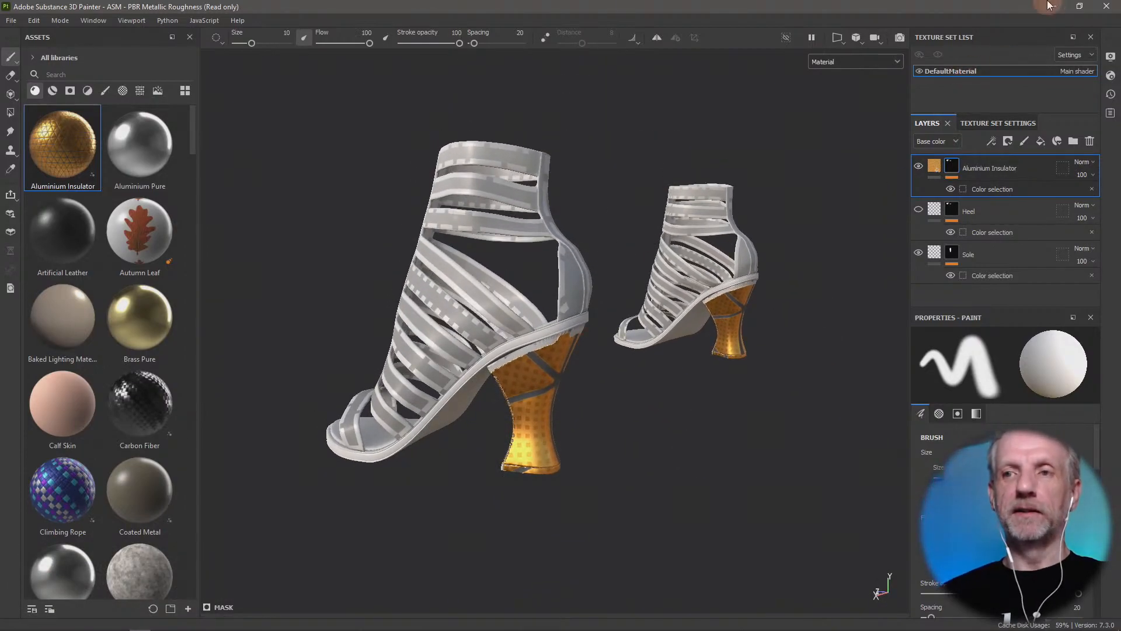
# Minimise the Substance 3D Painter, Blender and browser windows to reach the desktop
pyautogui.click(1055, 6)
pyautogui.click(1078, 9)
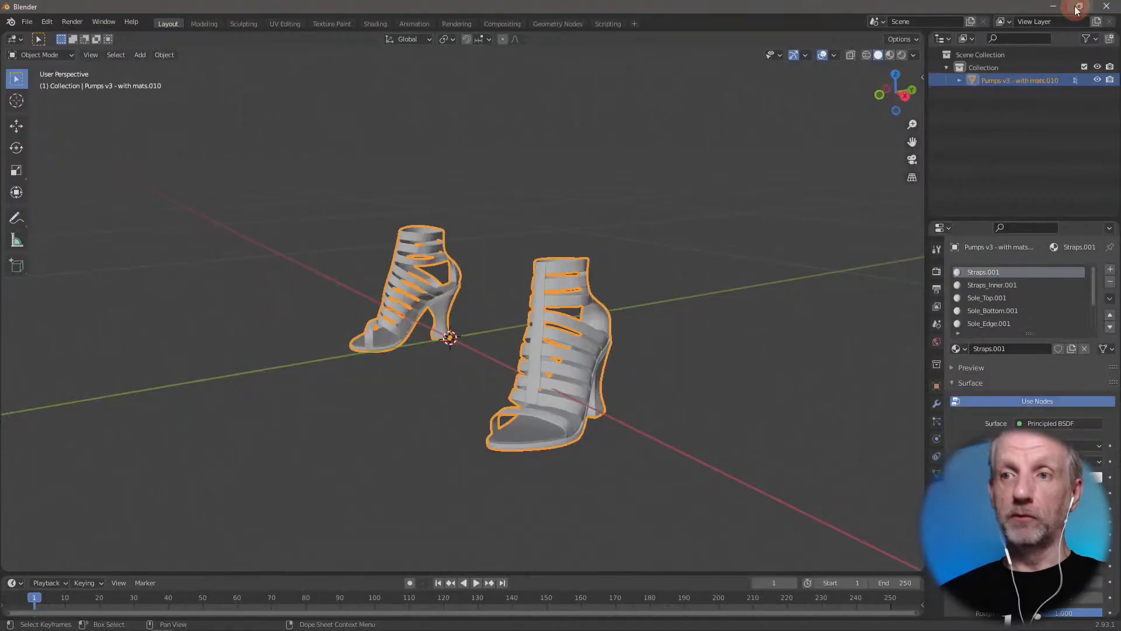
pyautogui.click(1059, 7)
pyautogui.click(1046, 6)
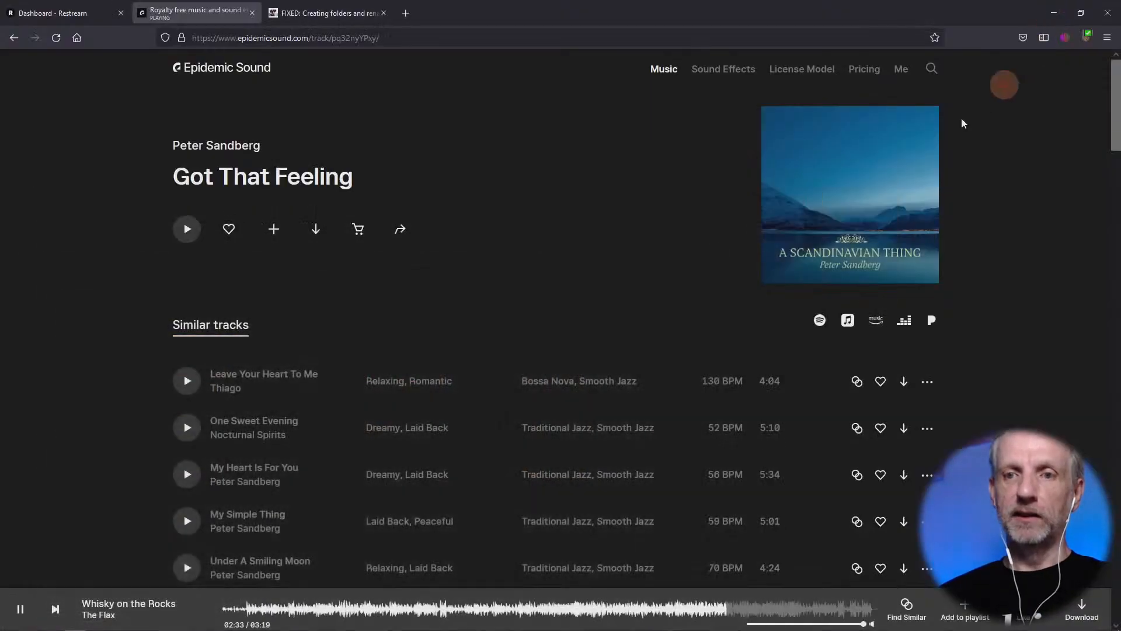
pyautogui.click(1053, 12)
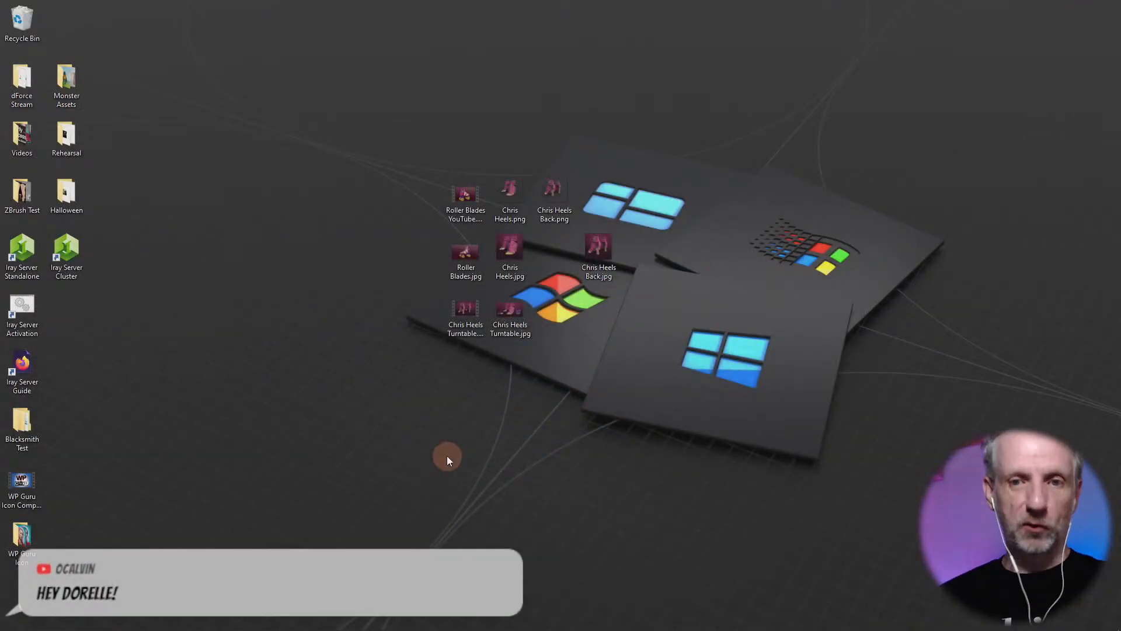
# Play the Roller Blades YouTube video from the desktop, close it, and play the Chris Heels Turntable video
pyautogui.doubleClick(474, 198)
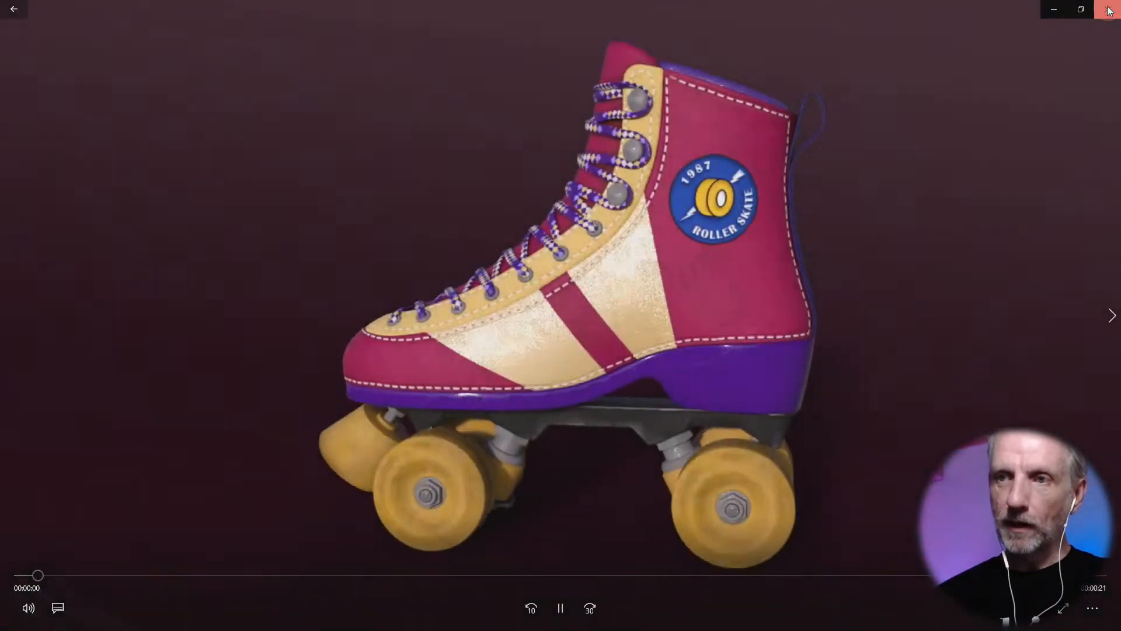
pyautogui.click(1110, 8)
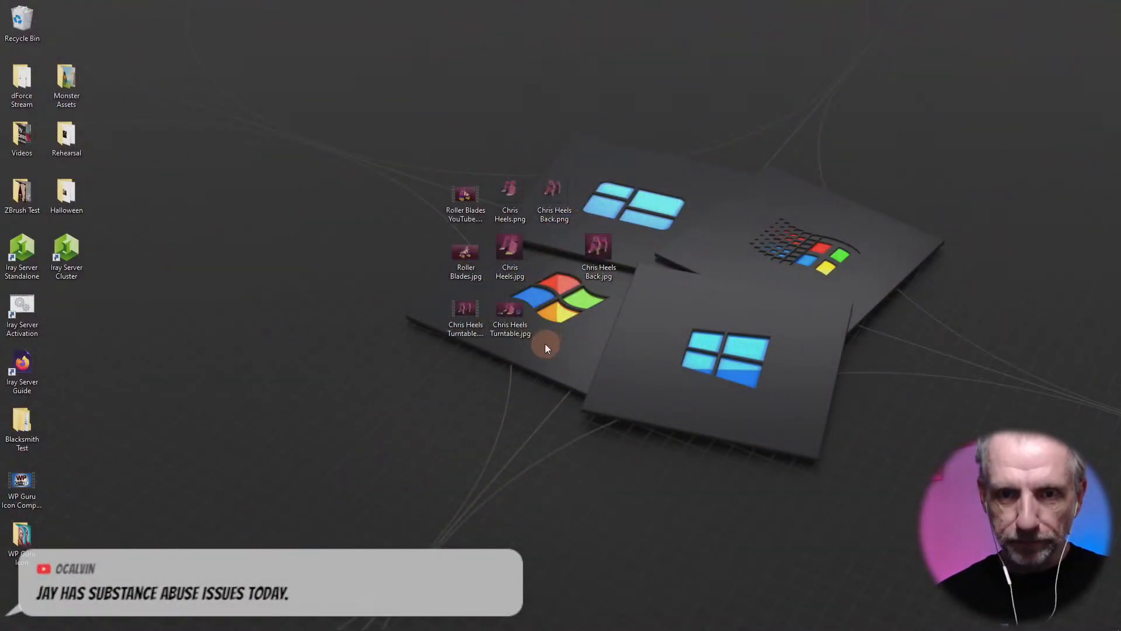
pyautogui.doubleClick(476, 319)
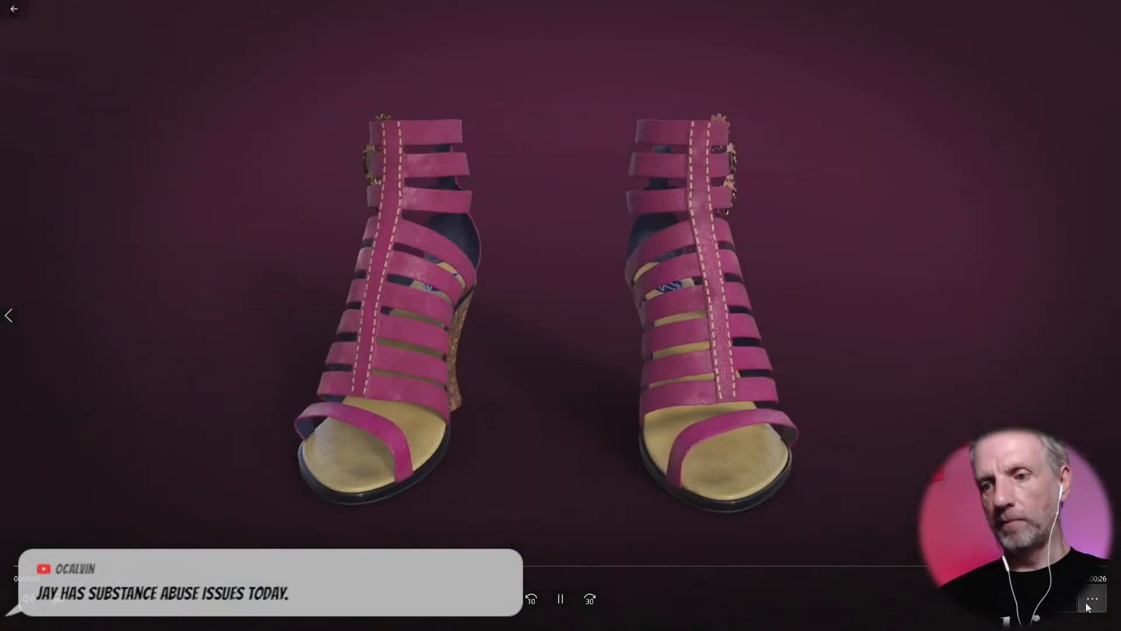
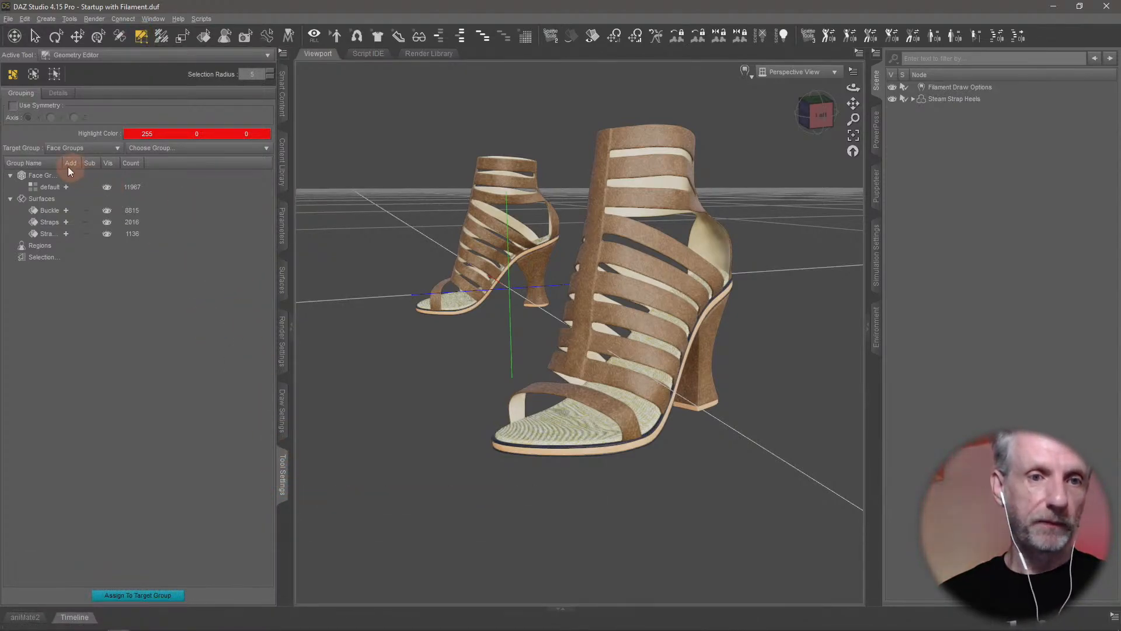
# In DAZ Studio's Geometry Editor, widen the group name column and review the Face Groups, Surfaces, Regions and Selection Sets
pyautogui.moveTo(63, 162); pyautogui.dragTo(100, 163)
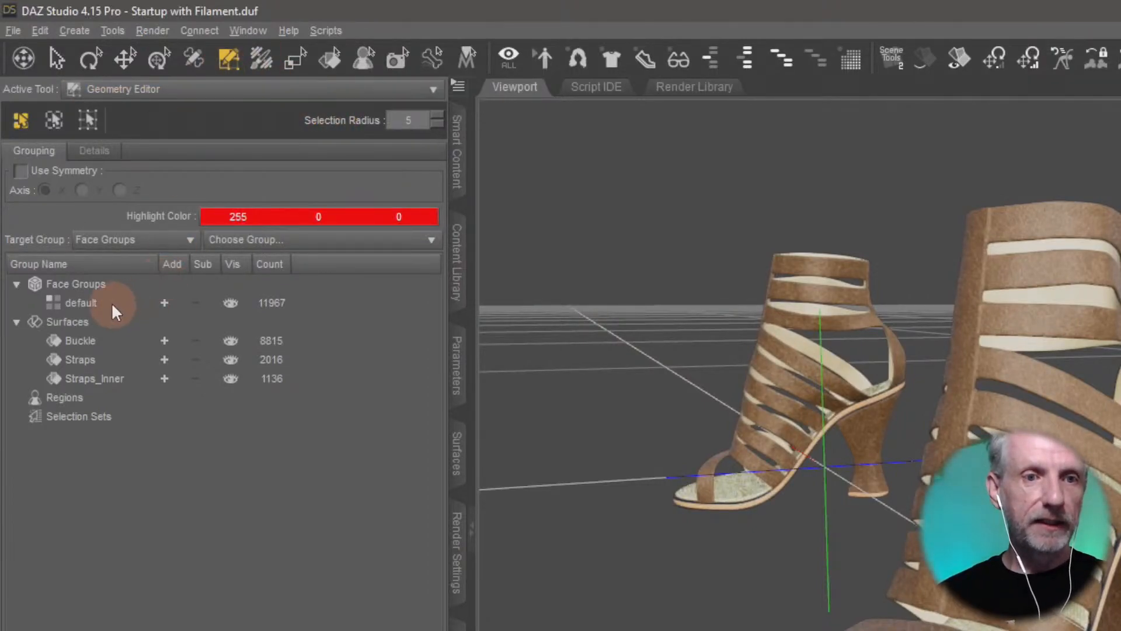
pyautogui.click(66, 325)
pyautogui.click(78, 400)
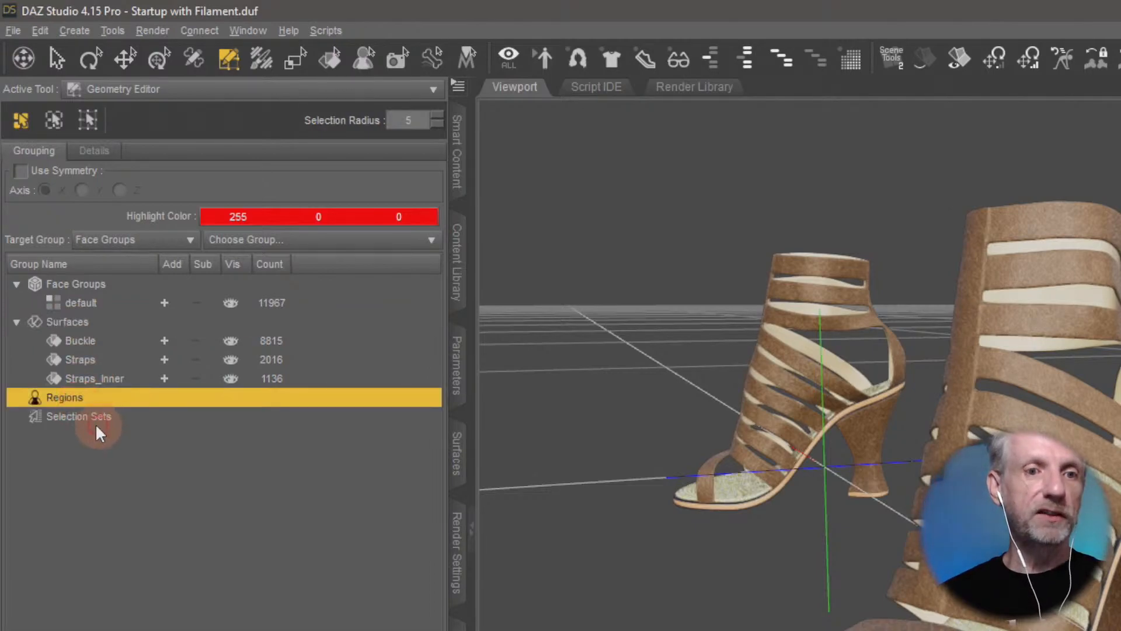
pyautogui.click(95, 422)
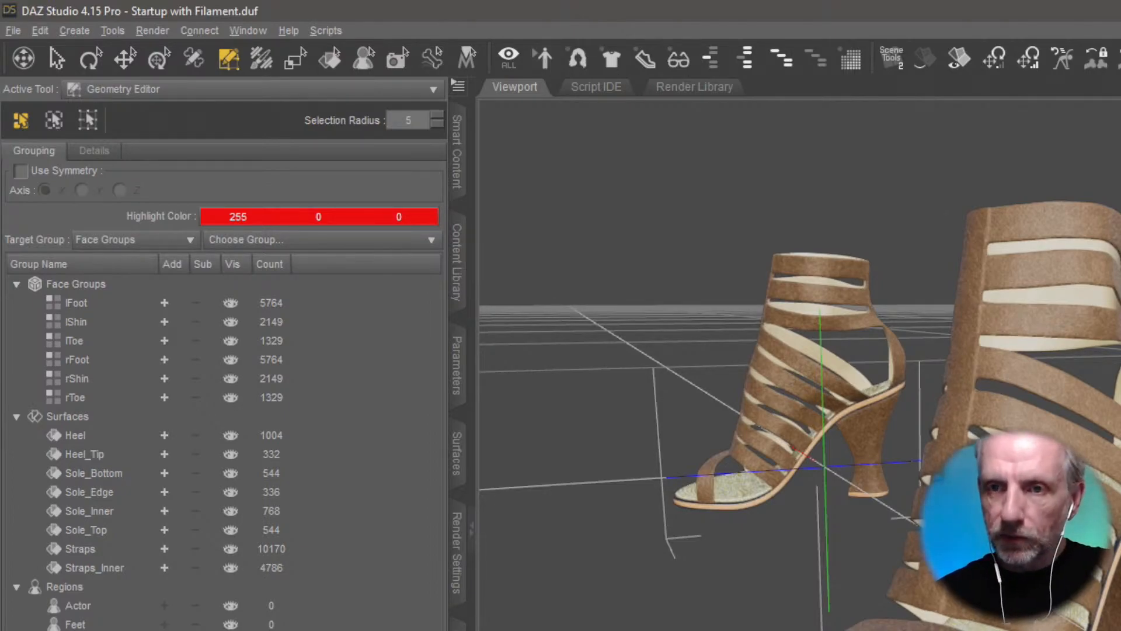
# Display Steam Strap Heels in the Wire Texture Shaded draw style and examine the mesh up close
pyautogui.hotkey('ctrl', '8')
pyautogui.scroll(3, 935, 362)
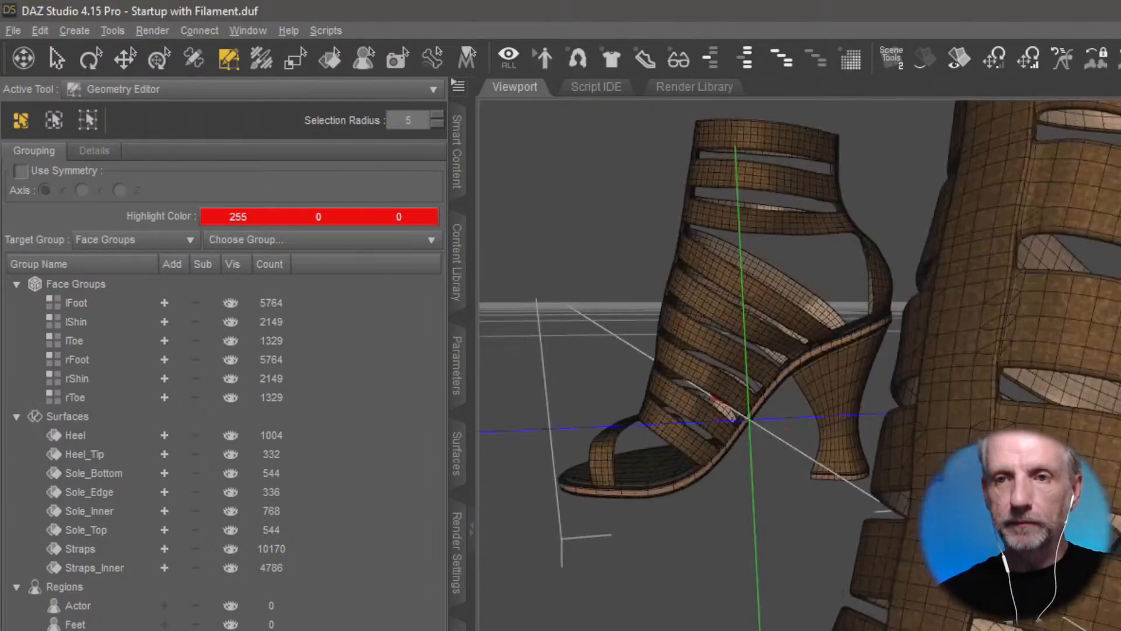
pyautogui.scroll(-3, 1108, 372)
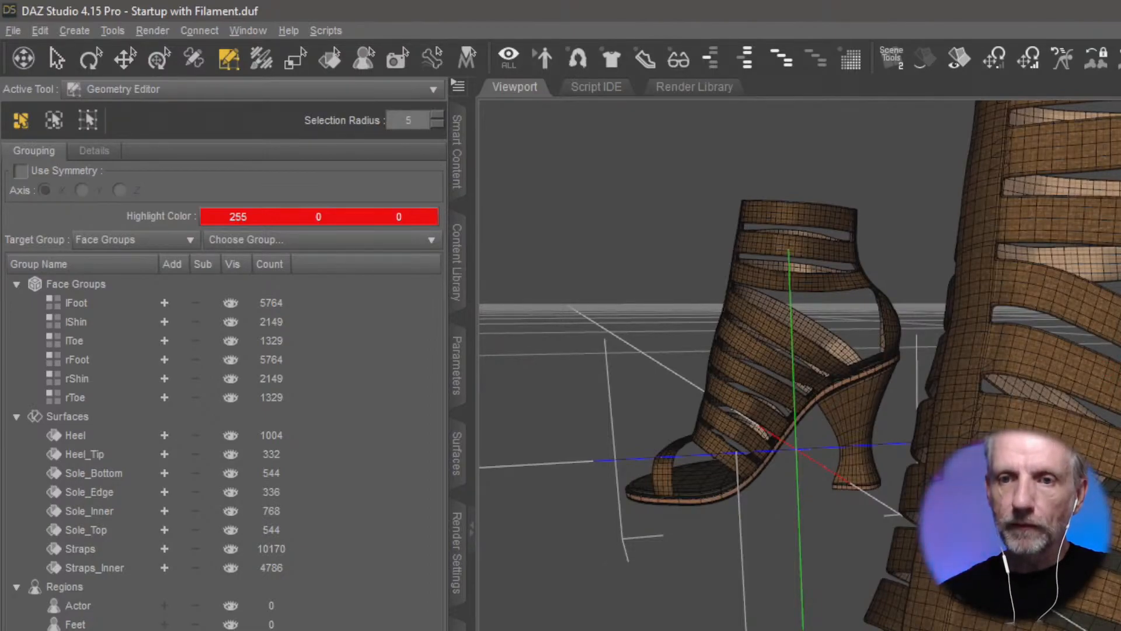
pyautogui.moveTo(1099, 303); pyautogui.dragTo(1099, 302, button='middle')
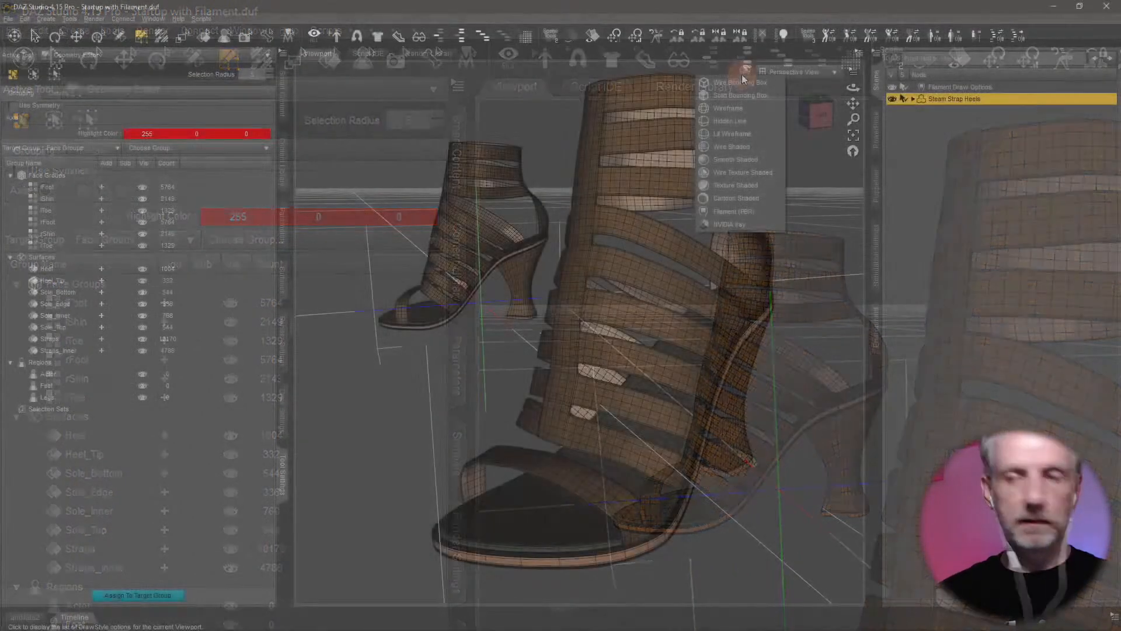
# Set the viewport draw style to Wire Shaded and view the mesh of both shoes
pyautogui.click(769, 148)
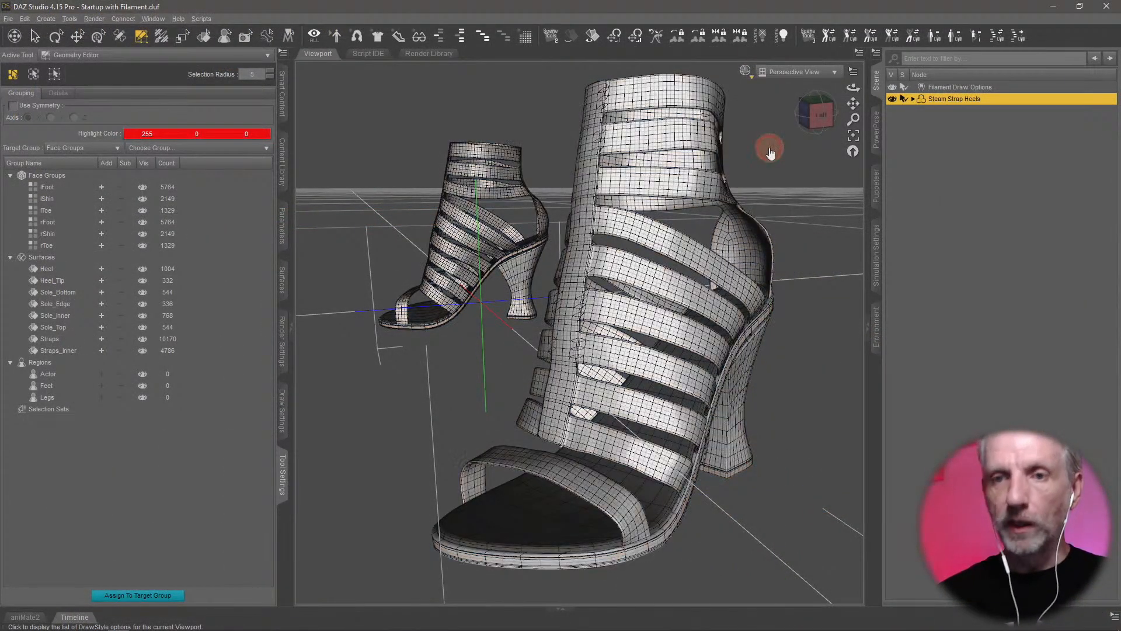
pyautogui.scroll(-3, 685, 226)
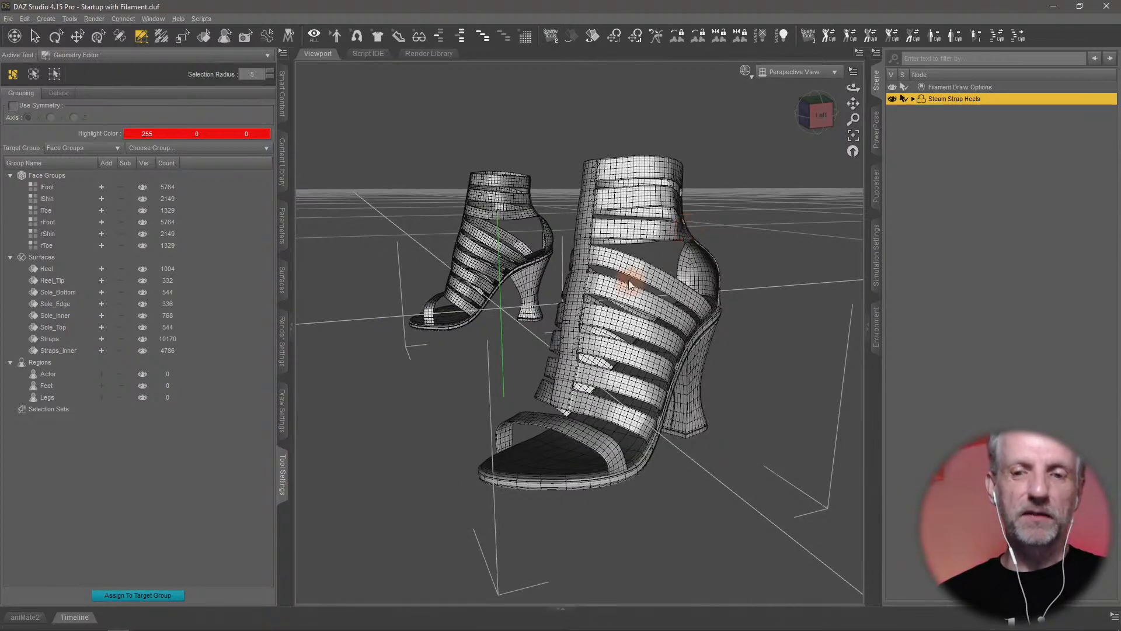
pyautogui.scroll(-3, 631, 275)
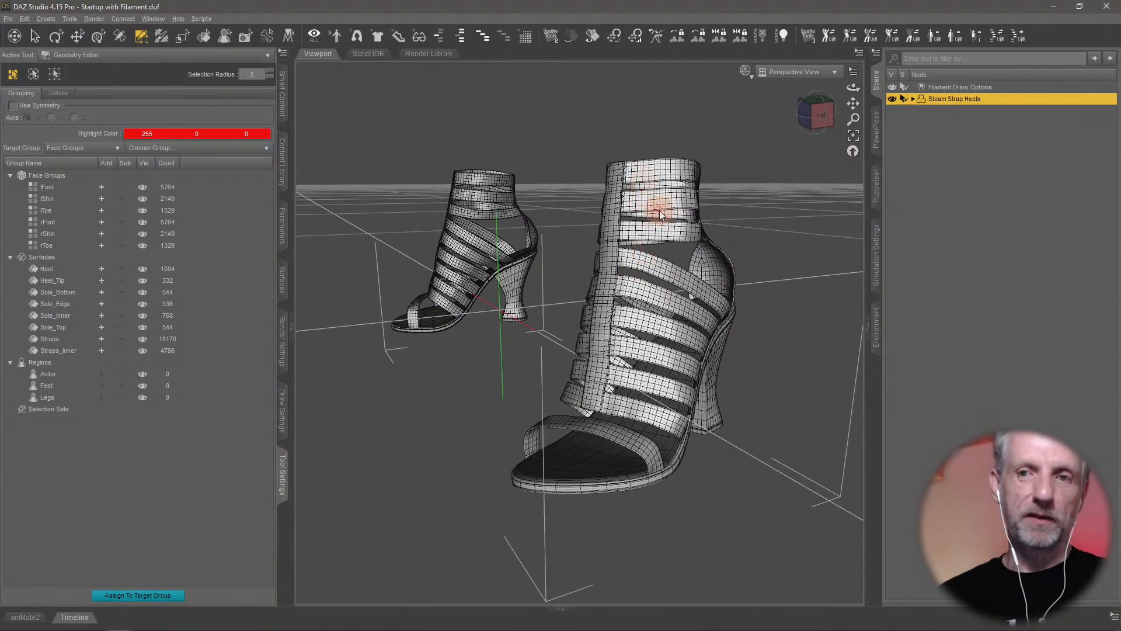
# Set the Resolution Level of Steam Strap Heels to Base and inspect the straps' mesh up close
pyautogui.scroll(4, 692, 236)
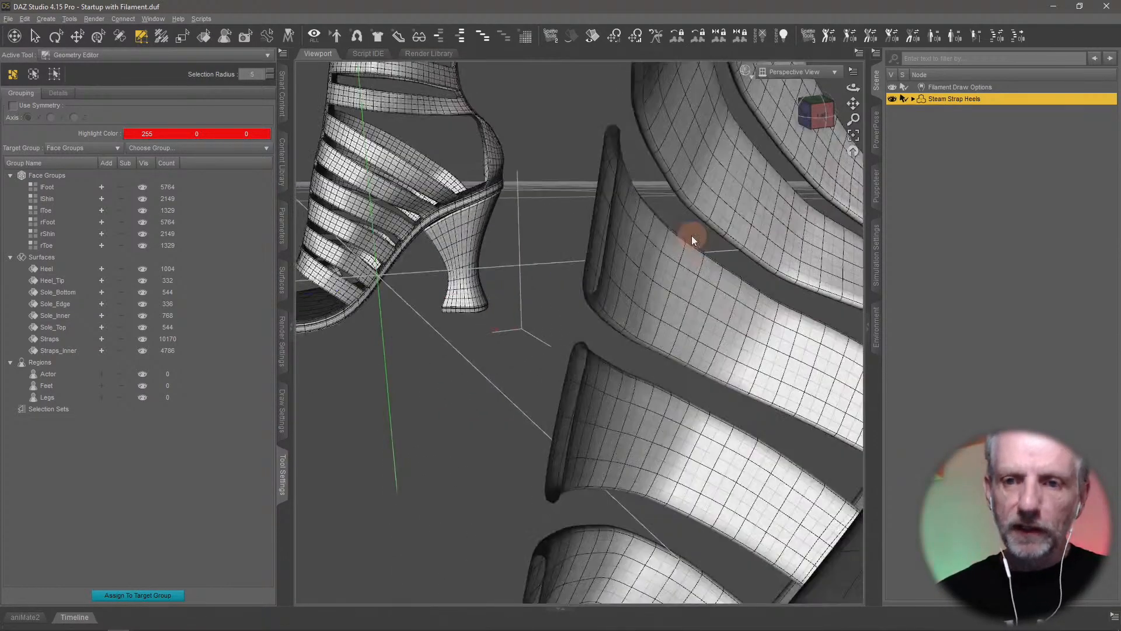
pyautogui.scroll(-3, 691, 236)
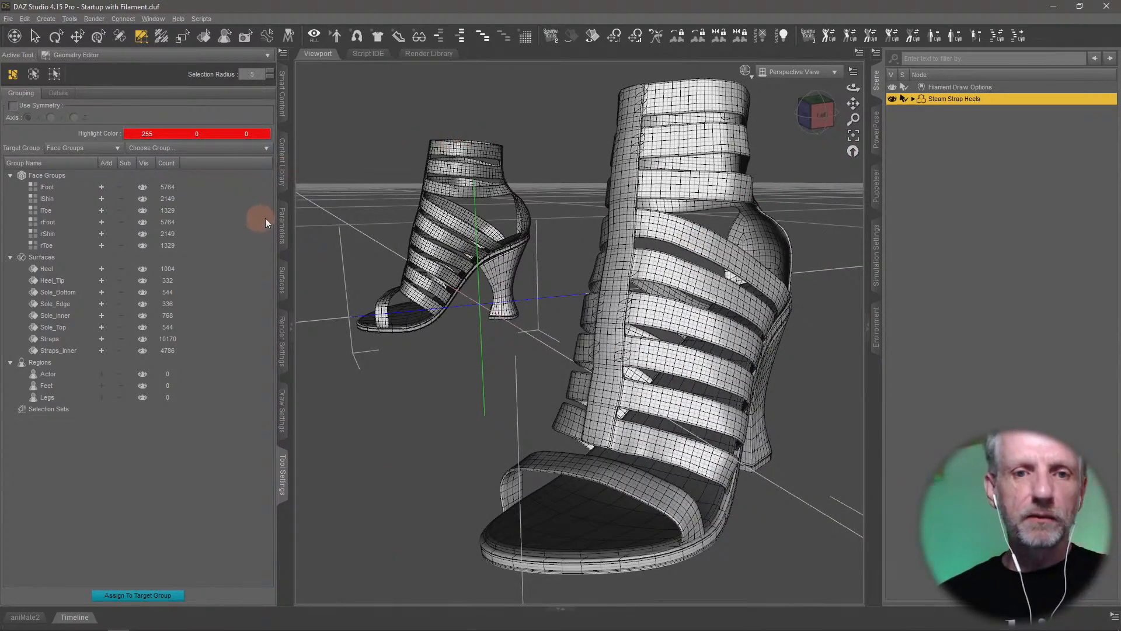
pyautogui.click(284, 227)
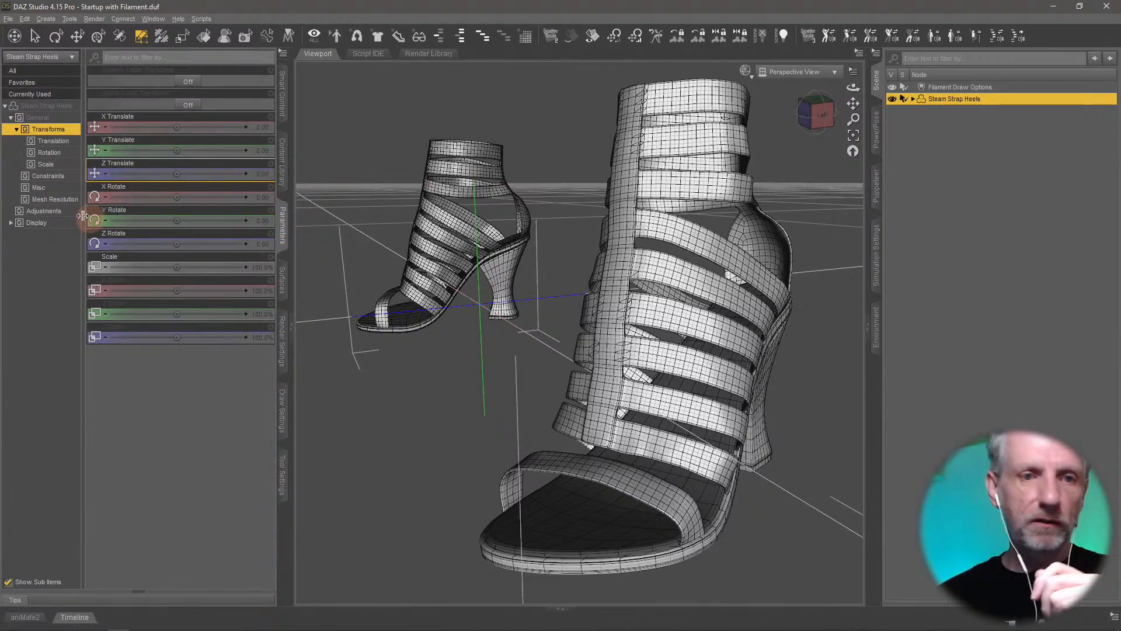
pyautogui.click(64, 199)
pyautogui.click(209, 80)
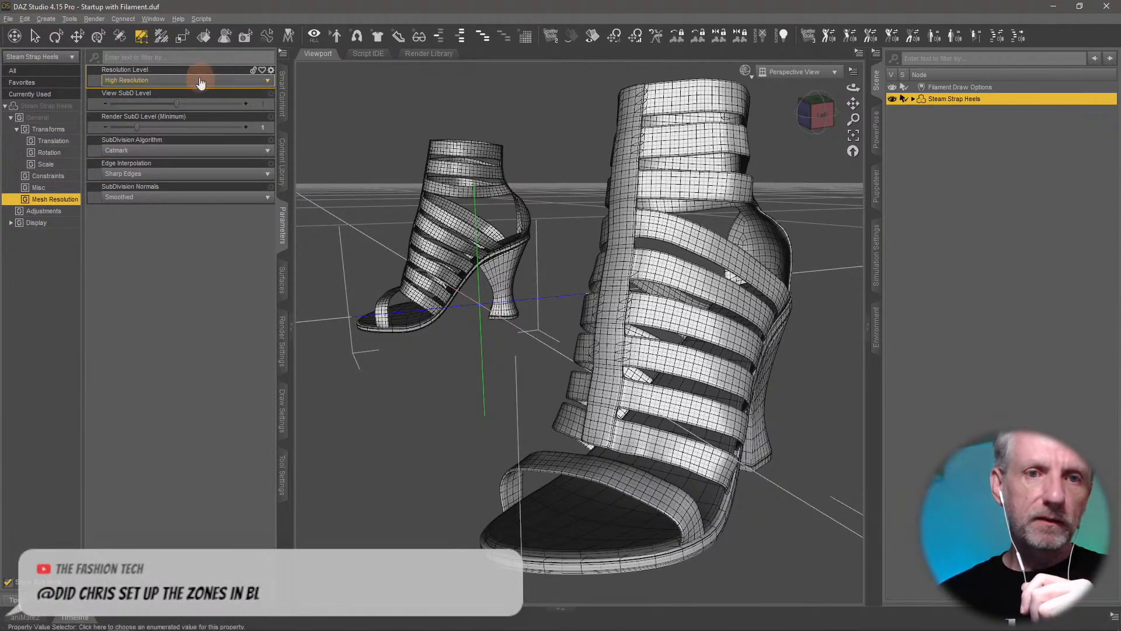
pyautogui.click(137, 94)
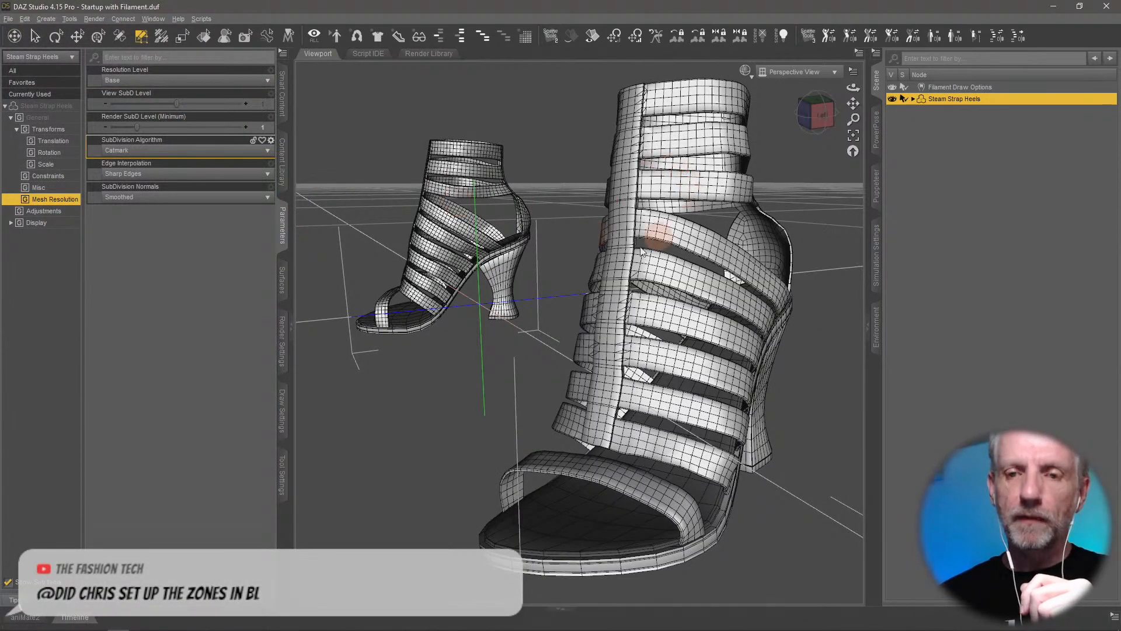
pyautogui.scroll(3, 646, 181)
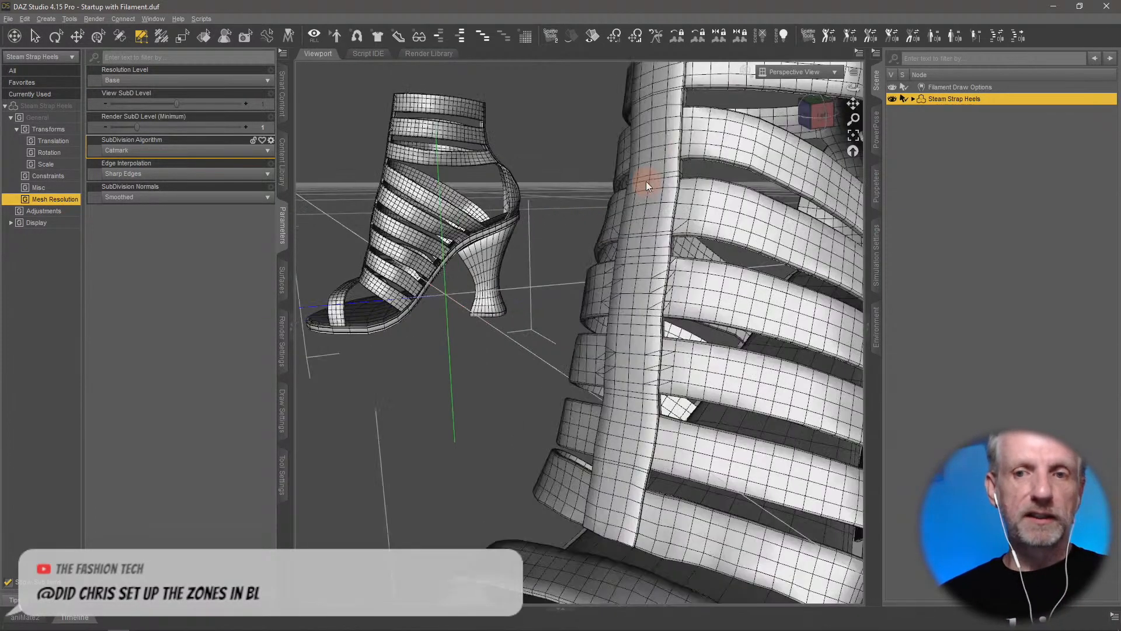
pyautogui.keyDown('alt'); pyautogui.moveTo(654, 198); pyautogui.dragTo(587, 211); pyautogui.keyUp('alt')
pyautogui.scroll(-5, 587, 211)
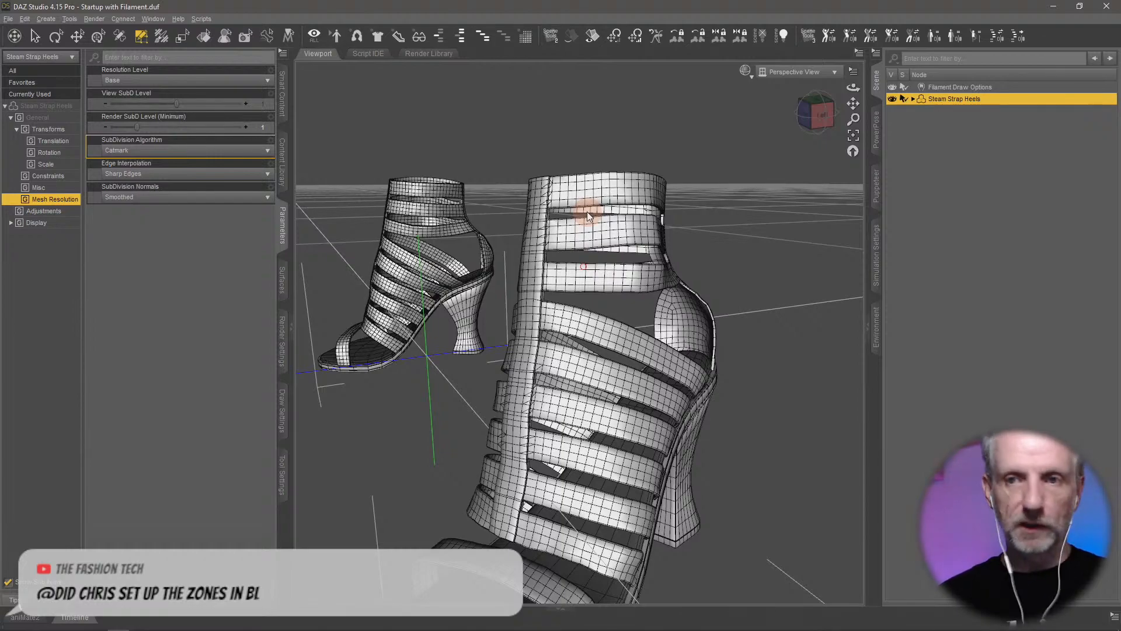
# Return to the Geometry Editor's groups and highlight the lFoot, lShin, lToe, rFoot, rShin and rToe face groups one by one
pyautogui.click(282, 474)
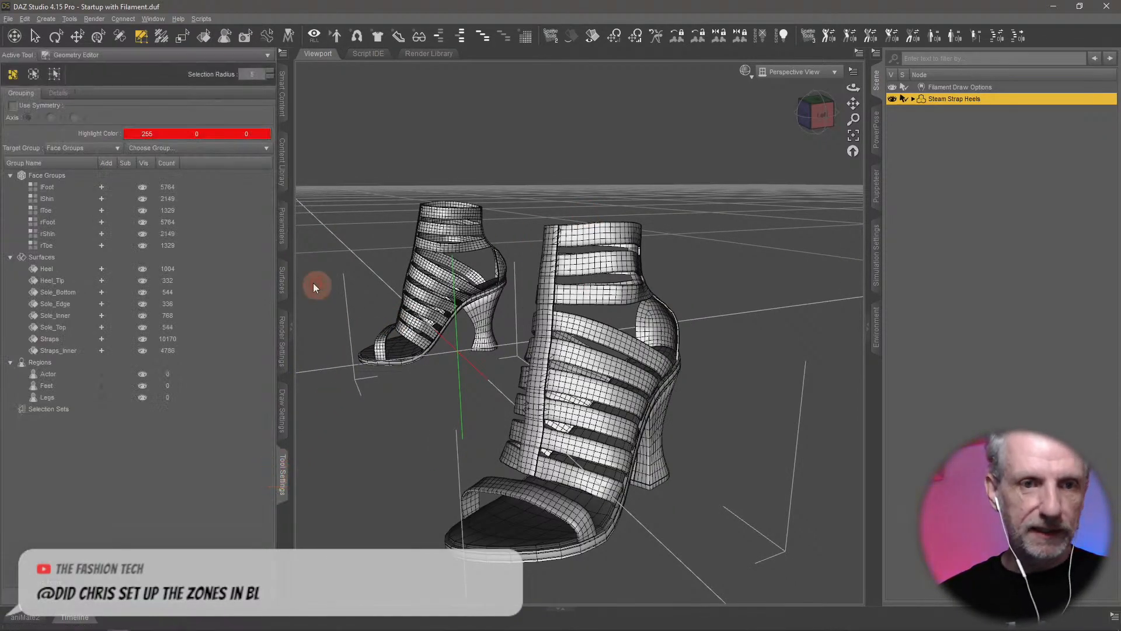
pyautogui.click(56, 186)
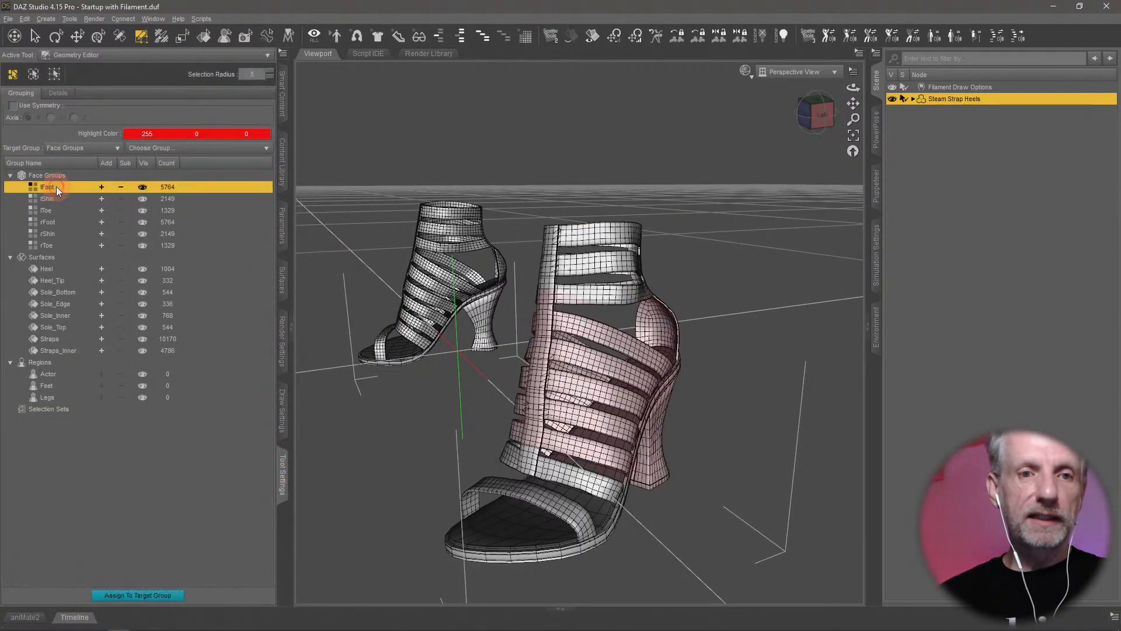
pyautogui.keyDown('alt'); pyautogui.moveTo(367, 296); pyautogui.dragTo(450, 365); pyautogui.keyUp('alt')
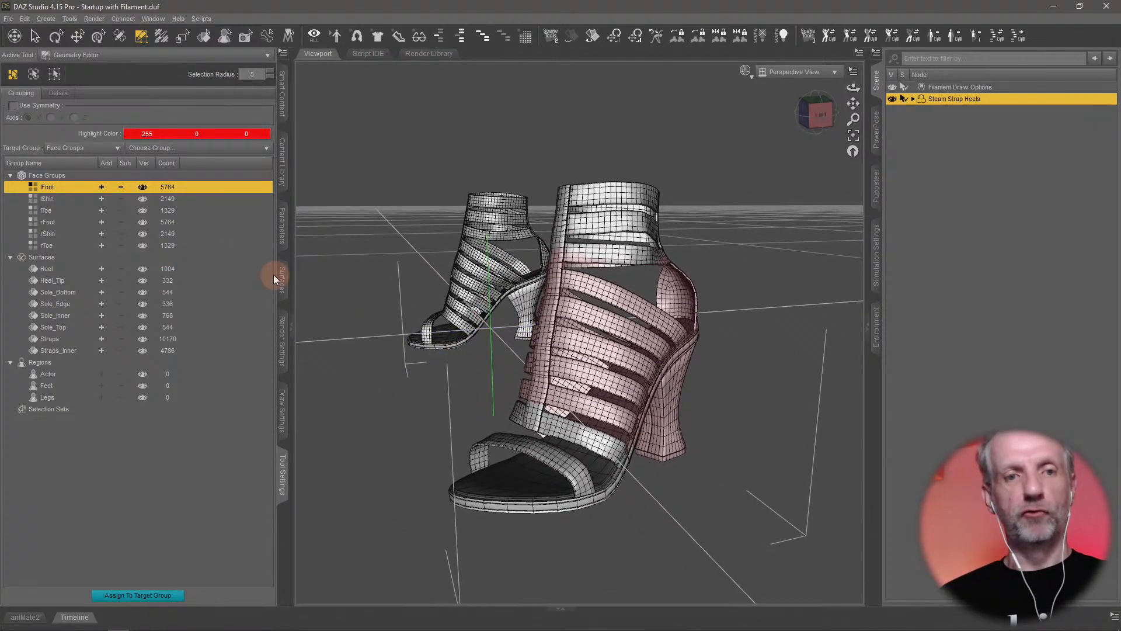
pyautogui.click(82, 201)
pyautogui.click(69, 211)
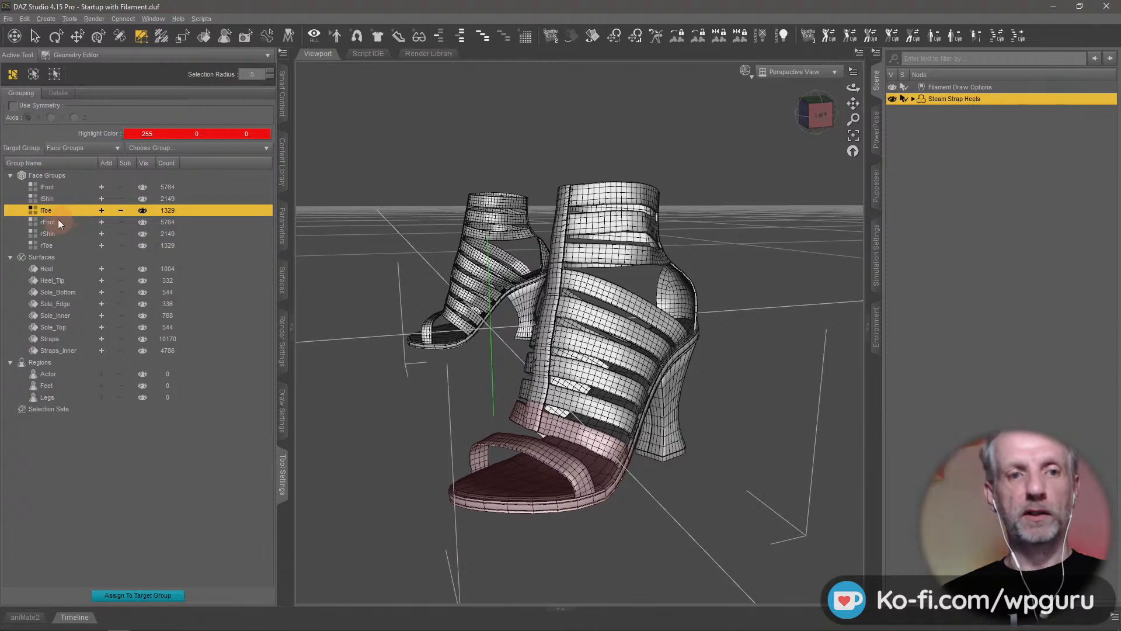
pyautogui.click(58, 221)
pyautogui.click(59, 234)
pyautogui.click(56, 244)
pyautogui.click(66, 224)
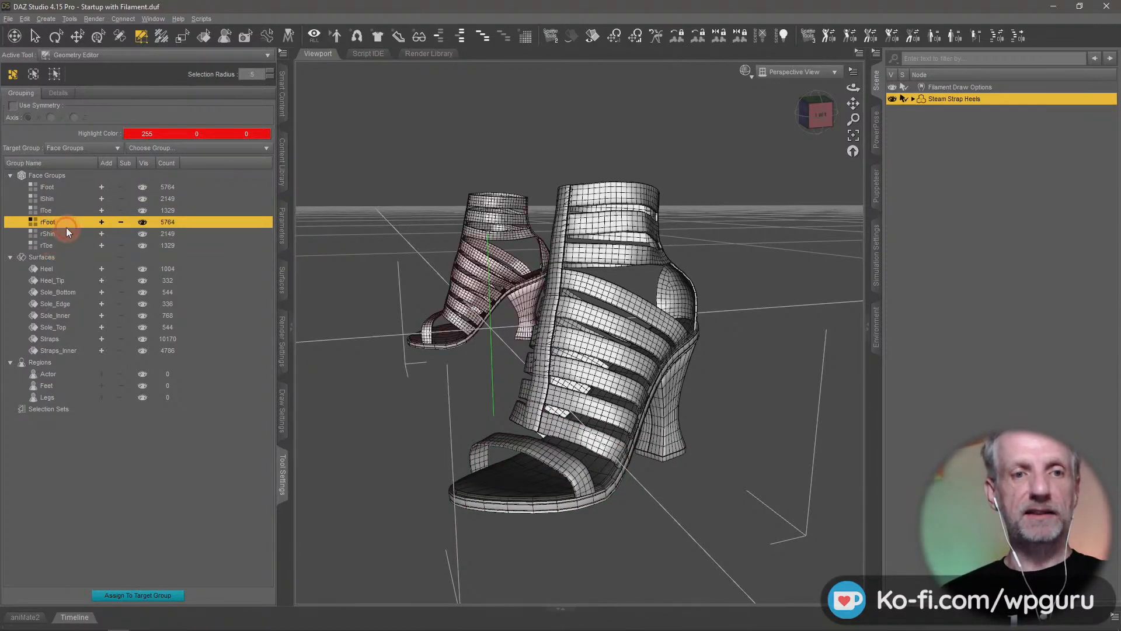
# Select and deselect the polygons of the lFoot face group, and toggle the group's visibility off and on
pyautogui.click(72, 186)
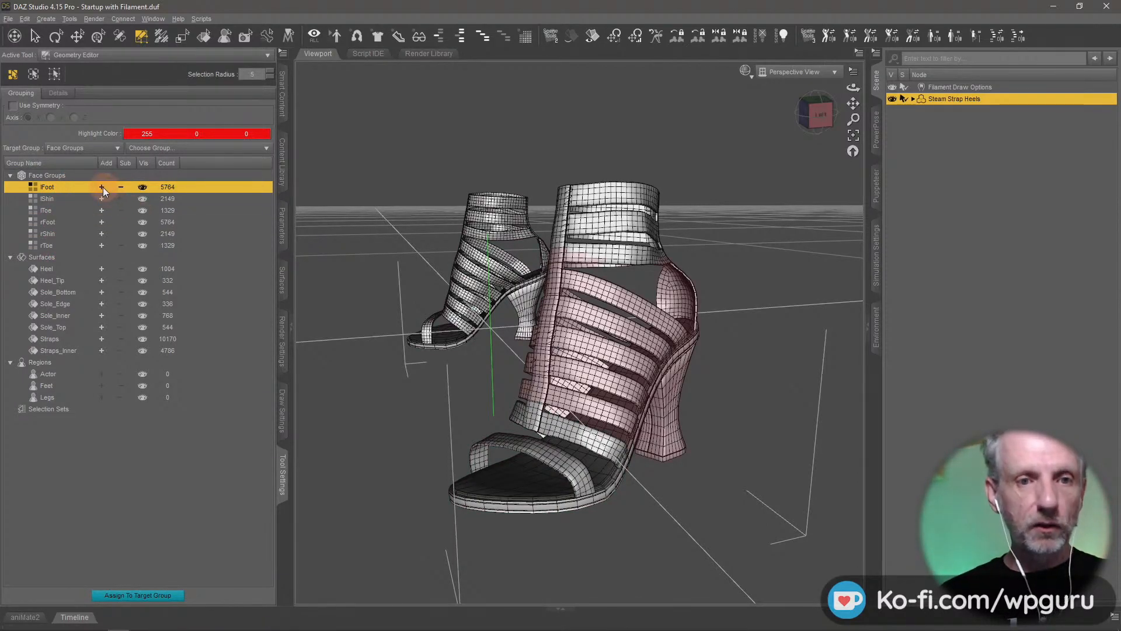
pyautogui.click(101, 187)
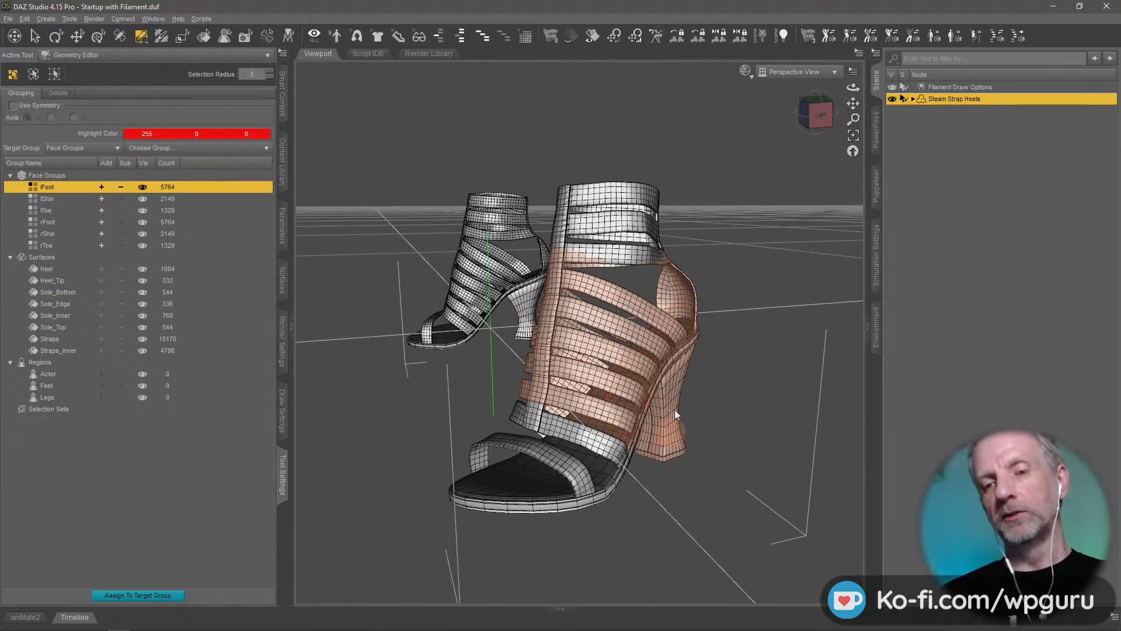
pyautogui.moveTo(747, 437)
pyautogui.keyDown('alt'); pyautogui.mouseDown()
pyautogui.moveTo(768, 430)
pyautogui.moveTo(752, 432)
pyautogui.mouseUp(); pyautogui.keyUp('alt')
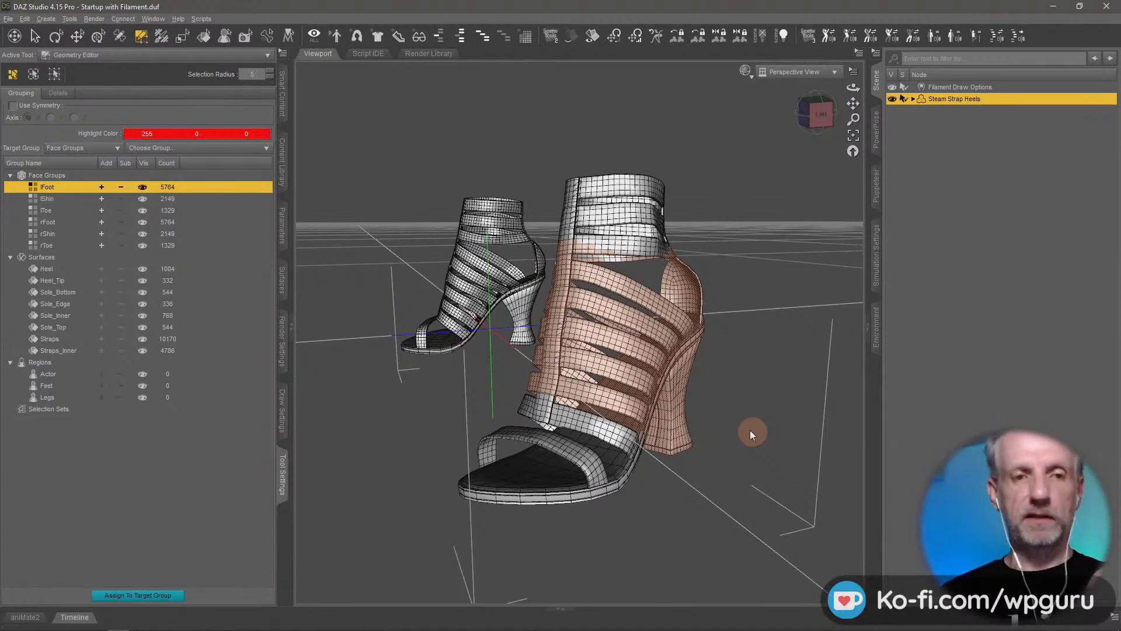
pyautogui.click(120, 187)
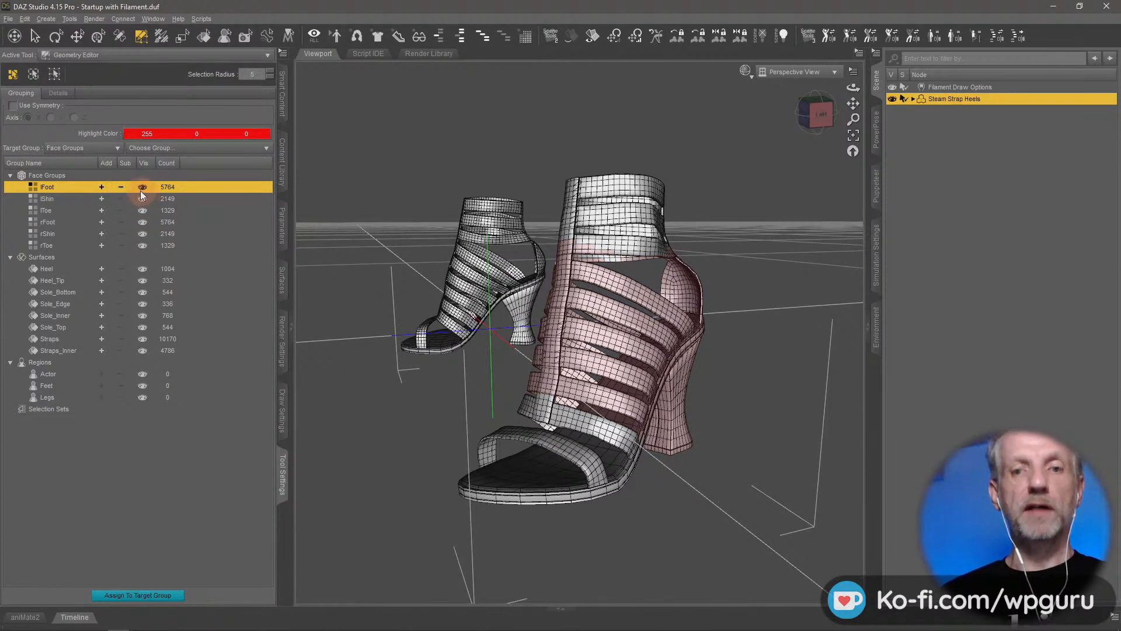
pyautogui.click(140, 191)
pyautogui.click(140, 191)
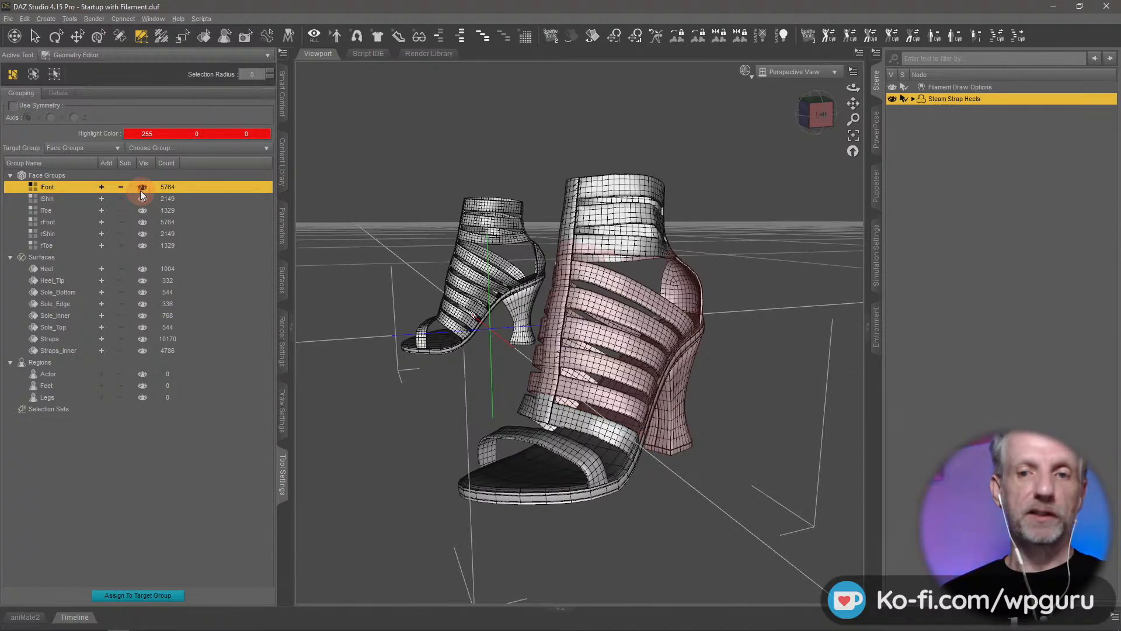
pyautogui.click(140, 191)
pyautogui.click(140, 191)
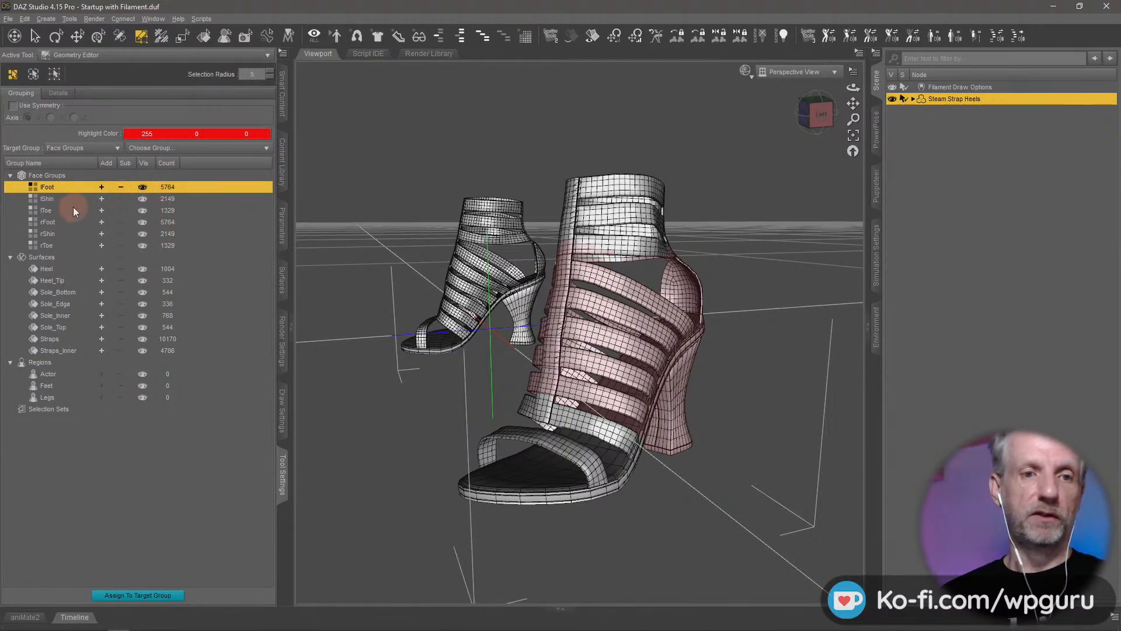
# Collapse Face Groups and highlight the surfaces from Heel through the sole parts to Straps_Inner and Straps, ending on Sole_Edge
pyautogui.click(9, 176)
pyautogui.click(42, 187)
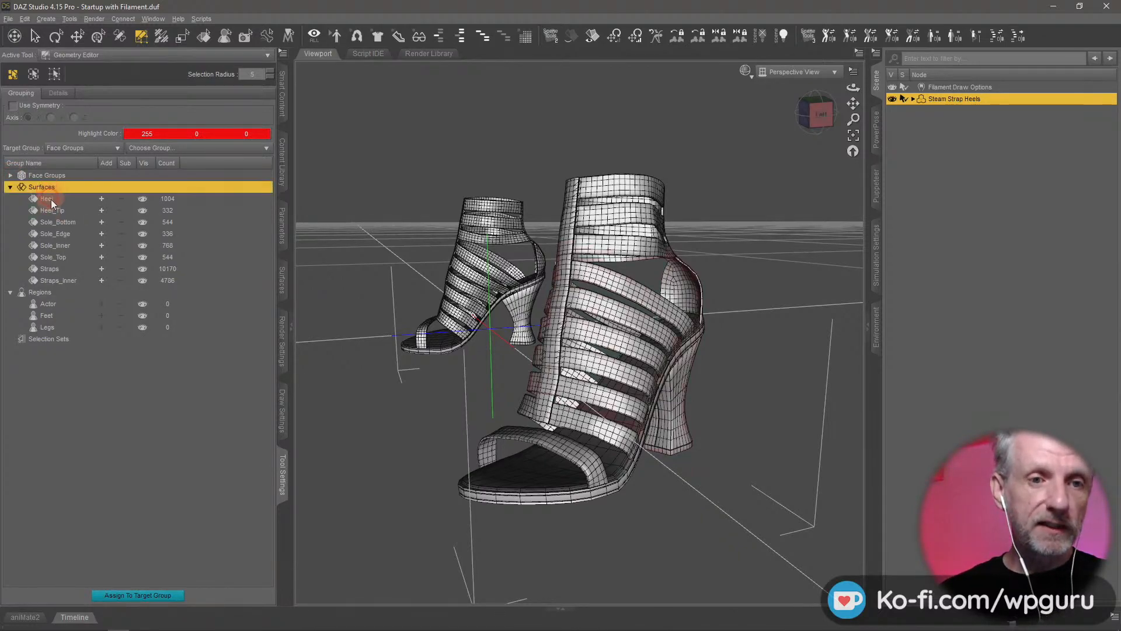
pyautogui.click(48, 198)
pyautogui.moveTo(498, 350); pyautogui.dragTo(498, 350, button='middle')
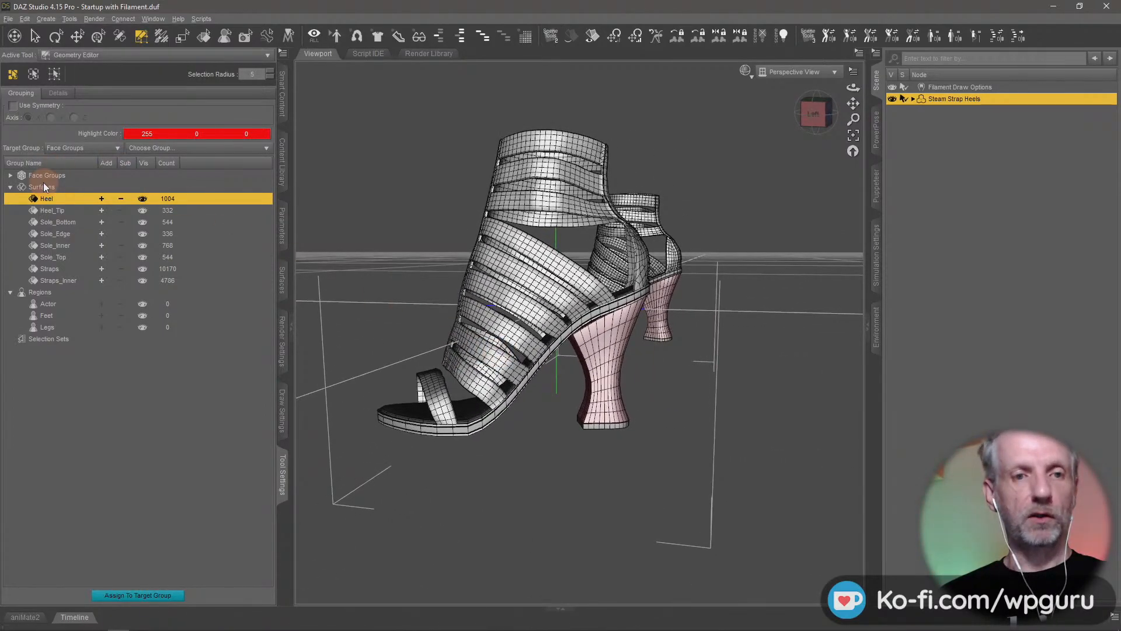
pyautogui.click(55, 211)
pyautogui.click(58, 221)
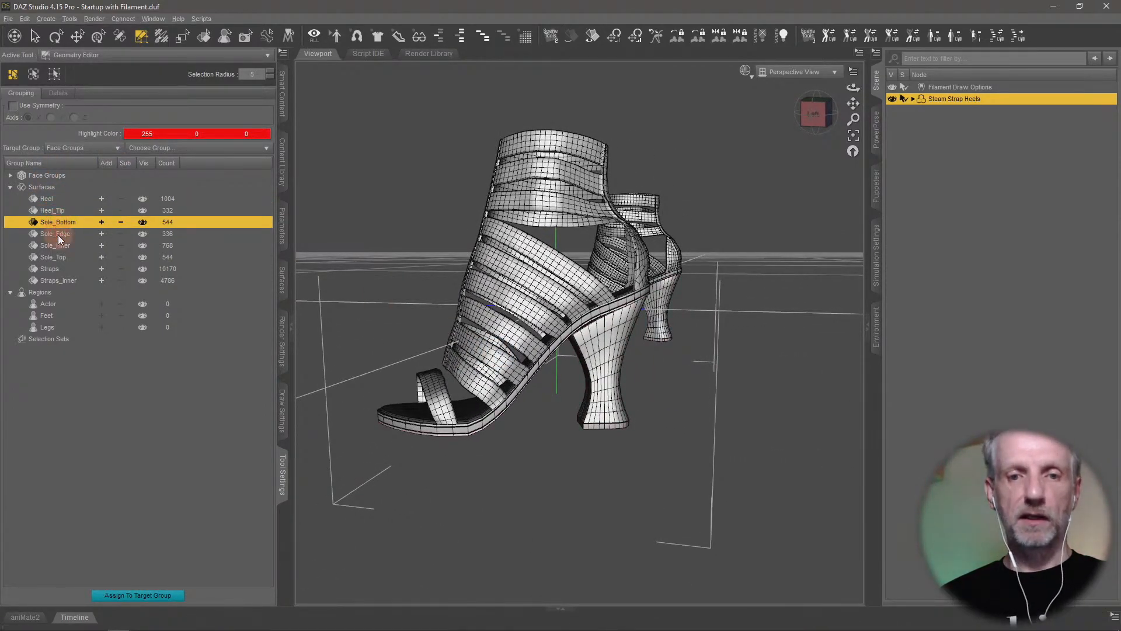
pyautogui.click(58, 234)
pyautogui.click(57, 246)
pyautogui.click(55, 257)
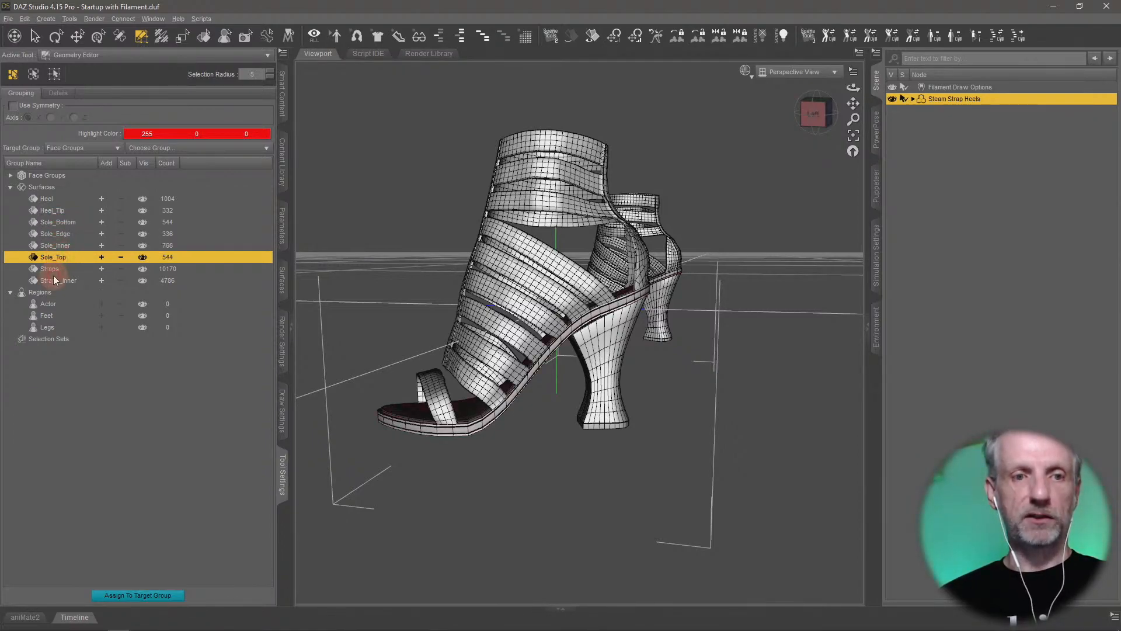
pyautogui.click(54, 279)
pyautogui.click(56, 268)
pyautogui.click(61, 234)
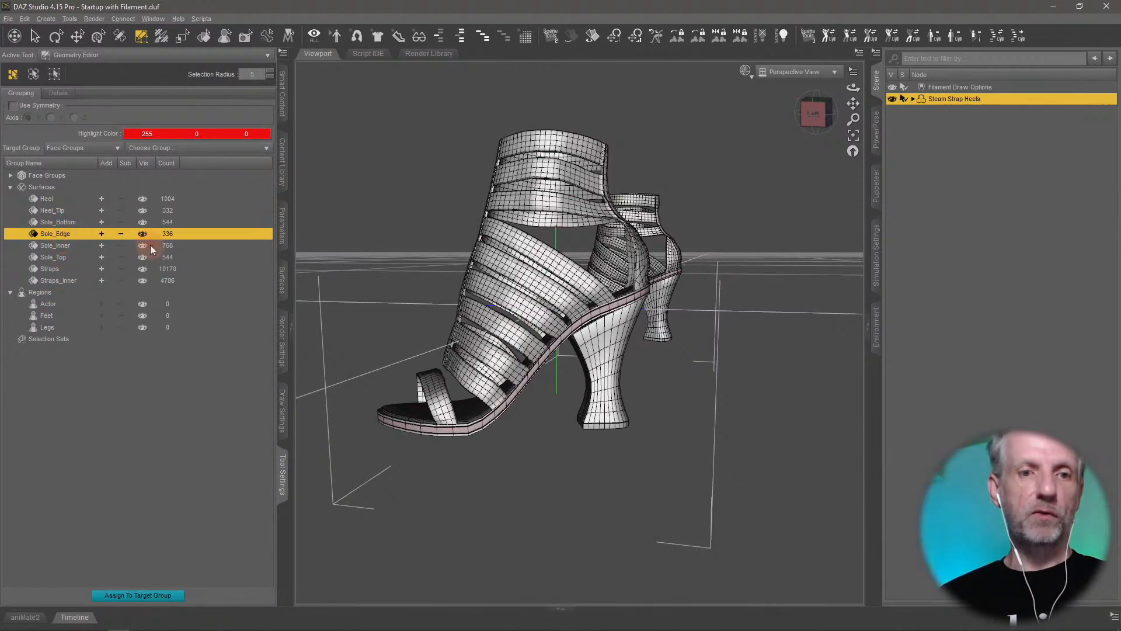
pyautogui.moveTo(435, 271); pyautogui.dragTo(437, 272, button='middle')
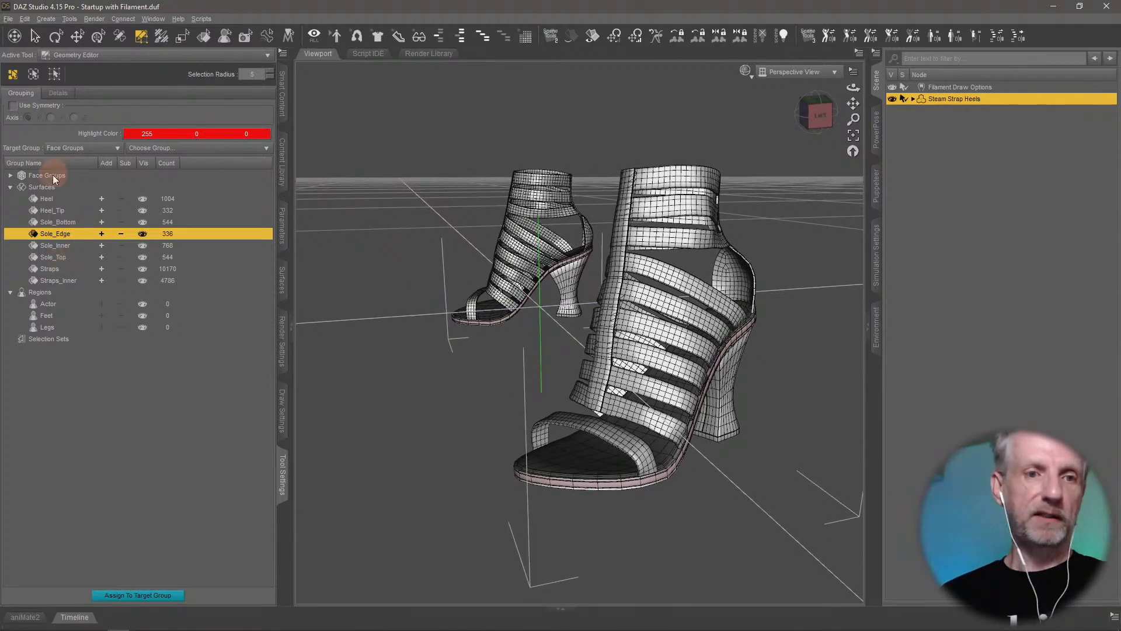
# Select the polygons of the Heel surface on both shoes and view them from the side
pyautogui.click(52, 200)
pyautogui.moveTo(447, 344); pyautogui.dragTo(448, 345, button='middle')
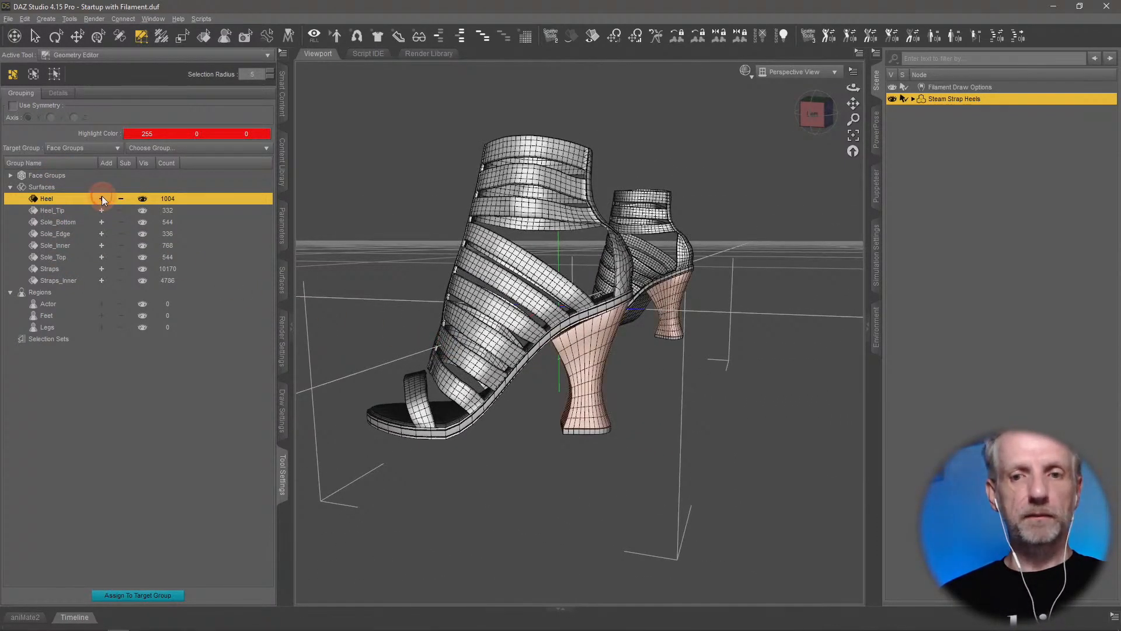
pyautogui.moveTo(555, 356); pyautogui.dragTo(550, 357, button='middle')
pyautogui.scroll(3, 550, 357)
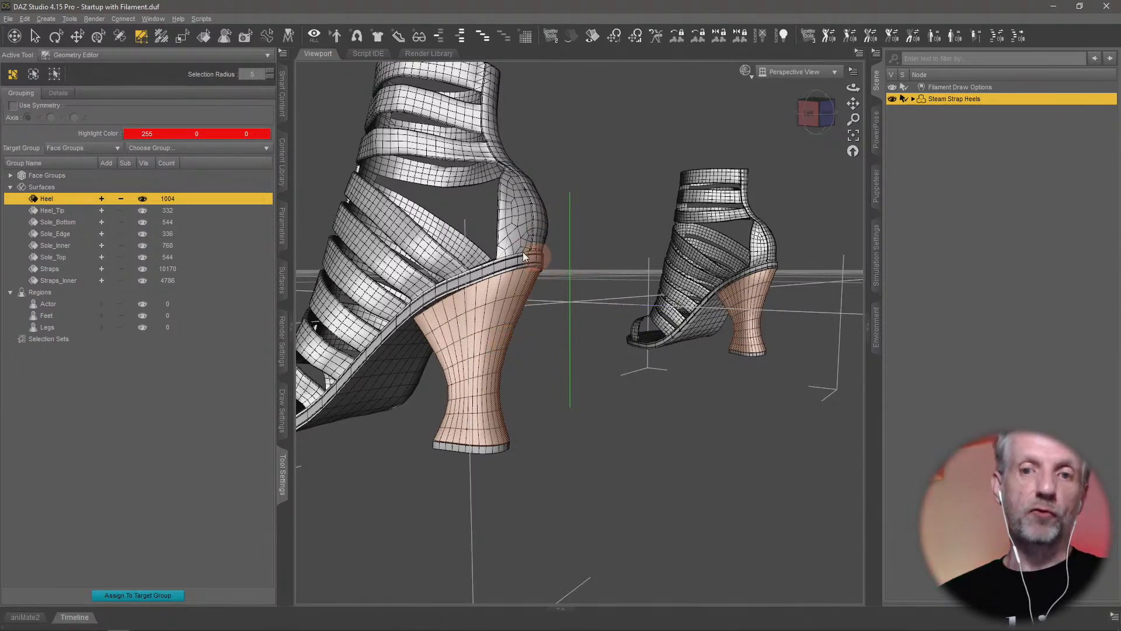
# Look through the Geometry Selection and Geometry Editing options, and remove the Heel surface's polygons from the selection
pyautogui.rightClick(513, 226)
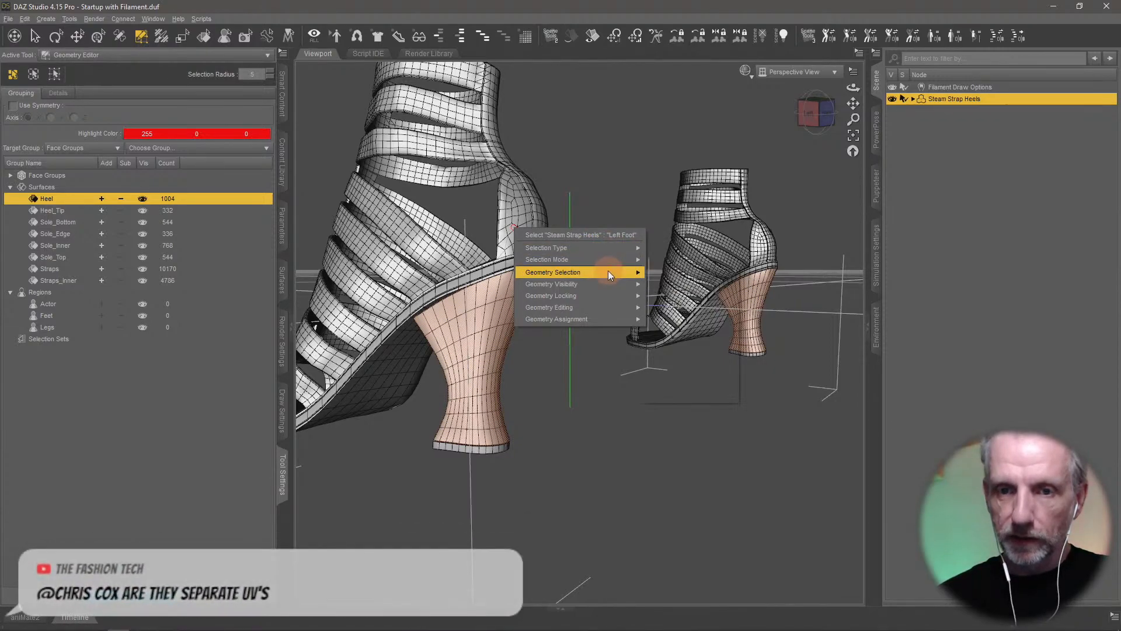
pyautogui.moveTo(630, 273)
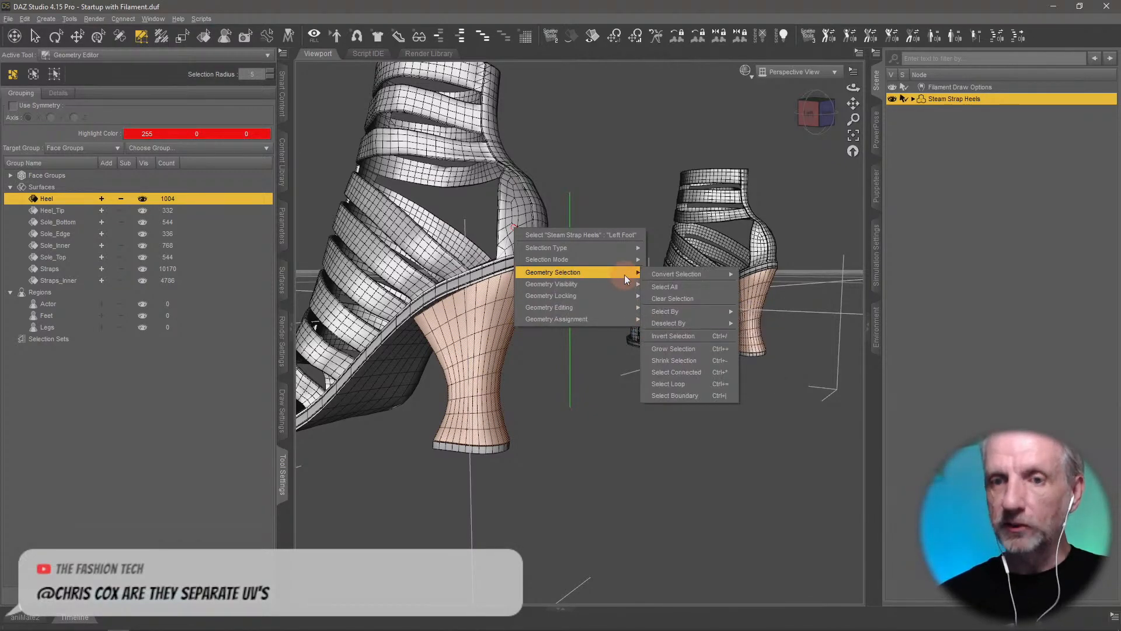
pyautogui.moveTo(716, 279)
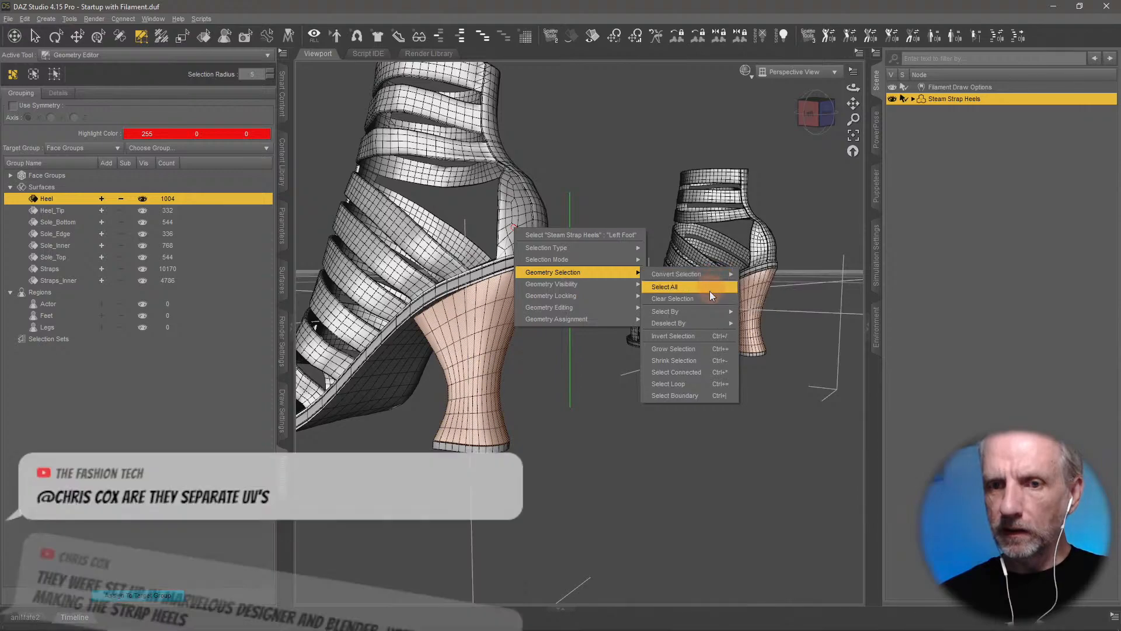
pyautogui.moveTo(715, 315)
pyautogui.moveTo(818, 315)
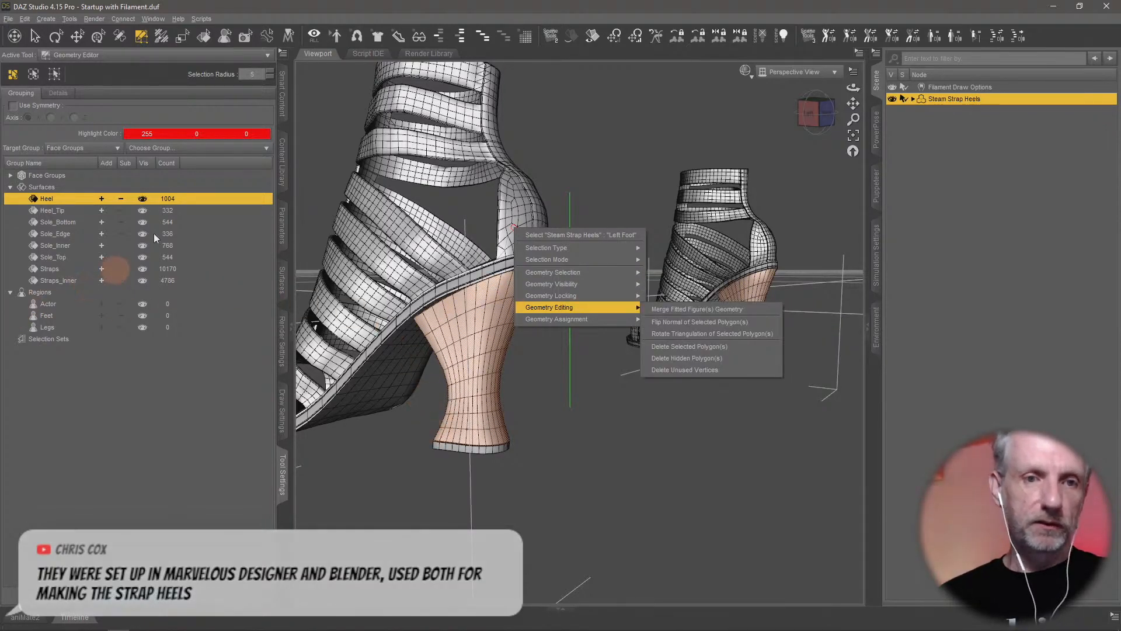
pyautogui.click(120, 199)
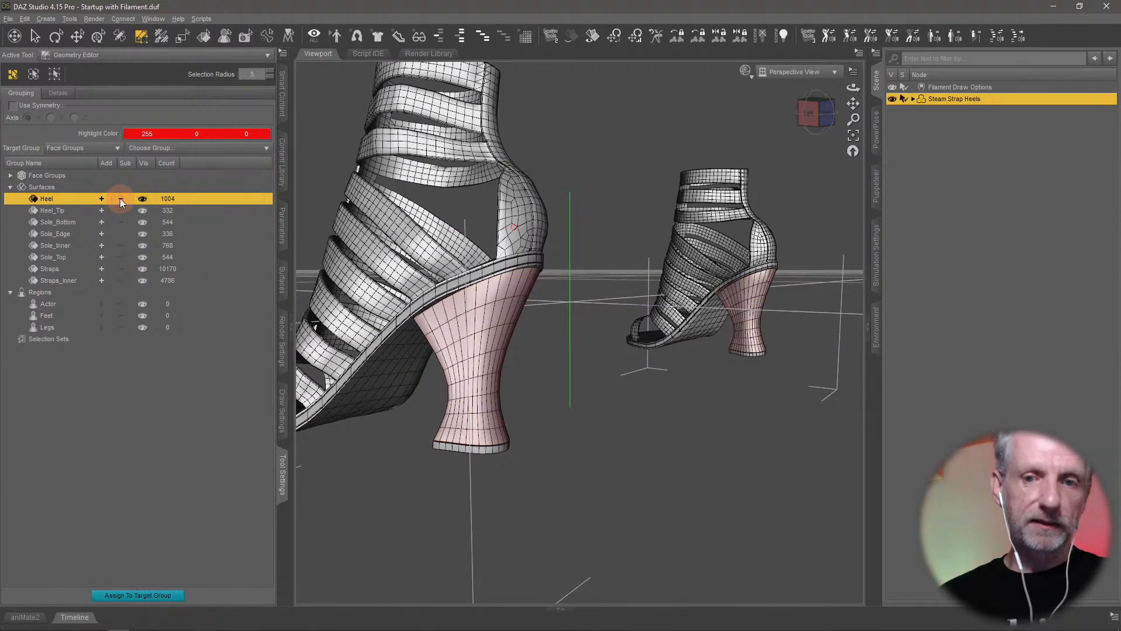
pyautogui.click(122, 454)
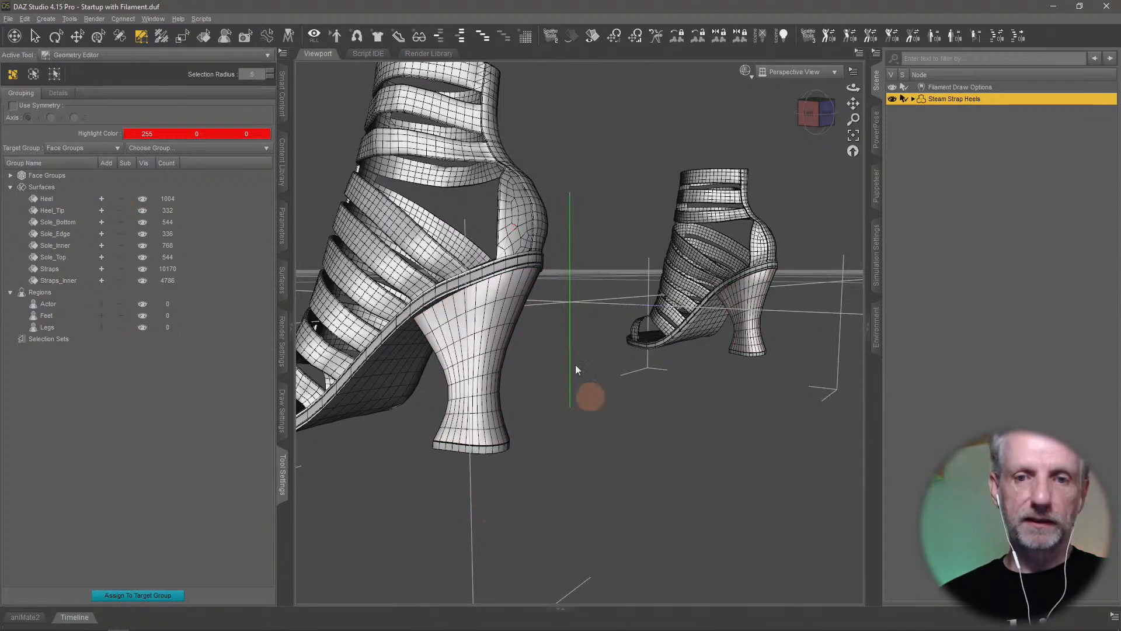
# Select the polygons of the Heel surface using the select-by-surface options
pyautogui.rightClick(505, 329)
pyautogui.moveTo(608, 385)
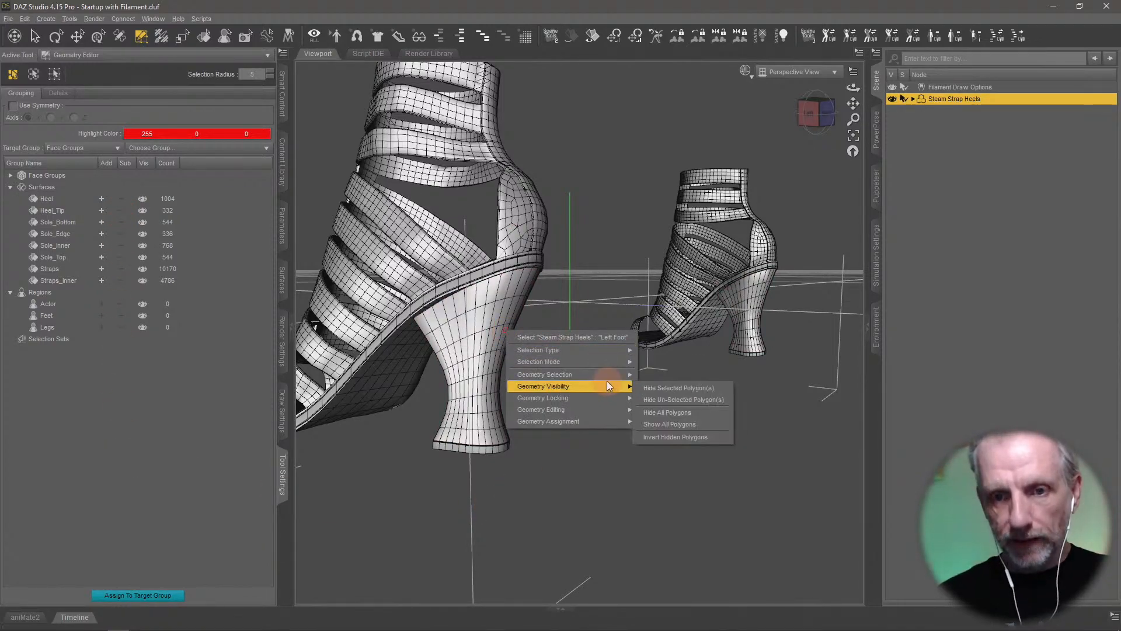
pyautogui.moveTo(708, 413)
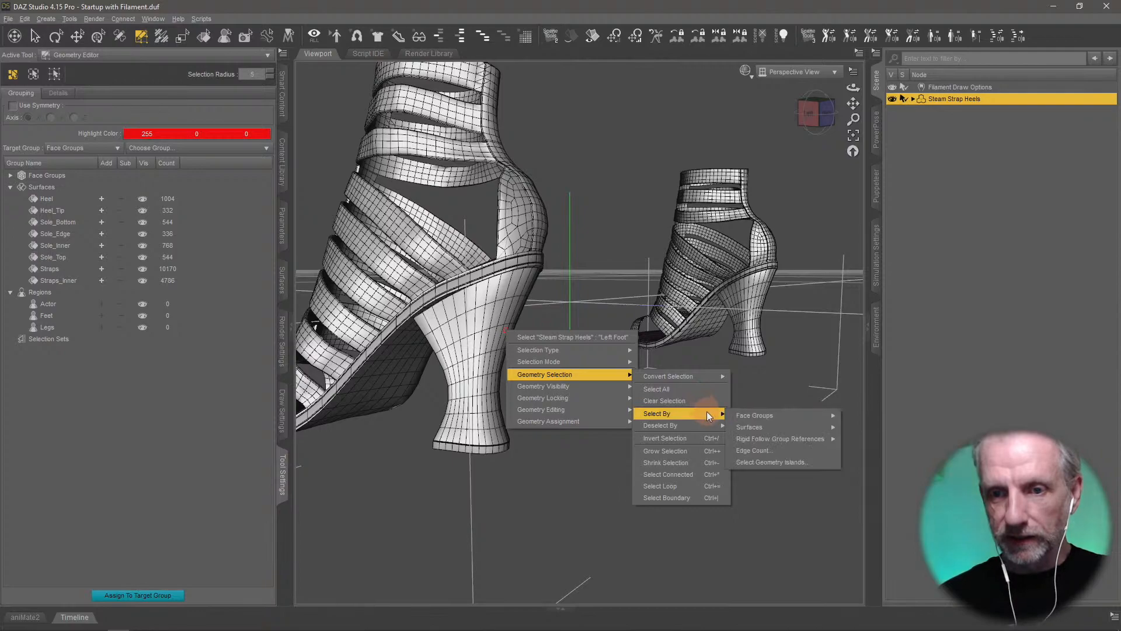
pyautogui.moveTo(790, 430)
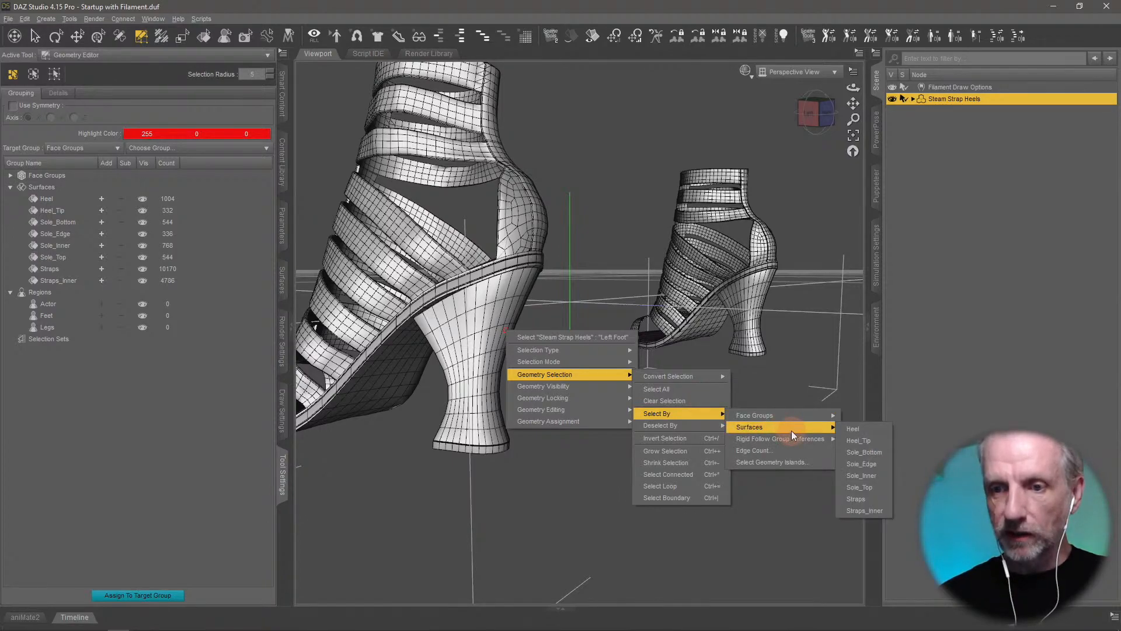
pyautogui.click(871, 433)
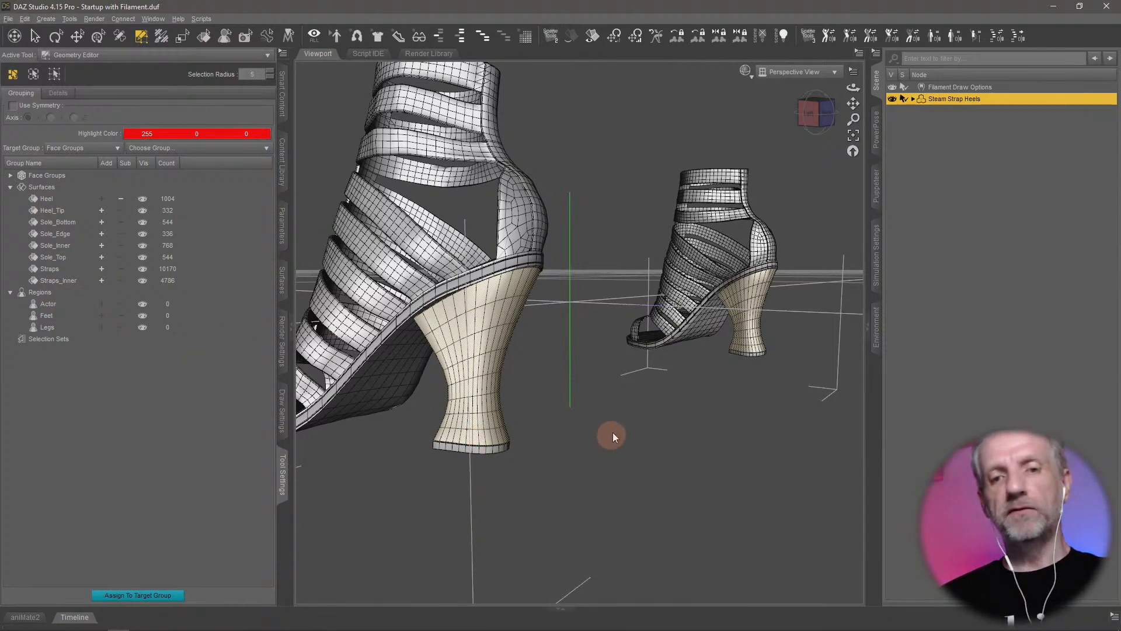
# Select a block of ten Sole_Bottom polygons on the underside of the sole, just in front of the heel
pyautogui.keyDown('alt'); pyautogui.moveTo(612, 435); pyautogui.dragTo(607, 433); pyautogui.keyUp('alt')
pyautogui.scroll(5, 607, 433)
pyautogui.scroll(-3, 608, 433)
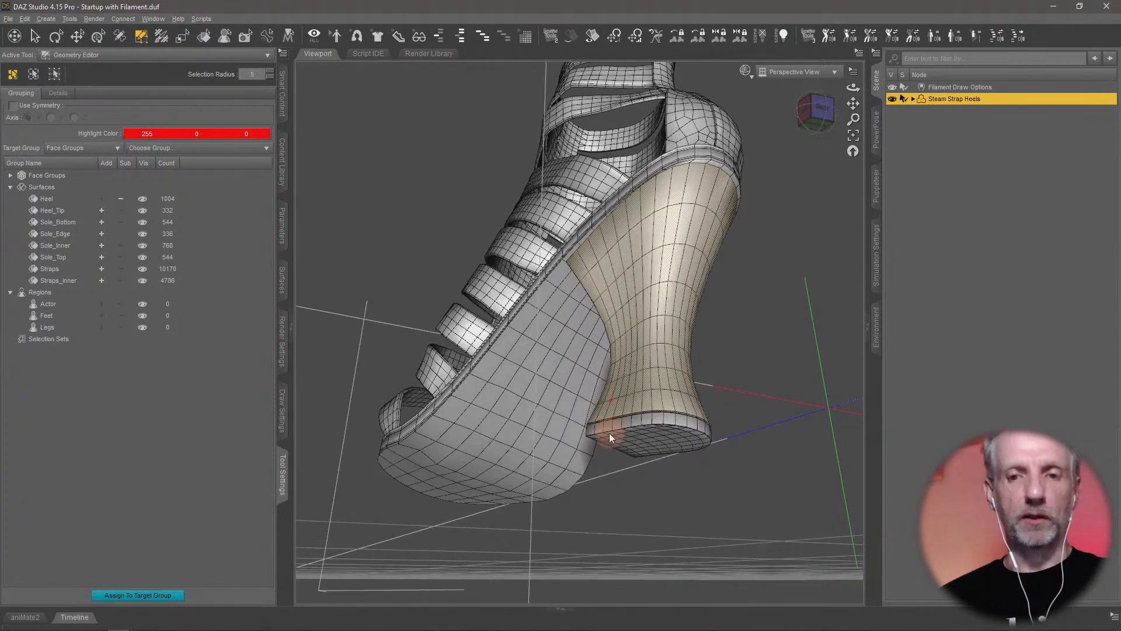
pyautogui.click(564, 319)
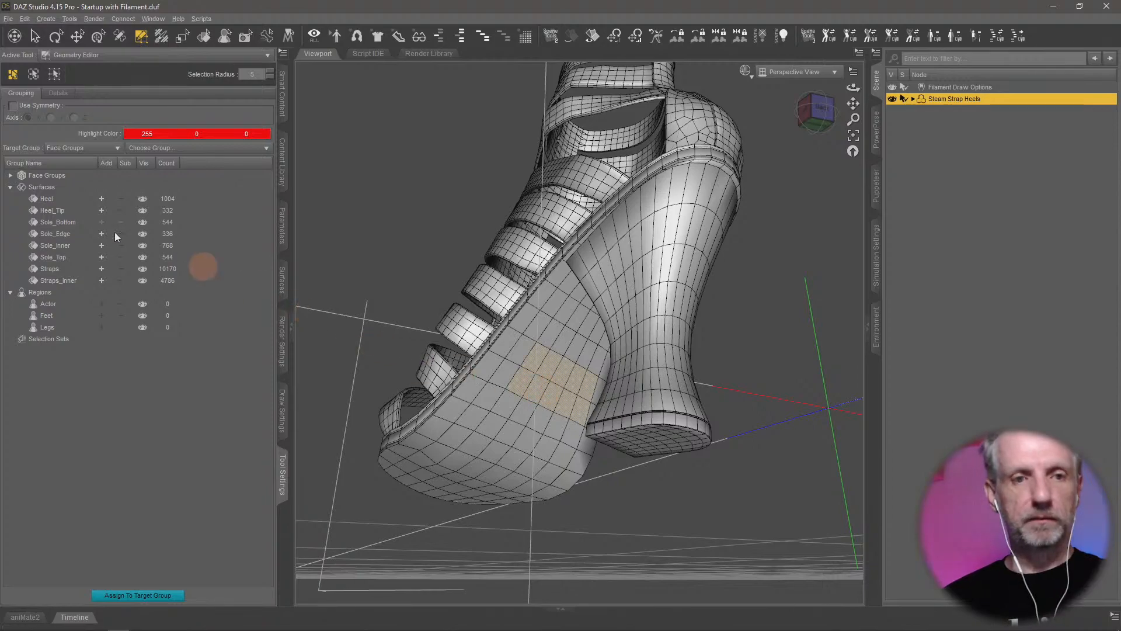
# Create a new surface named Sole Logo from the selected polygons
pyautogui.click(55, 188)
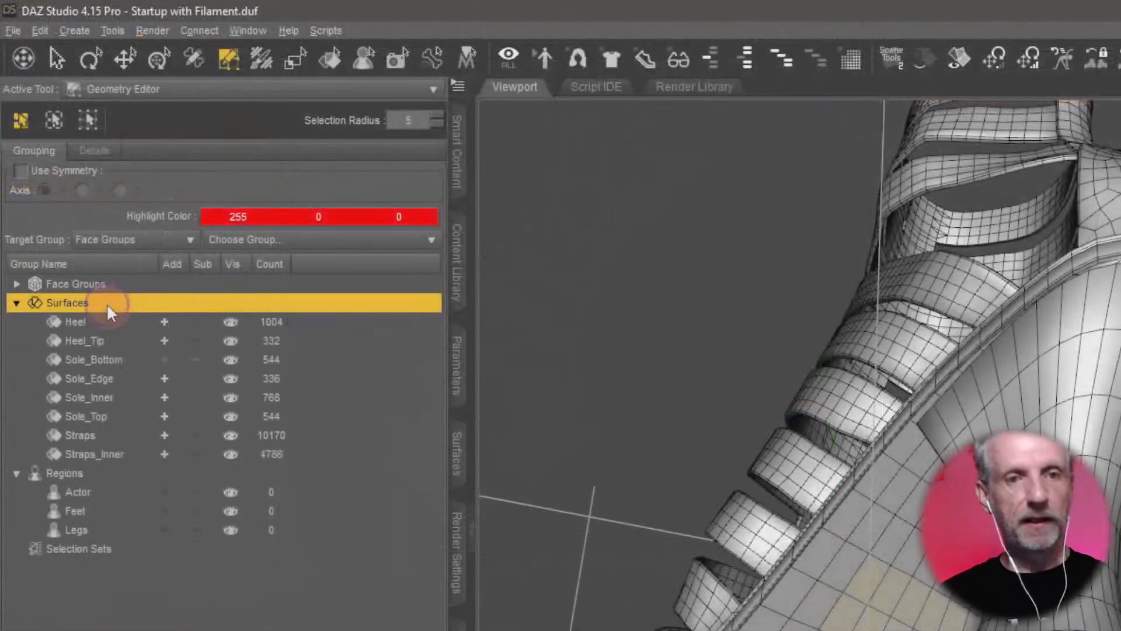
pyautogui.rightClick(66, 188)
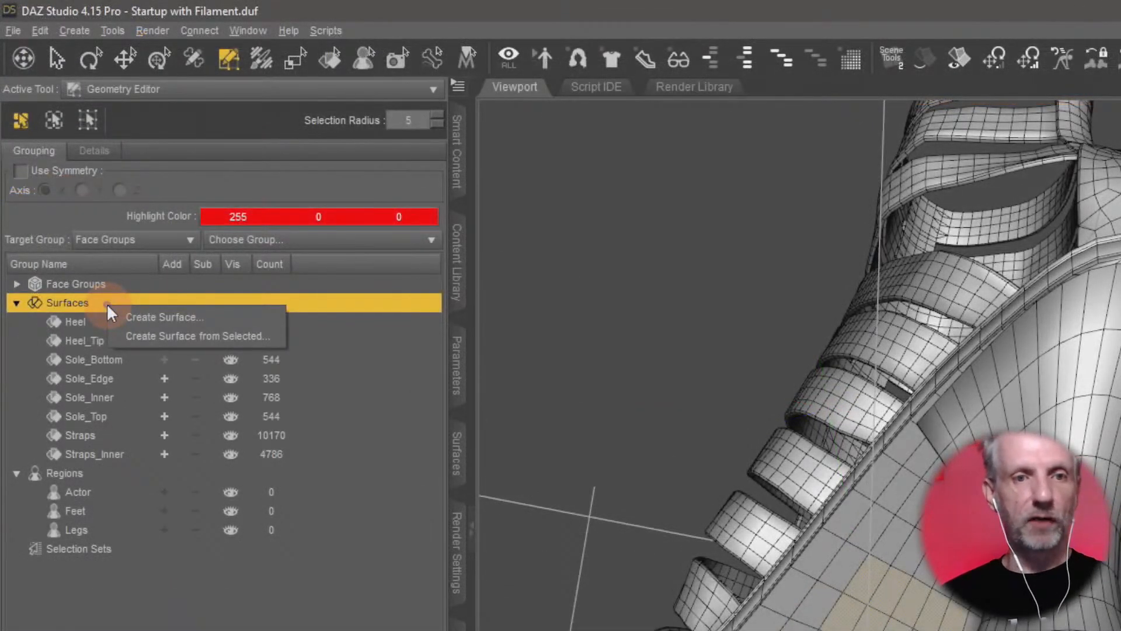
pyautogui.click(254, 337)
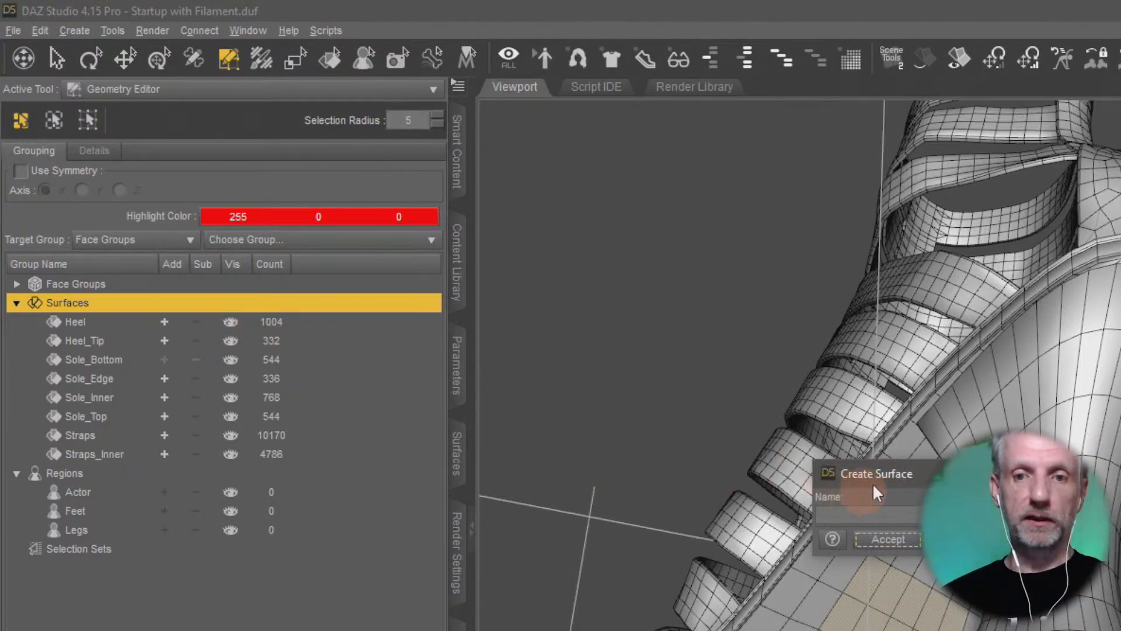
pyautogui.moveTo(899, 488); pyautogui.dragTo(469, 288)
pyautogui.click(514, 311)
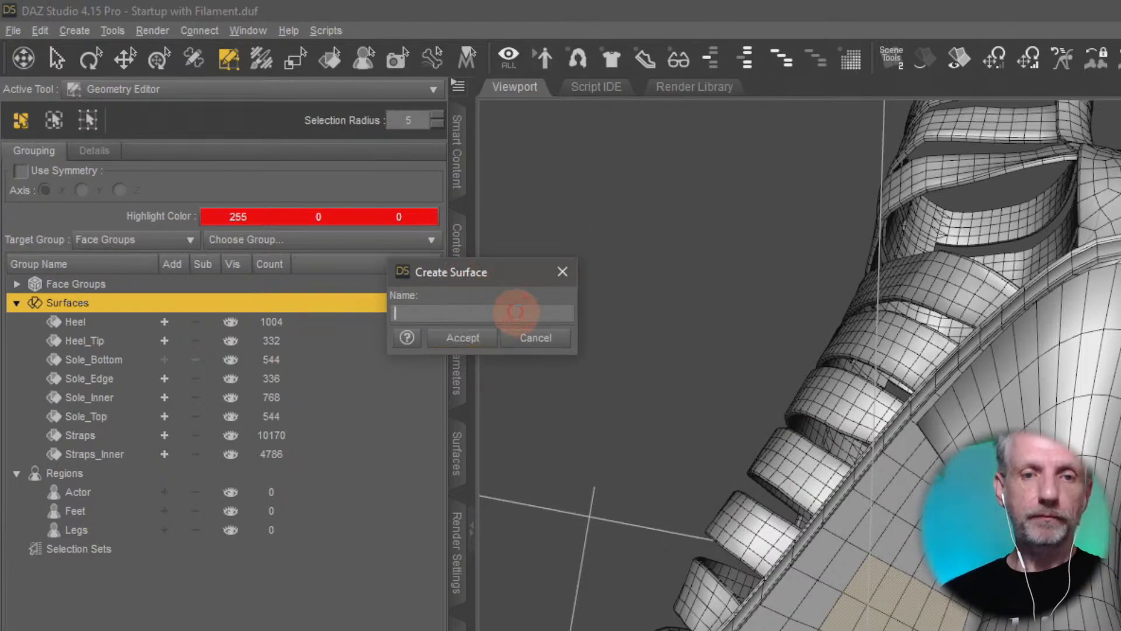
pyautogui.write('Sole Logo')
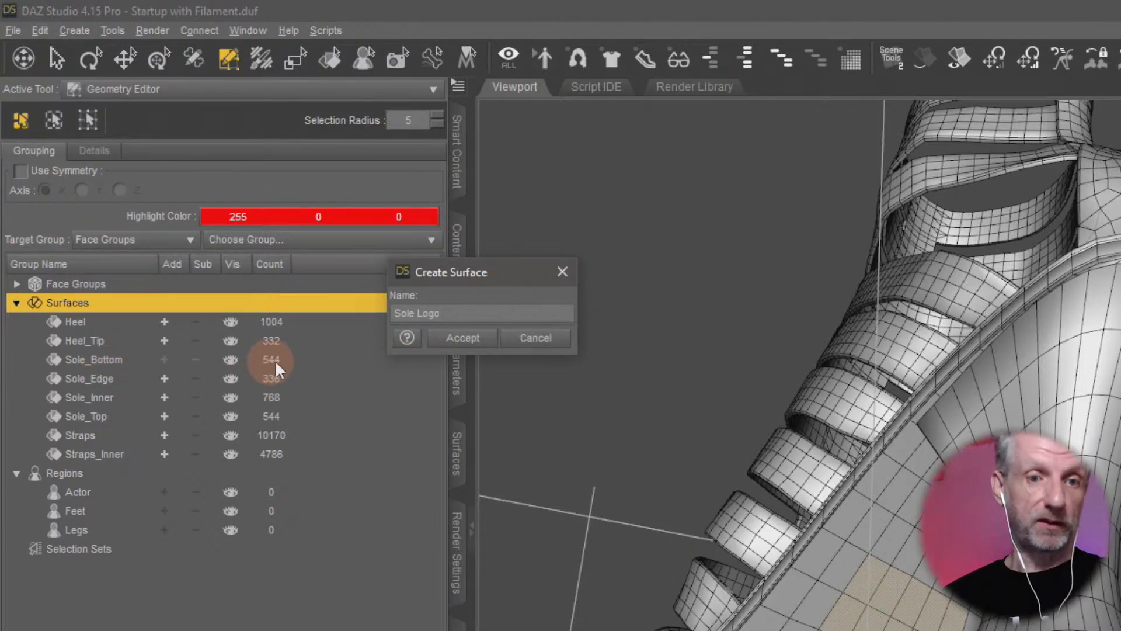
pyautogui.click(463, 341)
# Highlight the Sole_Bottom and Sole Logo surfaces, and examine the shader settings of Sole_Bottom among the Steam Strap Heels surfaces
pyautogui.click(111, 377)
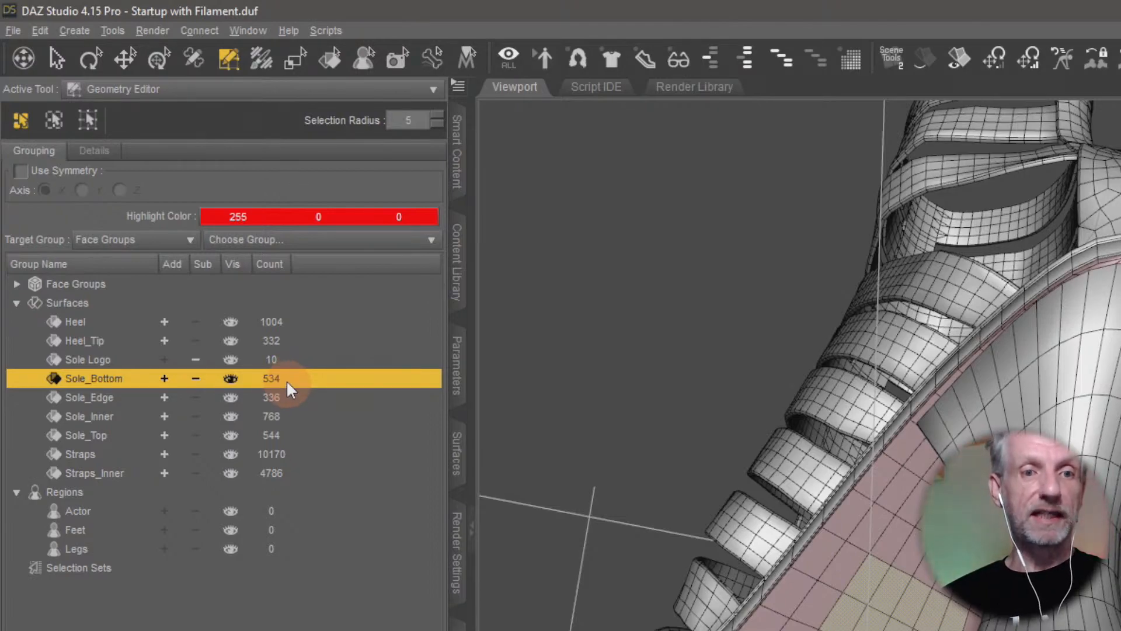
pyautogui.click(115, 359)
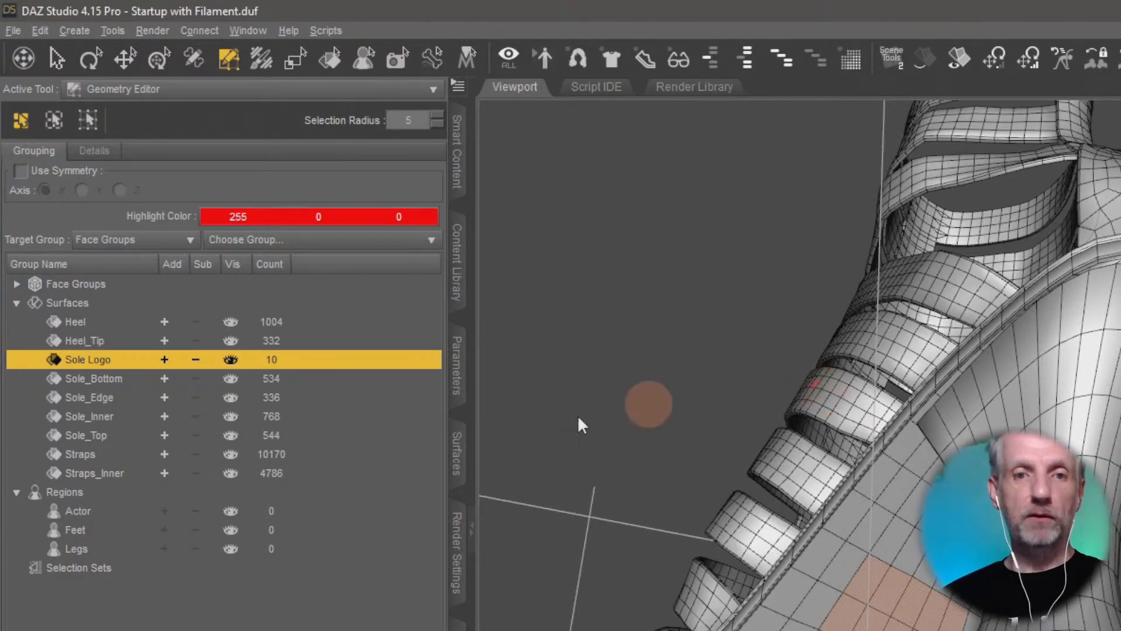
pyautogui.click(455, 455)
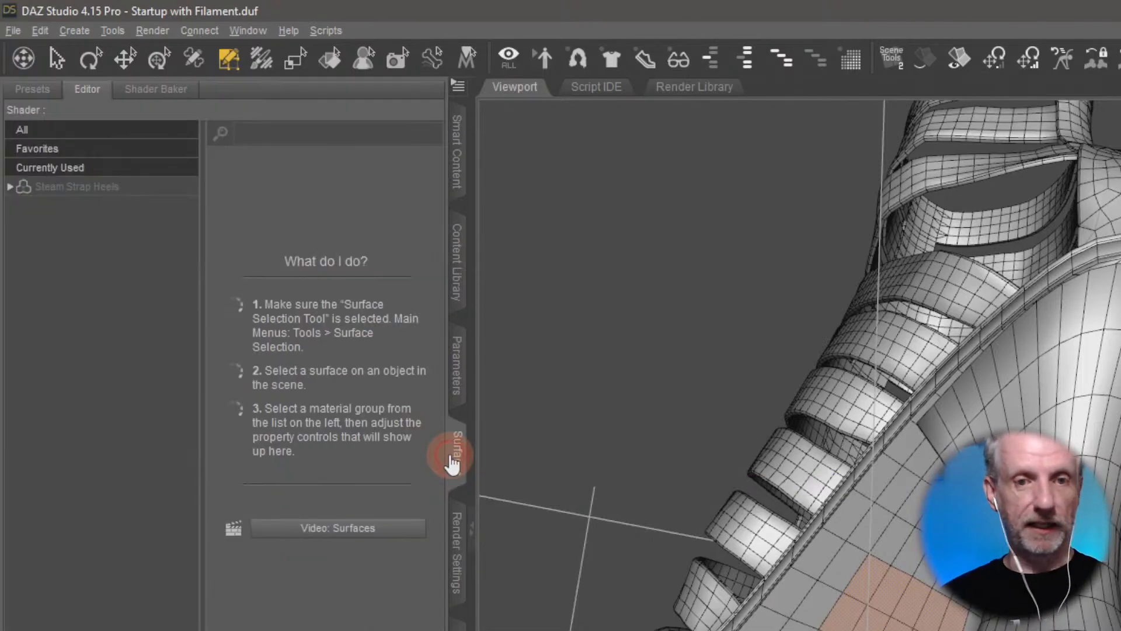
pyautogui.click(78, 189)
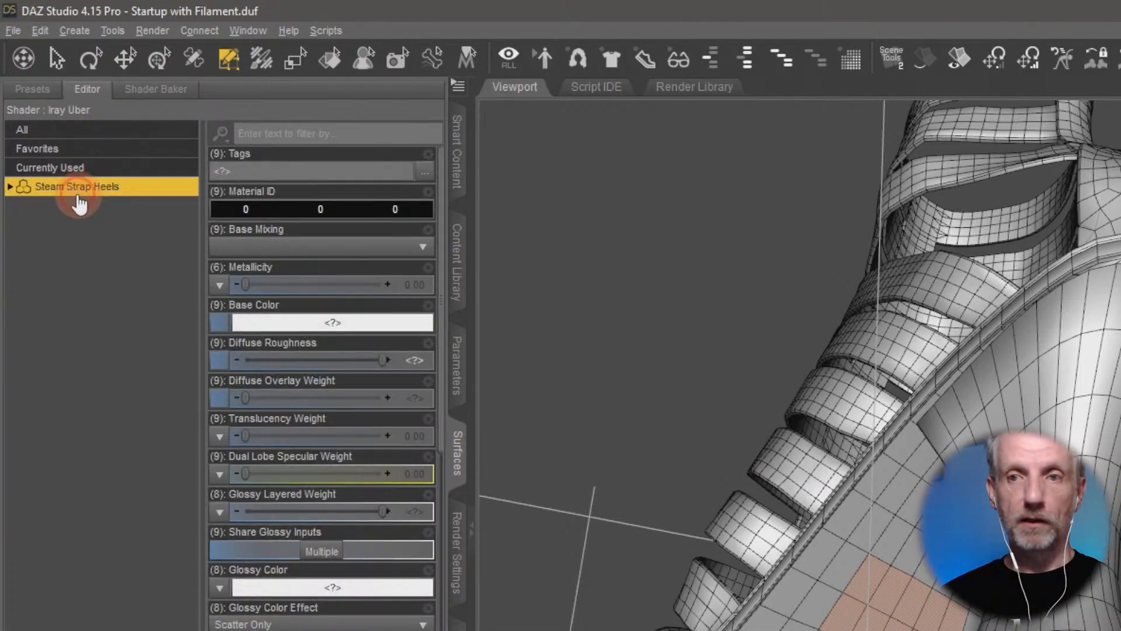
pyautogui.click(10, 187)
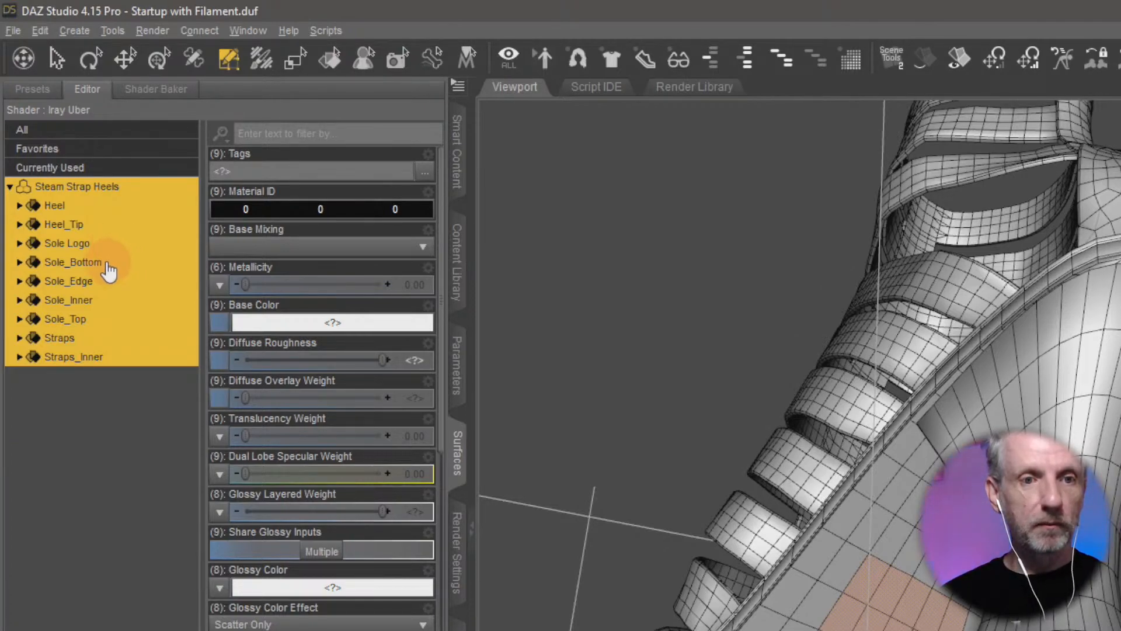
pyautogui.click(111, 261)
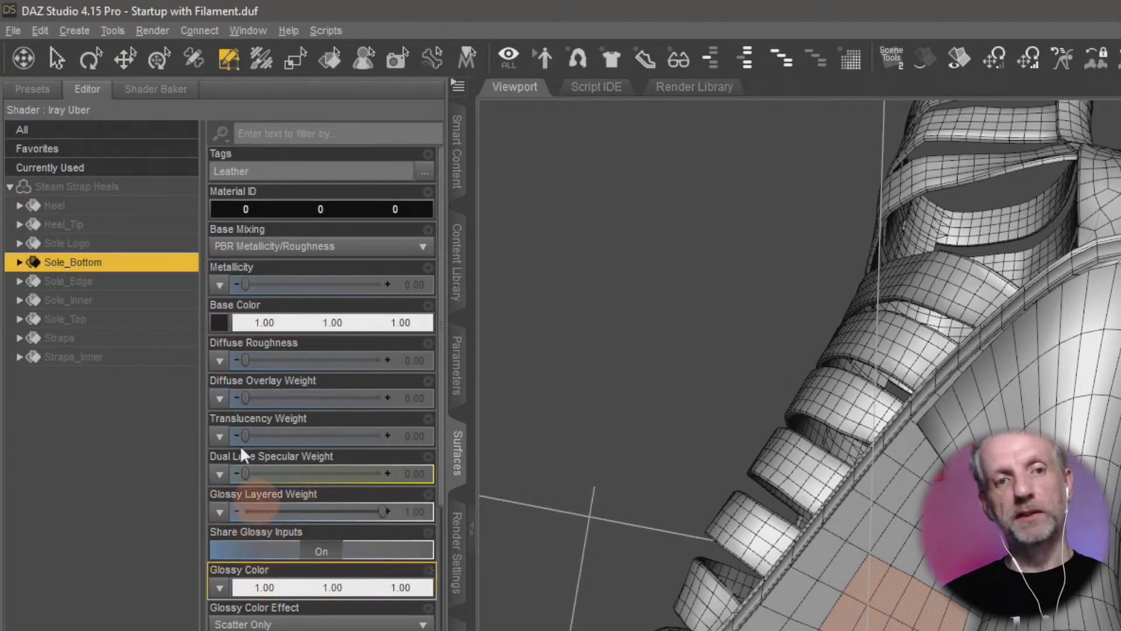
# Choose the Sole Logo surface for editing and display the shoes in Filament (PBR) shading
pyautogui.click(110, 245)
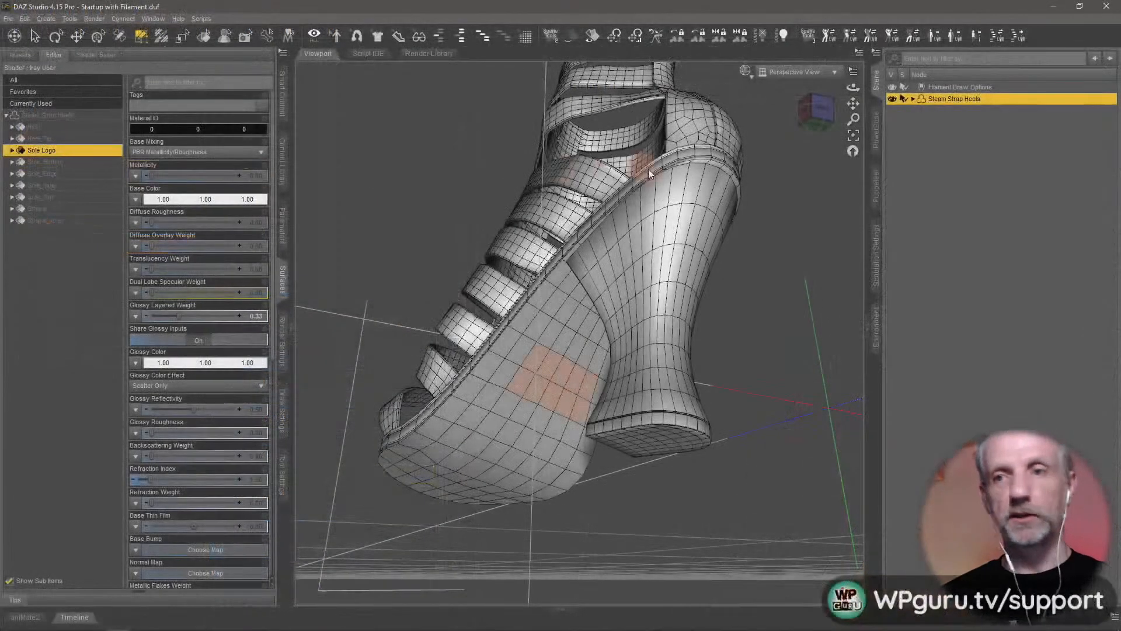
pyautogui.click(749, 80)
pyautogui.click(761, 215)
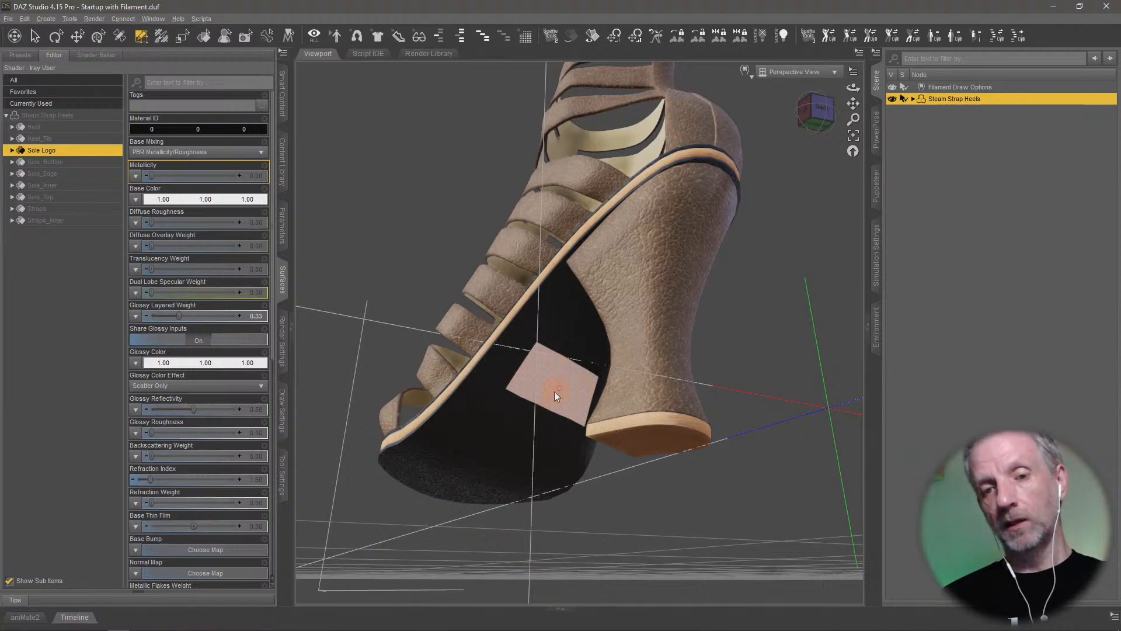
pyautogui.moveTo(530, 417); pyautogui.dragTo(528, 416, button='middle')
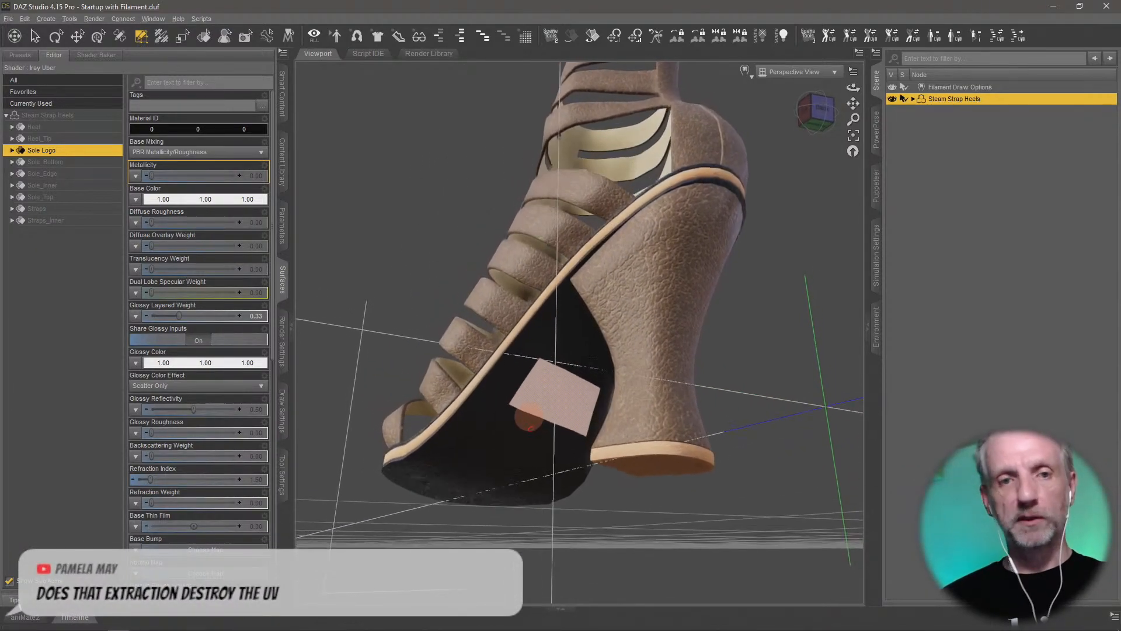
# Apply the Flower Power Metal RoseGold preset from the Iray metal shaders to the Sole Logo surface
pyautogui.click(22, 55)
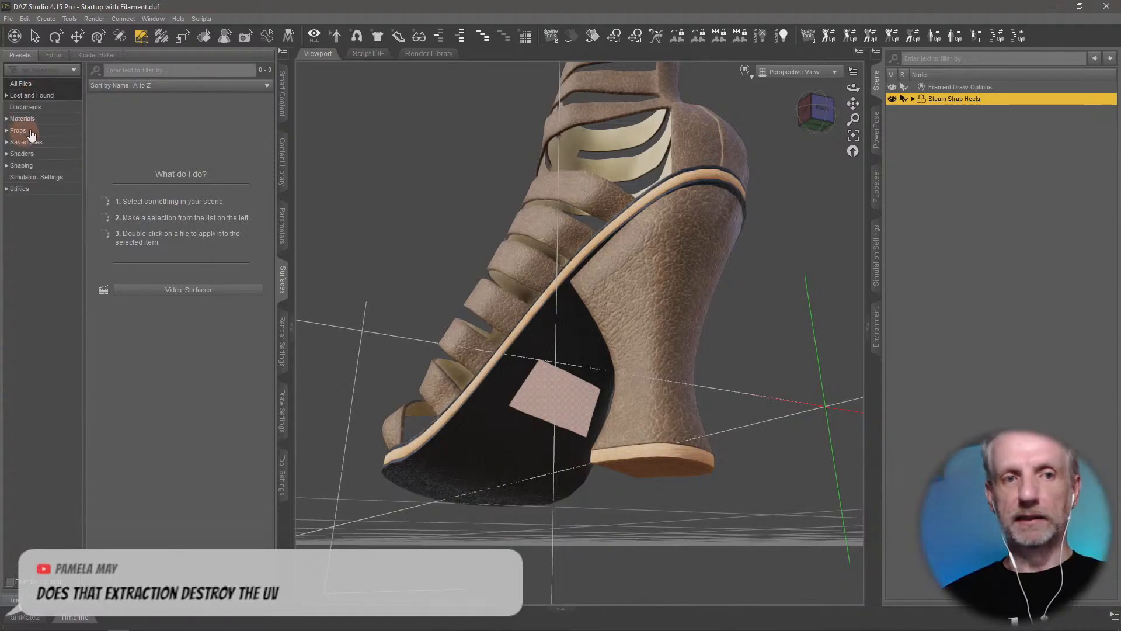
pyautogui.click(32, 153)
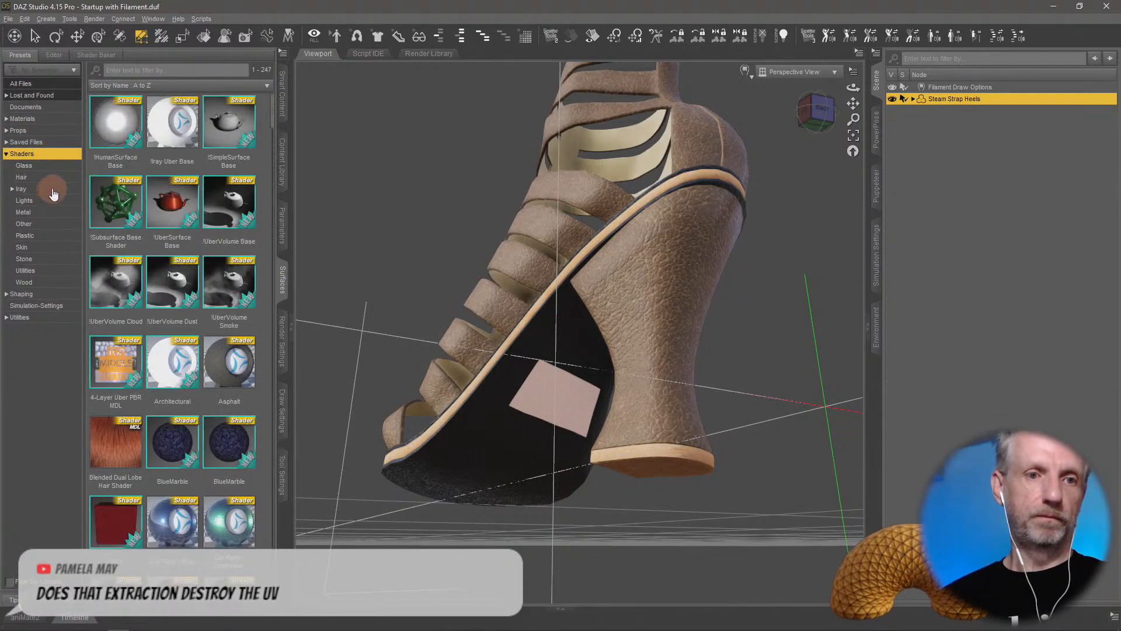
pyautogui.click(52, 189)
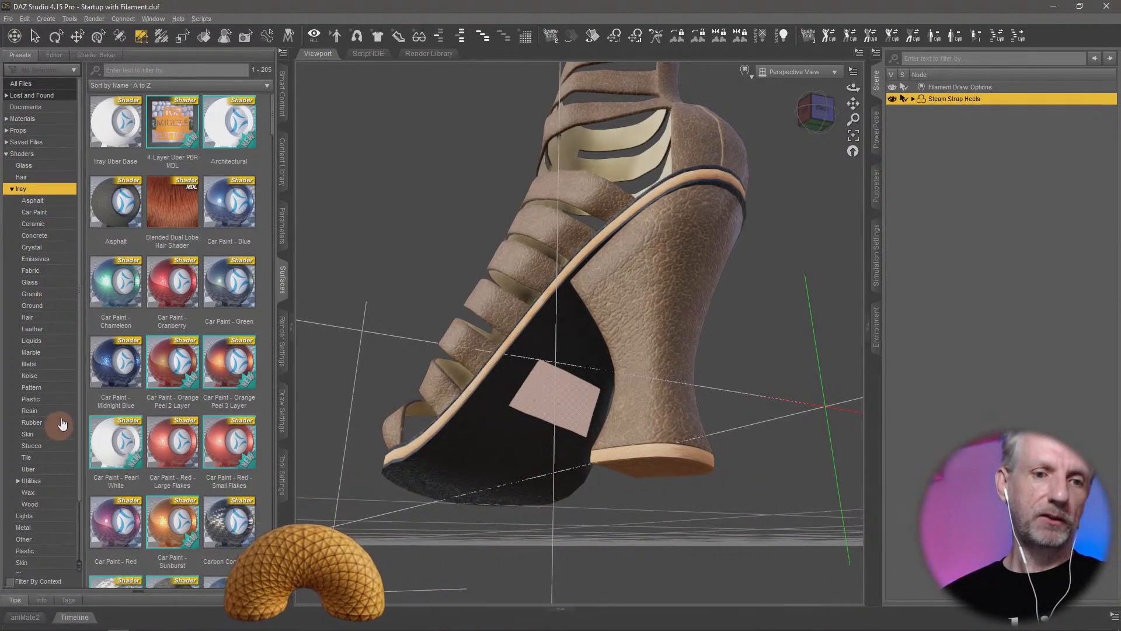
pyautogui.click(42, 366)
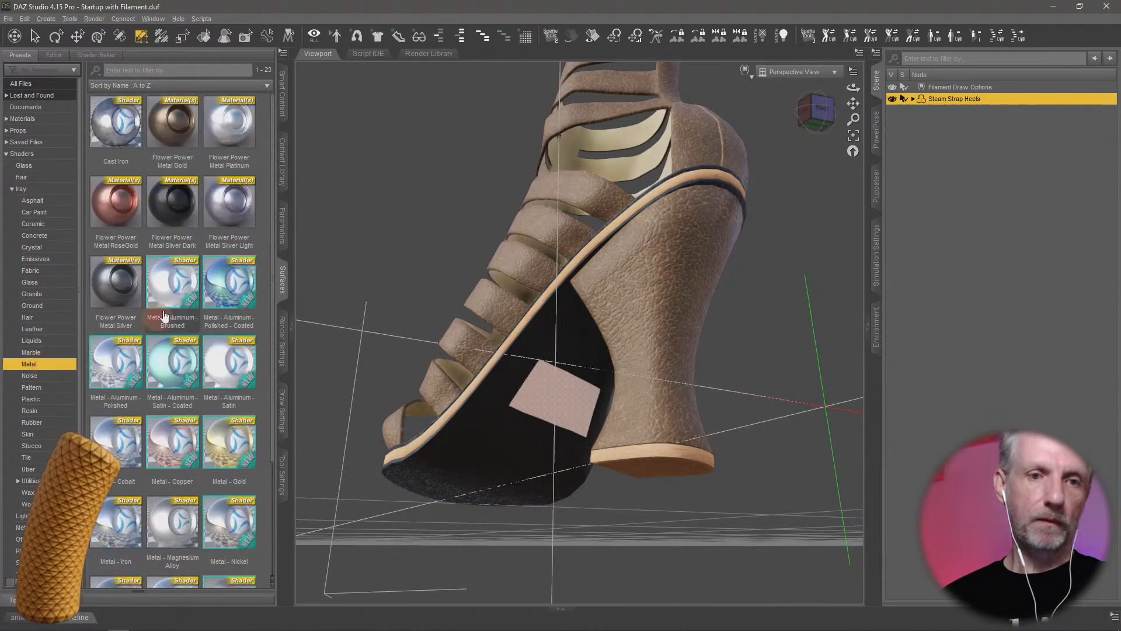
pyautogui.doubleClick(119, 204)
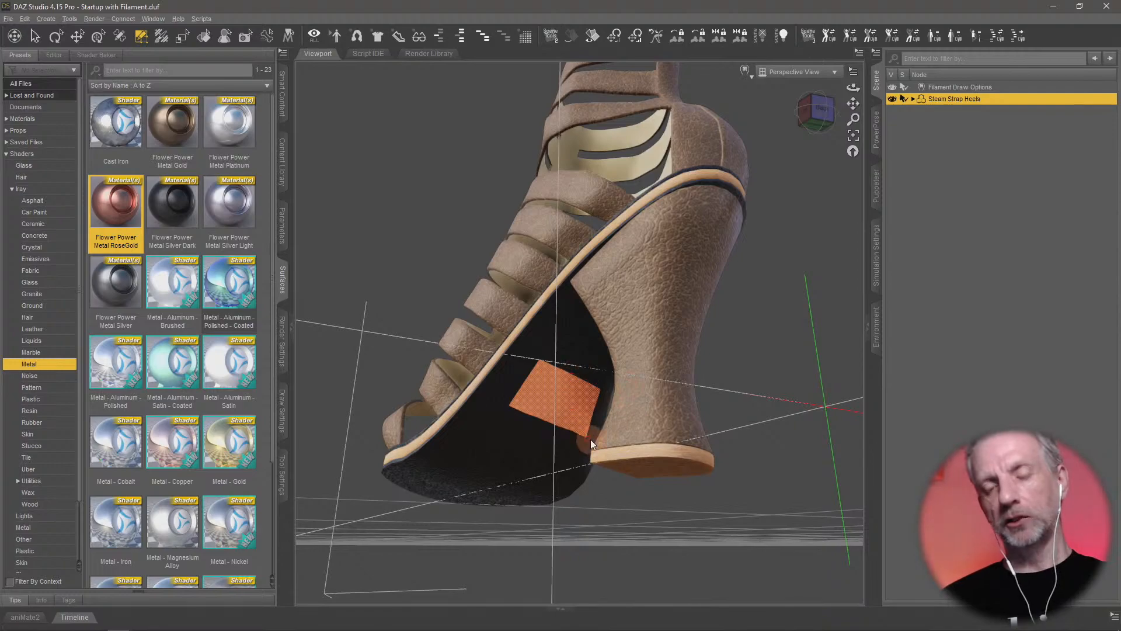
pyautogui.moveTo(591, 439); pyautogui.dragTo(586, 310, button='middle')
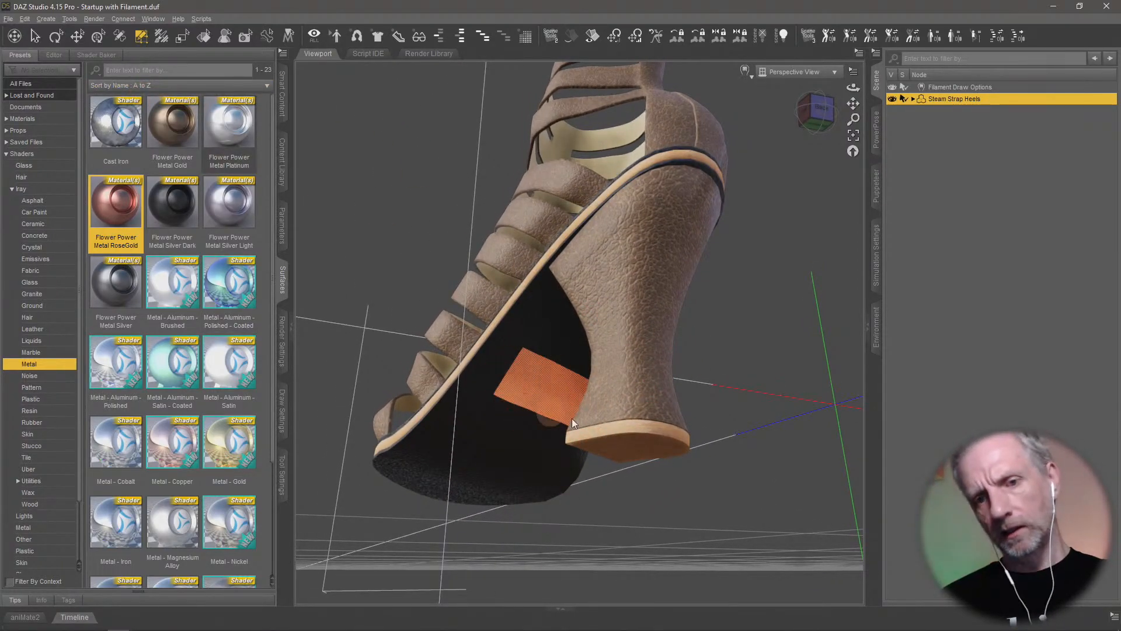
# Remove the Sole Logo polygons from the geometry selection and view the patch on the sole from below
pyautogui.click(77, 36)
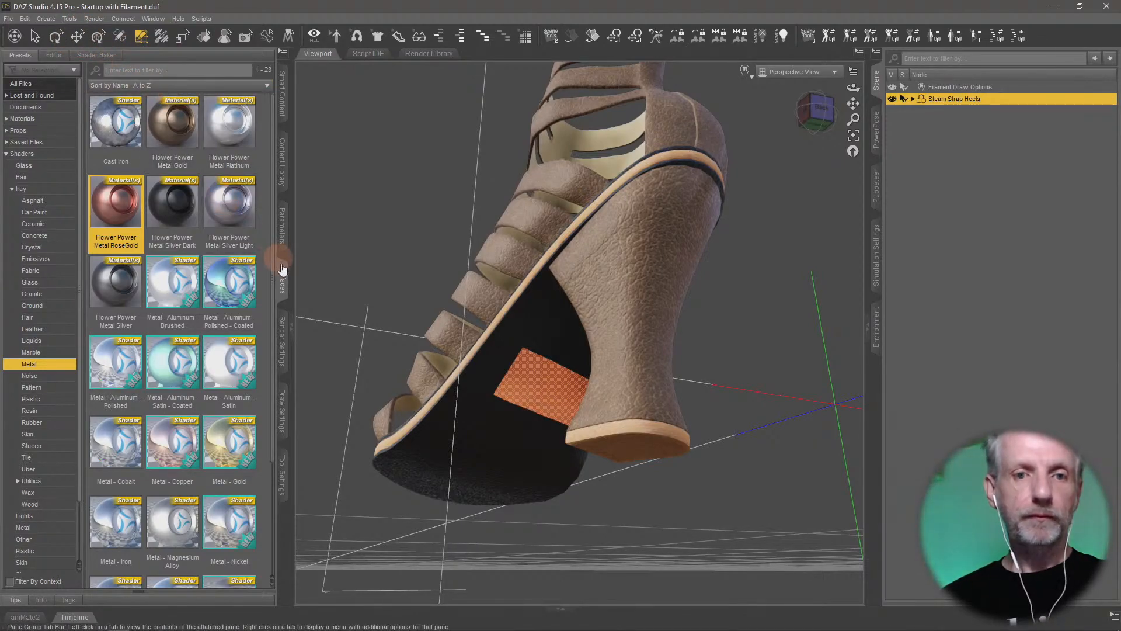
pyautogui.click(282, 415)
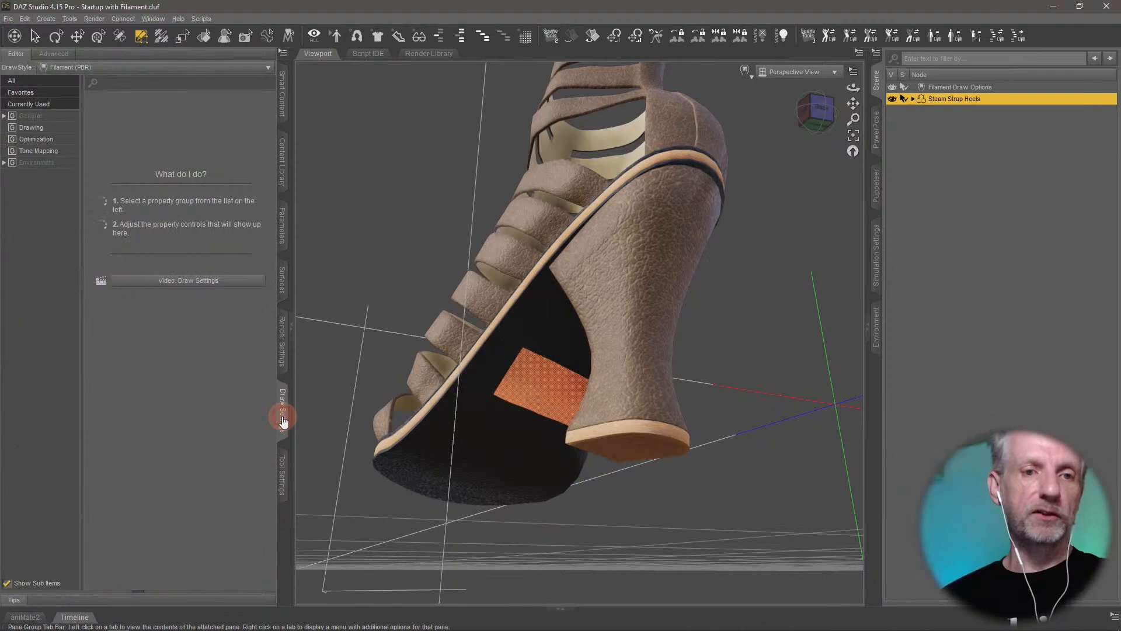
pyautogui.click(283, 474)
pyautogui.click(237, 223)
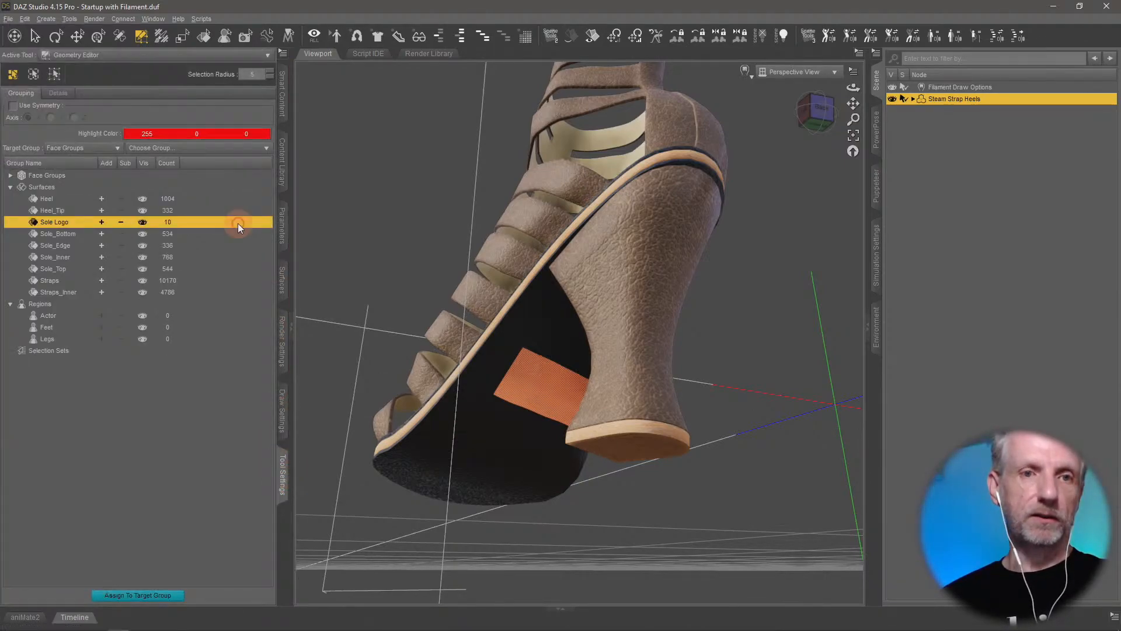
pyautogui.click(122, 223)
pyautogui.moveTo(438, 499); pyautogui.dragTo(438, 499, button='middle')
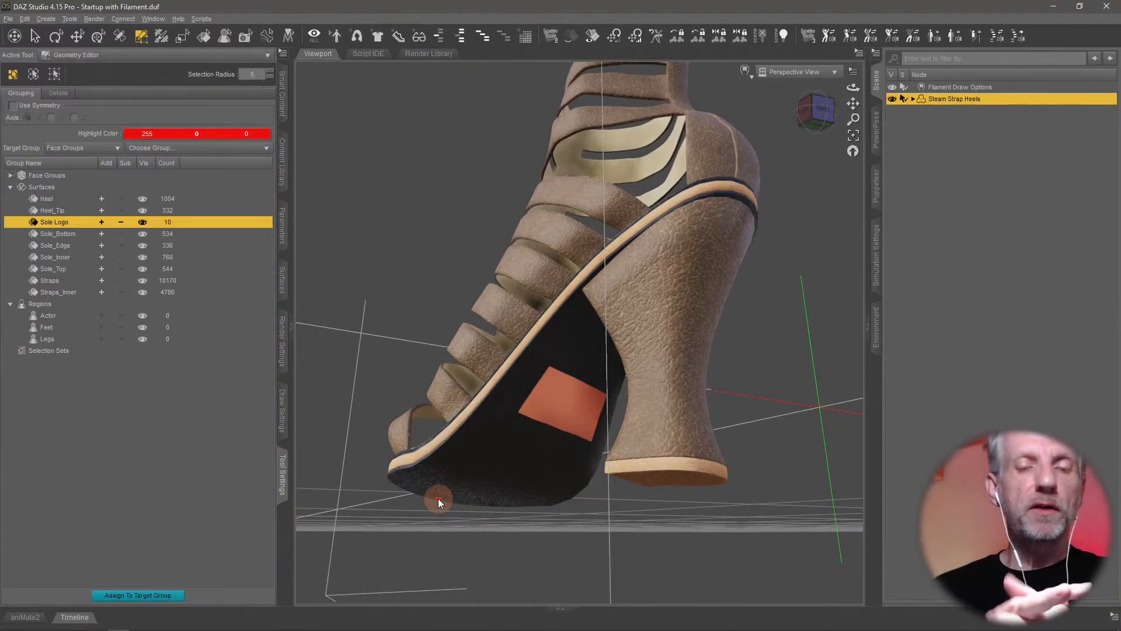
# Switch the viewport to UV View and add Filament Draw Options to the scene selection
pyautogui.click(753, 80)
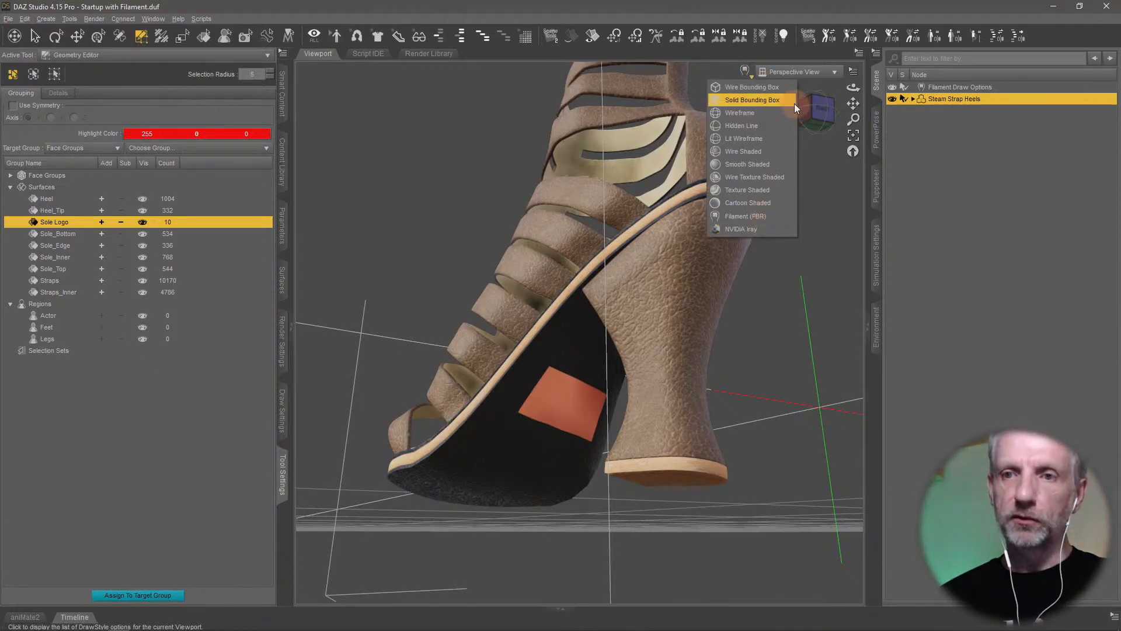
pyautogui.click(808, 76)
pyautogui.click(803, 170)
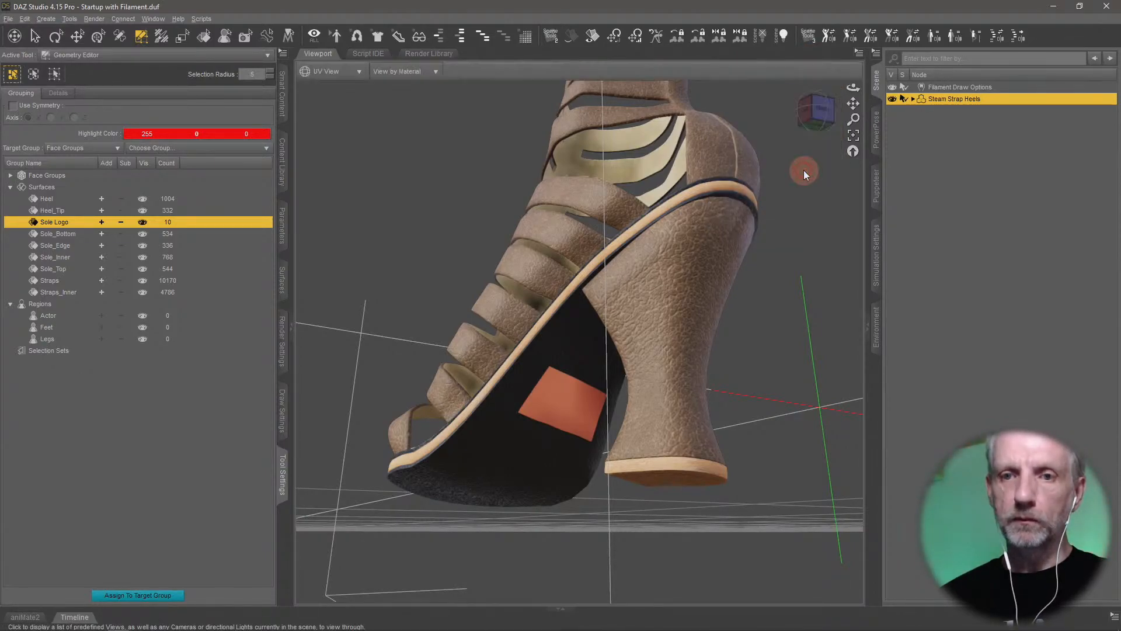
pyautogui.keyDown('ctrl'); pyautogui.click(982, 87); pyautogui.keyUp('ctrl')
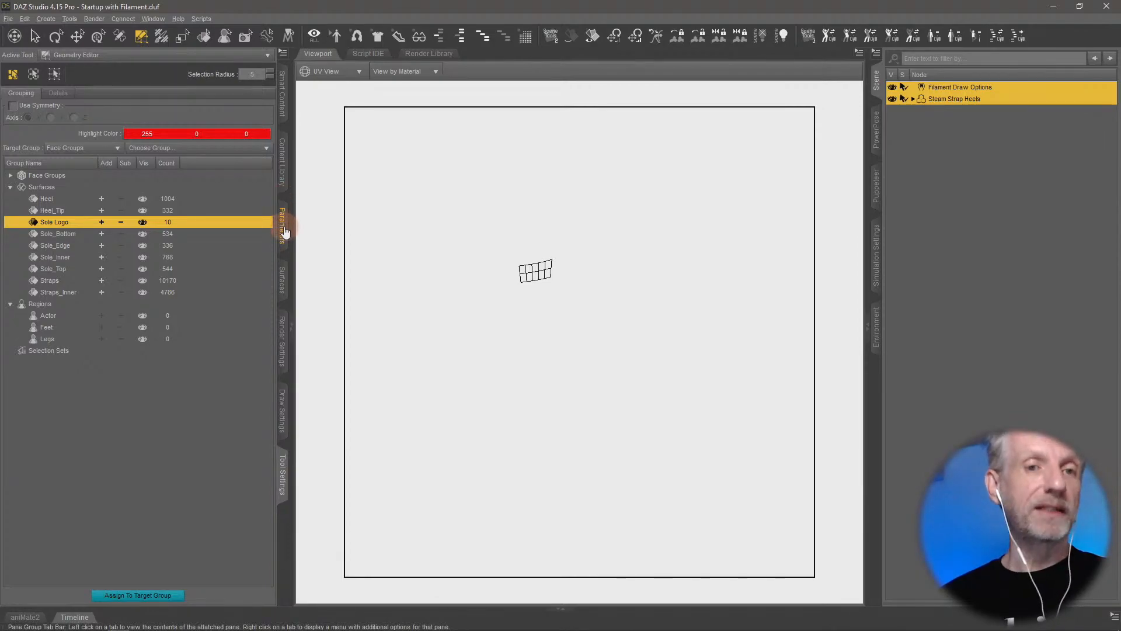
# Show the UV layout of all Steam Strap Heels surfaces together, and isolate the Sole Logo surface again
pyautogui.click(279, 273)
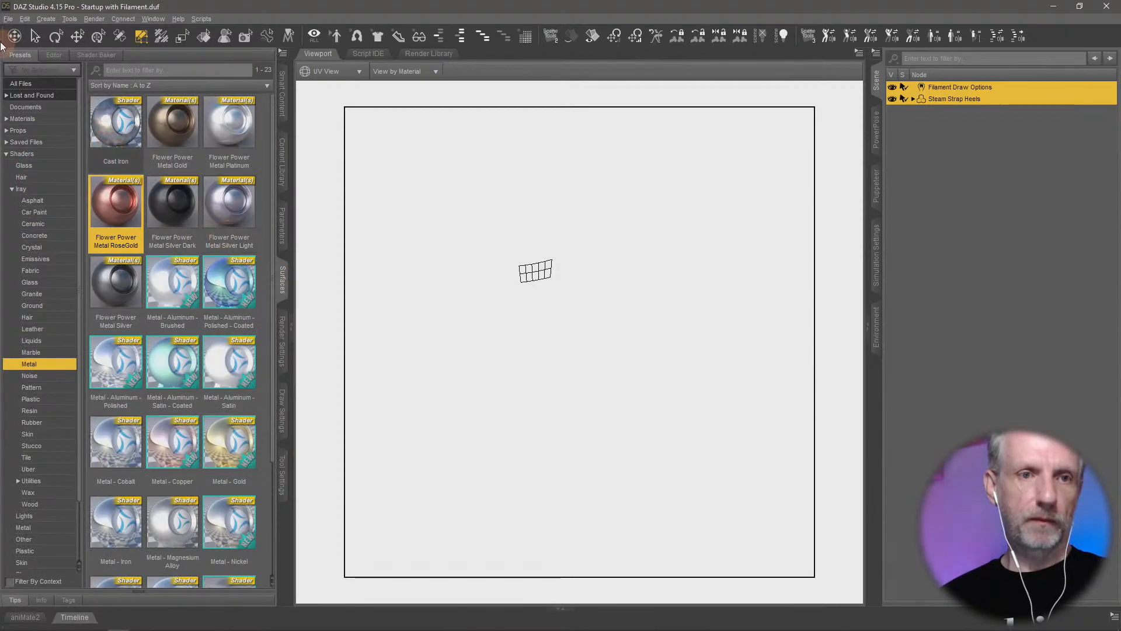
pyautogui.click(54, 54)
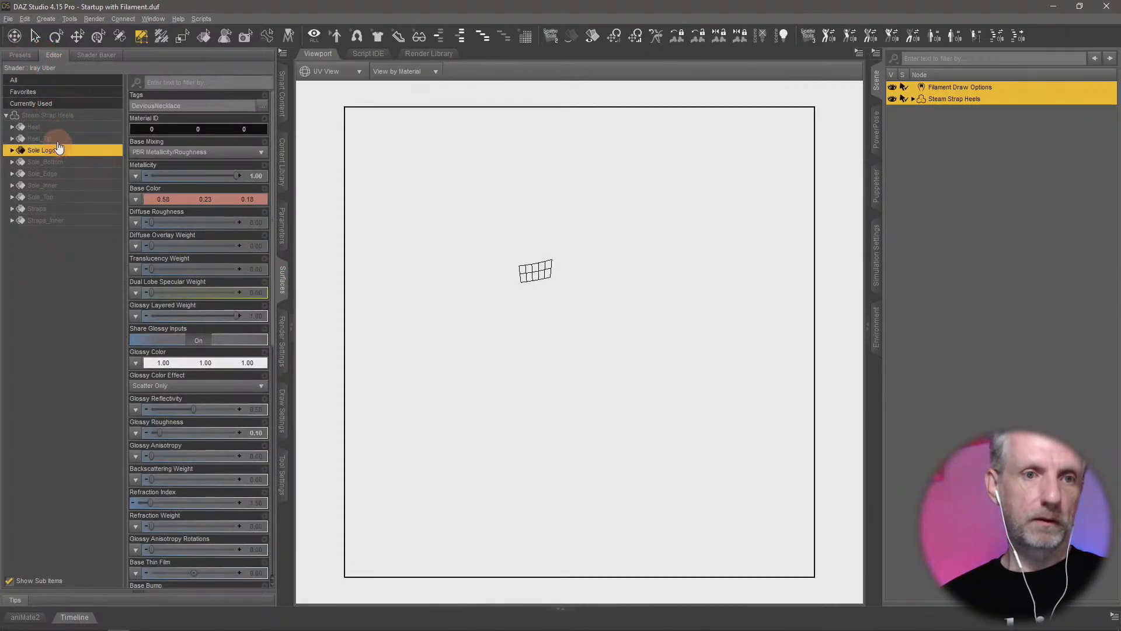
pyautogui.click(73, 115)
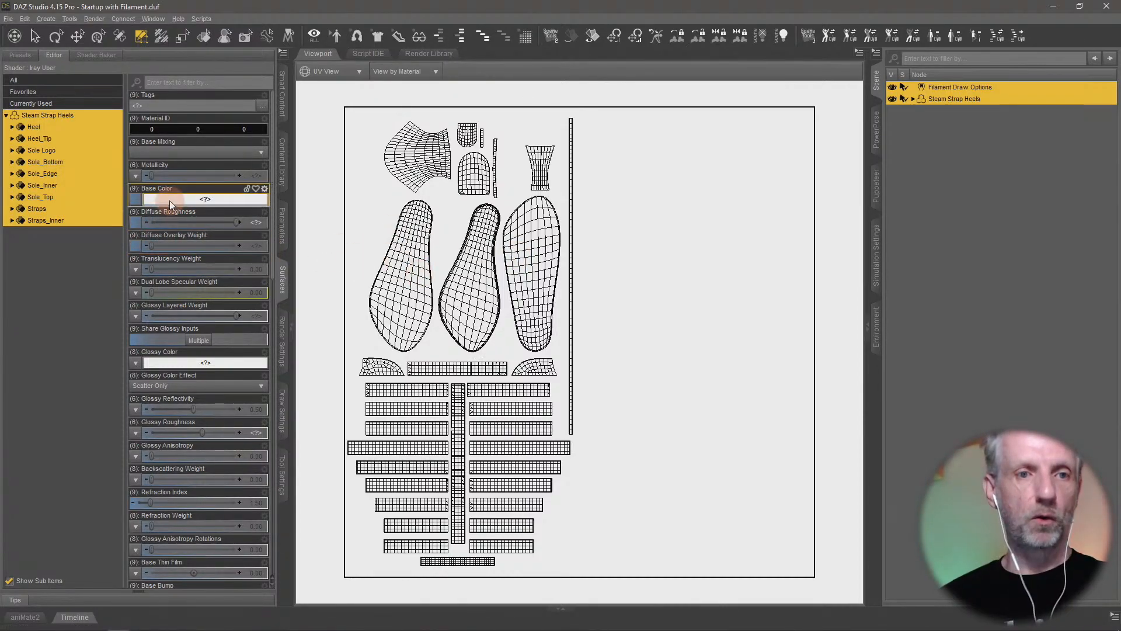
pyautogui.click(60, 153)
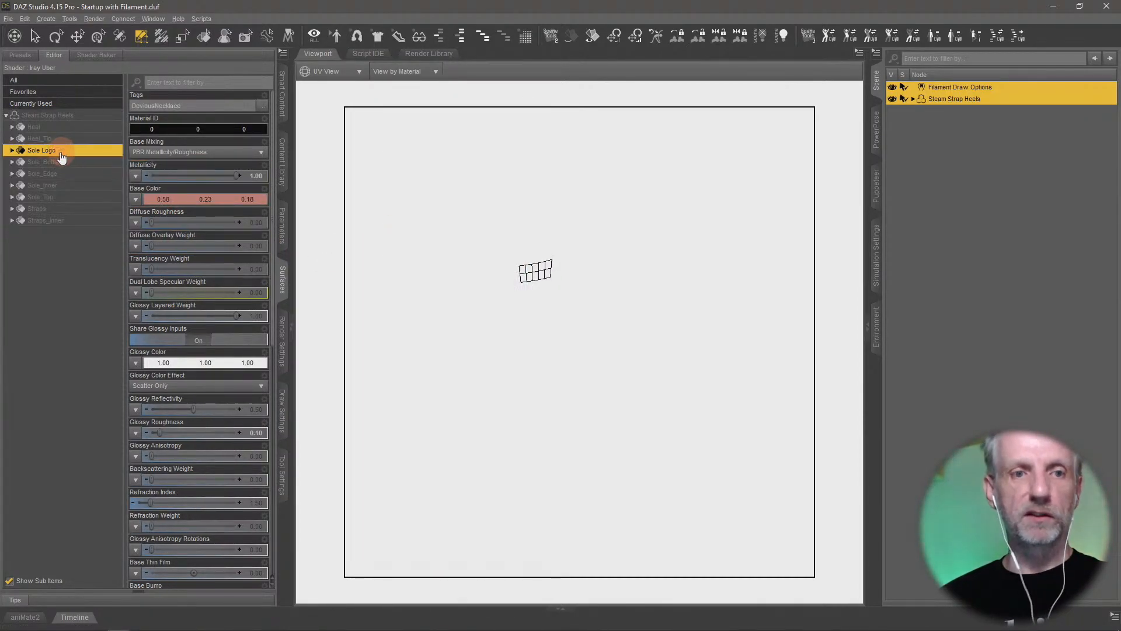
# Compare the UV positions of Sole_Bottom and Sole Logo by selecting the two surfaces alternately
pyautogui.click(70, 164)
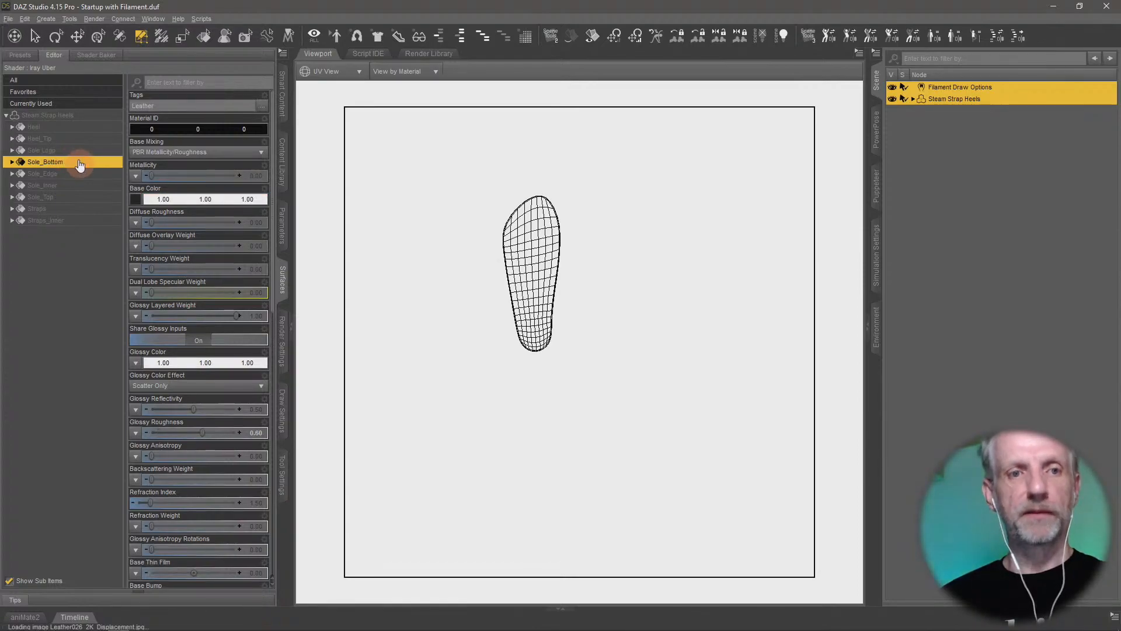
pyautogui.click(75, 151)
pyautogui.click(82, 162)
pyautogui.click(85, 151)
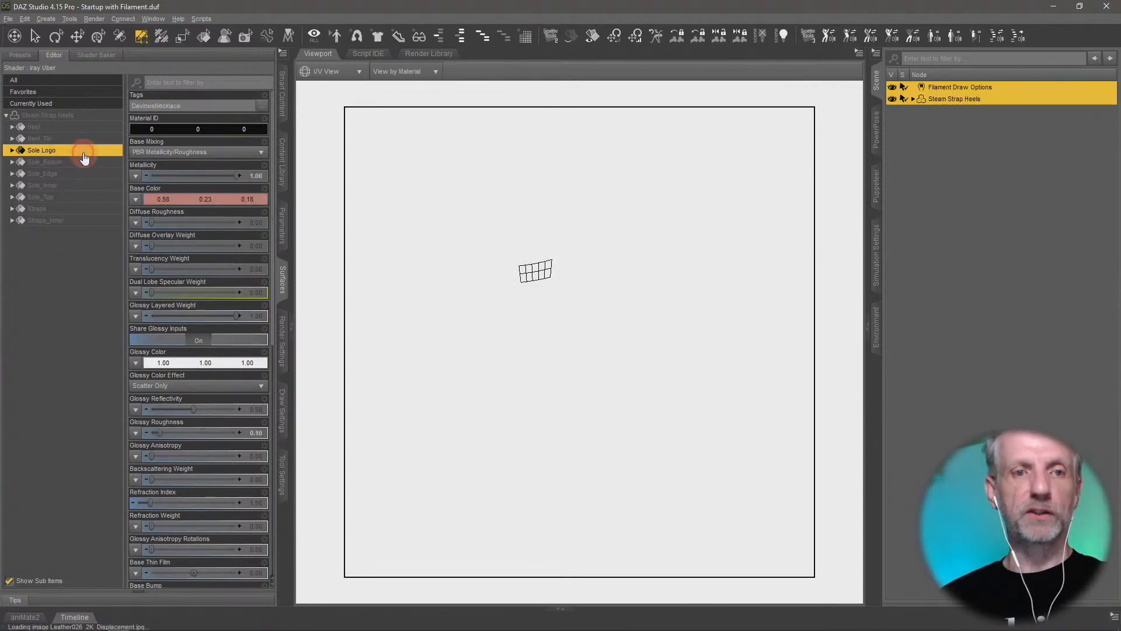
pyautogui.click(86, 162)
pyautogui.click(89, 151)
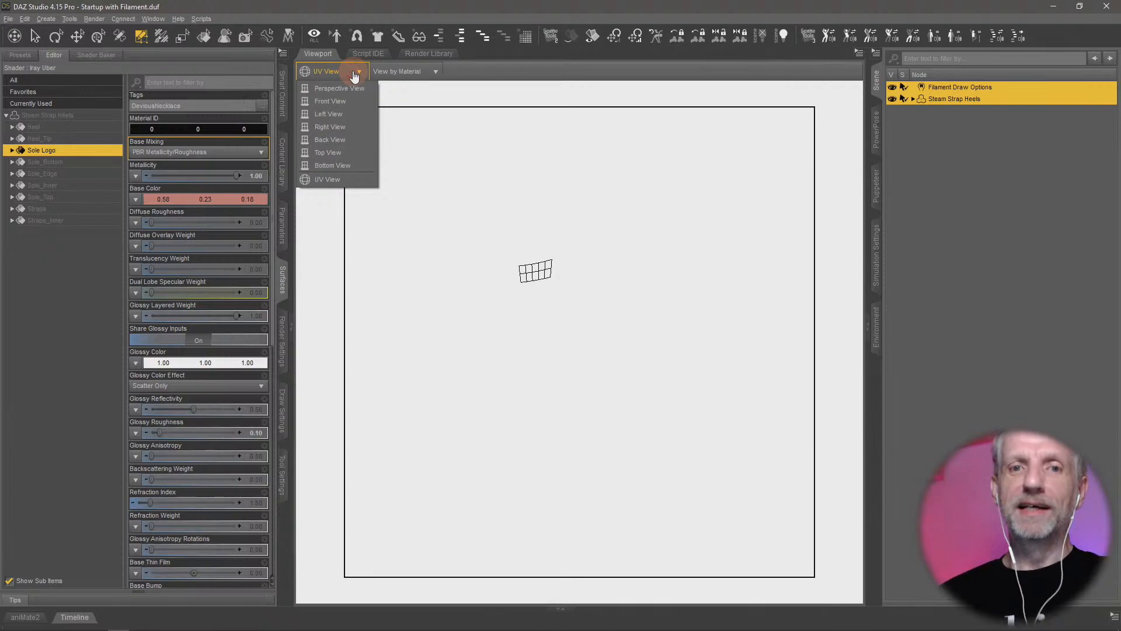
# Return the viewport to Perspective View with both shoes in sight
pyautogui.click(352, 87)
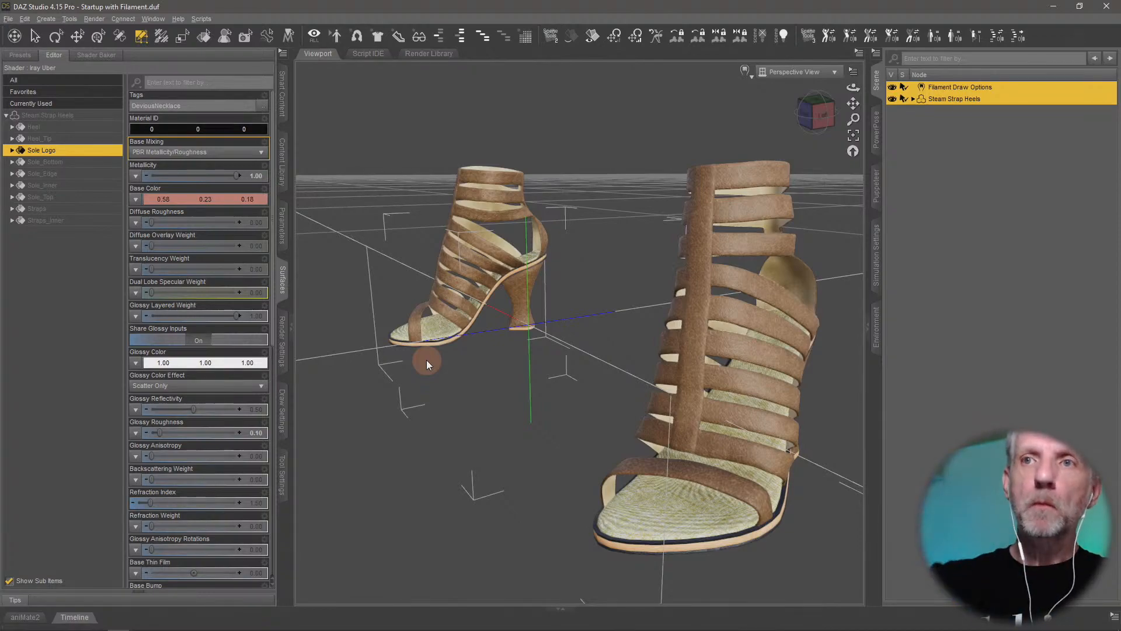
pyautogui.moveTo(460, 390); pyautogui.dragTo(426, 378, button='middle')
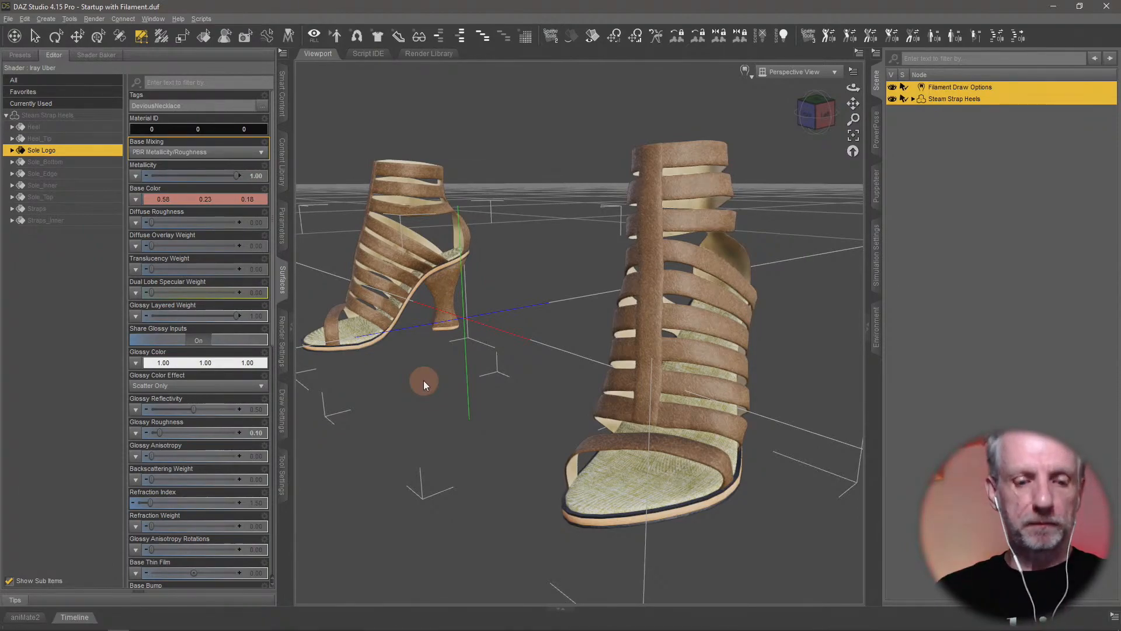
# Switch to Adobe Substance 3D Painter and view the open shoe project from the front
pyautogui.hotkey('alt', 'Tab')
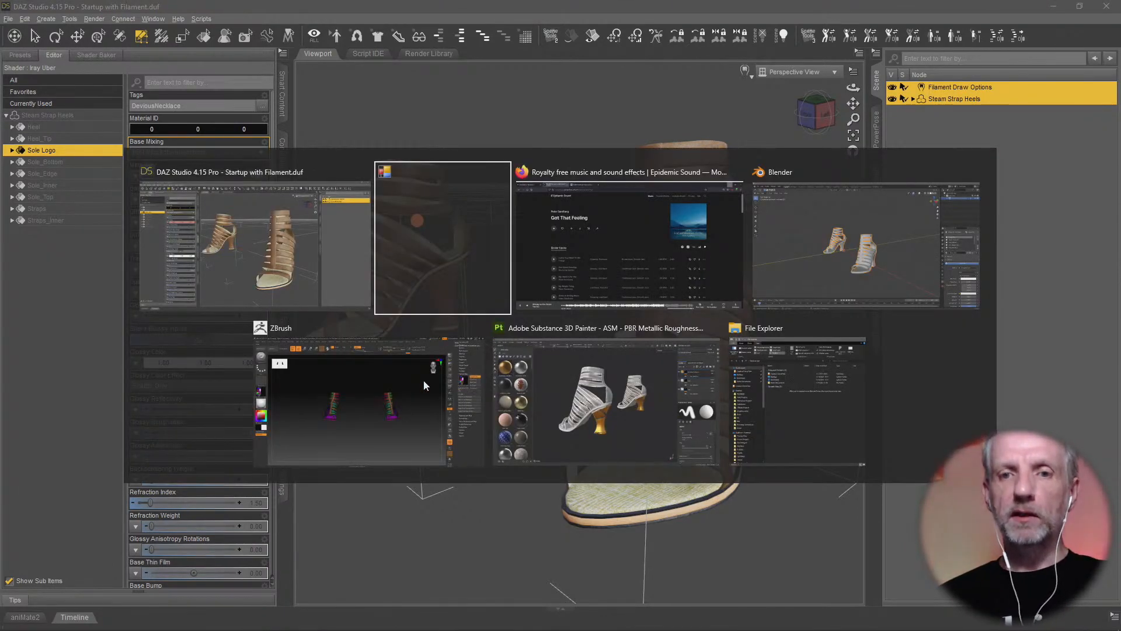
pyautogui.hotkey('alt', 'Tab')
pyautogui.hotkey('alt', 'Tab')
pyautogui.hotkey('alt', 'Tab')
pyautogui.hotkey('alt', 'Tab')
pyautogui.hotkey('alt', 'Tab')
pyautogui.hotkey('alt', 'Tab')
pyautogui.hotkey('alt', 'Tab')
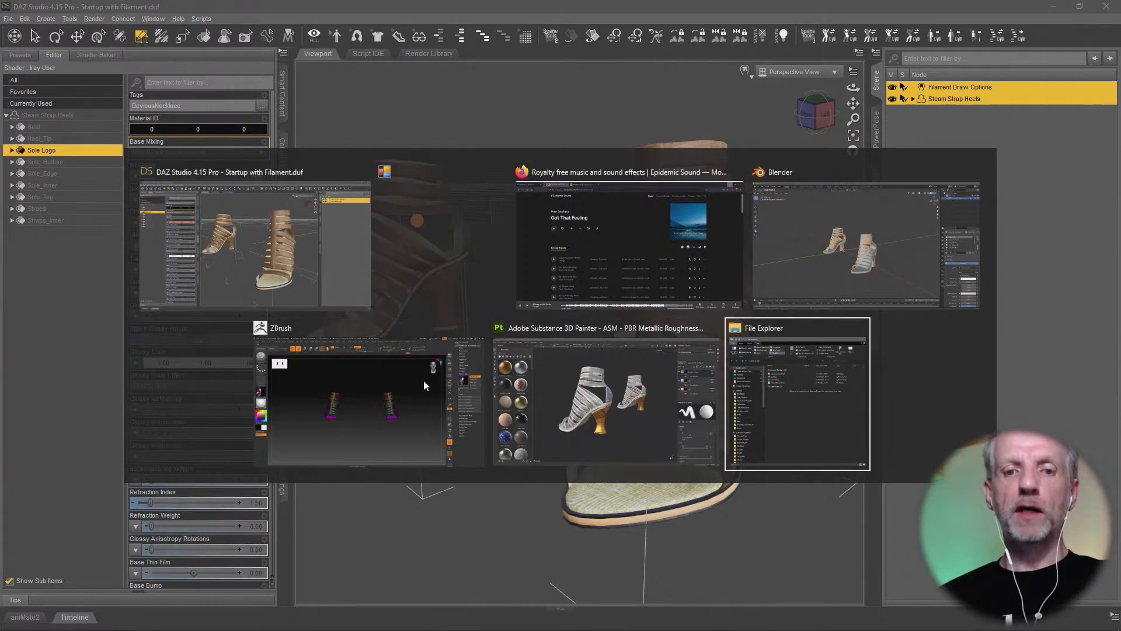
pyautogui.hotkey('alt', 'Tab')
pyautogui.hotkey('alt', 'Tab')
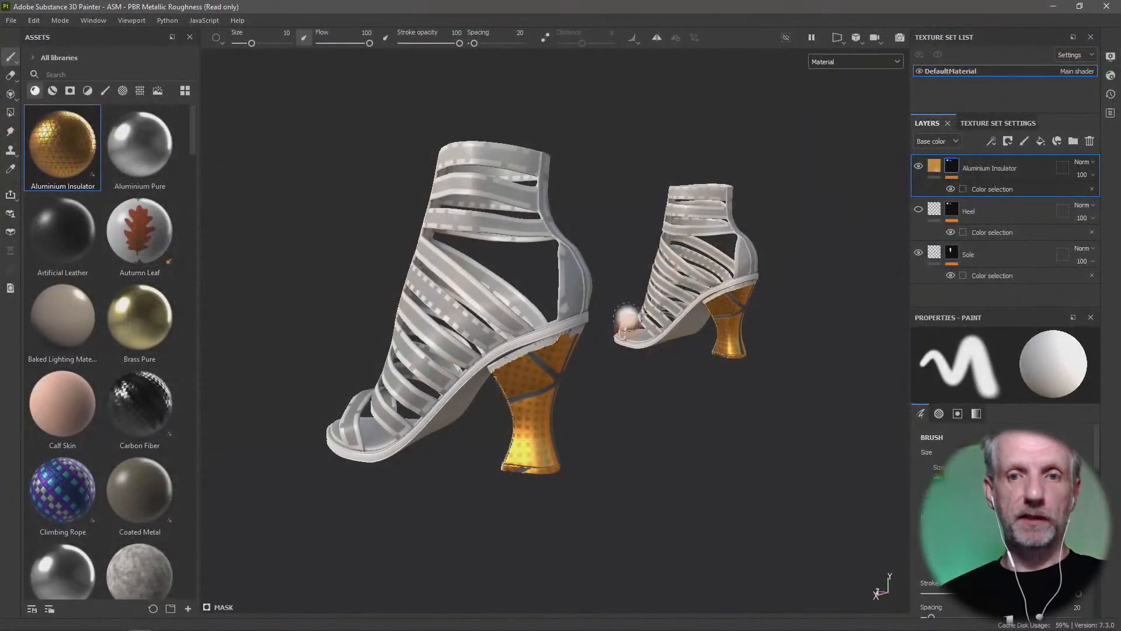
pyautogui.moveTo(608, 385)
pyautogui.keyDown('alt'); pyautogui.mouseDown()
pyautogui.moveTo(680, 401)
pyautogui.moveTo(792, 401)
pyautogui.mouseUp(); pyautogui.keyUp('alt')
pyautogui.keyDown('alt'); pyautogui.moveTo(663, 405); pyautogui.dragTo(791, 378); pyautogui.keyUp('alt')
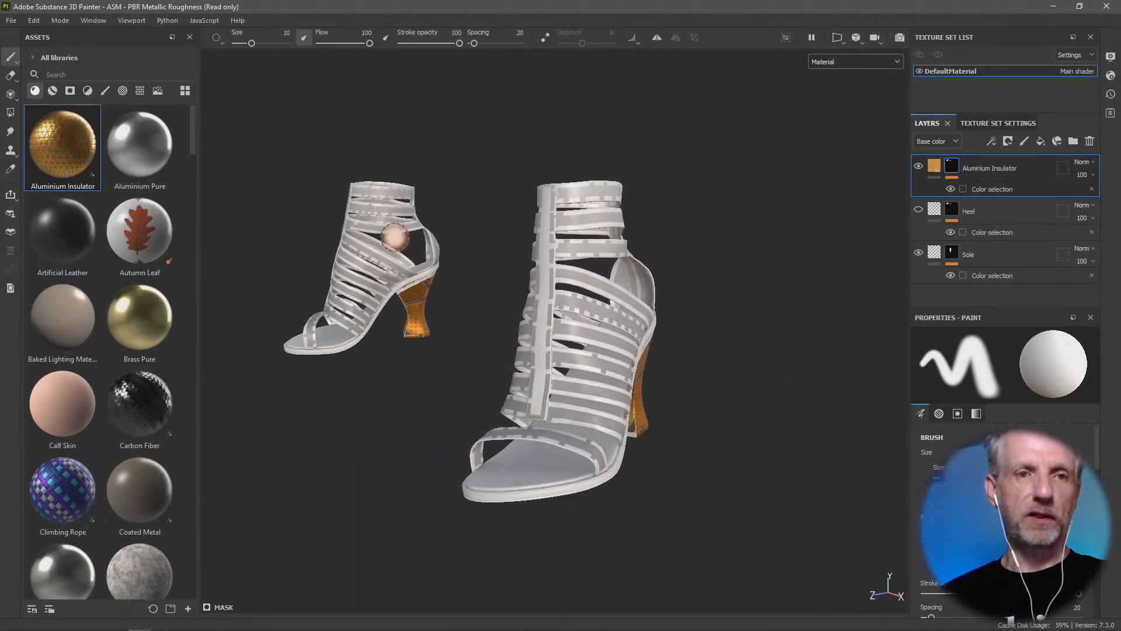
# Start a new project with the ASM - PBR Metallic Roughness template and open the mesh file selection
pyautogui.click(10, 21)
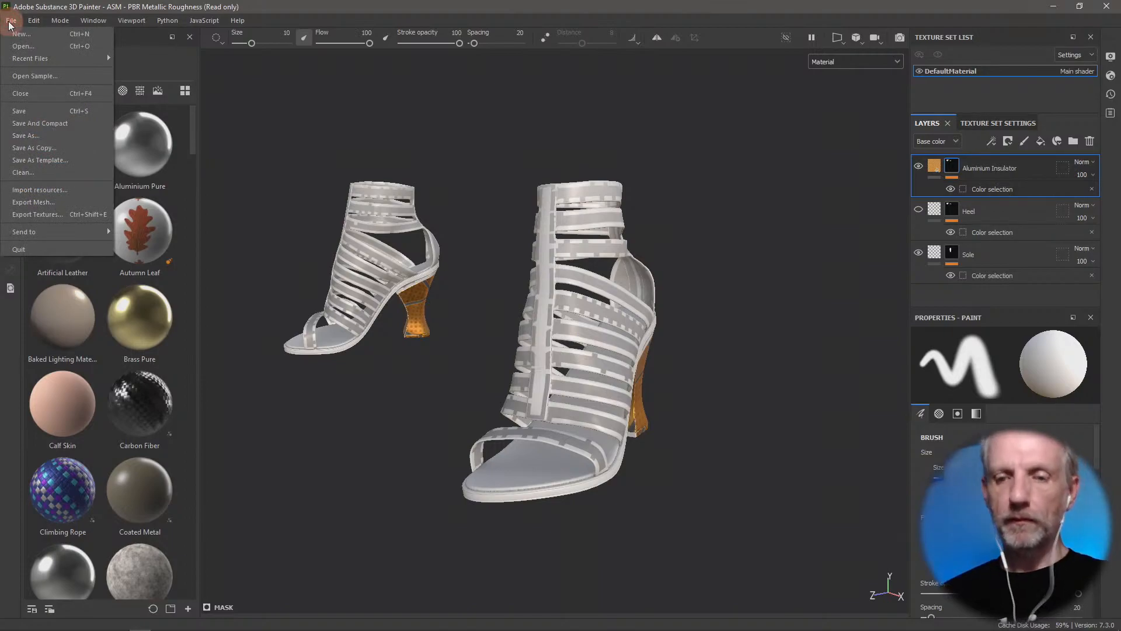
pyautogui.press('XF86AudioLowerVolume')
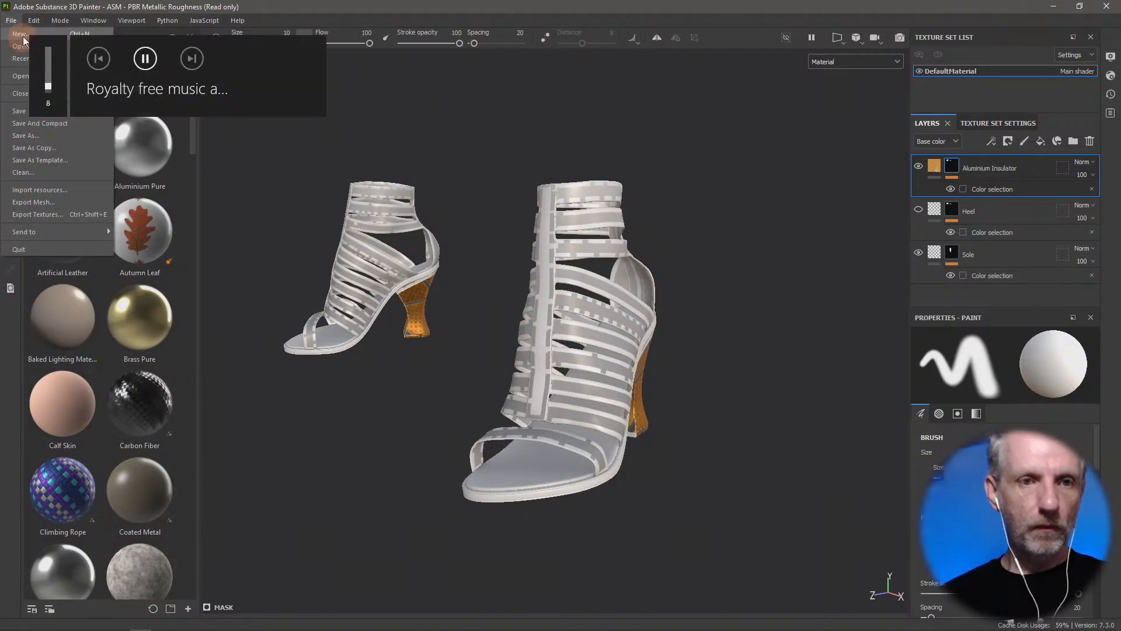
pyautogui.click(22, 35)
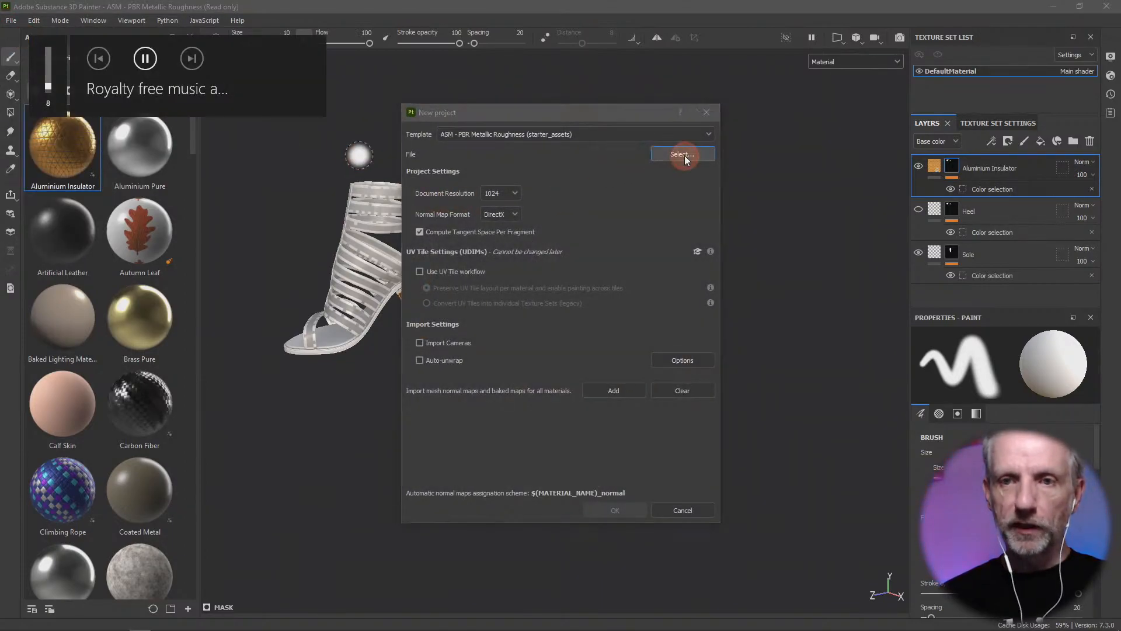
pyautogui.click(684, 155)
pyautogui.click(548, 80)
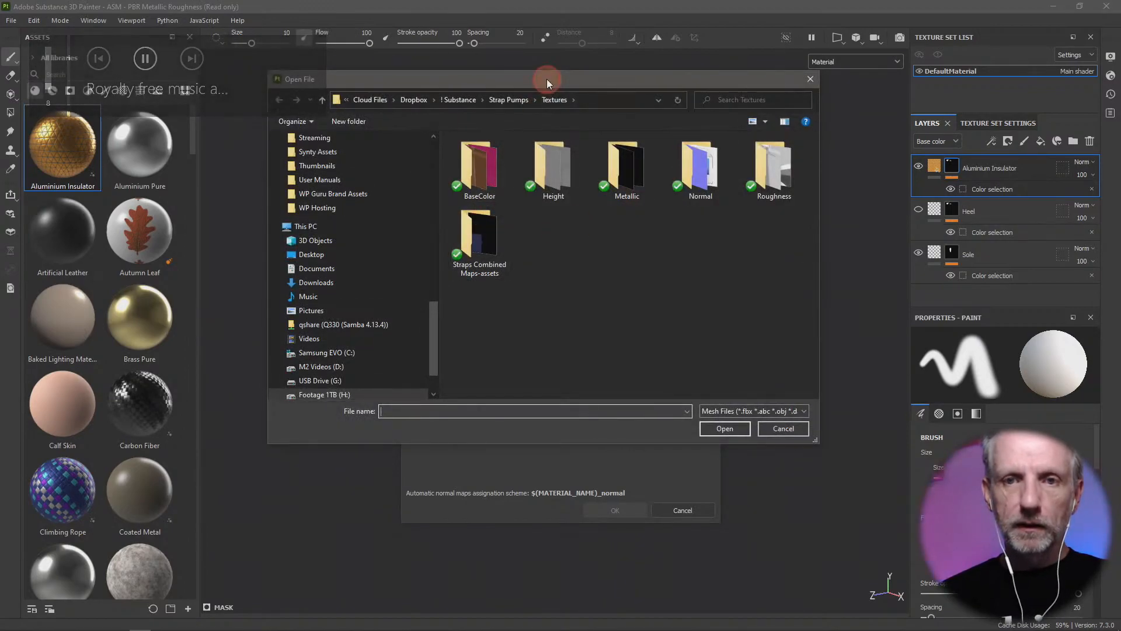
pyautogui.moveTo(546, 79); pyautogui.dragTo(533, 71)
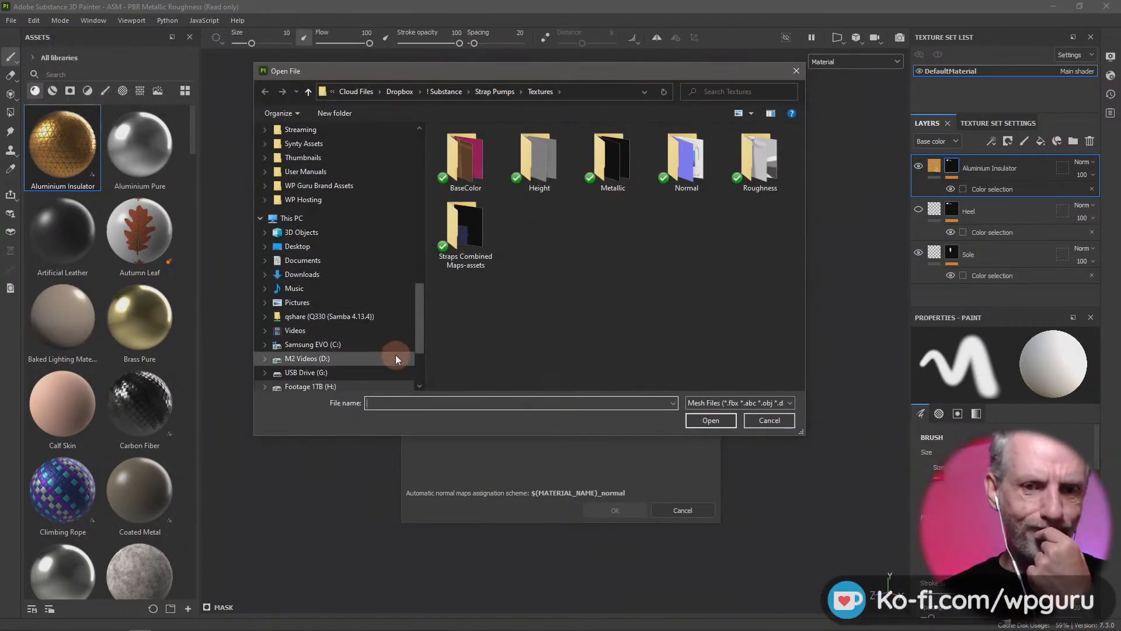
# Browse for the mesh in the OBJs folder of Strap Pumps, inside the Dropbox ! Substance folder
pyautogui.scroll(-3, 395, 356)
pyautogui.scroll(3, 396, 357)
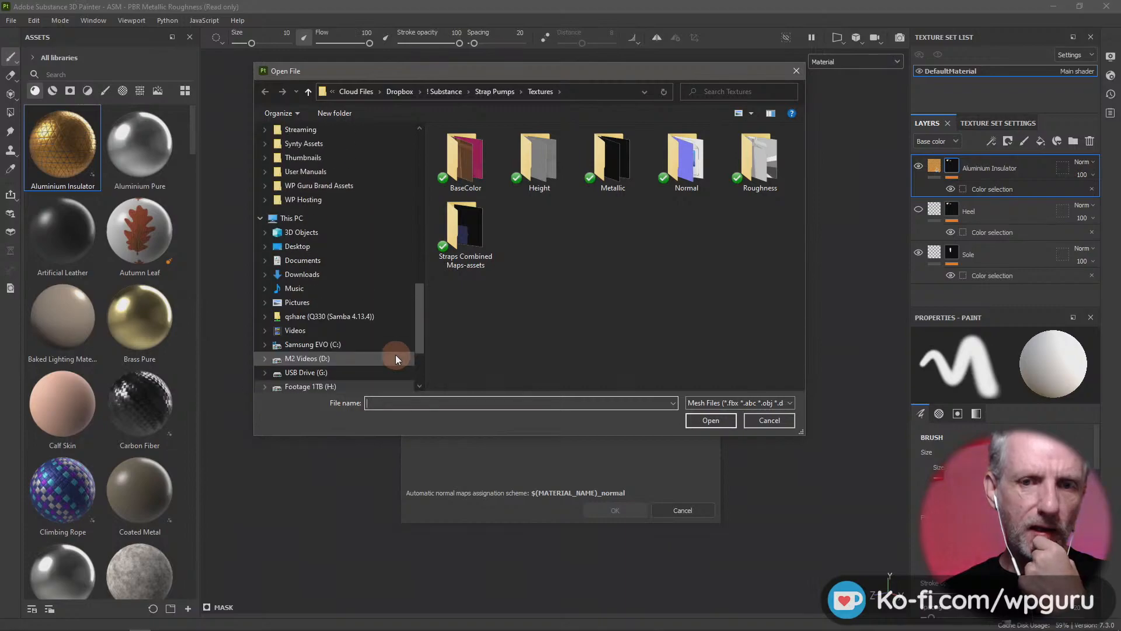
pyautogui.scroll(10, 395, 356)
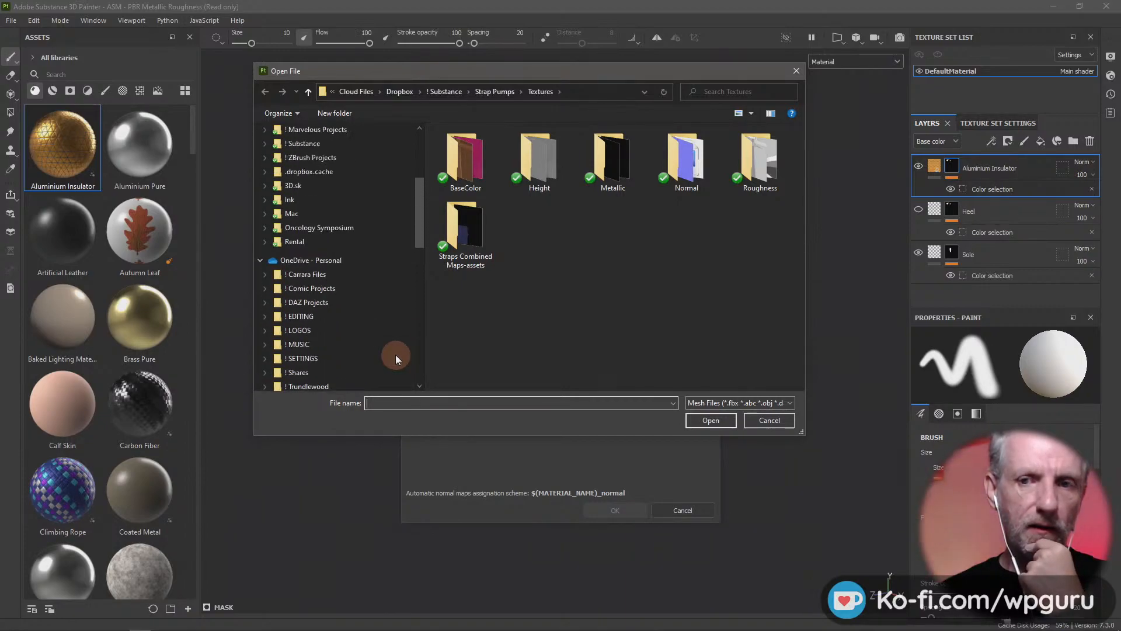
pyautogui.scroll(2, 395, 355)
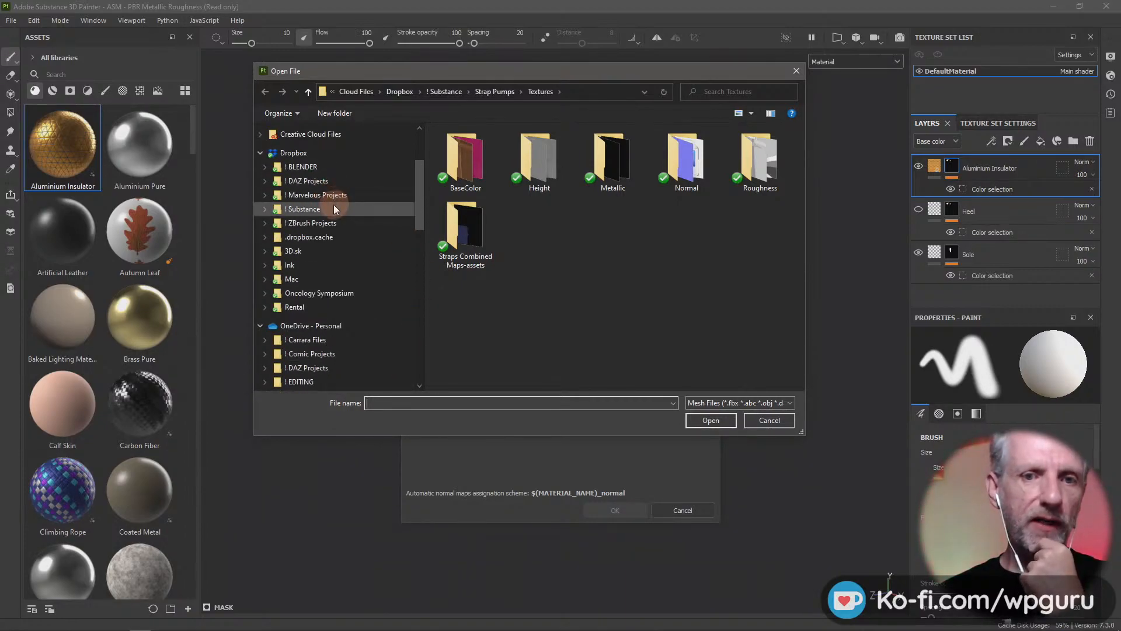
pyautogui.click(335, 208)
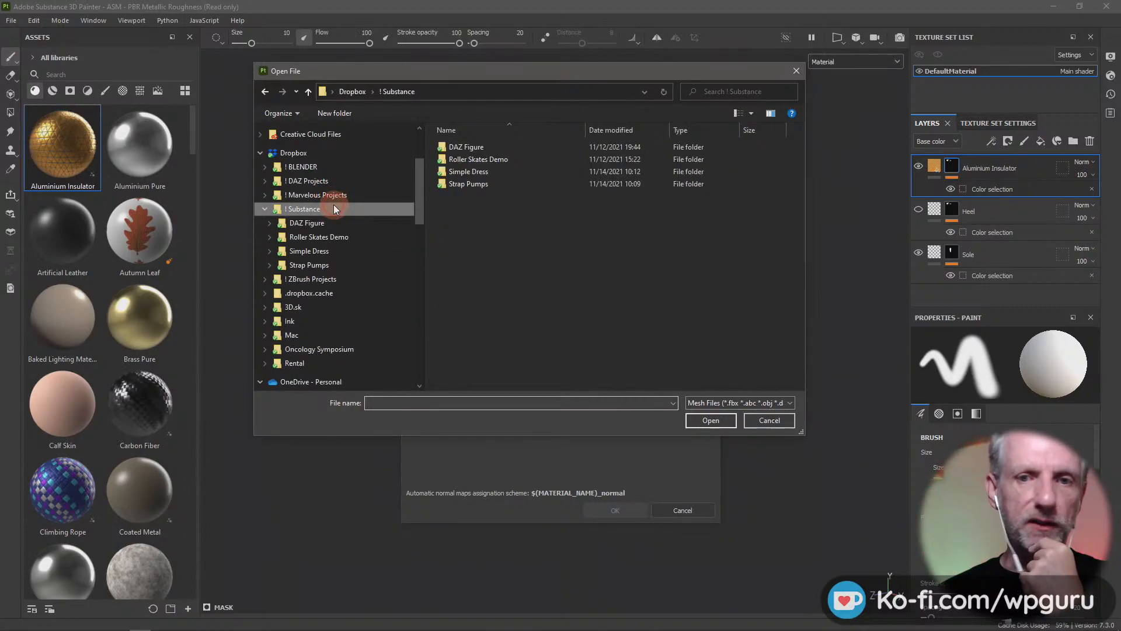
pyautogui.doubleClick(492, 185)
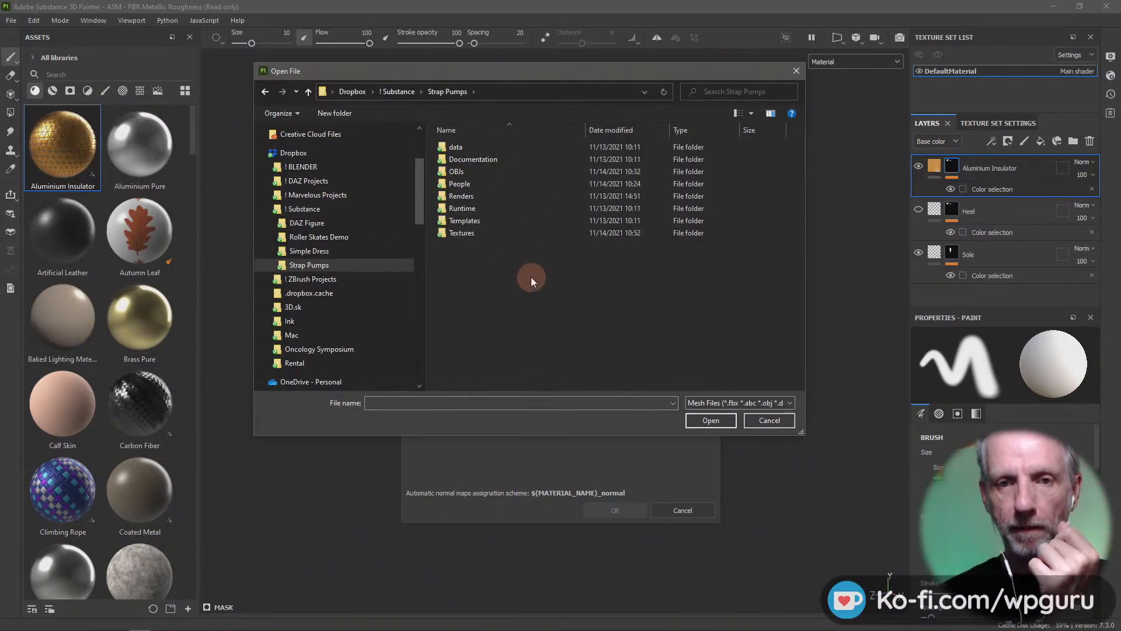
pyautogui.doubleClick(487, 175)
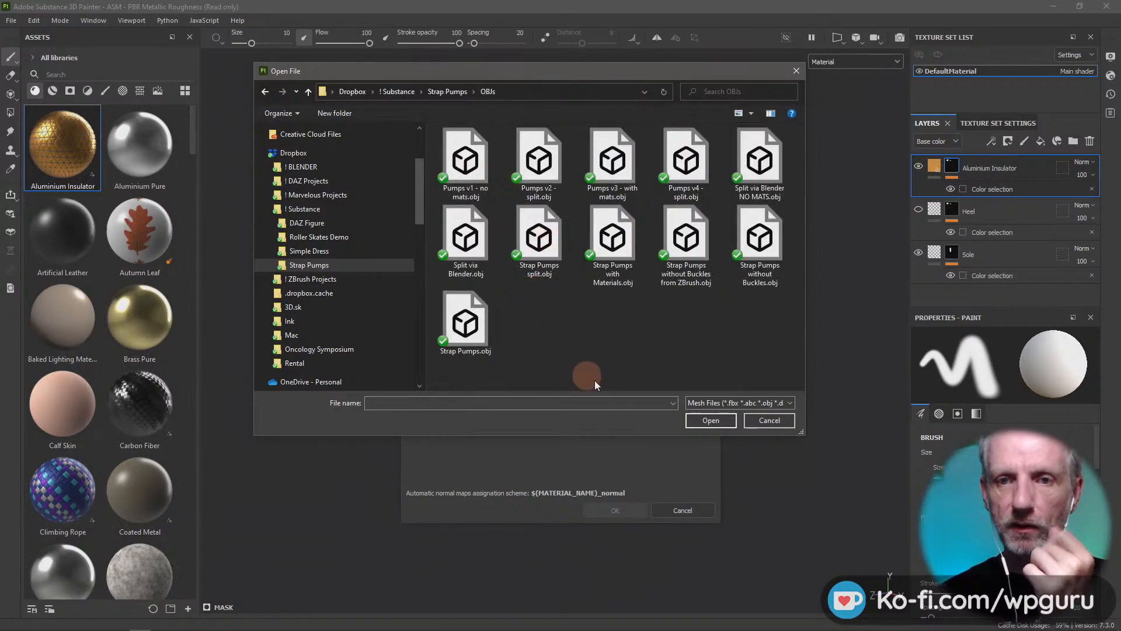
# Choose Pumps v3 - with mats.obj as the mesh for the new project
pyautogui.click(551, 164)
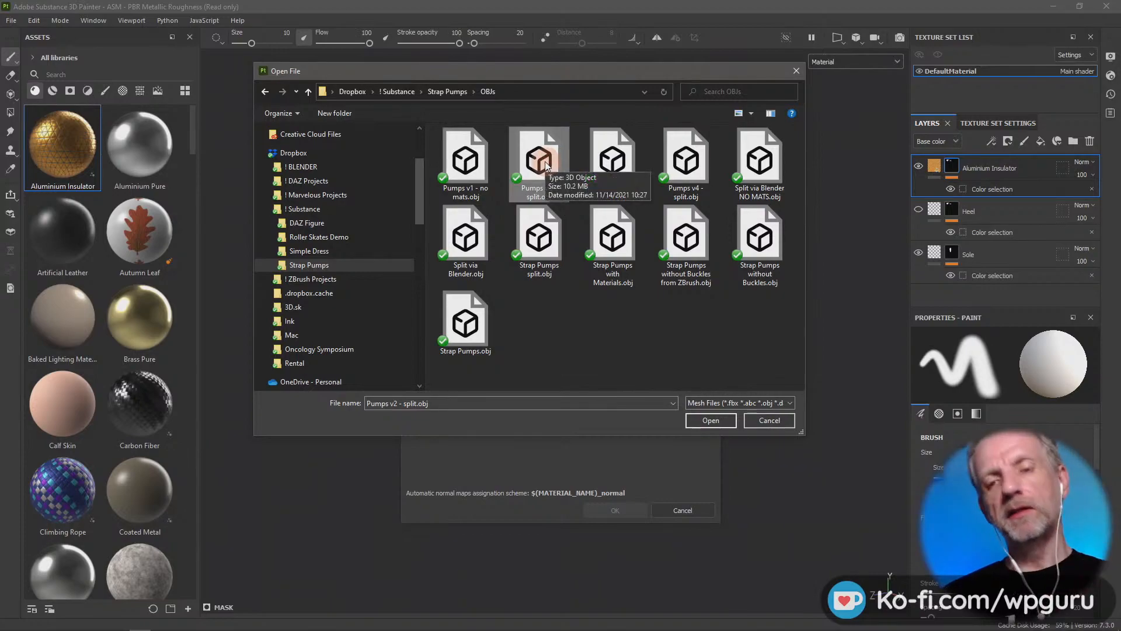
pyautogui.click(467, 167)
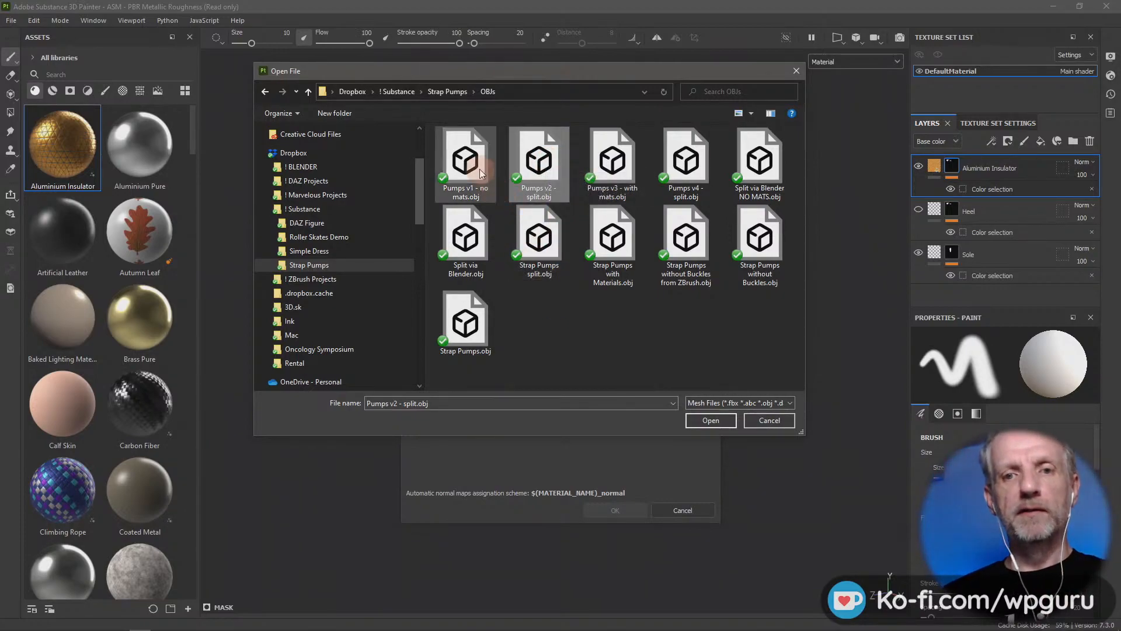
pyautogui.click(557, 172)
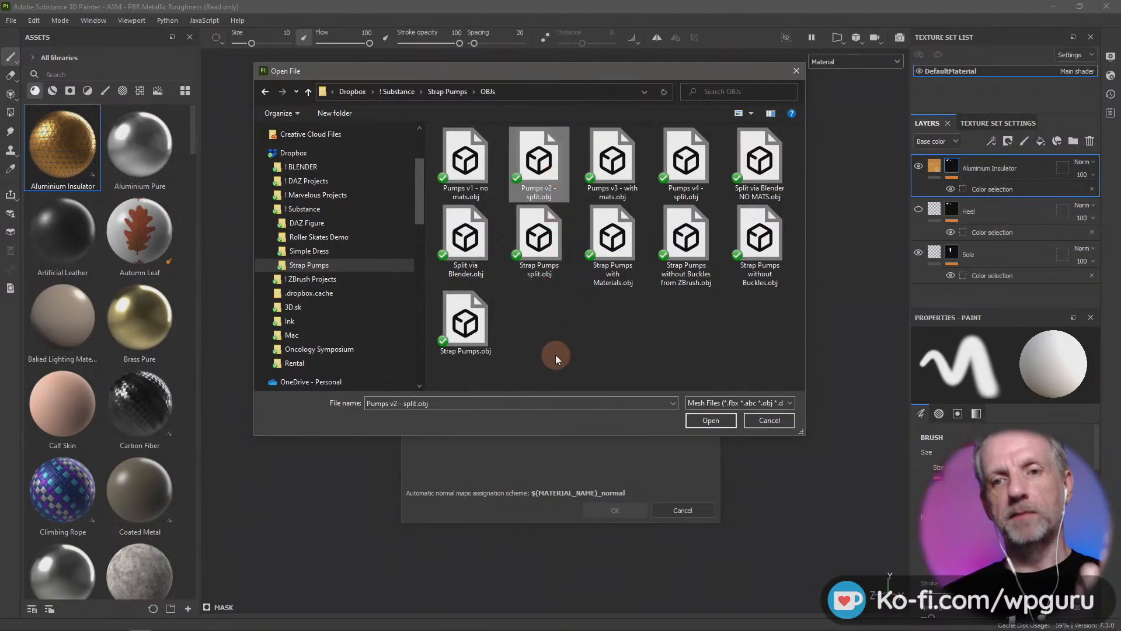
pyautogui.click(622, 183)
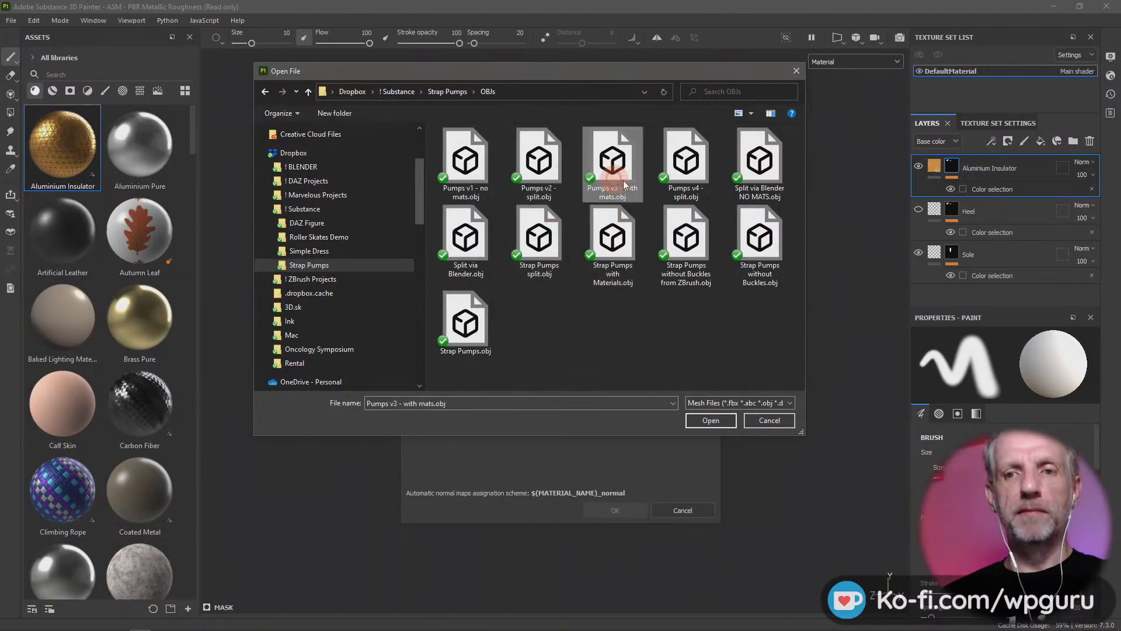
# Create a new project from the mesh Pumps v2 - split.obj with a document resolution of 2048, discarding the current project
pyautogui.click(683, 177)
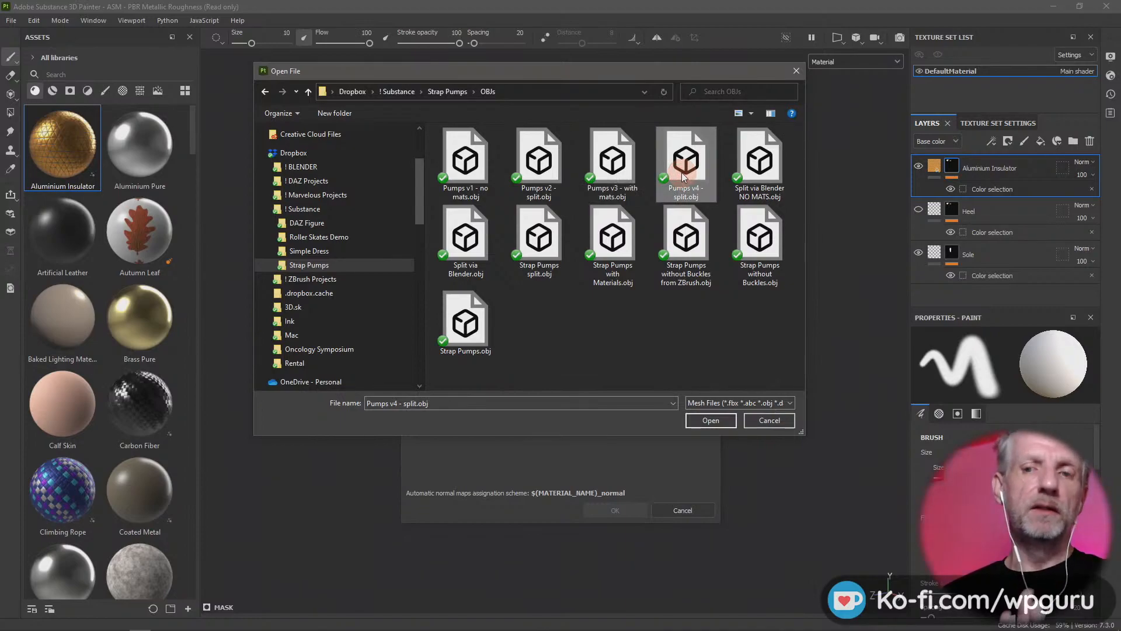
pyautogui.click(556, 152)
pyautogui.click(710, 420)
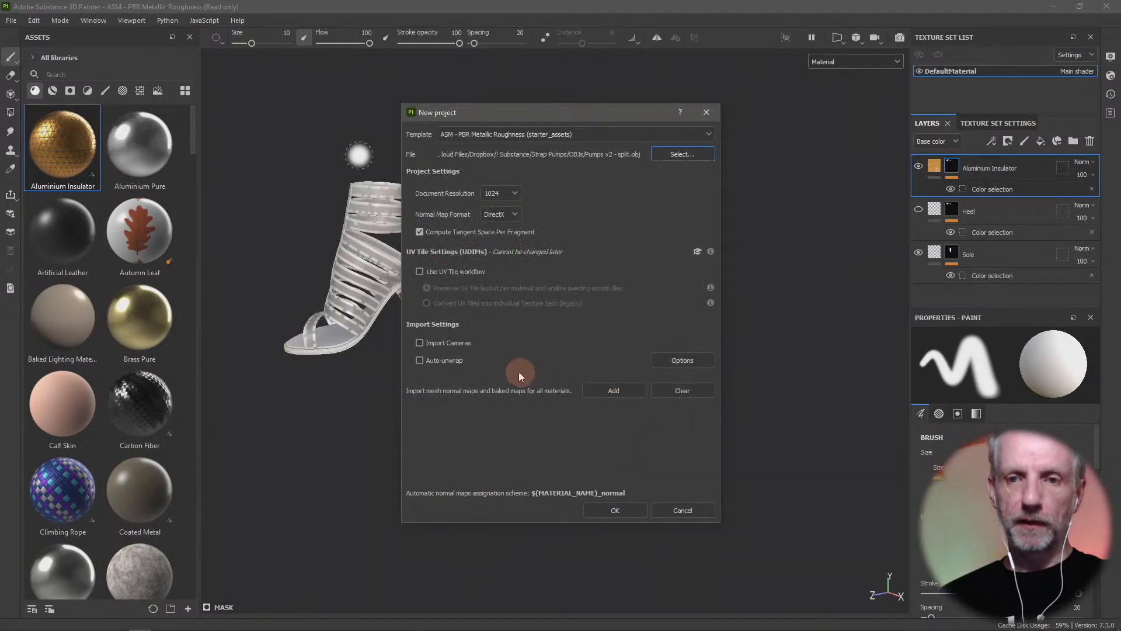
pyautogui.click(510, 193)
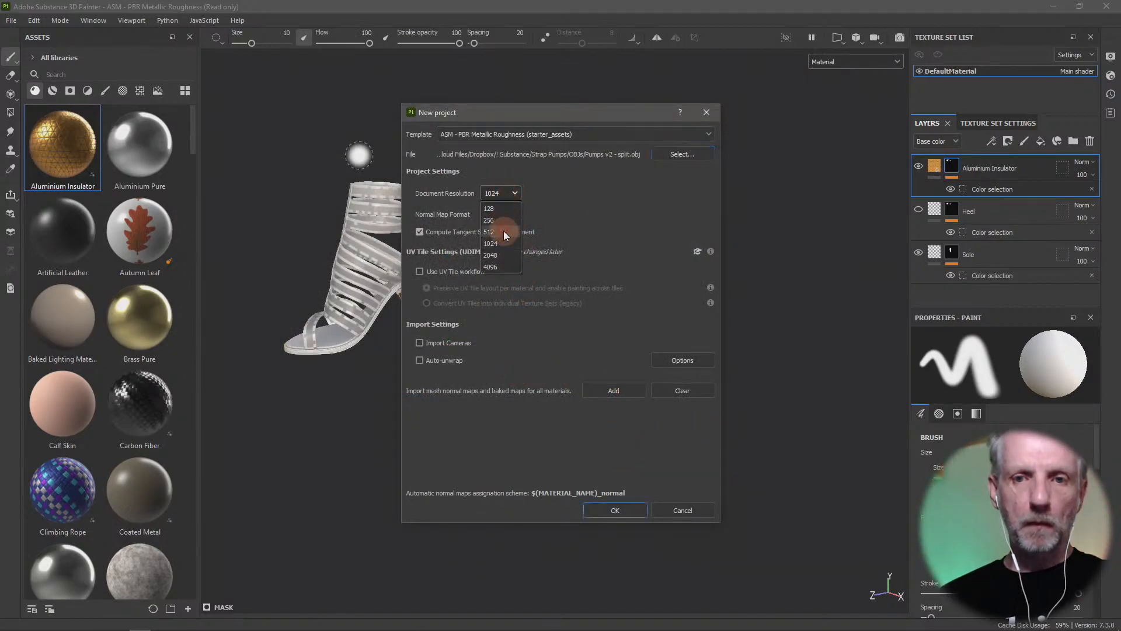
pyautogui.click(494, 255)
pyautogui.click(615, 510)
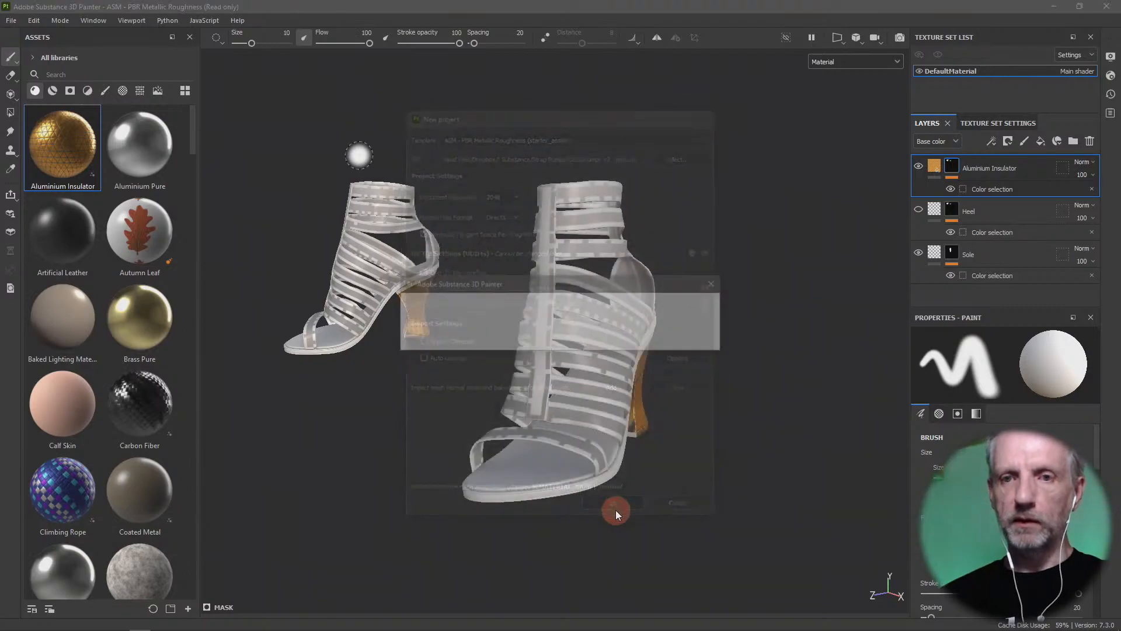
pyautogui.click(517, 331)
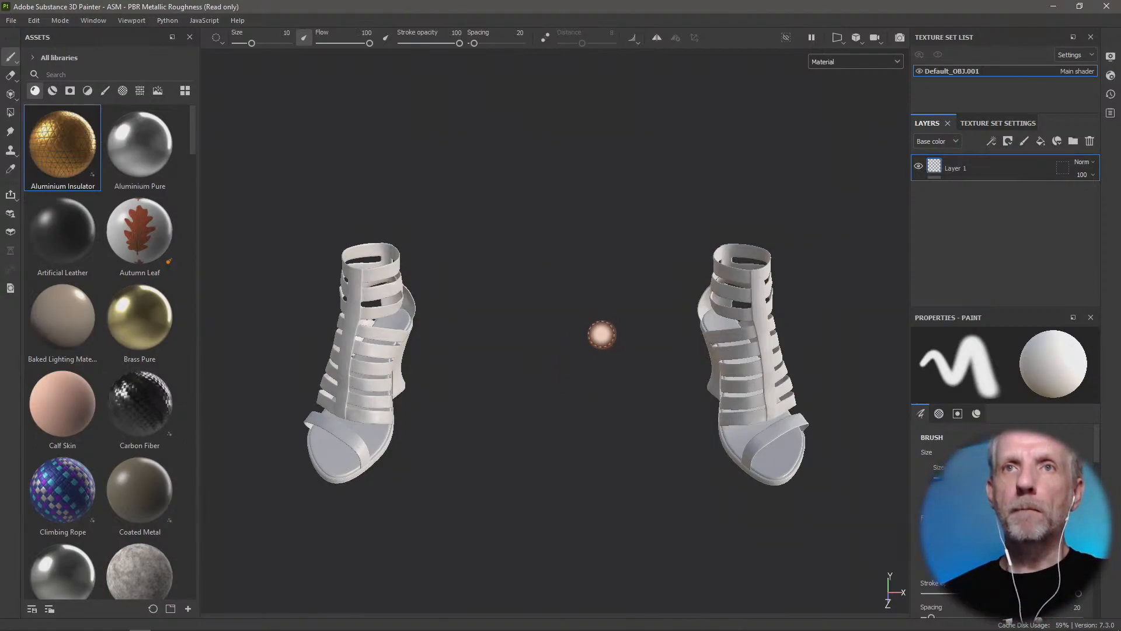
# Inspect the imported pair of strap pumps from several angles
pyautogui.keyDown('alt'); pyautogui.moveTo(600, 333); pyautogui.dragTo(468, 290); pyautogui.keyUp('alt')
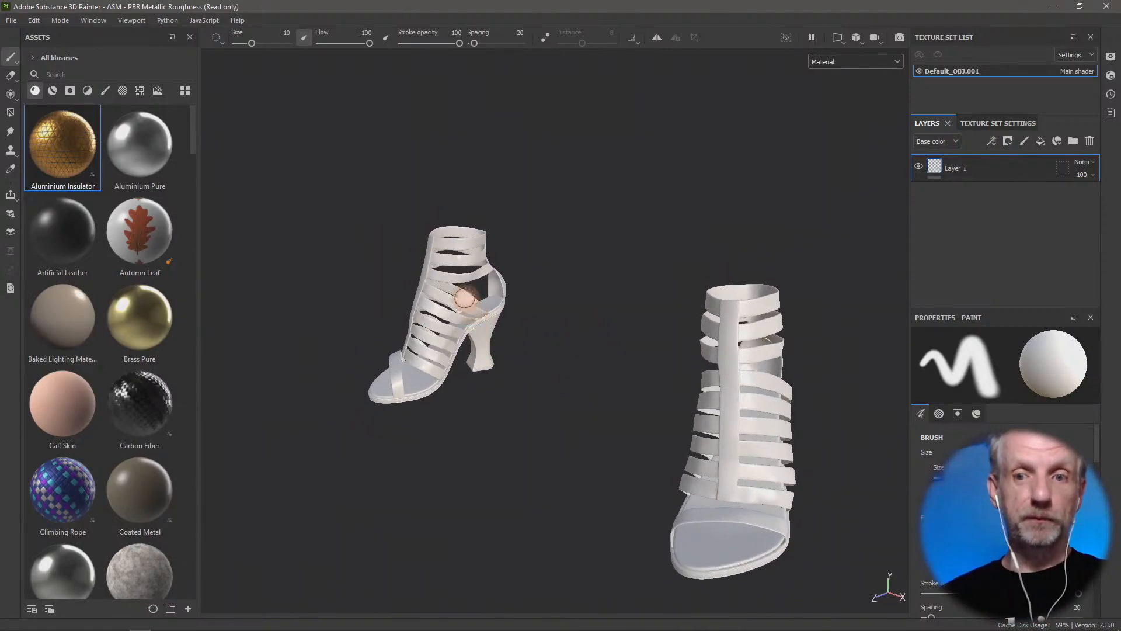
pyautogui.moveTo(494, 406)
pyautogui.keyDown('alt'); pyautogui.mouseDown()
pyautogui.moveTo(475, 401)
pyautogui.moveTo(530, 400)
pyautogui.moveTo(490, 371)
pyautogui.mouseUp(); pyautogui.keyUp('alt')
pyautogui.keyDown('alt'); pyautogui.moveTo(541, 410); pyautogui.dragTo(500, 362, button='middle'); pyautogui.keyUp('alt')
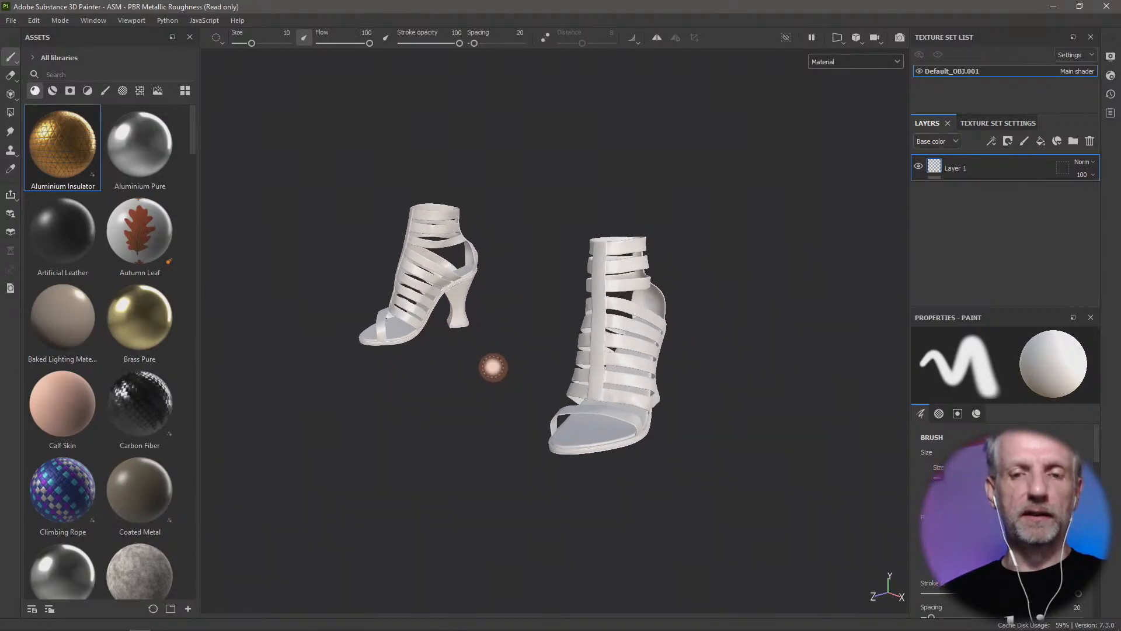
pyautogui.scroll(-1, 491, 366)
pyautogui.scroll(2, 485, 360)
pyautogui.keyDown('alt'); pyautogui.moveTo(477, 361); pyautogui.dragTo(473, 351); pyautogui.keyUp('alt')
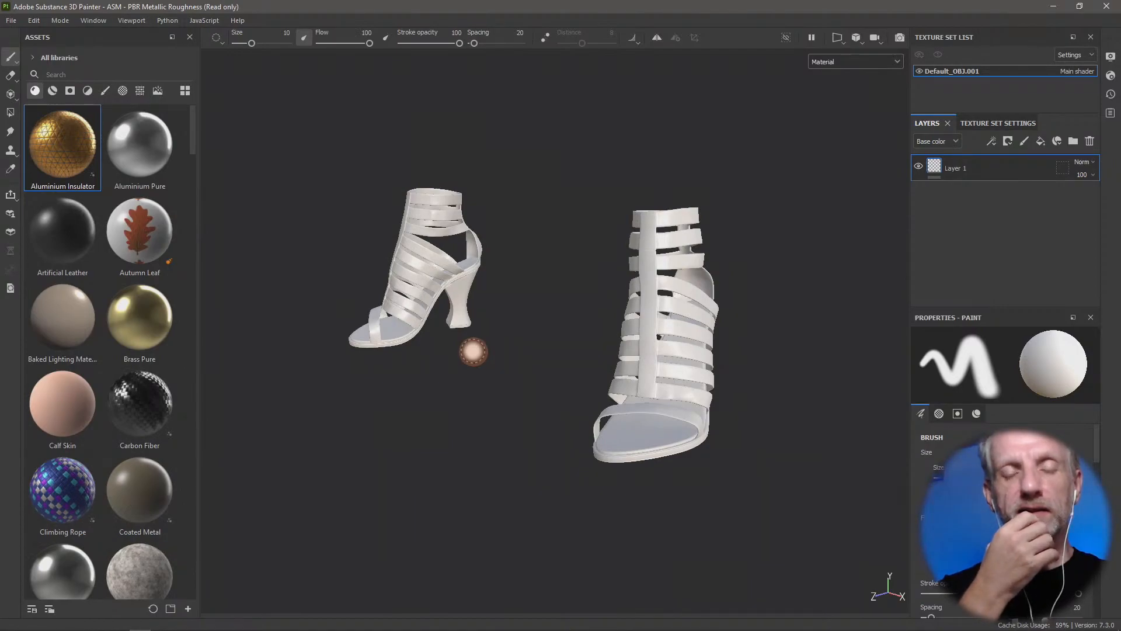
pyautogui.moveTo(479, 403)
pyautogui.keyDown('alt'); pyautogui.mouseDown()
pyautogui.moveTo(448, 400)
pyautogui.moveTo(470, 388)
pyautogui.mouseUp(); pyautogui.keyUp('alt')
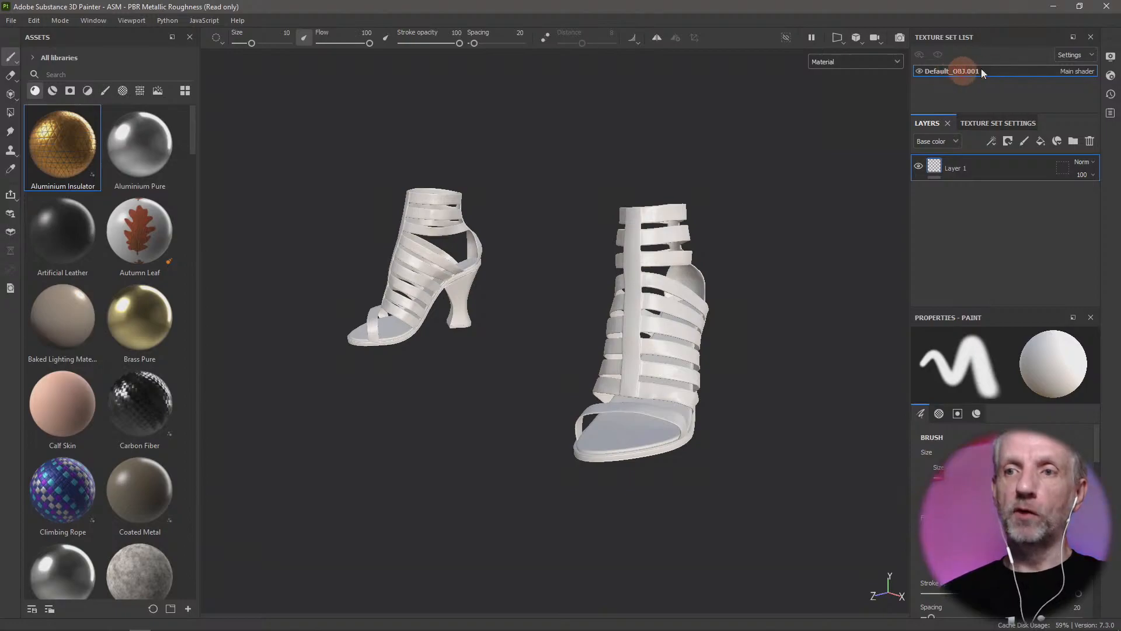
# Restrict Layer 1's geometry mask to the heel by excluding all meshes and including only the heel mesh
pyautogui.click(1062, 169)
pyautogui.moveTo(271, 118); pyautogui.dragTo(744, 532)
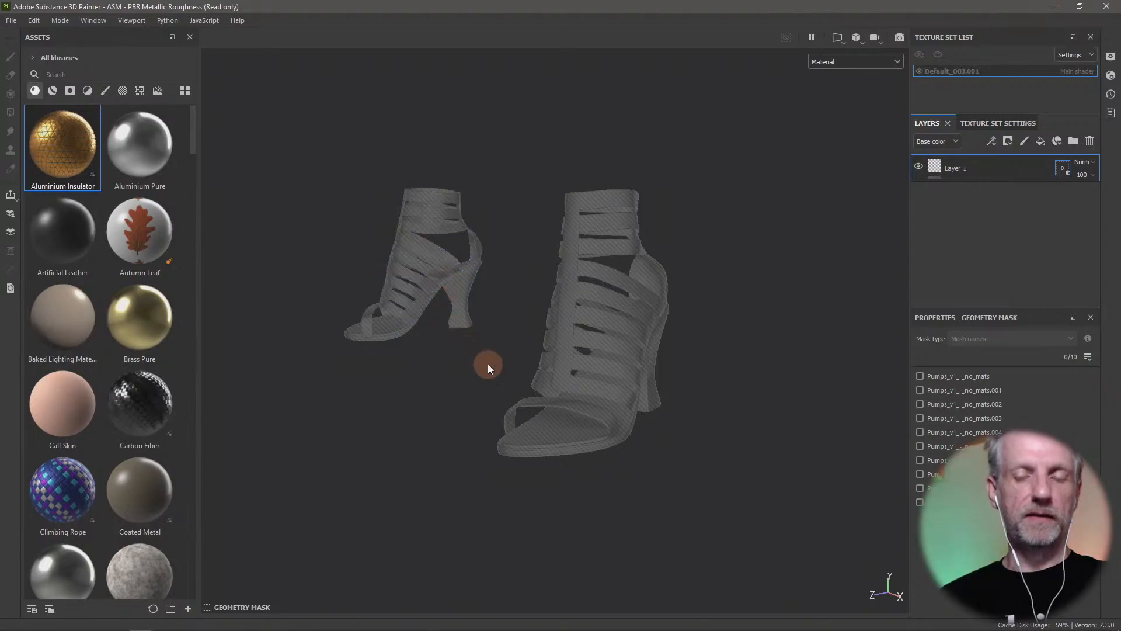
pyautogui.keyDown('alt'); pyautogui.moveTo(489, 364); pyautogui.dragTo(461, 363); pyautogui.keyUp('alt')
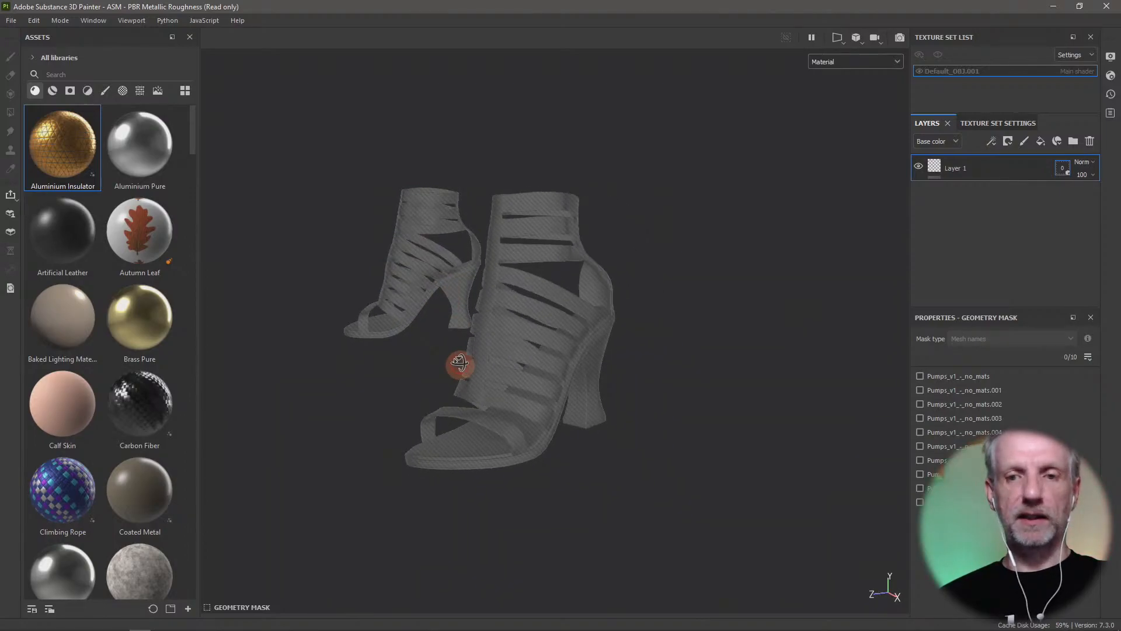
pyautogui.click(582, 410)
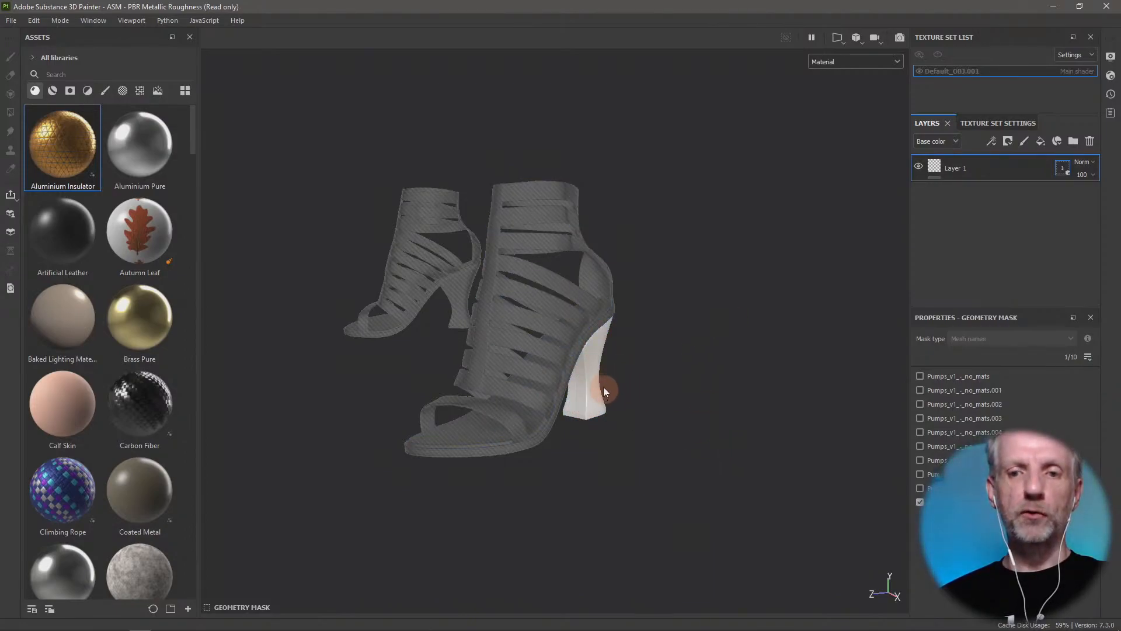
pyautogui.moveTo(643, 379)
pyautogui.keyDown('alt'); pyautogui.mouseDown()
pyautogui.moveTo(606, 363)
pyautogui.moveTo(662, 374)
pyautogui.moveTo(628, 380)
pyautogui.mouseUp(); pyautogui.keyUp('alt')
pyautogui.keyDown('alt'); pyautogui.moveTo(575, 377); pyautogui.dragTo(627, 388, button='middle'); pyautogui.keyUp('alt')
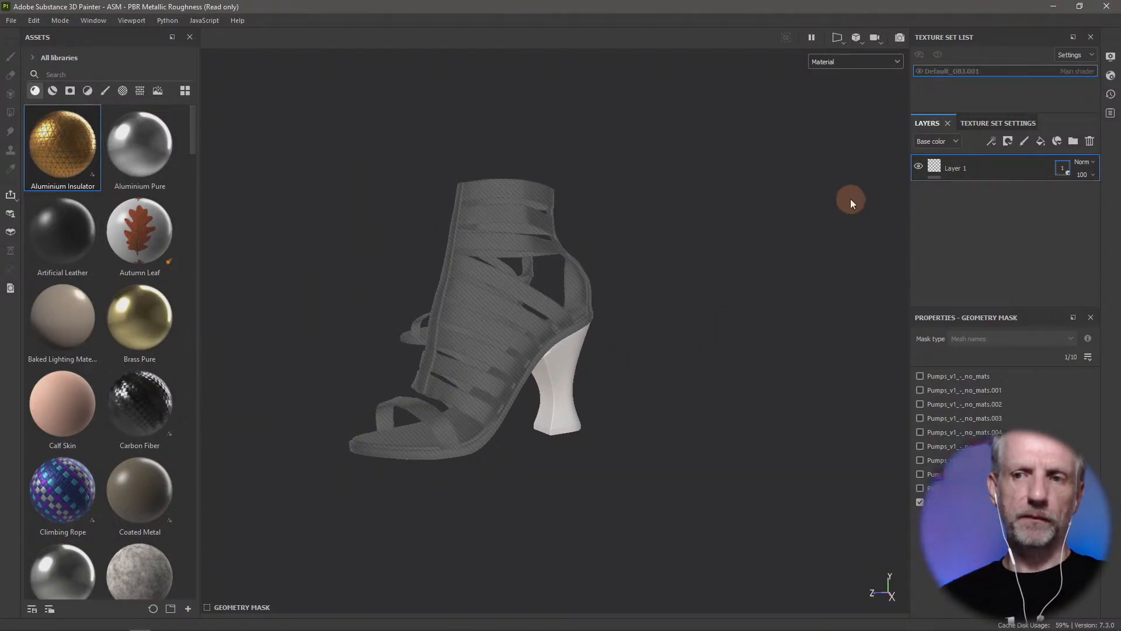
# Apply the Aluminium Insulator material to the shoes as a new fill layer and delete the empty Layer 1
pyautogui.click(934, 166)
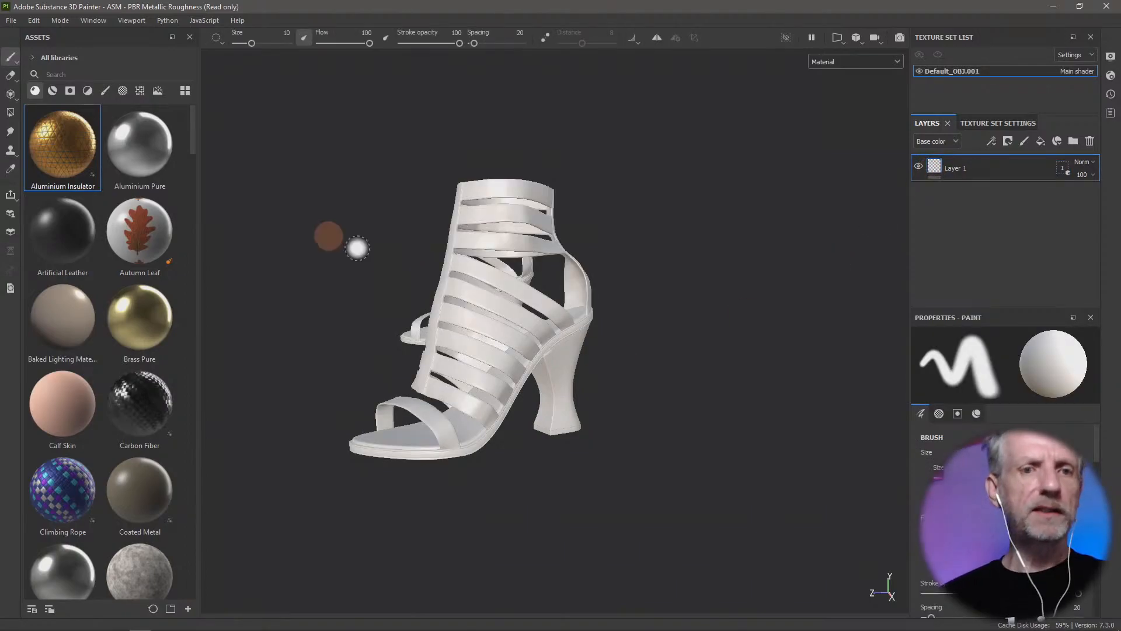
pyautogui.moveTo(64, 142); pyautogui.dragTo(550, 379)
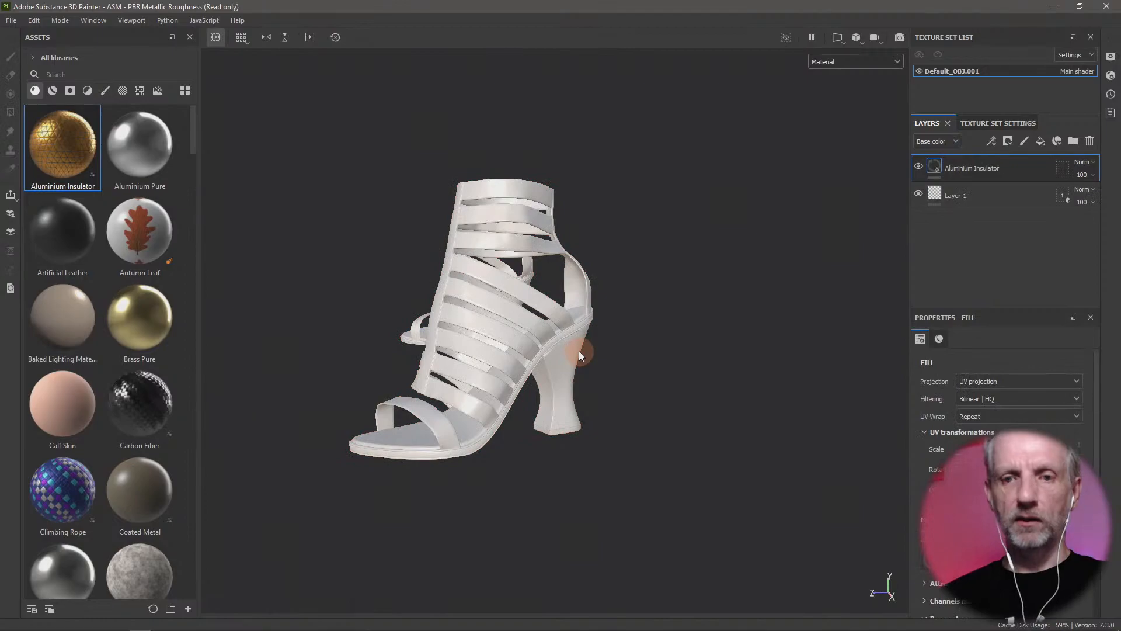
pyautogui.keyDown('alt'); pyautogui.moveTo(661, 356); pyautogui.dragTo(636, 363); pyautogui.keyUp('alt')
pyautogui.scroll(3, 635, 364)
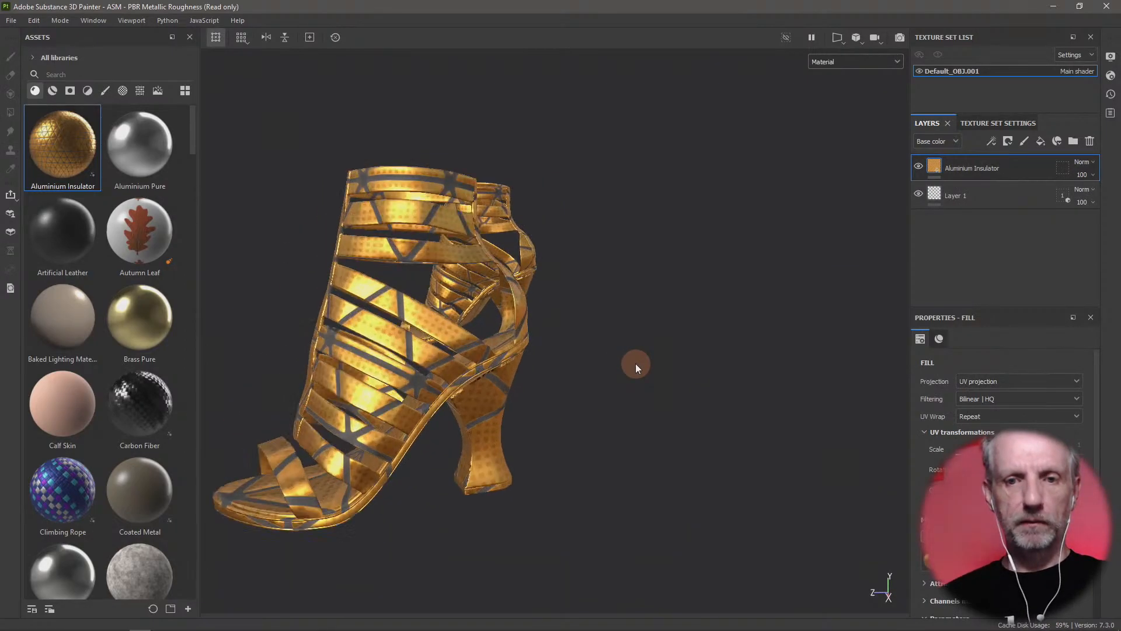
pyautogui.scroll(1, 635, 363)
pyautogui.keyDown('alt'); pyautogui.moveTo(635, 363); pyautogui.dragTo(669, 355, button='middle'); pyautogui.keyUp('alt')
pyautogui.scroll(-5, 689, 341)
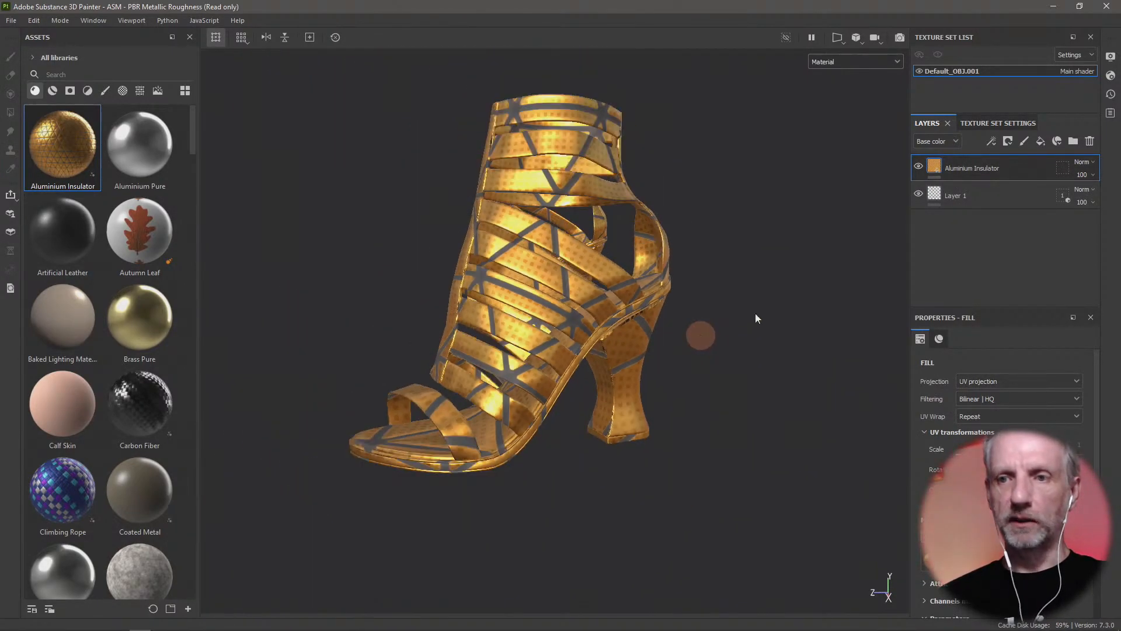
pyautogui.click(1006, 193)
pyautogui.click(1089, 142)
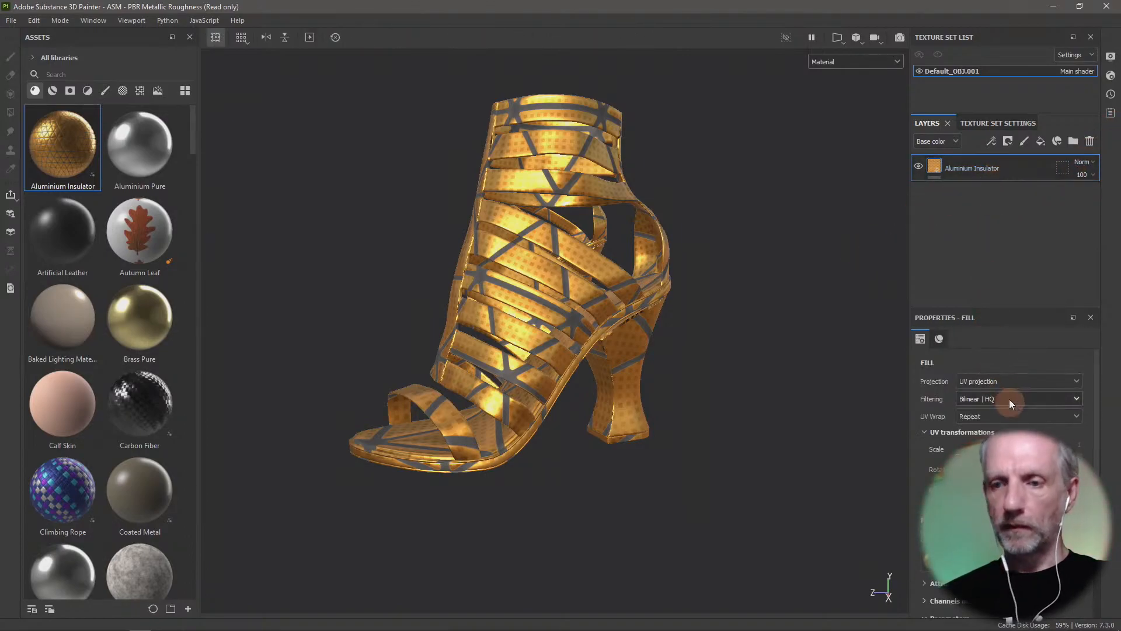
# Limit the Aluminium Insulator layer's geometry mask to the heel mesh only
pyautogui.click(1064, 168)
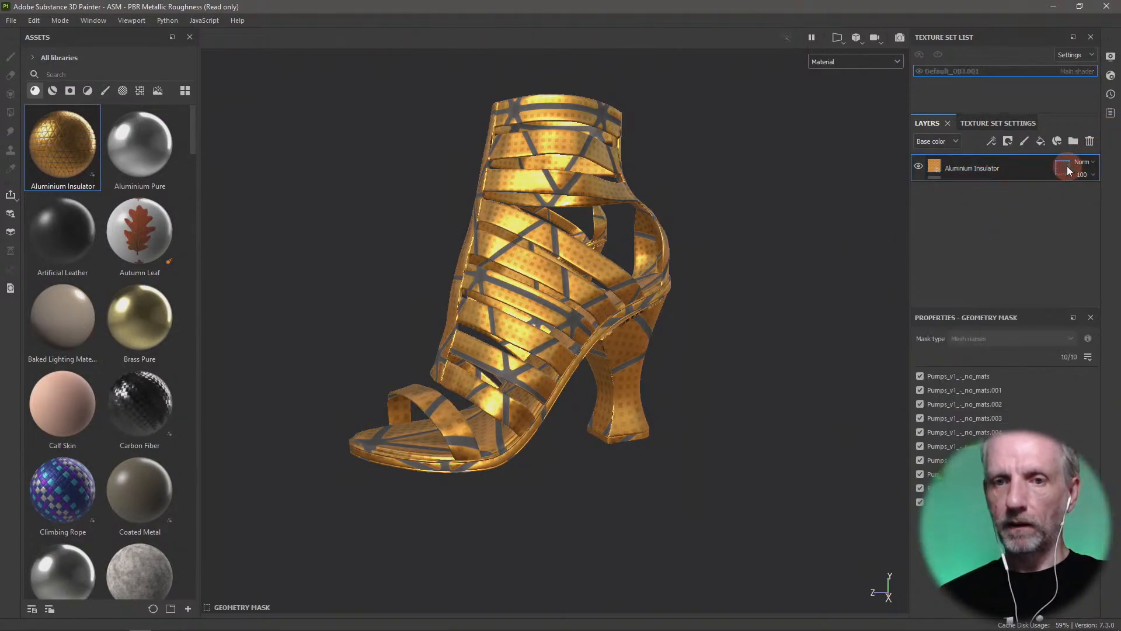
pyautogui.moveTo(286, 72); pyautogui.dragTo(757, 497)
pyautogui.click(636, 409)
pyautogui.keyDown('alt'); pyautogui.moveTo(737, 425); pyautogui.dragTo(695, 444); pyautogui.keyUp('alt')
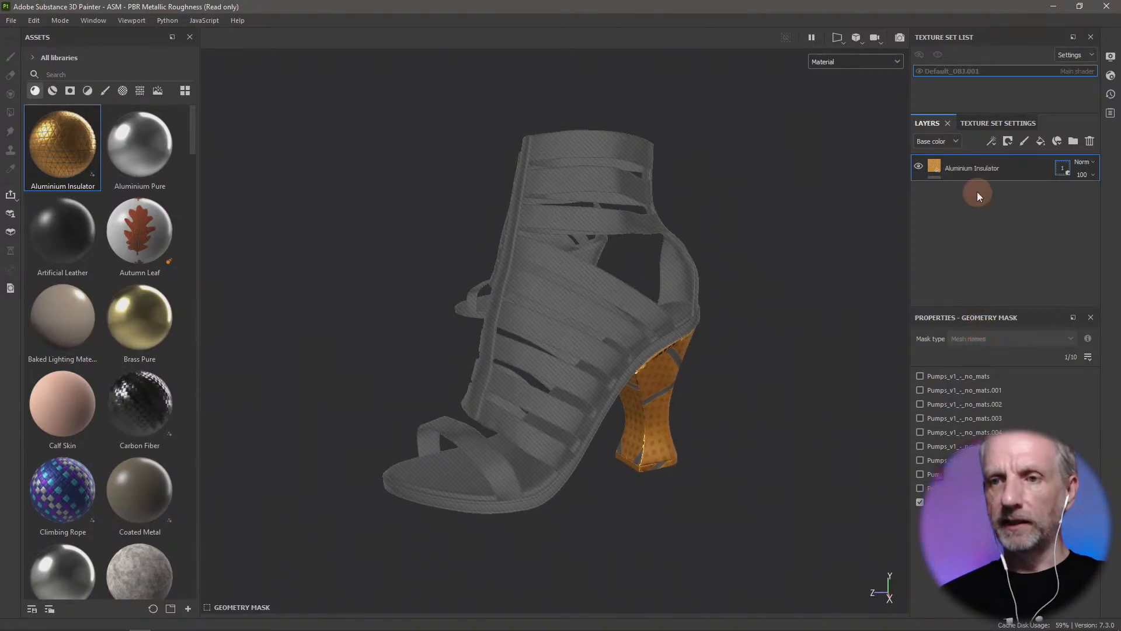
# Set the UV scale of the Aluminium Insulator layer on the heel to about 6.52
pyautogui.click(934, 168)
pyautogui.scroll(-3, 1004, 467)
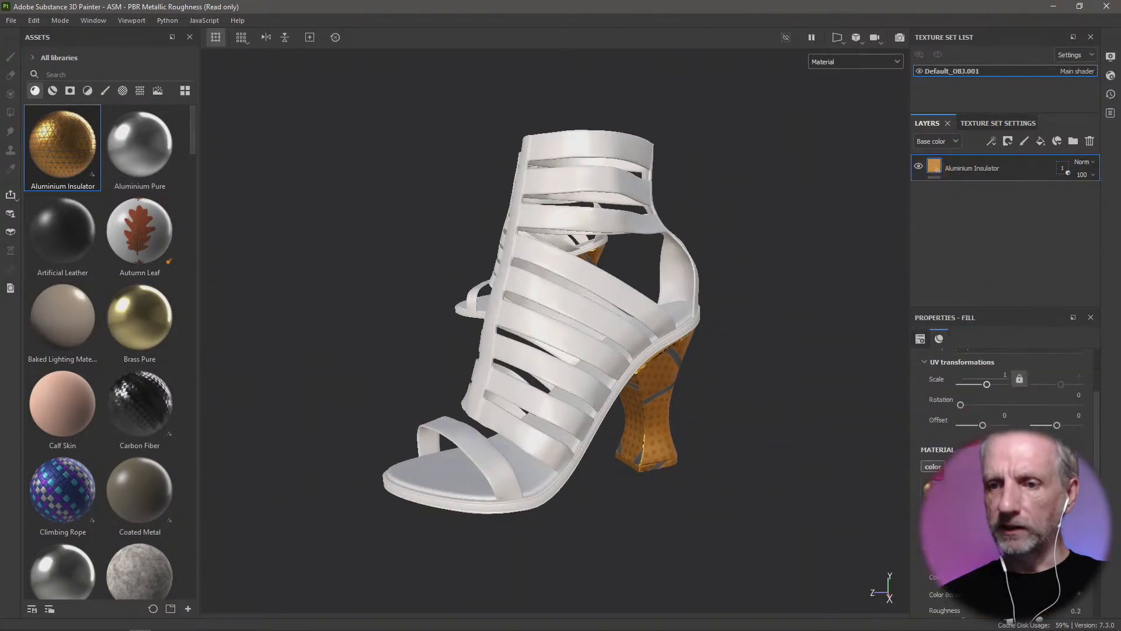
pyautogui.moveTo(987, 383); pyautogui.dragTo(1009, 390)
pyautogui.keyDown('alt'); pyautogui.moveTo(801, 420); pyautogui.dragTo(828, 424); pyautogui.keyUp('alt')
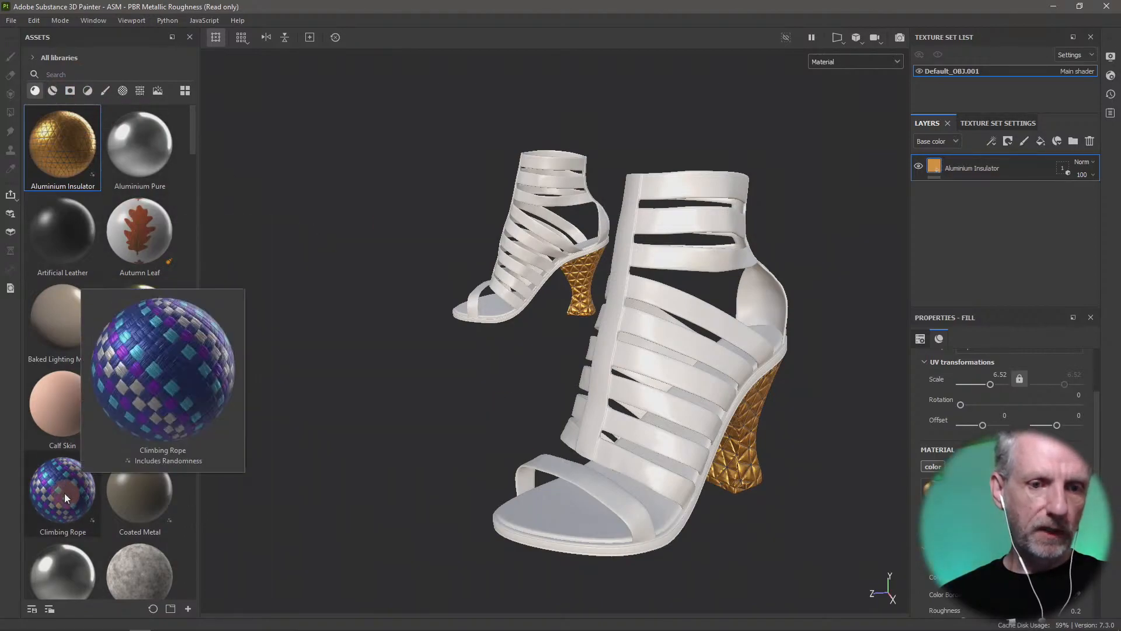
# Cover only the insole with a Climbing Rope fill layer, using a geometry mask and a UV scale of about -9.04
pyautogui.moveTo(65, 493); pyautogui.dragTo(584, 524)
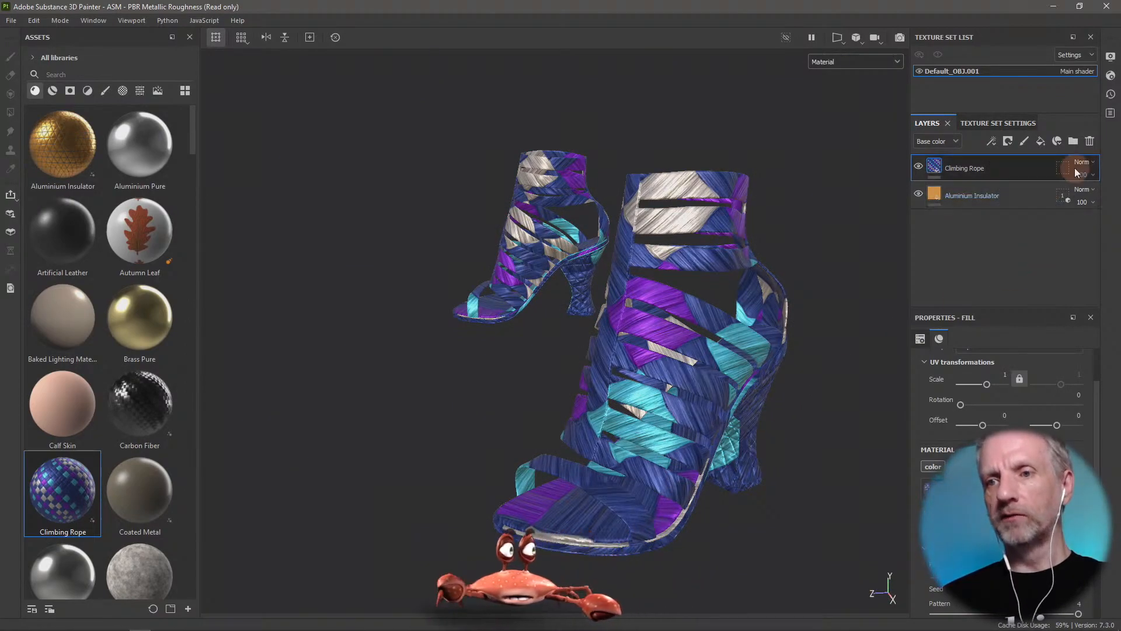
pyautogui.click(1062, 170)
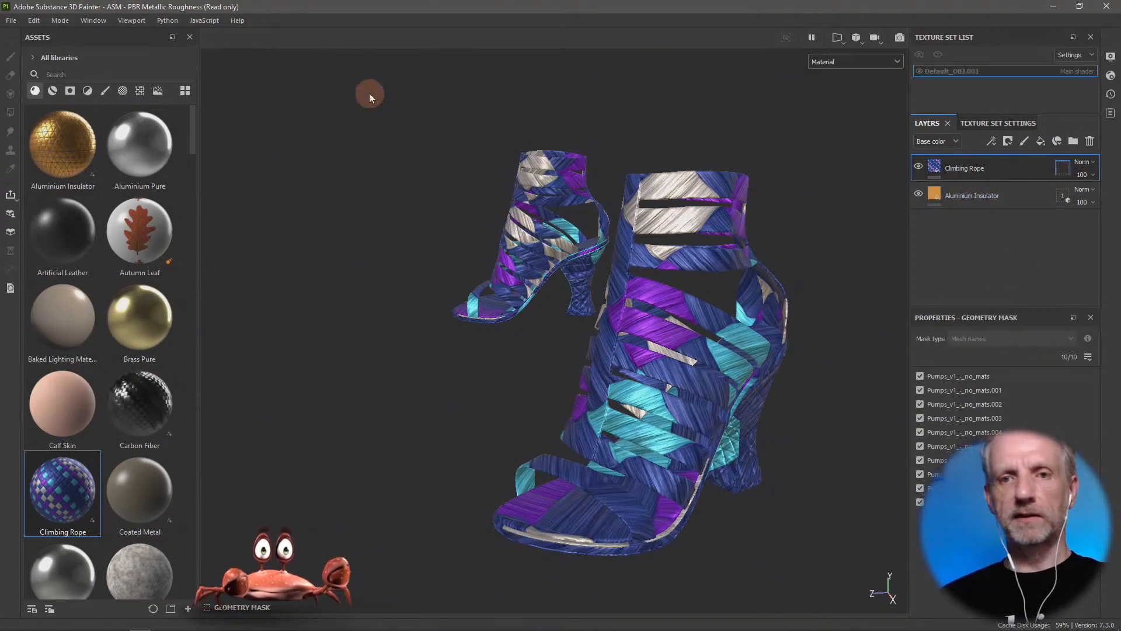
pyautogui.keyDown('ctrl'); pyautogui.moveTo(373, 93); pyautogui.dragTo(810, 567); pyautogui.keyUp('ctrl')
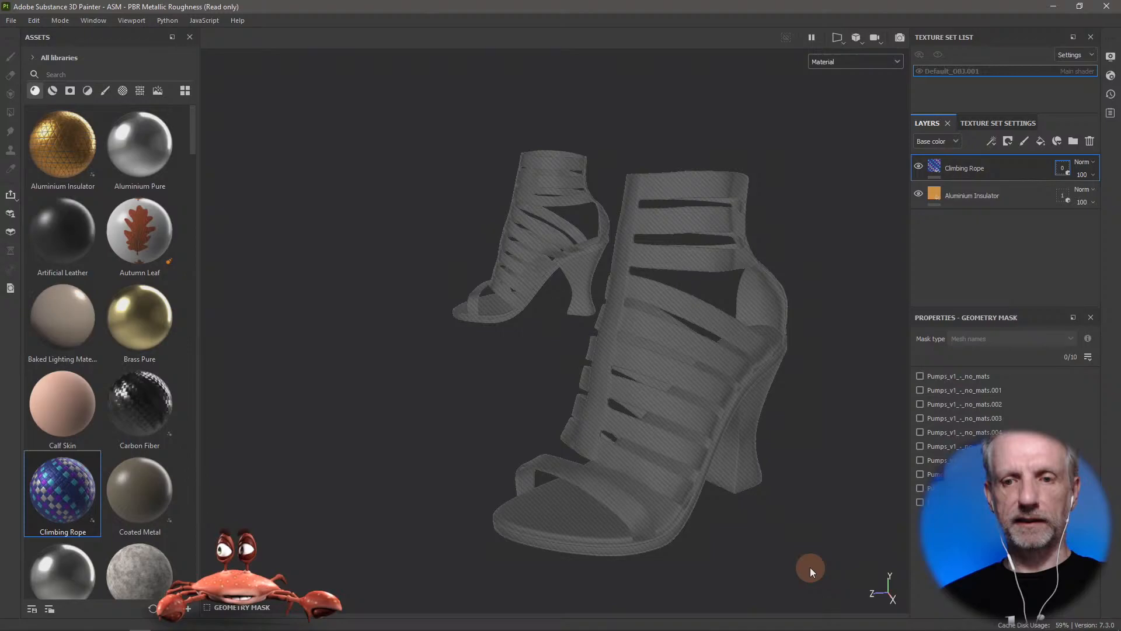
pyautogui.click(577, 511)
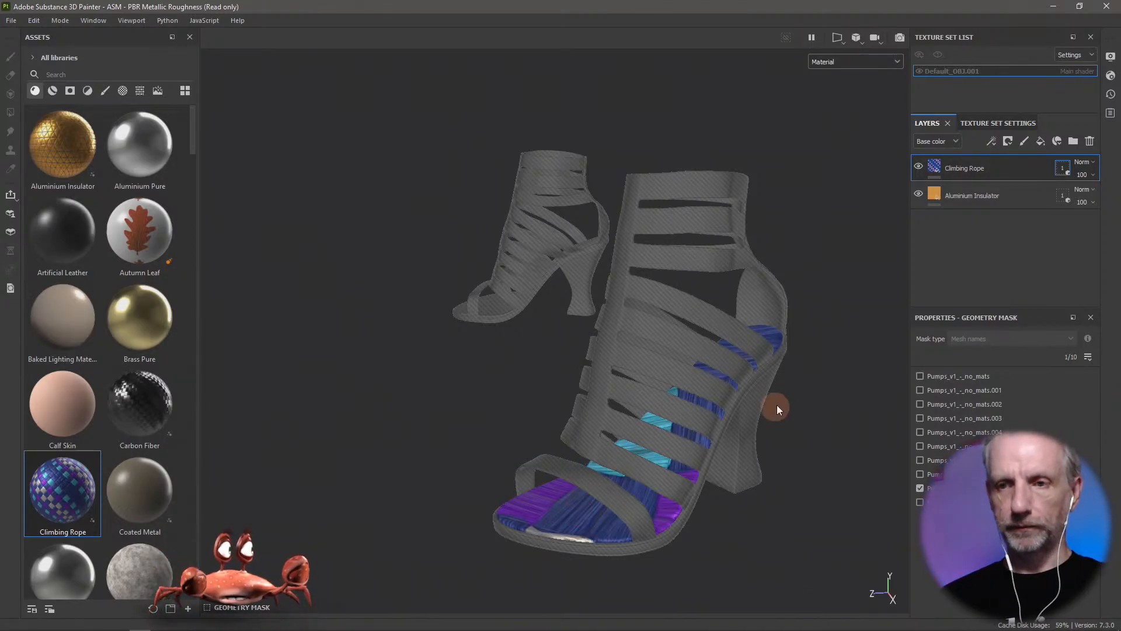
pyautogui.click(933, 169)
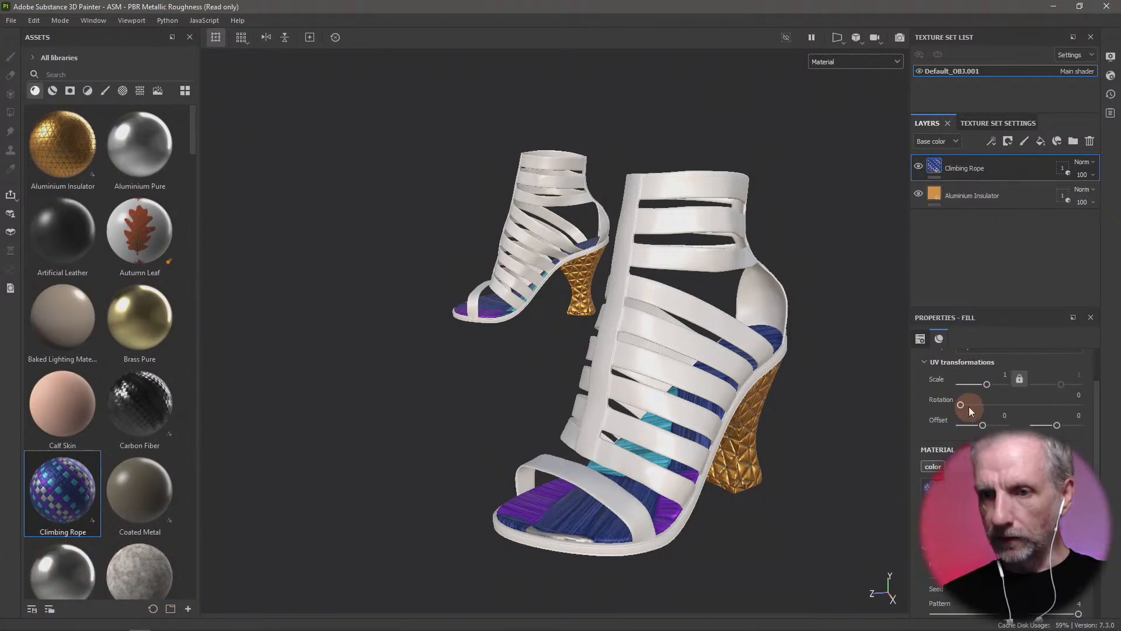
pyautogui.moveTo(990, 390); pyautogui.dragTo(973, 388)
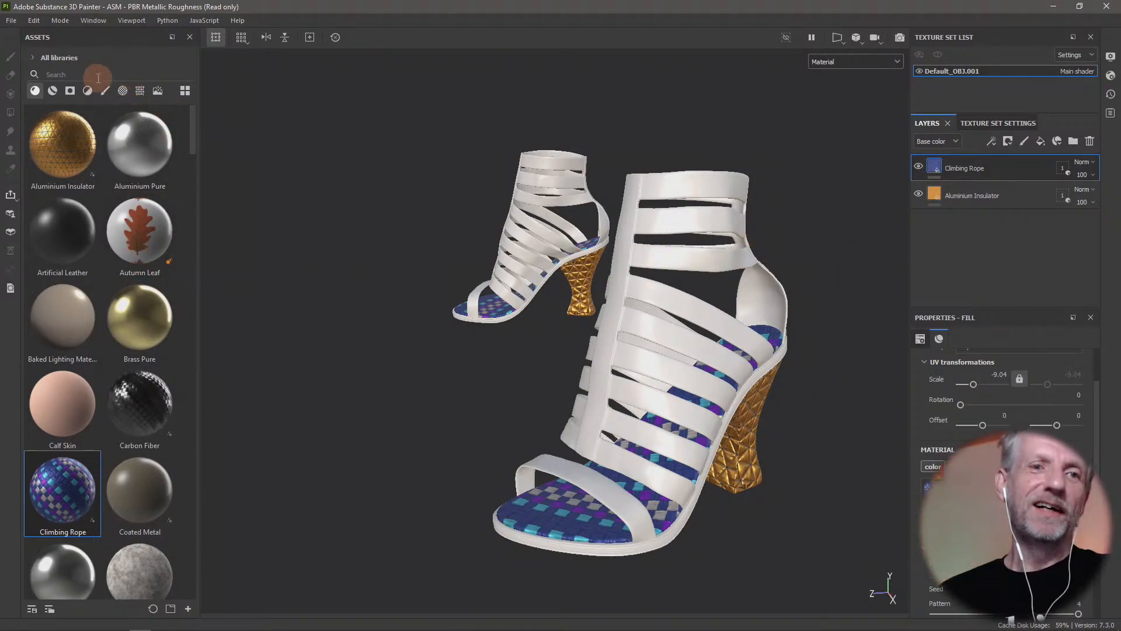
# Search the assets for suede and apply the Suede Brushed Downwards material to the shoes as a new fill layer
pyautogui.write('suede')
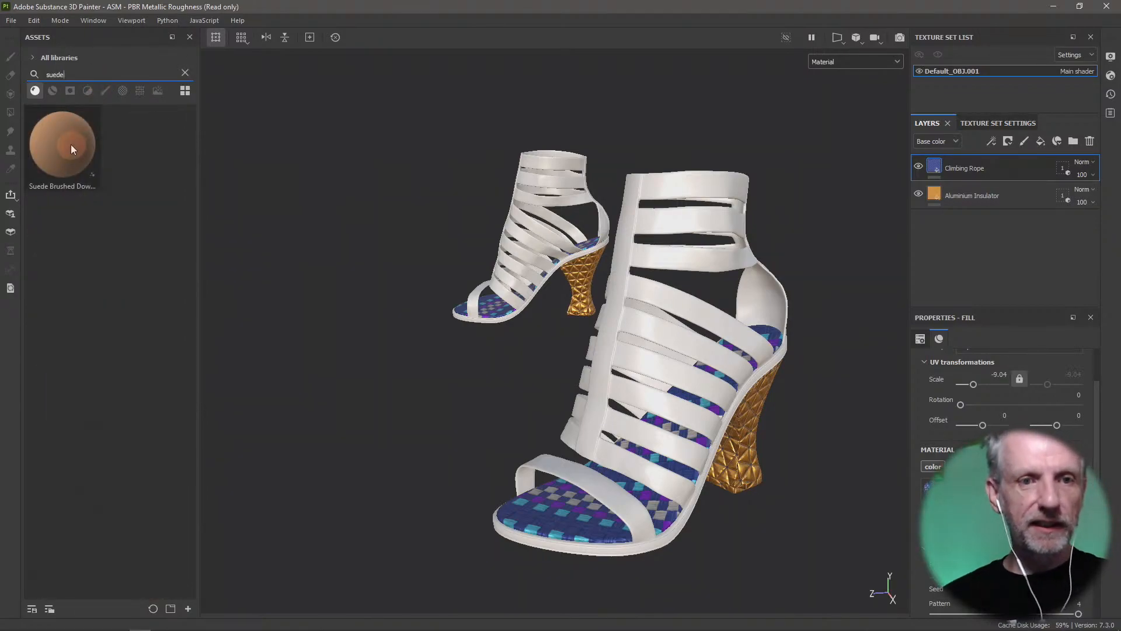
pyautogui.moveTo(71, 144)
pyautogui.mouseDown()
pyautogui.moveTo(543, 283)
pyautogui.moveTo(657, 337)
pyautogui.mouseUp()
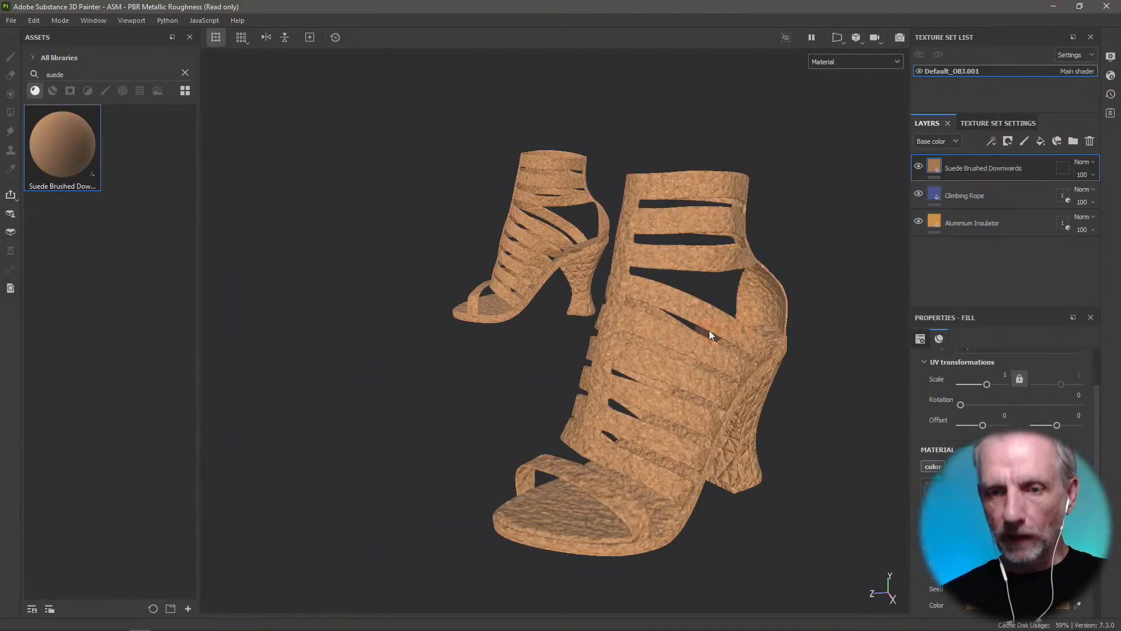
pyautogui.scroll(5, 709, 331)
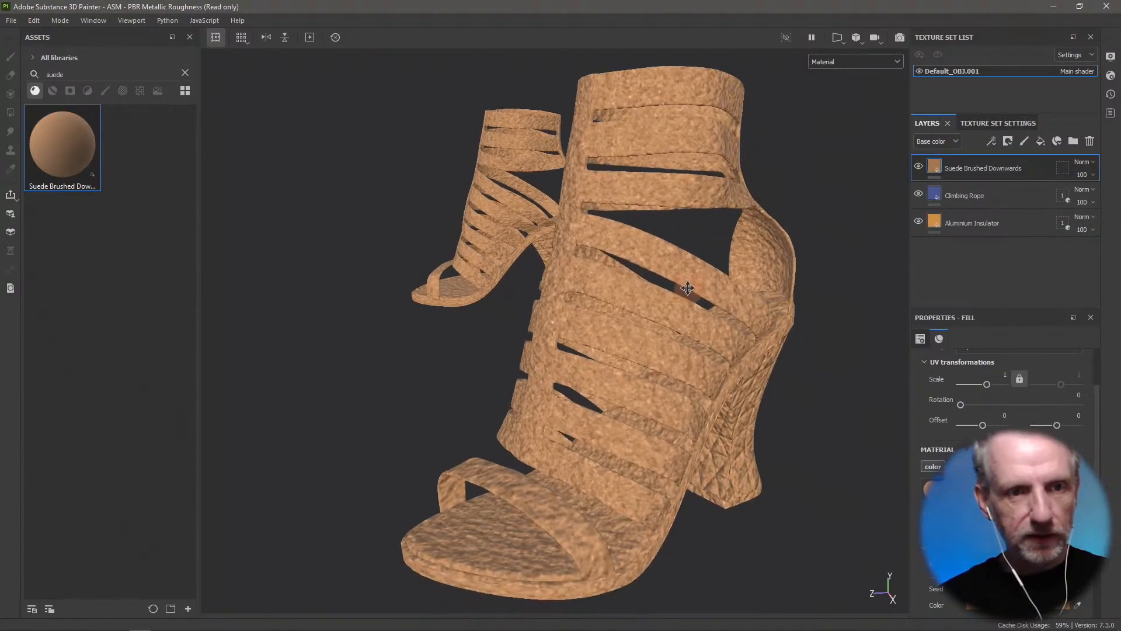
pyautogui.keyDown('alt'); pyautogui.moveTo(688, 288); pyautogui.dragTo(659, 253, button='middle'); pyautogui.keyUp('alt')
pyautogui.scroll(2, 664, 254)
pyautogui.scroll(-3, 664, 255)
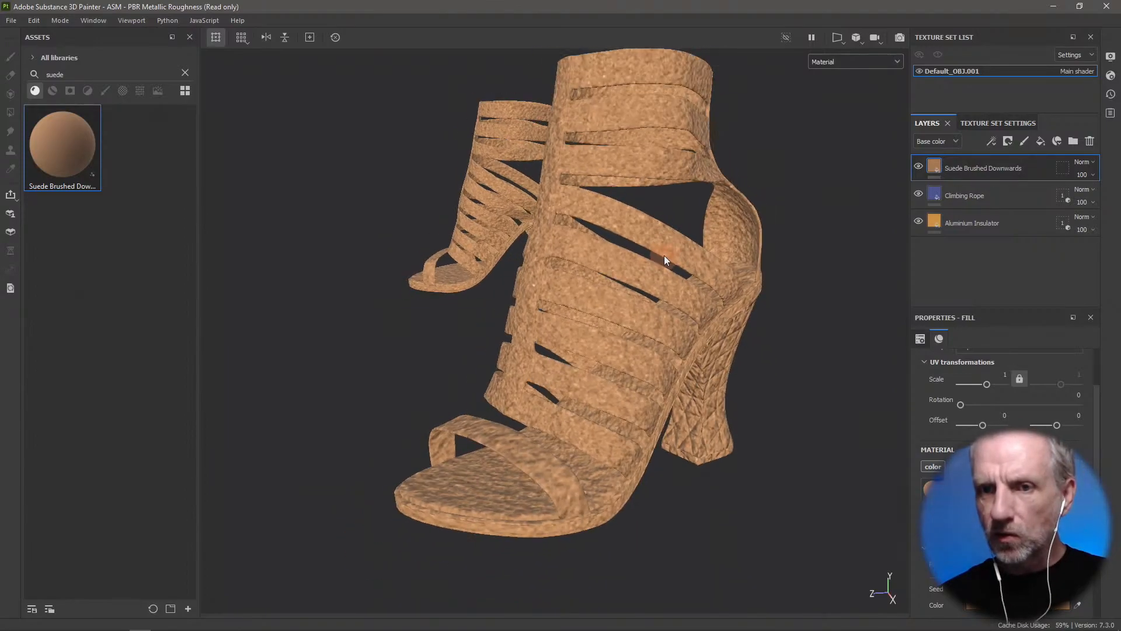
# Limit the Suede Brushed Downwards layer's geometry mask to the mesh of the ankle and upper straps
pyautogui.click(1061, 170)
pyautogui.scroll(-1, 454, 95)
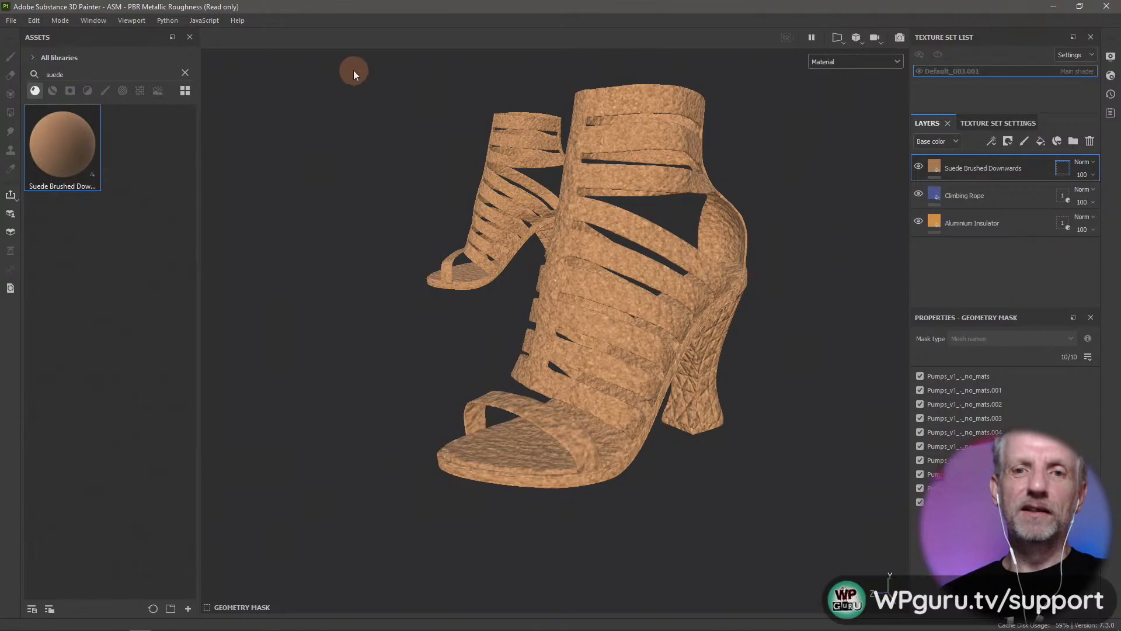
pyautogui.moveTo(353, 70); pyautogui.dragTo(783, 534)
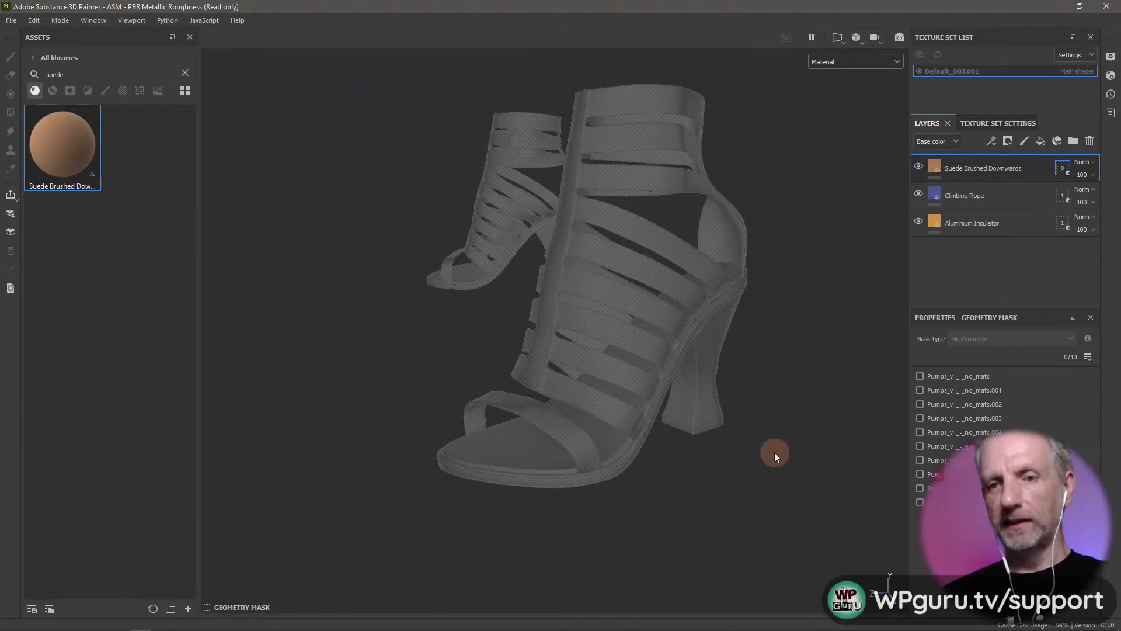
pyautogui.click(637, 306)
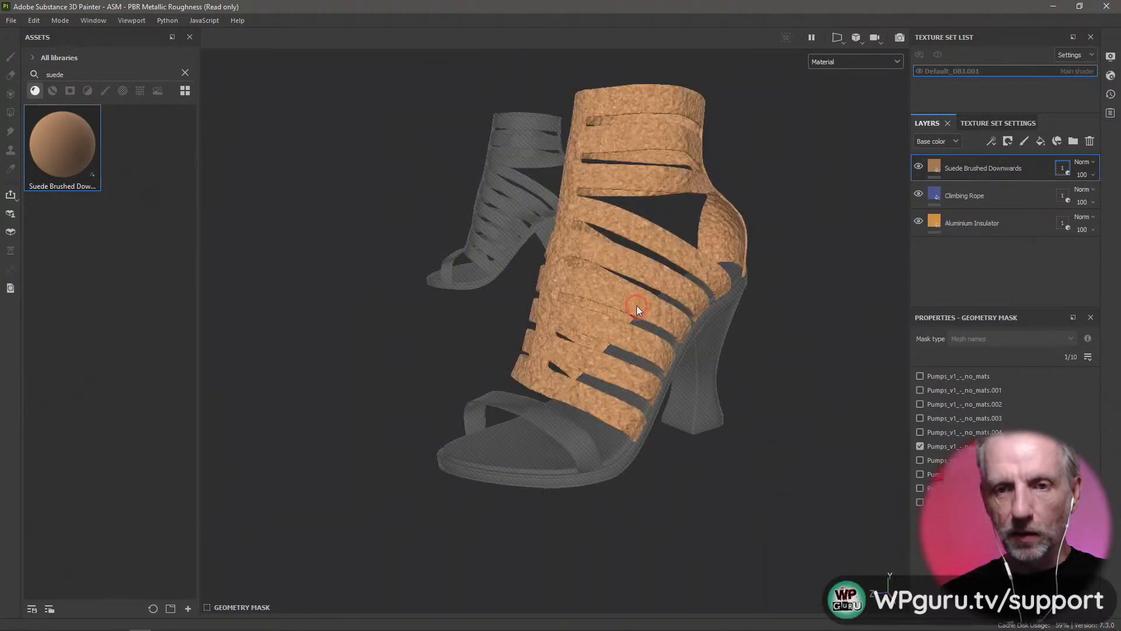
# Add the toe strap to the Suede Brushed Downwards geometry mask and change the suede colour to a deep magenta pink
pyautogui.click(545, 414)
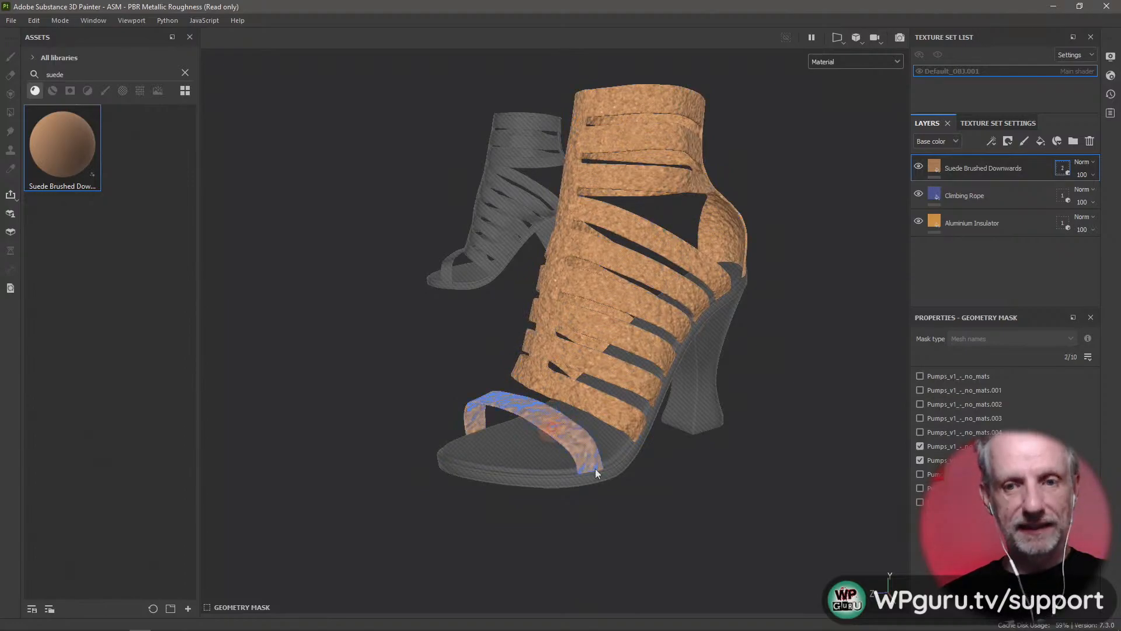
pyautogui.moveTo(759, 555)
pyautogui.keyDown('alt'); pyautogui.mouseDown()
pyautogui.moveTo(690, 556)
pyautogui.moveTo(648, 533)
pyautogui.moveTo(718, 558)
pyautogui.moveTo(742, 554)
pyautogui.mouseUp(); pyautogui.keyUp('alt')
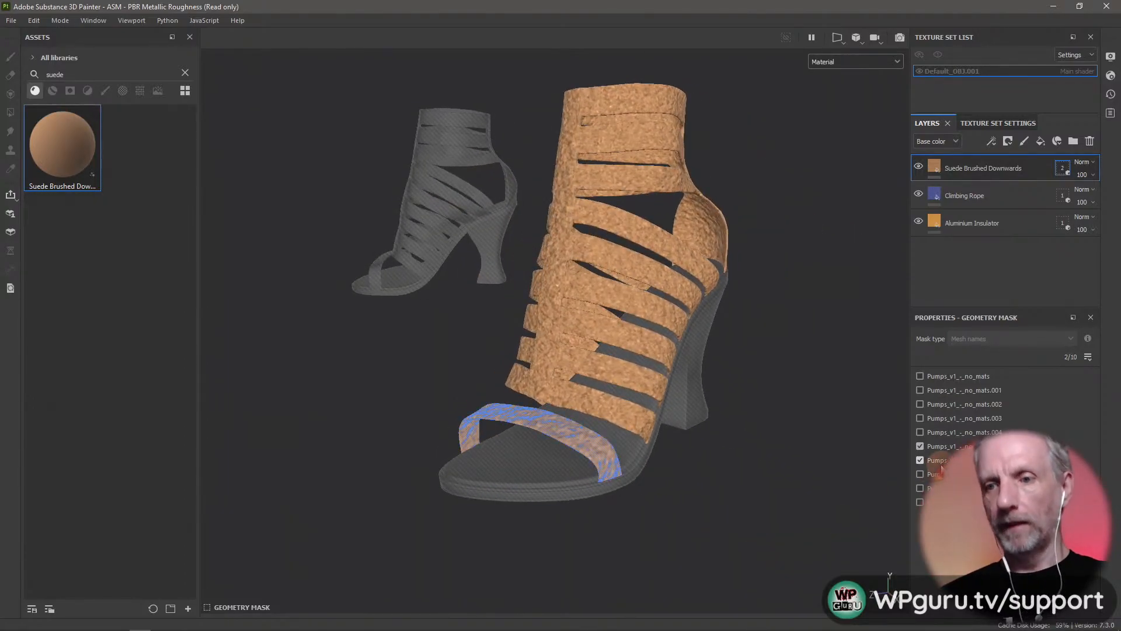
pyautogui.click(935, 166)
pyautogui.scroll(-3, 951, 436)
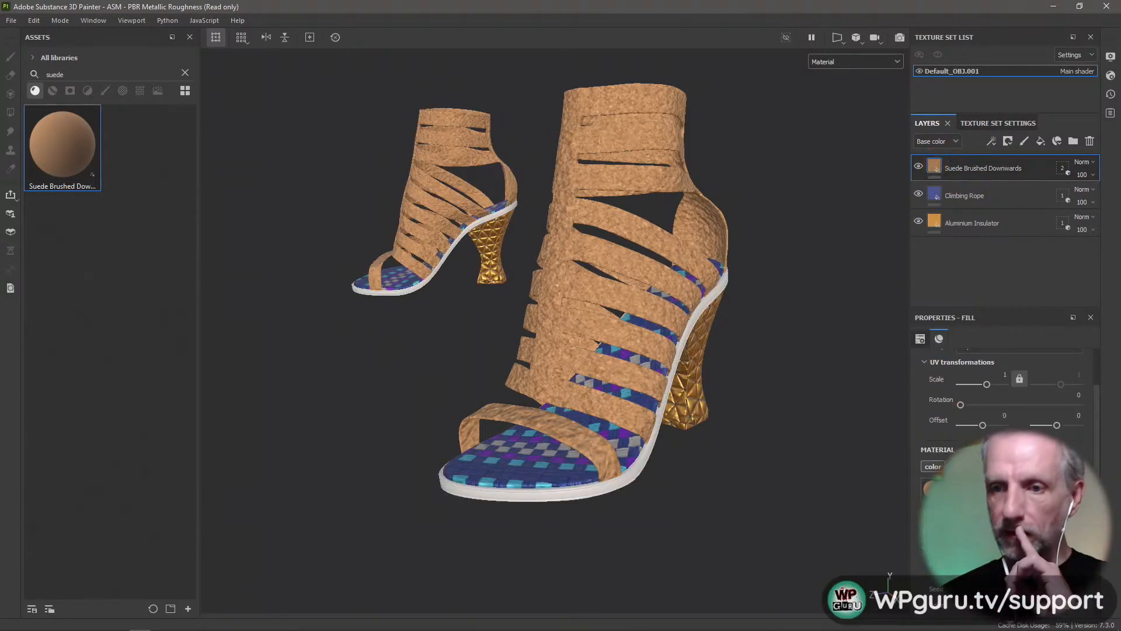
pyautogui.scroll(-2, 940, 472)
pyautogui.click(949, 450)
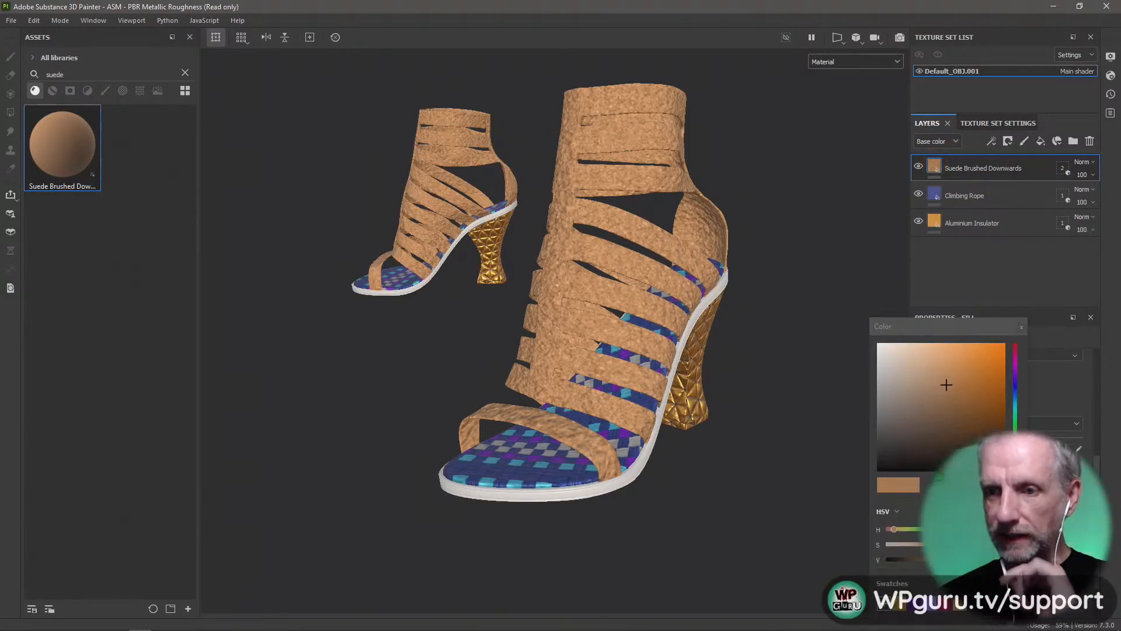
pyautogui.click(945, 606)
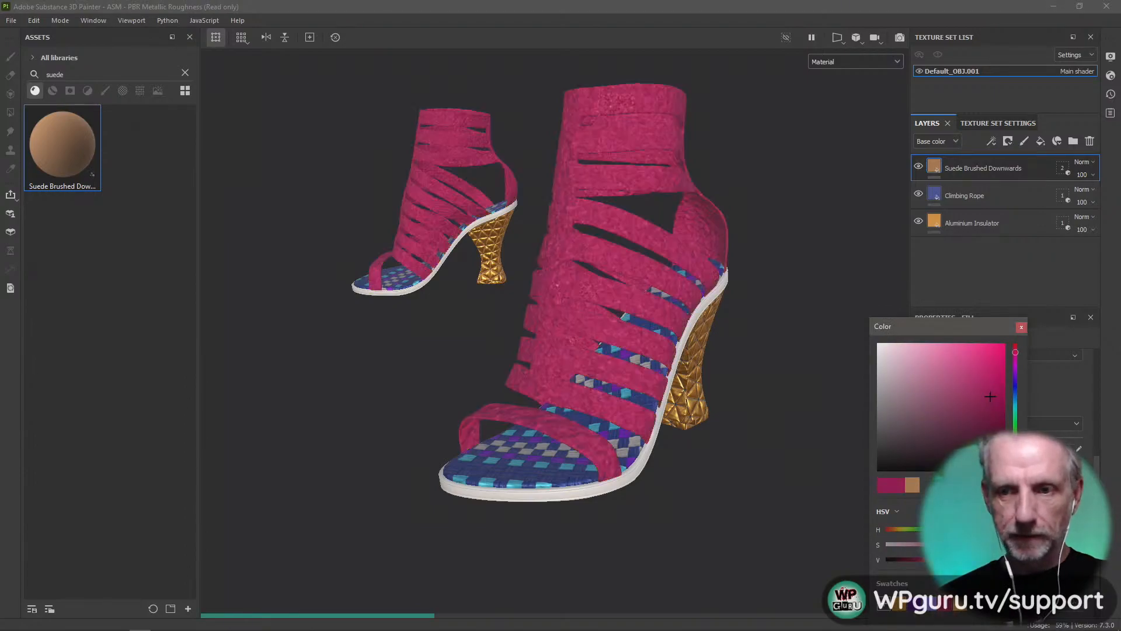
pyautogui.click(1021, 327)
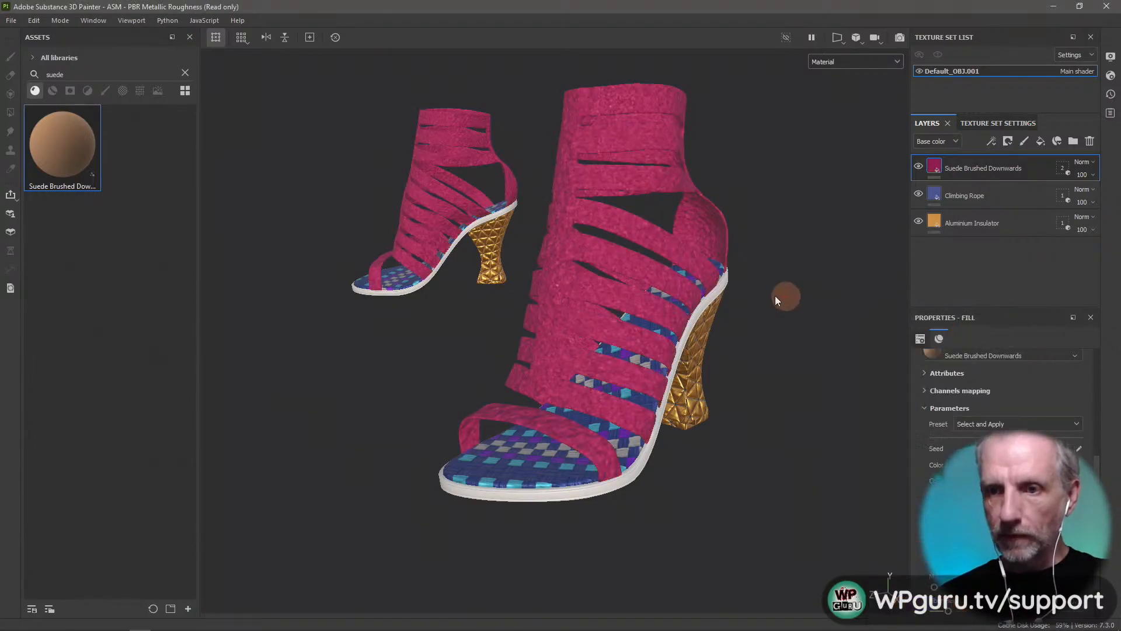
# Set the UV scale of the Suede Brushed Downwards layer to about 2.15
pyautogui.scroll(-3, 996, 421)
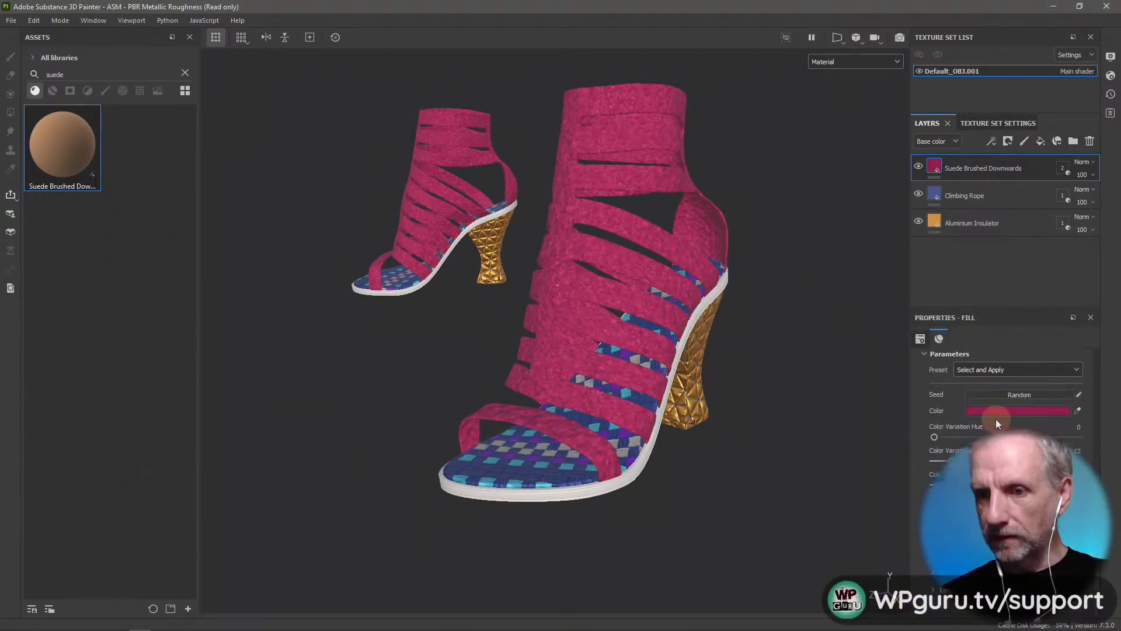
pyautogui.scroll(2, 996, 422)
pyautogui.moveTo(987, 435)
pyautogui.mouseDown()
pyautogui.moveTo(970, 439)
pyautogui.moveTo(988, 435)
pyautogui.mouseUp()
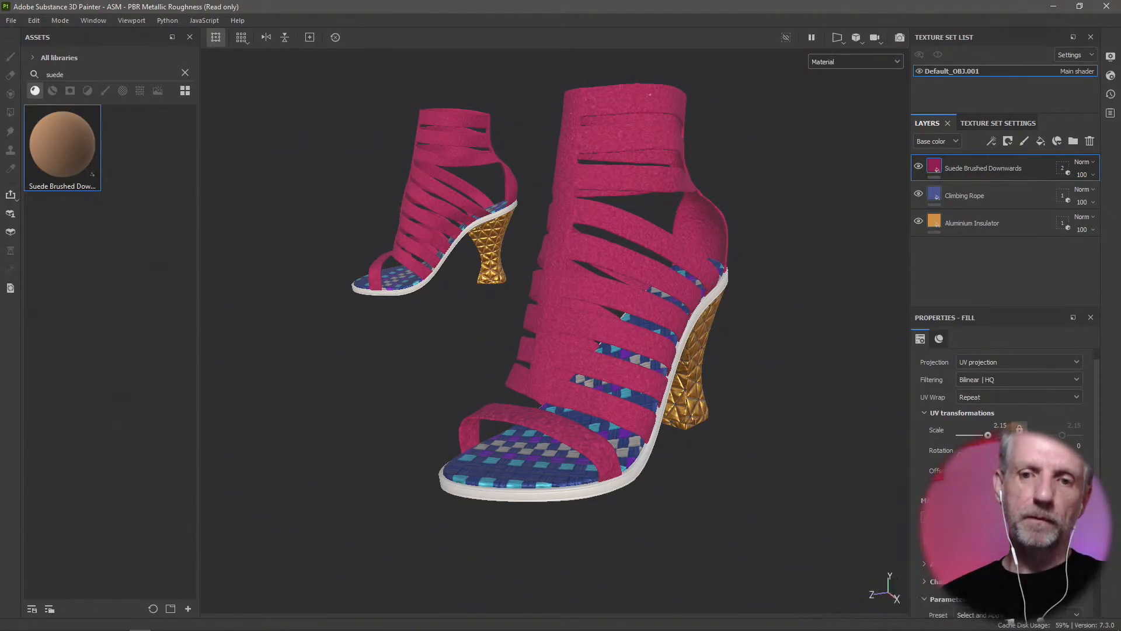
# Examine the straps, insole, heel and underside of the textured shoe from several angles
pyautogui.keyDown('alt'); pyautogui.moveTo(747, 368); pyautogui.dragTo(547, 389); pyautogui.keyUp('alt')
pyautogui.keyDown('alt'); pyautogui.moveTo(681, 396); pyautogui.dragTo(590, 442, button='middle'); pyautogui.keyUp('alt')
pyautogui.keyDown('alt'); pyautogui.moveTo(590, 442); pyautogui.dragTo(661, 455); pyautogui.keyUp('alt')
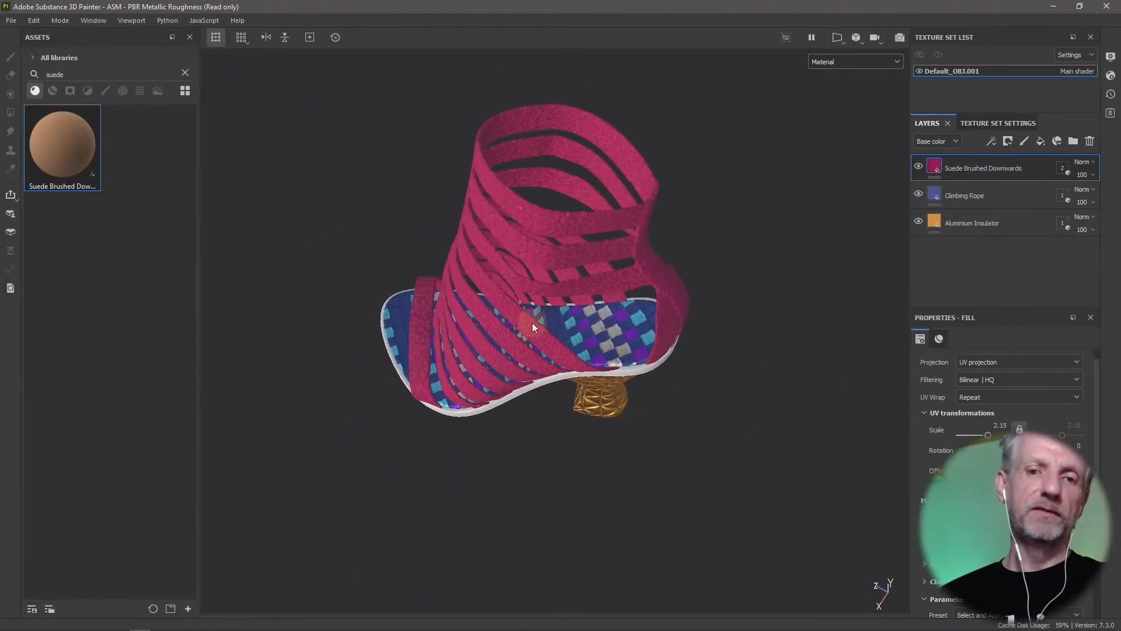
pyautogui.keyDown('alt'); pyautogui.moveTo(533, 322); pyautogui.dragTo(503, 139); pyautogui.keyUp('alt')
pyautogui.keyDown('alt'); pyautogui.moveTo(720, 299); pyautogui.dragTo(740, 288); pyautogui.keyUp('alt')
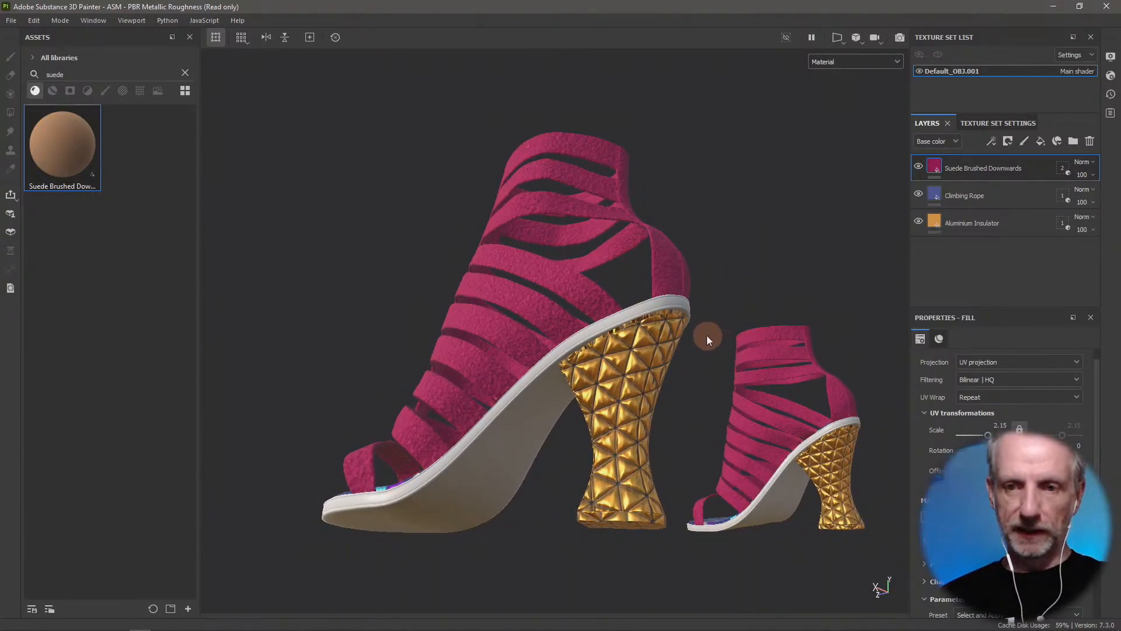
pyautogui.keyDown('alt'); pyautogui.moveTo(706, 336); pyautogui.dragTo(710, 293); pyautogui.keyUp('alt')
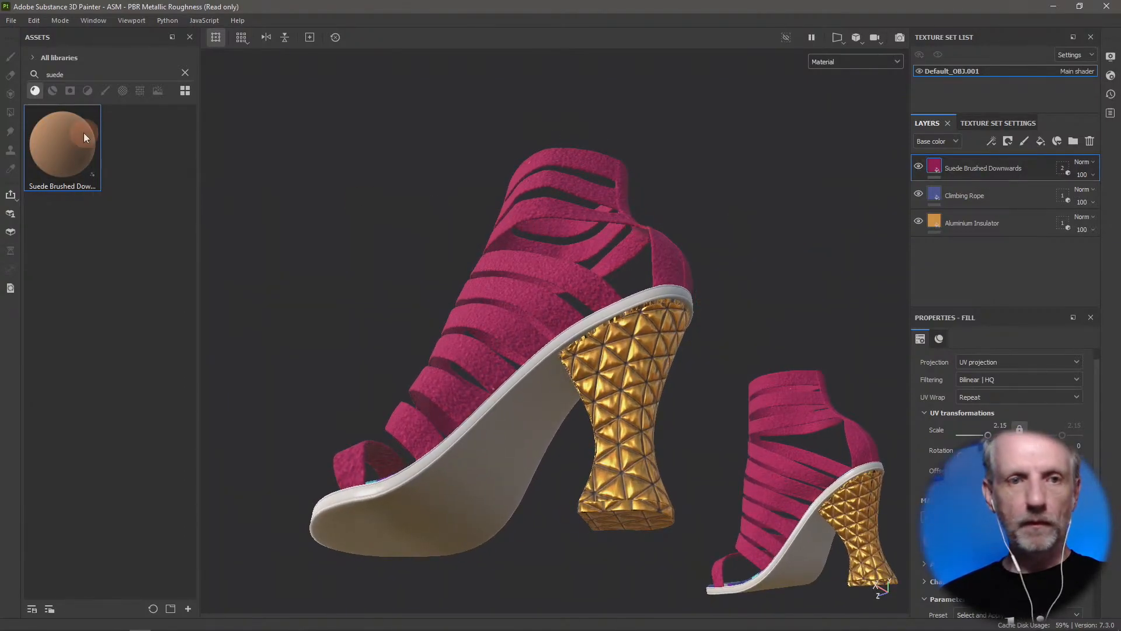
# Search the smart materials for scuff and apply Plastic Glossy Scuffed to the shoes
pyautogui.click(185, 72)
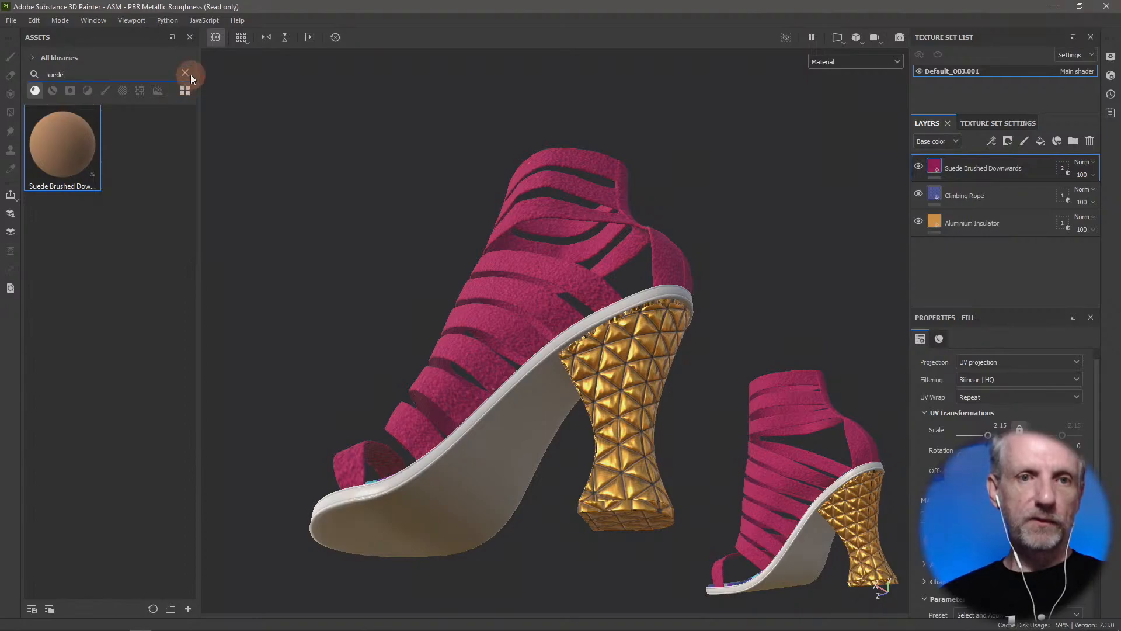
pyautogui.click(58, 89)
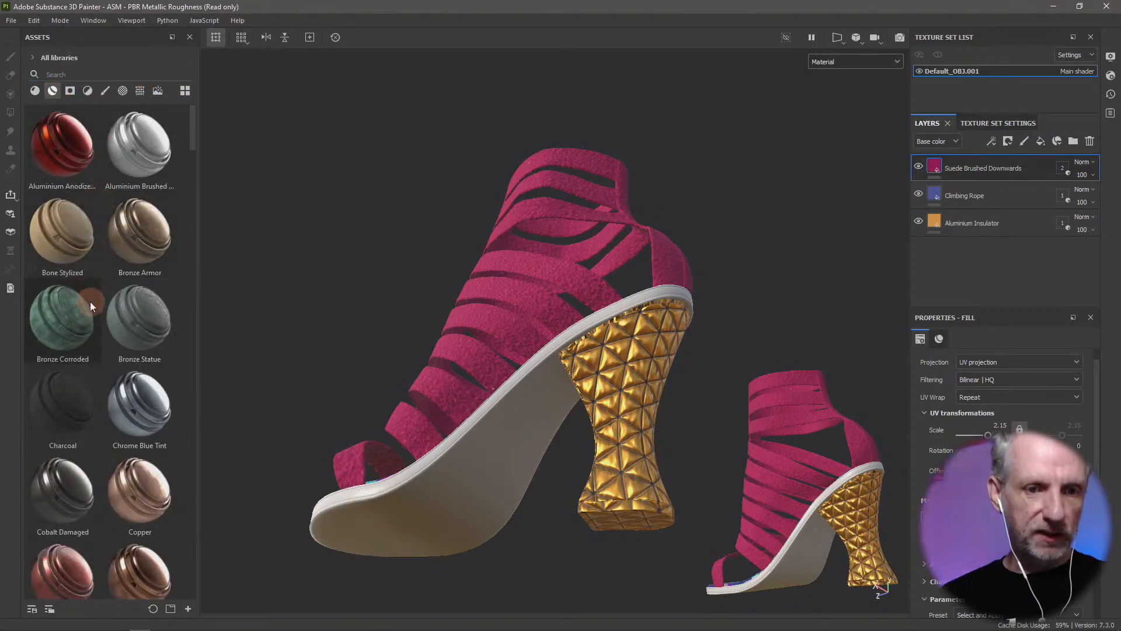
pyautogui.scroll(-5, 90, 301)
pyautogui.scroll(-5, 90, 301)
pyautogui.scroll(5, 90, 301)
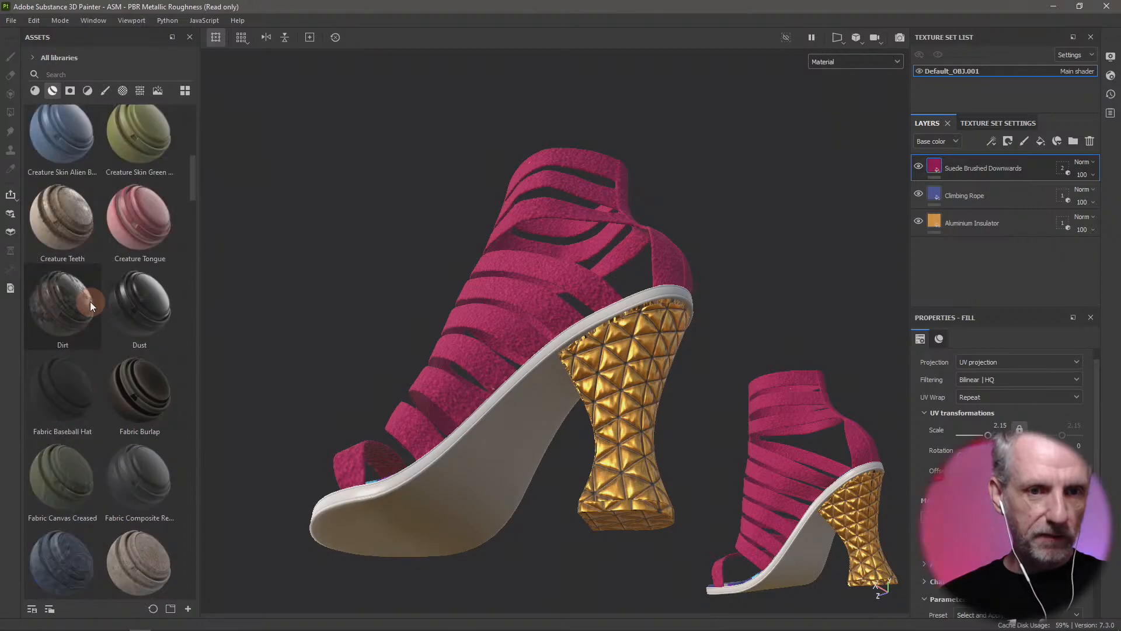
pyautogui.scroll(-5, 90, 302)
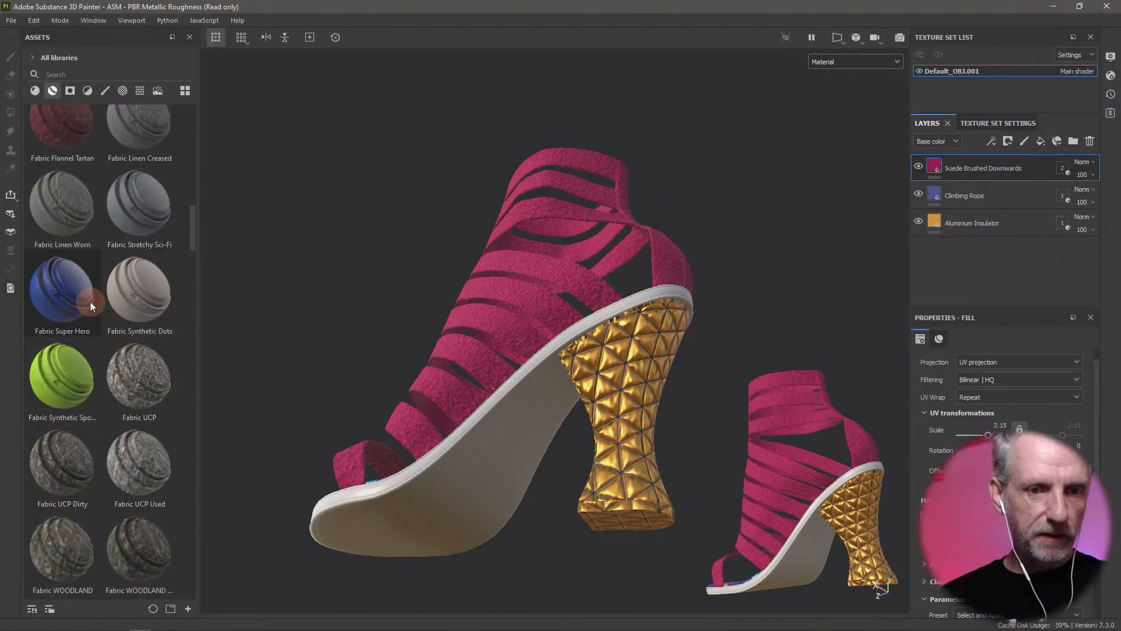
pyautogui.click(152, 70)
pyautogui.write('scuff')
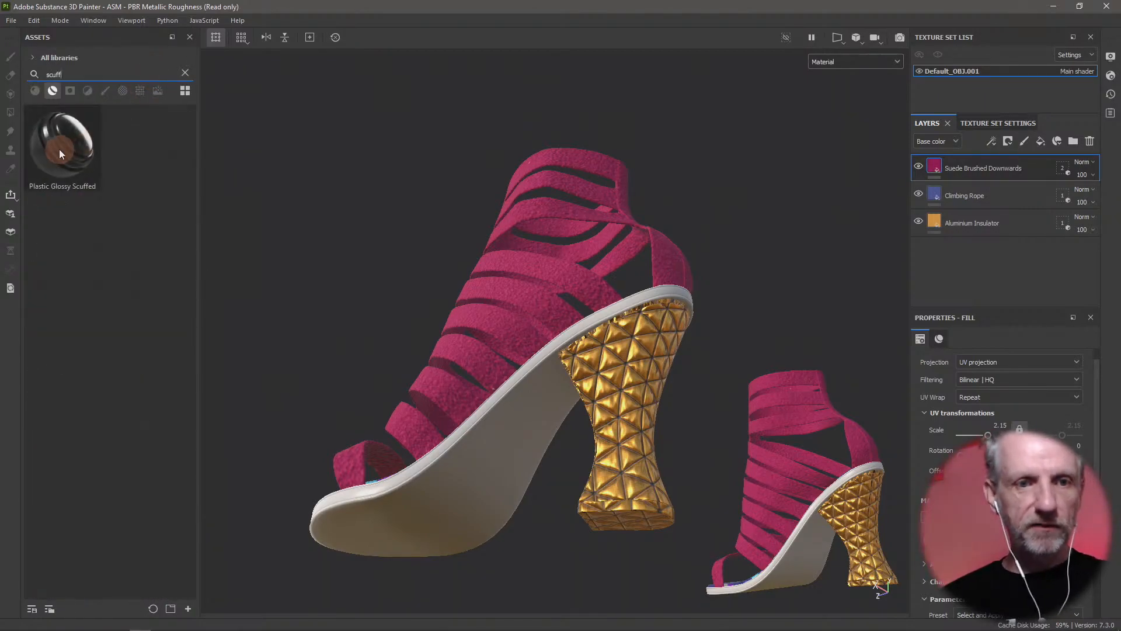
pyautogui.moveTo(58, 149); pyautogui.dragTo(385, 449)
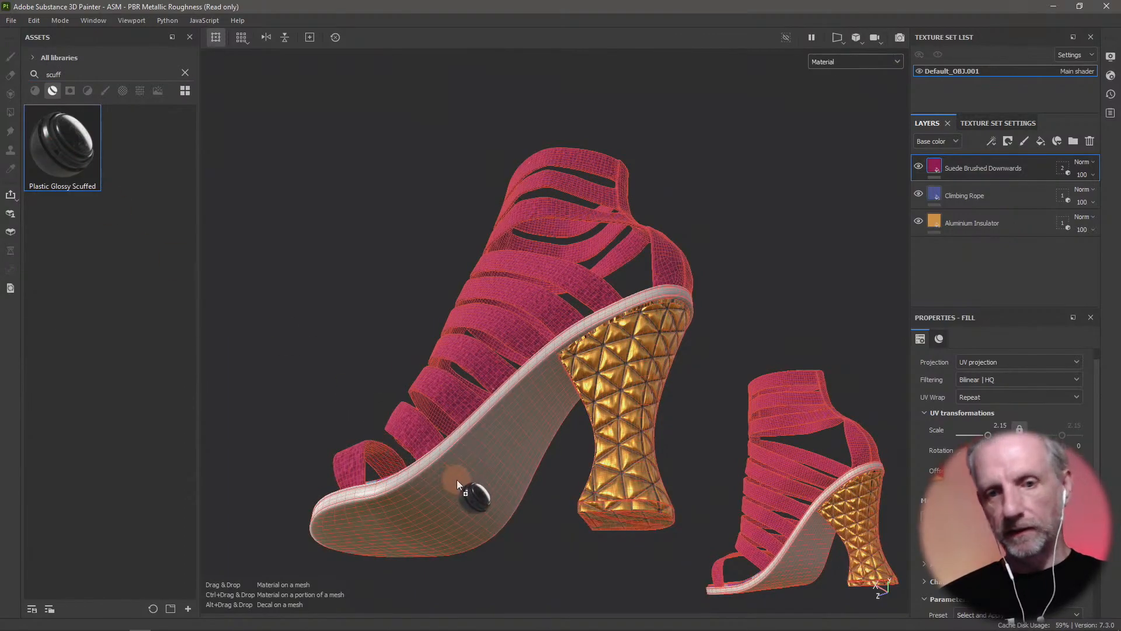
pyautogui.moveTo(462, 486); pyautogui.dragTo(462, 486)
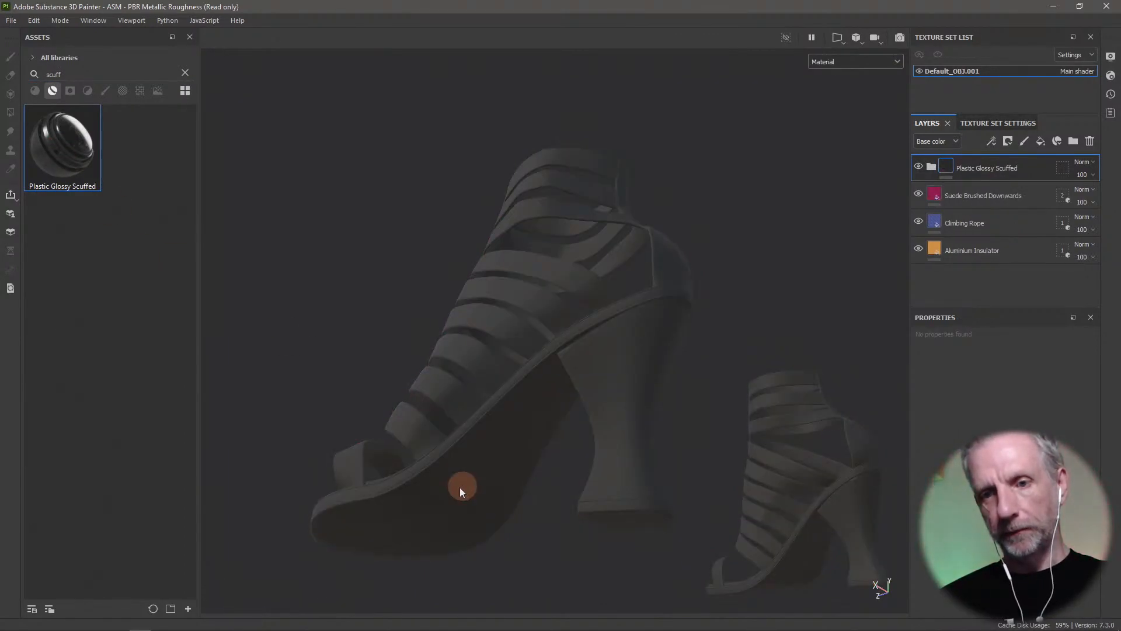
# Limit the Plastic Glossy Scuffed group's geometry mask to the sole mesh only
pyautogui.click(1063, 169)
pyautogui.scroll(-3, 699, 261)
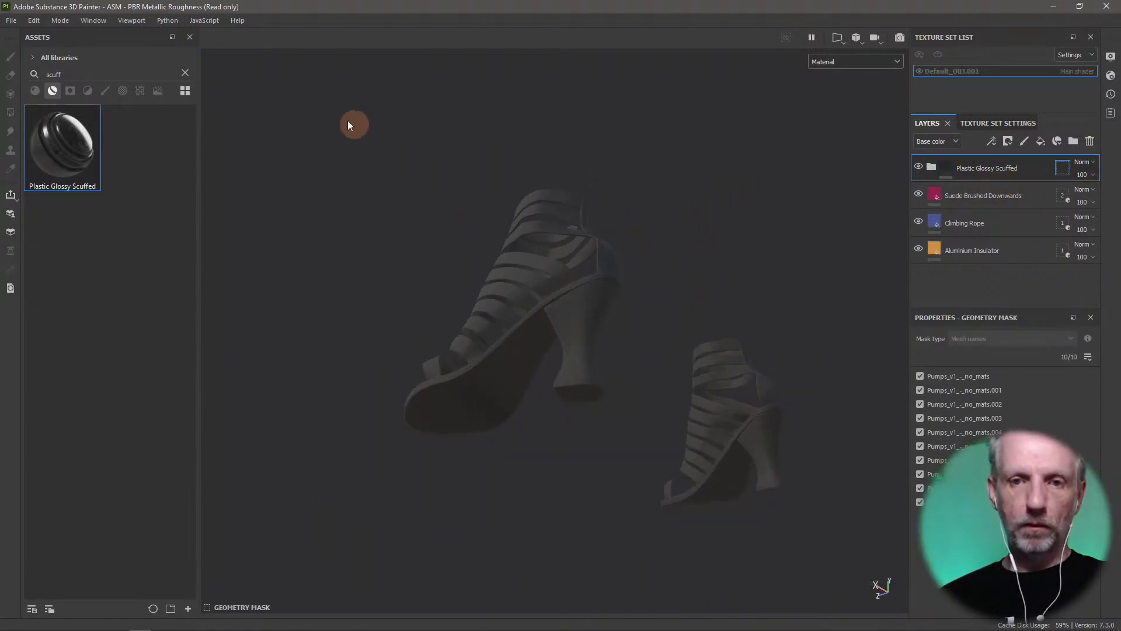
pyautogui.moveTo(348, 122)
pyautogui.mouseDown()
pyautogui.moveTo(620, 533)
pyautogui.moveTo(817, 580)
pyautogui.mouseUp()
pyautogui.click(502, 393)
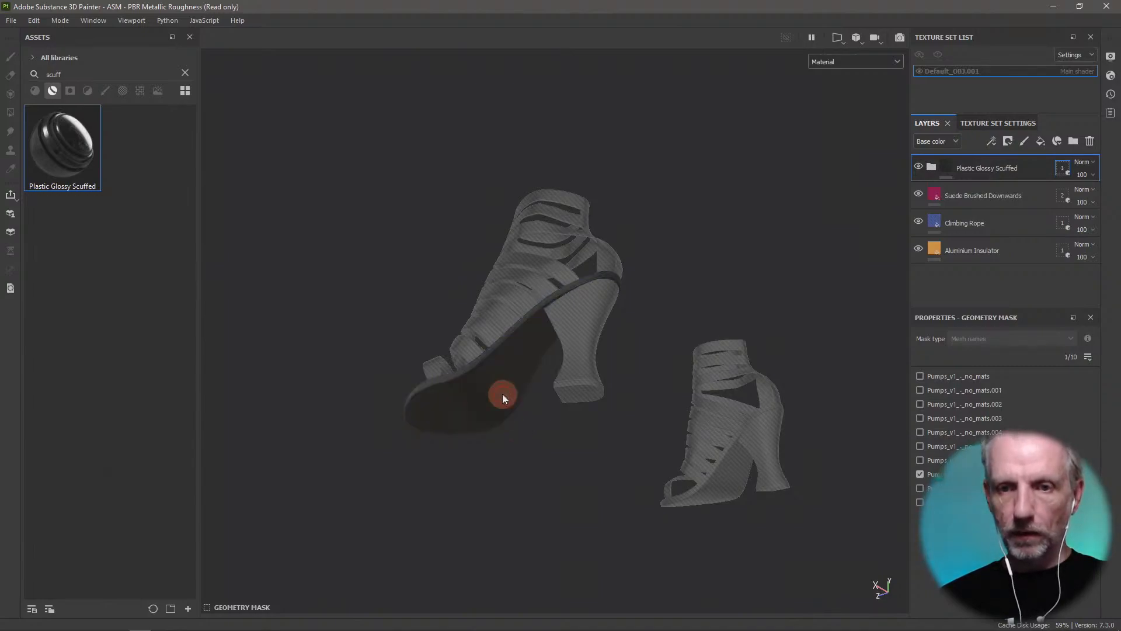
pyautogui.scroll(2, 524, 358)
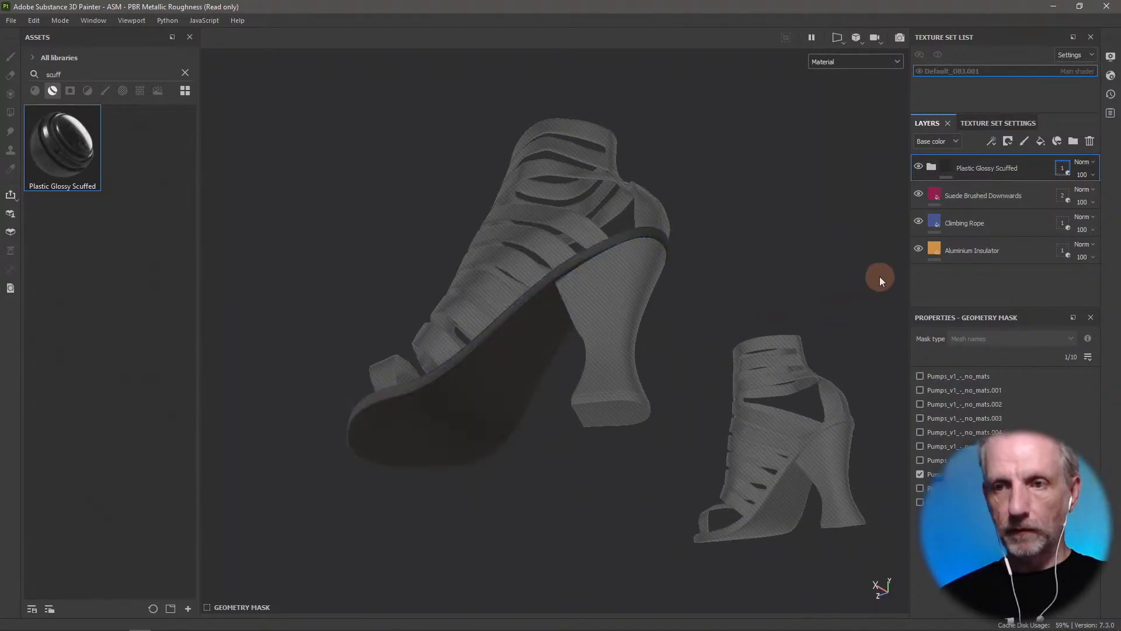
# Expand the Plastic Glossy Scuffed group and examine the sole up close and the whole pair of shoes
pyautogui.click(946, 167)
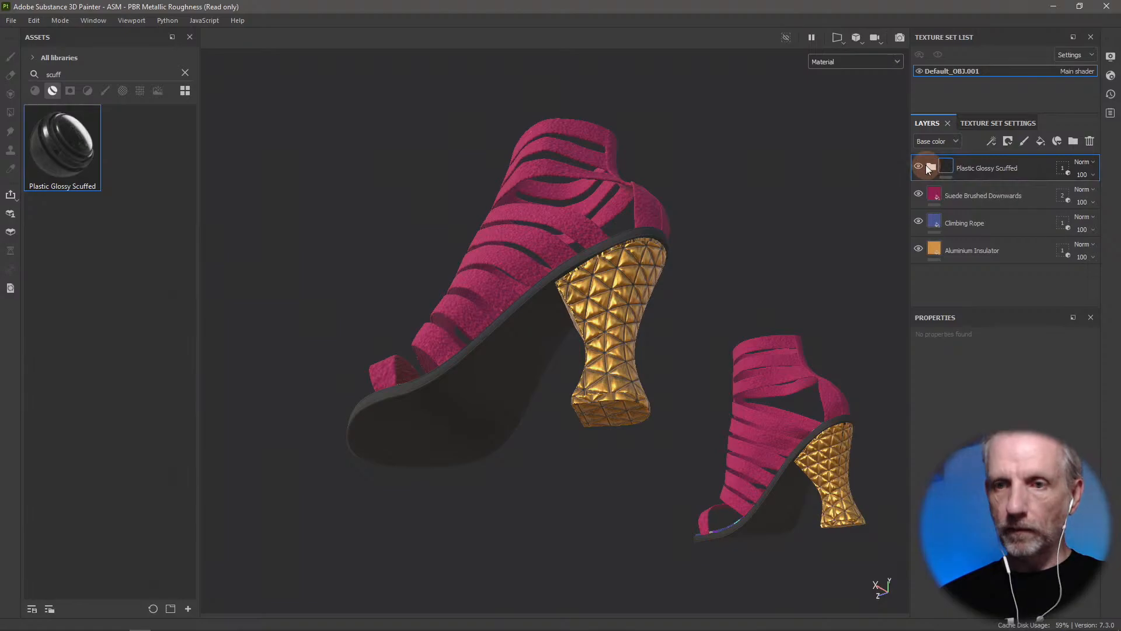
pyautogui.click(930, 166)
pyautogui.scroll(2, 587, 348)
pyautogui.scroll(1, 587, 348)
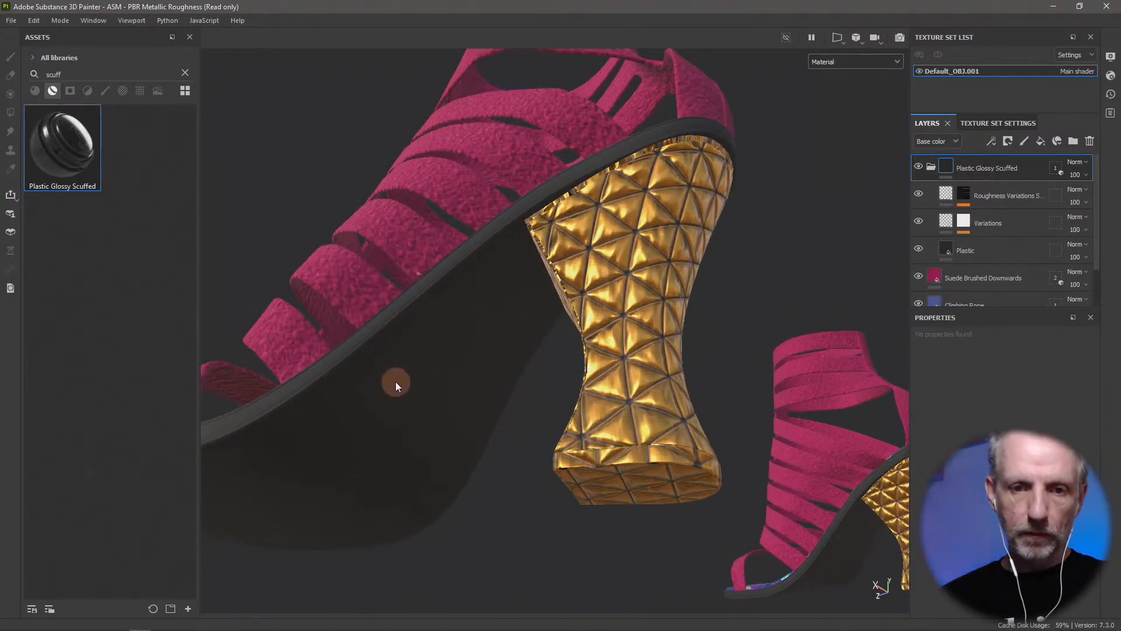
pyautogui.scroll(1, 395, 381)
pyautogui.scroll(-3, 502, 408)
pyautogui.moveTo(501, 411)
pyautogui.keyDown('alt'); pyautogui.mouseDown()
pyautogui.moveTo(538, 465)
pyautogui.moveTo(588, 490)
pyautogui.moveTo(501, 453)
pyautogui.moveTo(529, 430)
pyautogui.moveTo(656, 456)
pyautogui.moveTo(561, 453)
pyautogui.moveTo(524, 435)
pyautogui.moveTo(818, 446)
pyautogui.moveTo(580, 380)
pyautogui.moveTo(642, 432)
pyautogui.mouseUp(); pyautogui.keyUp('alt')
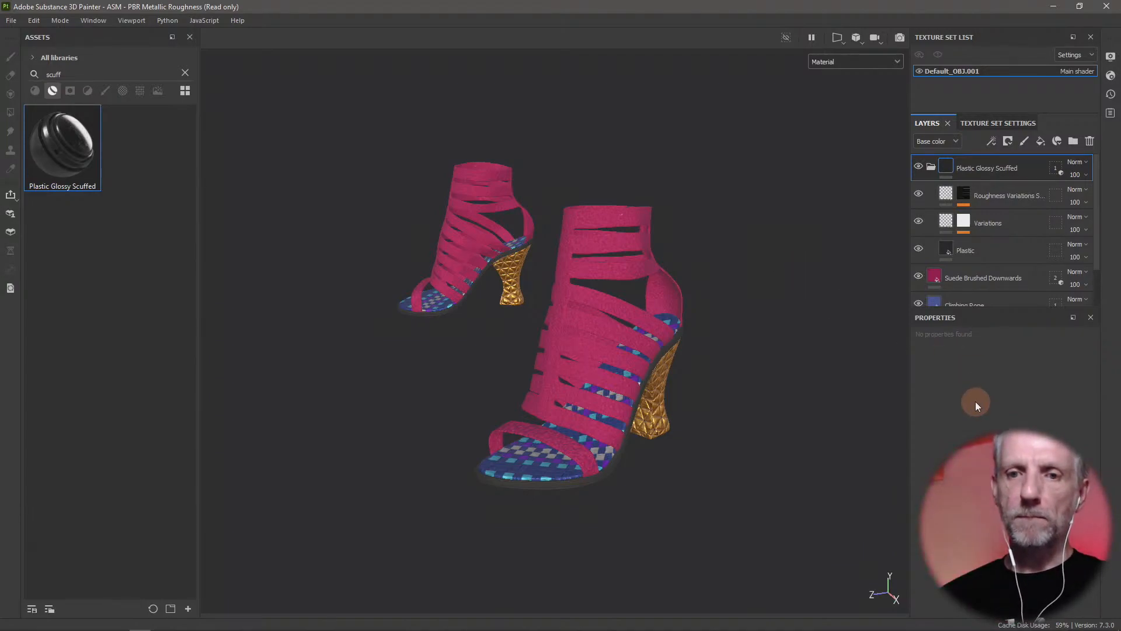
pyautogui.keyDown('alt'); pyautogui.moveTo(763, 386); pyautogui.dragTo(757, 369); pyautogui.keyUp('alt')
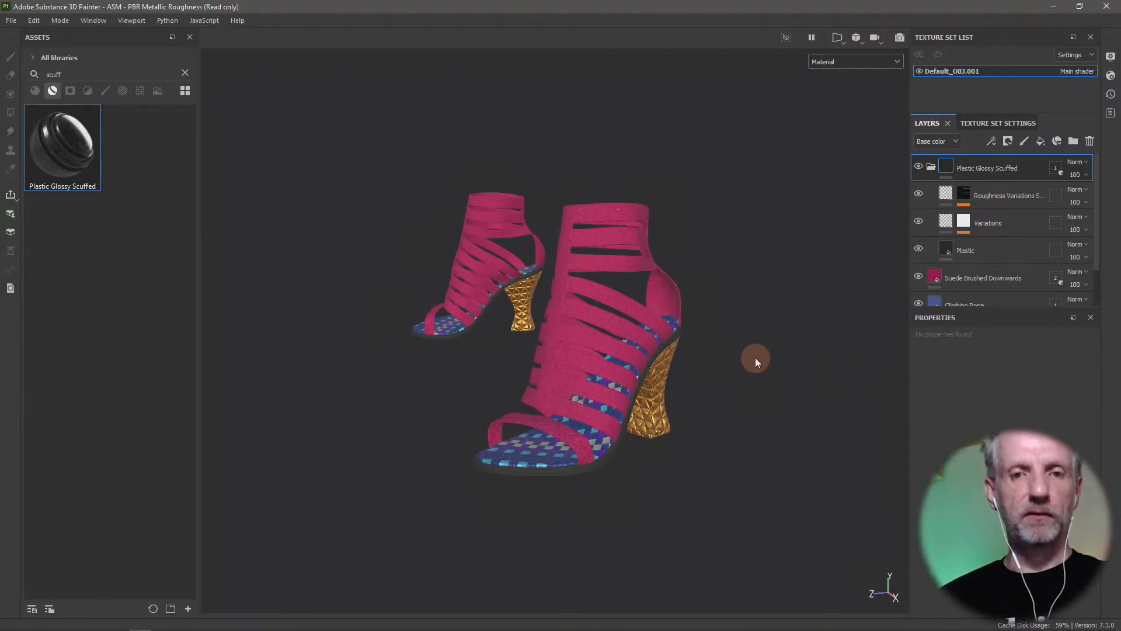
pyautogui.scroll(5, 755, 346)
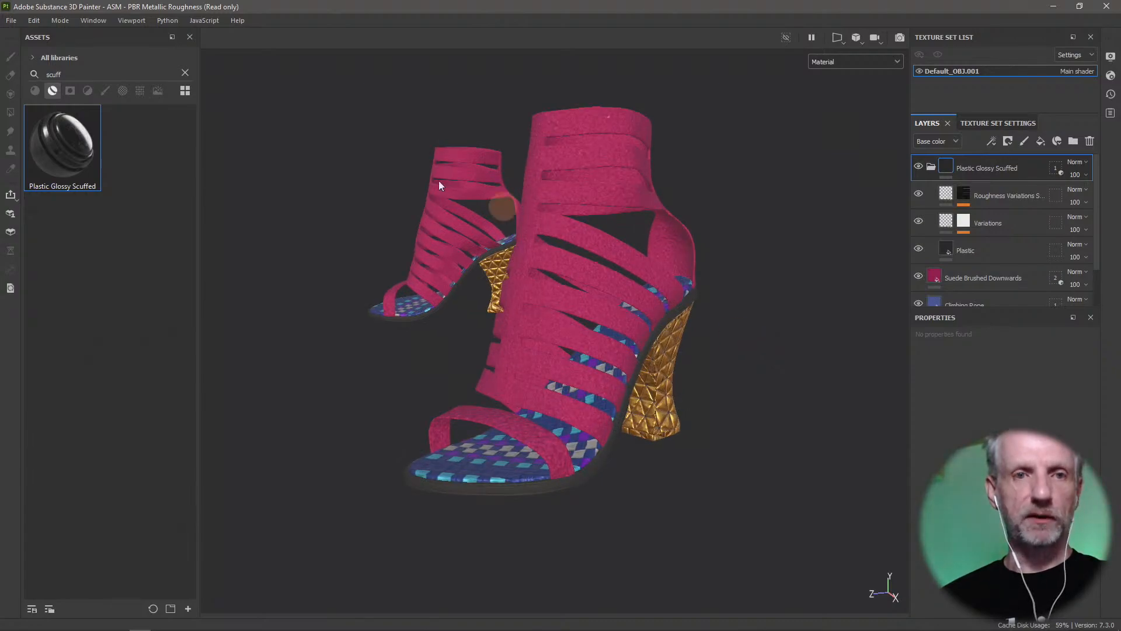
# Open the texture export settings and review the export parameters and output maps of the Default_OBJ.001 texture set
pyautogui.click(10, 21)
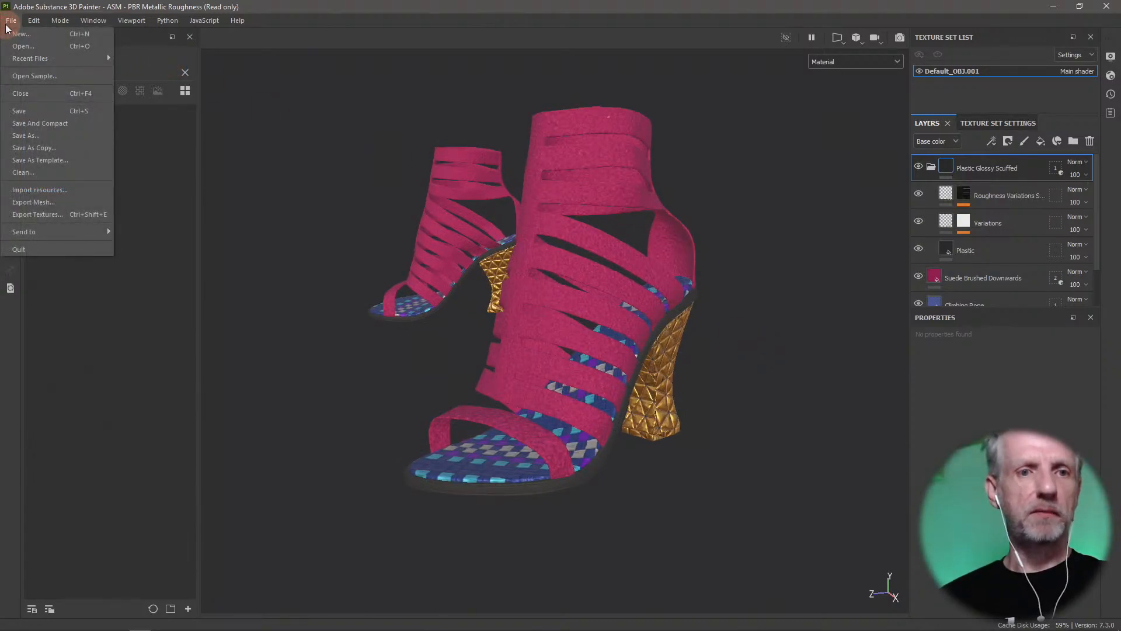
pyautogui.click(72, 215)
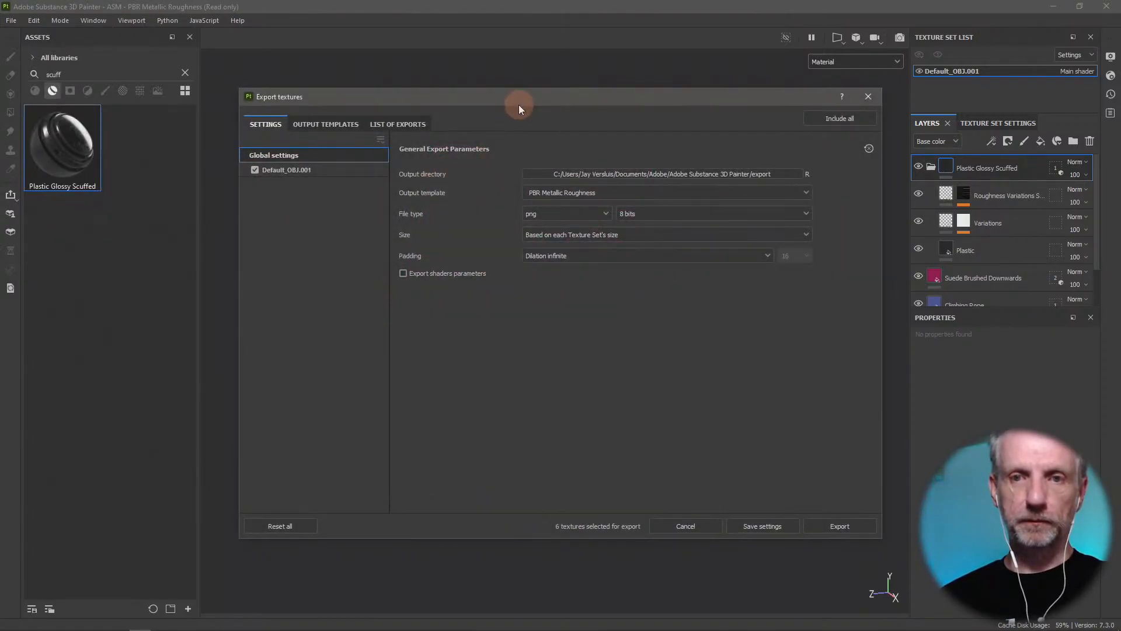
pyautogui.moveTo(524, 104); pyautogui.dragTo(490, 72)
pyautogui.click(247, 138)
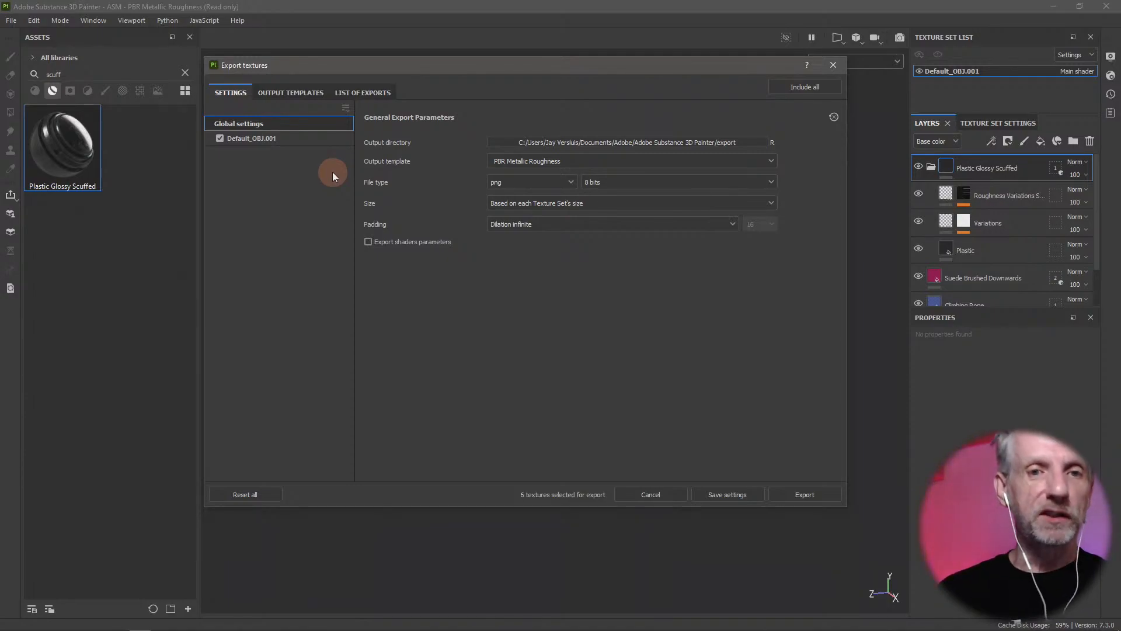
pyautogui.click(281, 142)
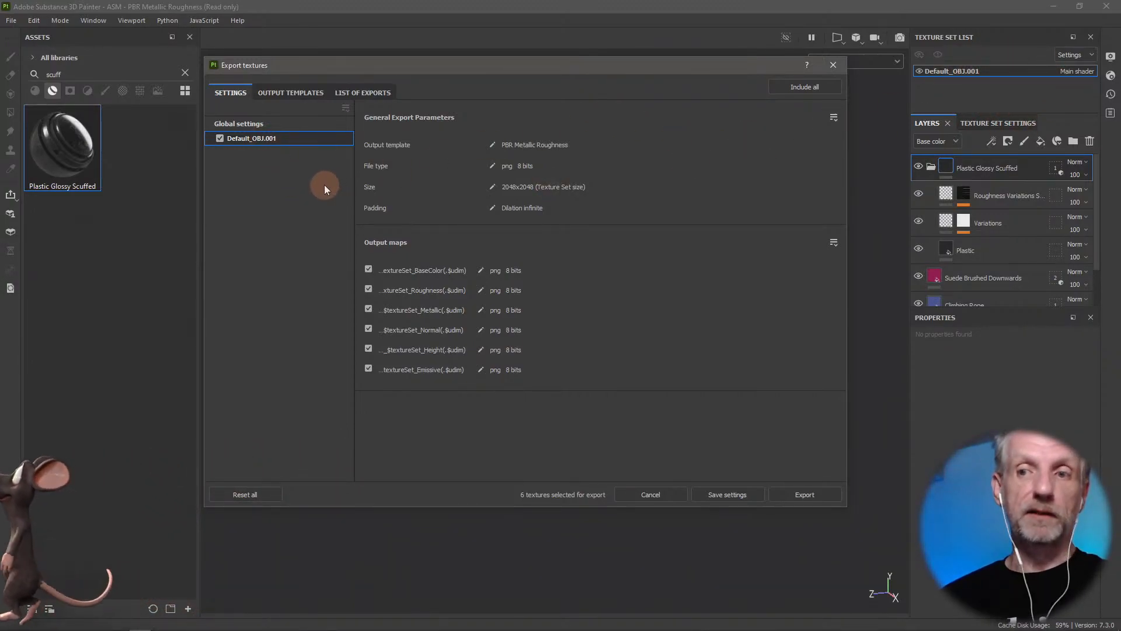
# Review the list of texture files selected for export and the available output template presets
pyautogui.moveTo(409, 69); pyautogui.dragTo(407, 64)
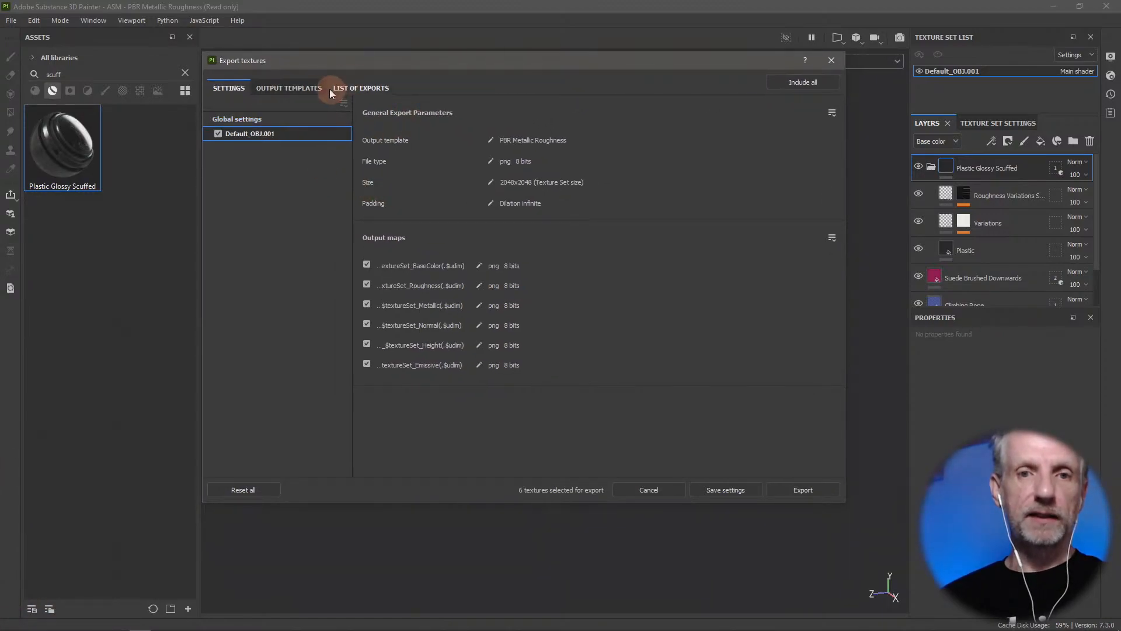
pyautogui.click(311, 87)
pyautogui.click(380, 89)
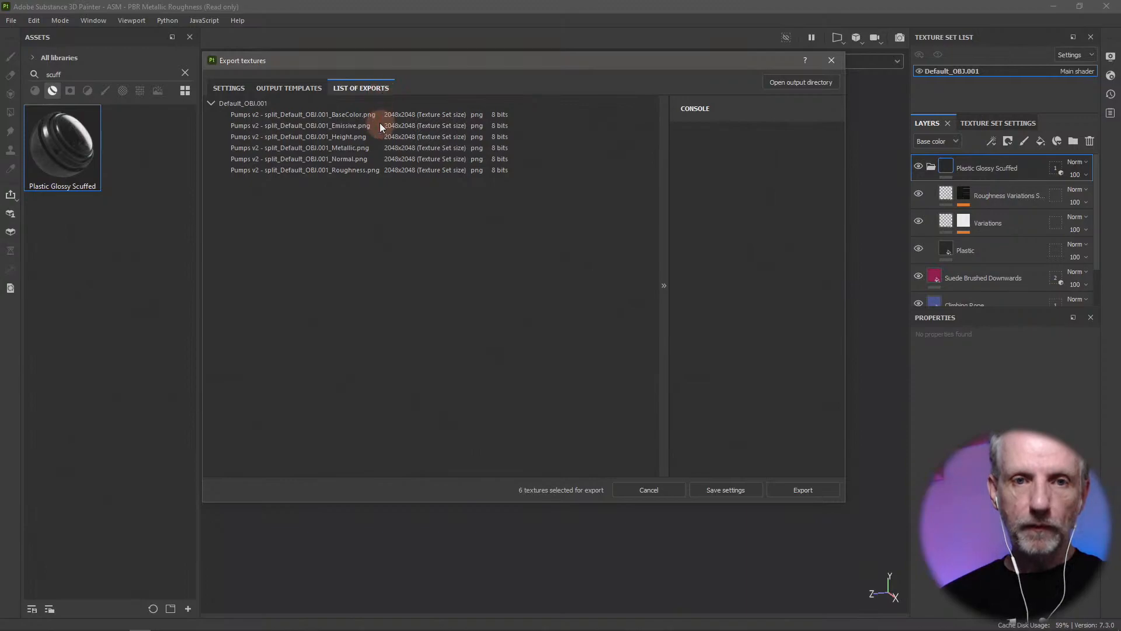
pyautogui.click(236, 93)
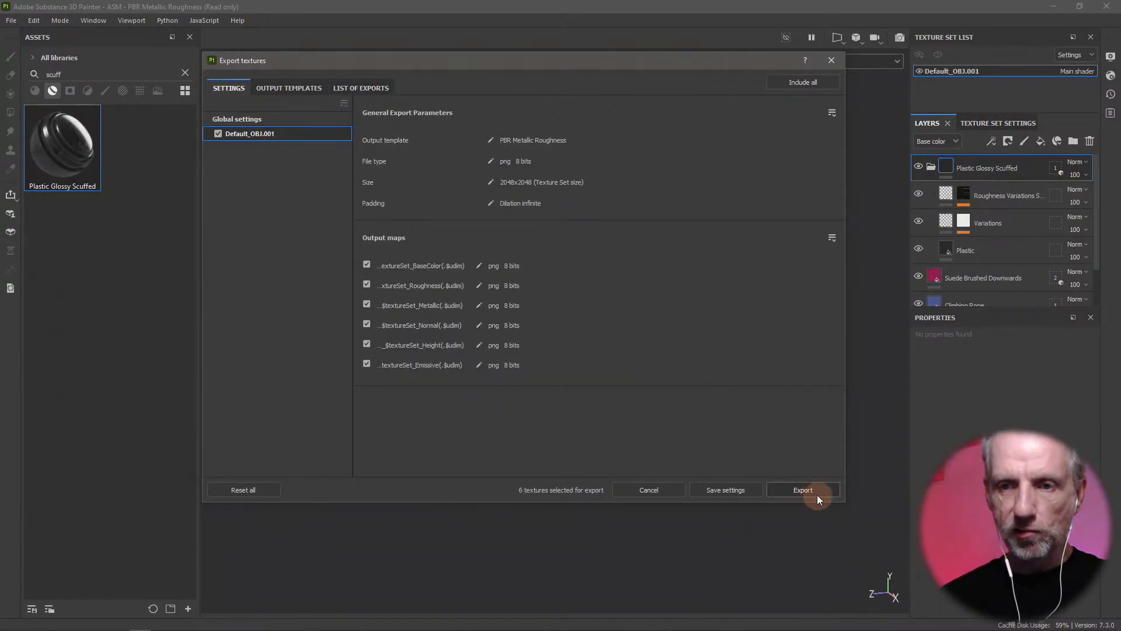
pyautogui.click(386, 89)
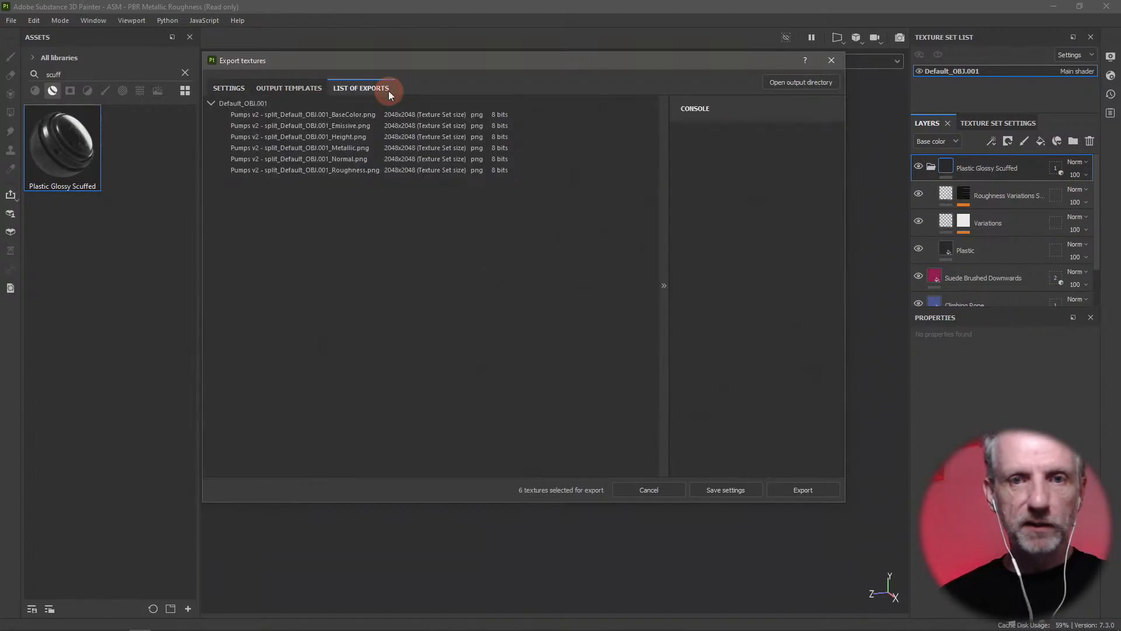
pyautogui.click(299, 85)
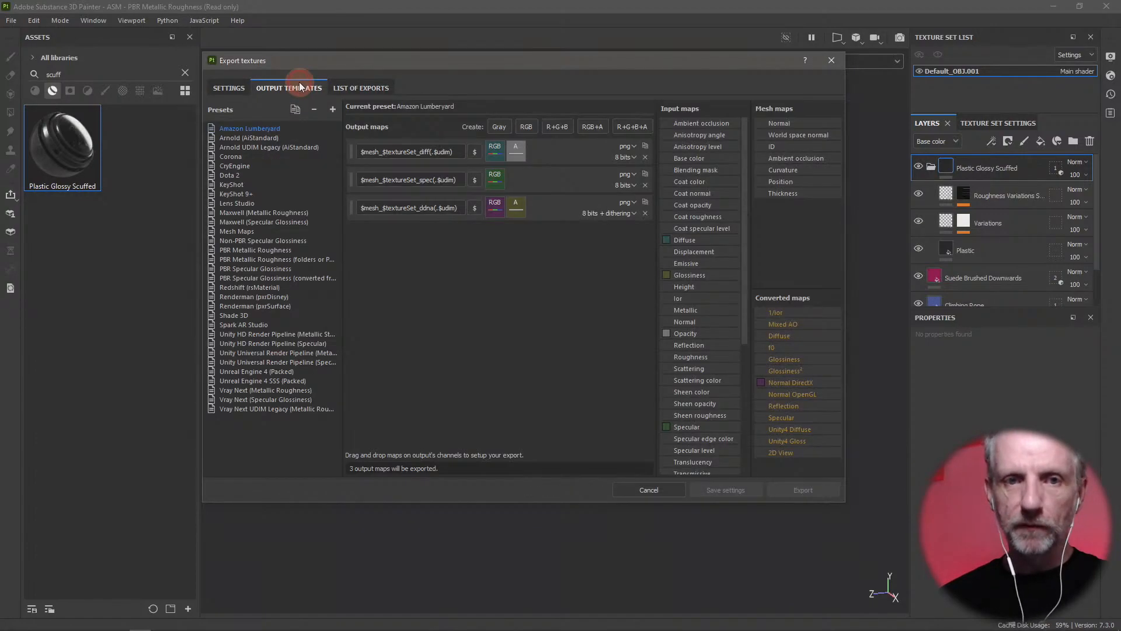
# Review the export settings, output templates and list of exports, and check the current output directory's contents
pyautogui.click(240, 89)
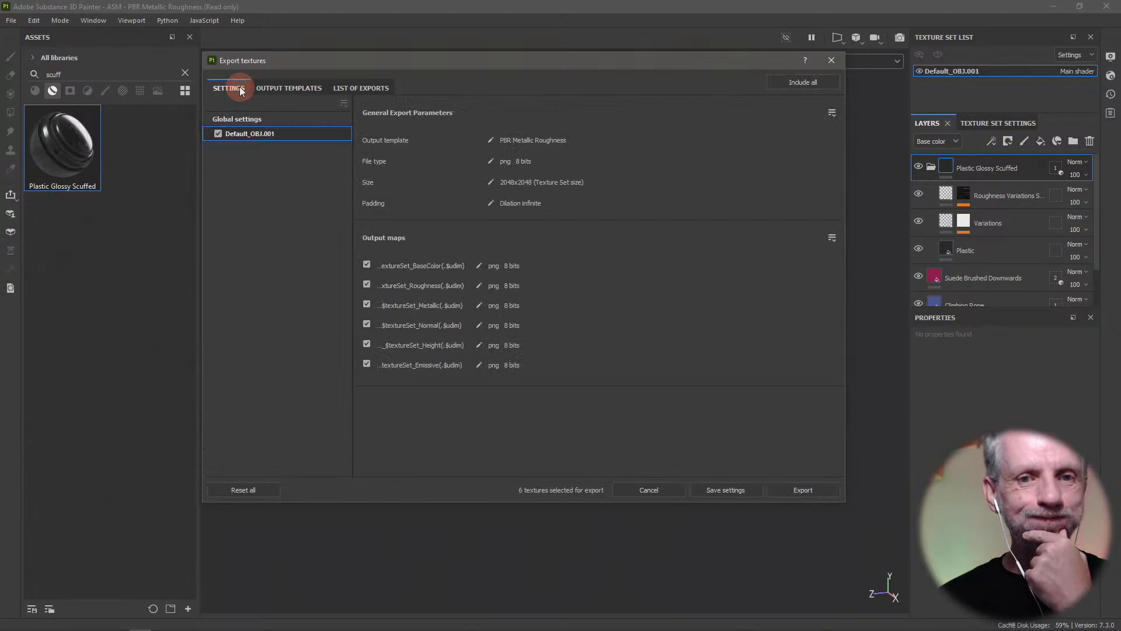
pyautogui.click(279, 134)
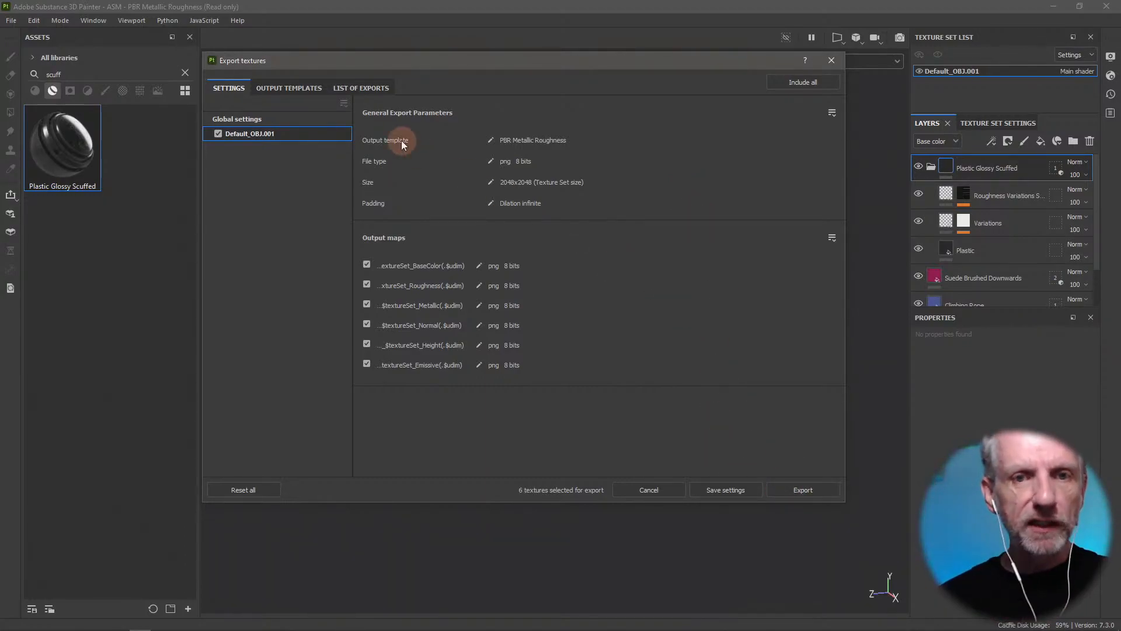
pyautogui.click(308, 86)
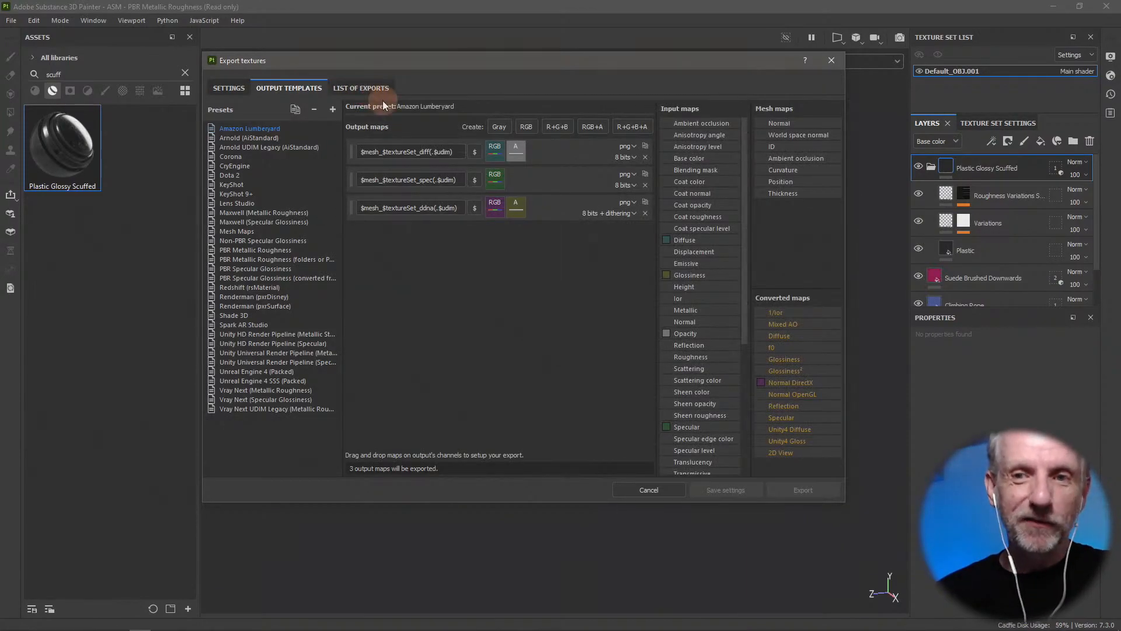
pyautogui.click(361, 87)
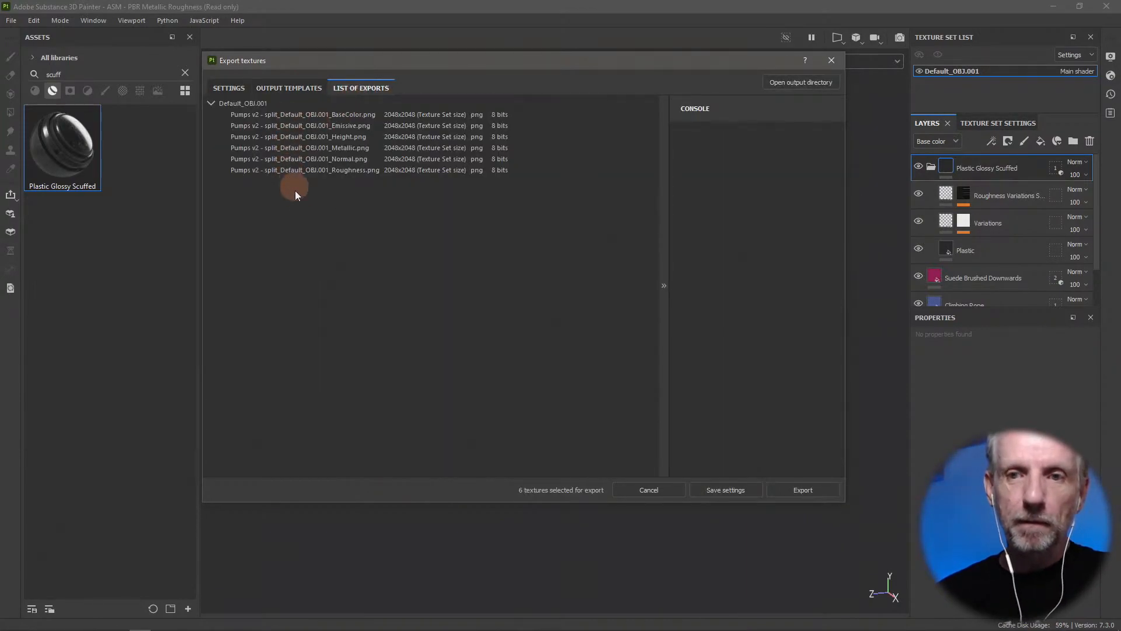
pyautogui.click(240, 91)
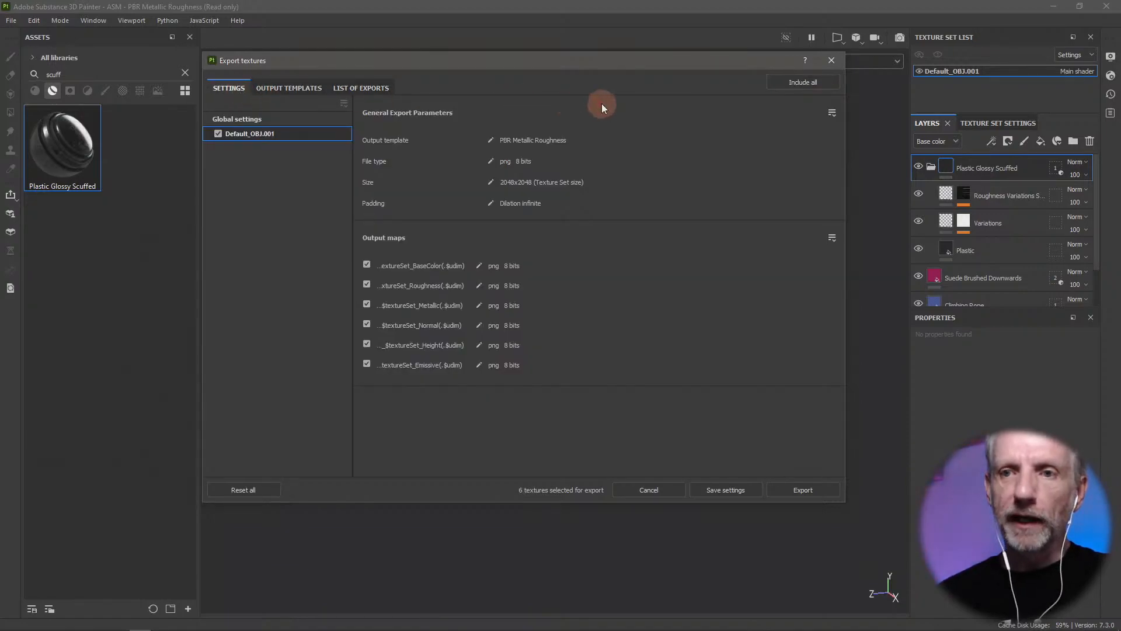
pyautogui.click(379, 88)
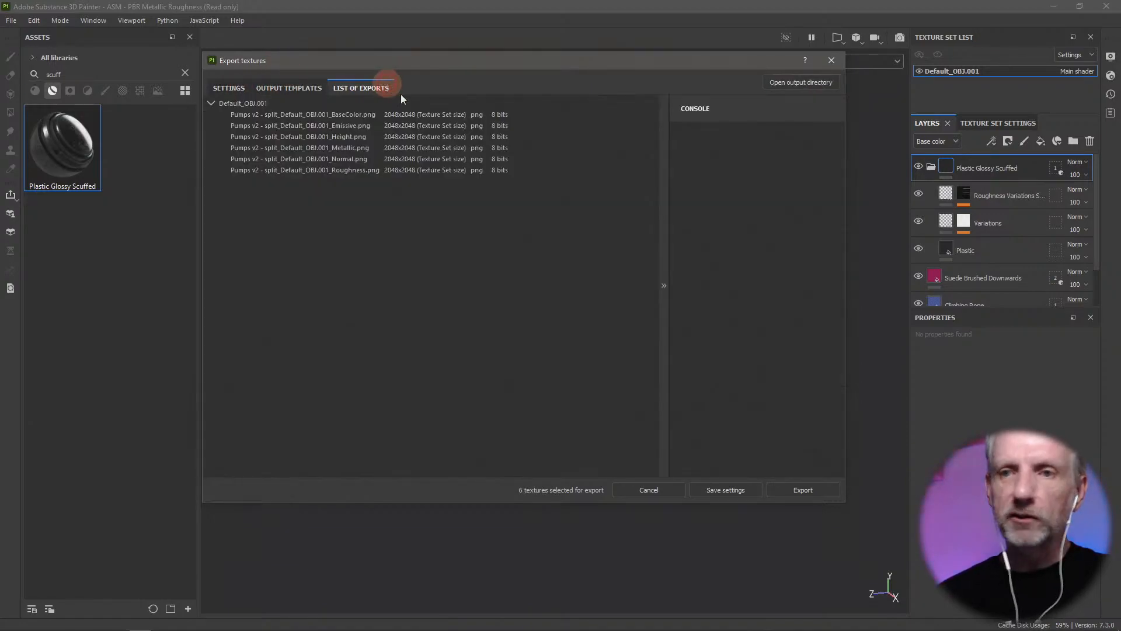
pyautogui.click(816, 81)
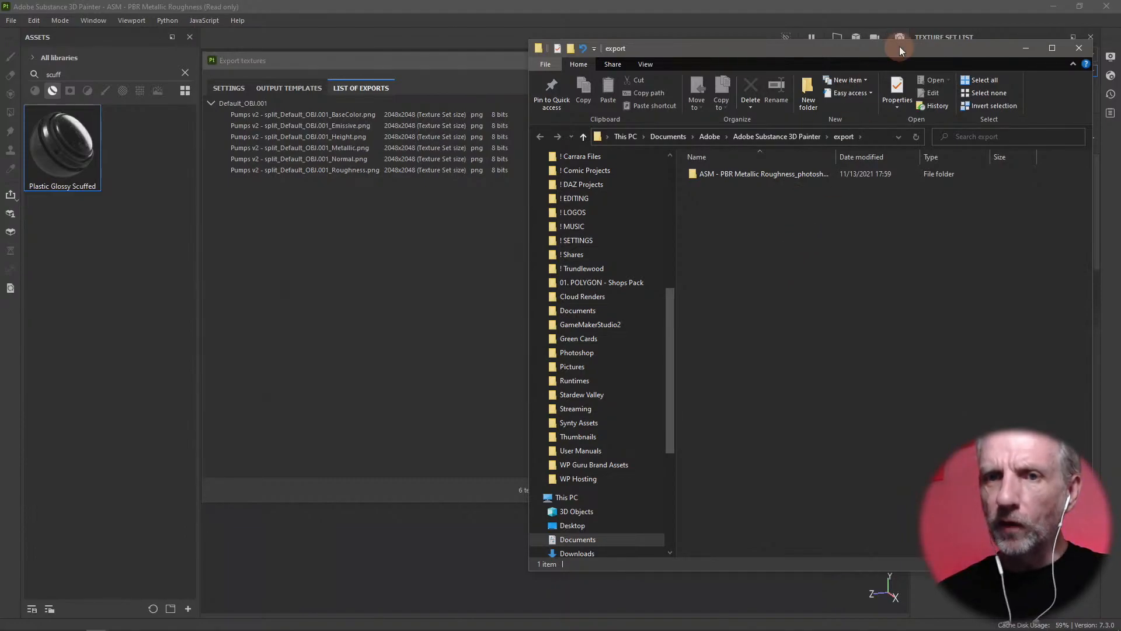
pyautogui.click(1078, 48)
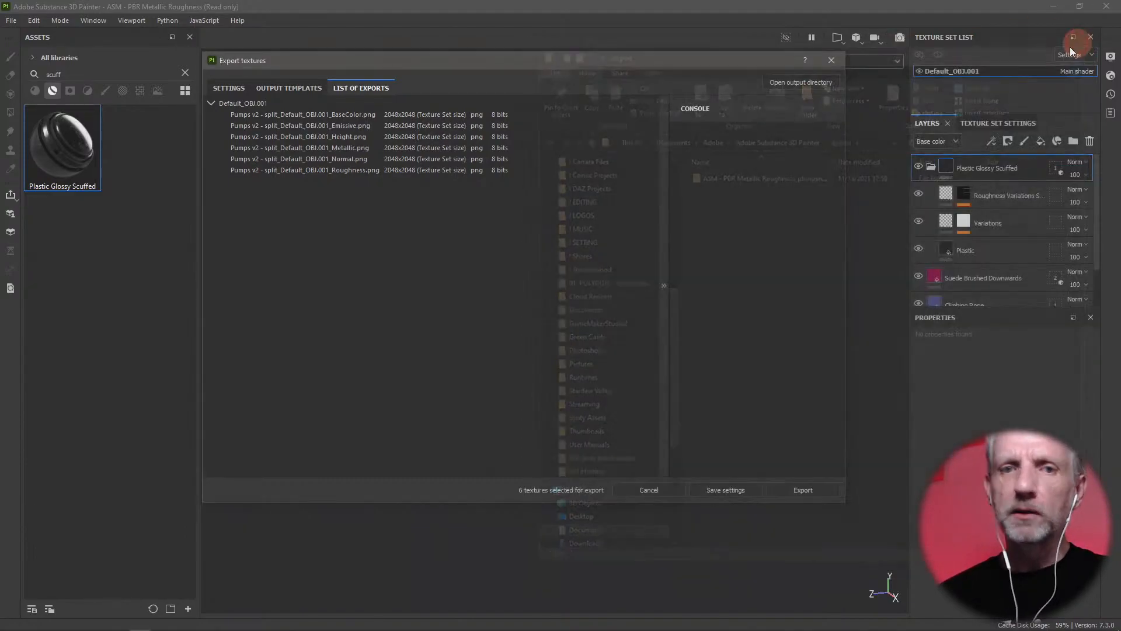
# Export the Default_OBJ.001 texture set as PNG with the PBR Metallic Roughness template to the default export directory
pyautogui.click(239, 88)
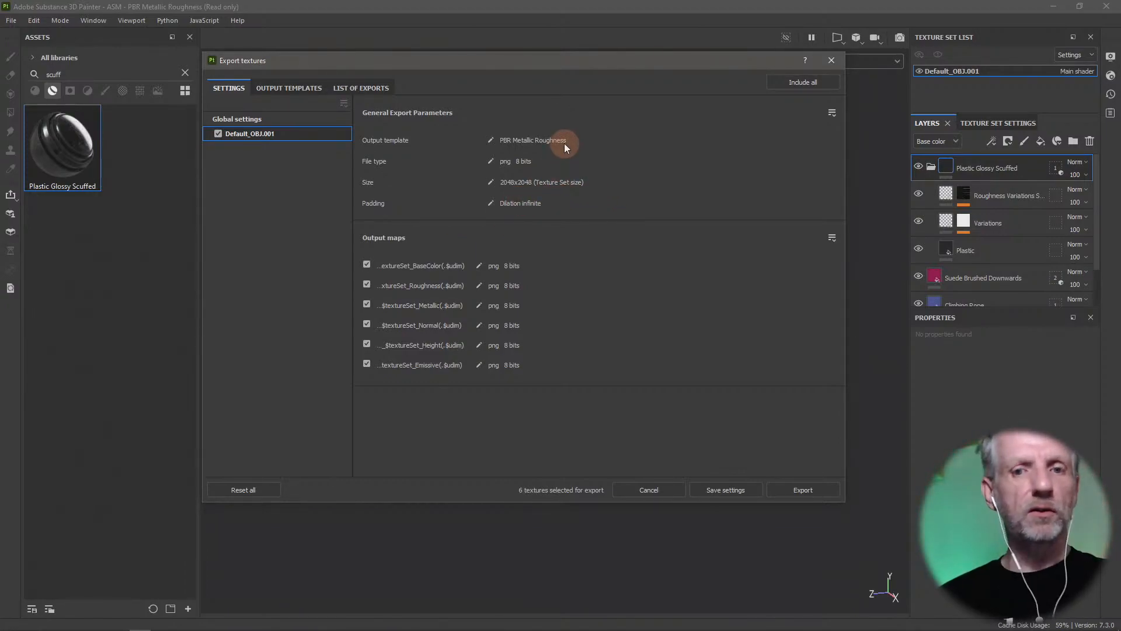
pyautogui.click(827, 488)
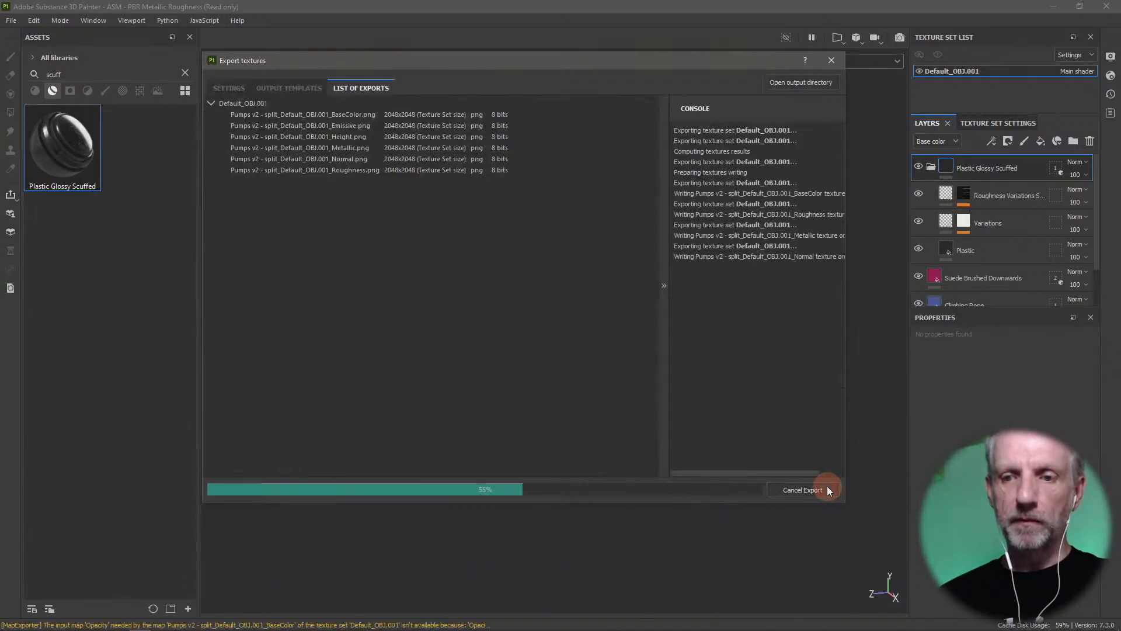
pyautogui.click(685, 361)
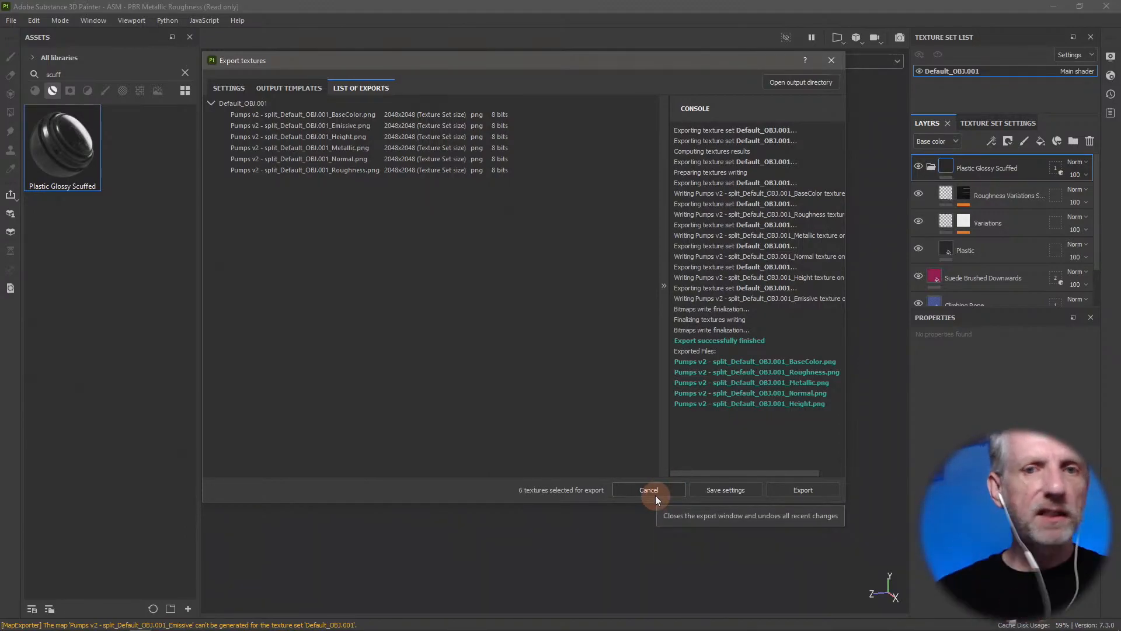
# Look through the export list, output map options and global export settings for the parameter that defines the output directory
pyautogui.click(241, 86)
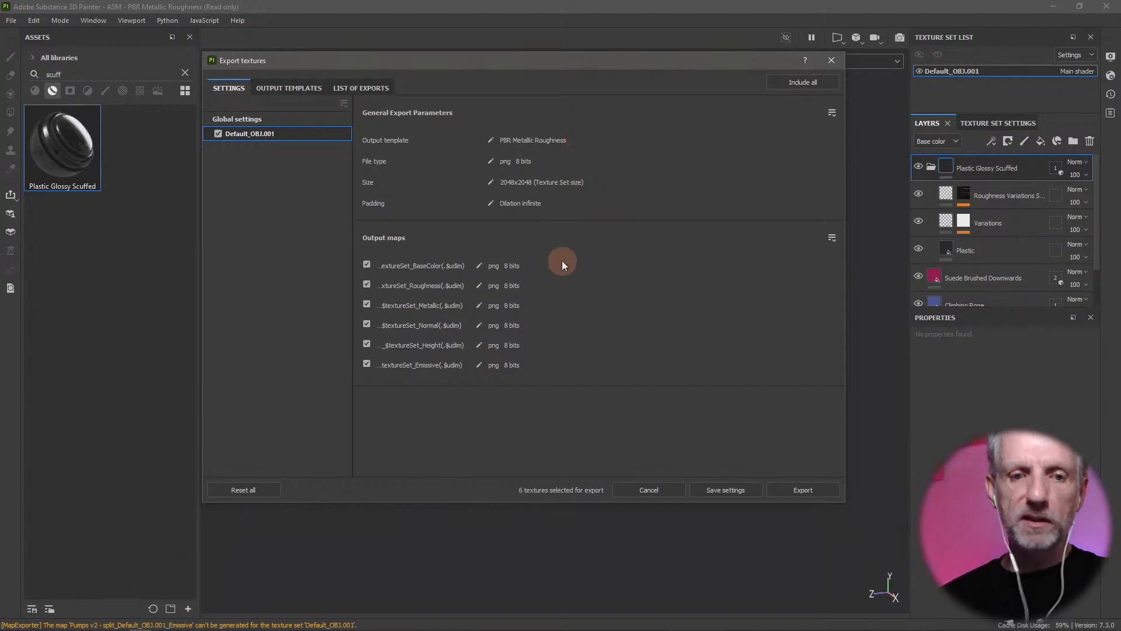
pyautogui.click(302, 96)
pyautogui.click(385, 87)
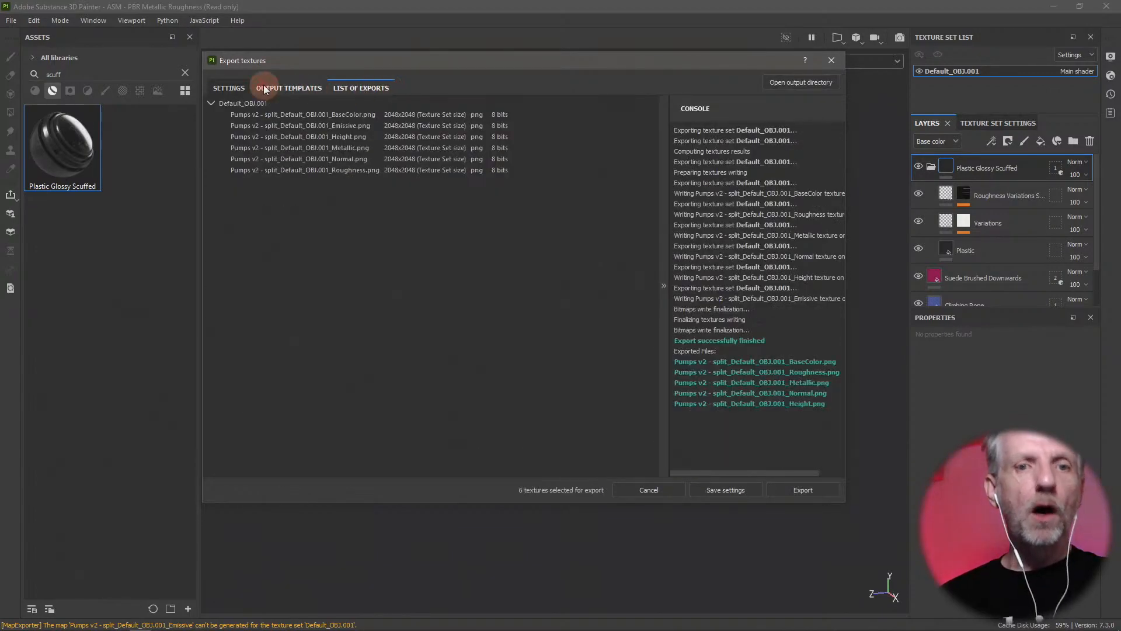
pyautogui.click(214, 83)
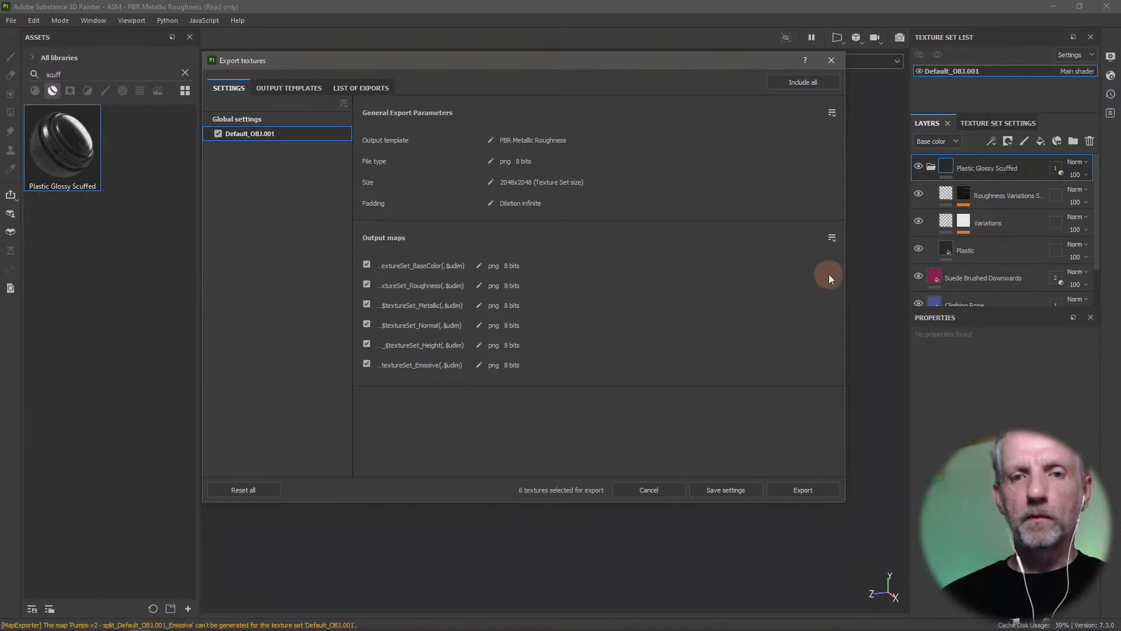
pyautogui.click(831, 237)
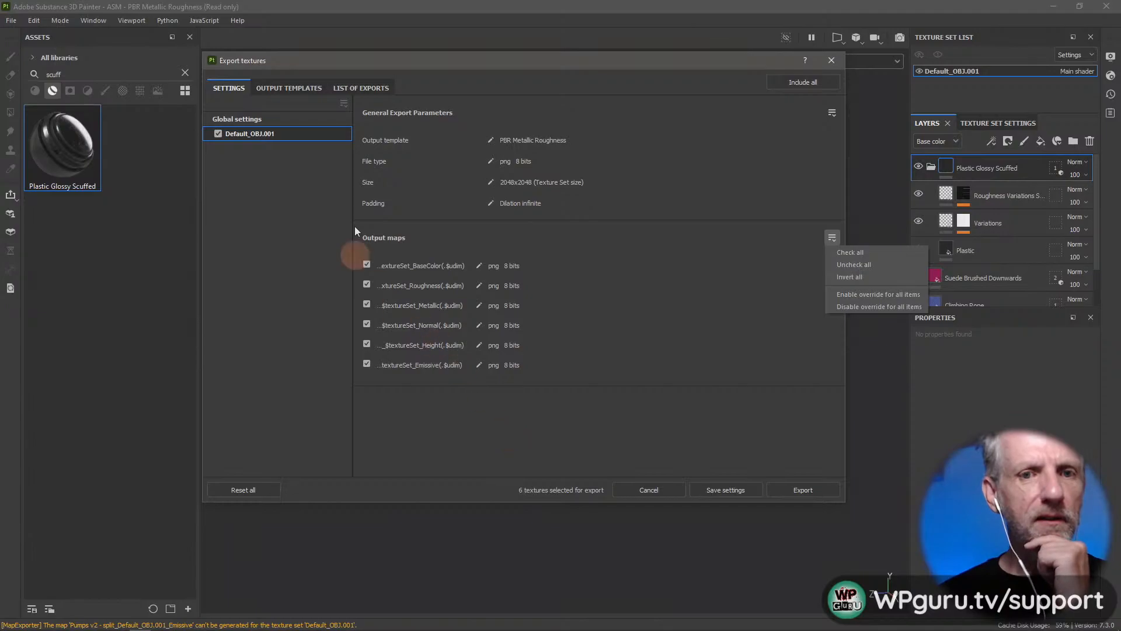
pyautogui.click(278, 118)
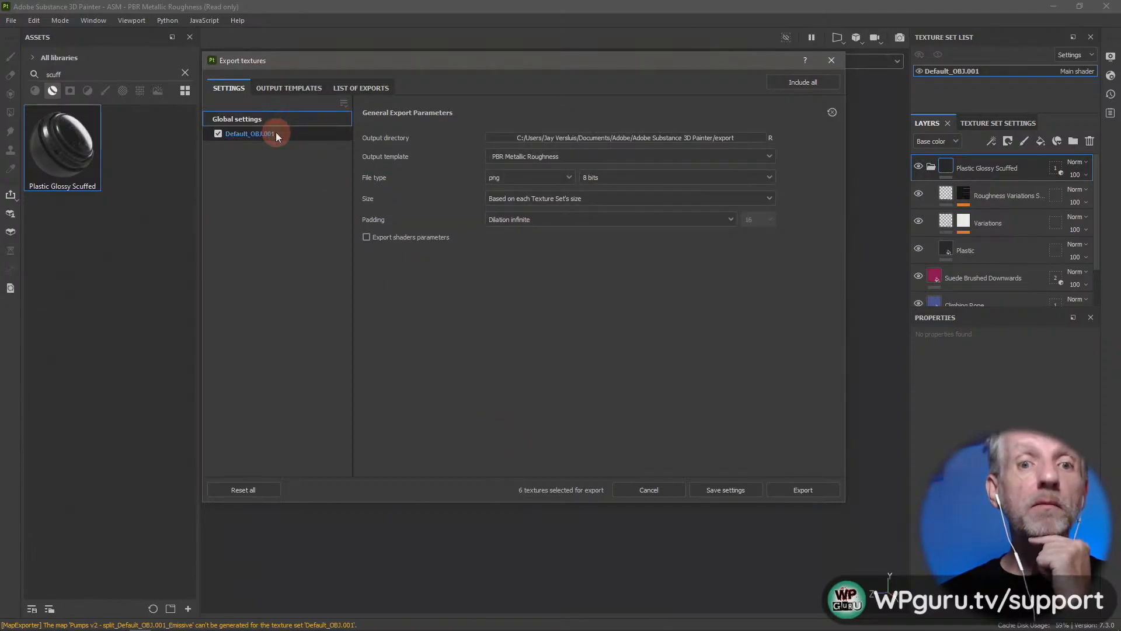
pyautogui.click(276, 133)
pyautogui.click(282, 120)
pyautogui.click(294, 118)
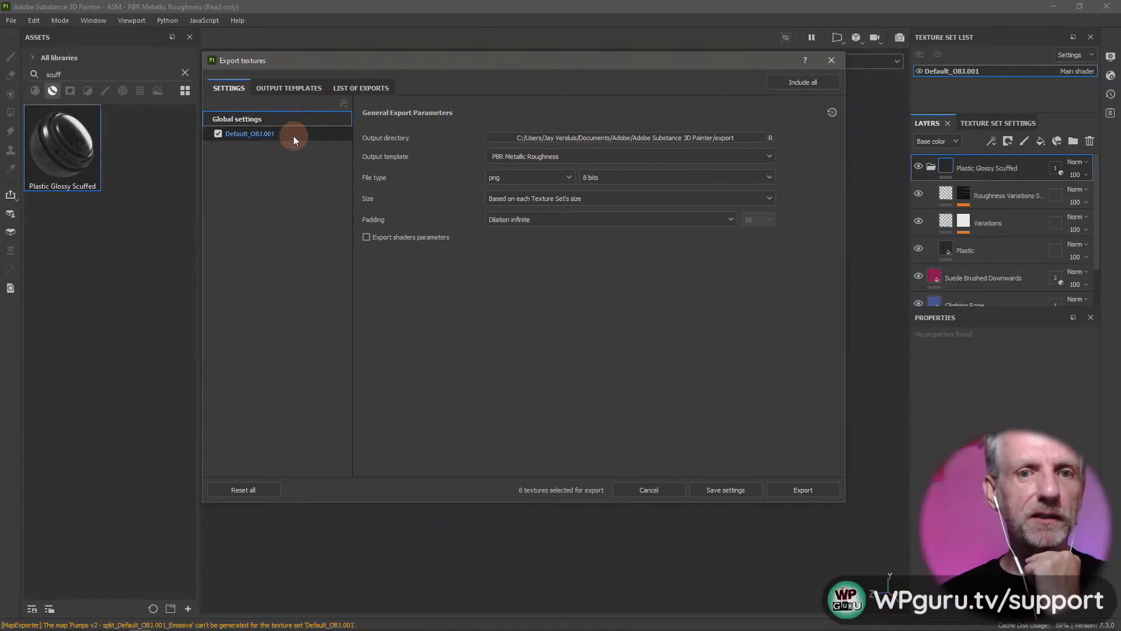
pyautogui.click(294, 135)
pyautogui.click(304, 121)
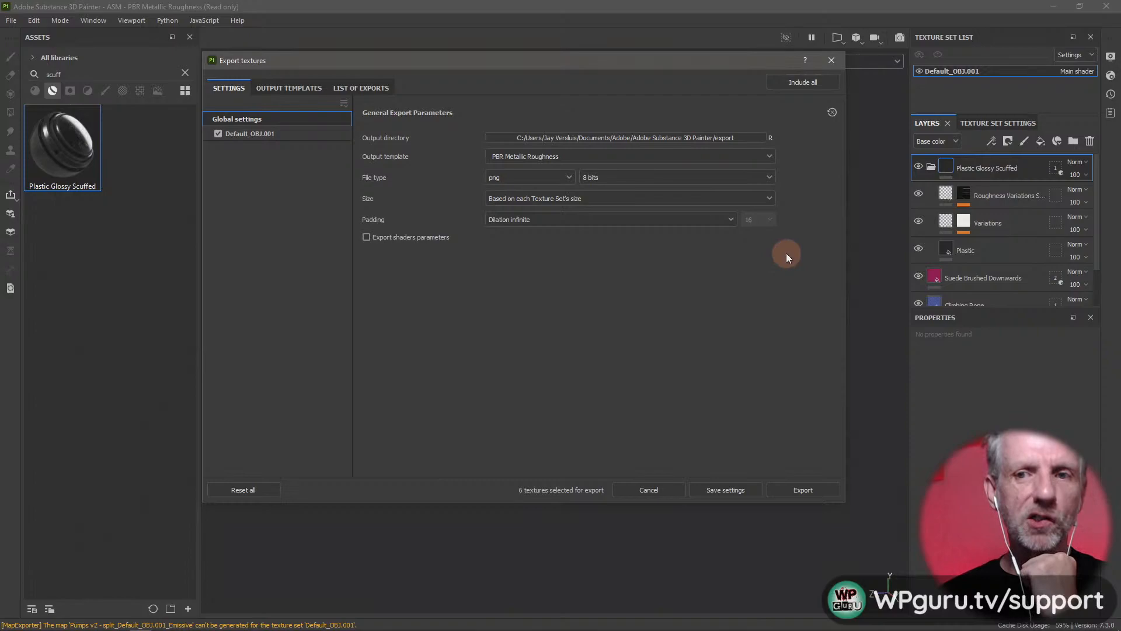
# Start changing the output directory and browse to the Strap Pumps folder inside Dropbox's ! Substance folder
pyautogui.click(739, 139)
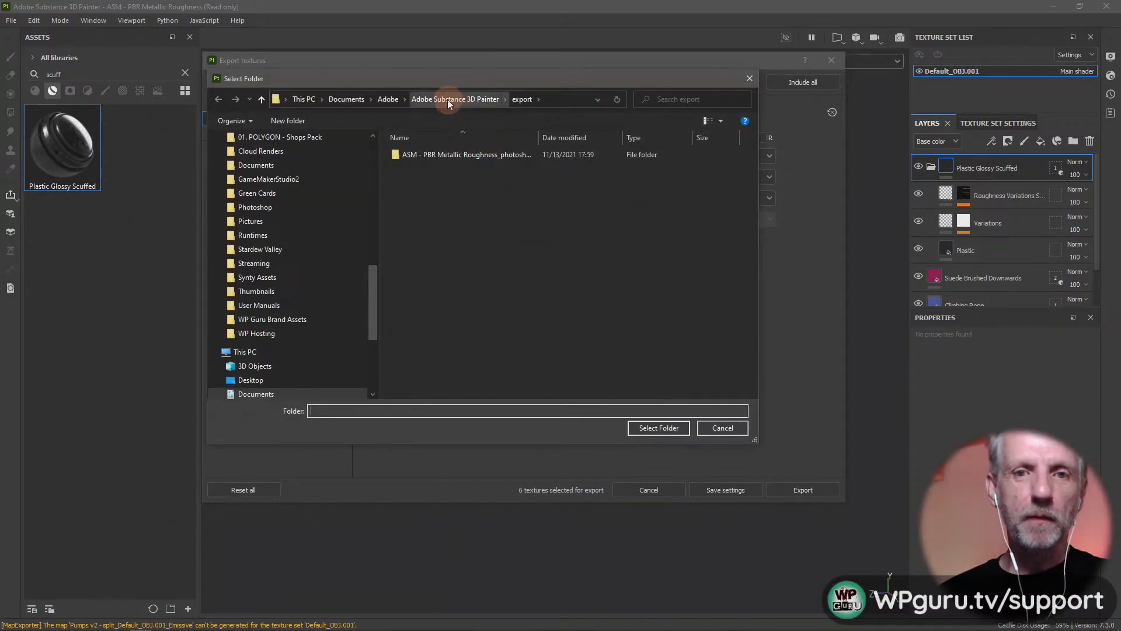
pyautogui.scroll(5, 358, 251)
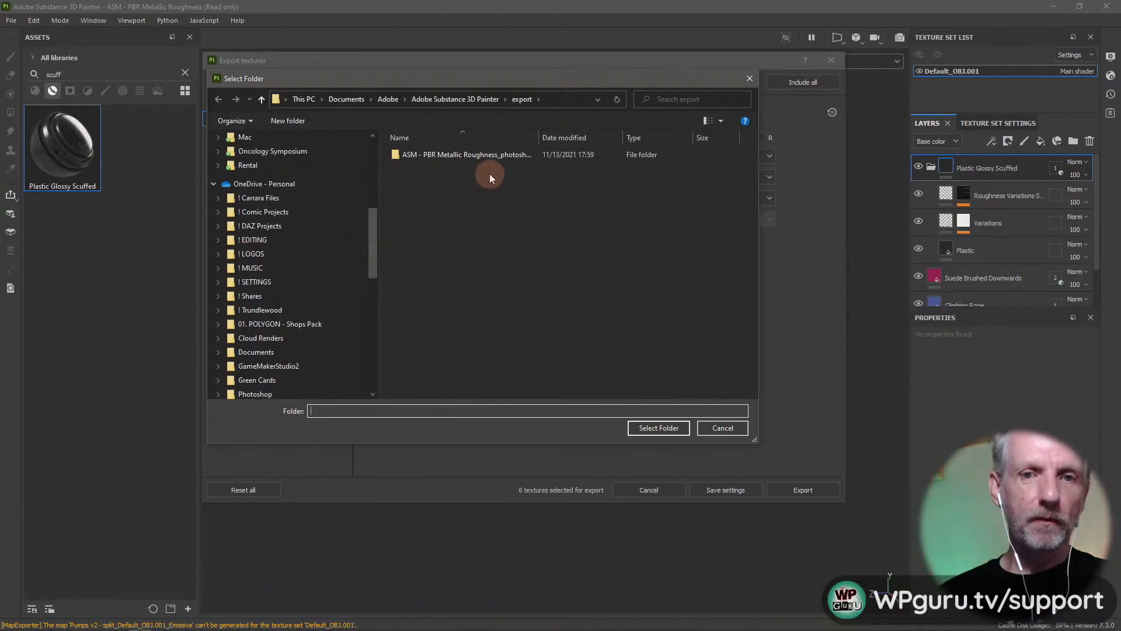
pyautogui.scroll(5, 372, 210)
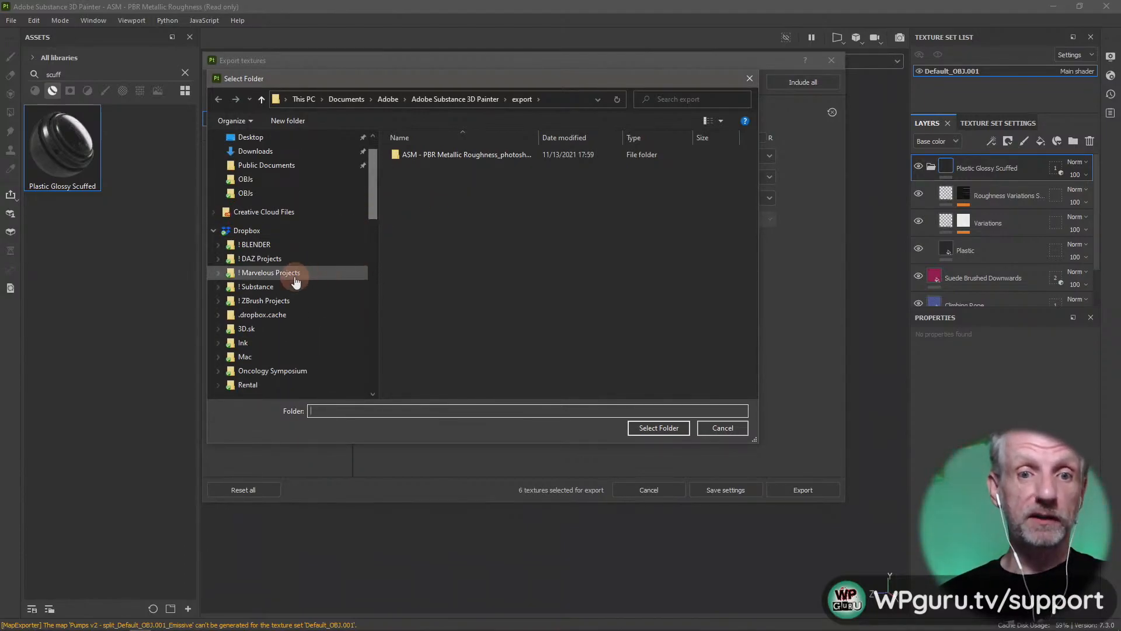
pyautogui.click(268, 287)
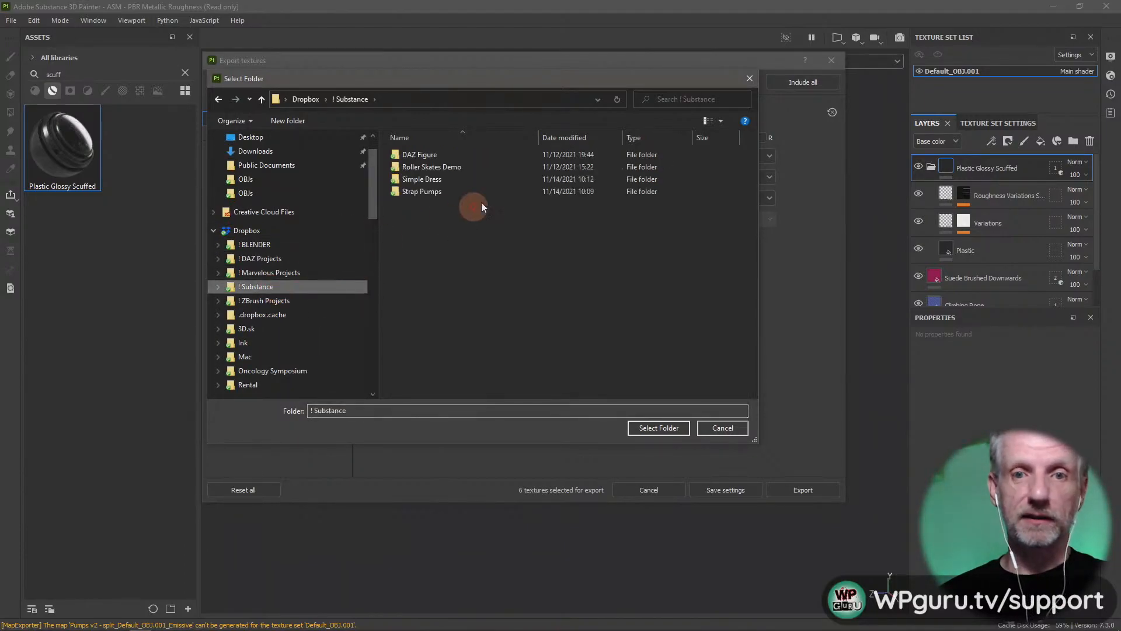
pyautogui.doubleClick(450, 191)
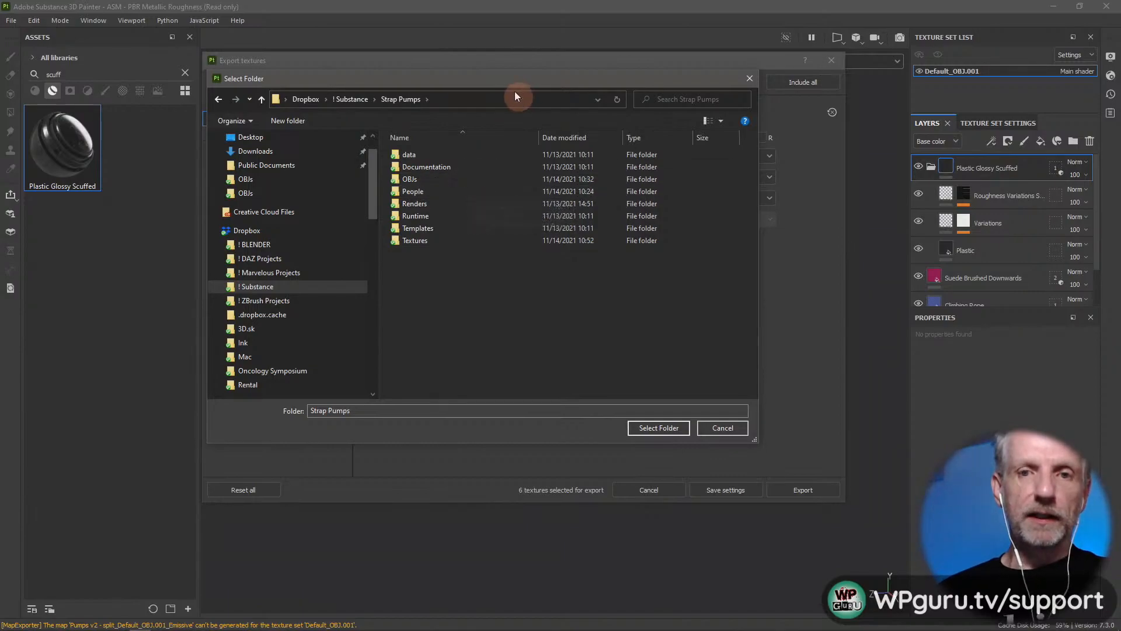
pyautogui.moveTo(519, 79); pyautogui.dragTo(635, 65)
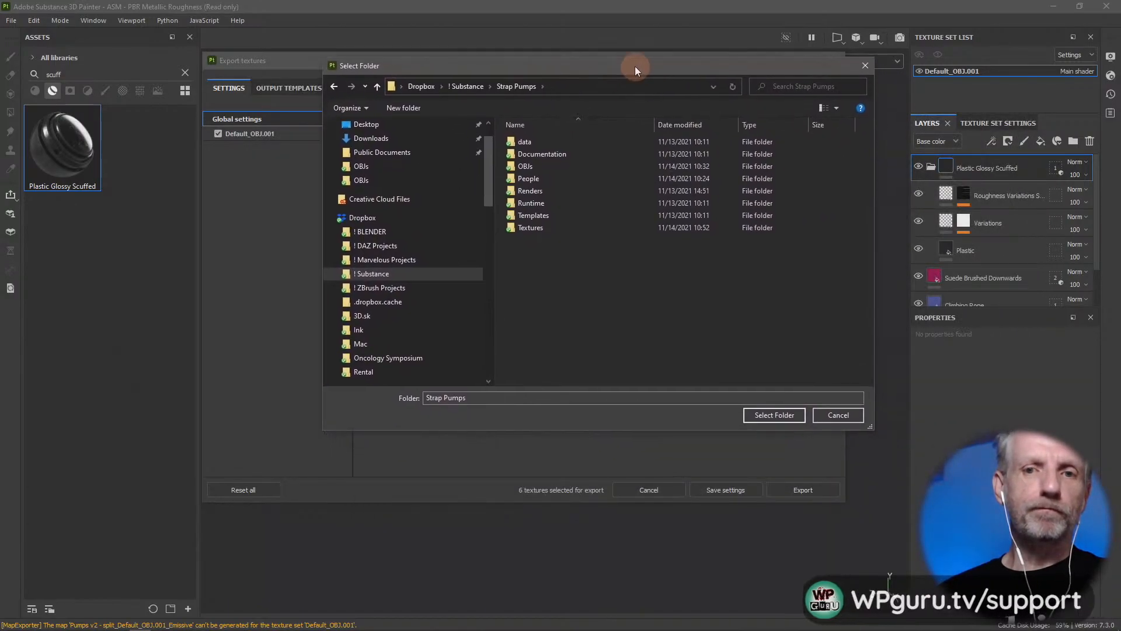
# Create a folder named Textures 2 inside Strap Pumps and choose it as the output directory
pyautogui.rightClick(573, 283)
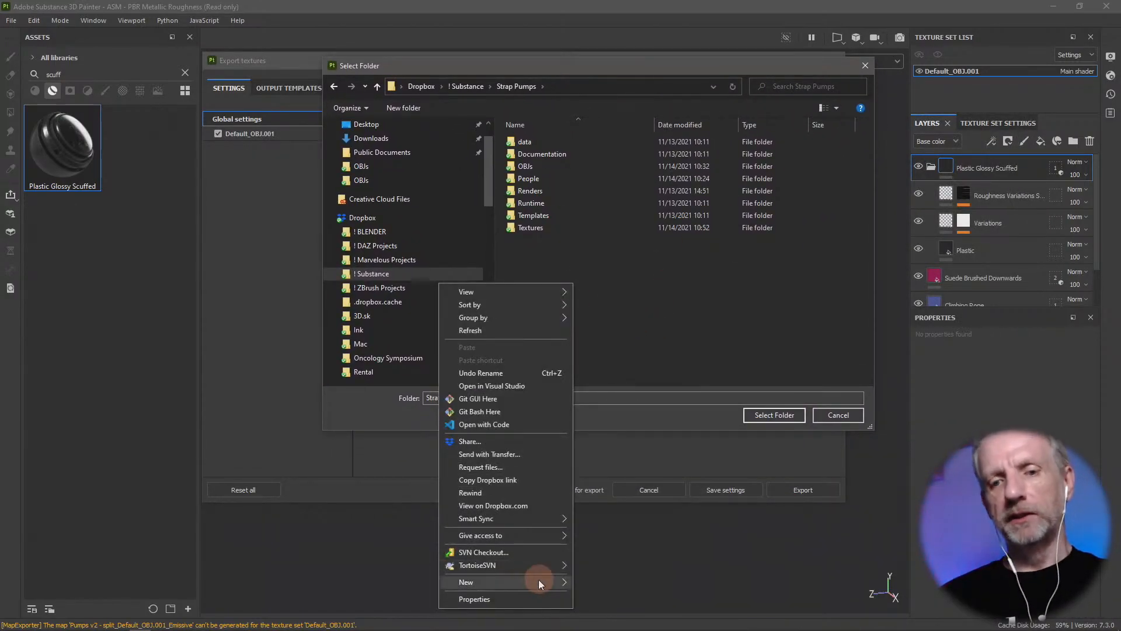
pyautogui.moveTo(566, 582)
pyautogui.click(631, 527)
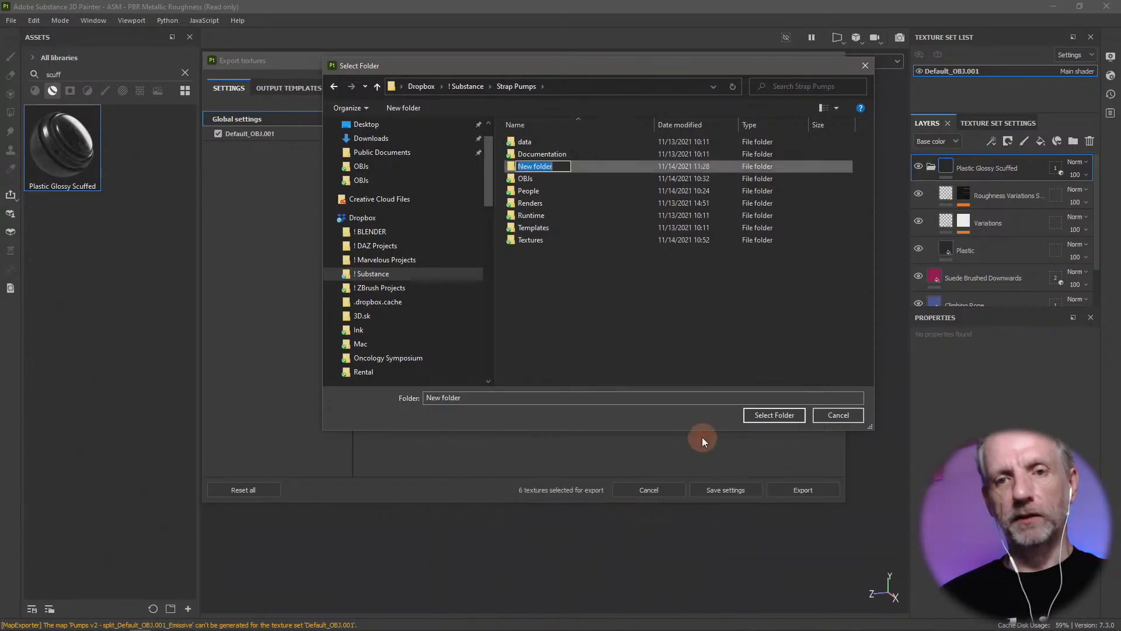
pyautogui.write('Textures')
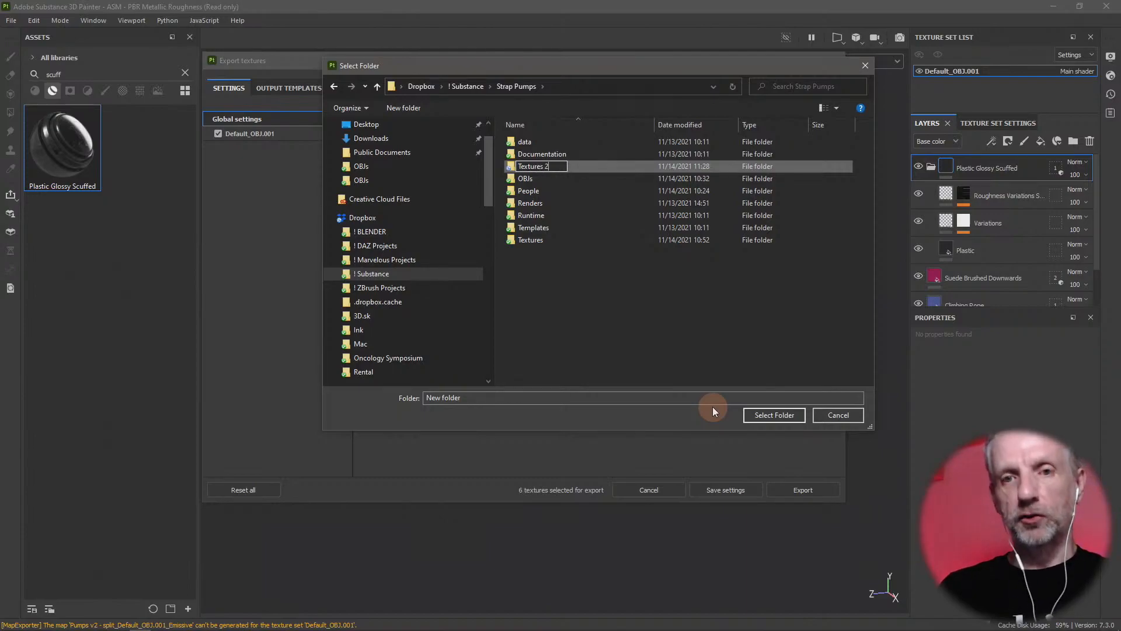
pyautogui.write(' 2')
pyautogui.press('Return')
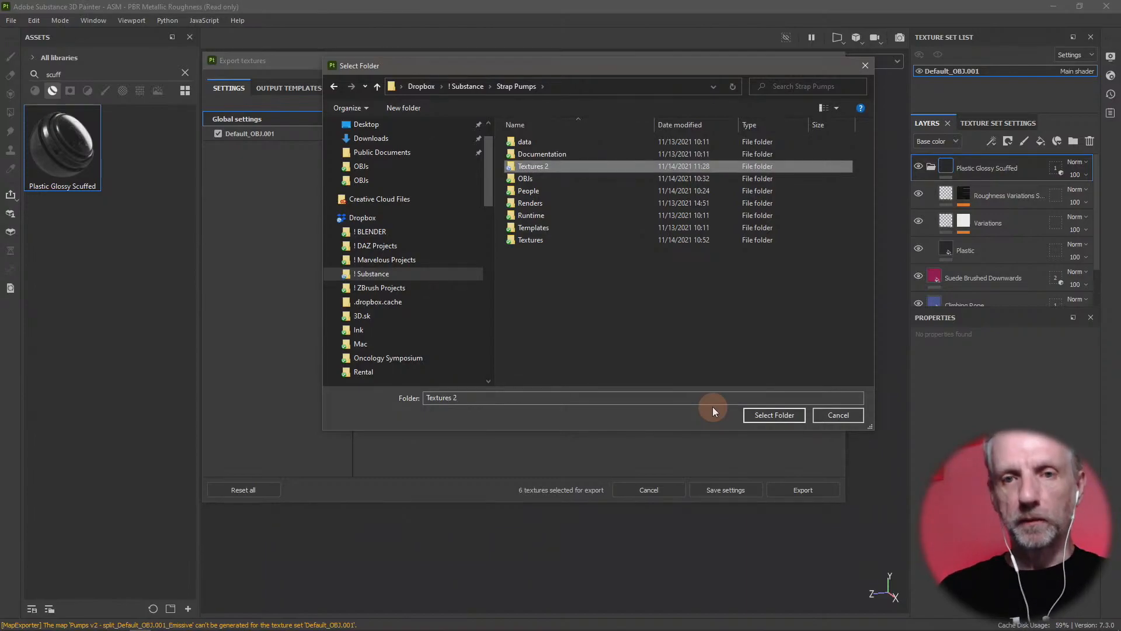
pyautogui.doubleClick(531, 171)
pyautogui.click(792, 417)
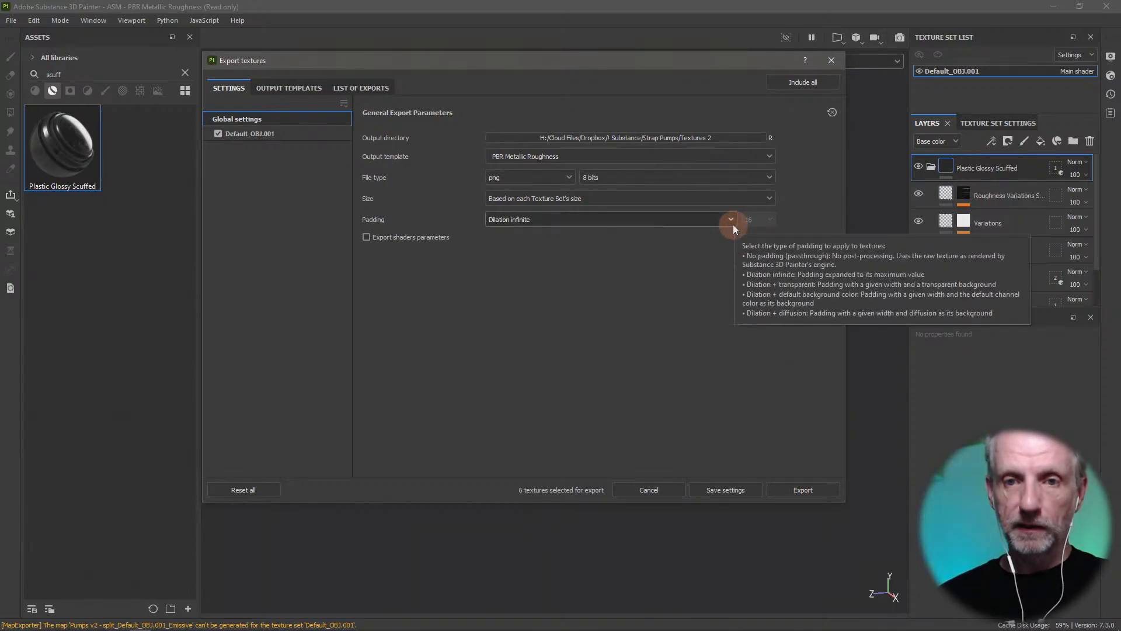
# Set the export padding to Dilation + transparent and export the textures to the Textures 2 folder
pyautogui.click(796, 492)
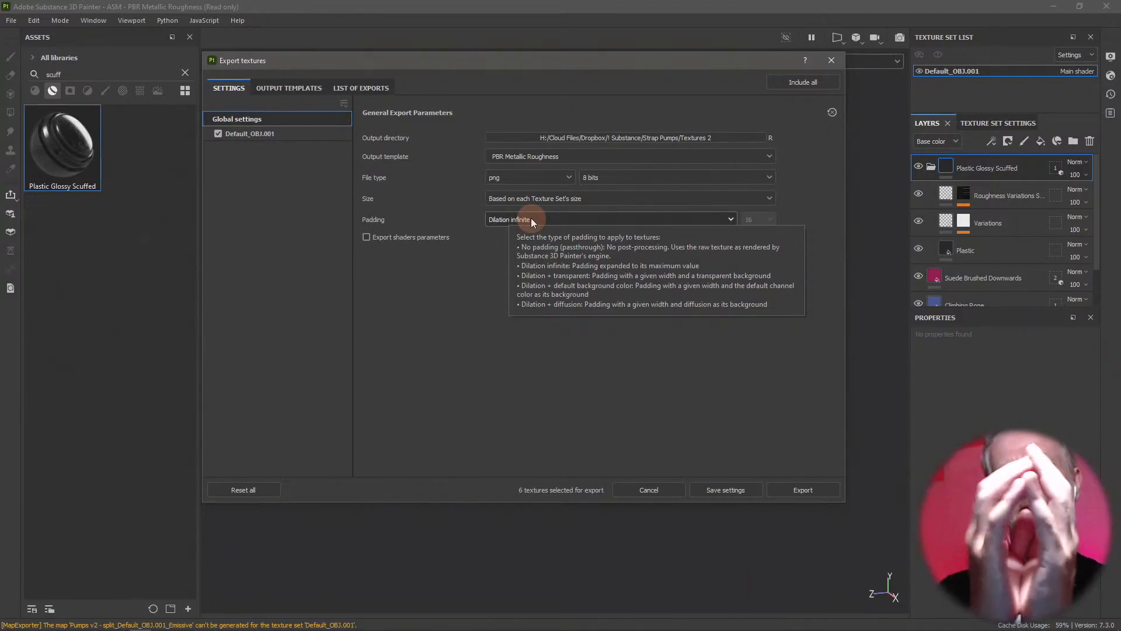
pyautogui.click(710, 220)
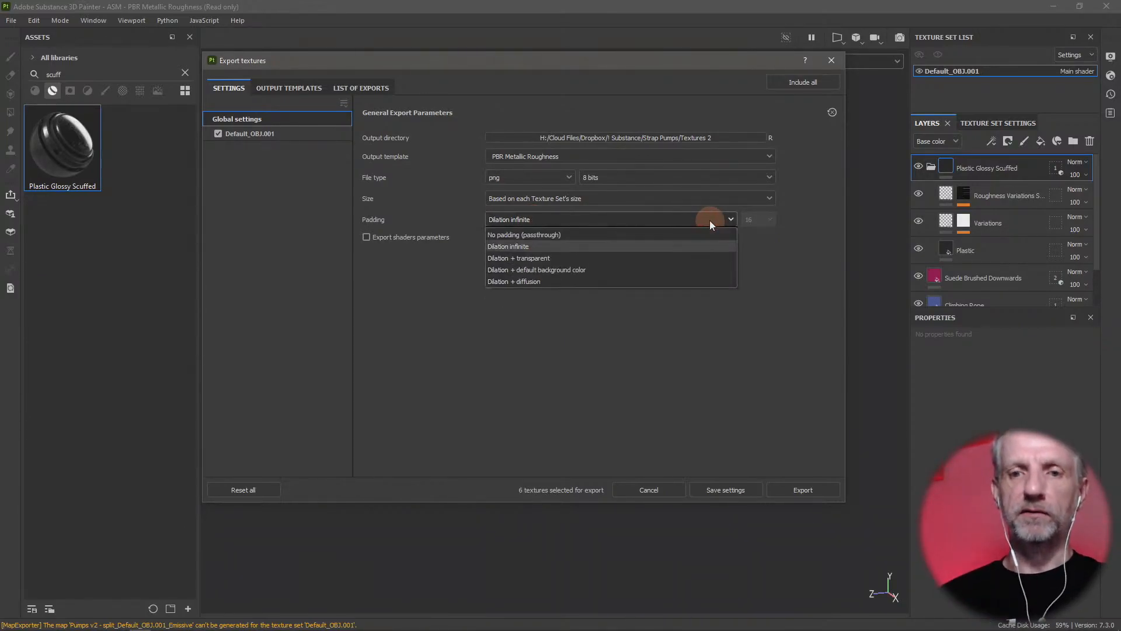
pyautogui.click(700, 258)
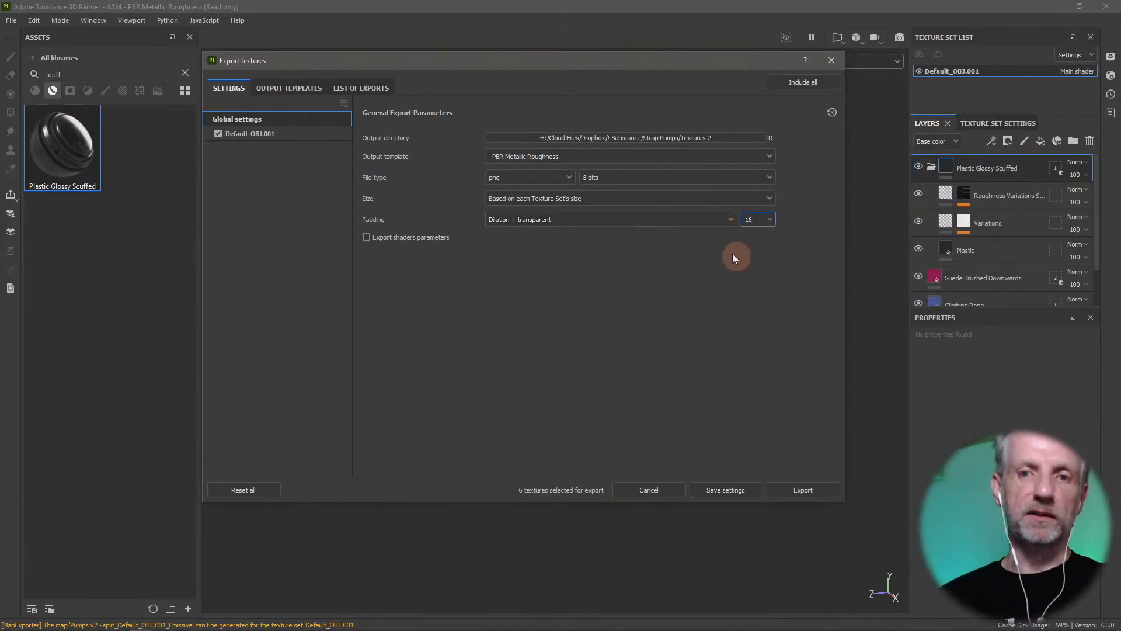
pyautogui.click(730, 220)
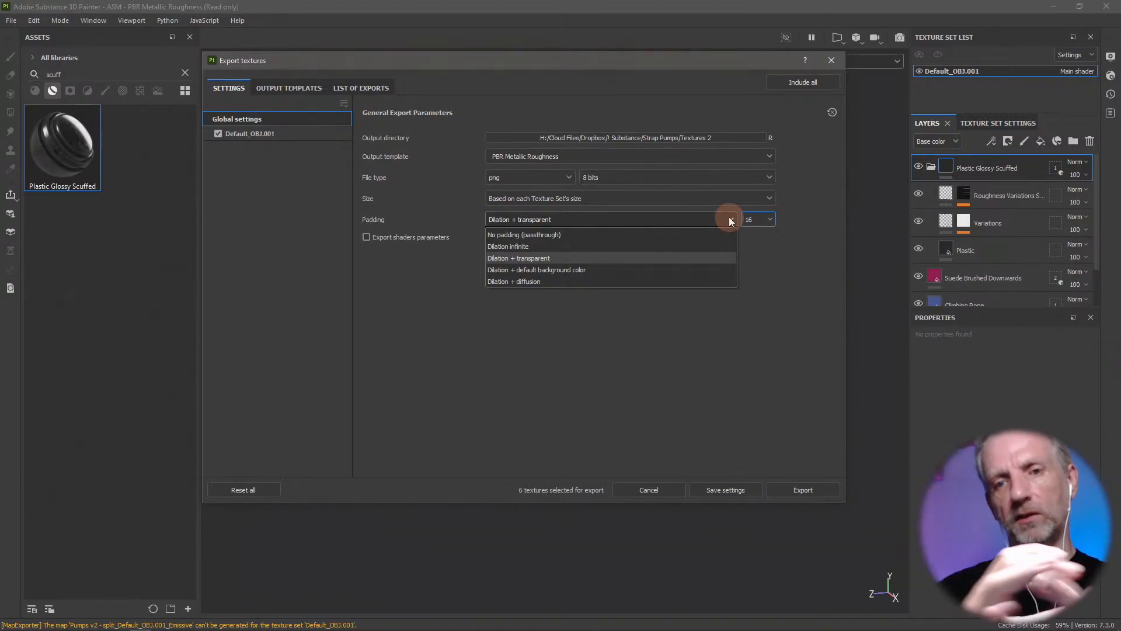
pyautogui.click(773, 252)
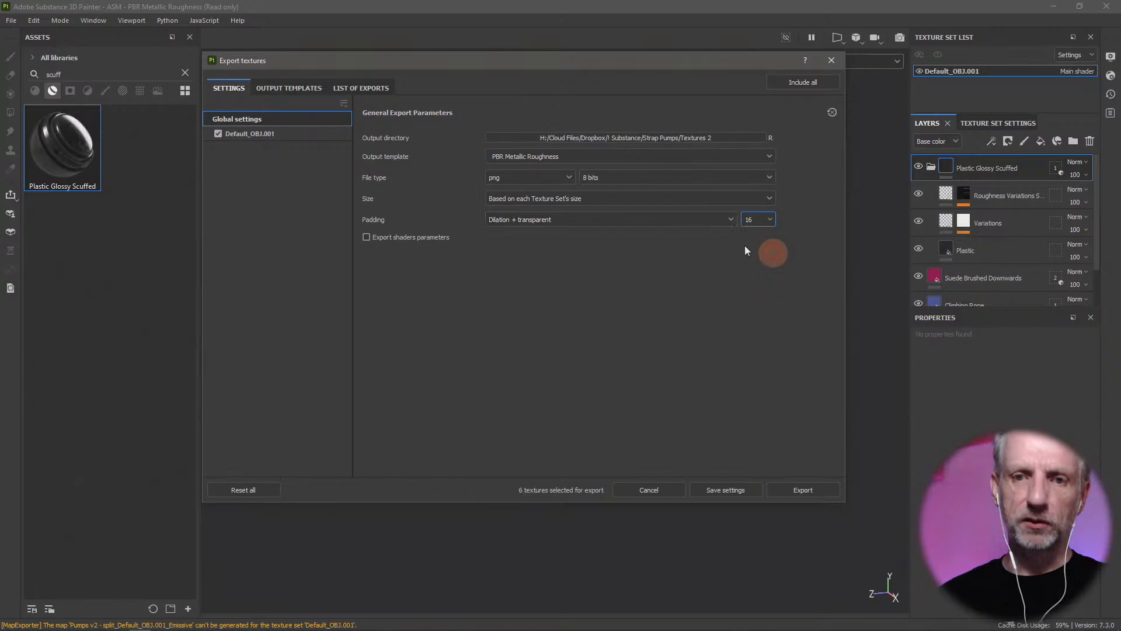
pyautogui.click(798, 491)
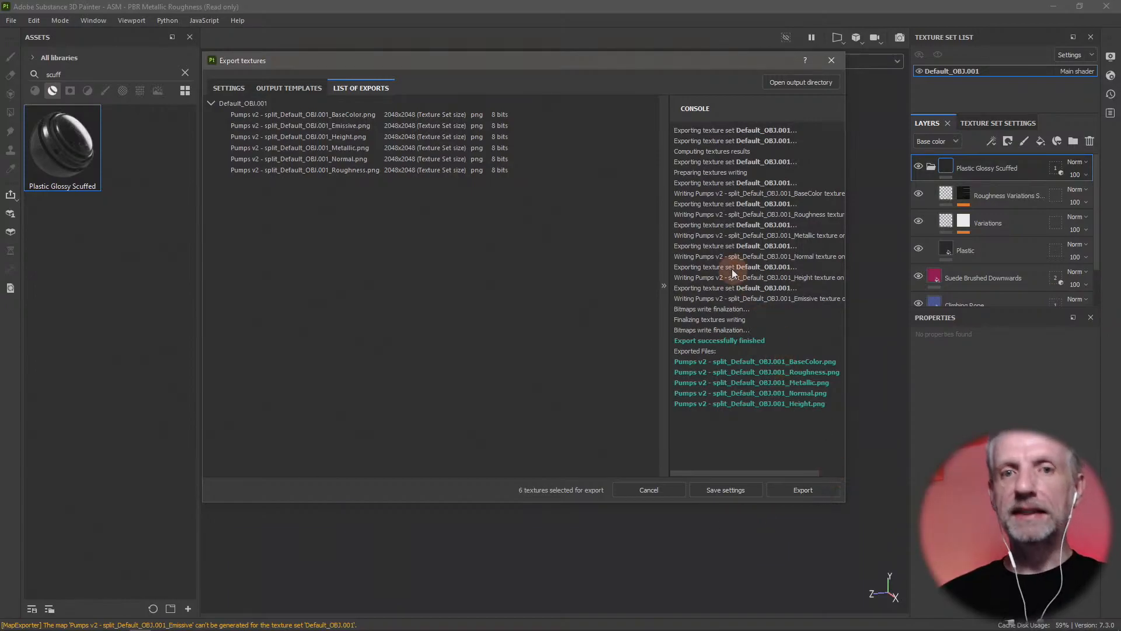
# Close the texture export, switch to DAZ Studio and select the Steam Strap Heels figure in the scene
pyautogui.click(832, 60)
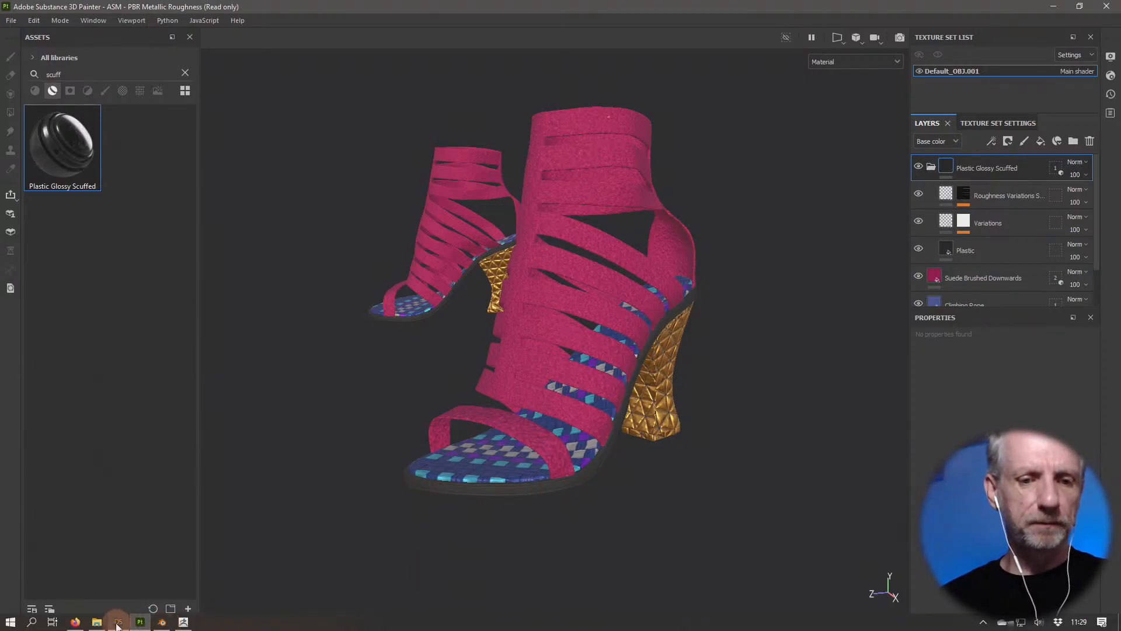
pyautogui.click(118, 623)
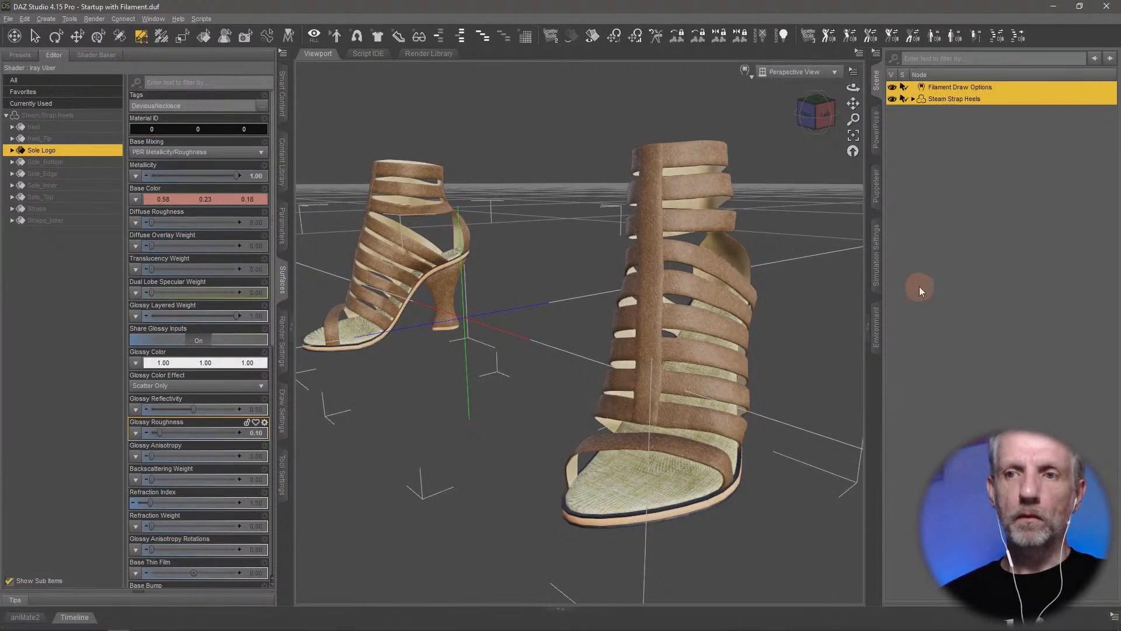
pyautogui.click(974, 98)
pyautogui.click(912, 99)
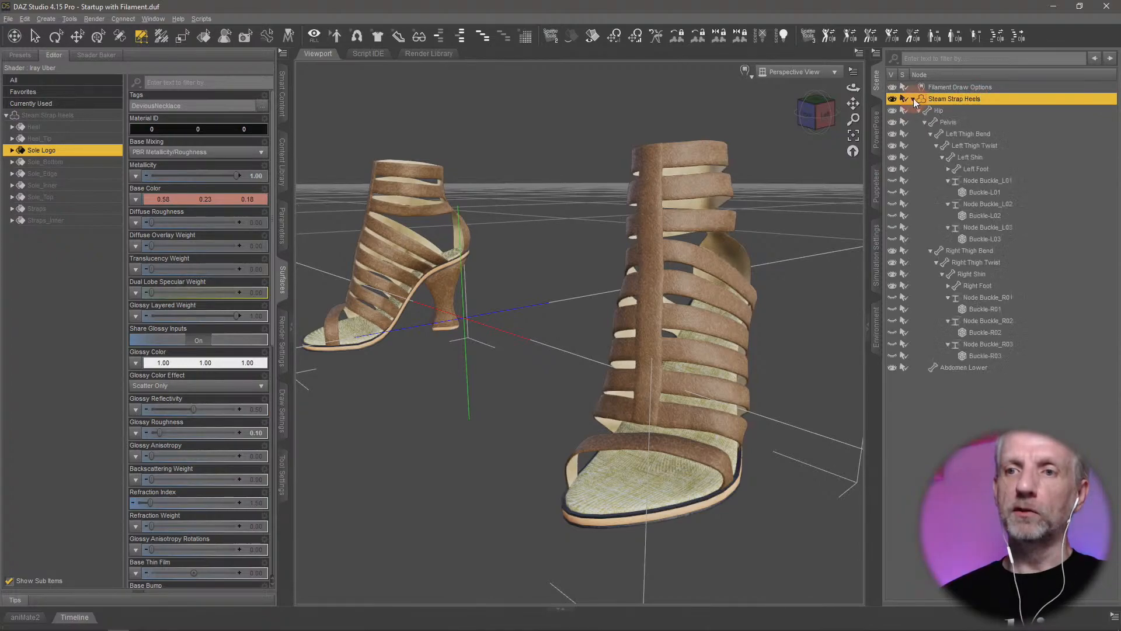
pyautogui.click(919, 111)
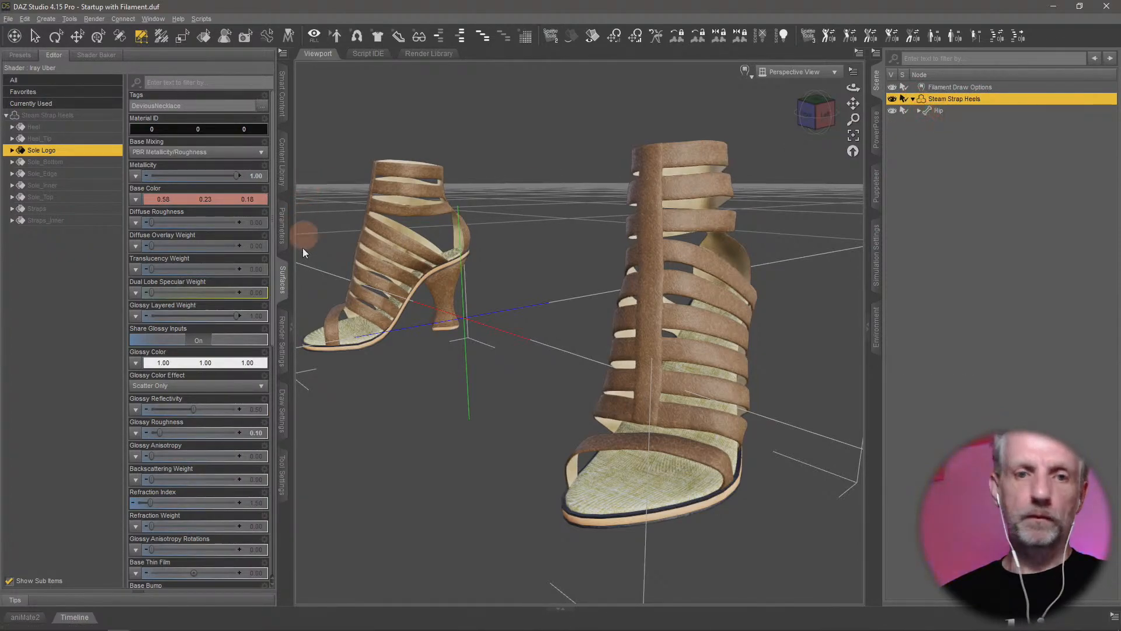
# Examine the Heel and Heel_Tip surfaces and pick the heel on the model with the Surface Selection tool
pyautogui.click(282, 273)
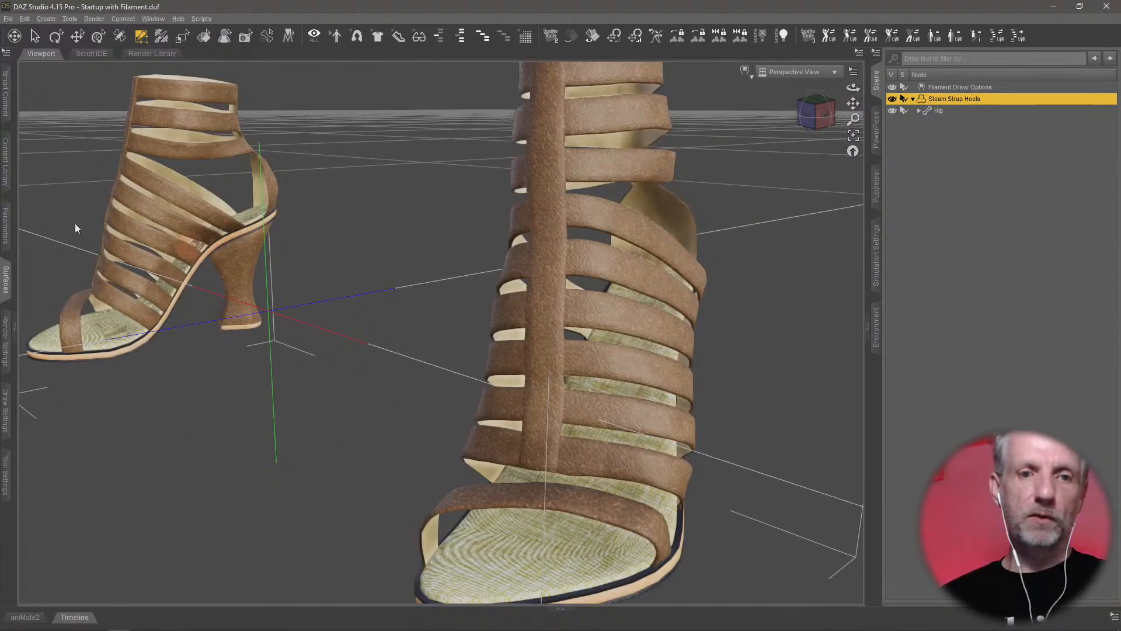
pyautogui.click(9, 290)
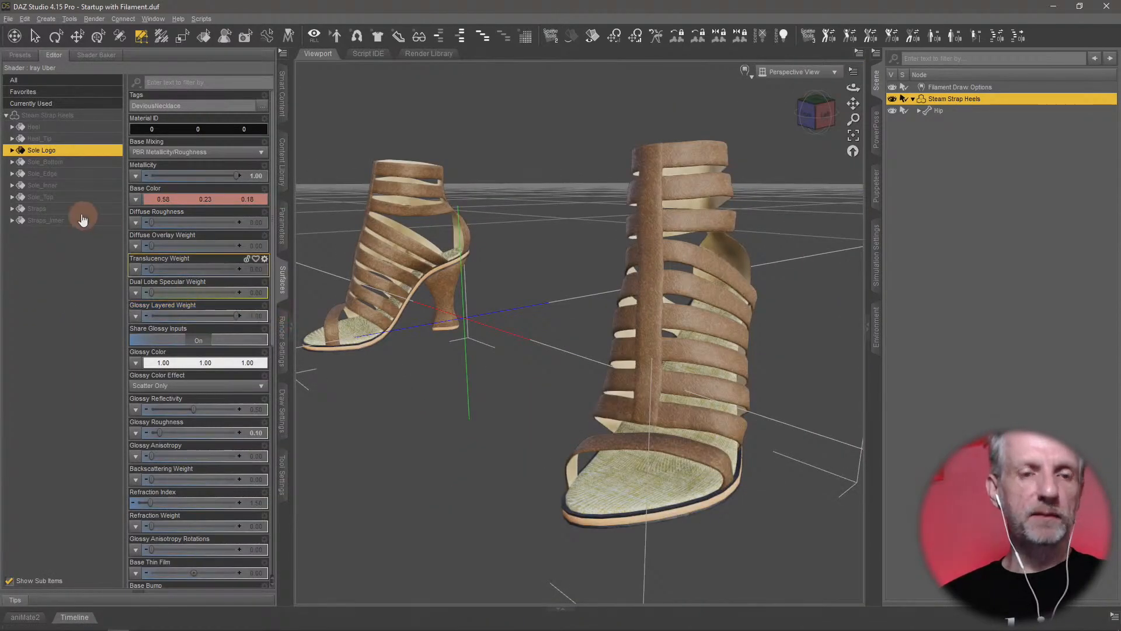
pyautogui.click(87, 126)
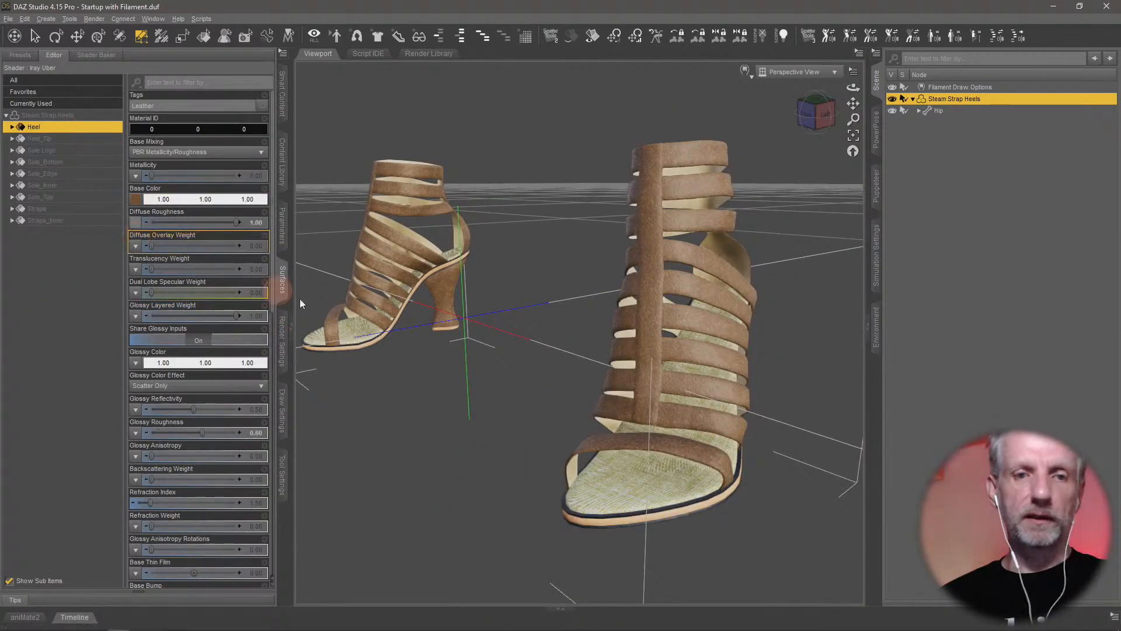
pyautogui.click(79, 138)
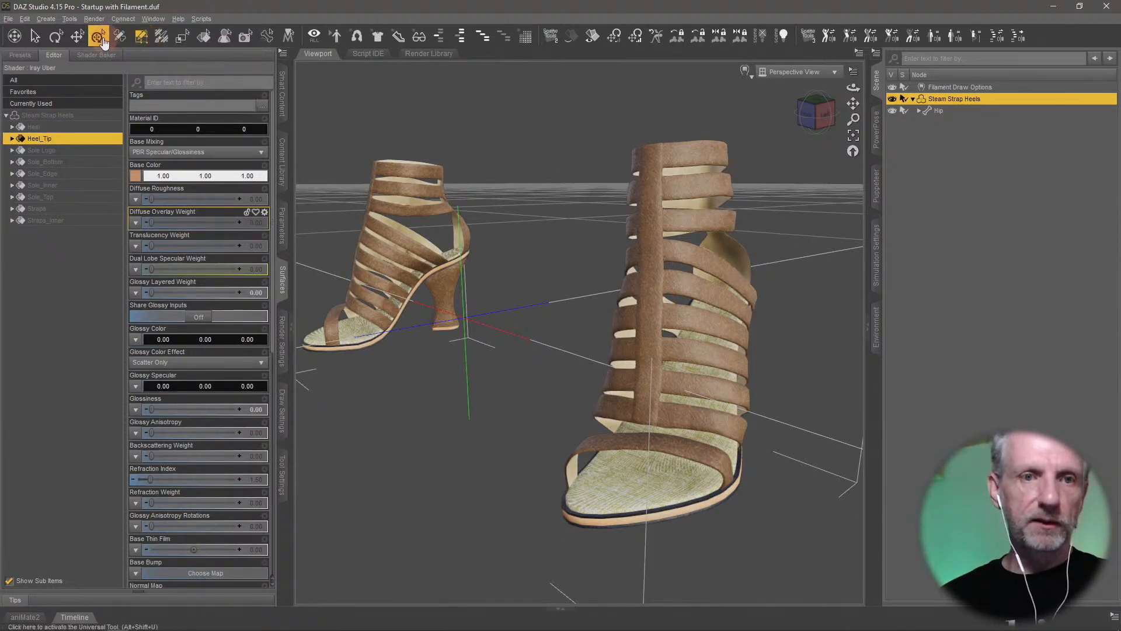
pyautogui.click(204, 36)
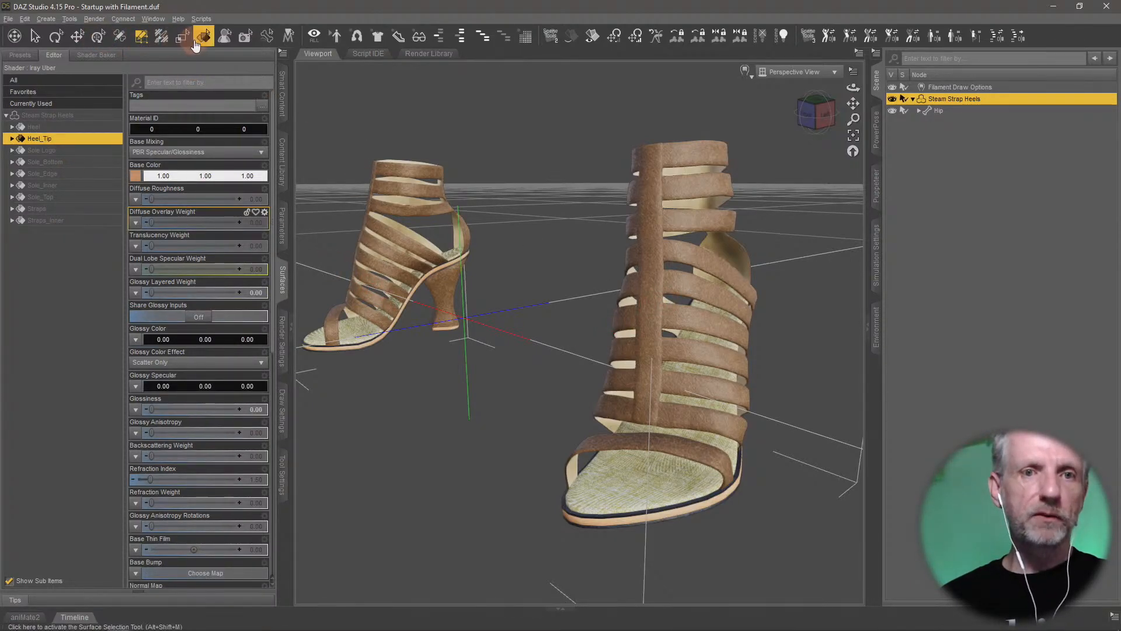
pyautogui.click(447, 311)
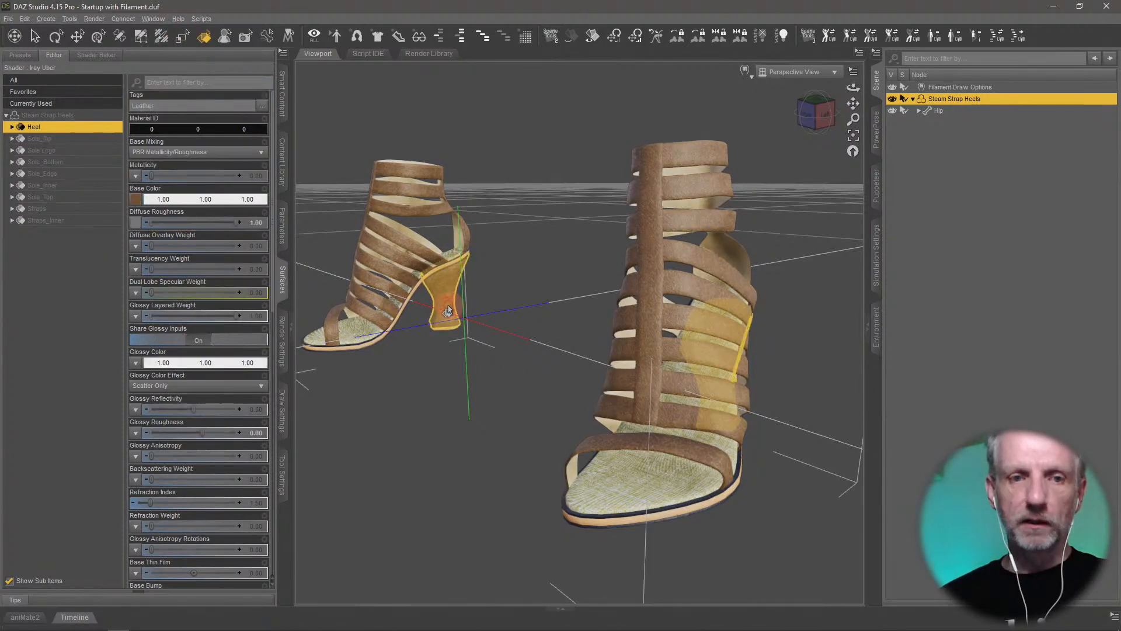
# Reselect Steam Strap Heels, expand its Heel surface for editing and switch to the Universal tool
pyautogui.scroll(3, 410, 272)
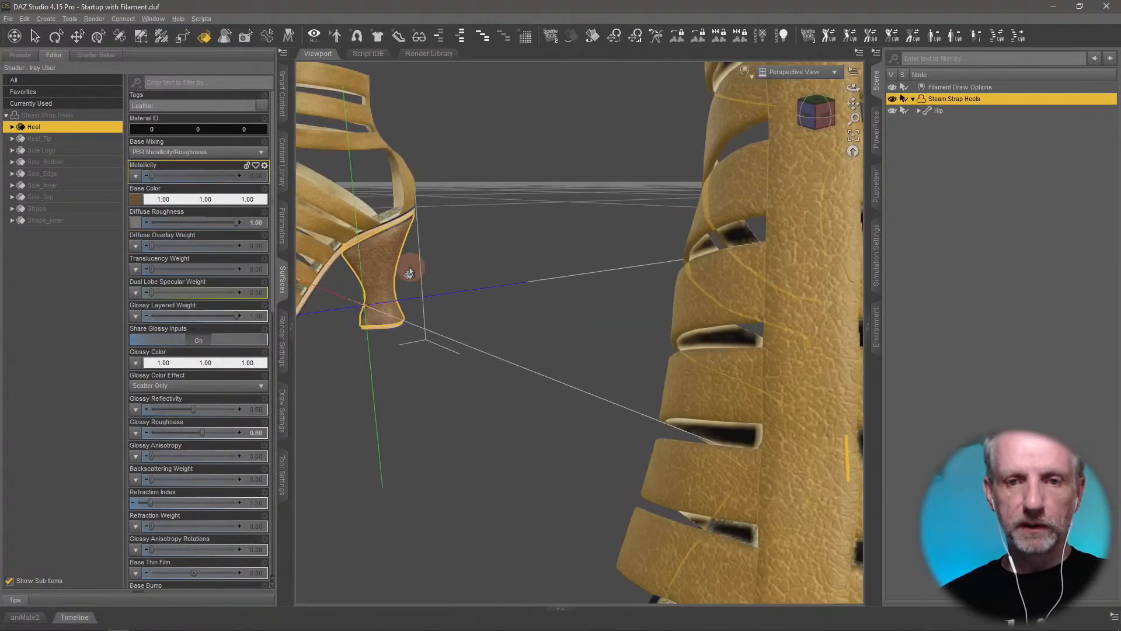
pyautogui.scroll(-5, 410, 272)
pyautogui.moveTo(410, 272); pyautogui.dragTo(498, 321, button='middle')
pyautogui.scroll(5, 410, 272)
pyautogui.click(410, 273)
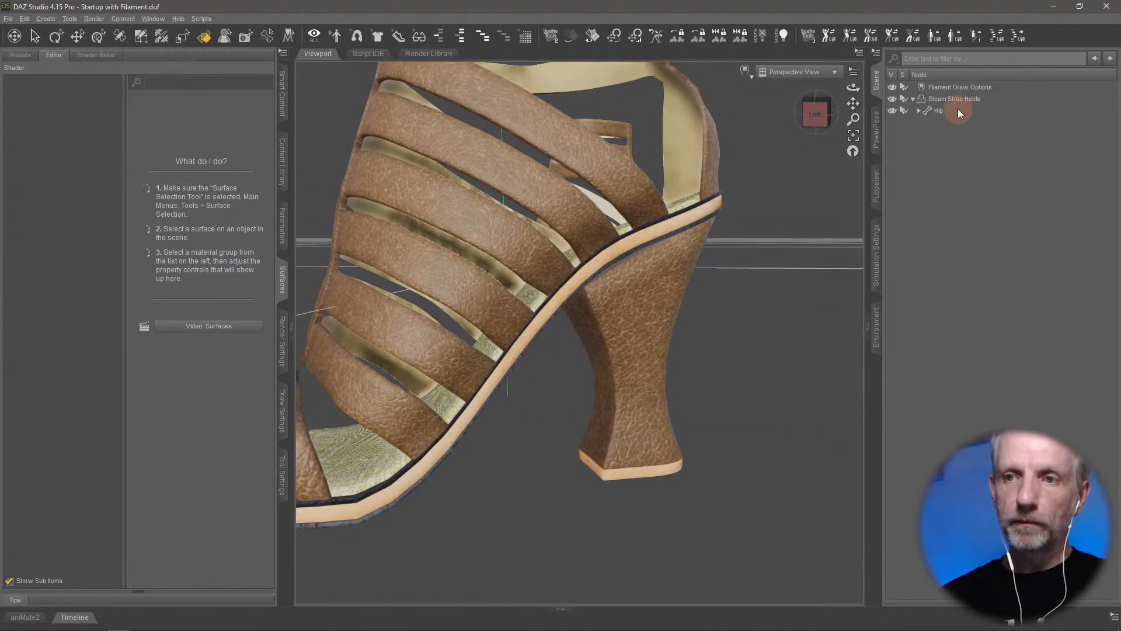
pyautogui.click(958, 109)
pyautogui.click(964, 98)
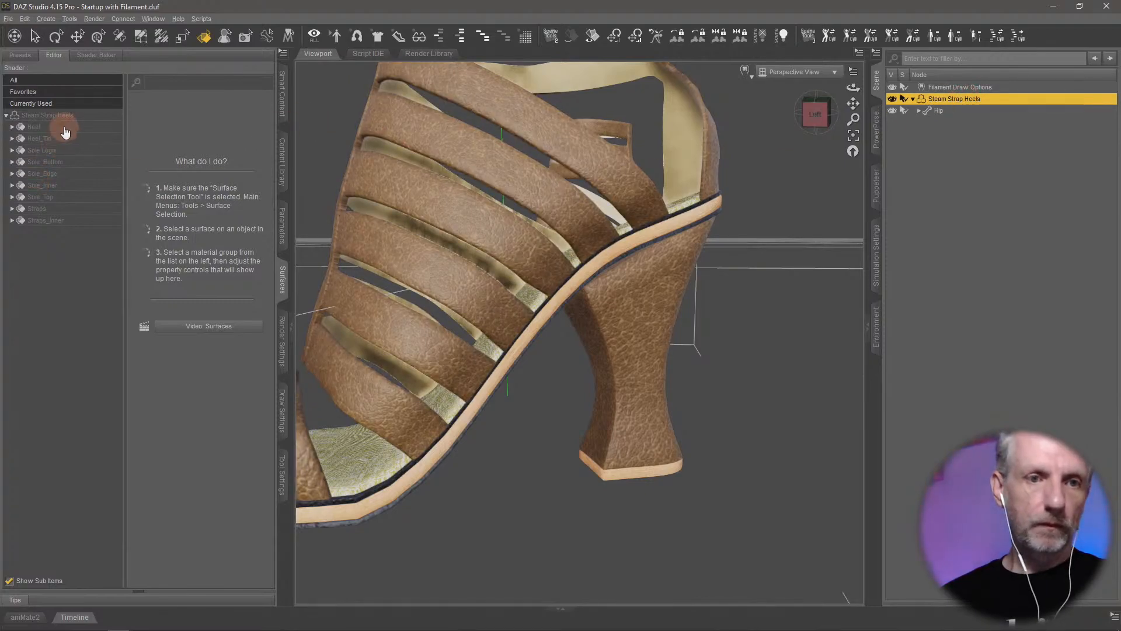
pyautogui.click(35, 127)
pyautogui.click(12, 127)
pyautogui.click(92, 34)
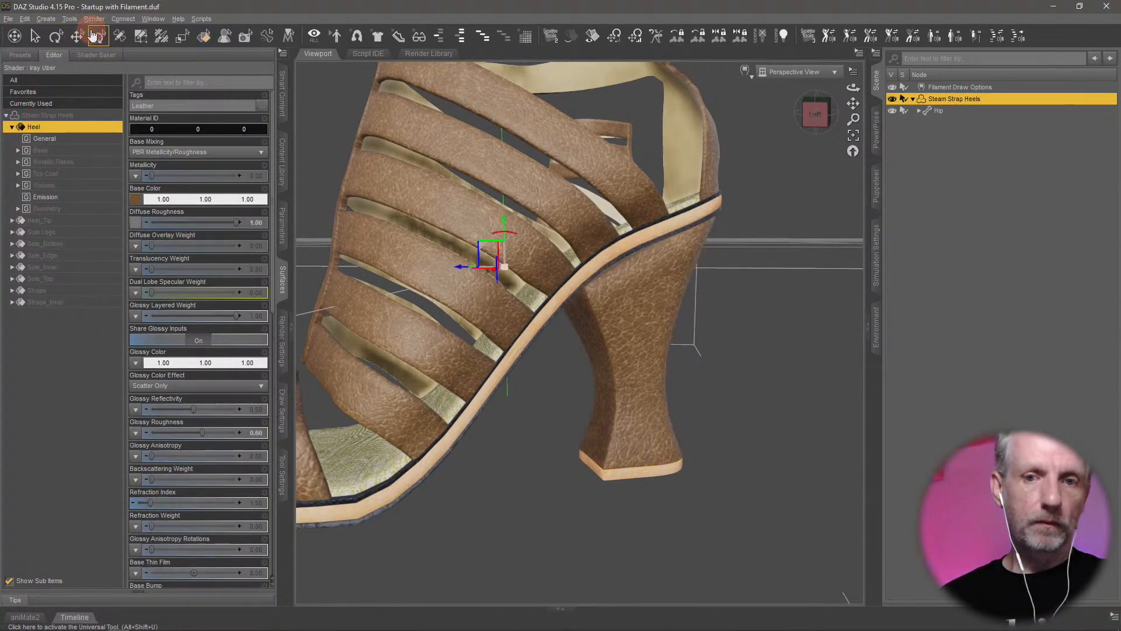
# Load Pumps v2 - split_Default_OBJ.001_BaseColor.png from Strap Pumps' Textures 2 folder as the Heel's Base Color map
pyautogui.click(66, 151)
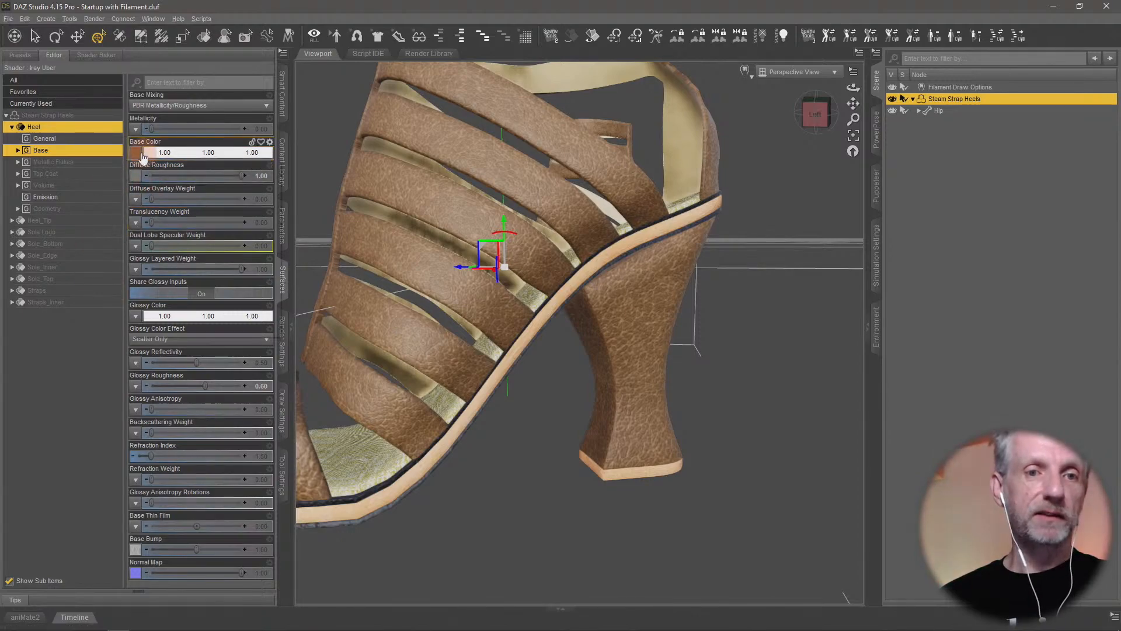
pyautogui.click(137, 175)
pyautogui.click(170, 167)
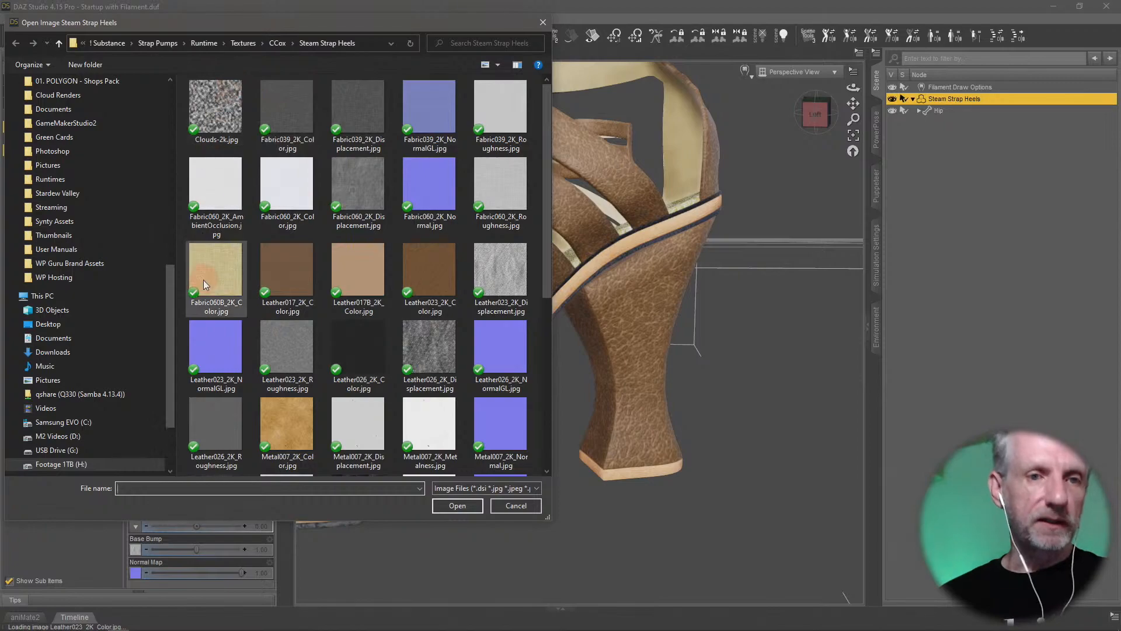
pyautogui.moveTo(173, 289); pyautogui.dragTo(190, 98)
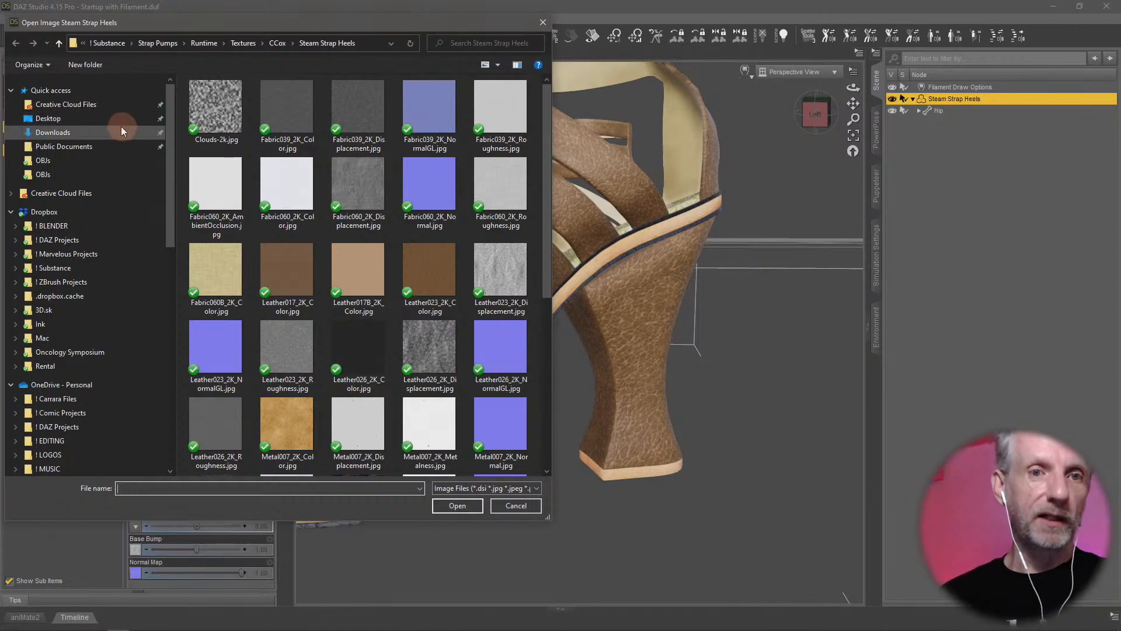
pyautogui.click(97, 267)
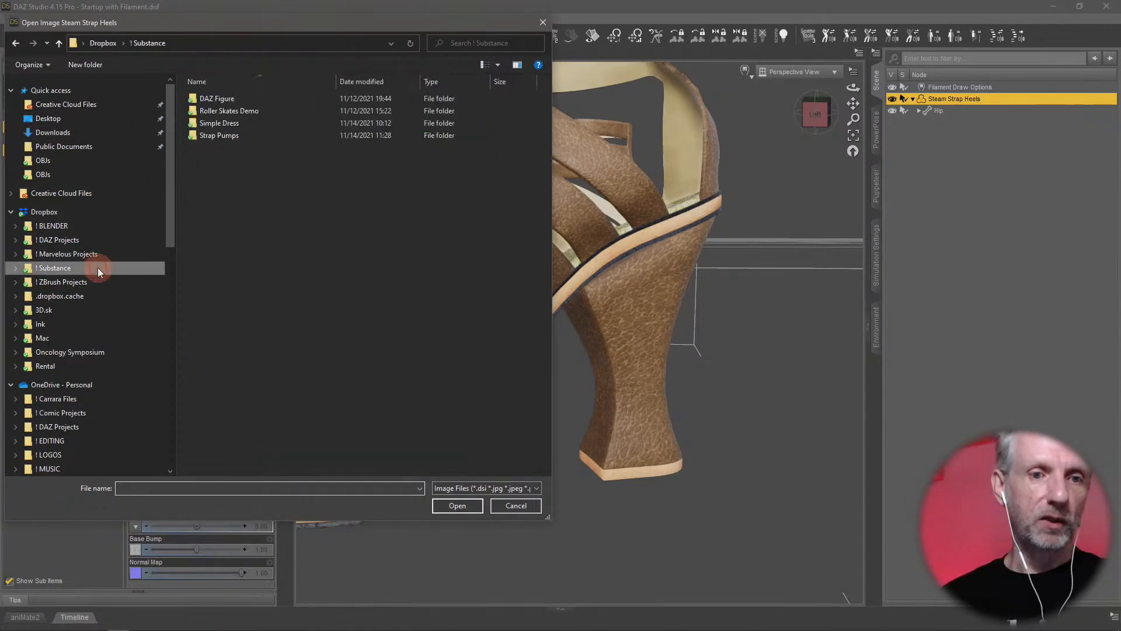
pyautogui.doubleClick(235, 136)
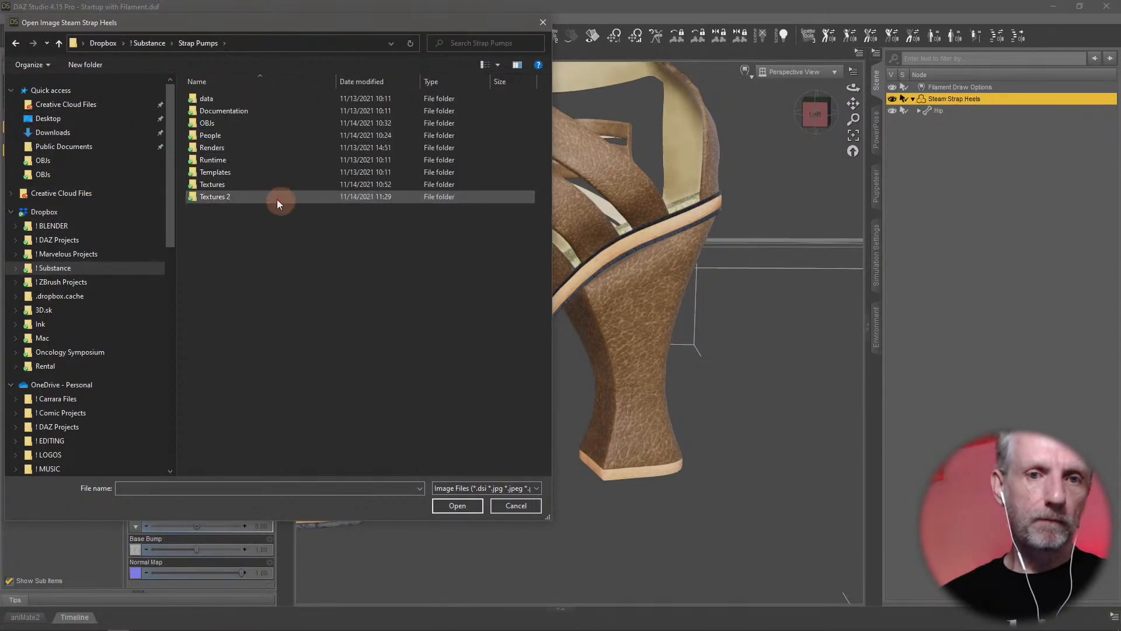
pyautogui.doubleClick(239, 196)
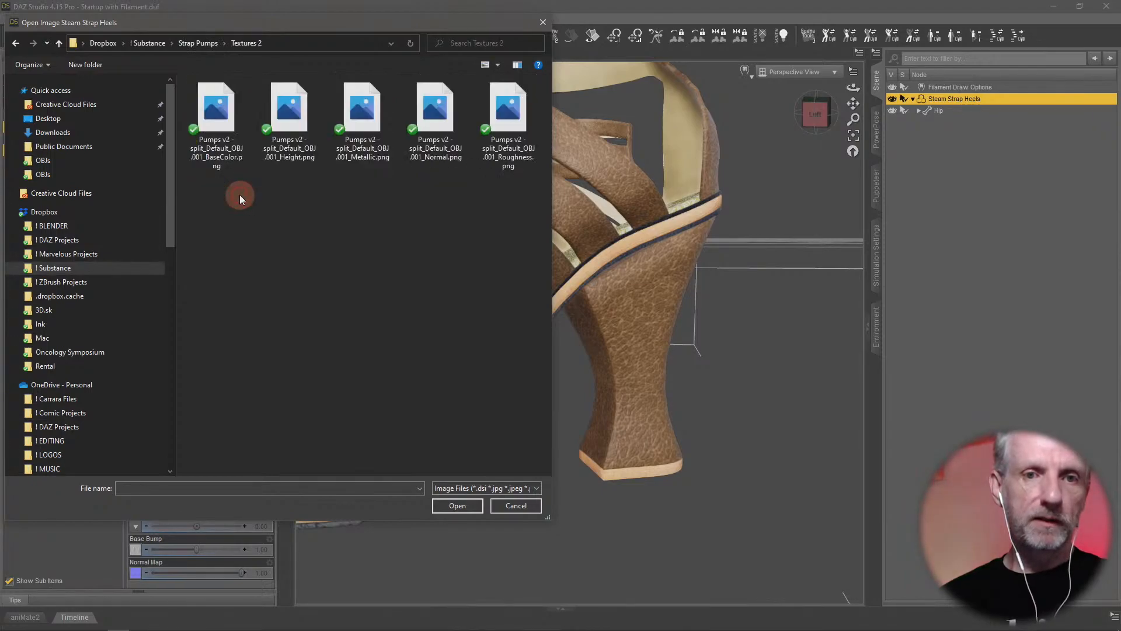
pyautogui.click(234, 116)
pyautogui.click(457, 505)
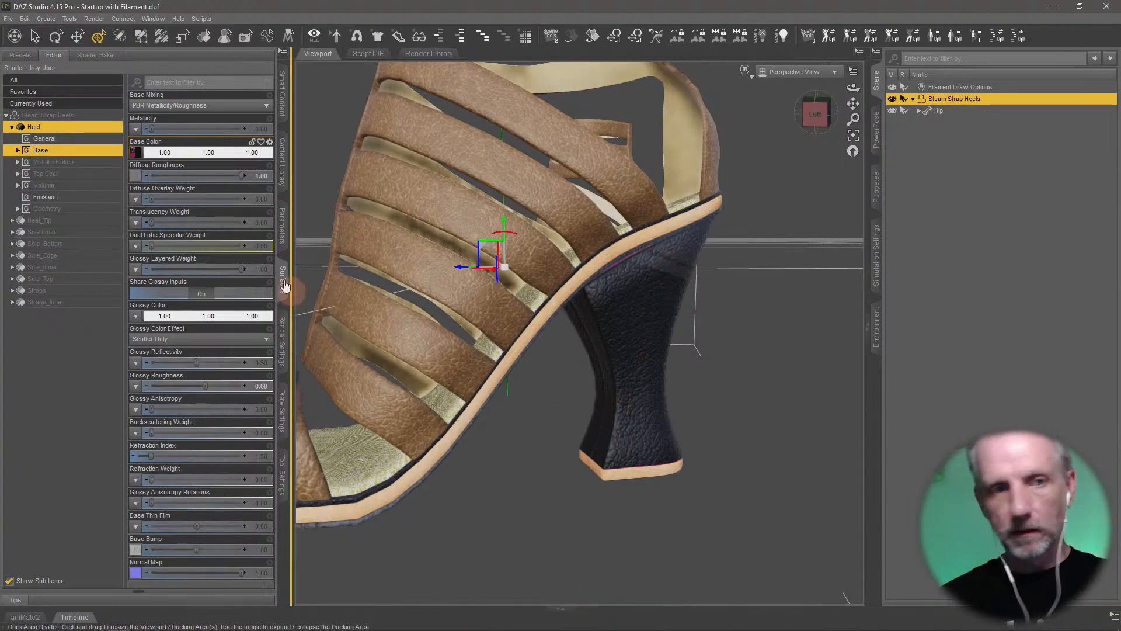
pyautogui.doubleClick(88, 161)
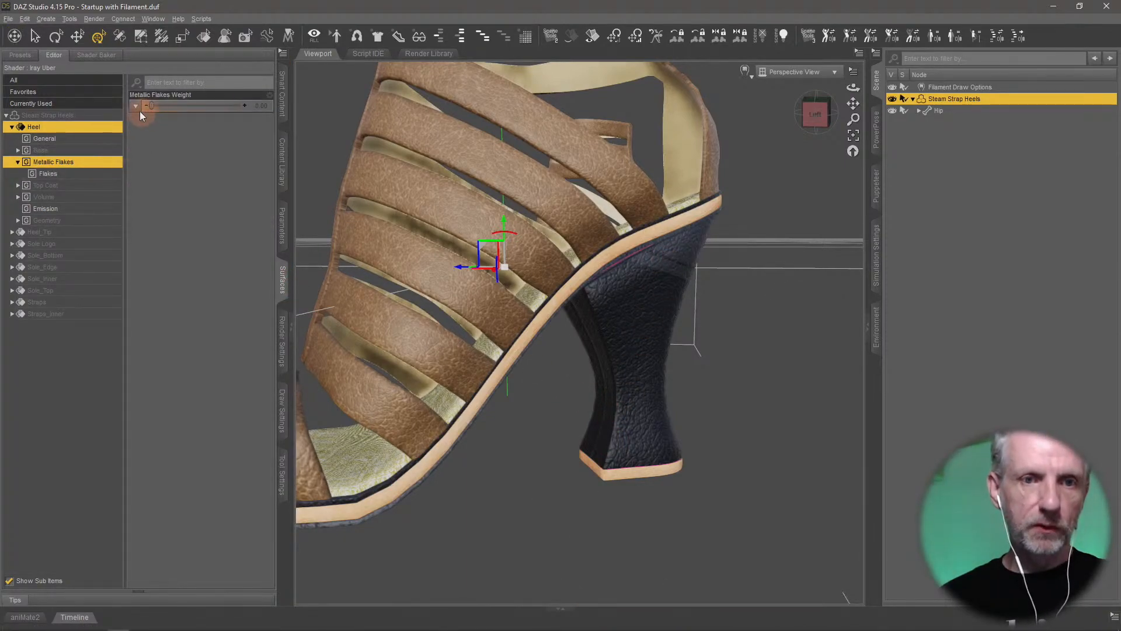
pyautogui.click(135, 106)
pyautogui.click(199, 118)
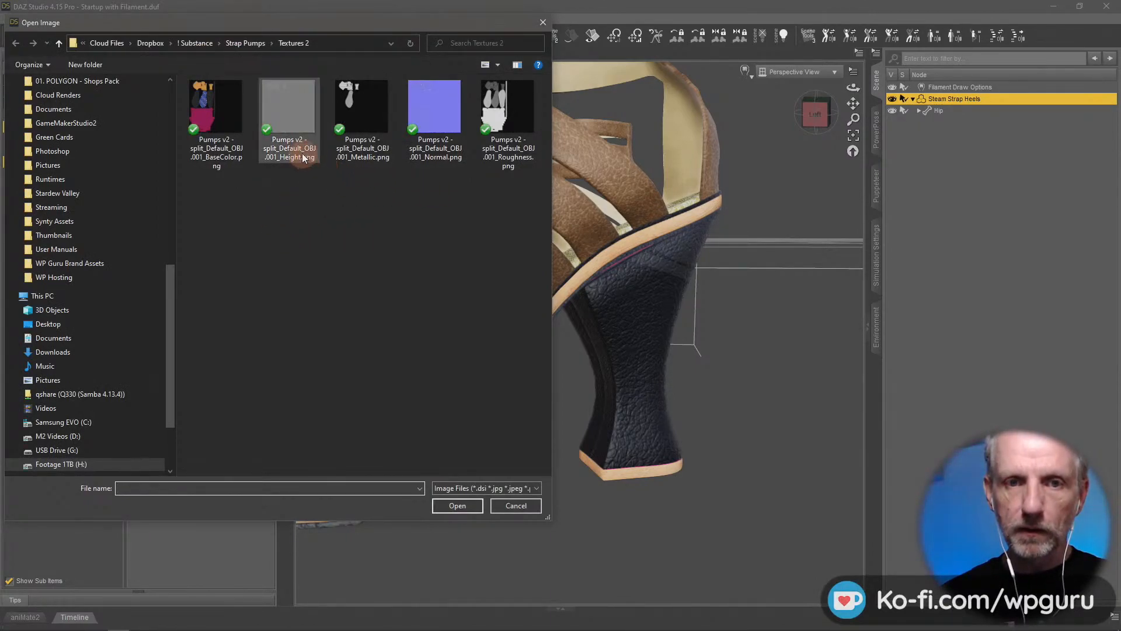
pyautogui.click(512, 505)
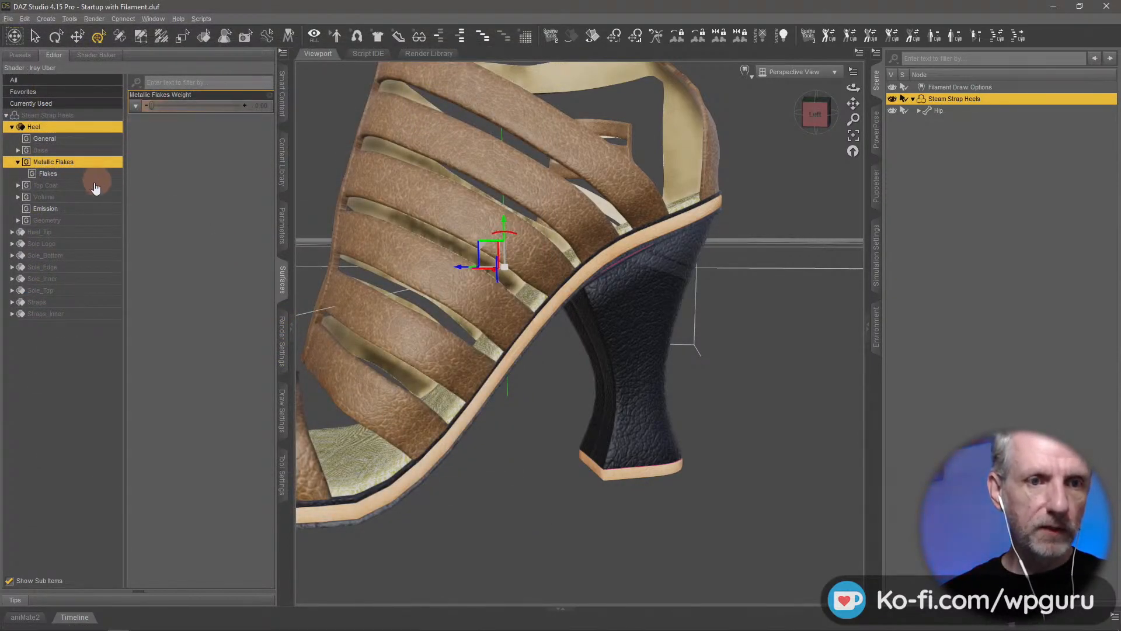
# Load Pumps v2 - split_Default_OBJ.001_Roughness.png as the Heel's Glossy Roughness map and set Glossy Roughness to 1.00
pyautogui.click(100, 150)
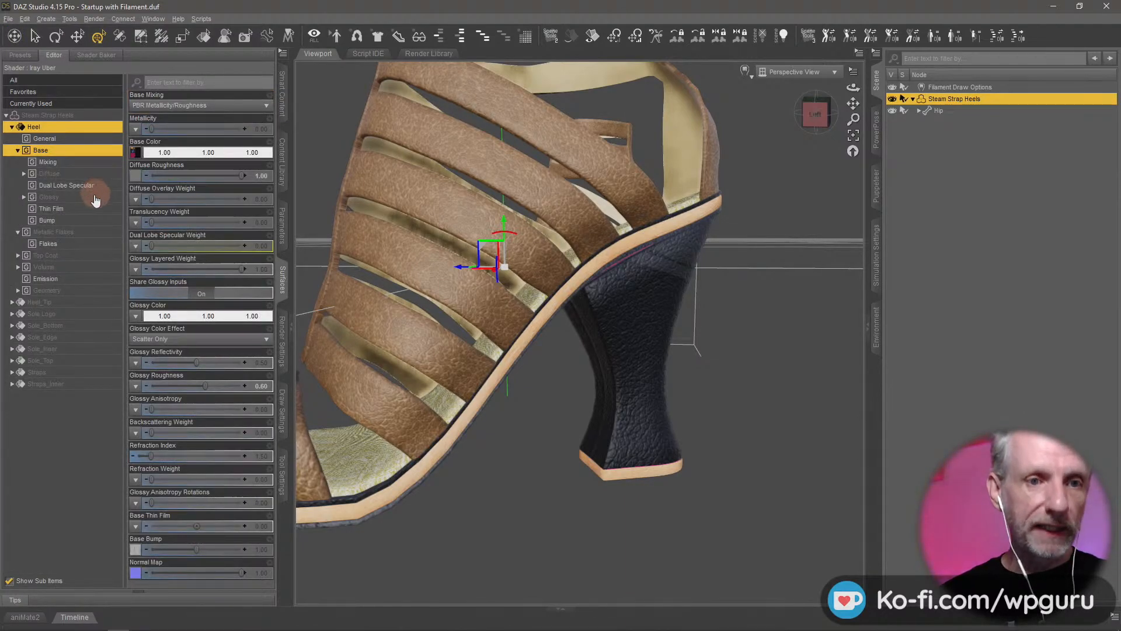
pyautogui.click(89, 196)
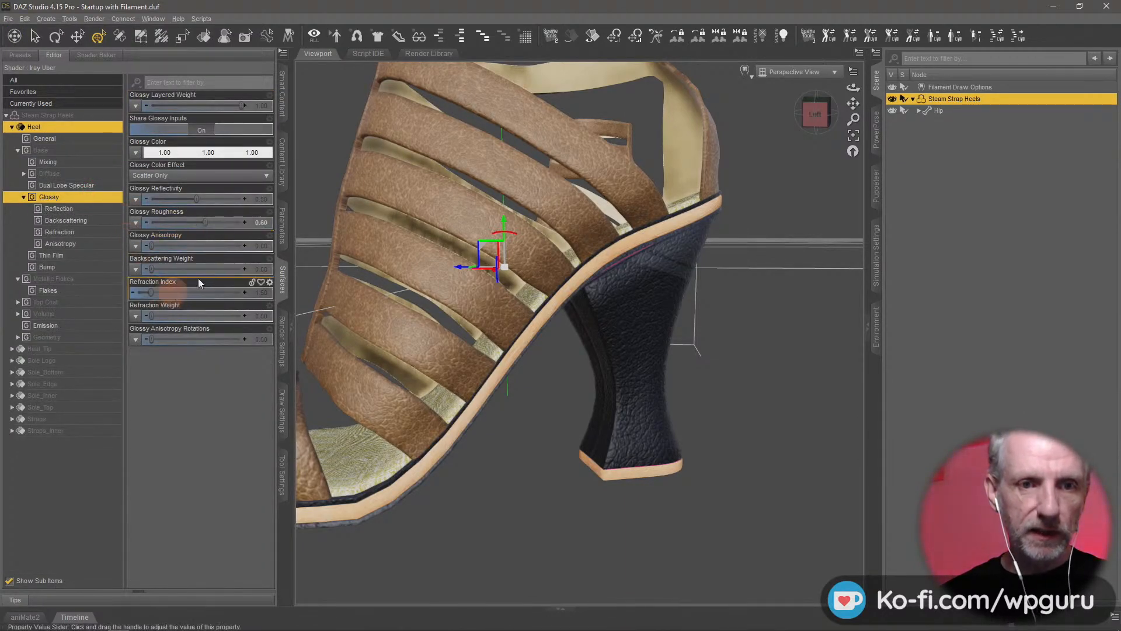
pyautogui.click(133, 224)
pyautogui.click(173, 238)
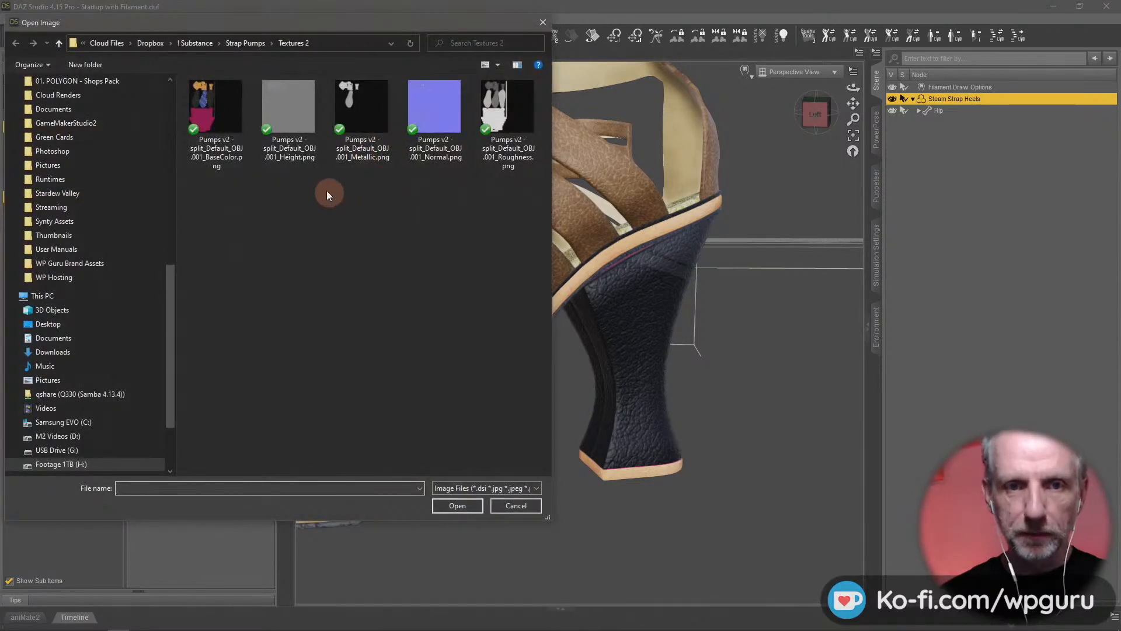
pyautogui.click(526, 122)
pyautogui.click(444, 505)
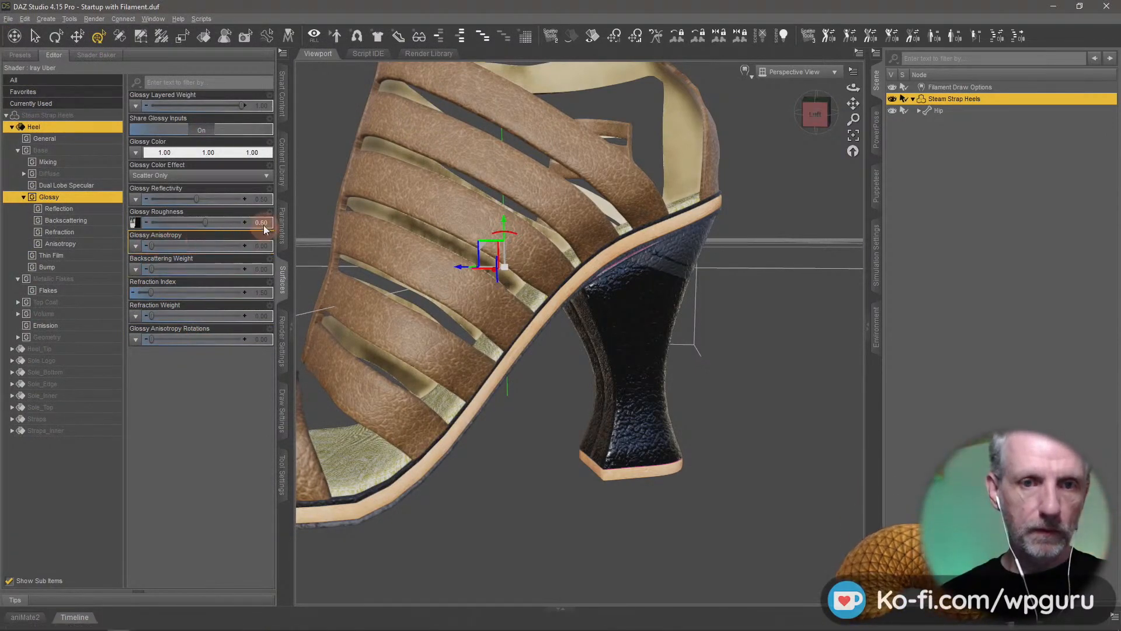
pyautogui.moveTo(202, 223); pyautogui.dragTo(298, 229)
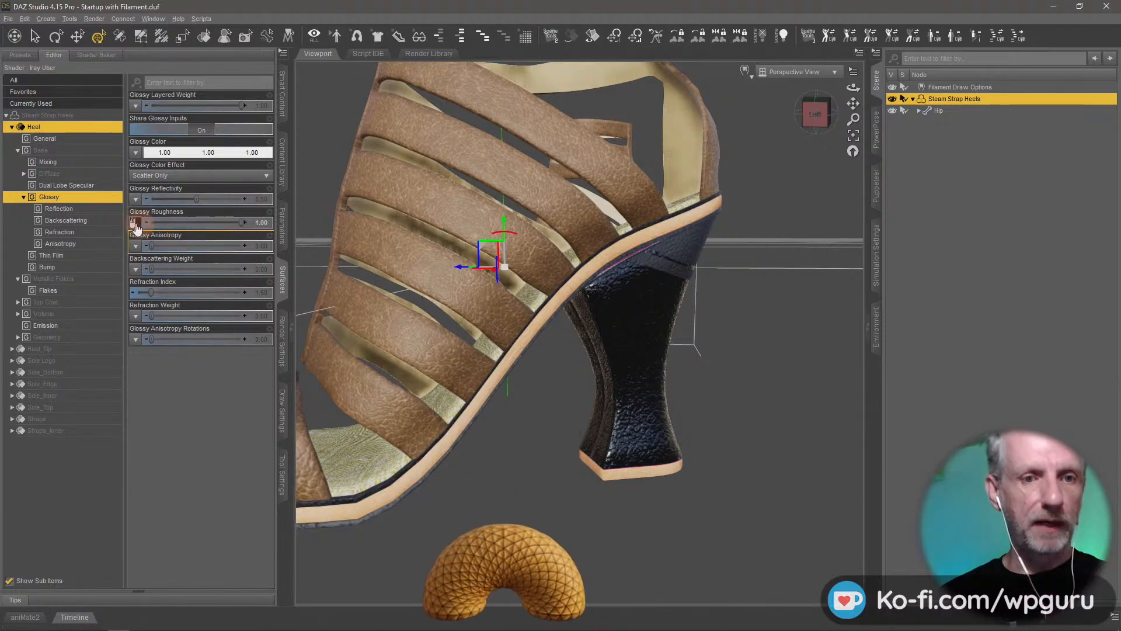
# Remove the image map from the Heel's Base Bump property
pyautogui.click(95, 270)
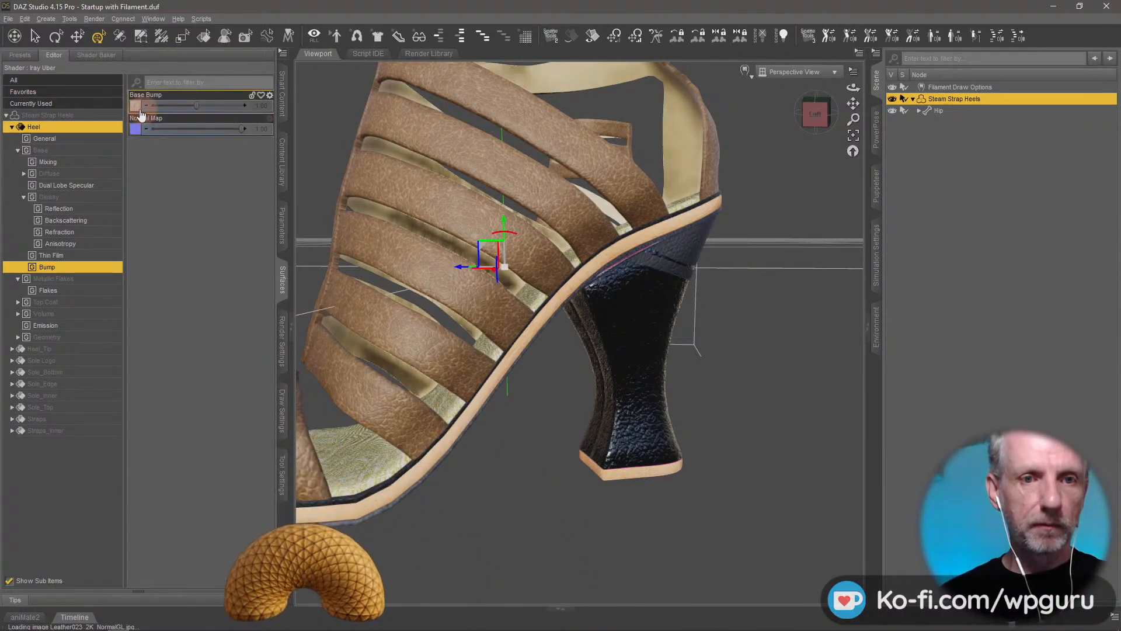
pyautogui.click(135, 105)
pyautogui.click(147, 130)
# Replace the Heel's Normal Map with Pumps v2 - split_Default_OBJ.001_Normal.png from the Textures 2 folder
pyautogui.click(135, 106)
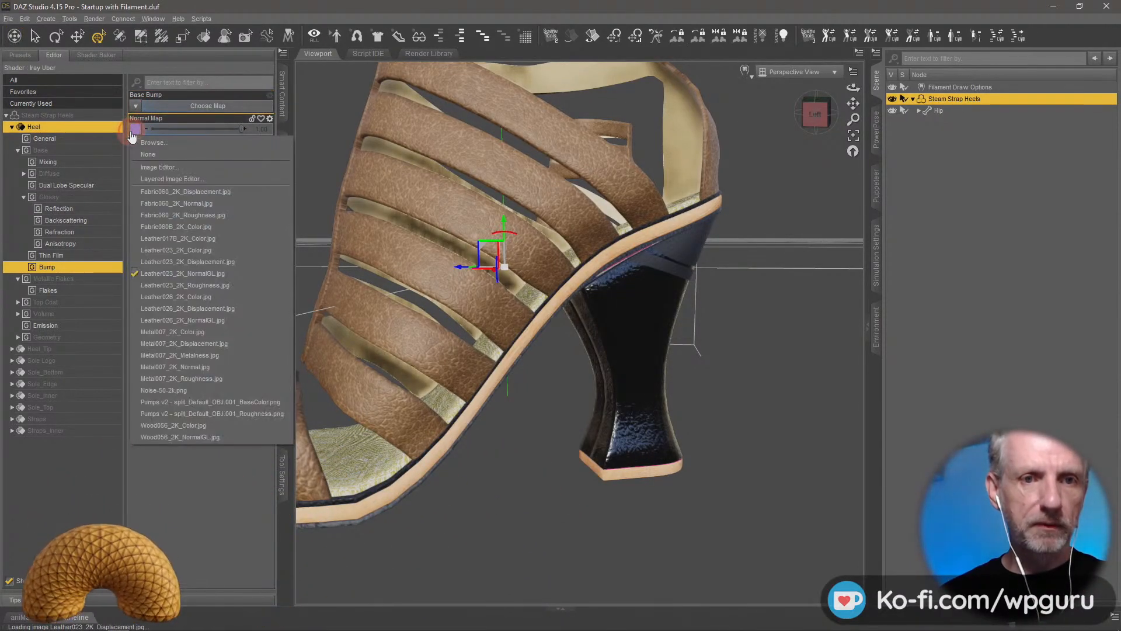
pyautogui.click(162, 145)
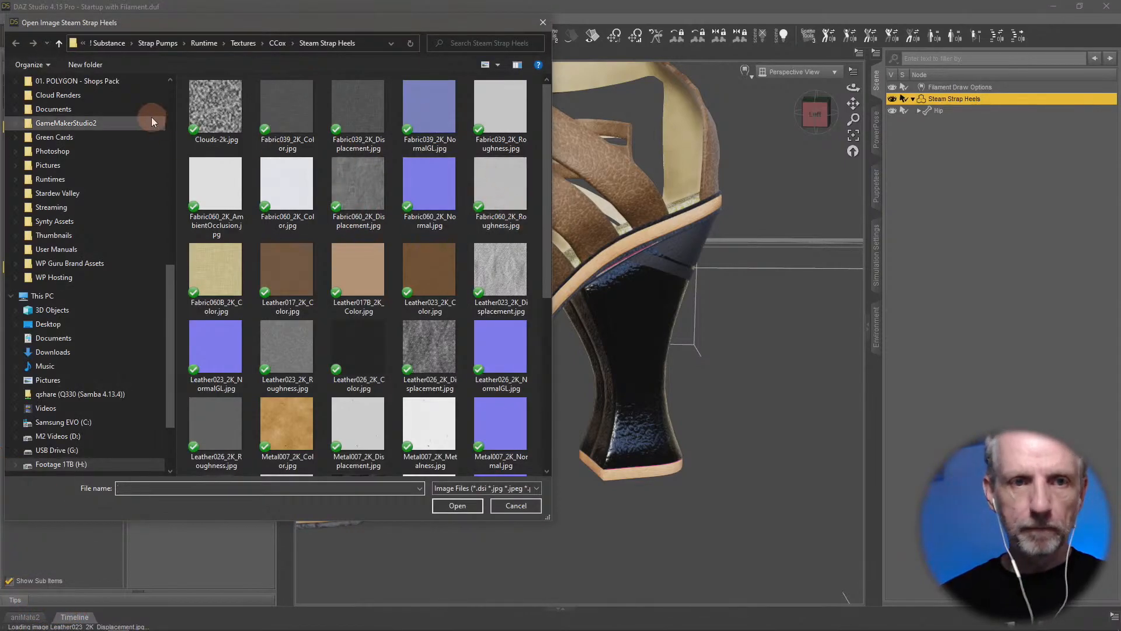
pyautogui.click(173, 43)
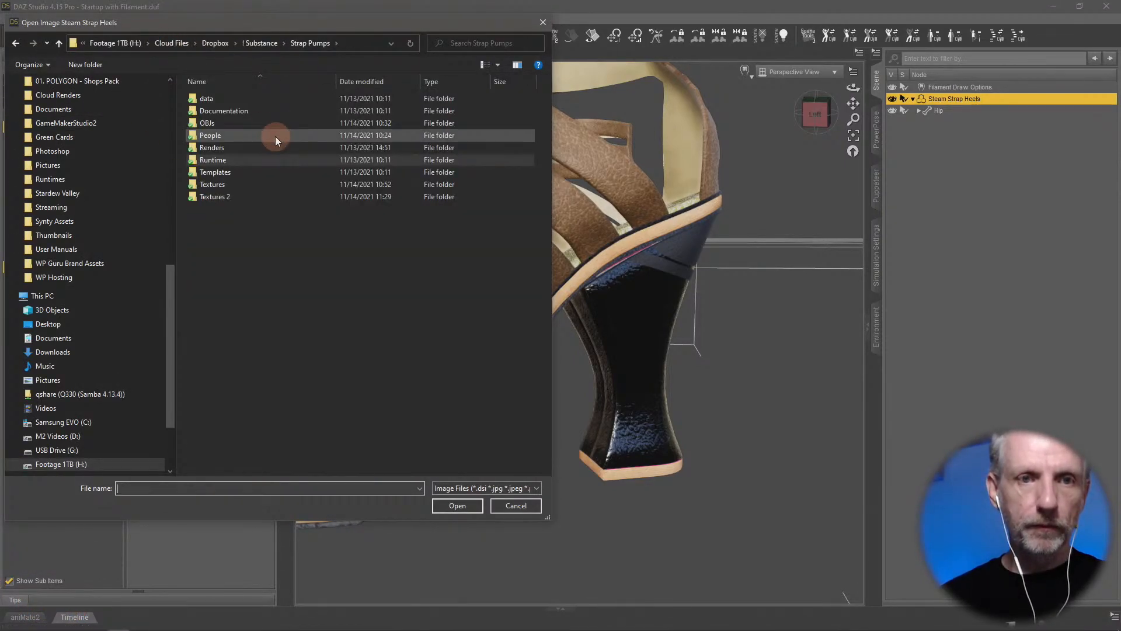
pyautogui.doubleClick(259, 195)
pyautogui.click(442, 115)
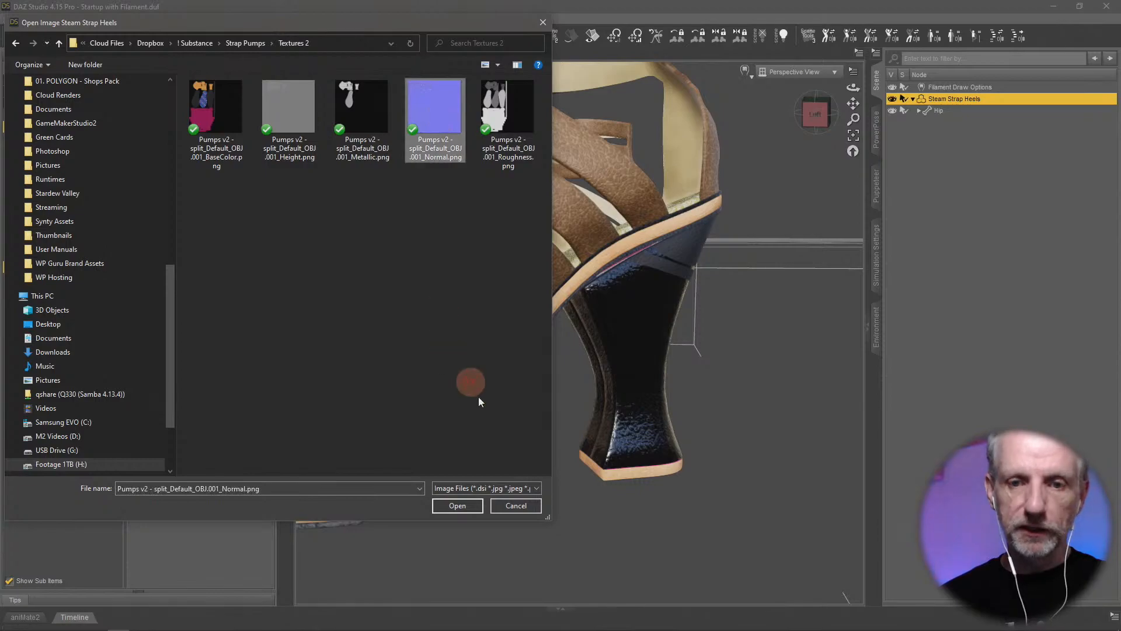
pyautogui.click(456, 506)
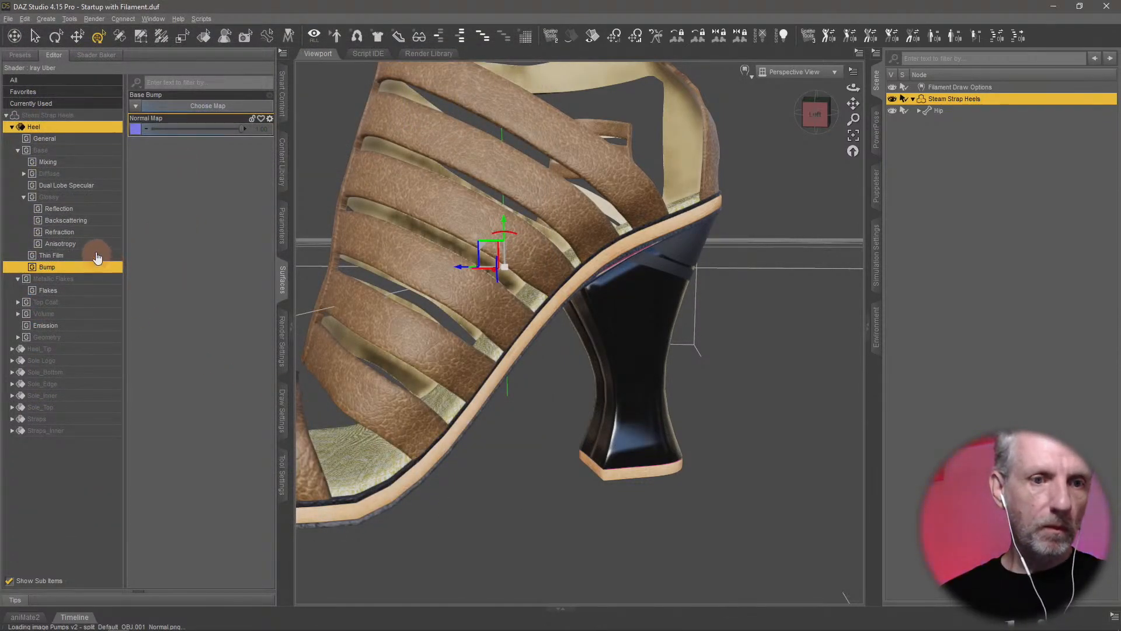
# Reset the Heel's Horizontal Tiles and Vertical Tiles to their default values
pyautogui.click(89, 279)
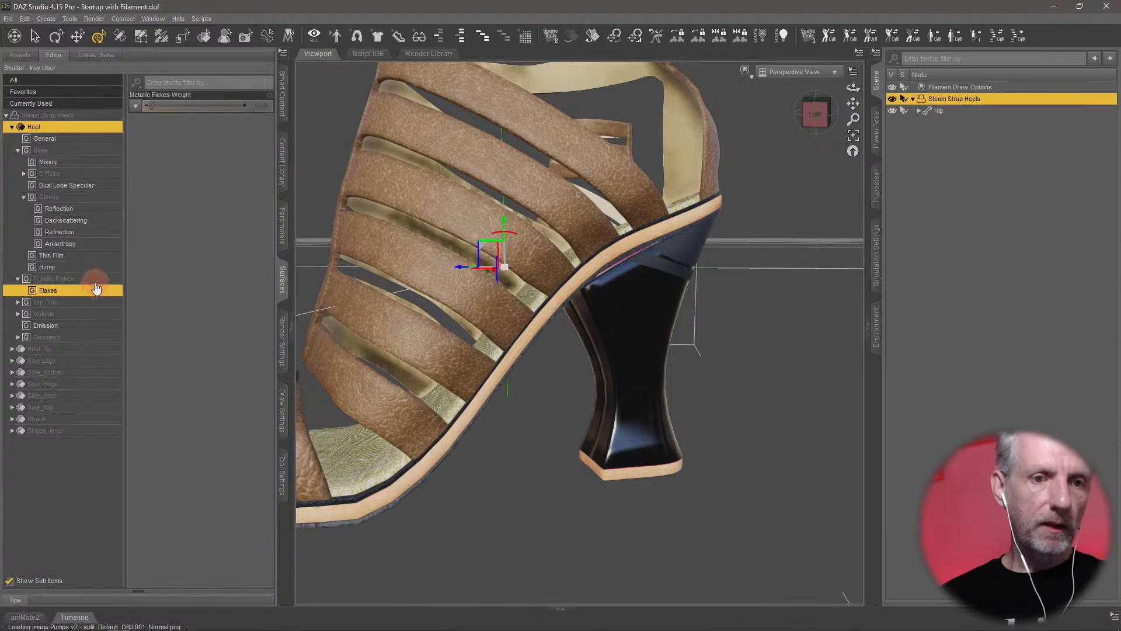
pyautogui.click(87, 337)
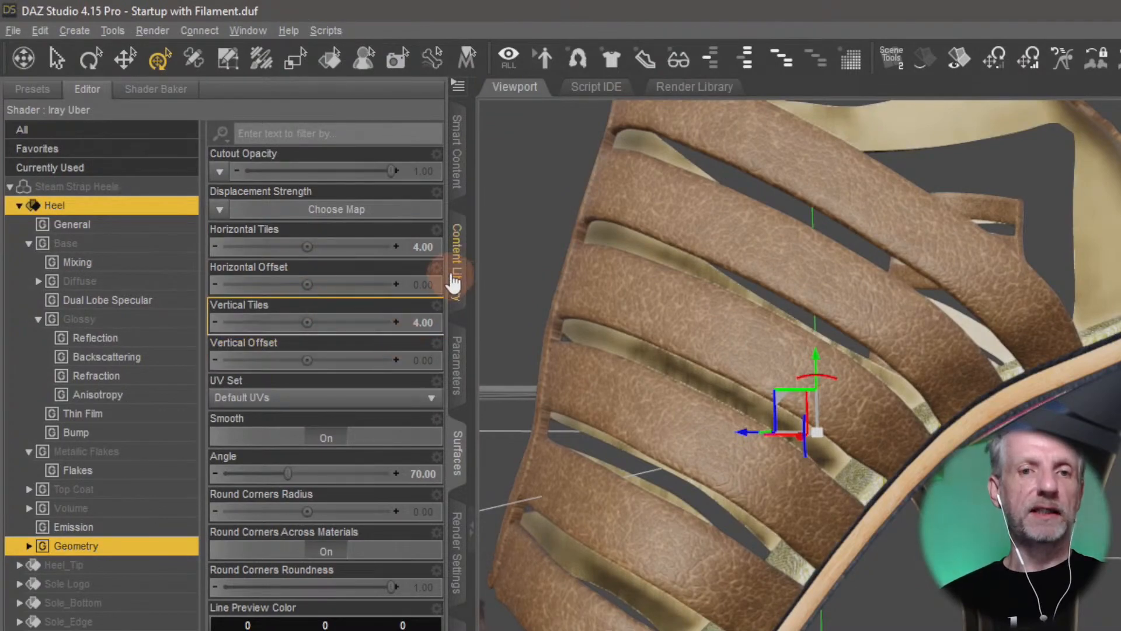
pyautogui.keyDown('alt'); pyautogui.click(348, 246); pyautogui.keyUp('alt')
pyautogui.keyDown('alt'); pyautogui.click(349, 323); pyautogui.keyUp('alt')
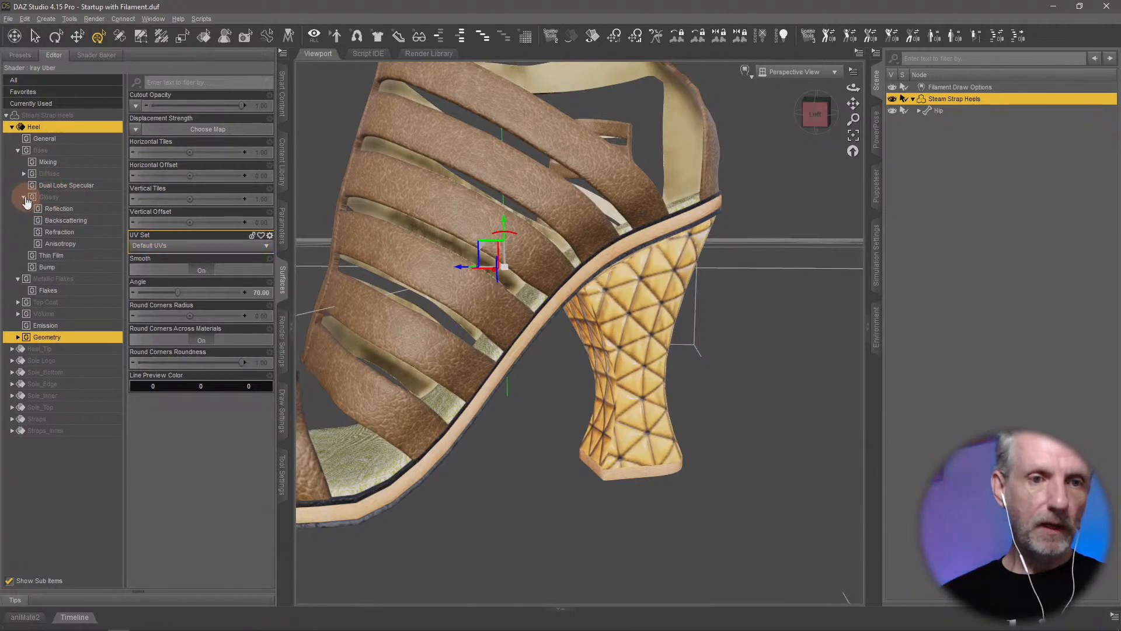
pyautogui.click(25, 198)
pyautogui.click(25, 198)
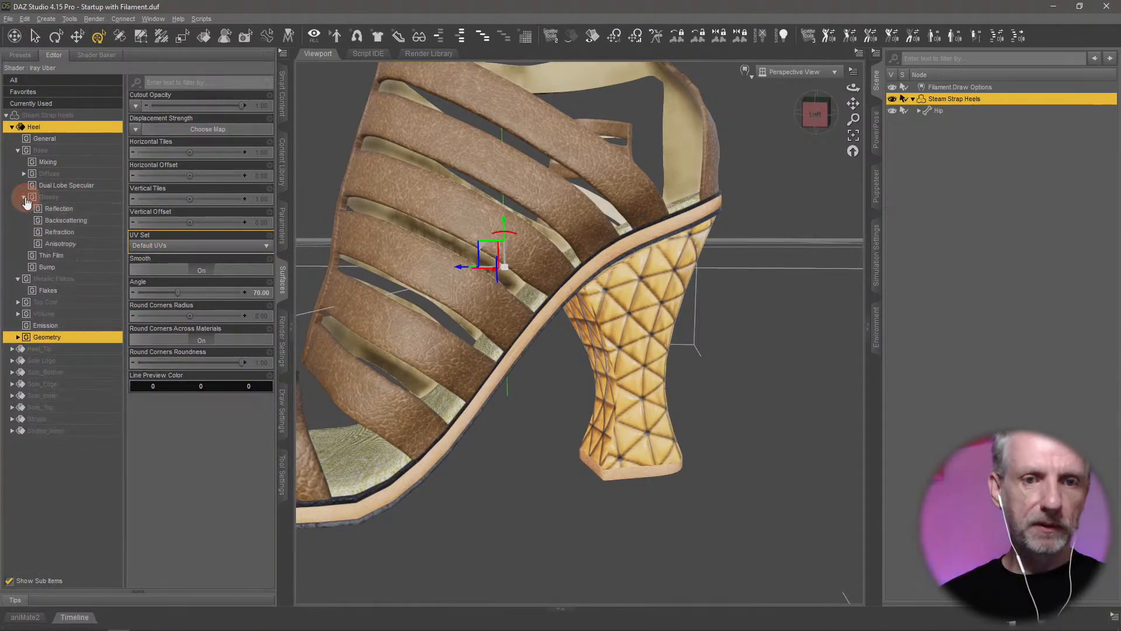
pyautogui.click(243, 357)
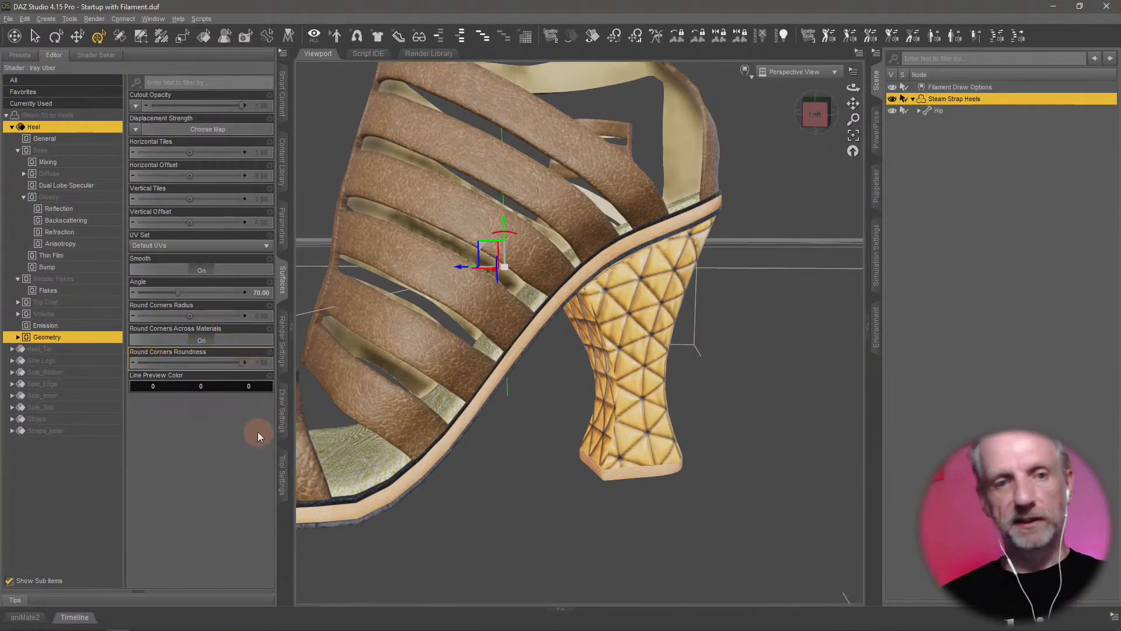
# Copy the Heel surface's complete material settings
pyautogui.click(75, 130)
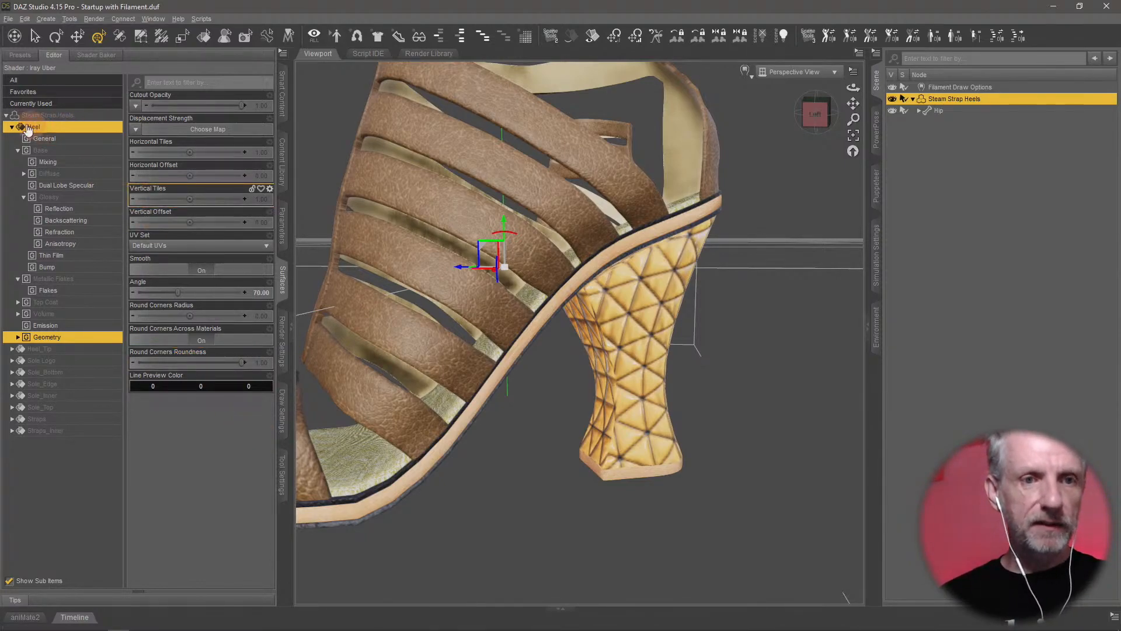
pyautogui.click(11, 127)
pyautogui.rightClick(69, 125)
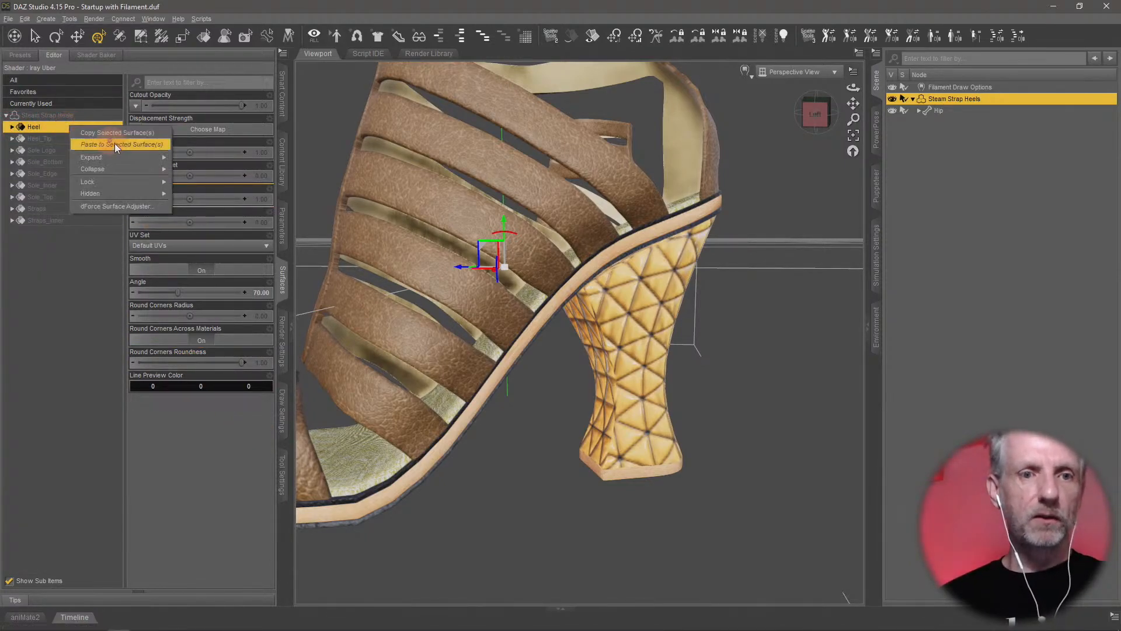
pyautogui.click(141, 134)
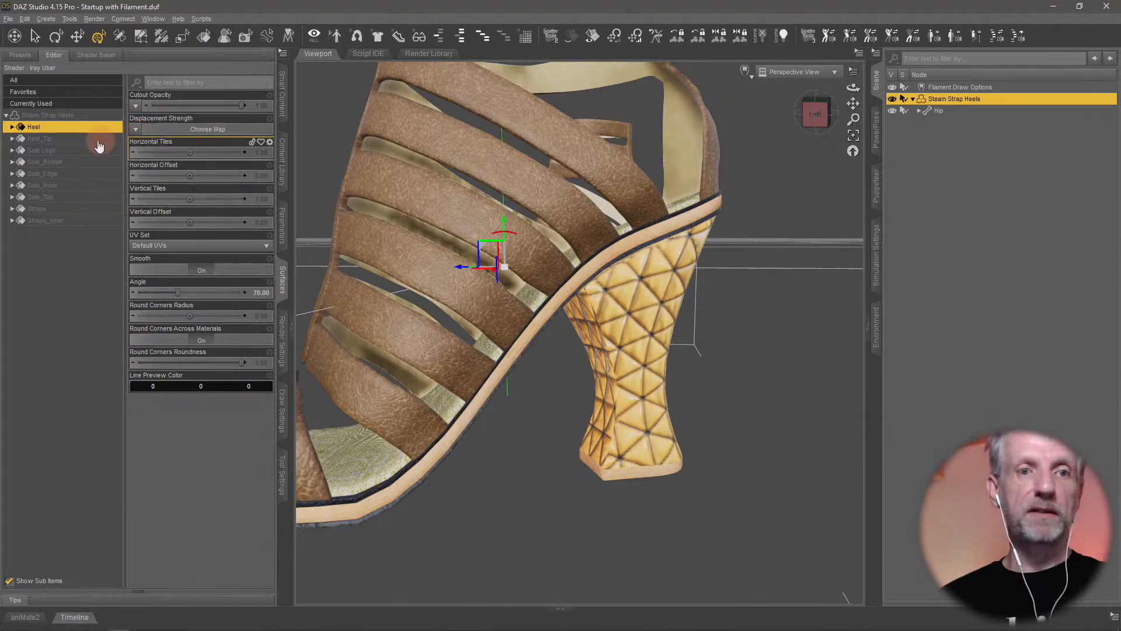
# Paste the copied Heel settings onto all the other shoe surfaces, from Heel_Tip through Straps_Inner
pyautogui.click(89, 140)
pyautogui.keyDown('shift'); pyautogui.click(80, 224); pyautogui.keyUp('shift')
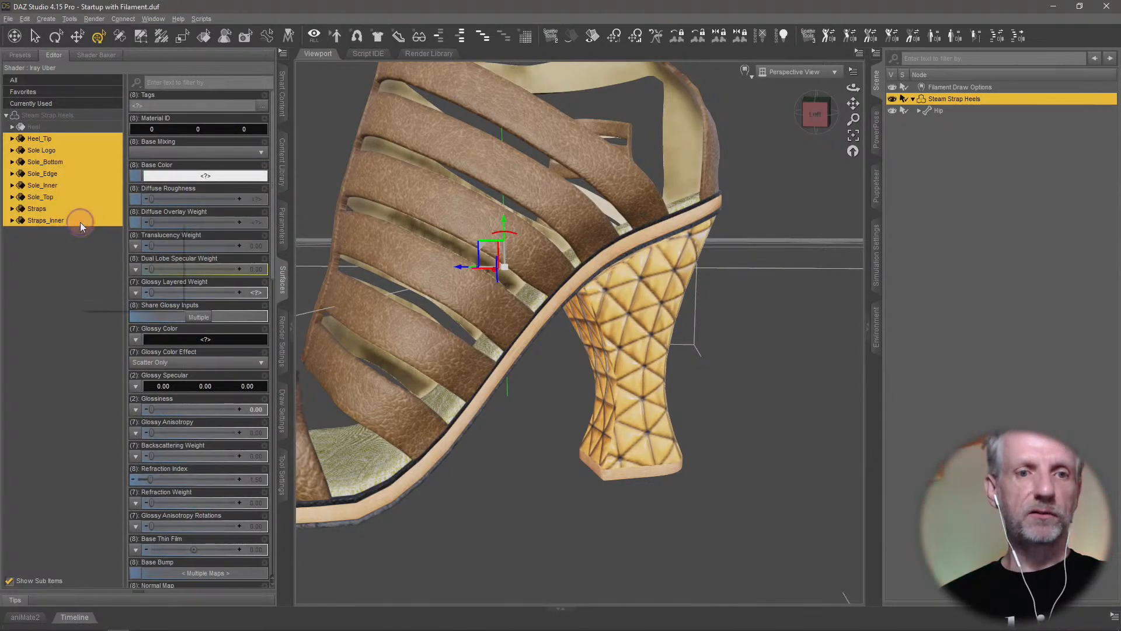
pyautogui.rightClick(79, 222)
pyautogui.click(123, 244)
pyautogui.scroll(-5, 424, 369)
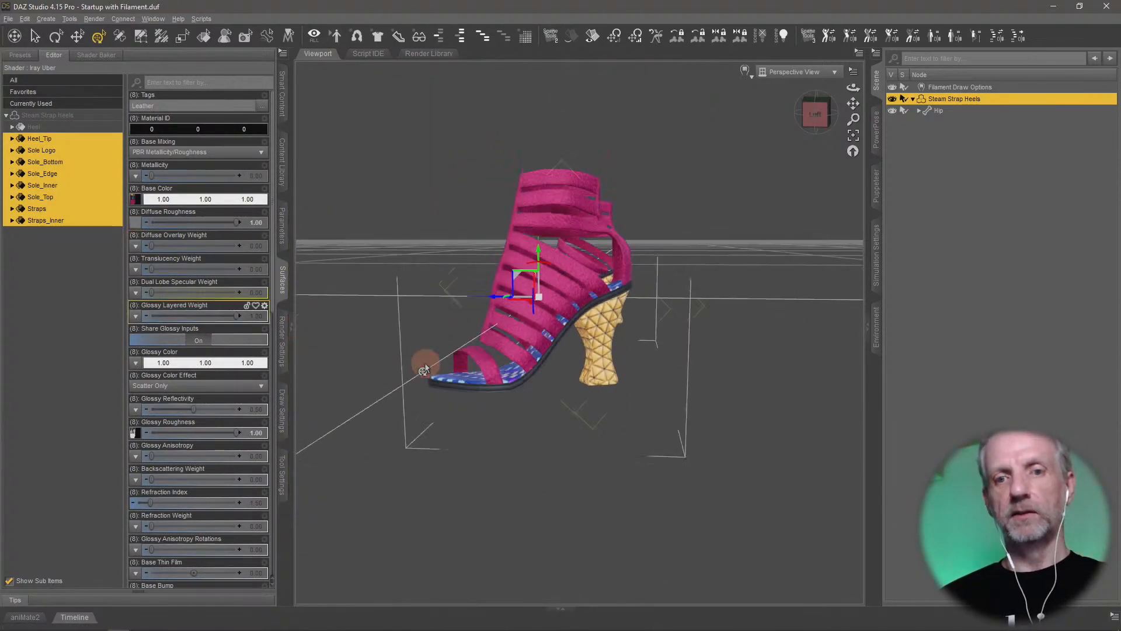
pyautogui.scroll(1, 425, 366)
pyautogui.moveTo(409, 361)
pyautogui.mouseDown(button='middle')
pyautogui.moveTo(396, 359)
pyautogui.moveTo(438, 358)
pyautogui.moveTo(400, 368)
pyautogui.moveTo(412, 372)
pyautogui.mouseUp(button='middle')
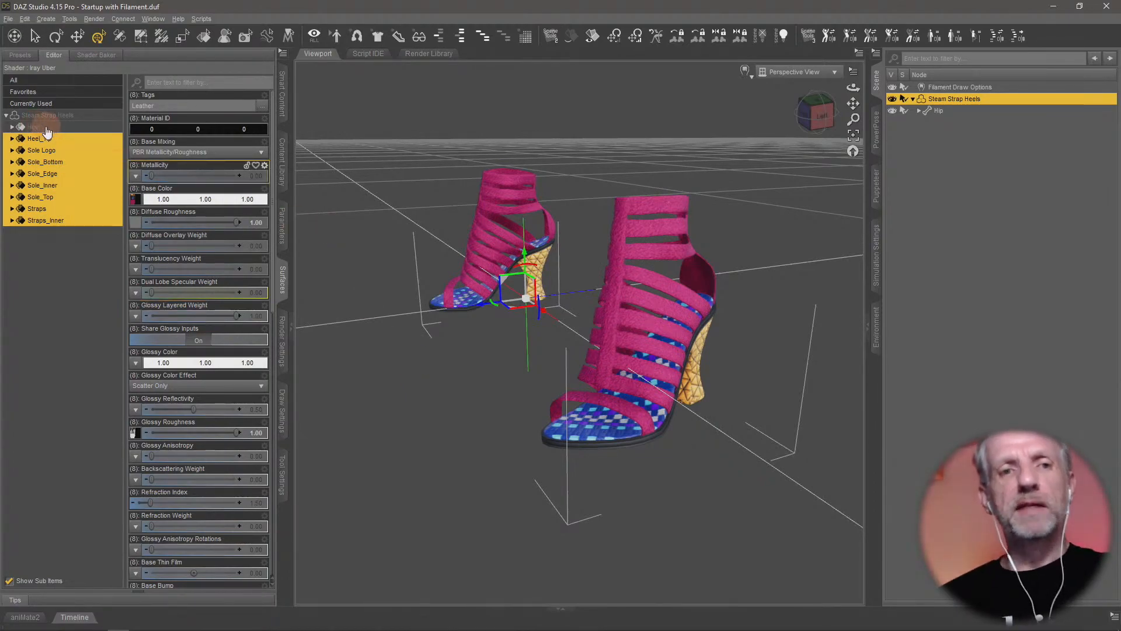
# Examine the Heel surface's full list of Iray Uber shader properties
pyautogui.click(16, 128)
pyautogui.click(12, 127)
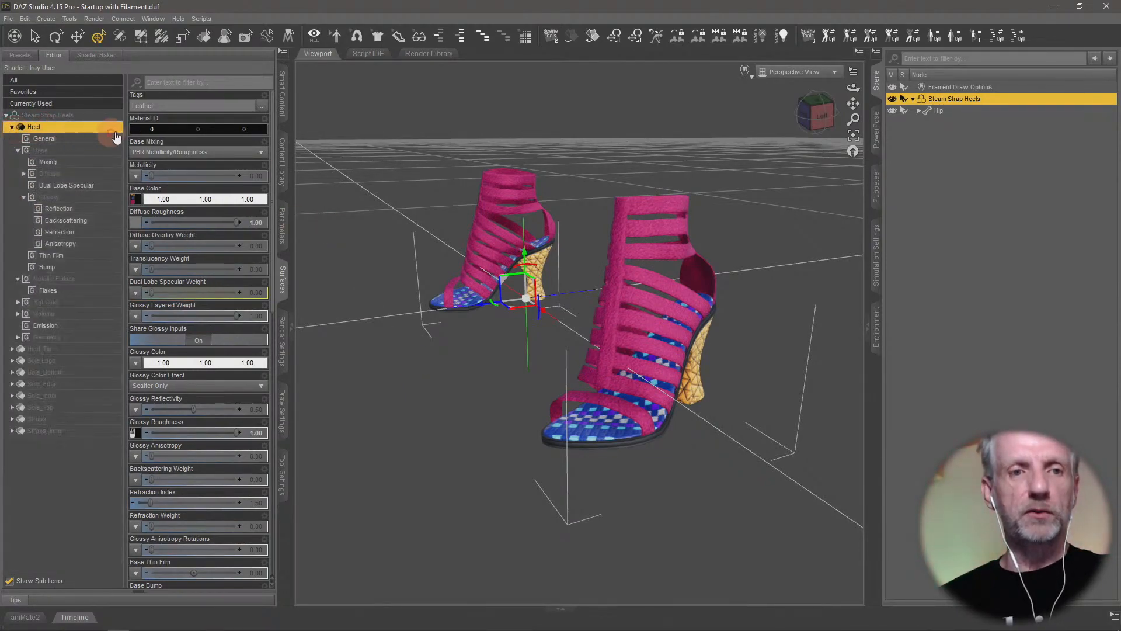
pyautogui.click(17, 162)
pyautogui.click(17, 161)
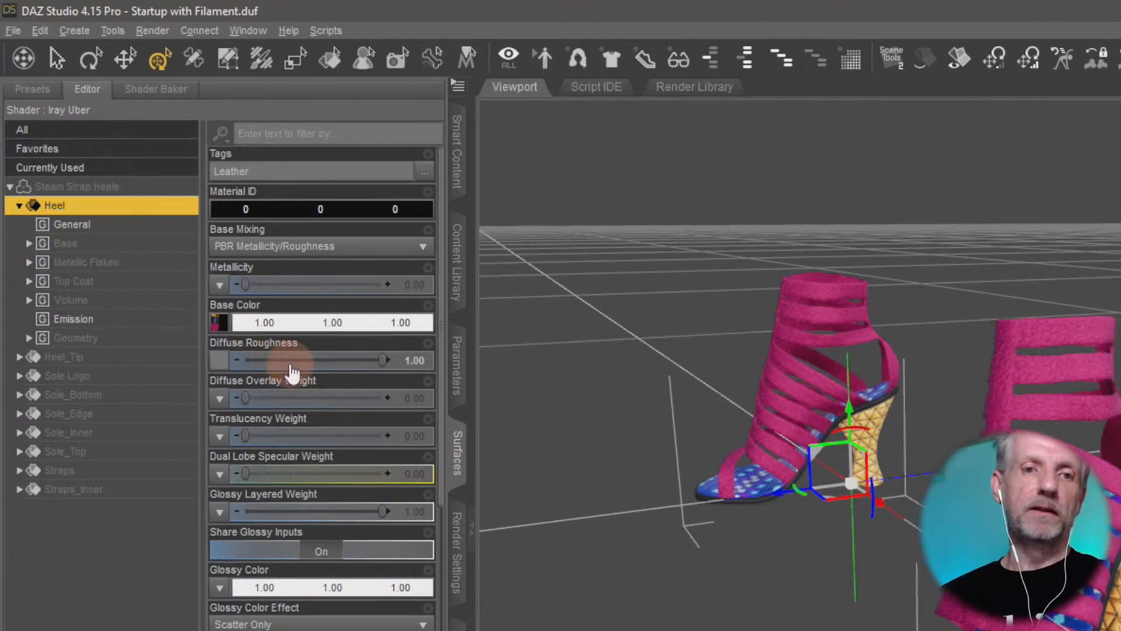
pyautogui.scroll(-10, 288, 370)
pyautogui.scroll(6, 289, 371)
pyautogui.scroll(5, 292, 372)
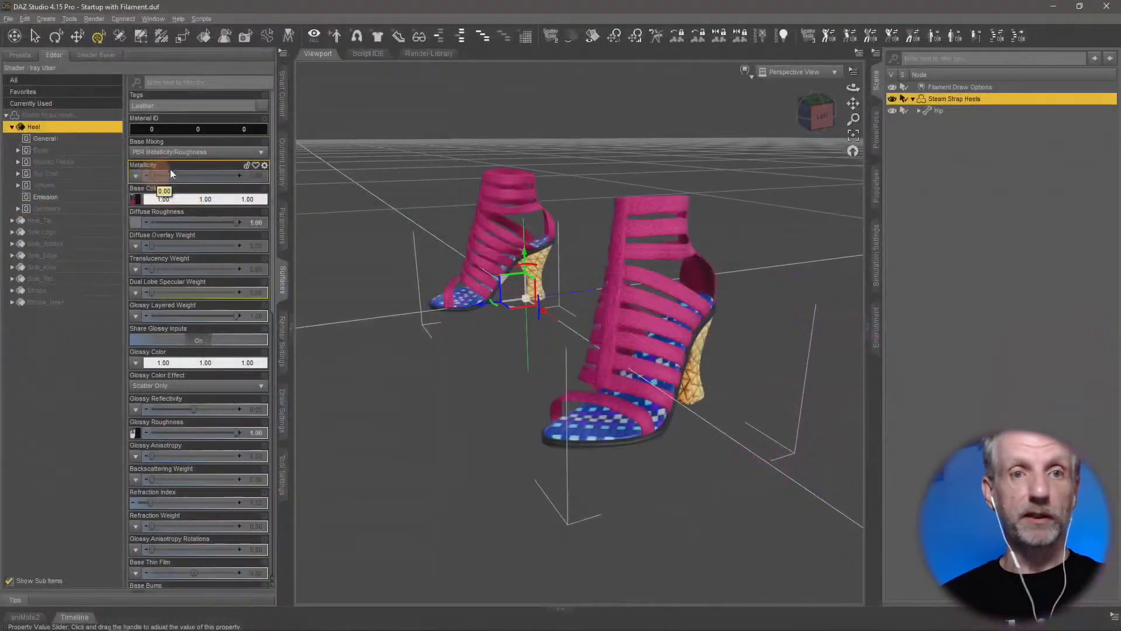
# Open the Shader Mixer, dock it alongside the Viewport and collapse the Surfaces and Scene panes to enlarge it
pyautogui.click(148, 19)
pyautogui.moveTo(211, 38)
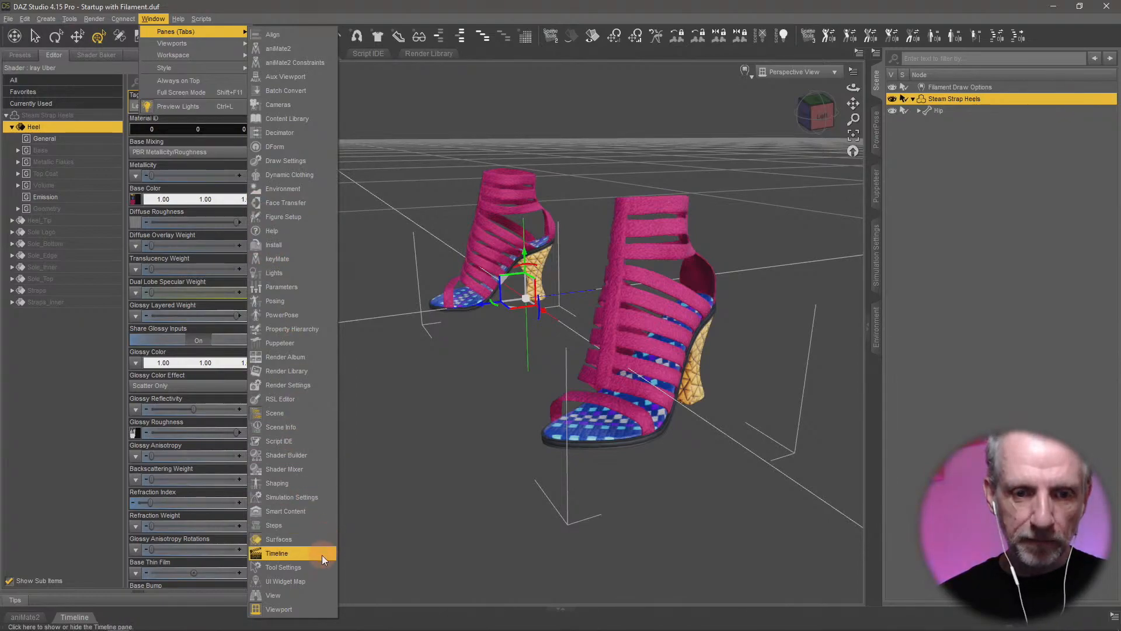
pyautogui.click(317, 472)
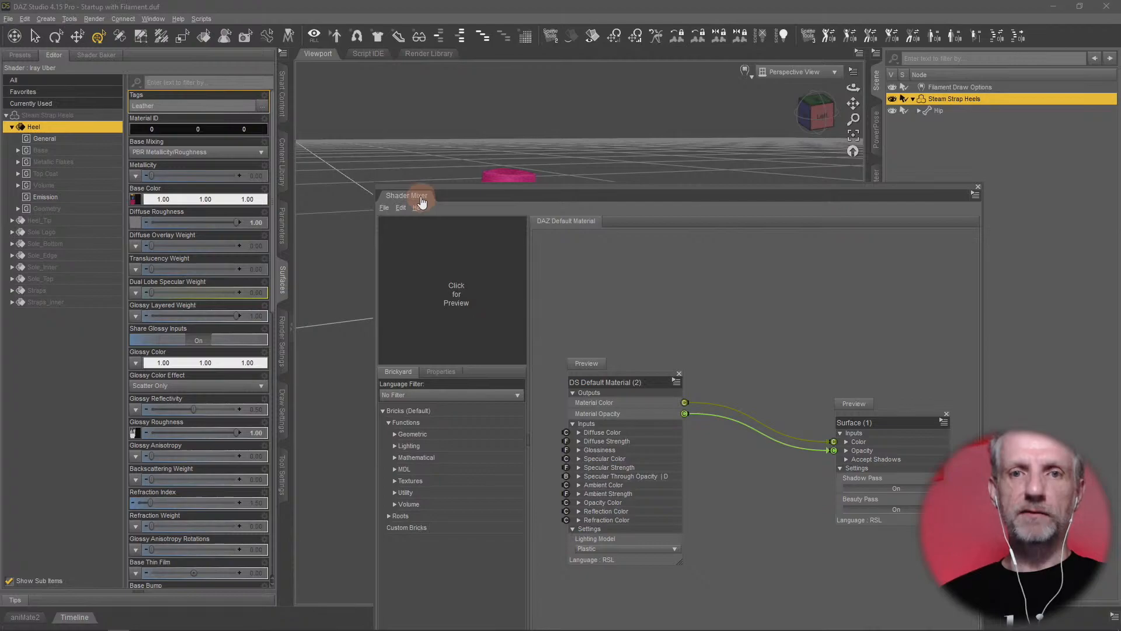
pyautogui.moveTo(422, 200); pyautogui.dragTo(478, 53)
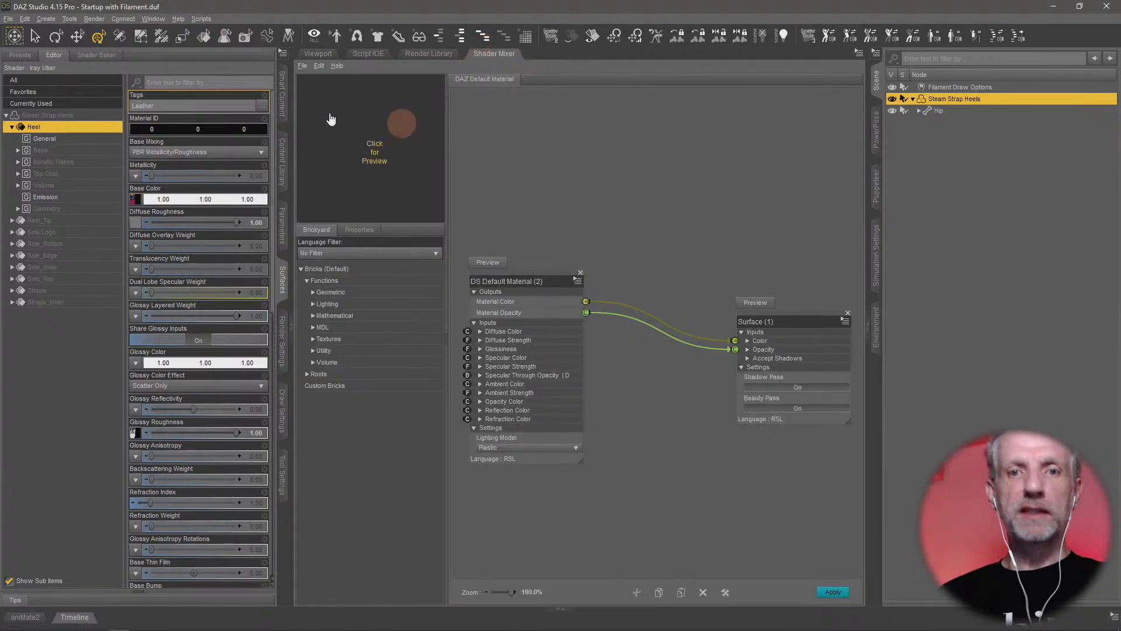
pyautogui.click(278, 339)
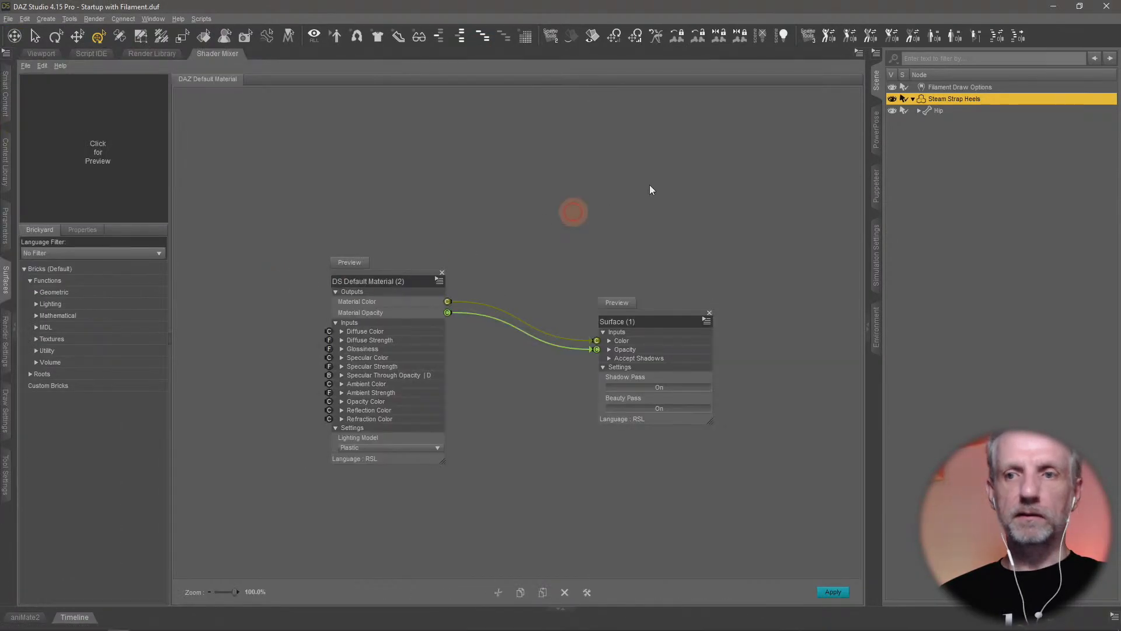
pyautogui.click(866, 83)
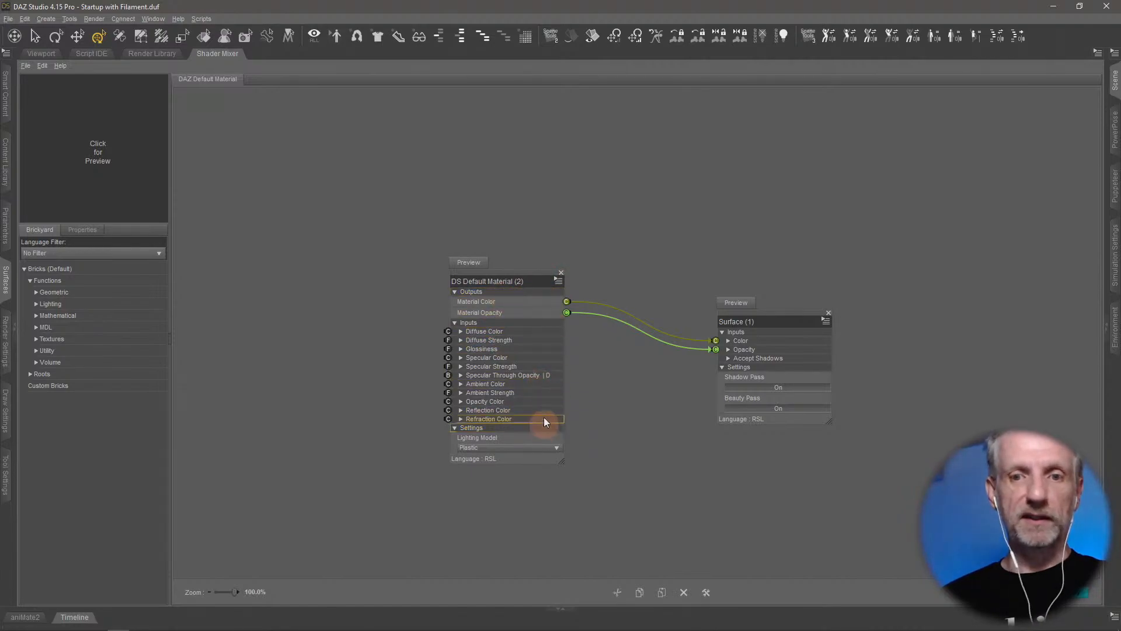
pyautogui.moveTo(529, 272); pyautogui.dragTo(525, 270)
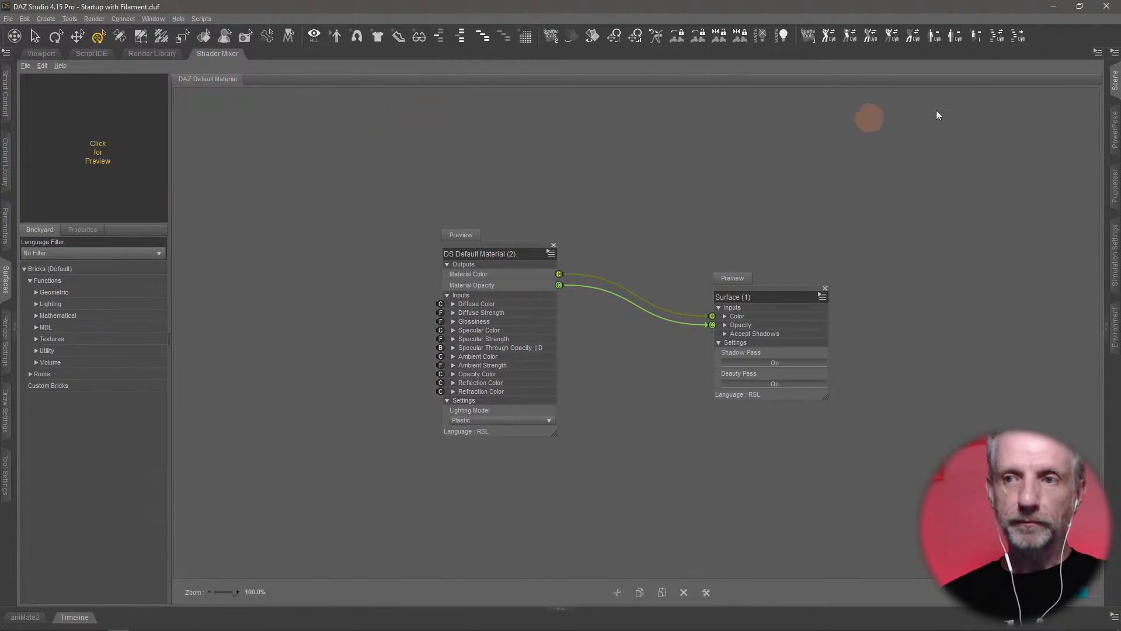
# Check that Steam Strap Heels and its Heel surface are selected for import into the Shader Mixer
pyautogui.click(1114, 80)
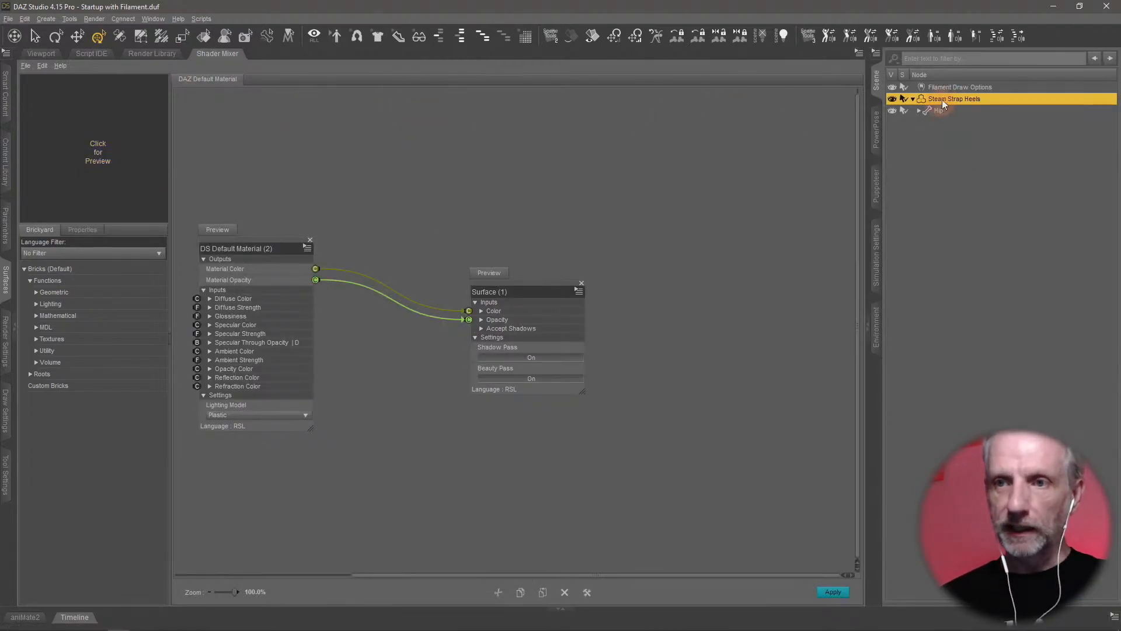
pyautogui.click(6, 281)
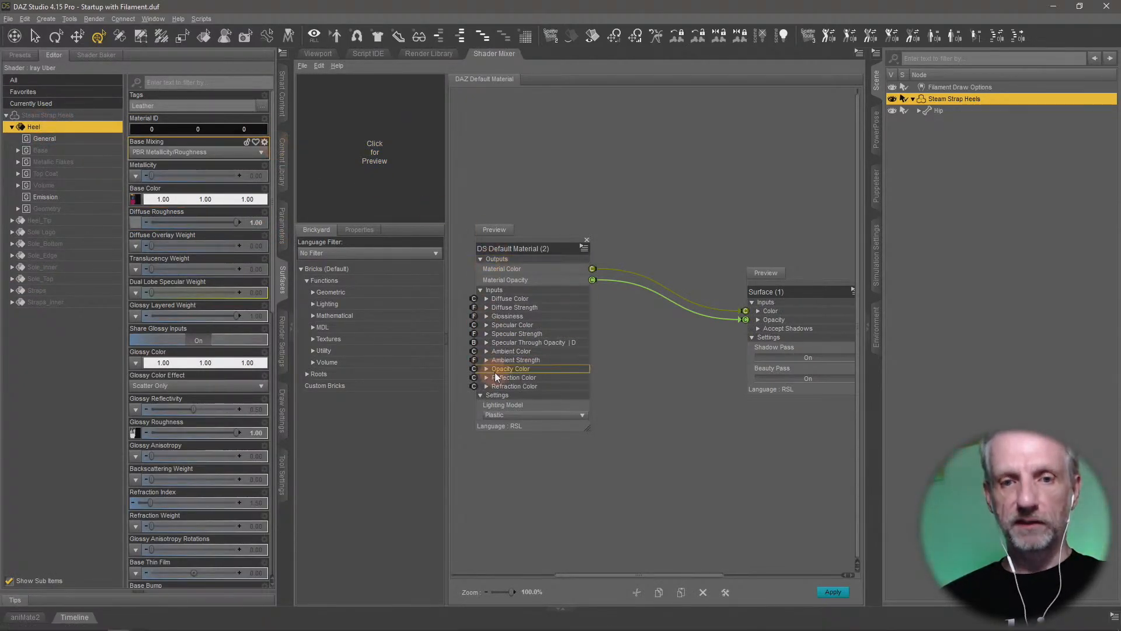
pyautogui.click(433, 336)
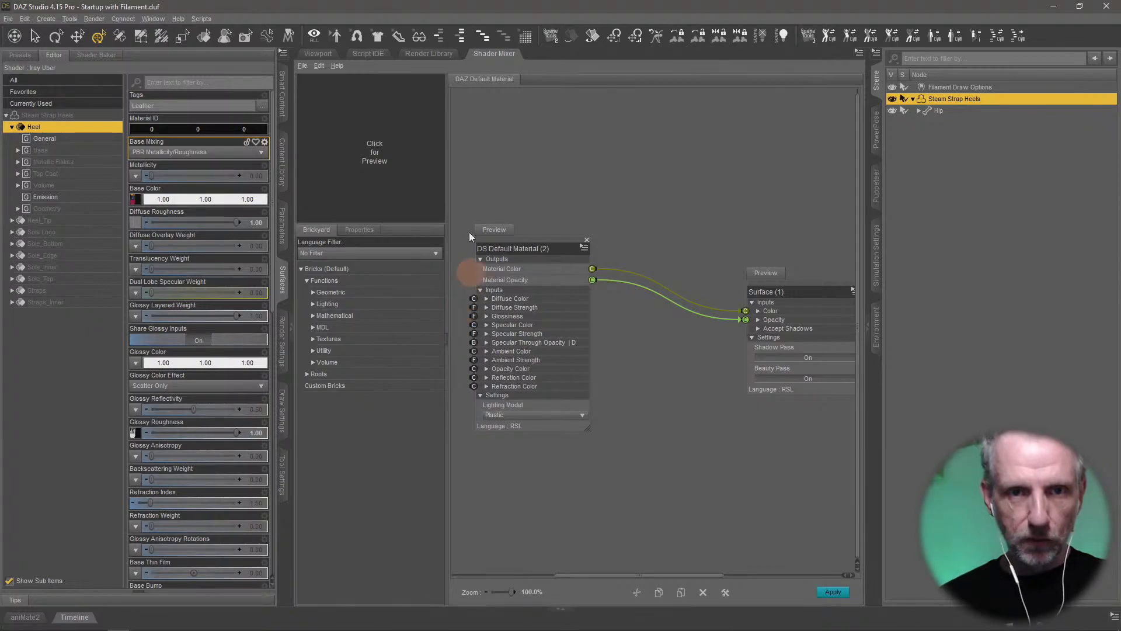
pyautogui.click(308, 66)
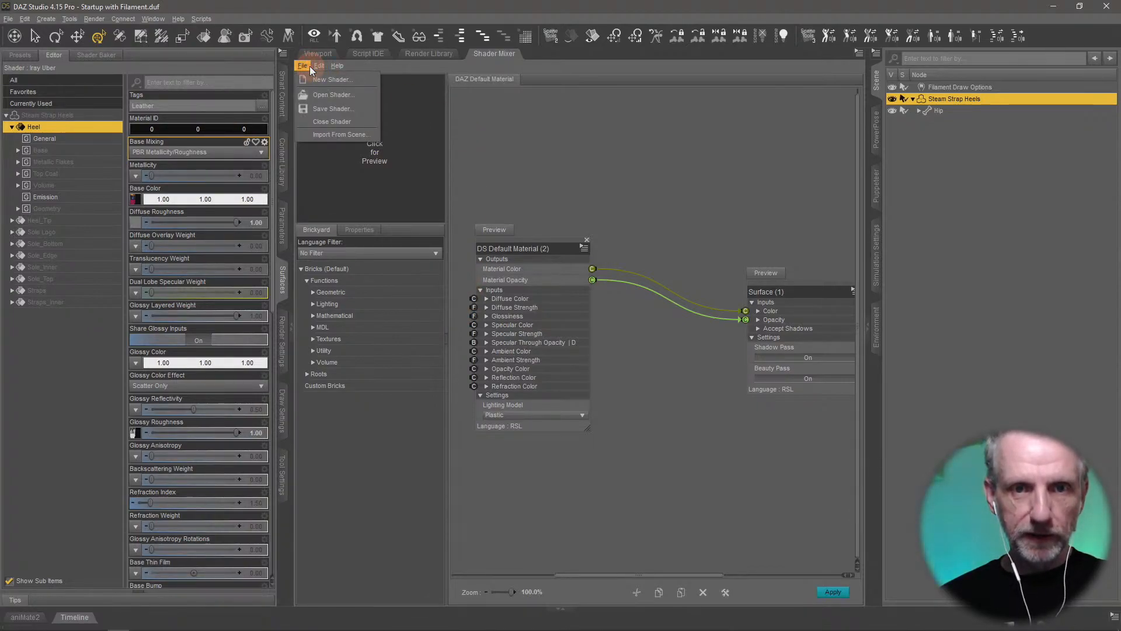
pyautogui.click(330, 134)
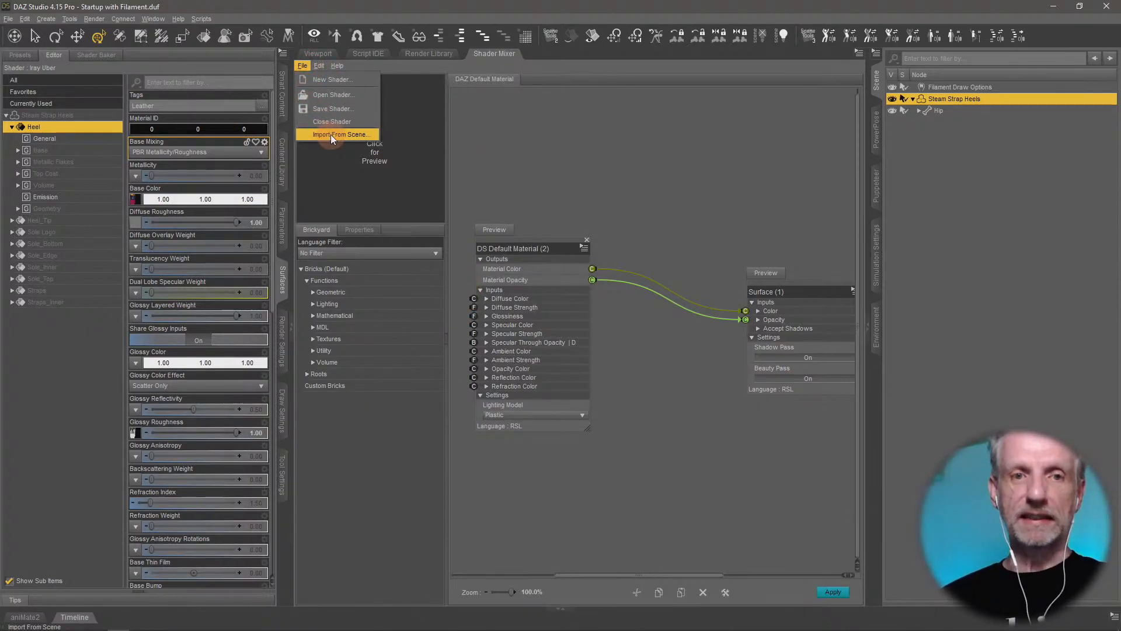
pyautogui.click(875, 87)
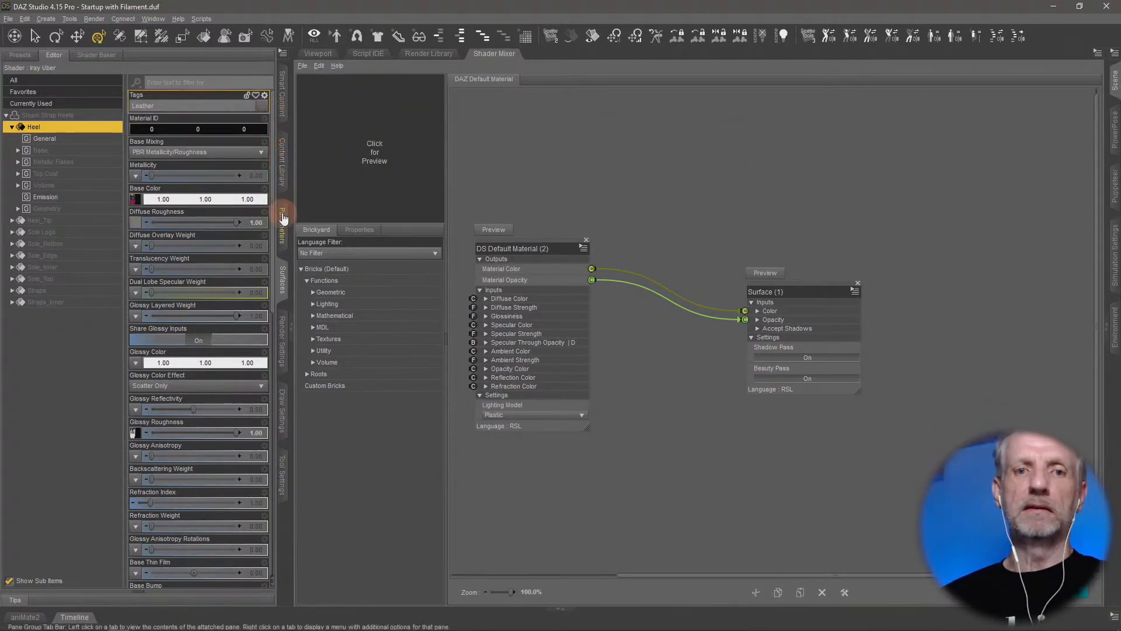
pyautogui.click(279, 276)
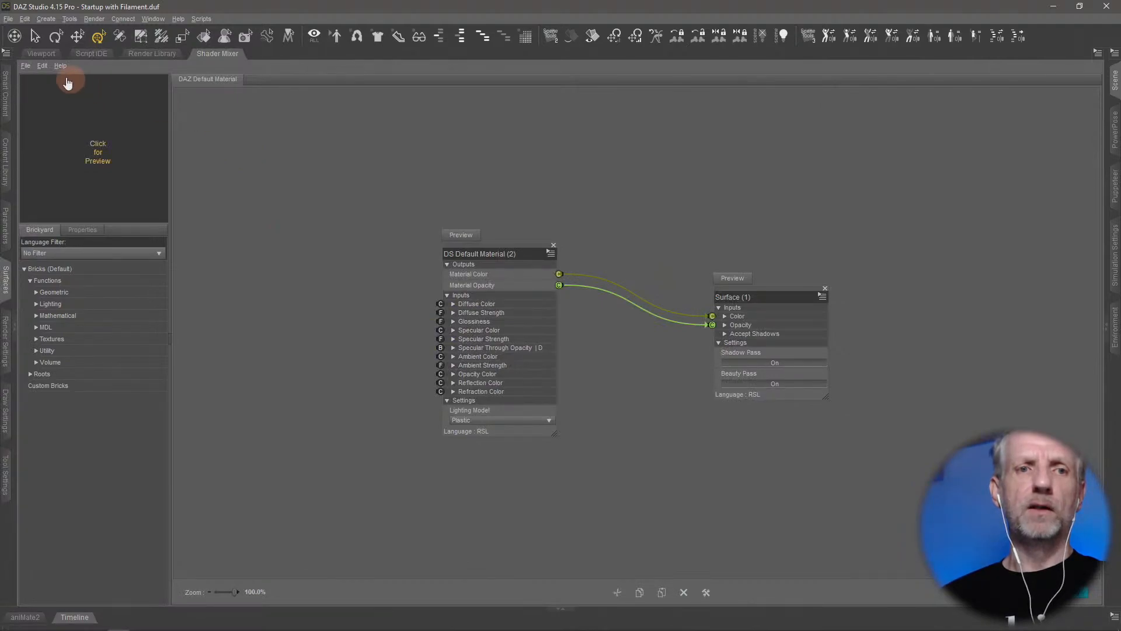
# Import the selected Heel surface's shader from the scene into the Shader Mixer, using the type Material
pyautogui.click(26, 66)
pyautogui.click(61, 132)
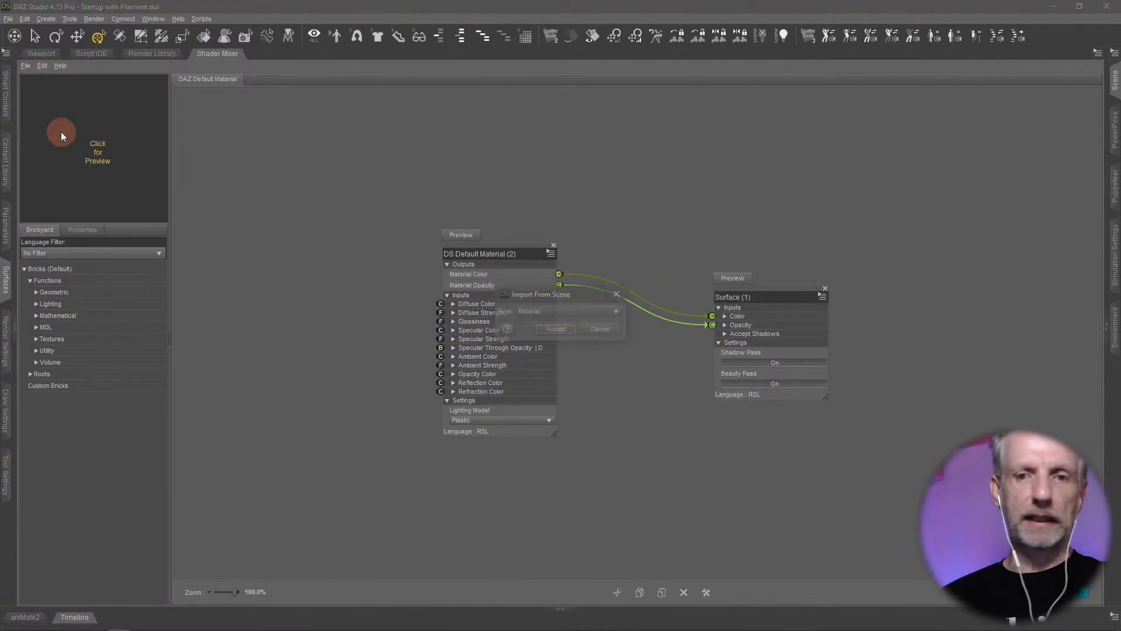
pyautogui.click(556, 331)
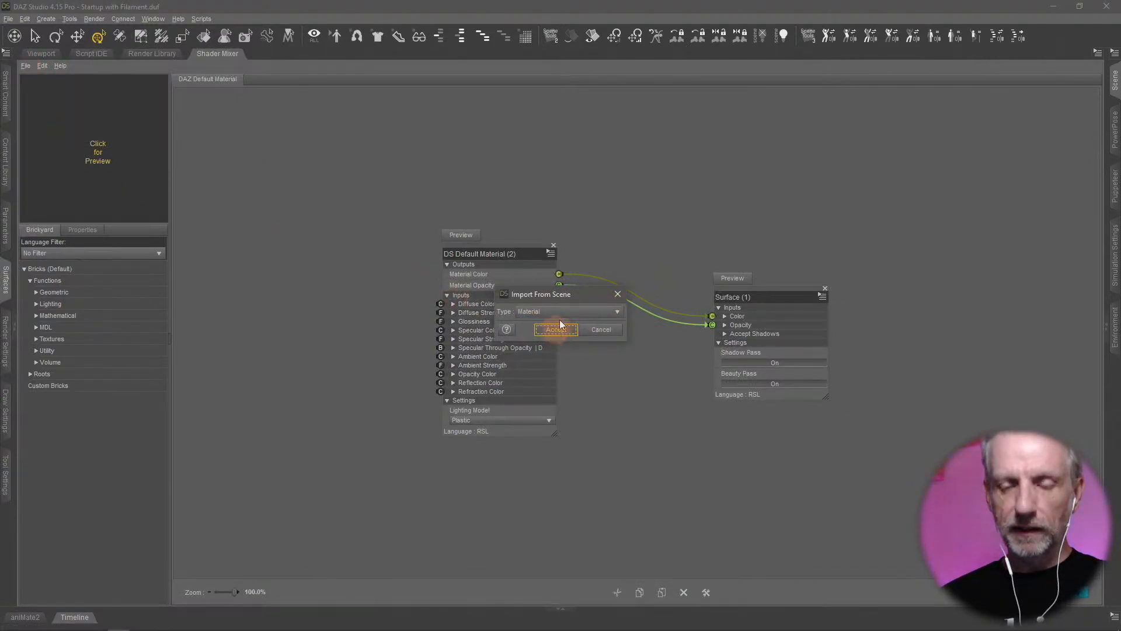
pyautogui.click(588, 316)
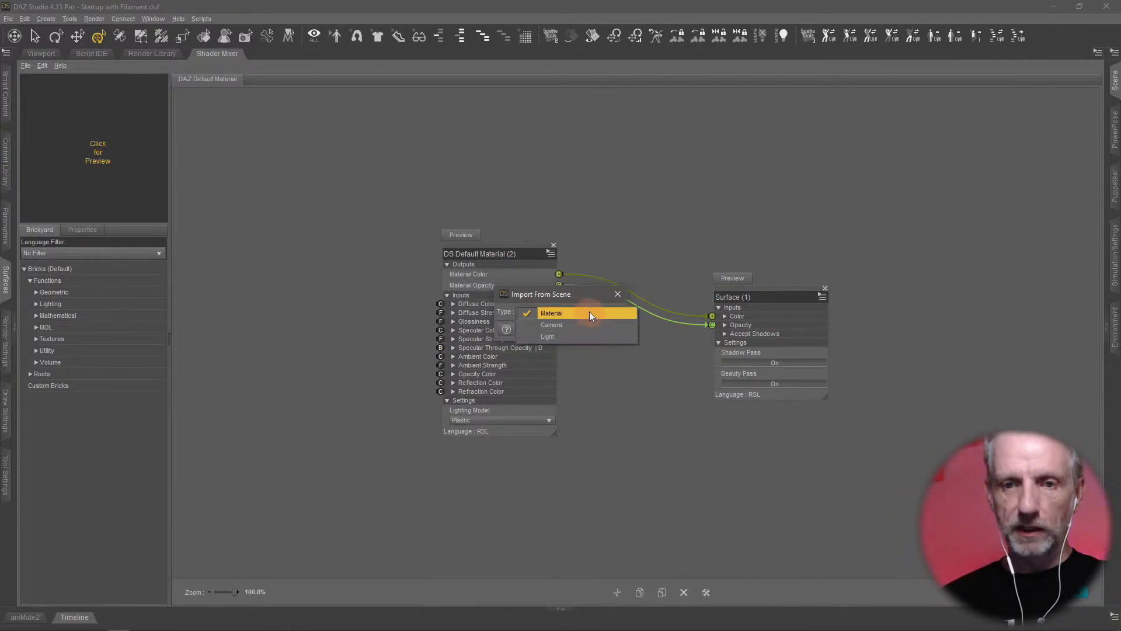
pyautogui.click(590, 312)
pyautogui.click(559, 330)
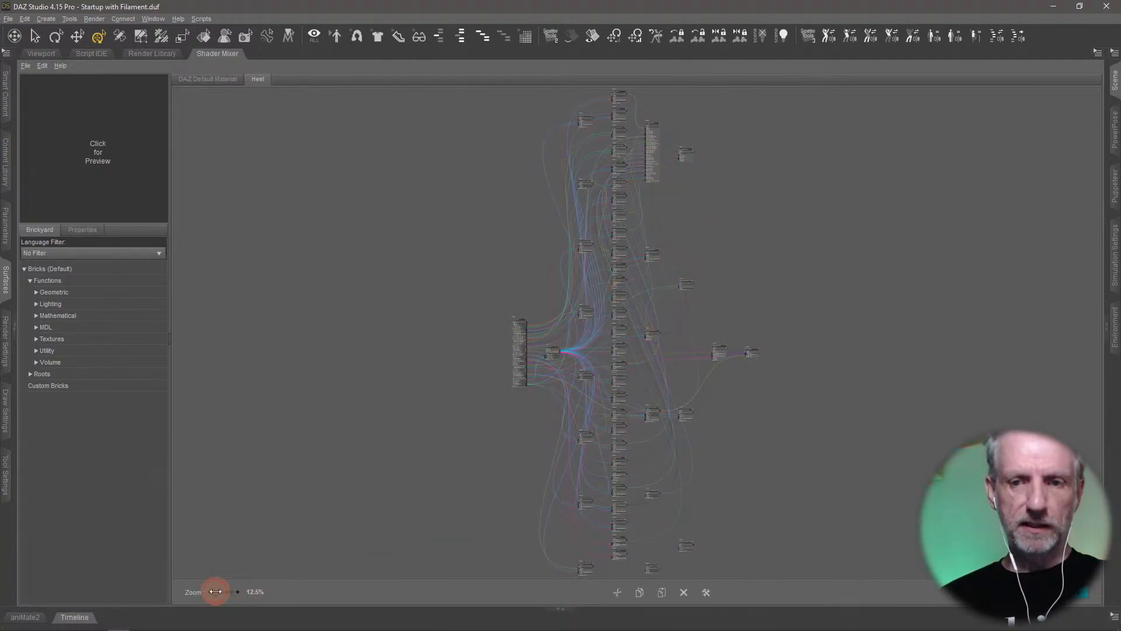
# Examine the Heel shader's node network up close, including the User Parameters and Surface Tiling bricks
pyautogui.moveTo(216, 592); pyautogui.dragTo(232, 593)
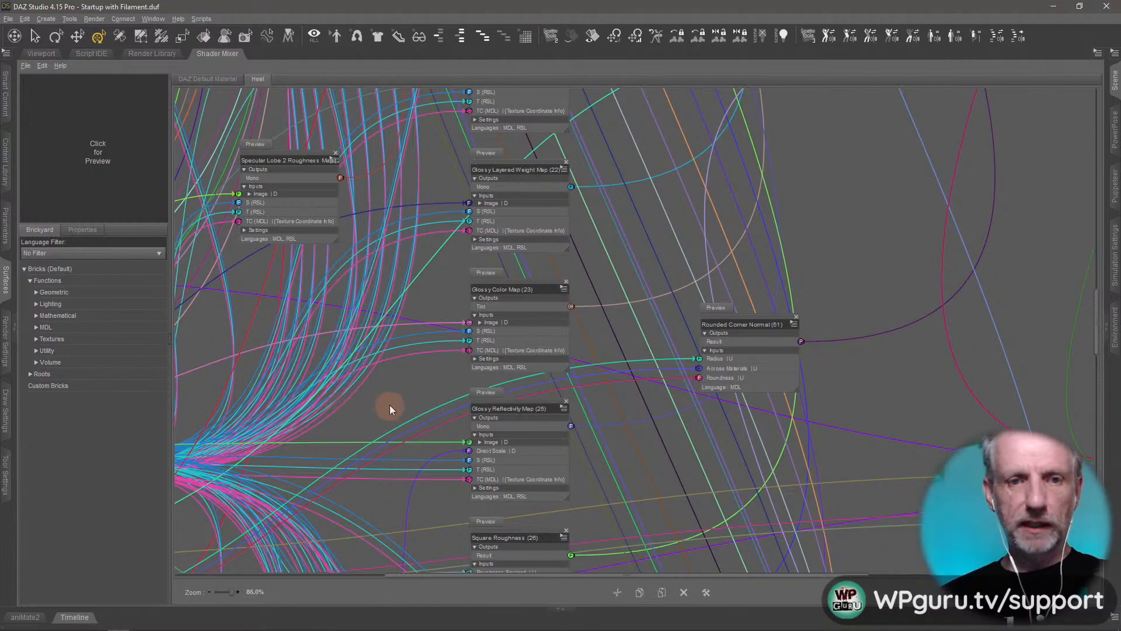
pyautogui.moveTo(655, 579); pyautogui.dragTo(374, 554)
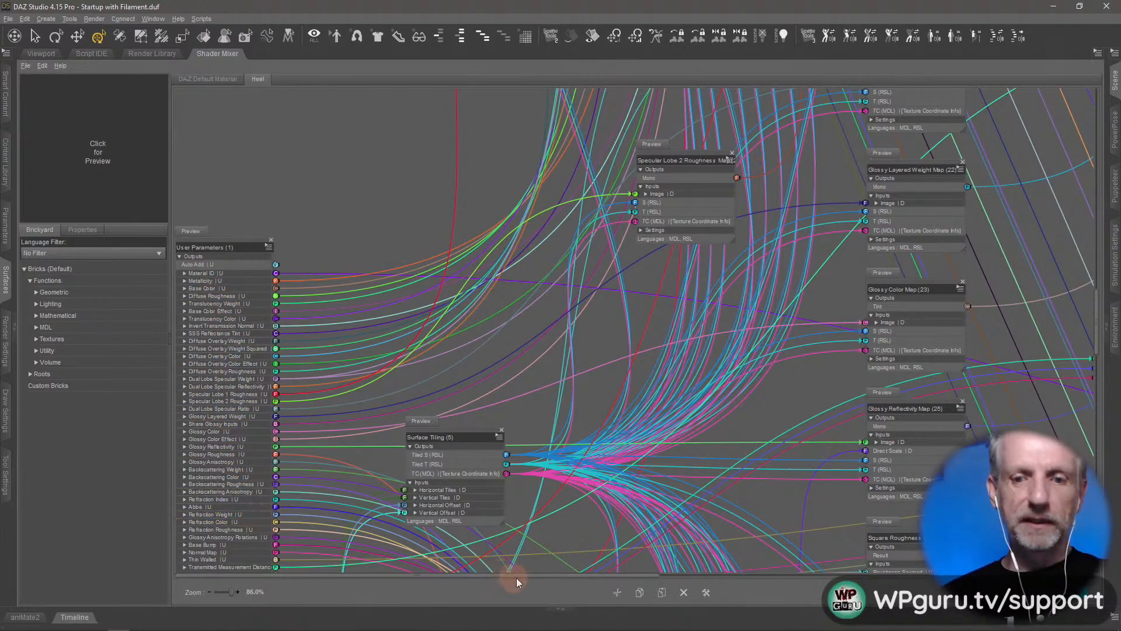
pyautogui.moveTo(1097, 327)
pyautogui.mouseDown()
pyautogui.moveTo(1112, 158)
pyautogui.moveTo(1113, 351)
pyautogui.moveTo(1111, 341)
pyautogui.mouseUp()
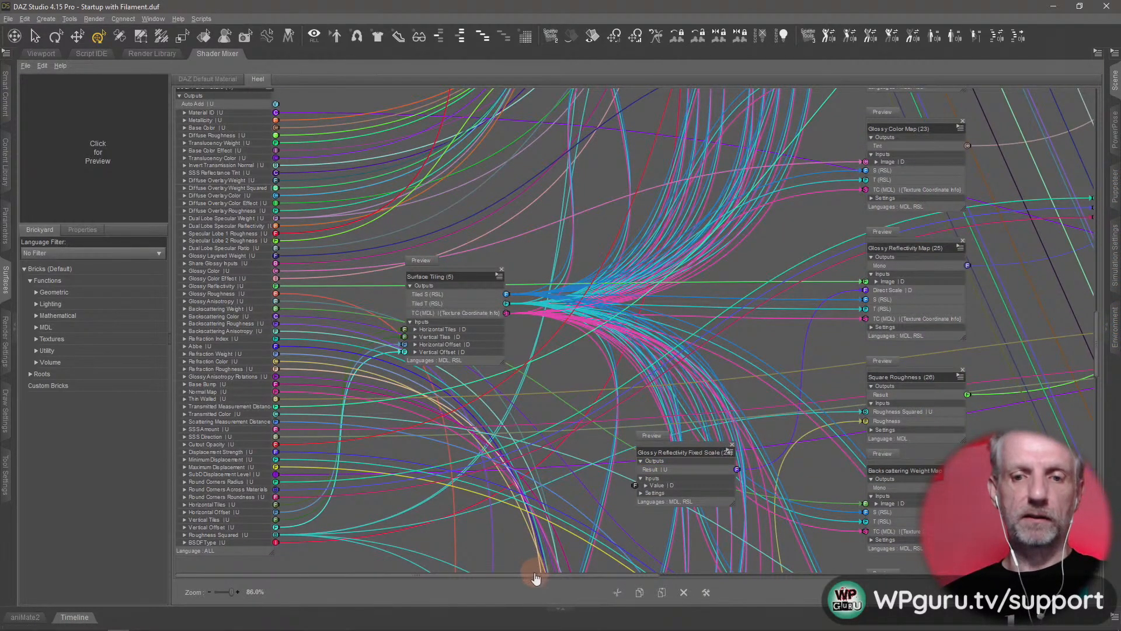
pyautogui.moveTo(534, 578); pyautogui.dragTo(630, 543)
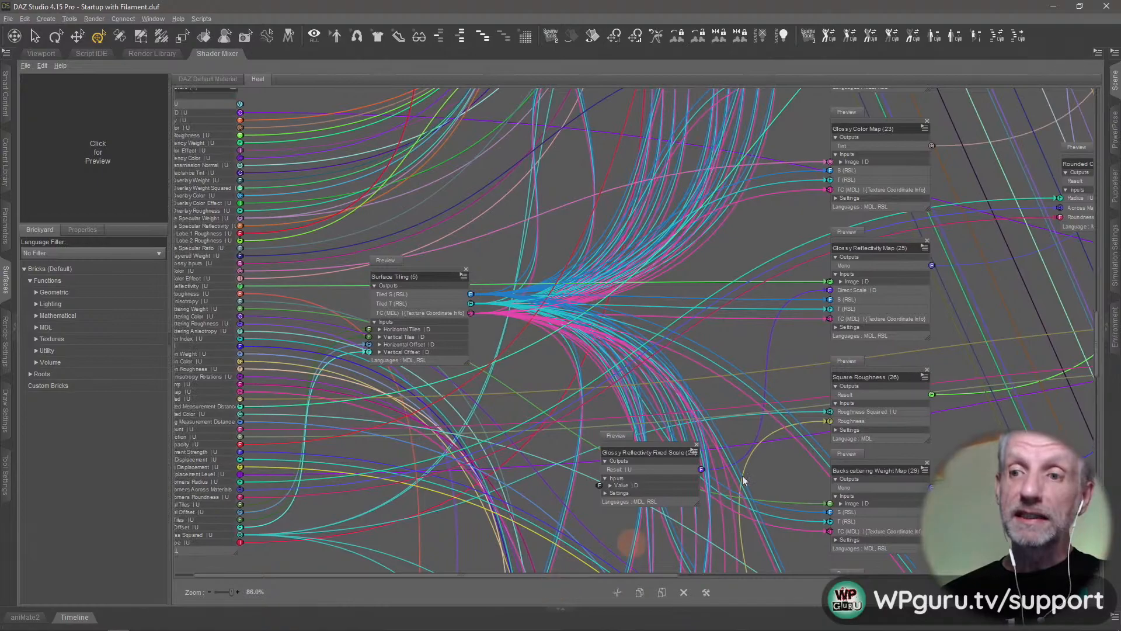
# Compare the Heel surface's Emission, Base, Metallic Flakes and Glossy property groups with the outputs of the shader's User Parameters brick
pyautogui.moveTo(1097, 347)
pyautogui.mouseDown()
pyautogui.moveTo(1118, 528)
pyautogui.moveTo(1112, 333)
pyautogui.mouseUp()
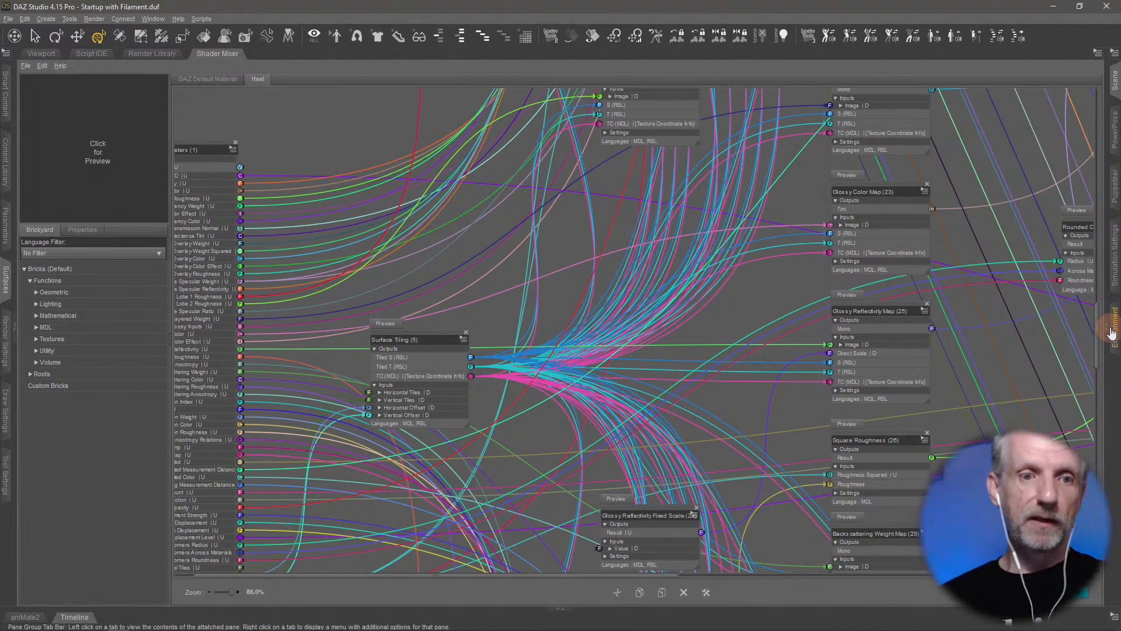
pyautogui.click(4, 288)
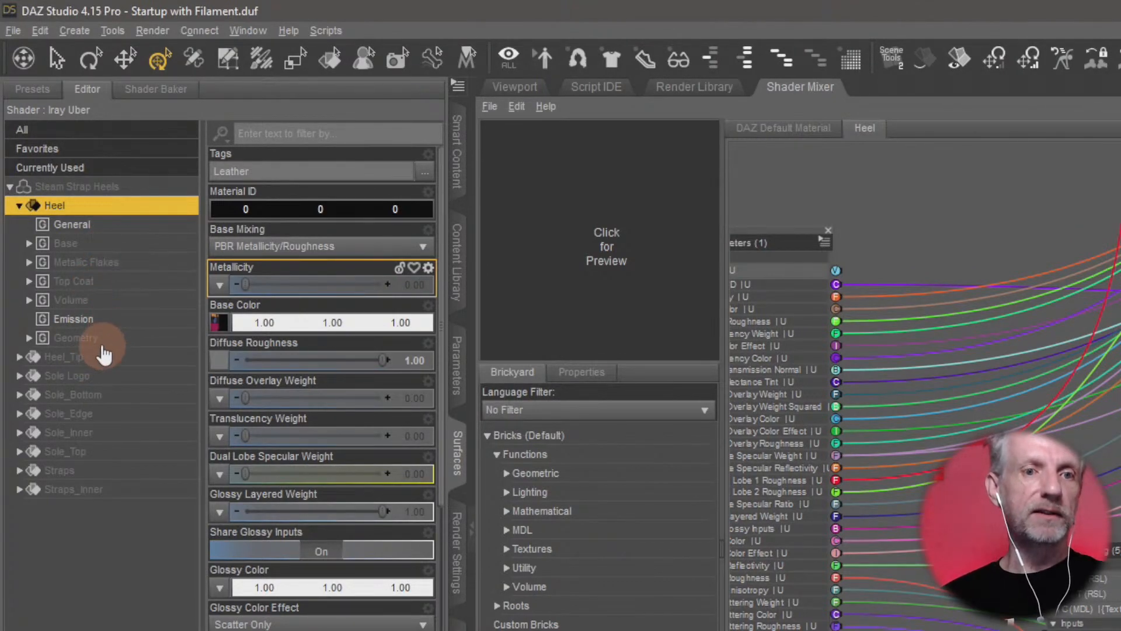
pyautogui.click(108, 338)
pyautogui.click(117, 320)
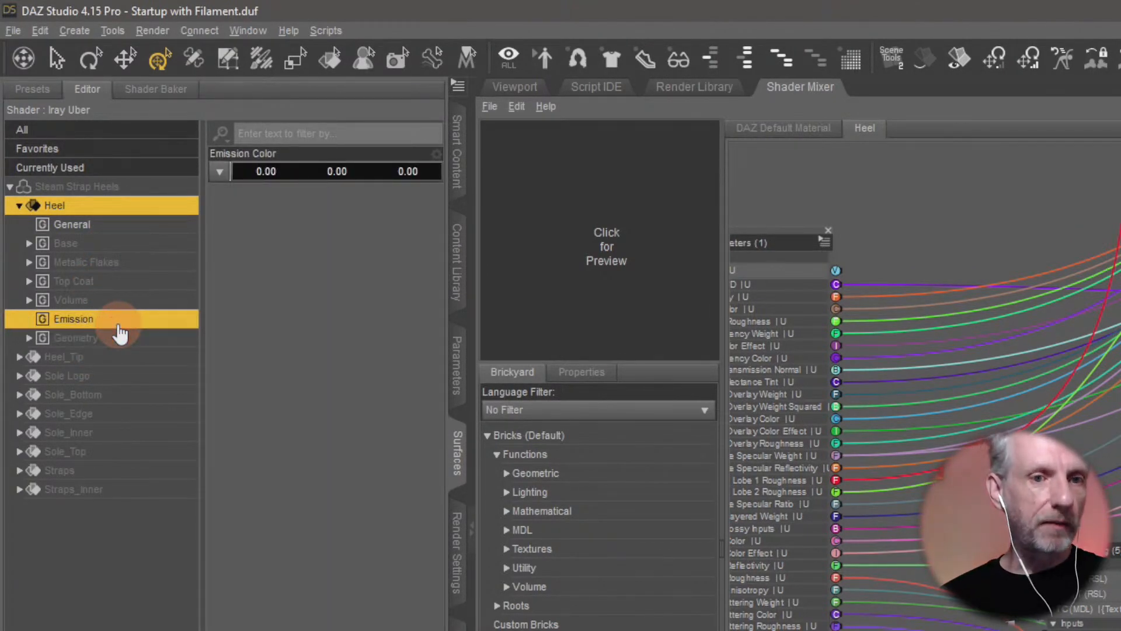
pyautogui.click(145, 245)
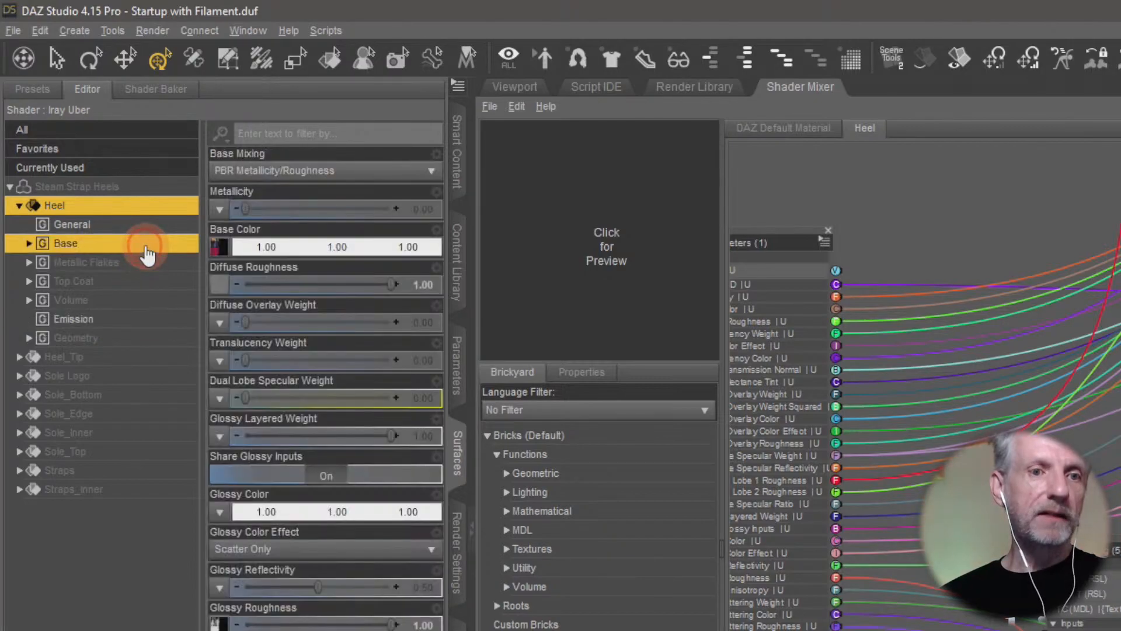
pyautogui.click(146, 264)
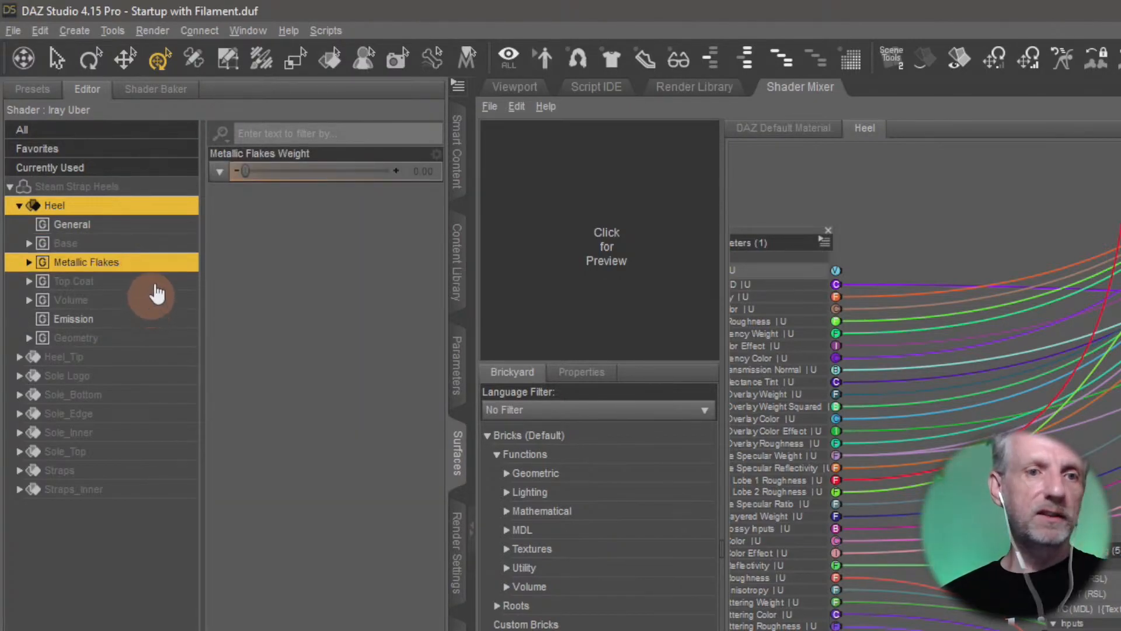
pyautogui.doubleClick(153, 243)
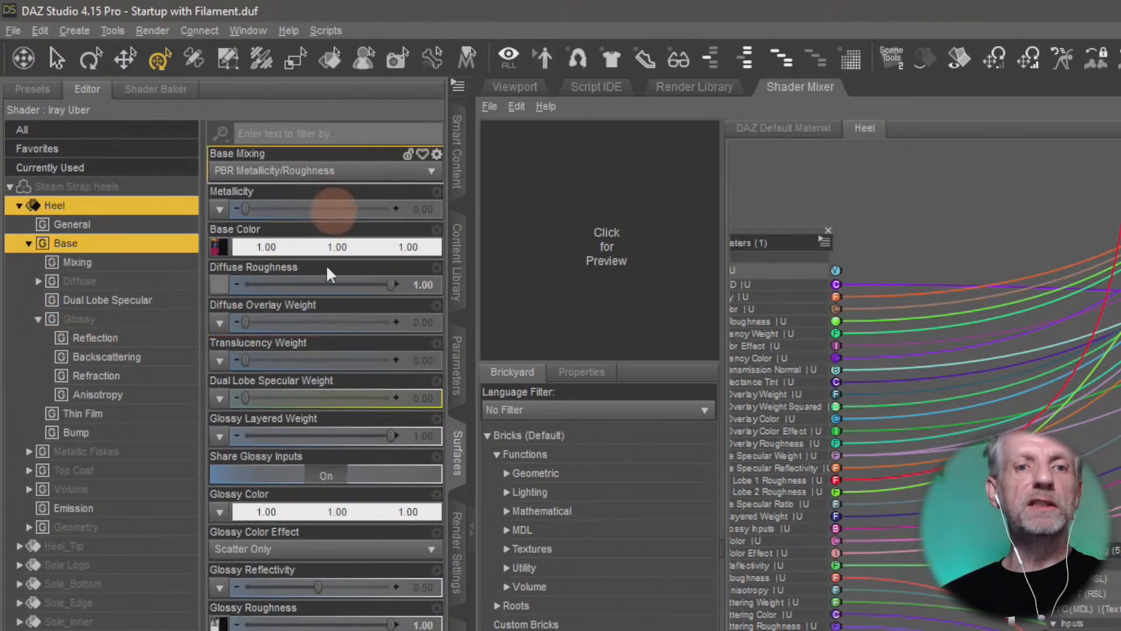
pyautogui.moveTo(223, 257)
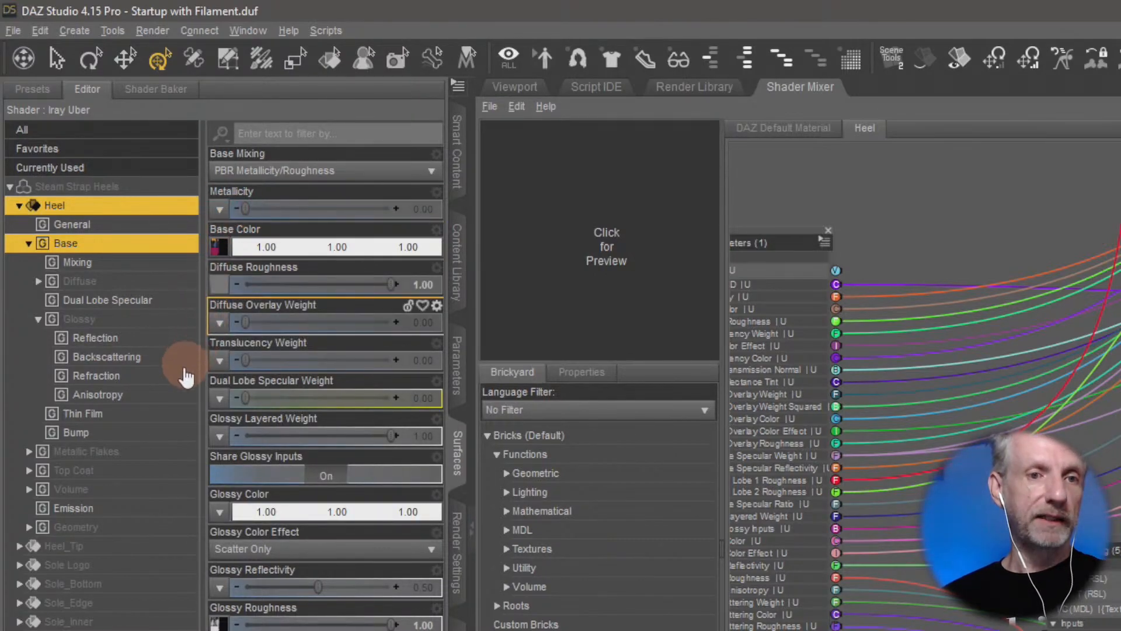
pyautogui.click(126, 320)
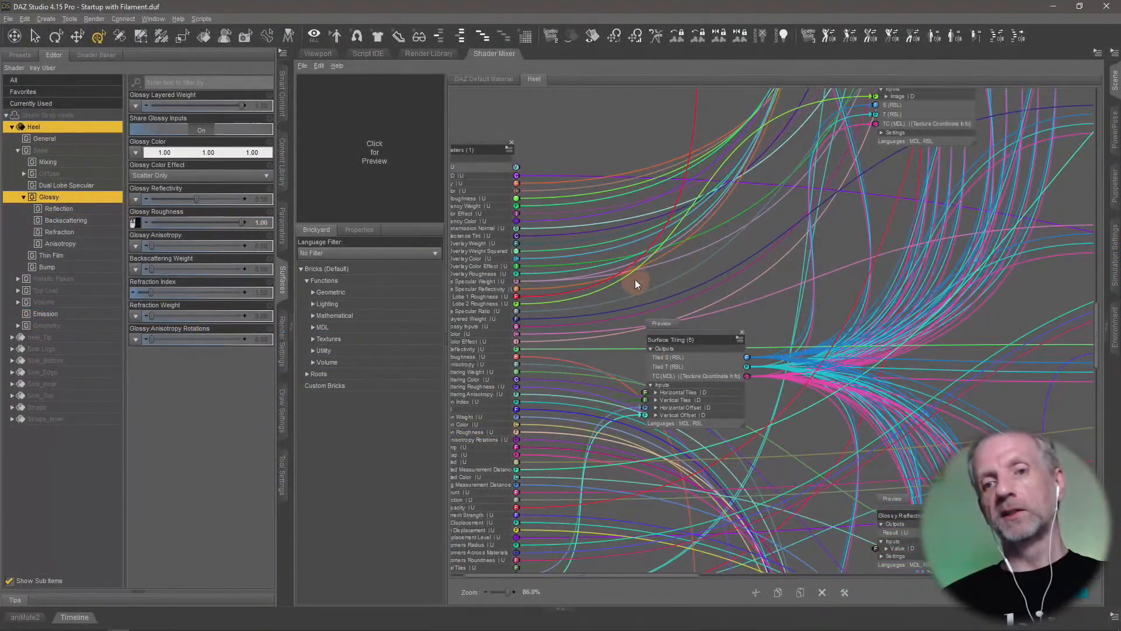
pyautogui.moveTo(675, 580); pyautogui.dragTo(566, 565)
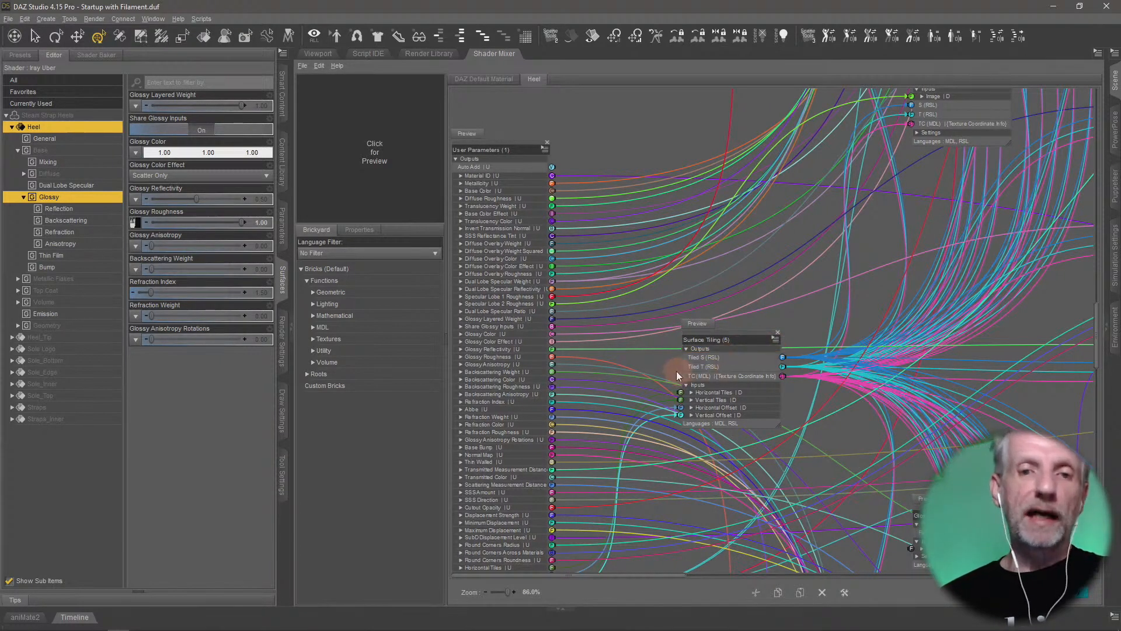
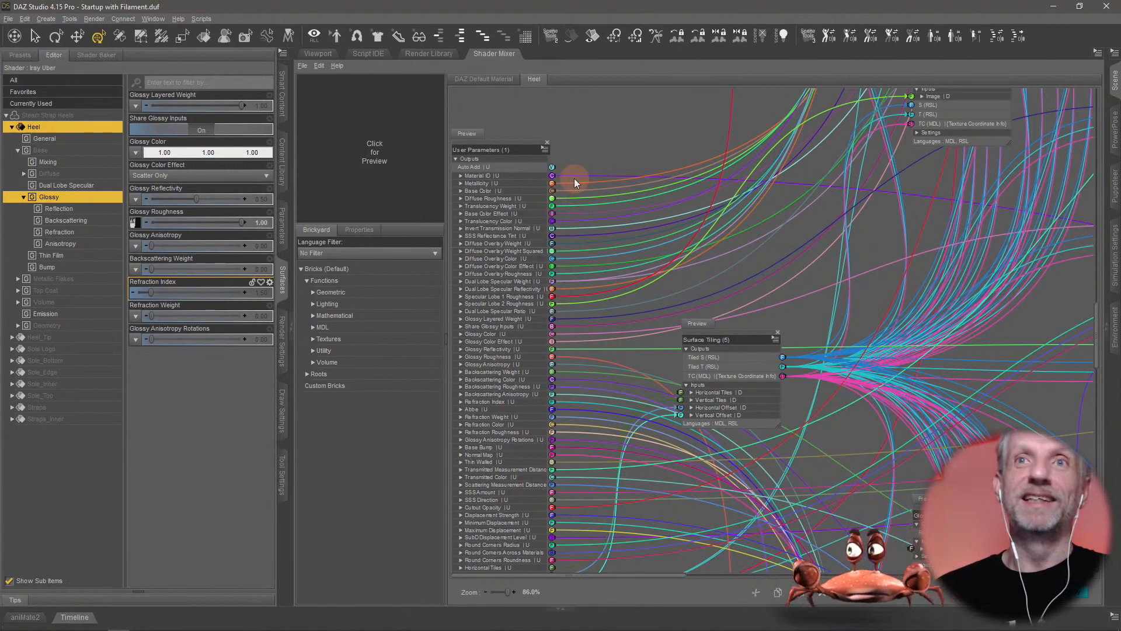
# Close the Shader Mixer, collapse the Heel's Base group and return to the Viewport
pyautogui.rightClick(505, 62)
pyautogui.click(548, 131)
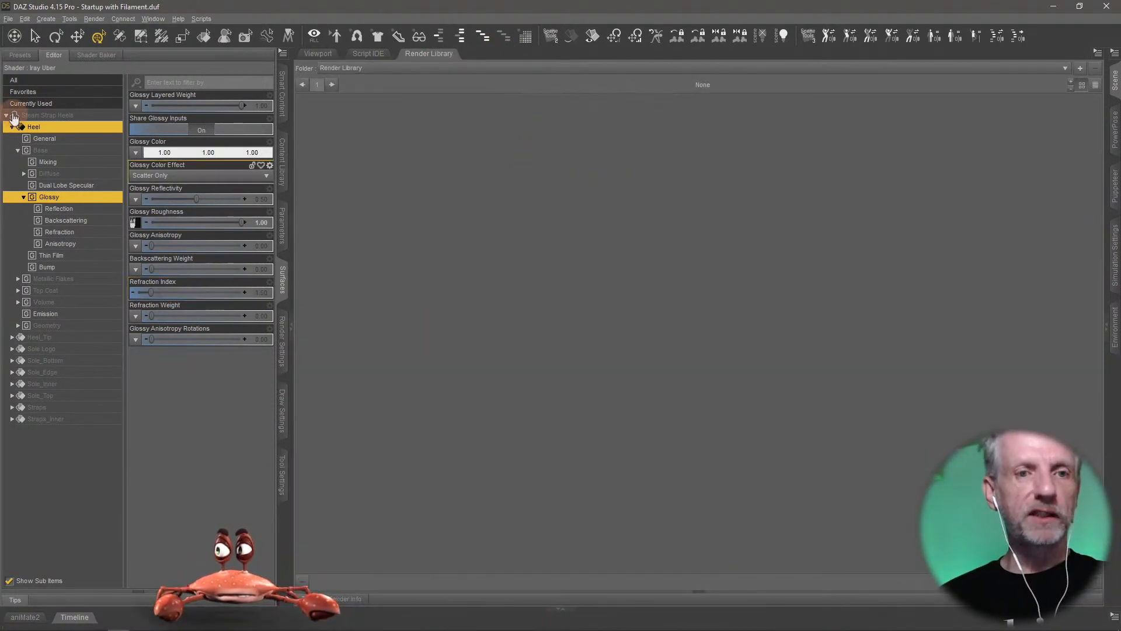
pyautogui.click(16, 150)
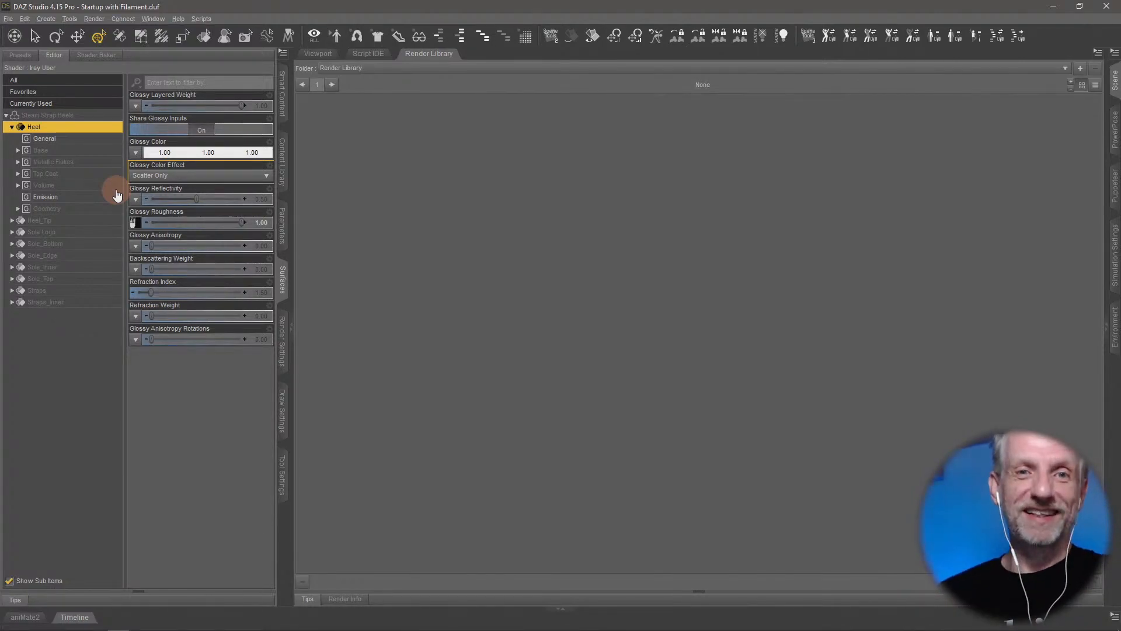
pyautogui.click(329, 55)
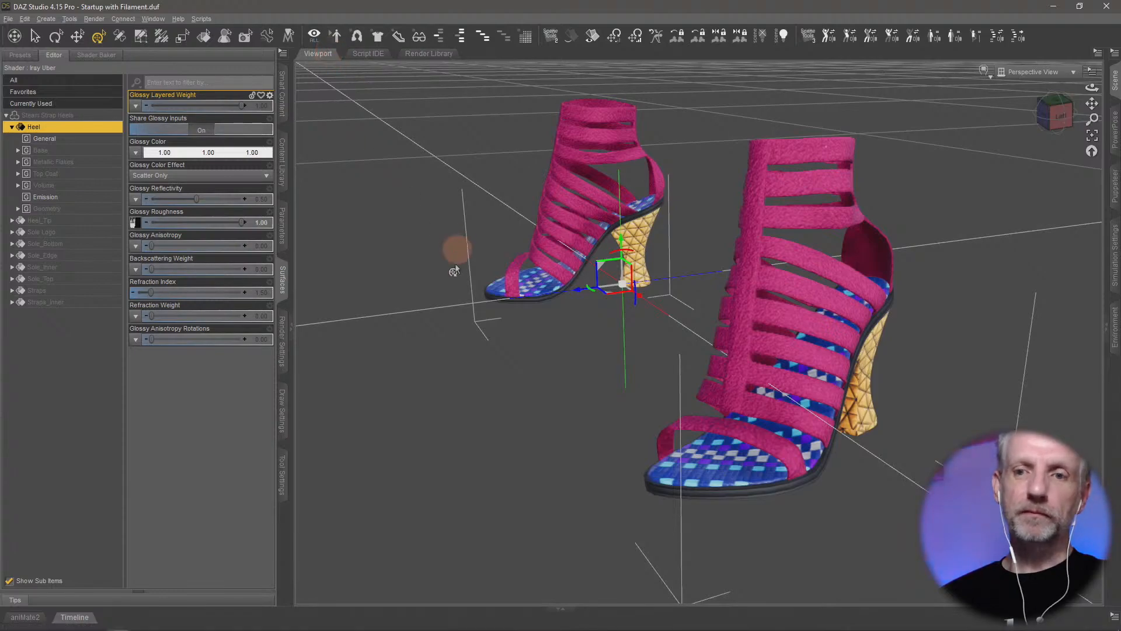
# Reopen the Scene pane beside the Viewport and view both textured shoes up close and from further away
pyautogui.scroll(-4, 444, 293)
pyautogui.moveTo(494, 364); pyautogui.dragTo(494, 362, button='middle')
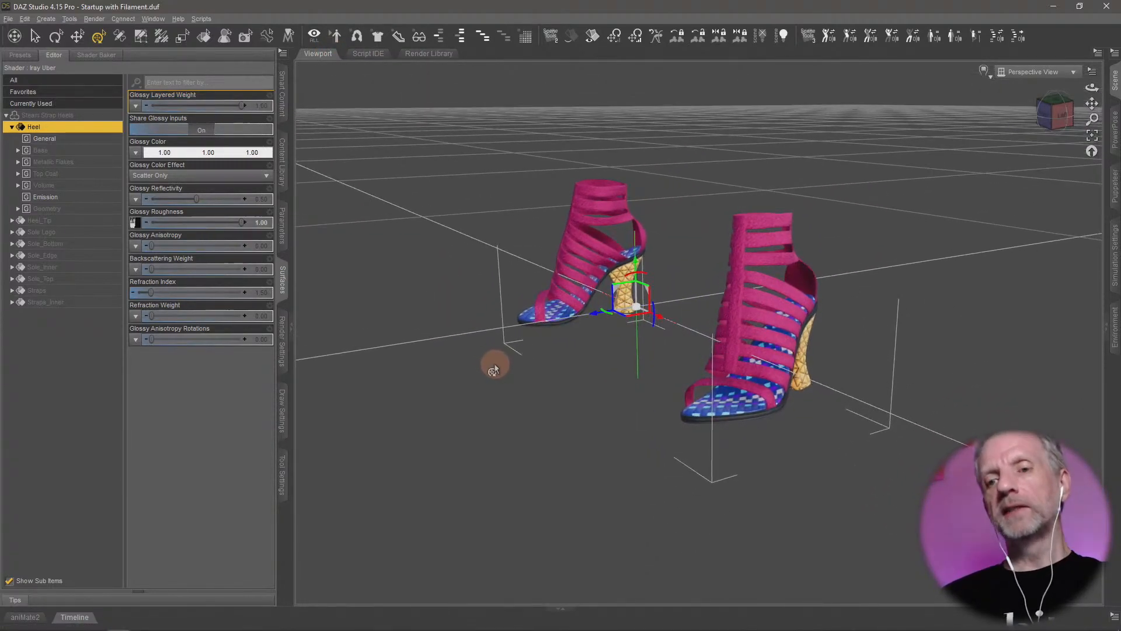
pyautogui.click(1115, 86)
pyautogui.scroll(-2, 604, 337)
pyautogui.scroll(5, 604, 337)
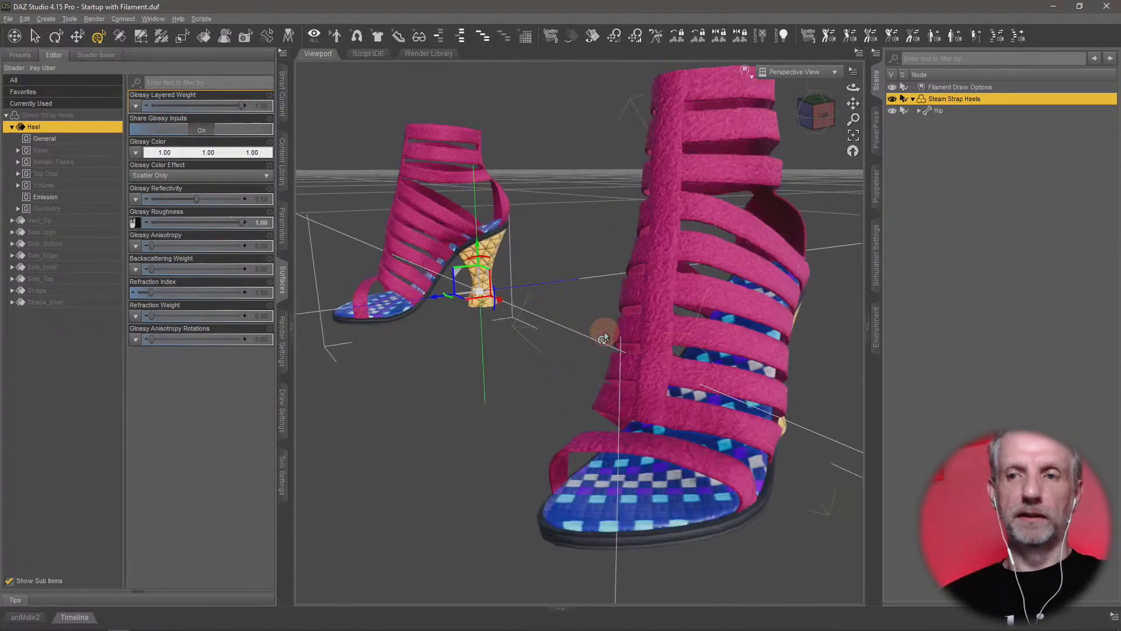
pyautogui.scroll(-3, 604, 338)
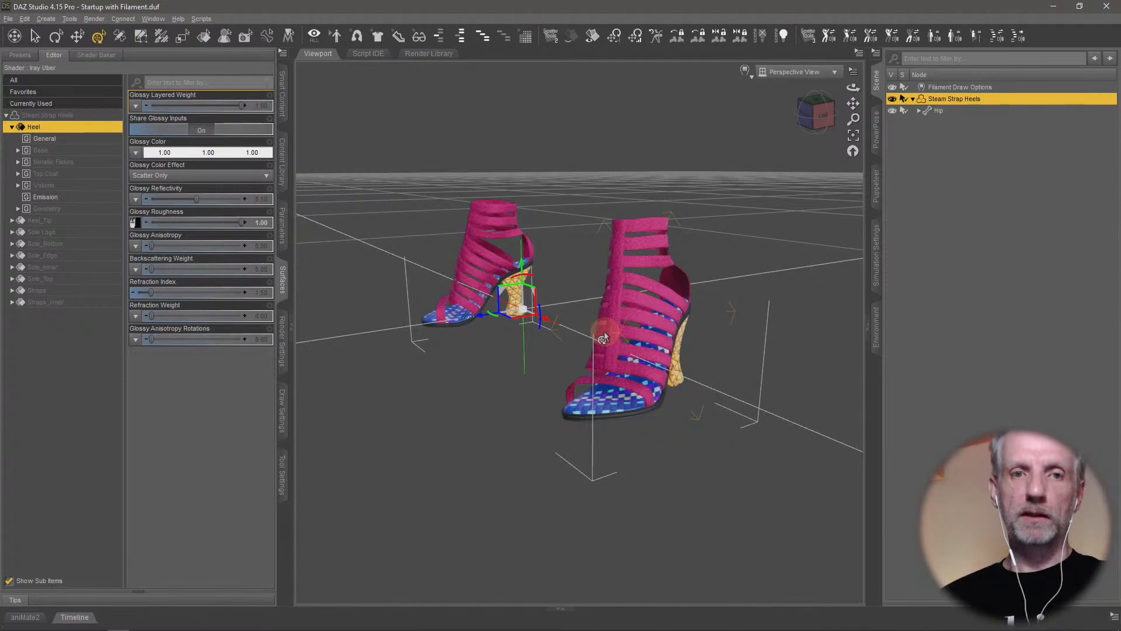
# Switch to Adobe Substance 3D Painter and start a new project using the mesh Pumps v4 - split.obj
pyautogui.hotkey('alt', 'Tab')
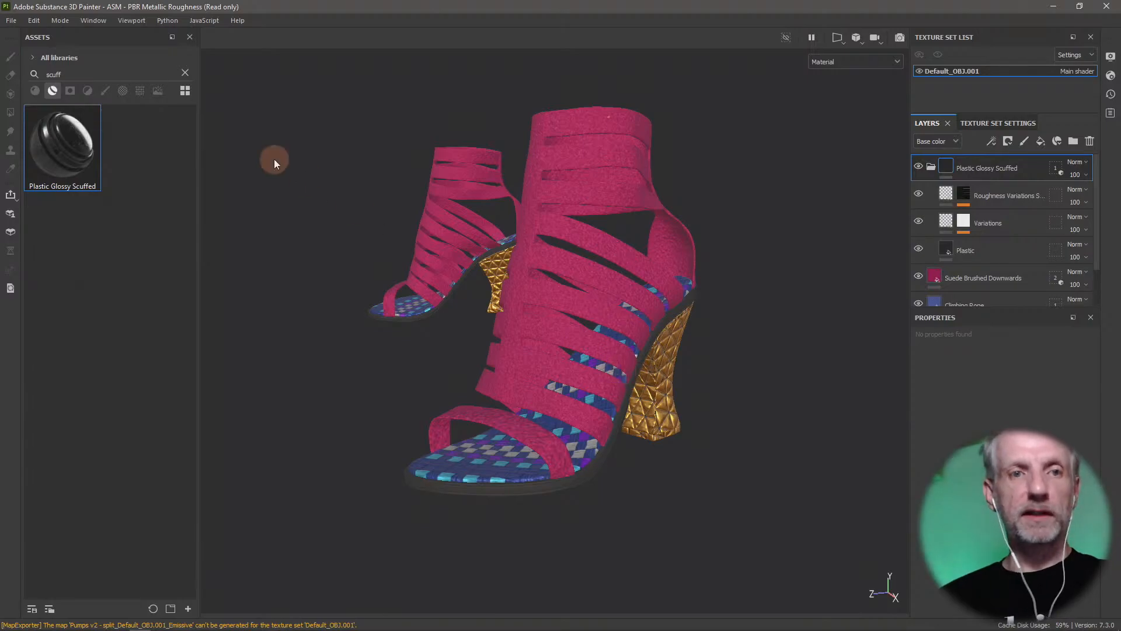
pyautogui.click(11, 22)
pyautogui.click(21, 34)
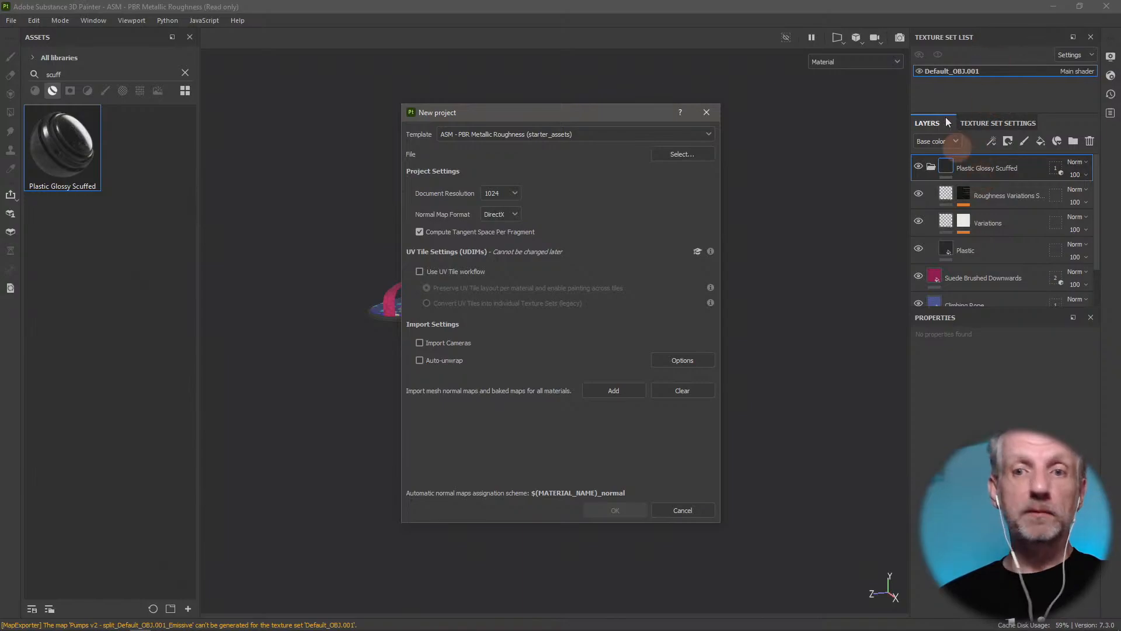
pyautogui.click(684, 158)
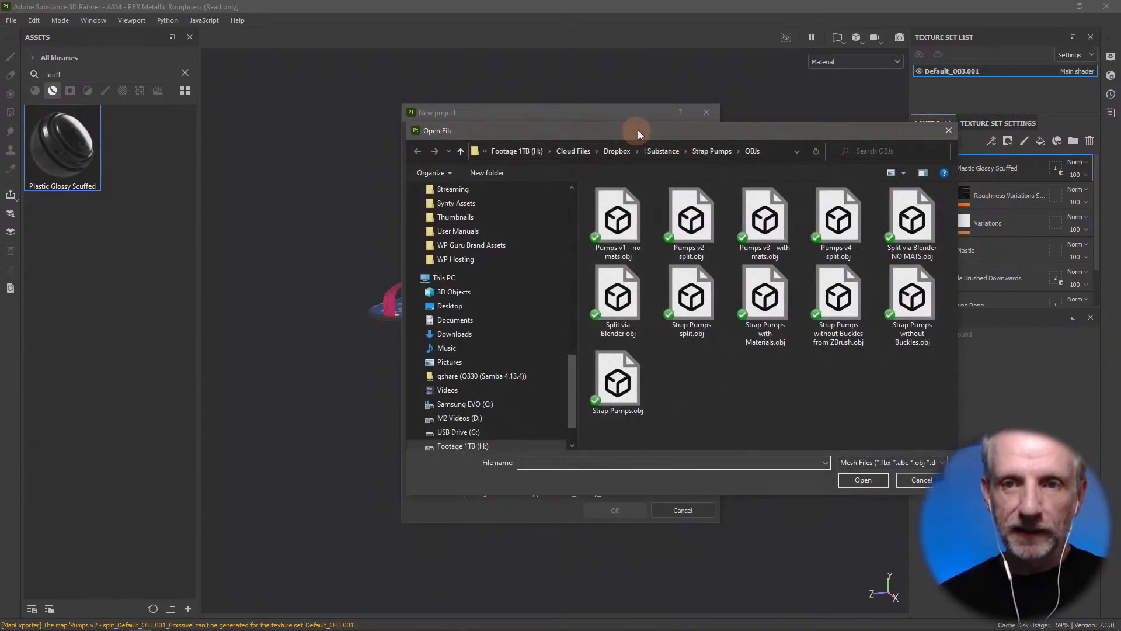
pyautogui.moveTo(635, 130); pyautogui.dragTo(471, 113)
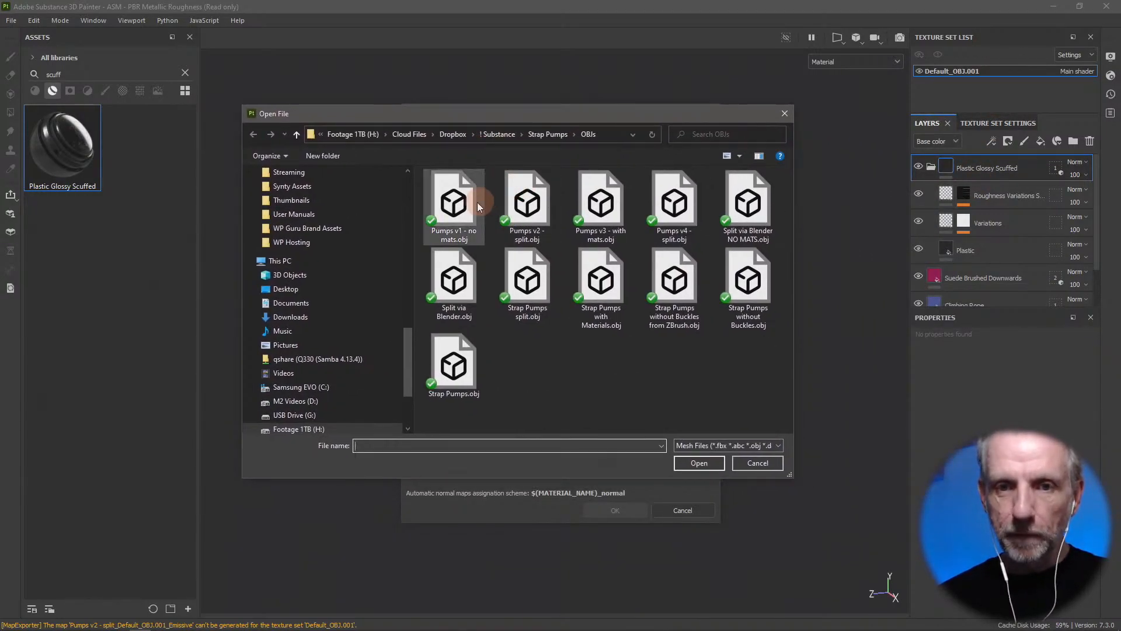
pyautogui.click(602, 203)
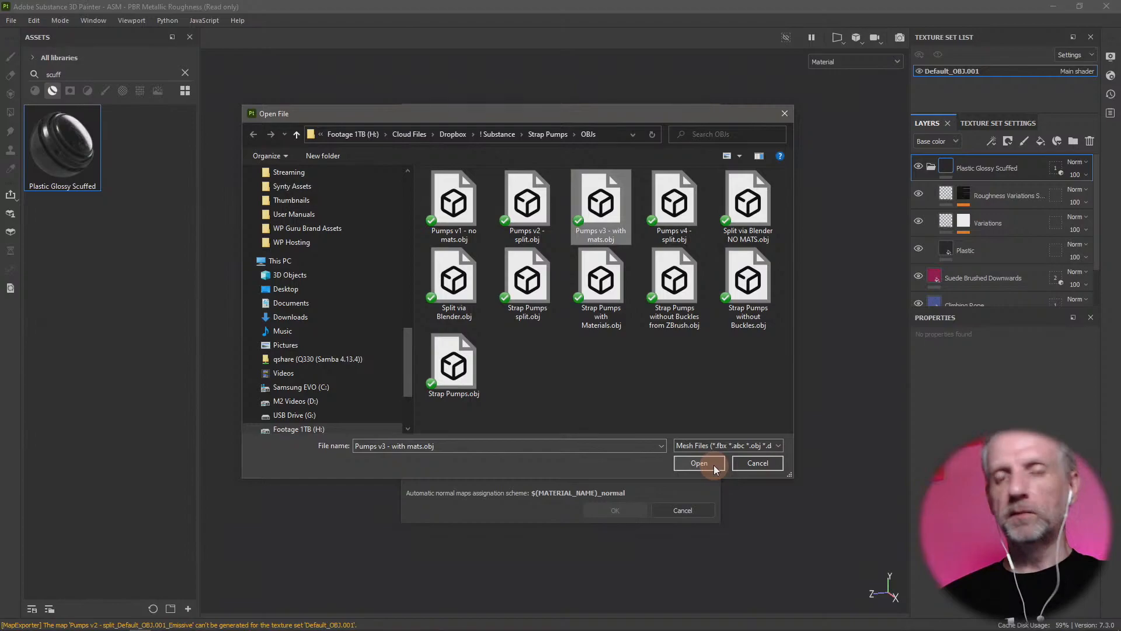
pyautogui.click(676, 210)
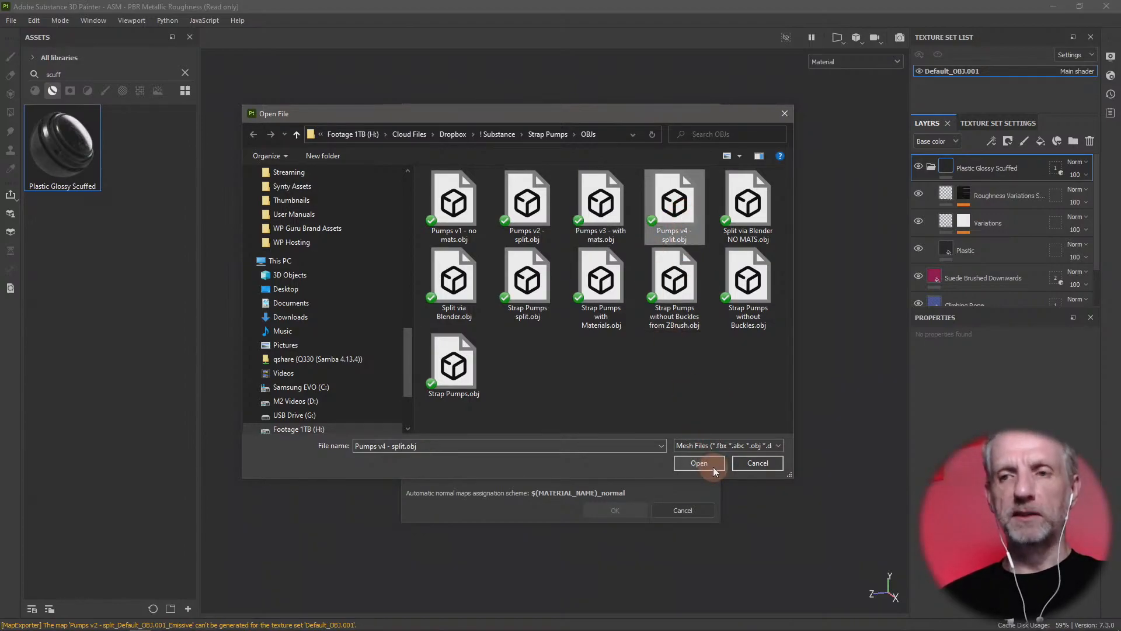
pyautogui.click(713, 467)
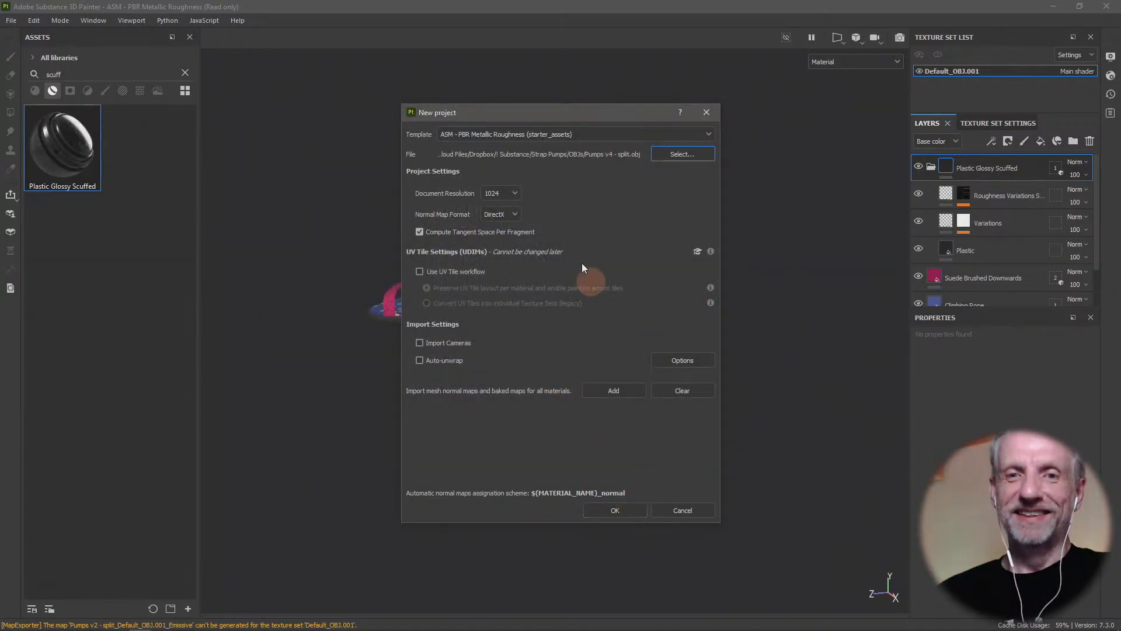
# Set the new project's document resolution to 2048 and create it
pyautogui.click(510, 192)
pyautogui.click(500, 254)
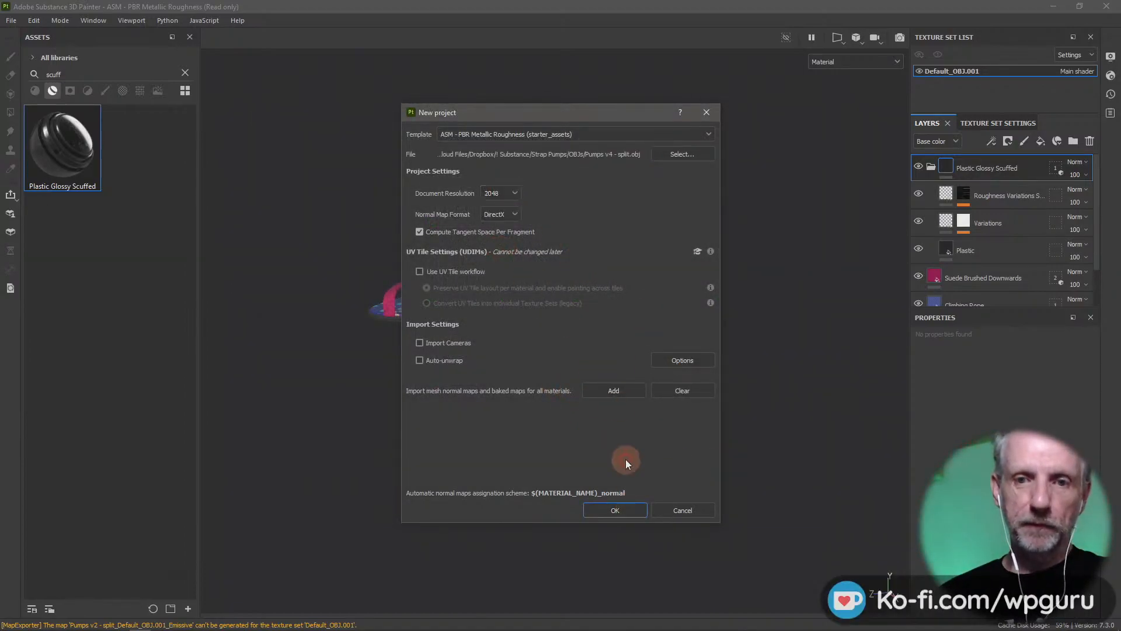
pyautogui.click(613, 511)
pyautogui.click(517, 337)
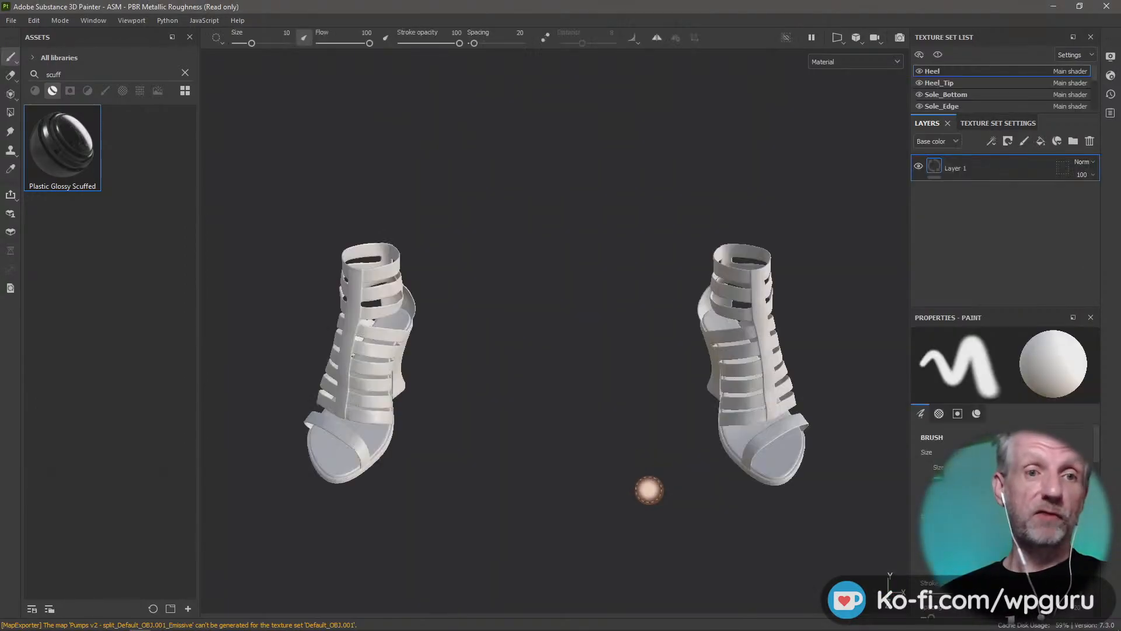
# Enlarge the Texture Set List to show all eight texture sets and clear the "scuff" filter from the smart materials
pyautogui.keyDown('alt'); pyautogui.moveTo(603, 394); pyautogui.dragTo(462, 355); pyautogui.keyUp('alt')
pyautogui.moveTo(1011, 112); pyautogui.dragTo(1008, 181)
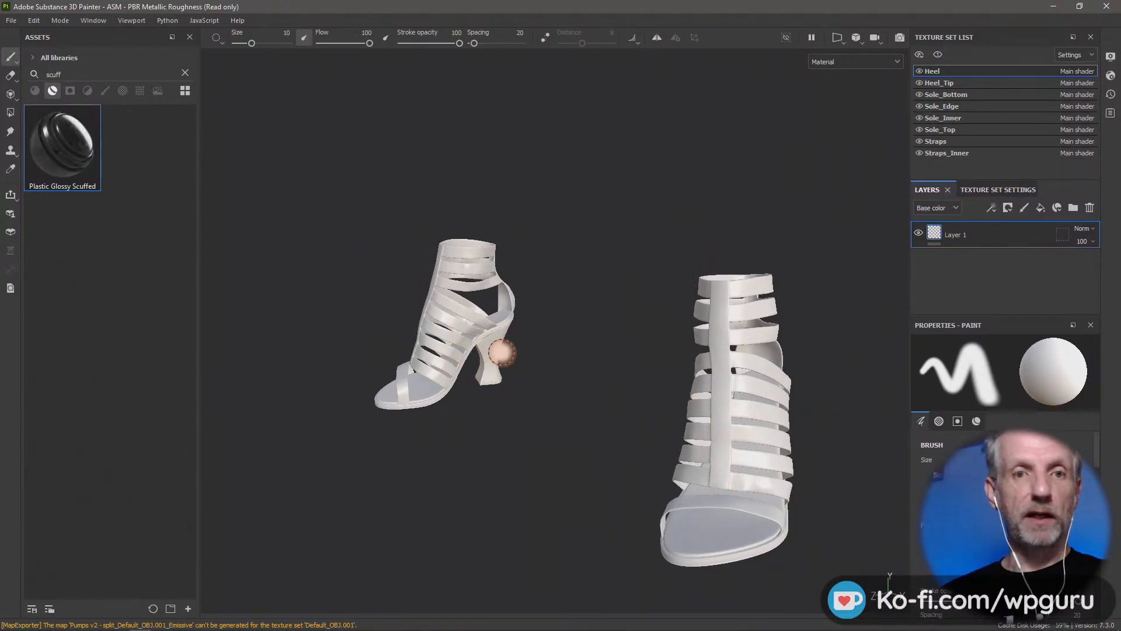
pyautogui.keyDown('alt'); pyautogui.moveTo(502, 352); pyautogui.dragTo(429, 344); pyautogui.keyUp('alt')
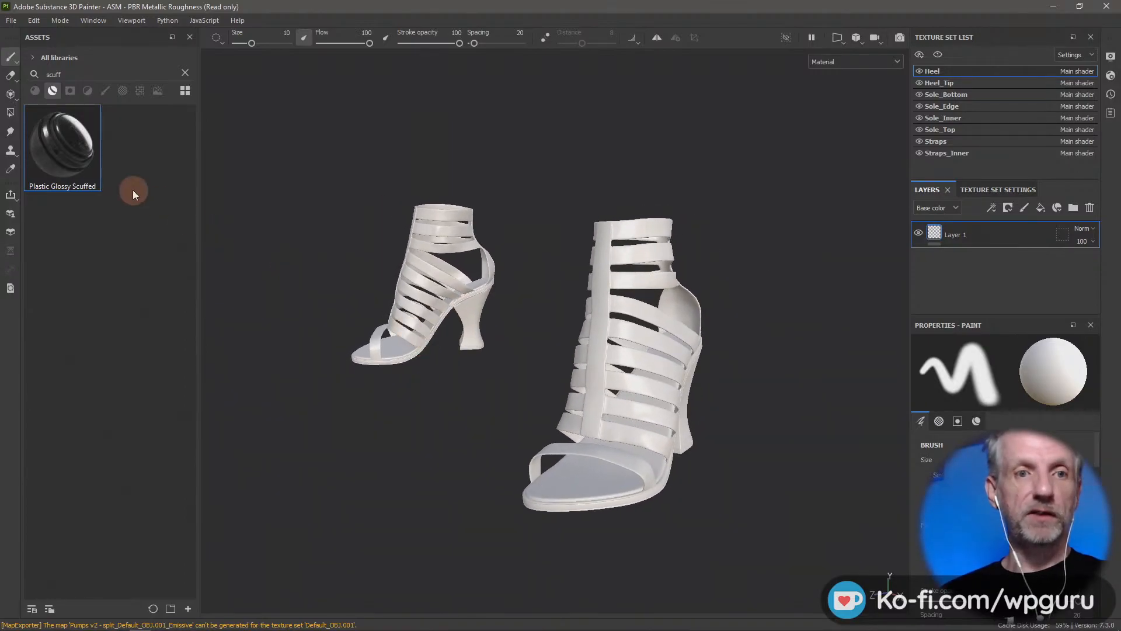
pyautogui.click(186, 73)
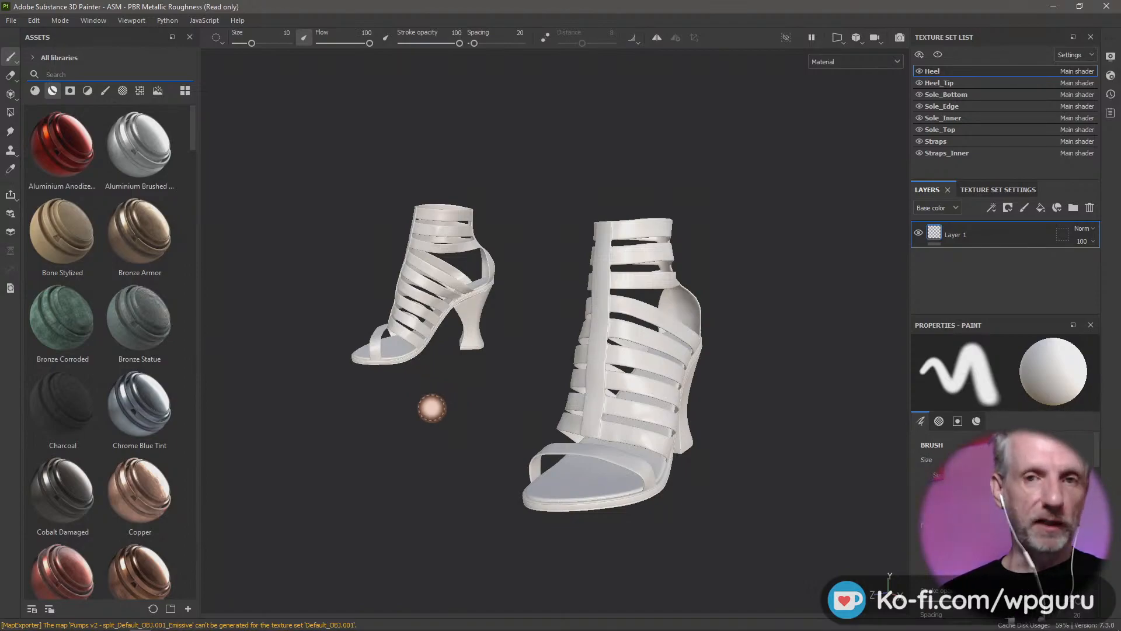
# Apply the Aluminium Anodized Red smart material to the Sole_Inner texture set and Charcoal to the Straps texture set
pyautogui.moveTo(430, 409)
pyautogui.keyDown('alt'); pyautogui.mouseDown()
pyautogui.moveTo(400, 405)
pyautogui.moveTo(413, 408)
pyautogui.mouseUp(); pyautogui.keyUp('alt')
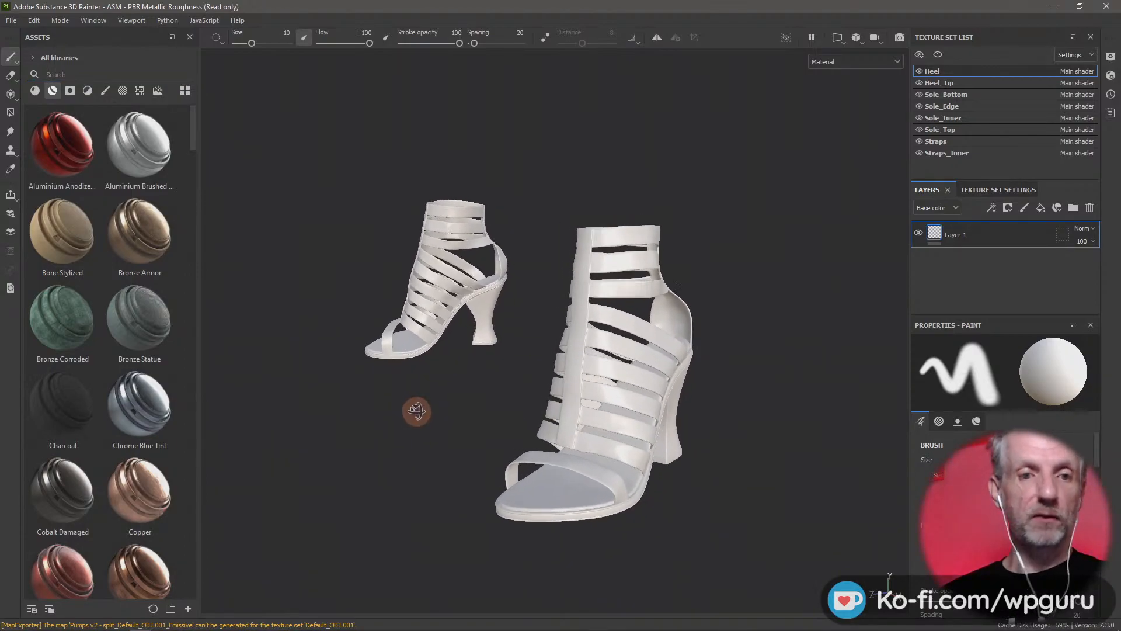
pyautogui.moveTo(63, 146); pyautogui.dragTo(555, 494)
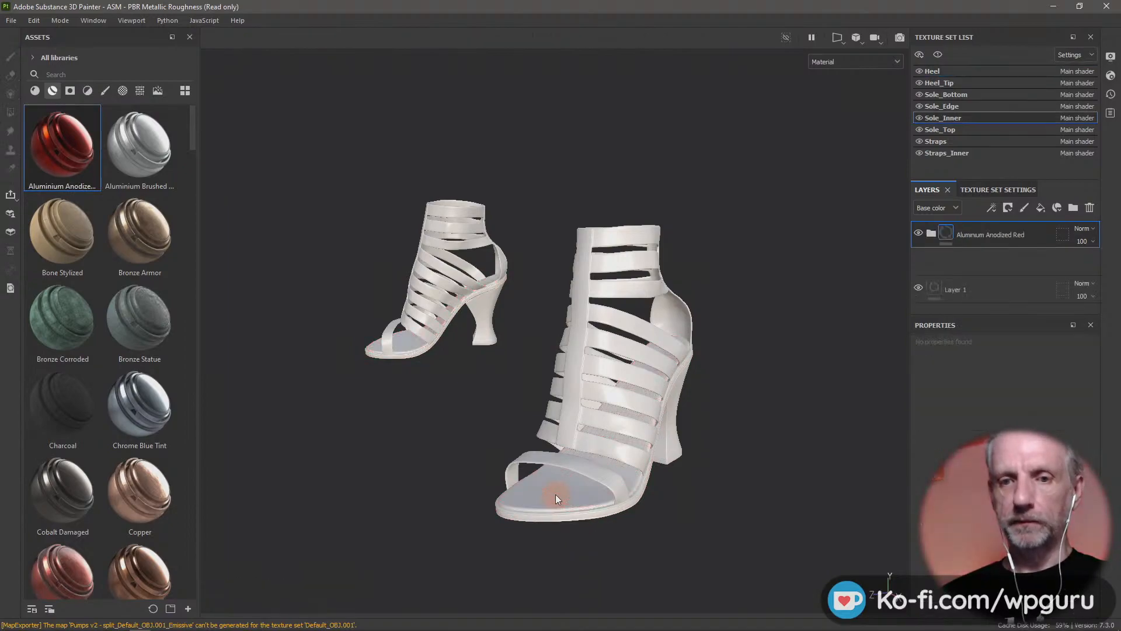
pyautogui.moveTo(745, 376)
pyautogui.keyDown('alt'); pyautogui.mouseDown()
pyautogui.moveTo(740, 406)
pyautogui.moveTo(741, 351)
pyautogui.mouseUp(); pyautogui.keyUp('alt')
pyautogui.click(745, 374)
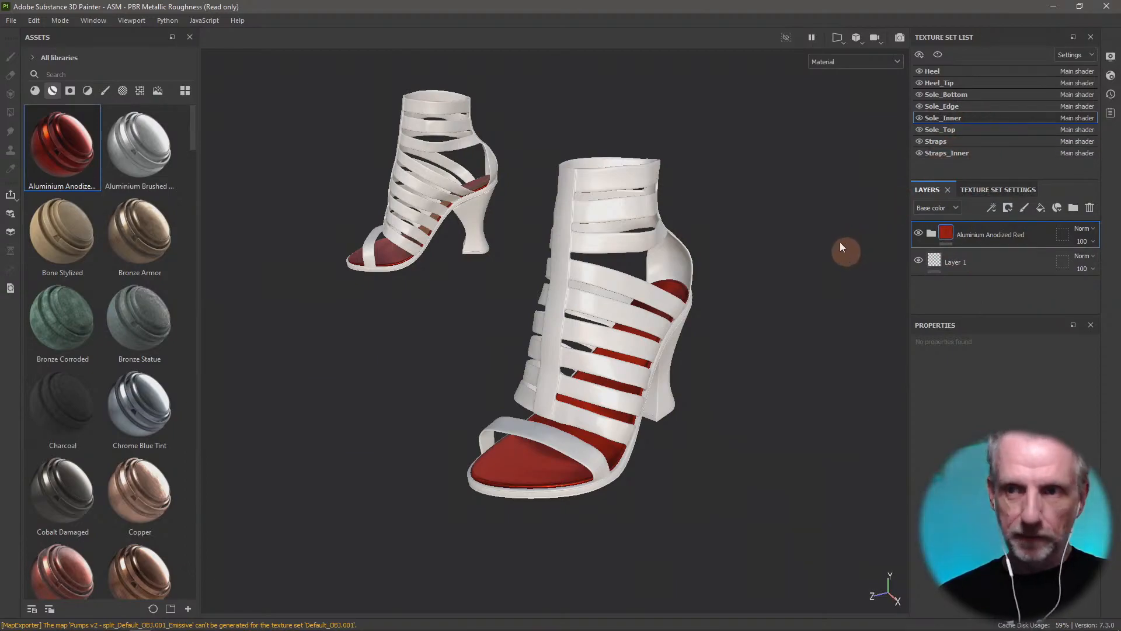
pyautogui.moveTo(65, 401); pyautogui.dragTo(583, 272)
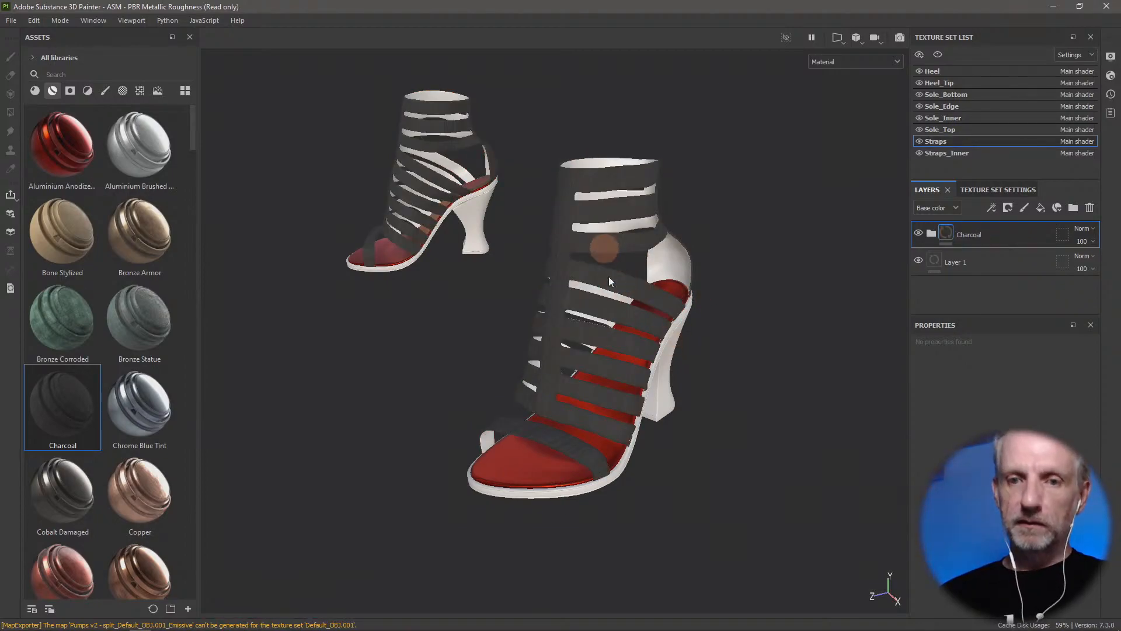
pyautogui.scroll(2, 670, 351)
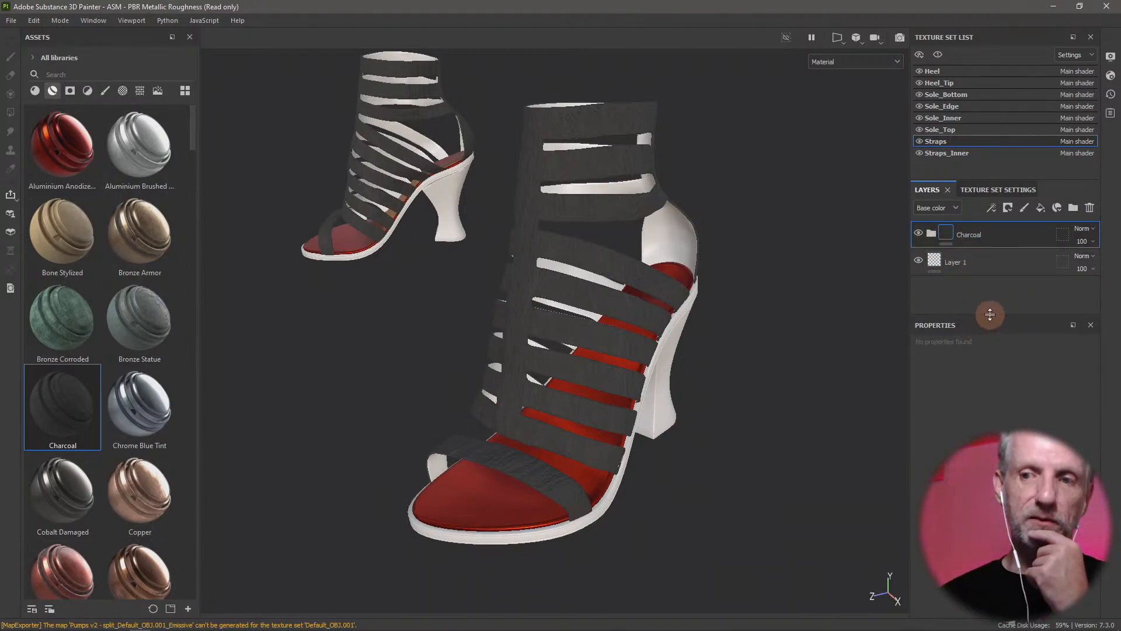
# Enlarge the layer stack area, compare the Sole_Bottom and Straps layers, and collapse the Charcoal group on Straps
pyautogui.moveTo(989, 315); pyautogui.dragTo(993, 372)
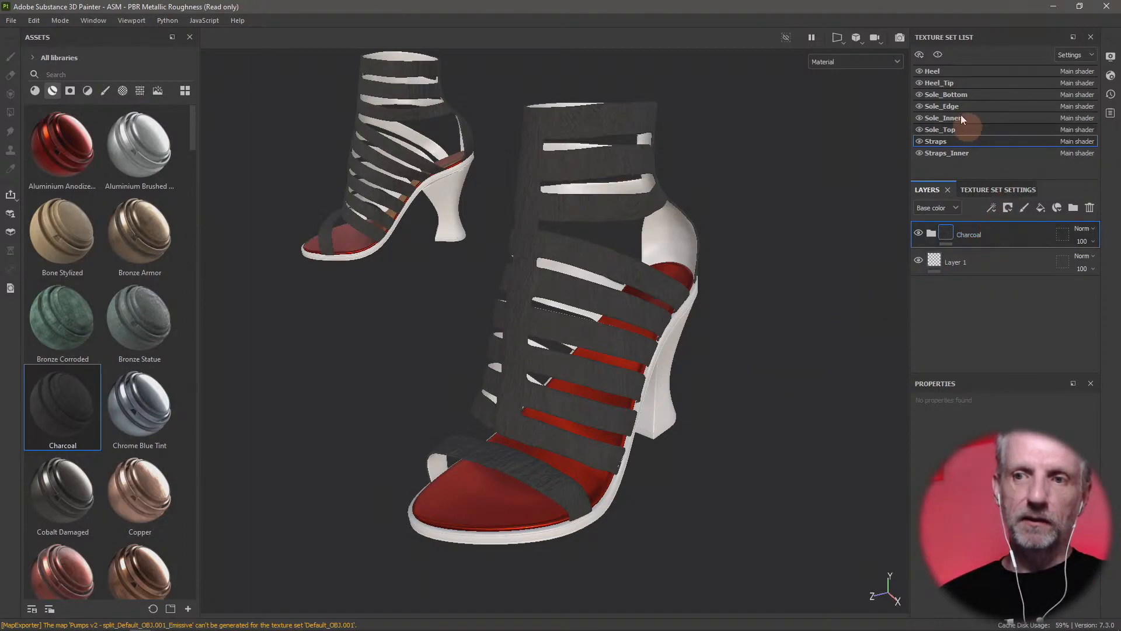
pyautogui.click(969, 94)
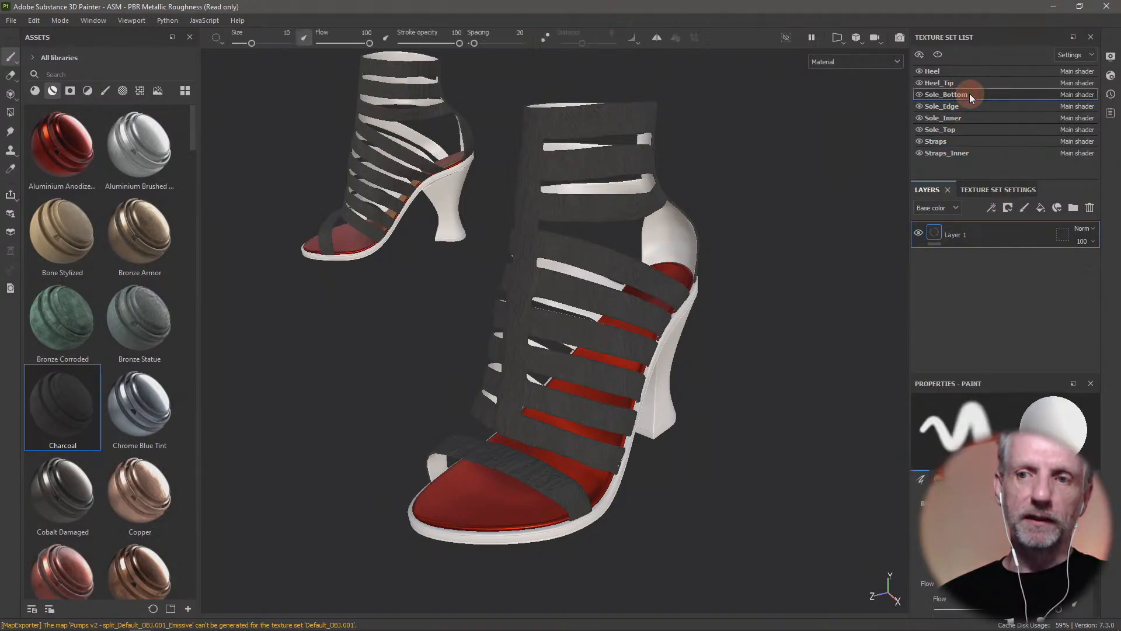
pyautogui.click(967, 142)
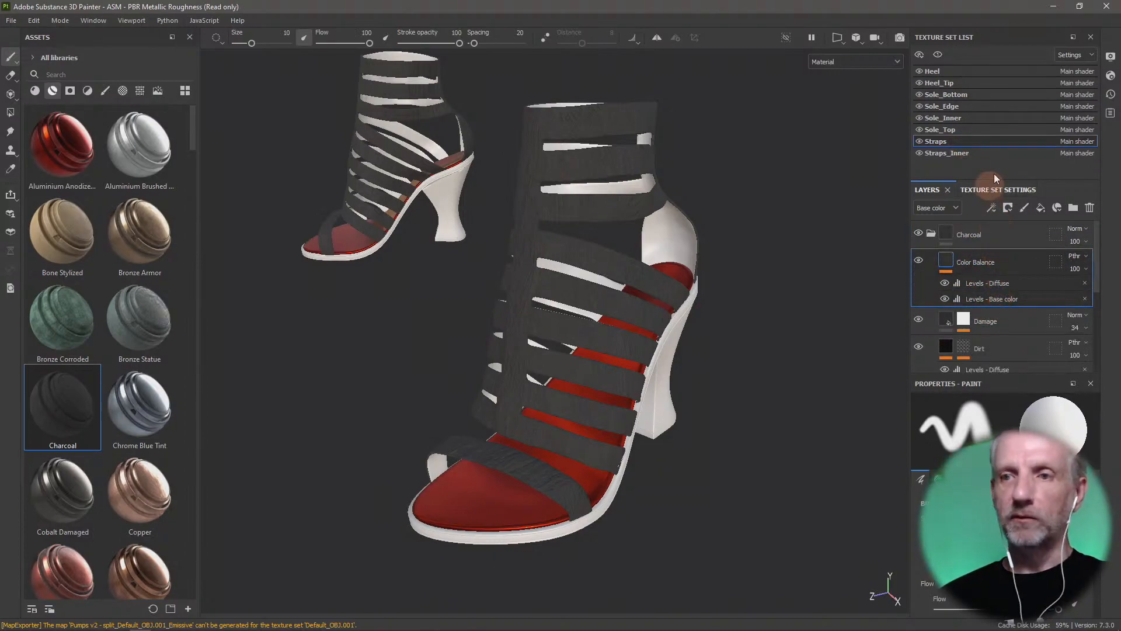
pyautogui.scroll(-2, 1000, 281)
pyautogui.scroll(2, 1000, 281)
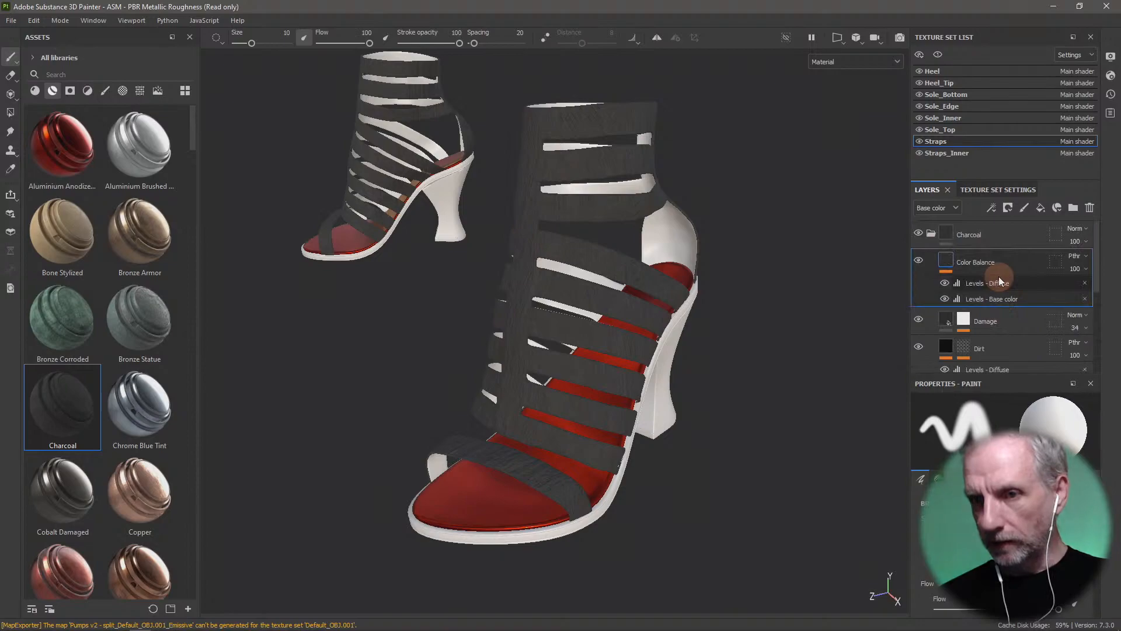
pyautogui.click(937, 238)
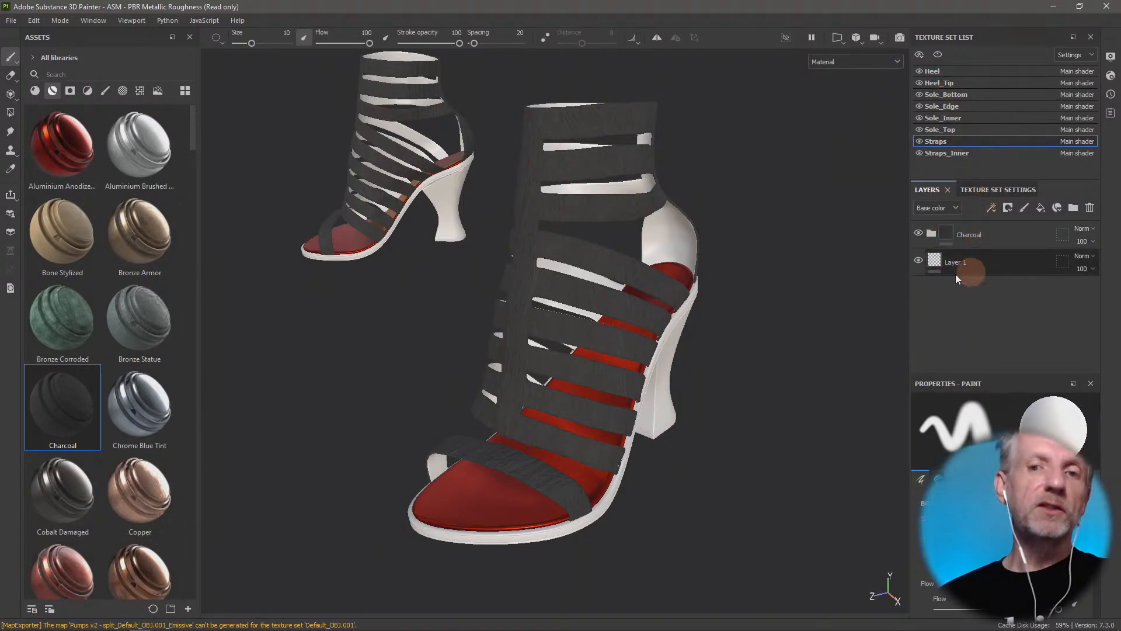
# Apply the Bronze Corroded smart material to the Heel texture set and Copper Red Bleached to Sole_Bottom
pyautogui.keyDown('alt'); pyautogui.moveTo(792, 266); pyautogui.dragTo(535, 215); pyautogui.keyUp('alt')
pyautogui.moveTo(48, 329); pyautogui.dragTo(685, 359)
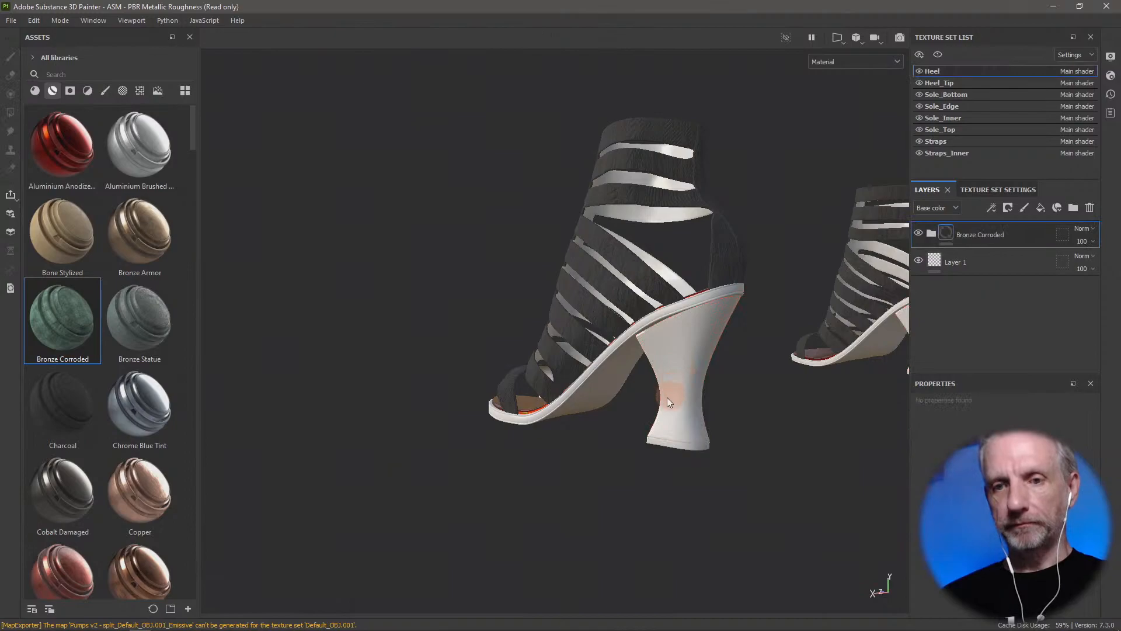
pyautogui.keyDown('alt'); pyautogui.moveTo(527, 387); pyautogui.dragTo(307, 370); pyautogui.keyUp('alt')
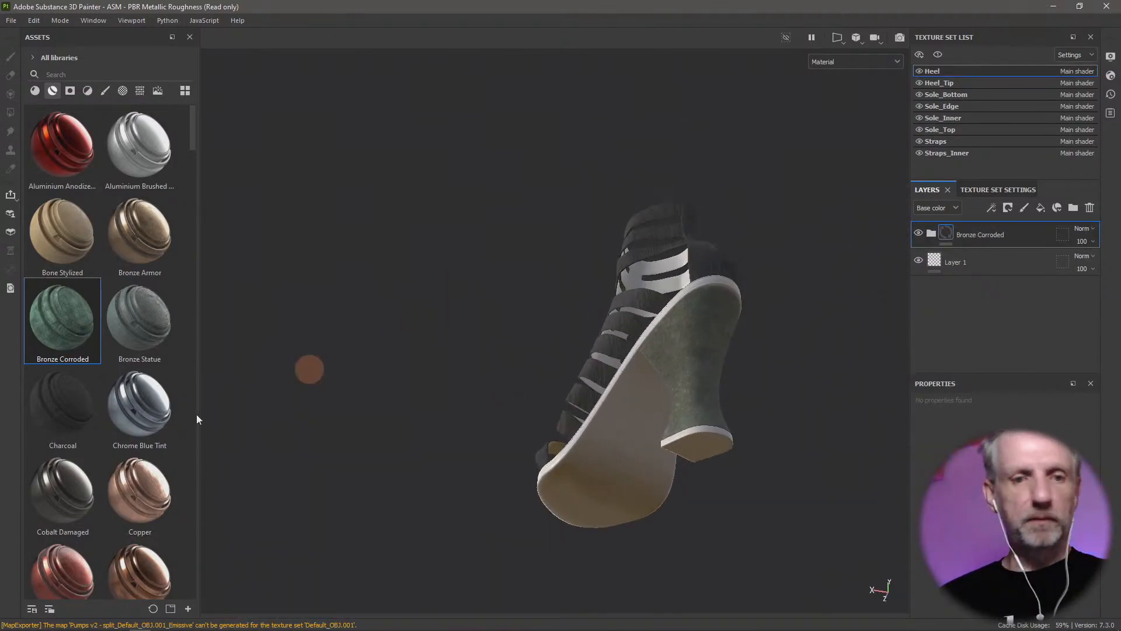
pyautogui.moveTo(61, 574); pyautogui.dragTo(635, 451)
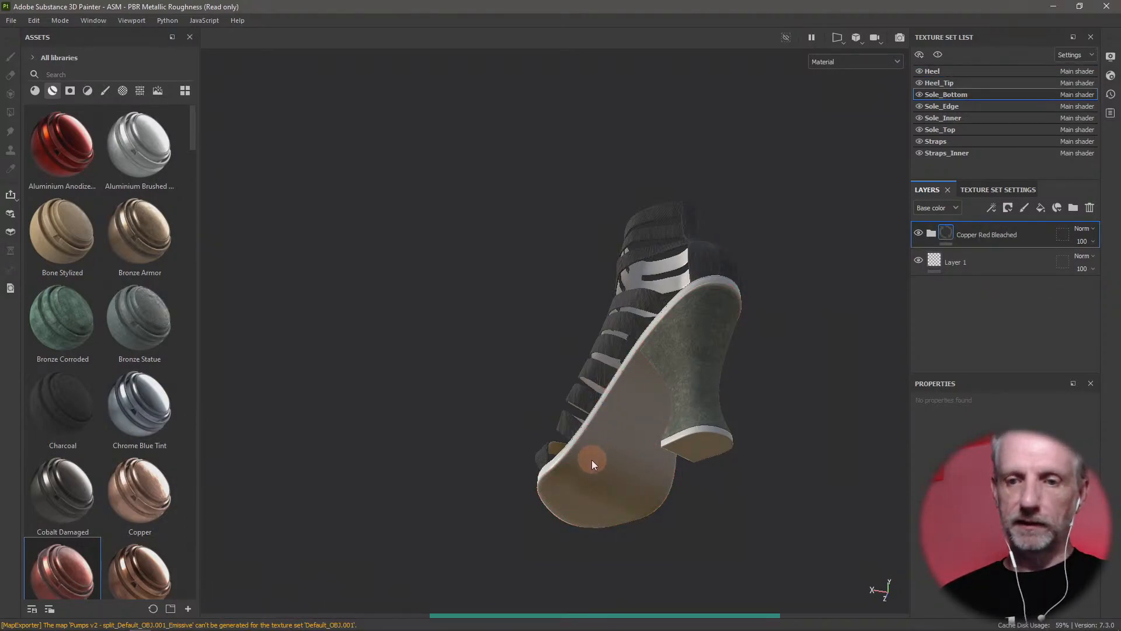
# Apply the Glass Visor smart material to the Straps_Inner texture set and Gold Armor to Sole_Edge
pyautogui.keyDown('alt'); pyautogui.moveTo(627, 404); pyautogui.dragTo(598, 571); pyautogui.keyUp('alt')
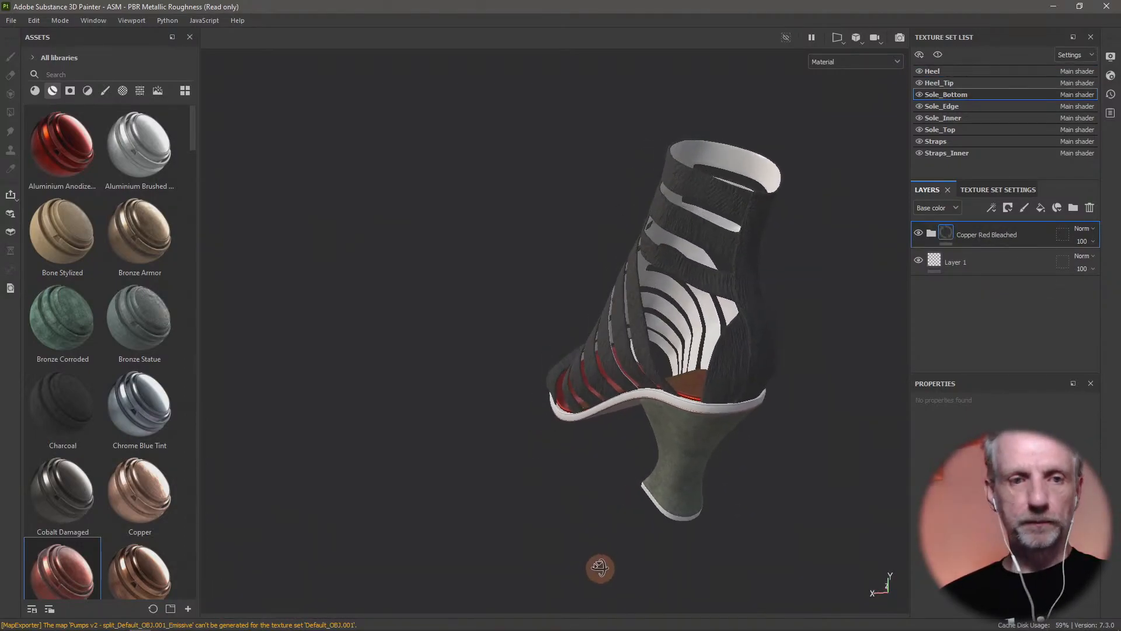
pyautogui.scroll(-10, 121, 268)
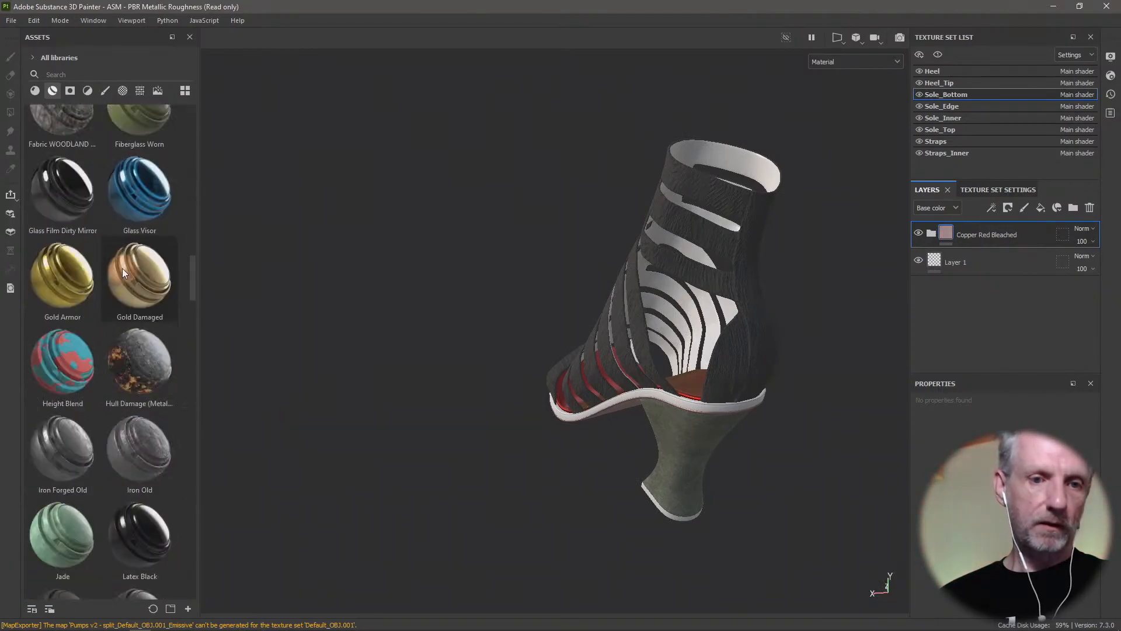
pyautogui.moveTo(139, 187); pyautogui.dragTo(742, 161)
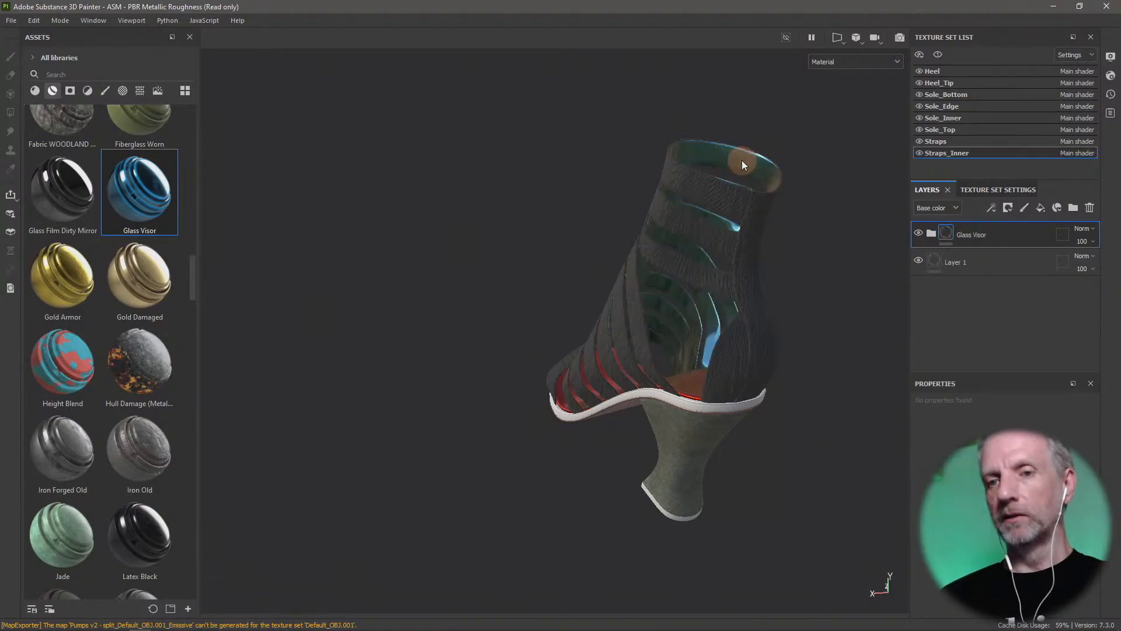
pyautogui.keyDown('alt'); pyautogui.moveTo(695, 218); pyautogui.dragTo(896, 170); pyautogui.keyUp('alt')
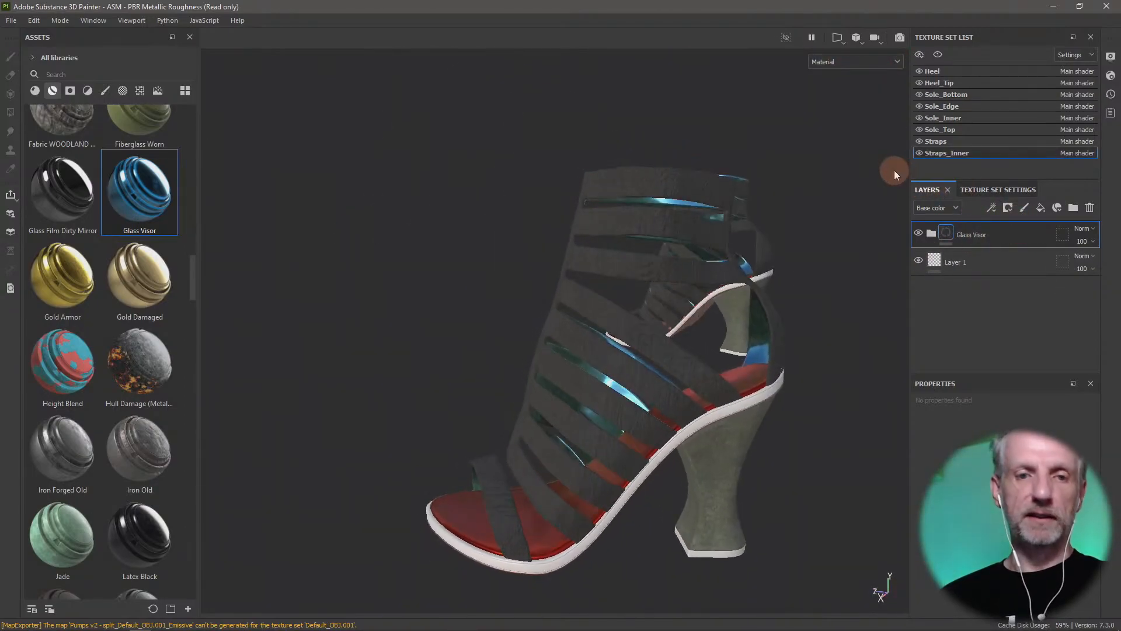
pyautogui.moveTo(63, 275); pyautogui.dragTo(621, 481)
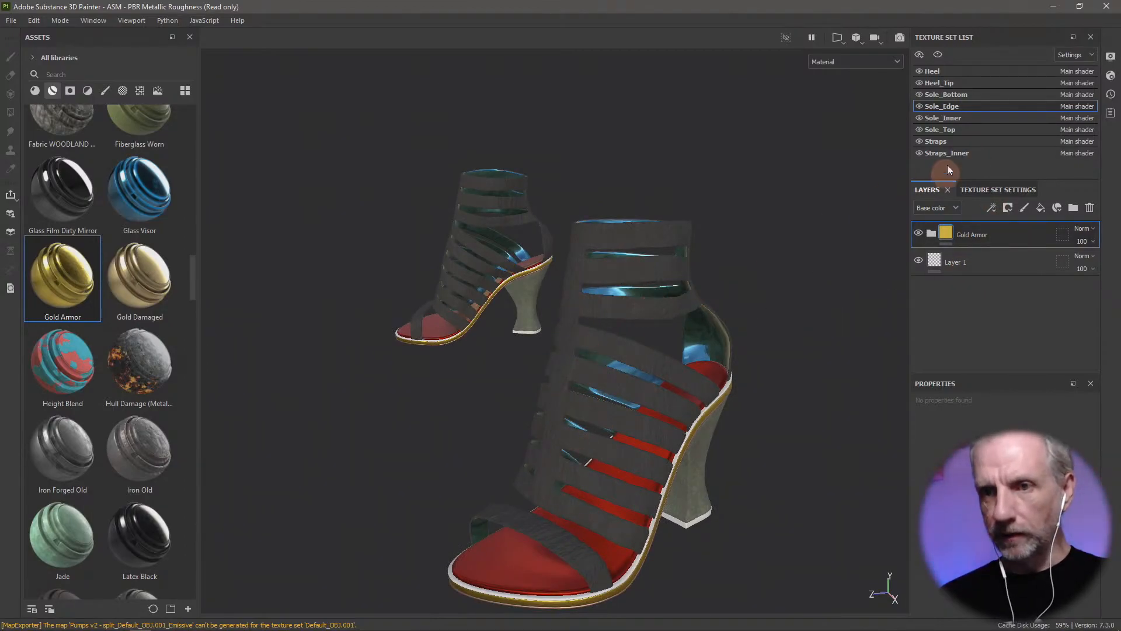
# Delete the Charcoal smart material group from the Straps texture set
pyautogui.click(971, 142)
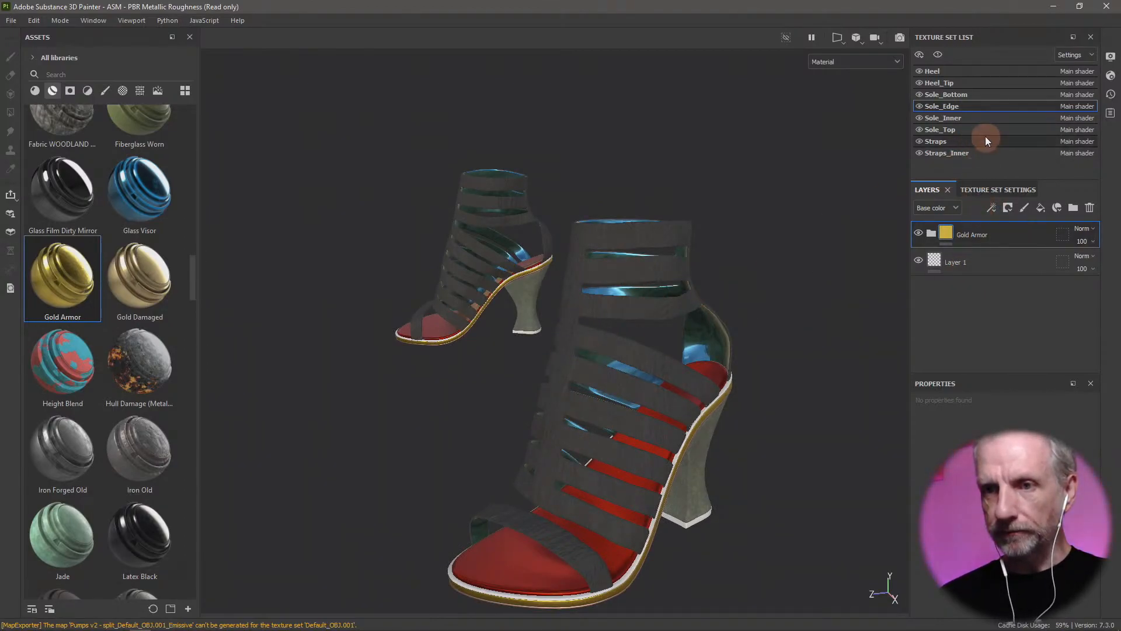
pyautogui.doubleClick(963, 234)
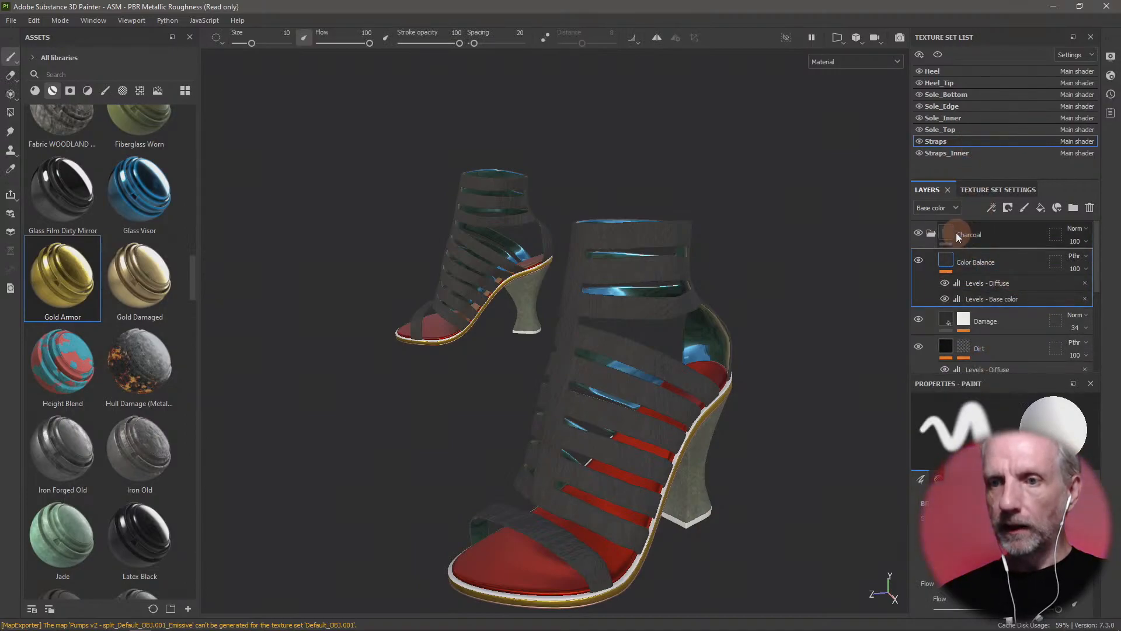
pyautogui.click(953, 235)
pyautogui.click(1090, 209)
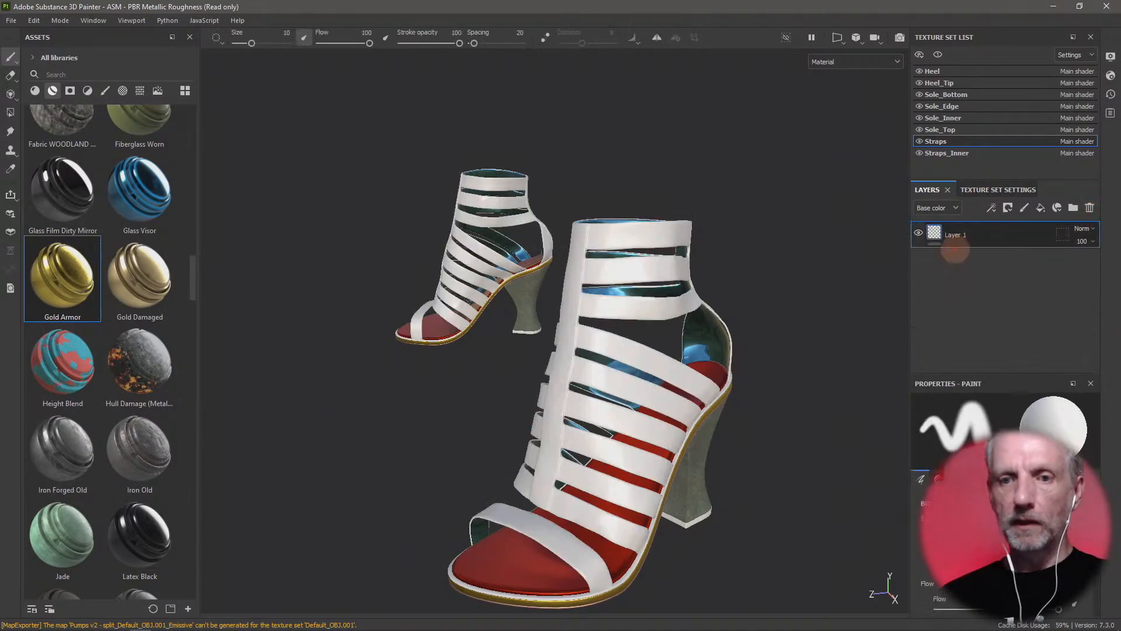
# Apply the Aluminium Insulator base material to the Straps texture set and view the shoe from several angles
pyautogui.scroll(10, 174, 270)
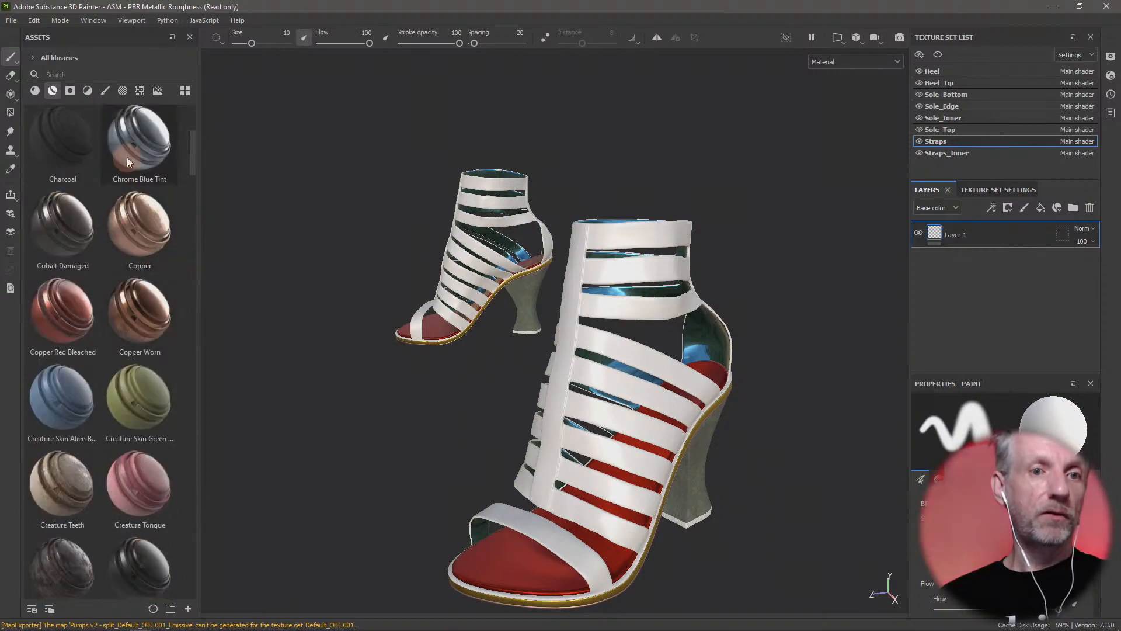
pyautogui.click(35, 91)
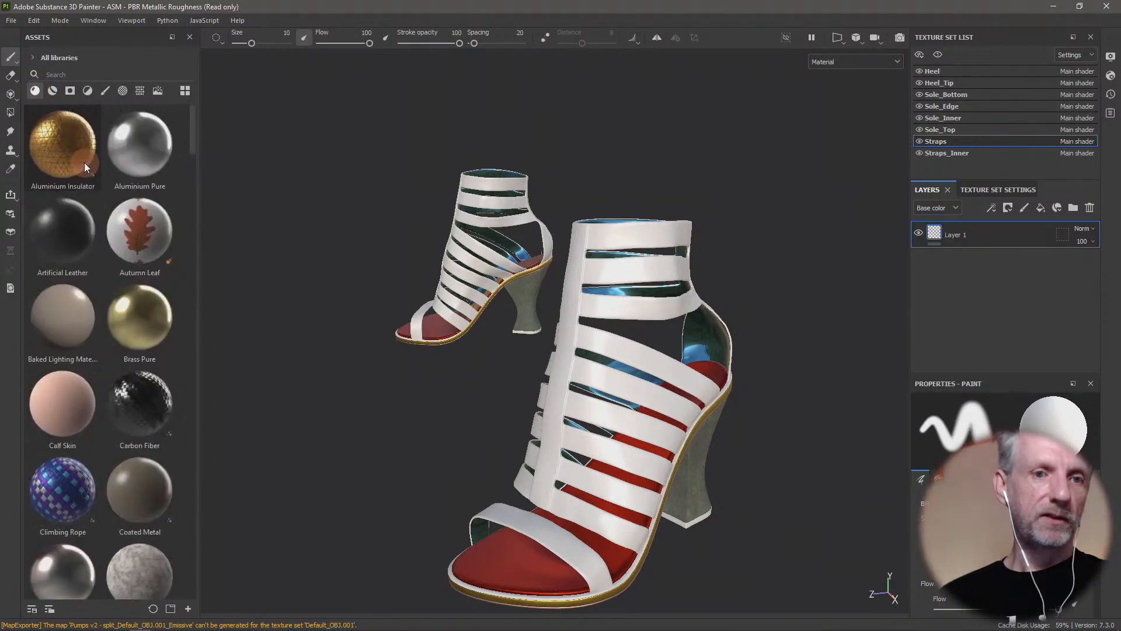
pyautogui.moveTo(61, 151); pyautogui.dragTo(610, 350)
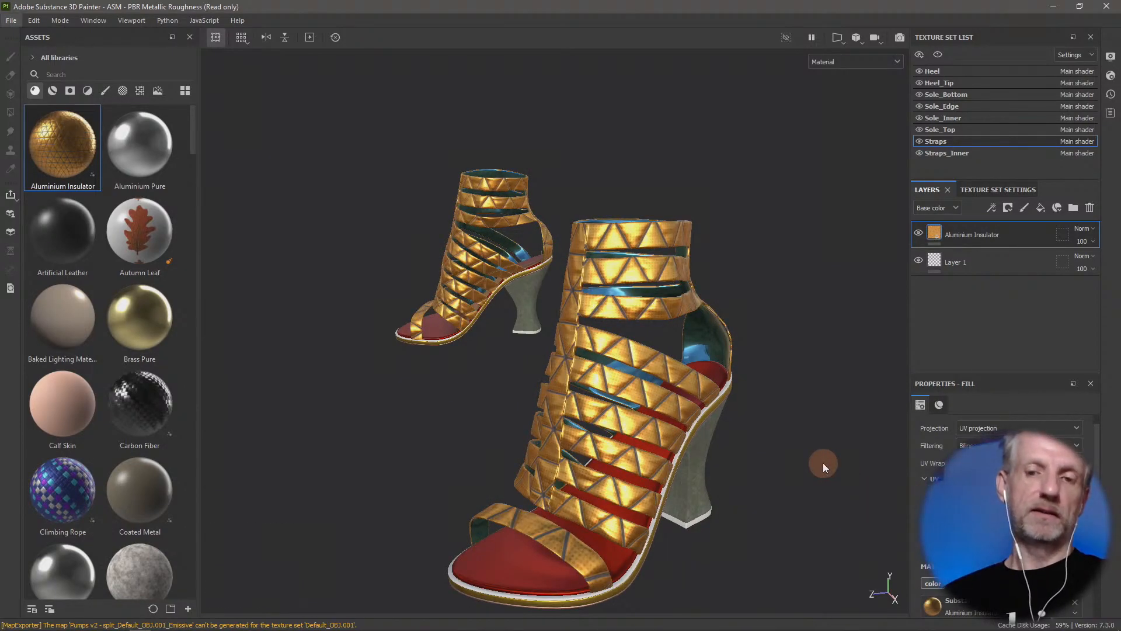
pyautogui.keyDown('alt'); pyautogui.moveTo(822, 462); pyautogui.dragTo(793, 392, button='middle'); pyautogui.keyUp('alt')
pyautogui.moveTo(742, 411)
pyautogui.keyDown('alt'); pyautogui.mouseDown()
pyautogui.moveTo(841, 411)
pyautogui.moveTo(752, 395)
pyautogui.mouseUp(); pyautogui.keyUp('alt')
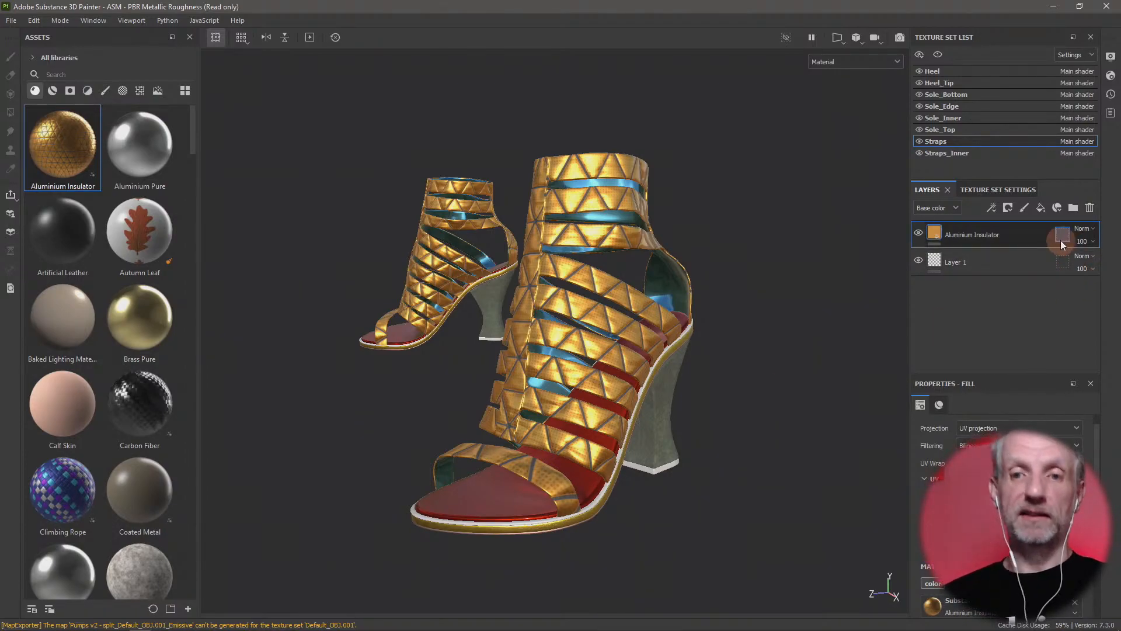
pyautogui.moveTo(831, 335)
pyautogui.keyDown('alt'); pyautogui.mouseDown()
pyautogui.moveTo(818, 380)
pyautogui.moveTo(839, 330)
pyautogui.mouseUp(); pyautogui.keyUp('alt')
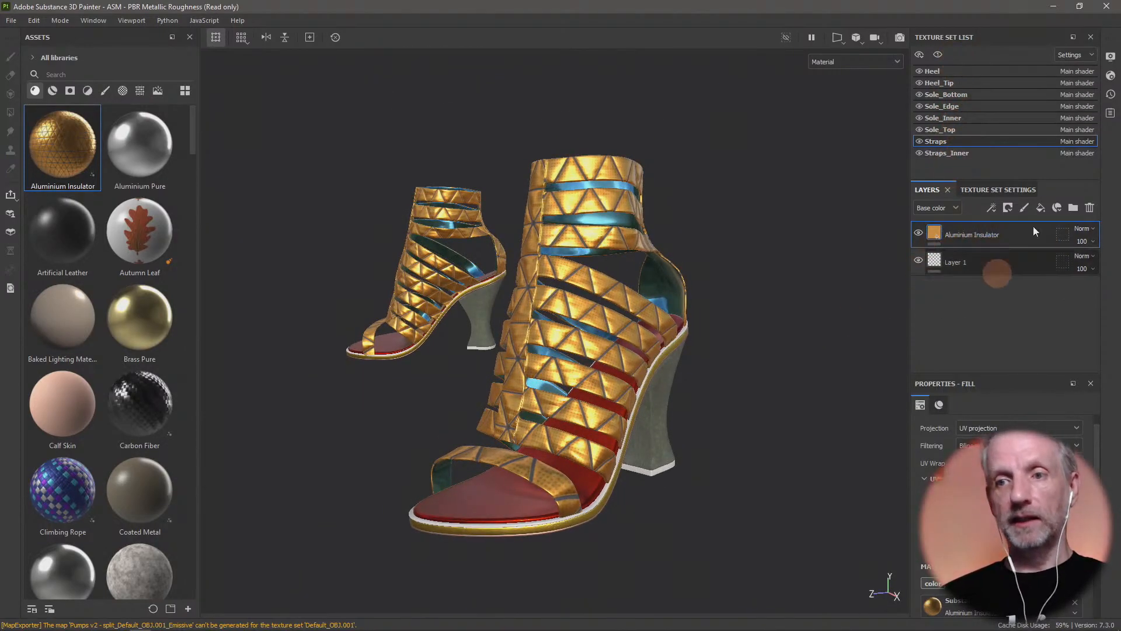
pyautogui.moveTo(778, 343)
pyautogui.keyDown('alt'); pyautogui.mouseDown()
pyautogui.moveTo(781, 355)
pyautogui.moveTo(764, 350)
pyautogui.mouseUp(); pyautogui.keyUp('alt')
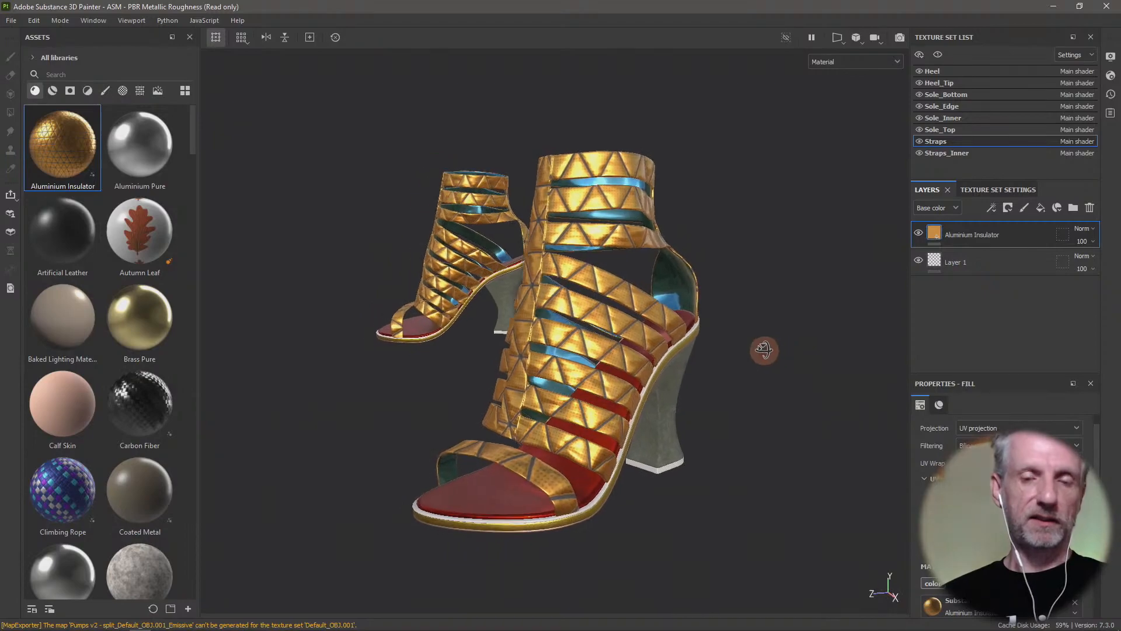
# Open the texture export settings, inspect the Heel texture set's output maps, and return to the global settings
pyautogui.click(9, 21)
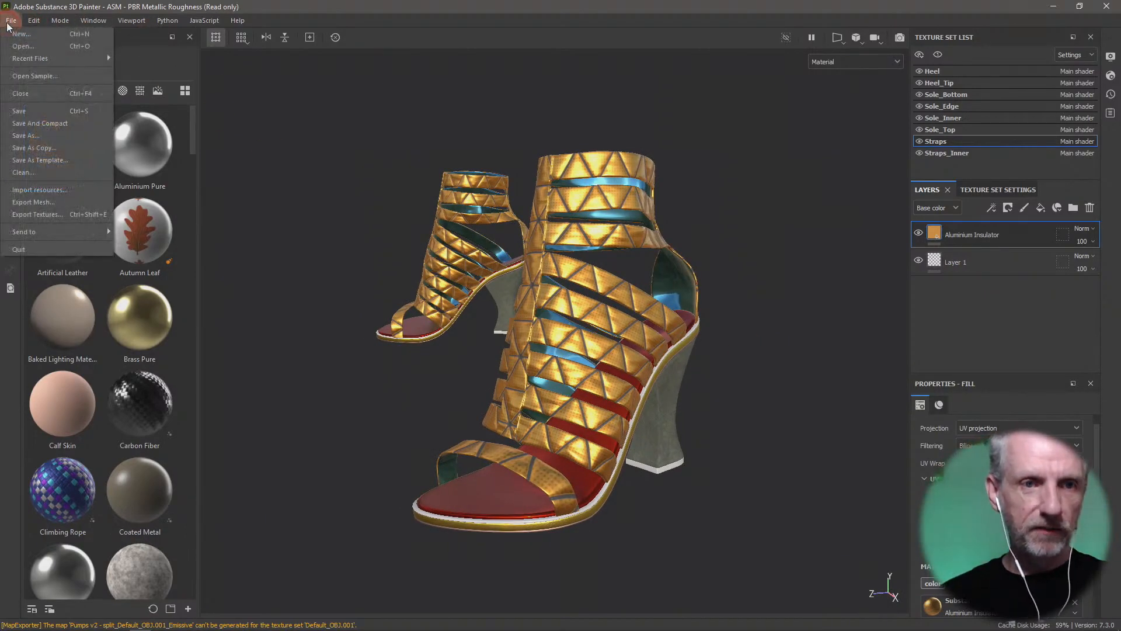
pyautogui.click(75, 214)
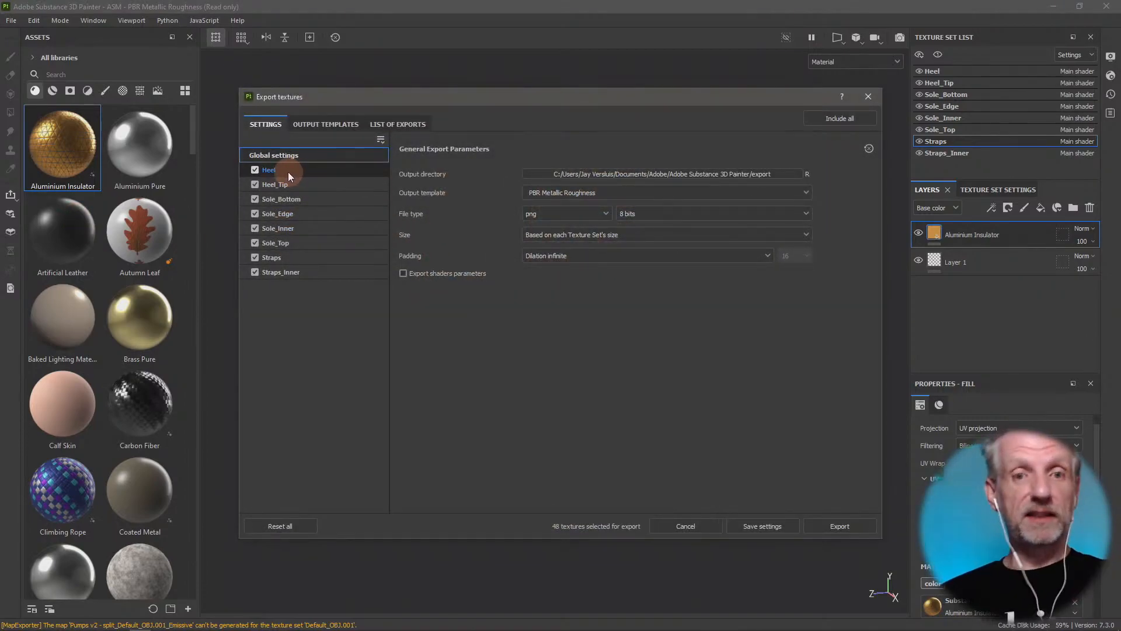
pyautogui.click(345, 200)
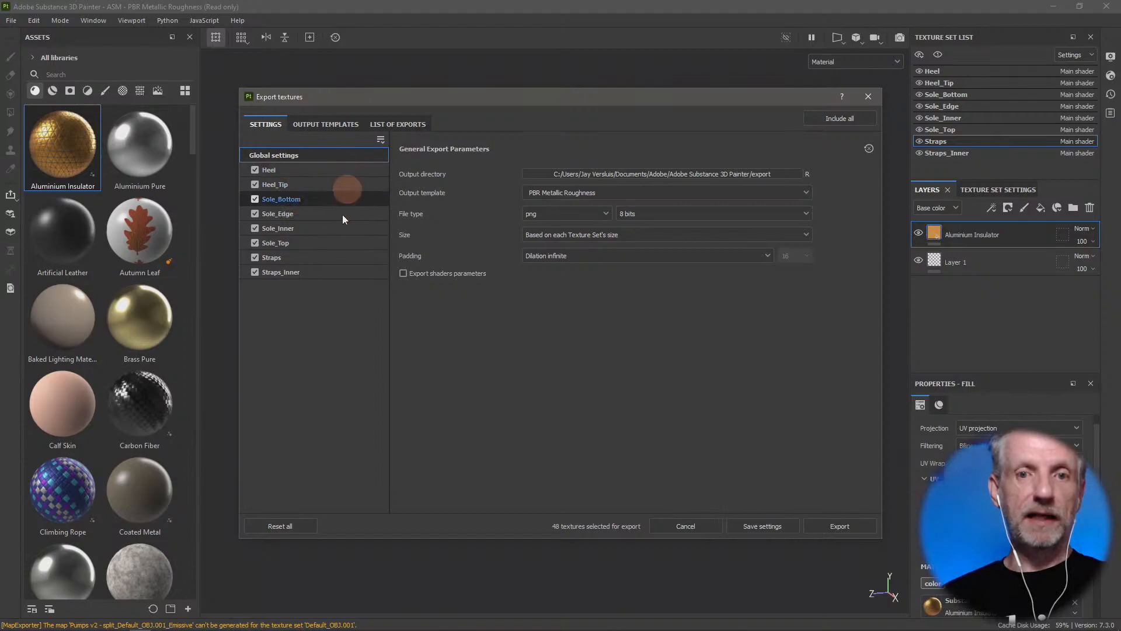
pyautogui.moveTo(480, 103); pyautogui.dragTo(474, 88)
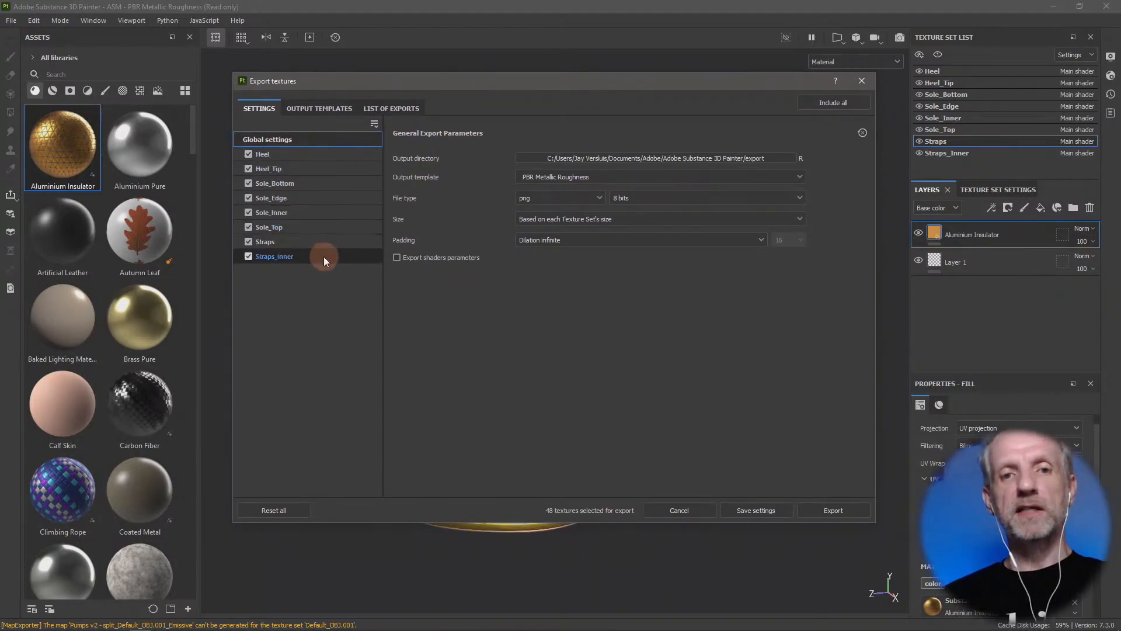
pyautogui.click(305, 183)
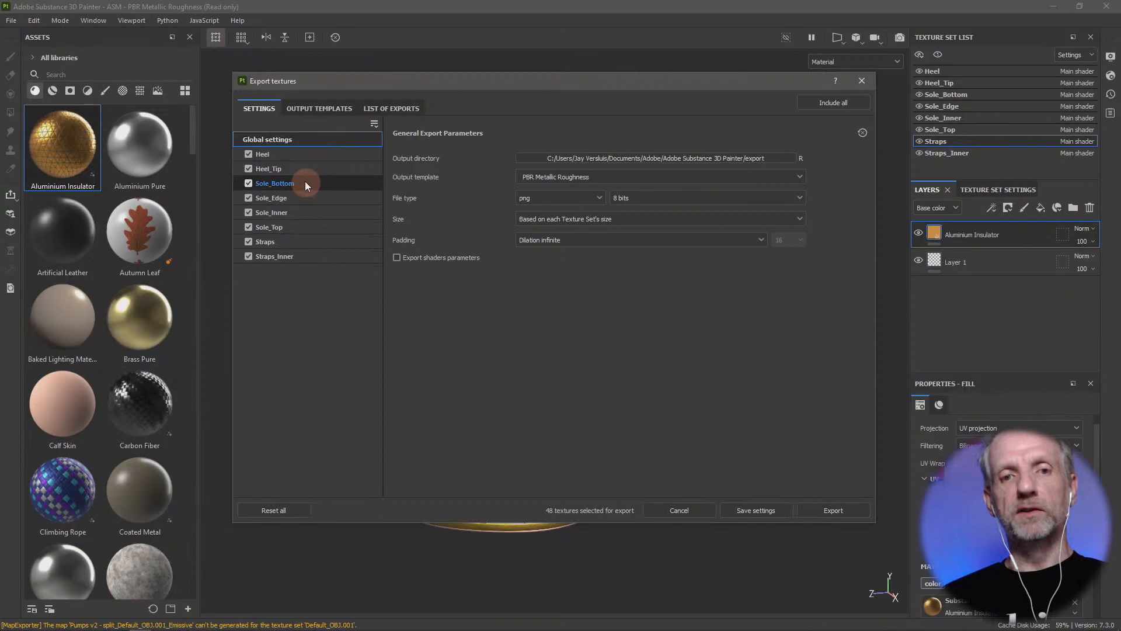
pyautogui.click(301, 151)
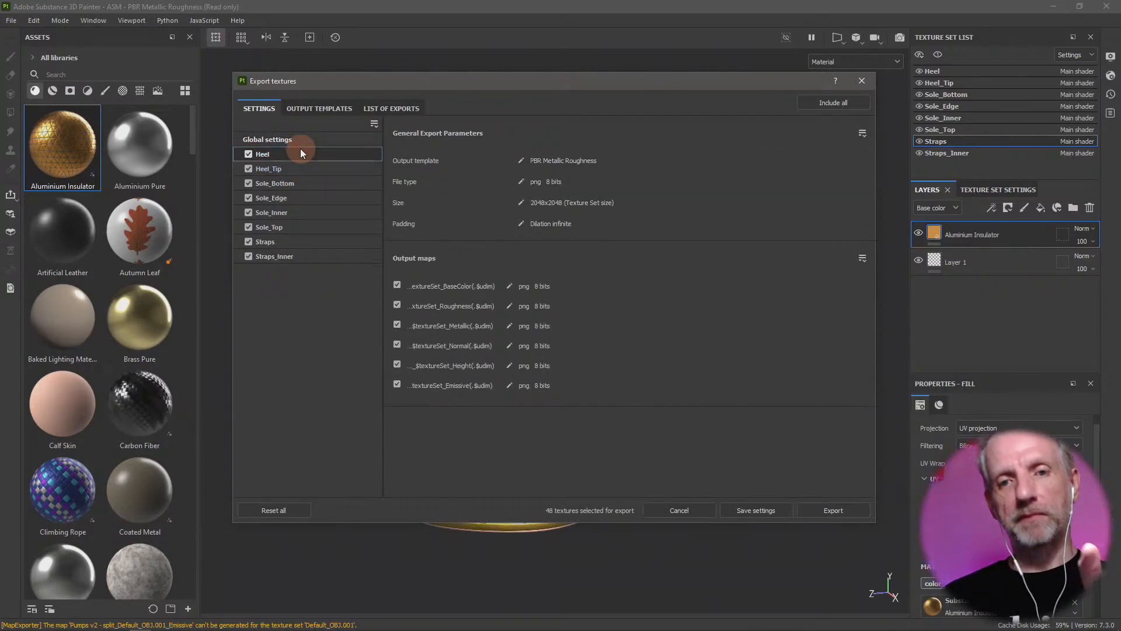
pyautogui.click(350, 138)
# Browse for the export output directory and open the Strap Pumps folder inside Dropbox's ! Substance folder
pyautogui.click(777, 158)
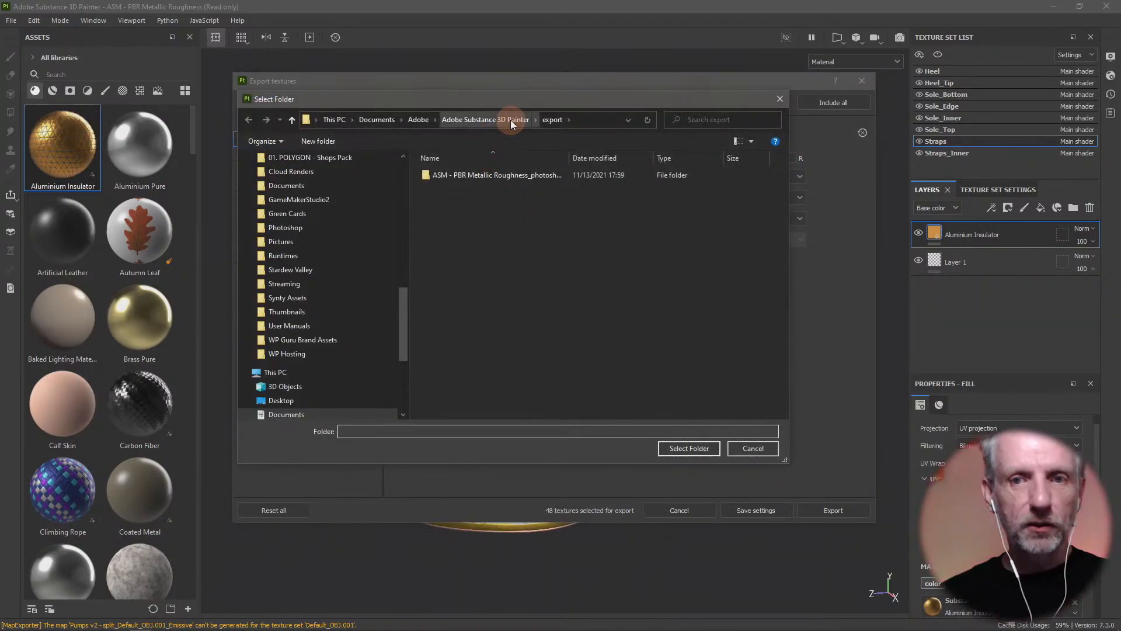
pyautogui.scroll(1, 326, 339)
pyautogui.scroll(5, 325, 339)
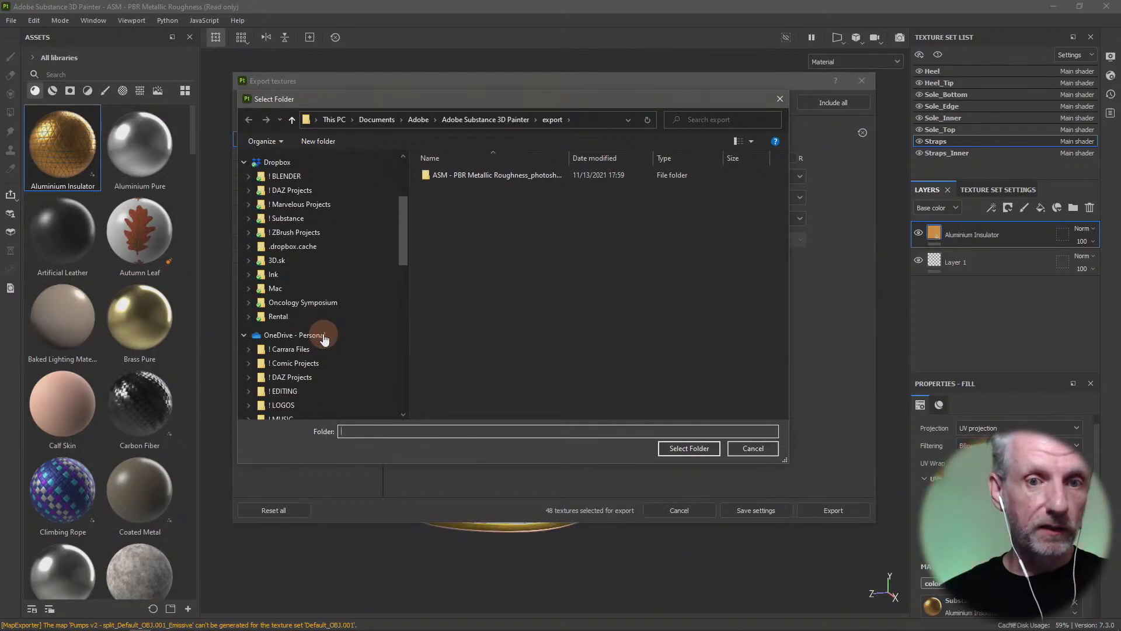
pyautogui.click(320, 219)
pyautogui.doubleClick(477, 214)
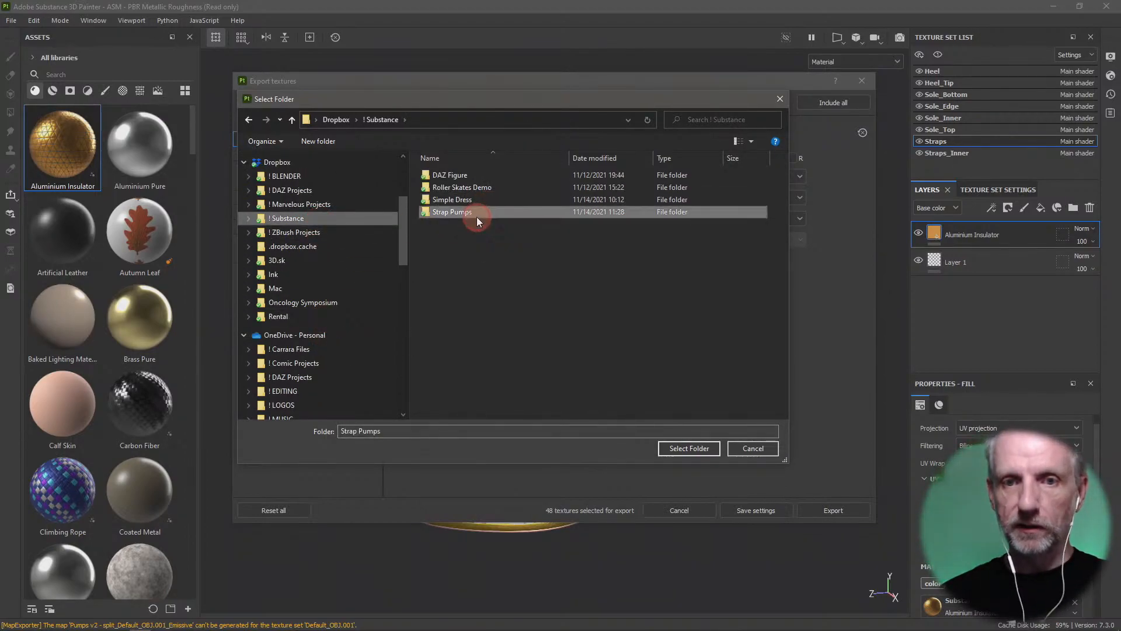
# Create a folder named Textures 3 inside Strap Pumps and set it as the texture export output directory
pyautogui.rightClick(483, 337)
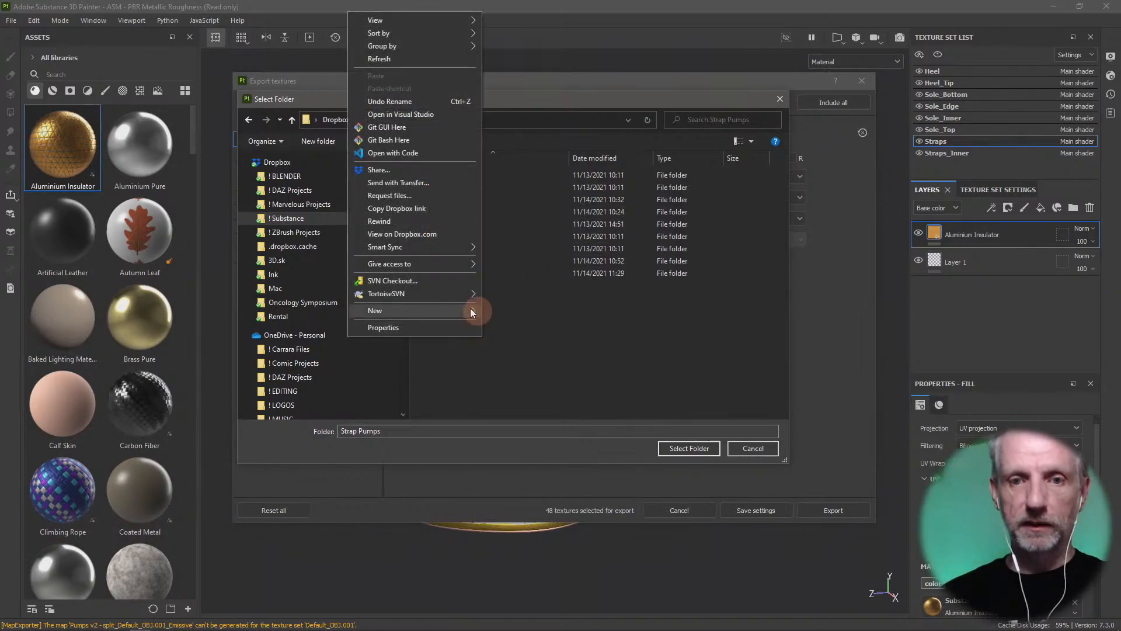
pyautogui.moveTo(469, 309)
pyautogui.click(540, 309)
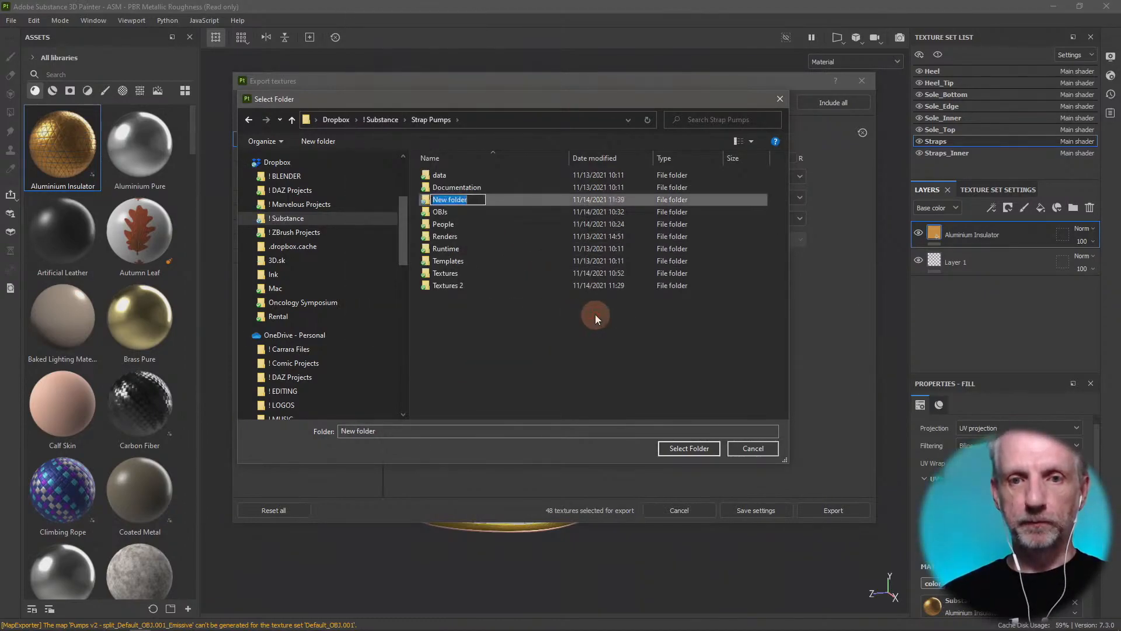
pyautogui.write('Texturesxz')
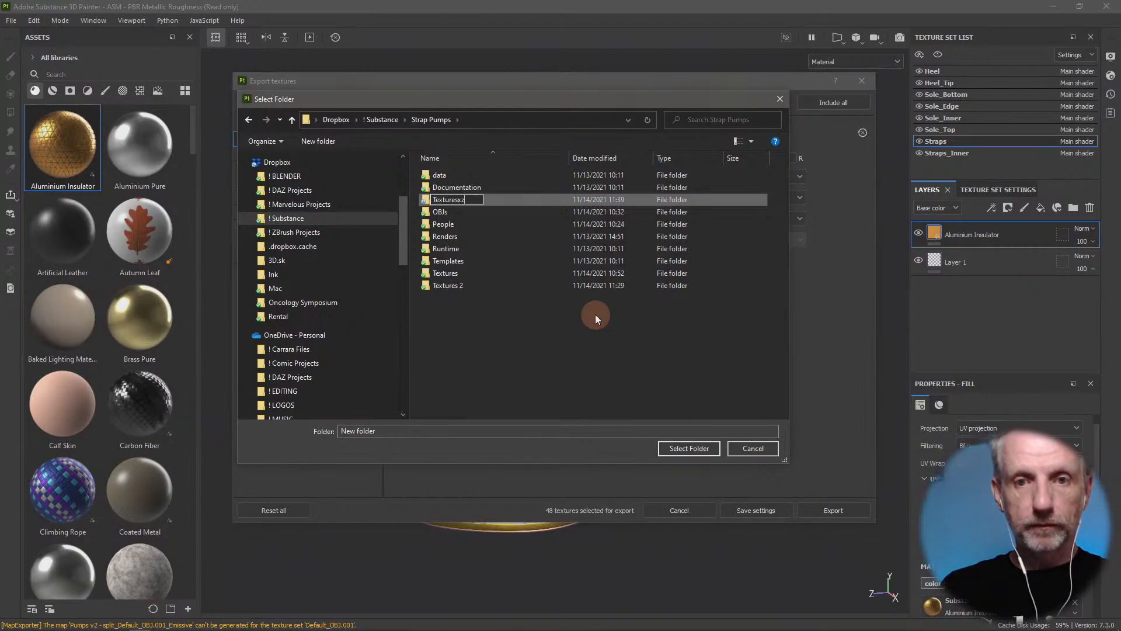
pyautogui.press('BackSpace')
pyautogui.press('BackSpace')
pyautogui.press('BackSpace')
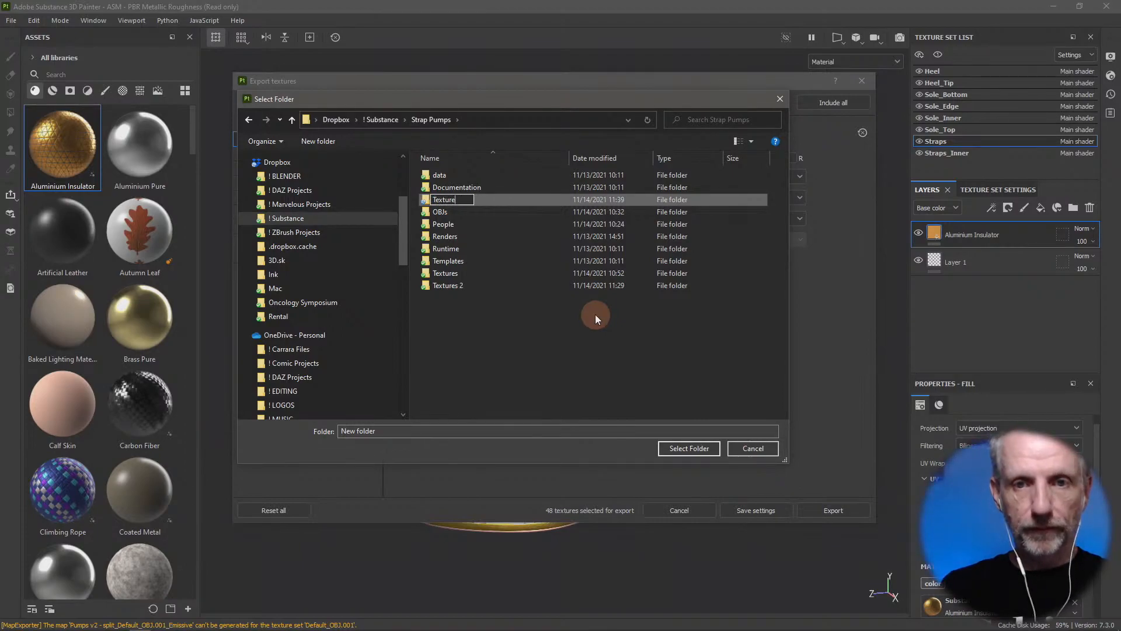
pyautogui.press('BackSpace')
pyautogui.press('BackSpace')
pyautogui.write('res')
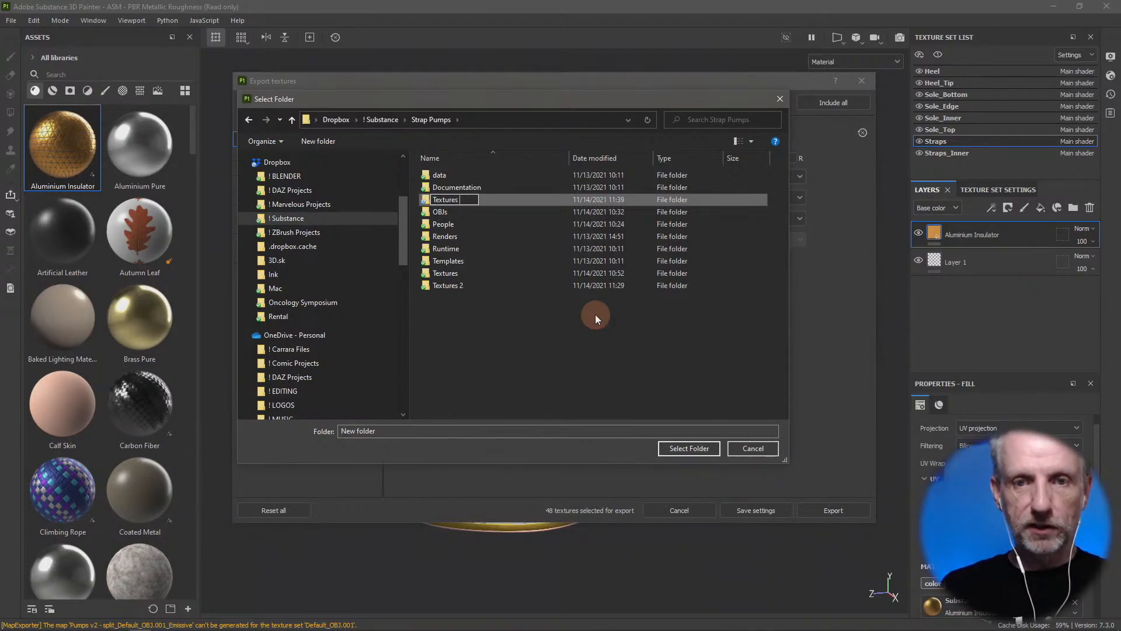
pyautogui.write(' 3')
pyautogui.press('Return')
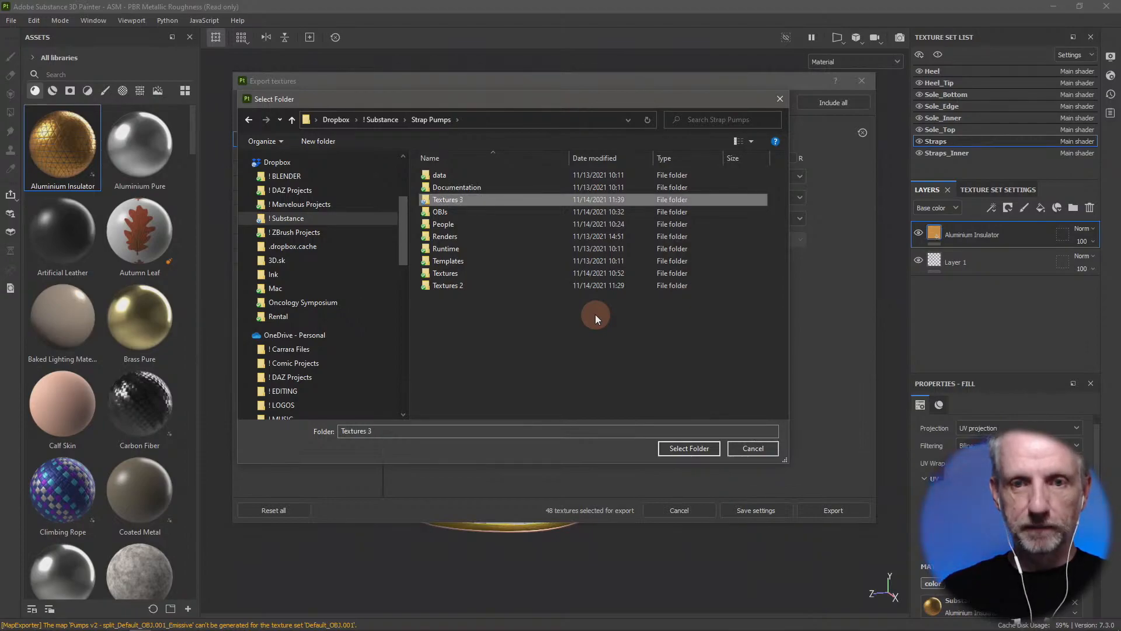
pyautogui.doubleClick(464, 201)
pyautogui.click(703, 452)
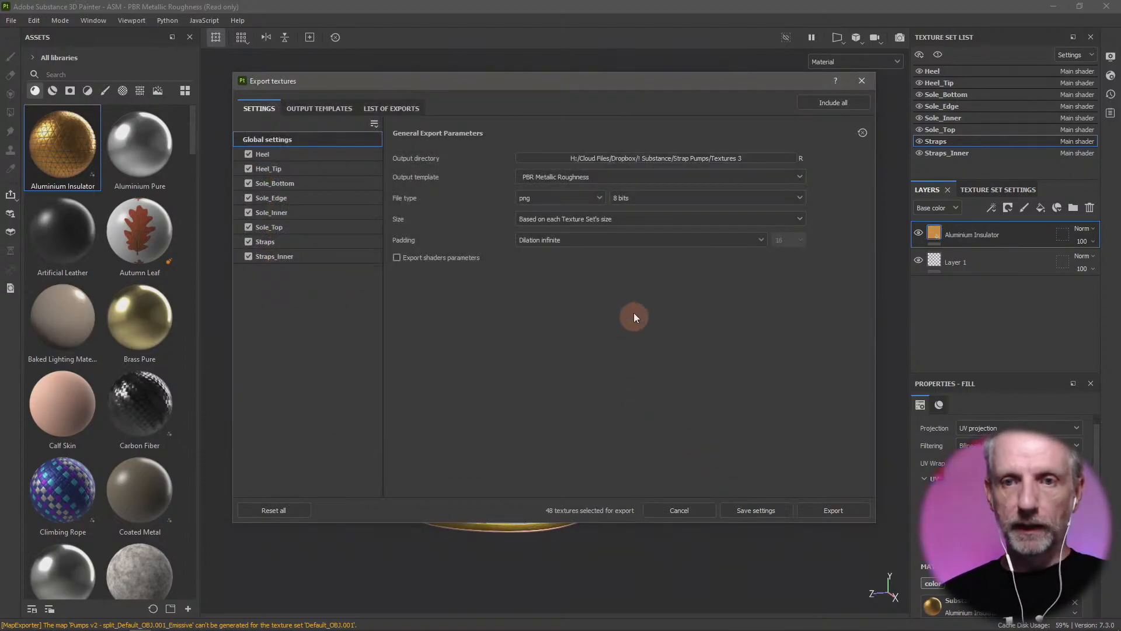
# Export the maps of all texture sets as 8-bit PNG files, look through the list of exports, and close the export window
pyautogui.click(845, 513)
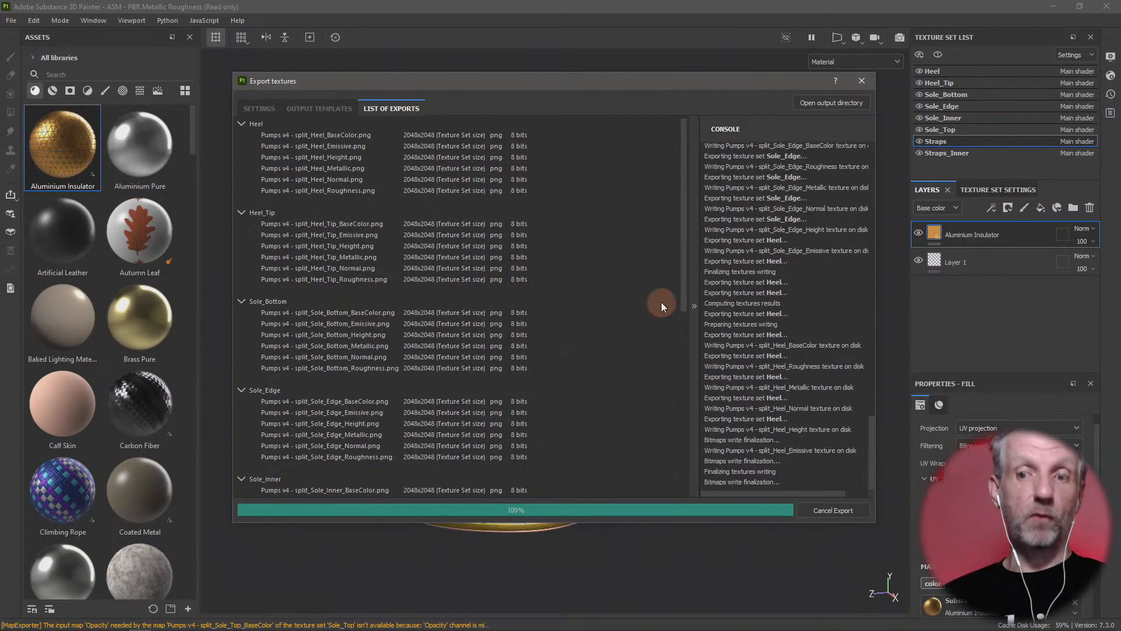
pyautogui.scroll(-3, 661, 303)
pyautogui.scroll(-3, 661, 303)
pyautogui.scroll(6, 661, 302)
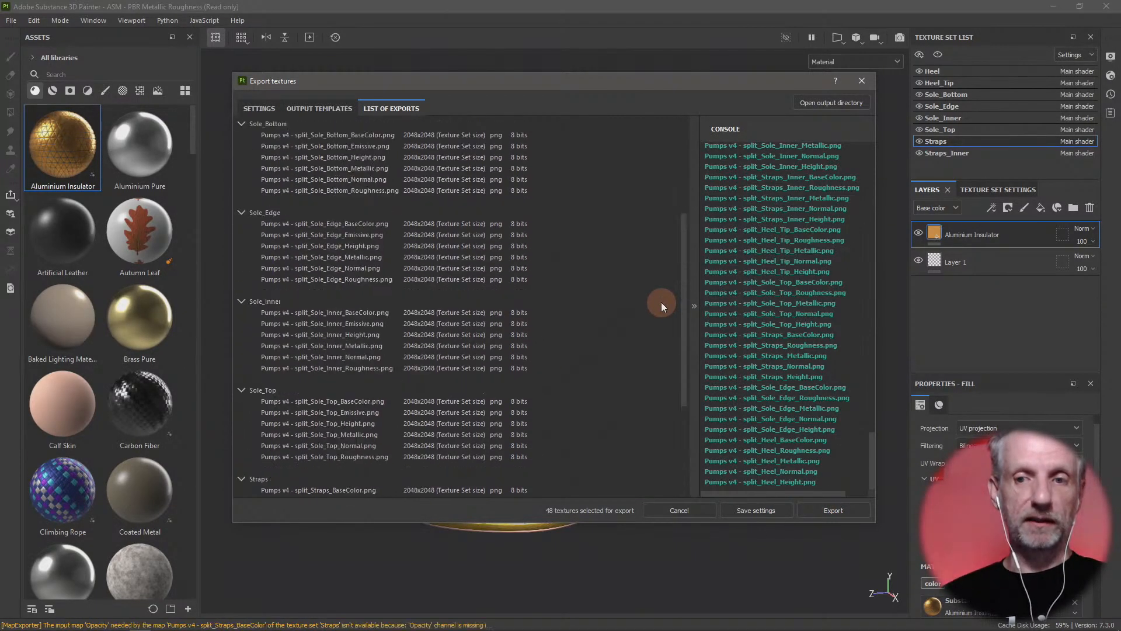
pyautogui.scroll(-10, 584, 229)
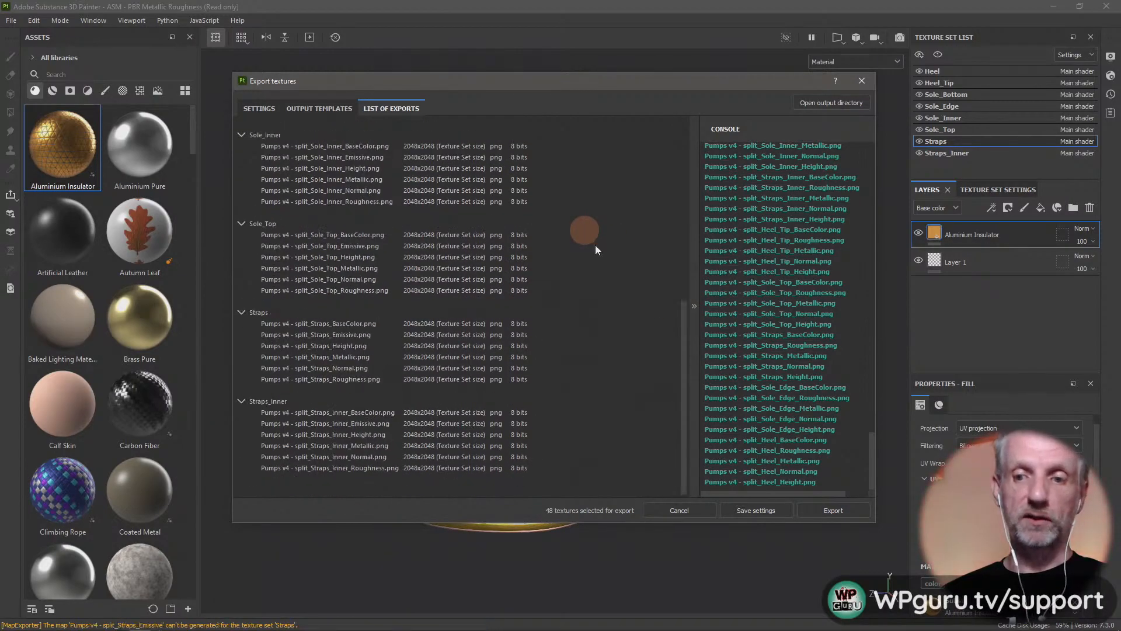
pyautogui.click(862, 81)
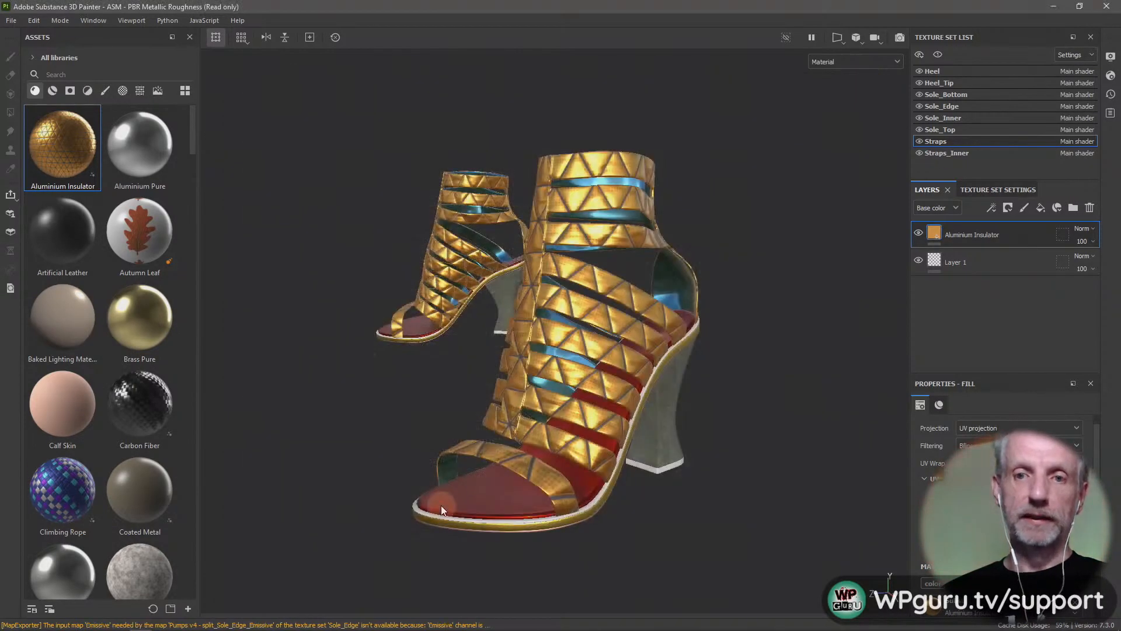
# Switch to File Explorer, open Dropbox's ! Substance > Strap Pumps > Textures 3 folder, and enlarge the window
pyautogui.click(97, 622)
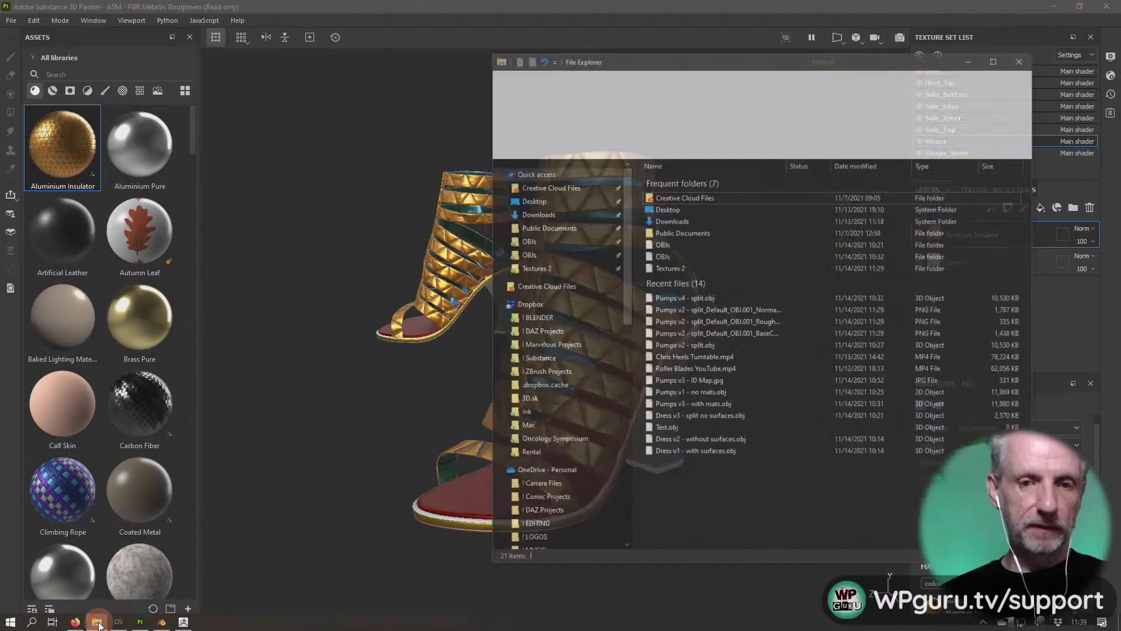
pyautogui.moveTo(730, 34); pyautogui.dragTo(335, 20)
pyautogui.scroll(-1, 181, 292)
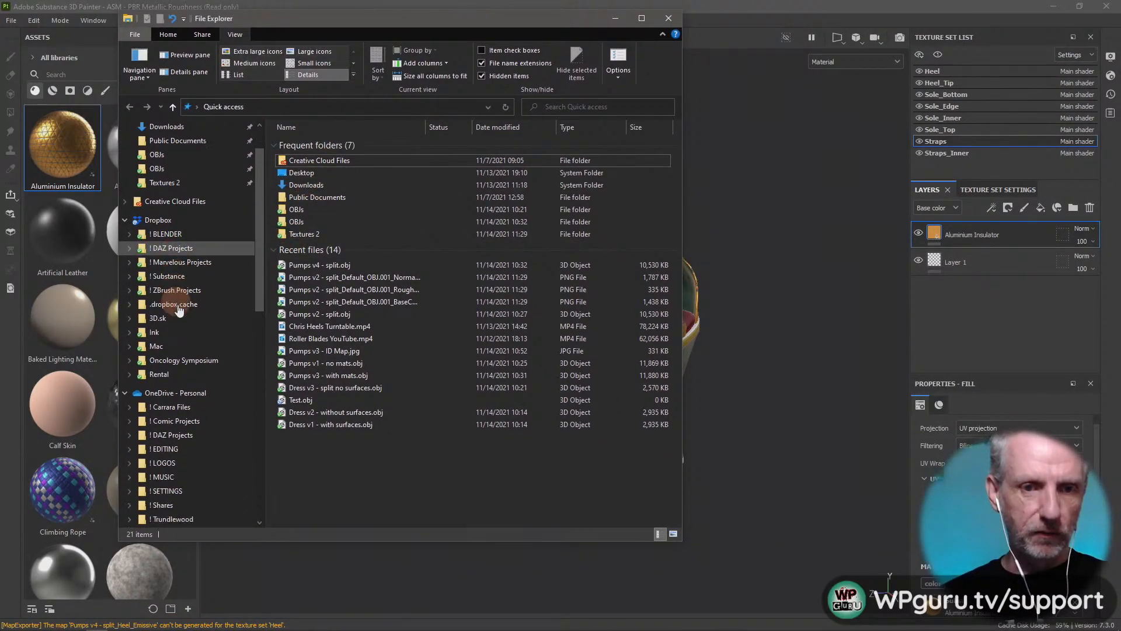
pyautogui.click(170, 275)
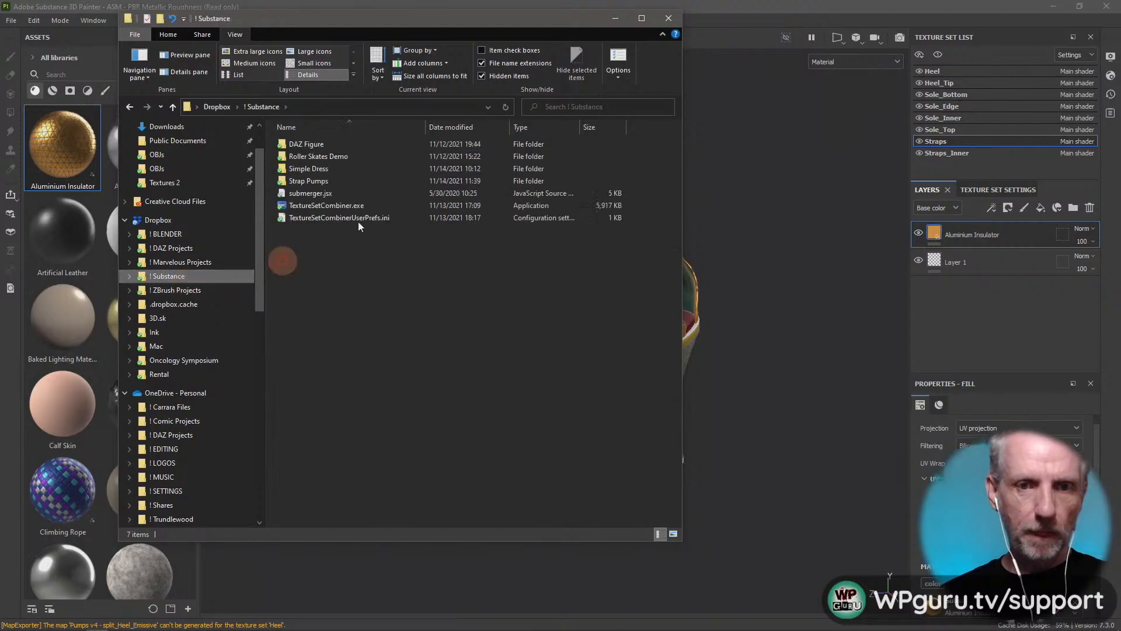
pyautogui.doubleClick(346, 181)
pyautogui.doubleClick(327, 255)
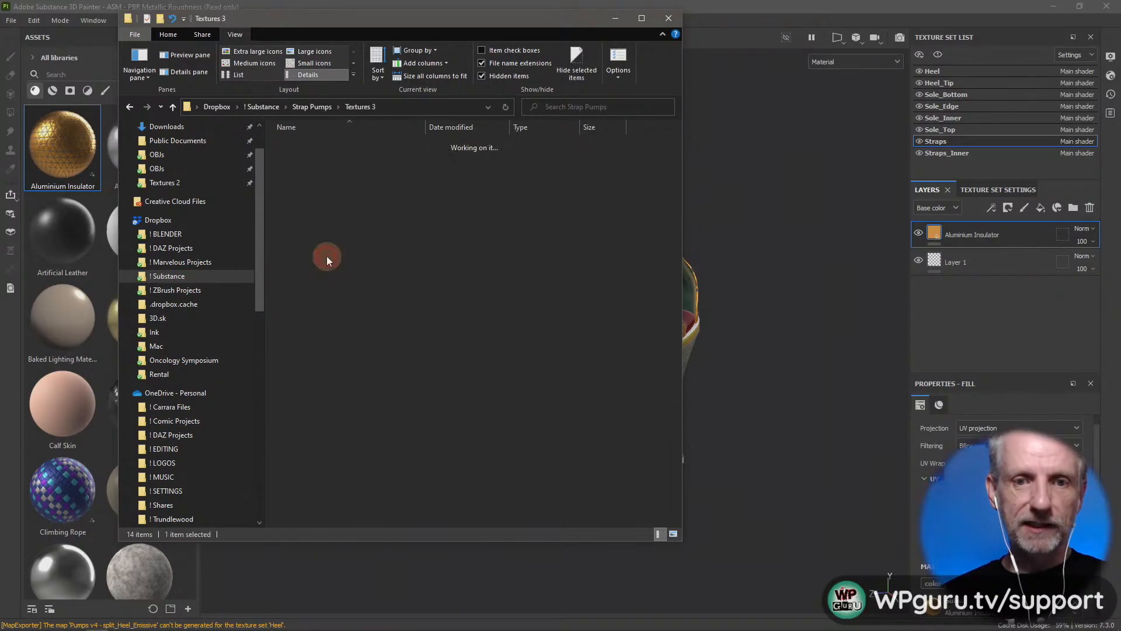
pyautogui.moveTo(545, 23); pyautogui.dragTo(531, 13)
pyautogui.moveTo(668, 327); pyautogui.dragTo(804, 334)
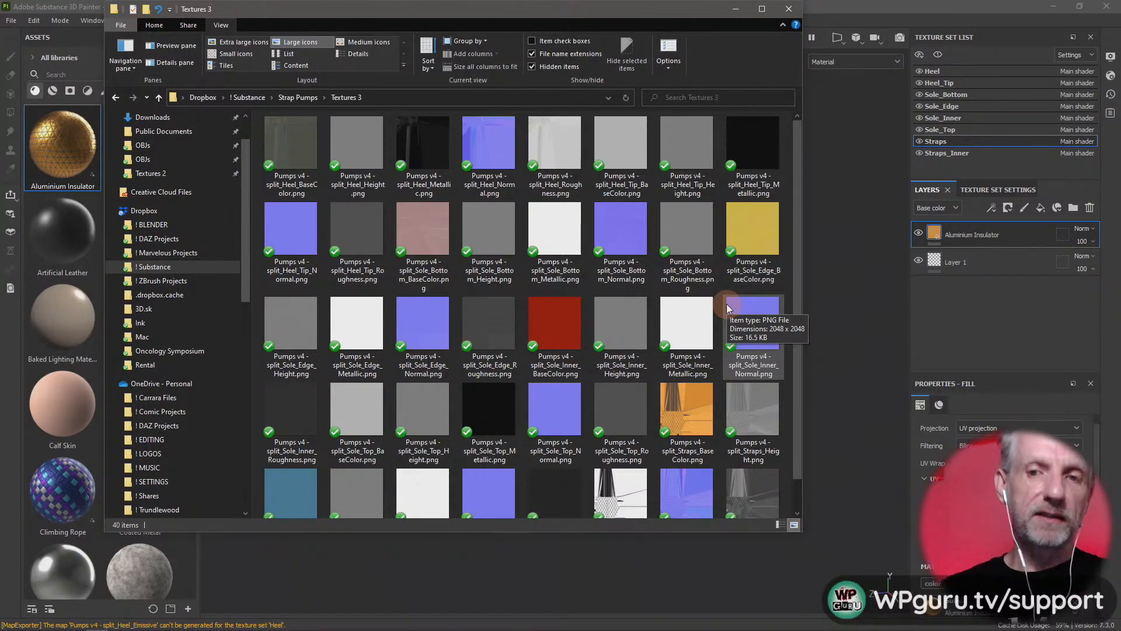
# Examine the exported map thumbnails in Textures 3, select all the files for a total, and close the folder window
pyautogui.scroll(-2, 727, 303)
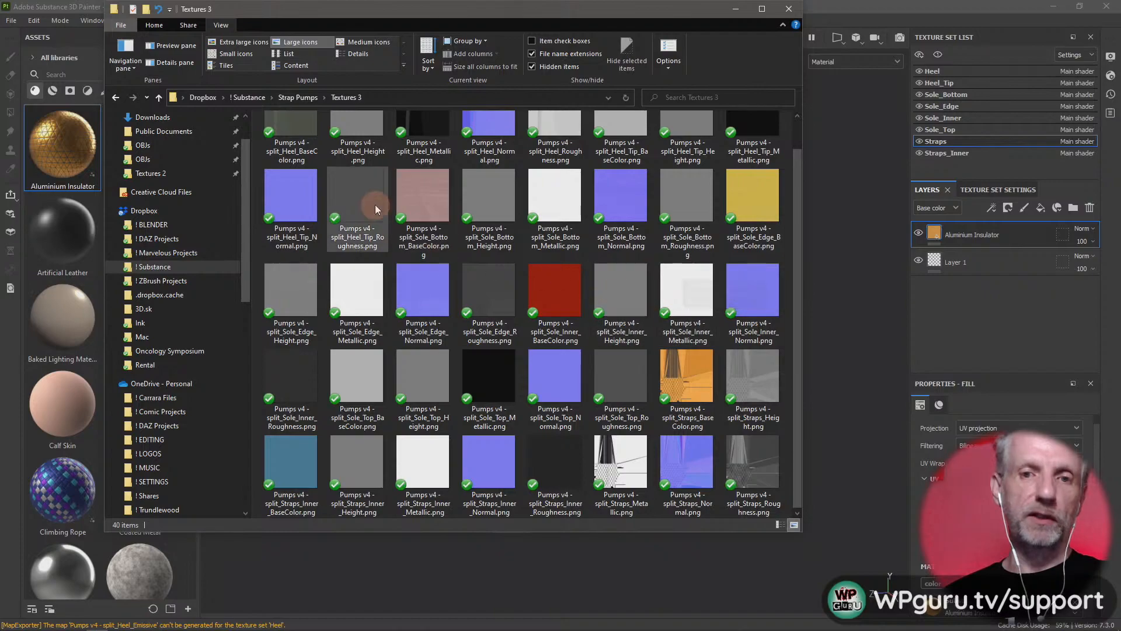
pyautogui.click(292, 145)
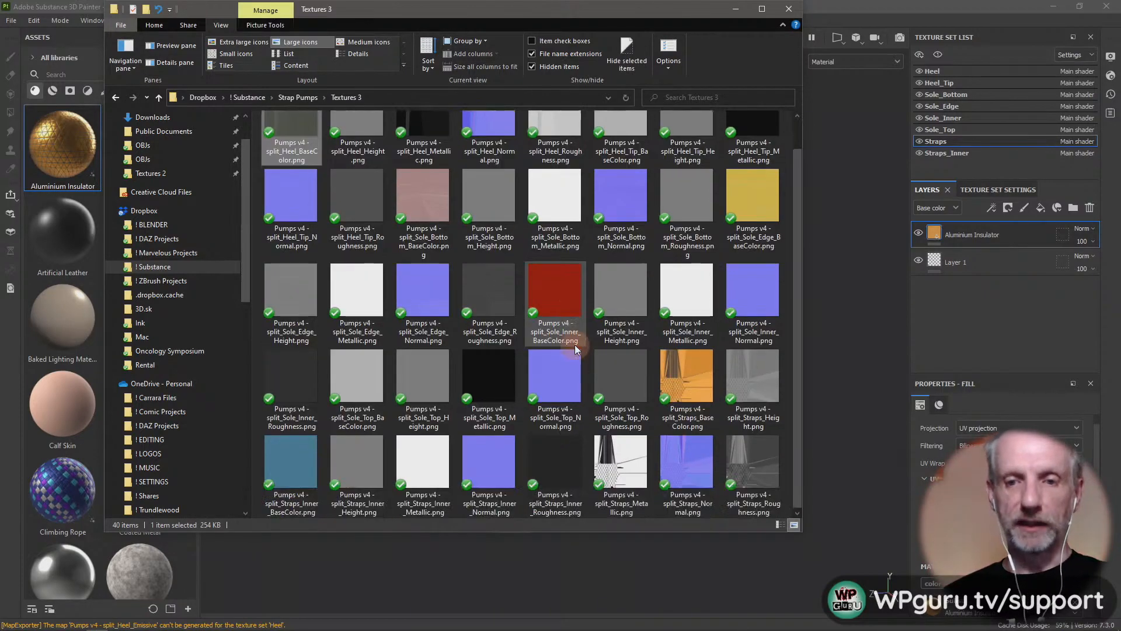
pyautogui.keyDown('shift'); pyautogui.click(755, 475); pyautogui.keyUp('shift')
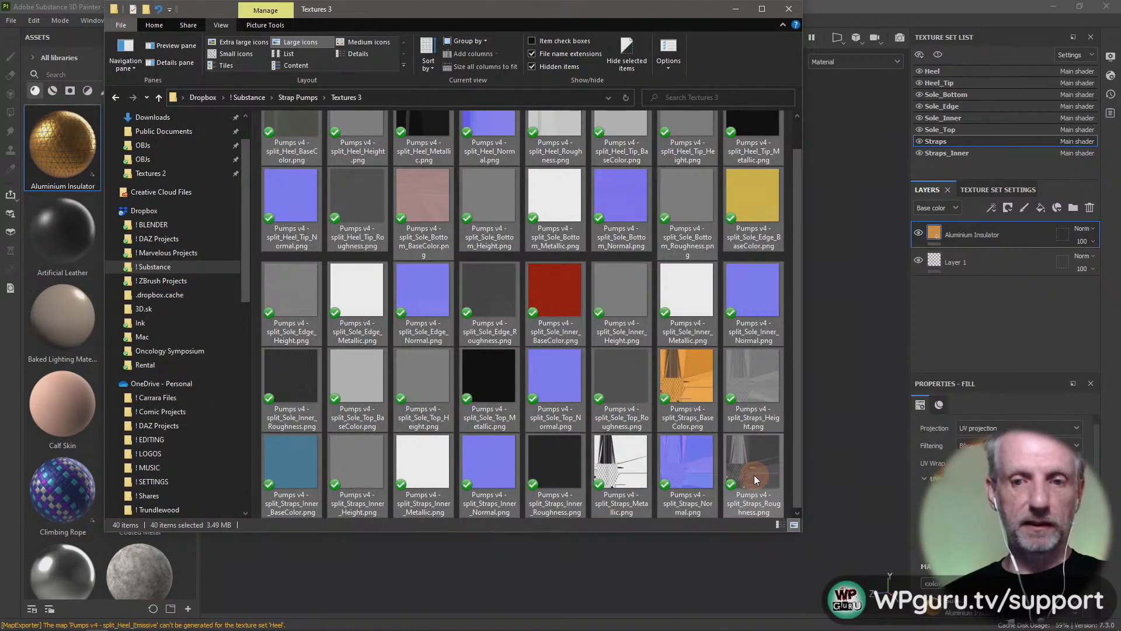
pyautogui.scroll(1, 754, 461)
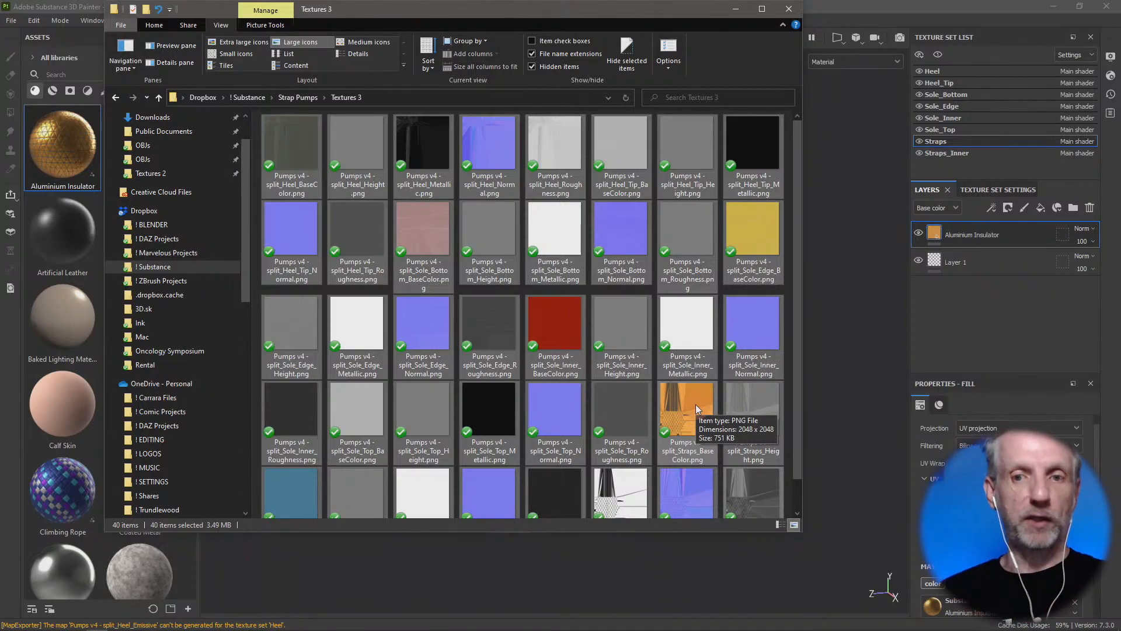
pyautogui.scroll(-1, 792, 447)
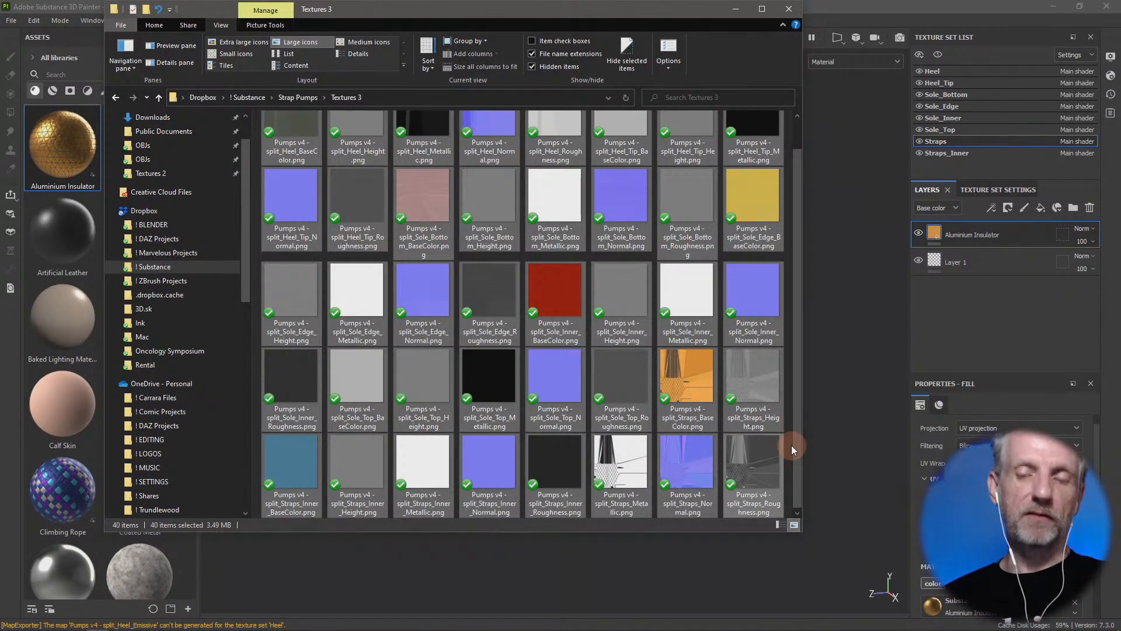
pyautogui.scroll(1, 792, 448)
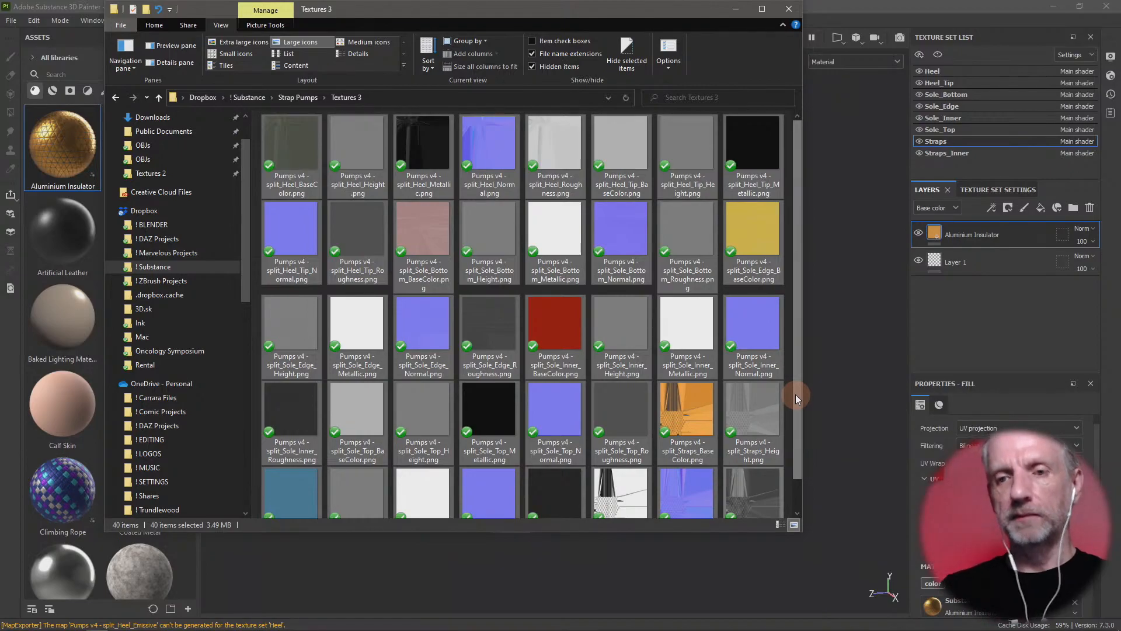
pyautogui.click(790, 9)
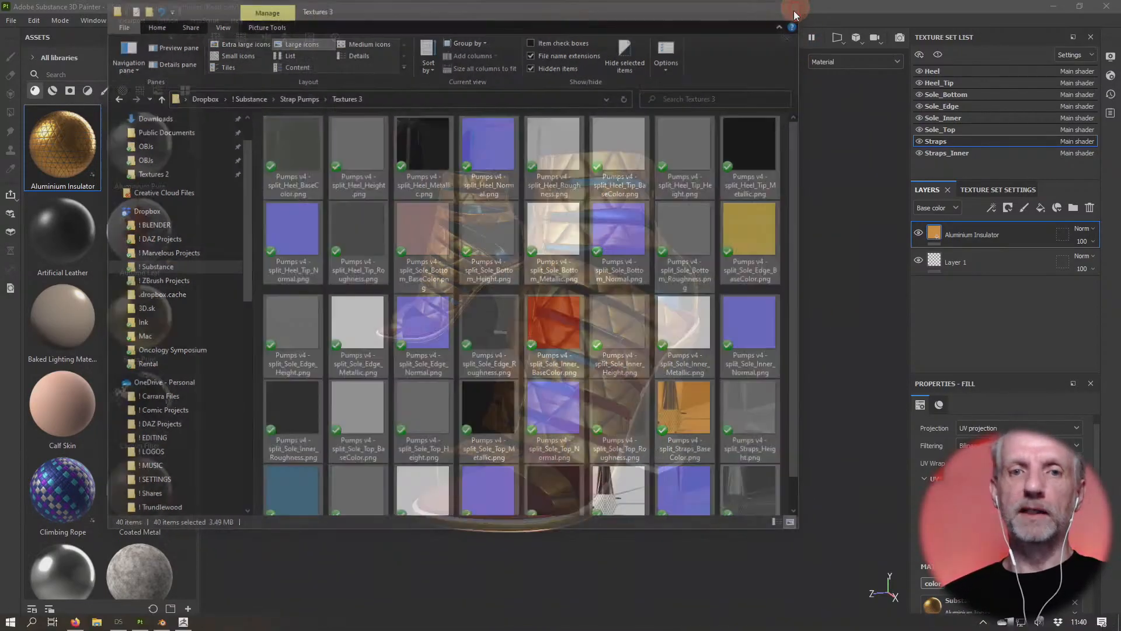
# Launch Adobe Photoshop and switch back to Substance 3D Painter once it has loaded
pyautogui.click(14, 623)
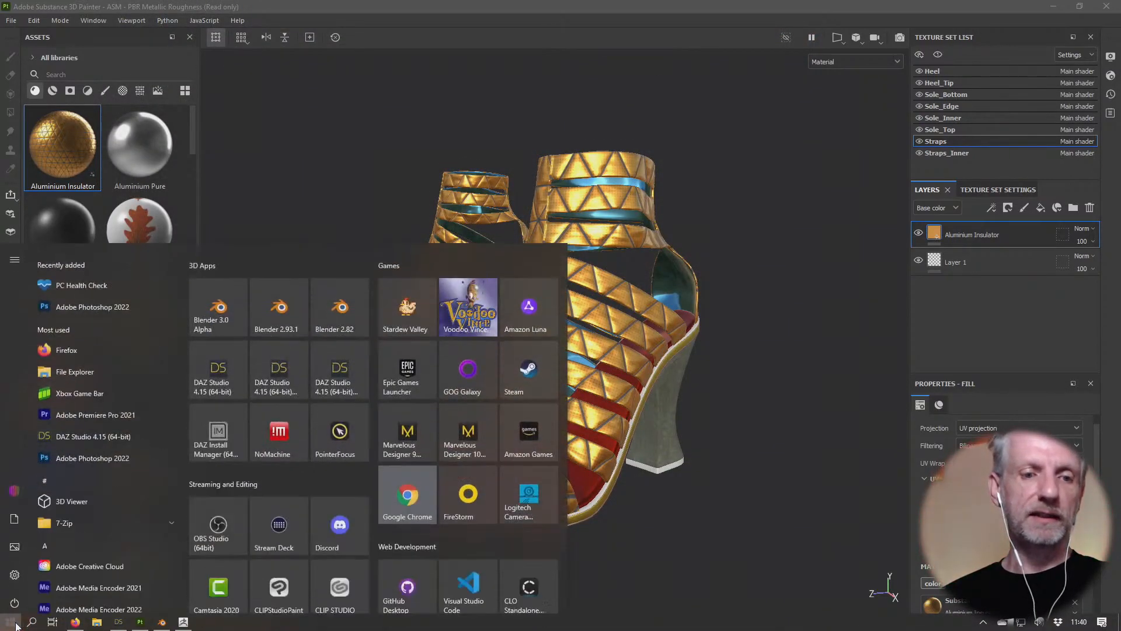
pyautogui.scroll(-2, 243, 454)
pyautogui.scroll(-1, 243, 454)
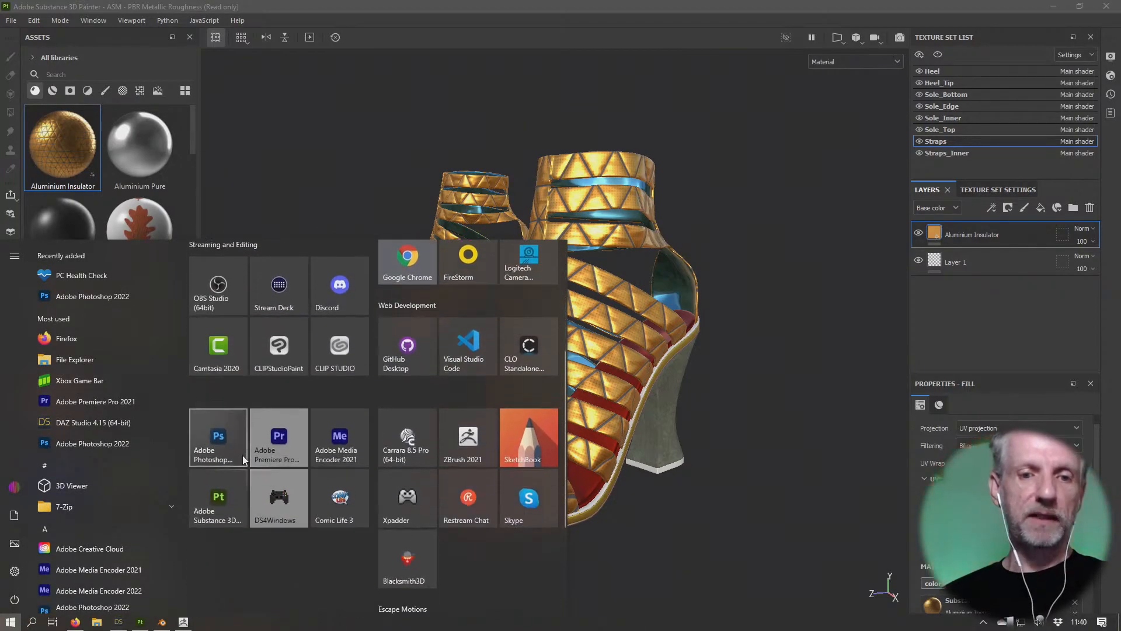
pyautogui.click(225, 423)
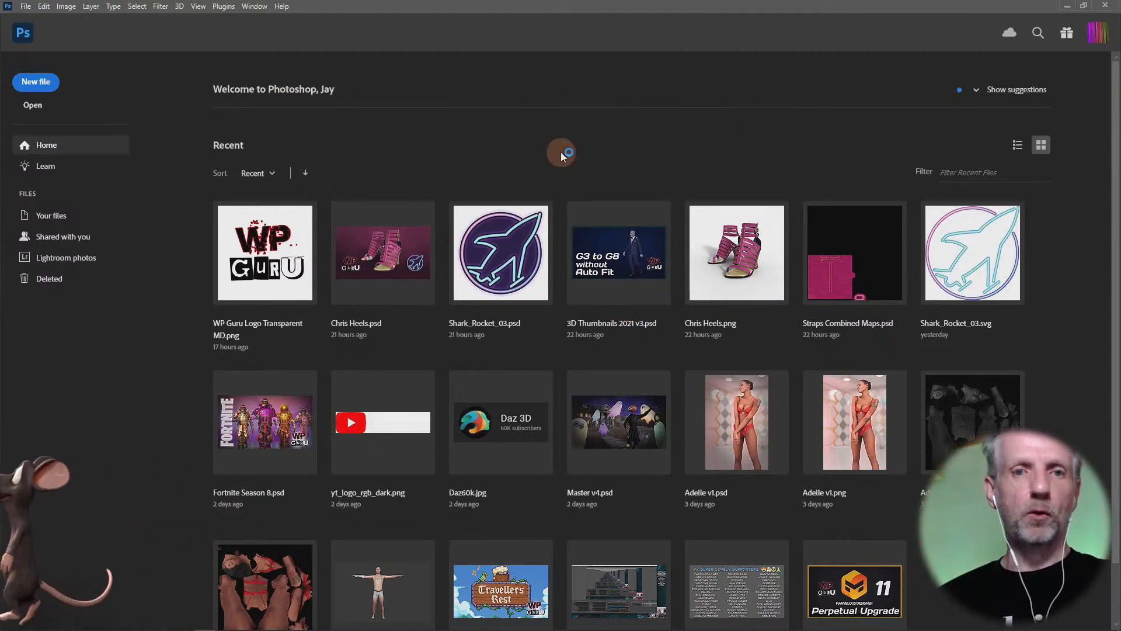
pyautogui.hotkey('alt', 'Tab')
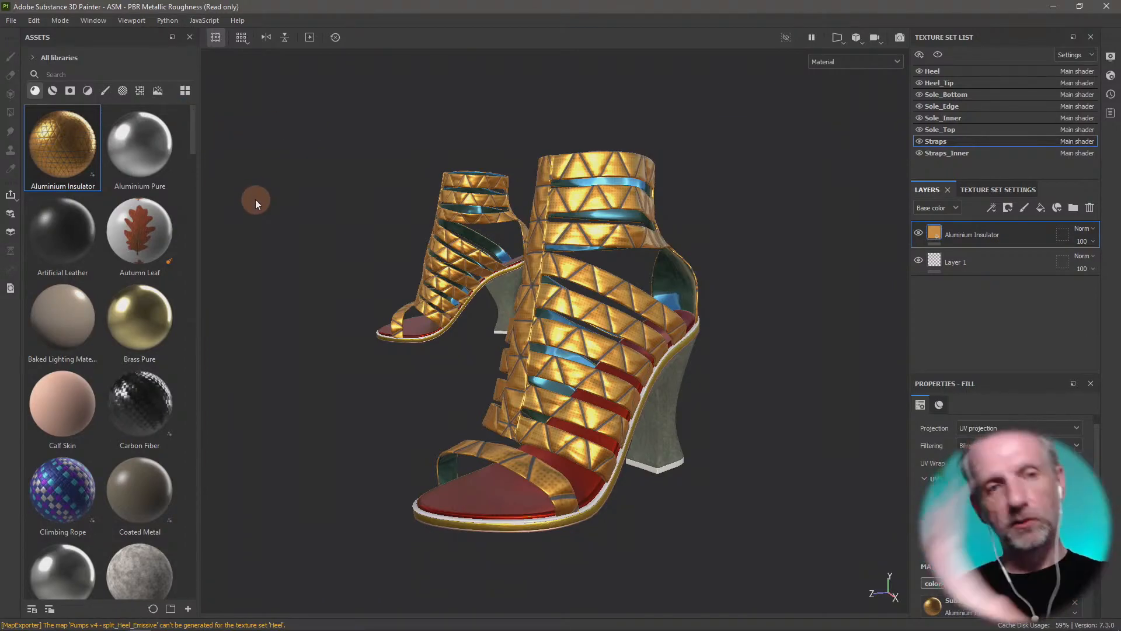
pyautogui.click(11, 21)
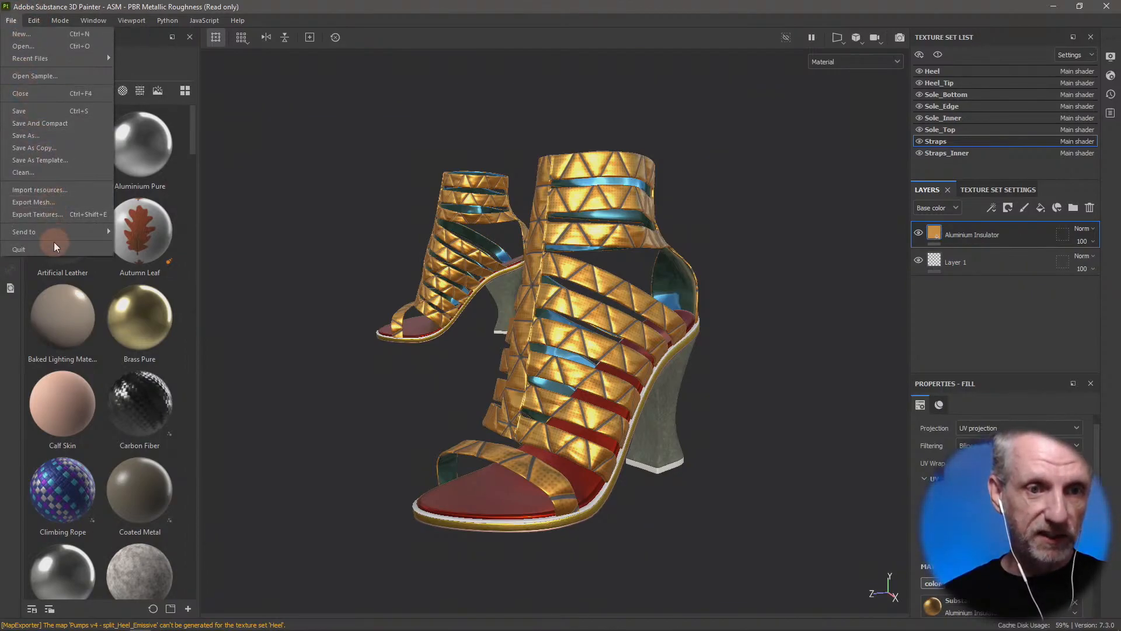
pyautogui.moveTo(72, 233)
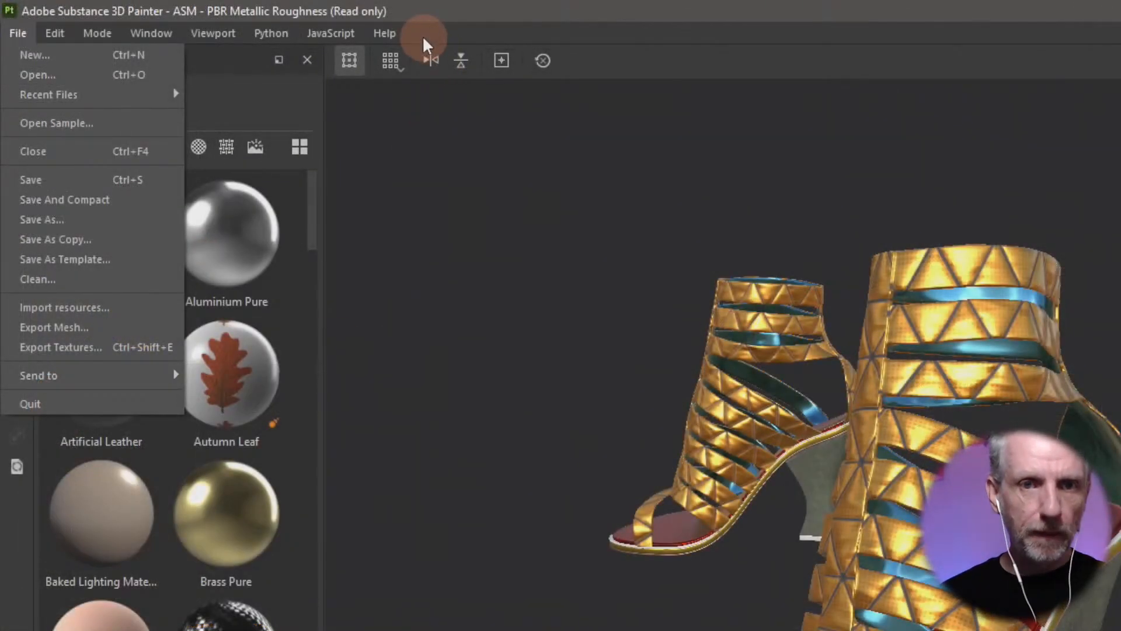
pyautogui.click(268, 3)
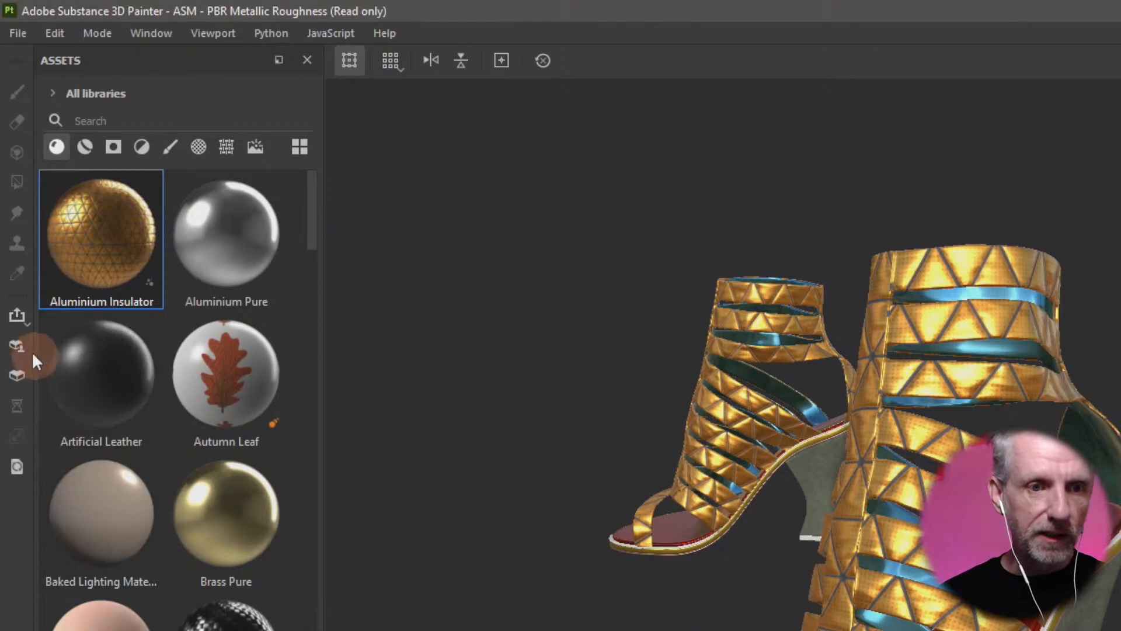
# Start the Export to Photoshop command and review the selected materials and channels from Heel down to Straps_Inner
pyautogui.click(17, 317)
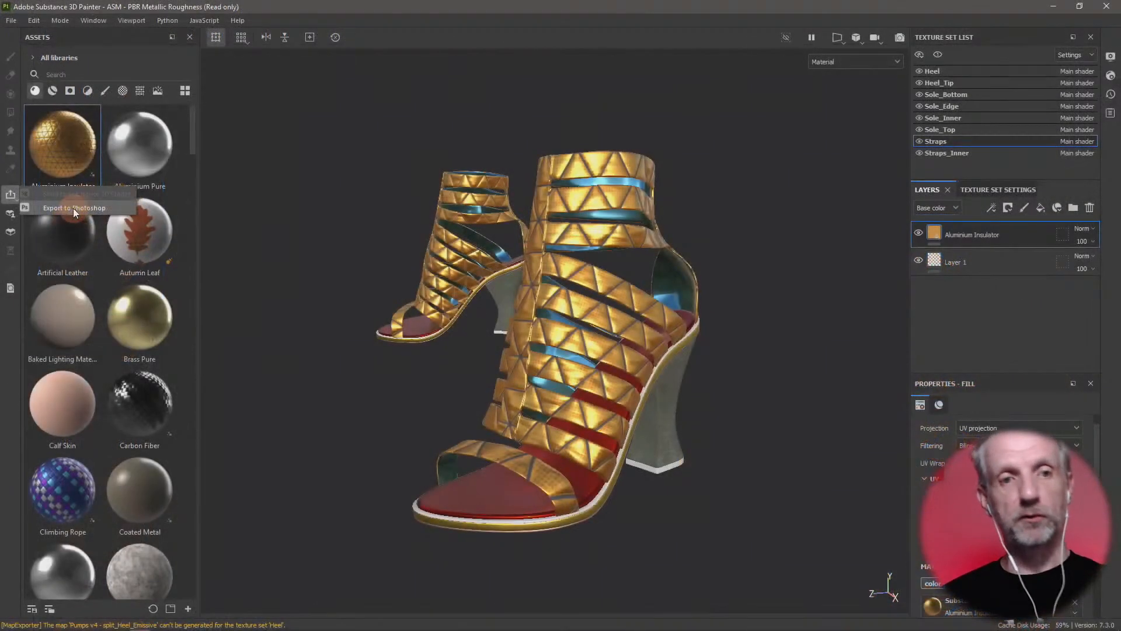
pyautogui.click(120, 337)
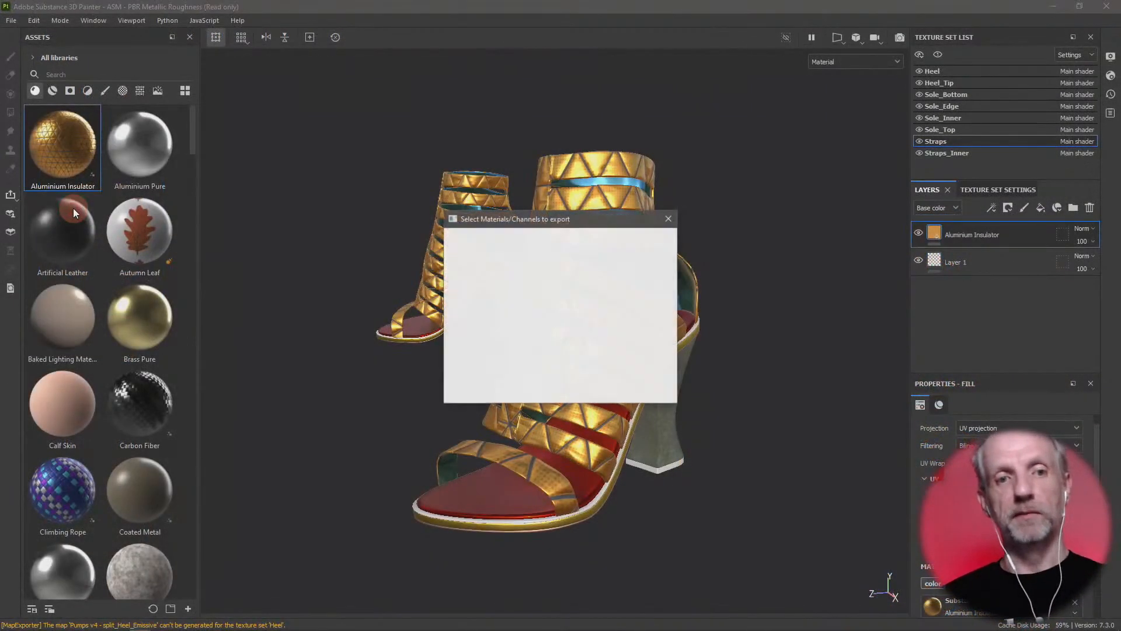
pyautogui.moveTo(564, 223); pyautogui.dragTo(331, 81)
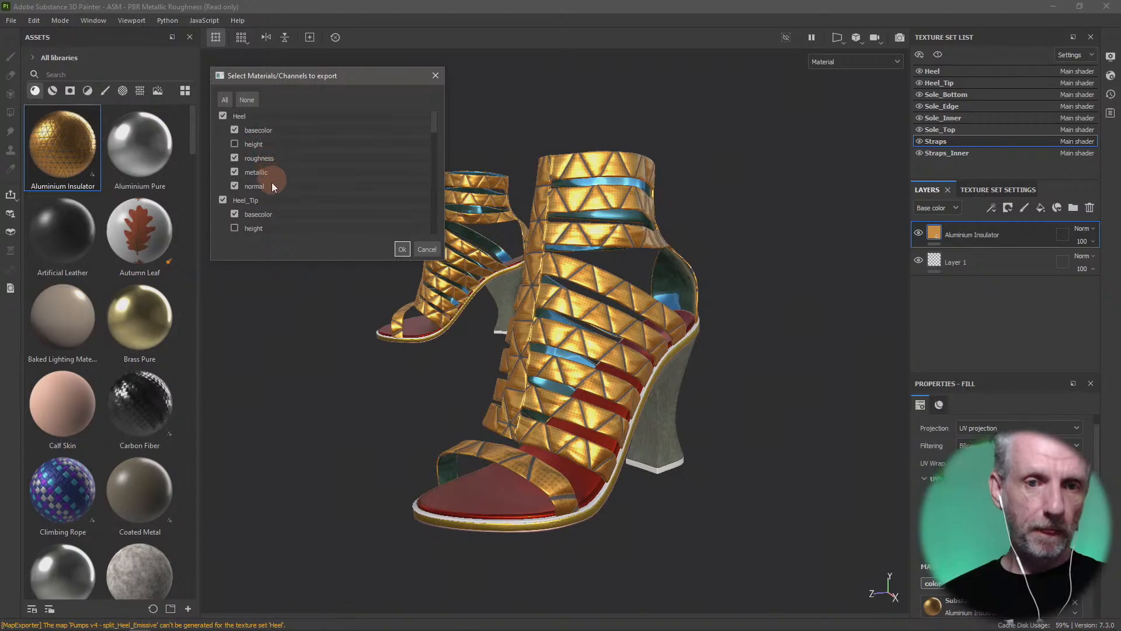
pyautogui.scroll(-8, 299, 180)
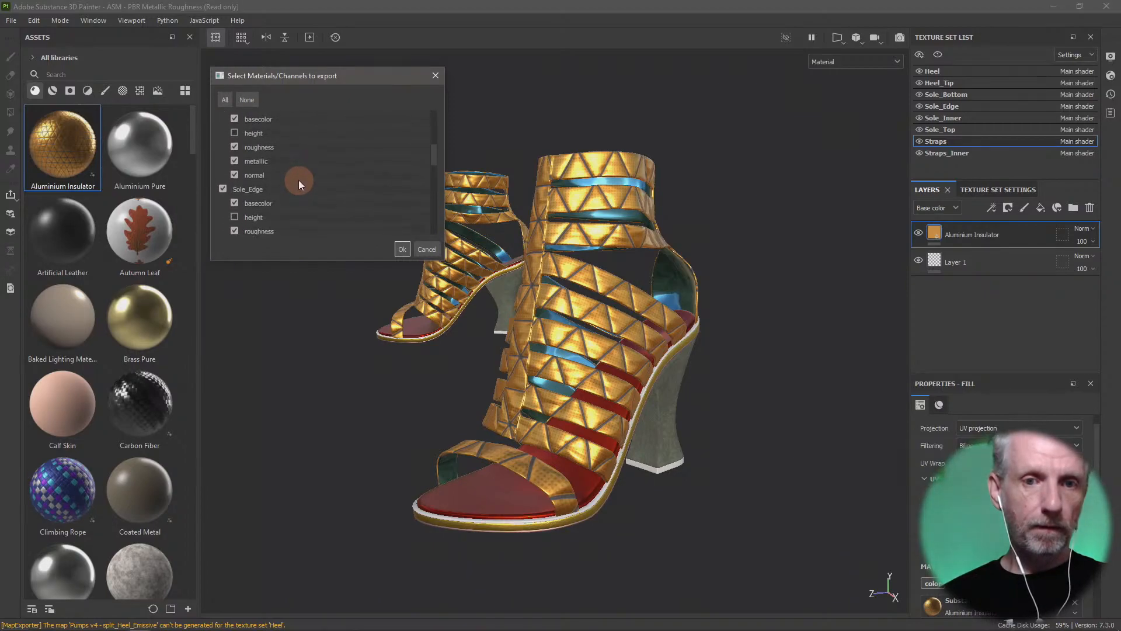
pyautogui.scroll(-5, 299, 182)
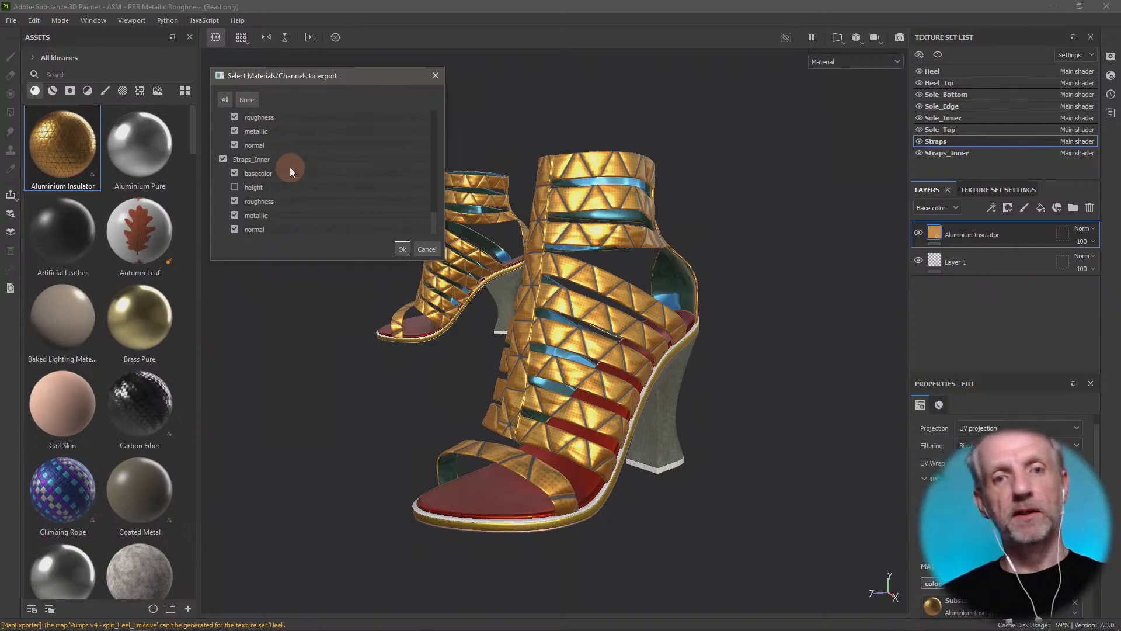
# Run the export to Photoshop with the selected materials and channels, moving the progress window clear of the front shoe
pyautogui.scroll(10, 290, 167)
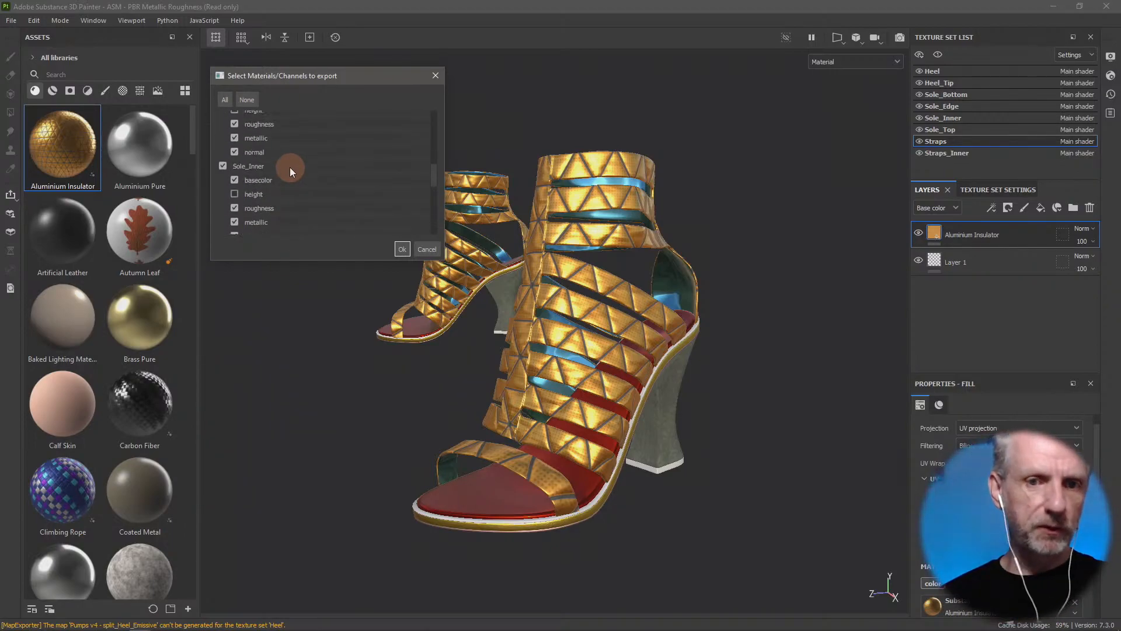
pyautogui.scroll(1, 290, 167)
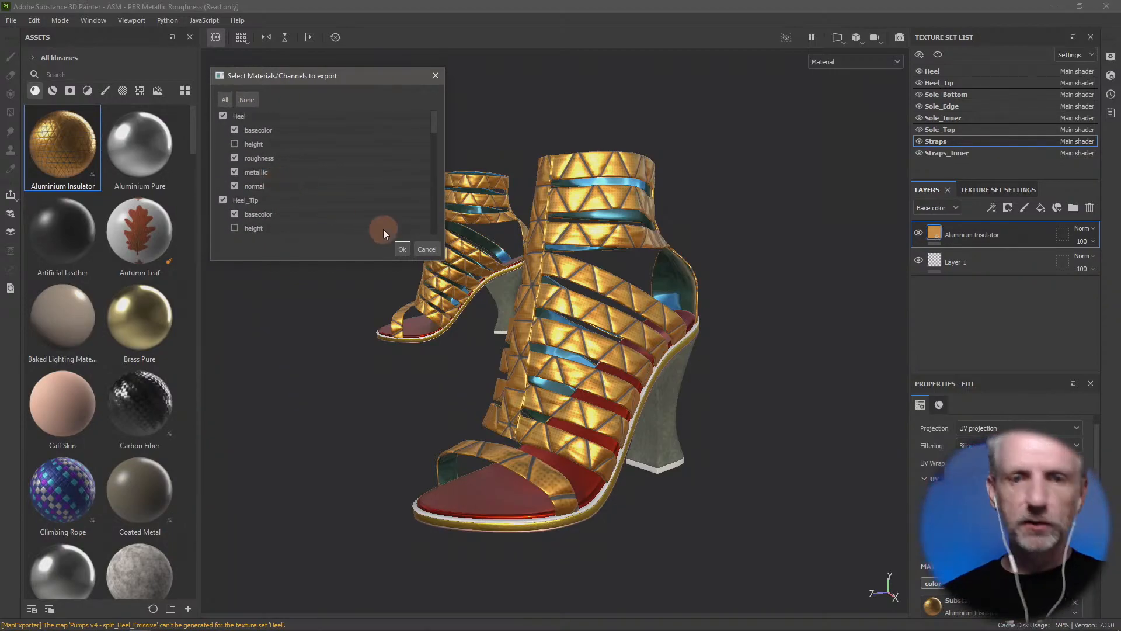
pyautogui.click(402, 249)
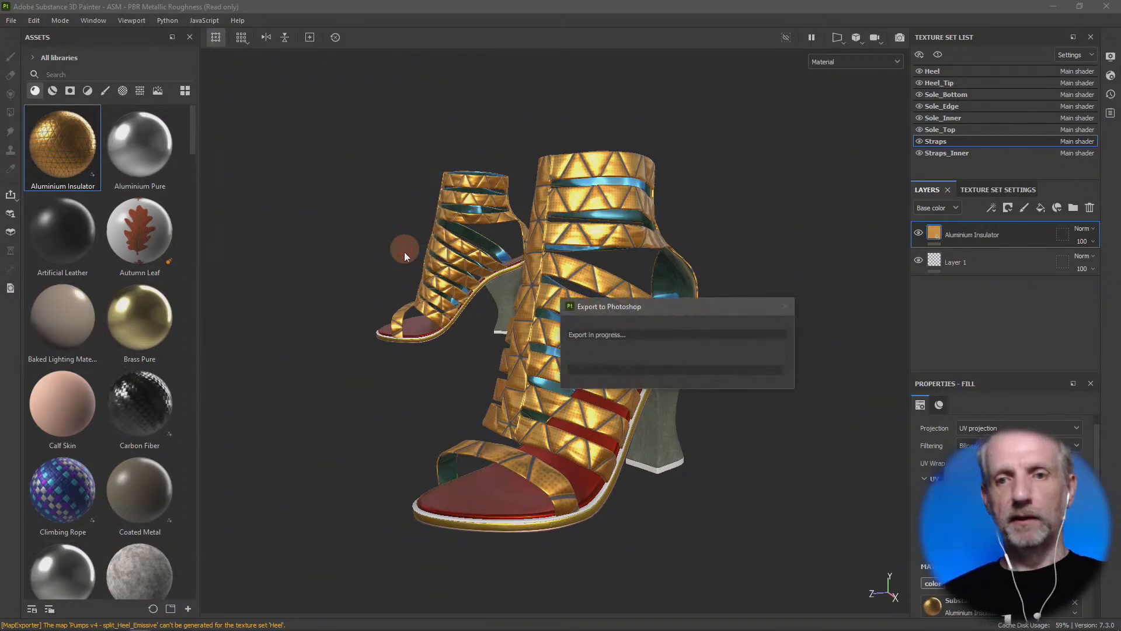
pyautogui.moveTo(450, 222); pyautogui.dragTo(362, 142)
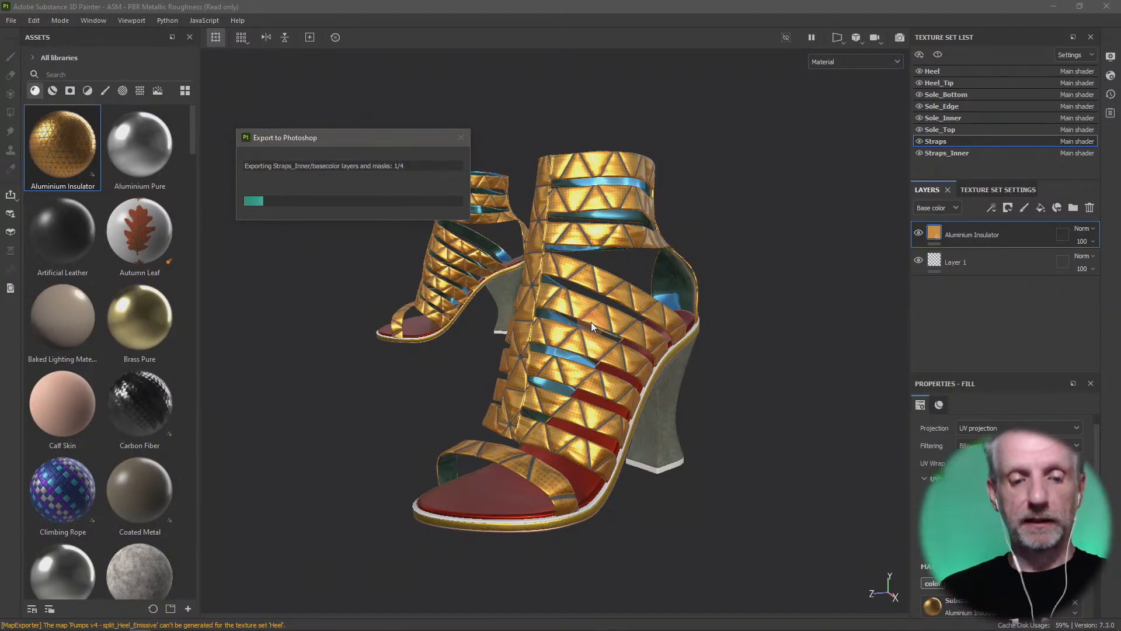
# Switch to DAZ Studio and view the front shoe of the Steam Strap Heels up close
pyautogui.hotkey('alt', 'Tab')
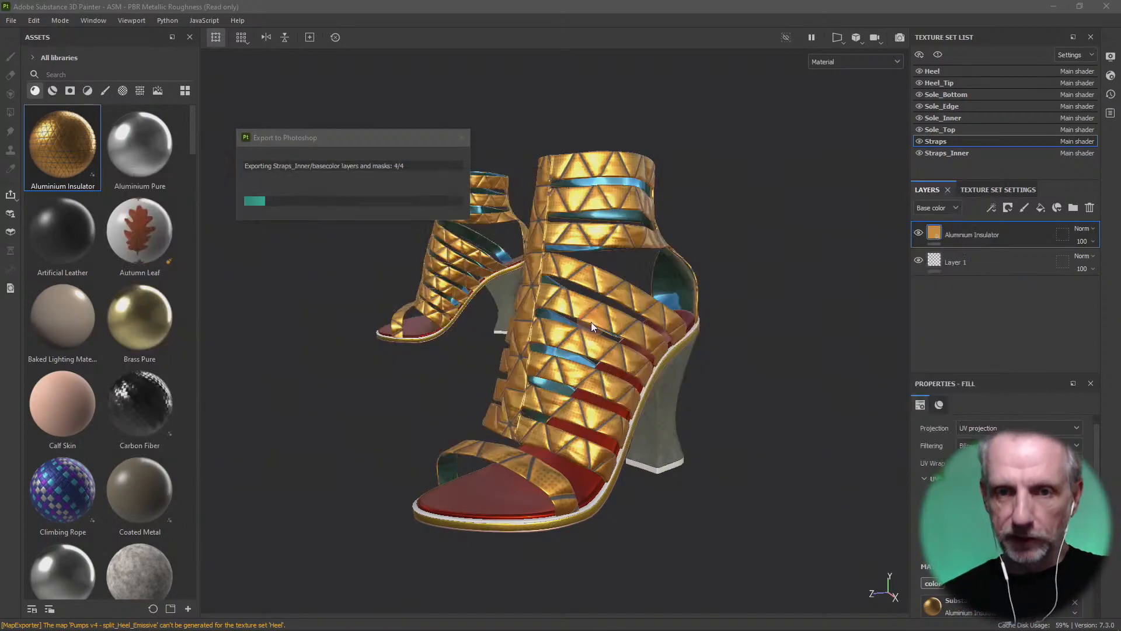
pyautogui.hotkey('alt', 'Tab')
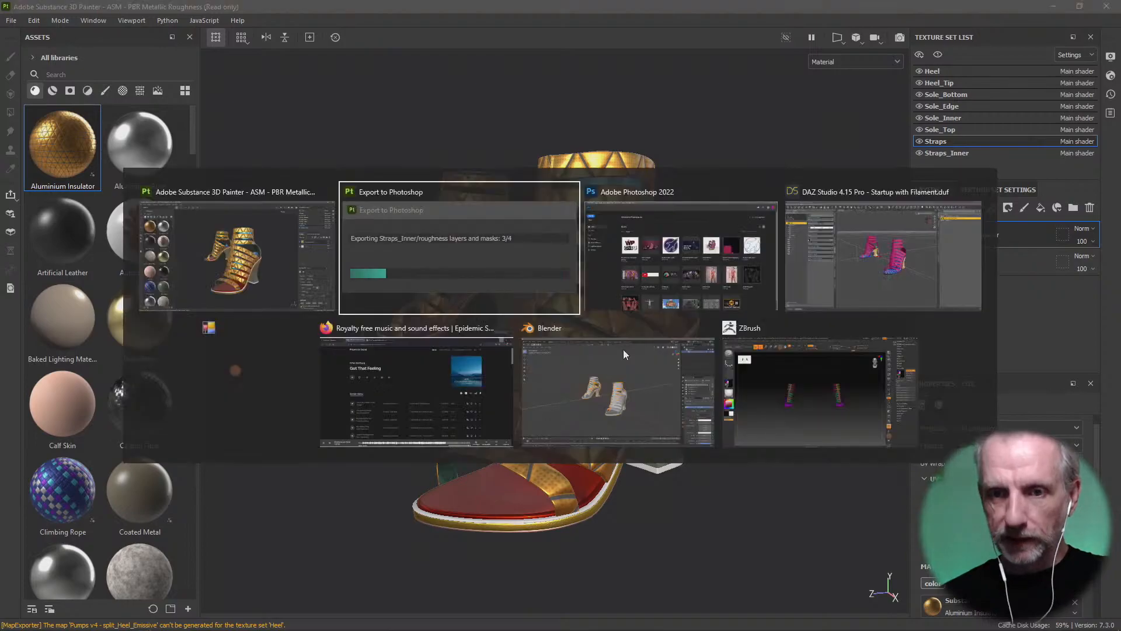
pyautogui.press('Tab')
pyautogui.press('Tab')
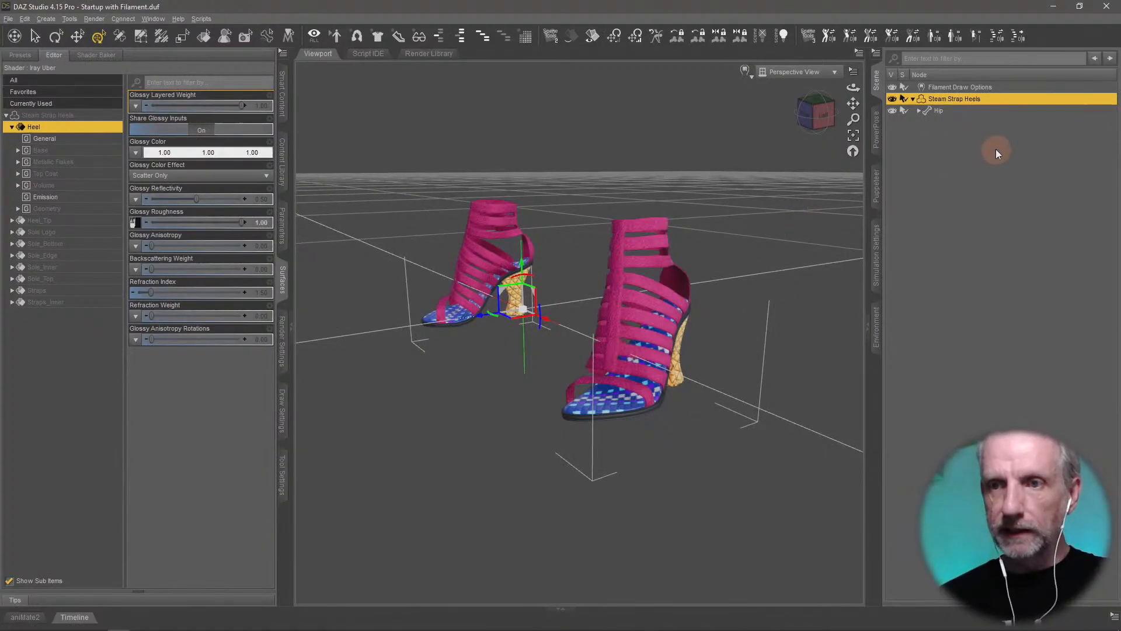
pyautogui.scroll(5, 742, 322)
pyautogui.scroll(-3, 741, 322)
pyautogui.moveTo(742, 323); pyautogui.dragTo(647, 233, button='middle')
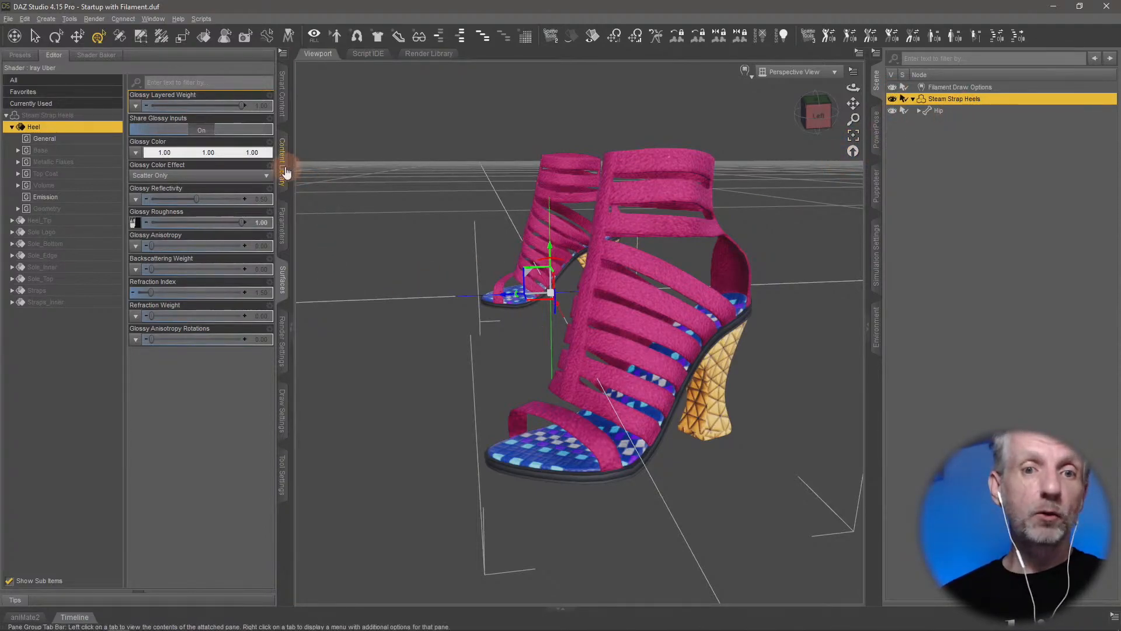
# Apply the ! Jay Pink Suede material preset from SSH-Materials & Shaders to the Steam Strap Heels and inspect it closely
pyautogui.click(282, 166)
pyautogui.click(81, 444)
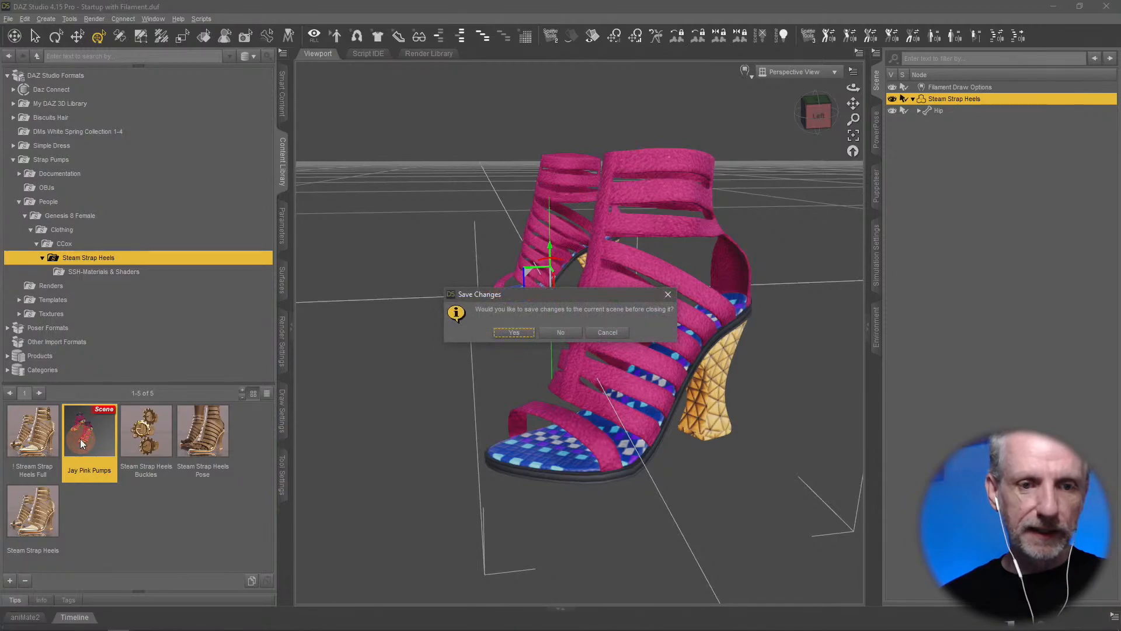
pyautogui.click(607, 332)
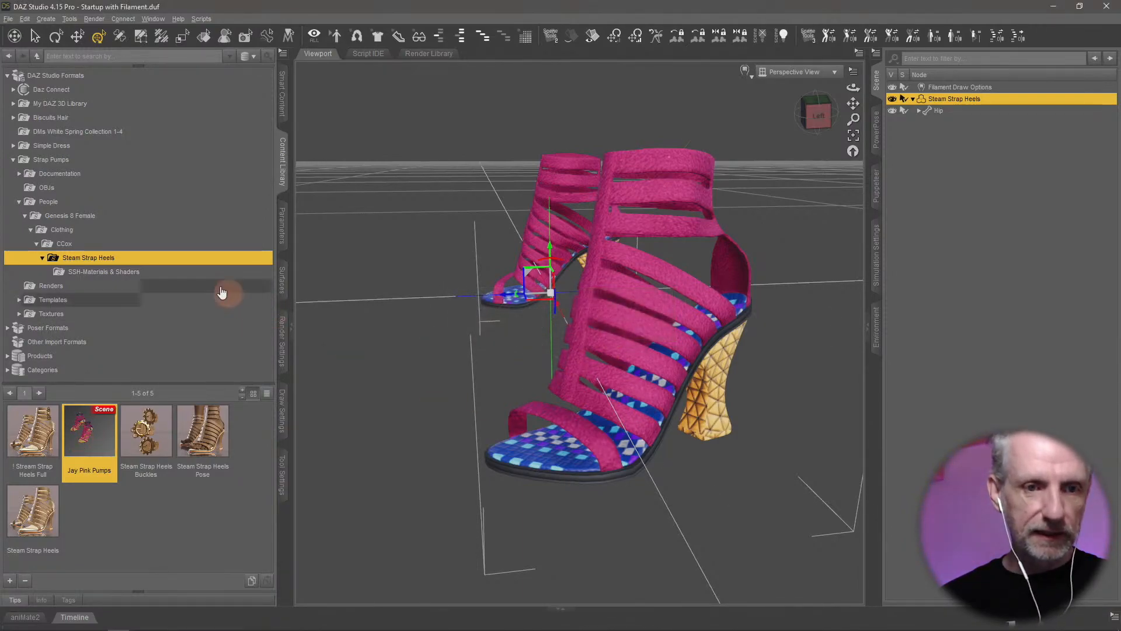
pyautogui.click(183, 271)
pyautogui.doubleClick(98, 426)
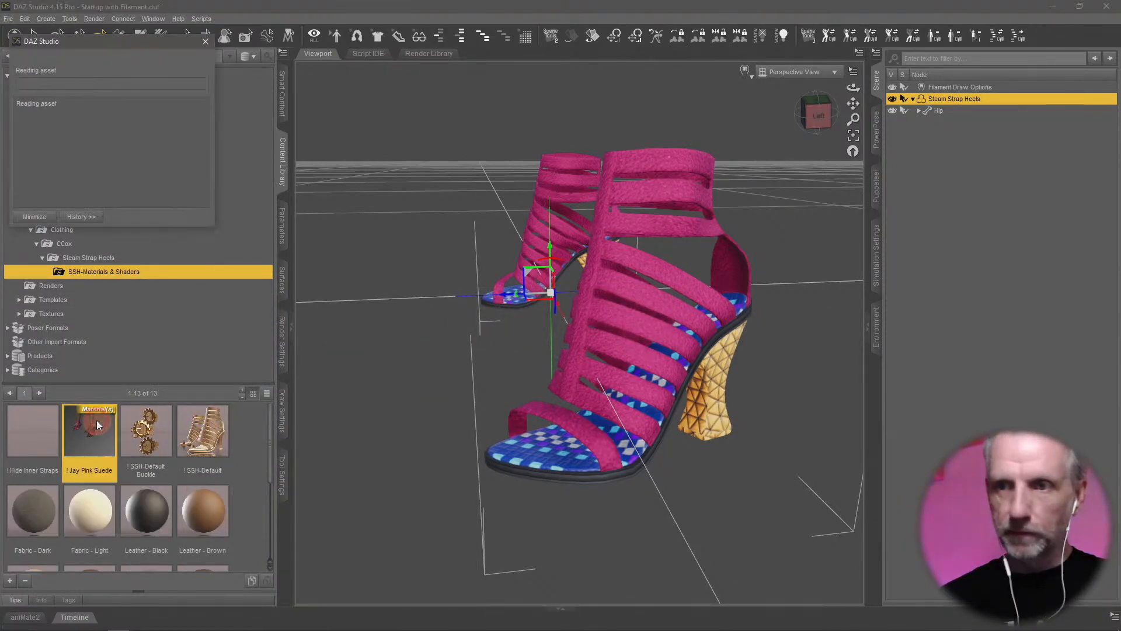
pyautogui.scroll(3, 485, 450)
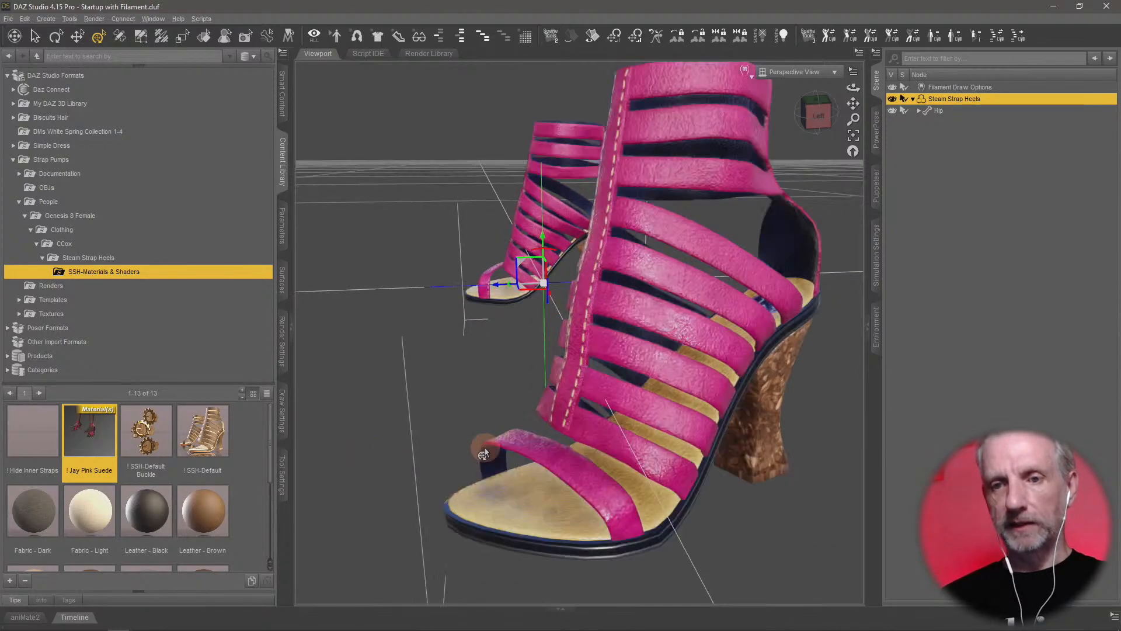
pyautogui.moveTo(482, 438); pyautogui.dragTo(641, 351, button='middle')
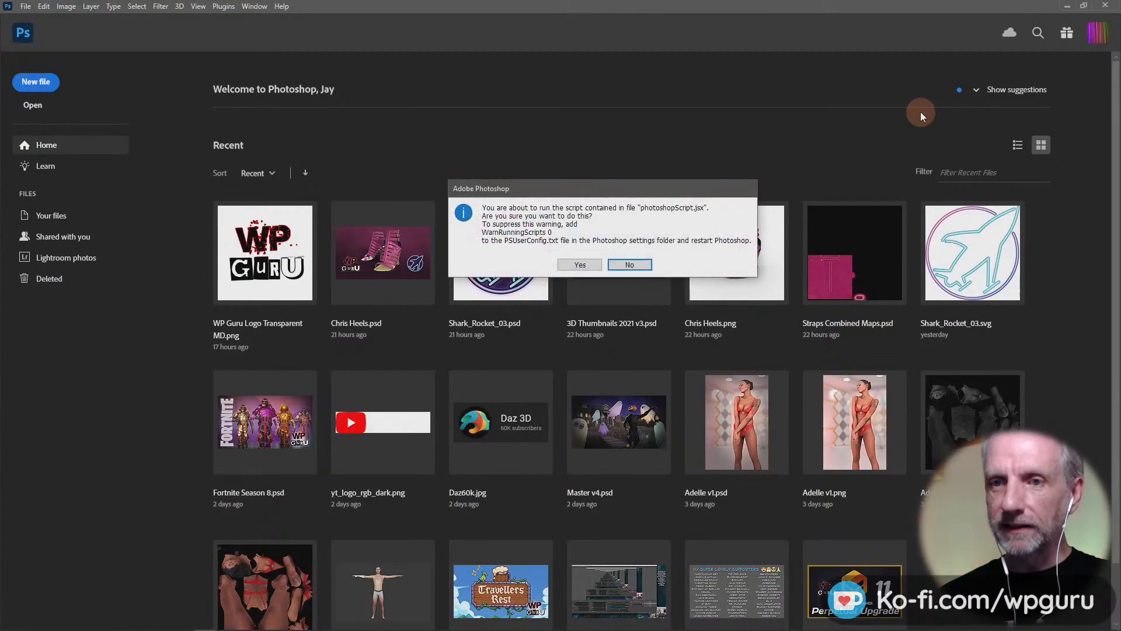
# Allow photoshopScript.jsx to run in Photoshop and switch back to DAZ Studio
pyautogui.click(586, 264)
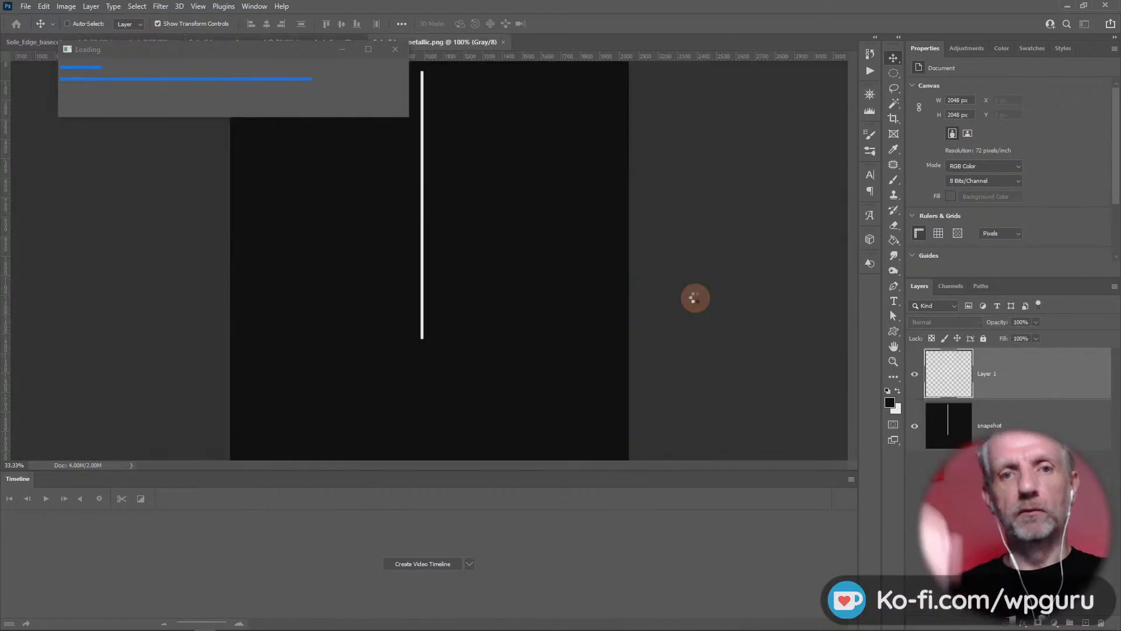
pyautogui.hotkey('alt', 'Tab')
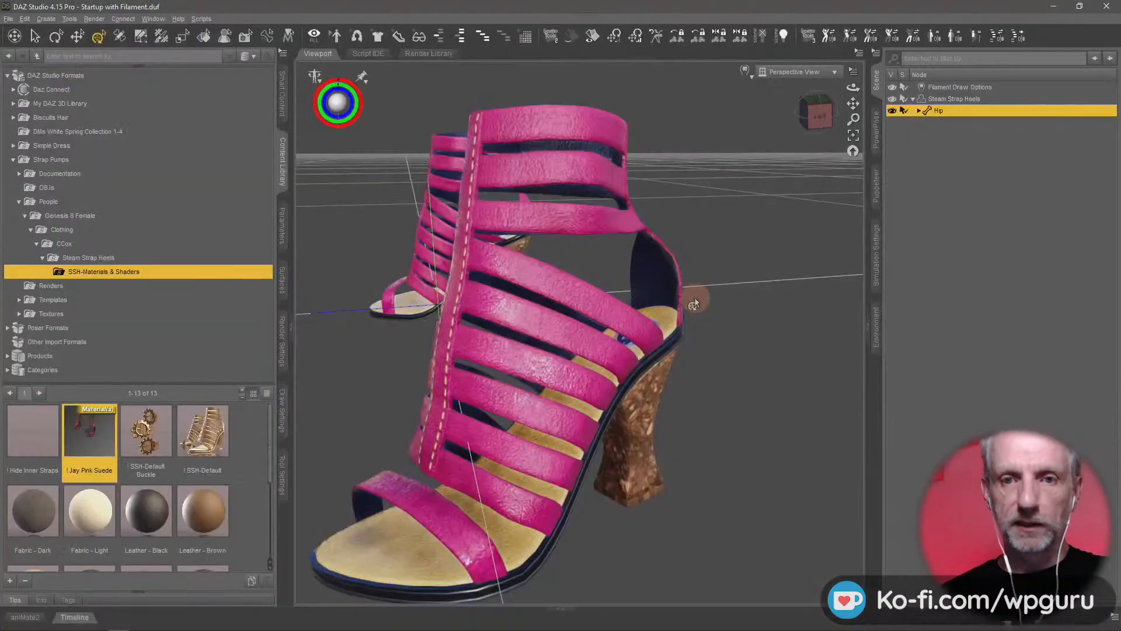
# Expand the Hip hierarchy of the Steam Strap Heels and turn on visibility for the left and right buckles
pyautogui.click(920, 111)
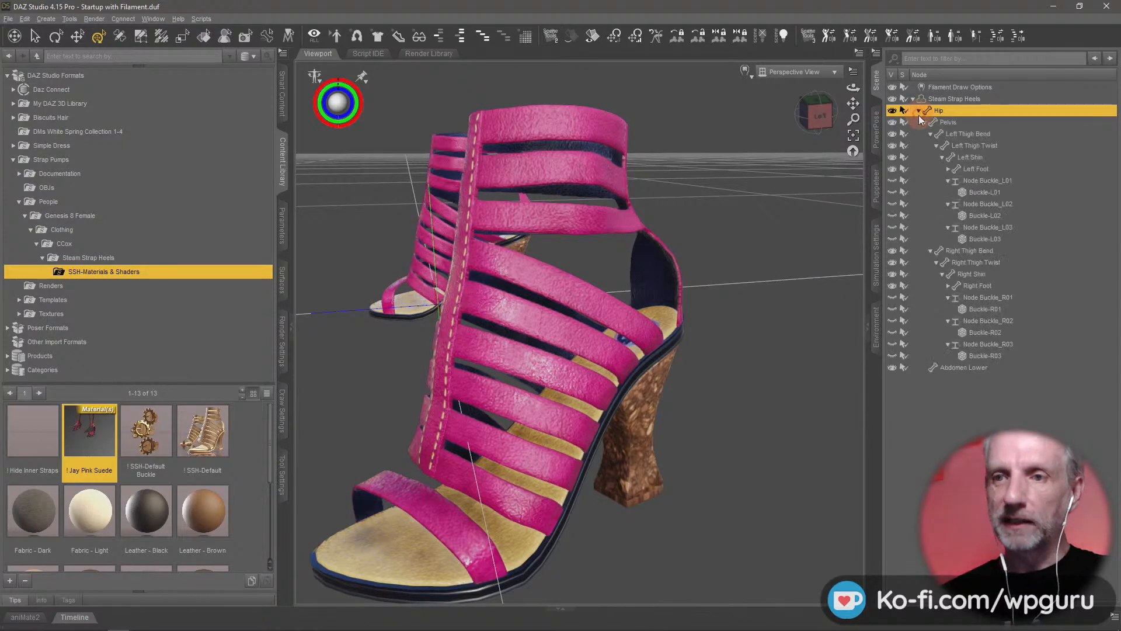
pyautogui.click(892, 192)
pyautogui.click(891, 217)
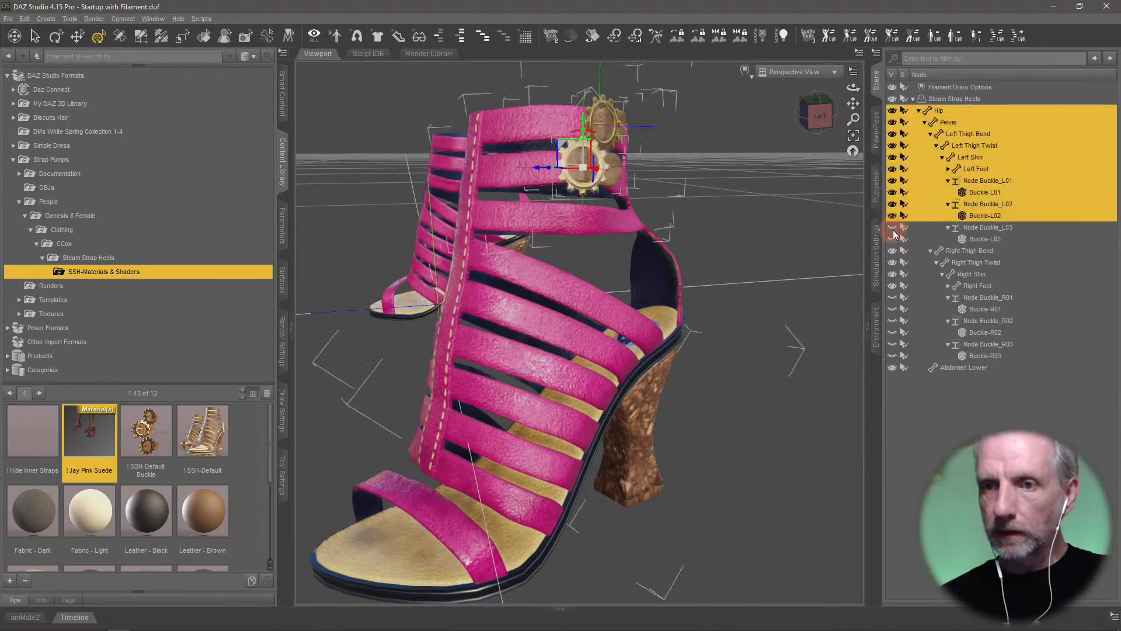
pyautogui.click(892, 240)
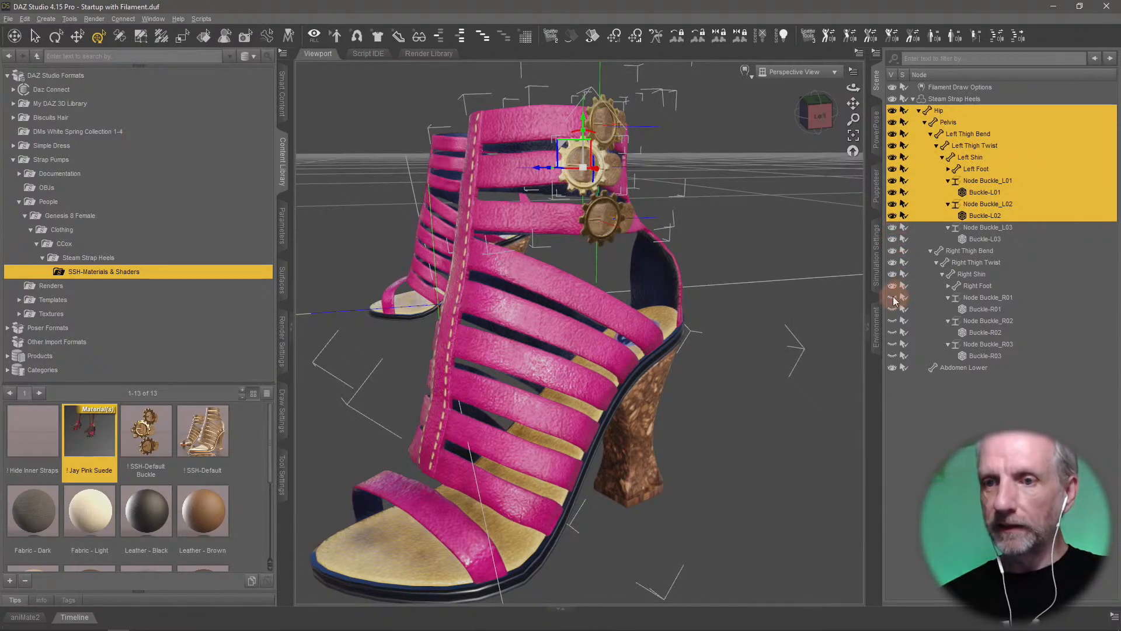
pyautogui.click(894, 345)
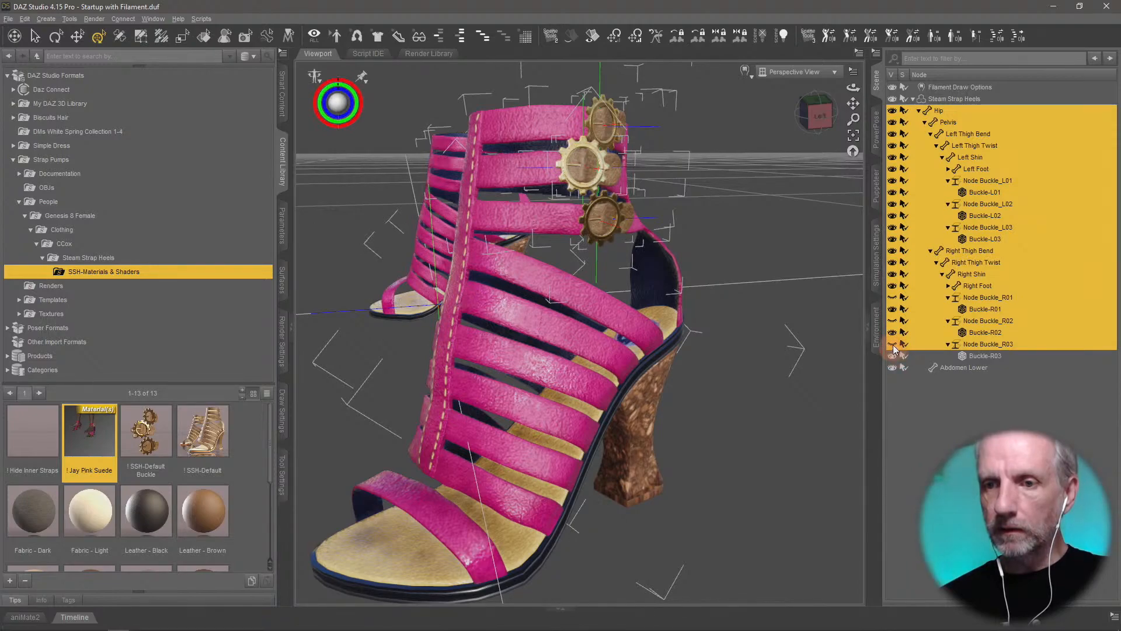
pyautogui.click(892, 321)
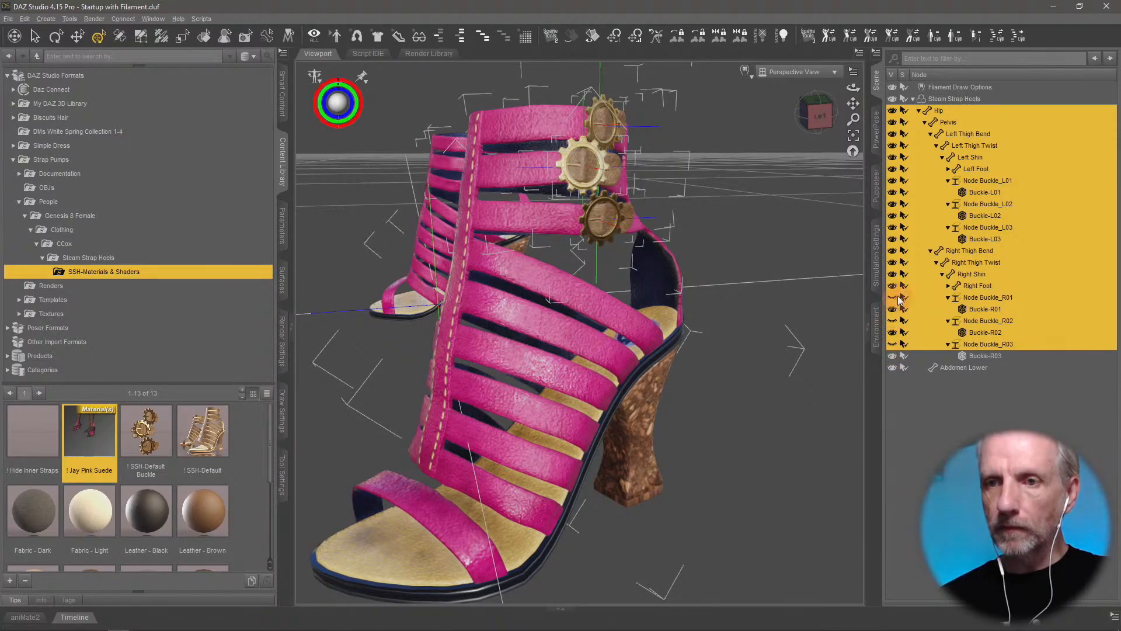
pyautogui.click(892, 100)
pyautogui.click(892, 100)
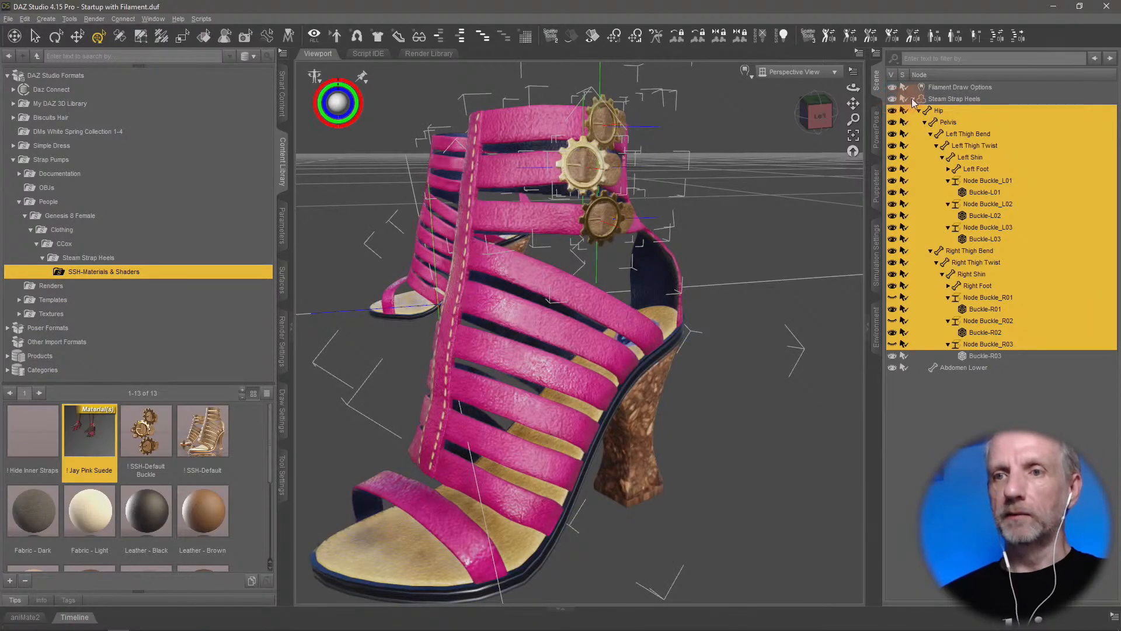
# View both shoes with their buckles, collapse the Steam Strap Heels hierarchy and clear the selection
pyautogui.scroll(-3, 754, 341)
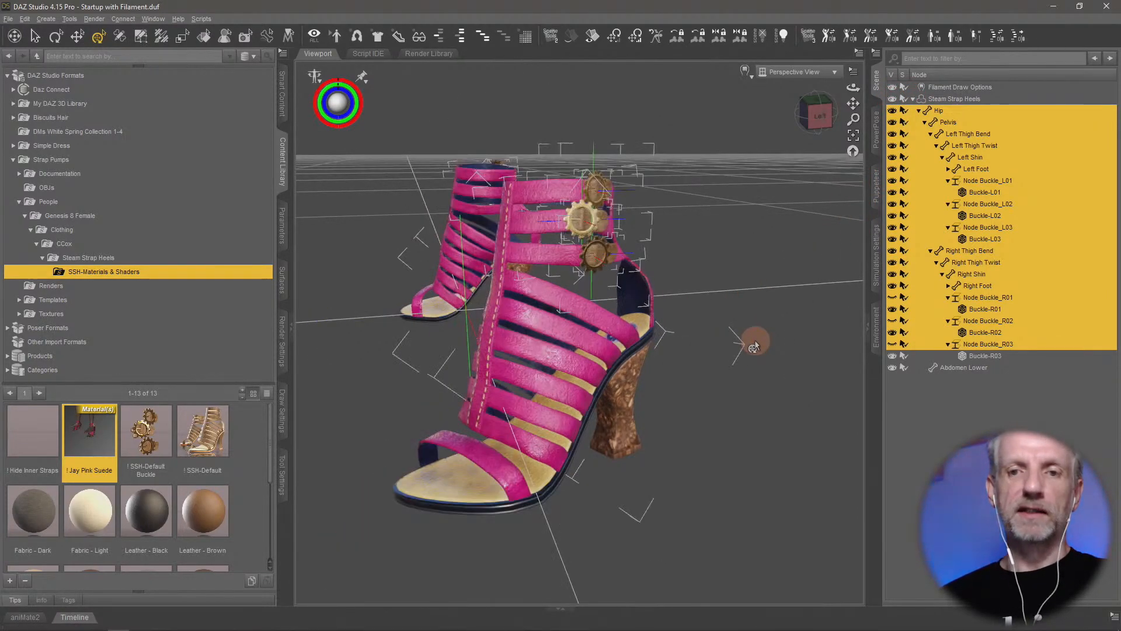
pyautogui.moveTo(736, 366); pyautogui.dragTo(690, 457, button='middle')
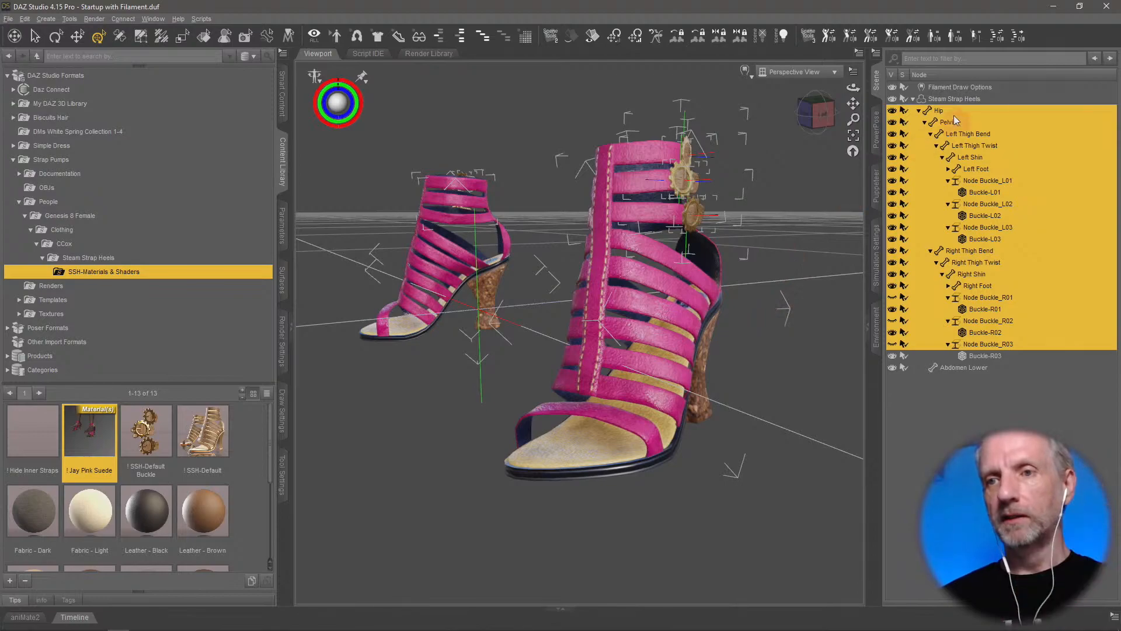
pyautogui.click(912, 99)
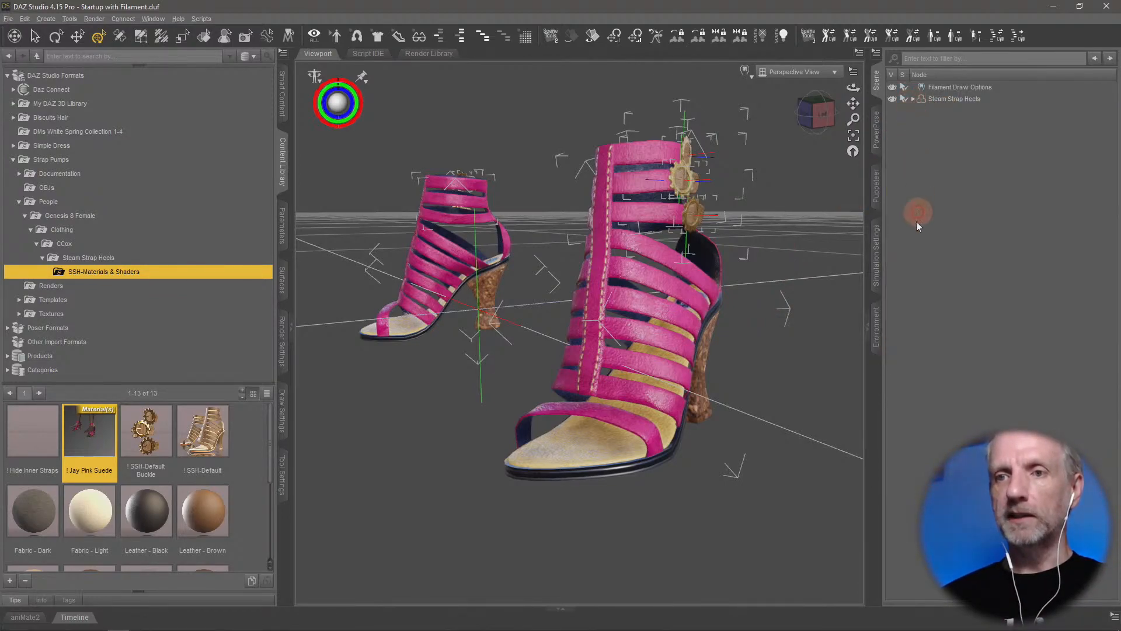
pyautogui.click(917, 230)
pyautogui.moveTo(610, 365); pyautogui.dragTo(609, 374)
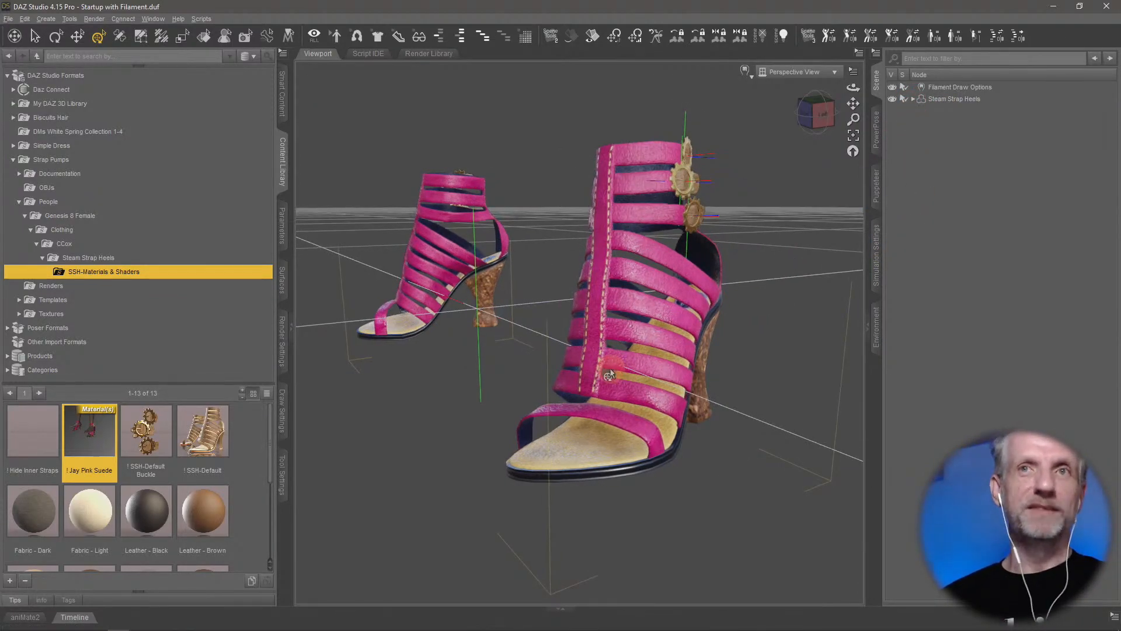
# Switch to Photoshop and collapse the Timeline and Properties panels to make room for the canvas and layers
pyautogui.hotkey('alt', 'Tab')
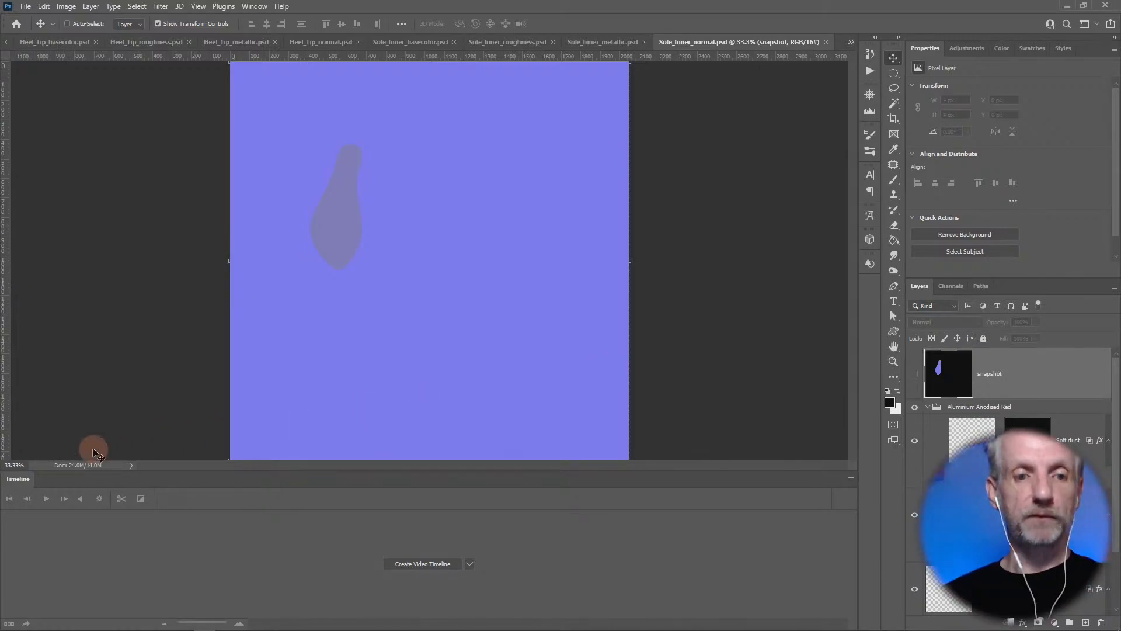
pyautogui.doubleClick(19, 478)
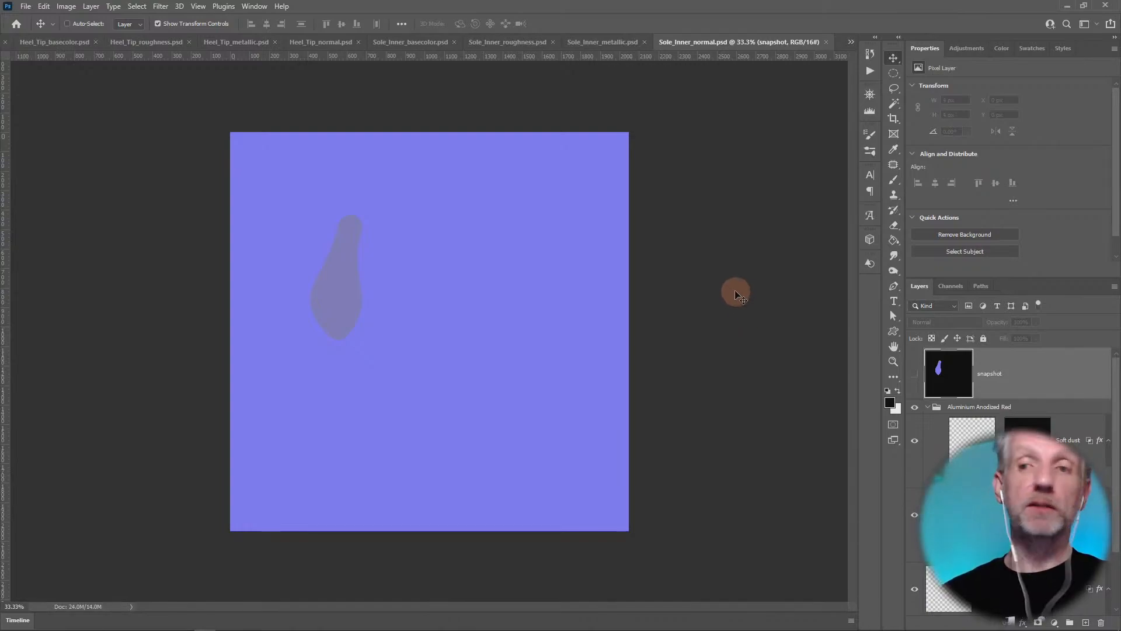
pyautogui.doubleClick(938, 53)
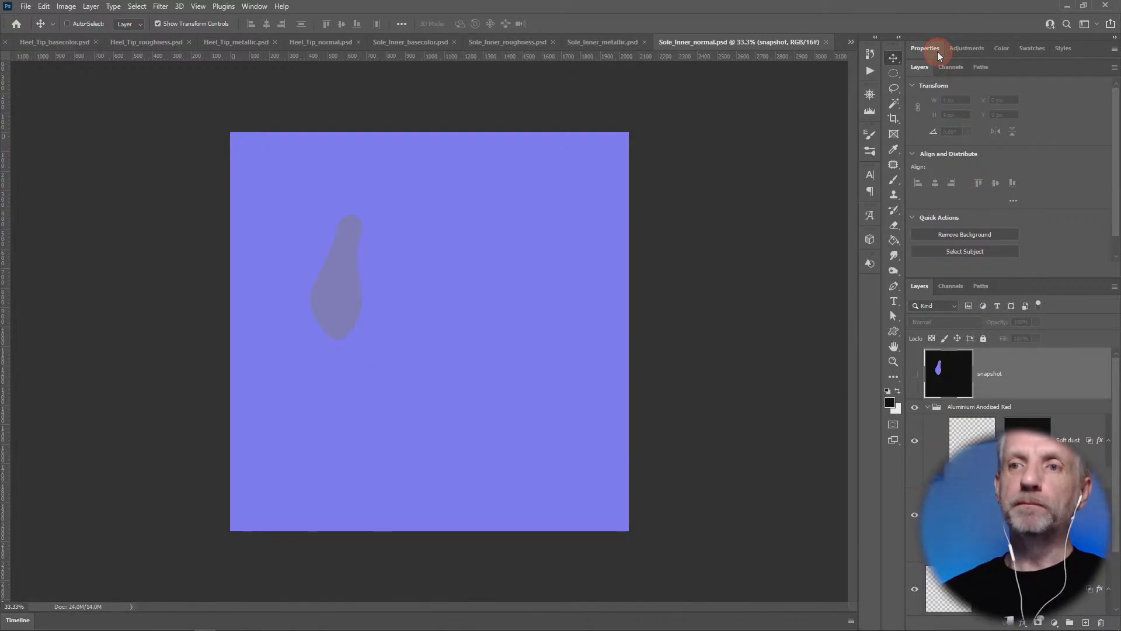
# Examine the Heel_Tip normal, metallic, roughness and basecolor documents, and return to Sole_Inner_normal.psd
pyautogui.click(500, 42)
pyautogui.click(340, 43)
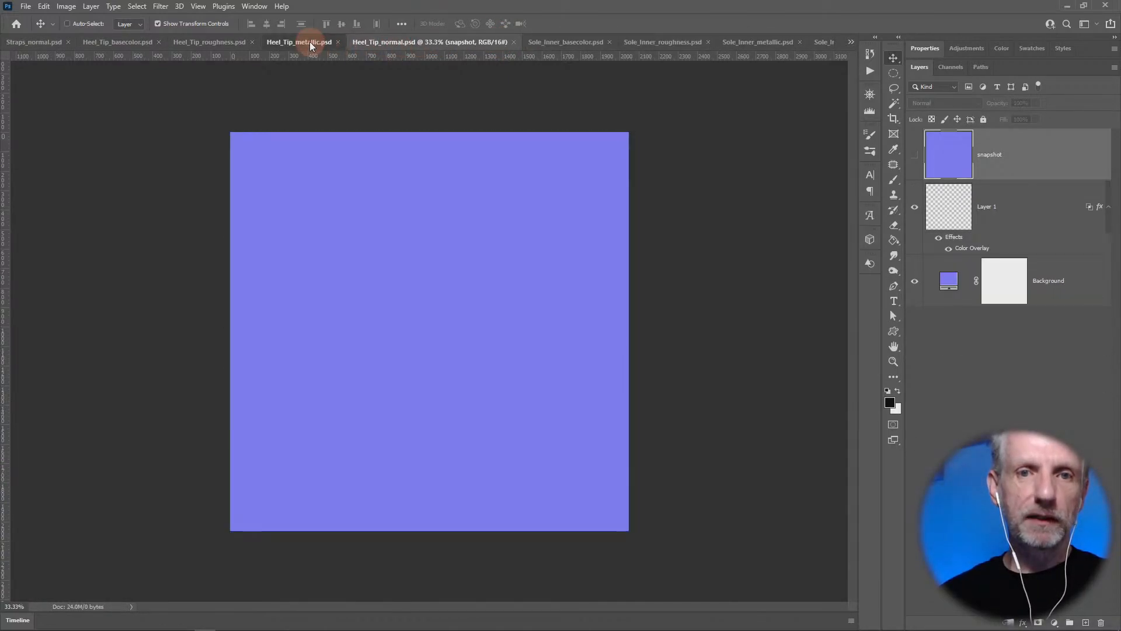
pyautogui.click(309, 42)
pyautogui.click(213, 43)
pyautogui.click(123, 43)
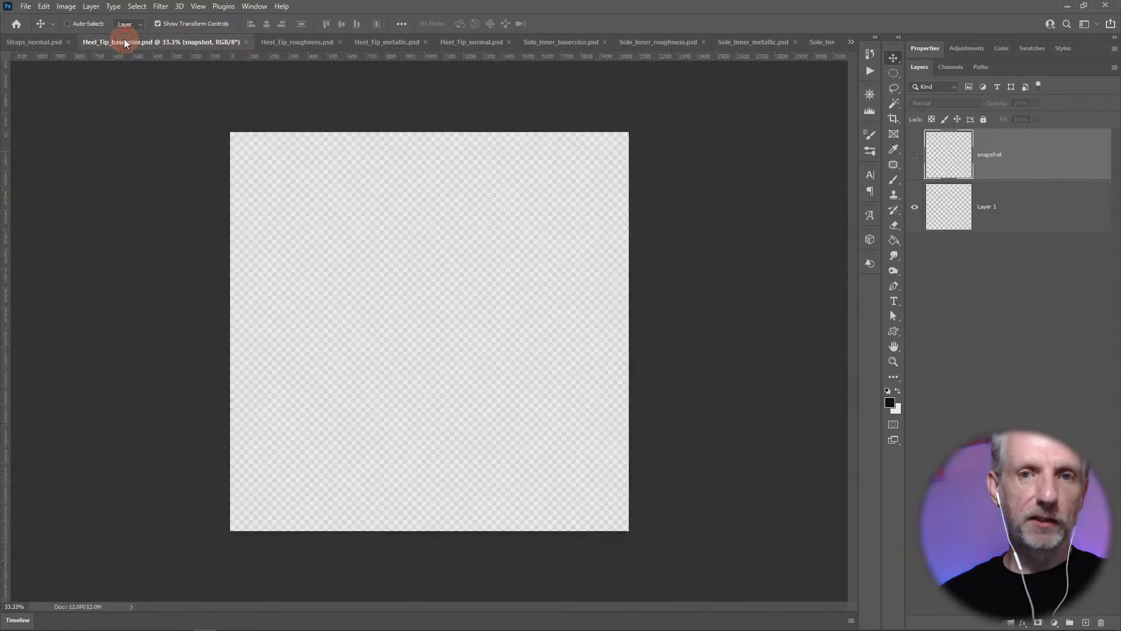
pyautogui.click(818, 43)
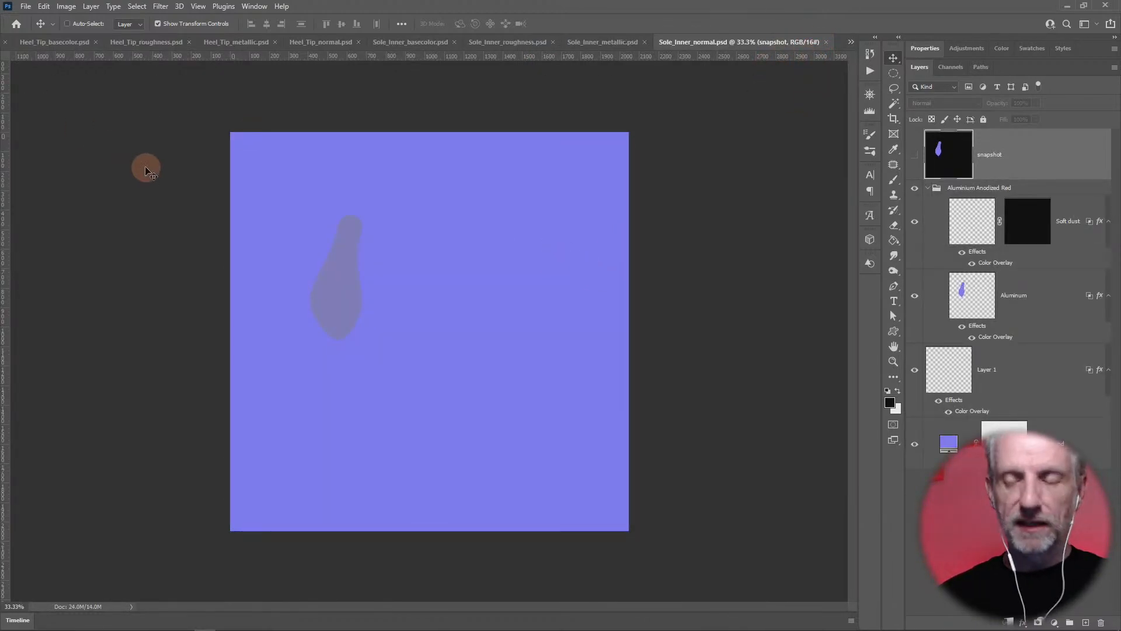
# Run the submerger.jsx script from the ! Substance folder on the open texture documents and decline saving the changes to disk
pyautogui.click(26, 6)
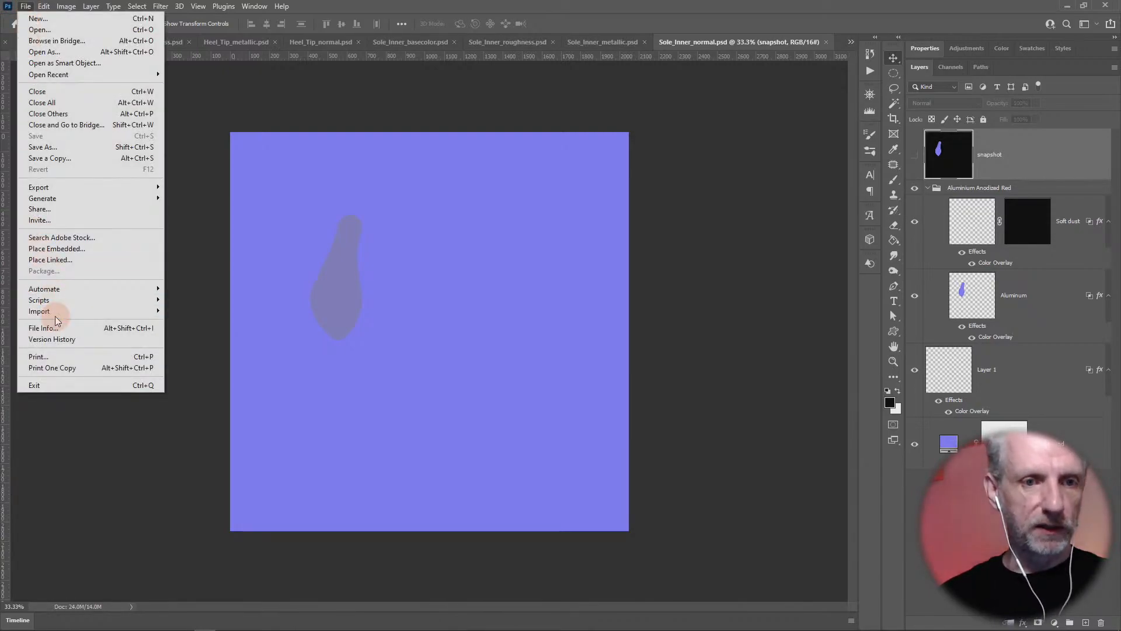
pyautogui.moveTo(72, 302)
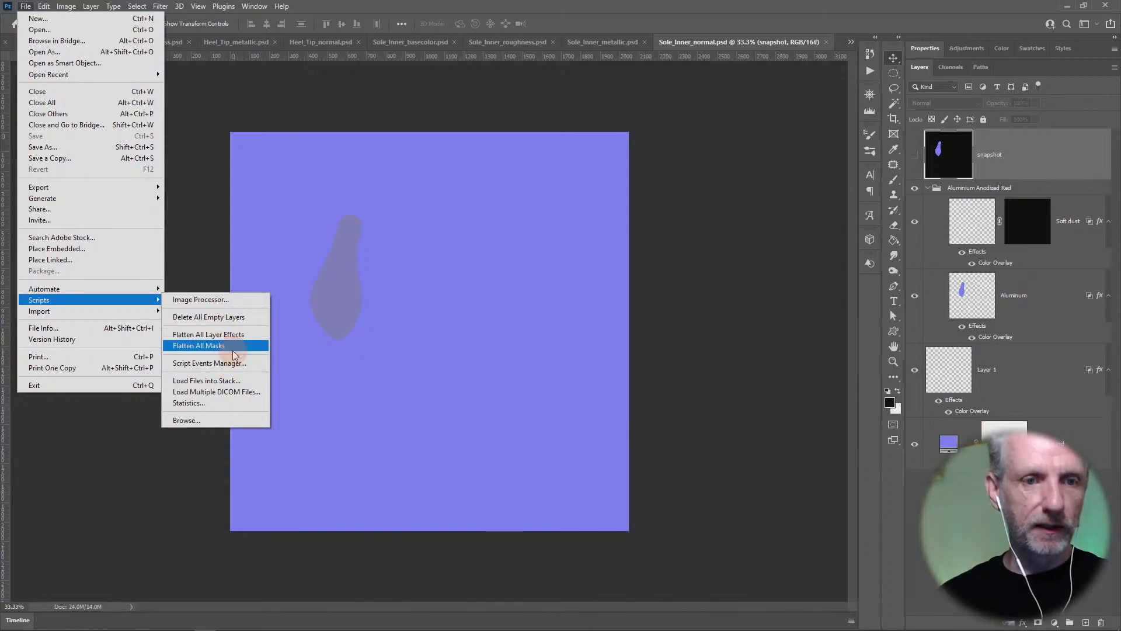
pyautogui.click(232, 416)
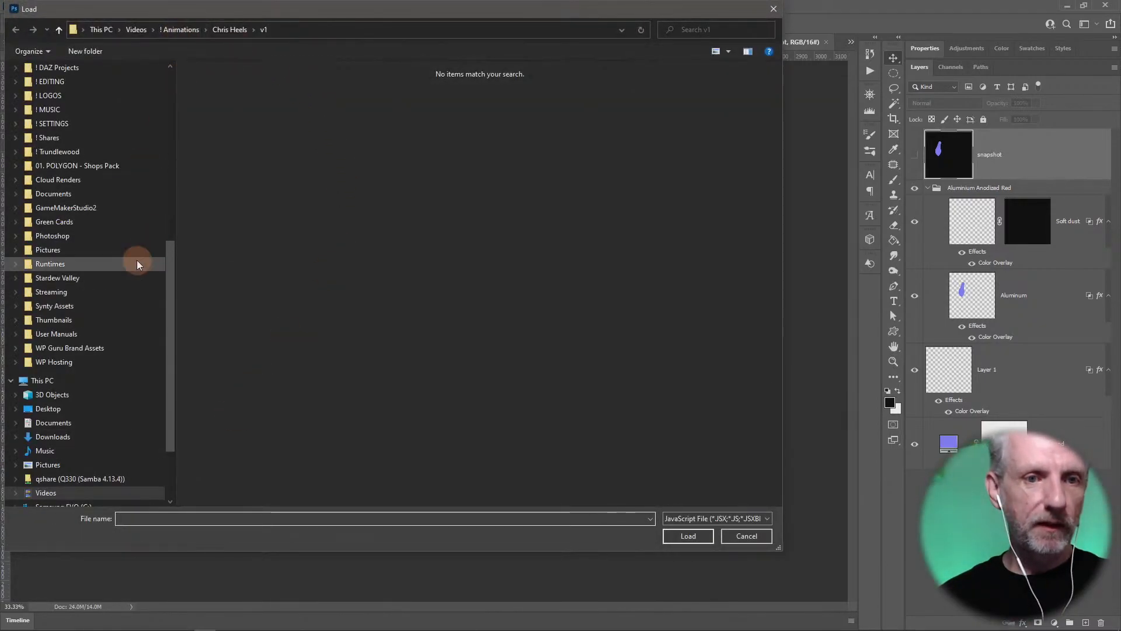
pyautogui.scroll(9, 136, 260)
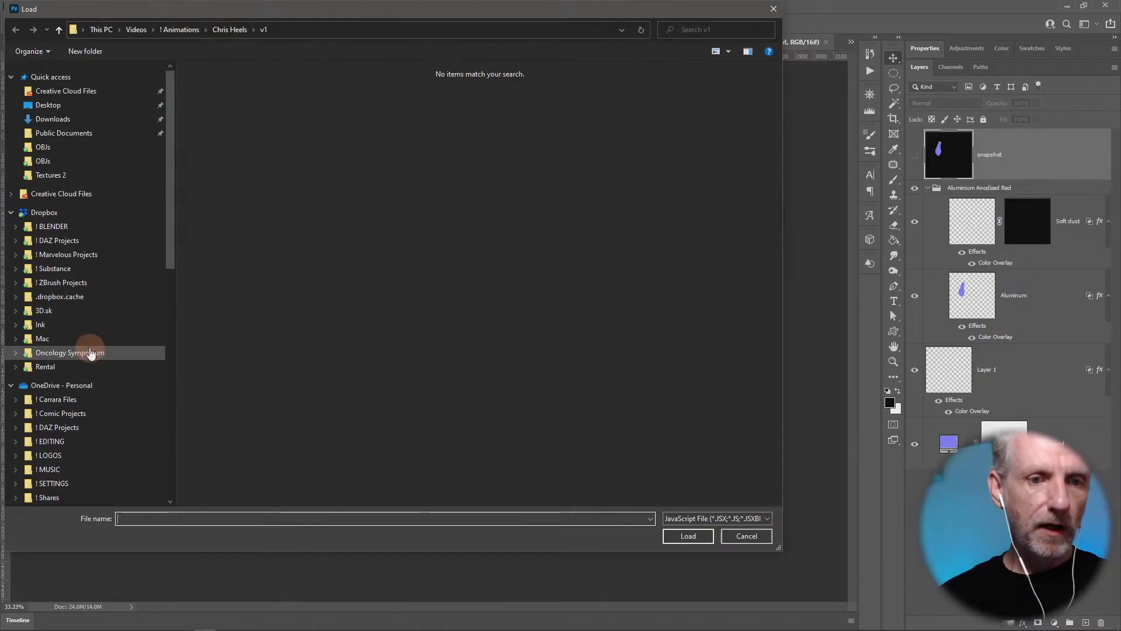
pyautogui.click(99, 273)
pyautogui.click(225, 139)
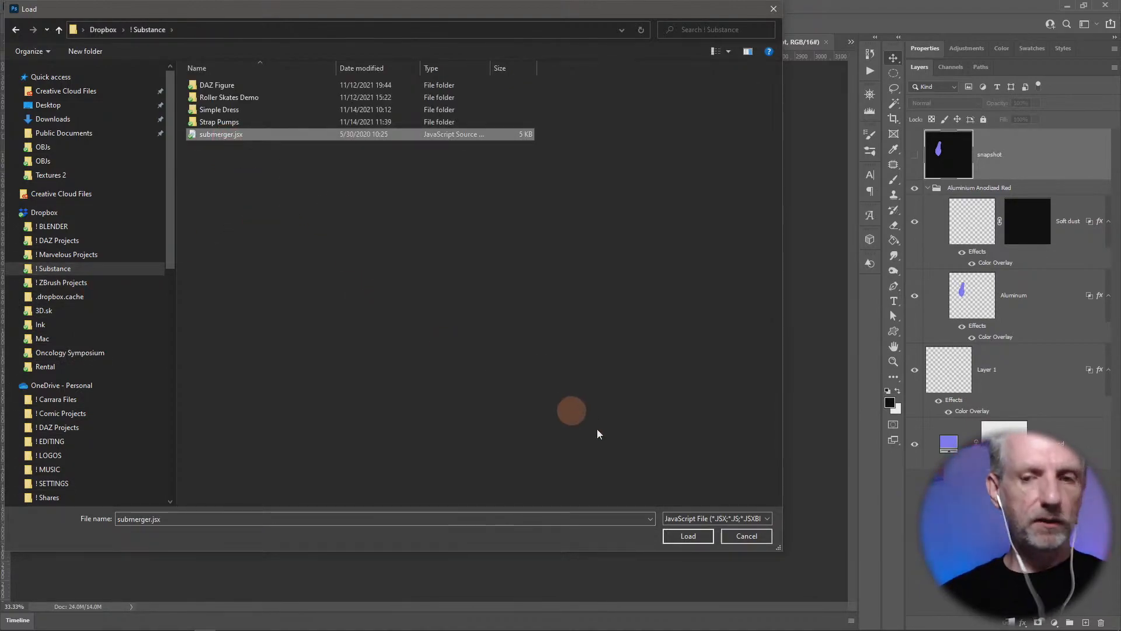
pyautogui.click(706, 538)
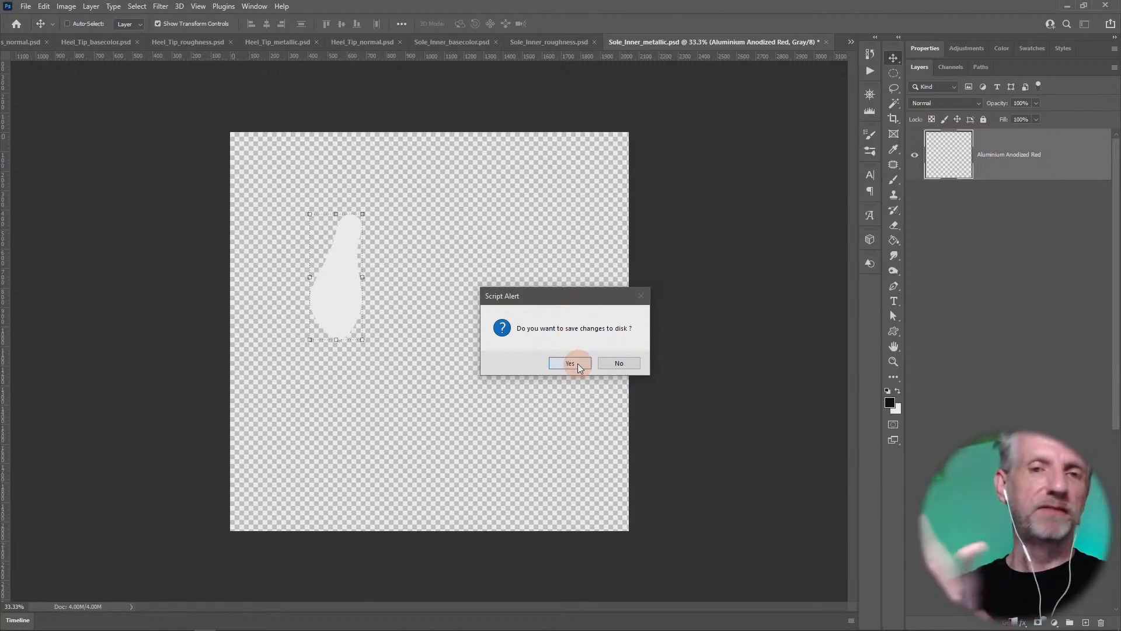
pyautogui.click(617, 363)
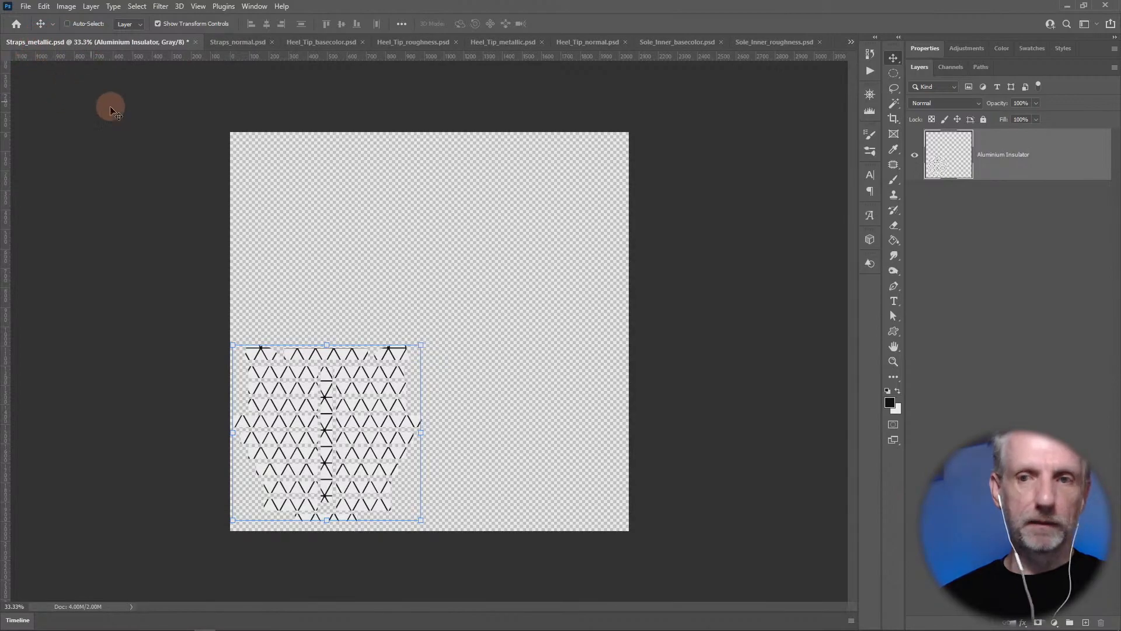
# Examine the merged Sole_Edge basecolor, roughness, metallic and normal documents alongside Heel_basecolor.psd, and return to Sole_Edge_basecolor.psd
pyautogui.click(256, 6)
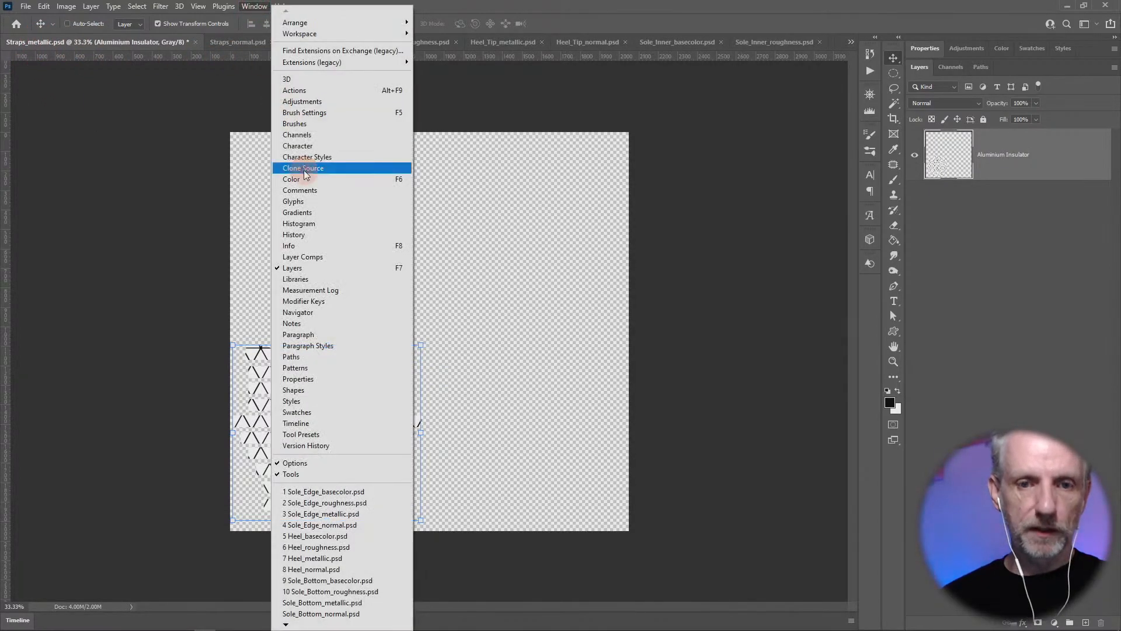
pyautogui.click(330, 489)
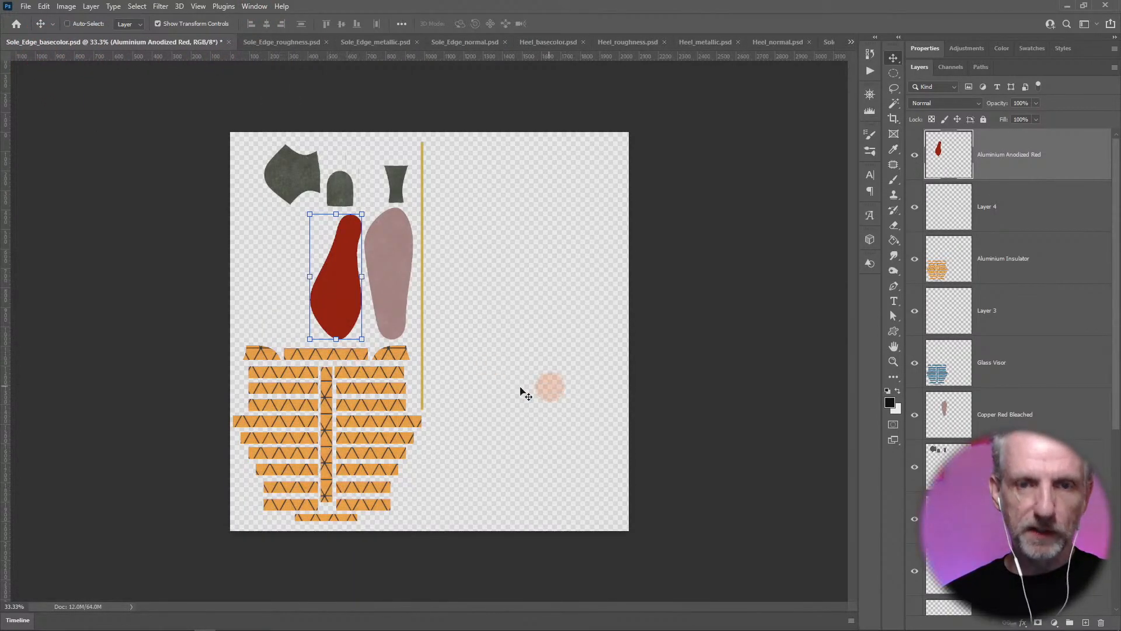
pyautogui.click(289, 42)
pyautogui.click(359, 43)
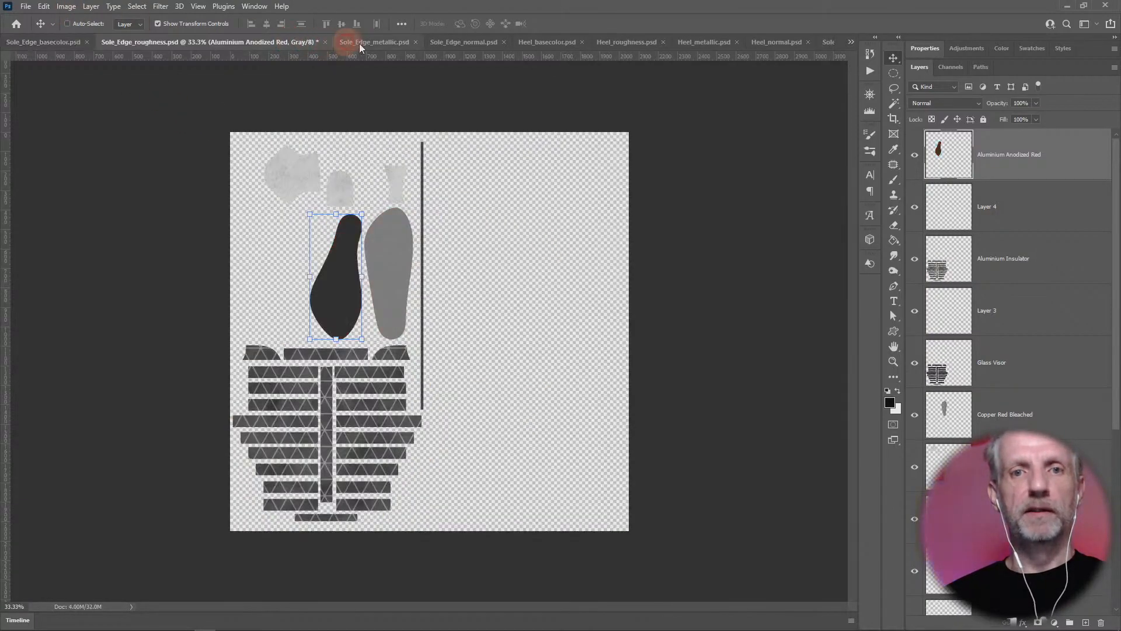
pyautogui.click(454, 47)
pyautogui.click(545, 42)
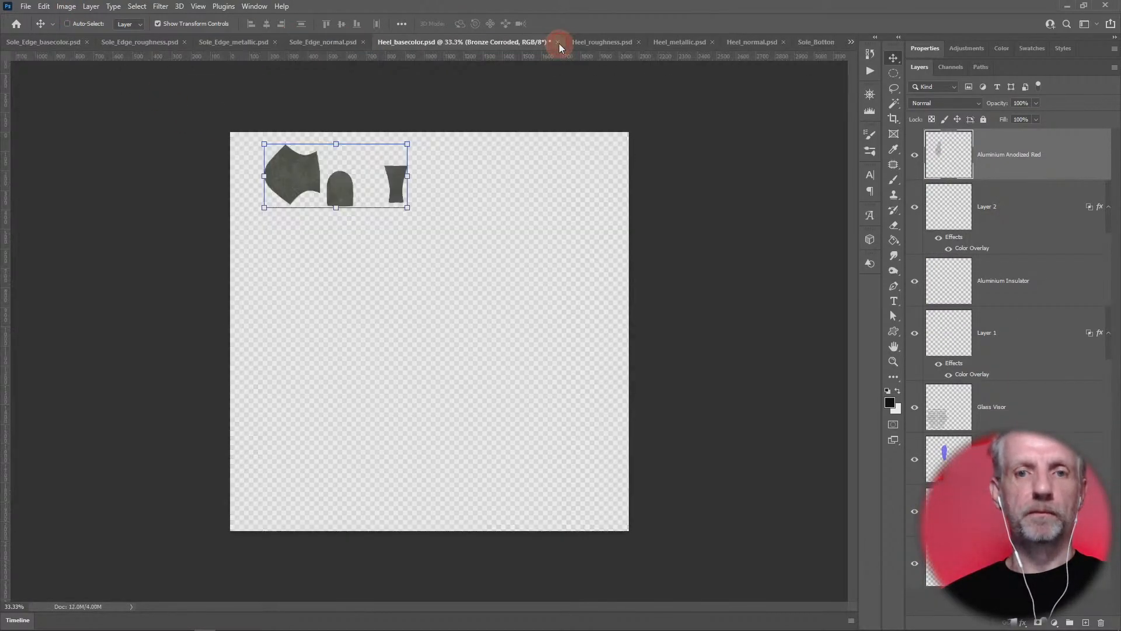
pyautogui.click(331, 41)
pyautogui.click(236, 42)
pyautogui.click(146, 42)
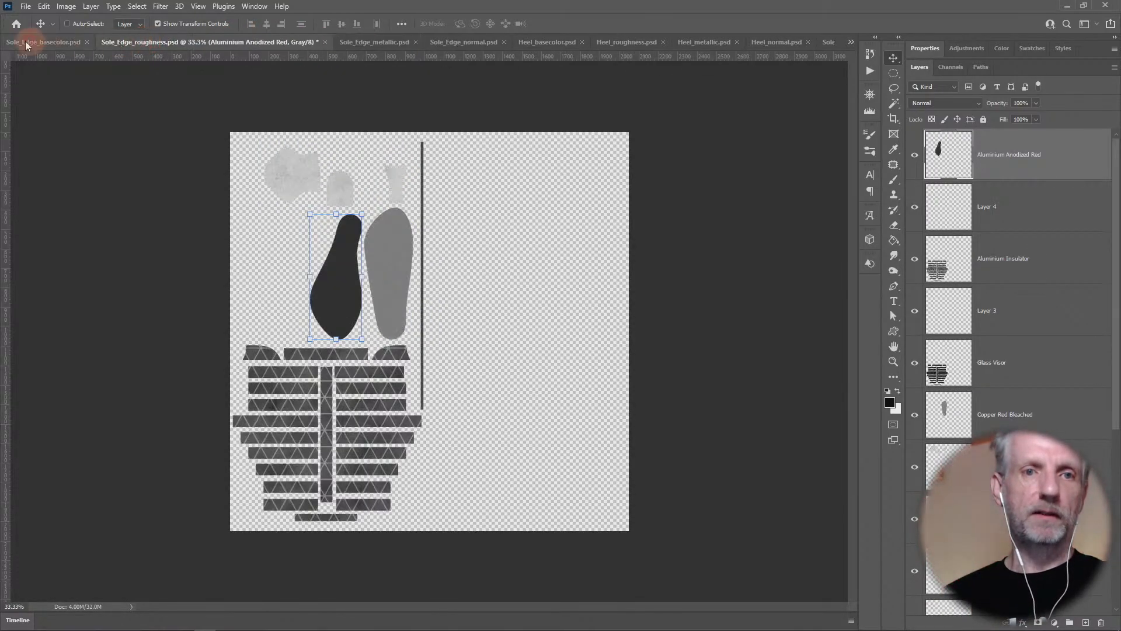
pyautogui.click(35, 42)
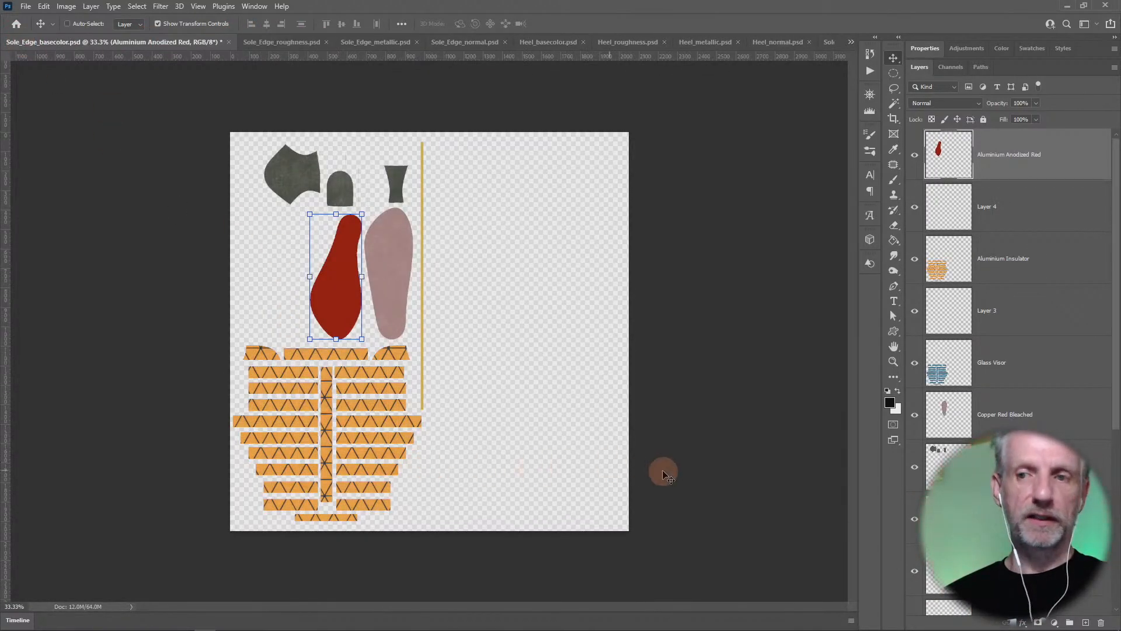
# Look through the stack of merged material layers in Sole_Edge_basecolor.psd
pyautogui.moveTo(1115, 251); pyautogui.dragTo(1099, 381)
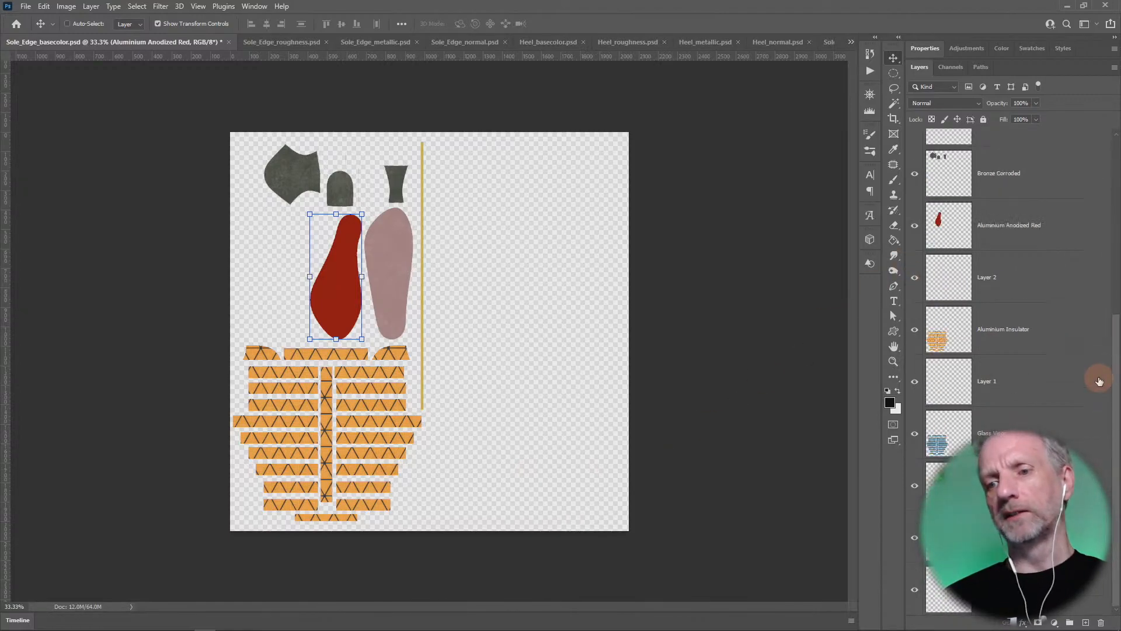
pyautogui.scroll(4, 1033, 349)
pyautogui.scroll(2, 1035, 358)
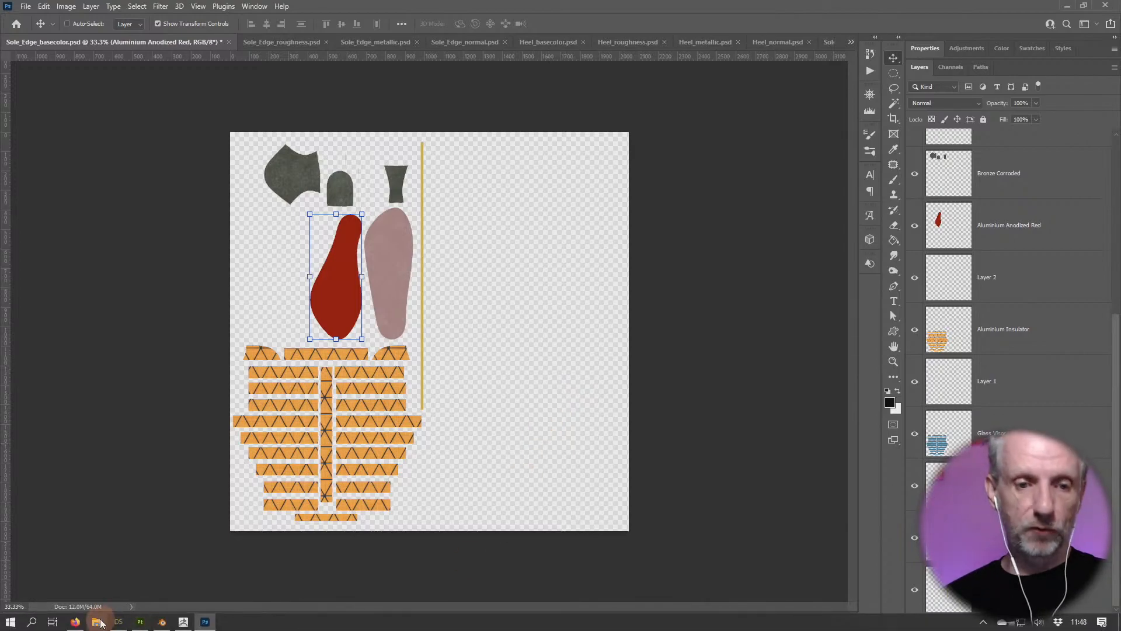
# Switch to Firefox, search the web for "submerger github" and open the comphonia/substance-painter-merger repository
pyautogui.click(76, 623)
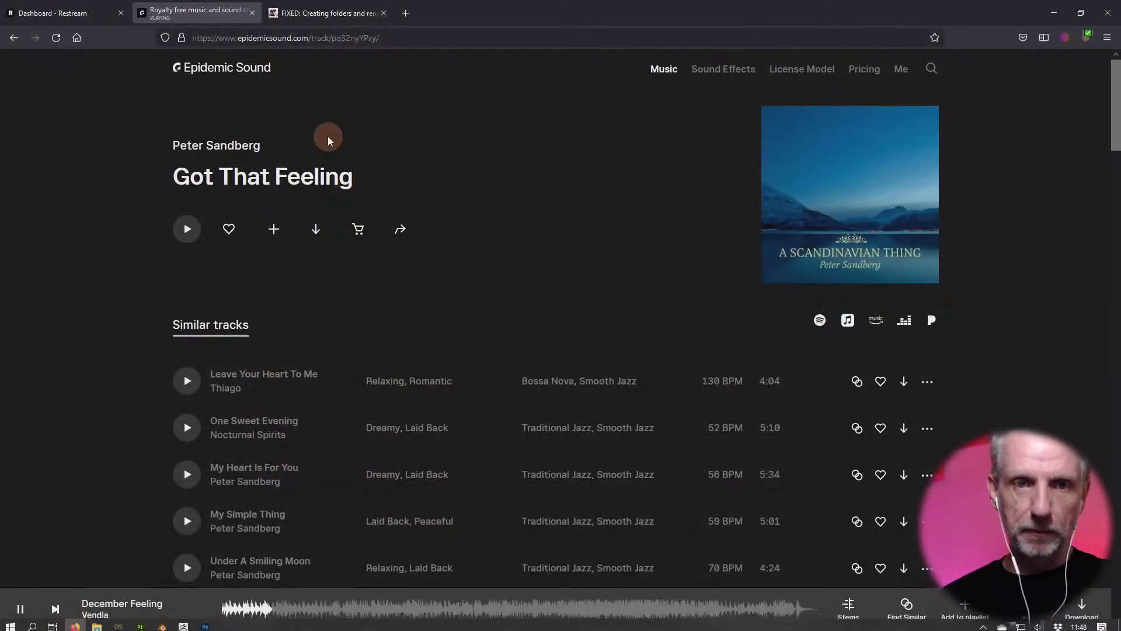
pyautogui.click(413, 13)
pyautogui.click(442, 39)
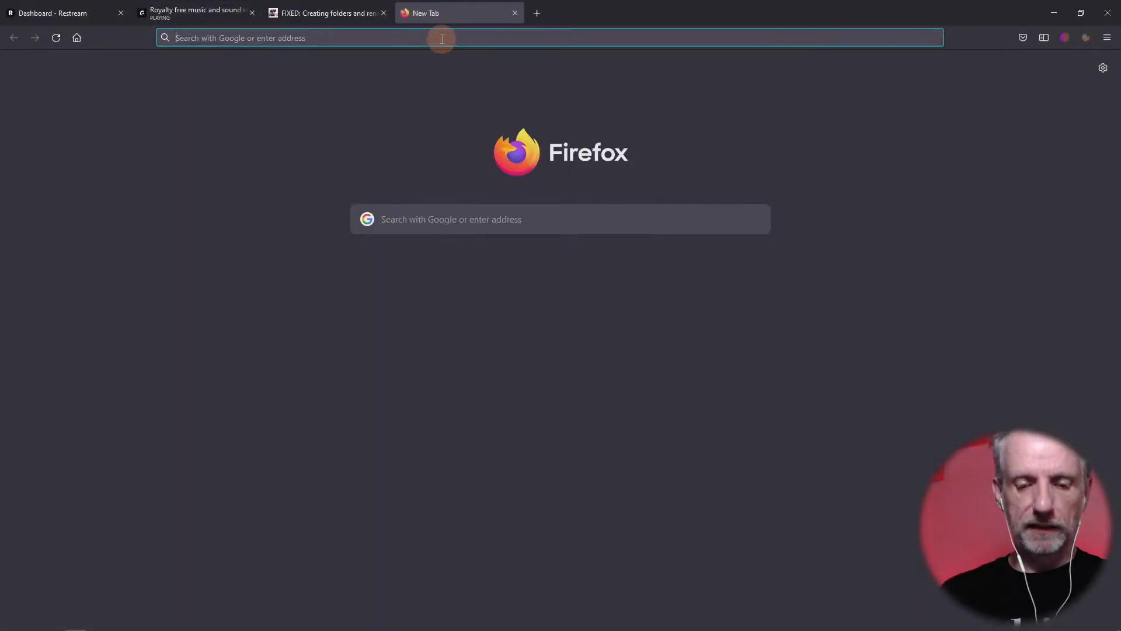
pyautogui.write('submerger')
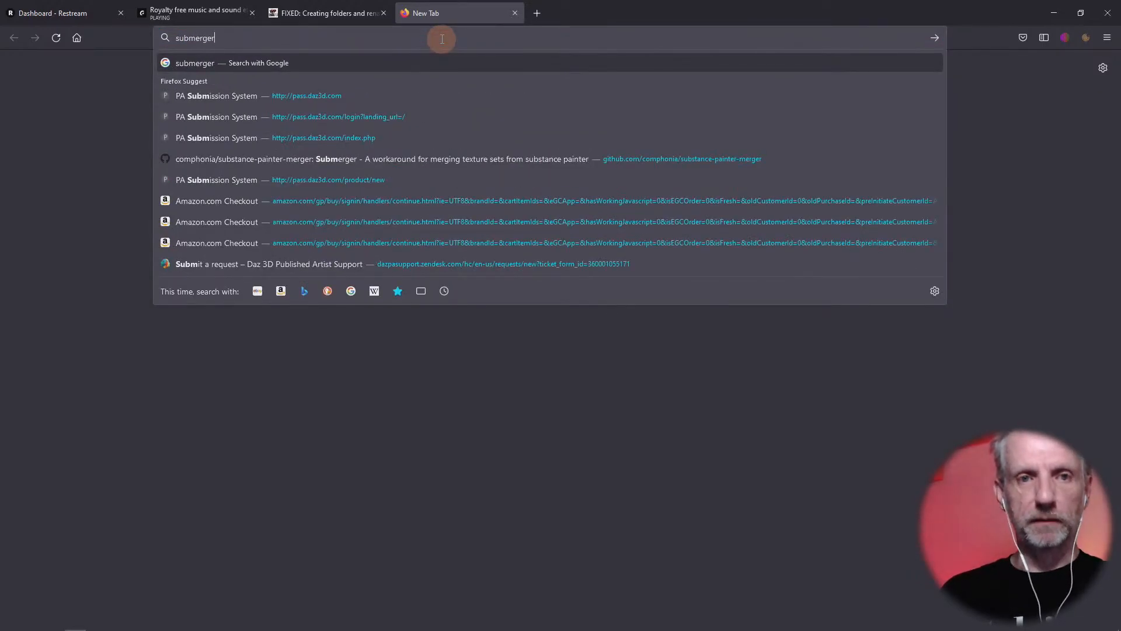
pyautogui.press('Return')
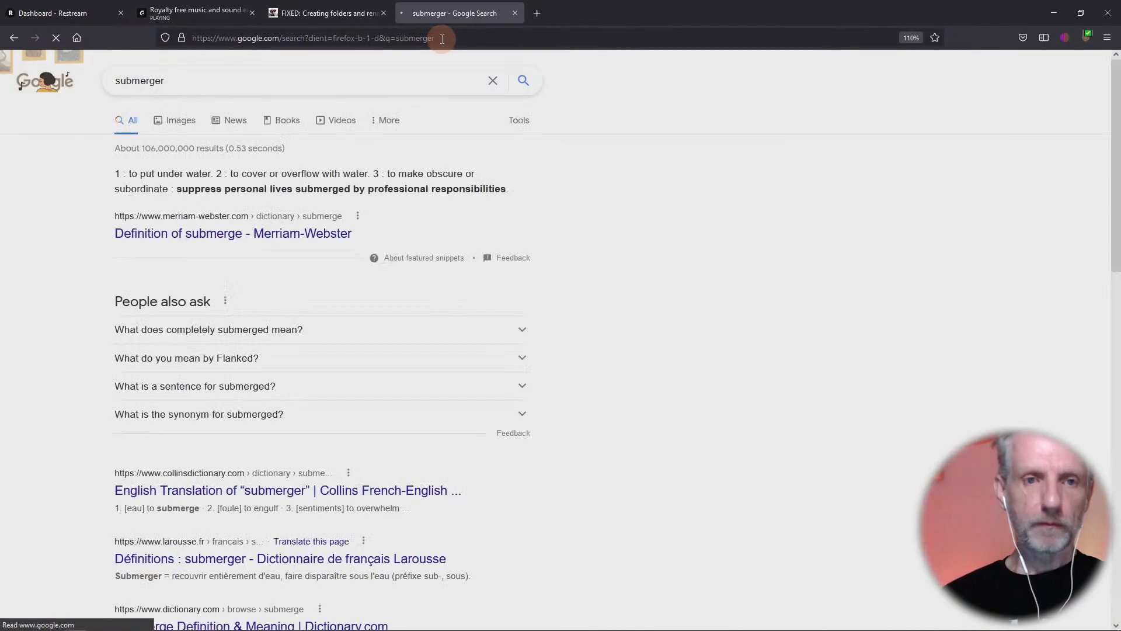
pyautogui.click(406, 78)
pyautogui.write('github')
pyautogui.press('Return')
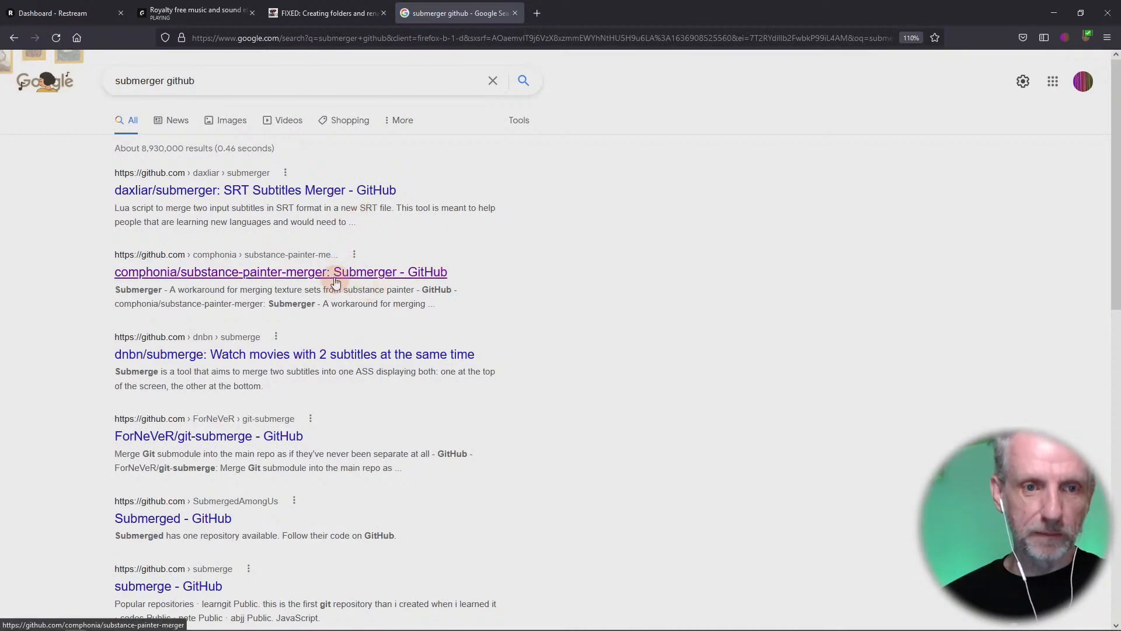
pyautogui.click(331, 273)
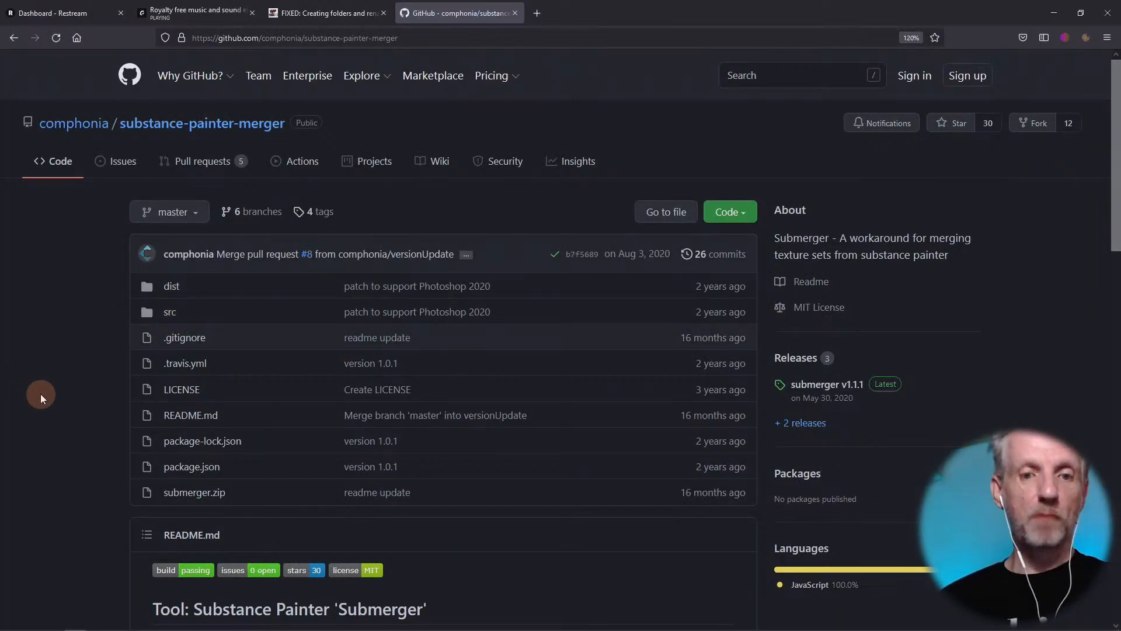
# Read the Submerger usage instructions in the README and copy the repository's web address
pyautogui.scroll(-7, 40, 394)
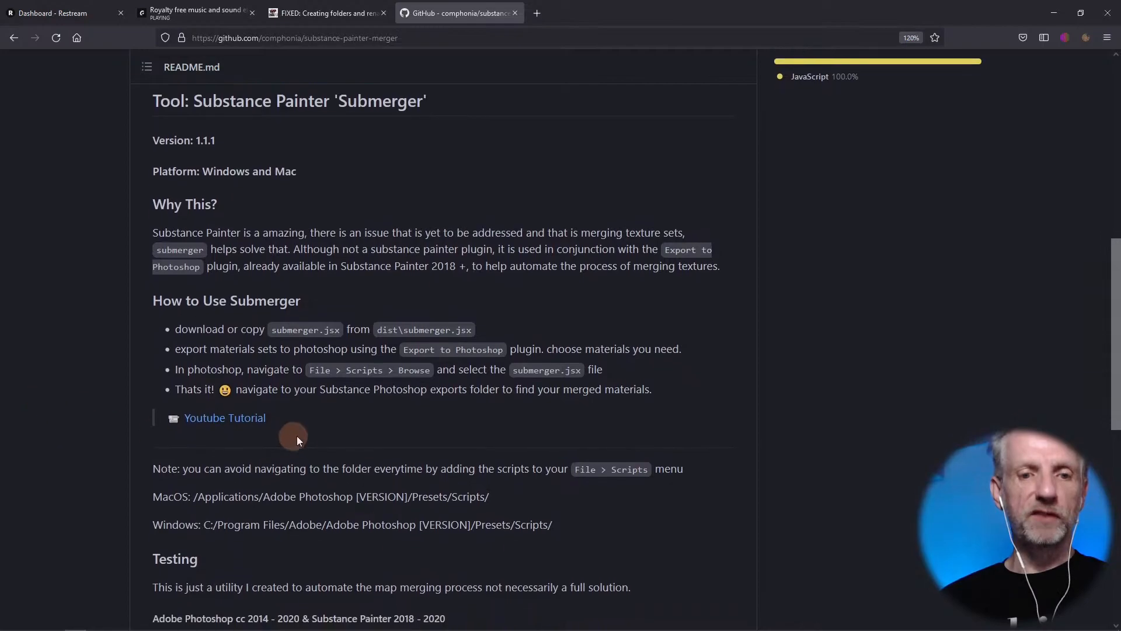
pyautogui.scroll(3, 80, 426)
pyautogui.scroll(7, 79, 426)
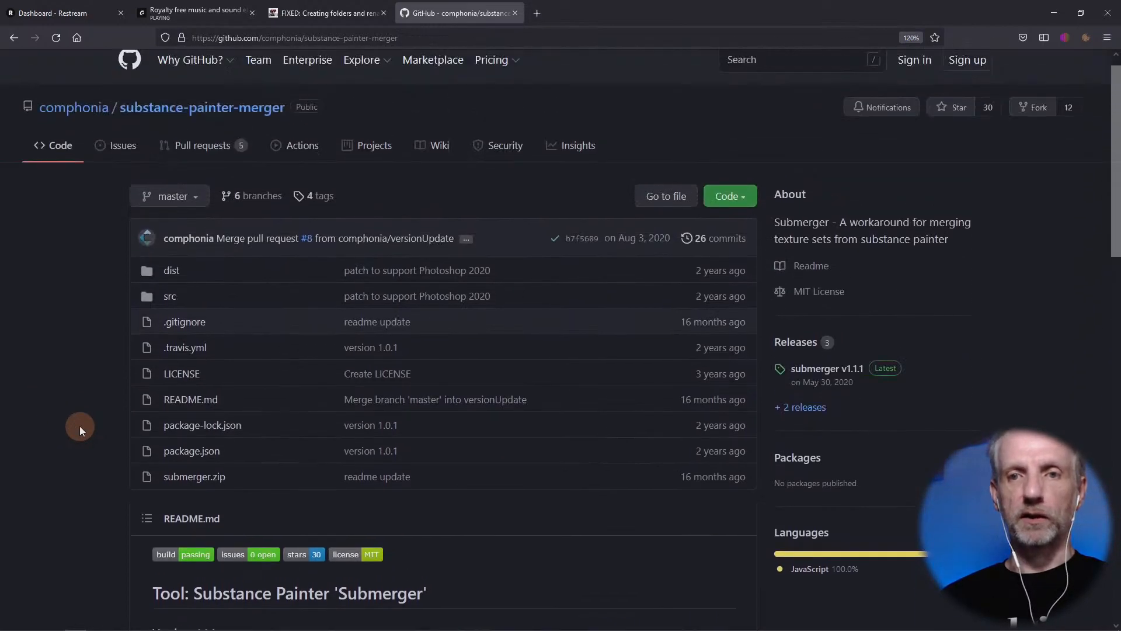
pyautogui.click(436, 42)
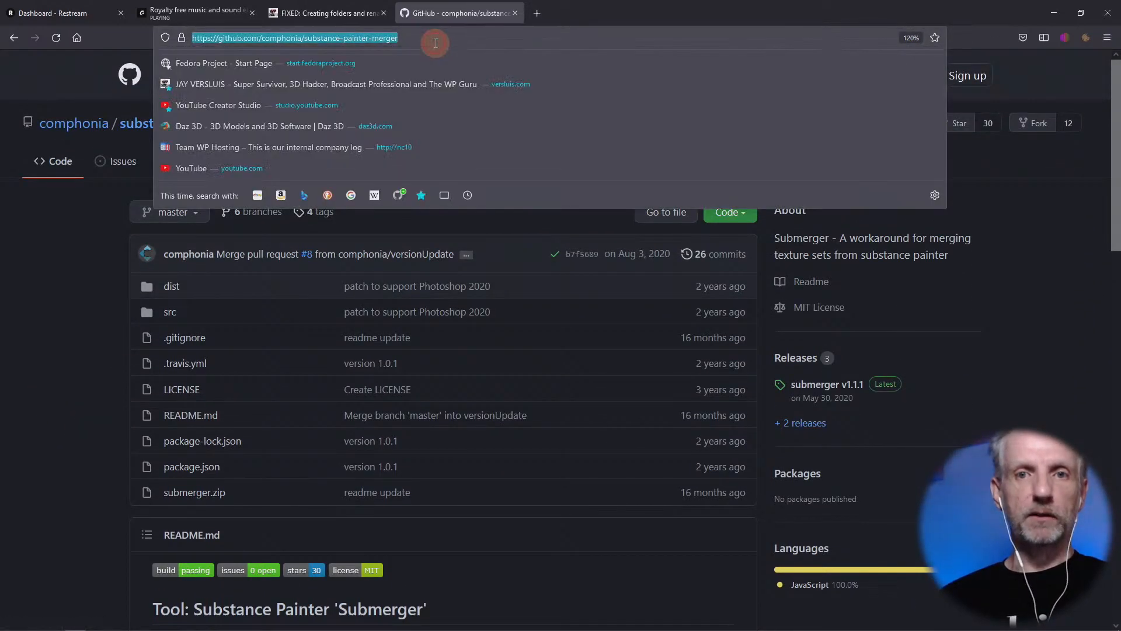
pyautogui.click(360, 138)
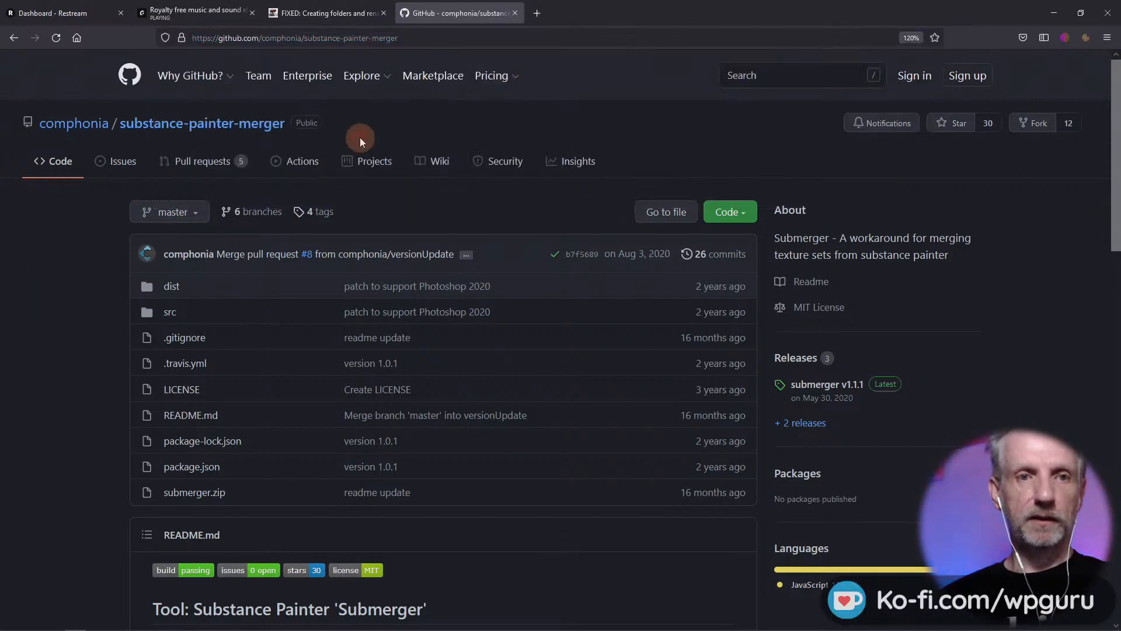
# Open youtube.com/thewpguru/live in a new browser tab
pyautogui.click(536, 16)
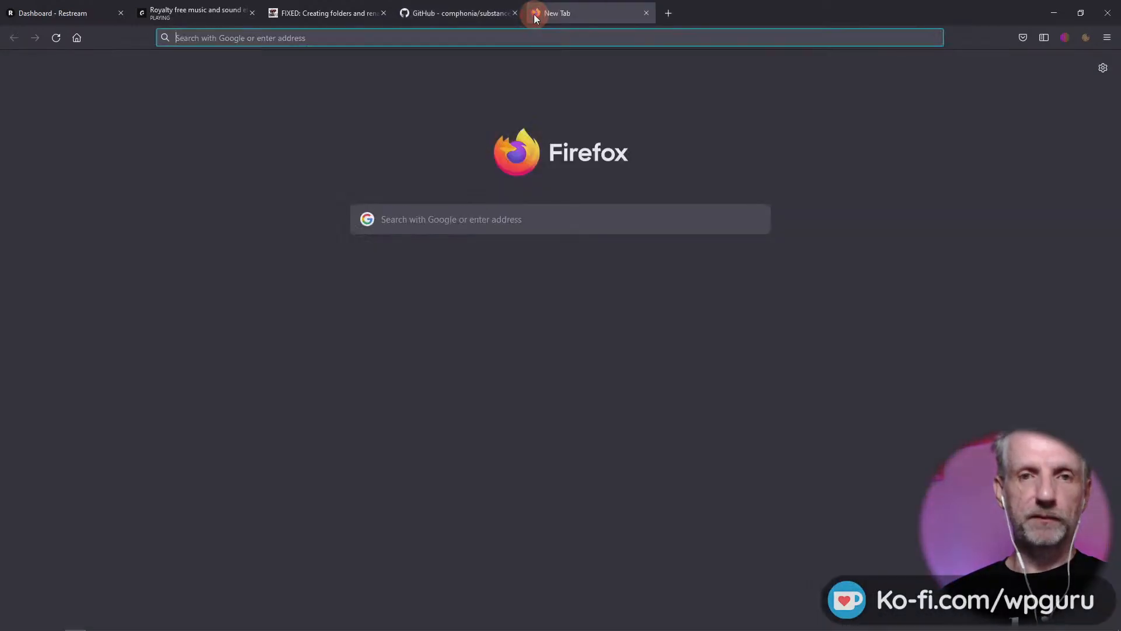
pyautogui.write('youtube.com/thewpguru/')
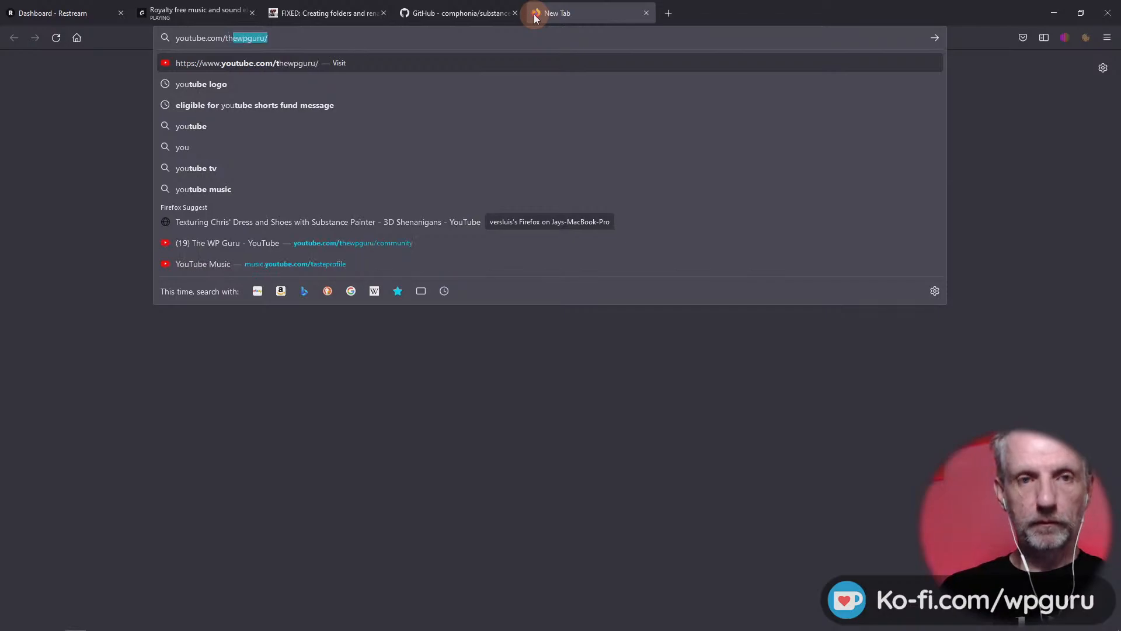
pyautogui.press('Right')
pyautogui.write('live')
pyautogui.press('Return')
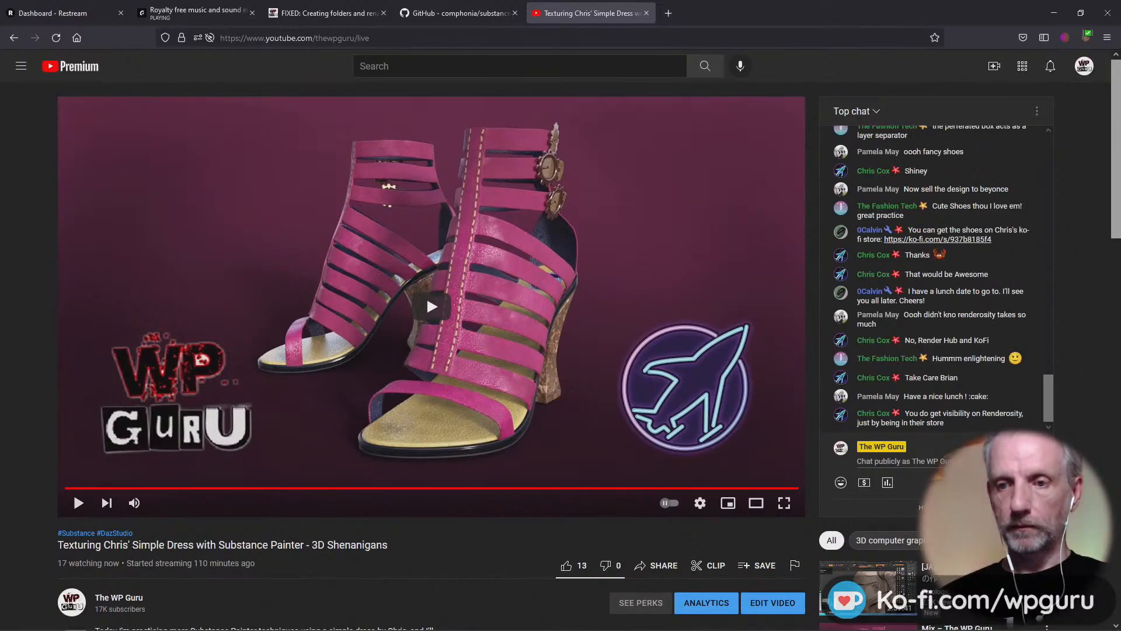
# Post "Sbmerger Script:" followed by the copied GitHub repository link in the live stream chat
pyautogui.write('Sbmerger Script')
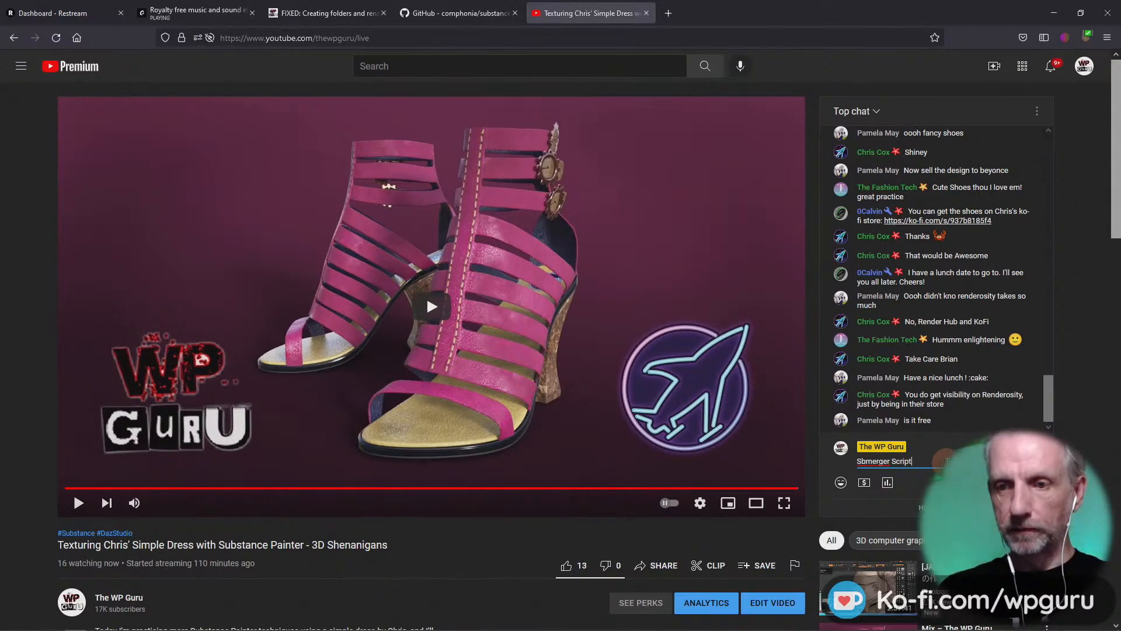
pyautogui.write(':')
pyautogui.hotkey('ctrl', 'v')
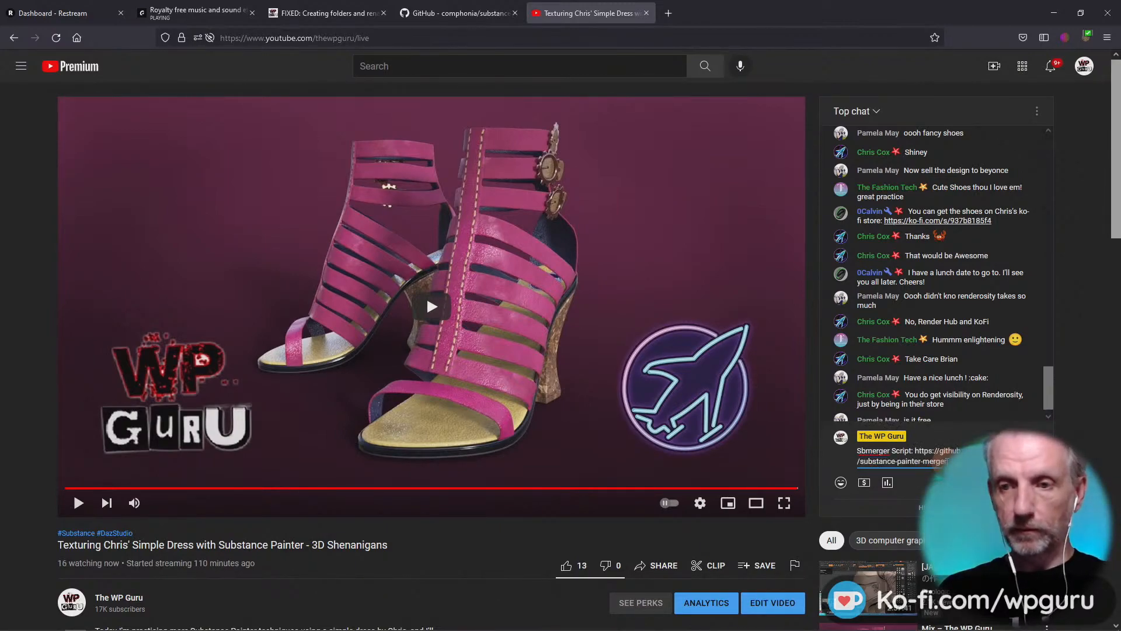
pyautogui.press('Return')
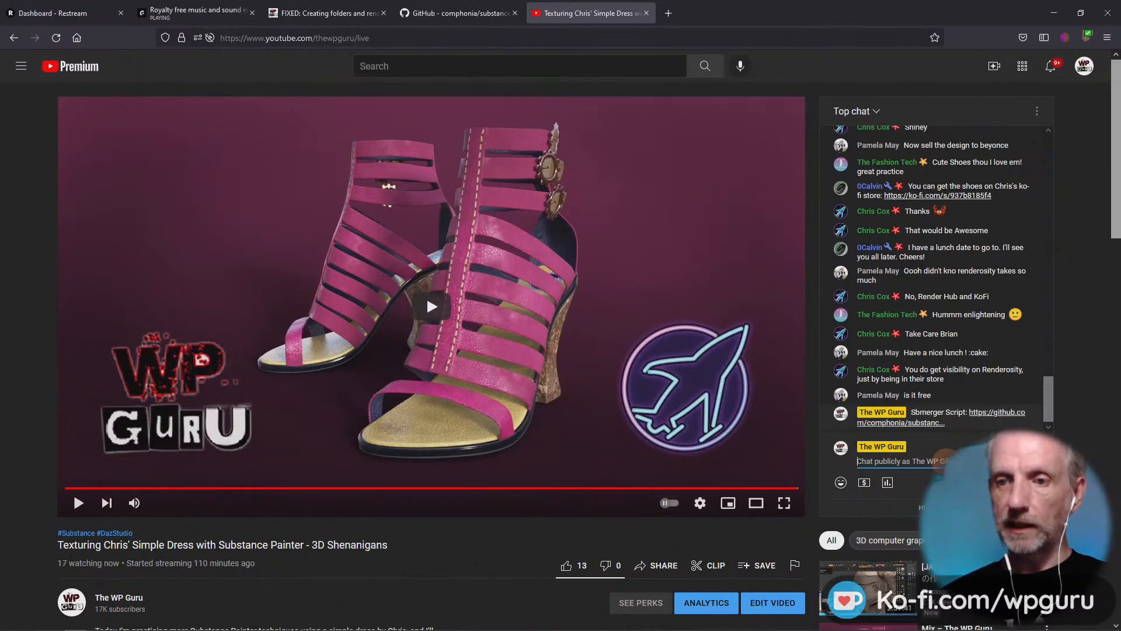
# View the submerger v1.1.1 release page on GitHub and switch back to Photoshop
pyautogui.click(501, 13)
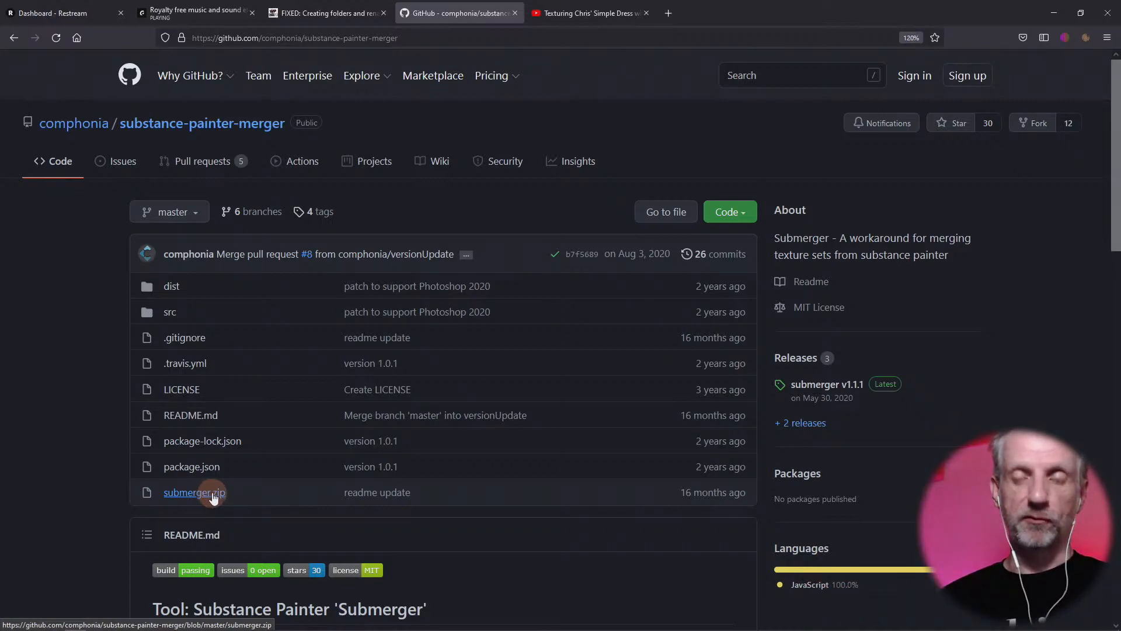
pyautogui.click(834, 386)
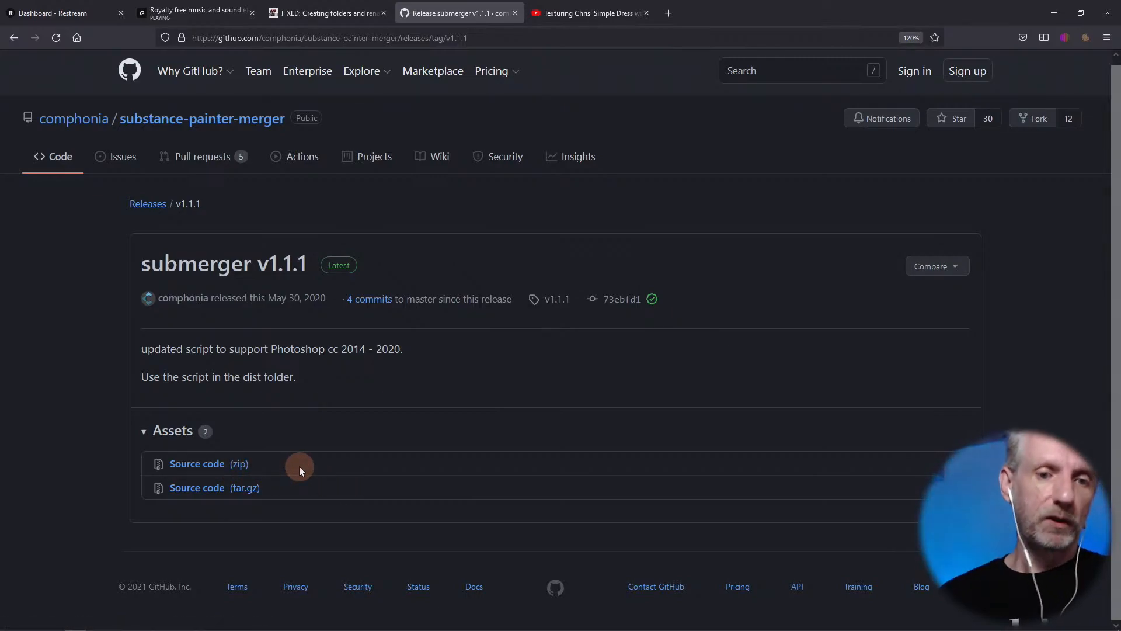
pyautogui.hotkey('alt', 'Tab')
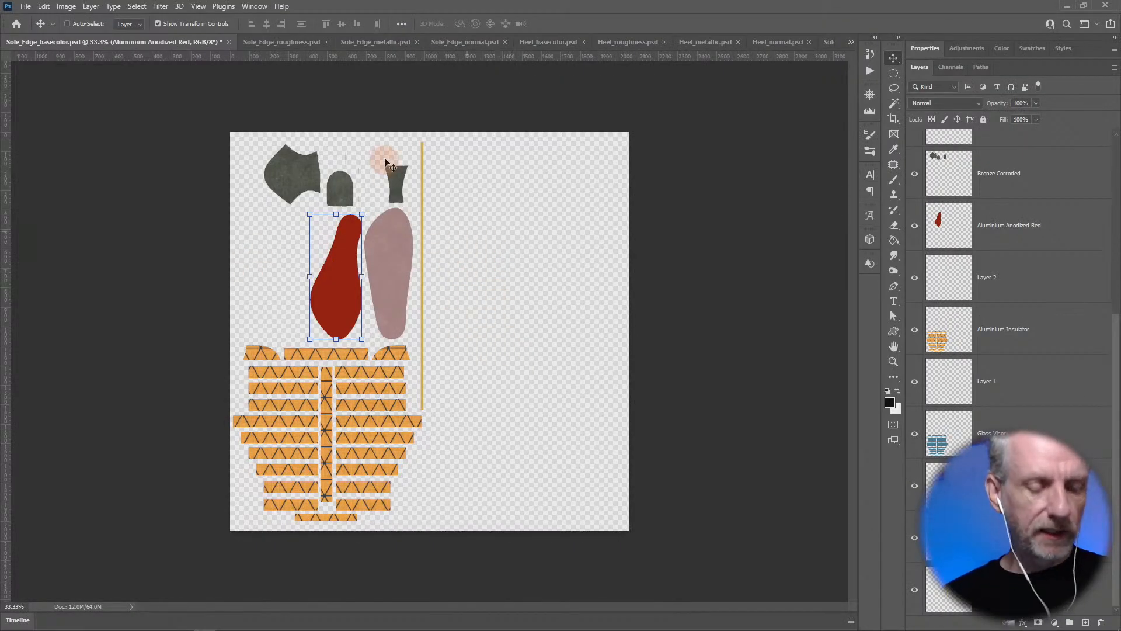
pyautogui.click(26, 6)
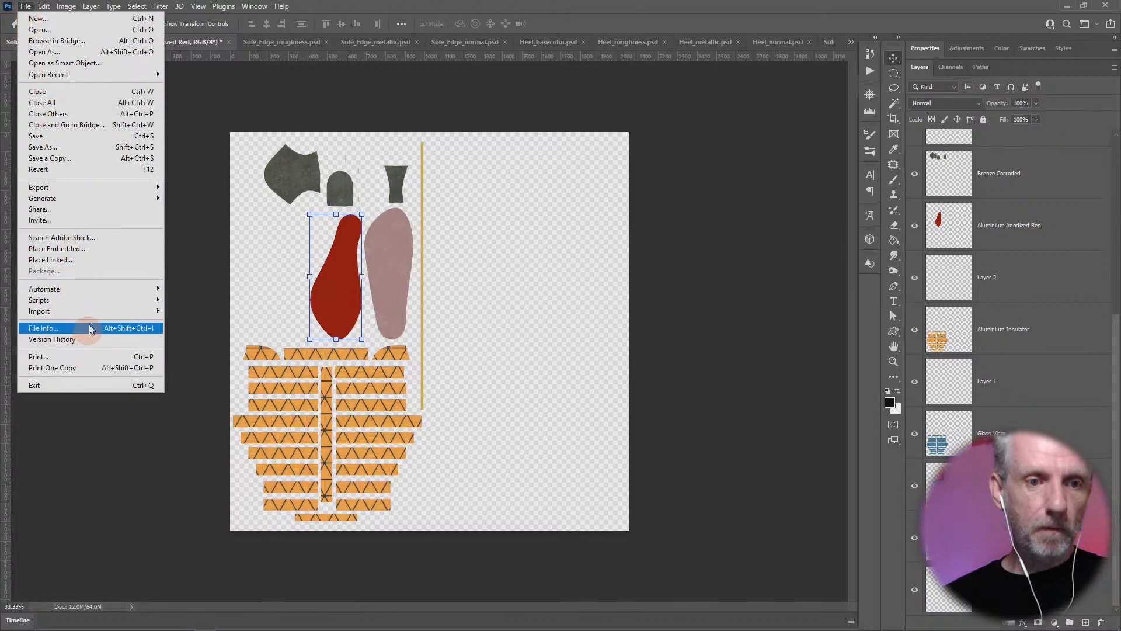
pyautogui.moveTo(102, 300)
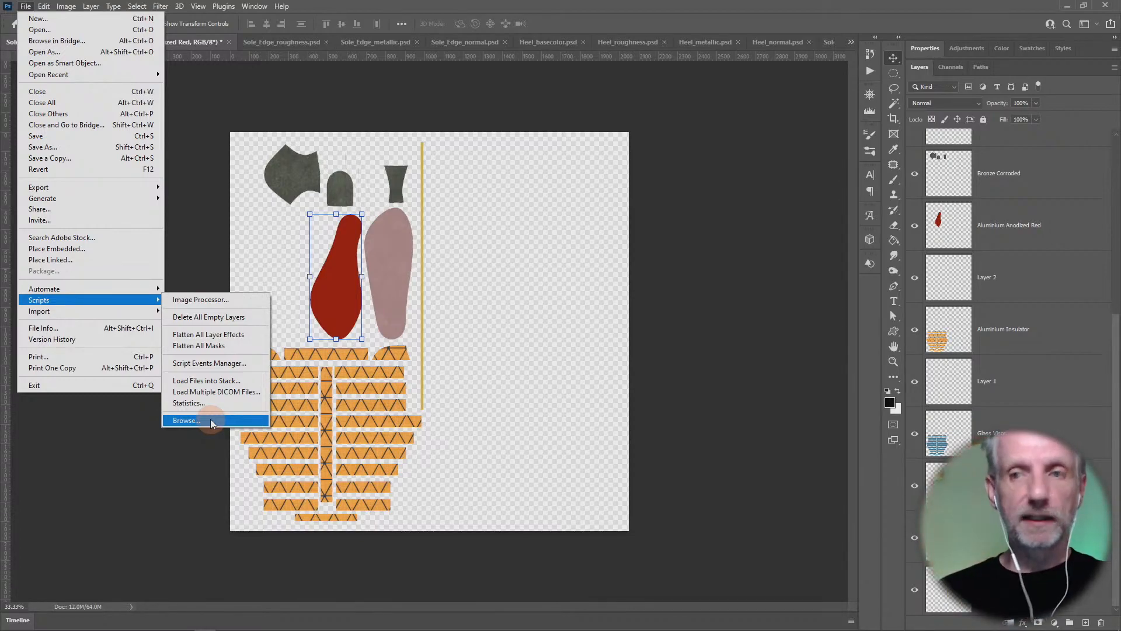
pyautogui.click(411, 106)
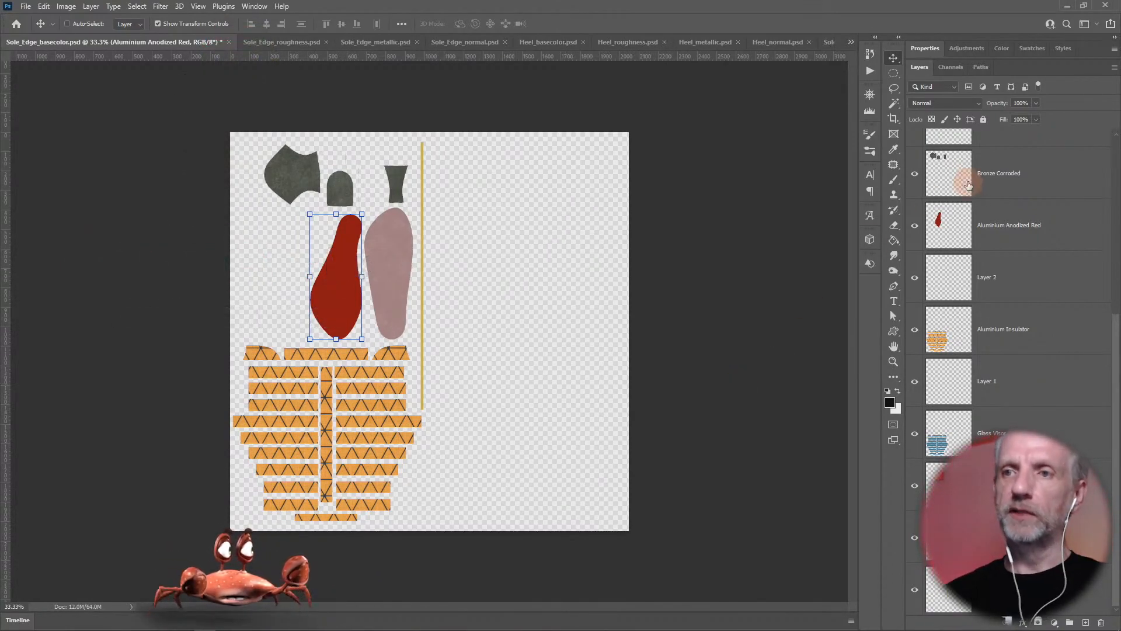
pyautogui.click(1067, 6)
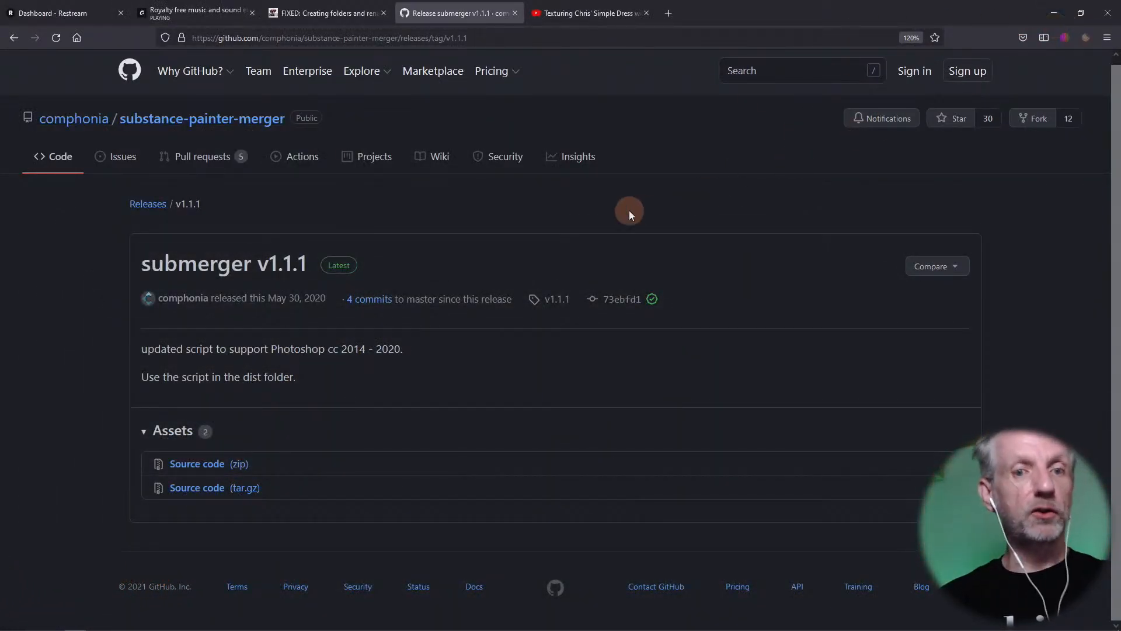
pyautogui.hotkey('alt', 'Tab')
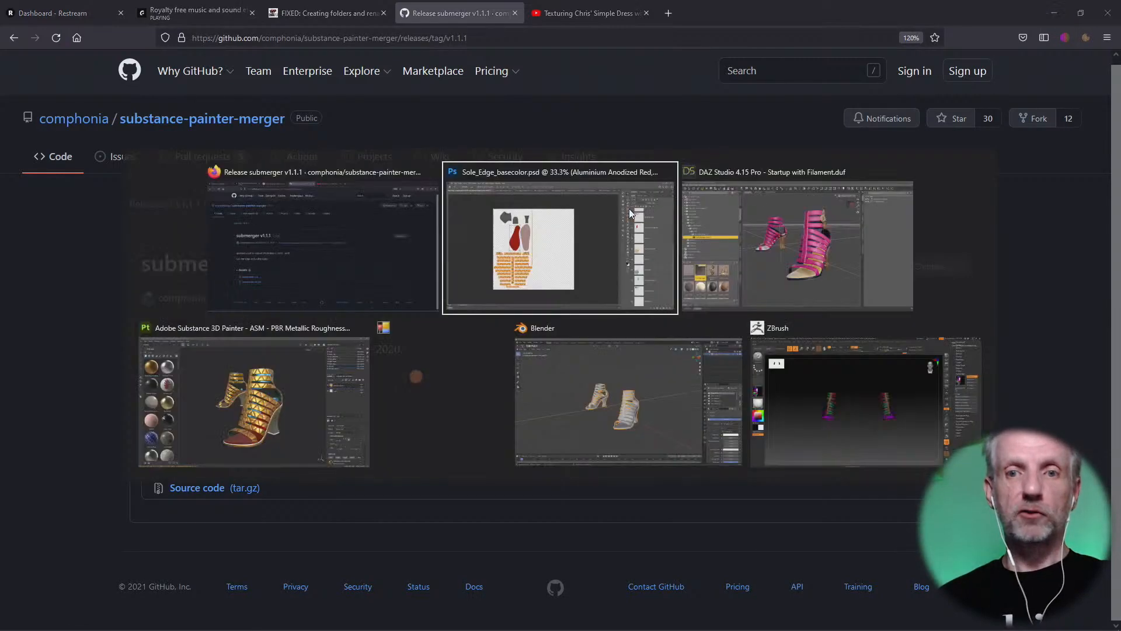
pyautogui.hotkey('alt', 'Tab')
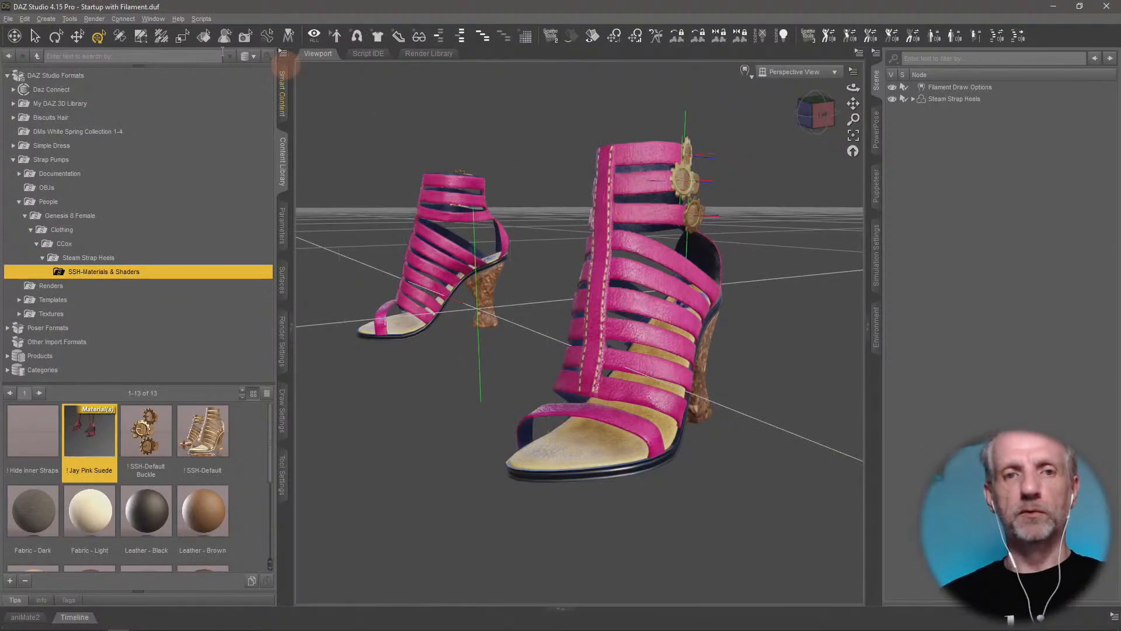
pyautogui.click(7, 19)
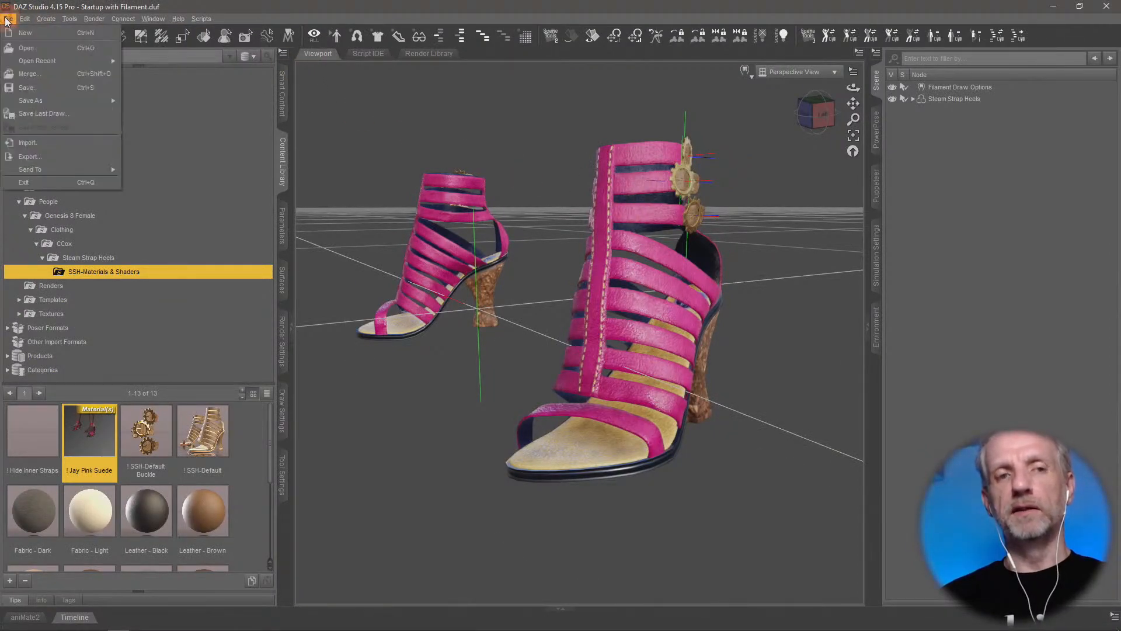
pyautogui.moveTo(44, 170)
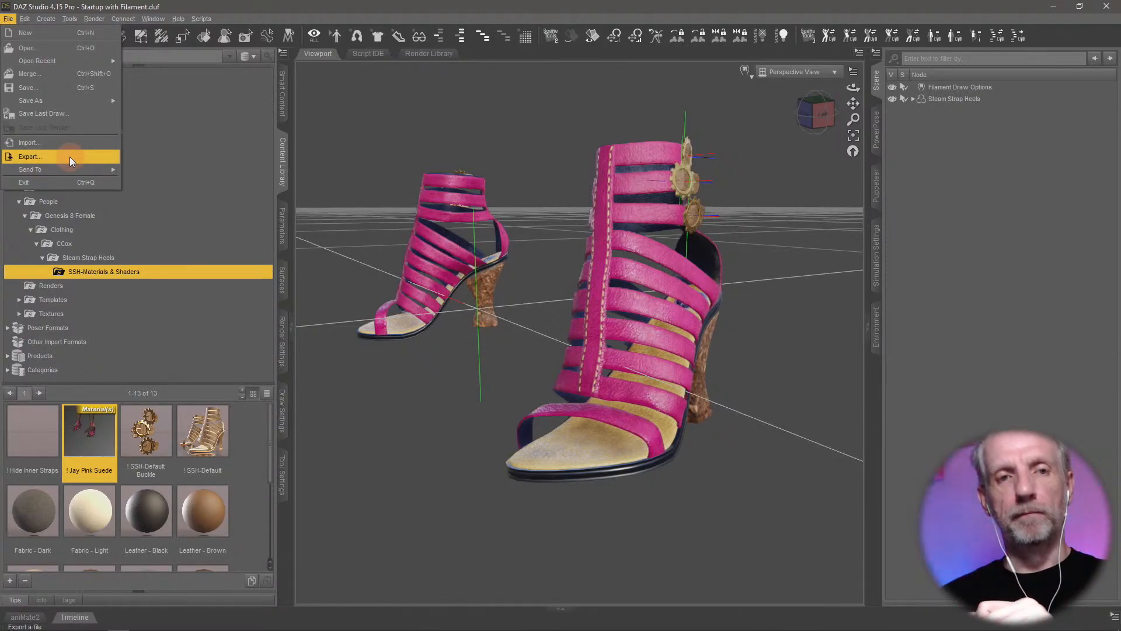
pyautogui.click(143, 153)
# Switch to Blender and separate the whole pumps mesh into its loose parts
pyautogui.hotkey('alt', 'Tab')
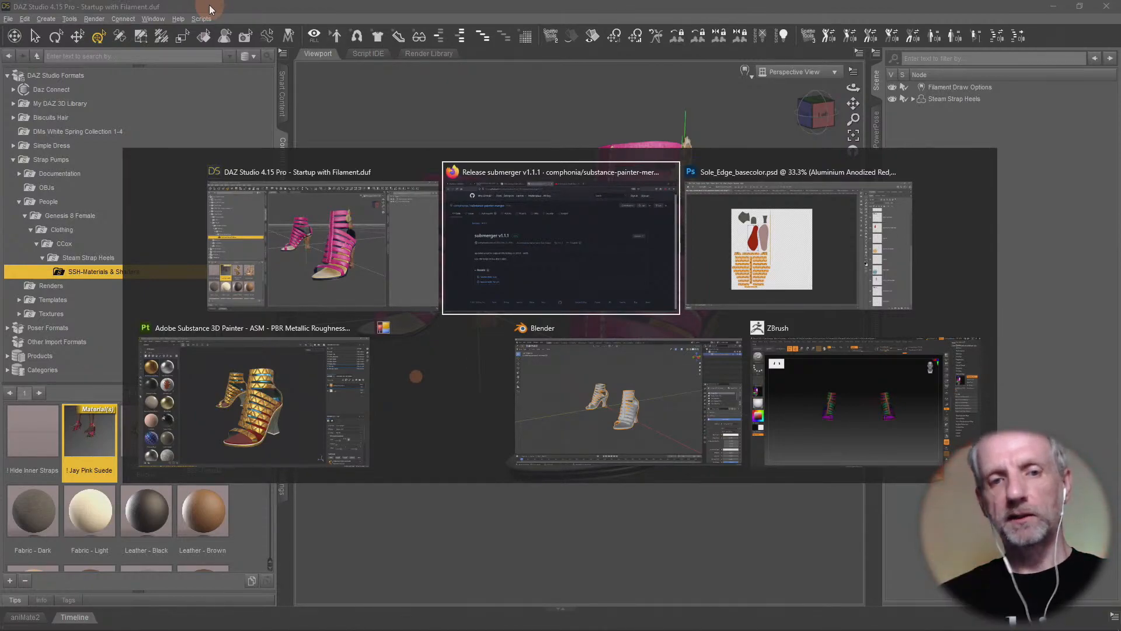
pyautogui.click(533, 380)
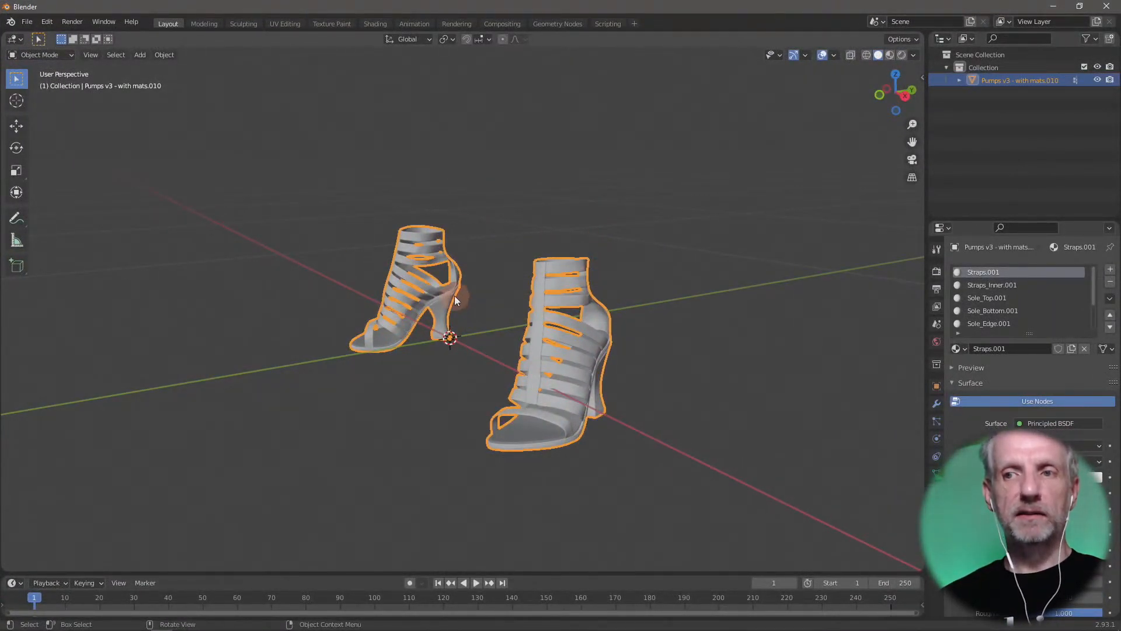
pyautogui.scroll(2, 455, 295)
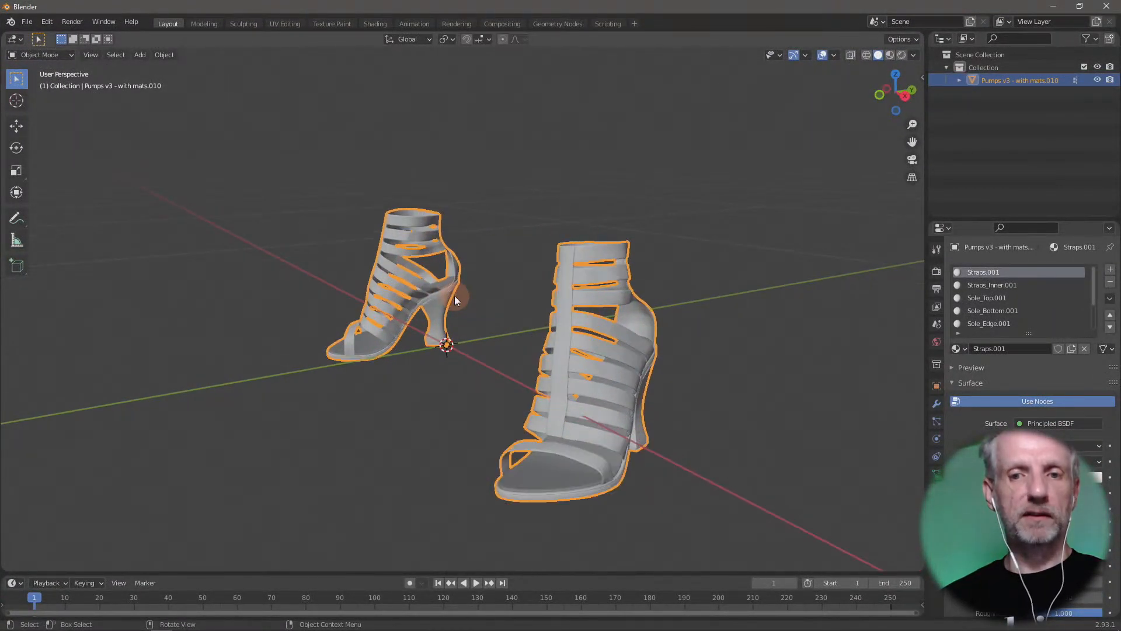
pyautogui.click(732, 273)
pyautogui.click(610, 346)
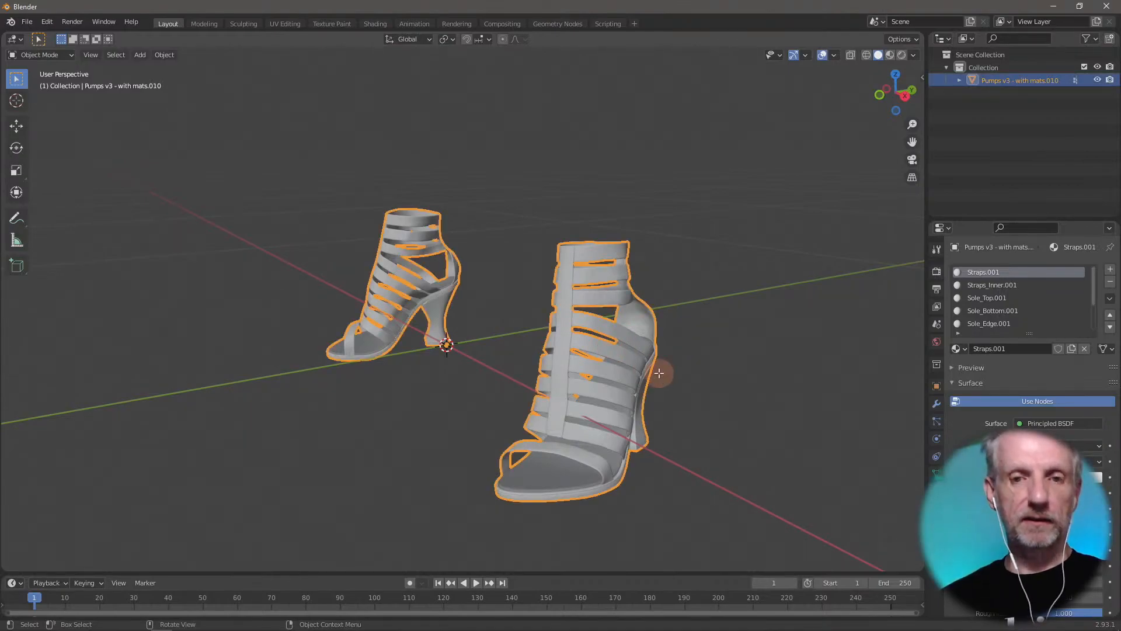
pyautogui.press('Tab')
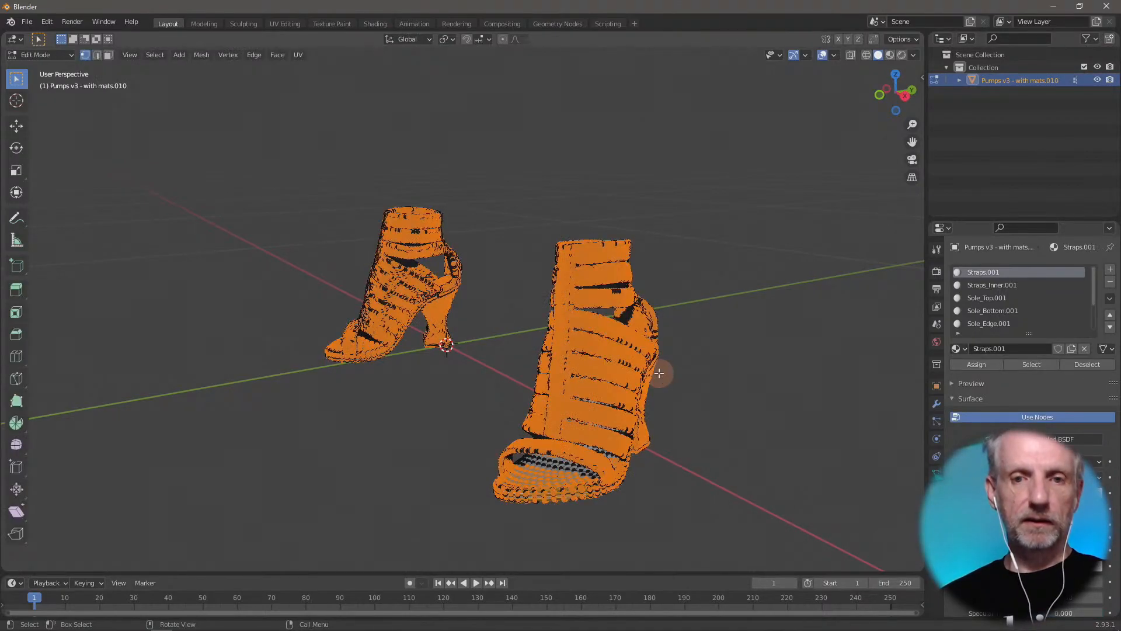
pyautogui.press('p')
pyautogui.click(488, 205)
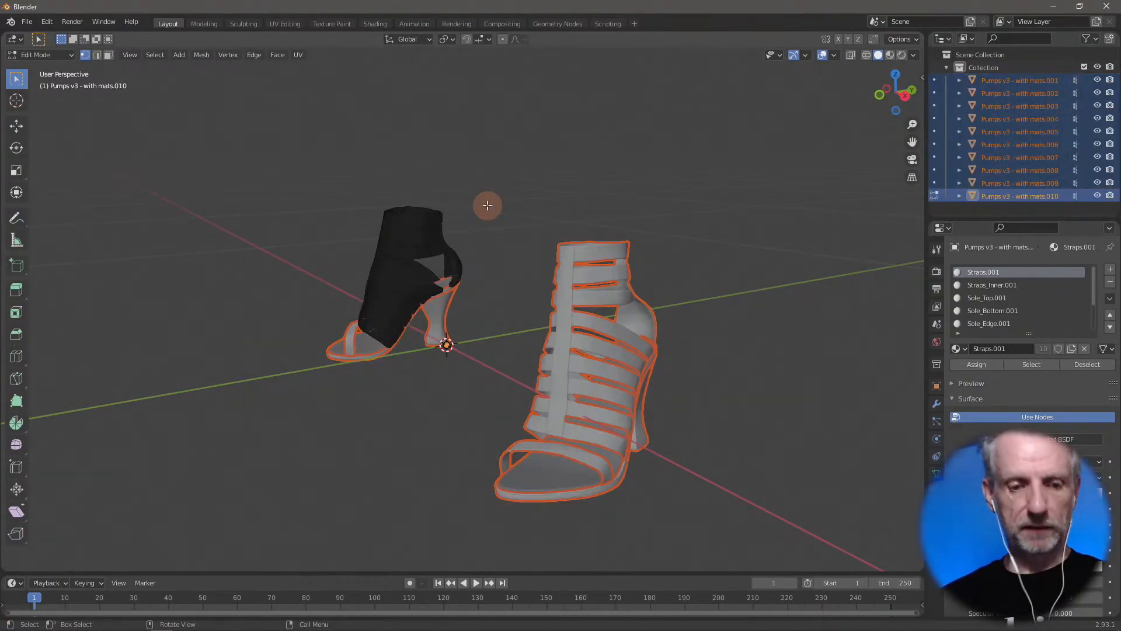
pyautogui.press('Tab')
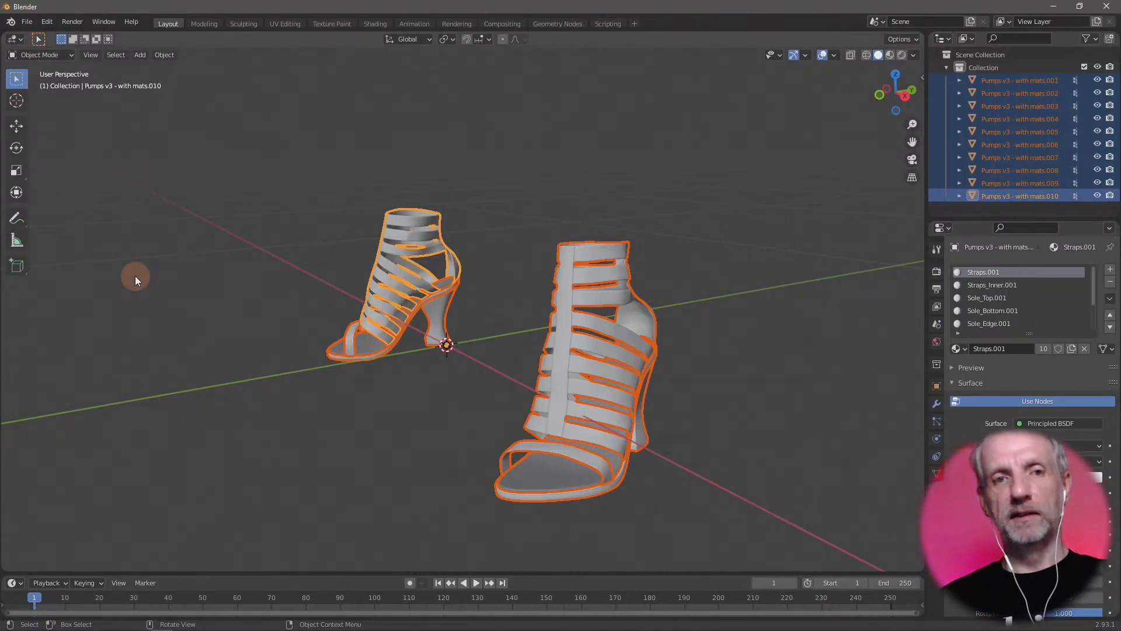
# Switch to Substance 3D Painter and inspect the textured pumps and the available export and send options
pyautogui.hotkey('alt', 'Tab')
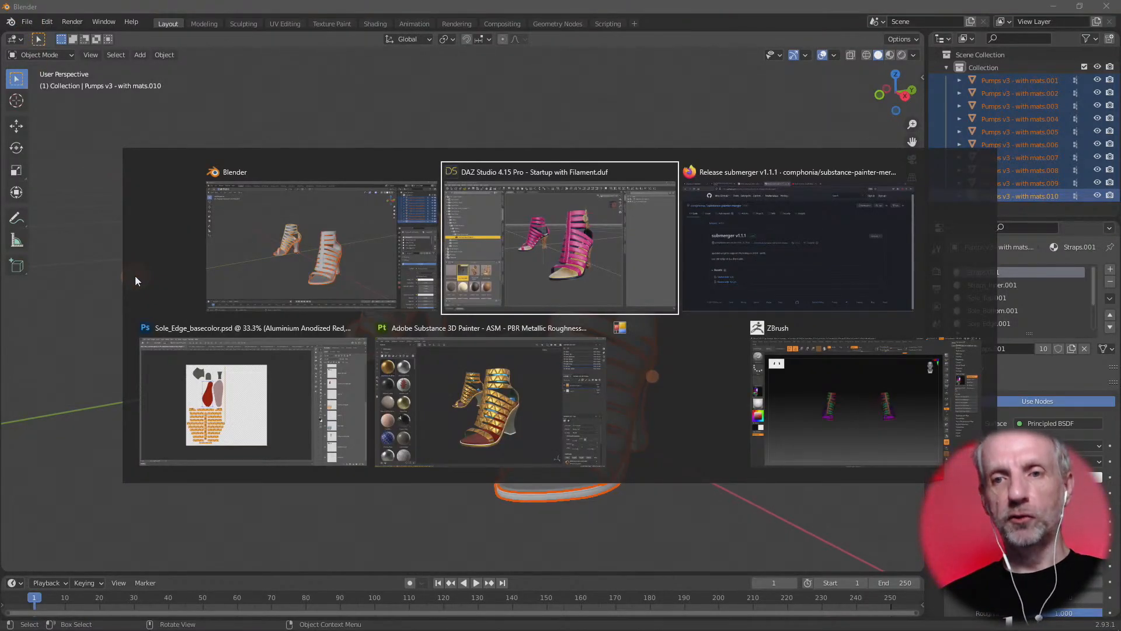
pyautogui.click(484, 446)
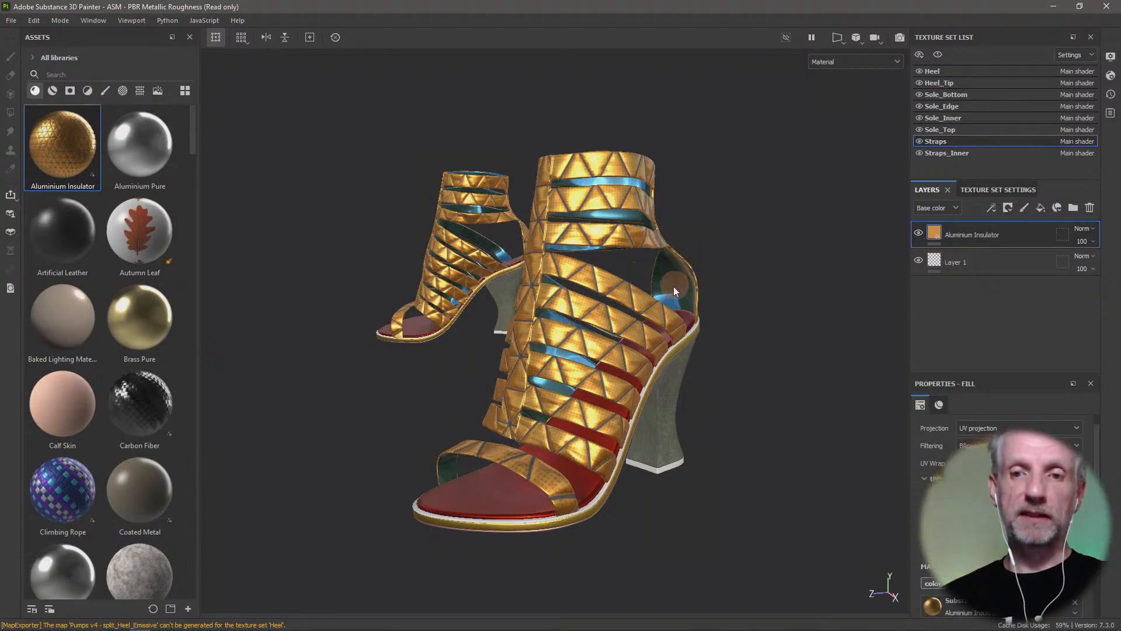
pyautogui.moveTo(706, 465)
pyautogui.keyDown('alt'); pyautogui.mouseDown()
pyautogui.moveTo(671, 465)
pyautogui.moveTo(706, 464)
pyautogui.mouseUp(); pyautogui.keyUp('alt')
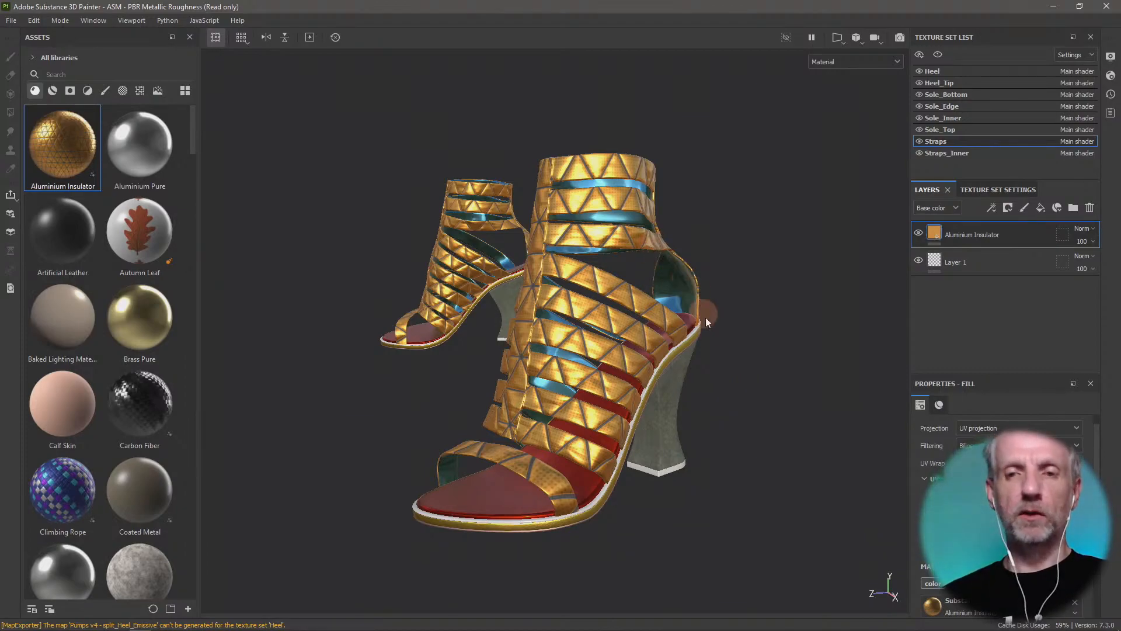
pyautogui.moveTo(738, 382)
pyautogui.keyDown('alt'); pyautogui.mouseDown()
pyautogui.moveTo(718, 376)
pyautogui.moveTo(731, 380)
pyautogui.mouseUp(); pyautogui.keyUp('alt')
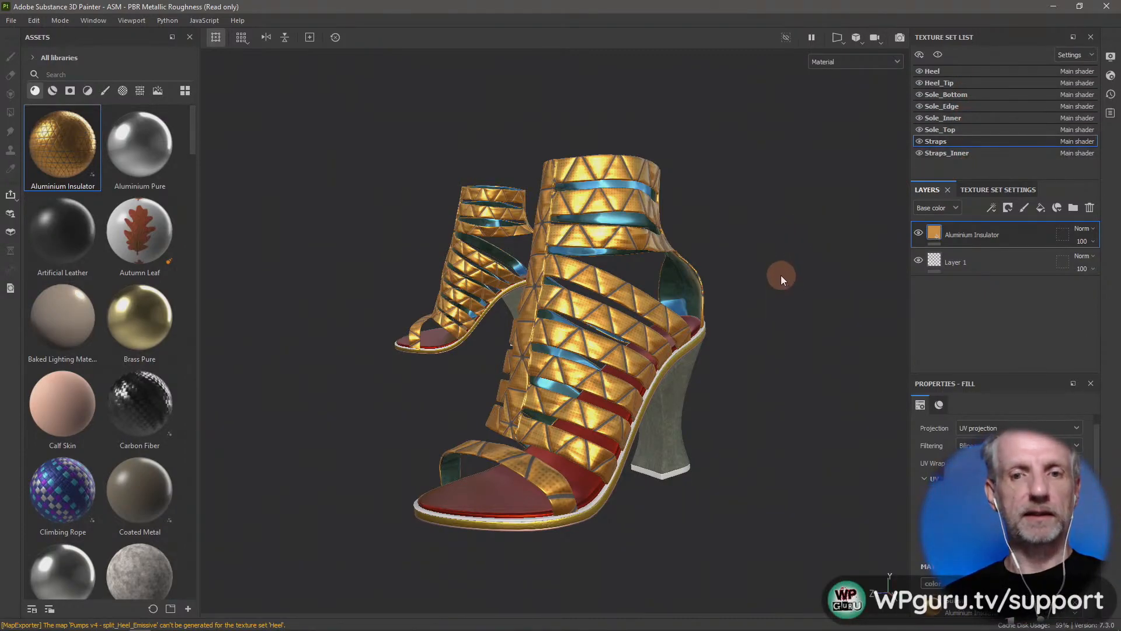
pyautogui.click(7, 21)
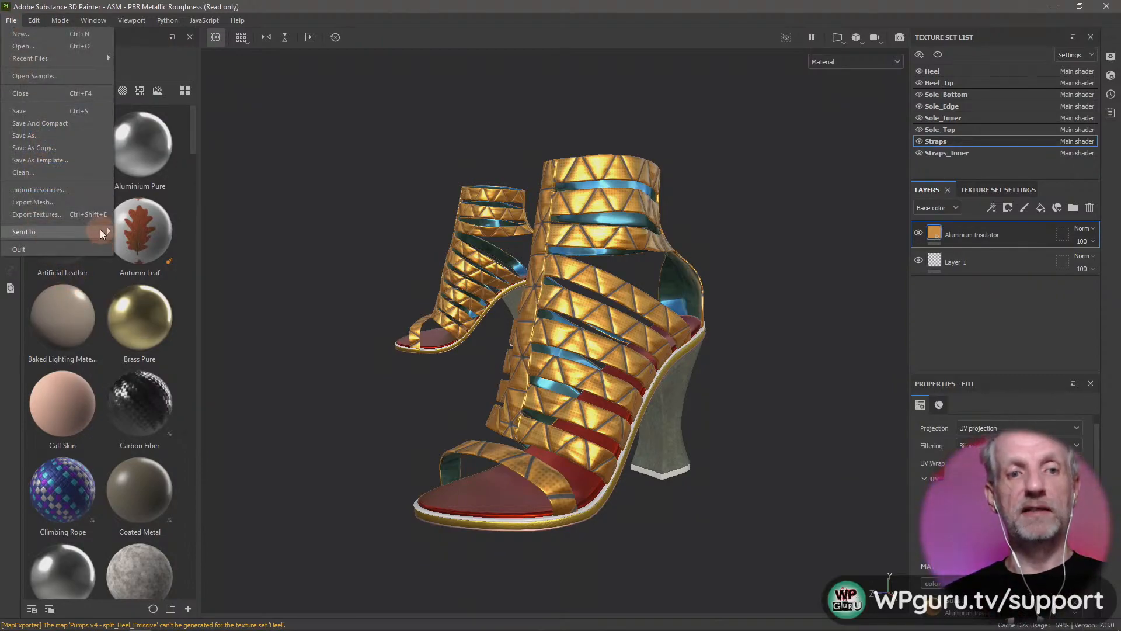
pyautogui.moveTo(100, 232)
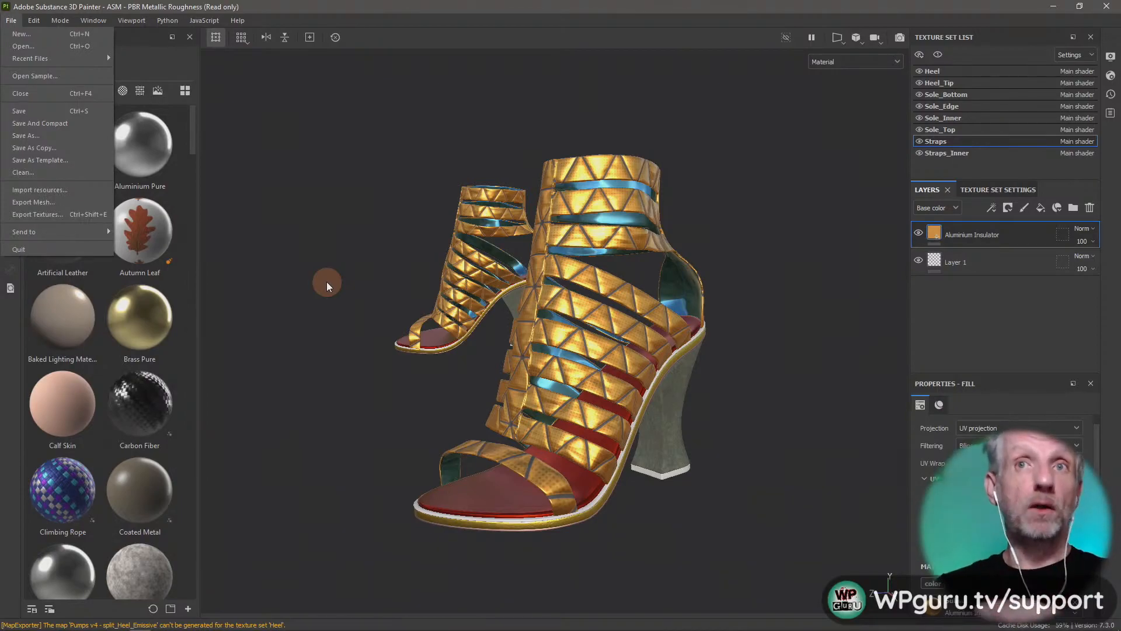
pyautogui.click(522, 13)
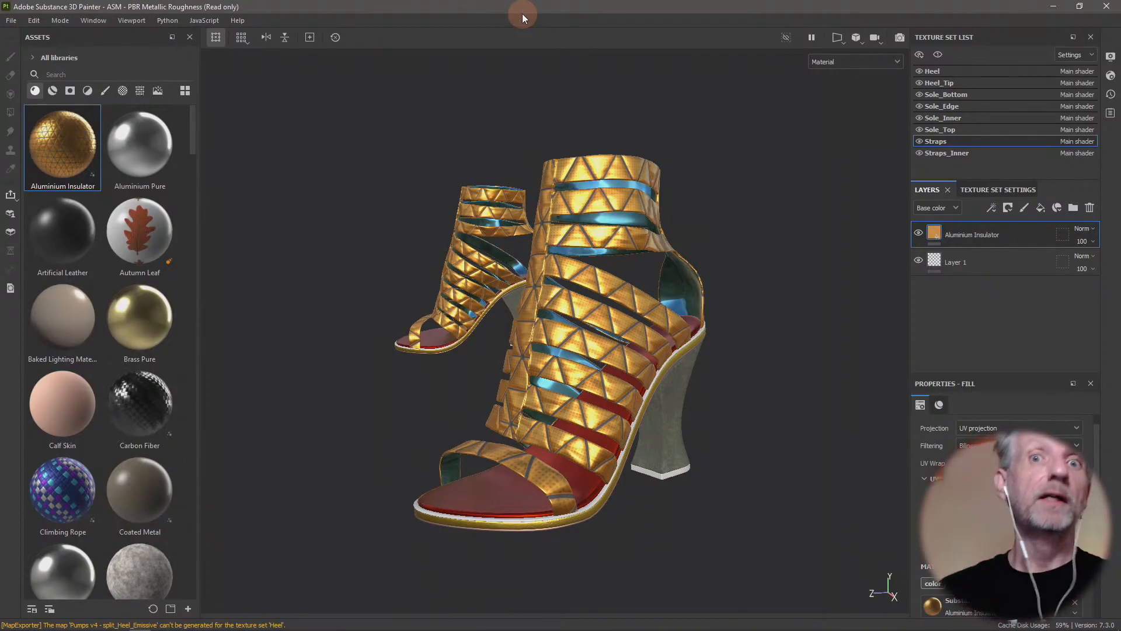
# Switch to the browser and open the comphonia profile from the submerger v1.1.1 release page on GitHub
pyautogui.hotkey('alt', 'Tab')
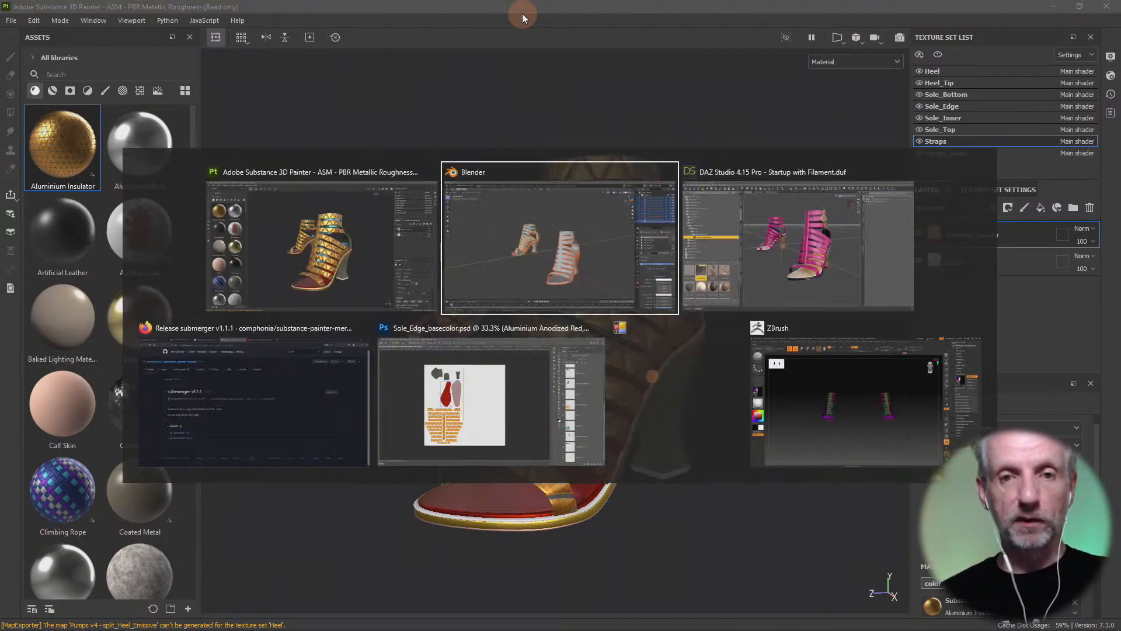
pyautogui.click(328, 392)
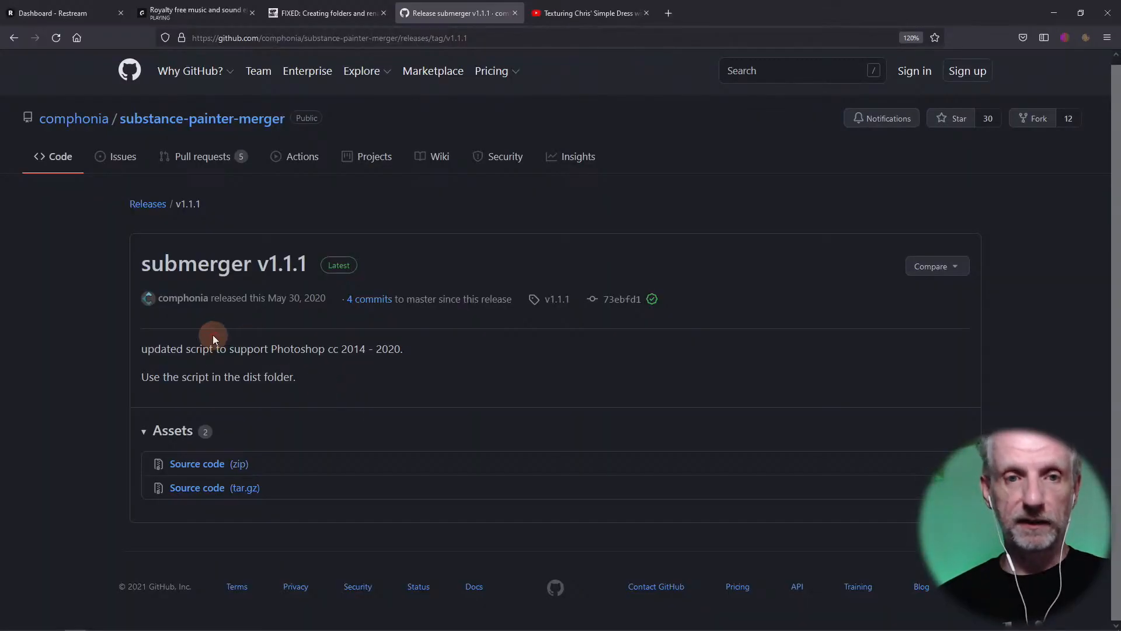
pyautogui.scroll(1, 22, 318)
pyautogui.scroll(-1, 22, 318)
pyautogui.scroll(1, 22, 318)
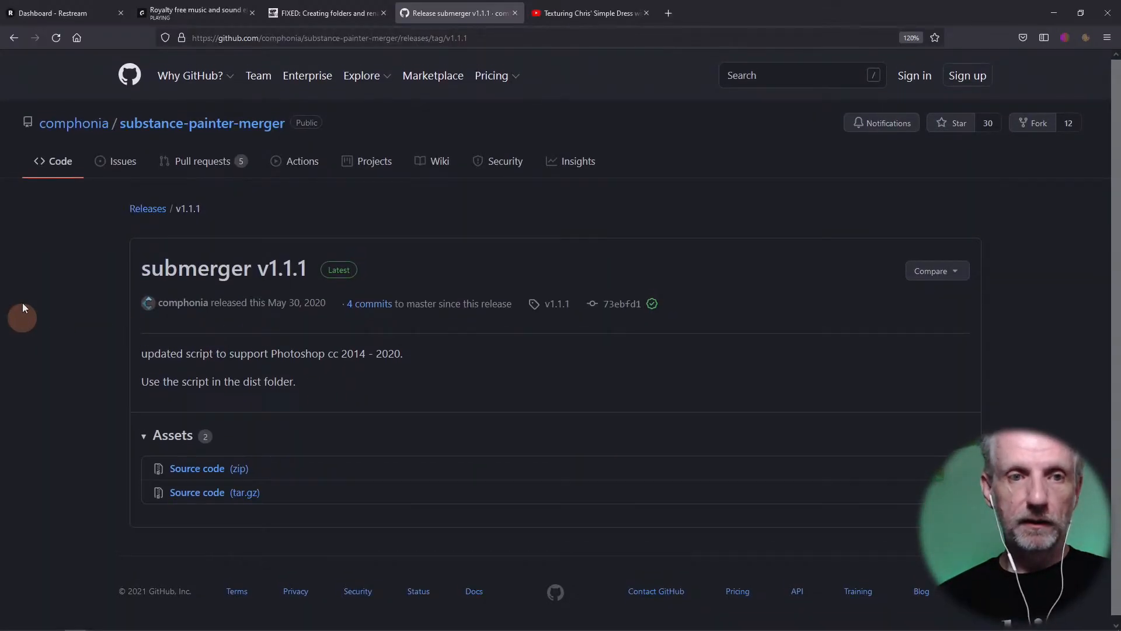
pyautogui.click(82, 121)
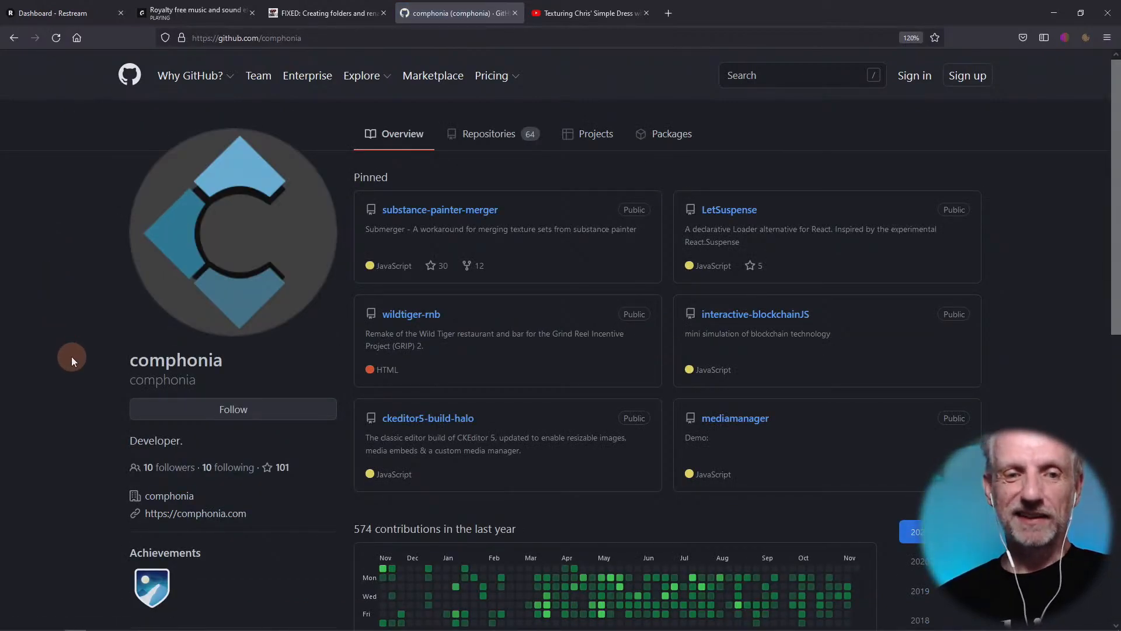
# Sign in to GitHub with the prefilled credentials to follow comphonia, and open its substance-painter-merger repository
pyautogui.click(236, 421)
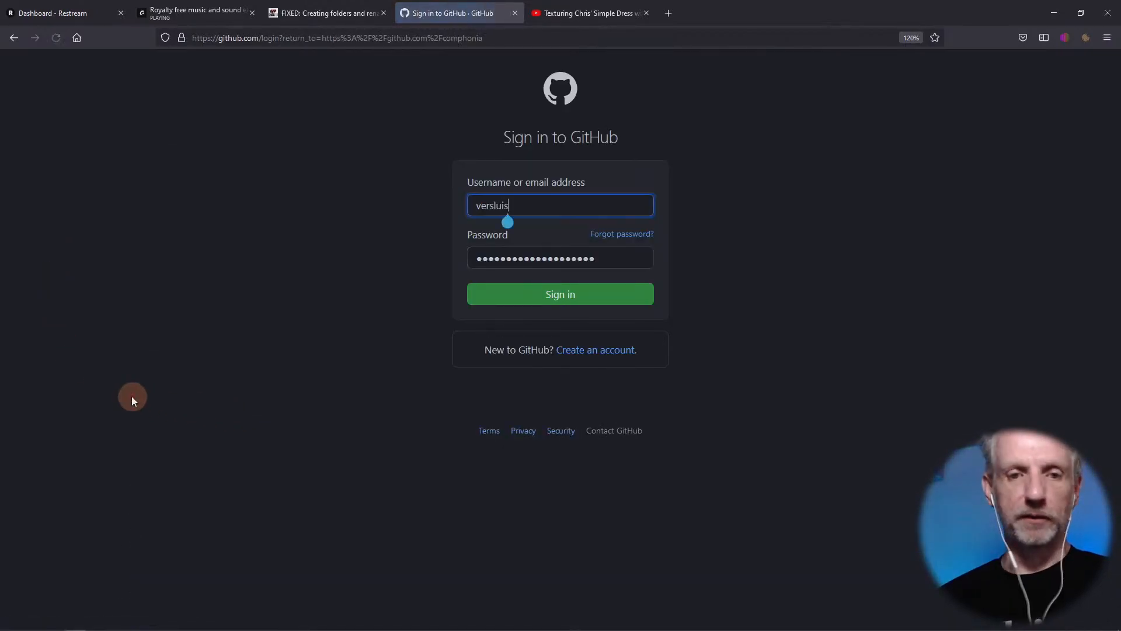
pyautogui.click(577, 296)
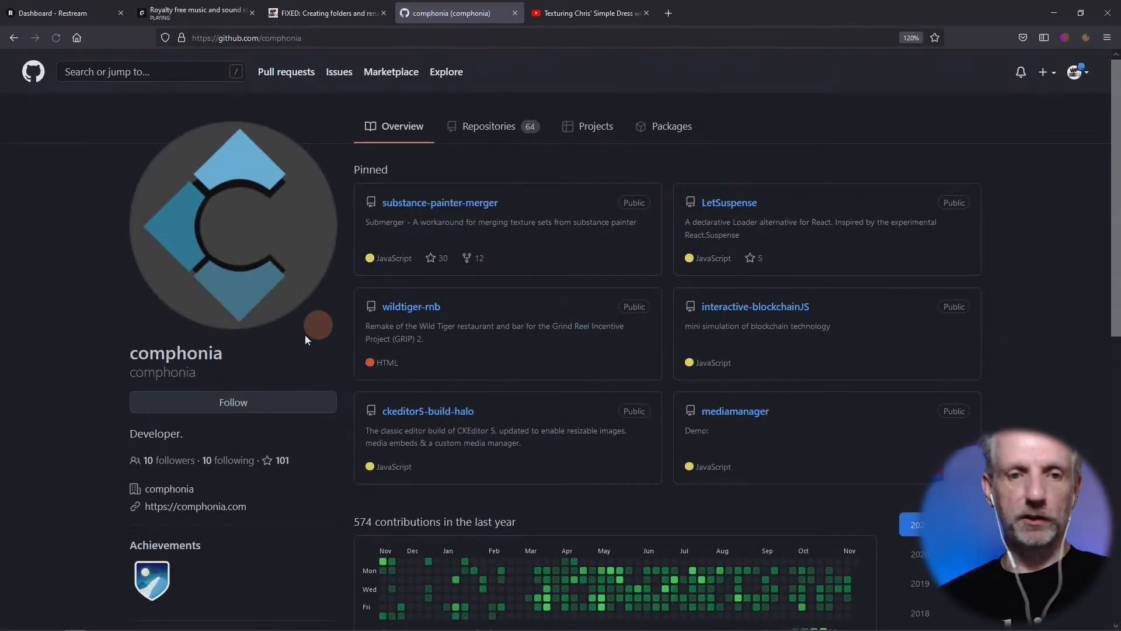
pyautogui.click(243, 400)
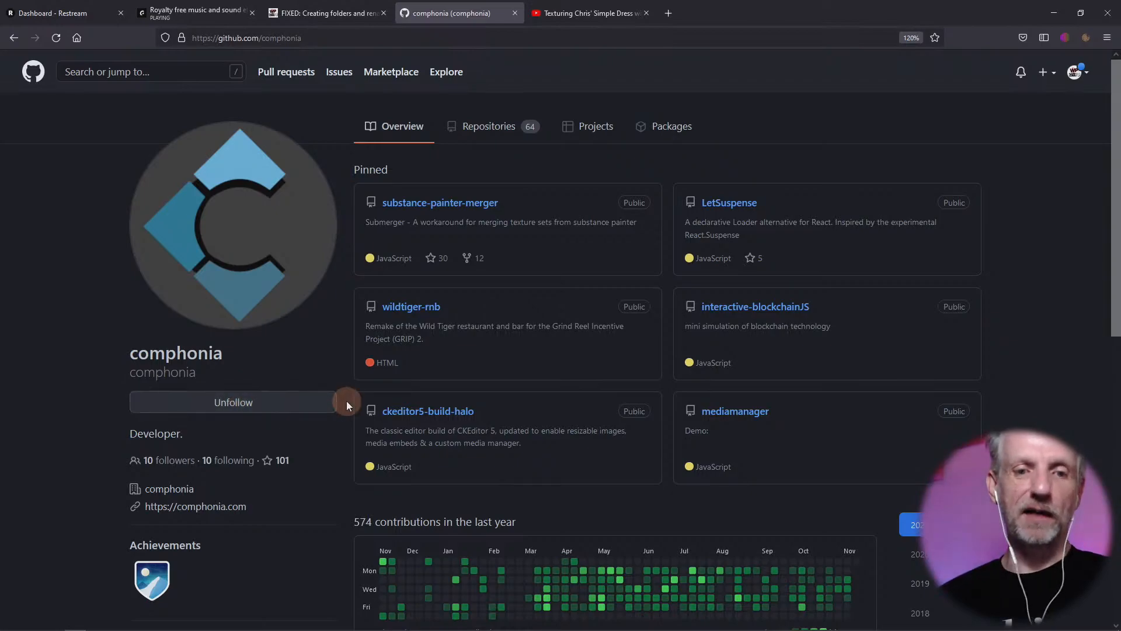
pyautogui.click(494, 205)
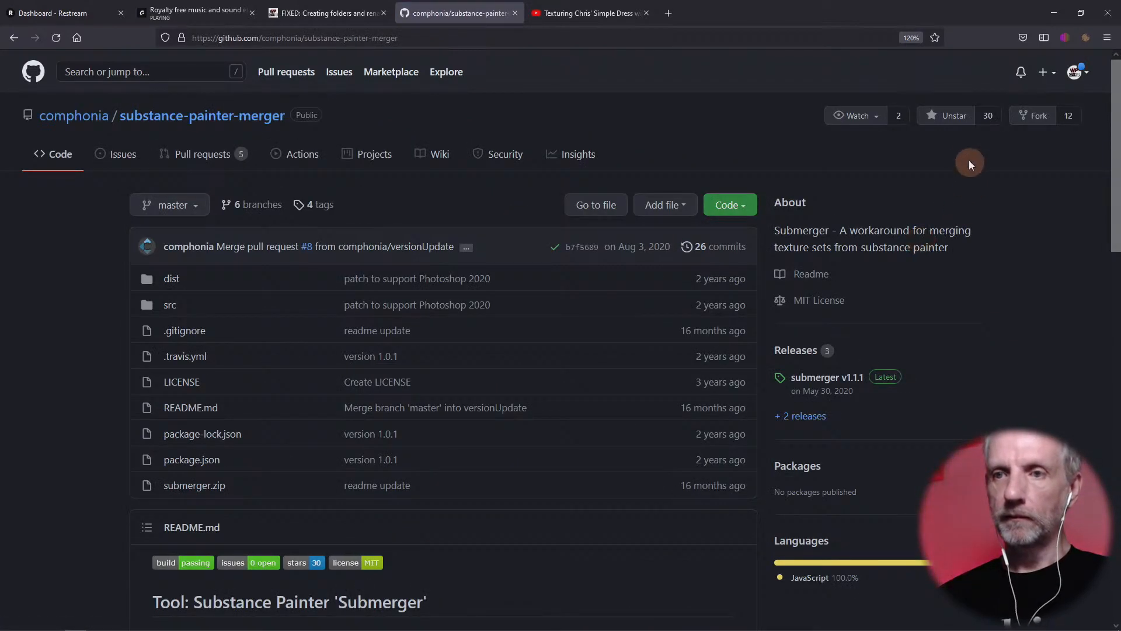